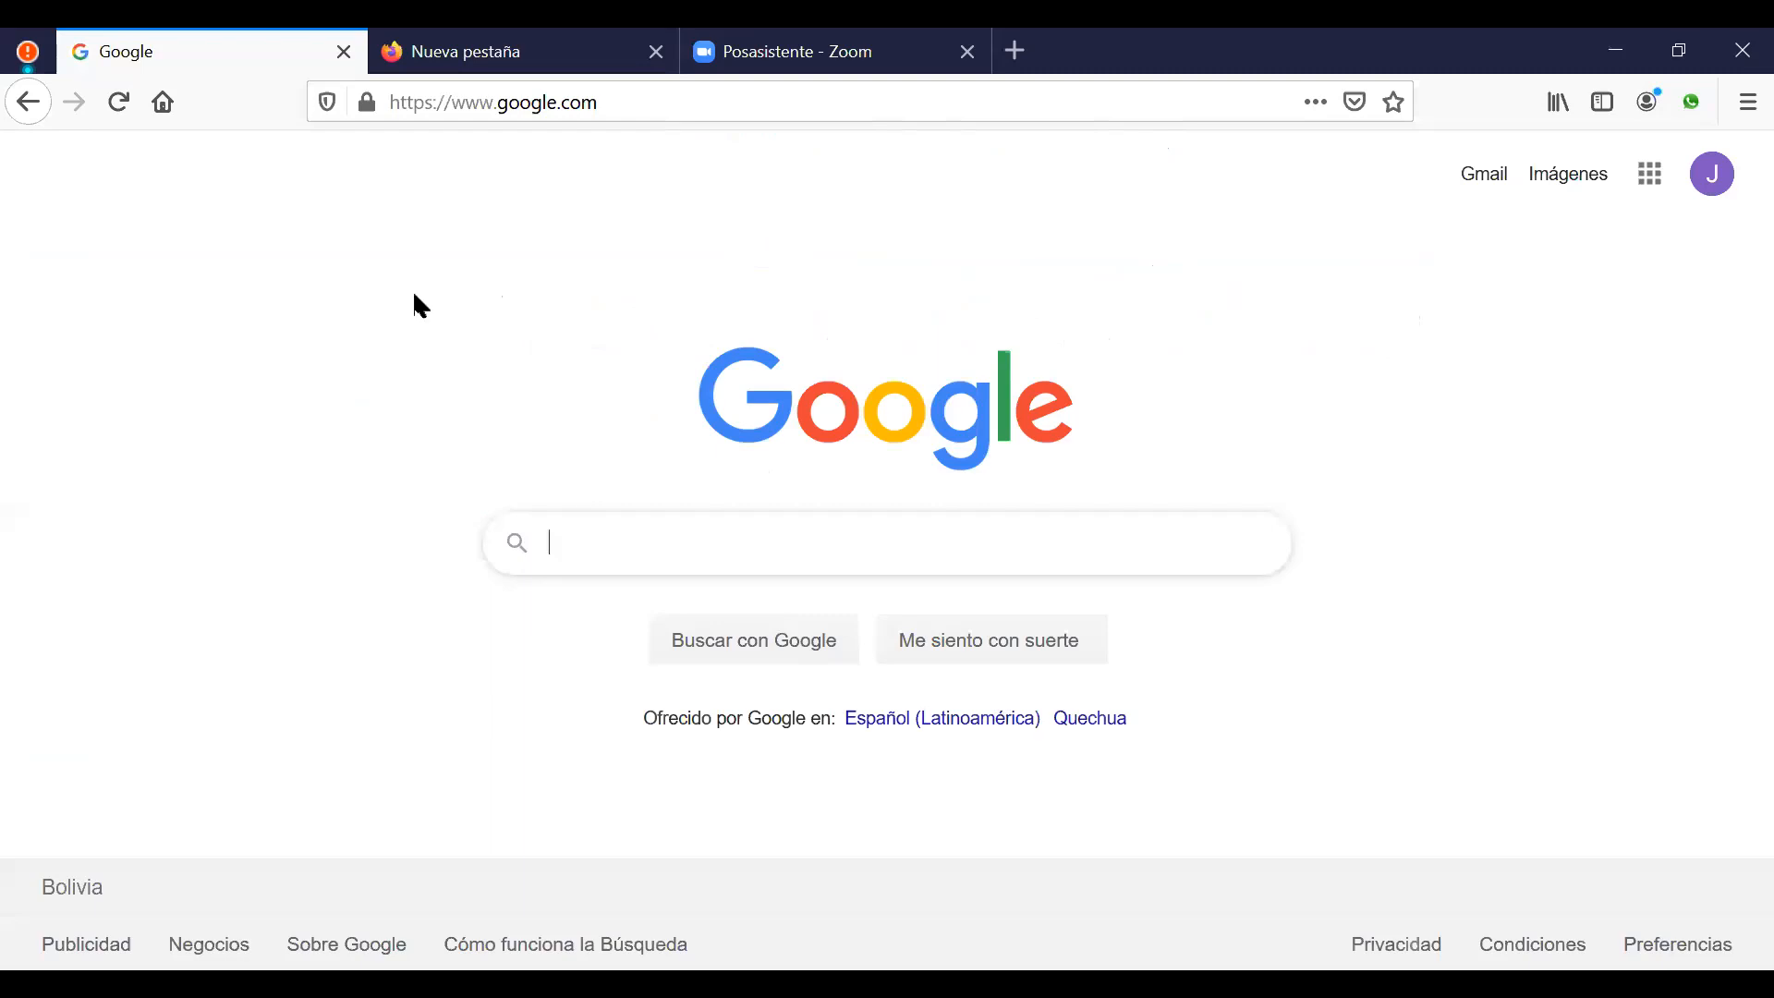
Step: Enter the address moodle.uto.edu.bo in Firefox to reach the Moodle login page
click(659, 113)
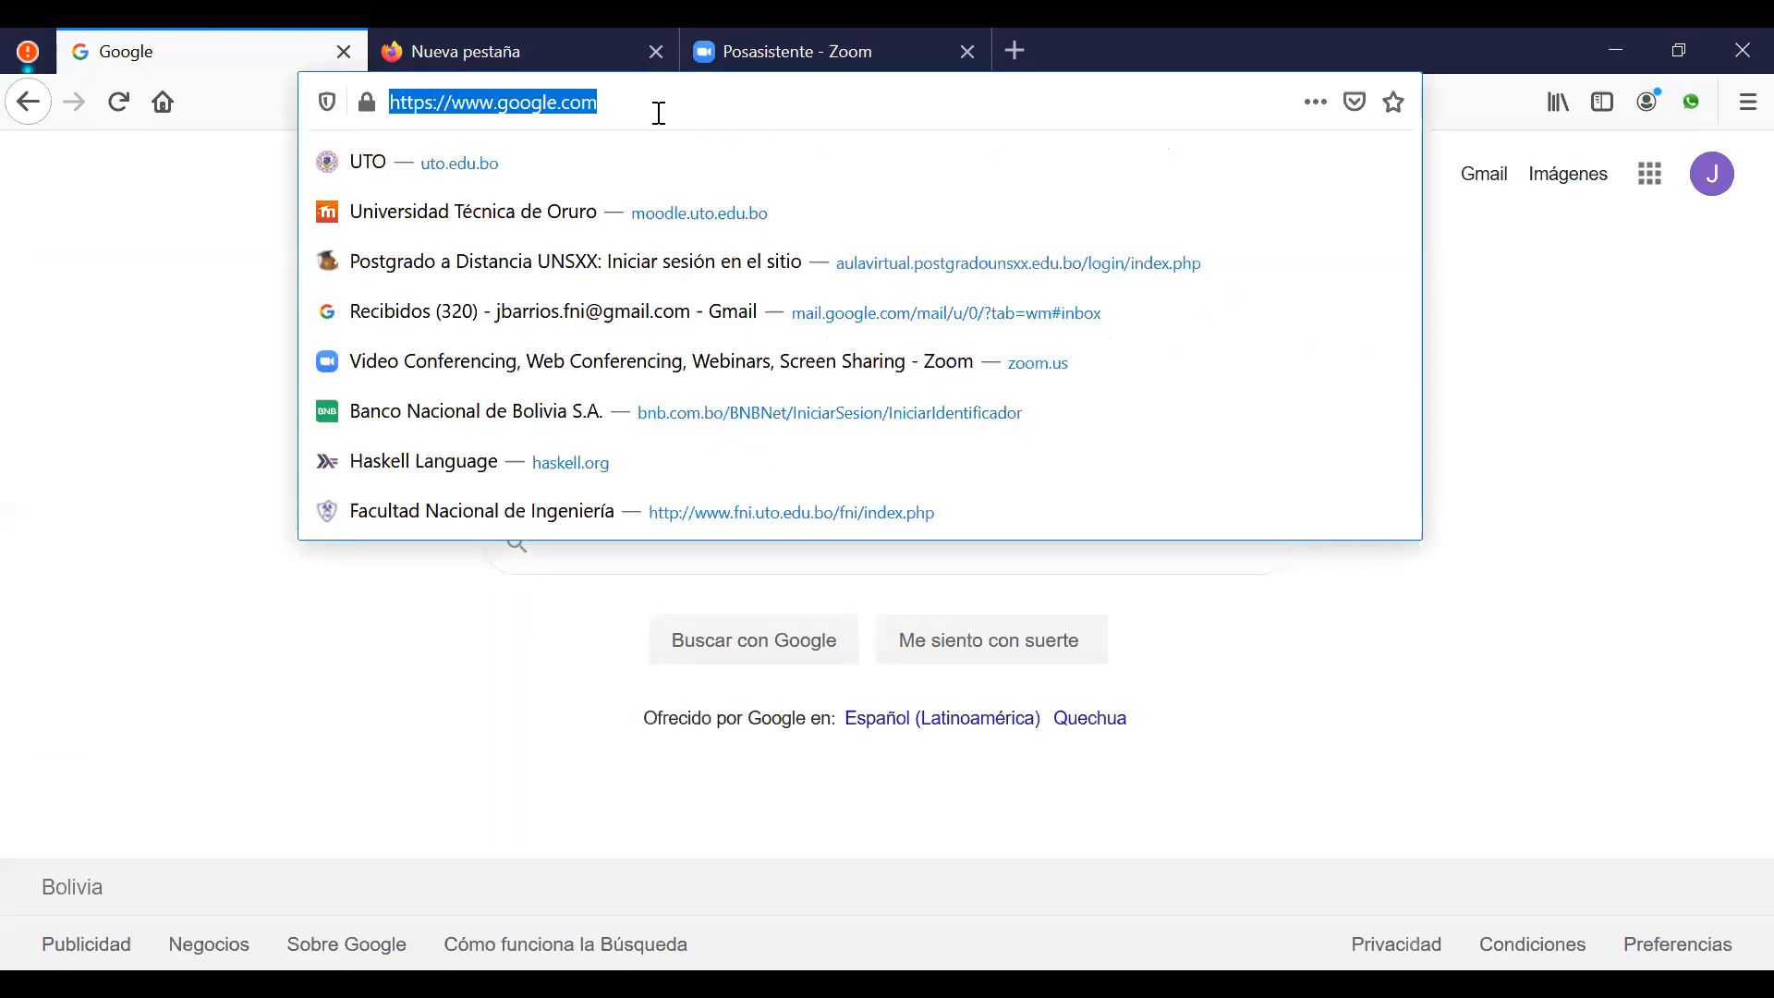
text(moodle)
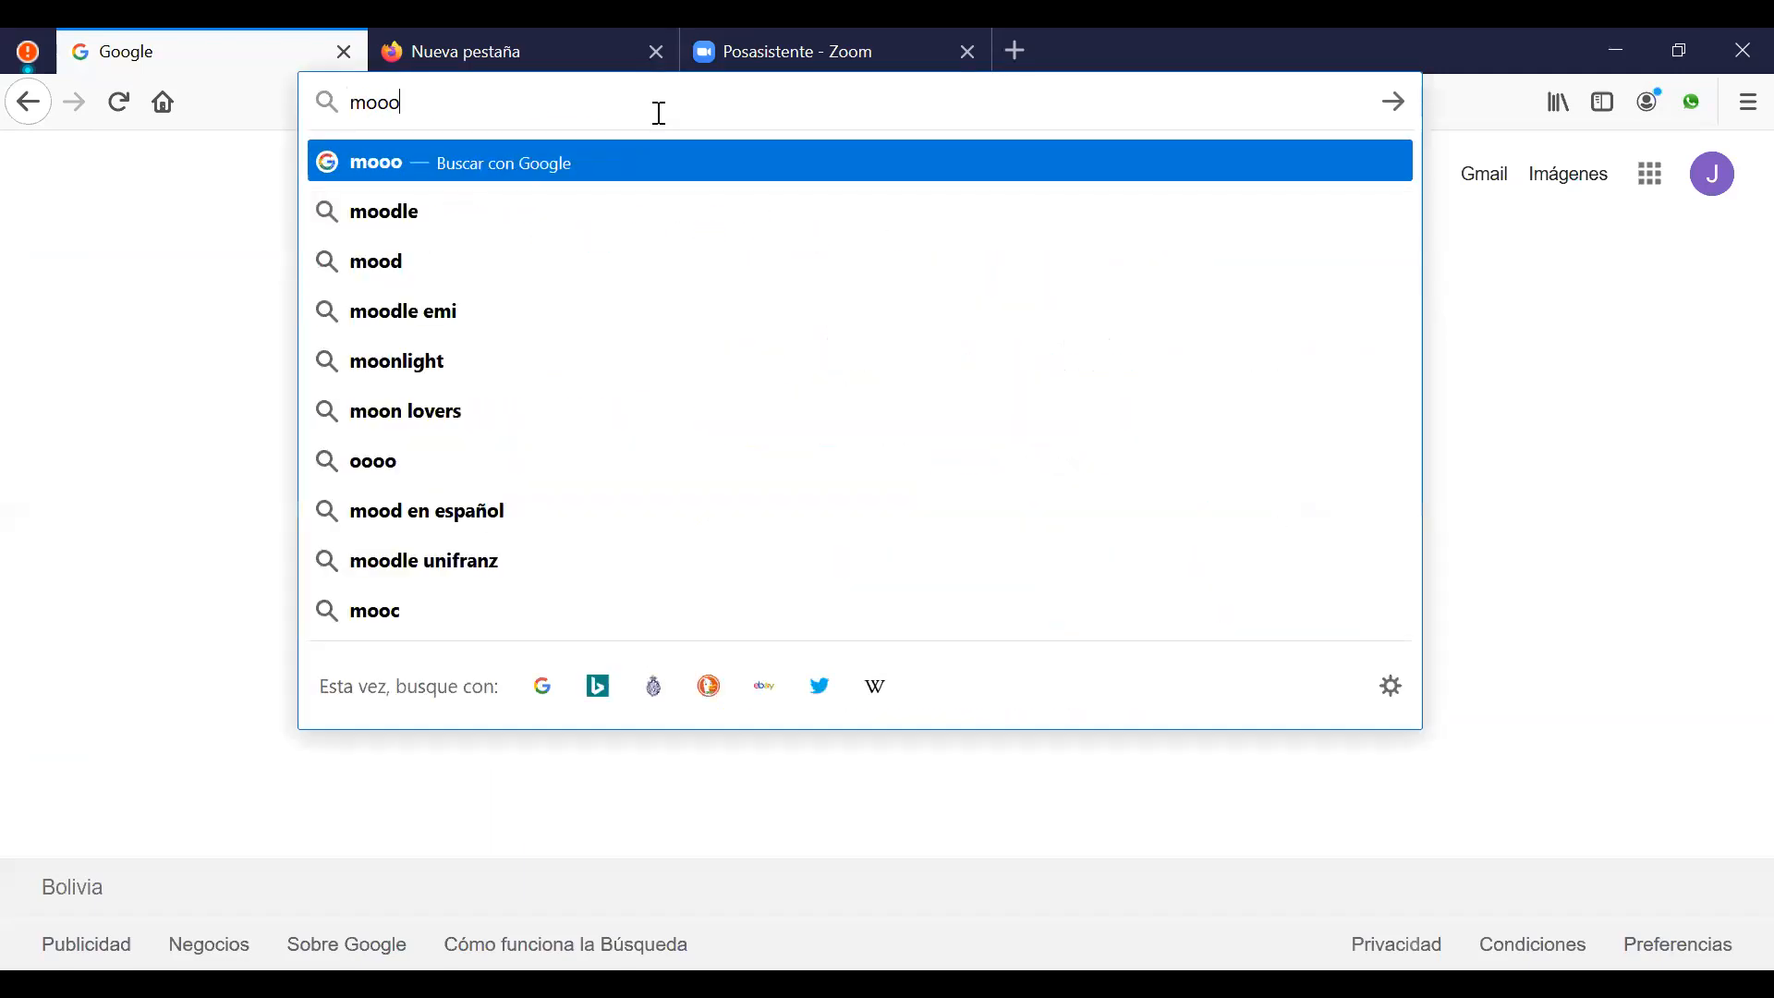
text(.)
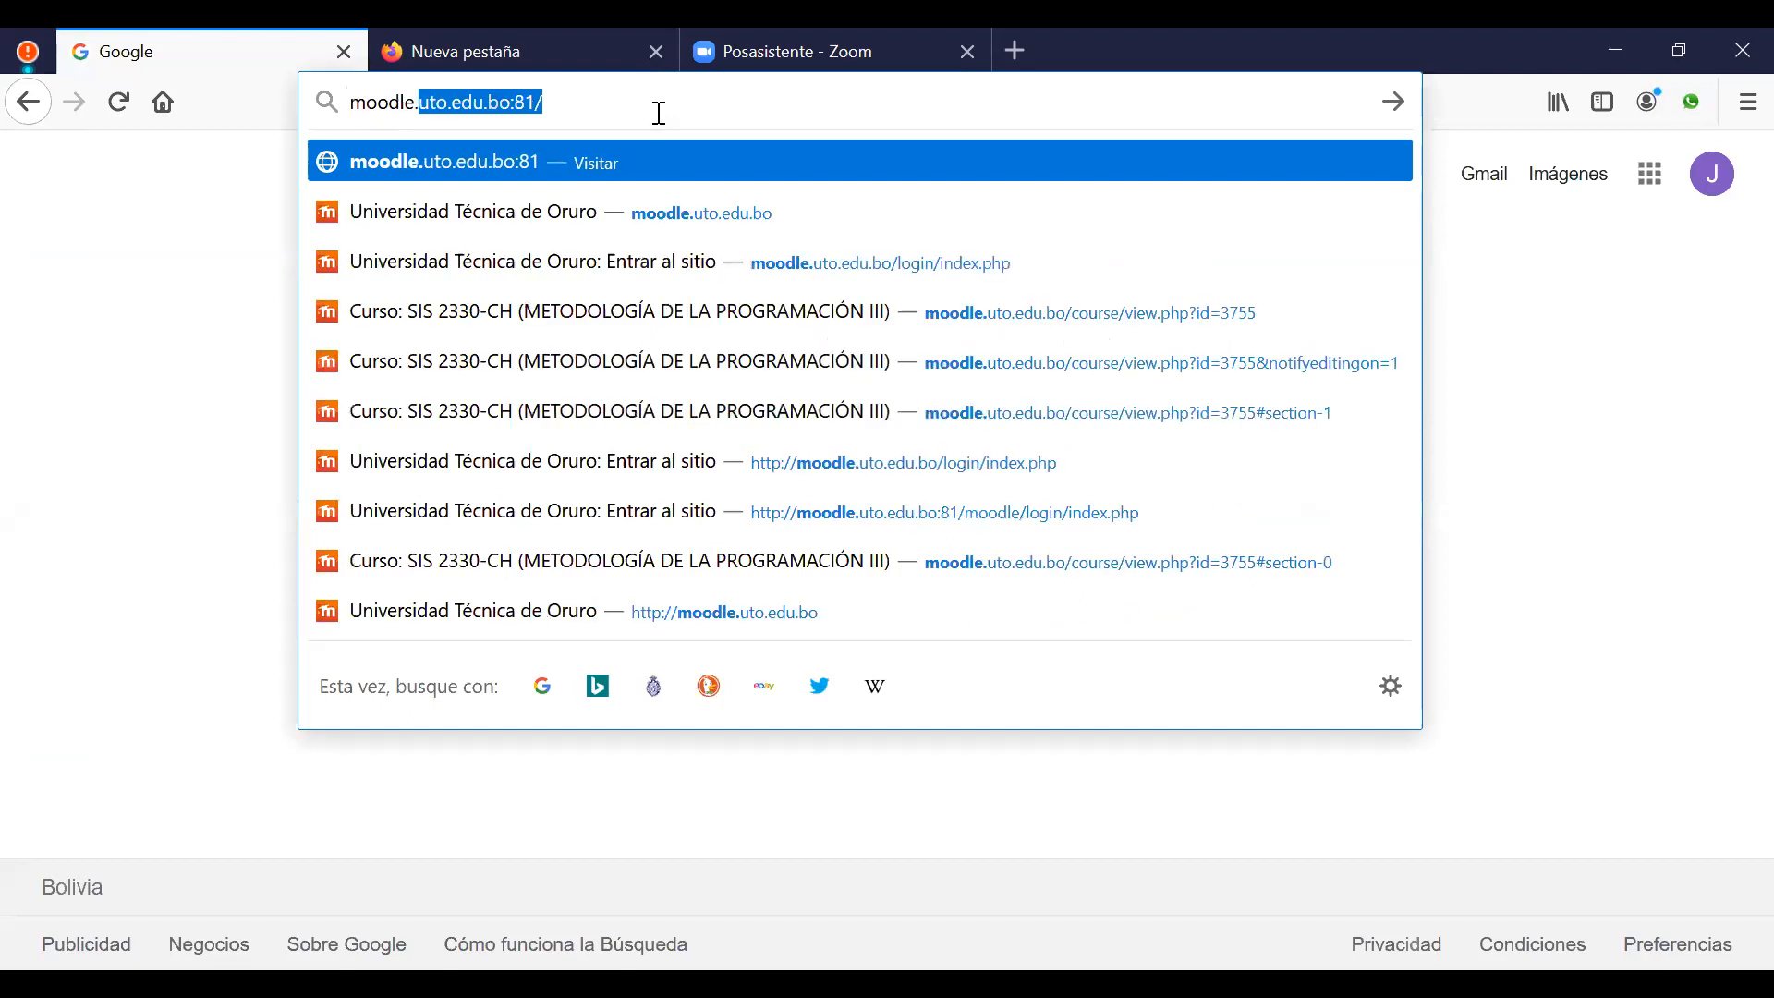
text(uto.edu.)
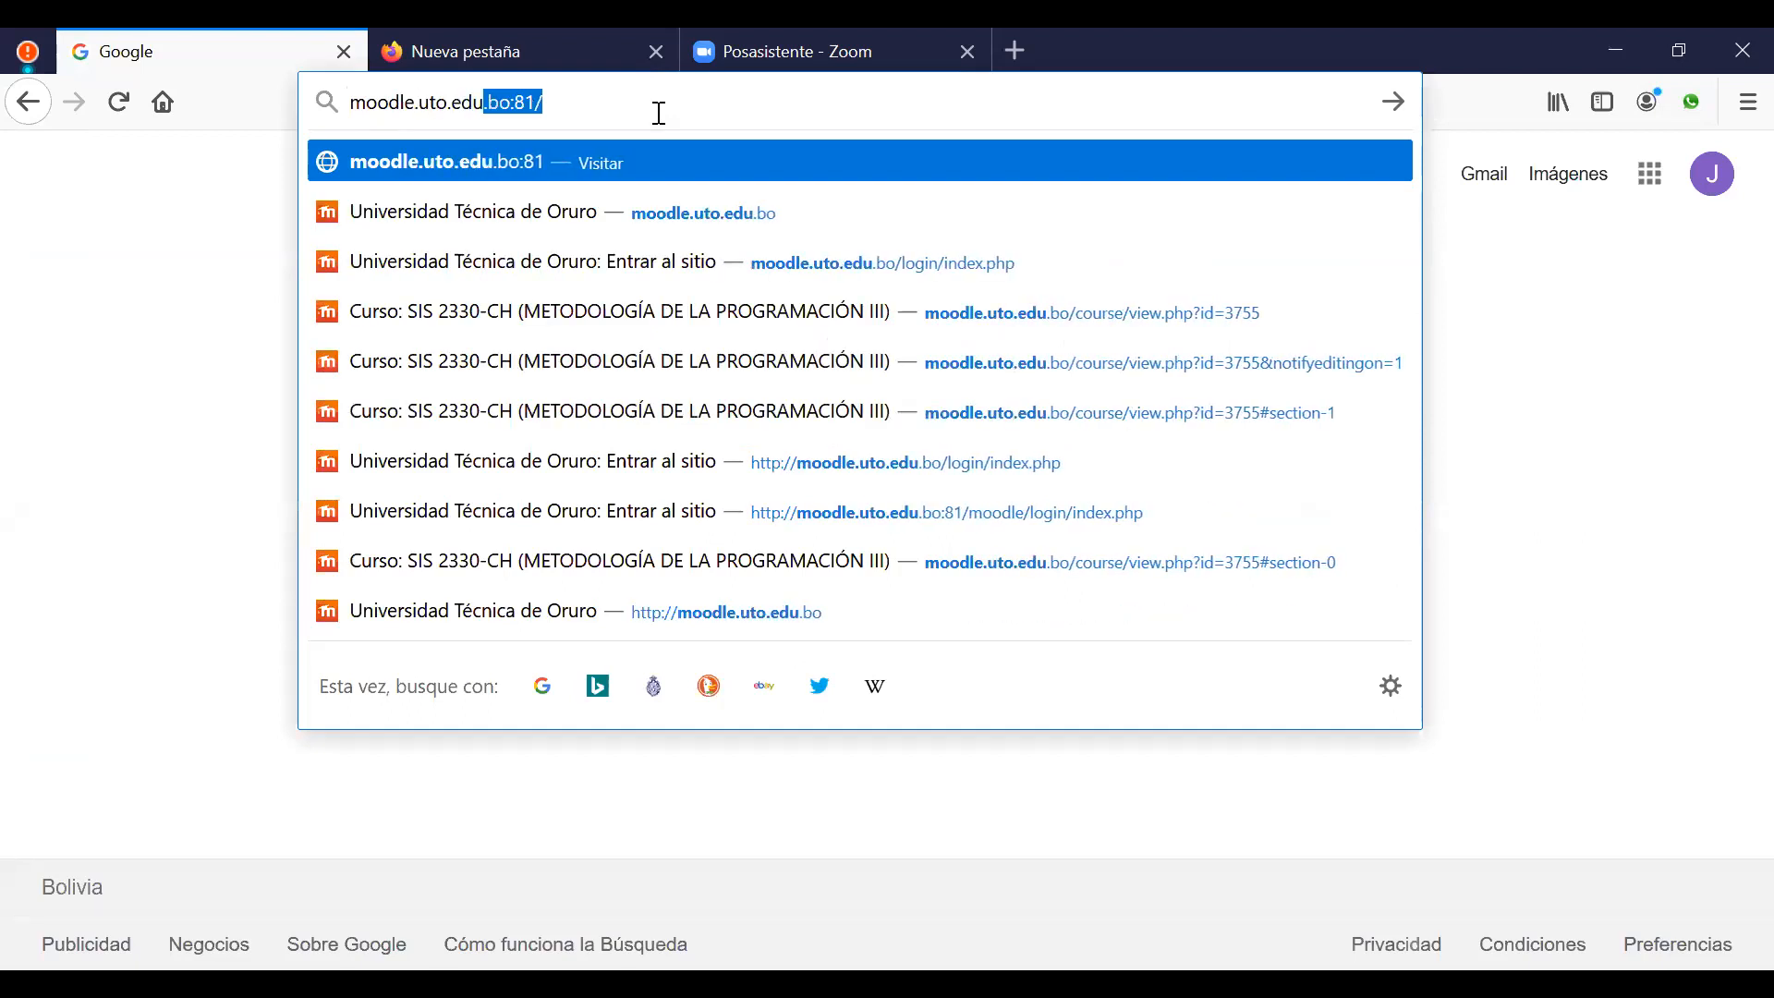
text(bo)
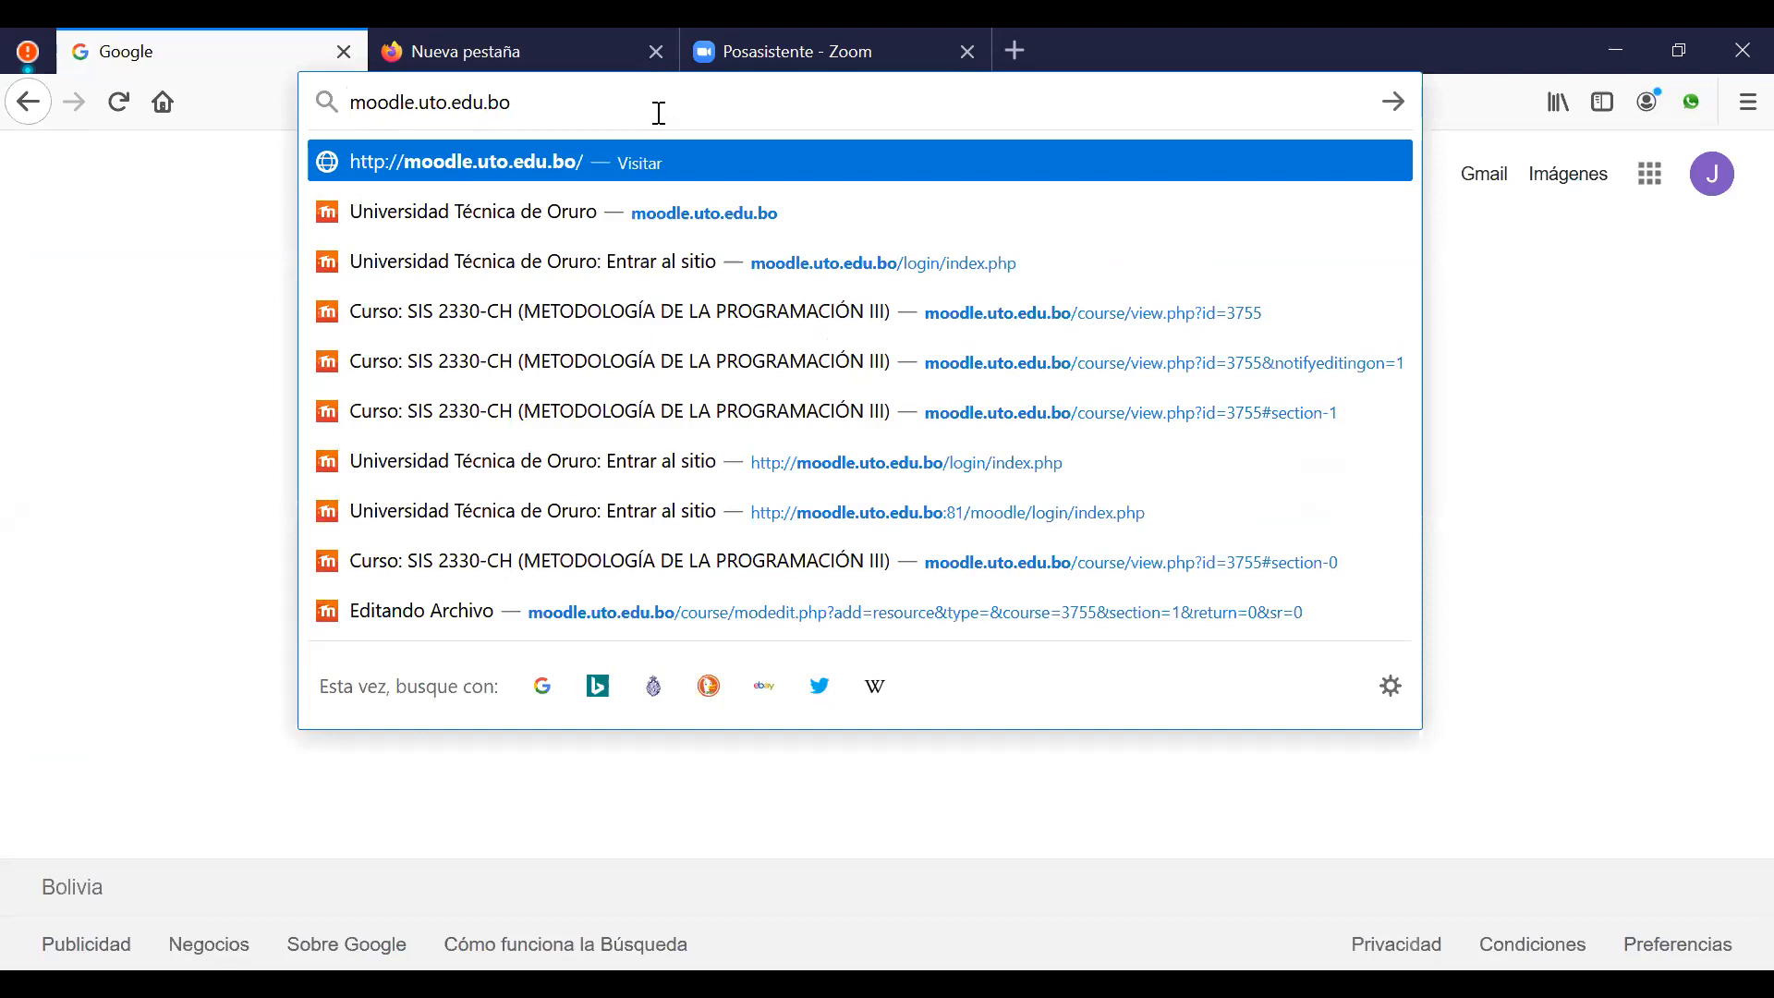
key(Return)
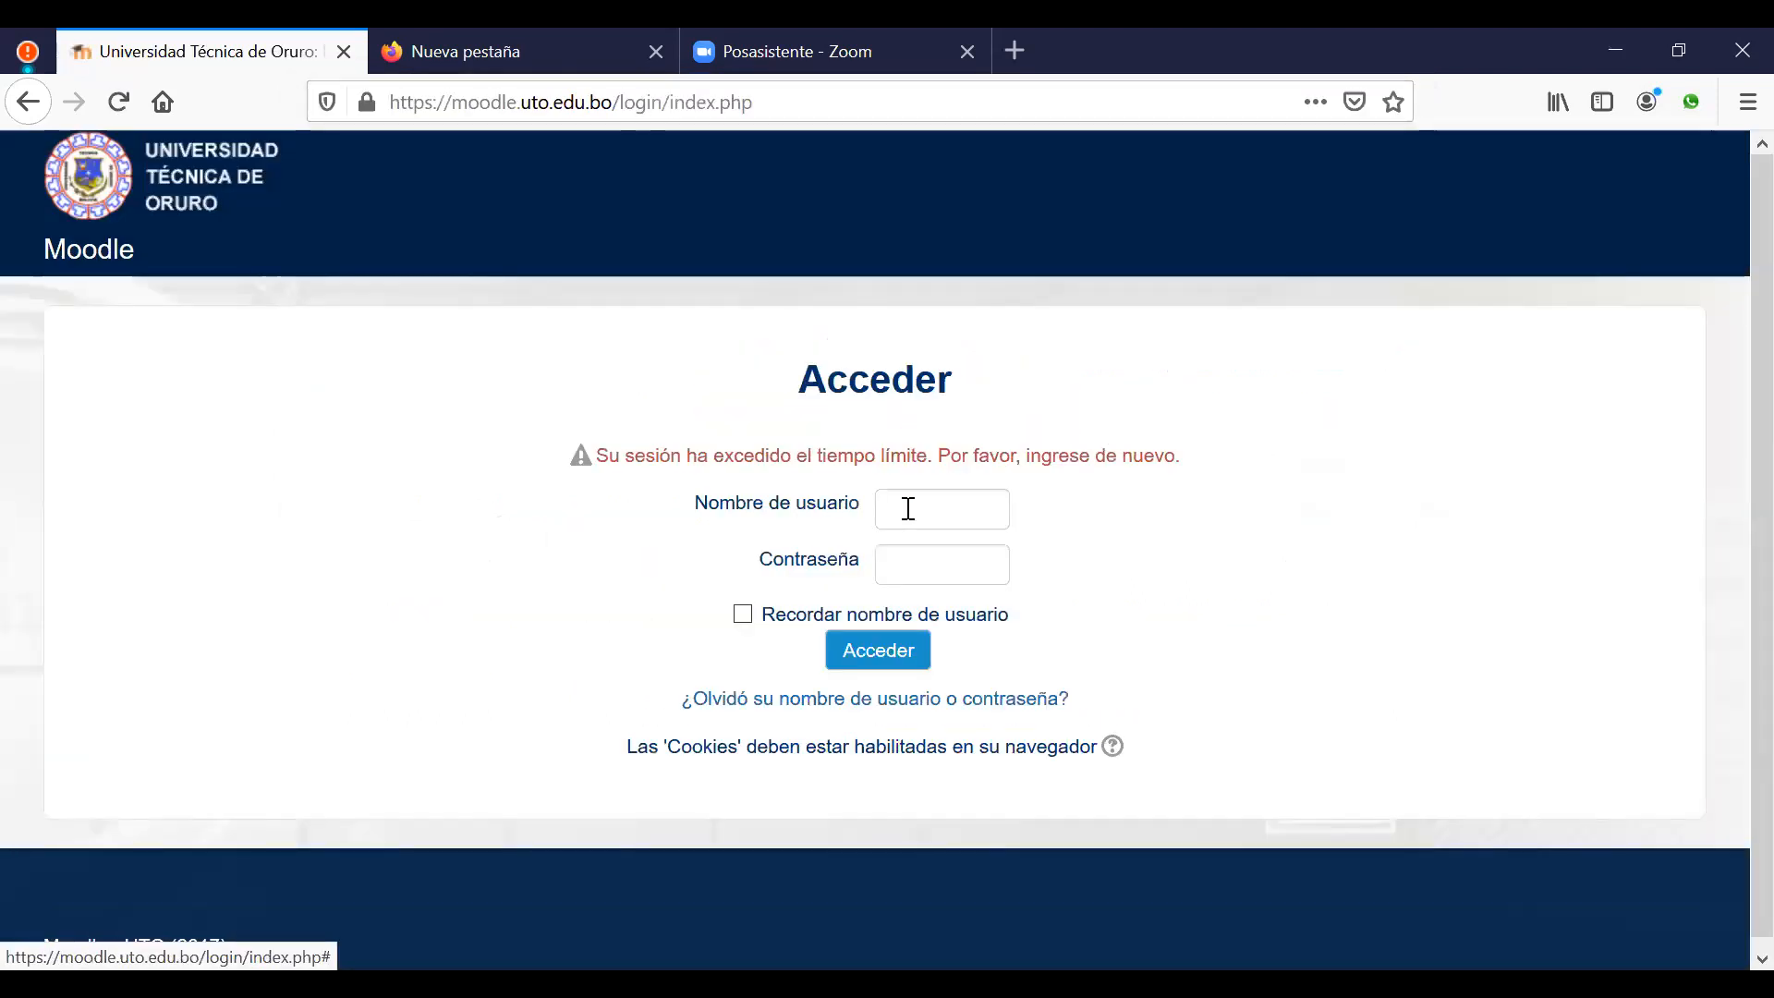
Step: Log in with the account username and password, declining Firefox's offer to save the login
click(908, 509)
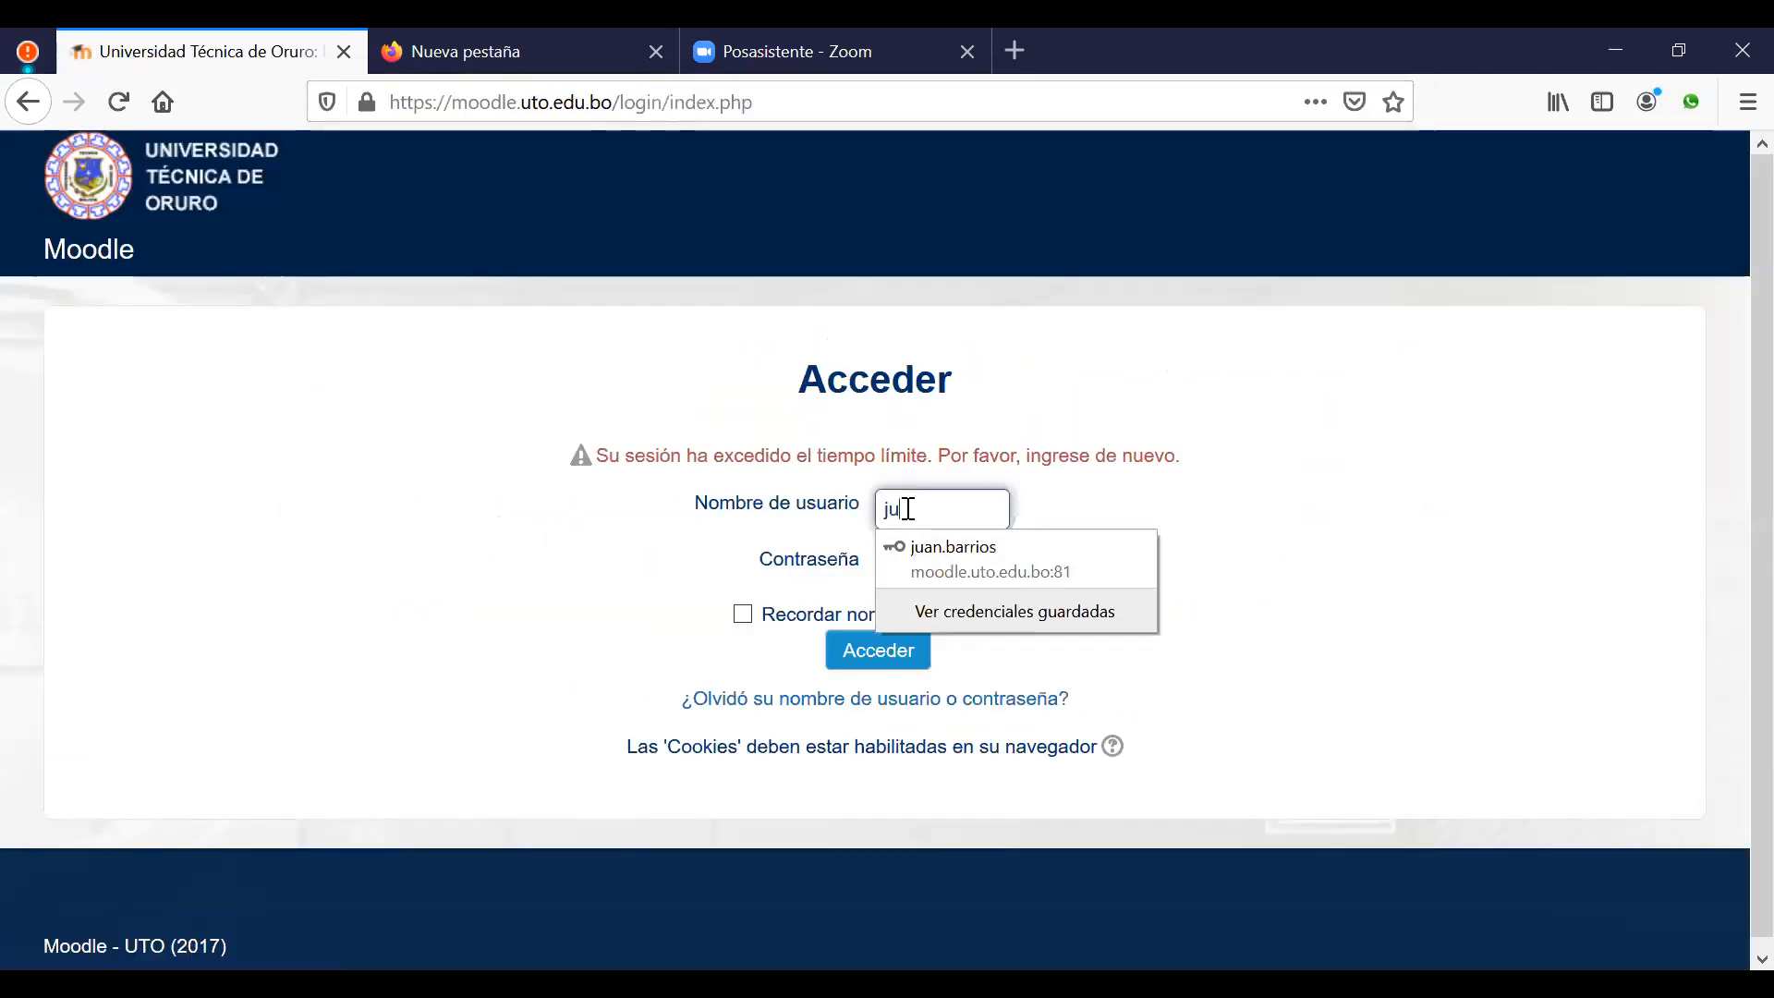
key(Tab)
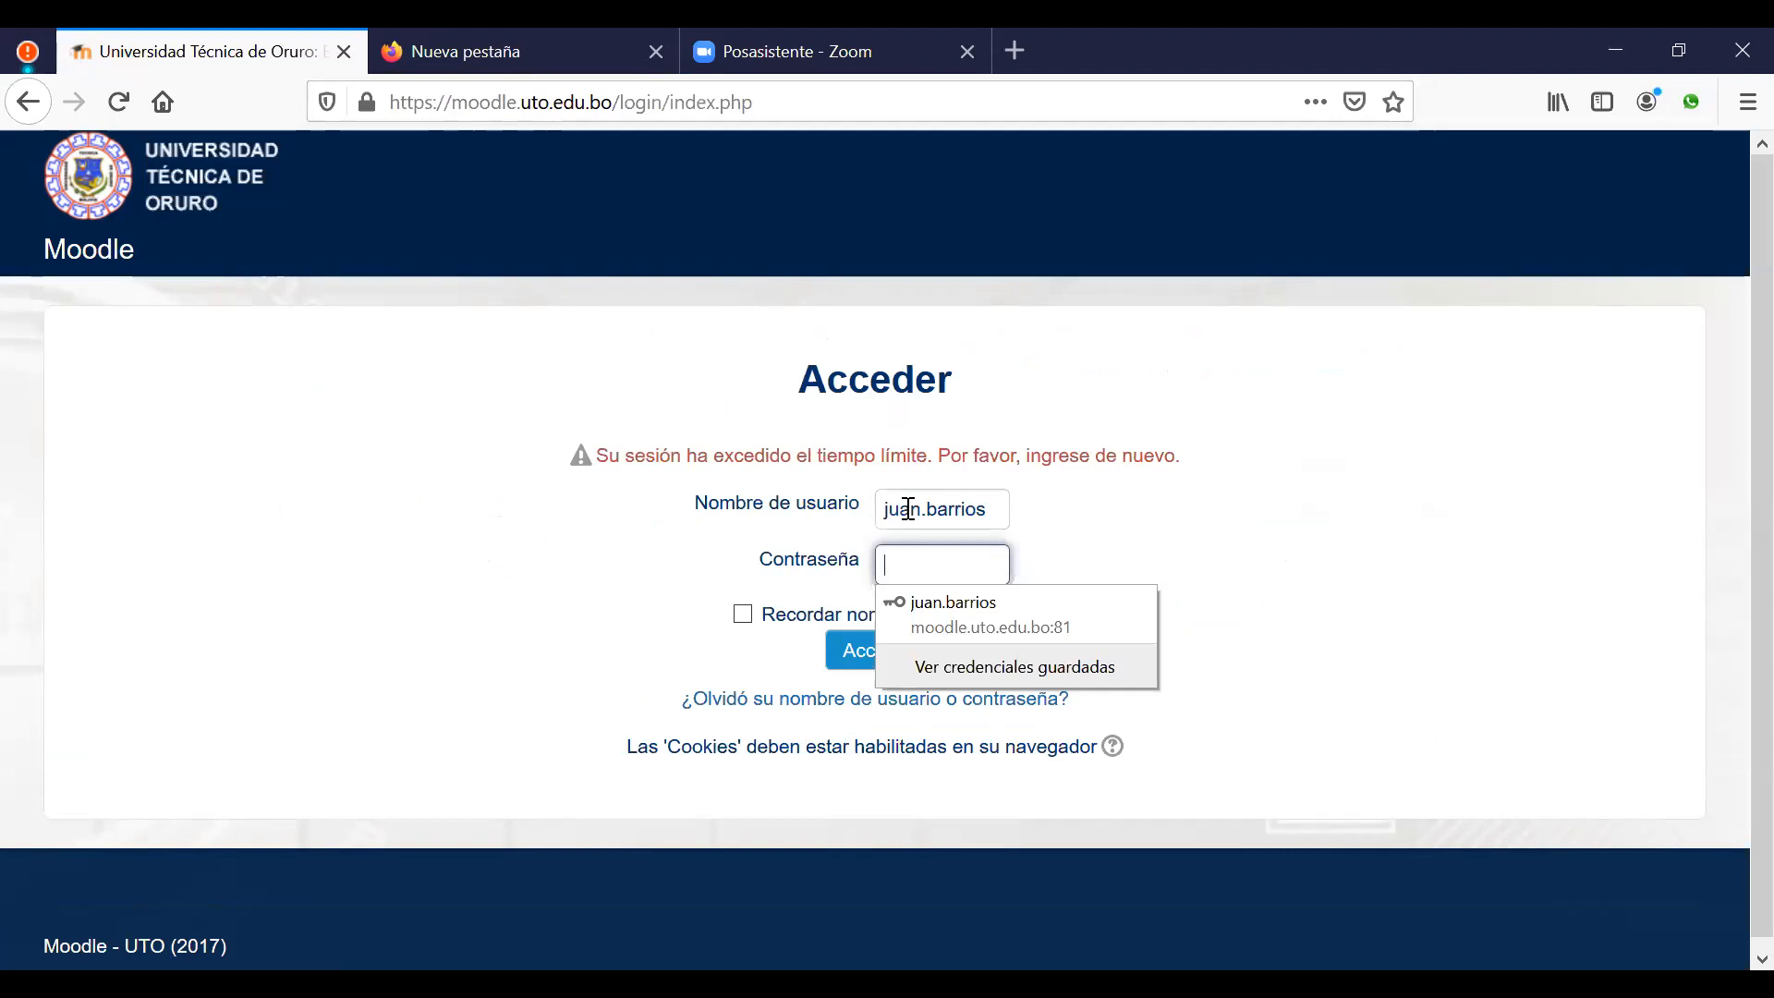
text(*******)
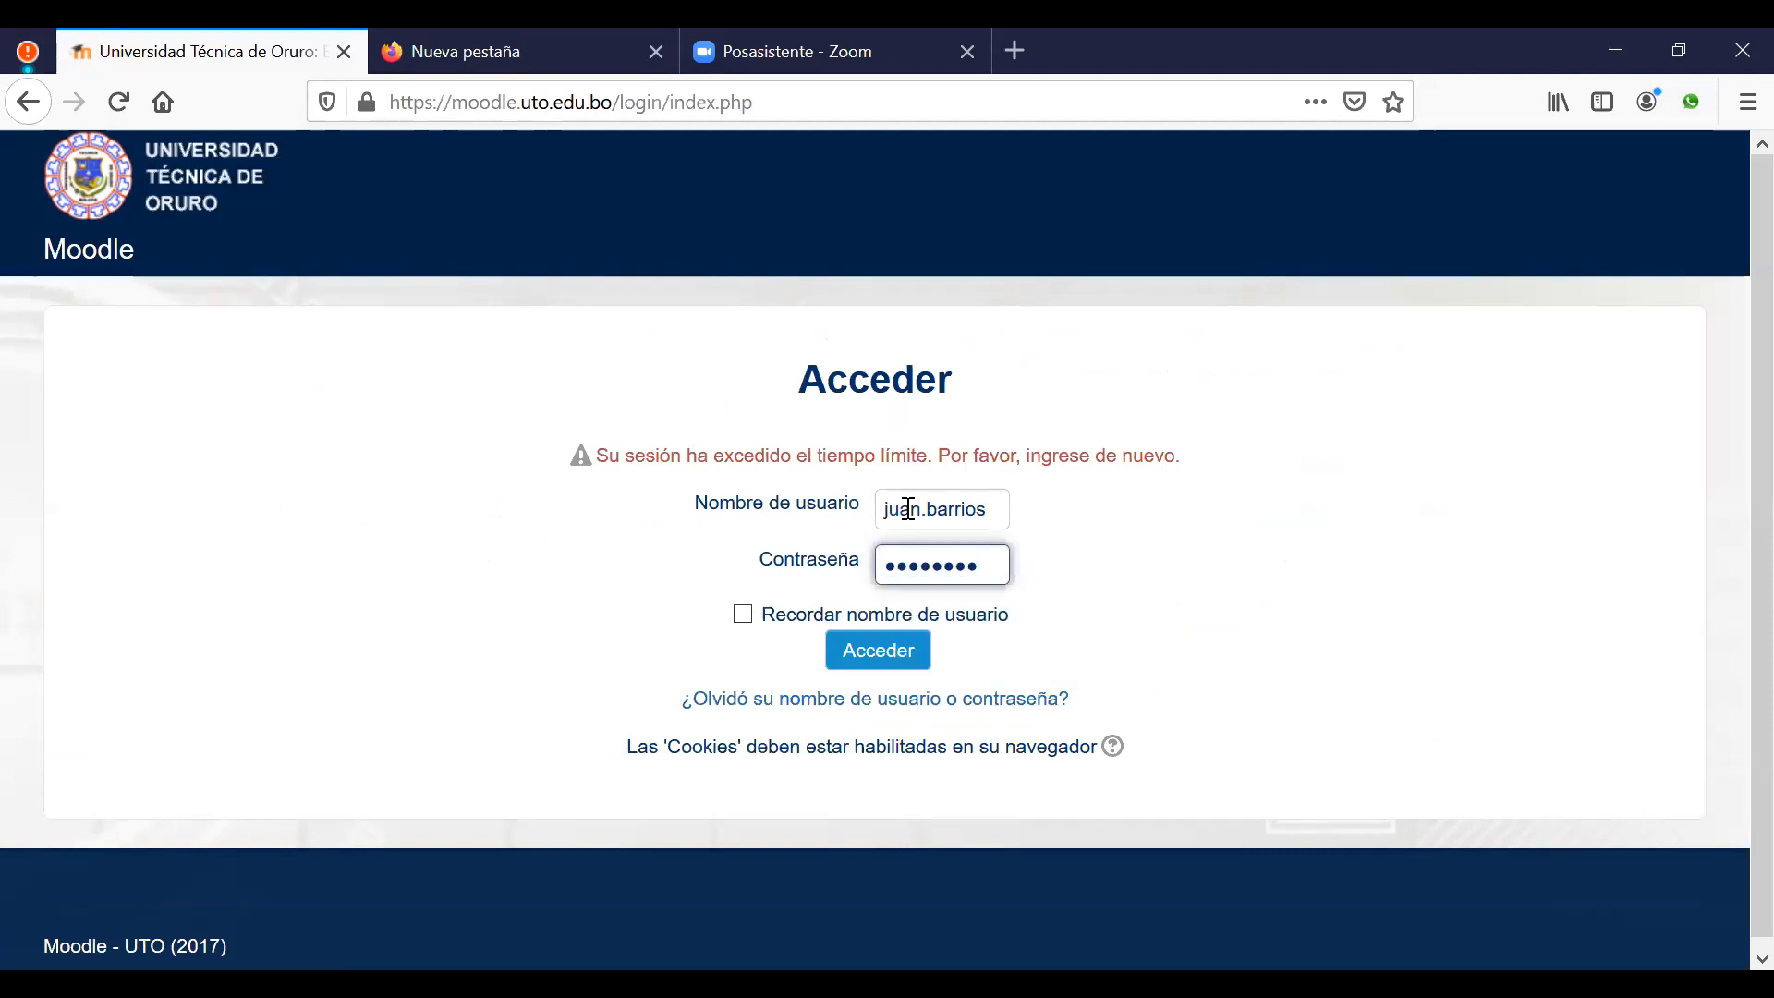
click(882, 663)
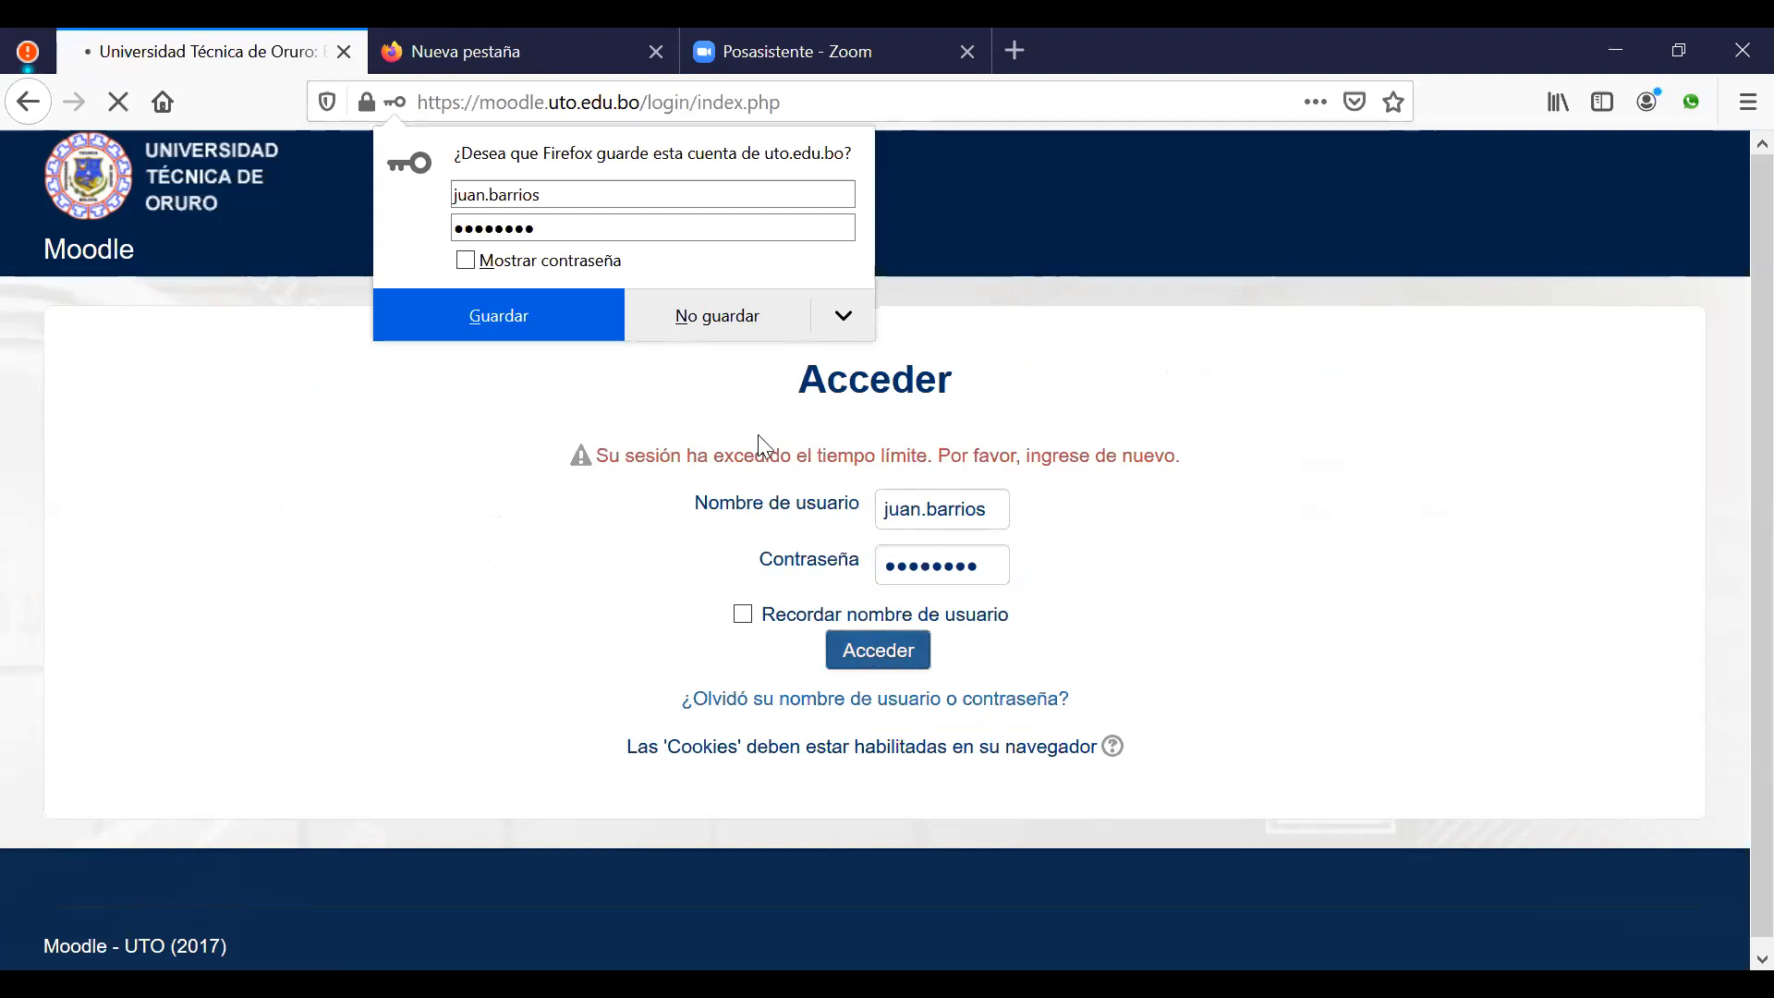
click(718, 319)
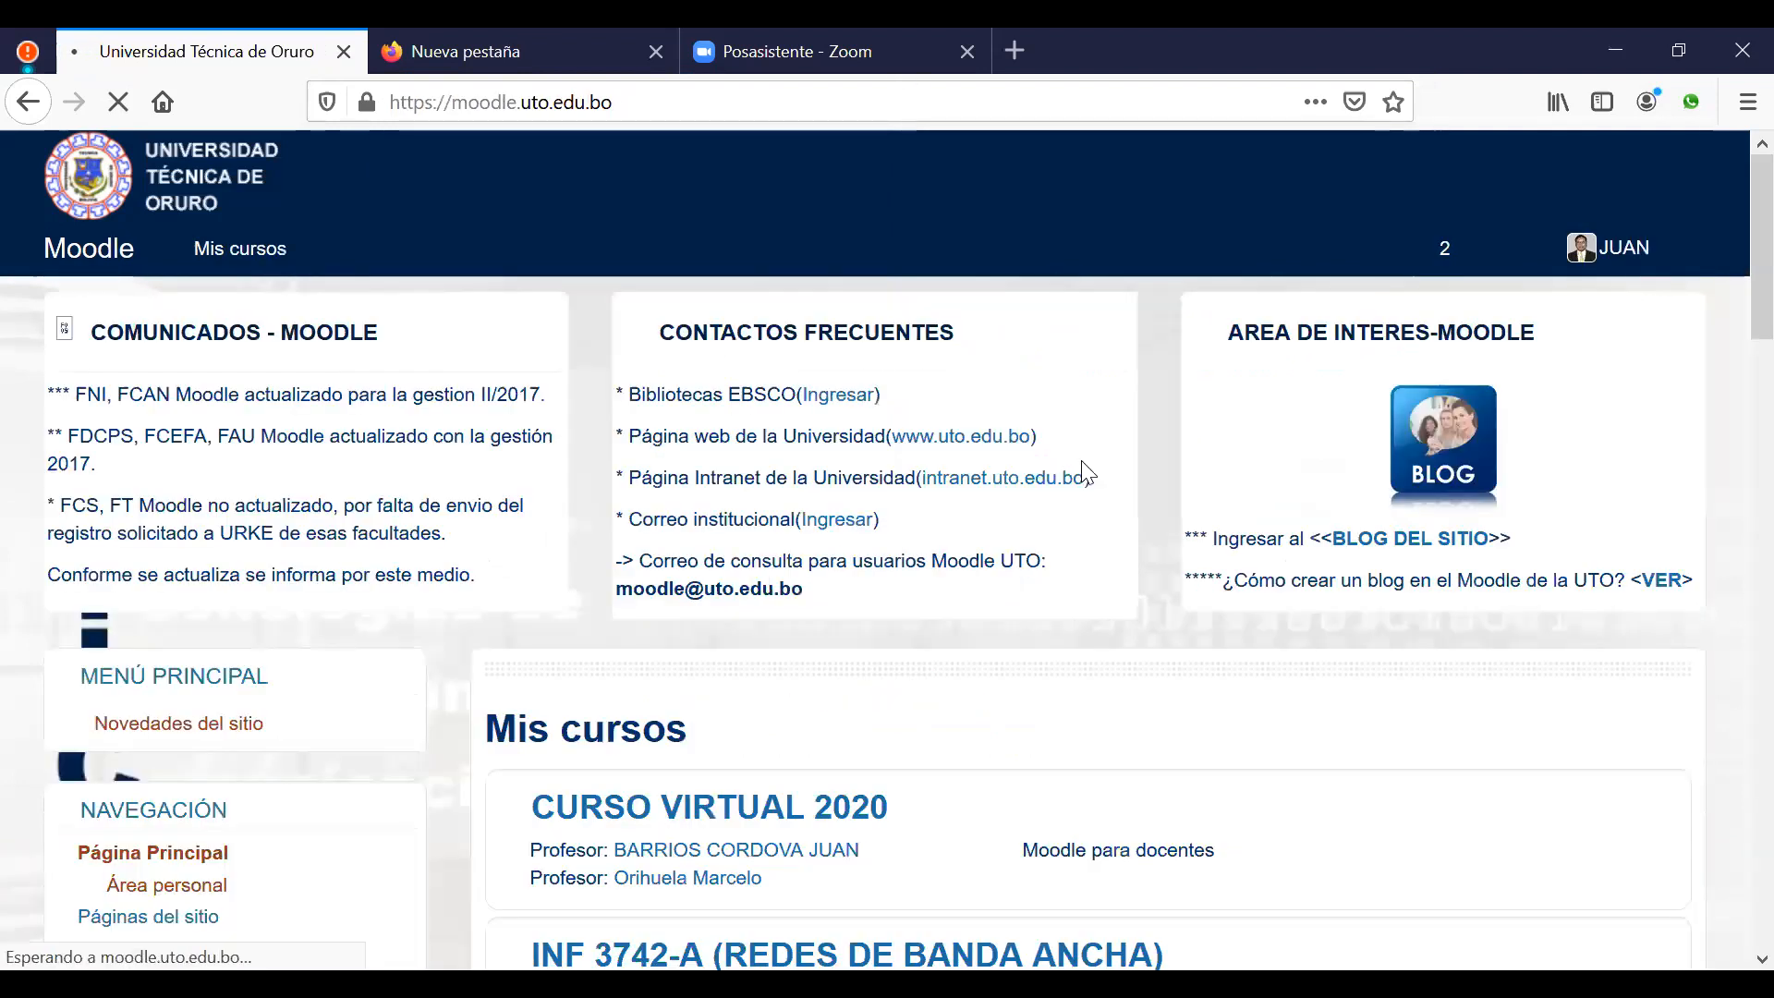
Step: Open the SIS 2330-CH course from the Mis cursos list
scroll(1025, 646, down, 1)
scroll(1017, 638, down, 3)
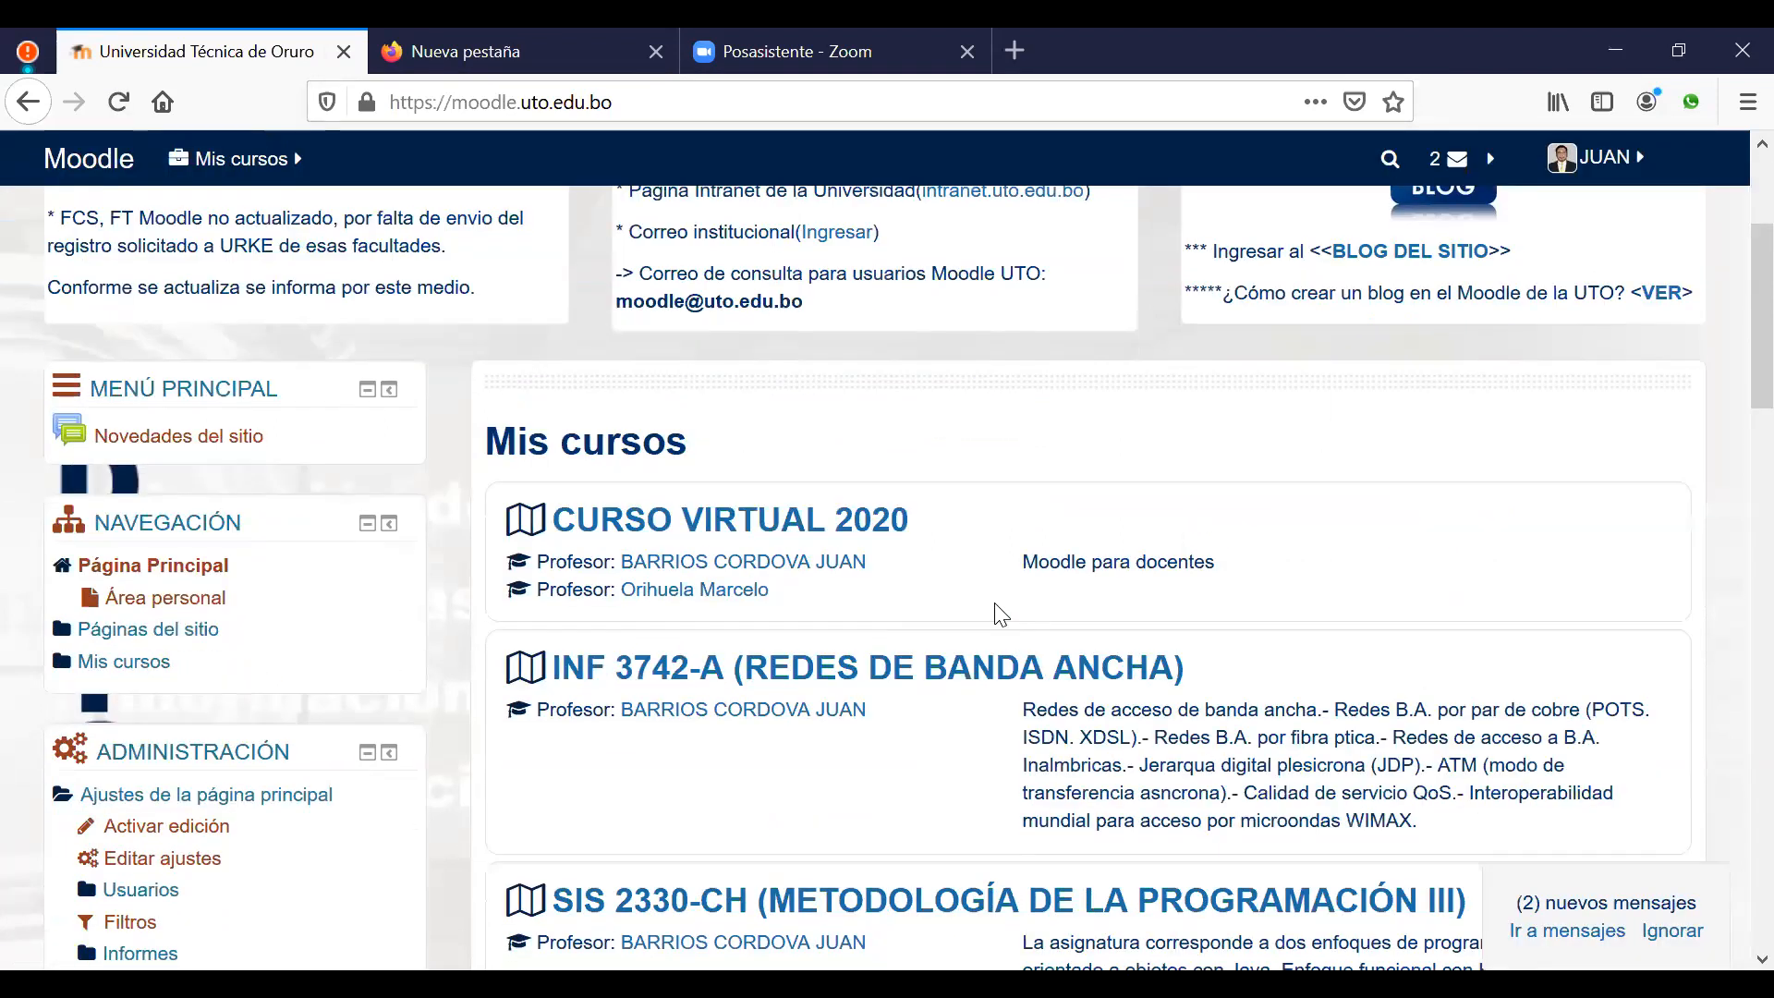
scroll(891, 614, down, 3)
click(894, 615)
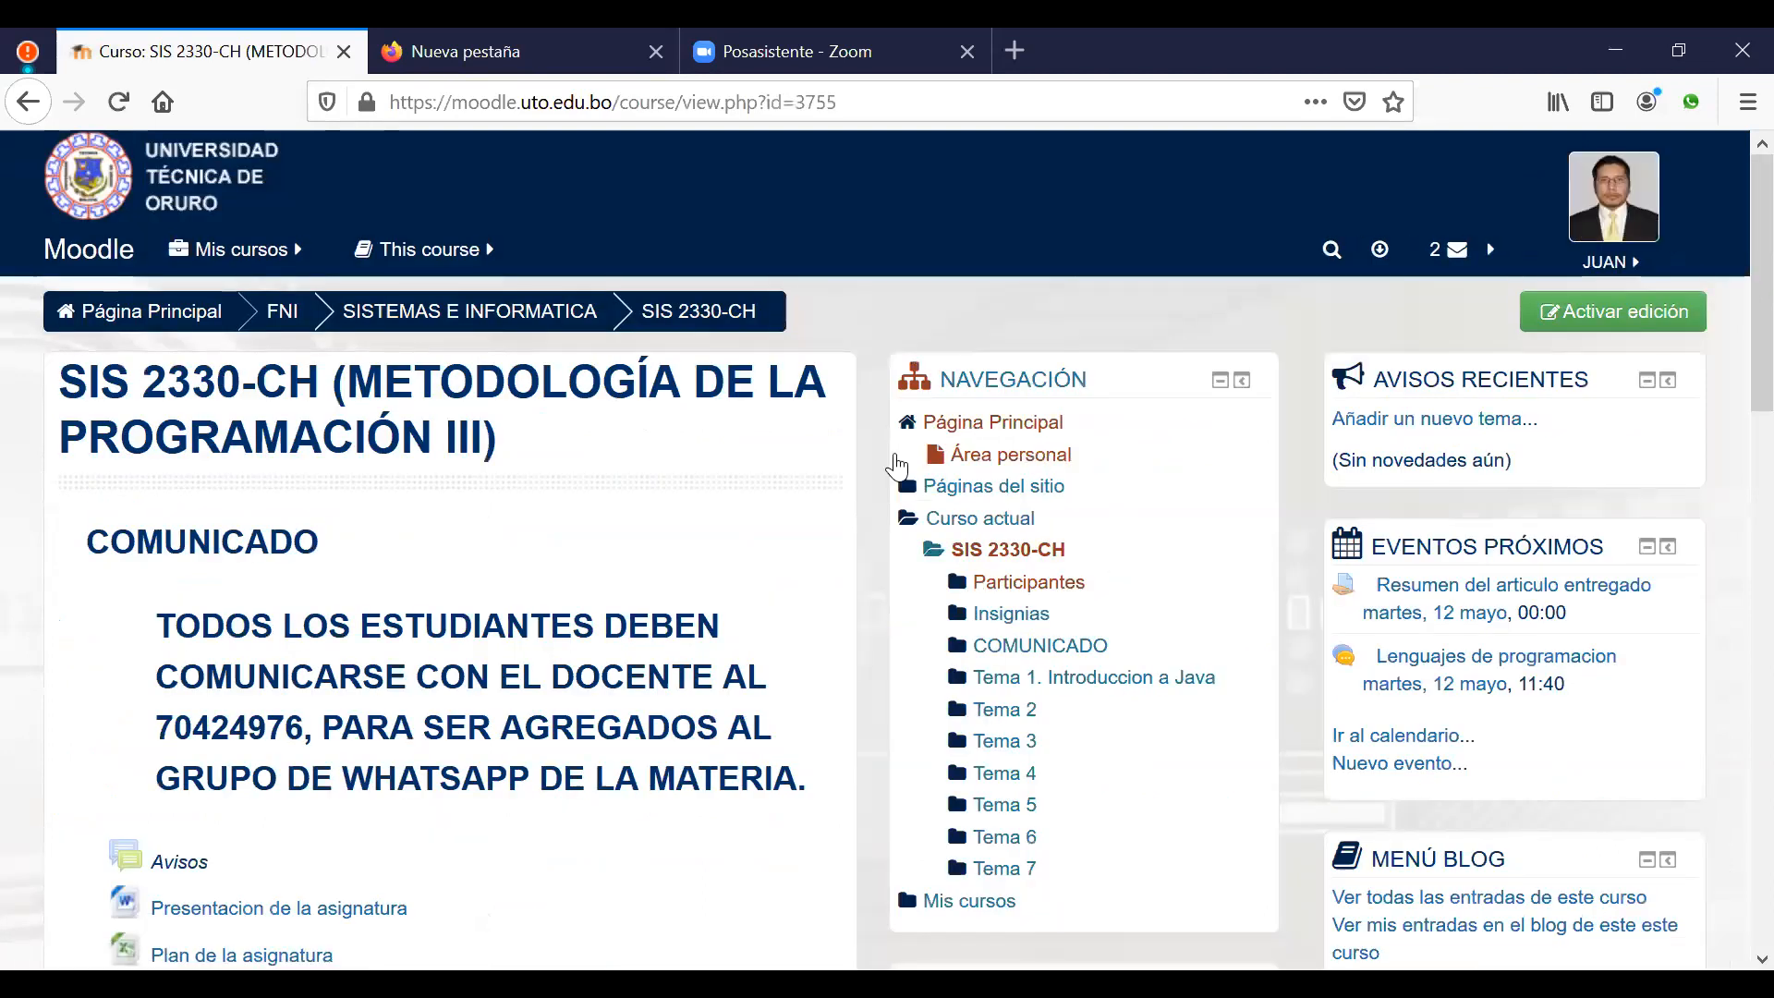
Step: Look through the course topics, then turn on editing for the course
scroll(743, 739, down, 3)
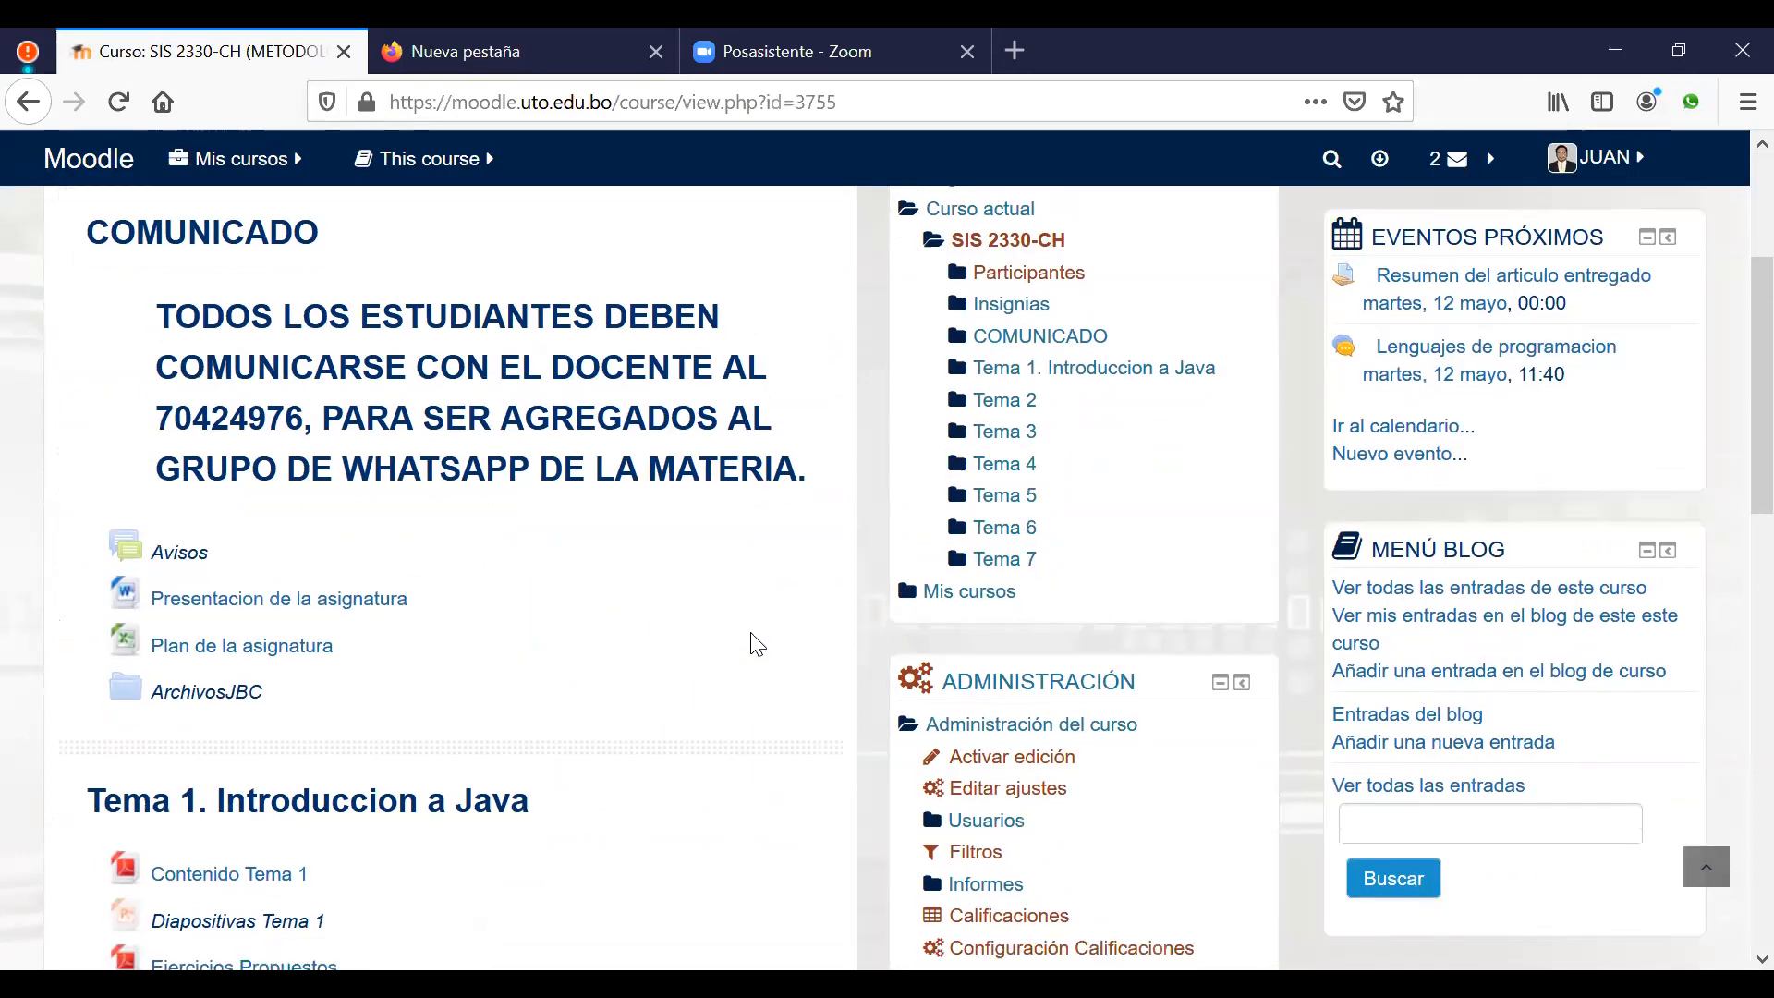
scroll(752, 642, down, 4)
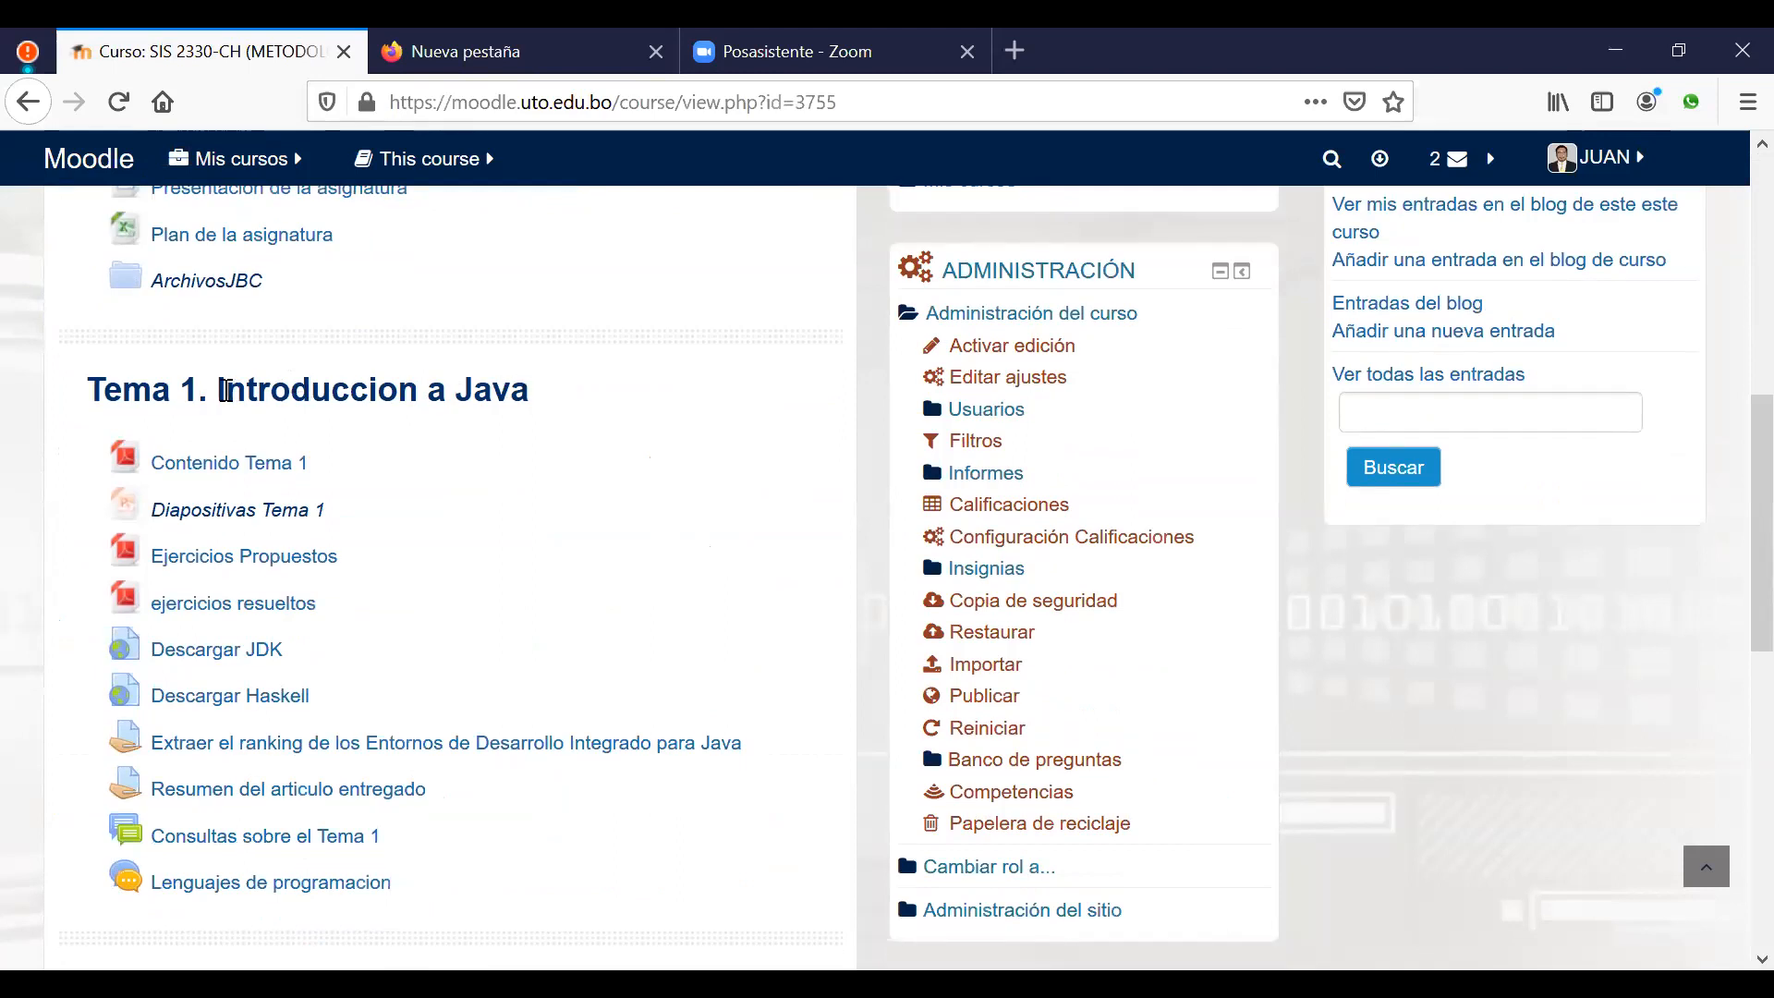
scroll(574, 460, down, 2)
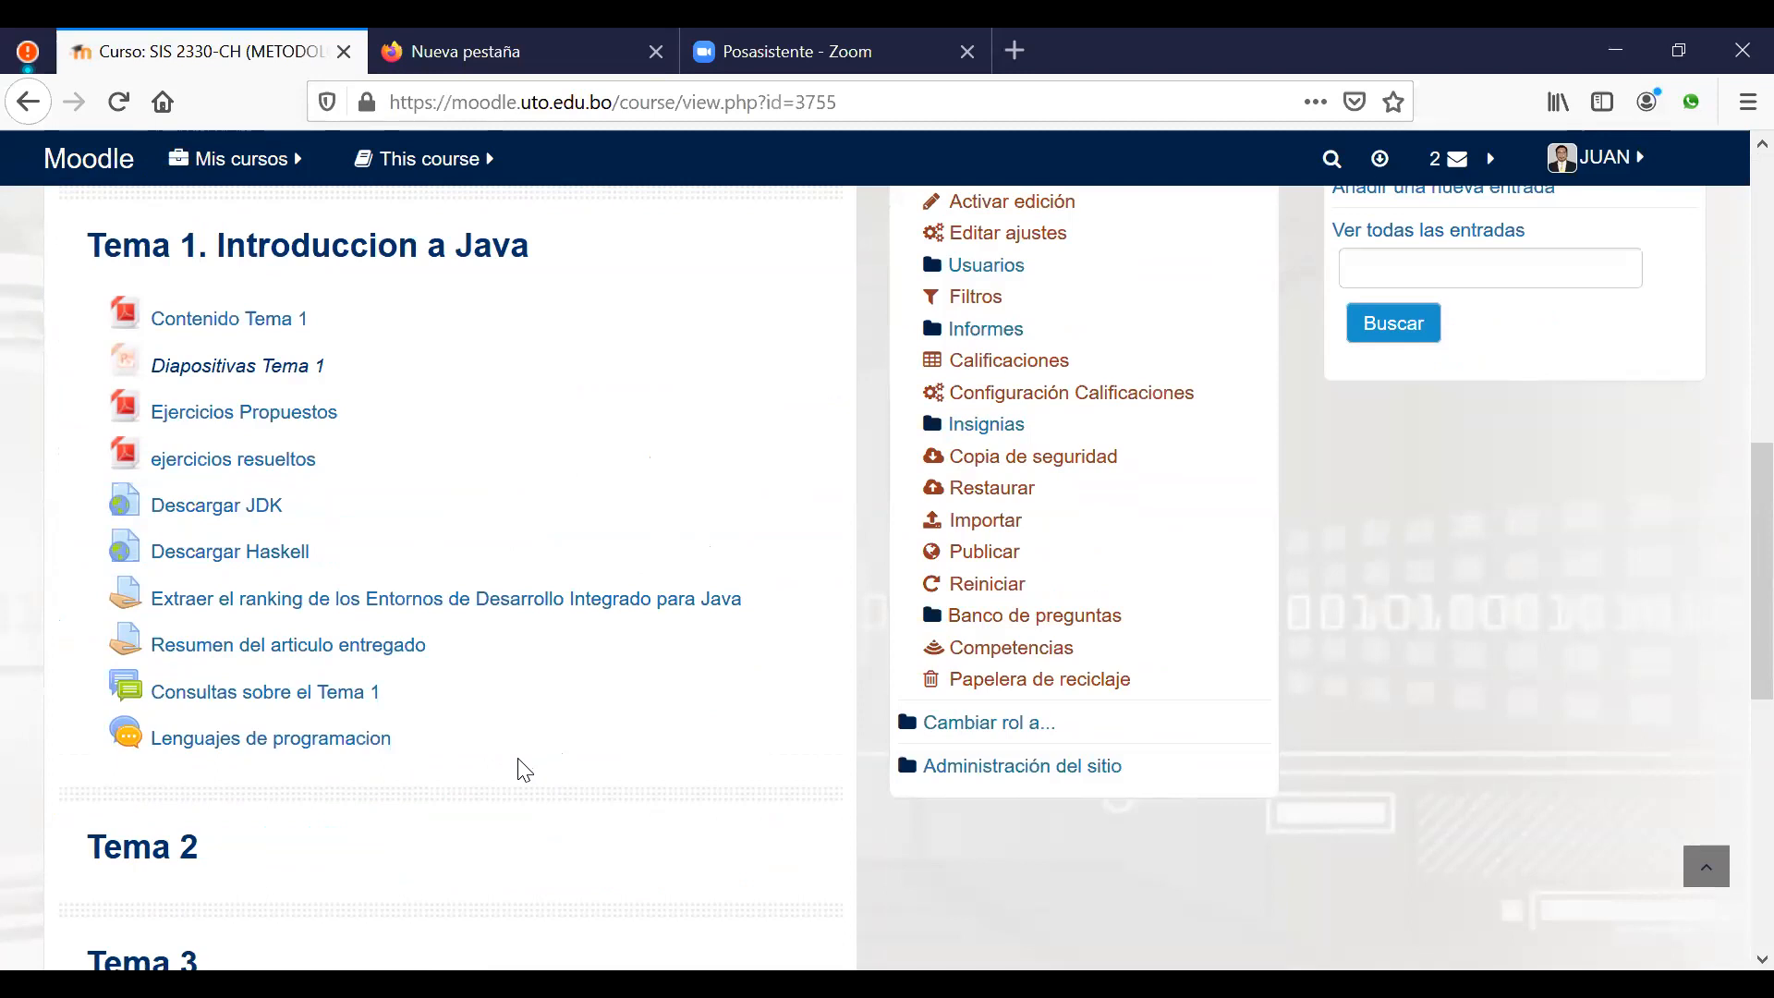
scroll(547, 733, down, 4)
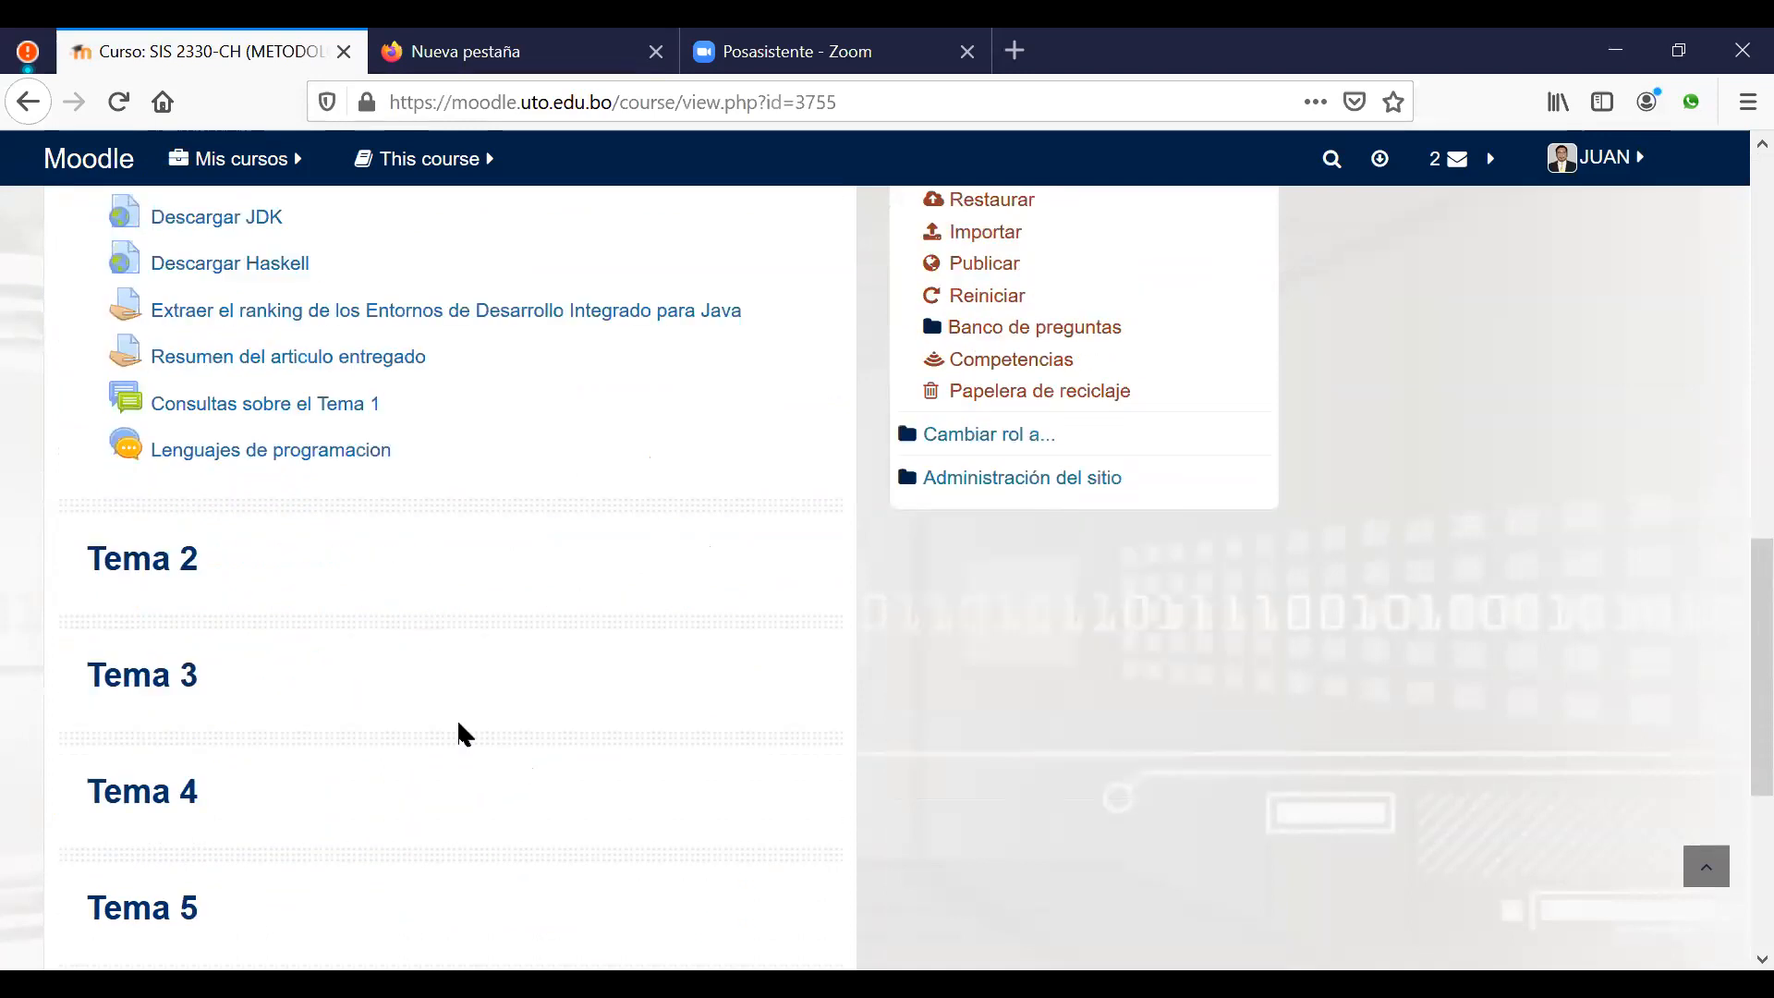
scroll(594, 667, up, 2)
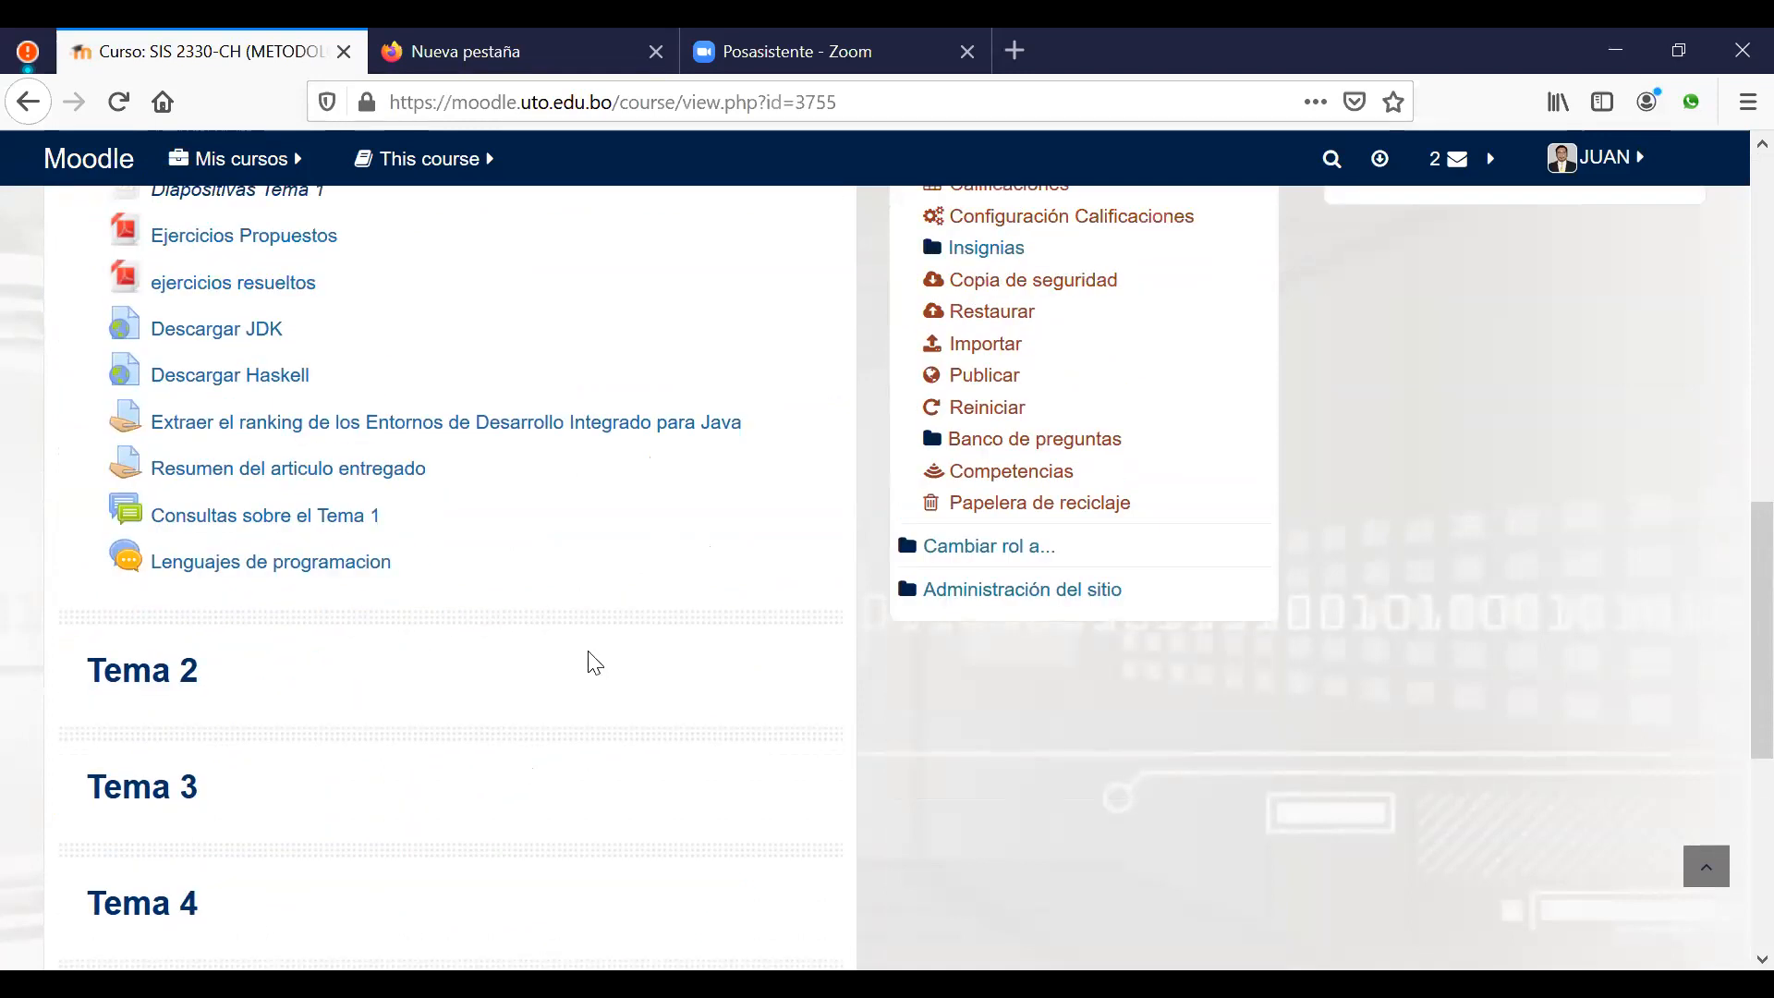
scroll(594, 663, up, 4)
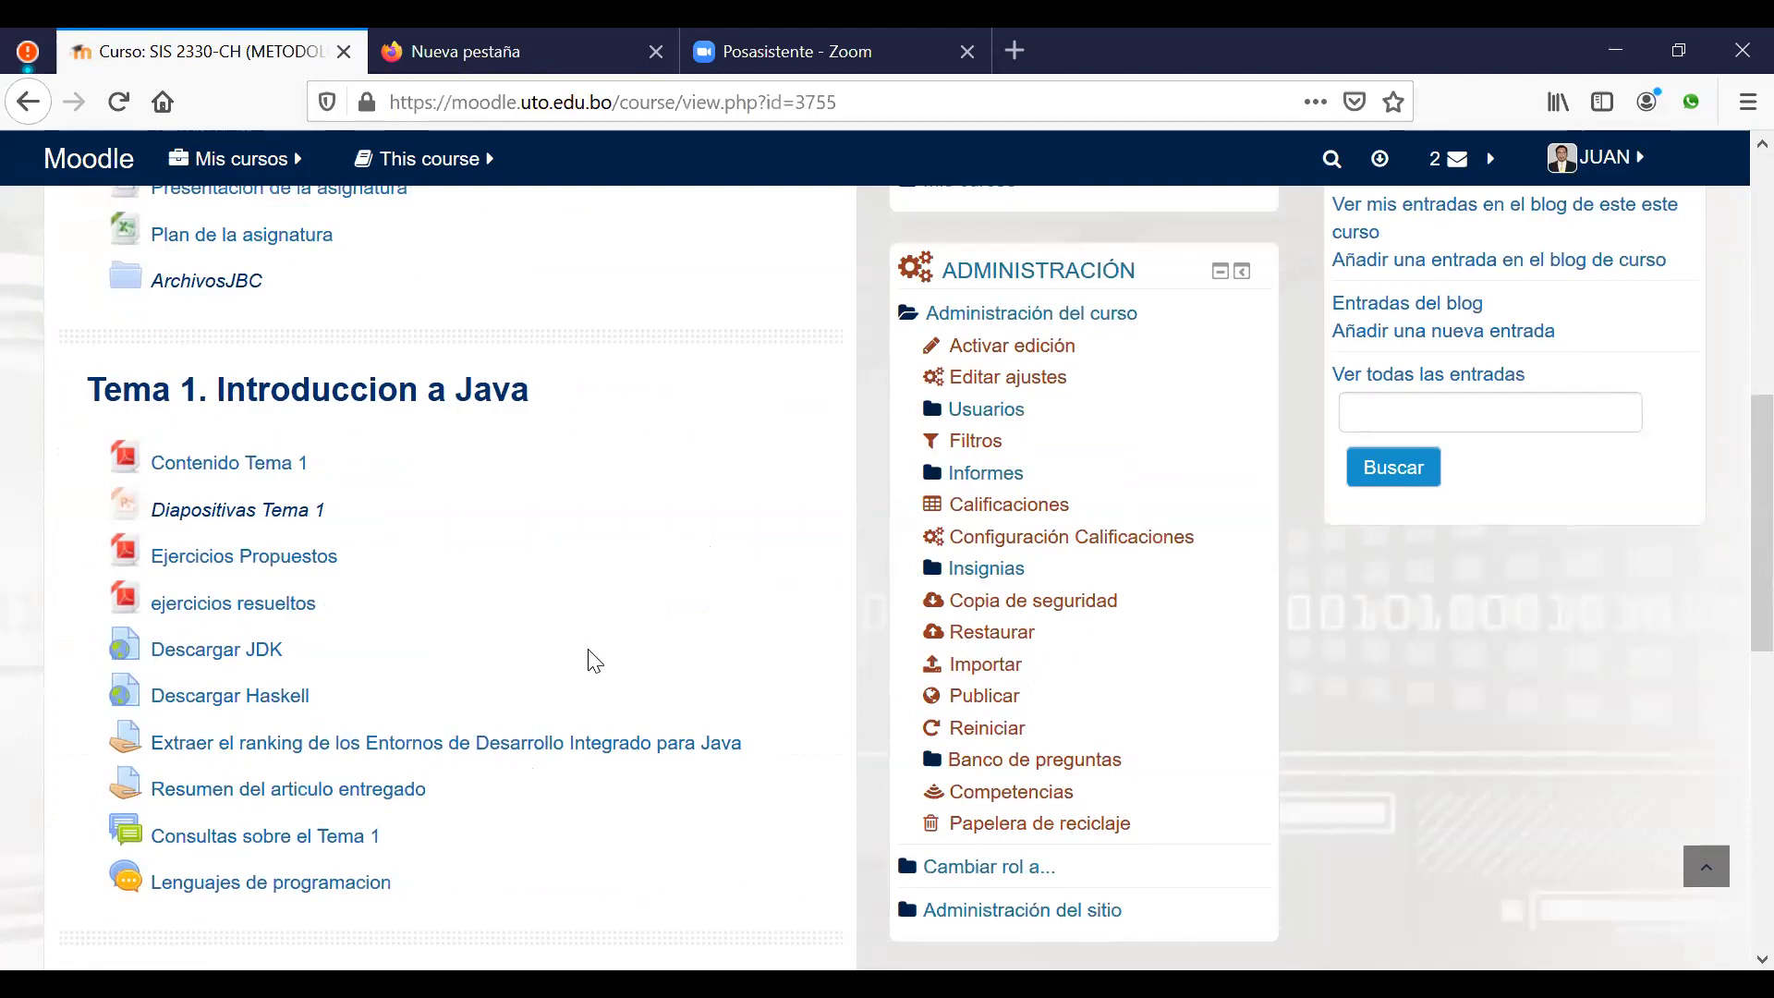
scroll(606, 635, up, 2)
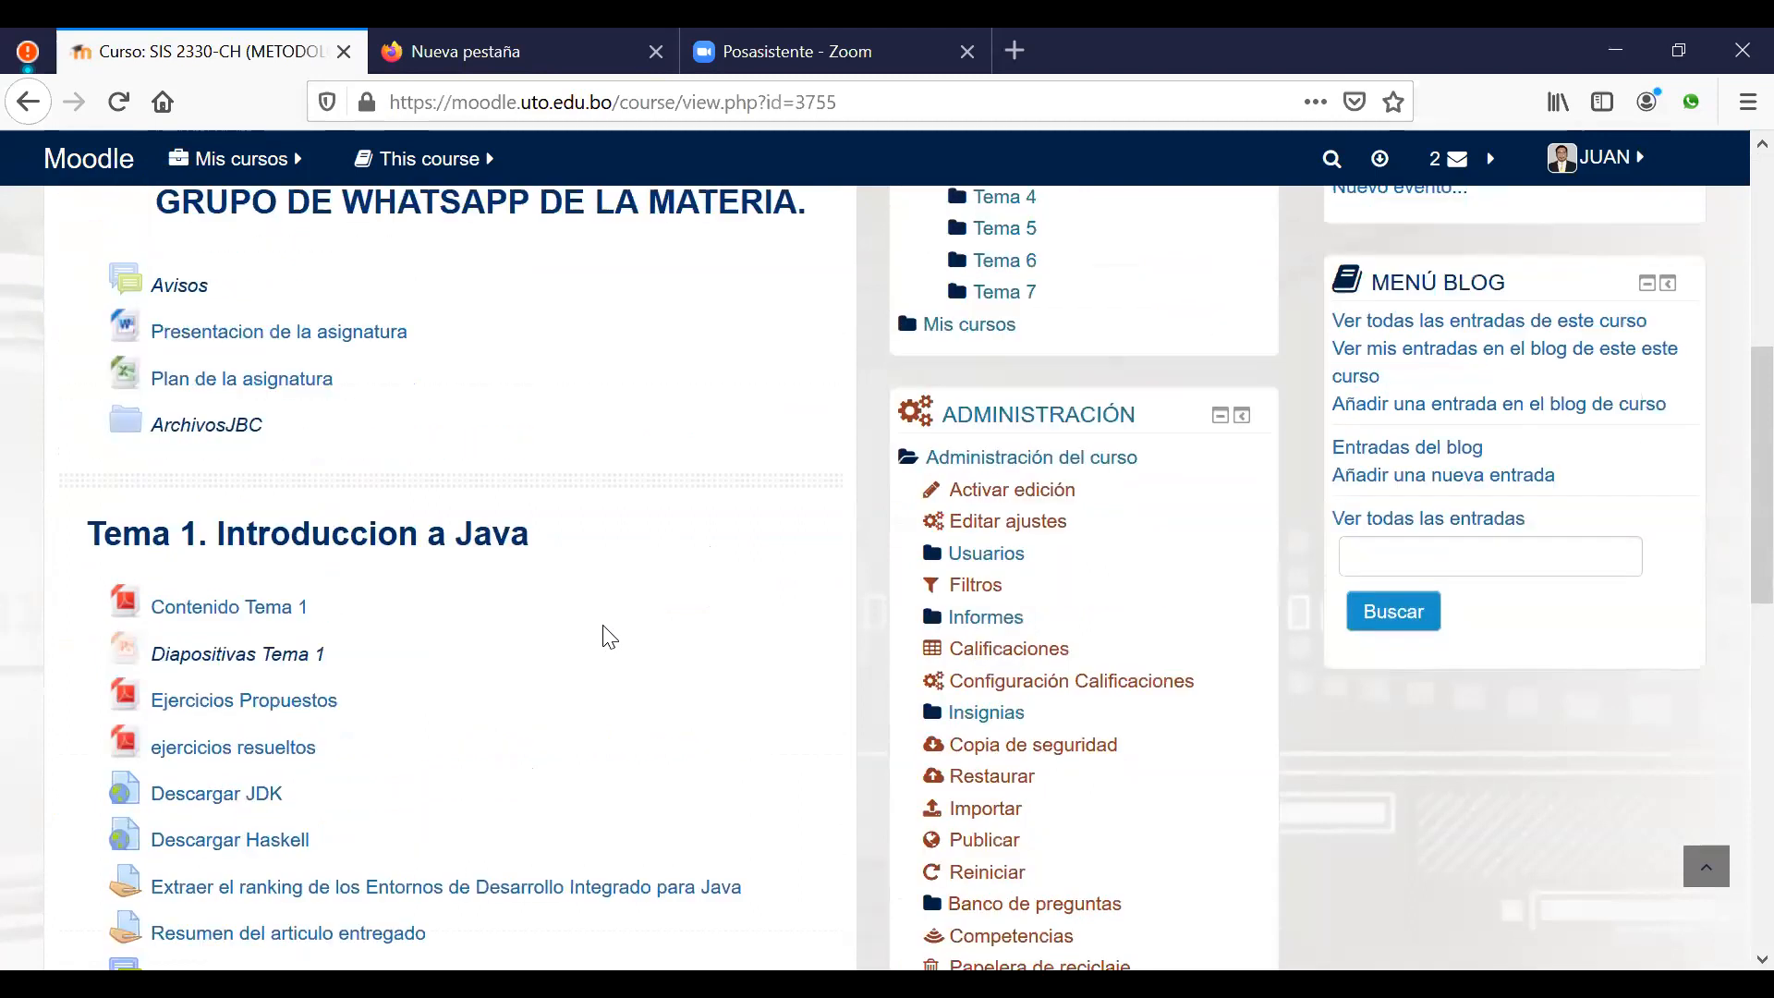
scroll(517, 411, up, 2)
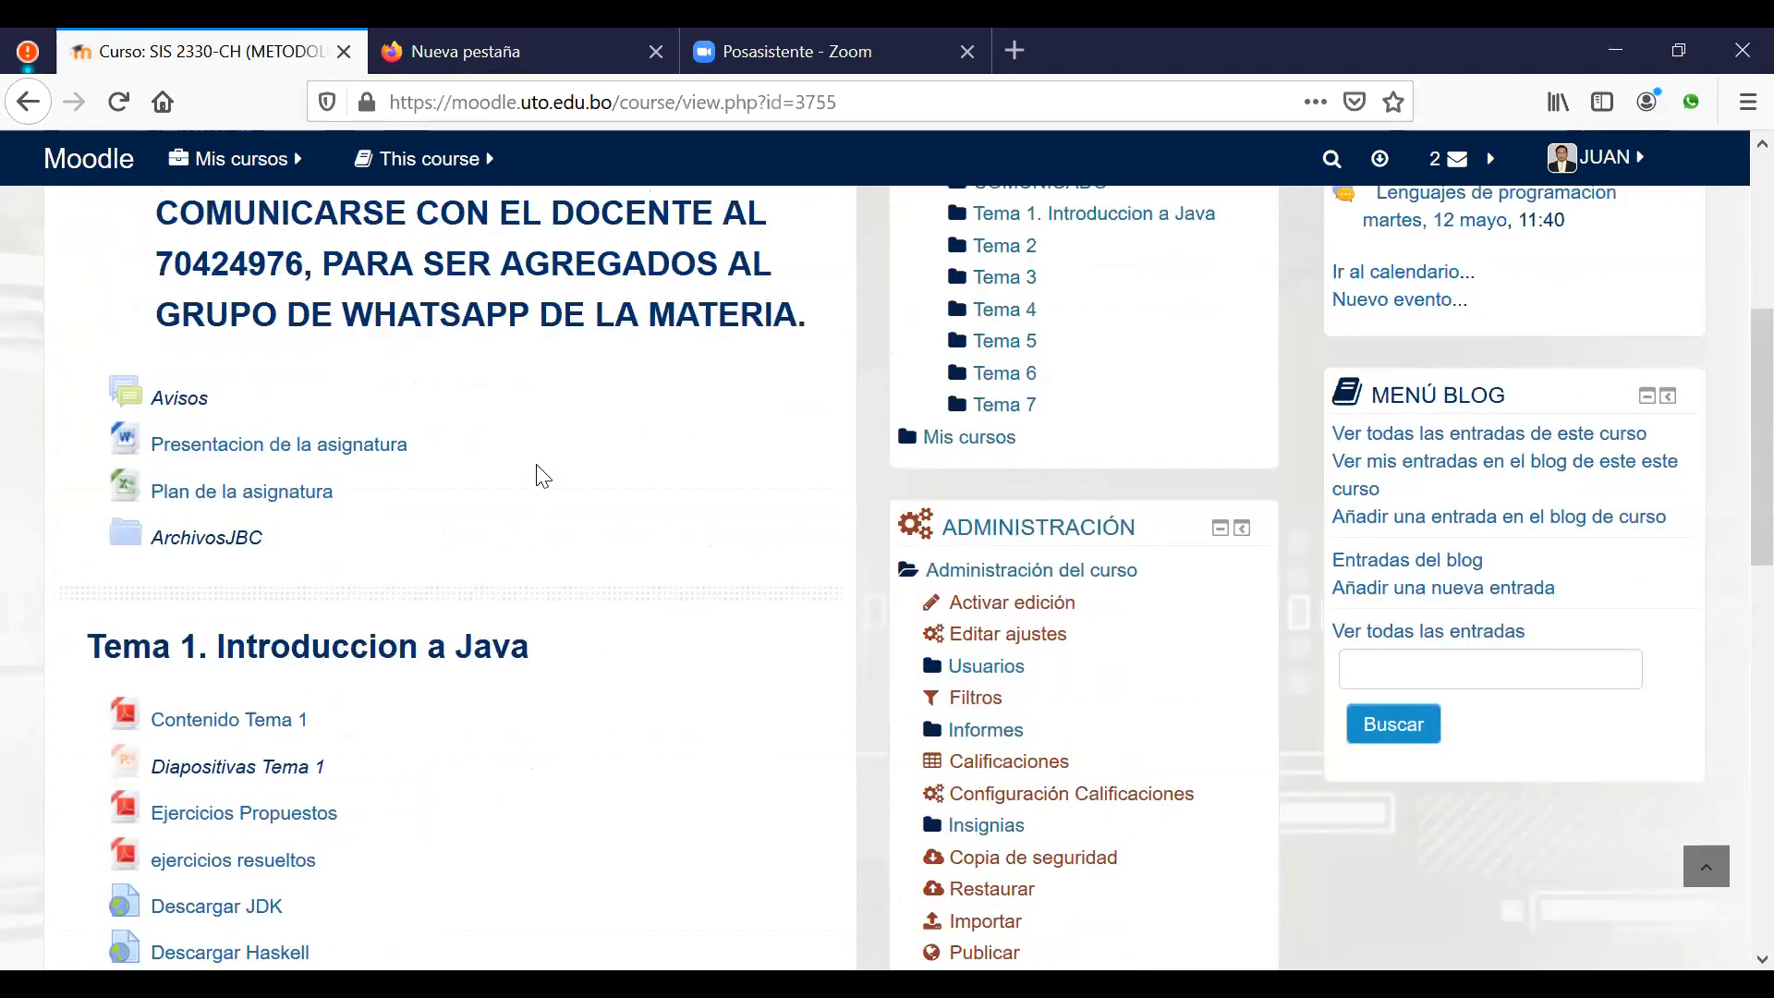
scroll(541, 473, up, 1)
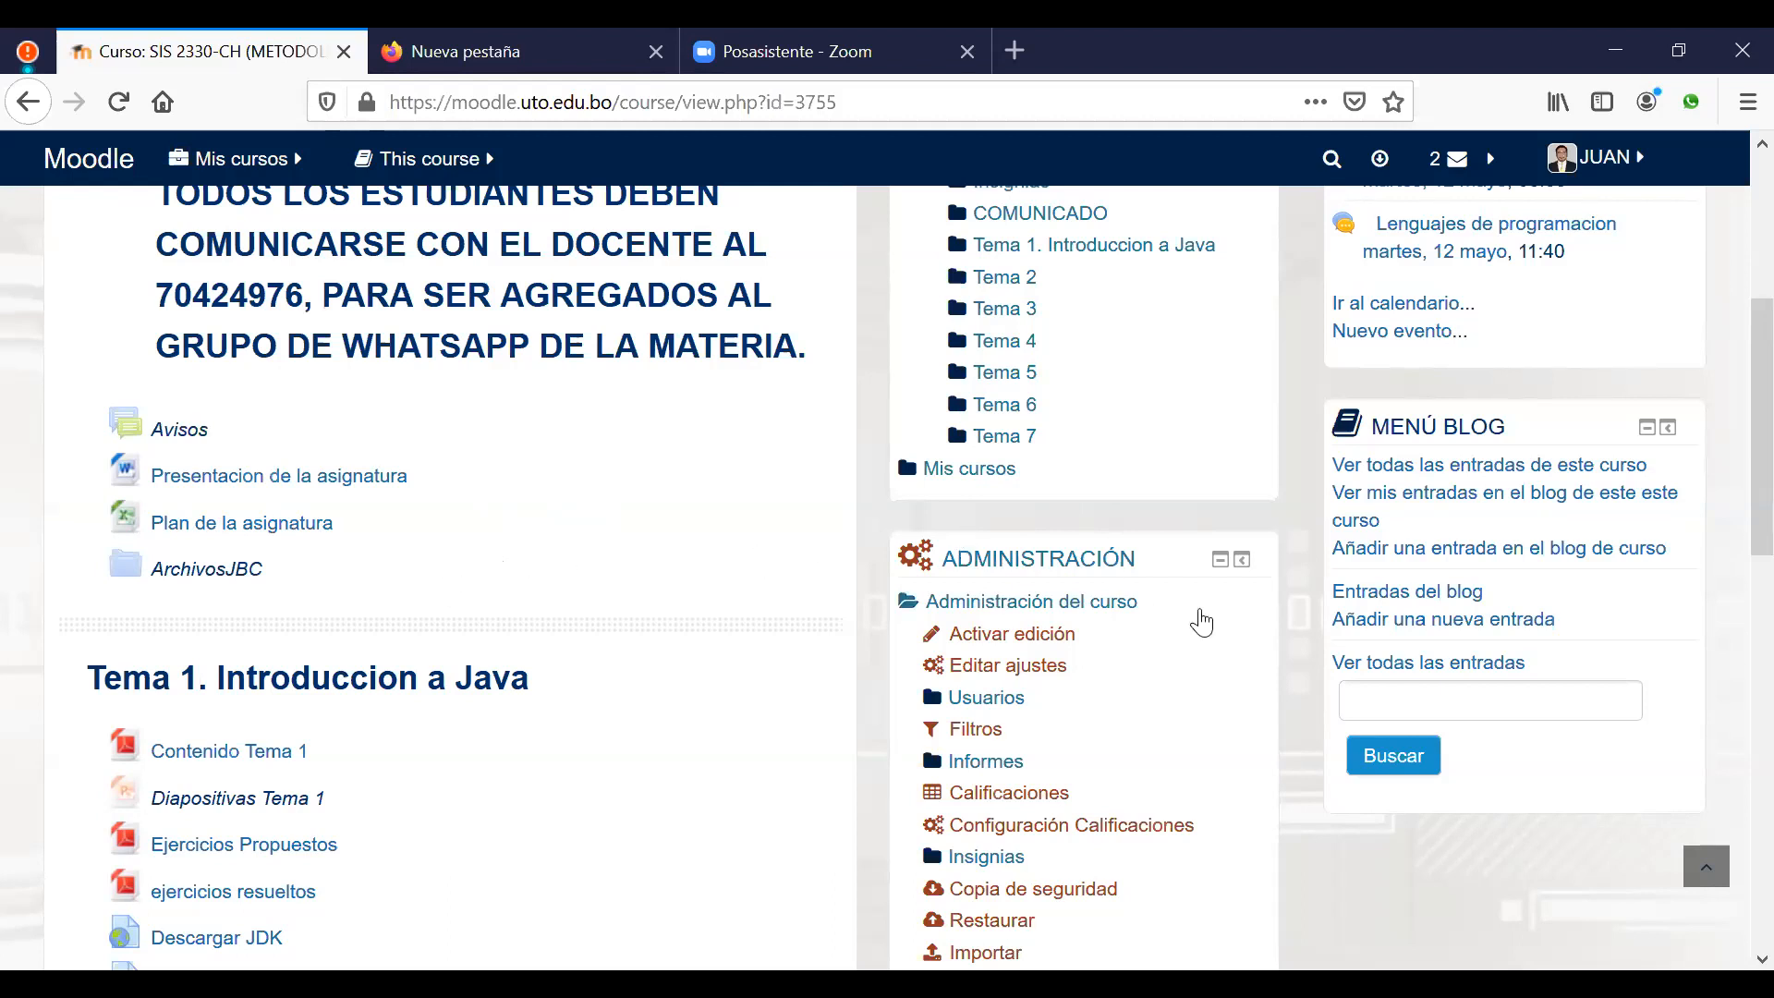
scroll(1200, 619, down, 2)
scroll(1203, 619, down, 4)
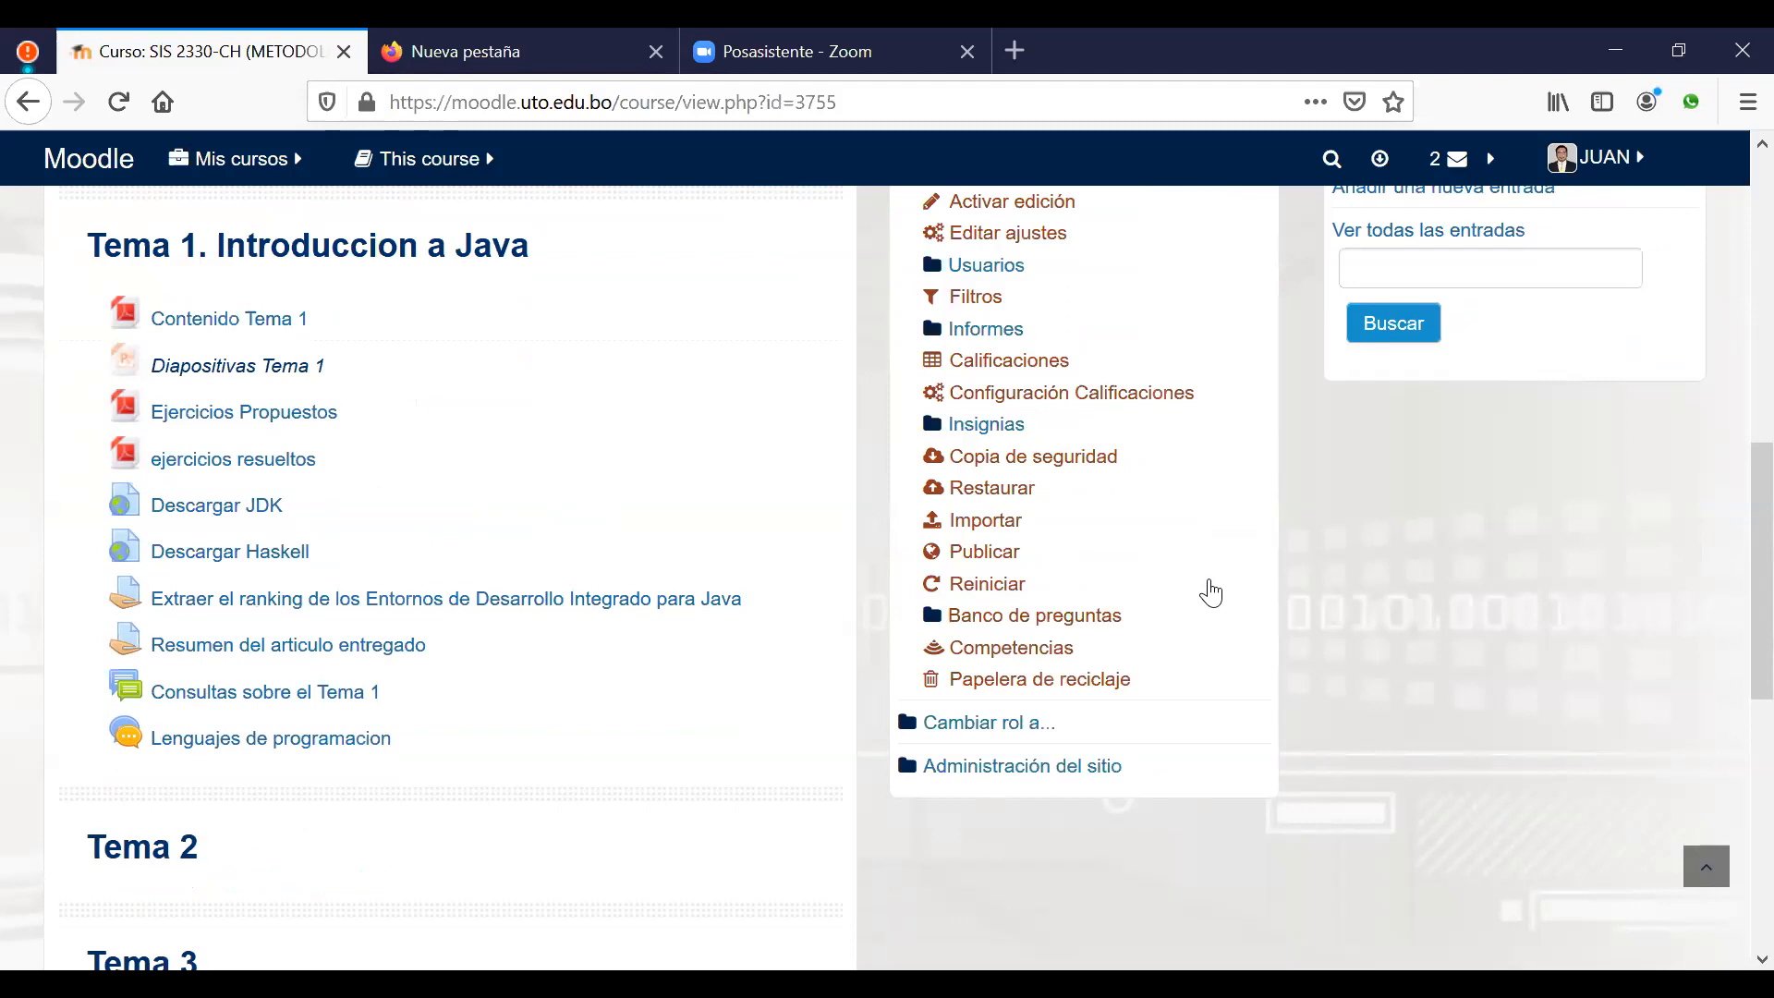
scroll(1210, 592, up, 1)
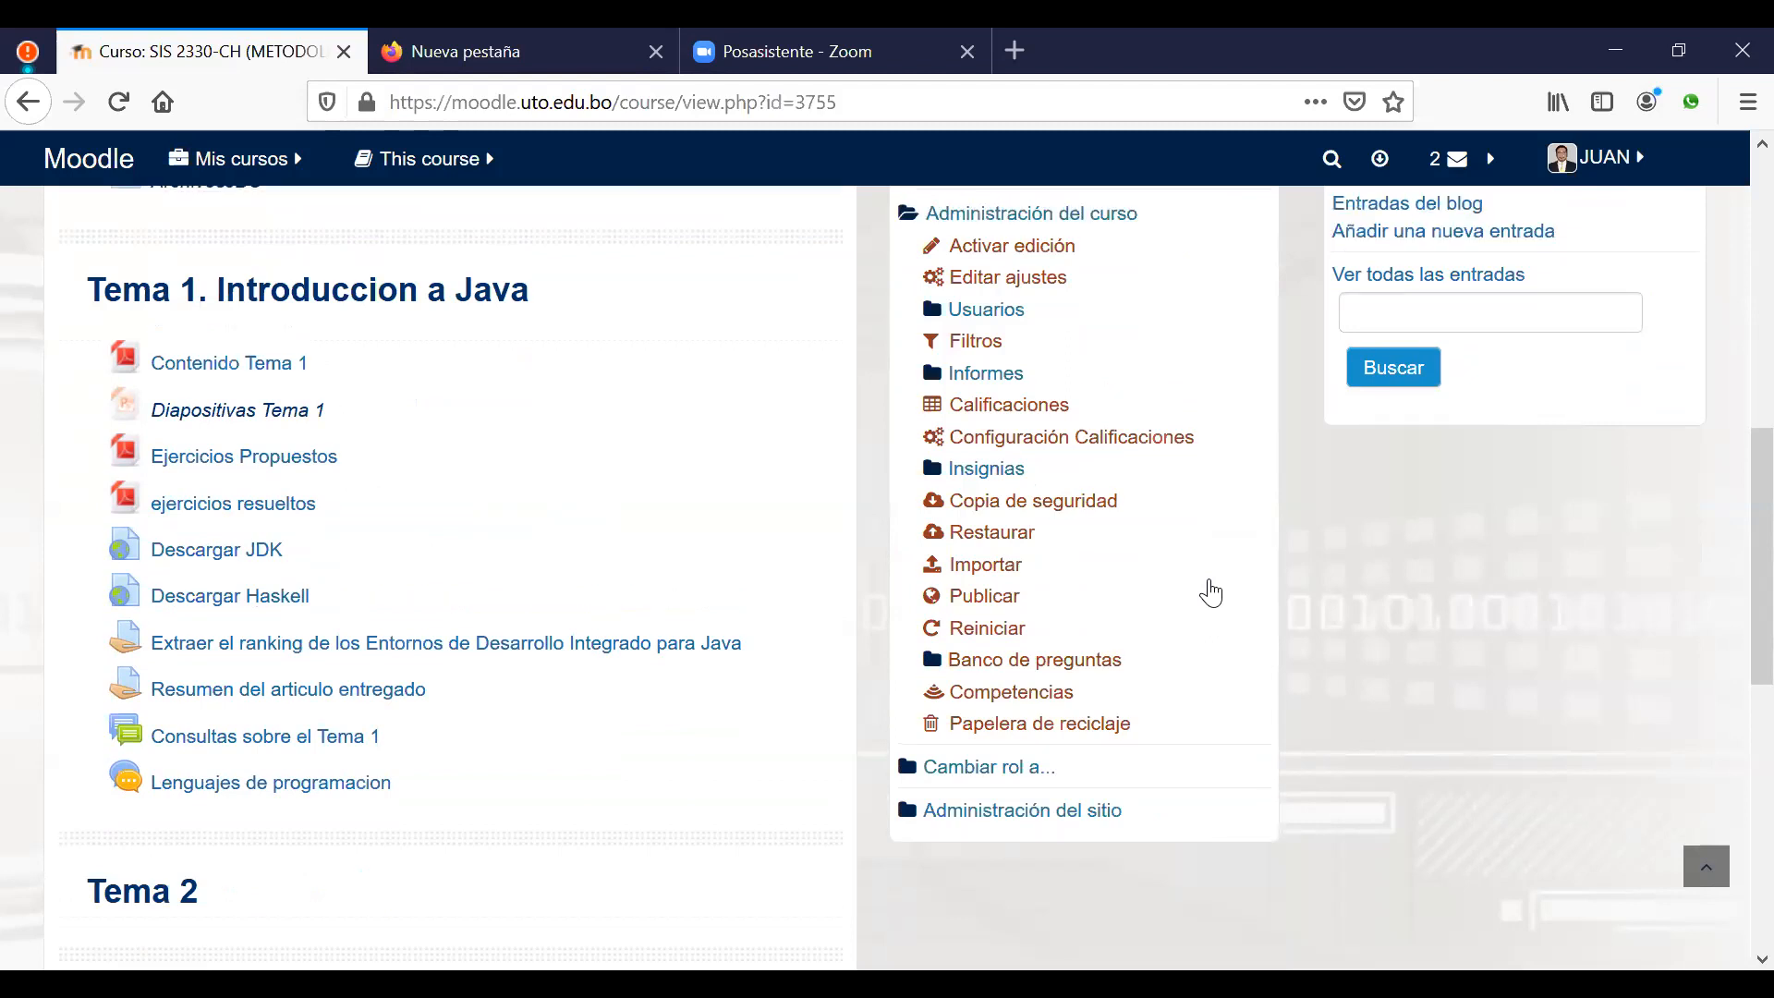
scroll(1619, 325, up, 9)
scroll(1619, 321, up, 2)
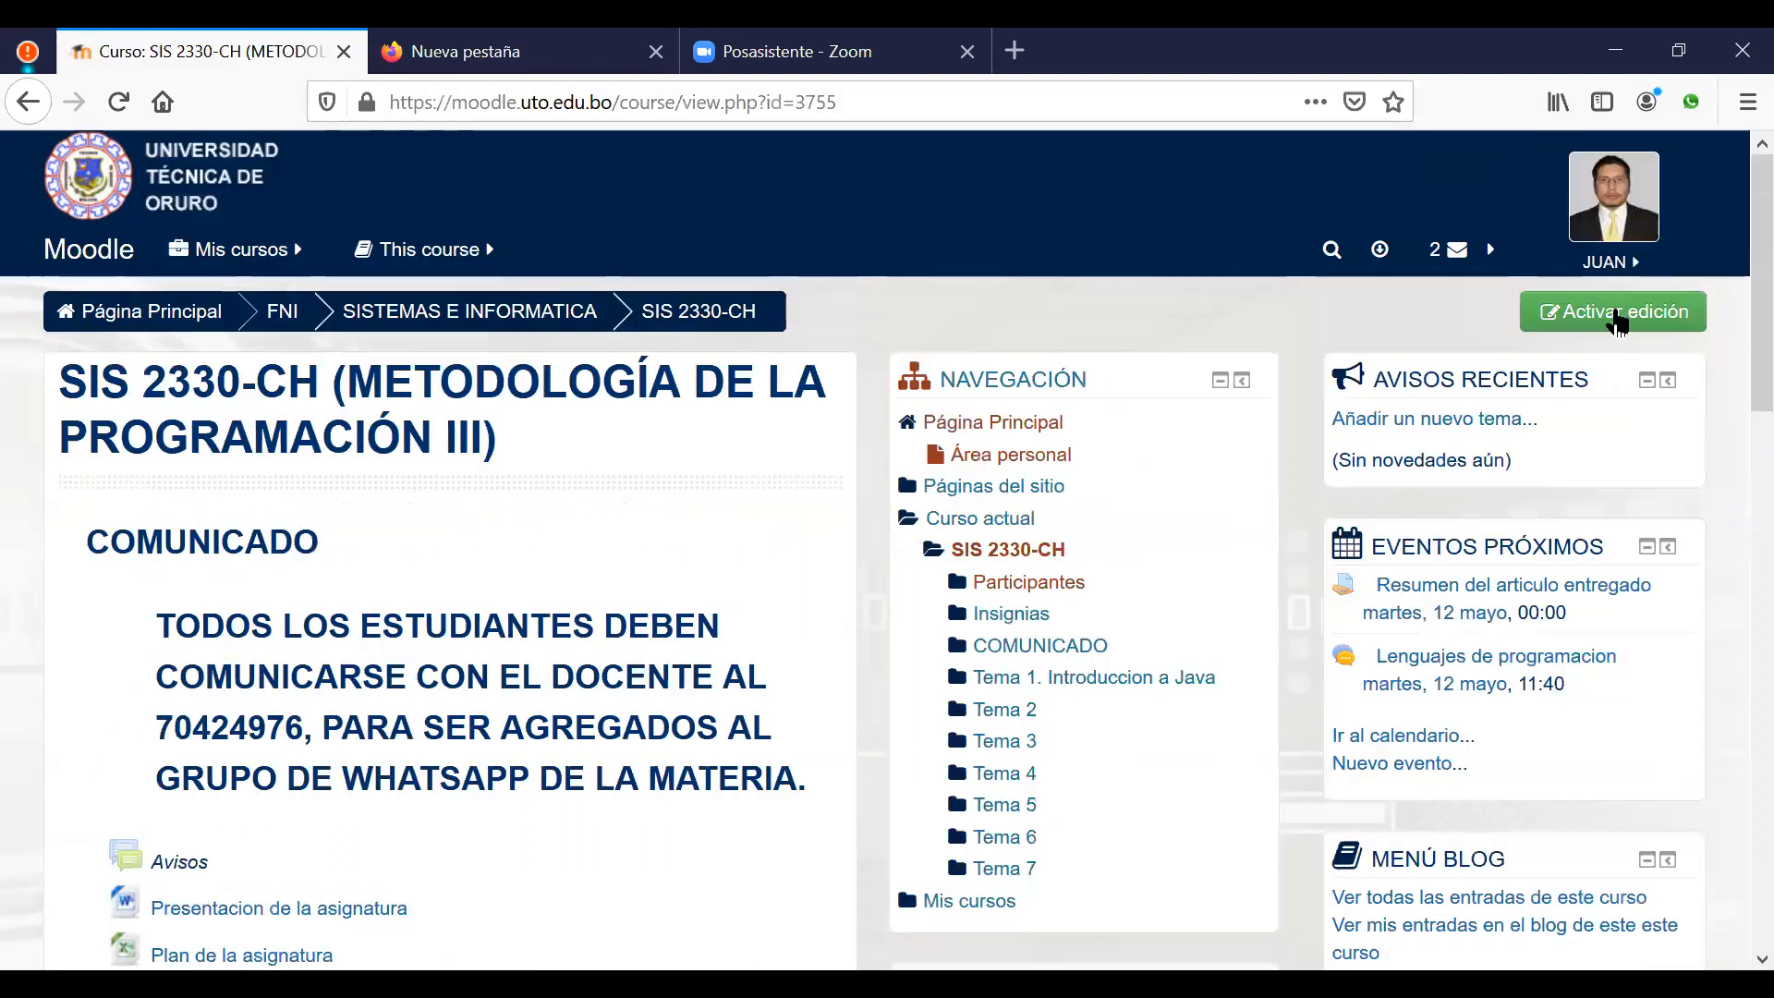
click(1616, 323)
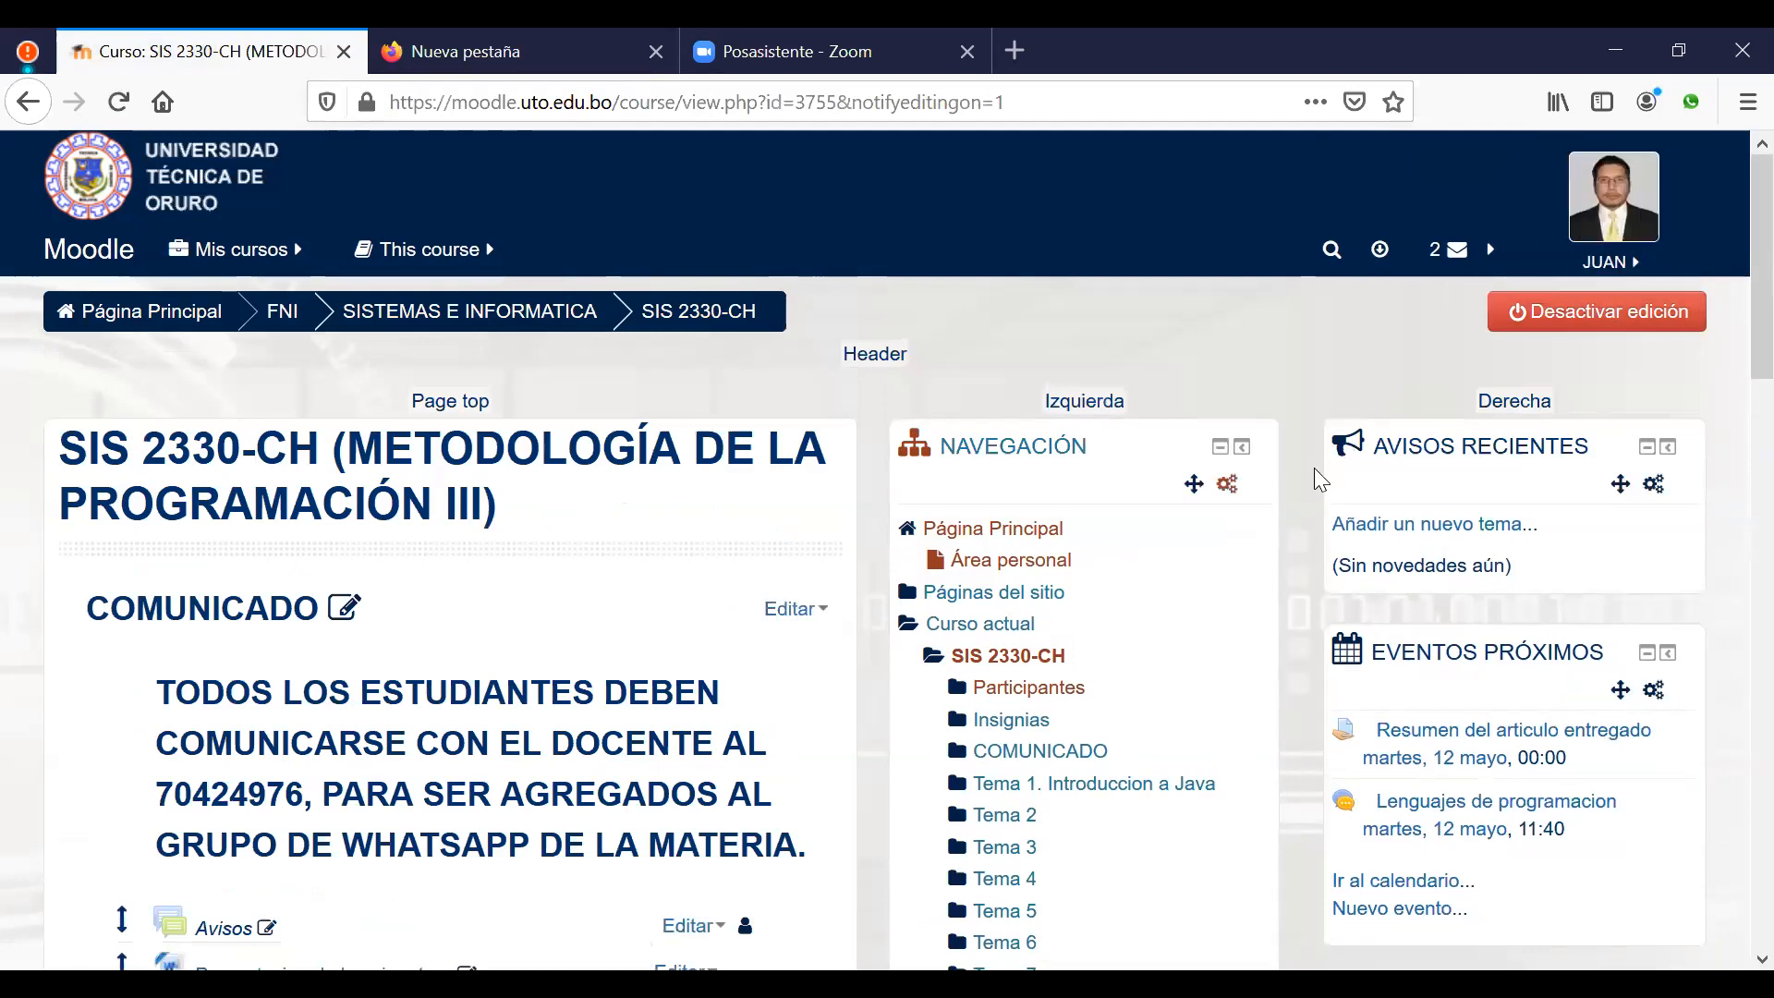
Step: Open Banco de preguntas from the Administración block and go to its Categorías page
scroll(1313, 467, down, 7)
scroll(1314, 467, down, 3)
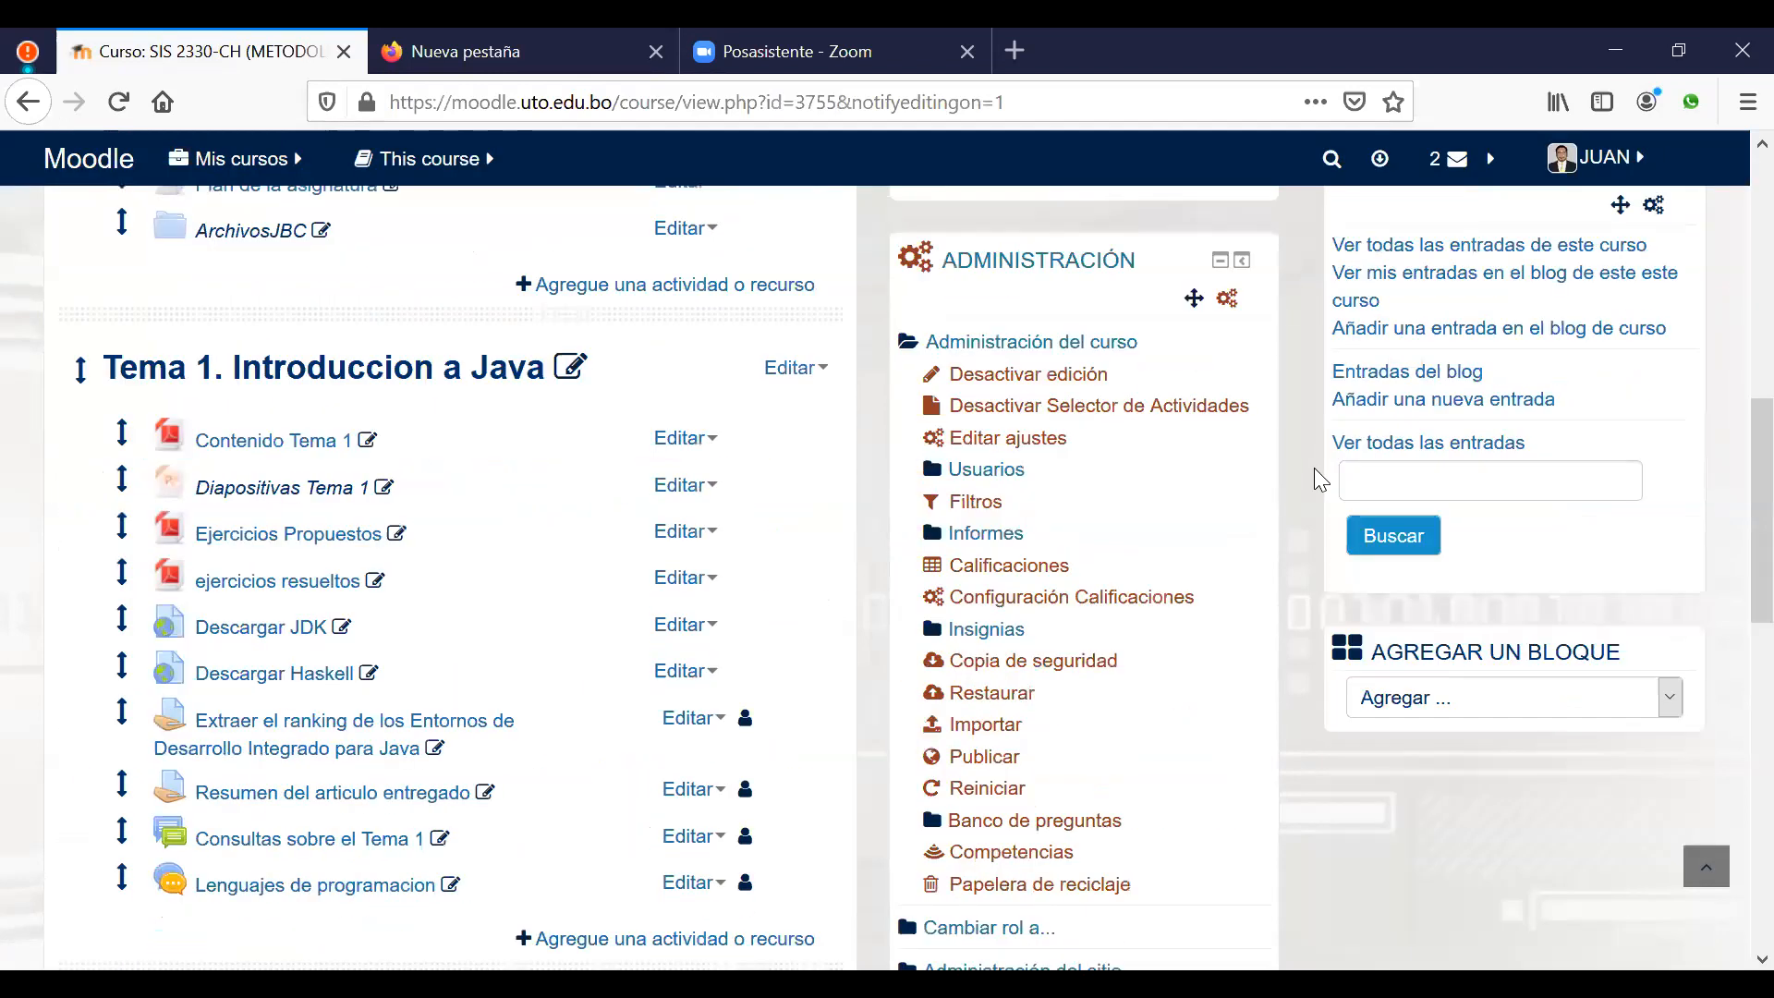
scroll(1281, 522, up, 2)
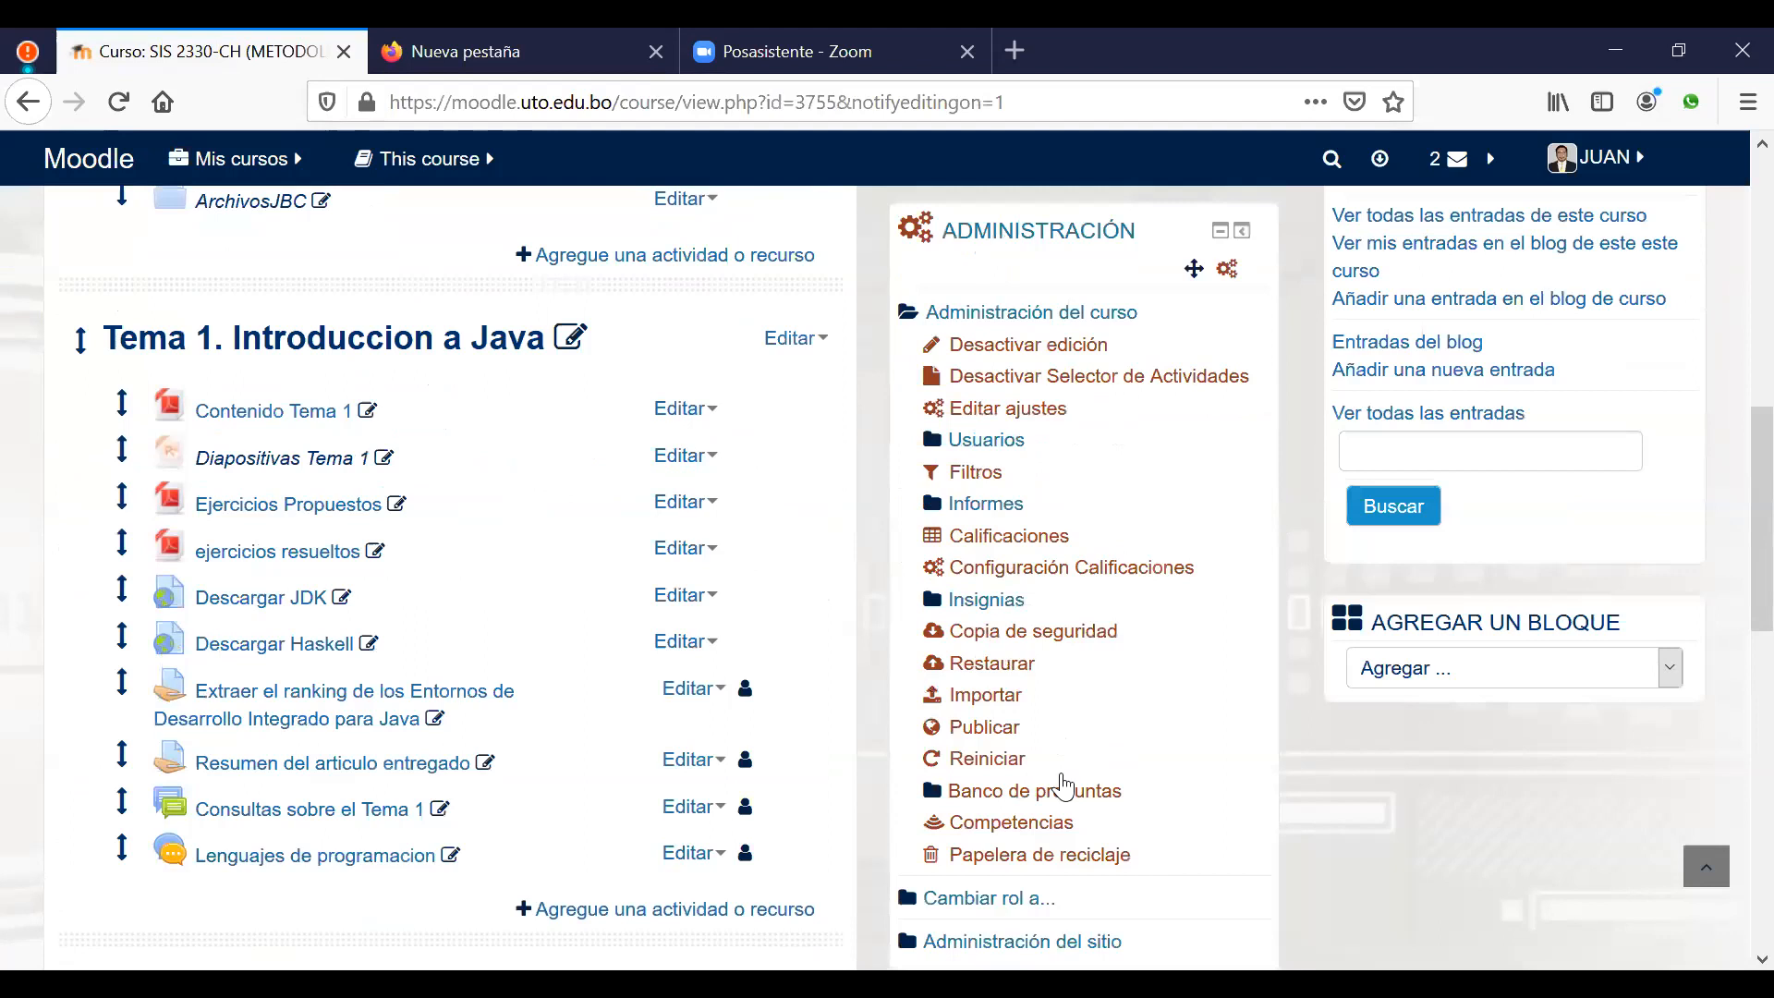
click(1048, 792)
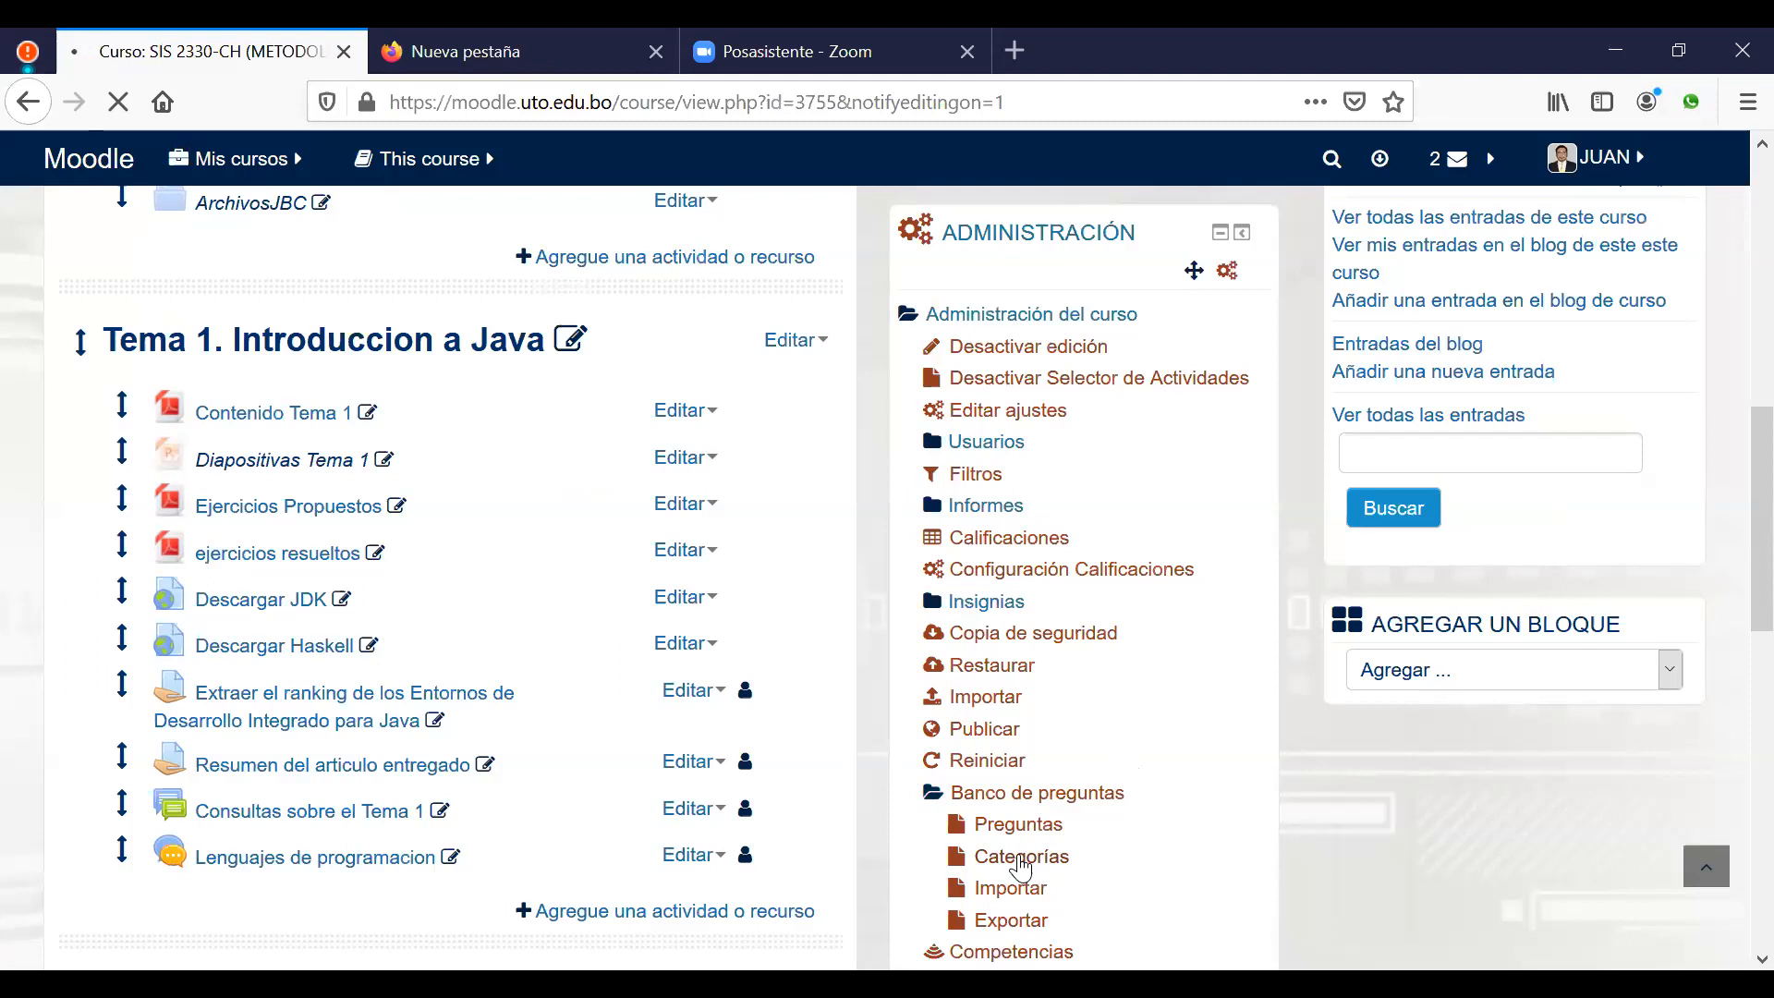
click(1020, 859)
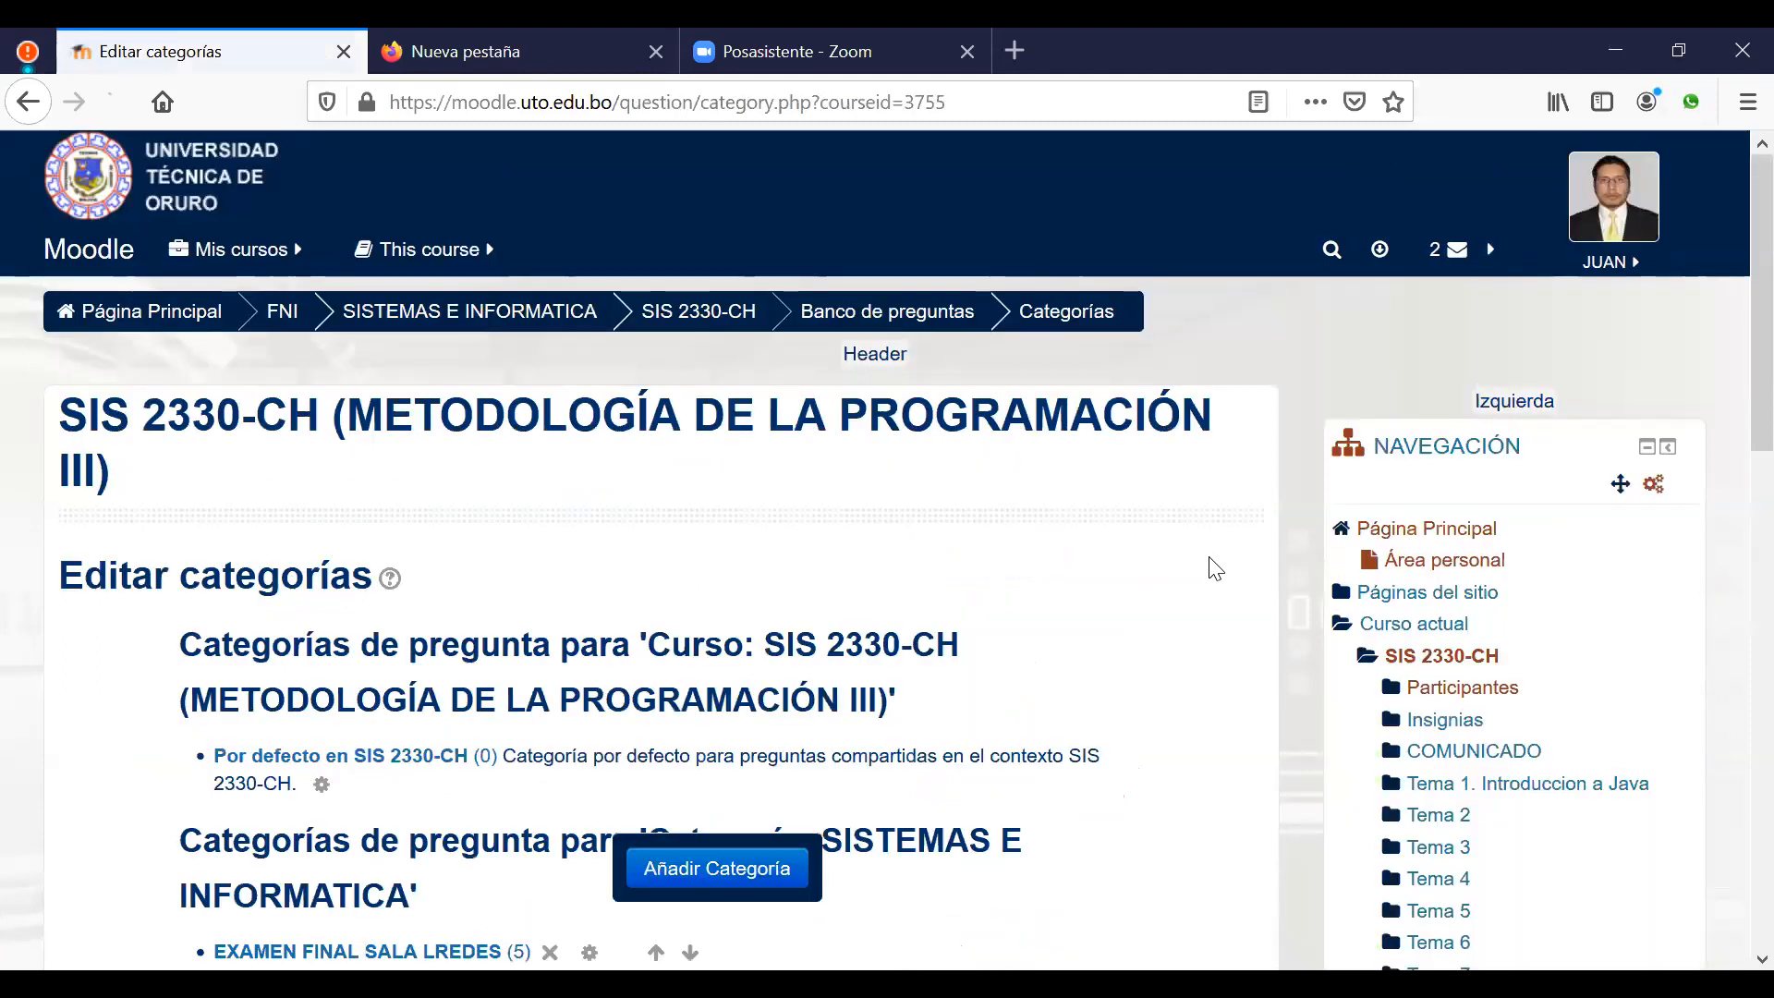
Step: Scroll down the categories page to the Añadir Categoría form
scroll(1229, 568, down, 2)
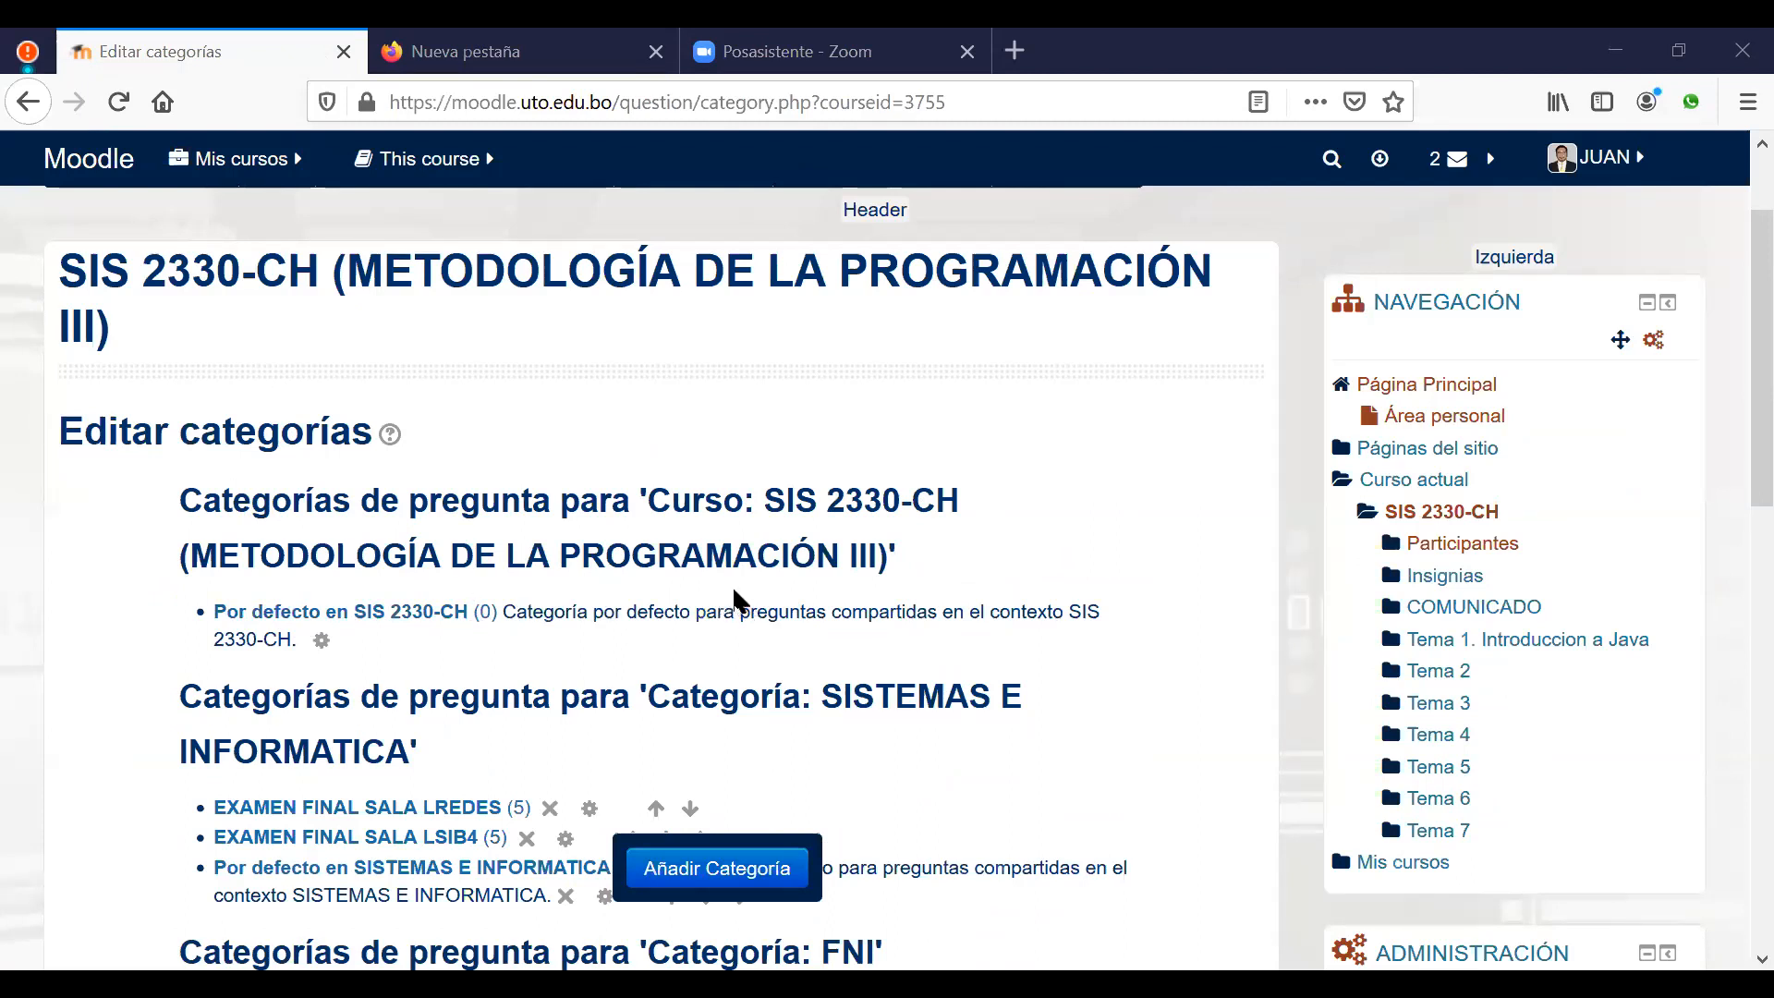
scroll(753, 473, down, 1)
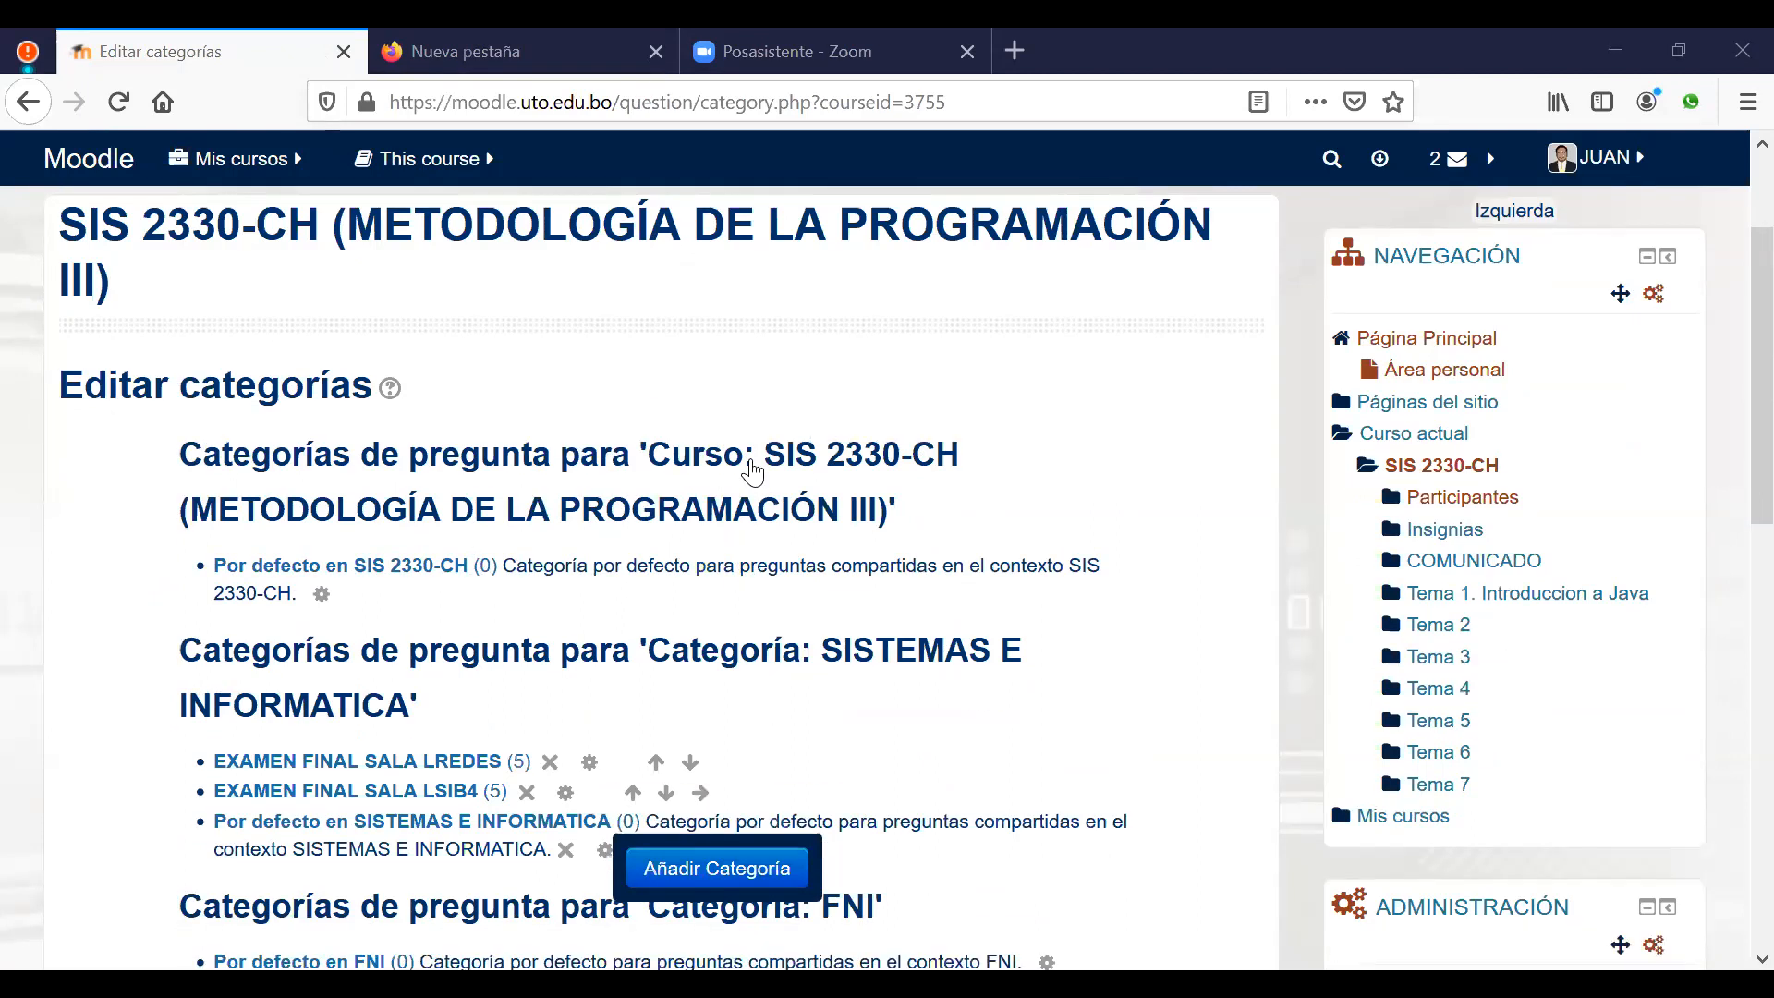
scroll(753, 473, down, 15)
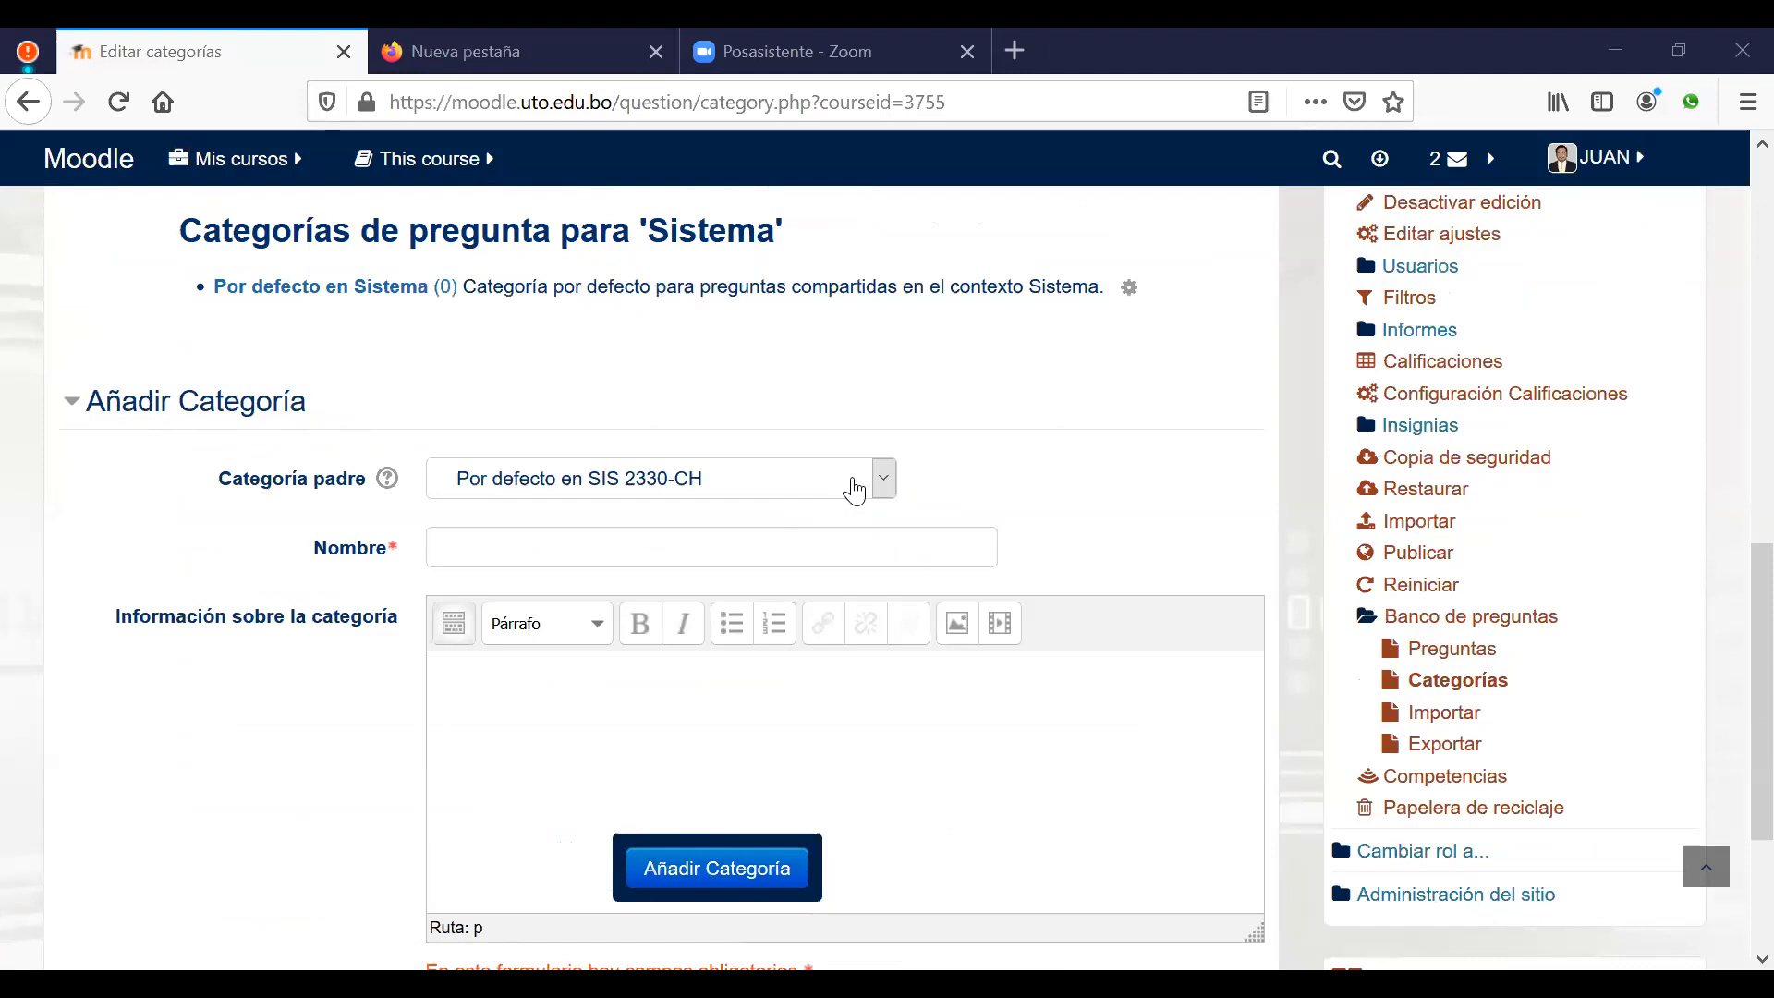
Step: Add category 'Tema 1 Introducción a Java' with parent Por defecto en SIS 2330-CH
click(890, 490)
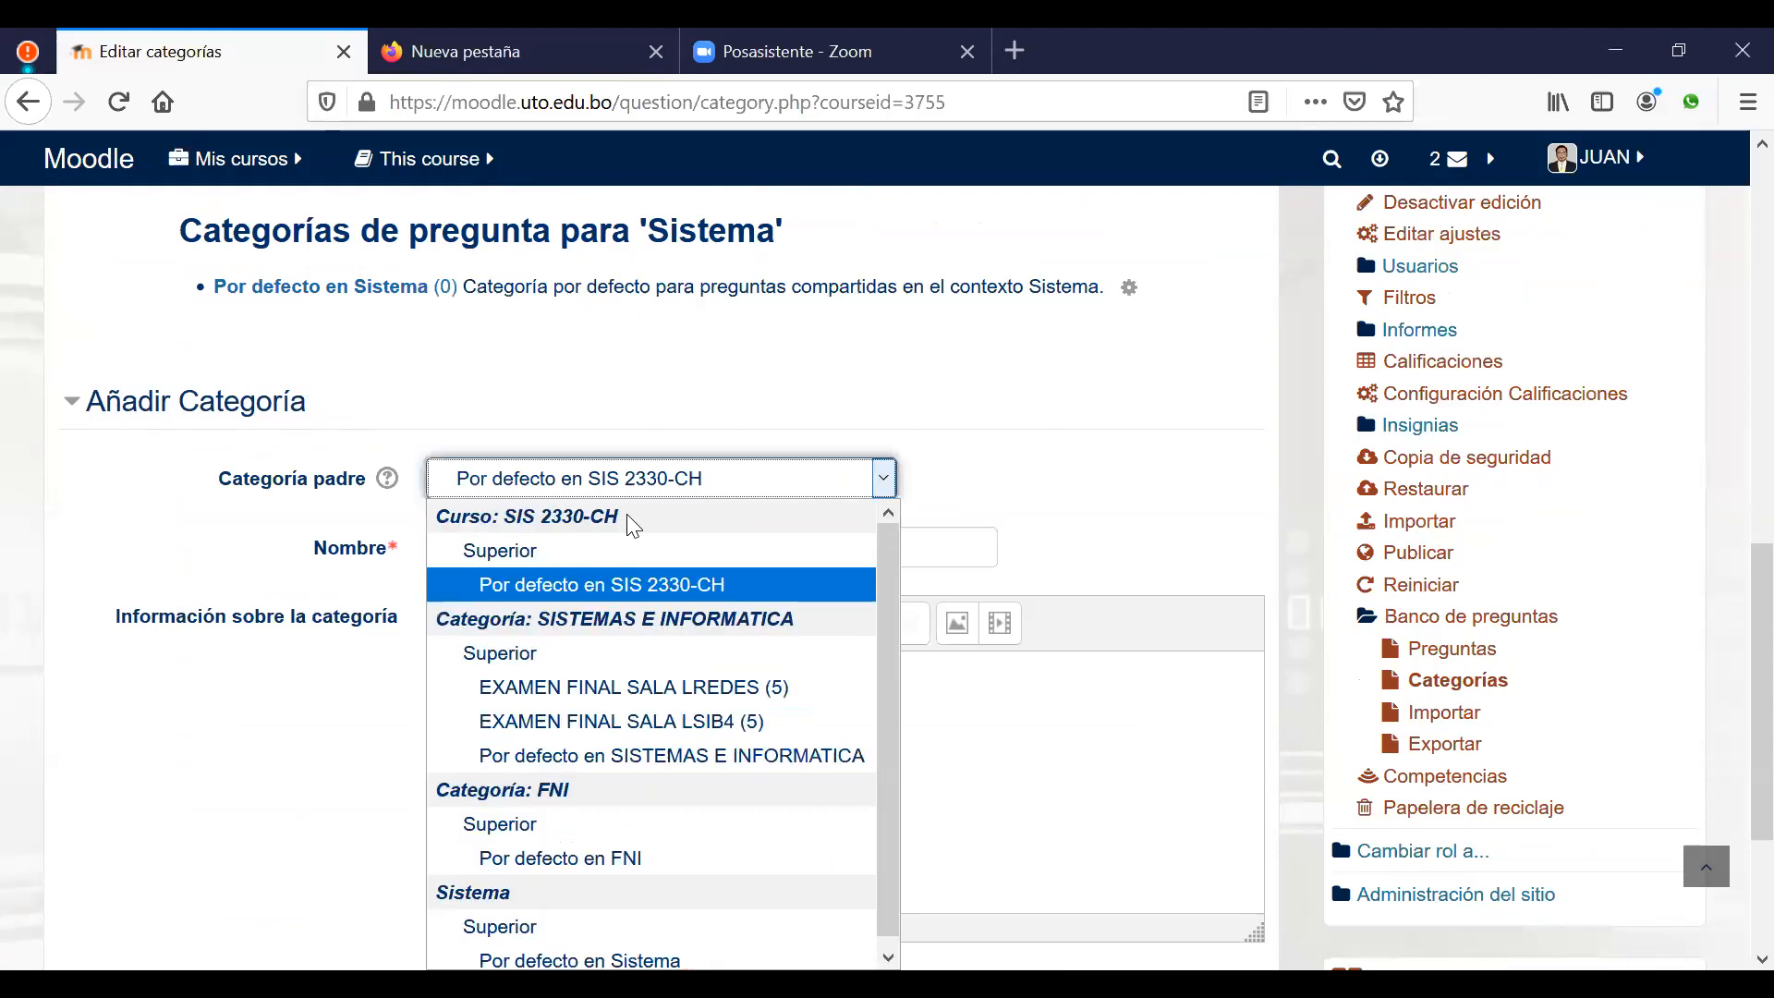
click(575, 586)
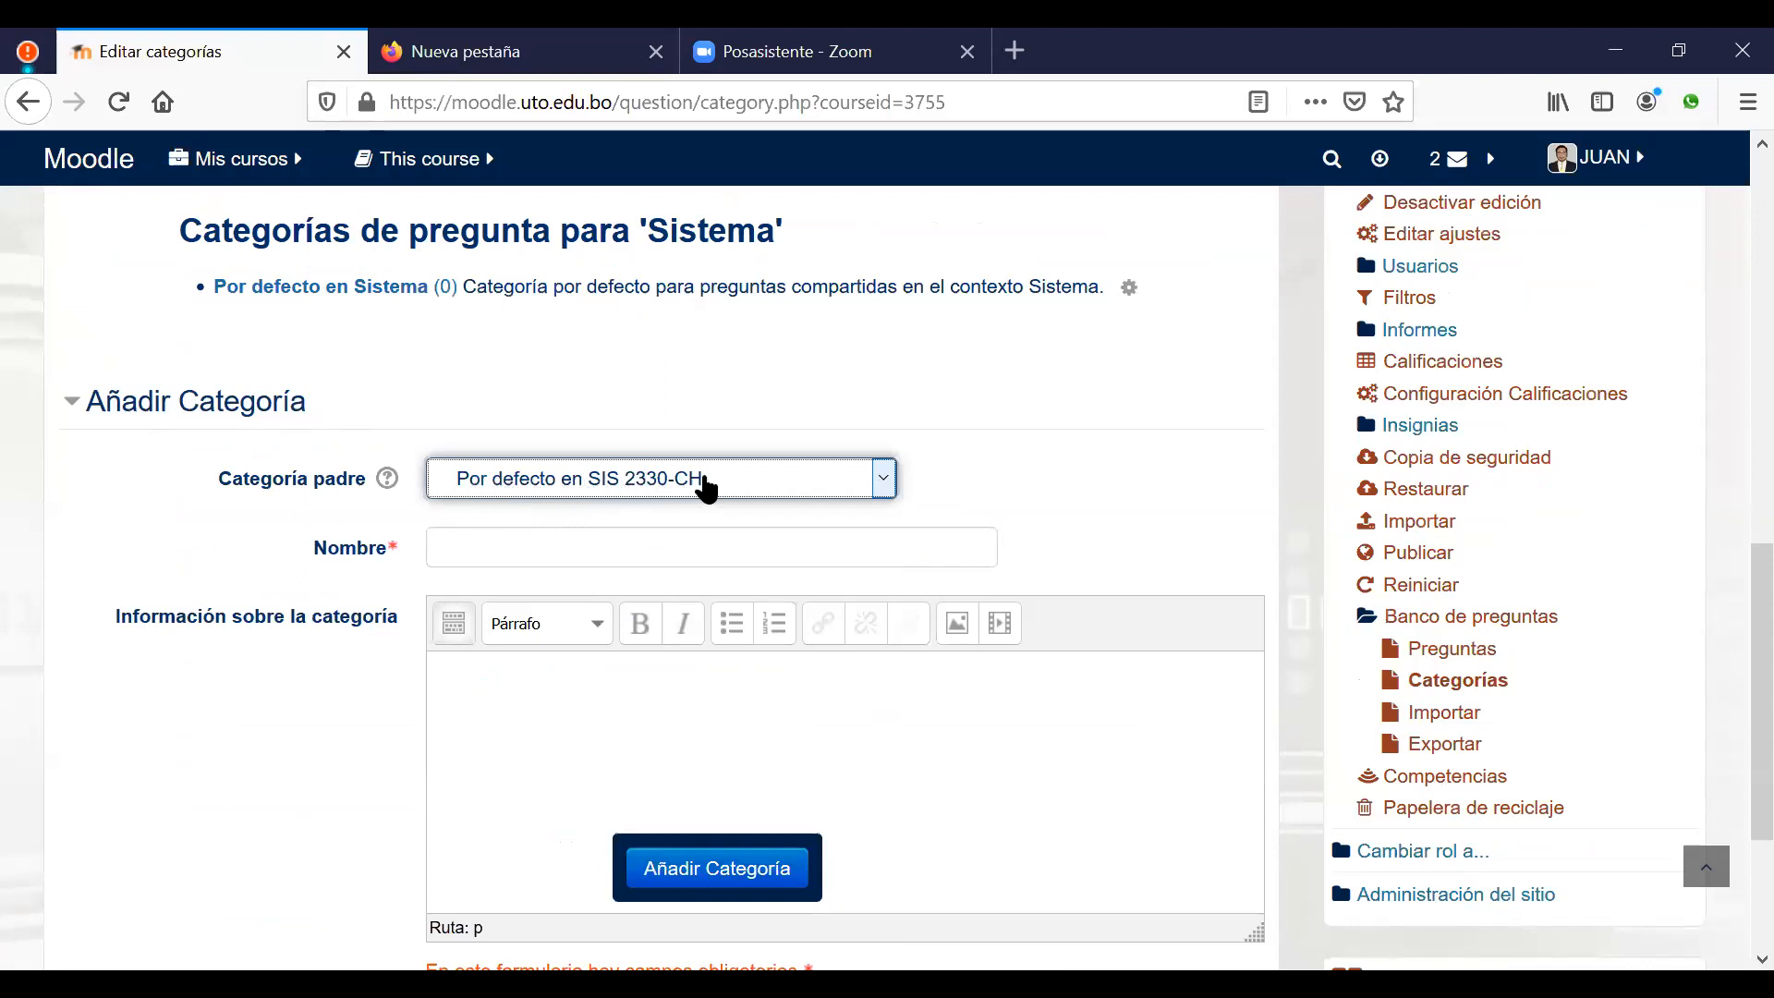
click(599, 548)
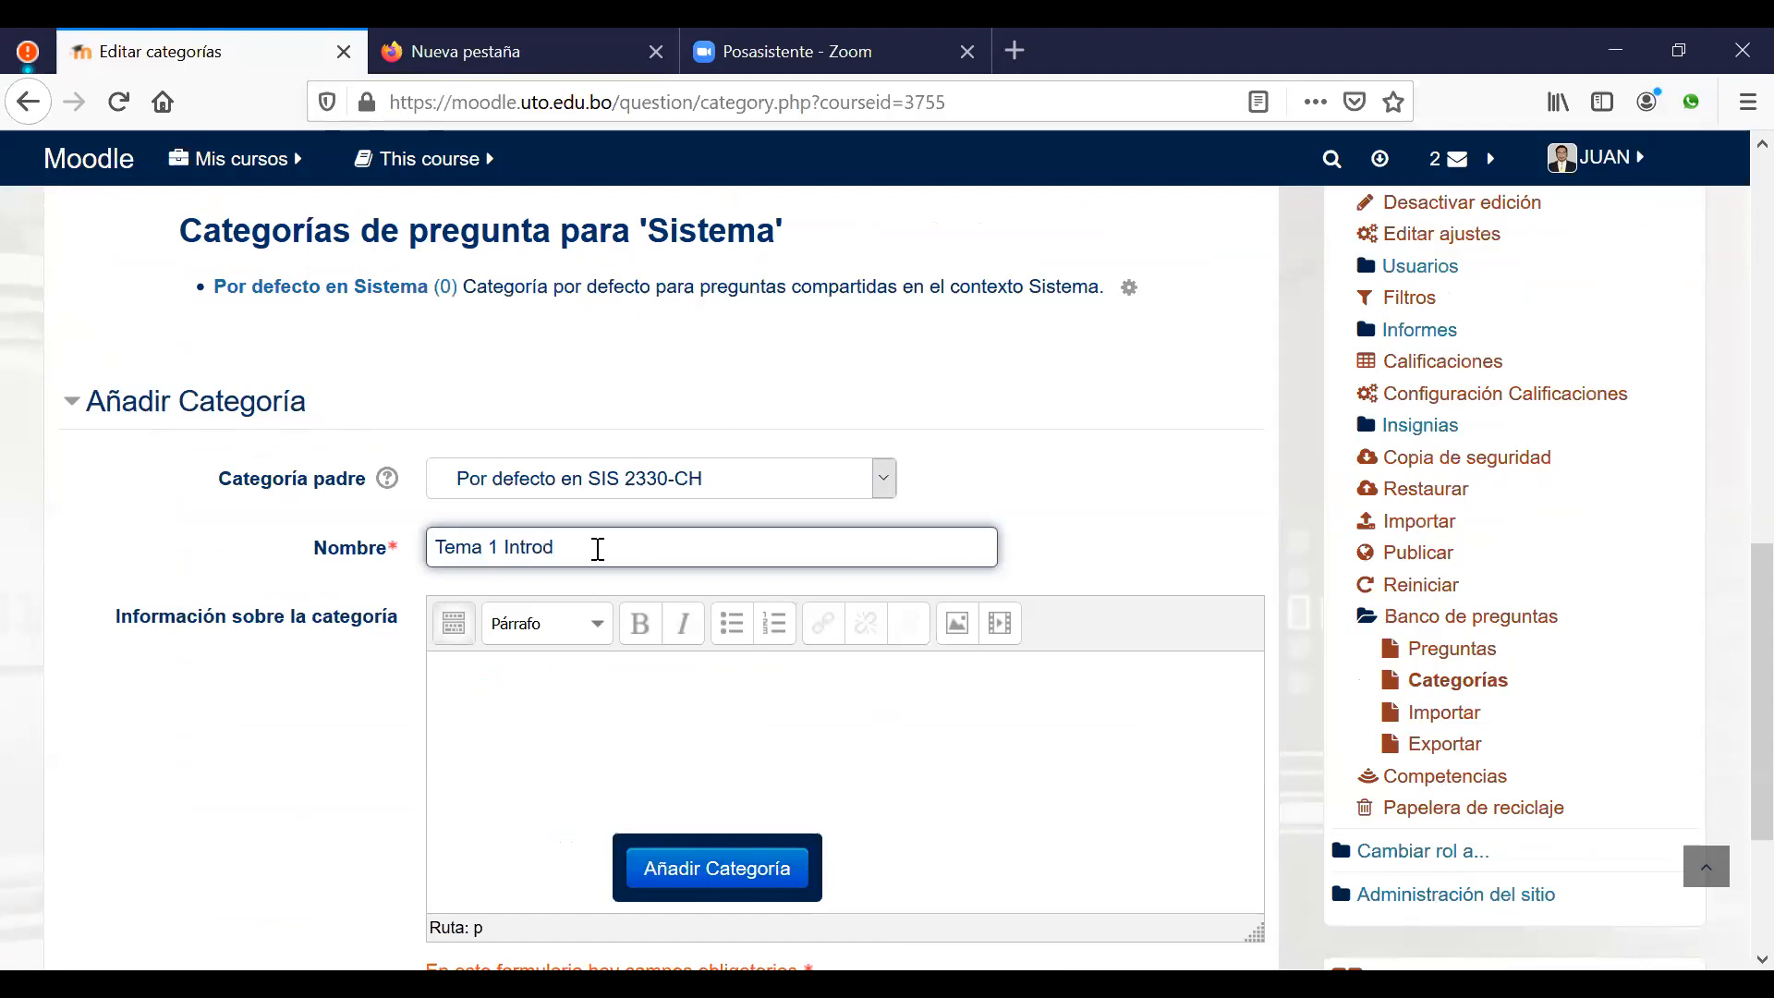
text(Tema 1 Introducción a Java)
scroll(728, 717, down, 2)
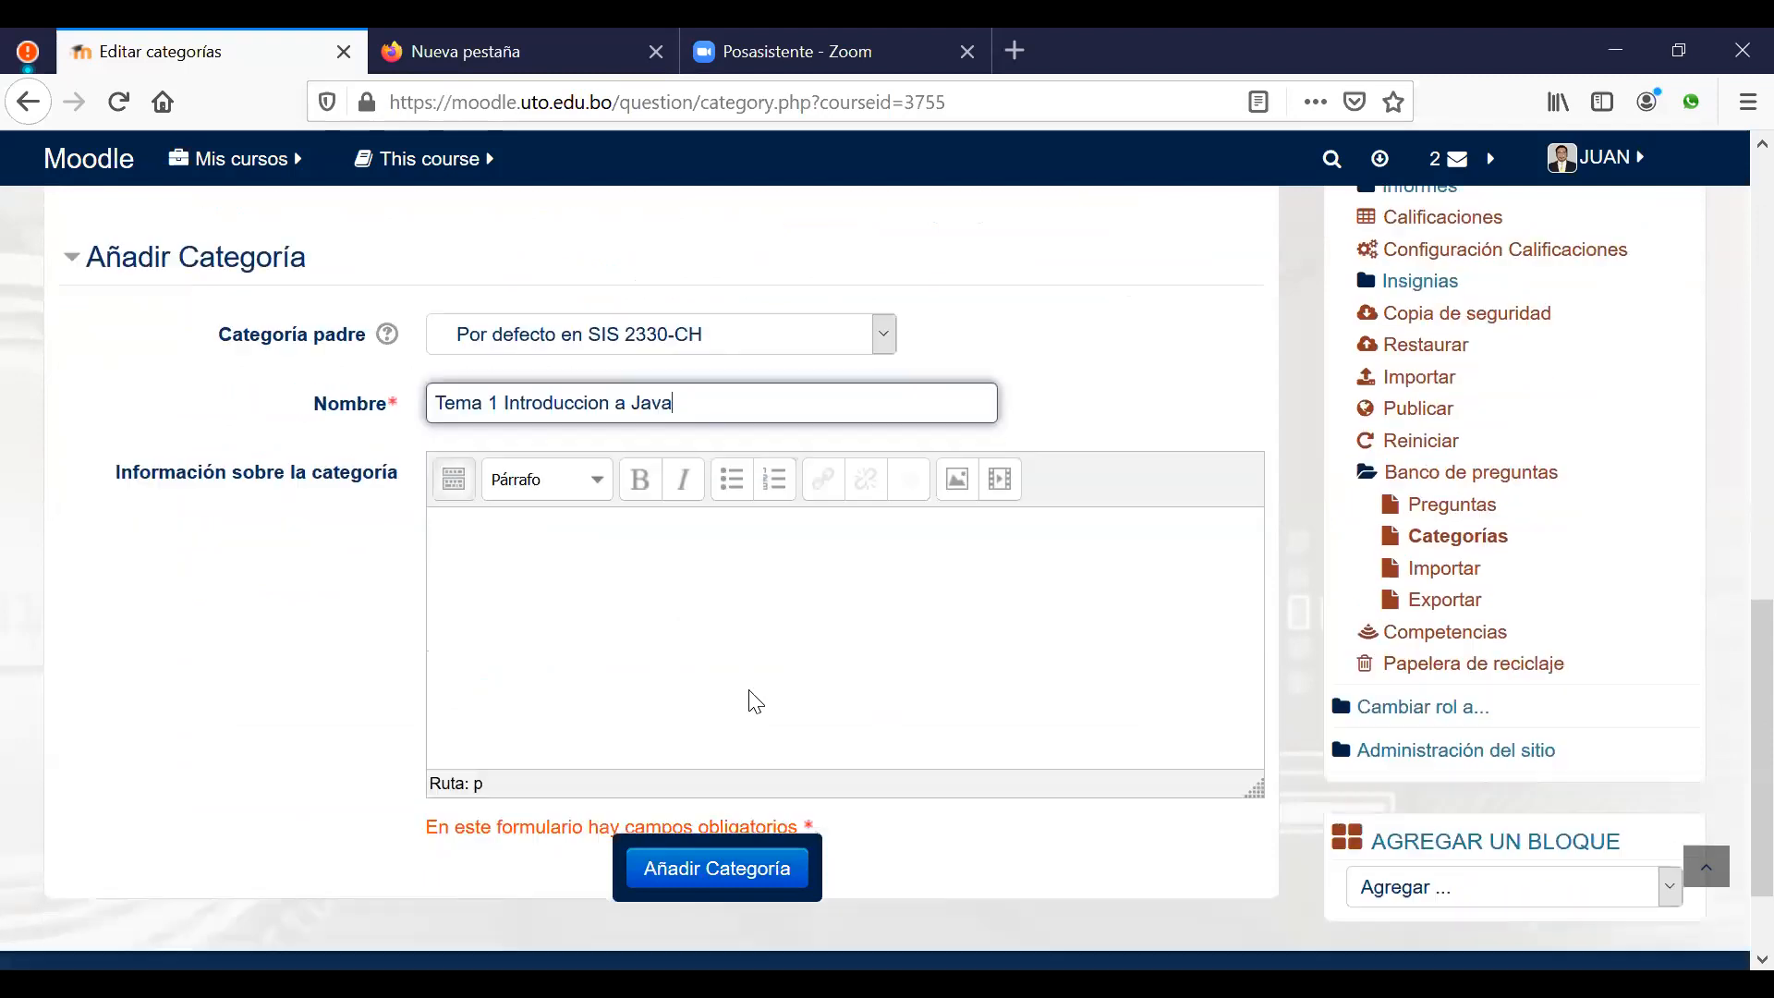
click(734, 870)
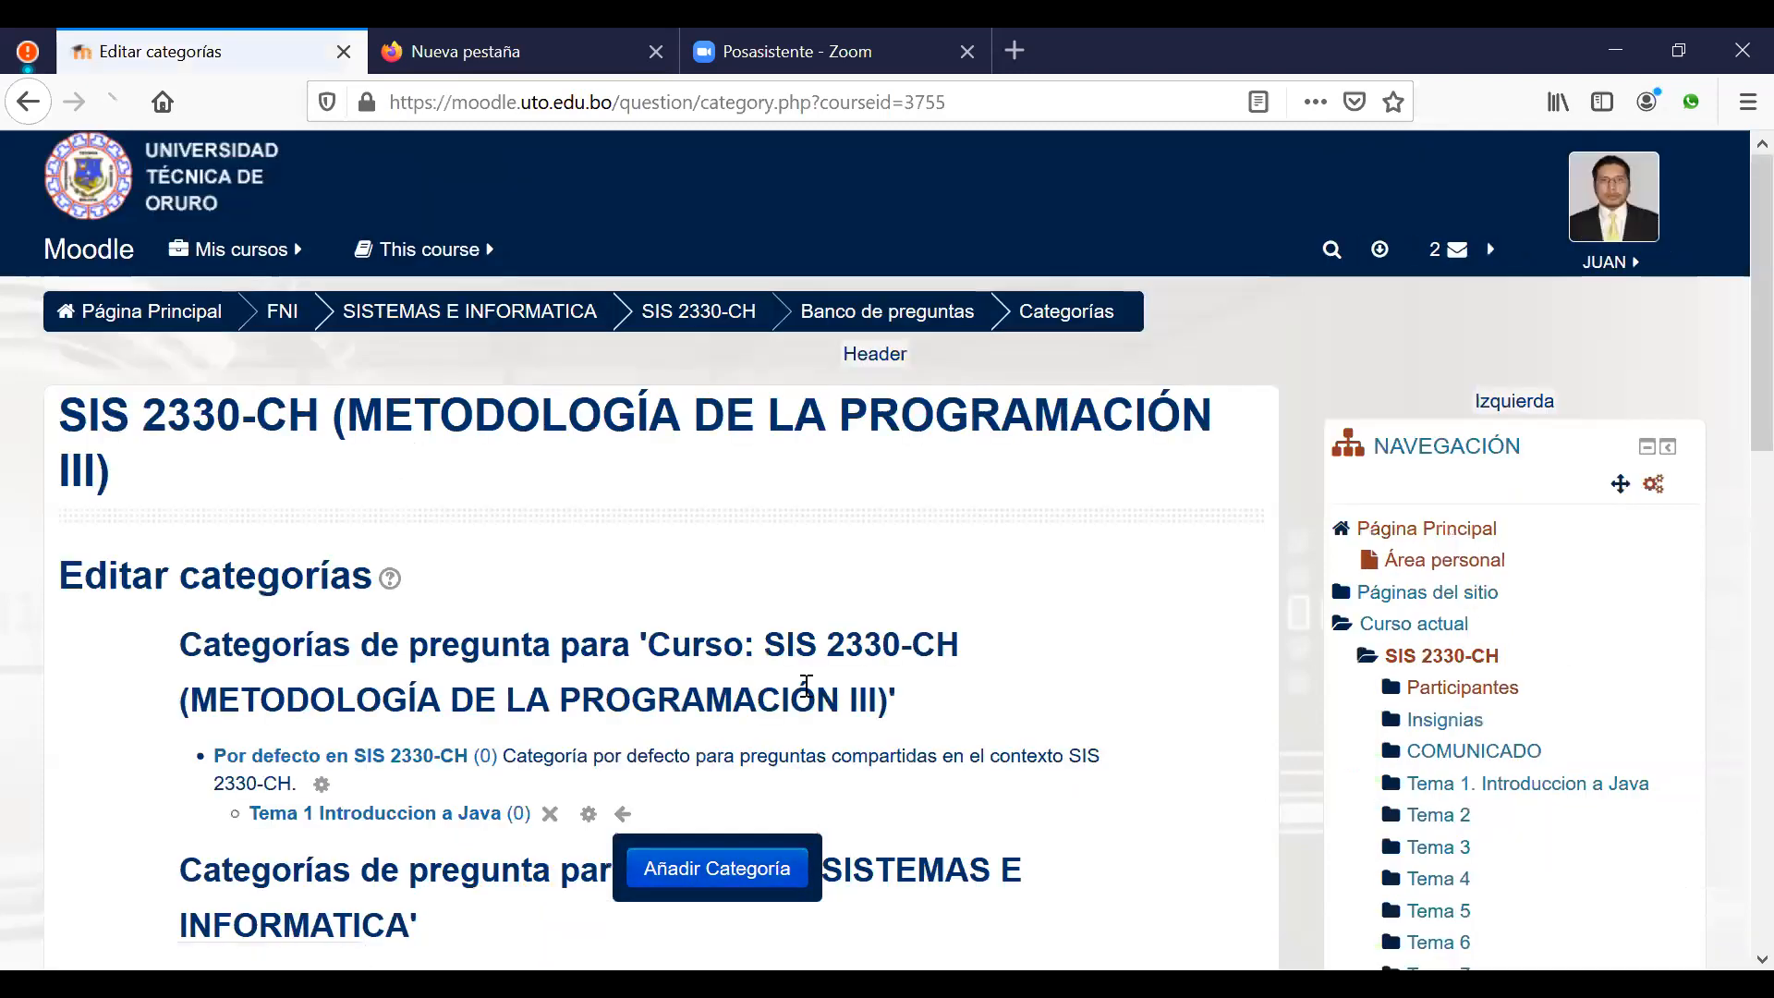
scroll(855, 619, down, 2)
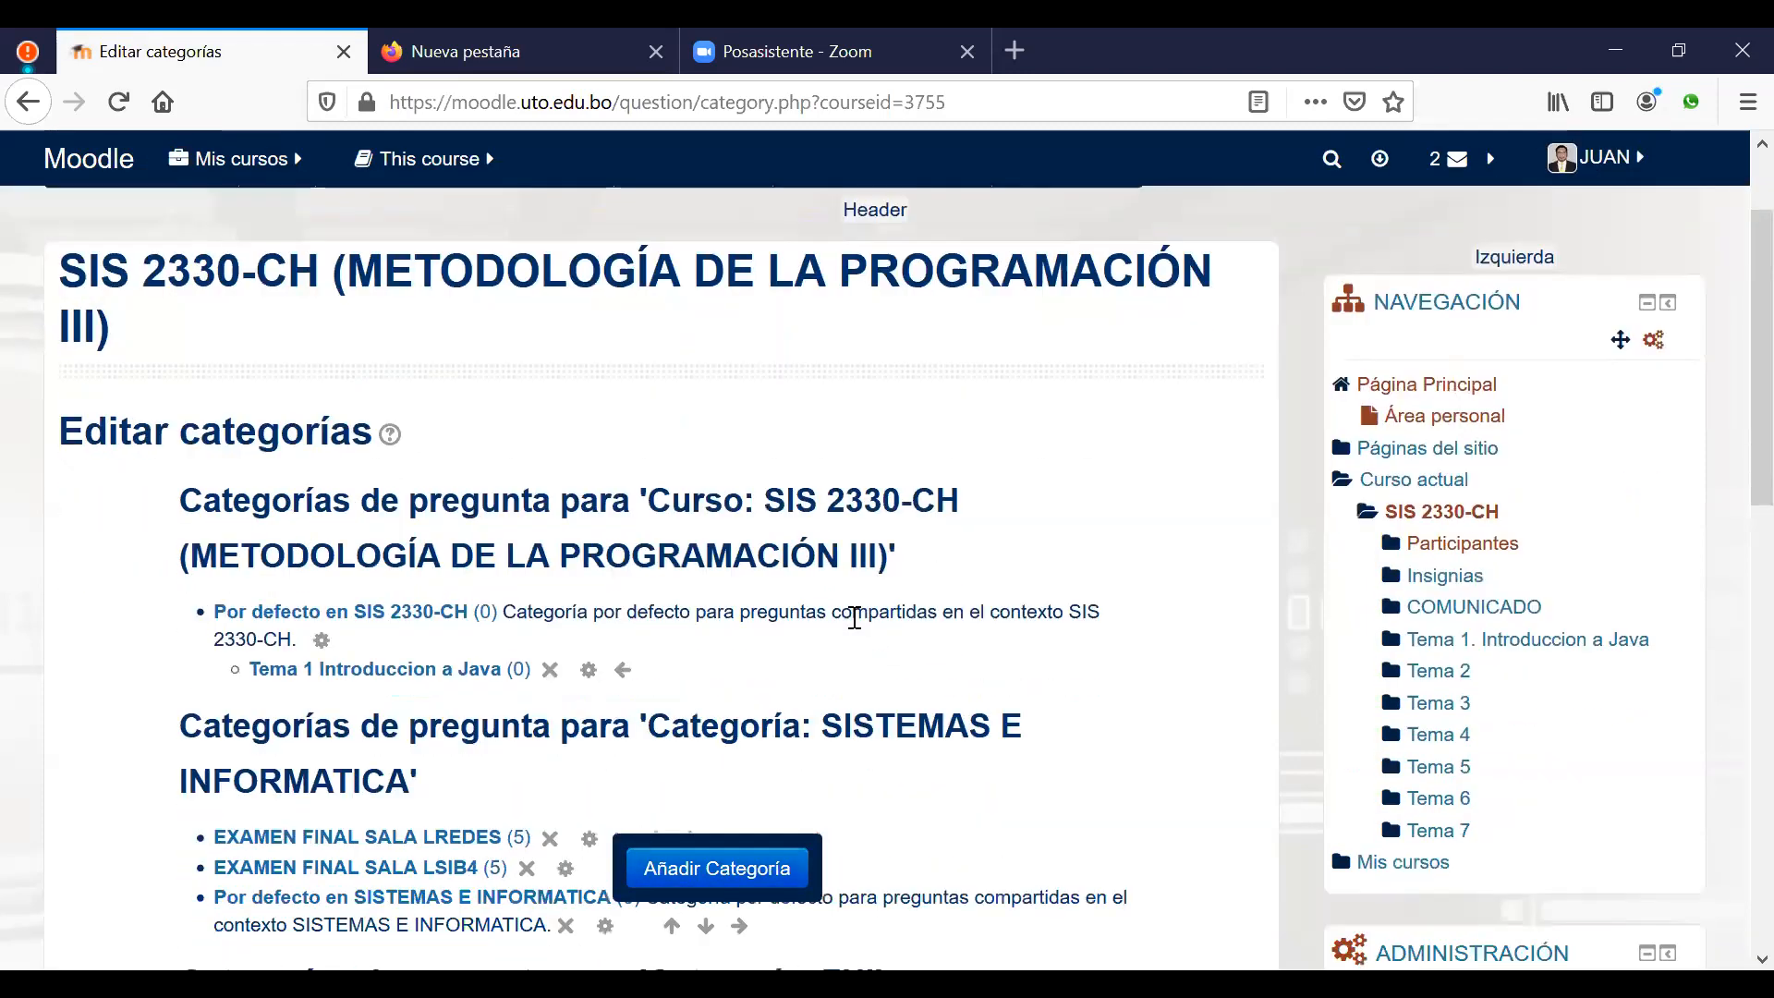
scroll(424, 554, down, 2)
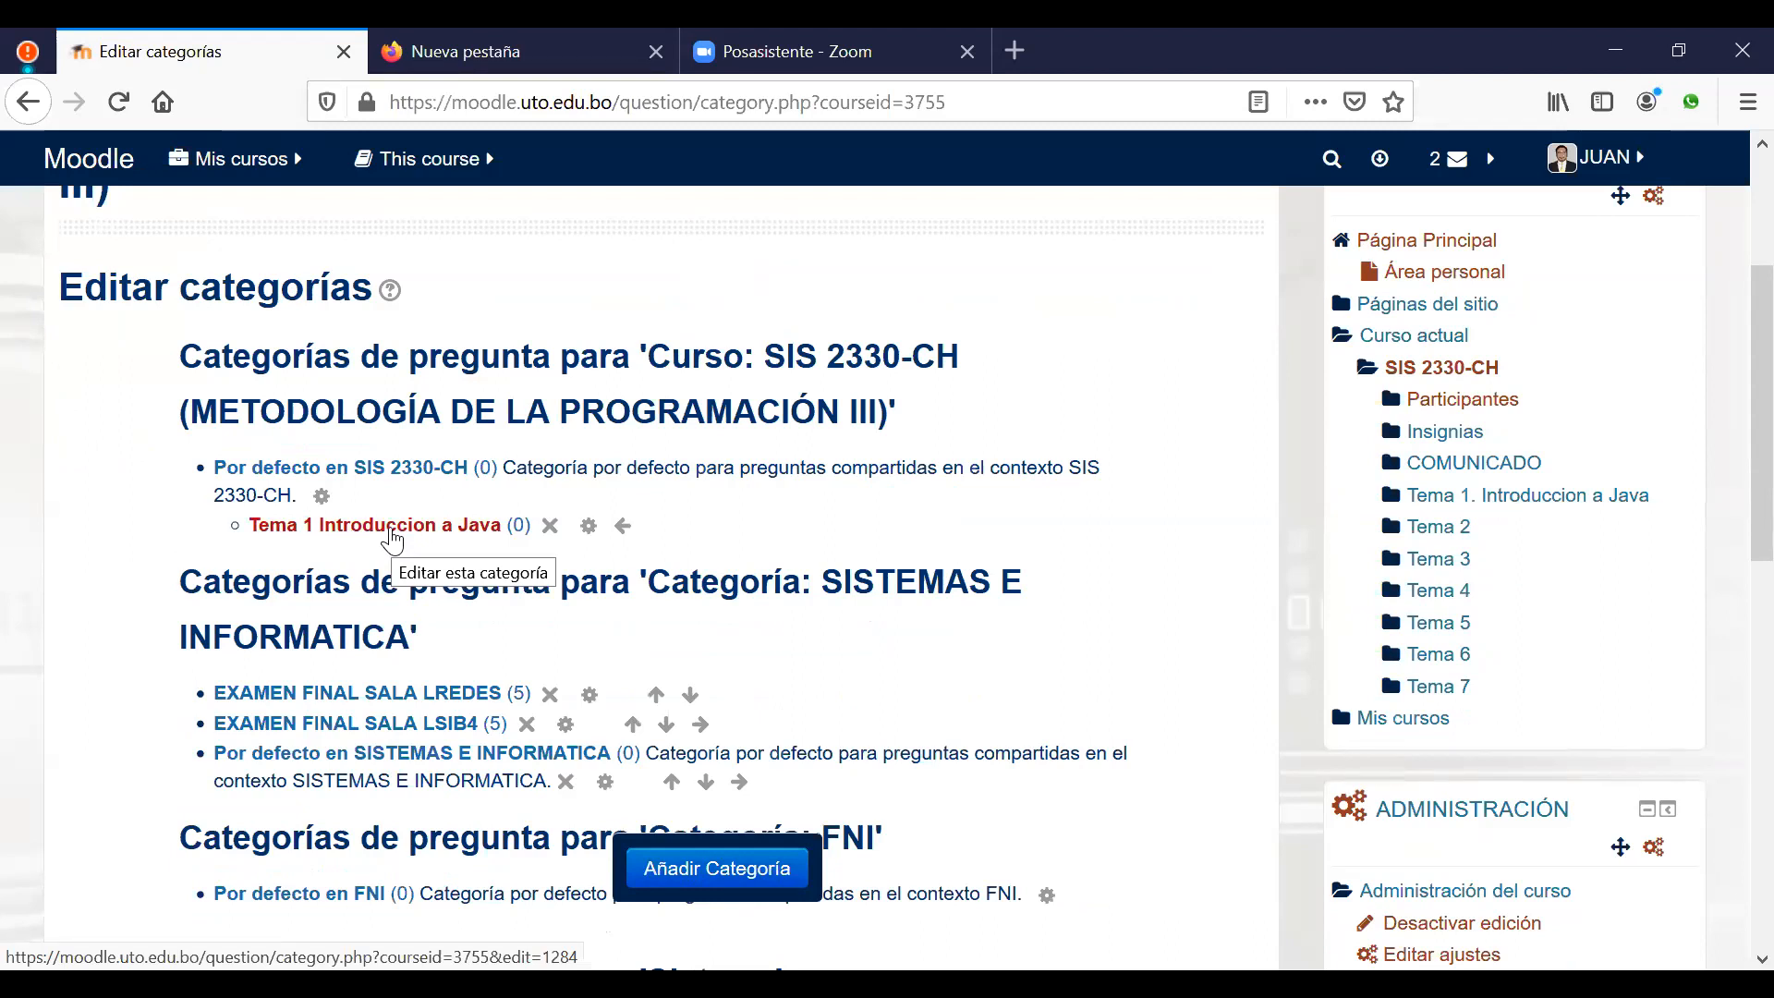
Step: Add category 'Tema 2 AWT y Aplets' with parent Por defecto en SIS 2330-CH
scroll(675, 527, down, 4)
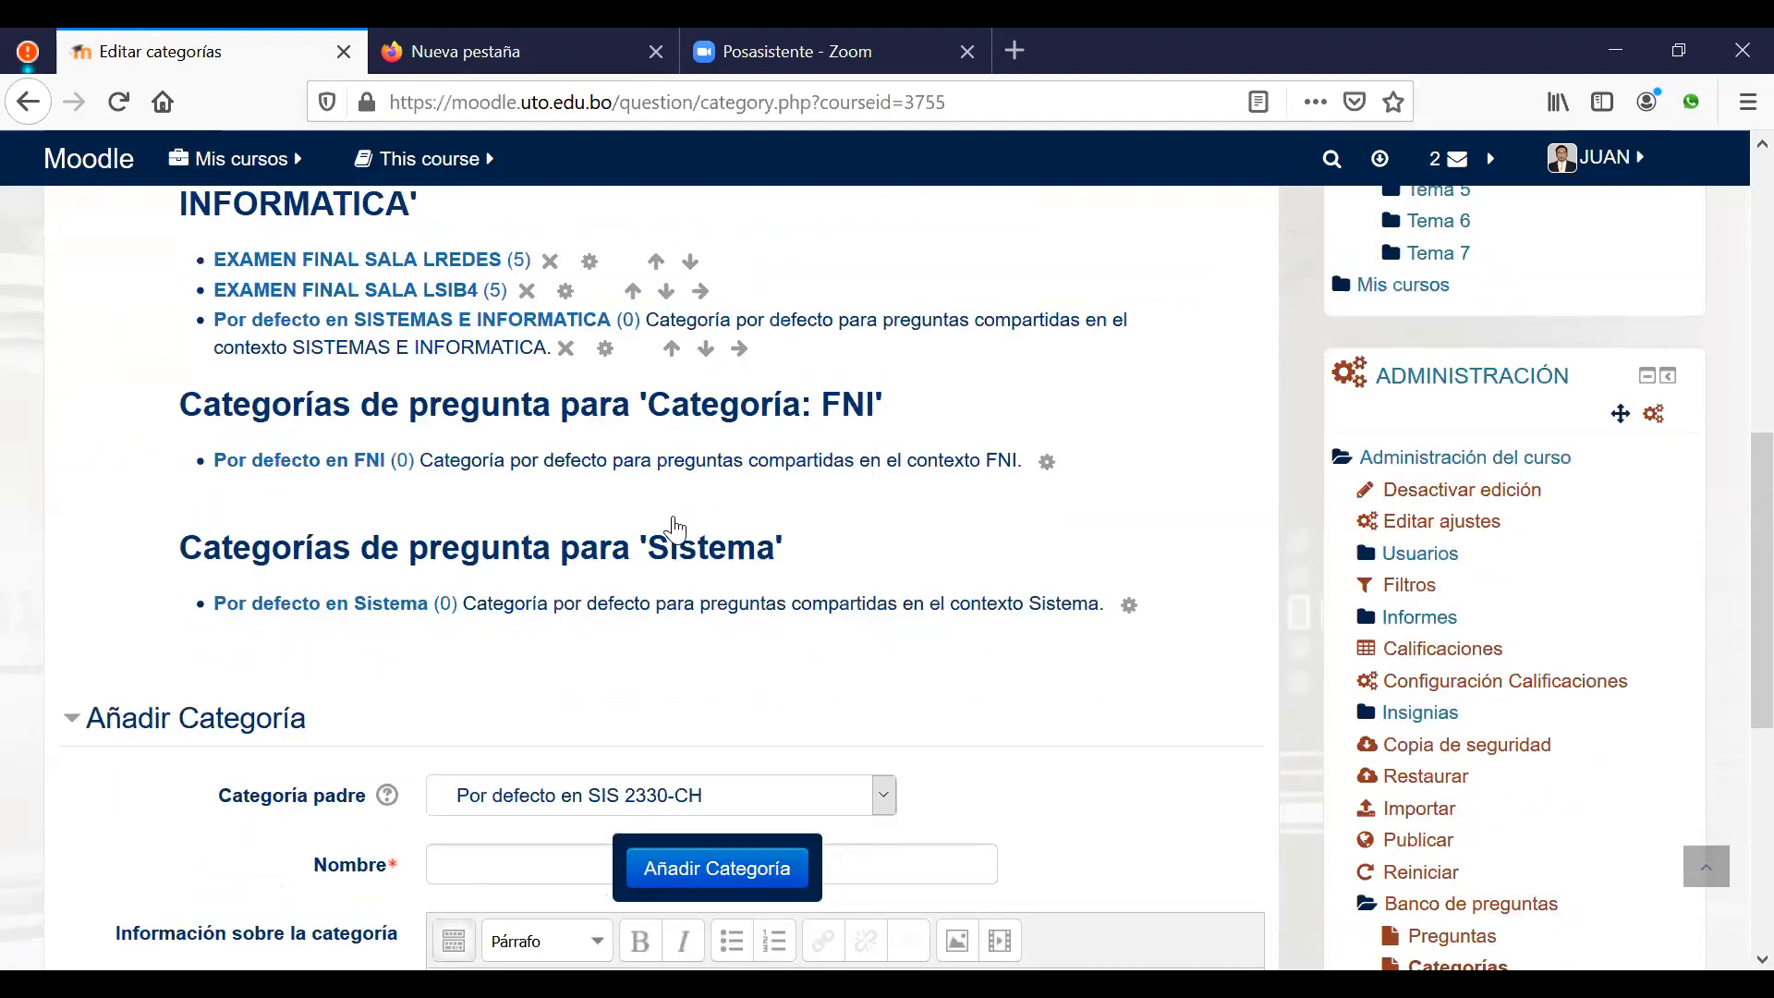
scroll(675, 527, down, 4)
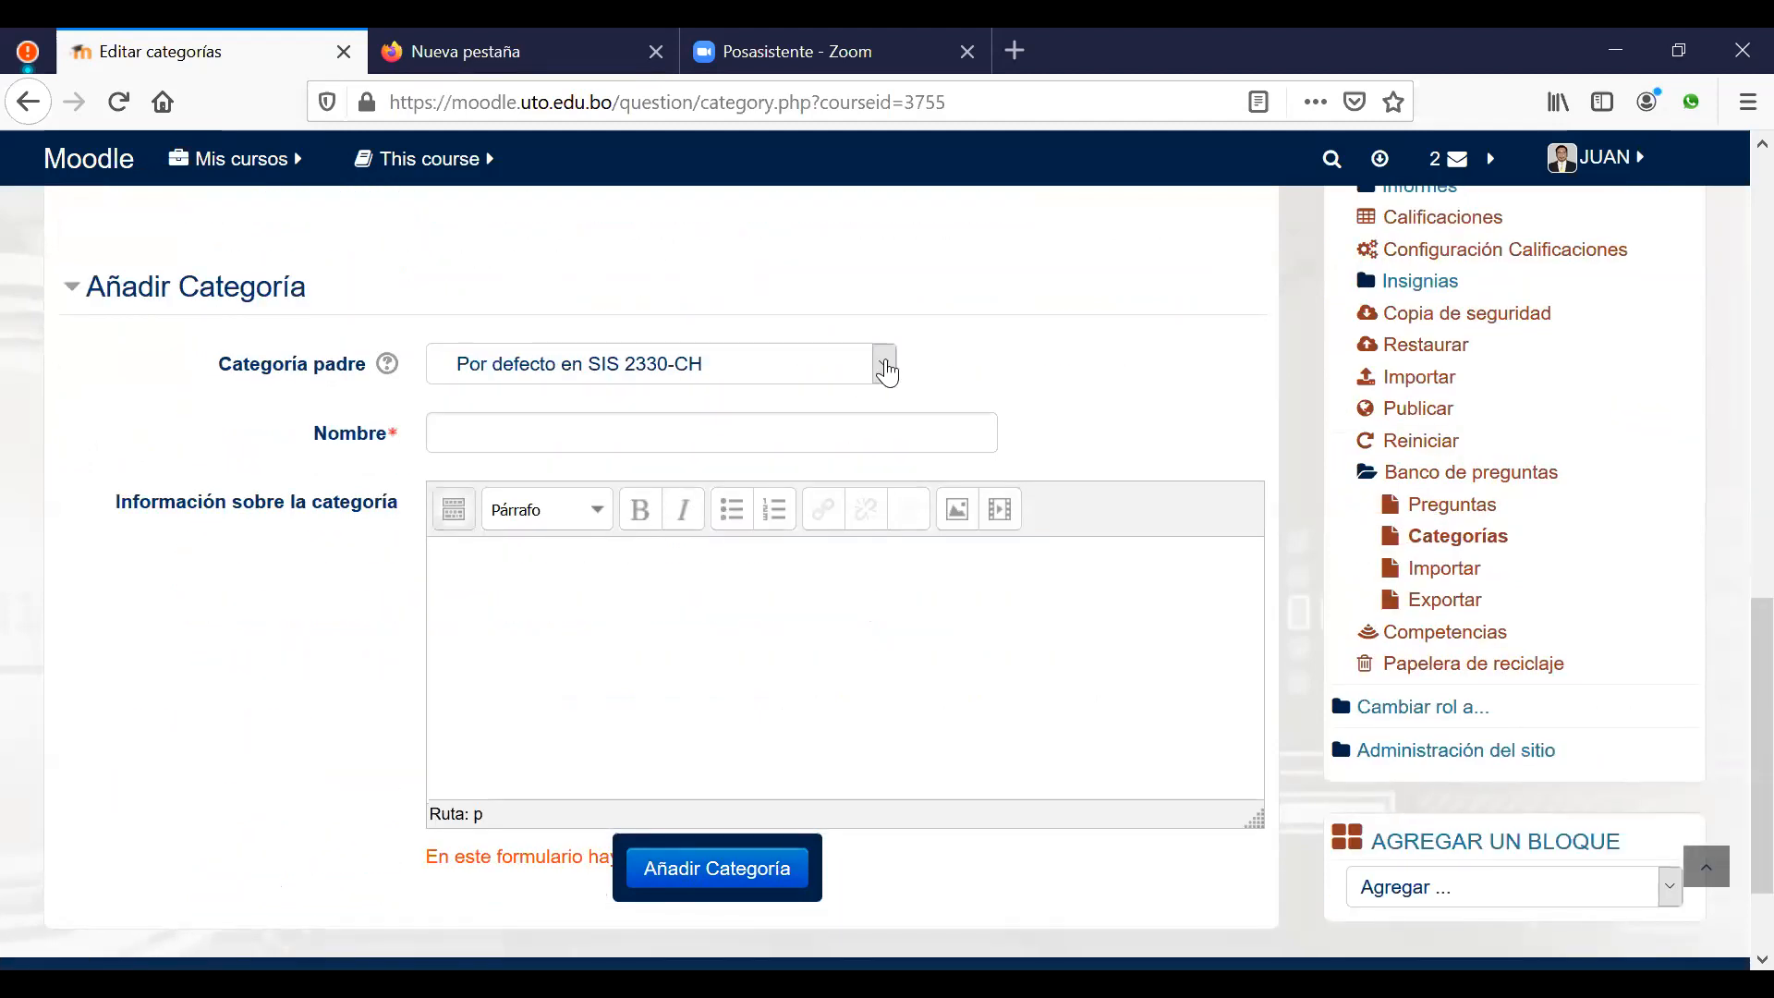
click(887, 371)
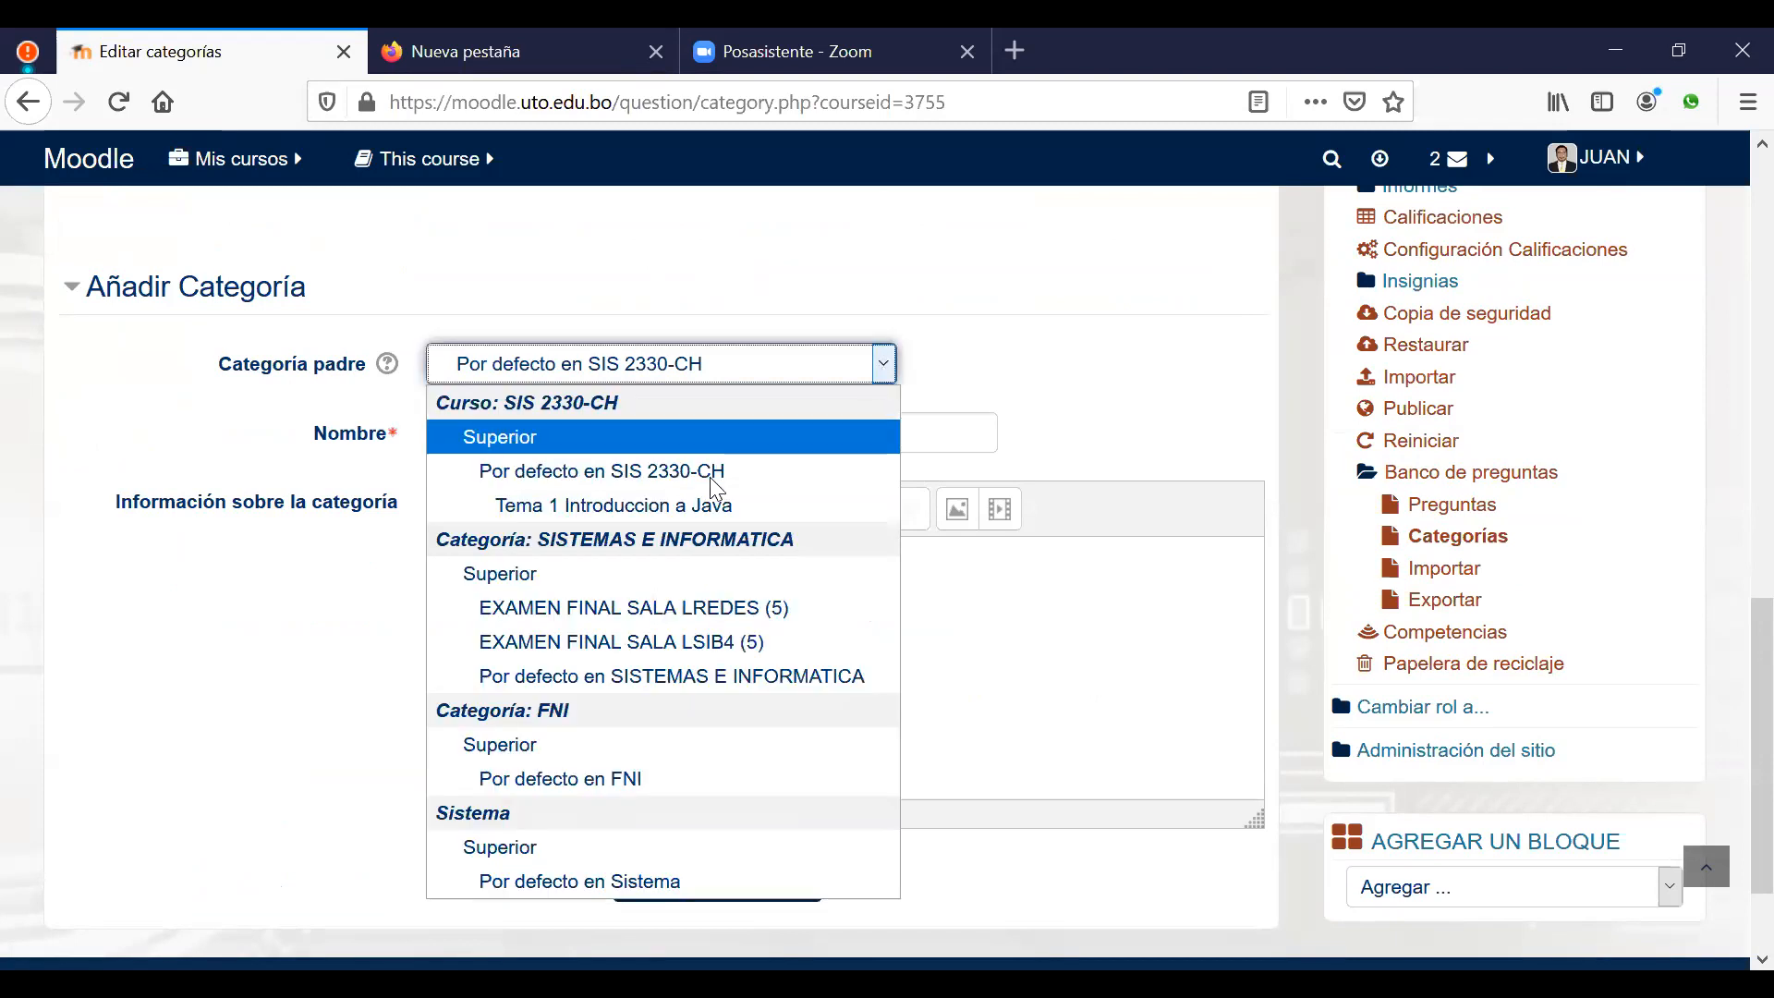
click(638, 505)
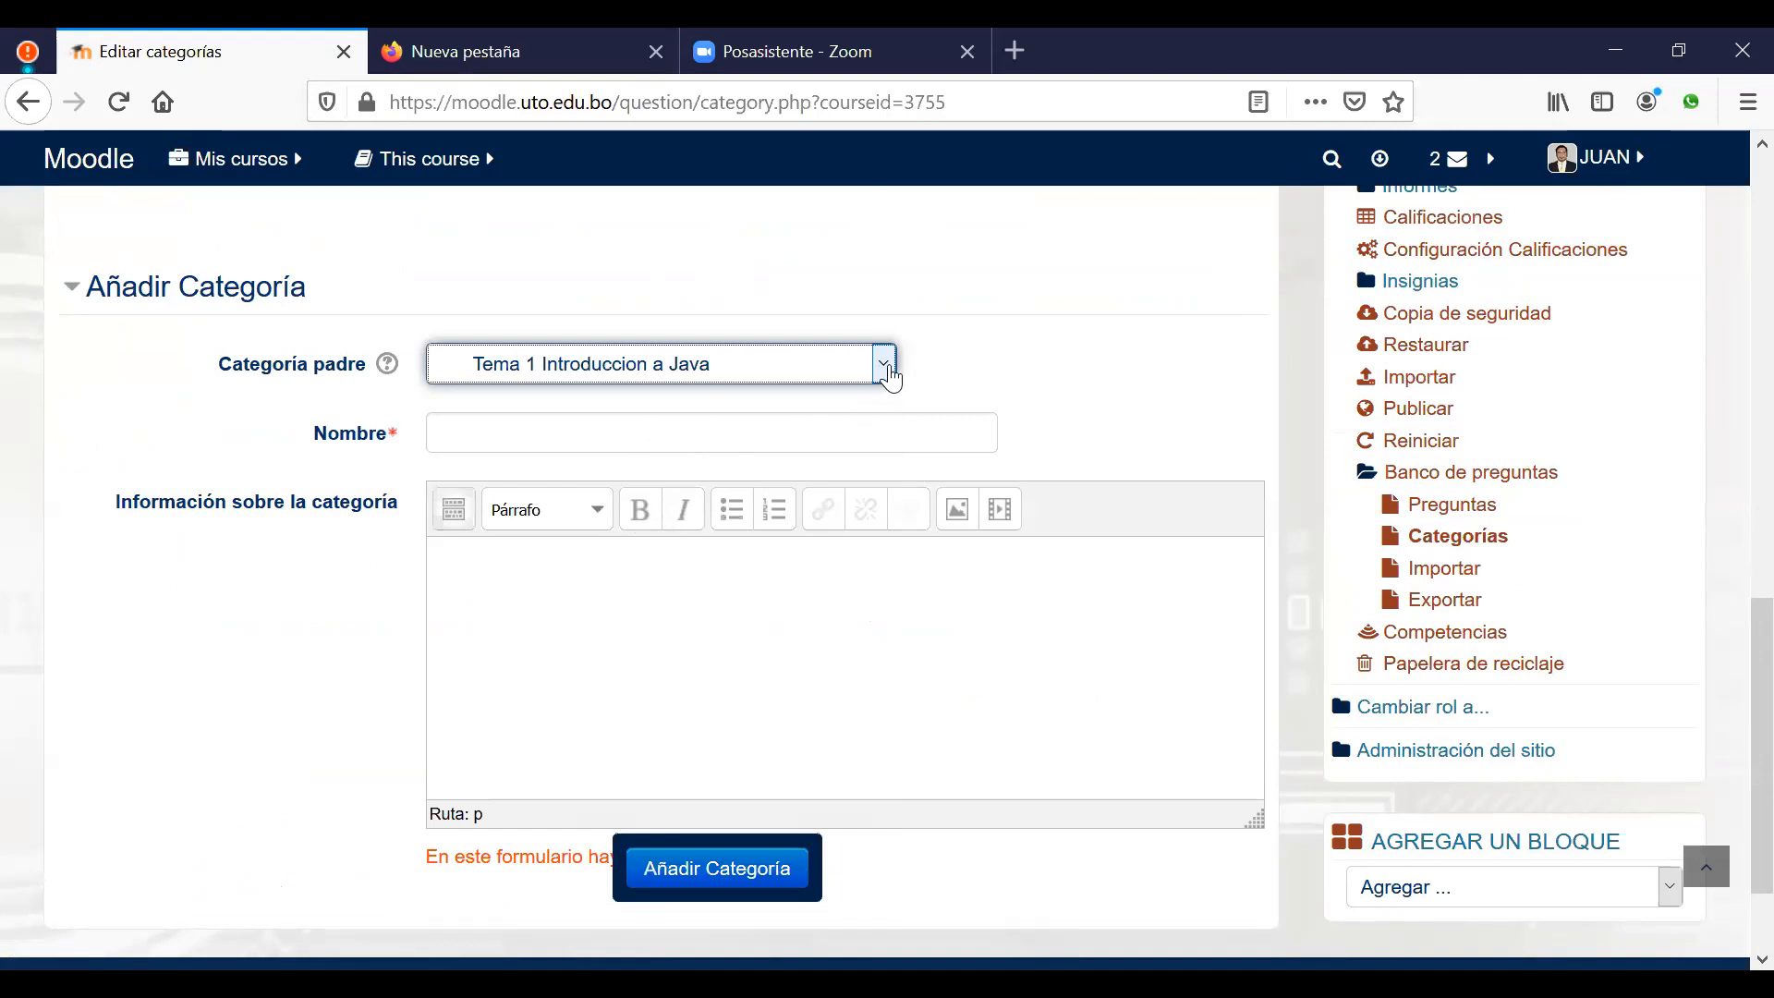
click(885, 366)
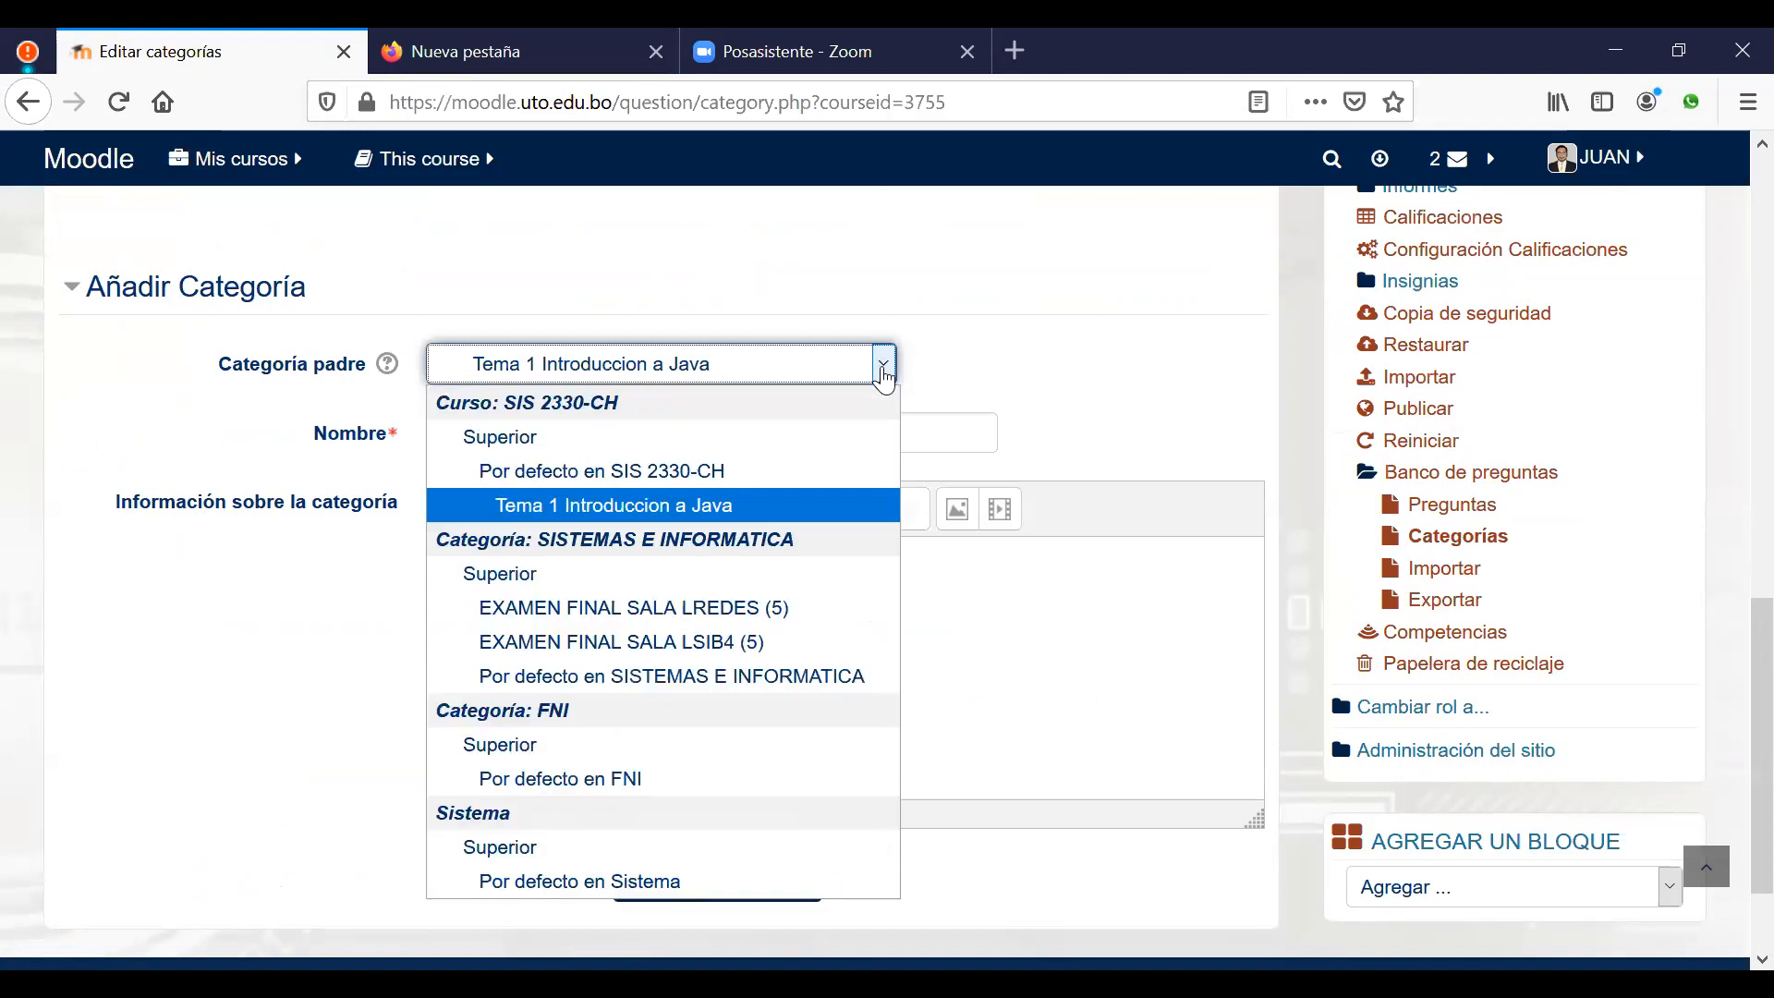
click(638, 471)
click(590, 440)
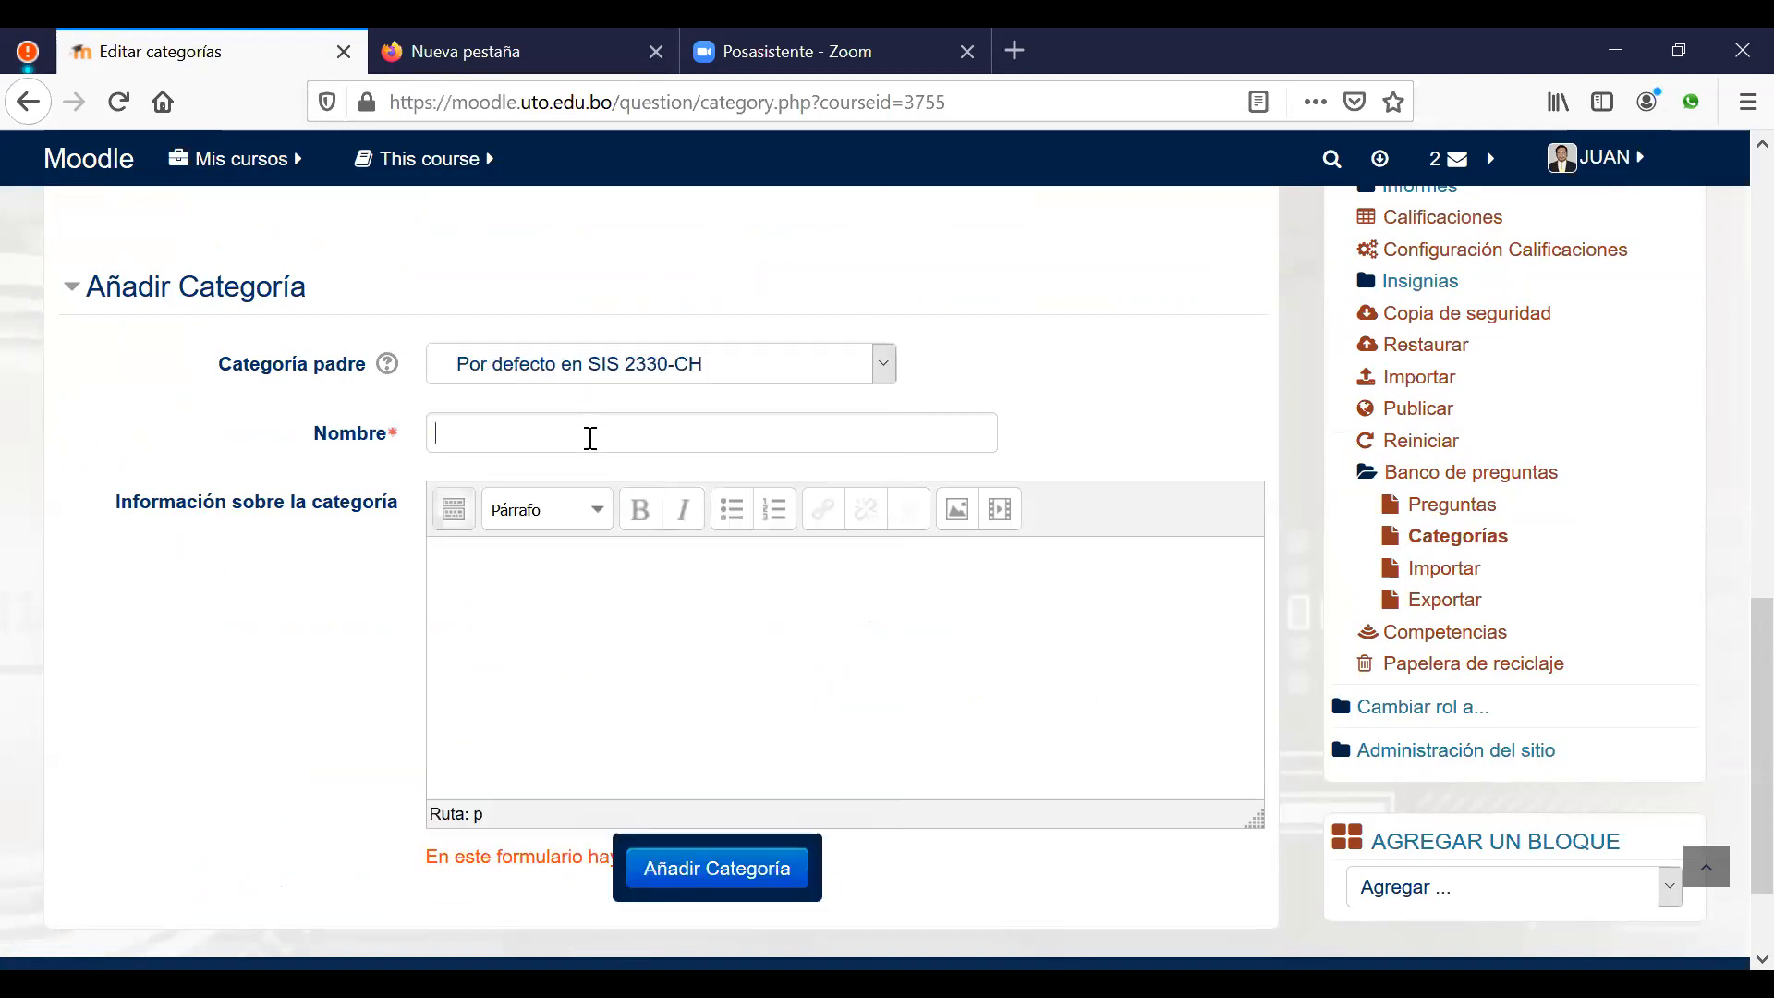
text(Te)
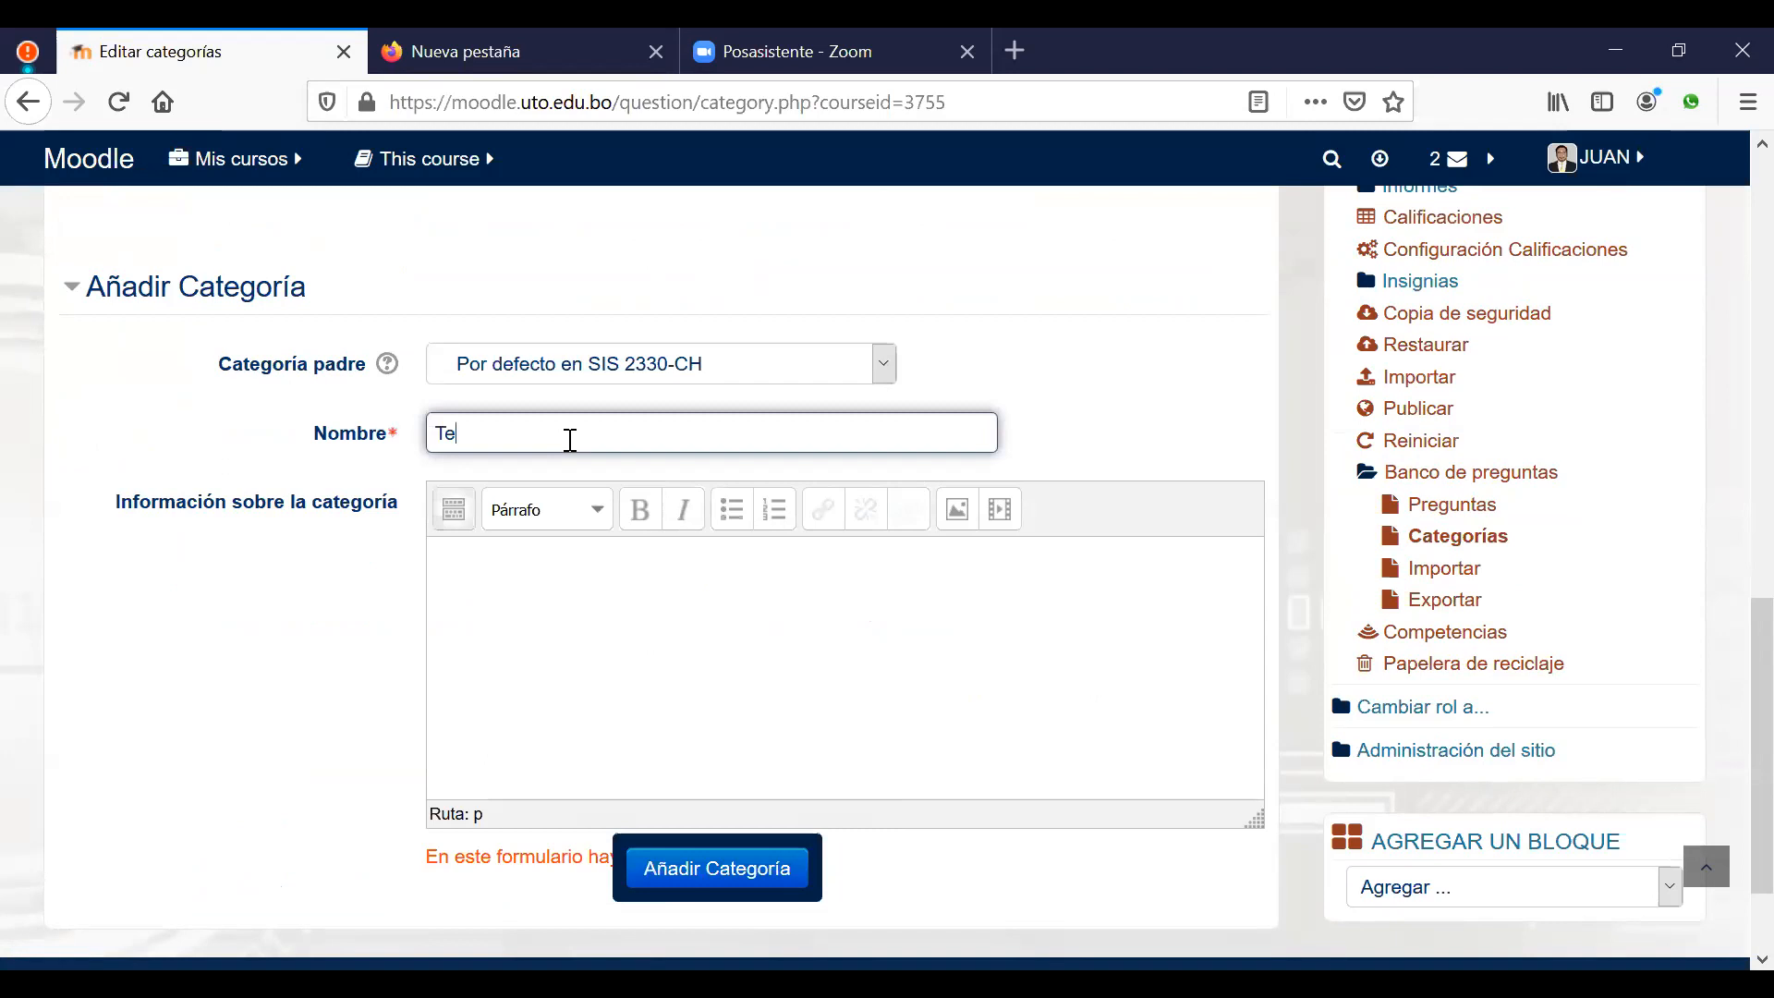
text(ma 2)
text(AWT y A)
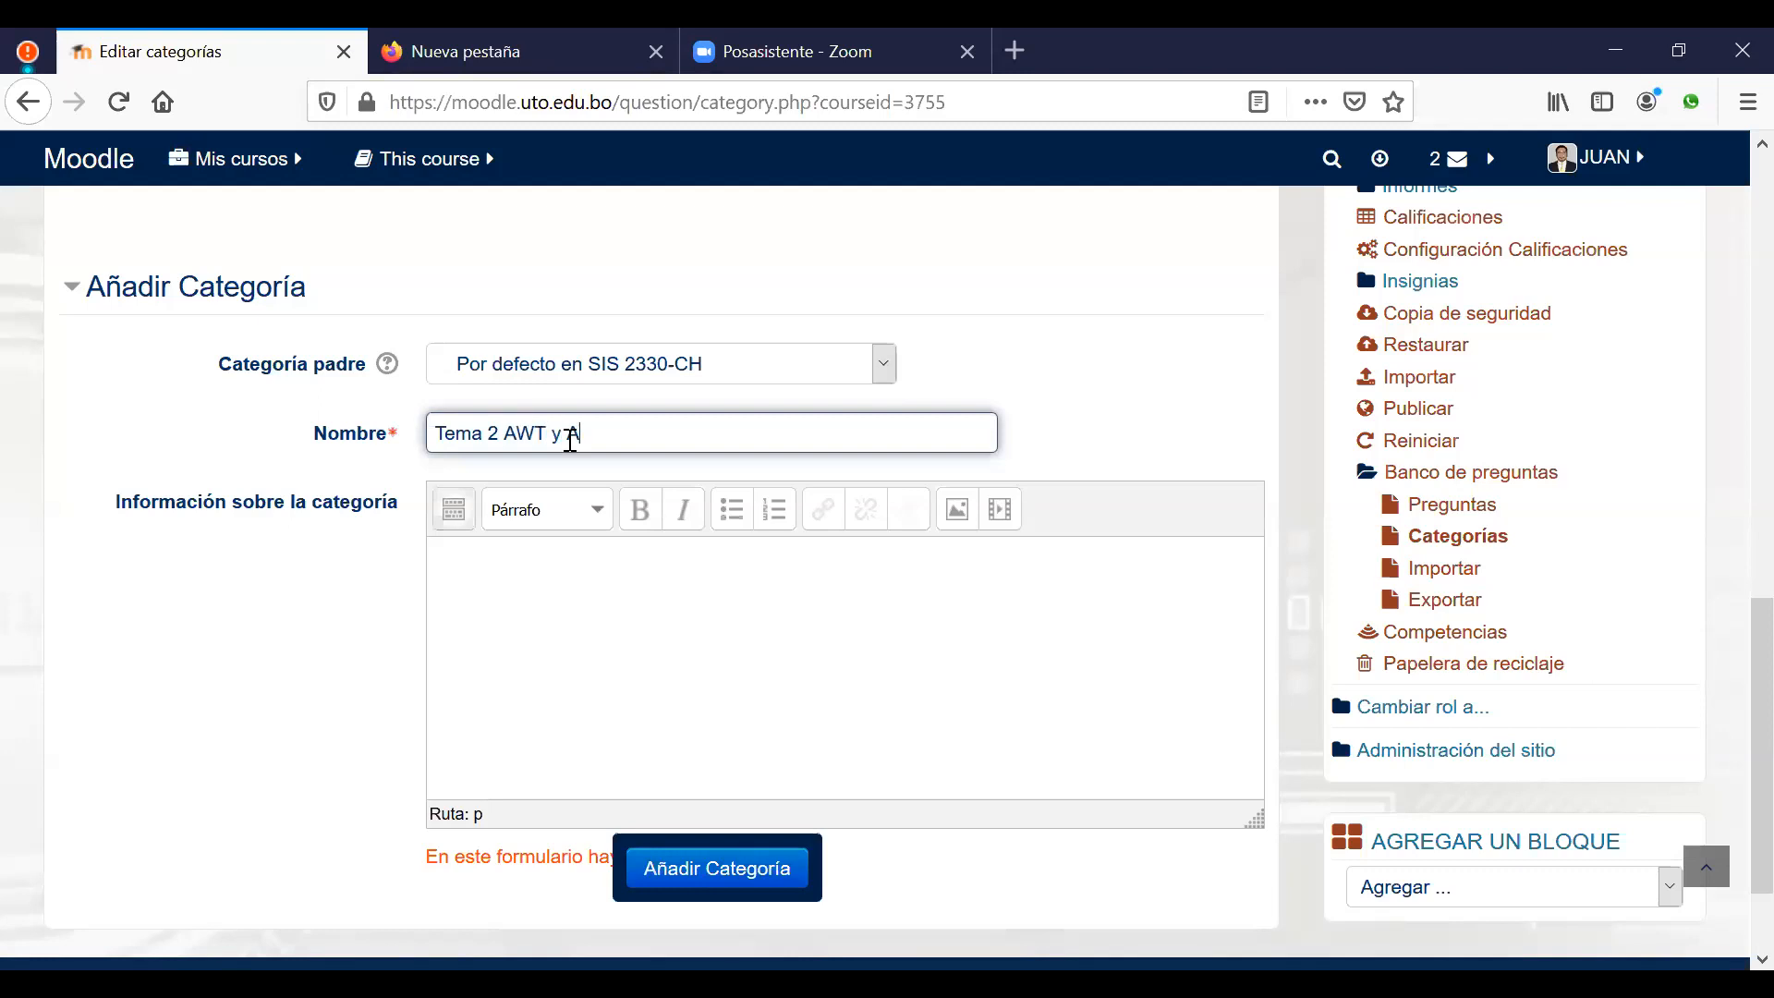
text(plets)
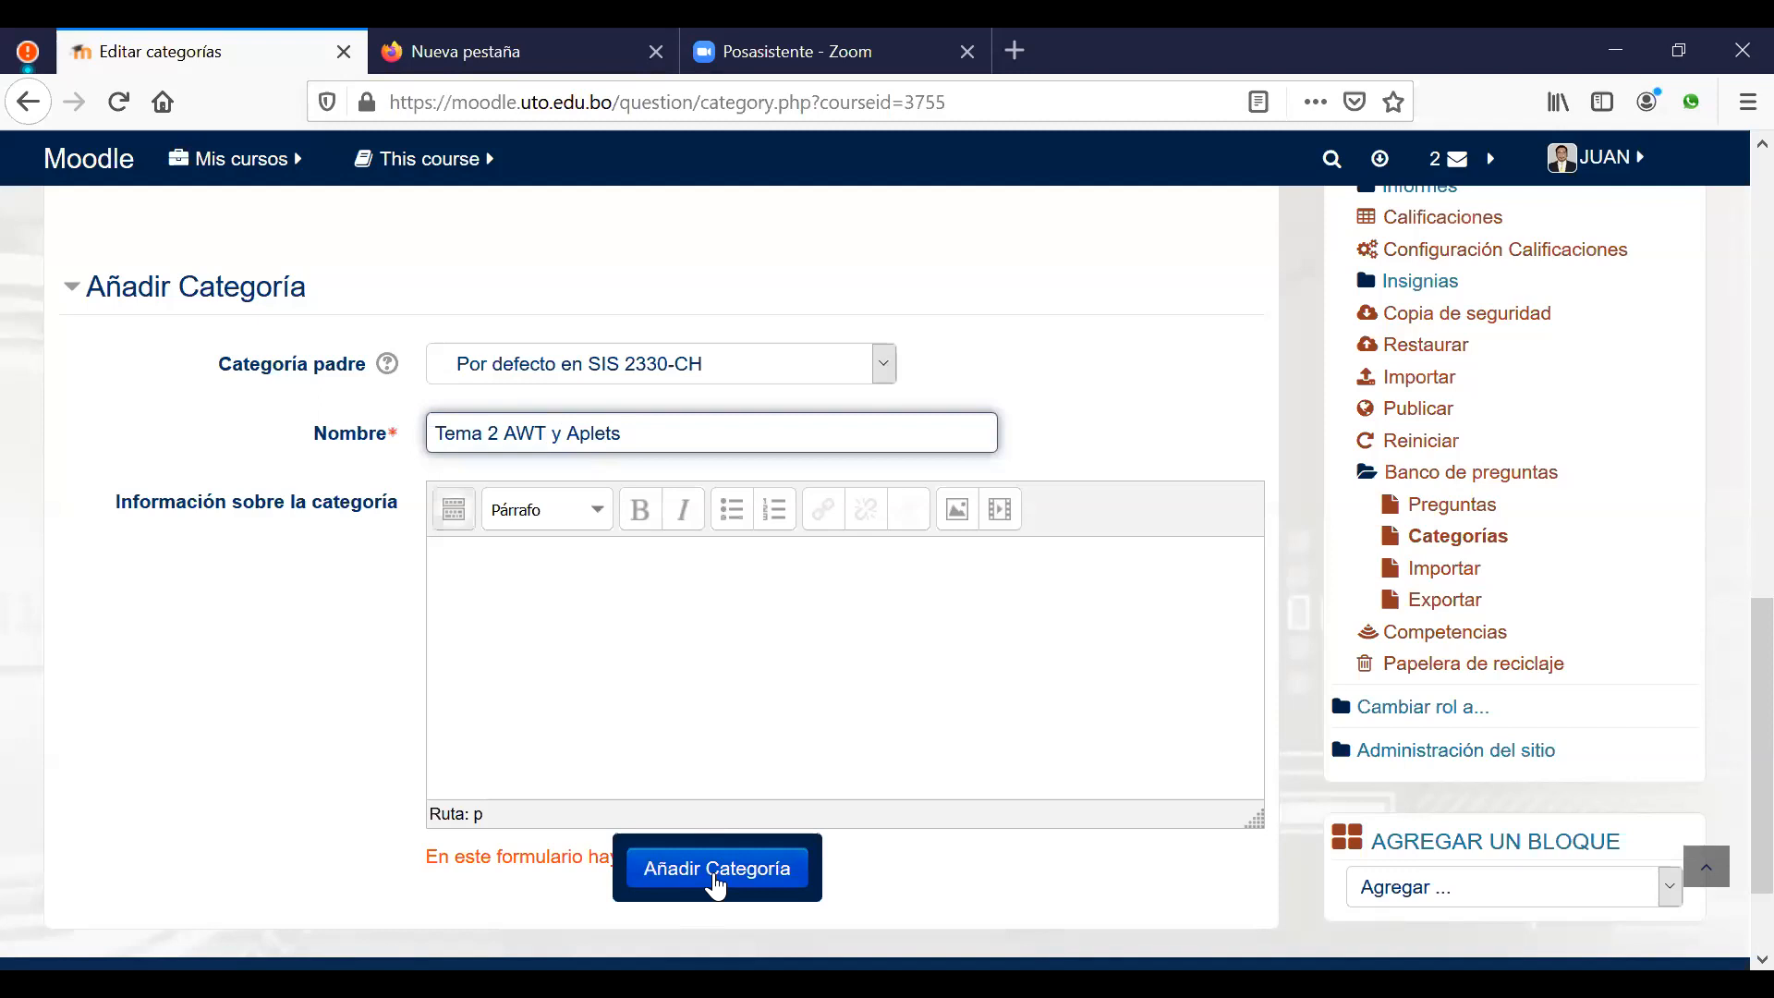
click(716, 878)
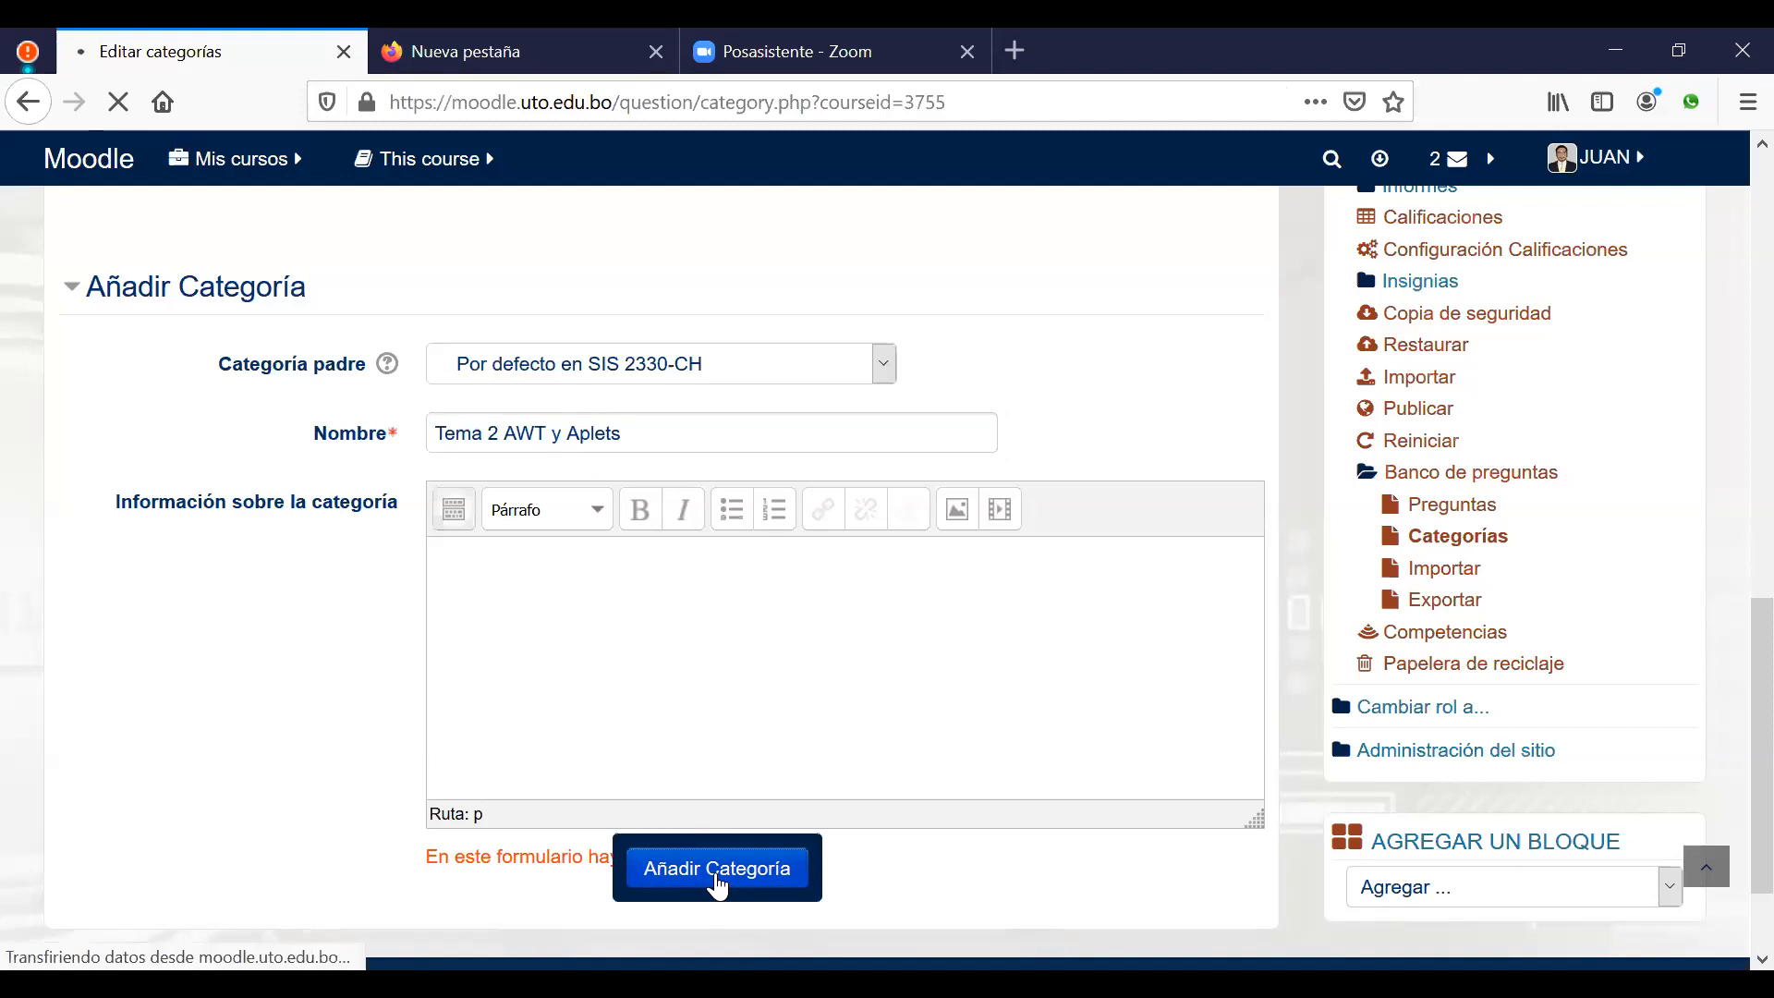
scroll(388, 577, down, 3)
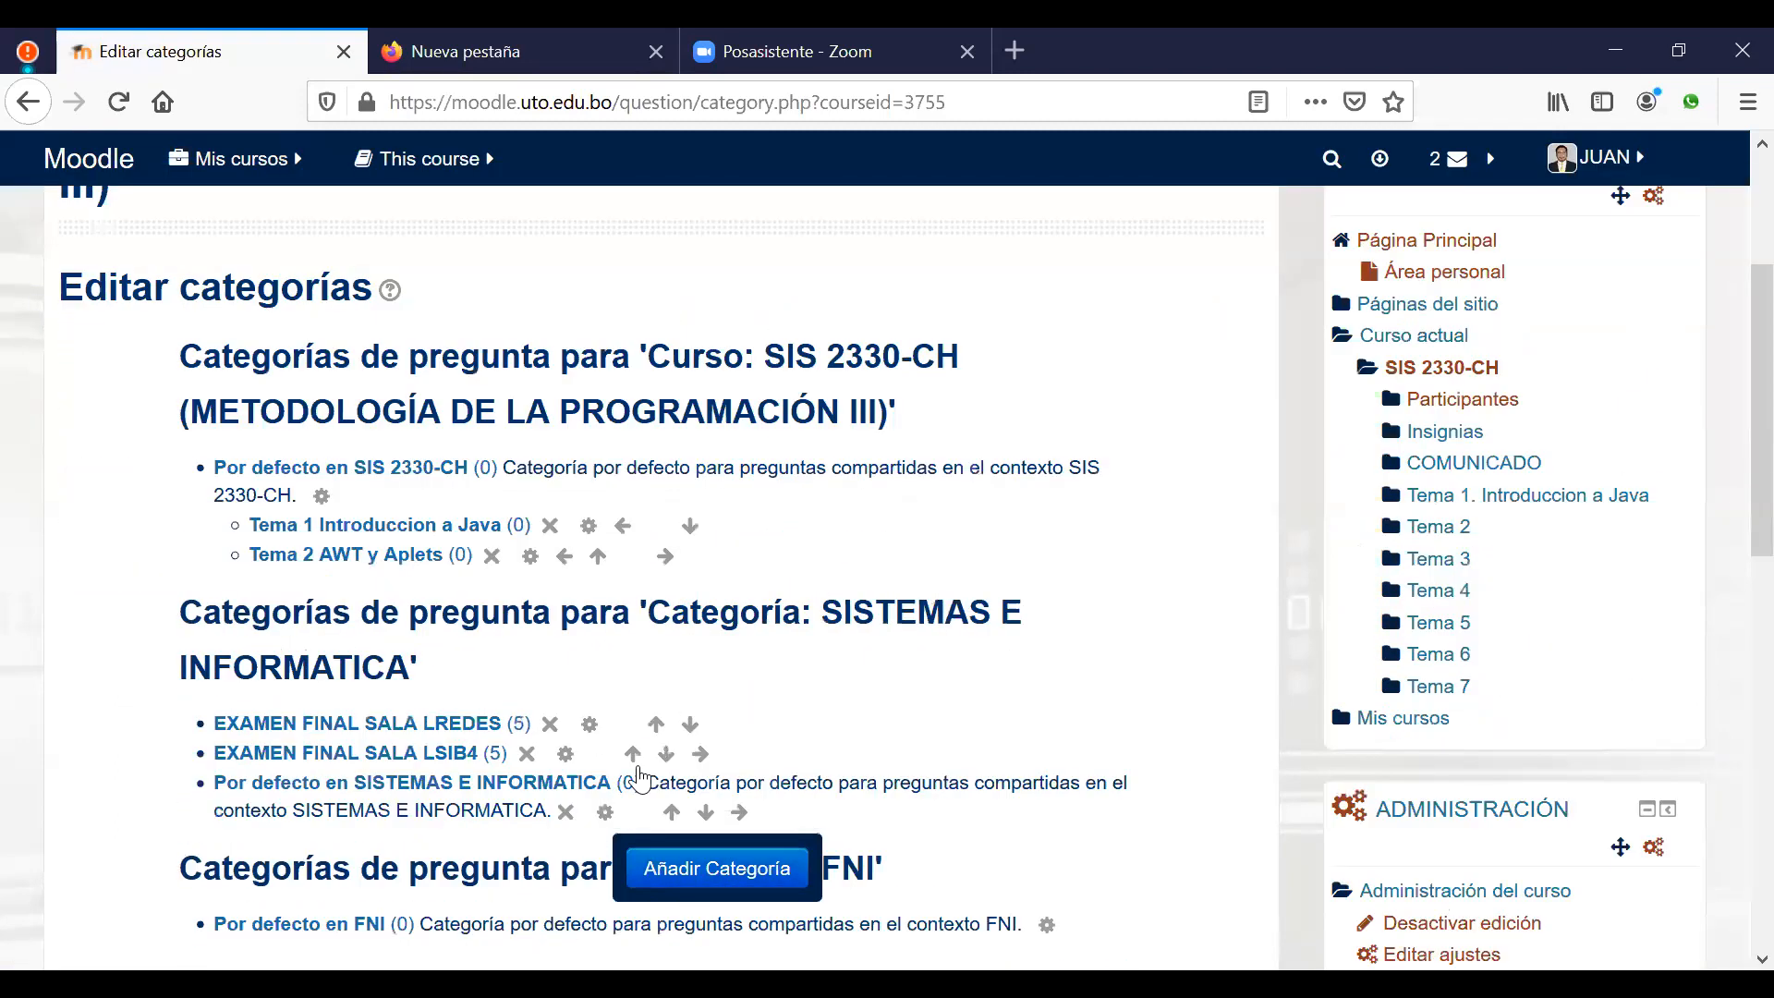
Step: Add category 'Tema 3 Introduccion al lenguaje funcional' under the course default category
scroll(537, 325, down, 10)
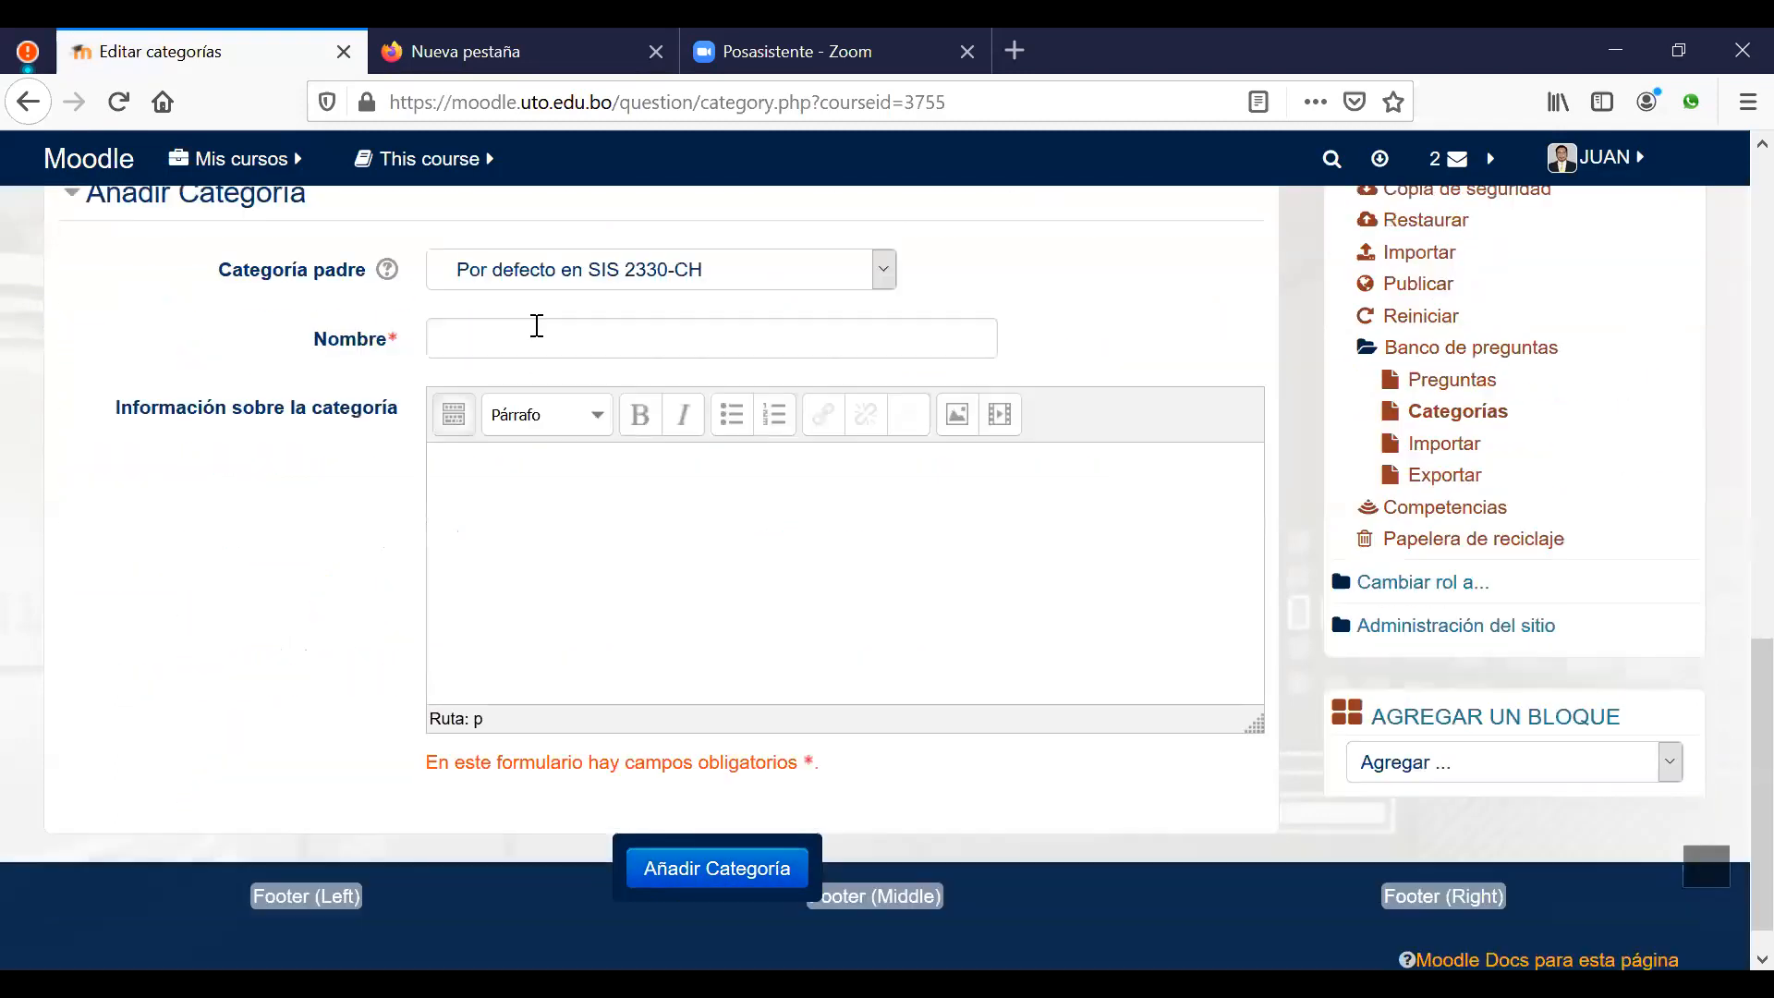
click(536, 325)
text(Te)
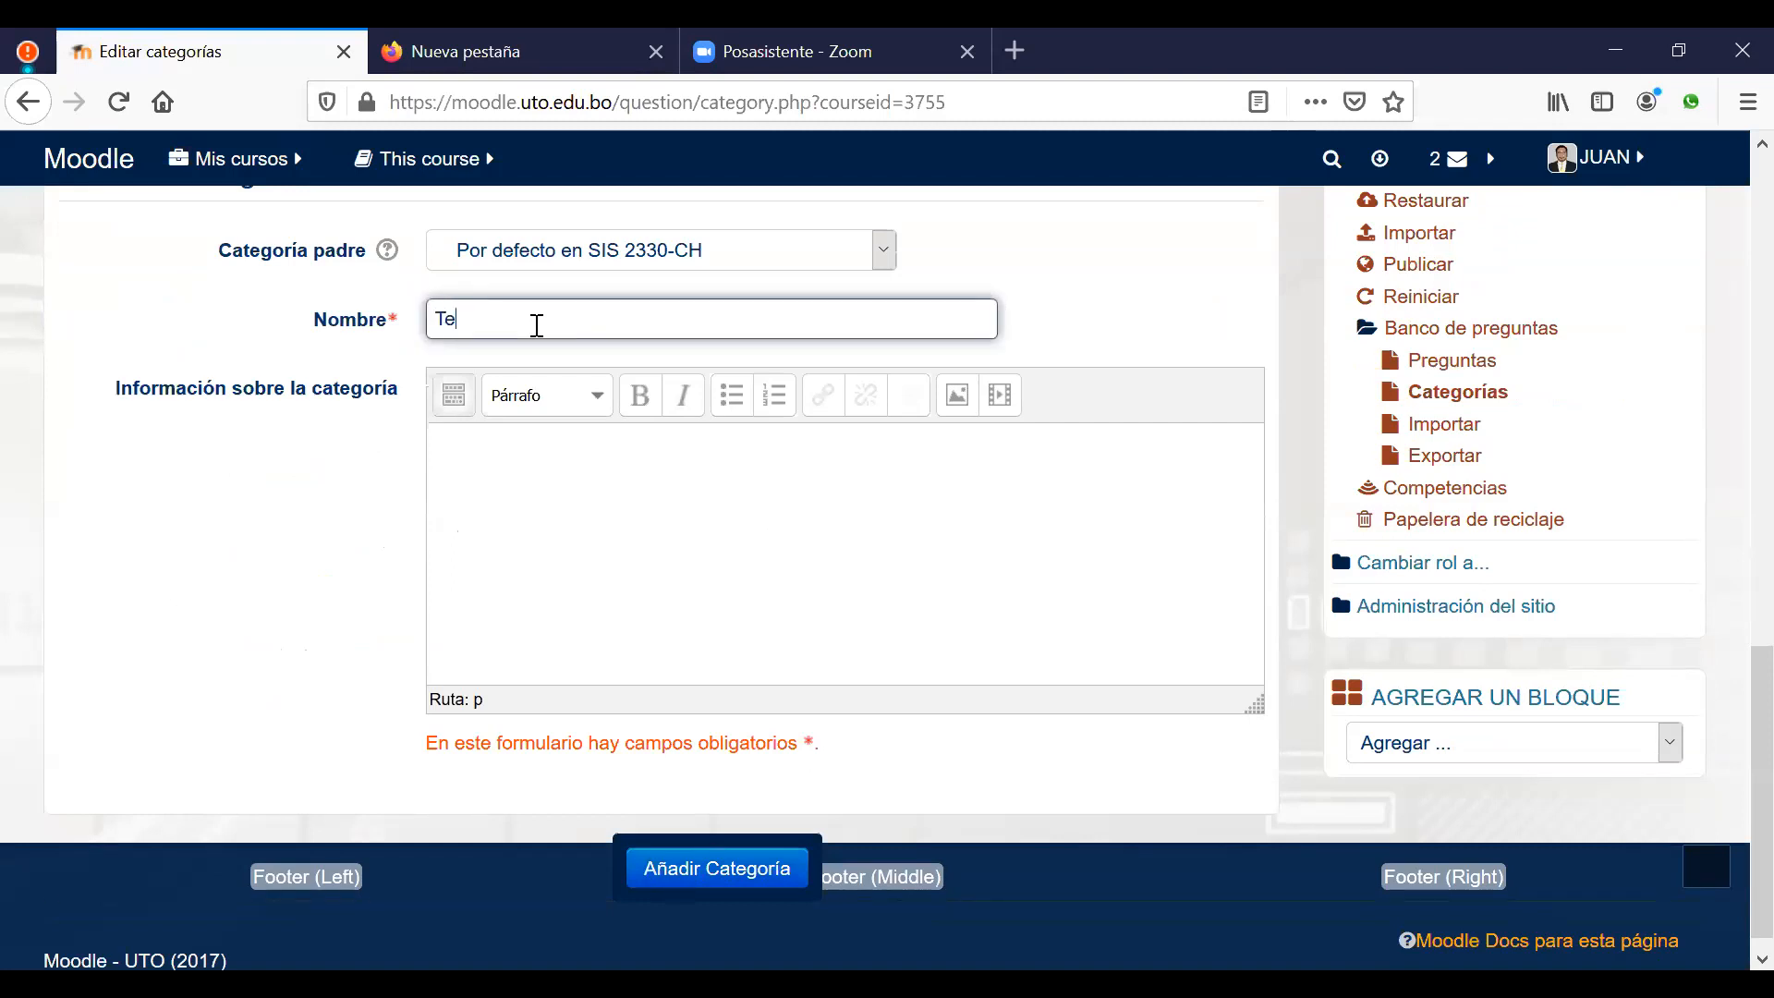
text(ma 3  Intro)
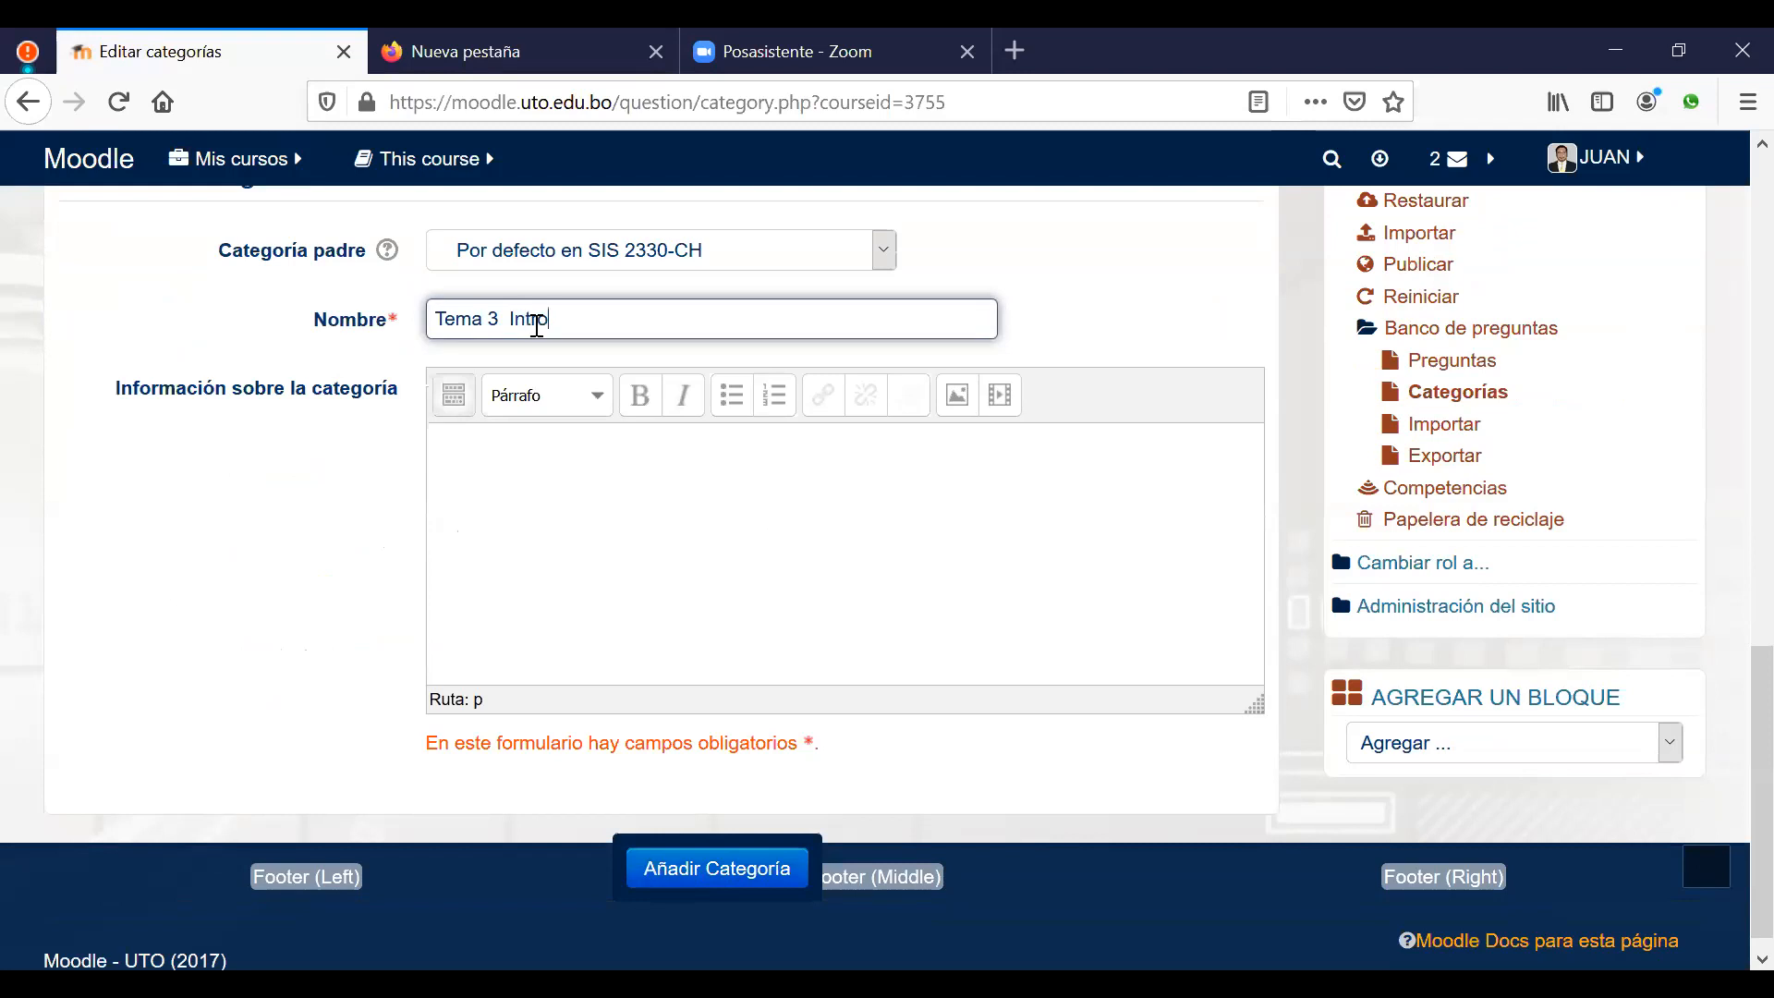
text(duccion al lengu)
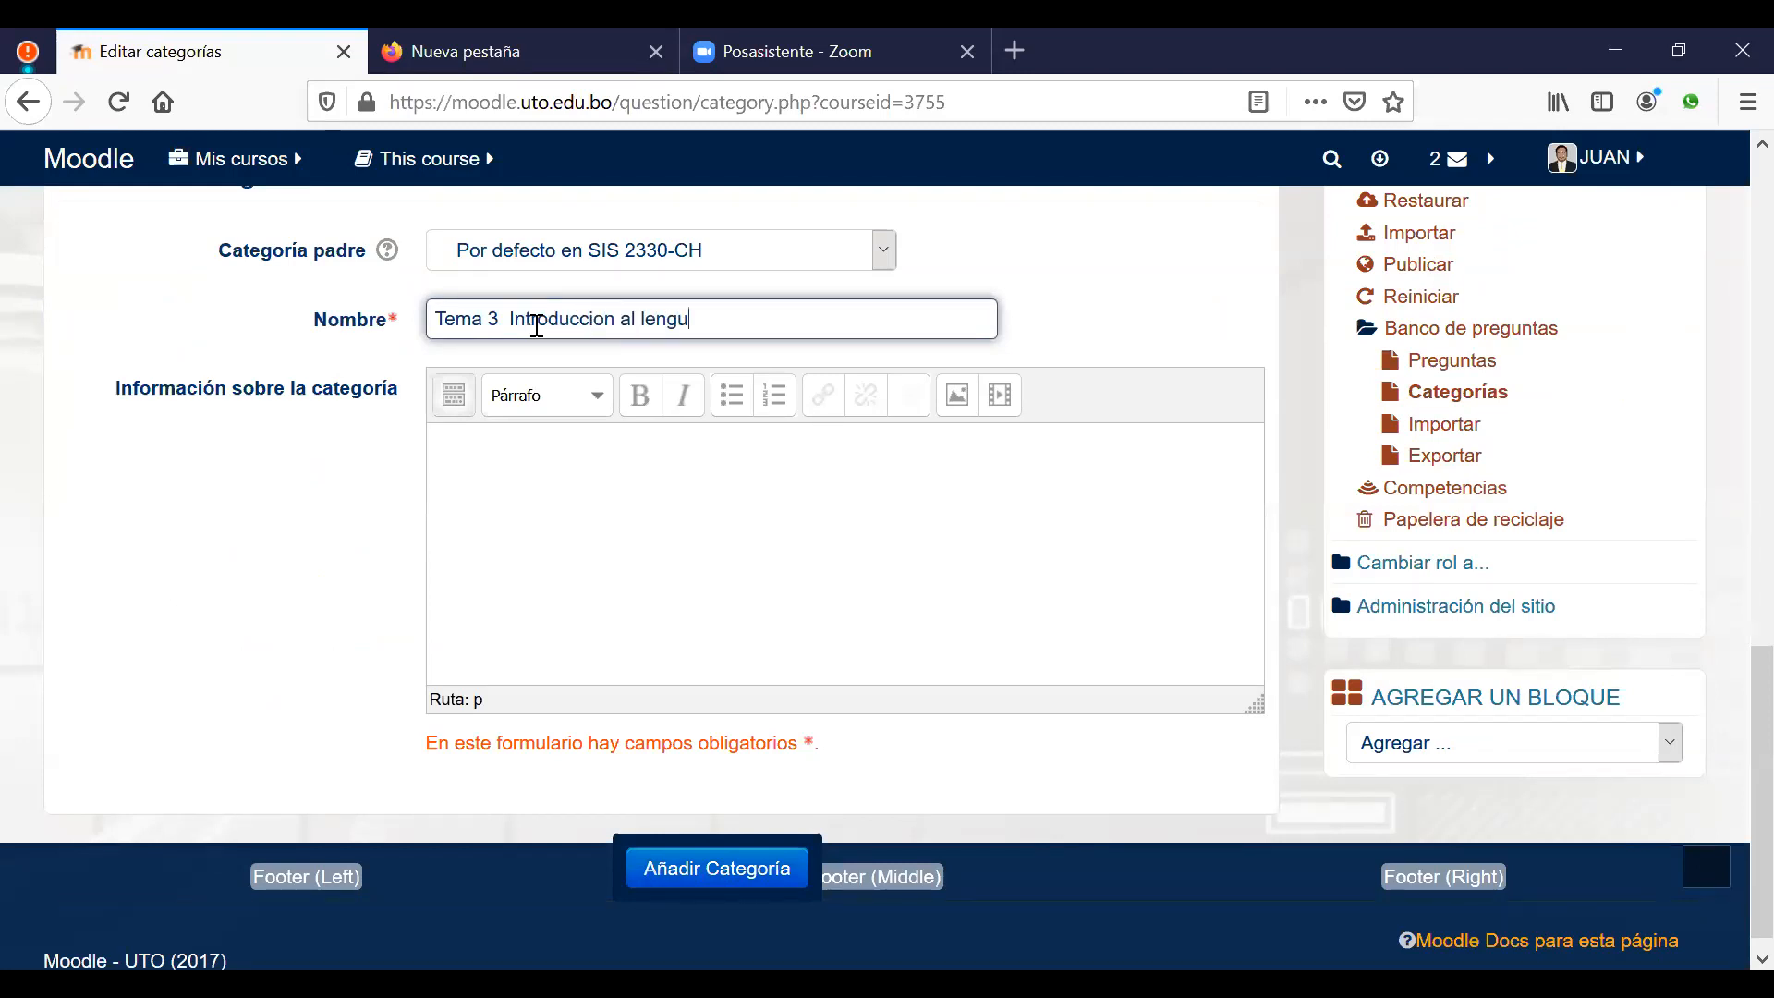
text(aje funcional)
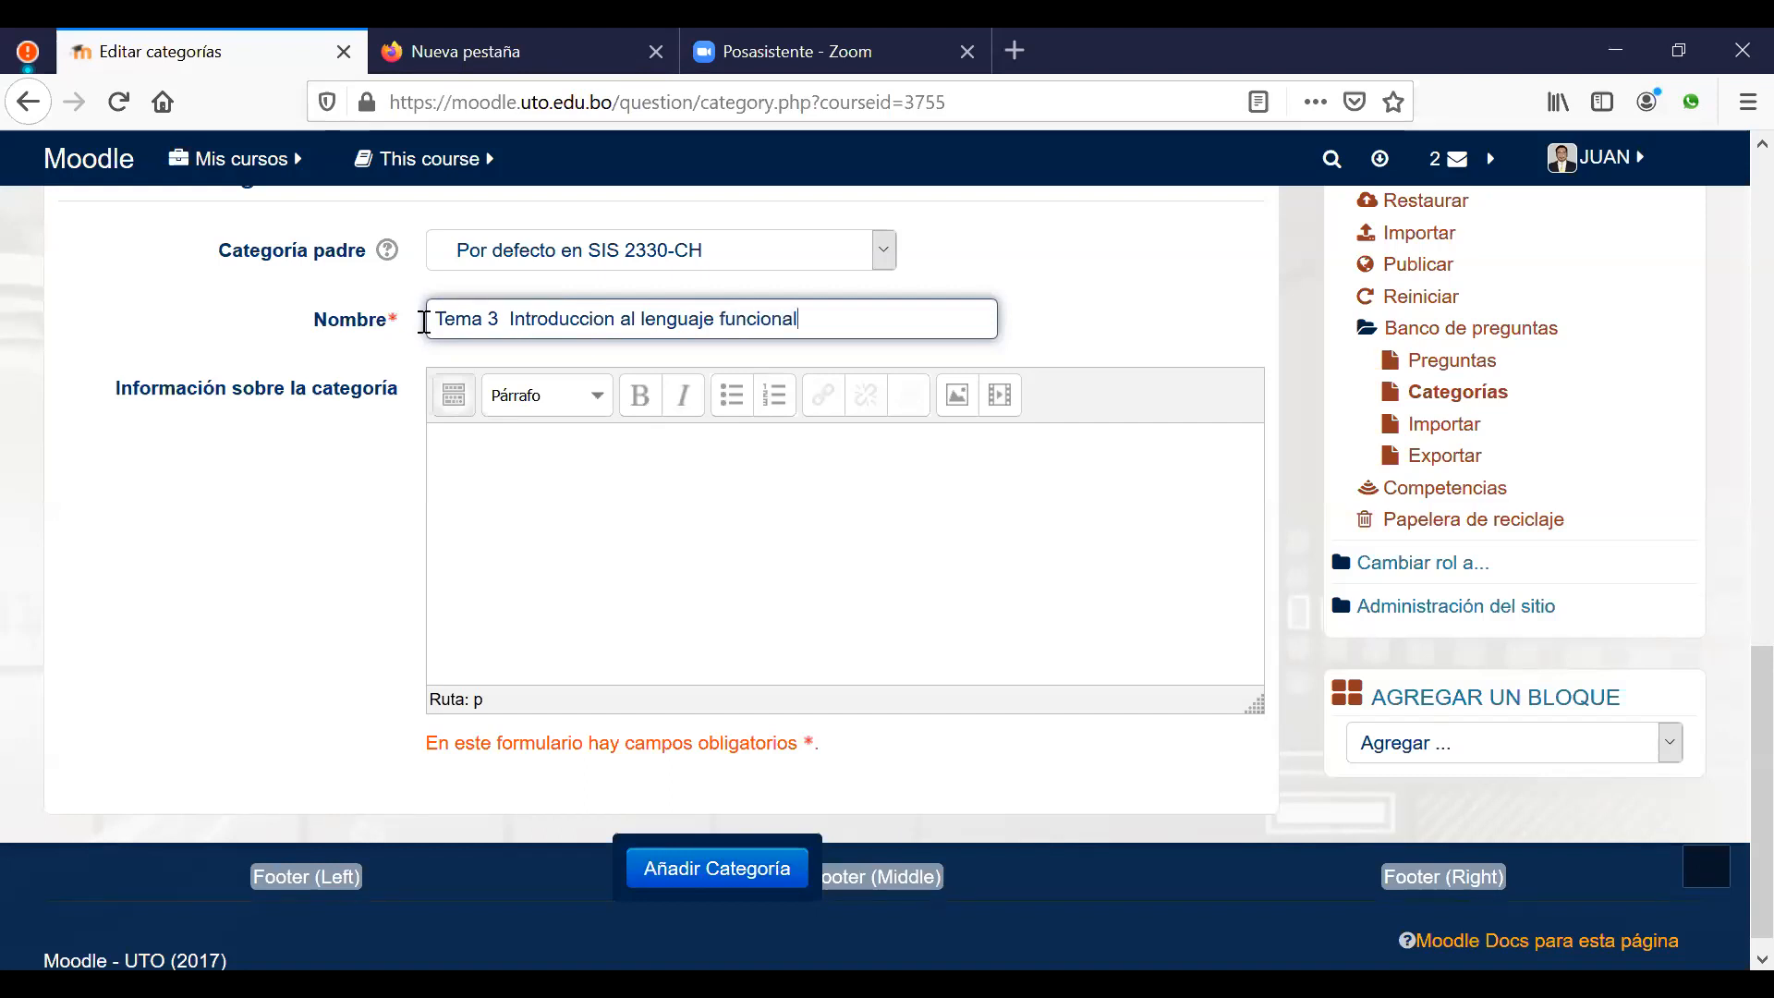
click(672, 871)
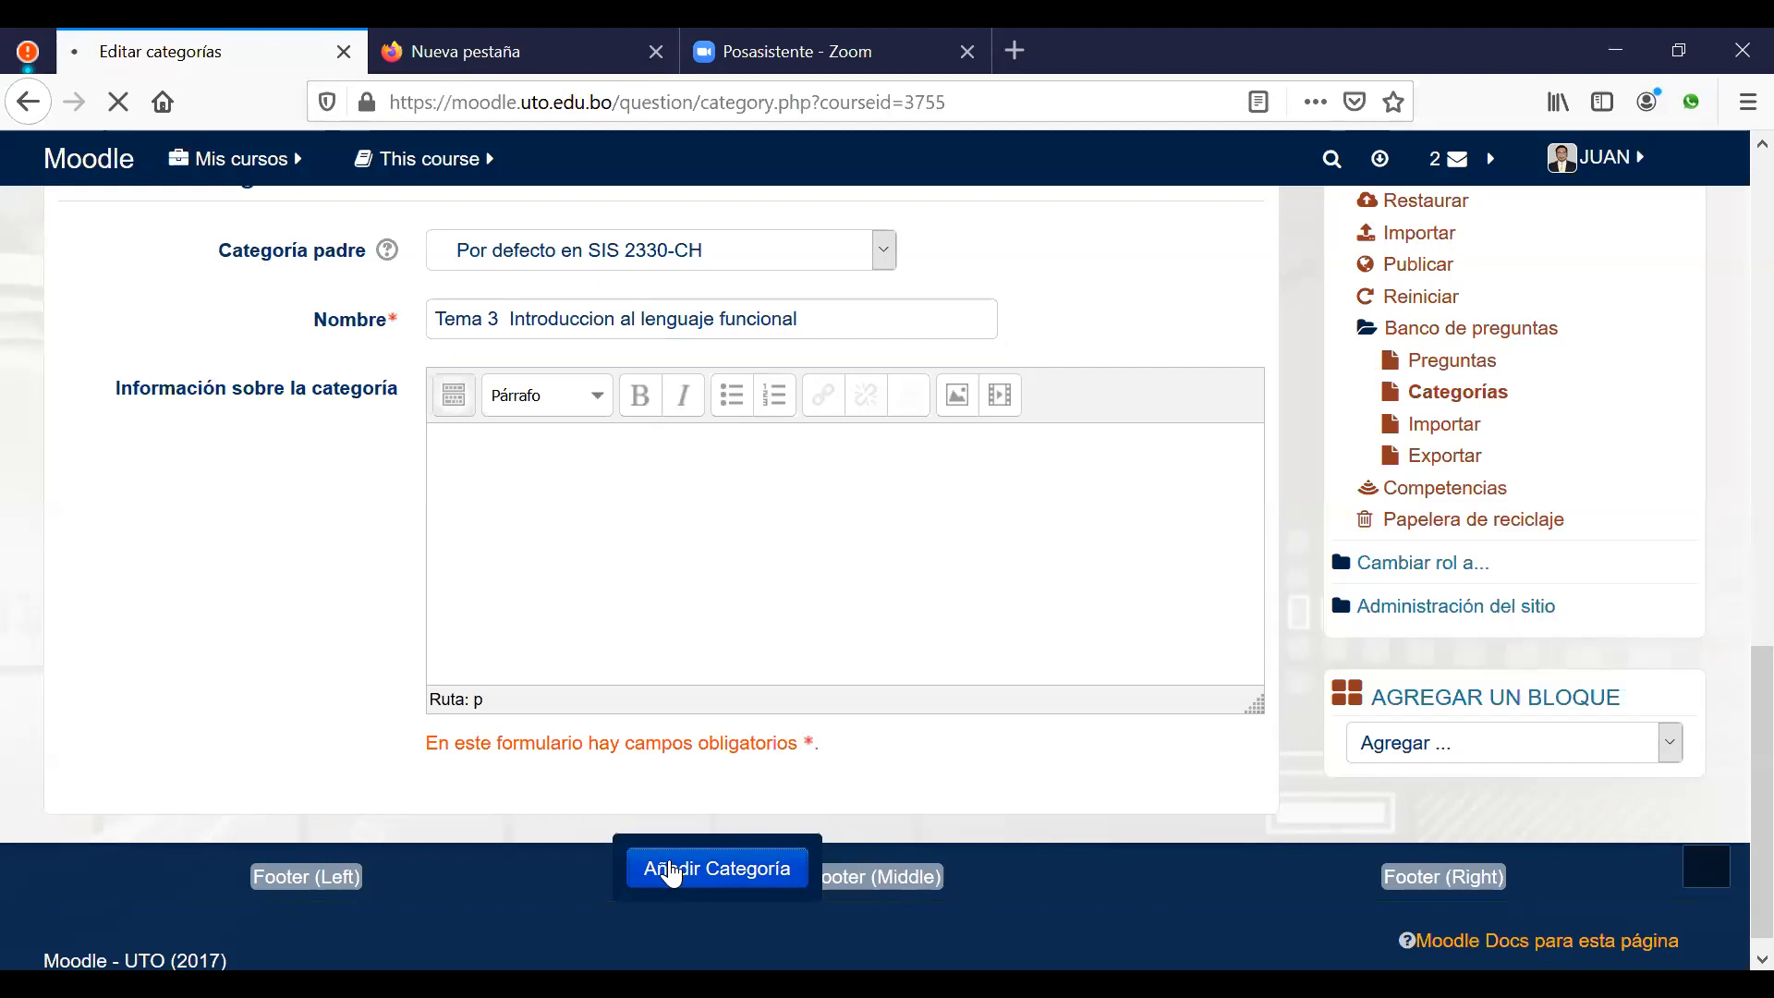
scroll(866, 650, down, 3)
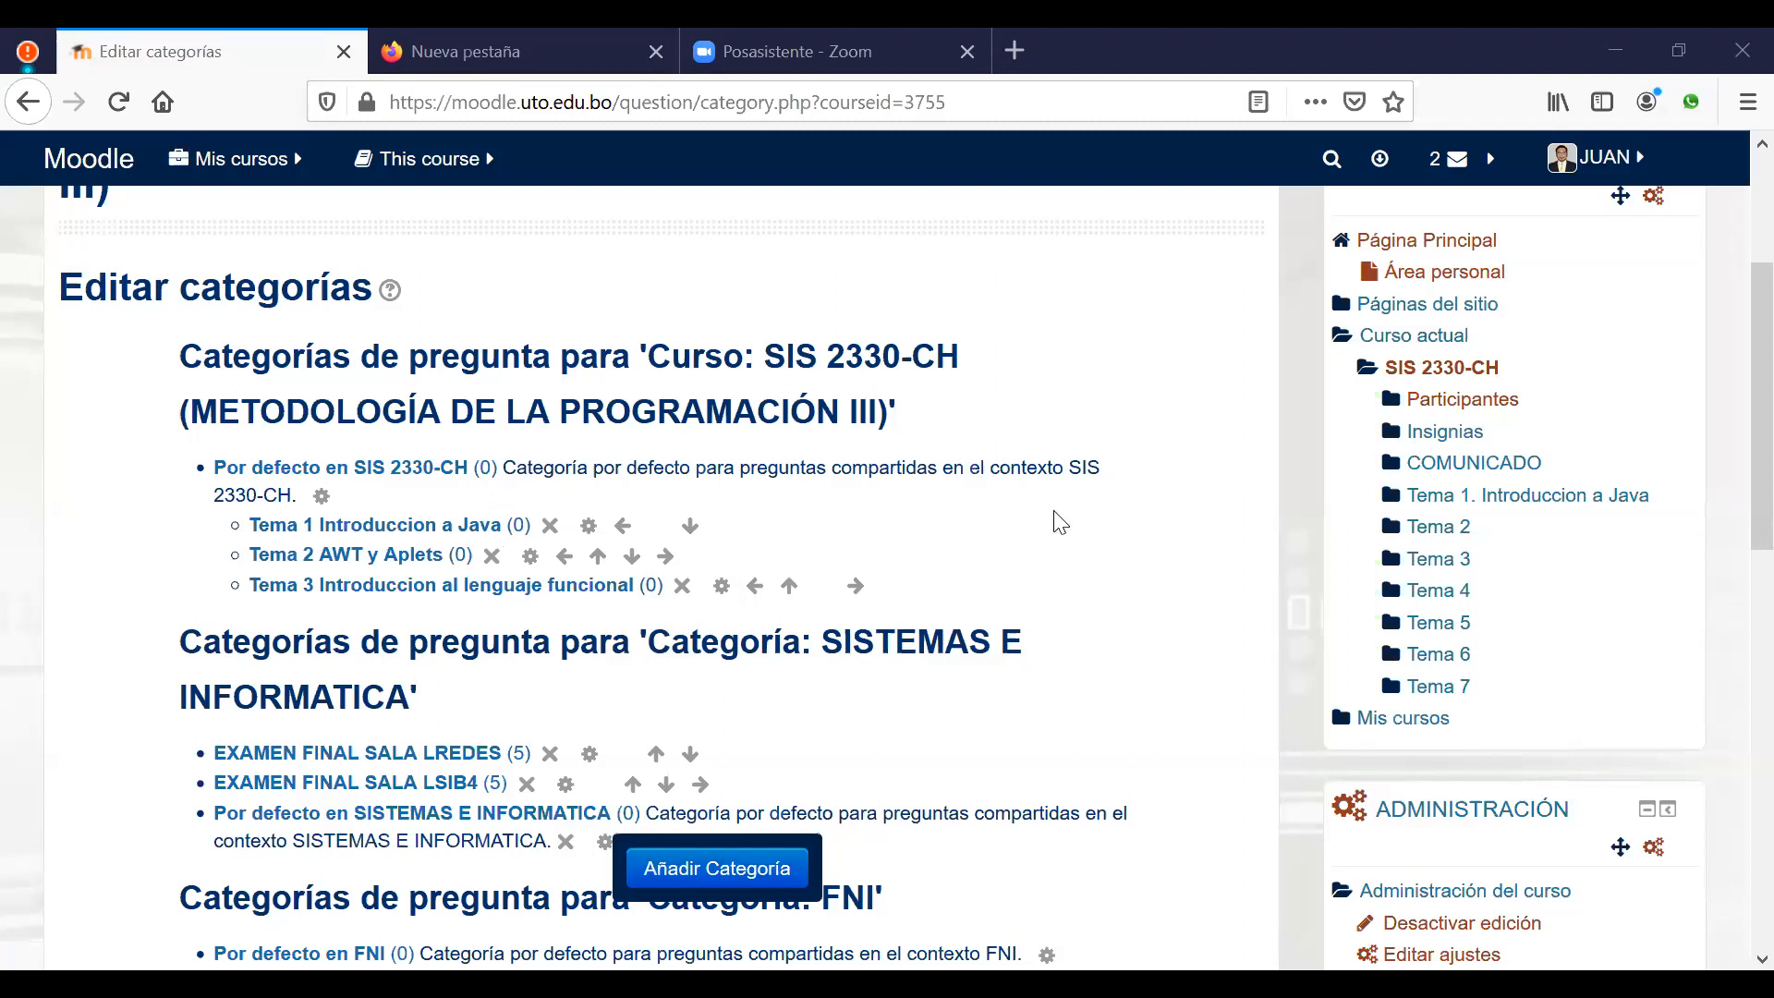
Step: Return via the home page's Mis cursos list to the SIS 2330-CH course page
scroll(1131, 499, down, 5)
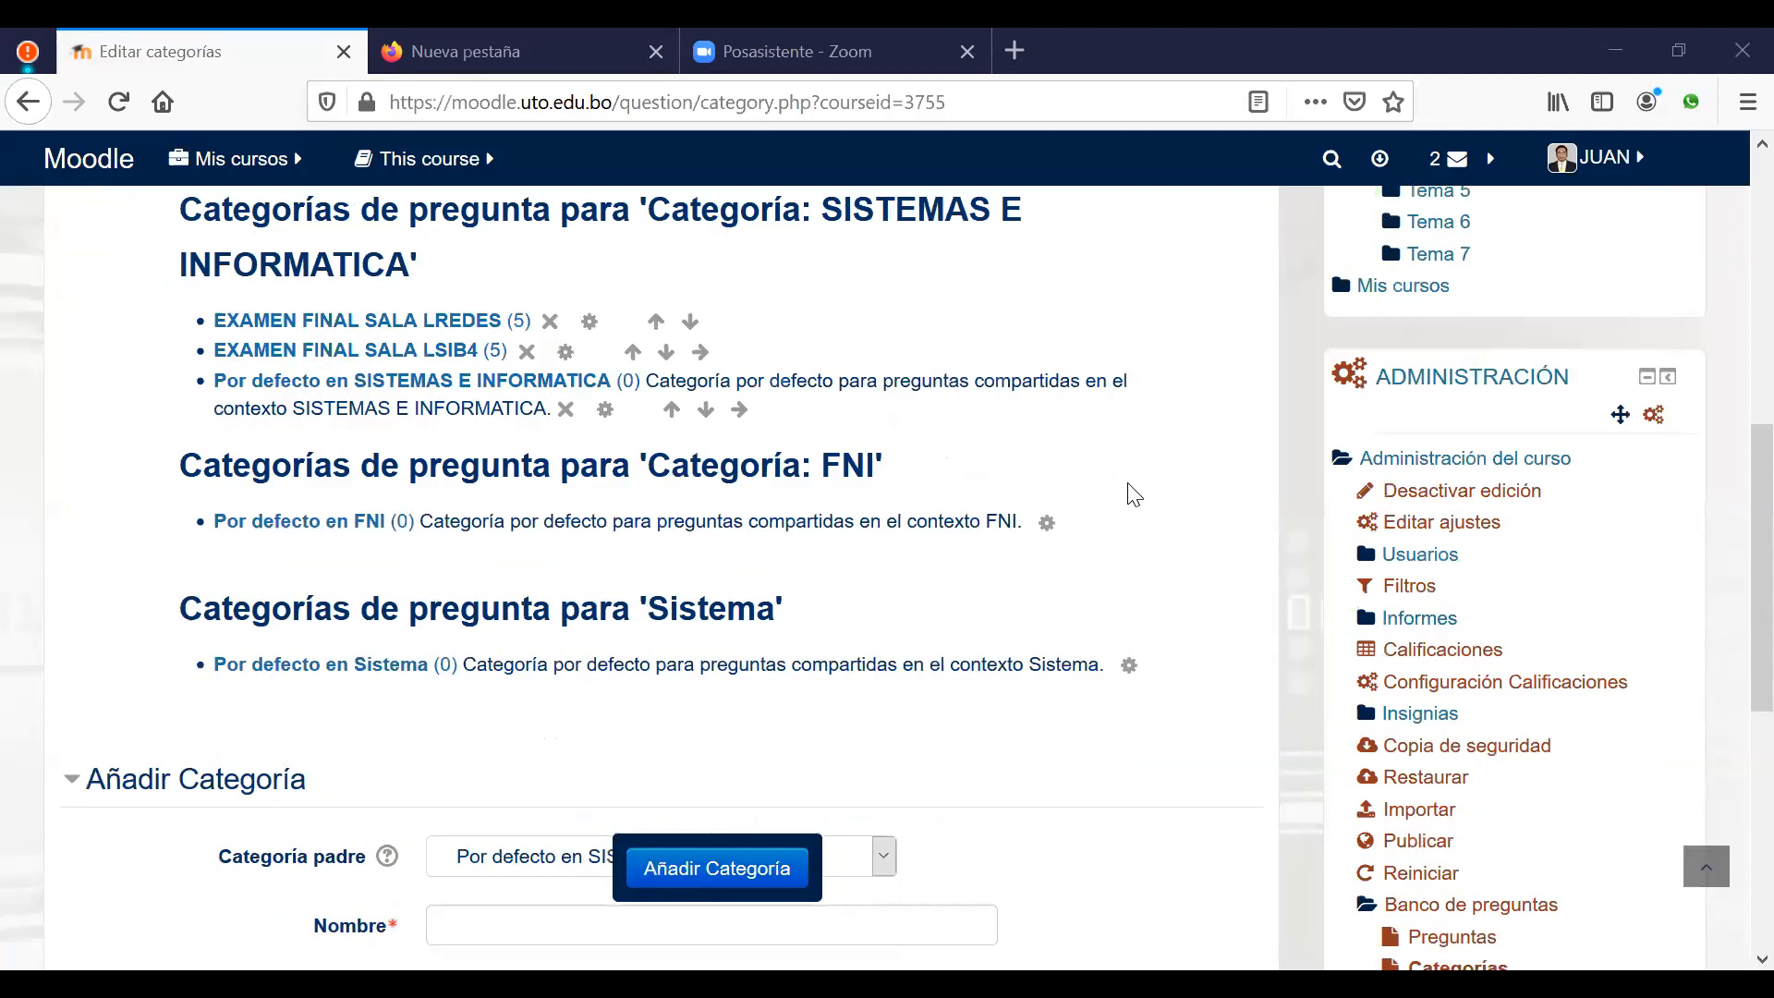
scroll(1062, 463, up, 2)
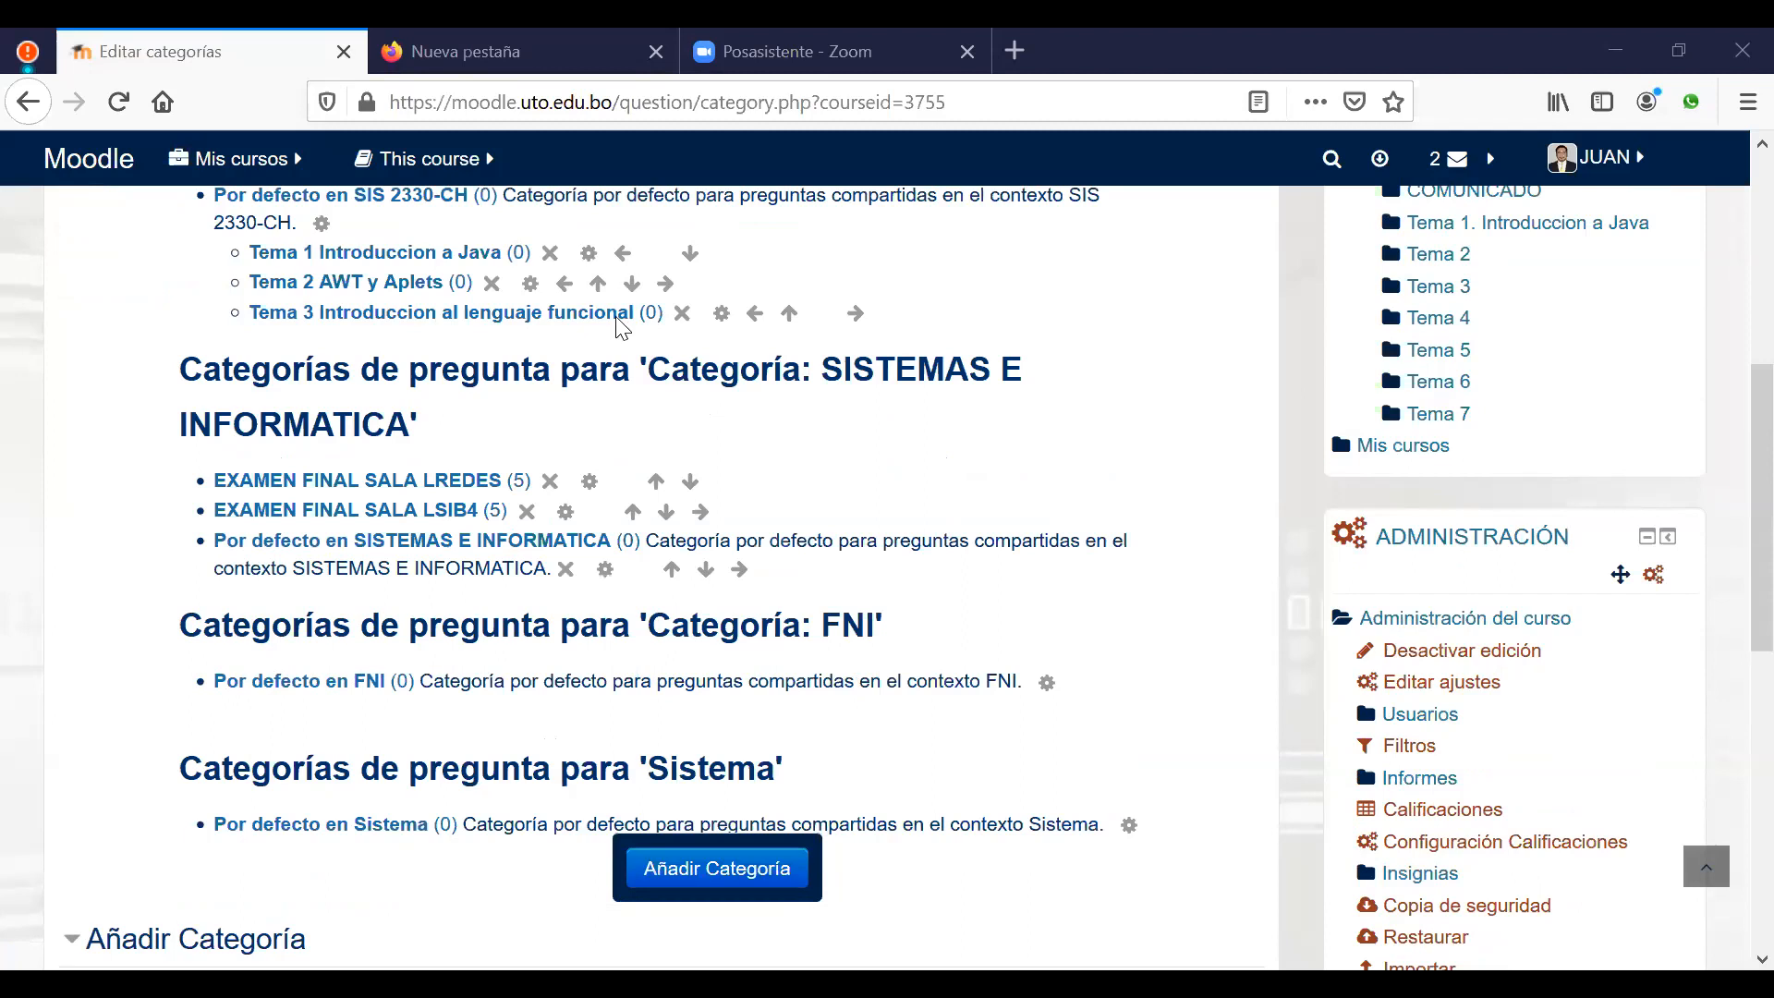
scroll(554, 333, up, 6)
click(681, 316)
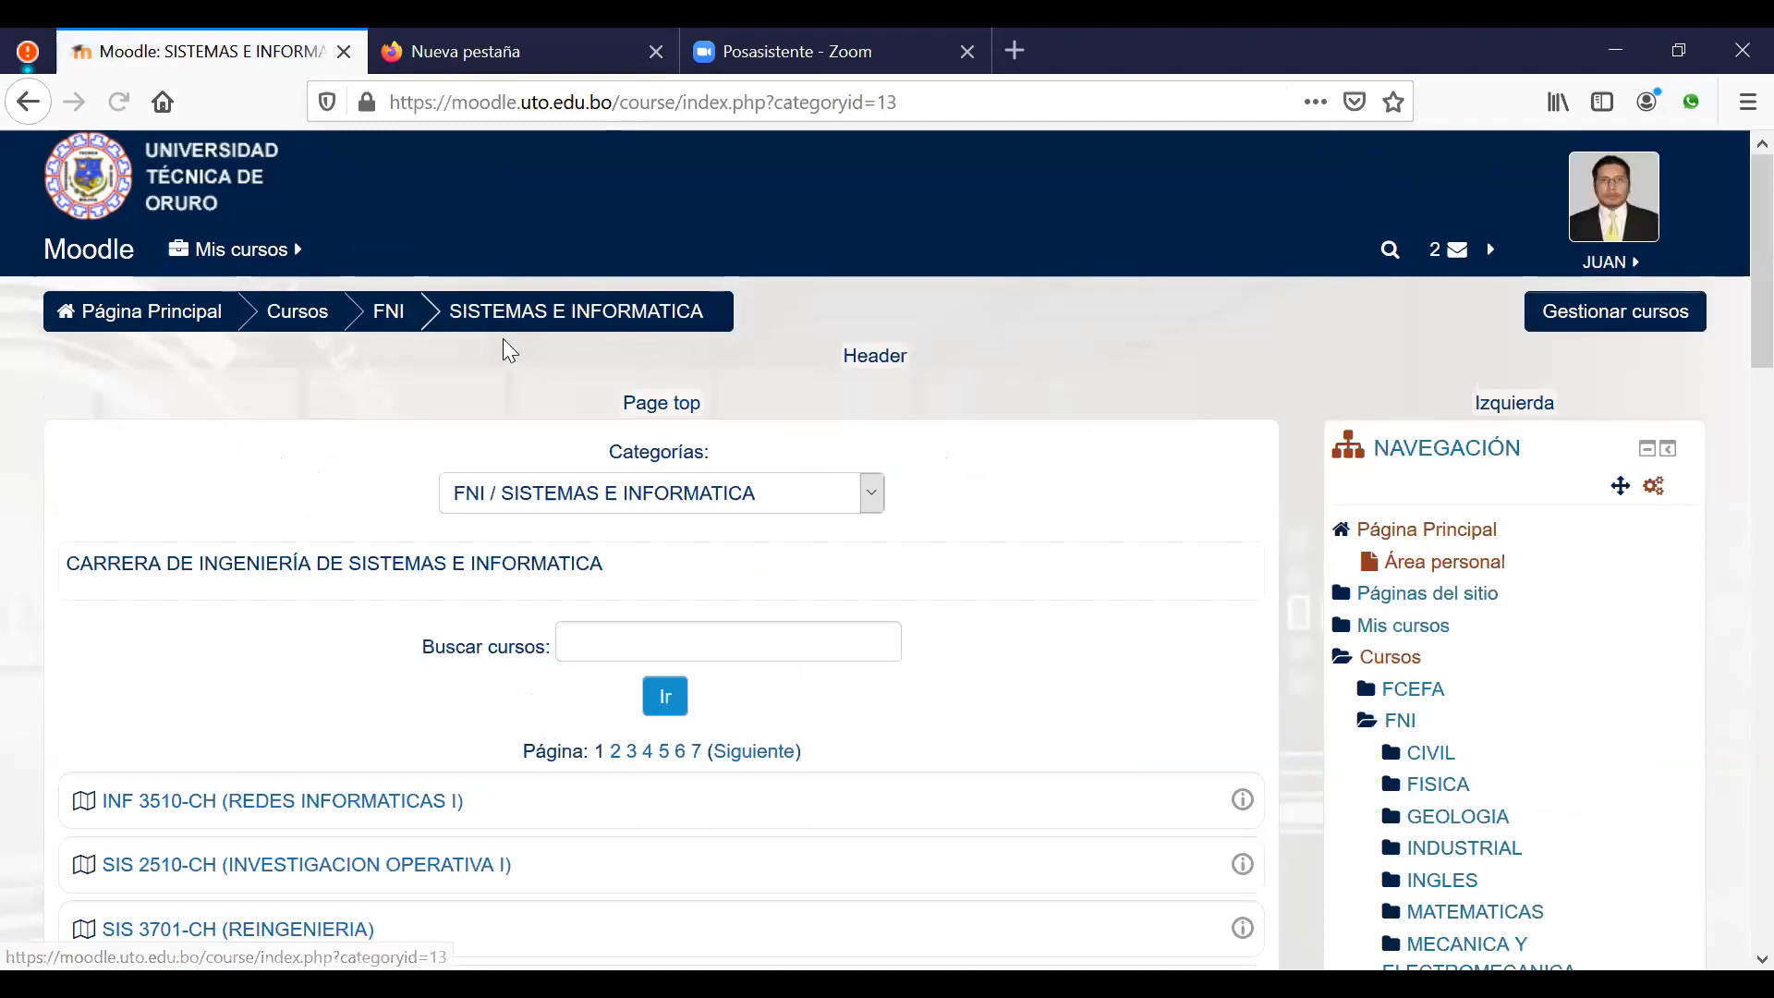
click(142, 317)
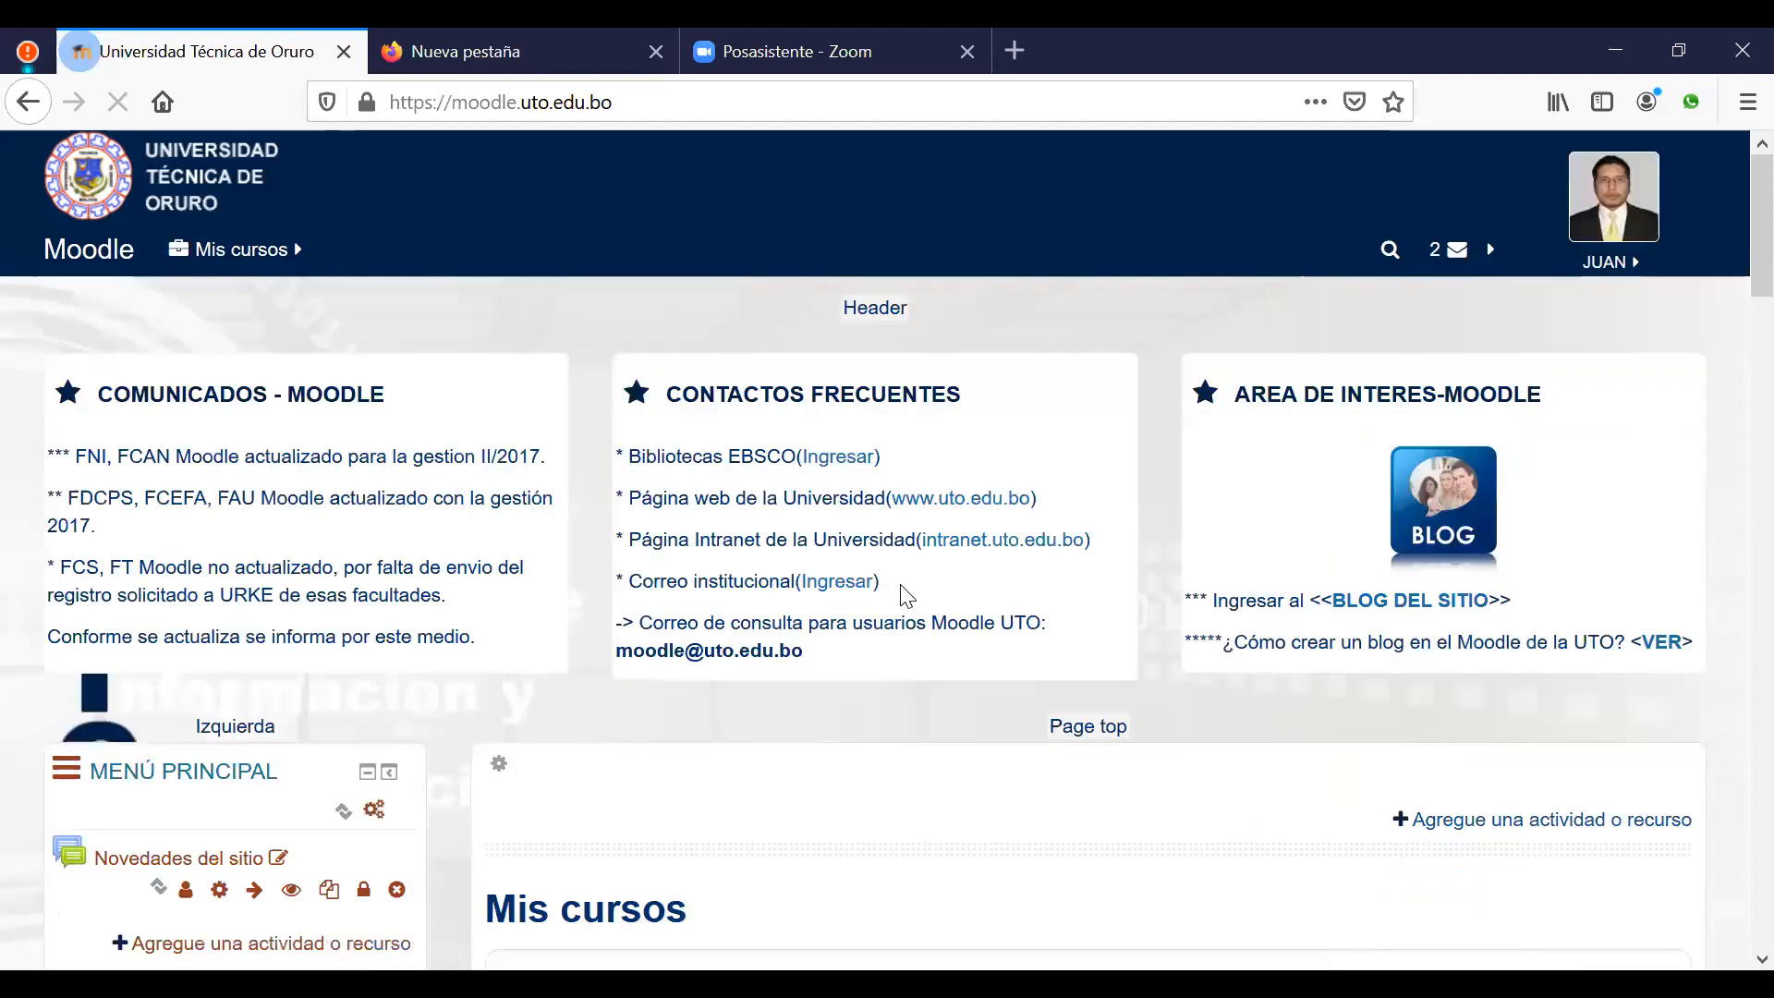
scroll(982, 582, down, 8)
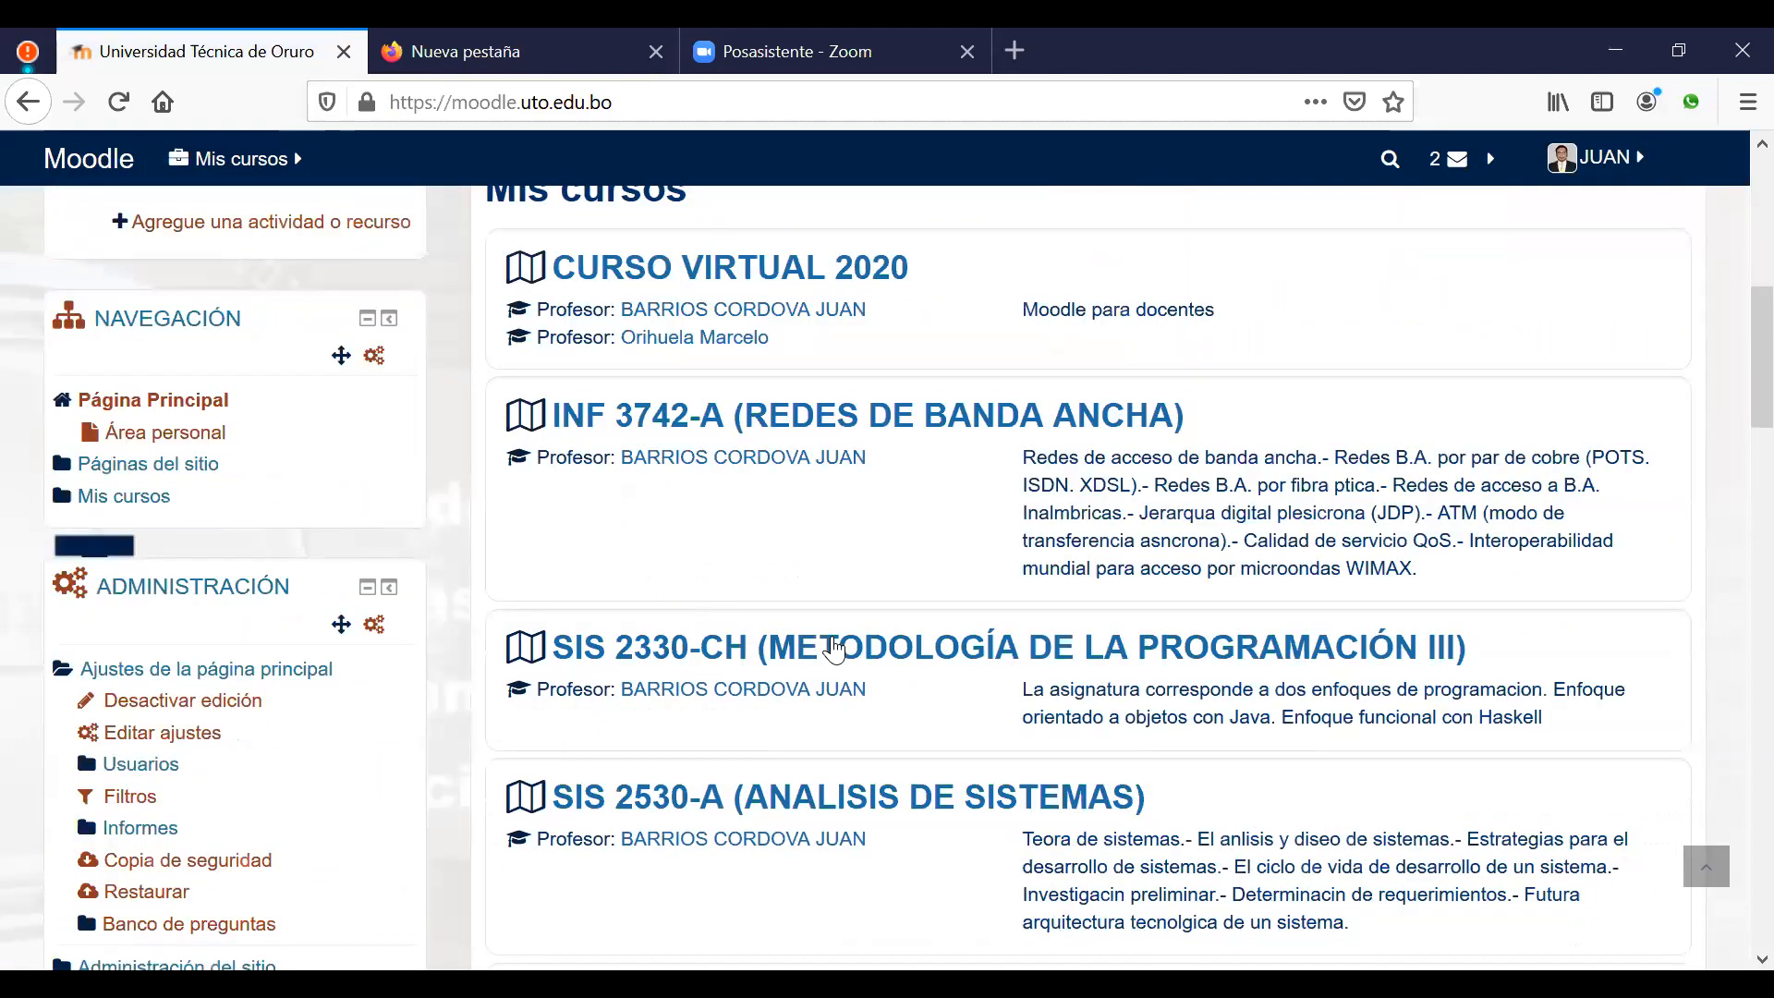
click(834, 649)
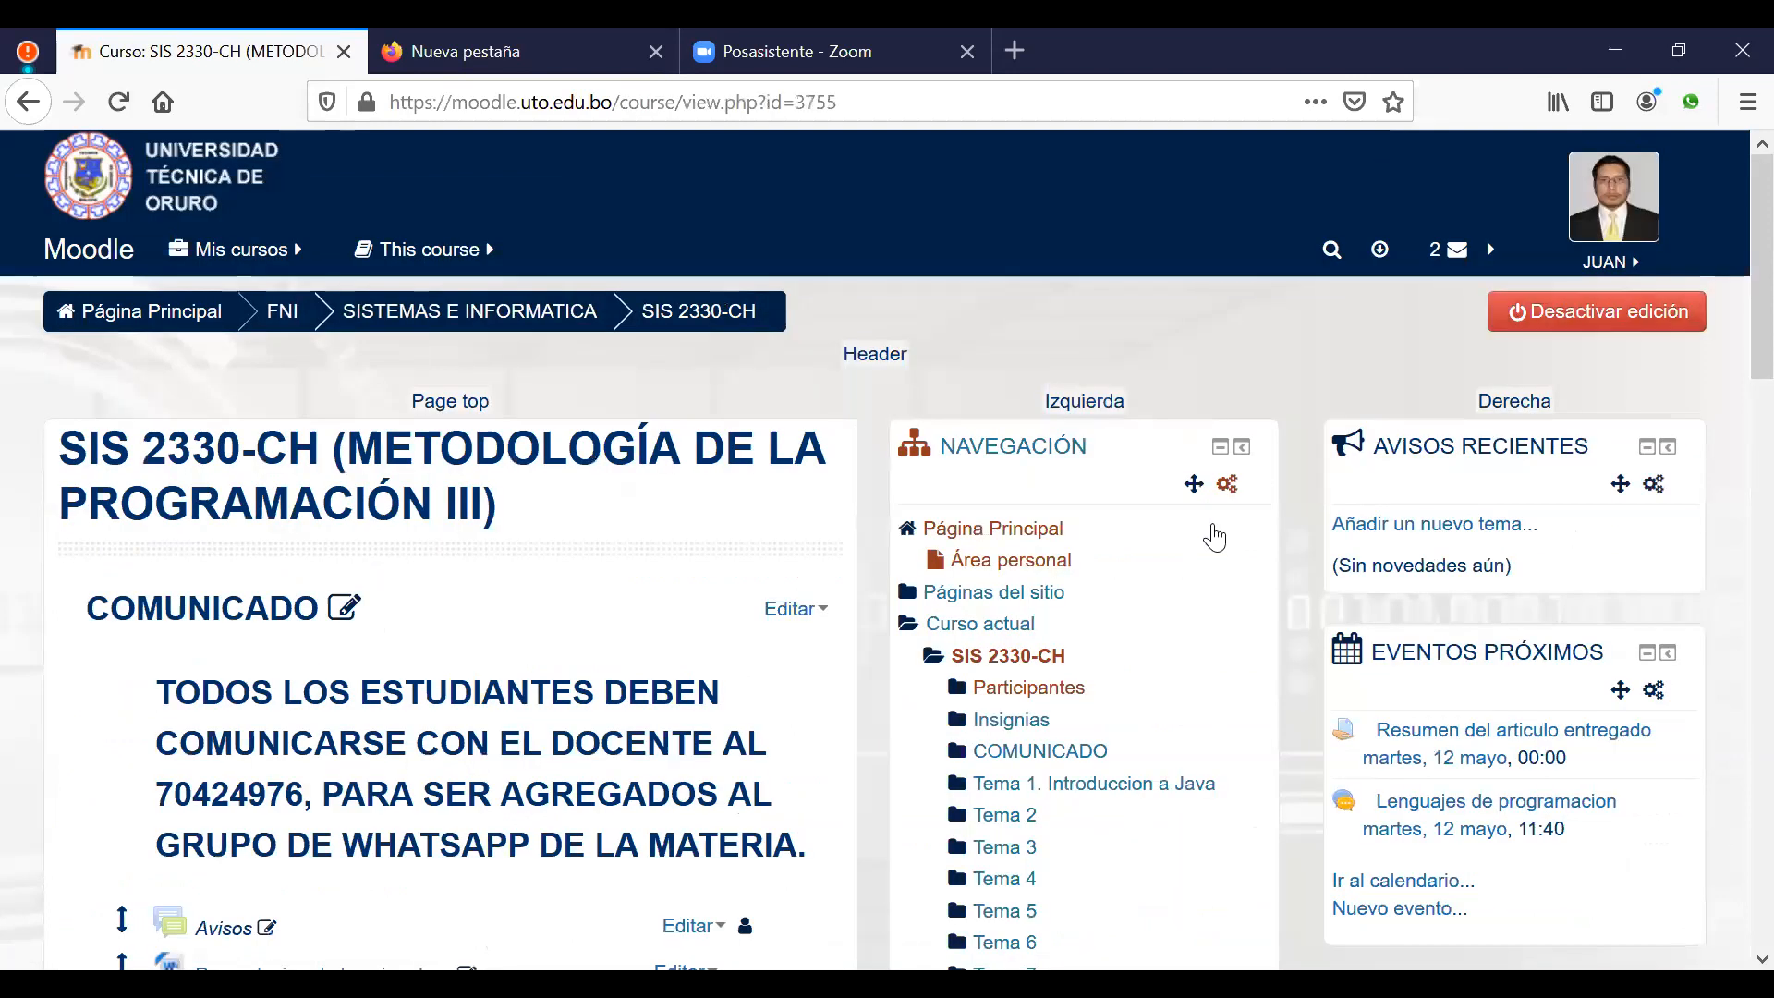
scroll(1214, 536, down, 10)
scroll(1219, 529, up, 6)
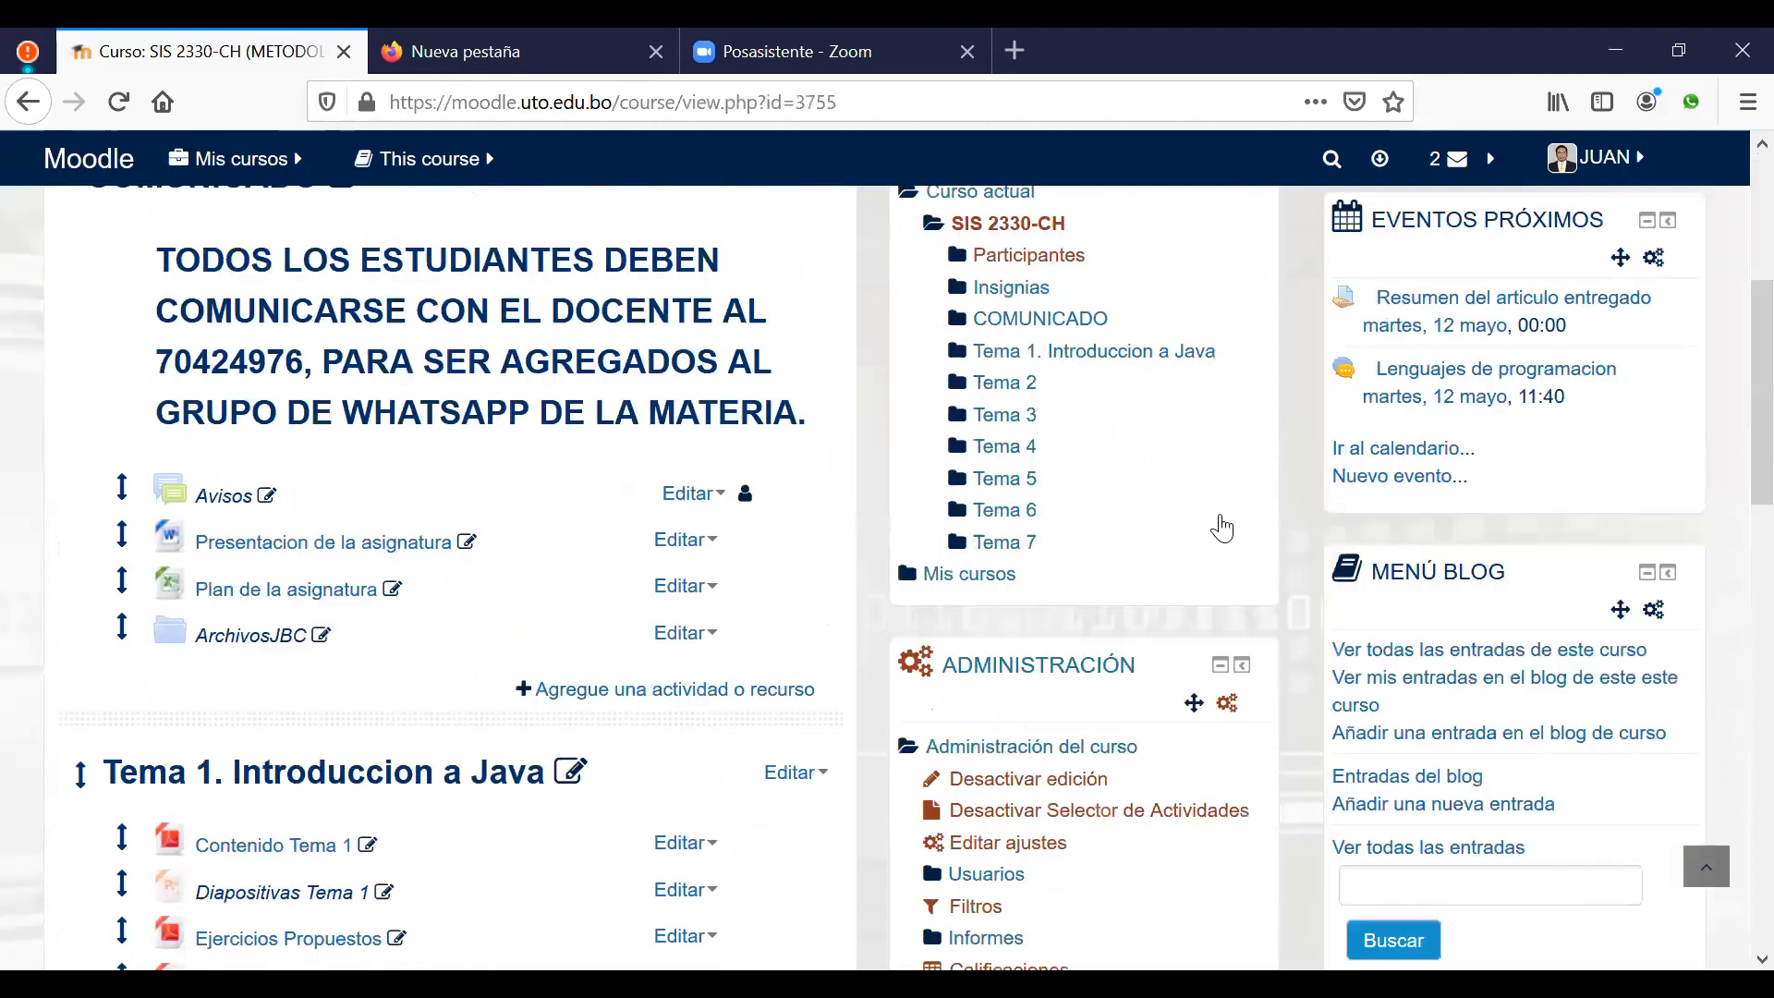
scroll(1221, 529, up, 4)
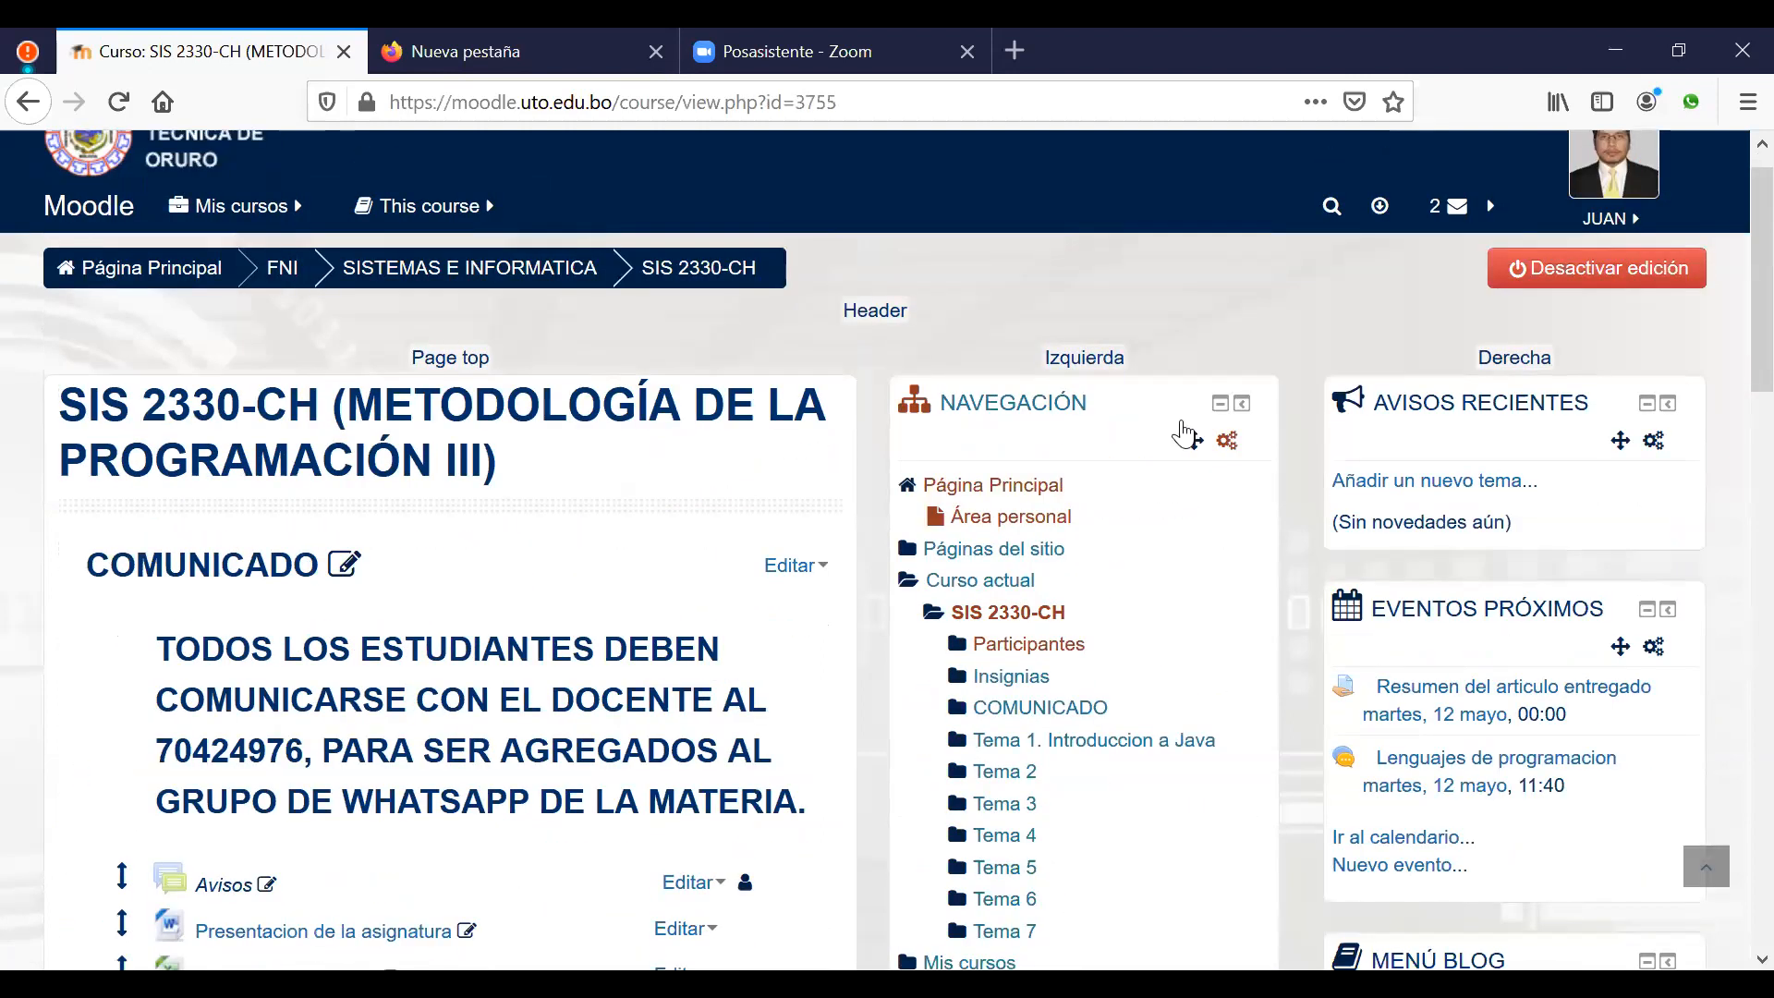
scroll(1053, 242, down, 10)
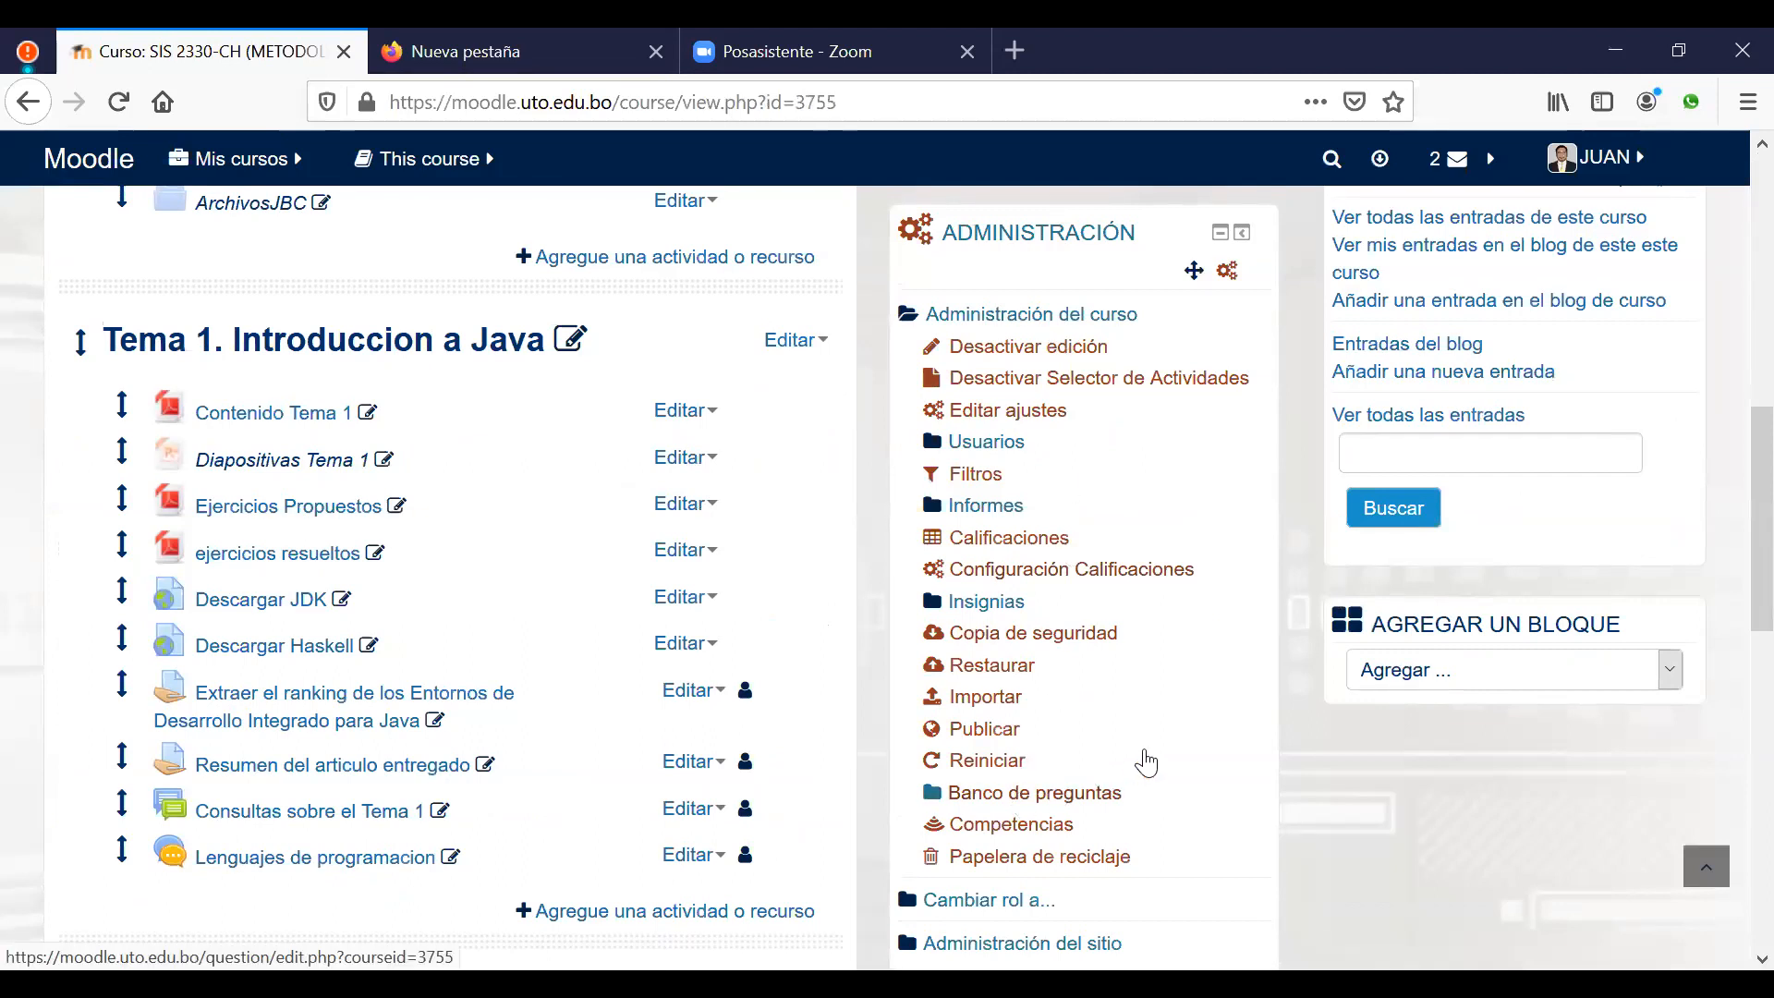
Step: Open Banco de preguntas and select the Tema 1 Introduccion a Java category
click(1118, 793)
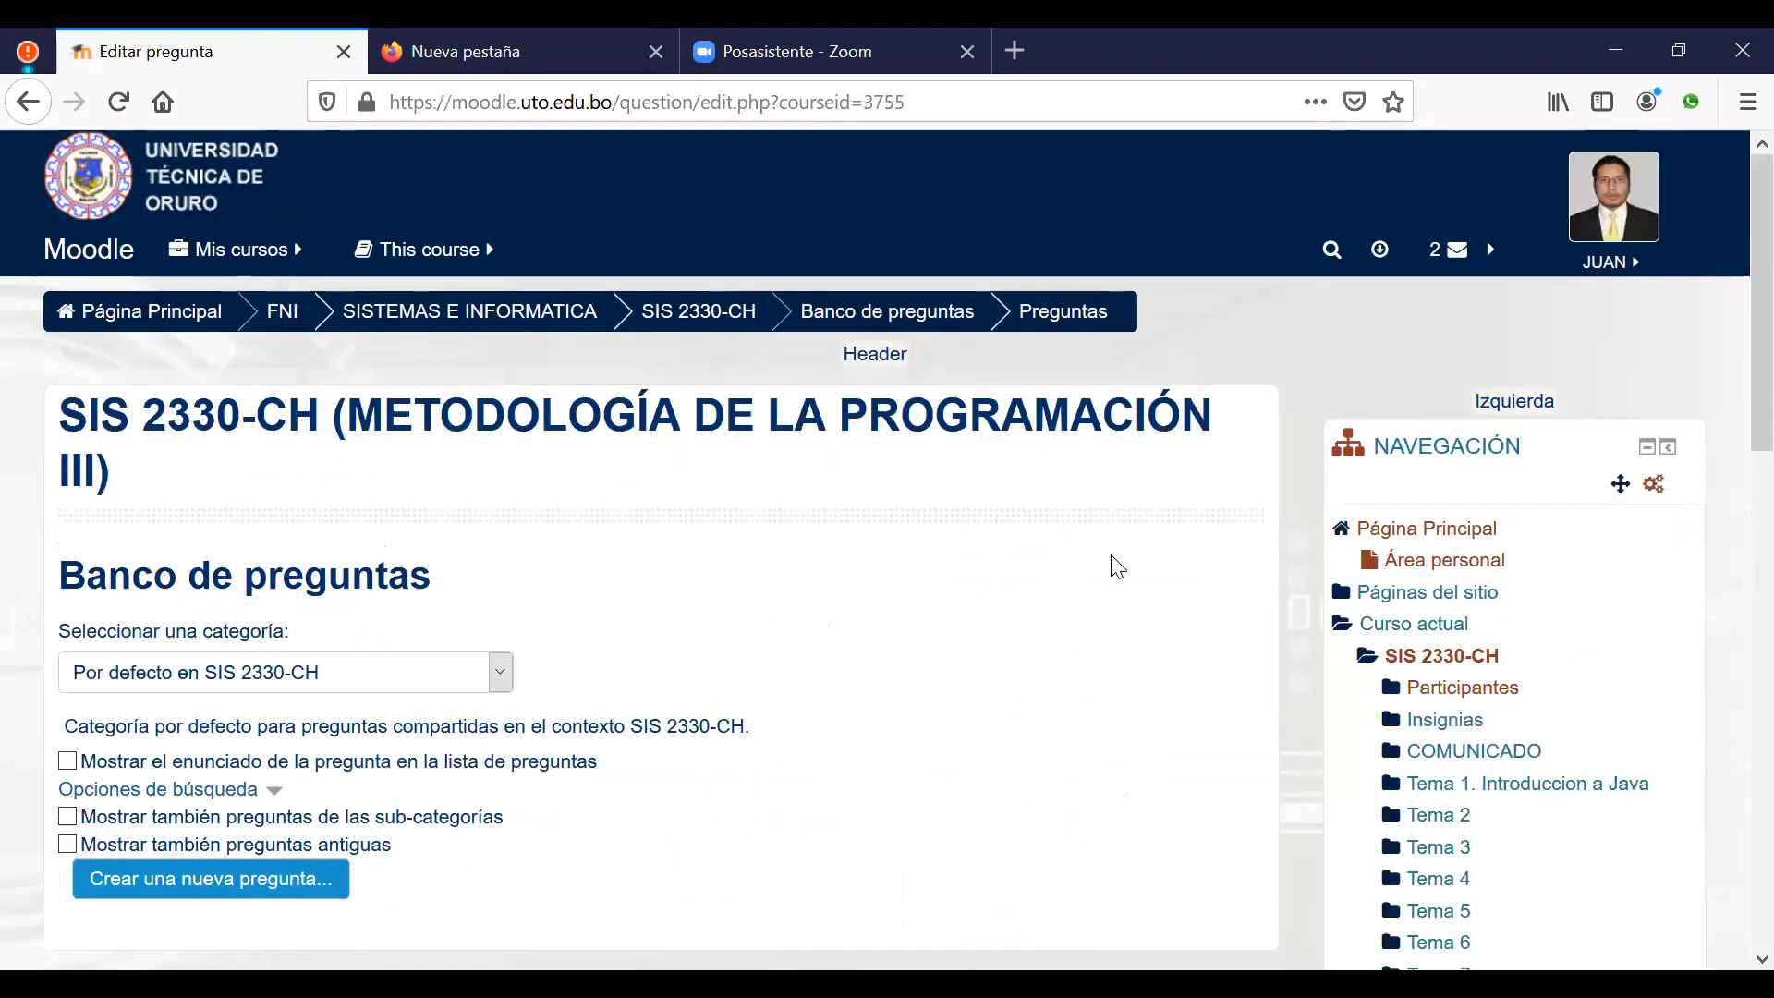
scroll(1061, 518, down, 2)
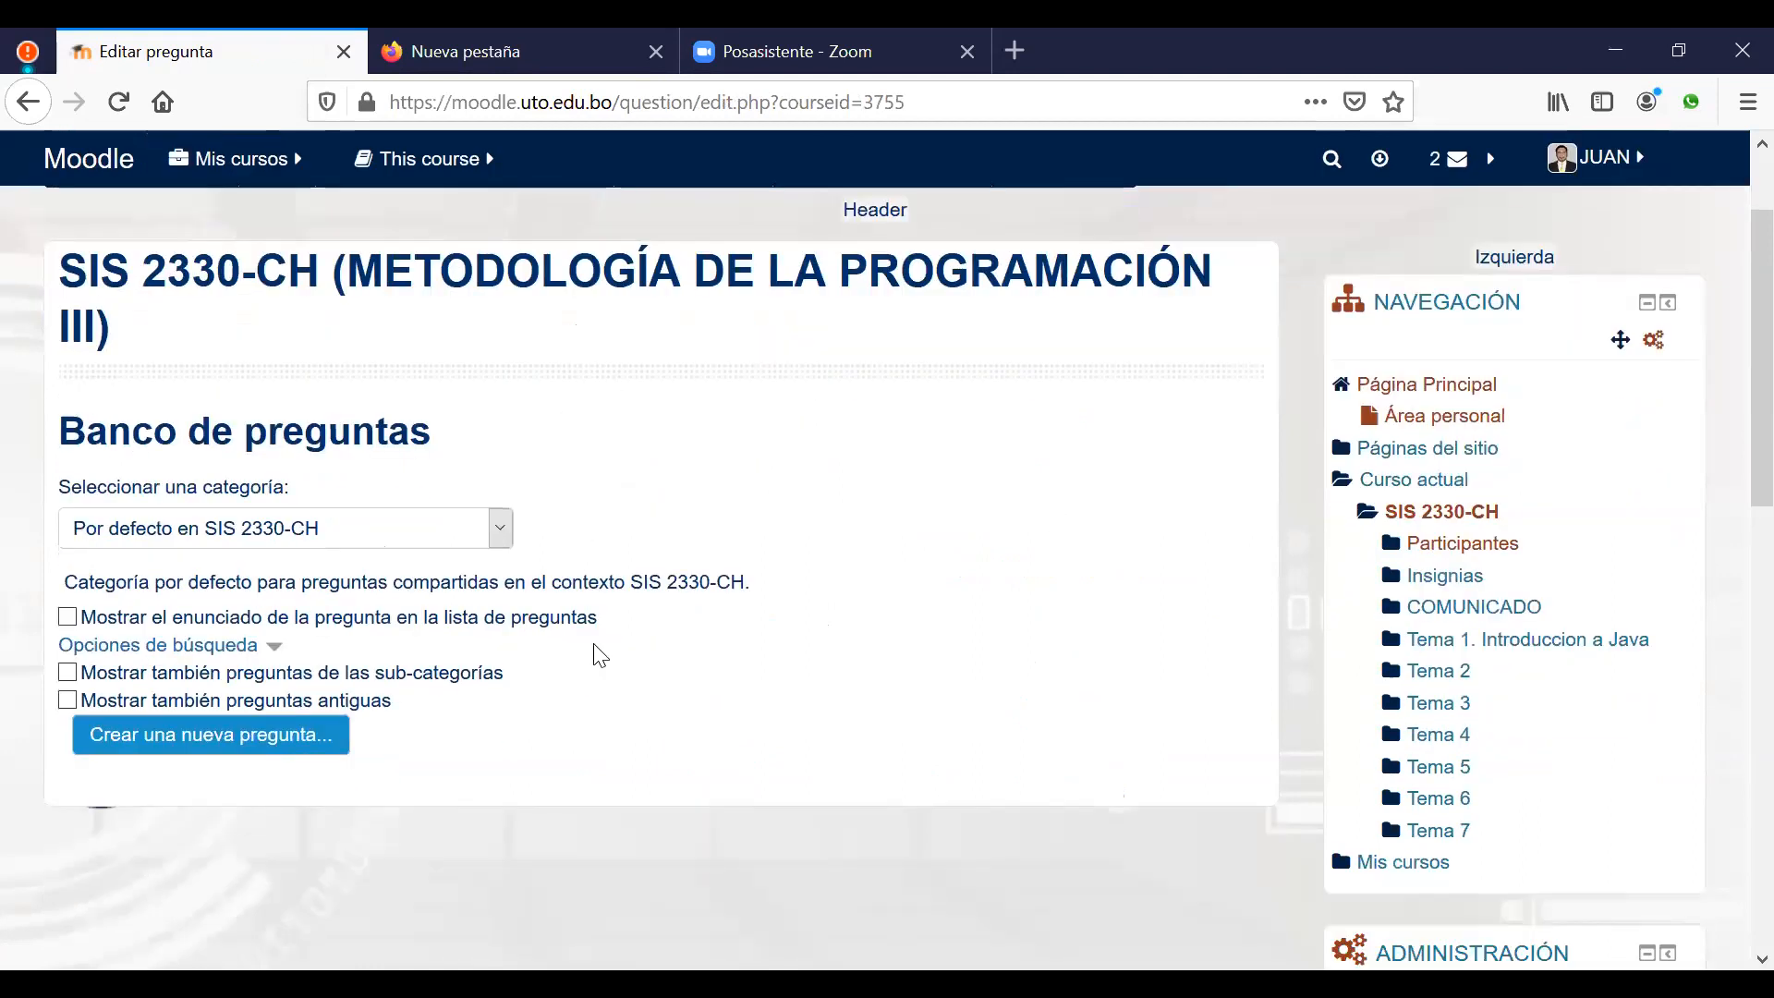
scroll(653, 522, down, 1)
scroll(424, 378, down, 2)
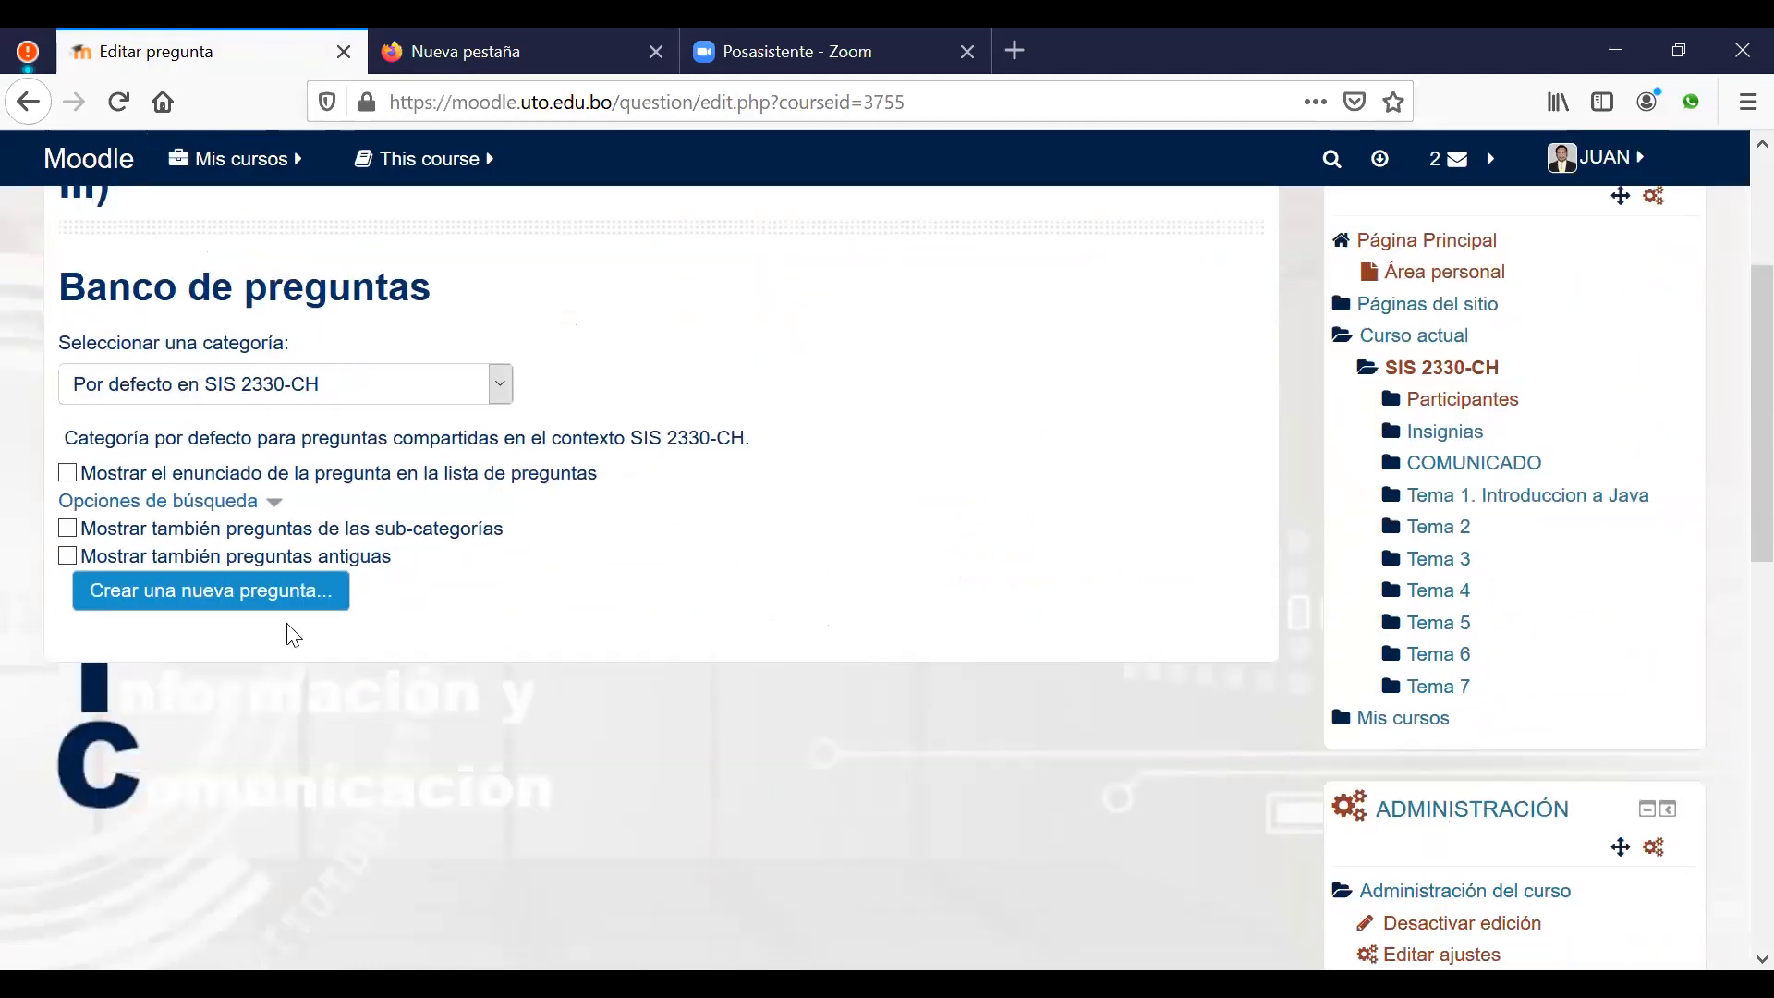
scroll(686, 523, up, 2)
scroll(653, 396, down, 2)
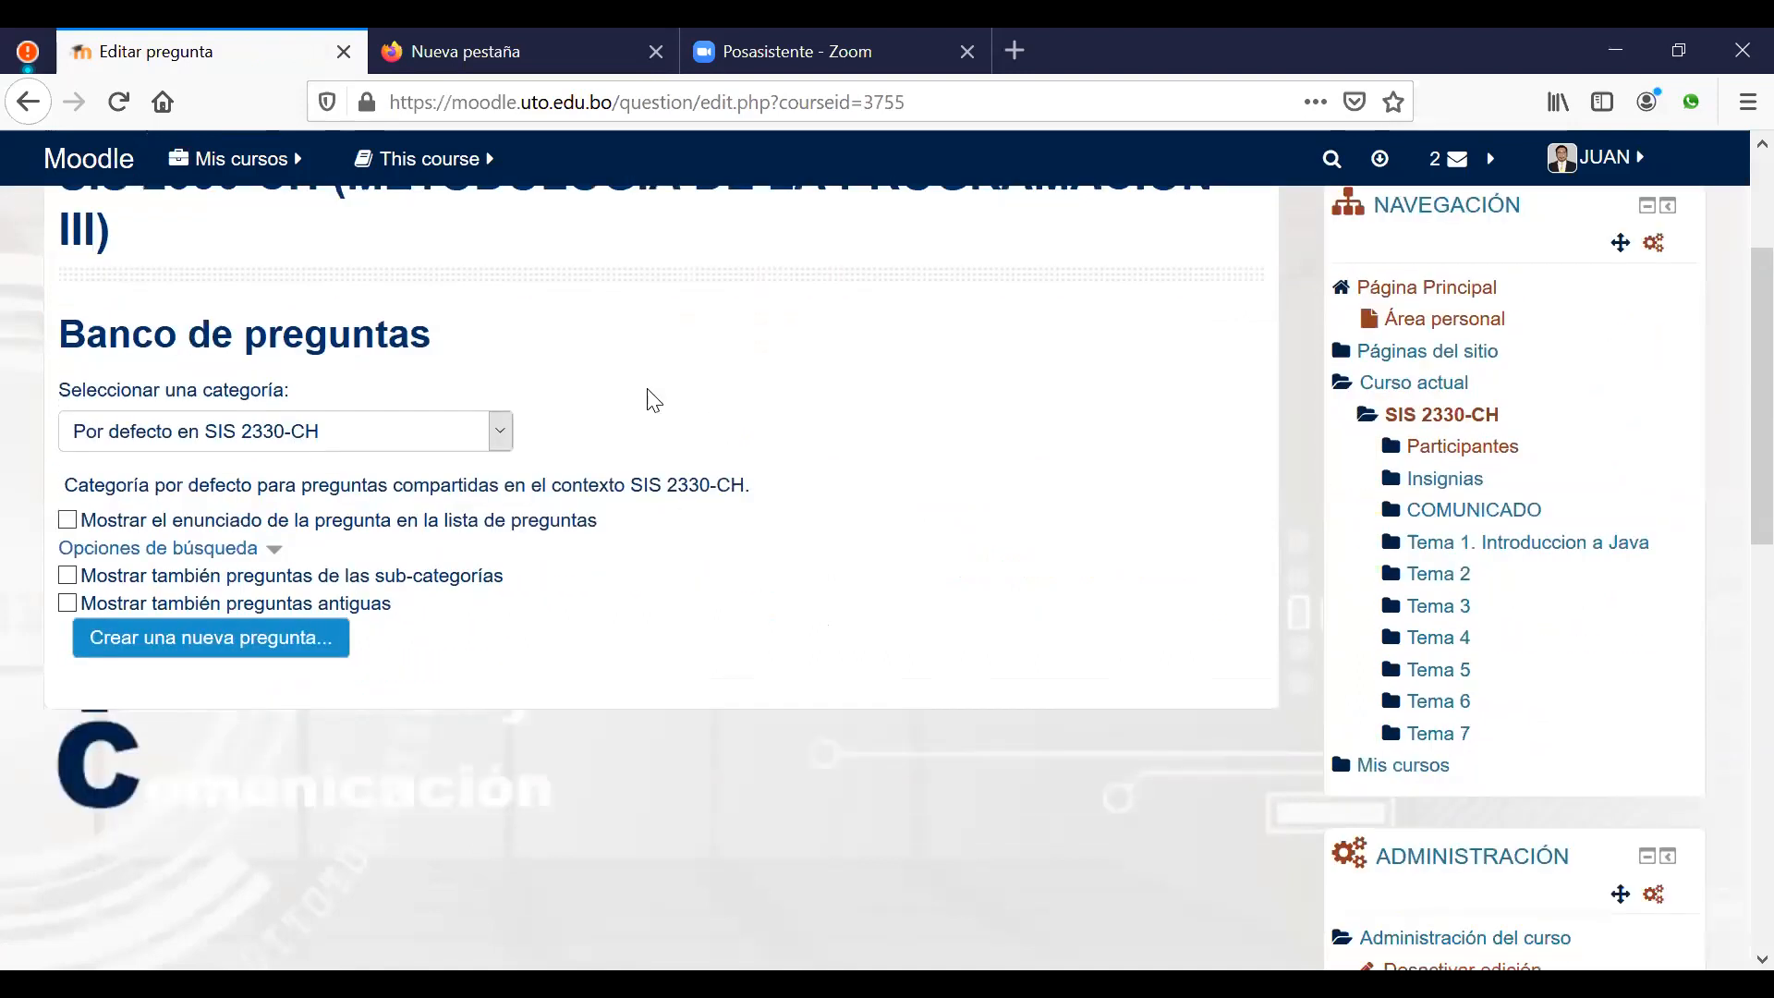
click(504, 386)
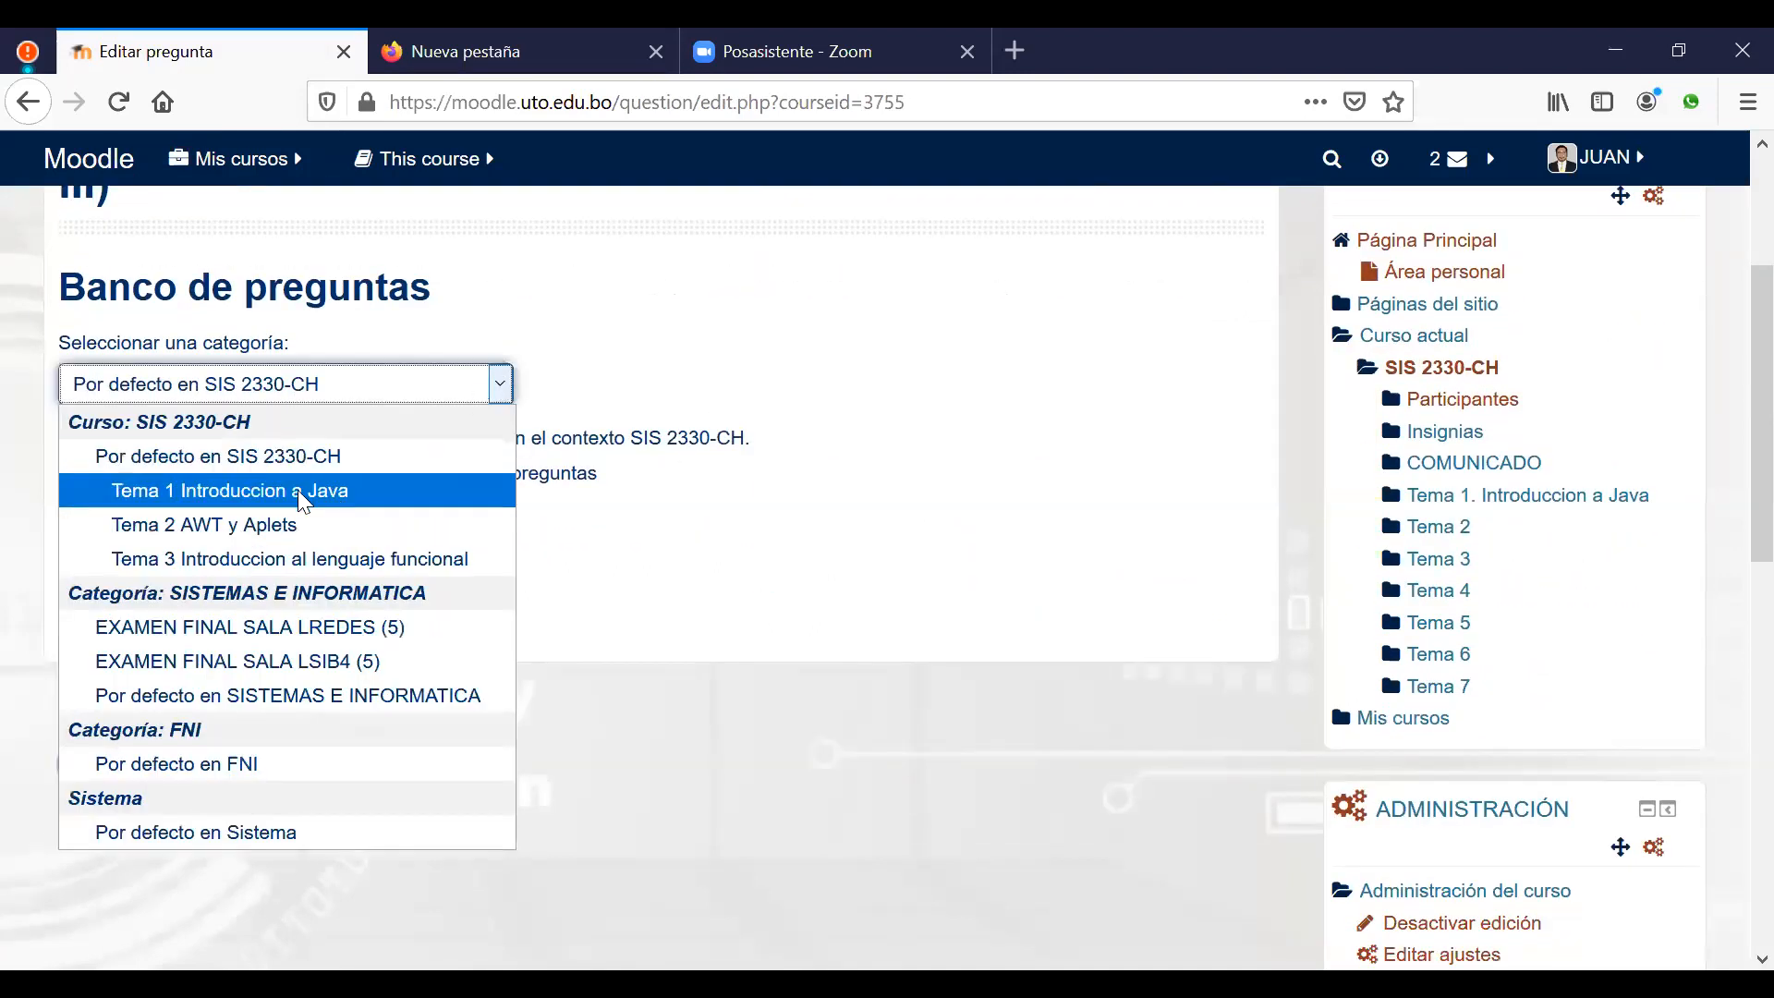
click(277, 499)
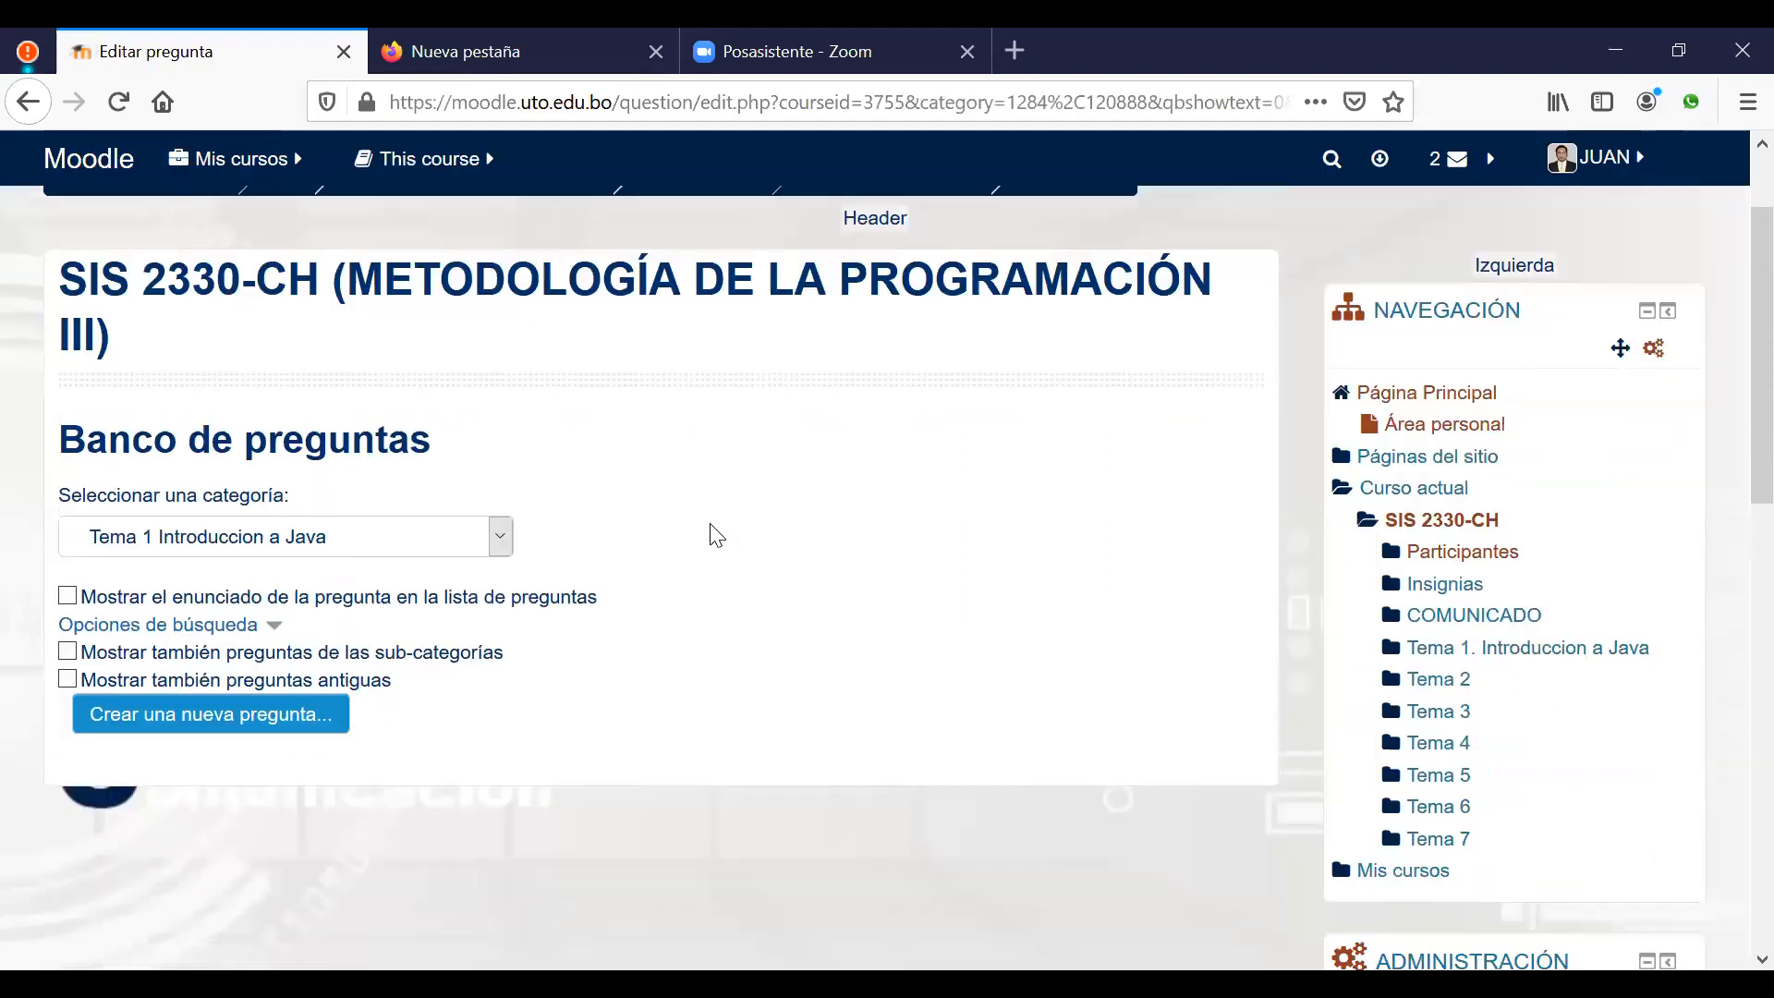
scroll(725, 570, down, 3)
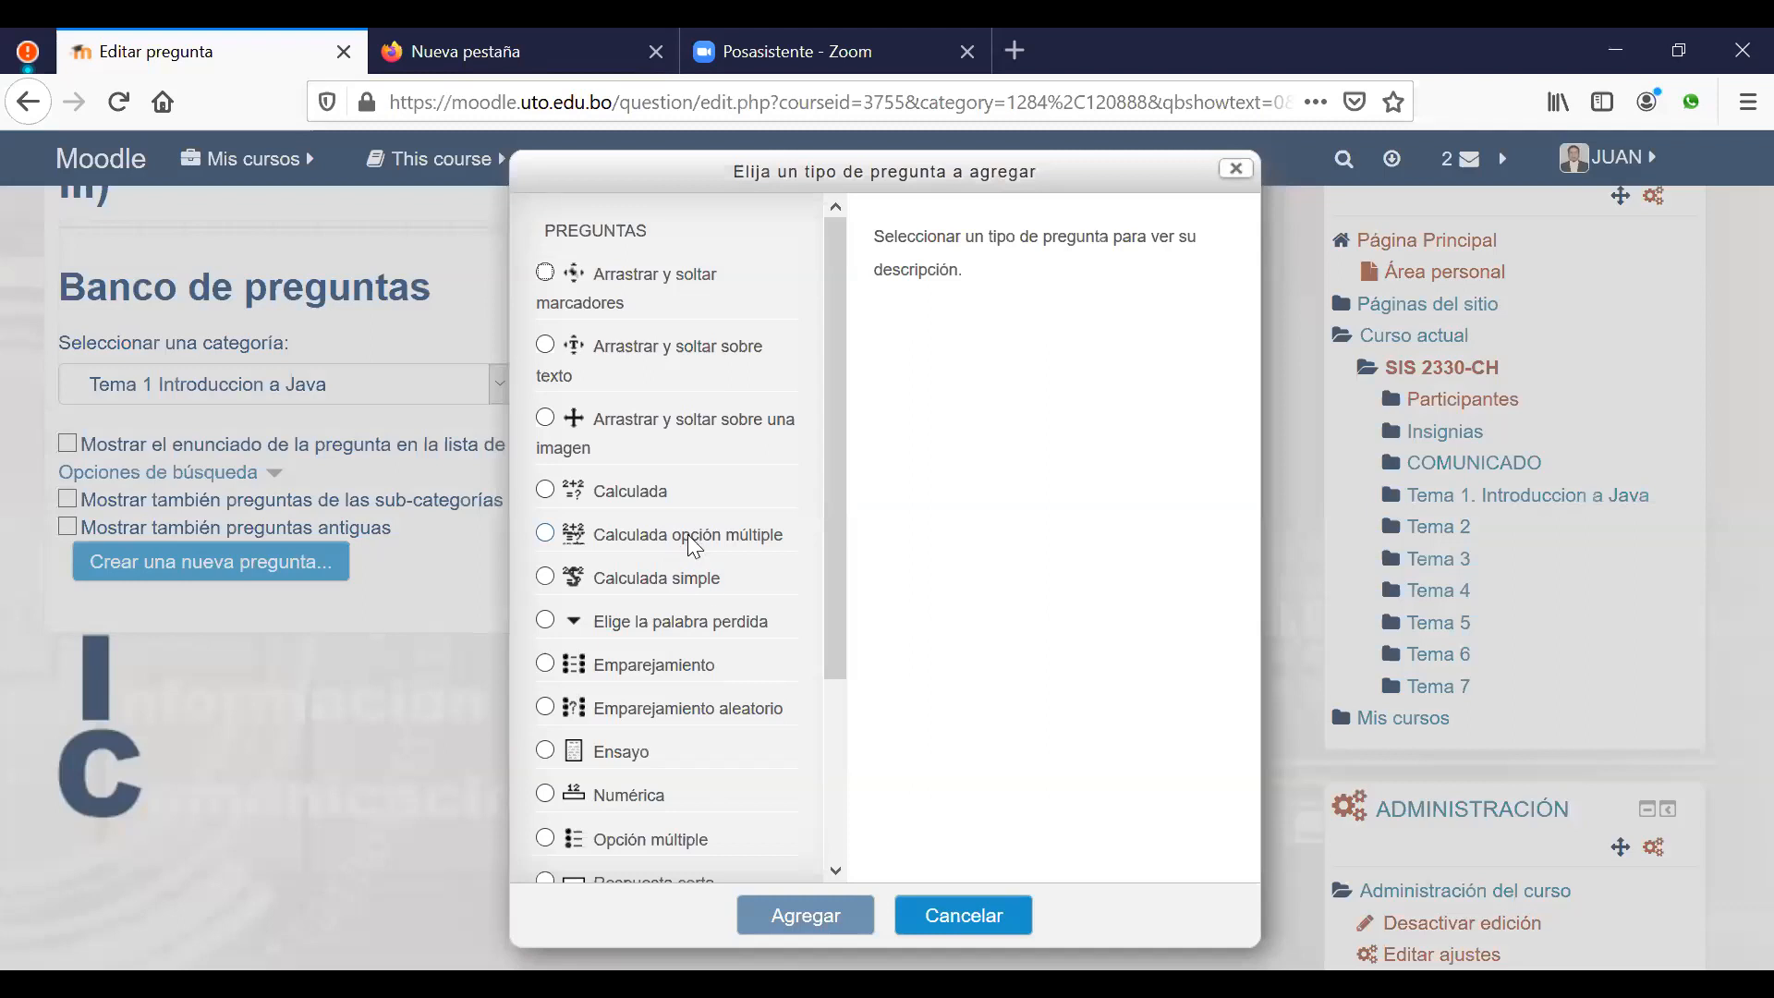
Step: Choose the Ensayo question type and add it to Tema 1 Introduccion a Java
click(567, 763)
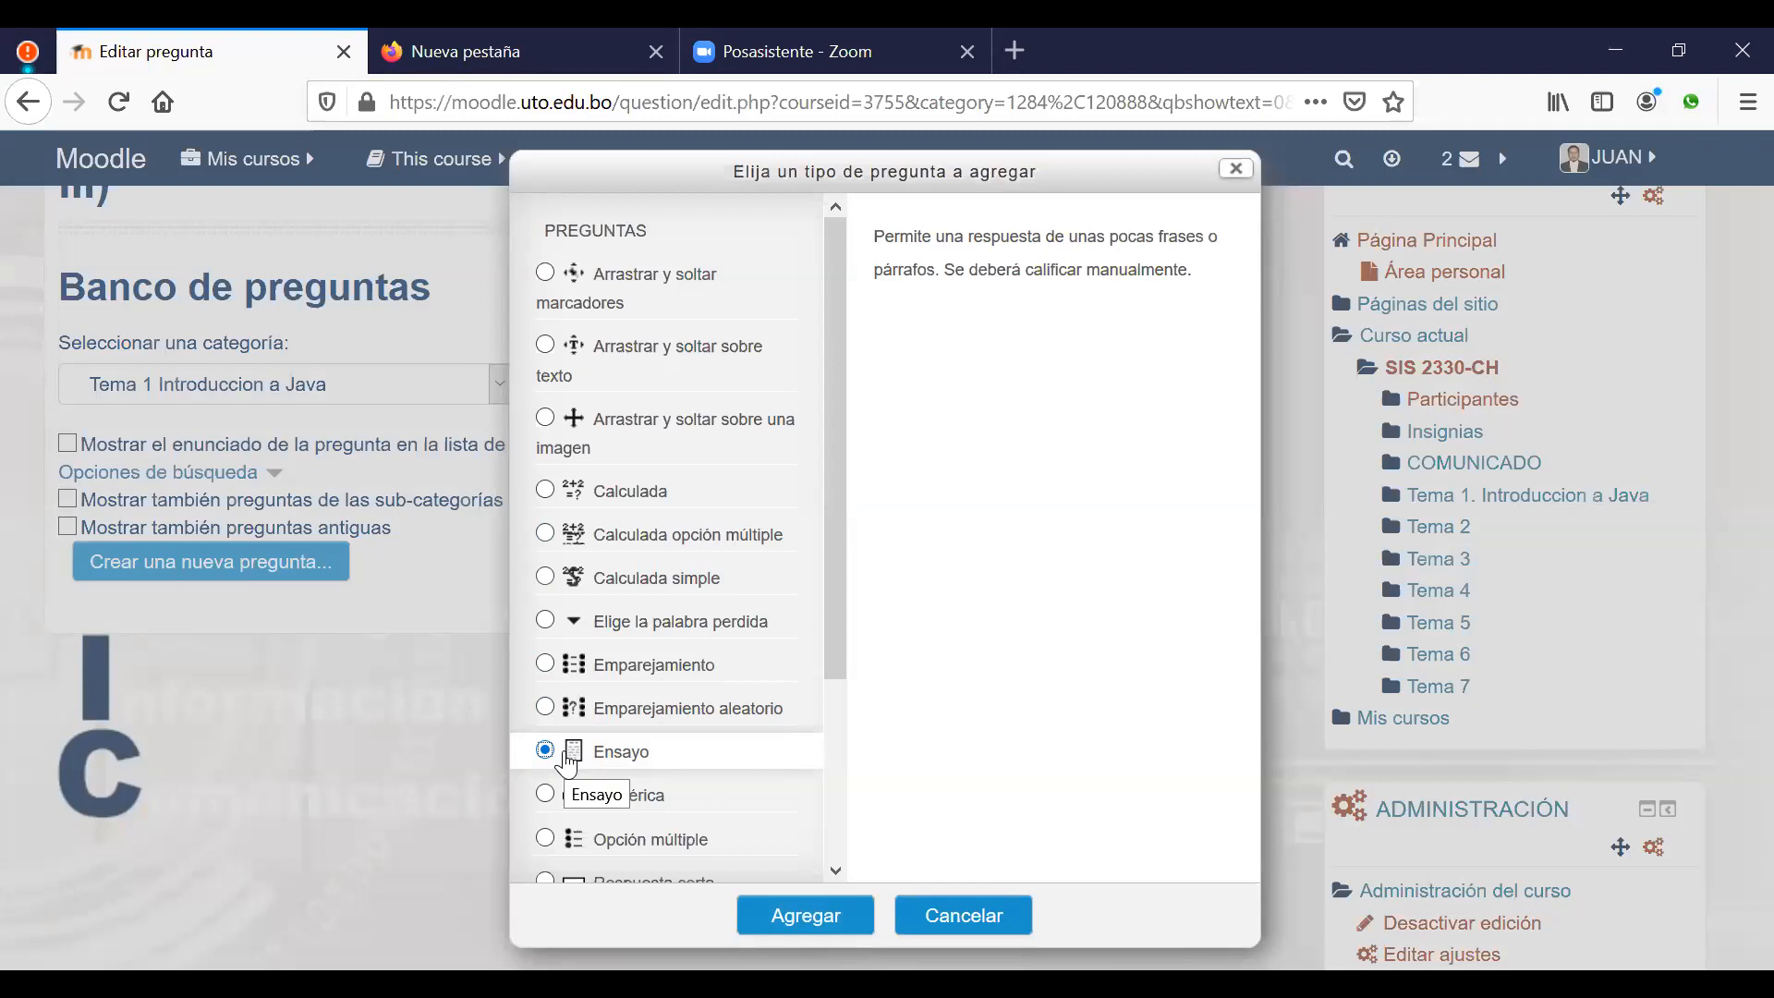
click(796, 916)
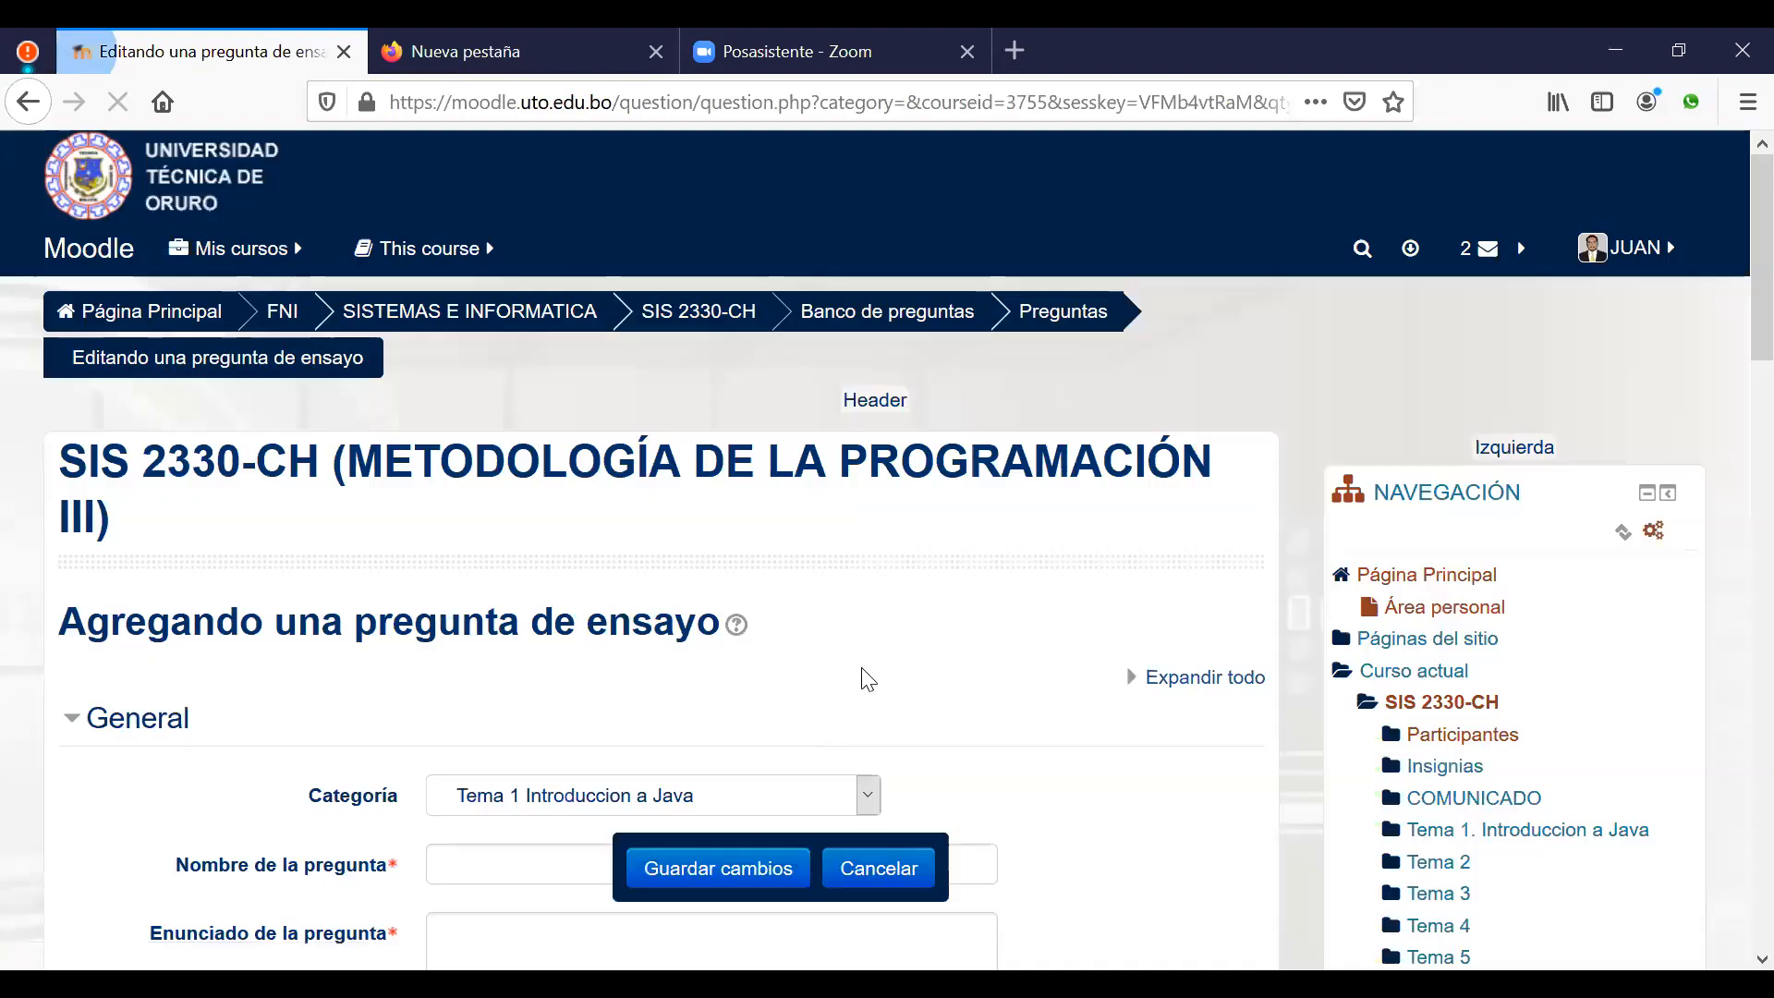
scroll(910, 615, down, 2)
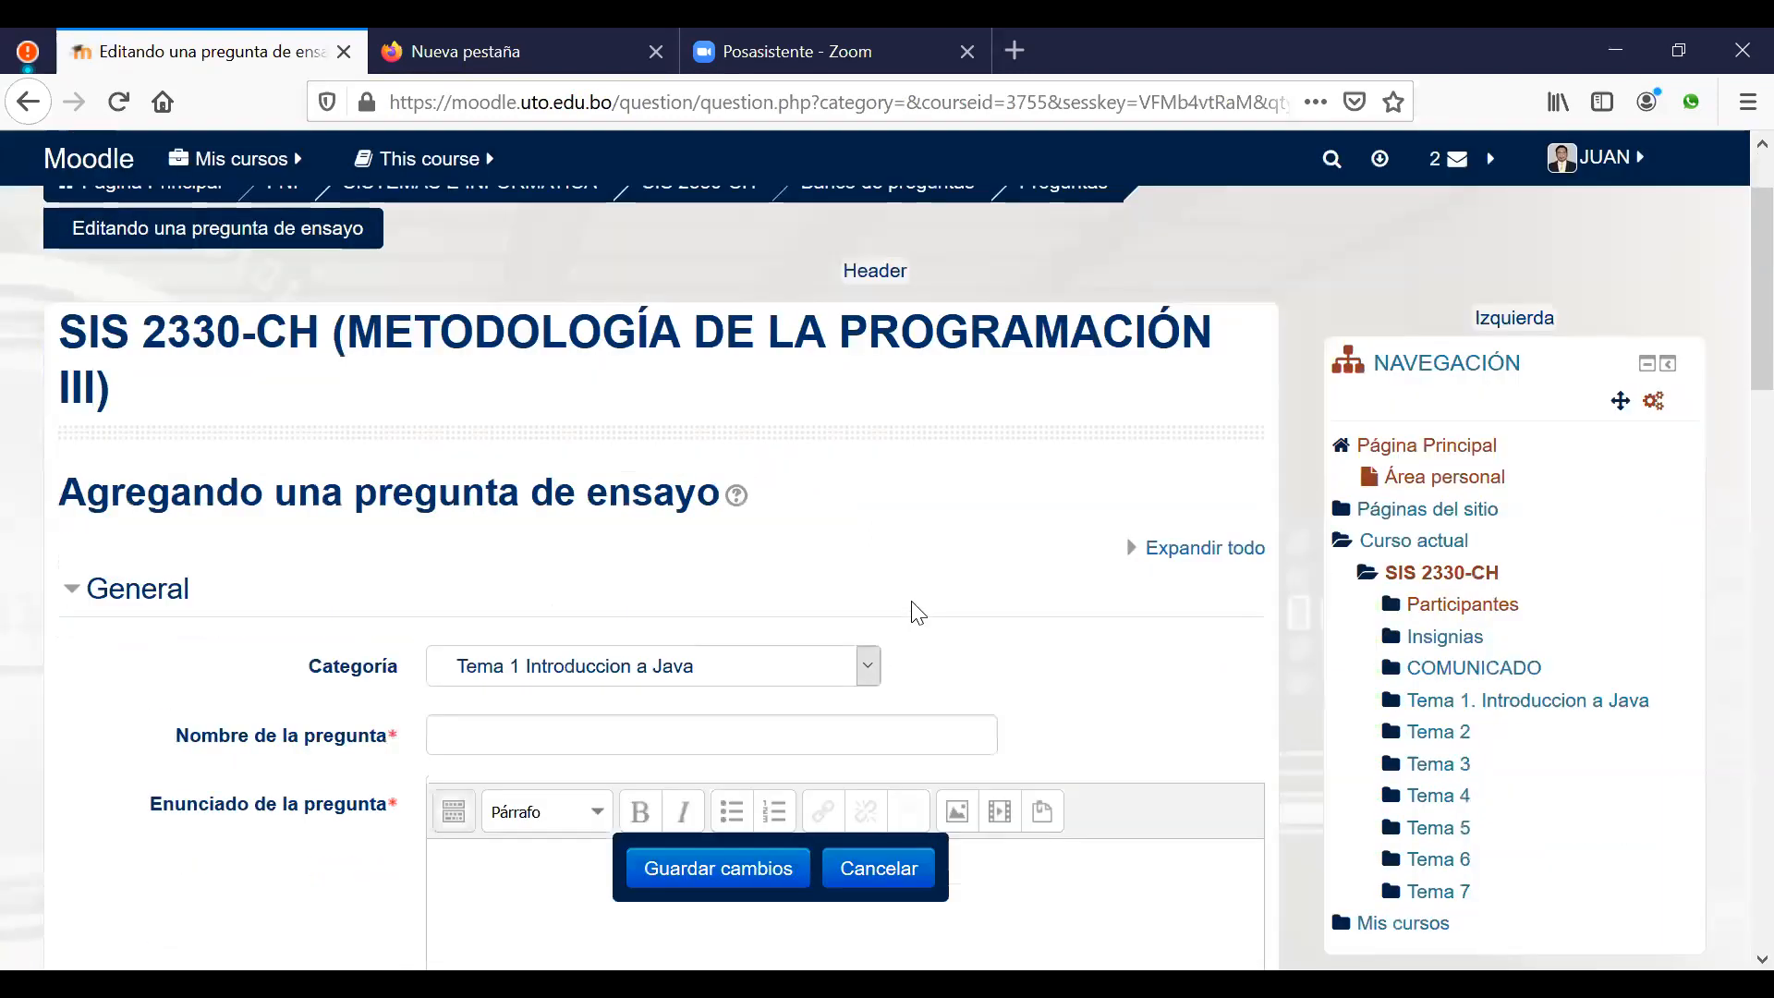
scroll(917, 612, down, 2)
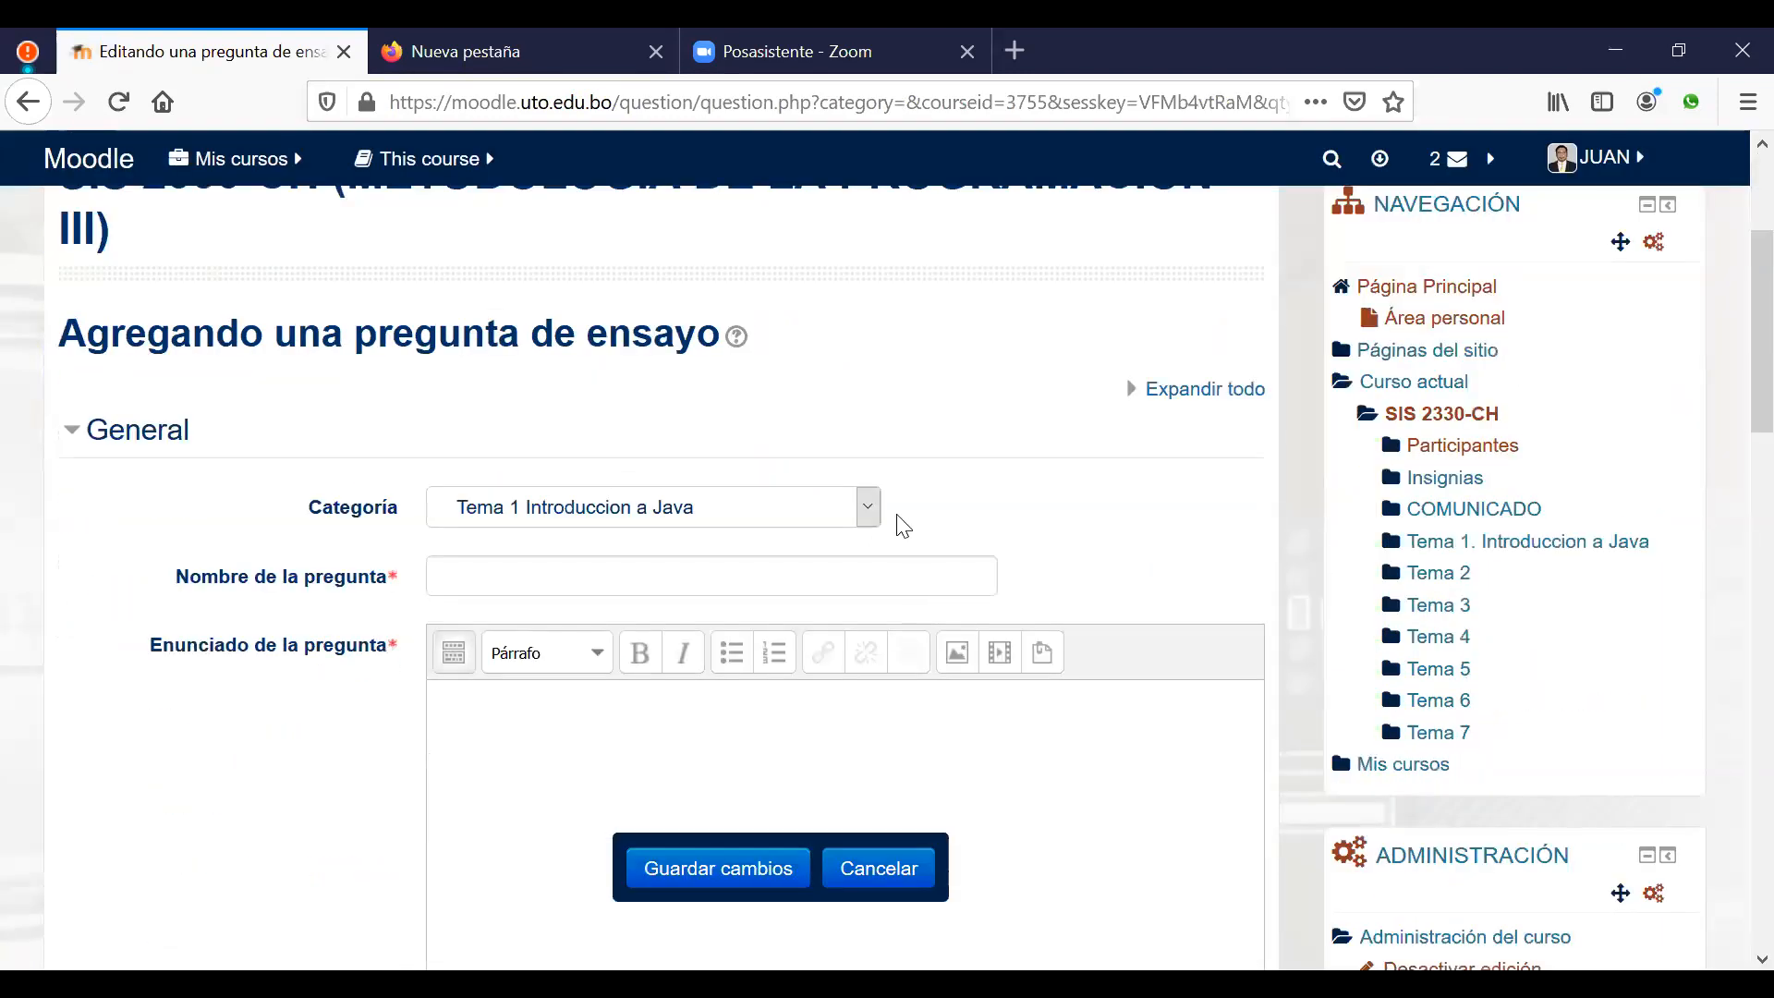
click(868, 511)
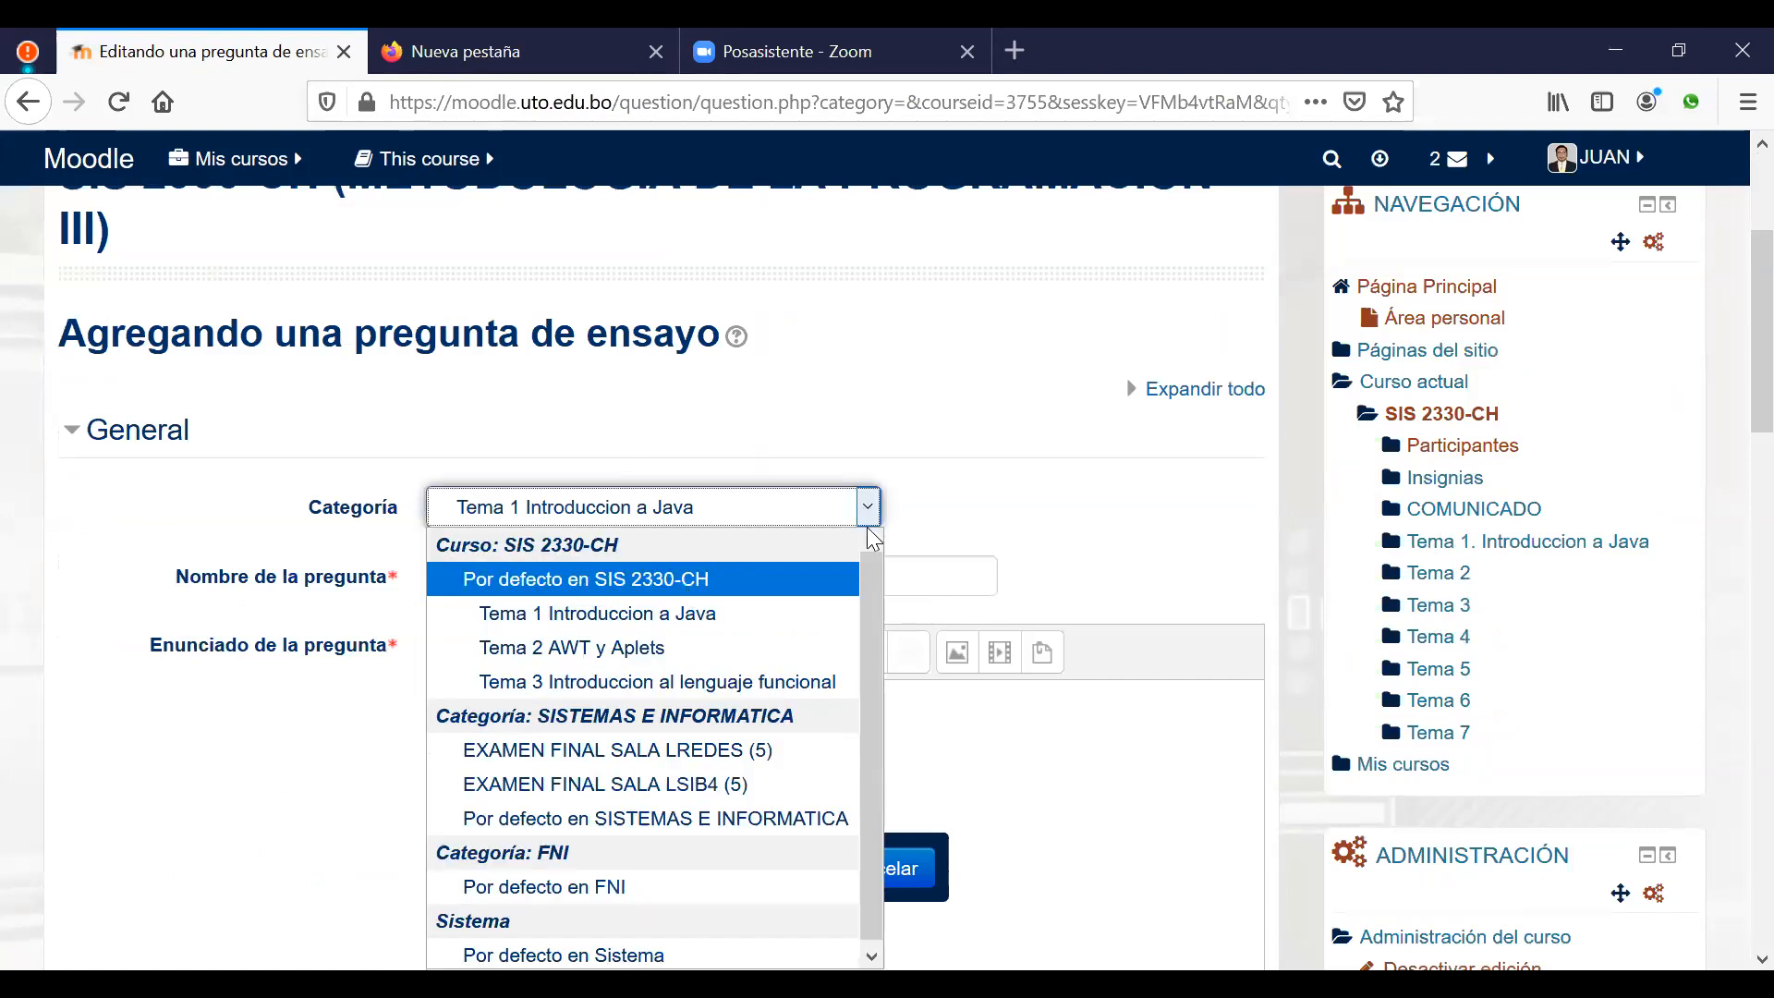
click(968, 487)
click(867, 513)
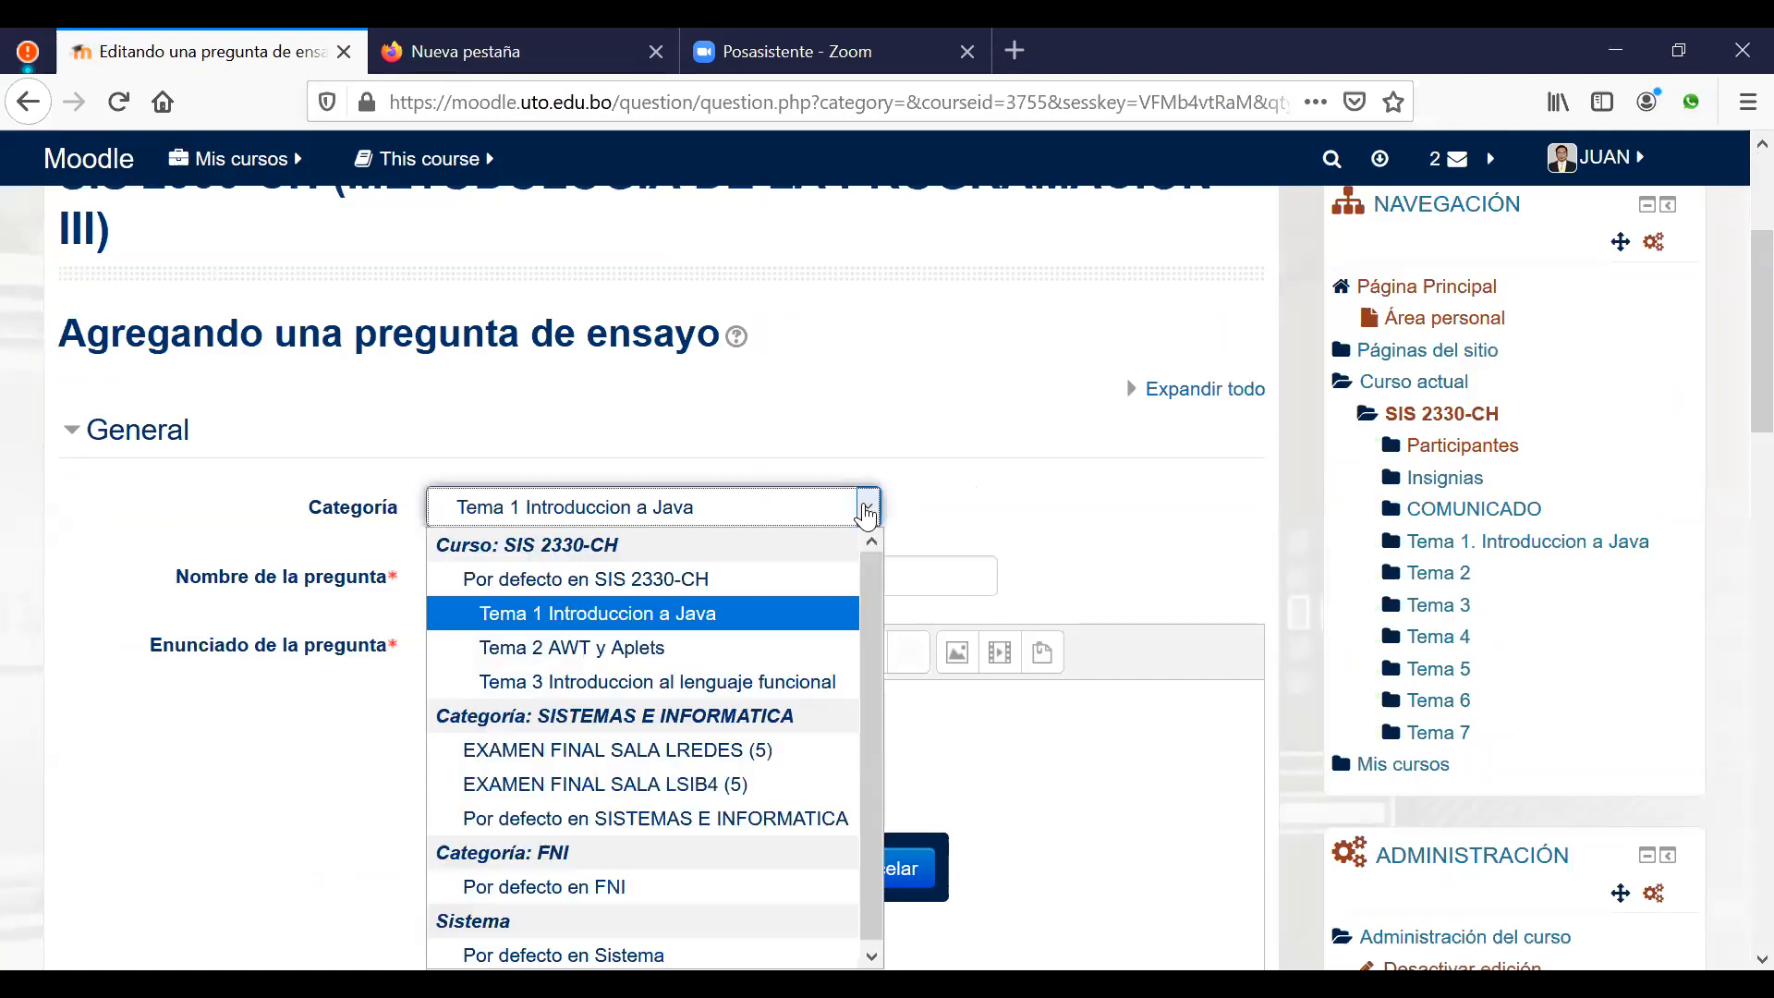
click(635, 624)
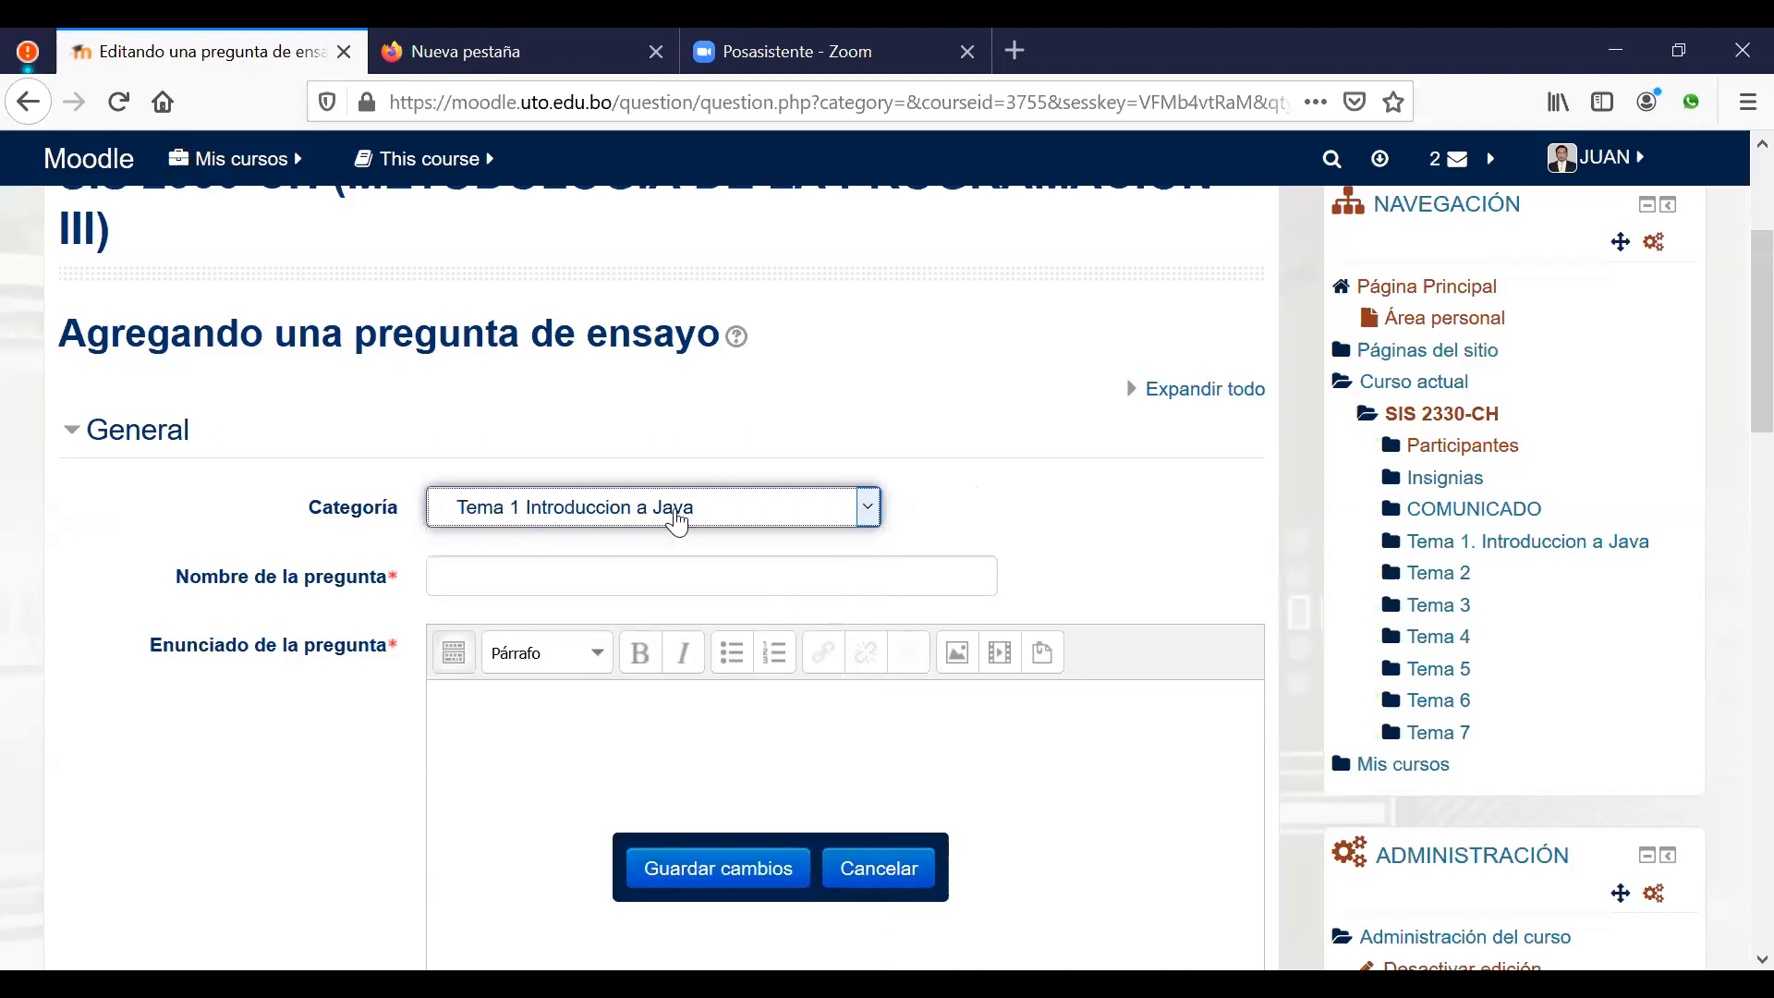
scroll(1007, 499, down, 2)
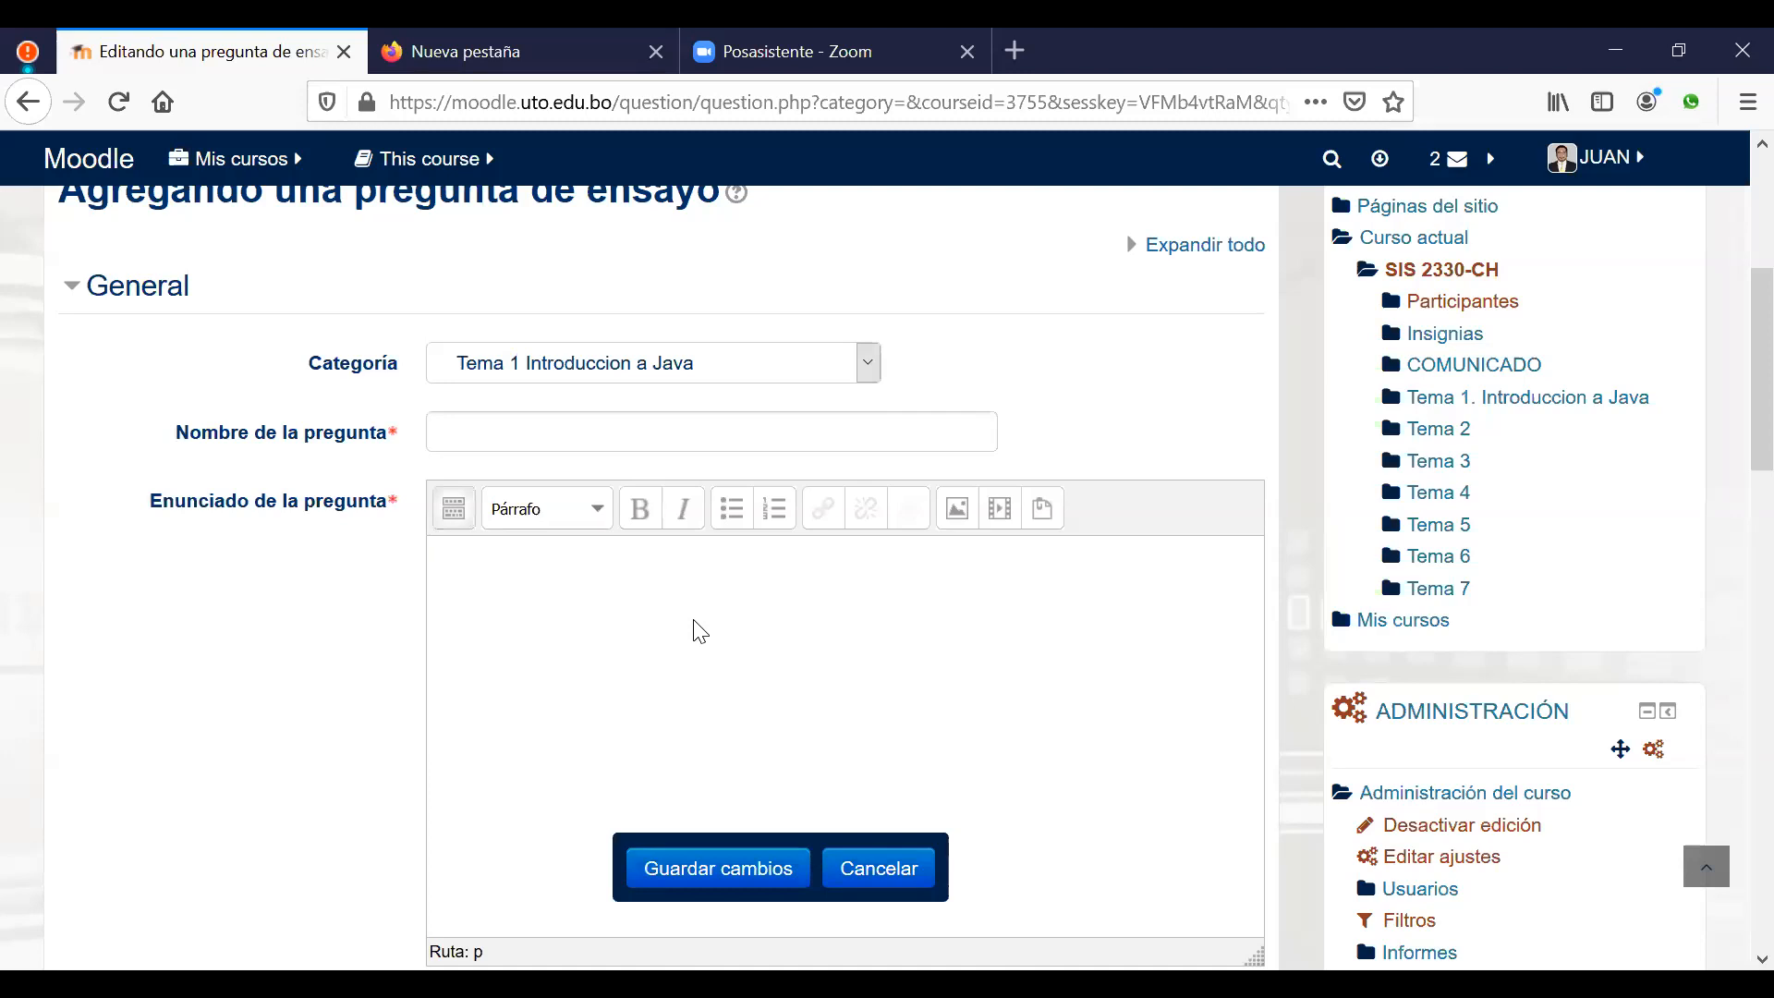
Step: Write 'Que es el internet' as the essay question's statement in Enunciado
text(Que es el)
key(BackSpace)
key(BackSpace)
key(BackSpace)
key(BackSpace)
key(BackSpace)
key(BackSpace)
key(BackSpace)
key(BackSpace)
key(BackSpace)
key(BackSpace)
text(DEfin)
key(BackSpace)
key(BackSpace)
key(BackSpace)
key(BackSpace)
text(efina el termino de internet)
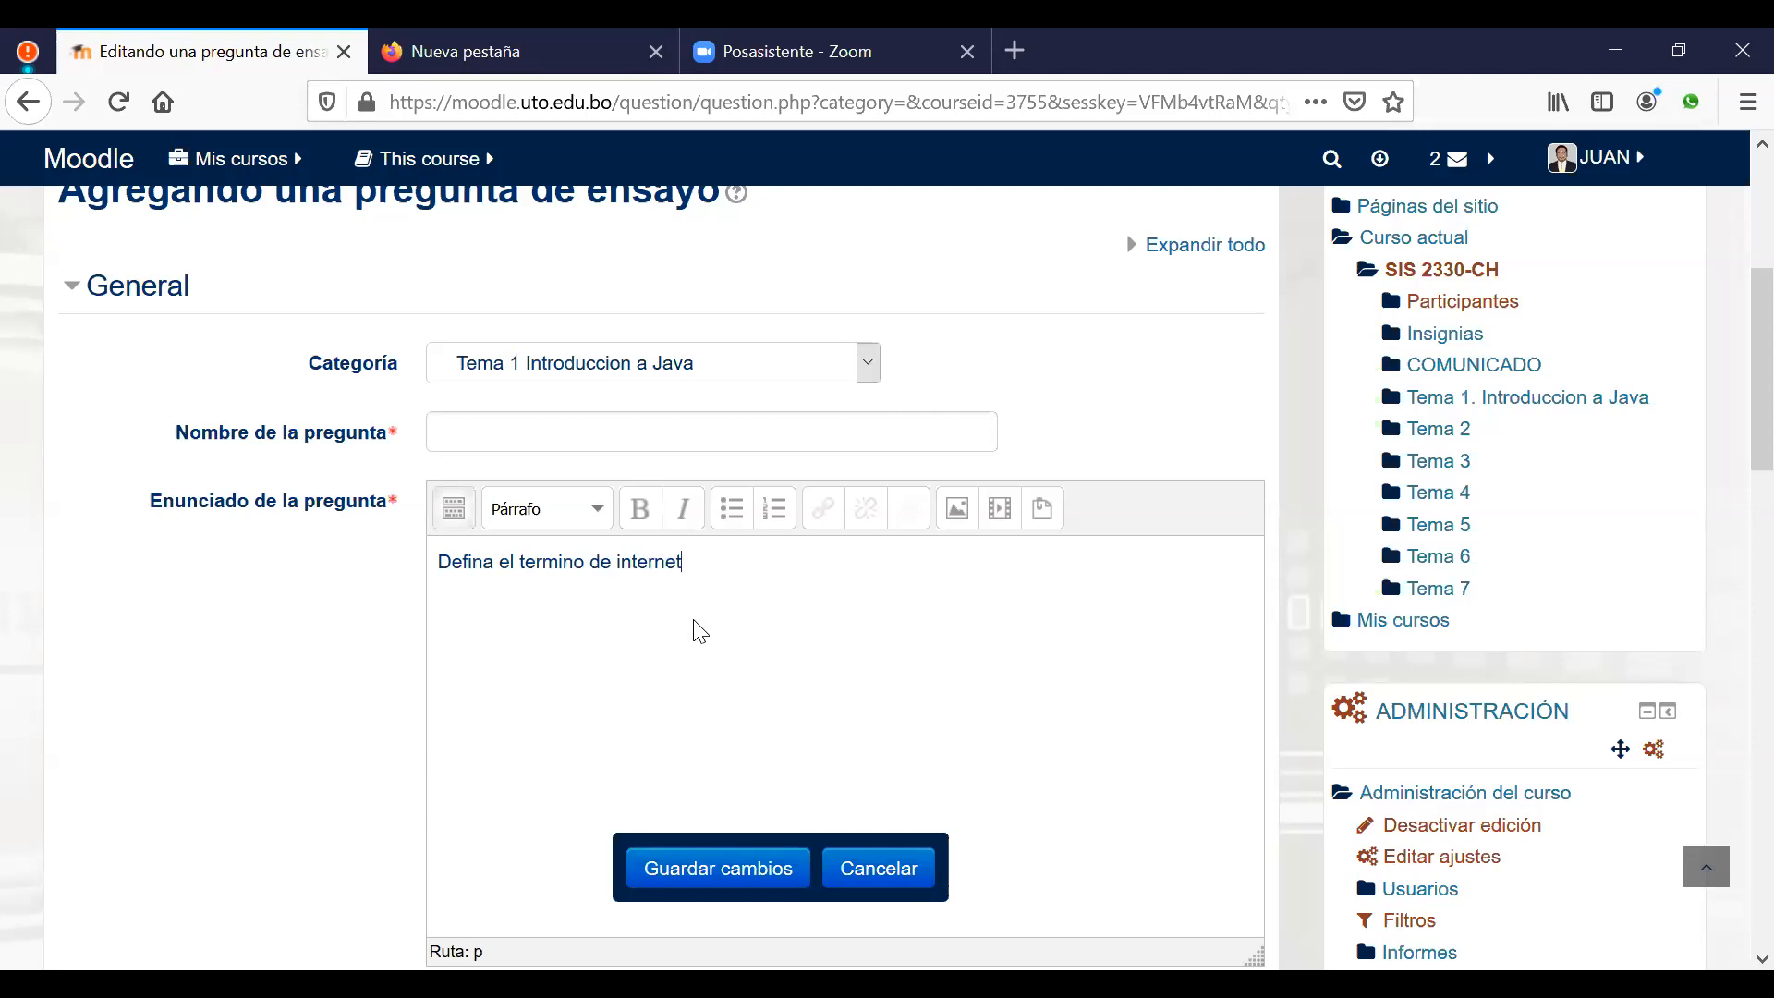
key(ctrl+a)
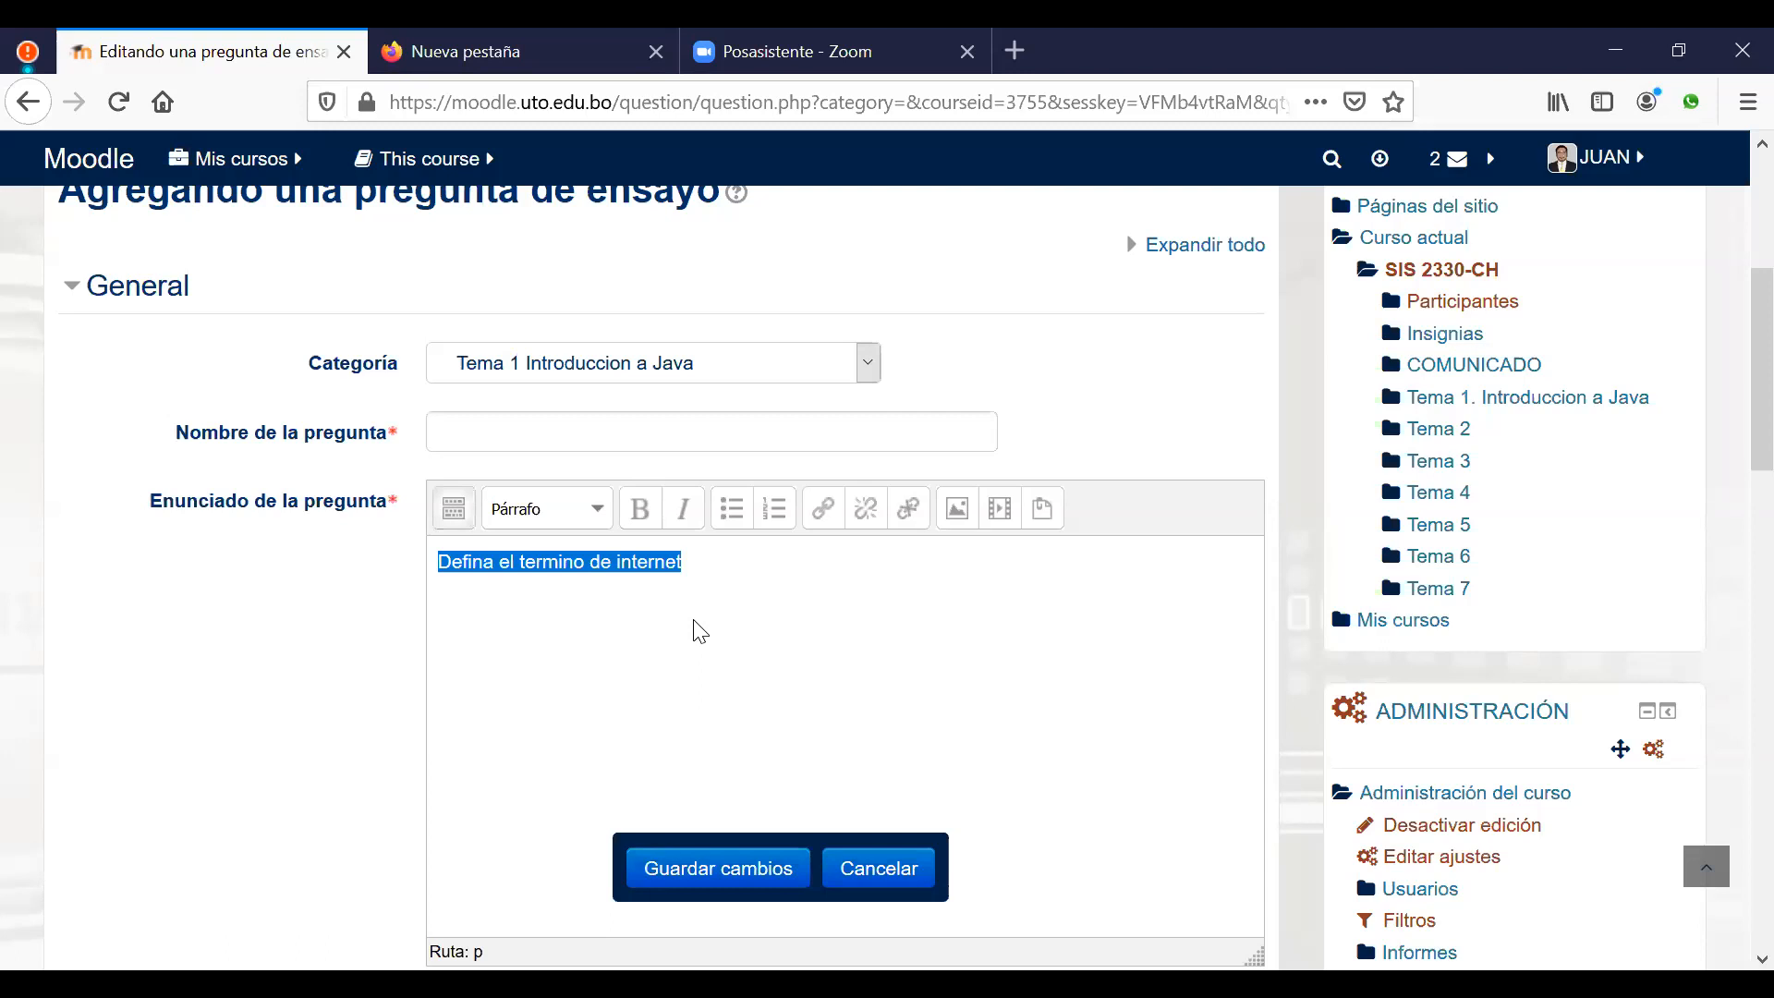
text(Que e)
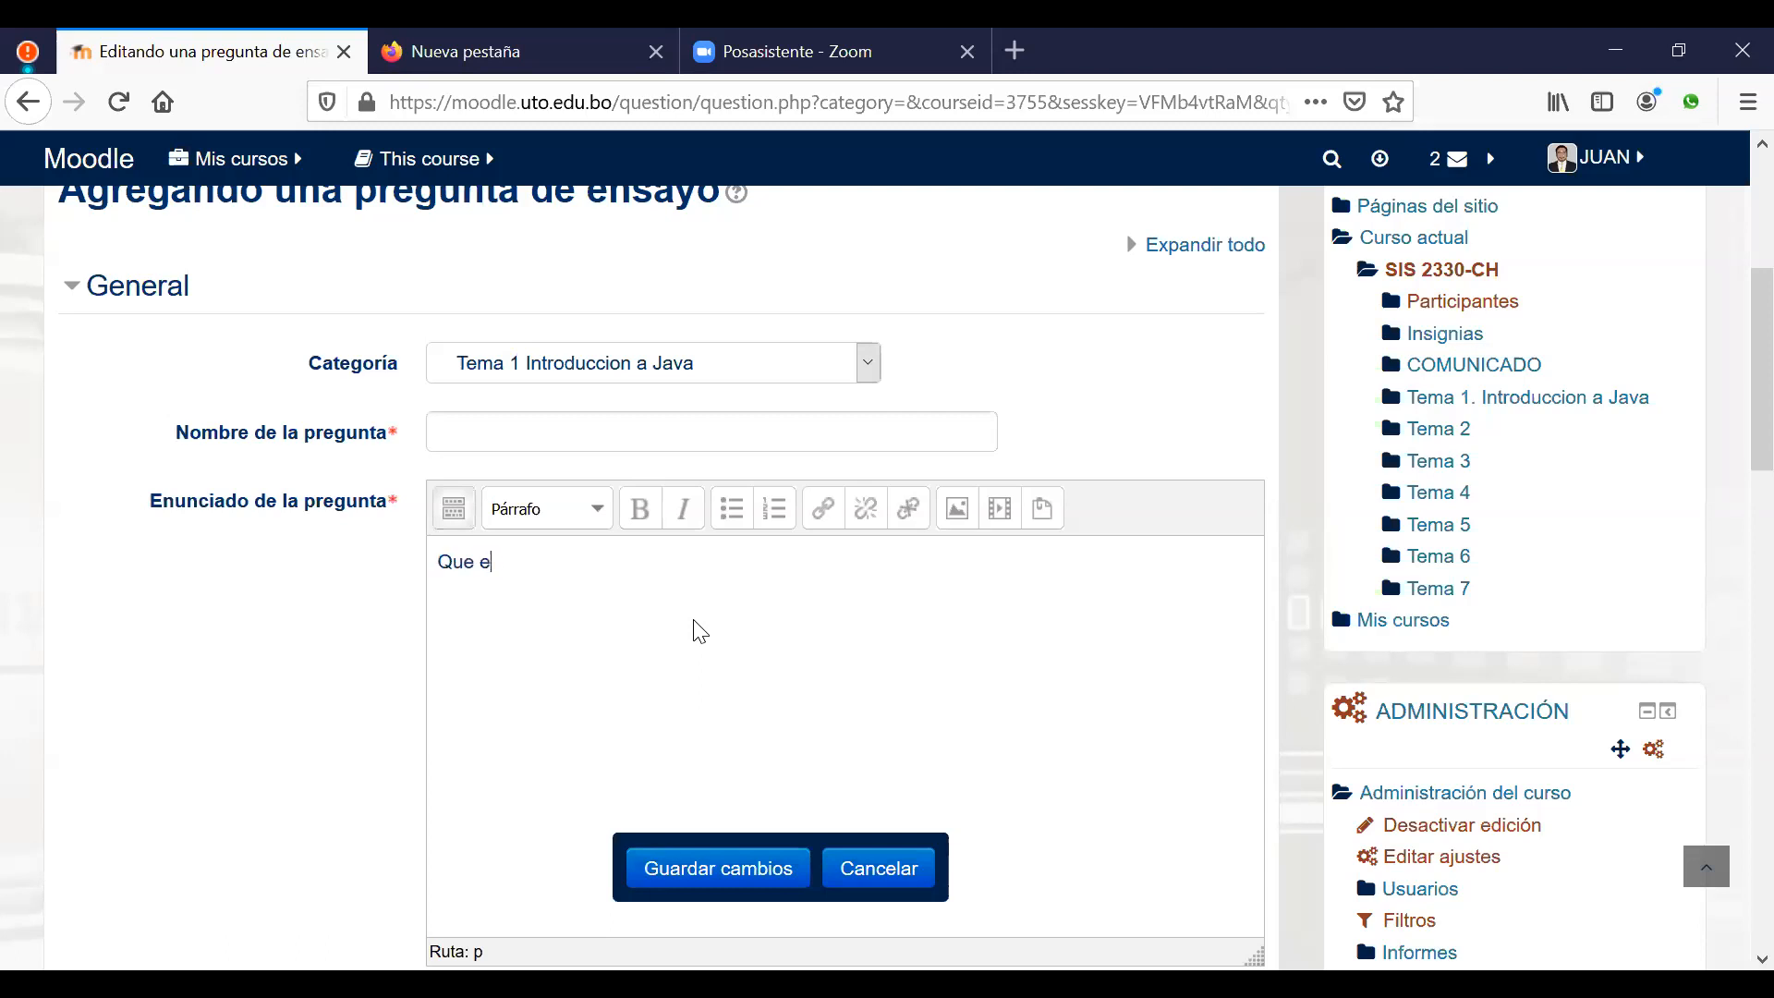
text(s el internet)
Step: Copy the statement into Nombre de la pregunta so the name reads 'Que es el internet'
drag(603, 568, 440, 563)
key(ctrl+c)
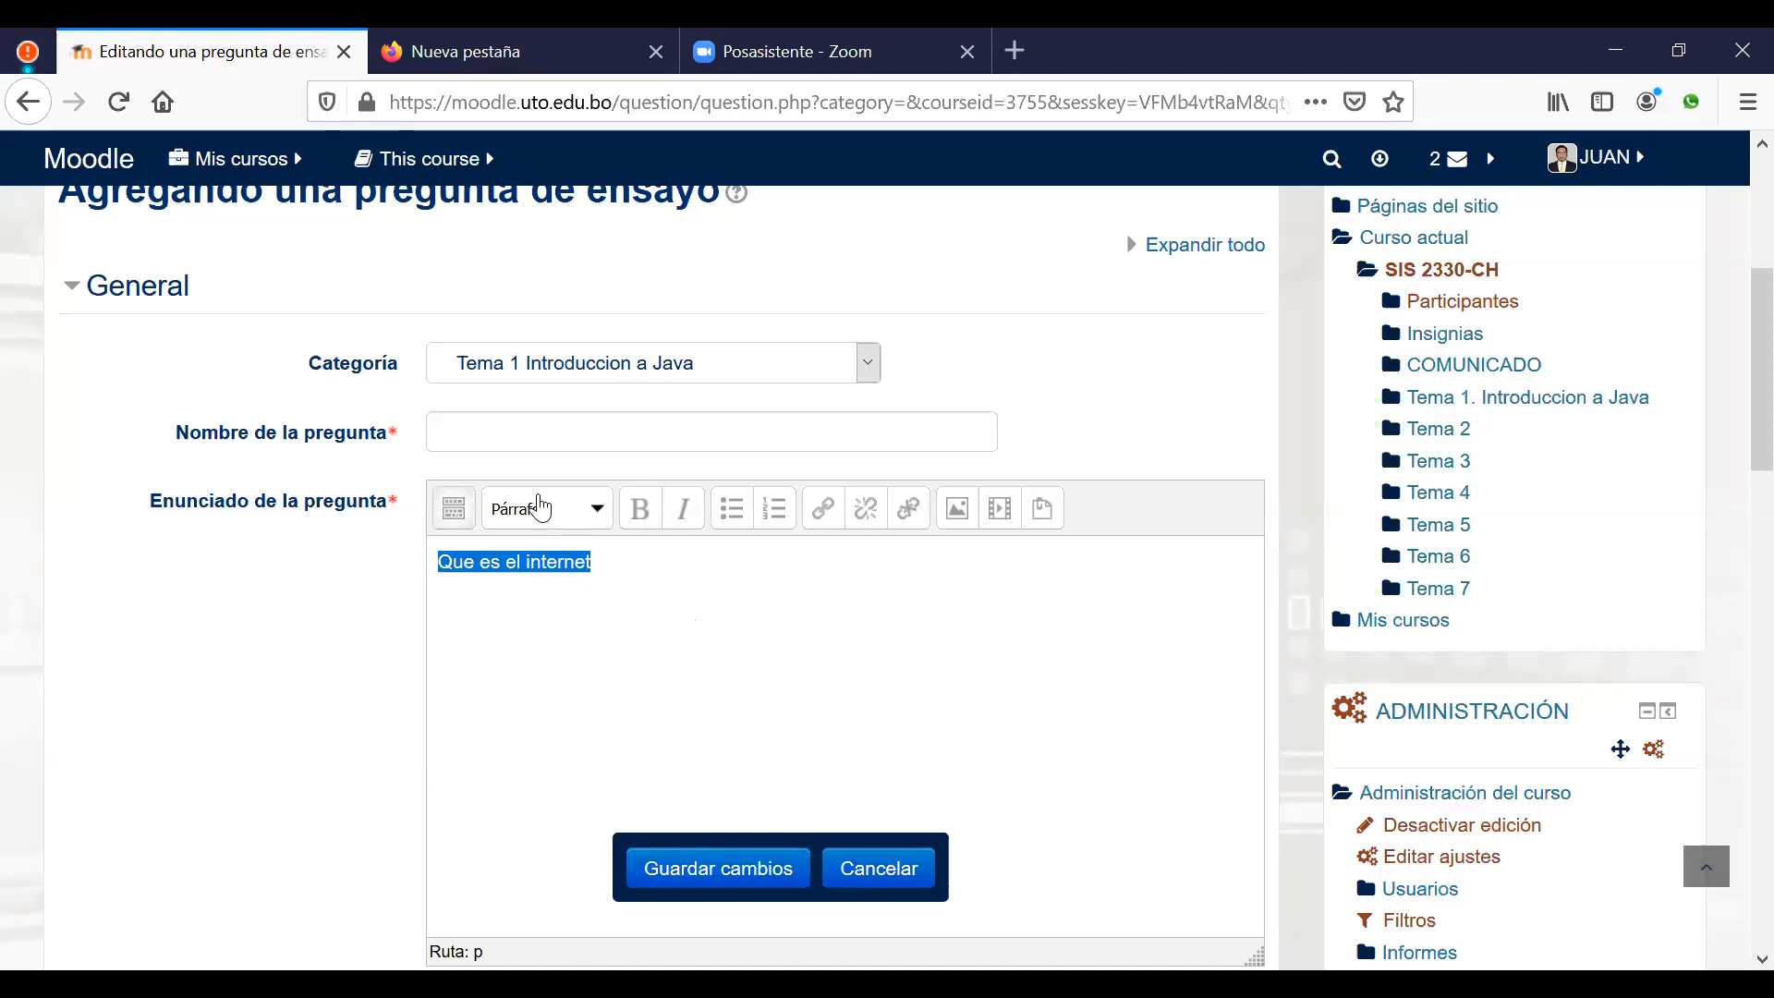
click(507, 434)
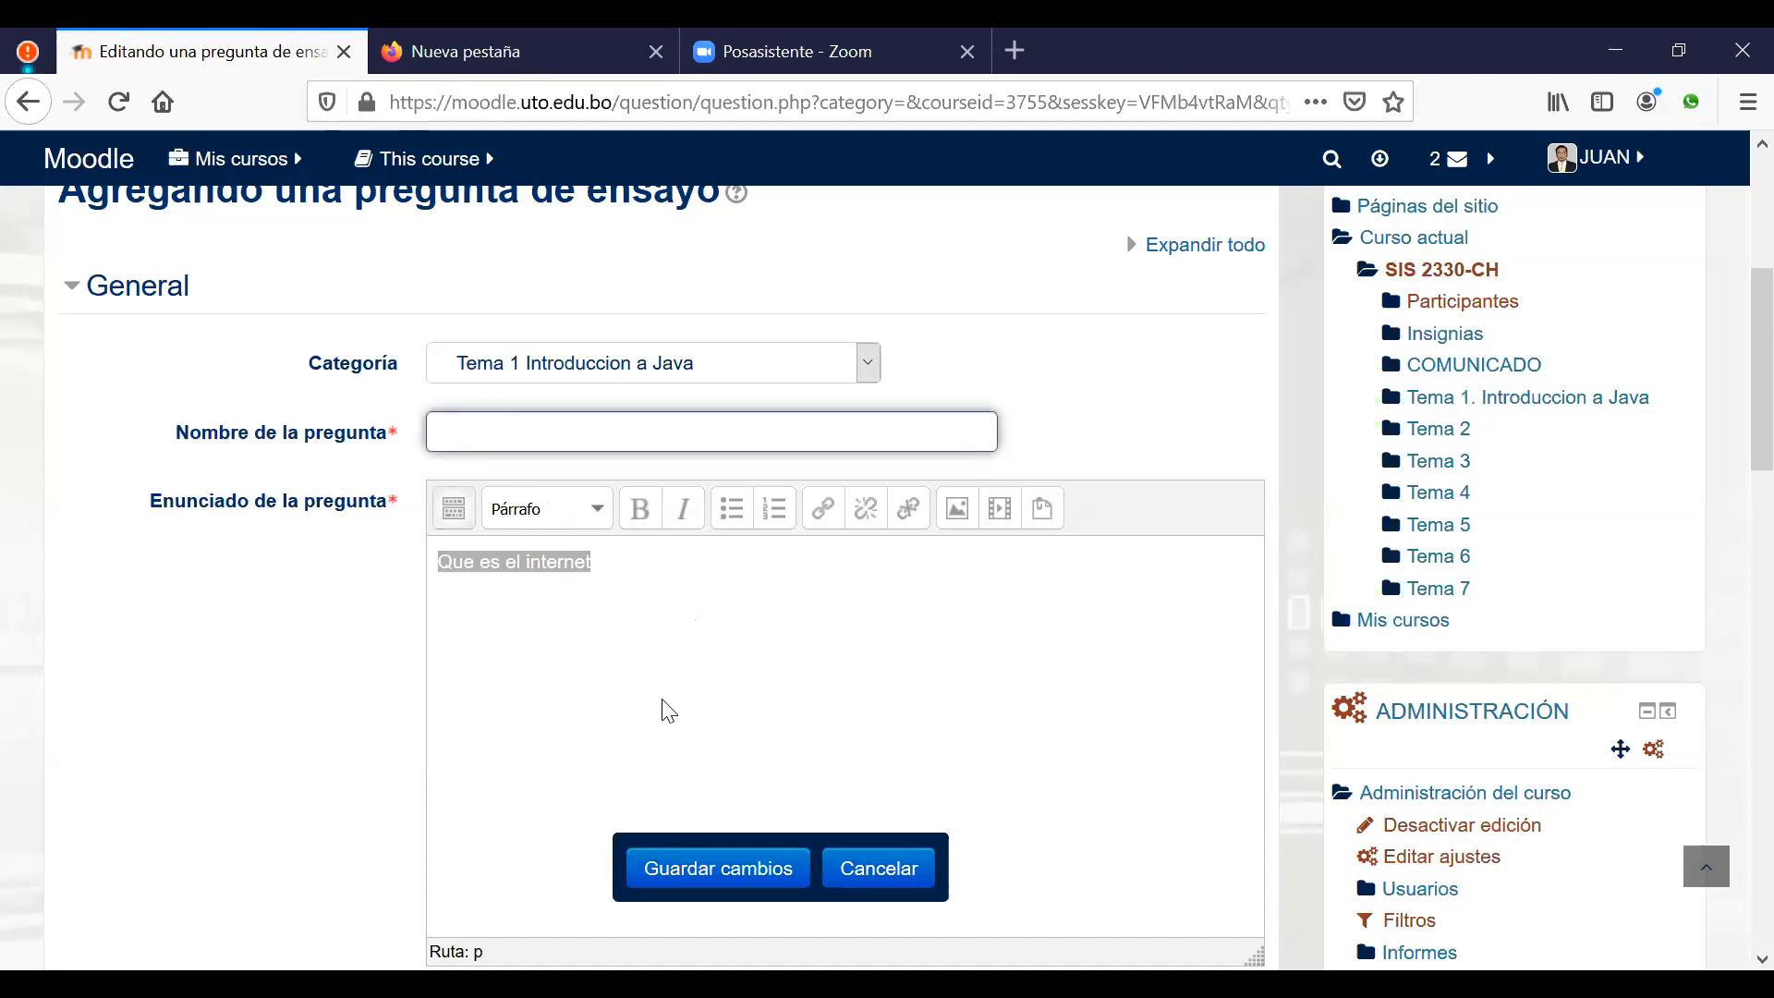
key(ctrl+v)
click(705, 626)
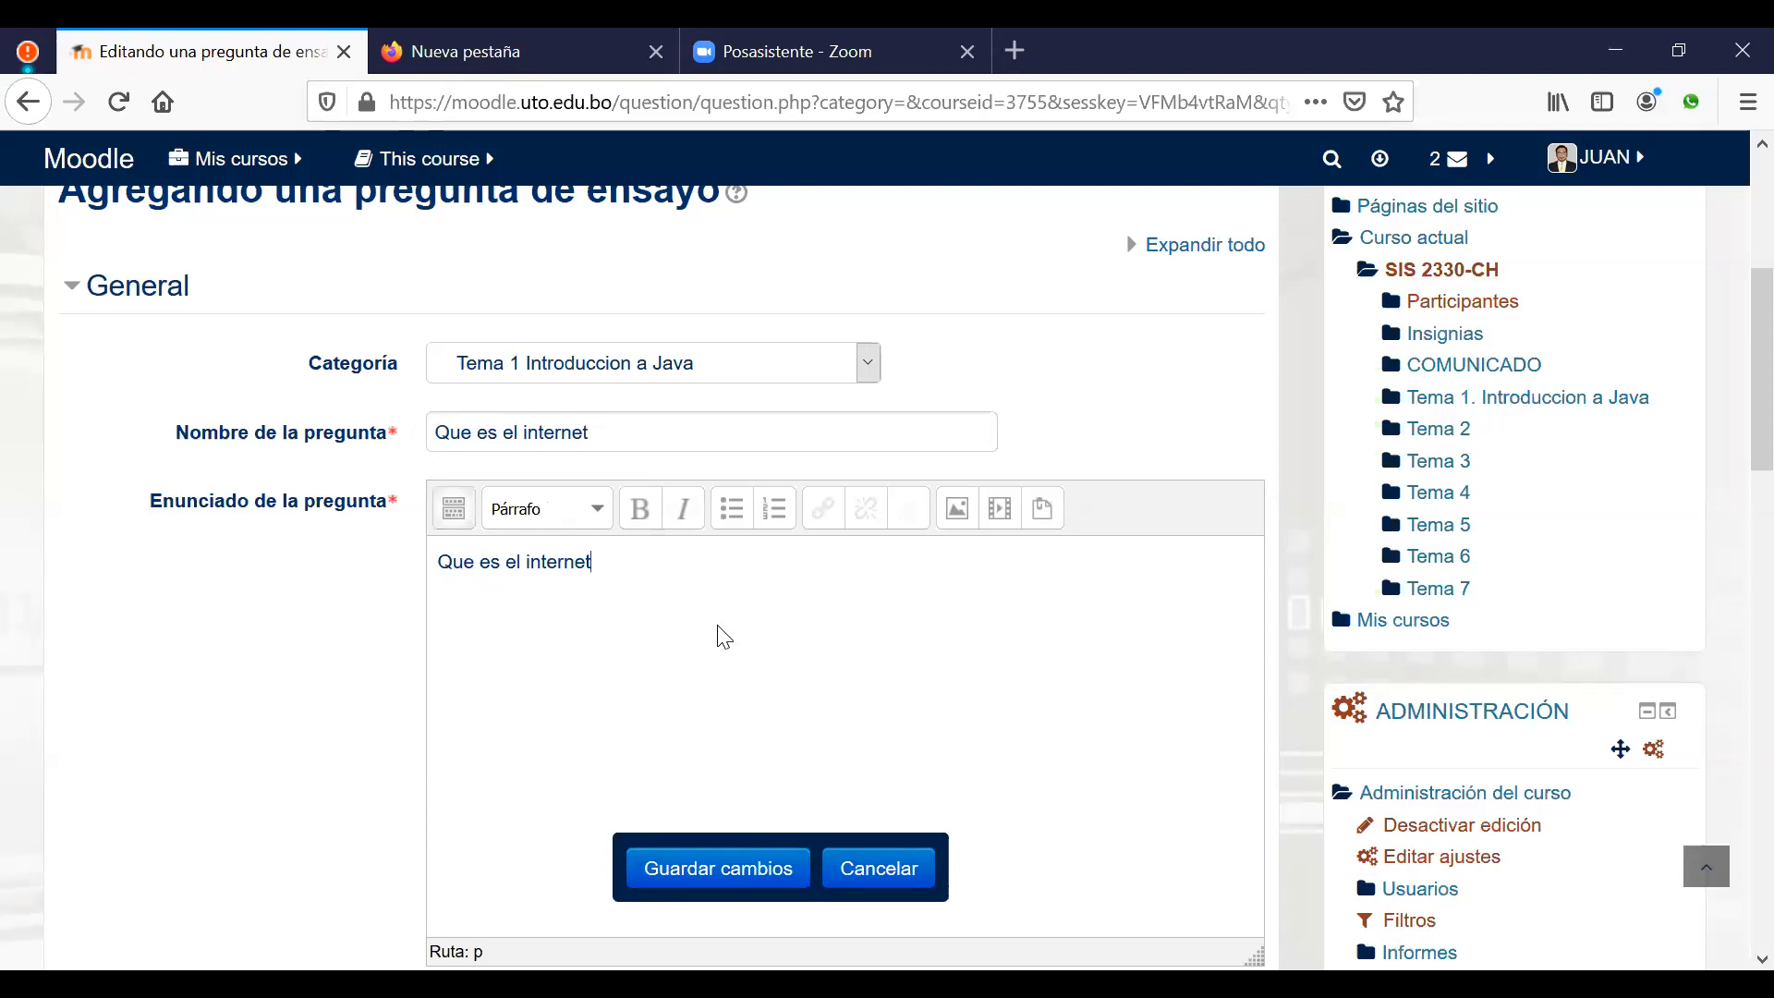
Step: Review the essay form's options and save 'Que es el internet' with Guardar cambios
scroll(723, 625, down, 1)
scroll(735, 629, down, 3)
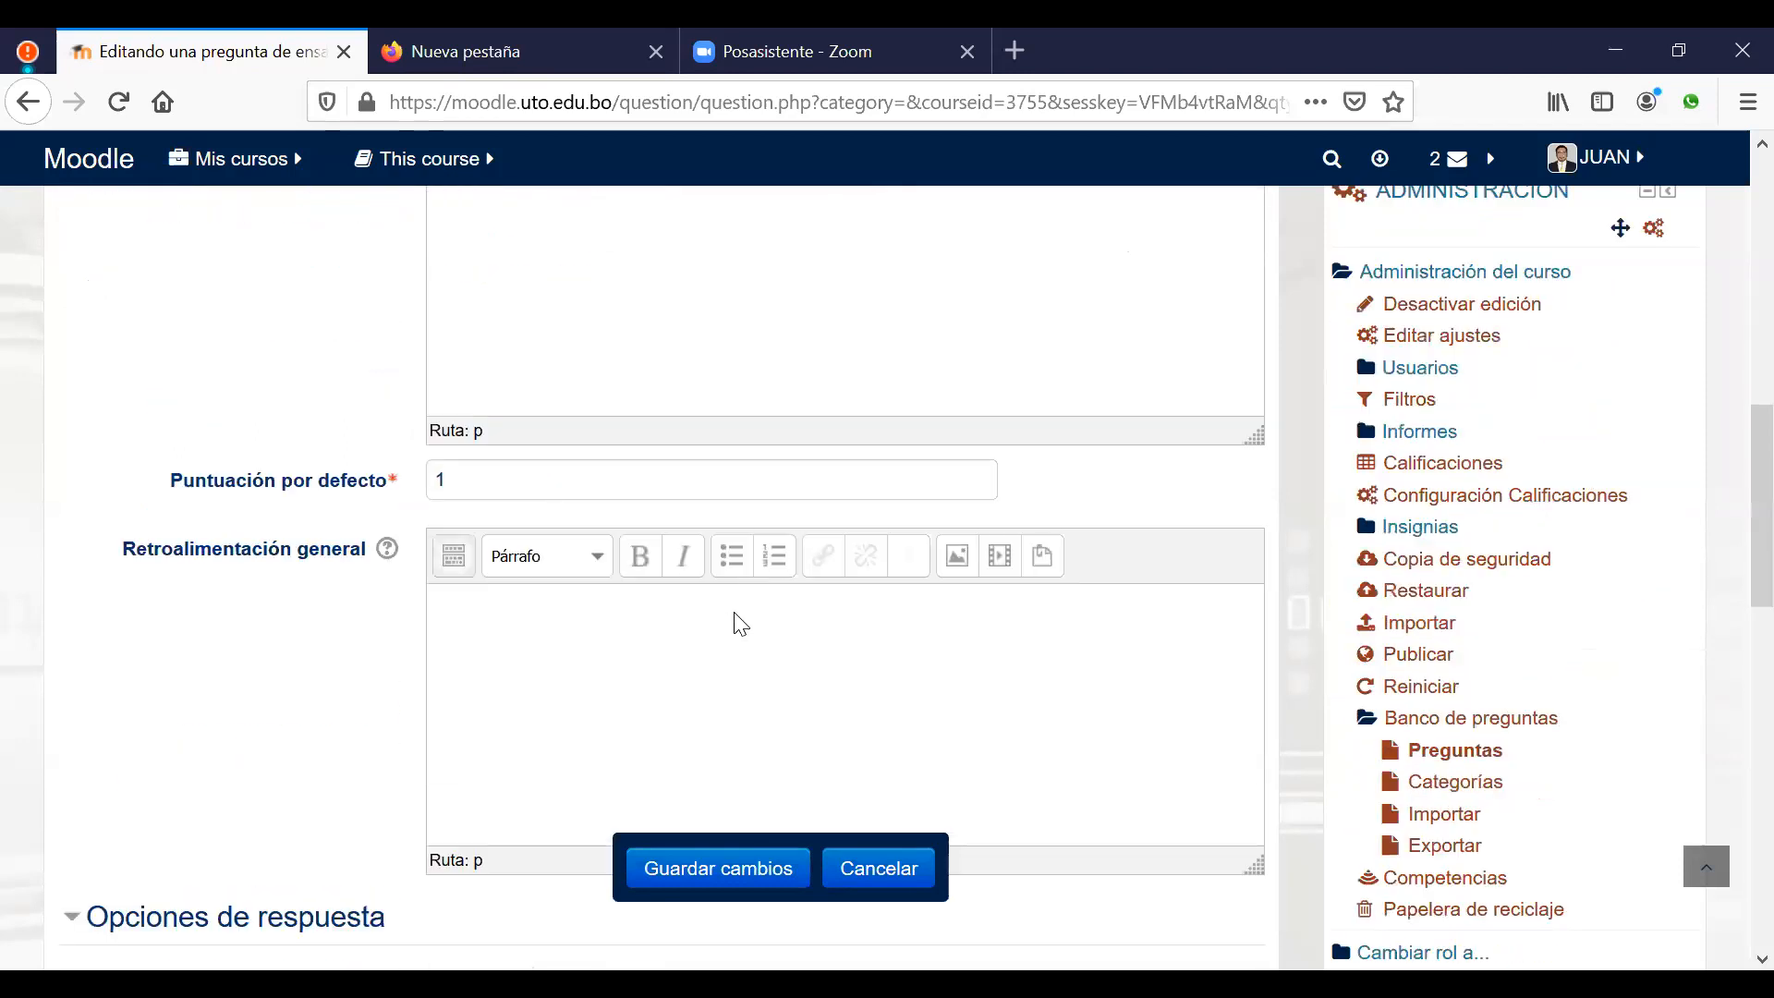
scroll(756, 534, up, 4)
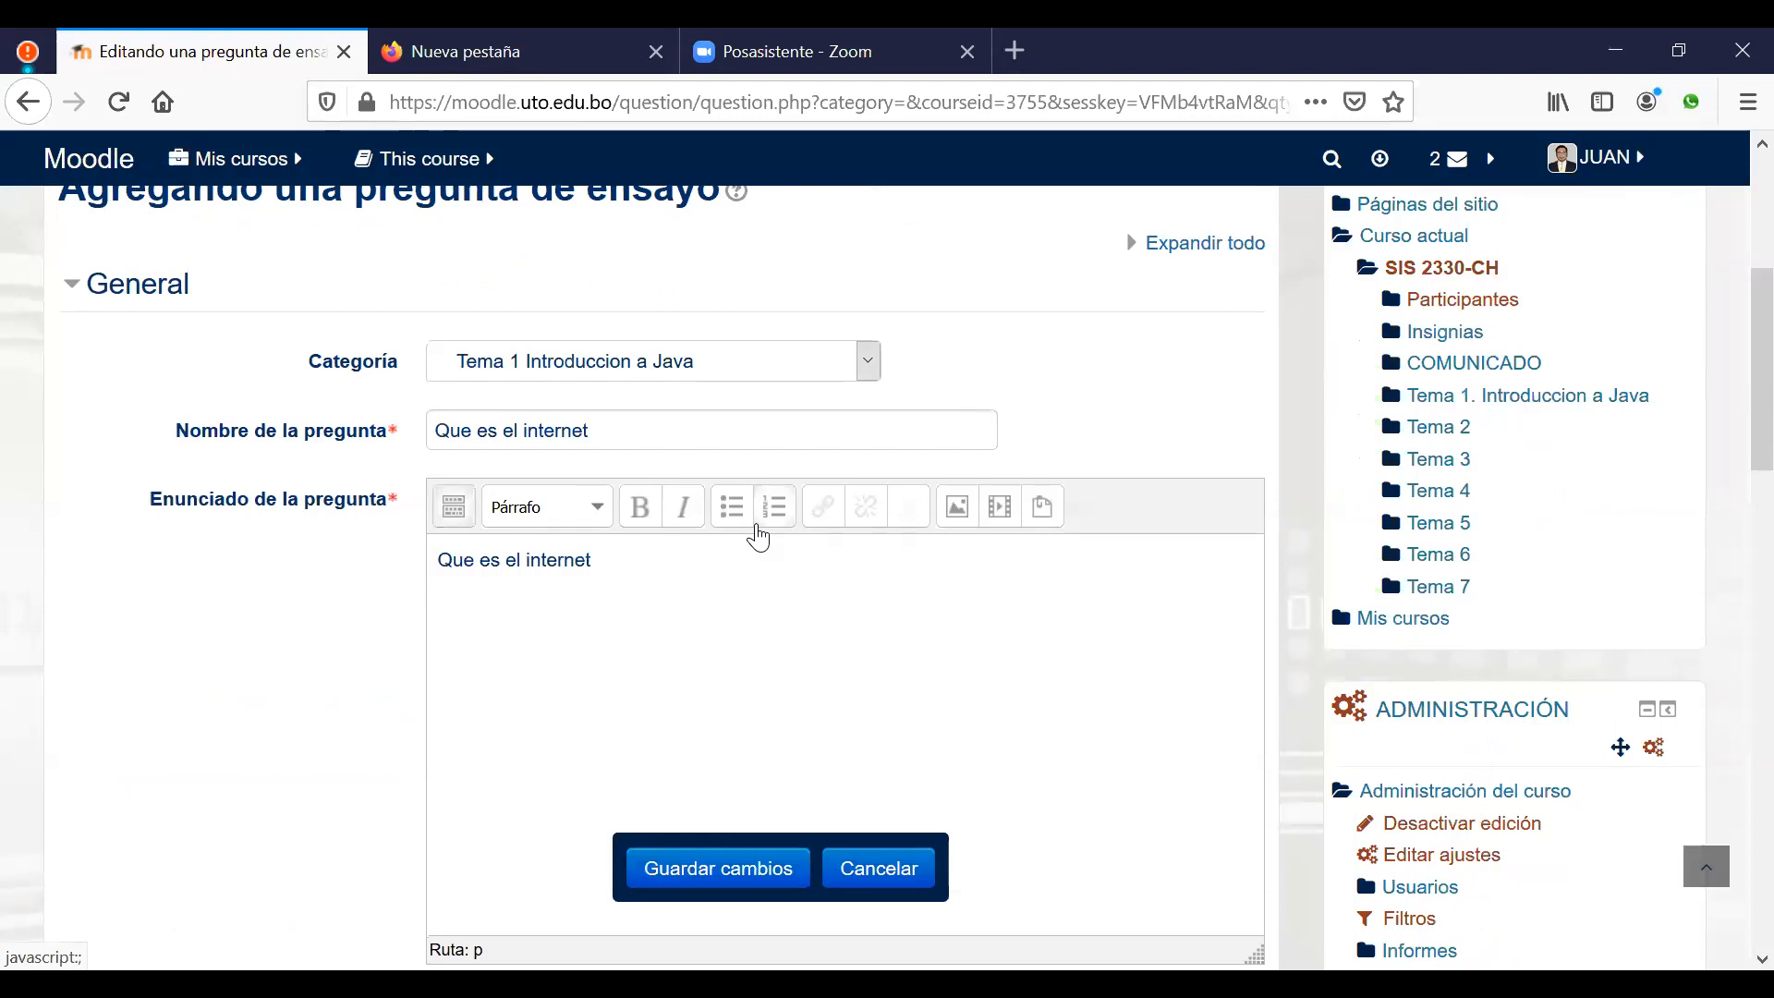
scroll(754, 528, down, 8)
scroll(765, 533, down, 5)
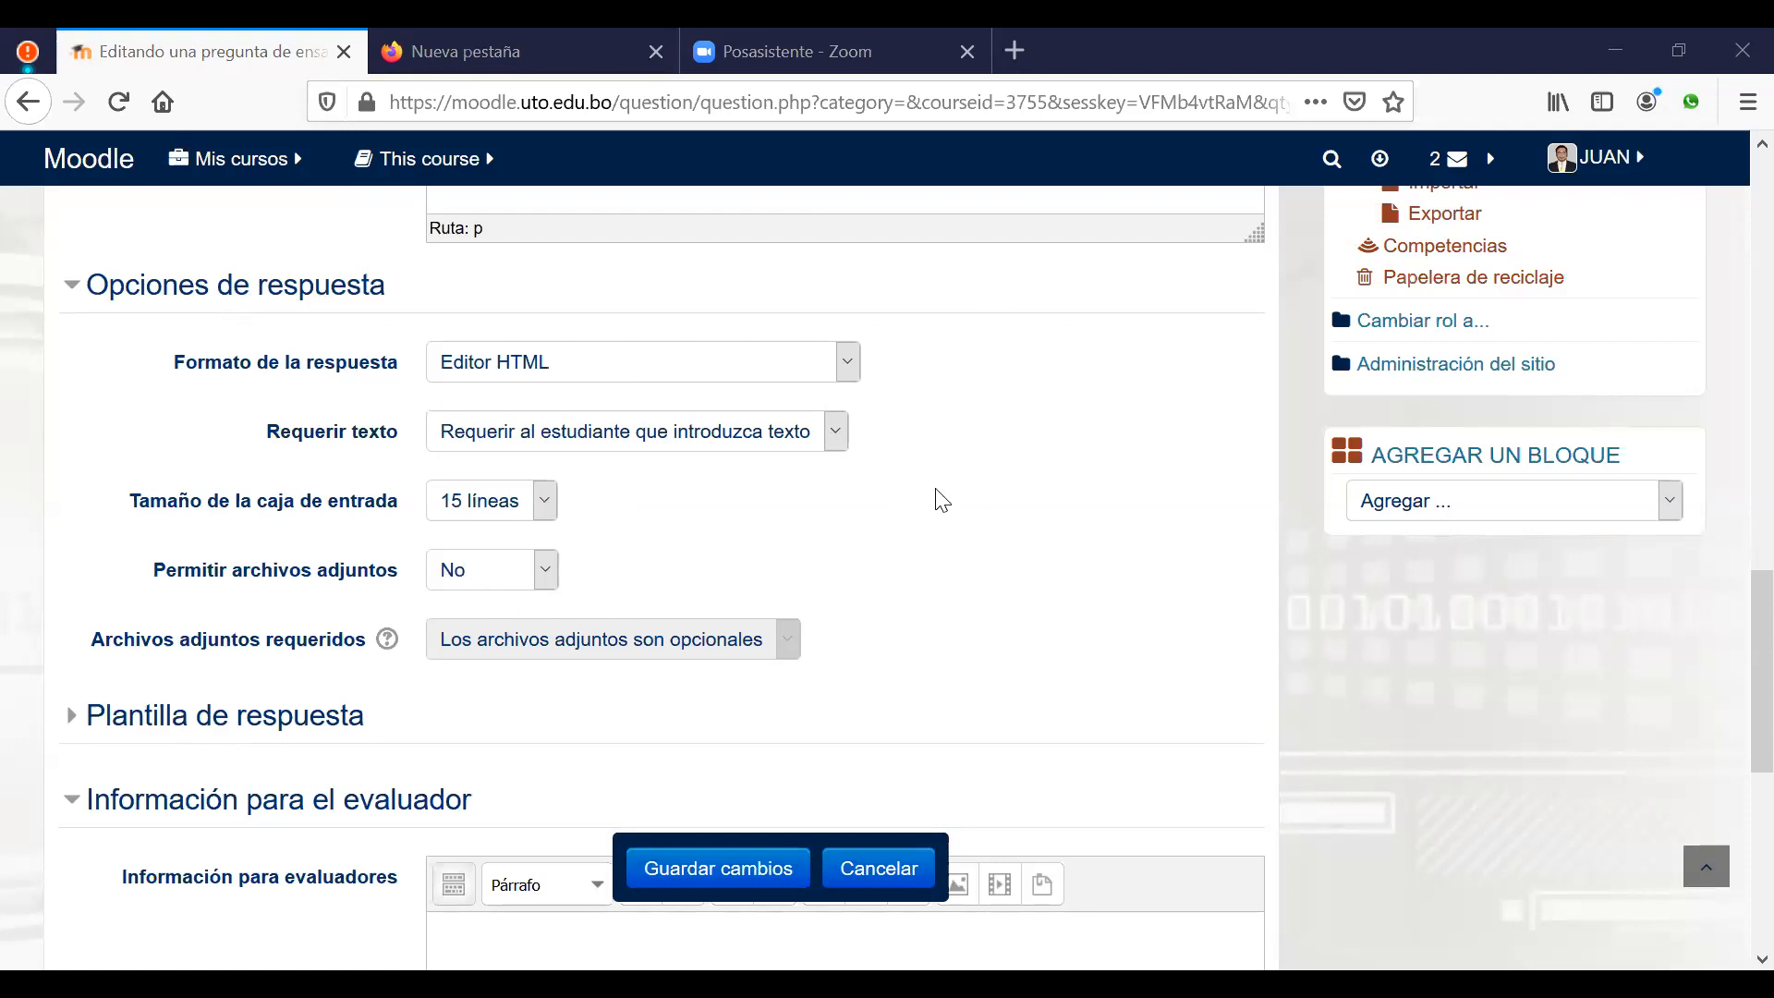
scroll(998, 494, down, 1)
scroll(1007, 485, down, 4)
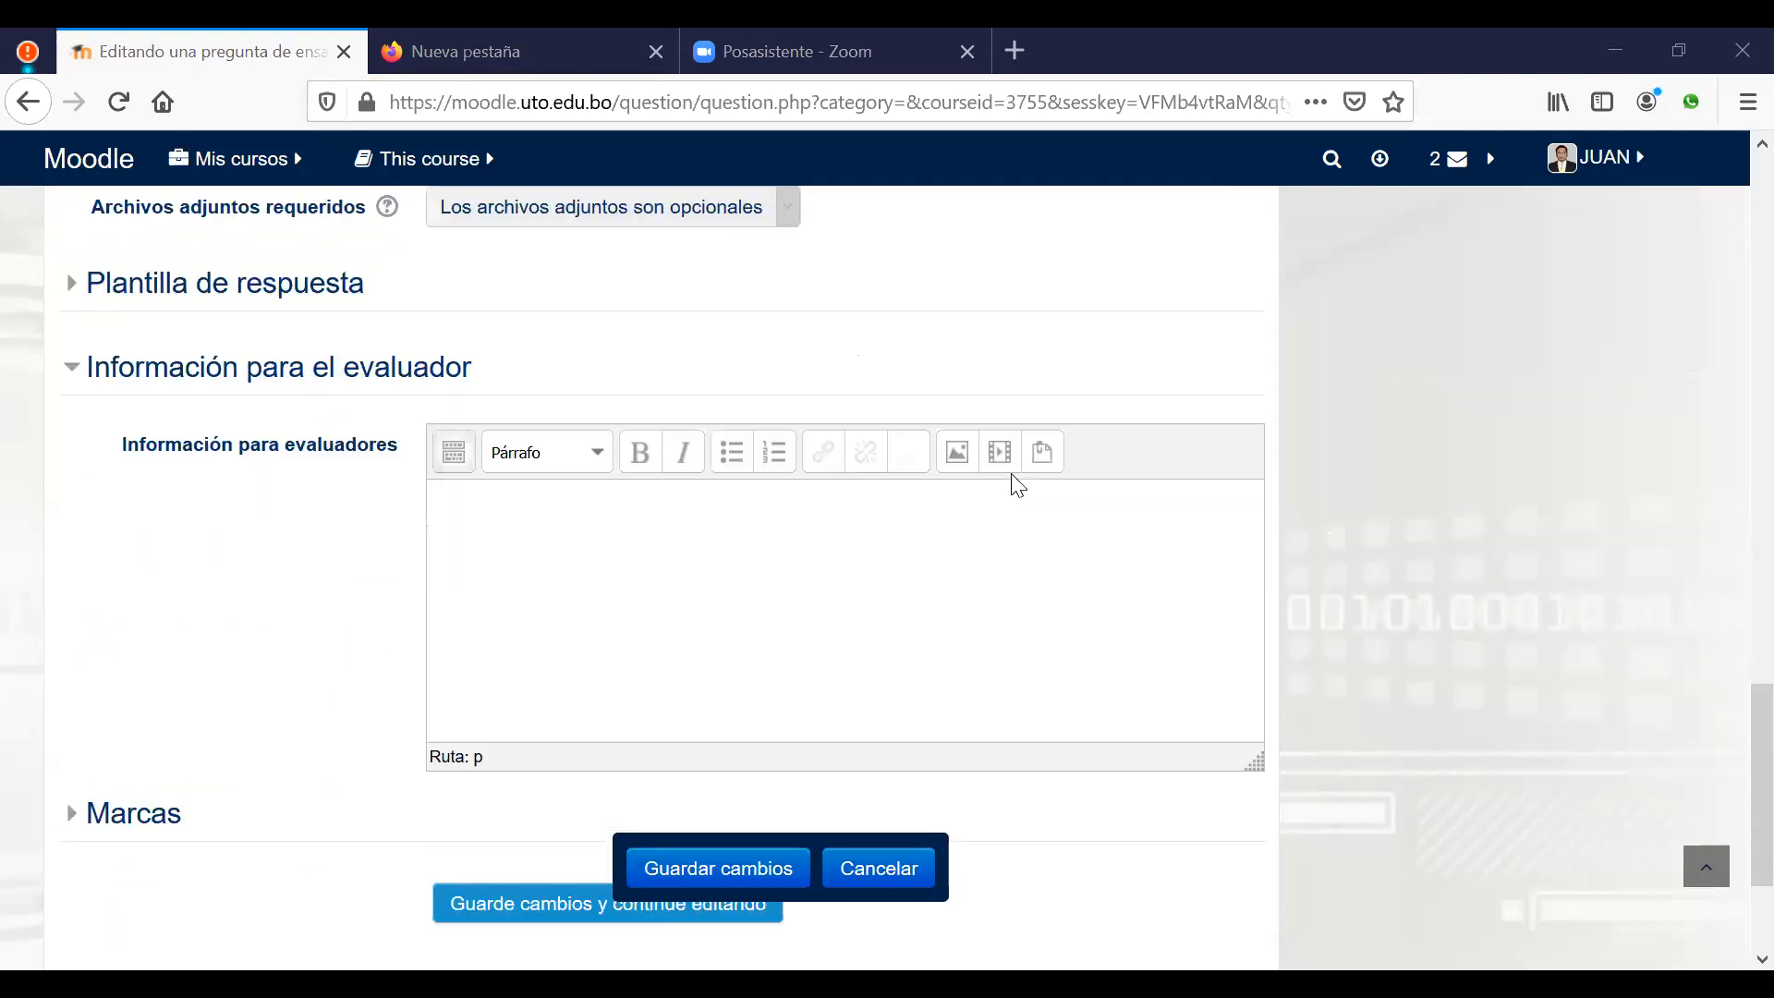
scroll(1013, 480, up, 12)
scroll(1016, 485, up, 4)
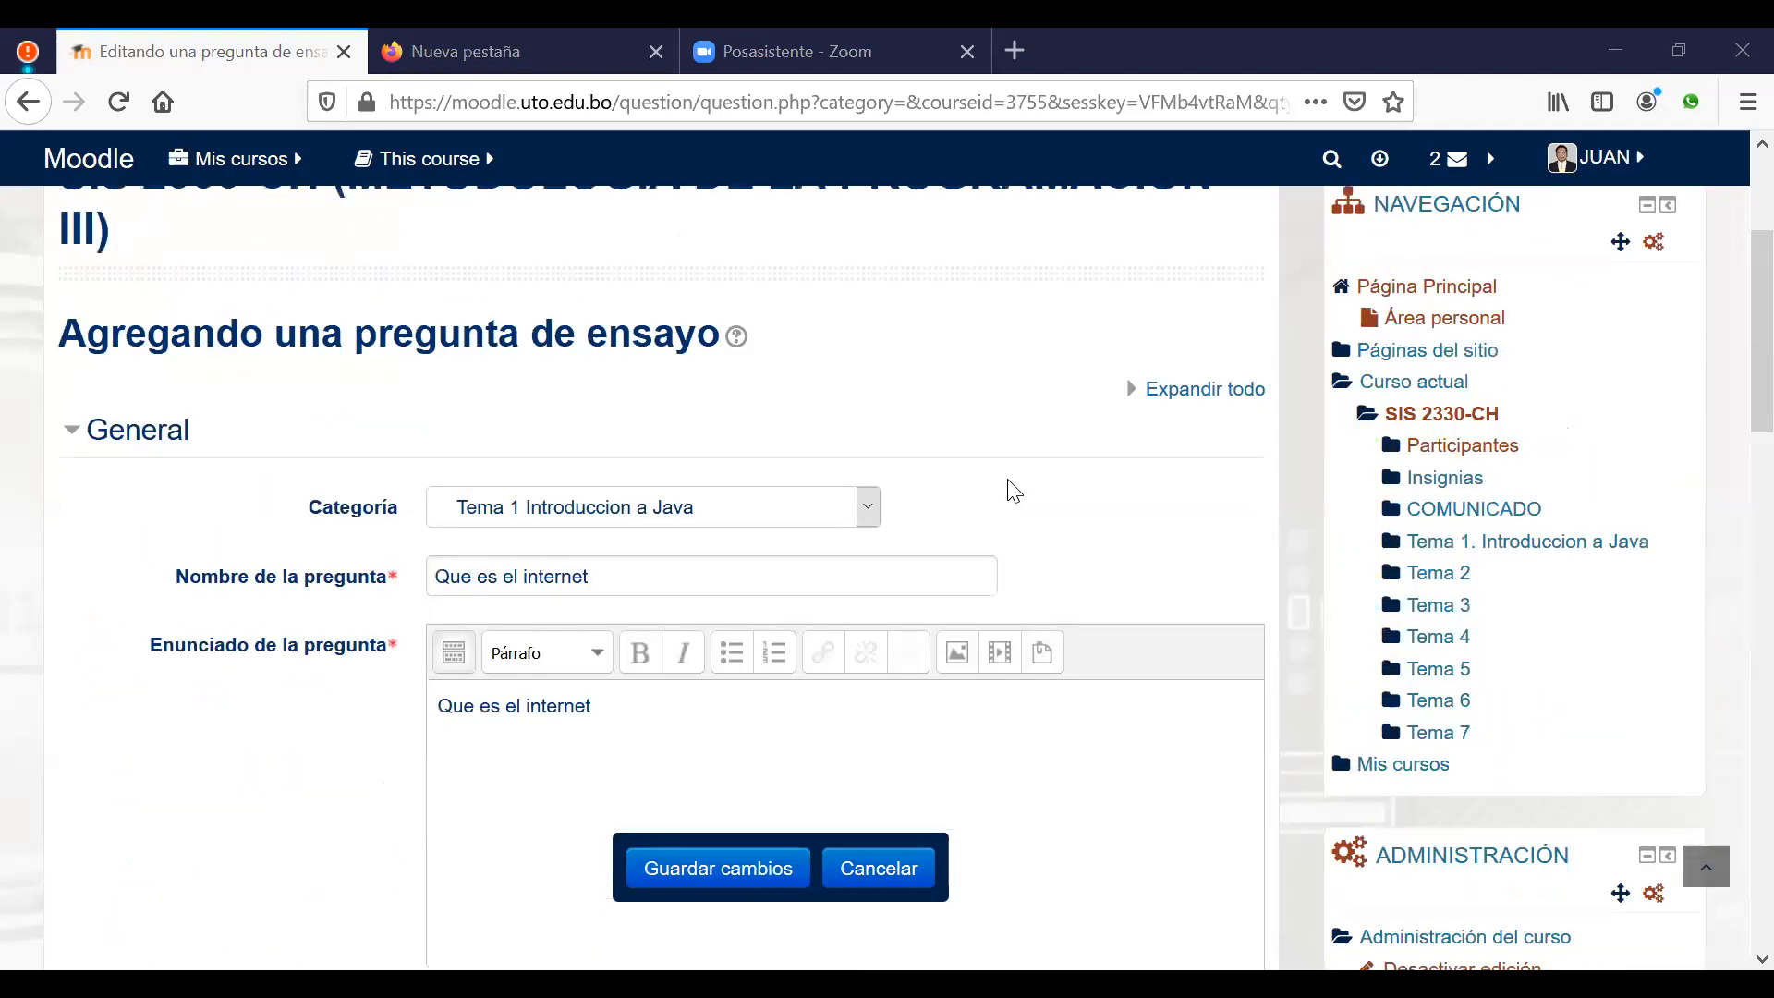
click(760, 859)
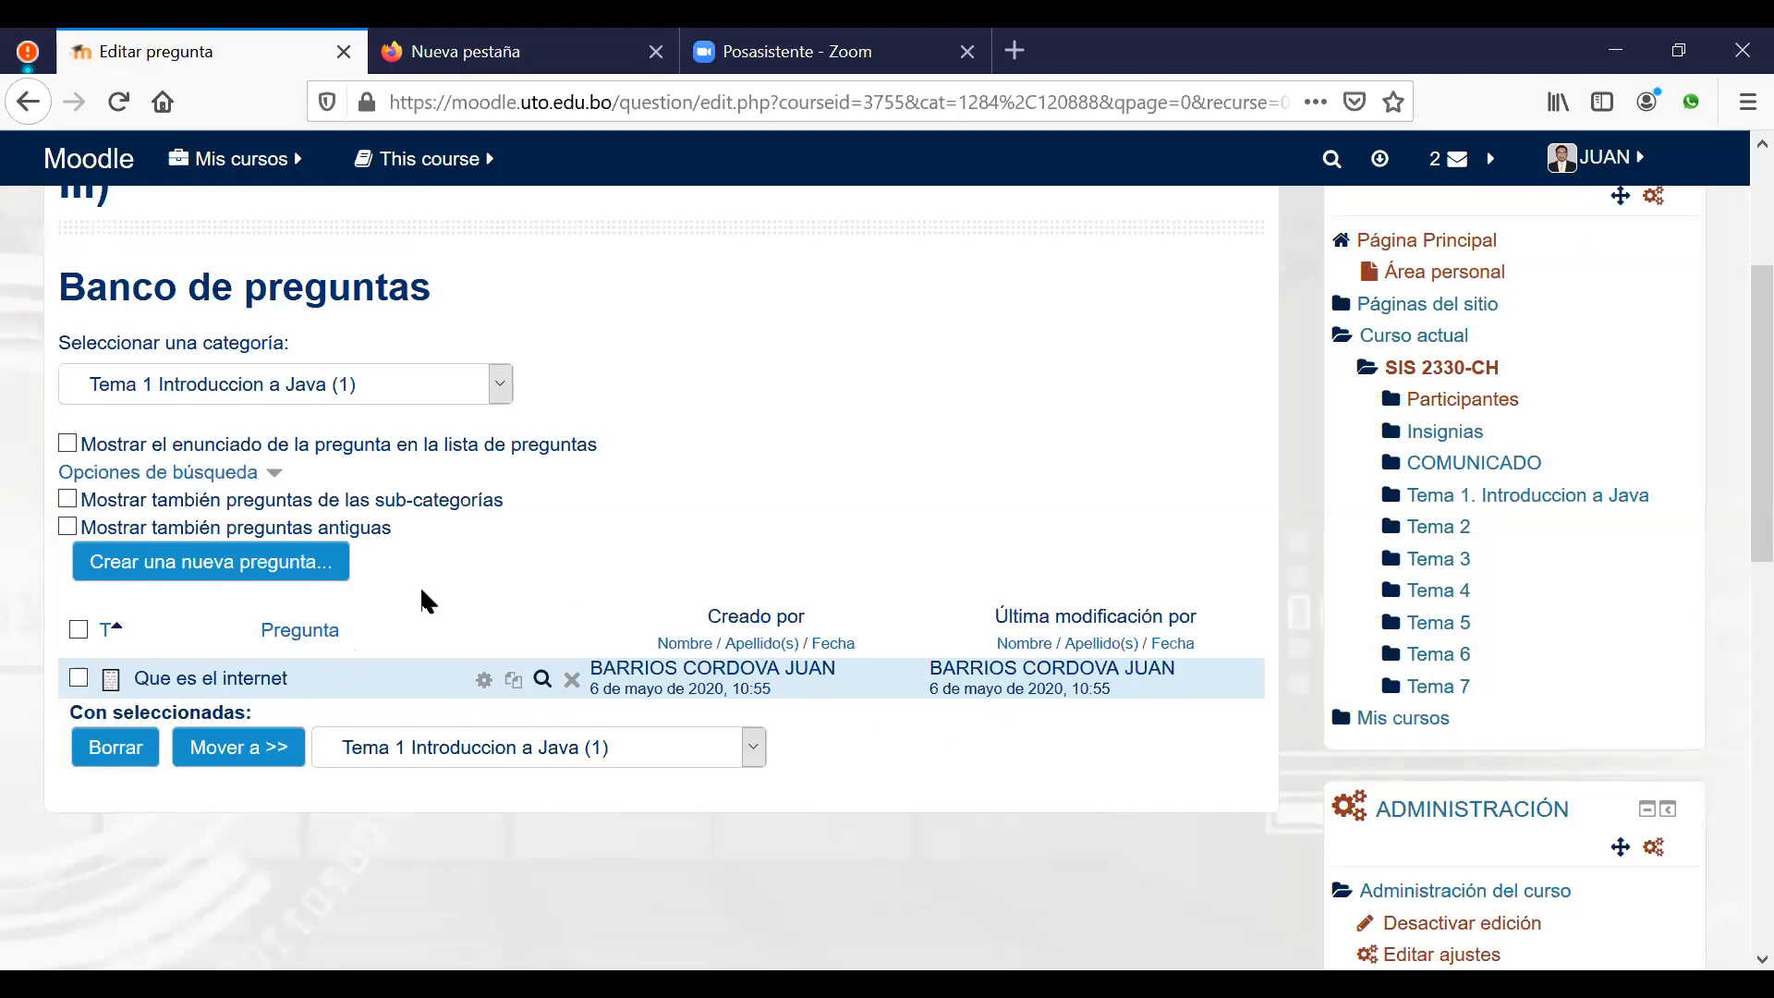
Step: Create another Ensayo question through Crear una nueva pregunta in Tema 1 Introduccion a Java
click(216, 569)
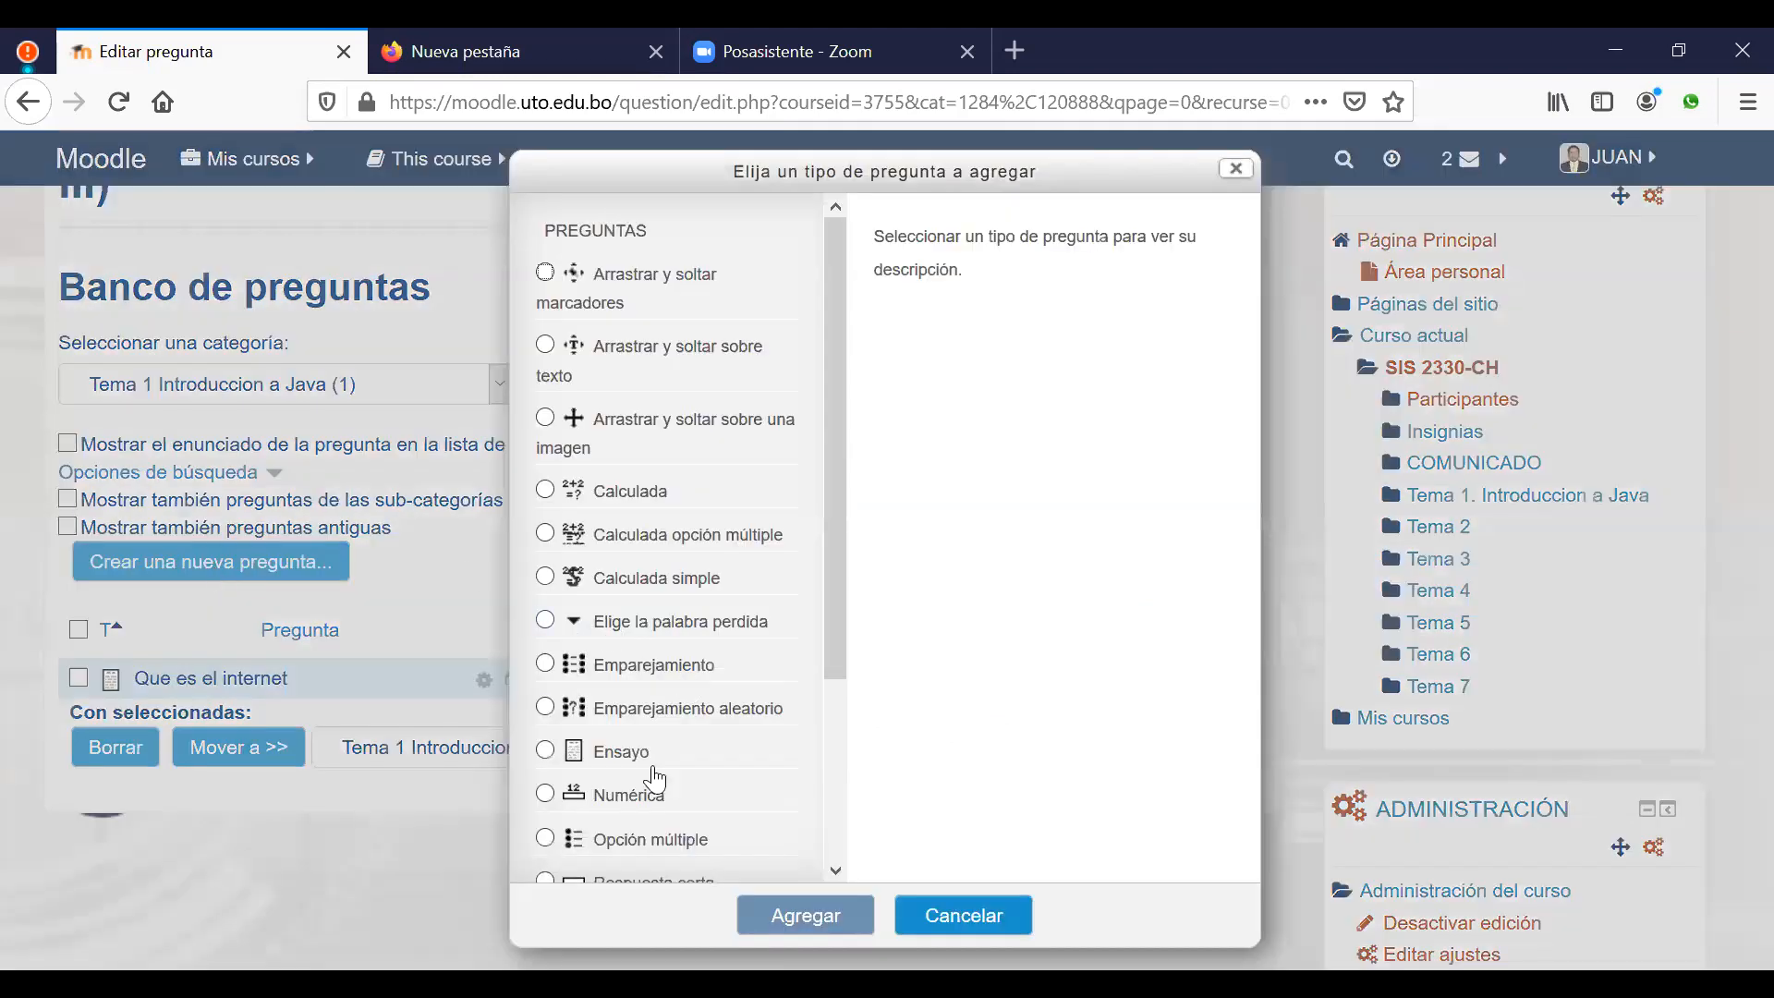
click(611, 752)
click(800, 933)
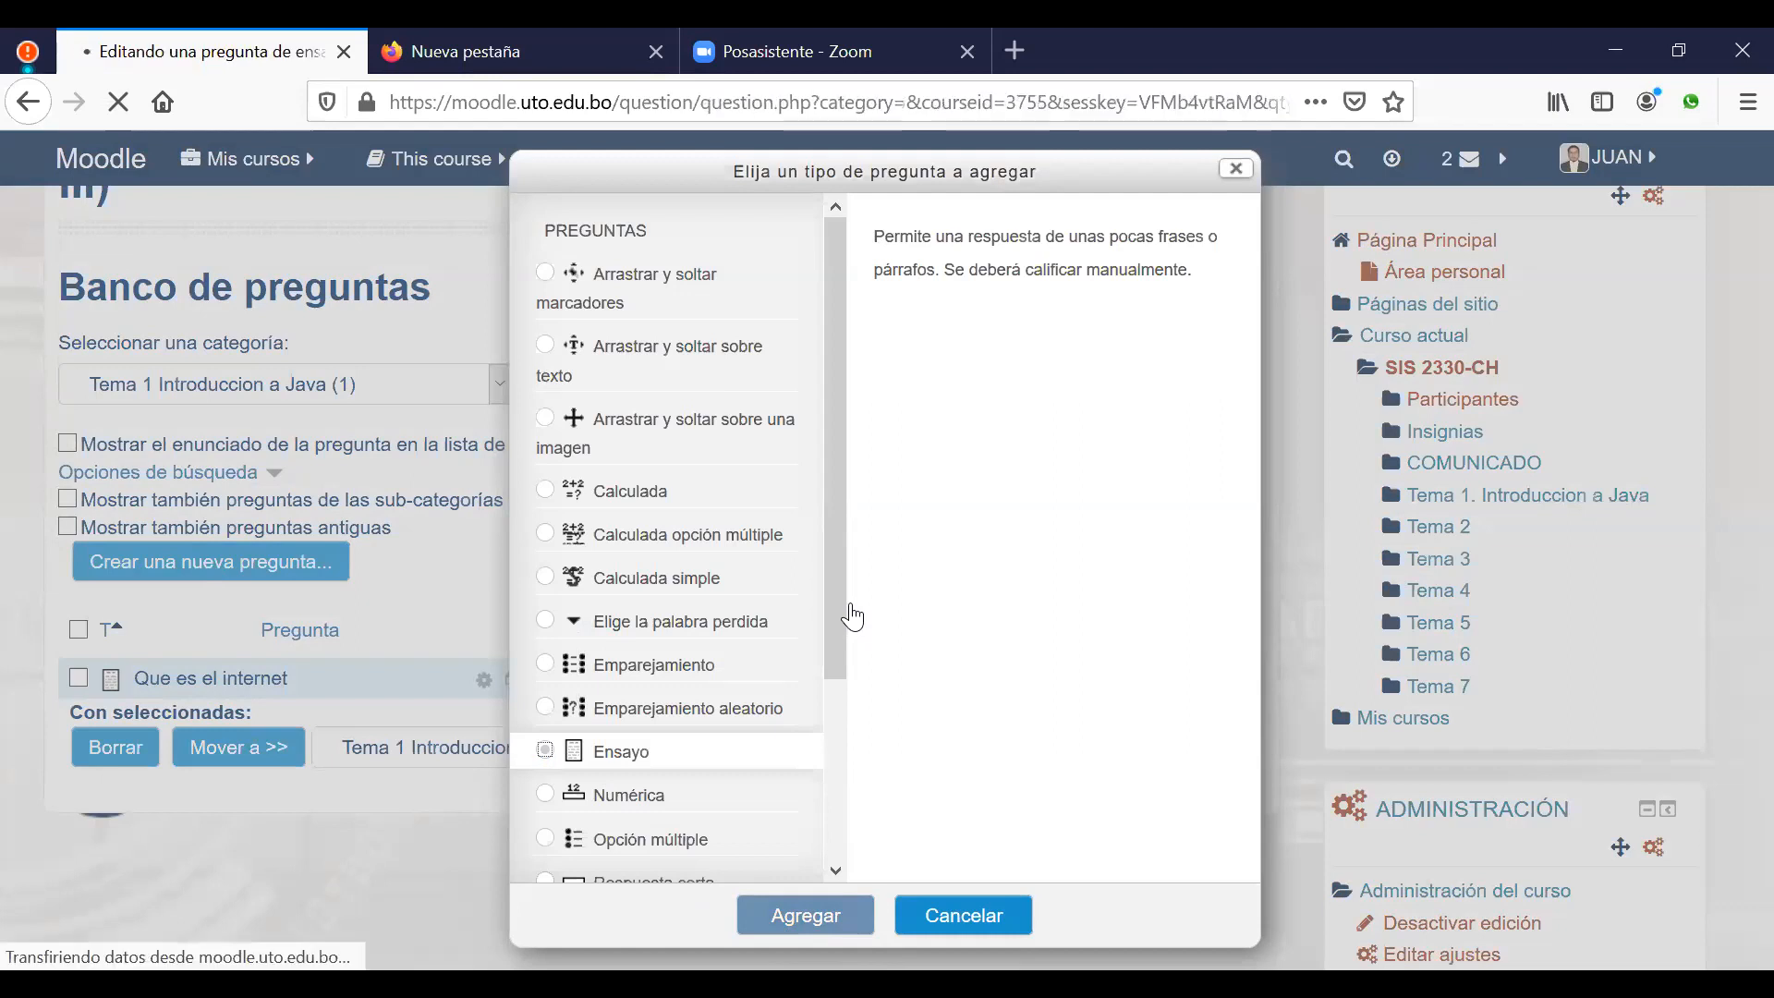
scroll(918, 586, down, 1)
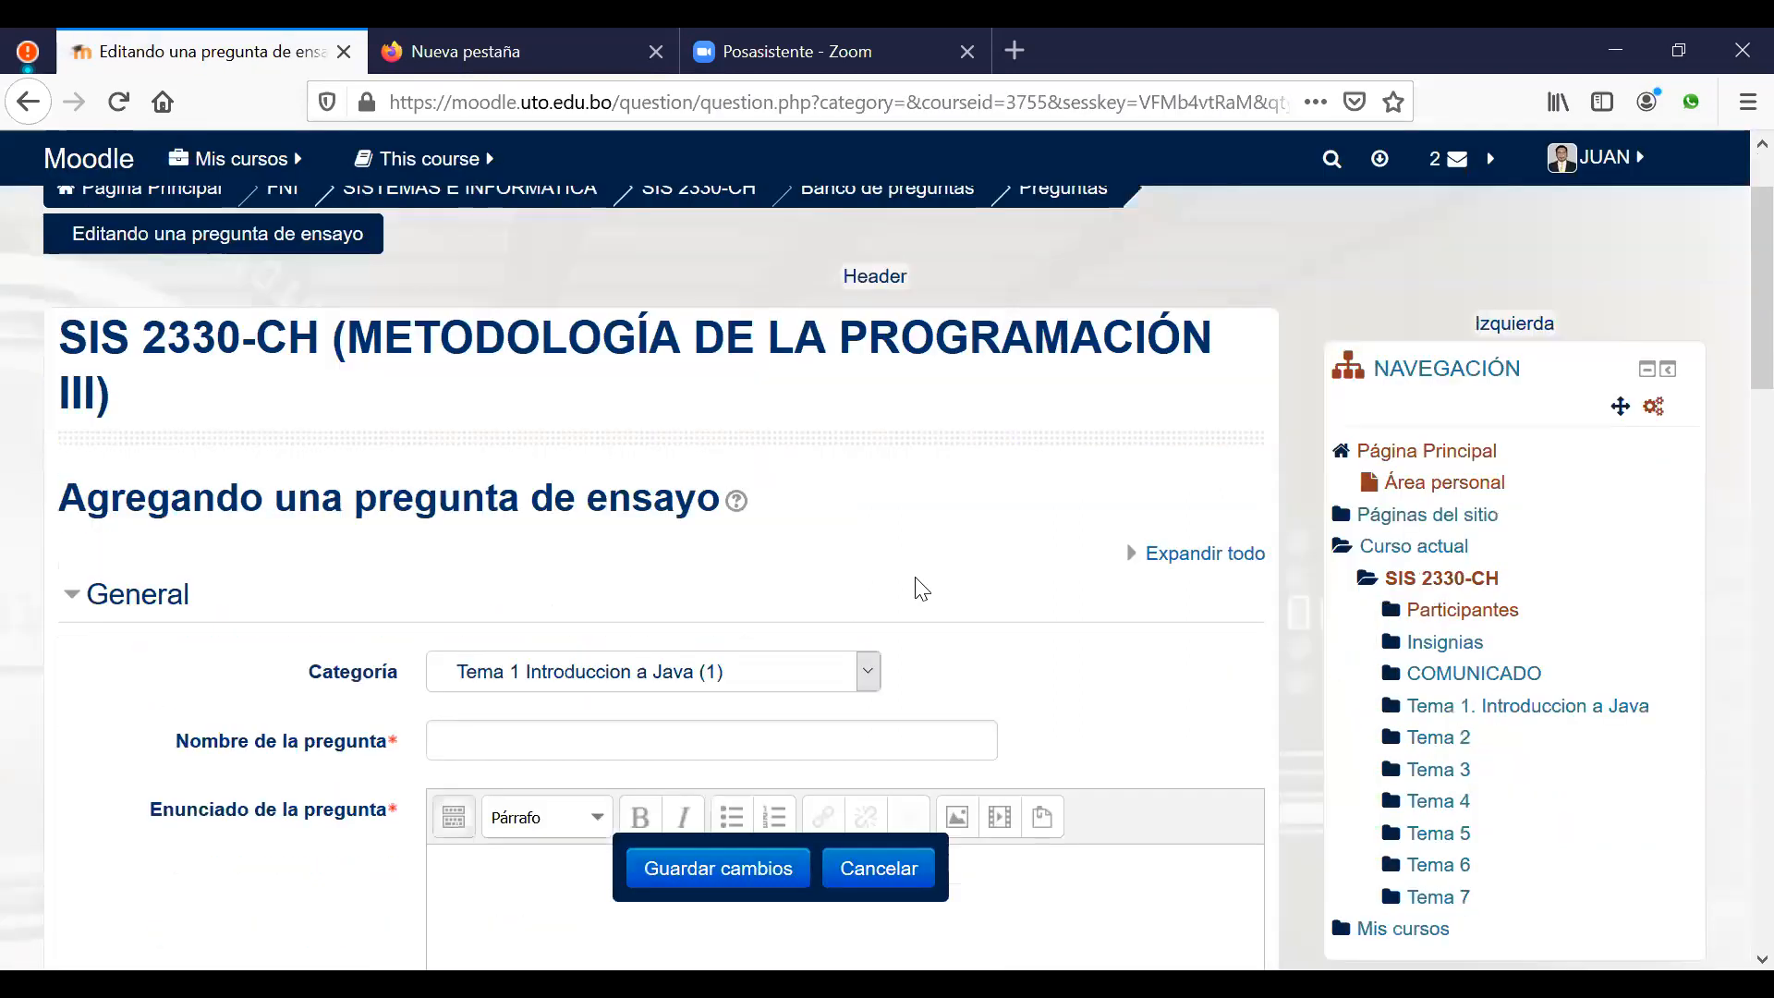
Step: Use 'Liste las caracteristicas el Java' as both statement and name, then save the question
scroll(921, 588, down, 3)
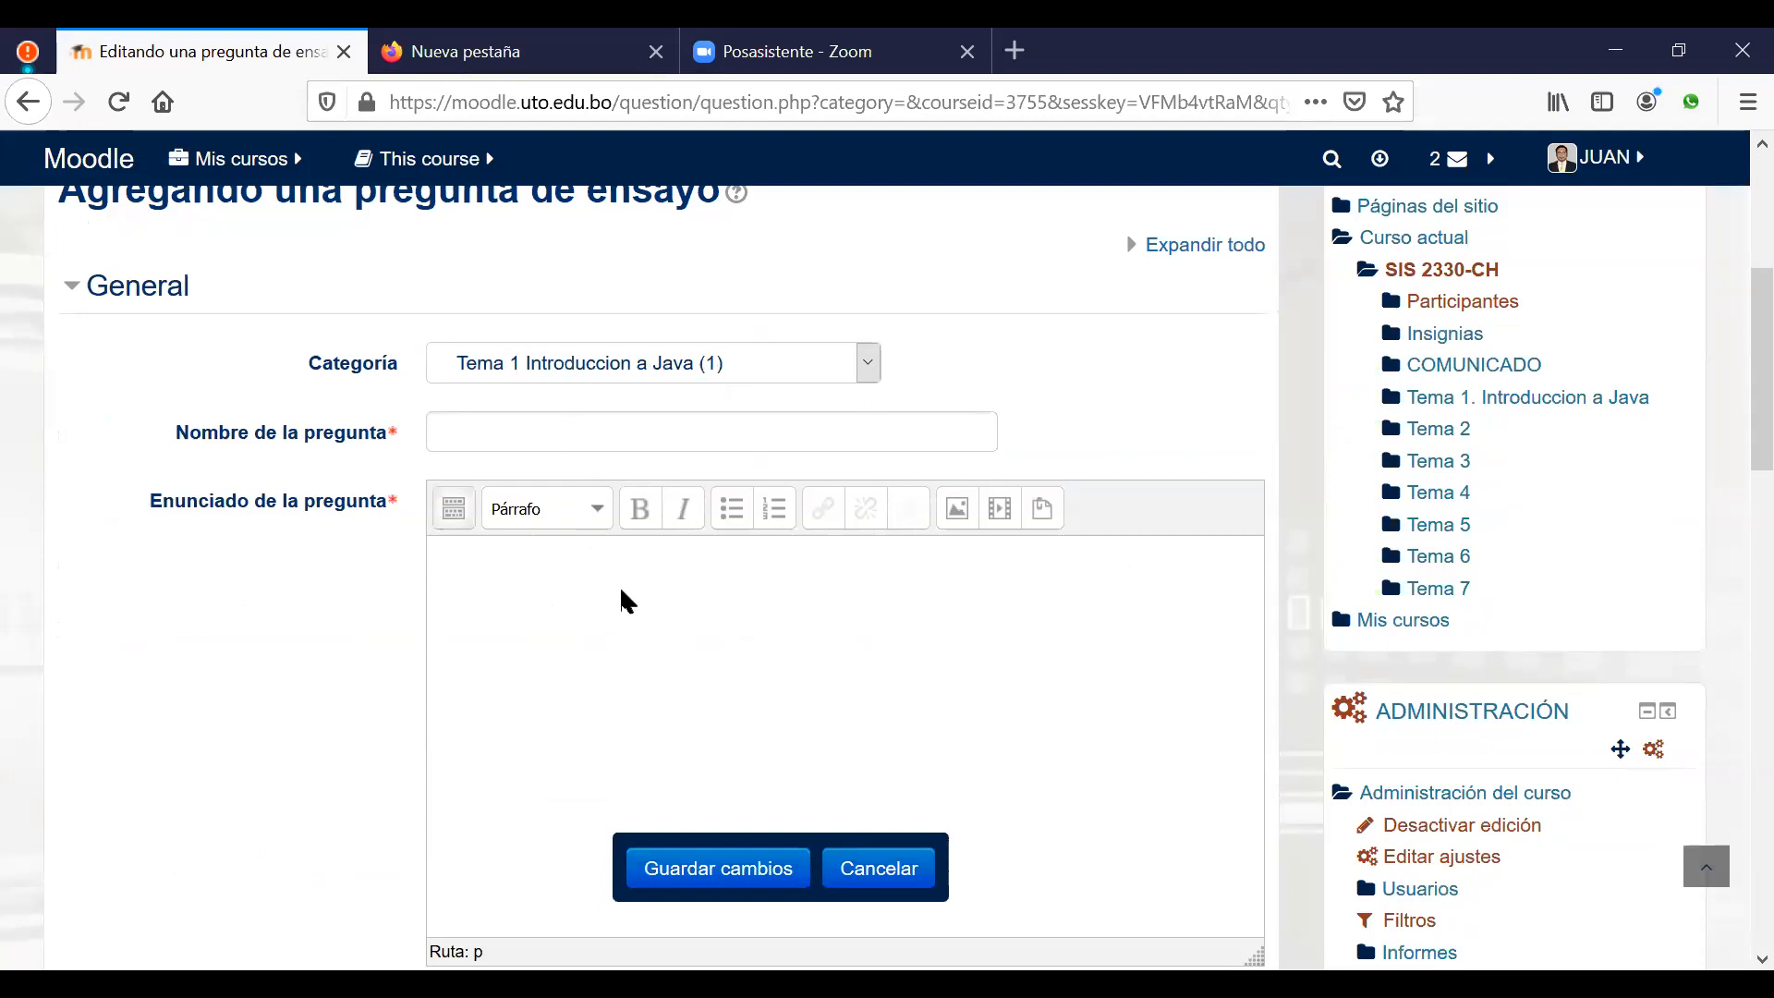
text(Liste las caracteristicas el)
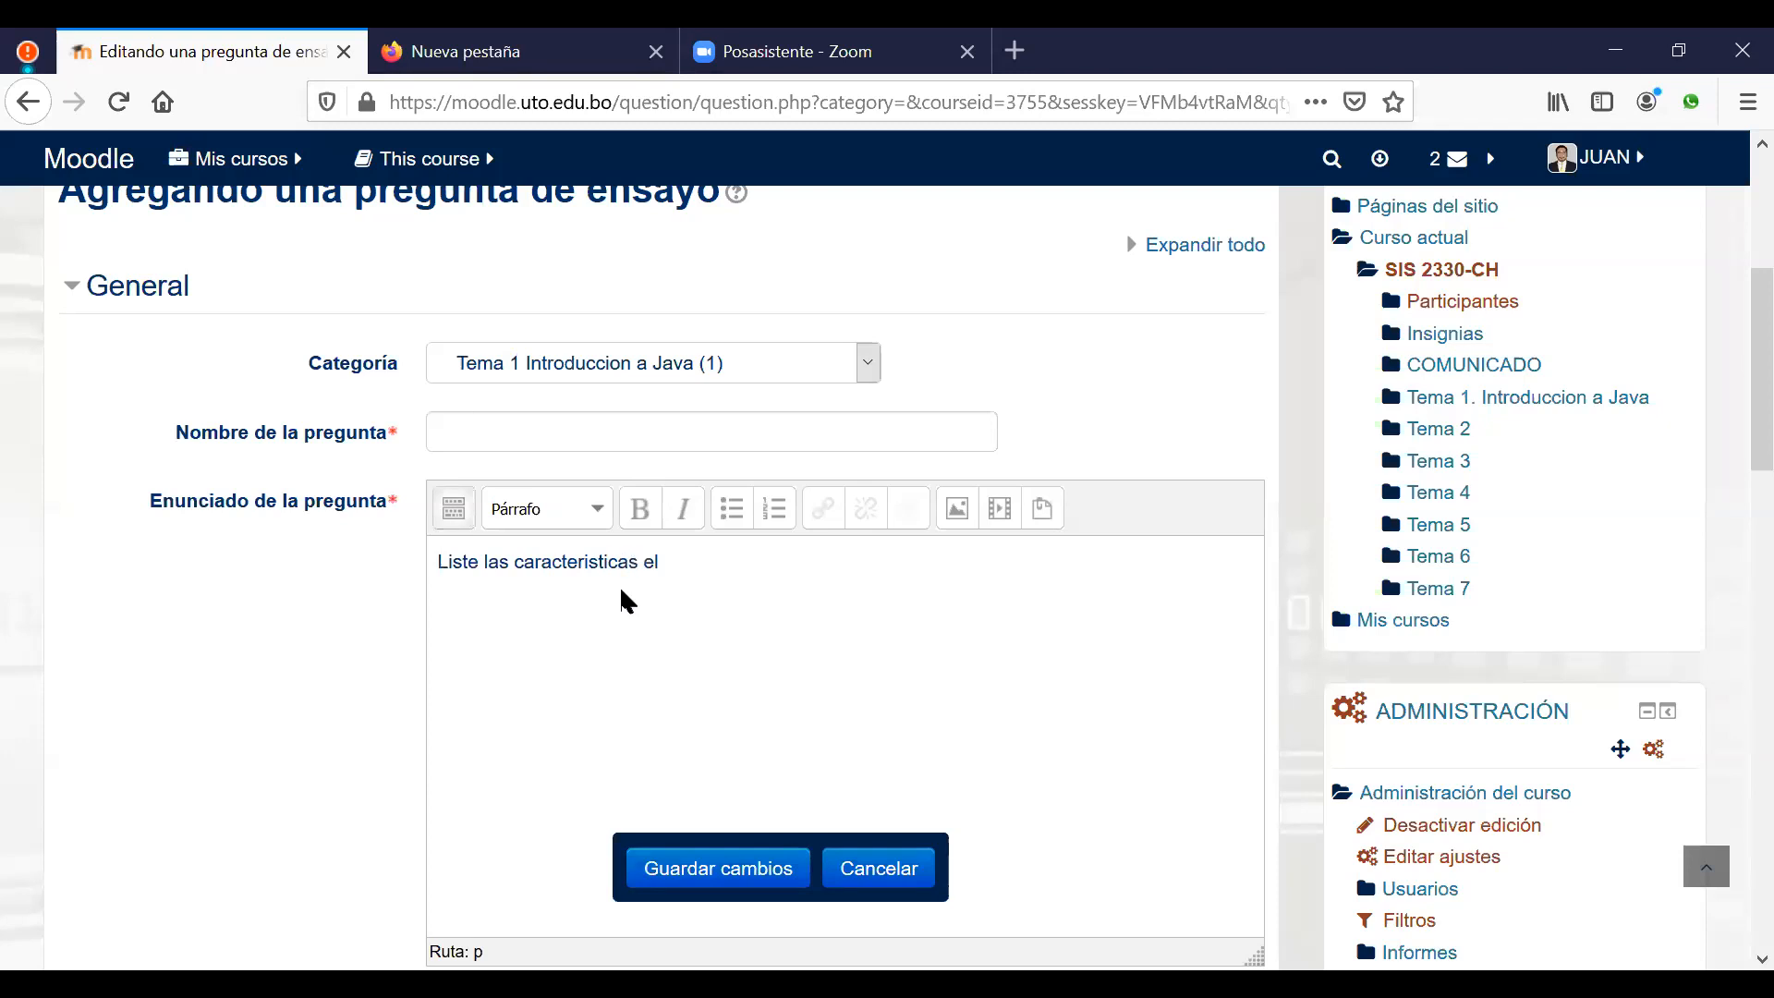
text( Java)
drag(714, 566, 434, 564)
key(ctrl+c)
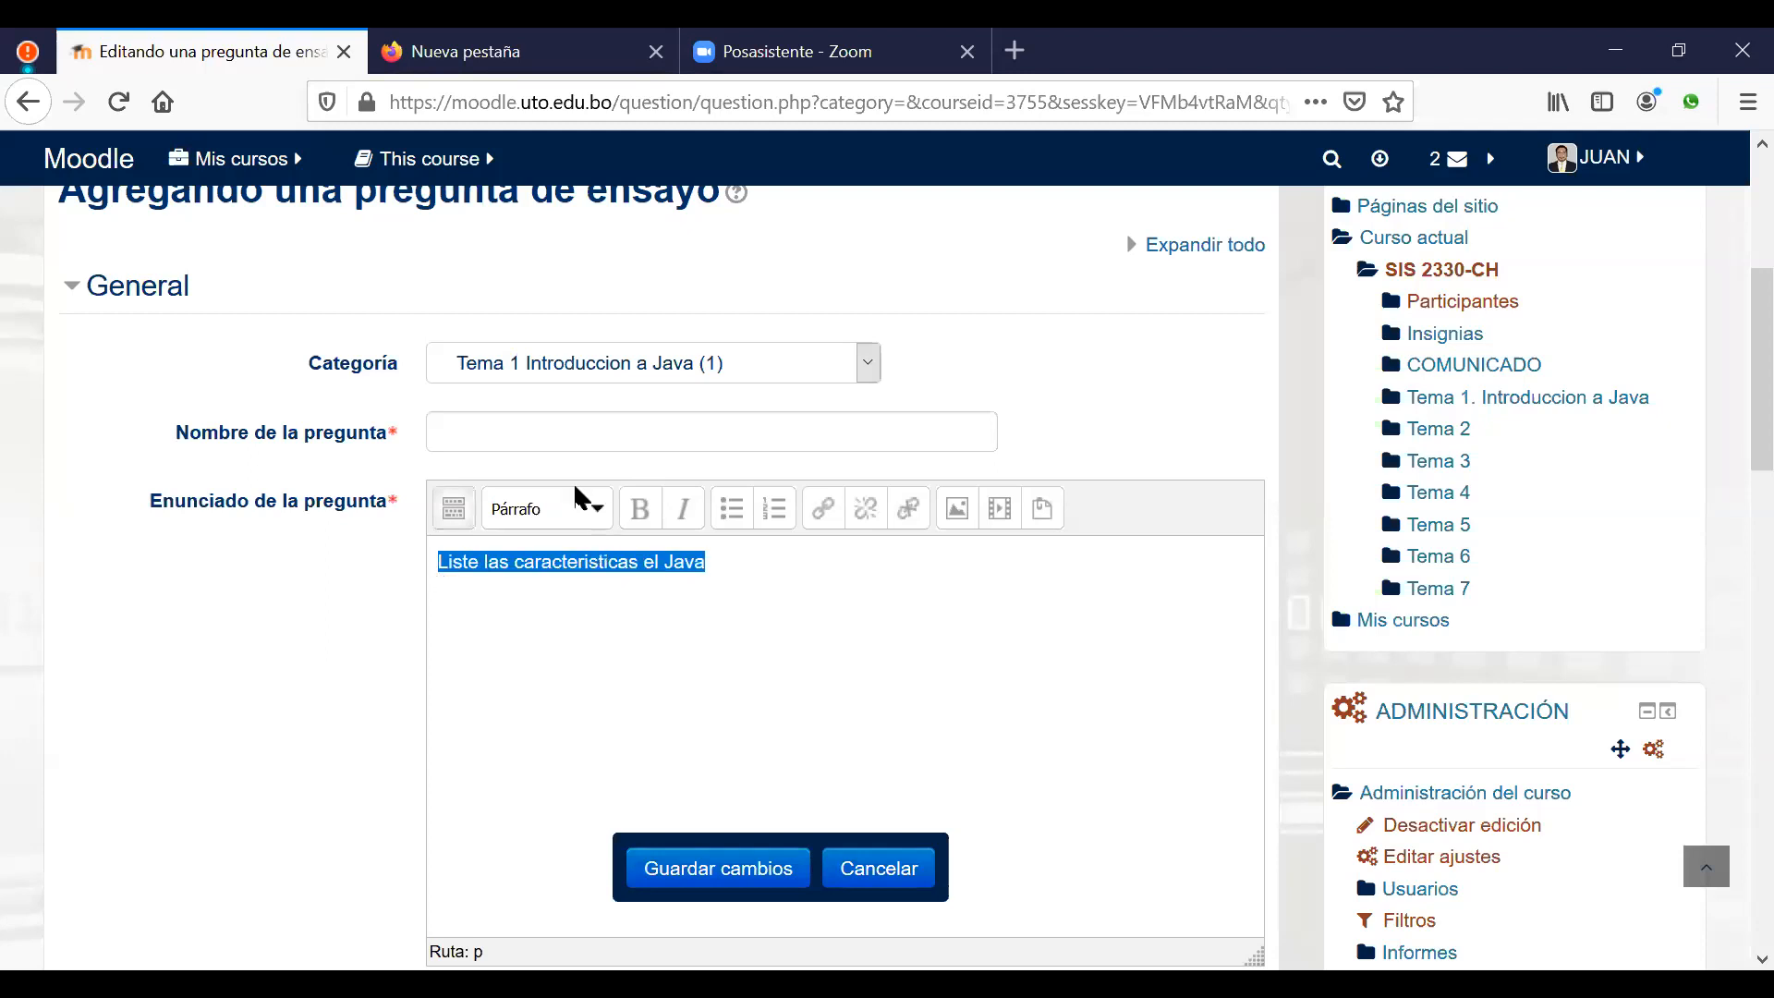
click(561, 444)
key(ctrl+v)
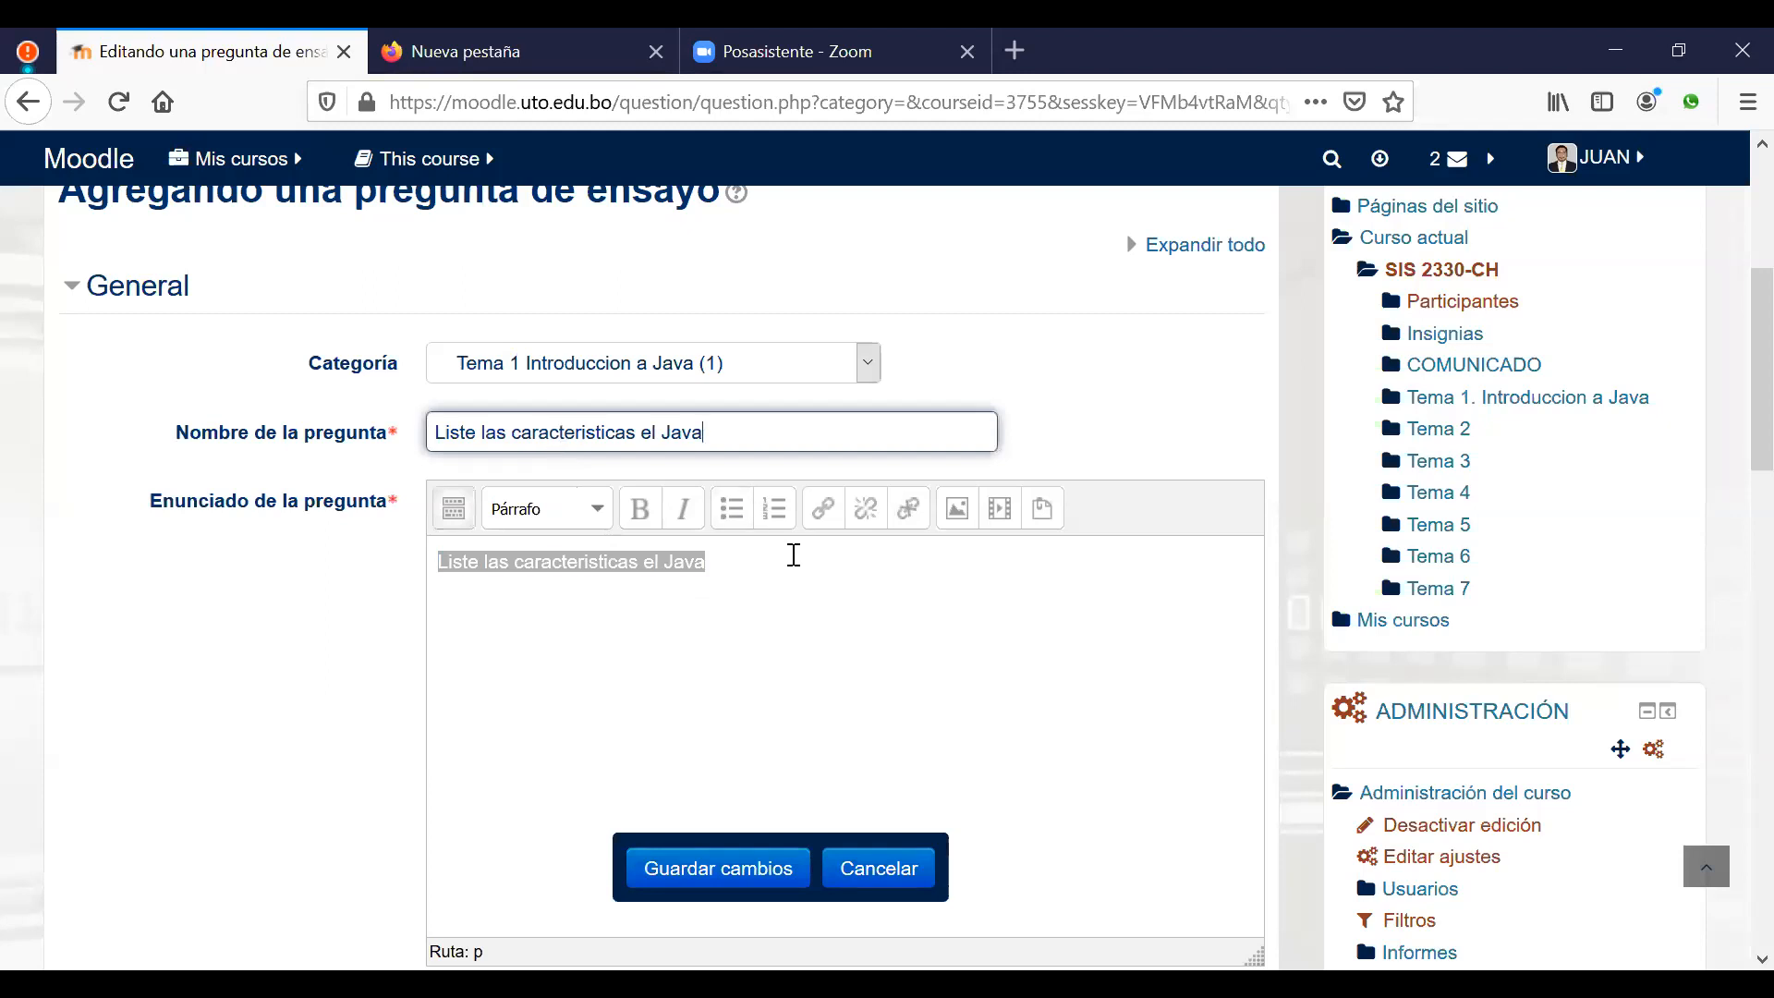
click(791, 555)
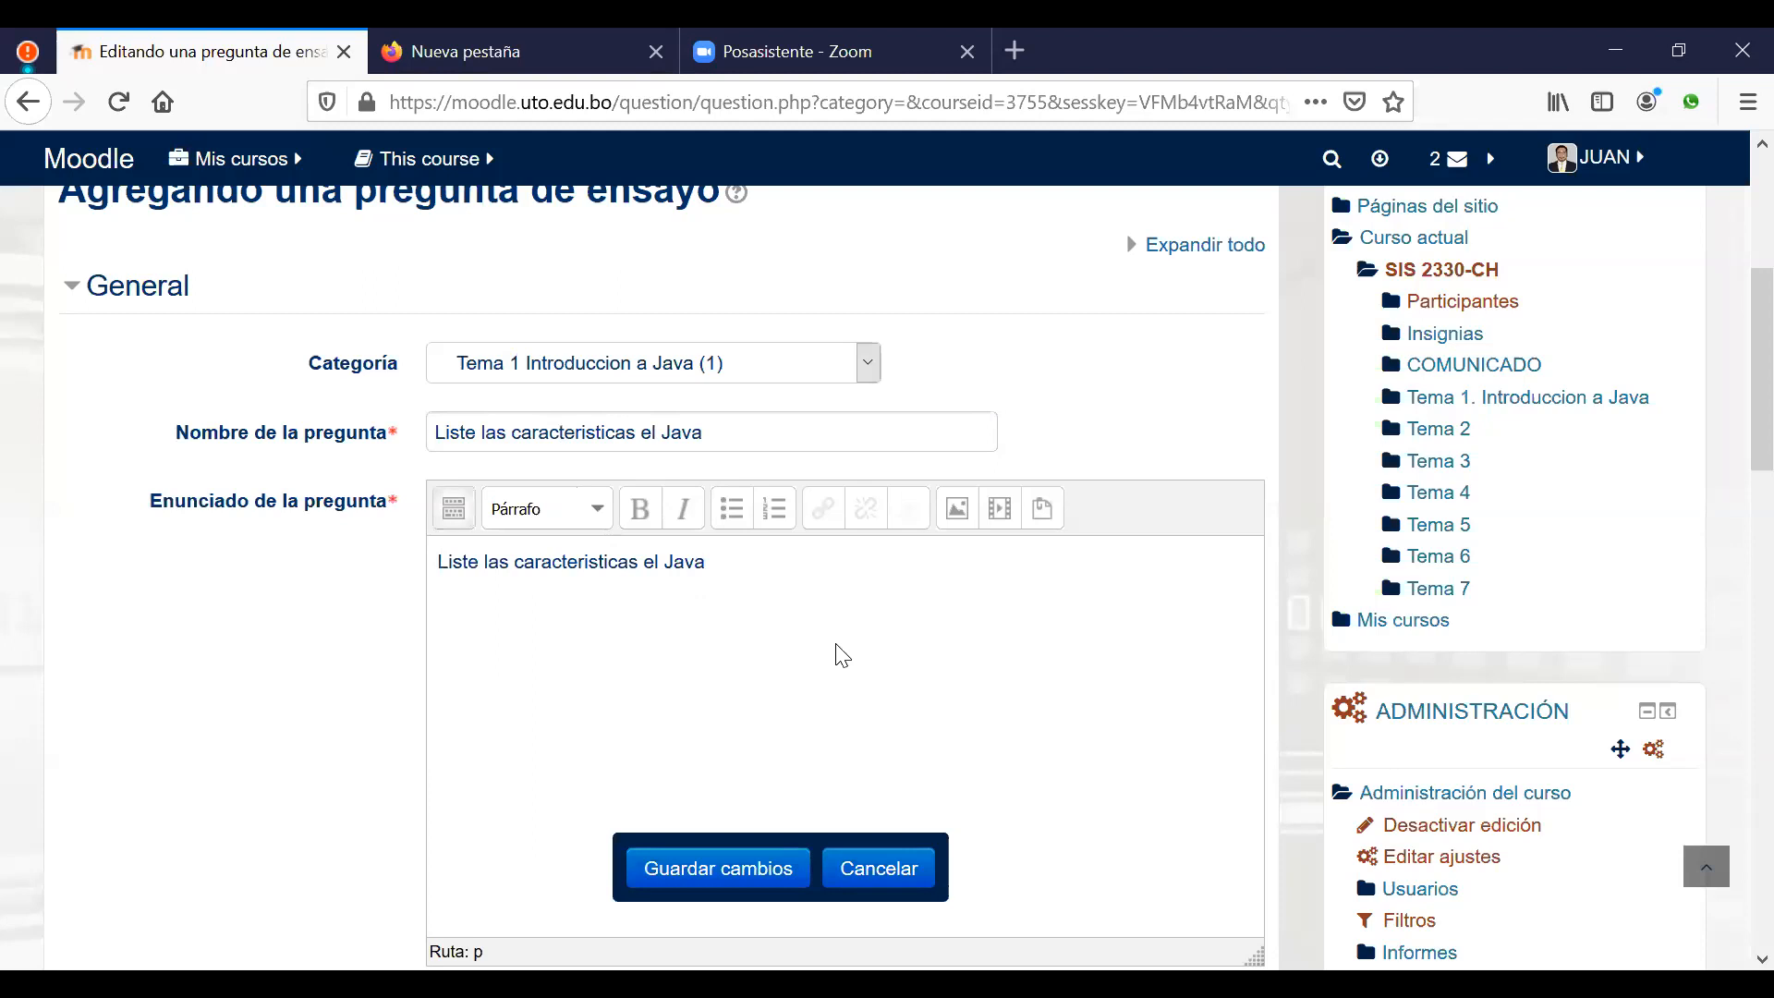
scroll(836, 660, down, 3)
click(735, 873)
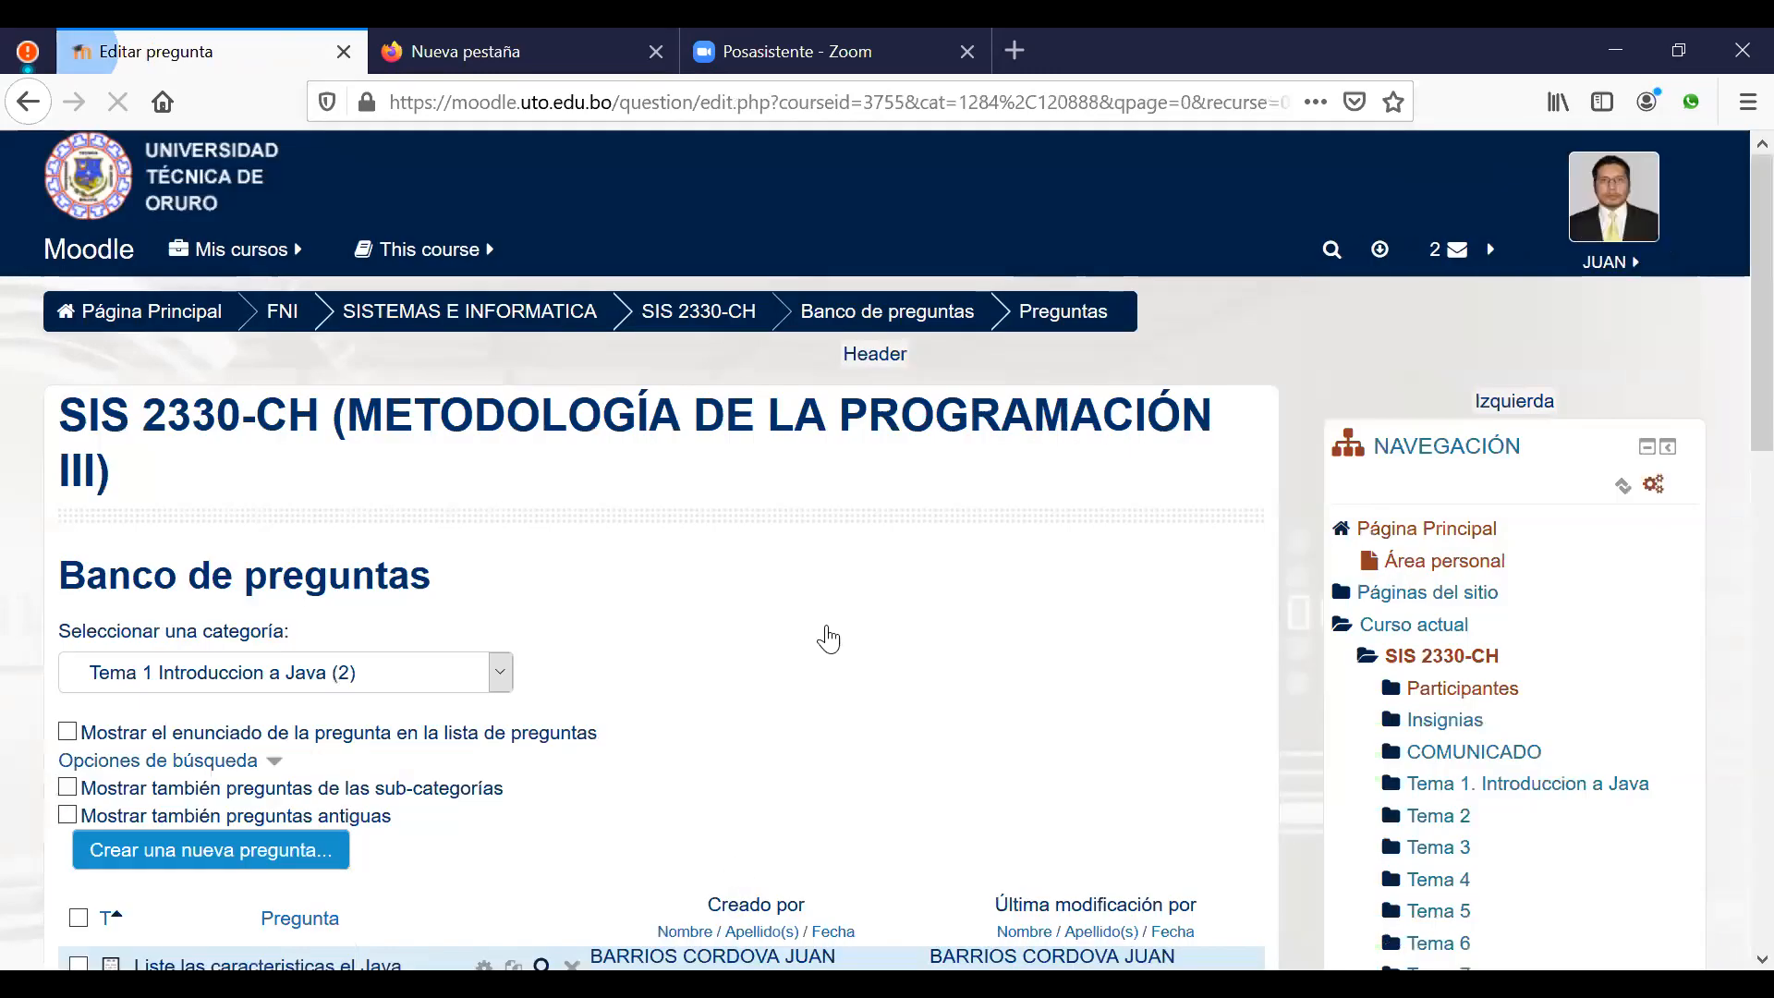
Step: Toggle Seleccionar todos on and off, then preview 'Liste las caracteristicas el Java'
scroll(868, 619, down, 3)
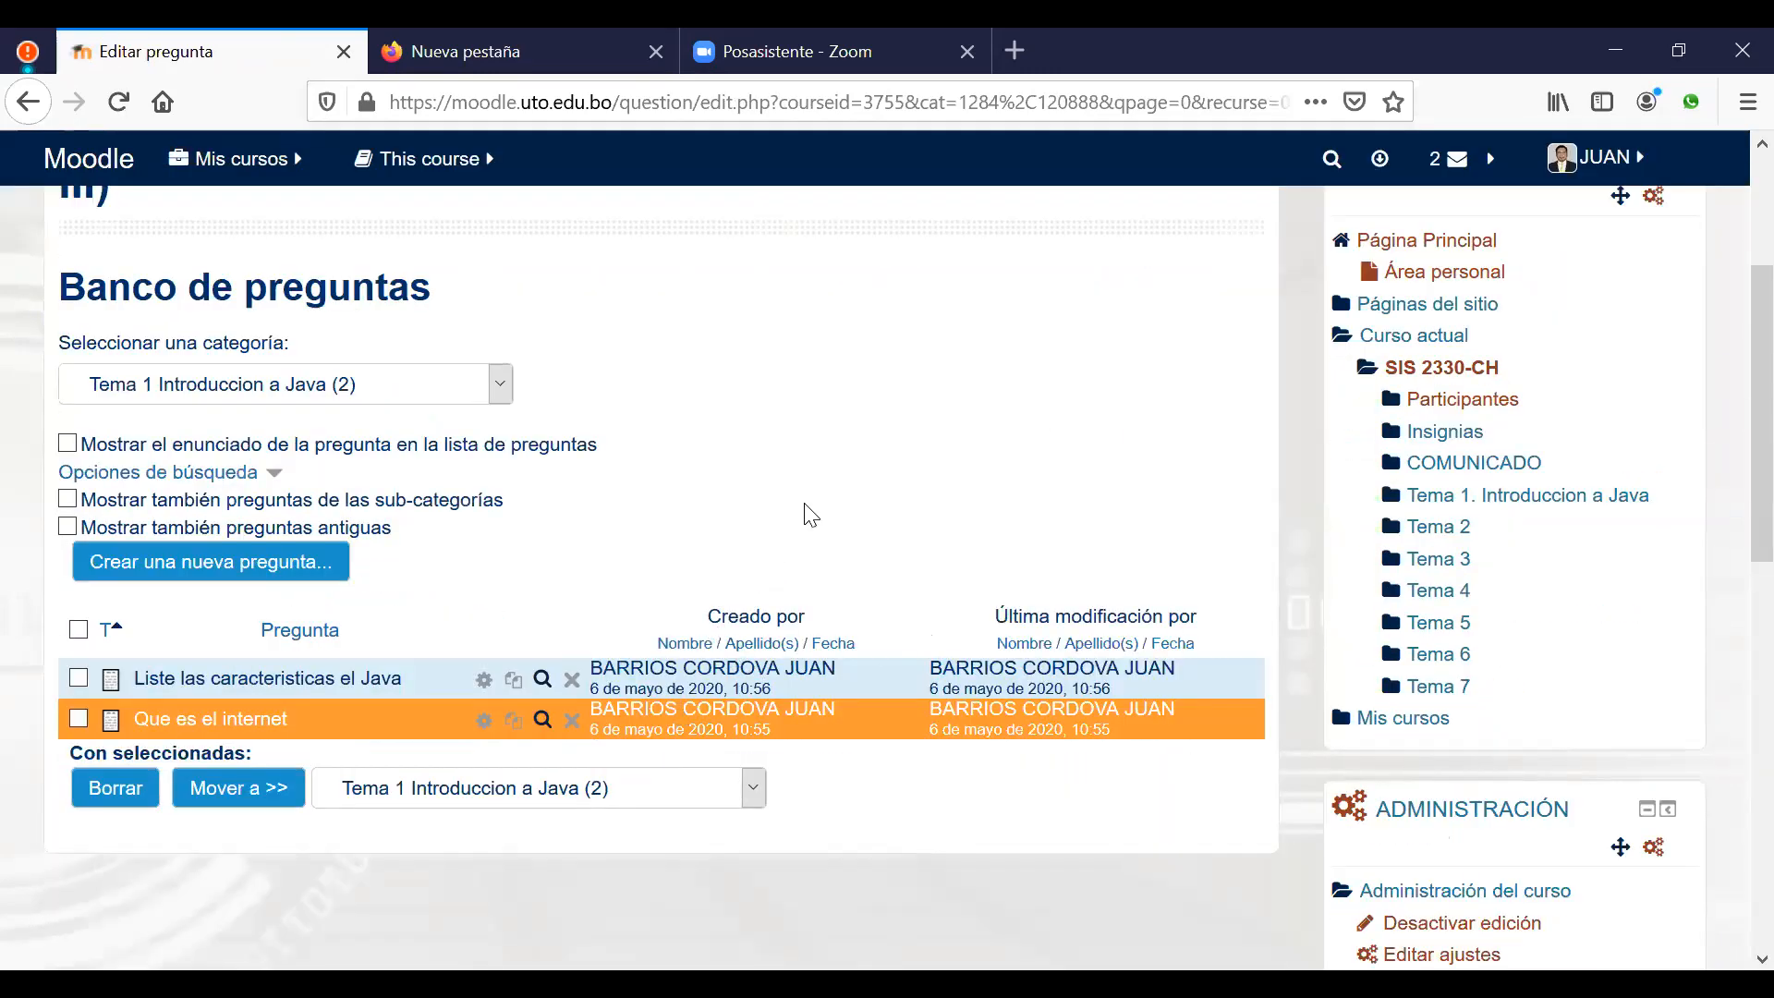
scroll(811, 513, down, 1)
scroll(848, 485, down, 1)
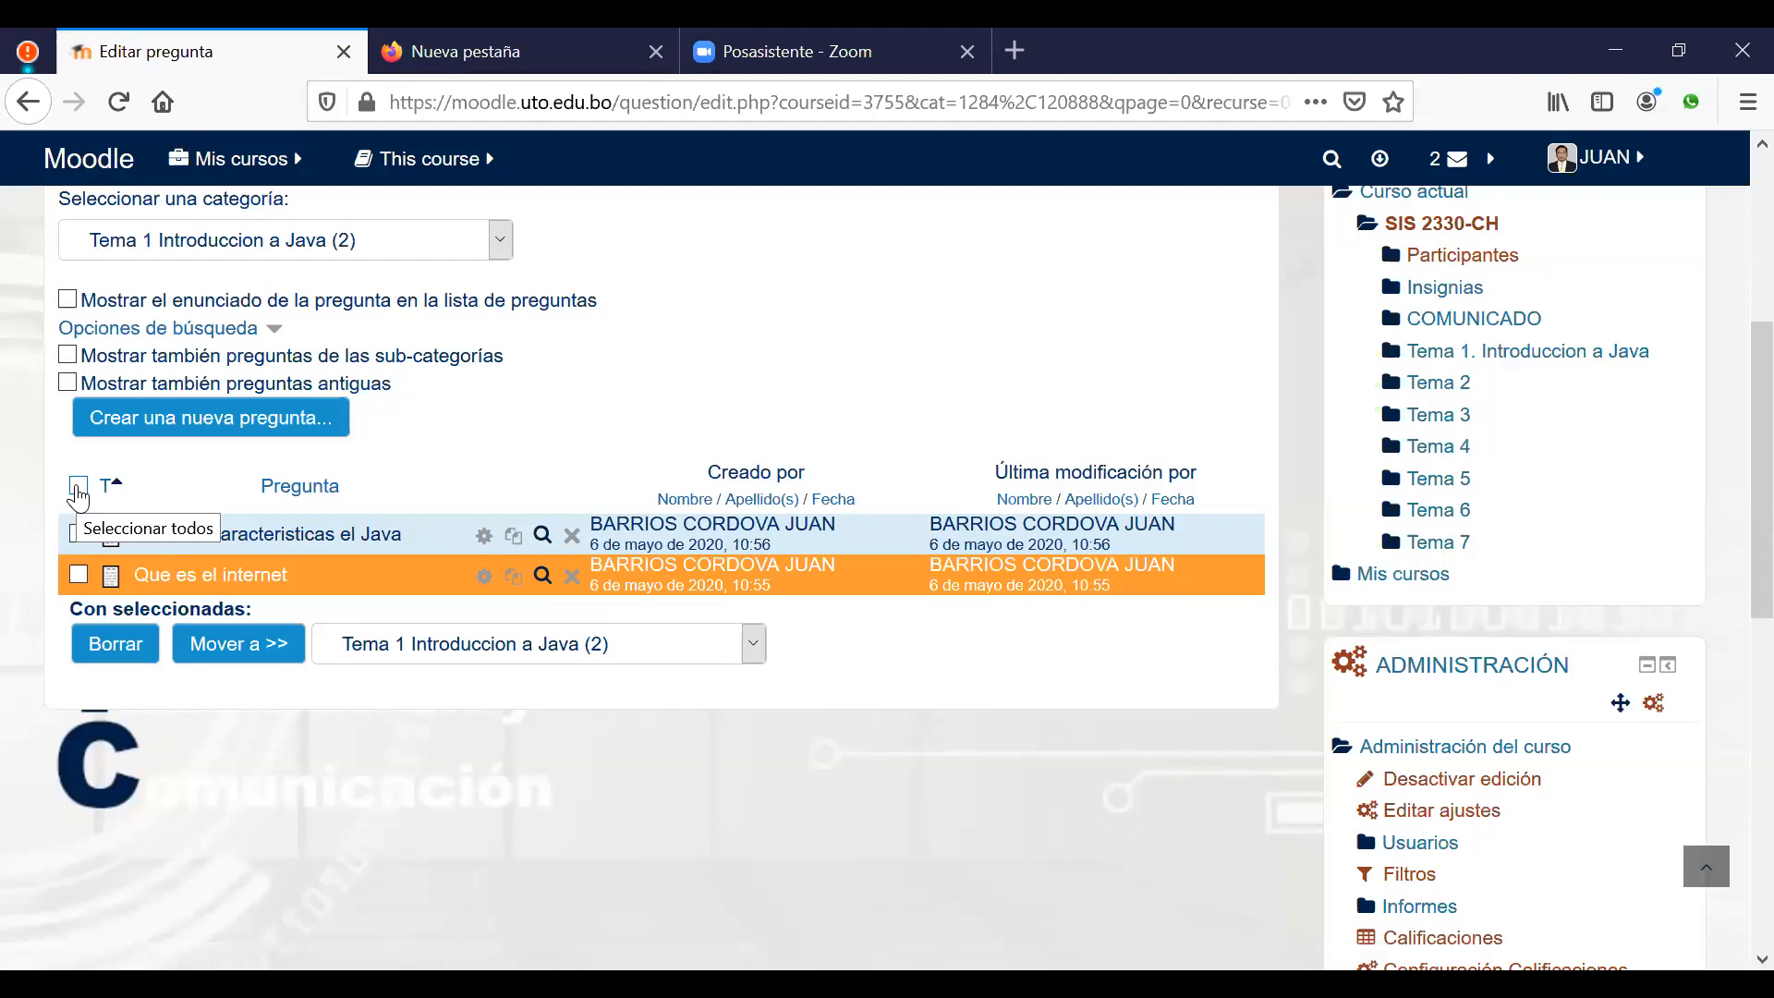
click(78, 486)
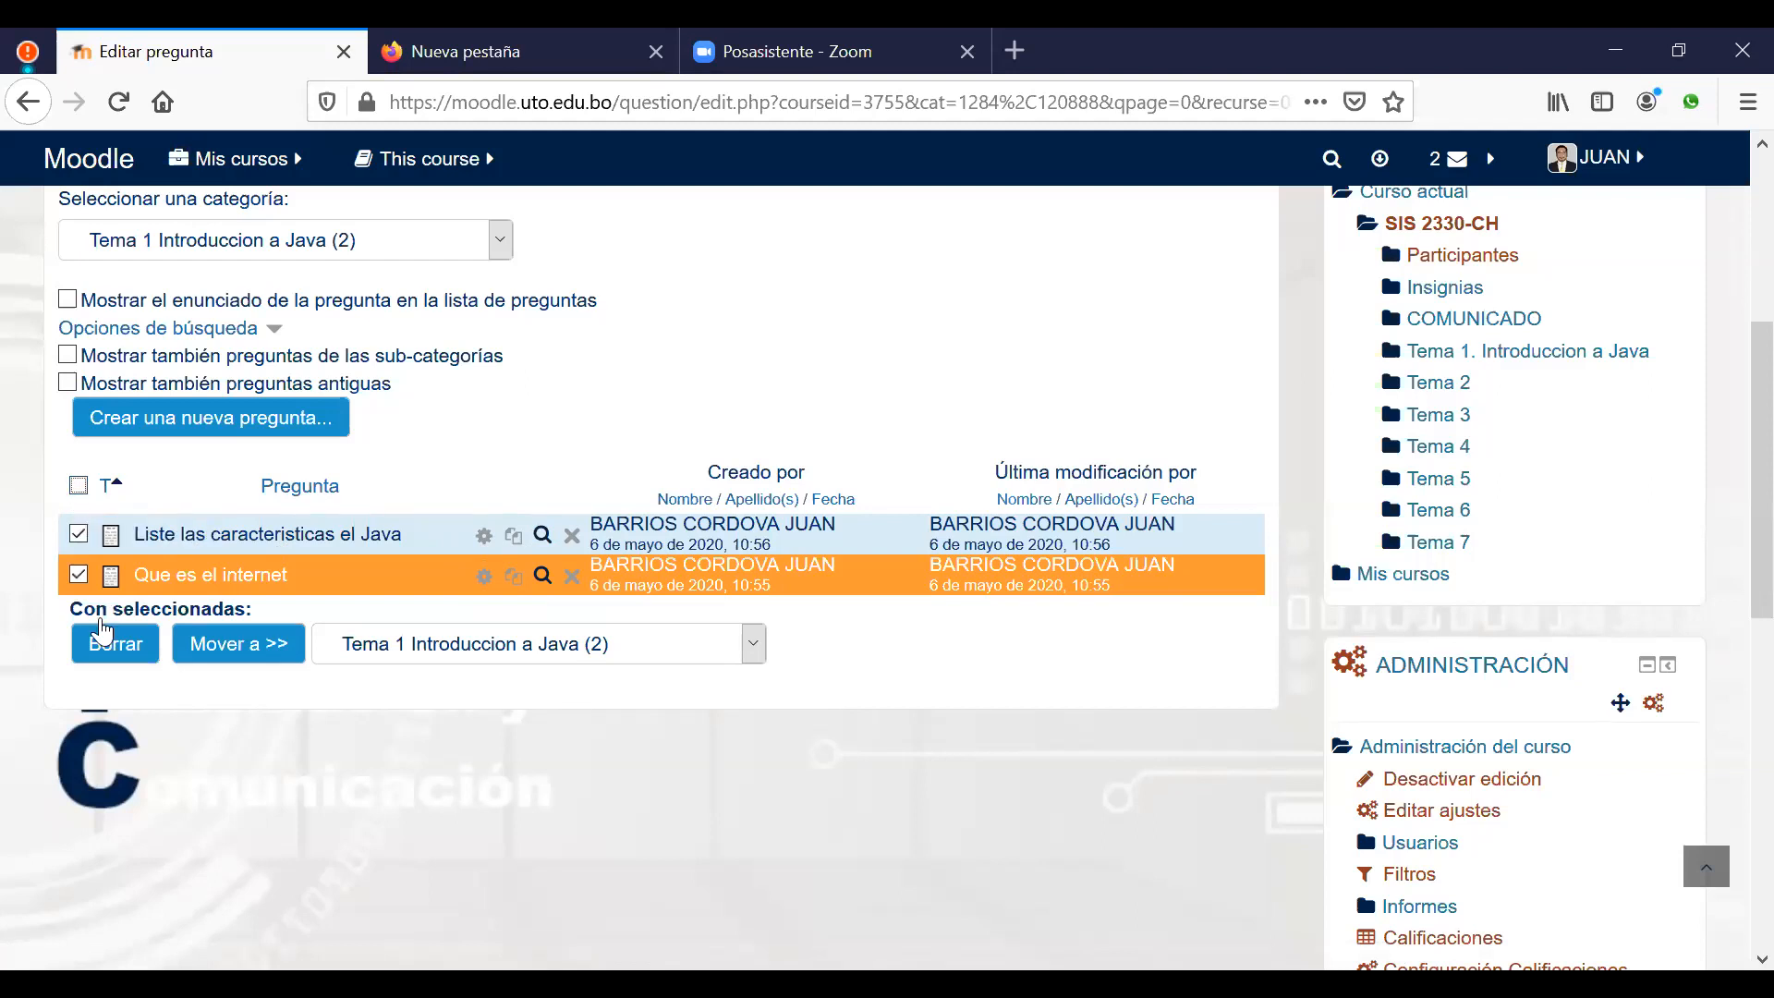
click(77, 486)
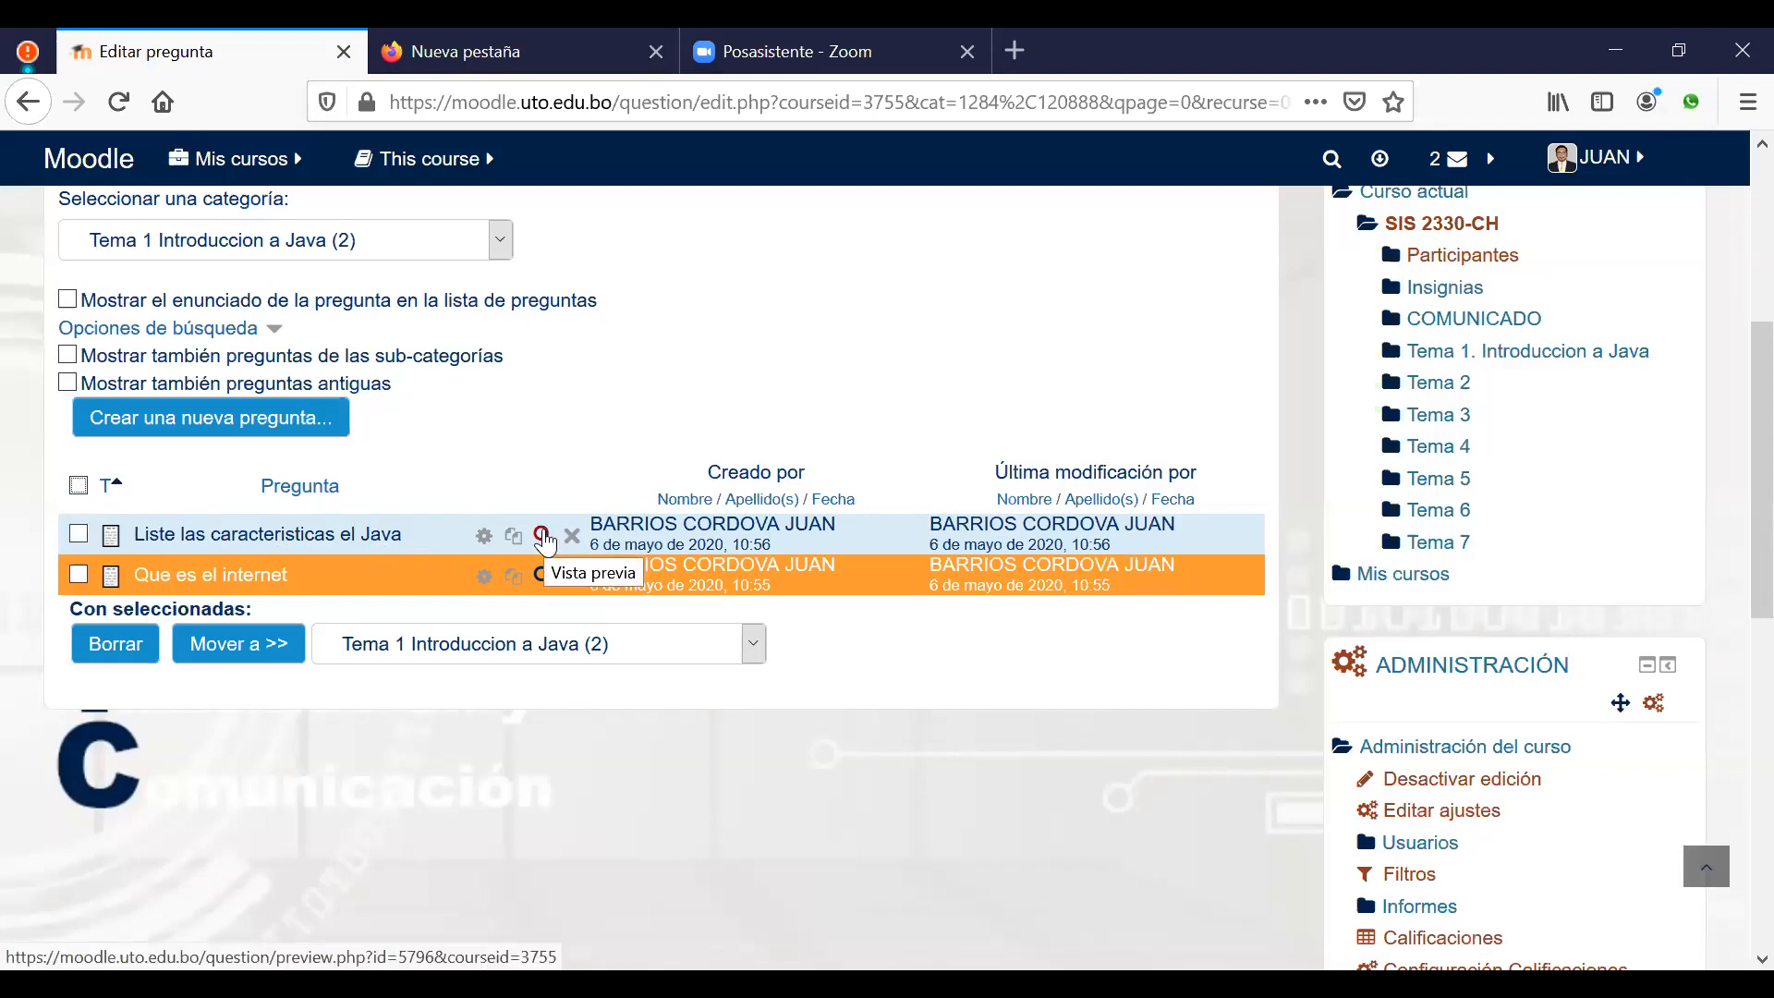
click(543, 537)
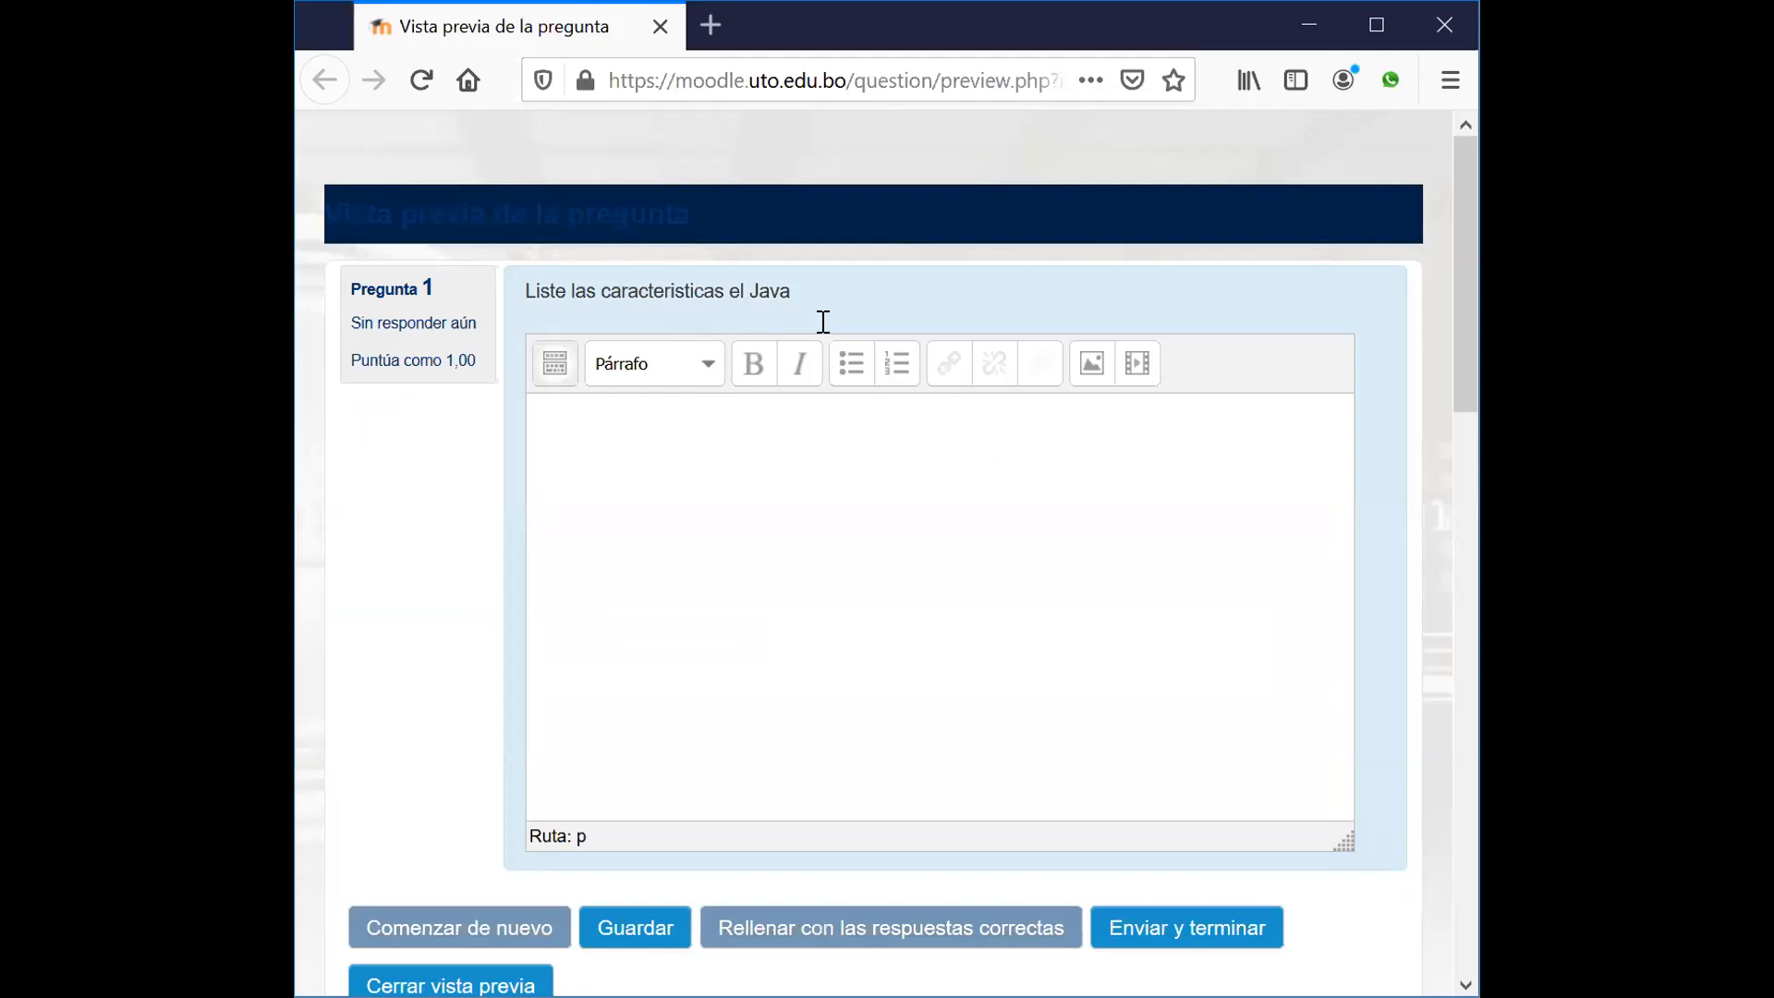
Step: Try the answer box with a test answer 'GASGAS', erase it, and close the preview
click(830, 476)
text(GASGAS)
key(BackSpace)
key(BackSpace)
key(BackSpace)
key(BackSpace)
key(BackSpace)
key(BackSpace)
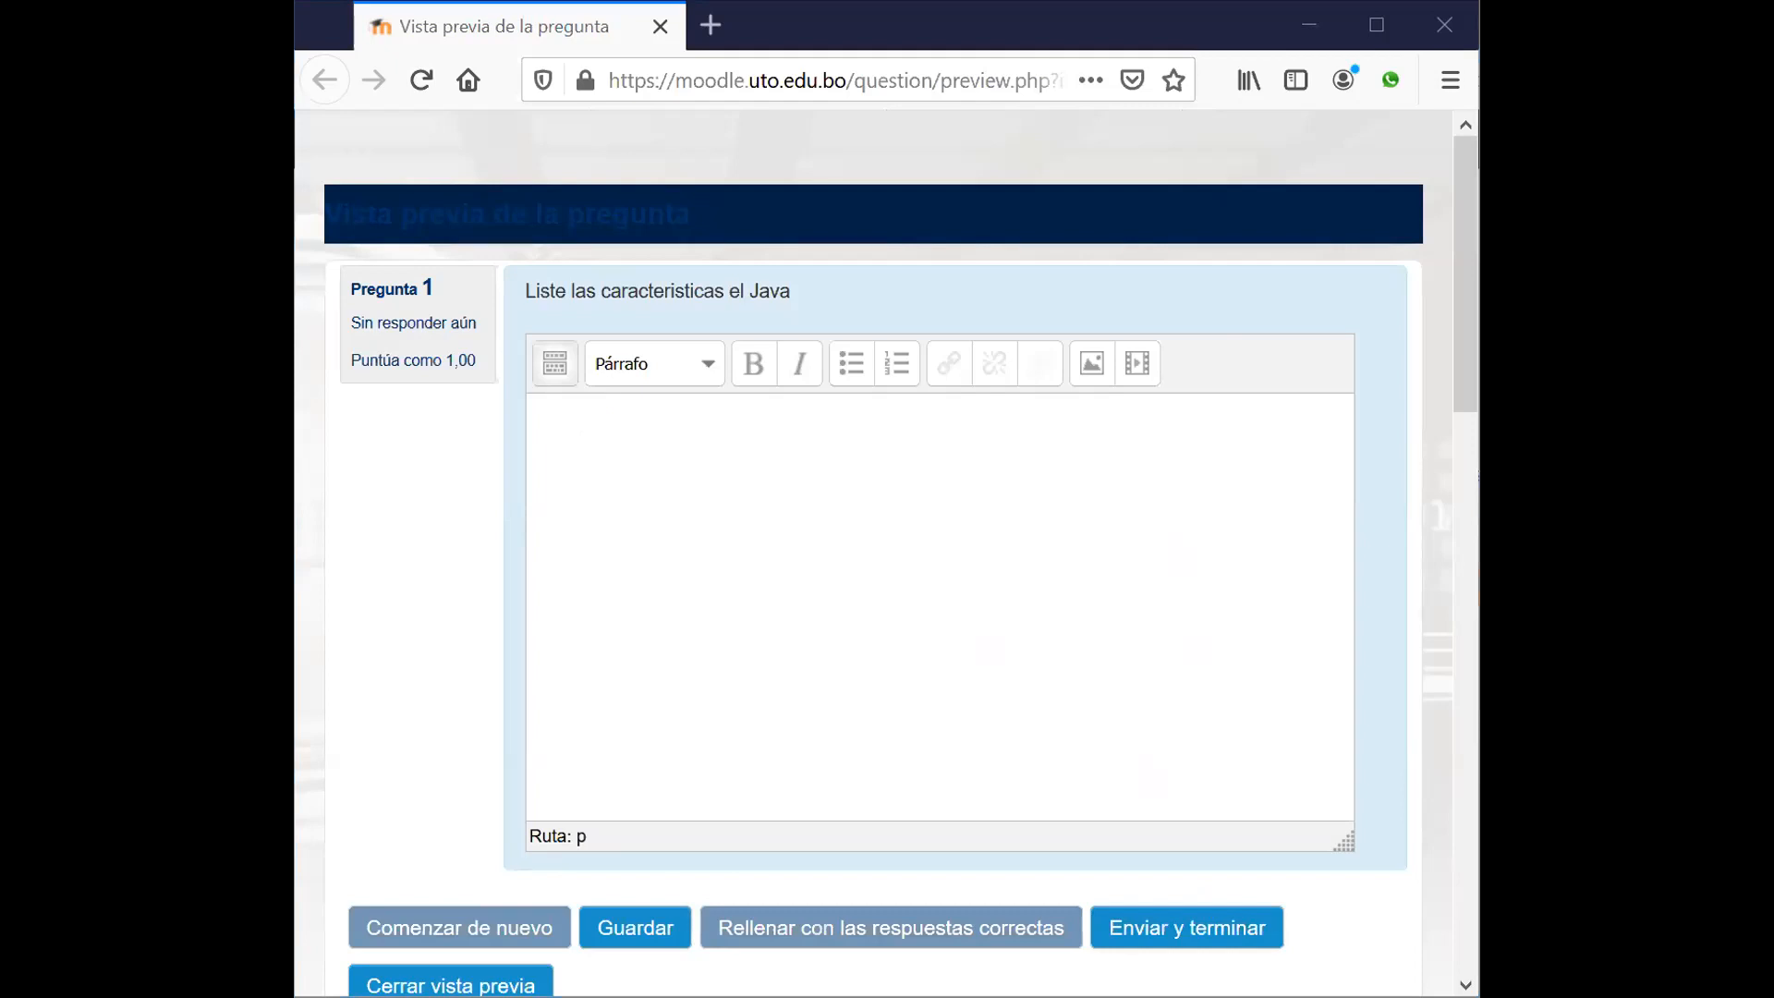
click(1516, 691)
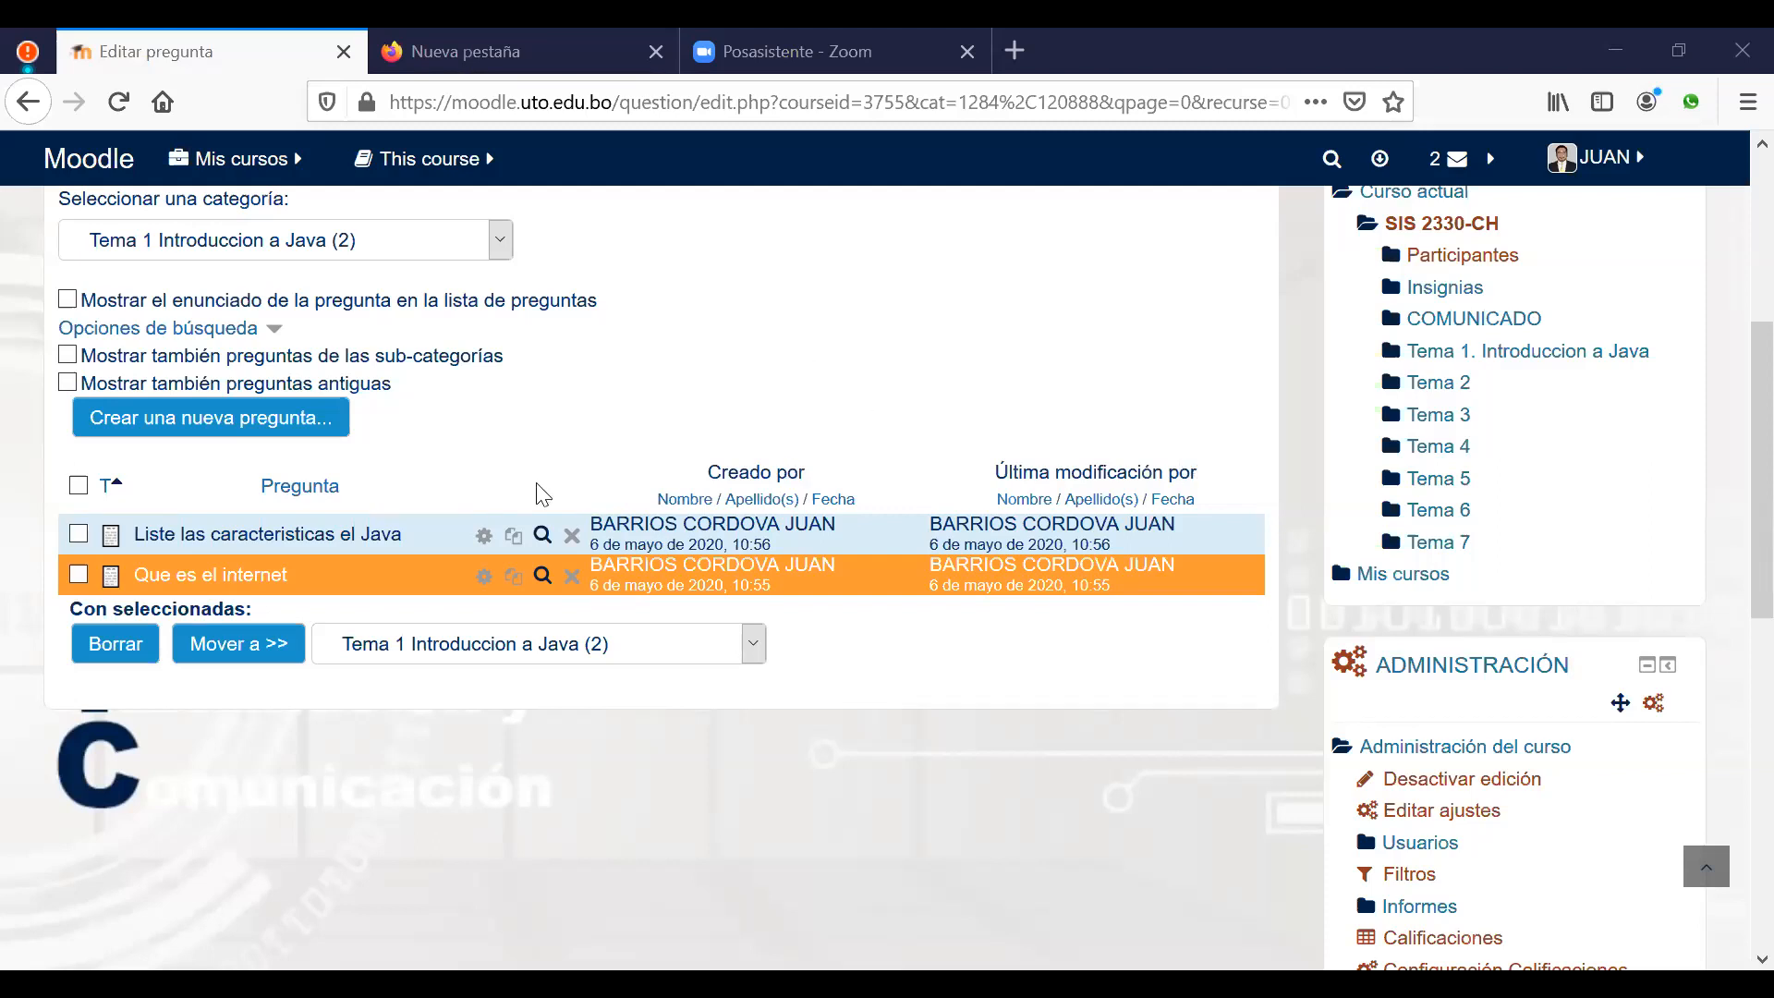
Step: Pick Respuesta corta from the new-question type list and add it
click(250, 432)
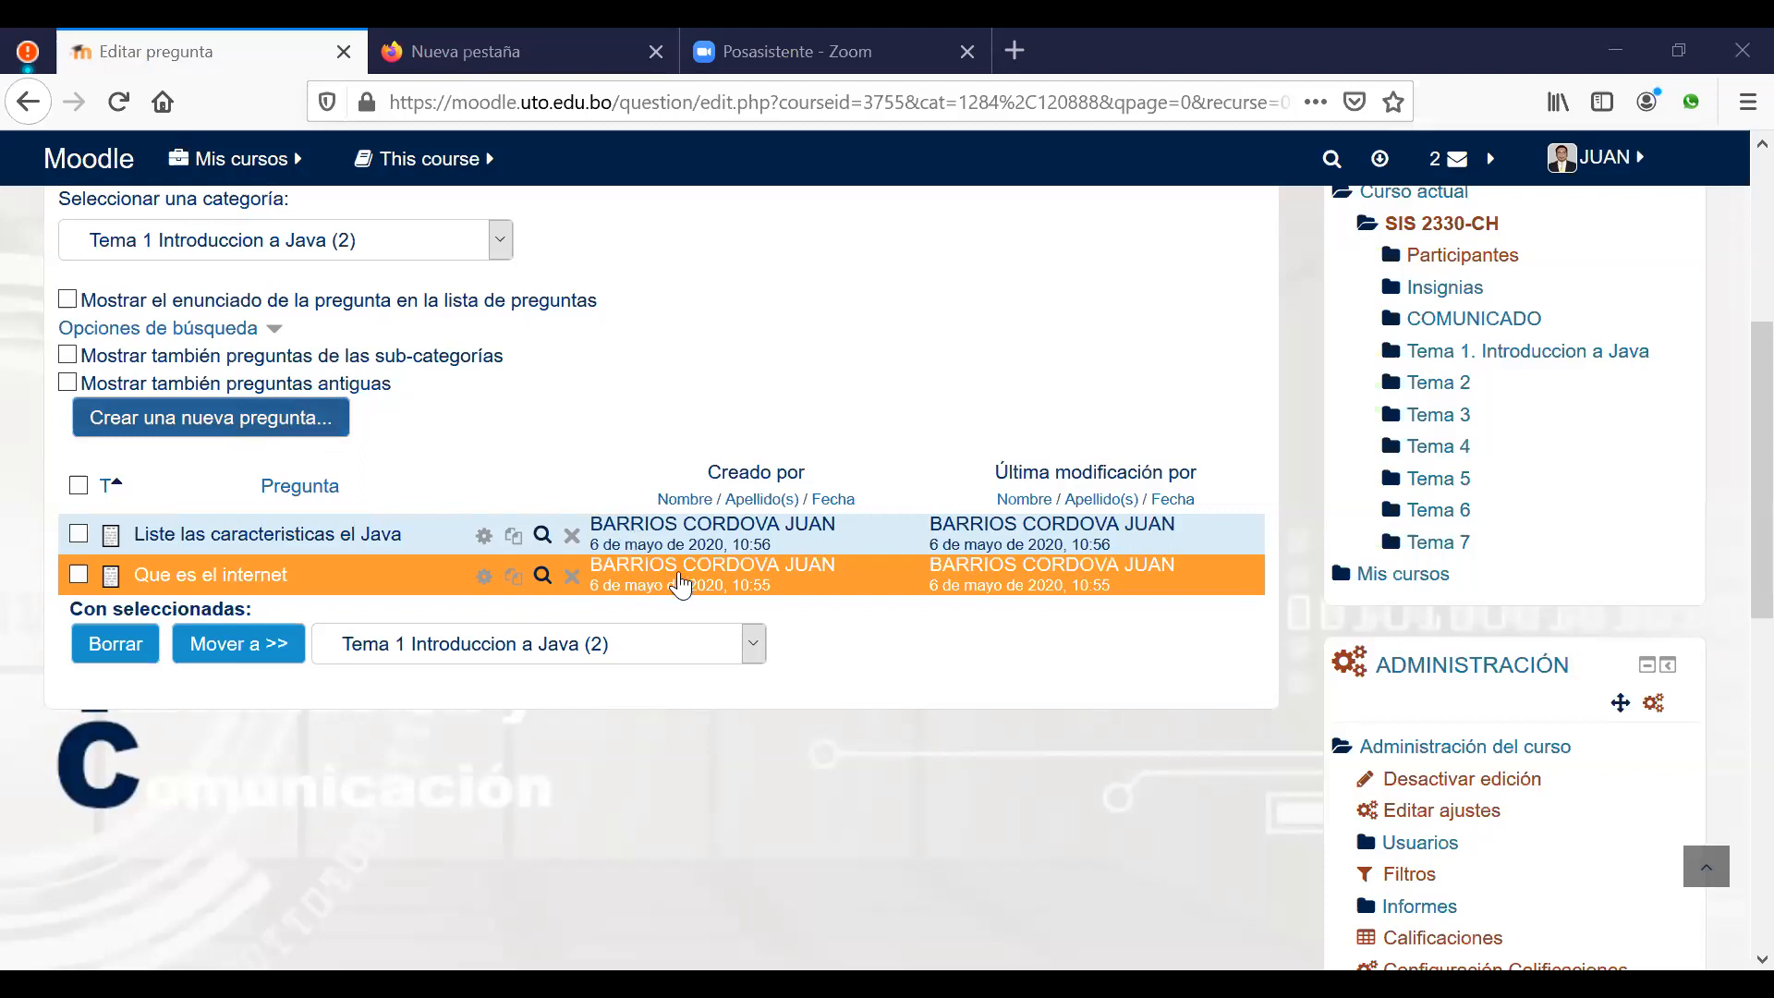
scroll(690, 704, down, 3)
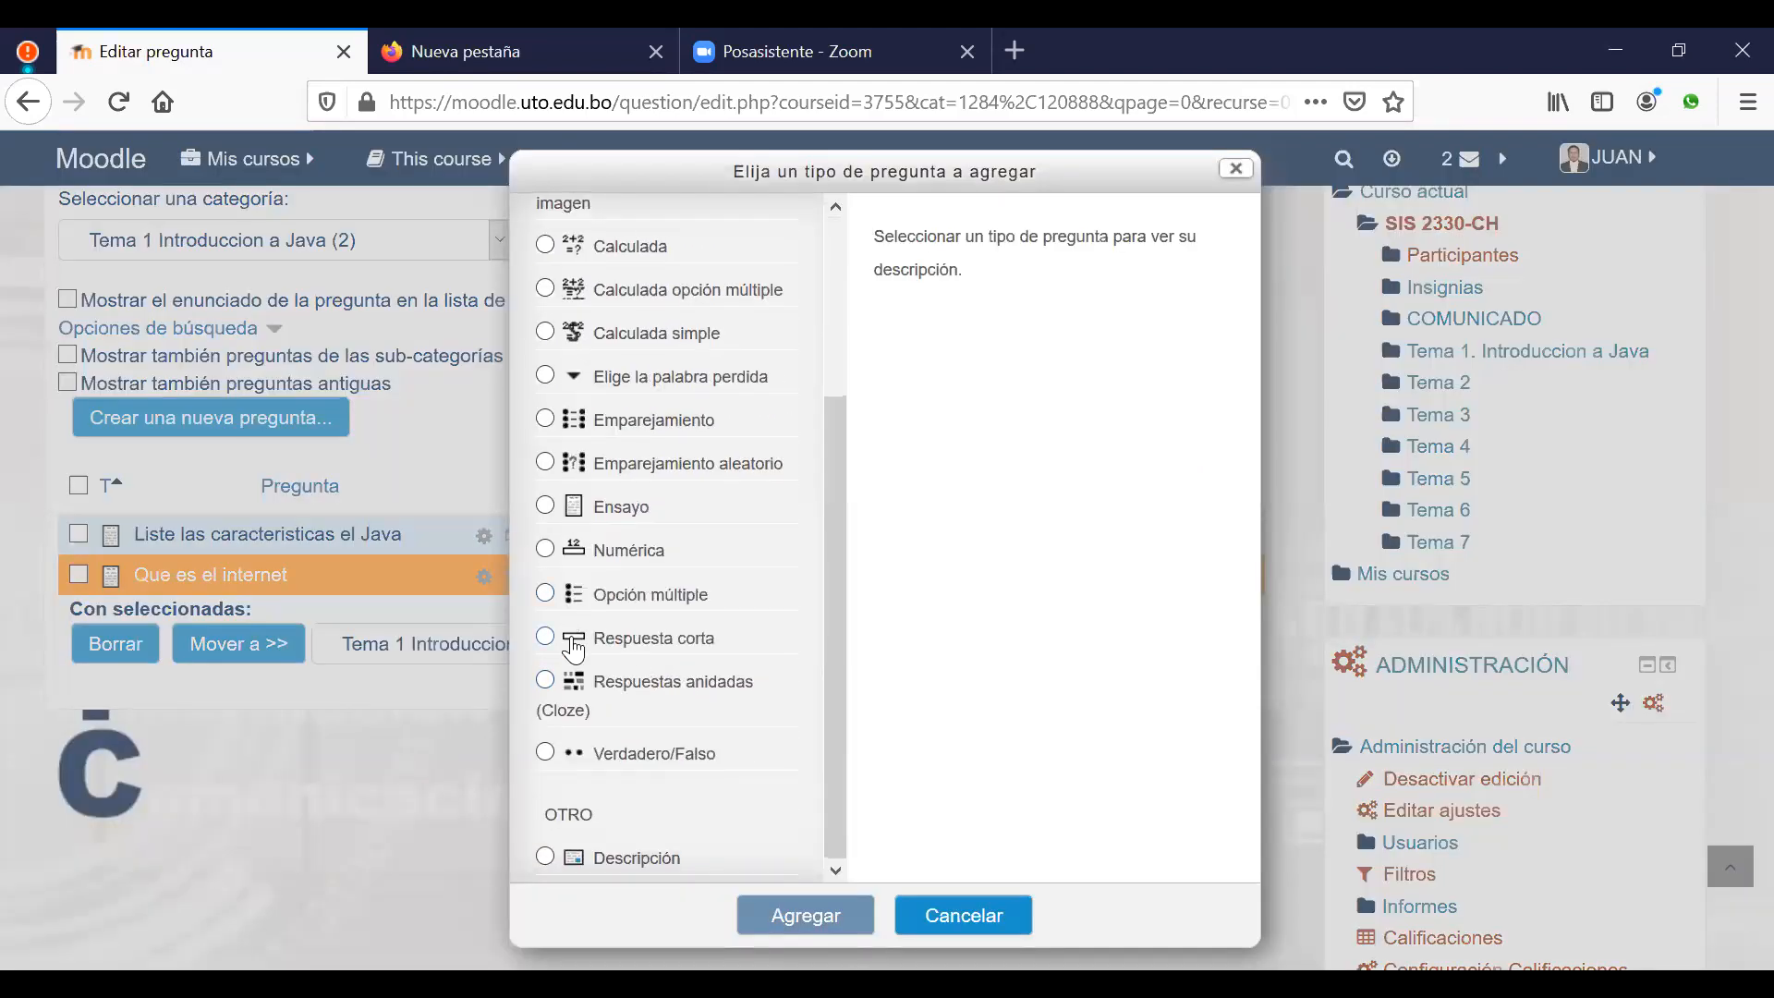
click(647, 637)
click(804, 915)
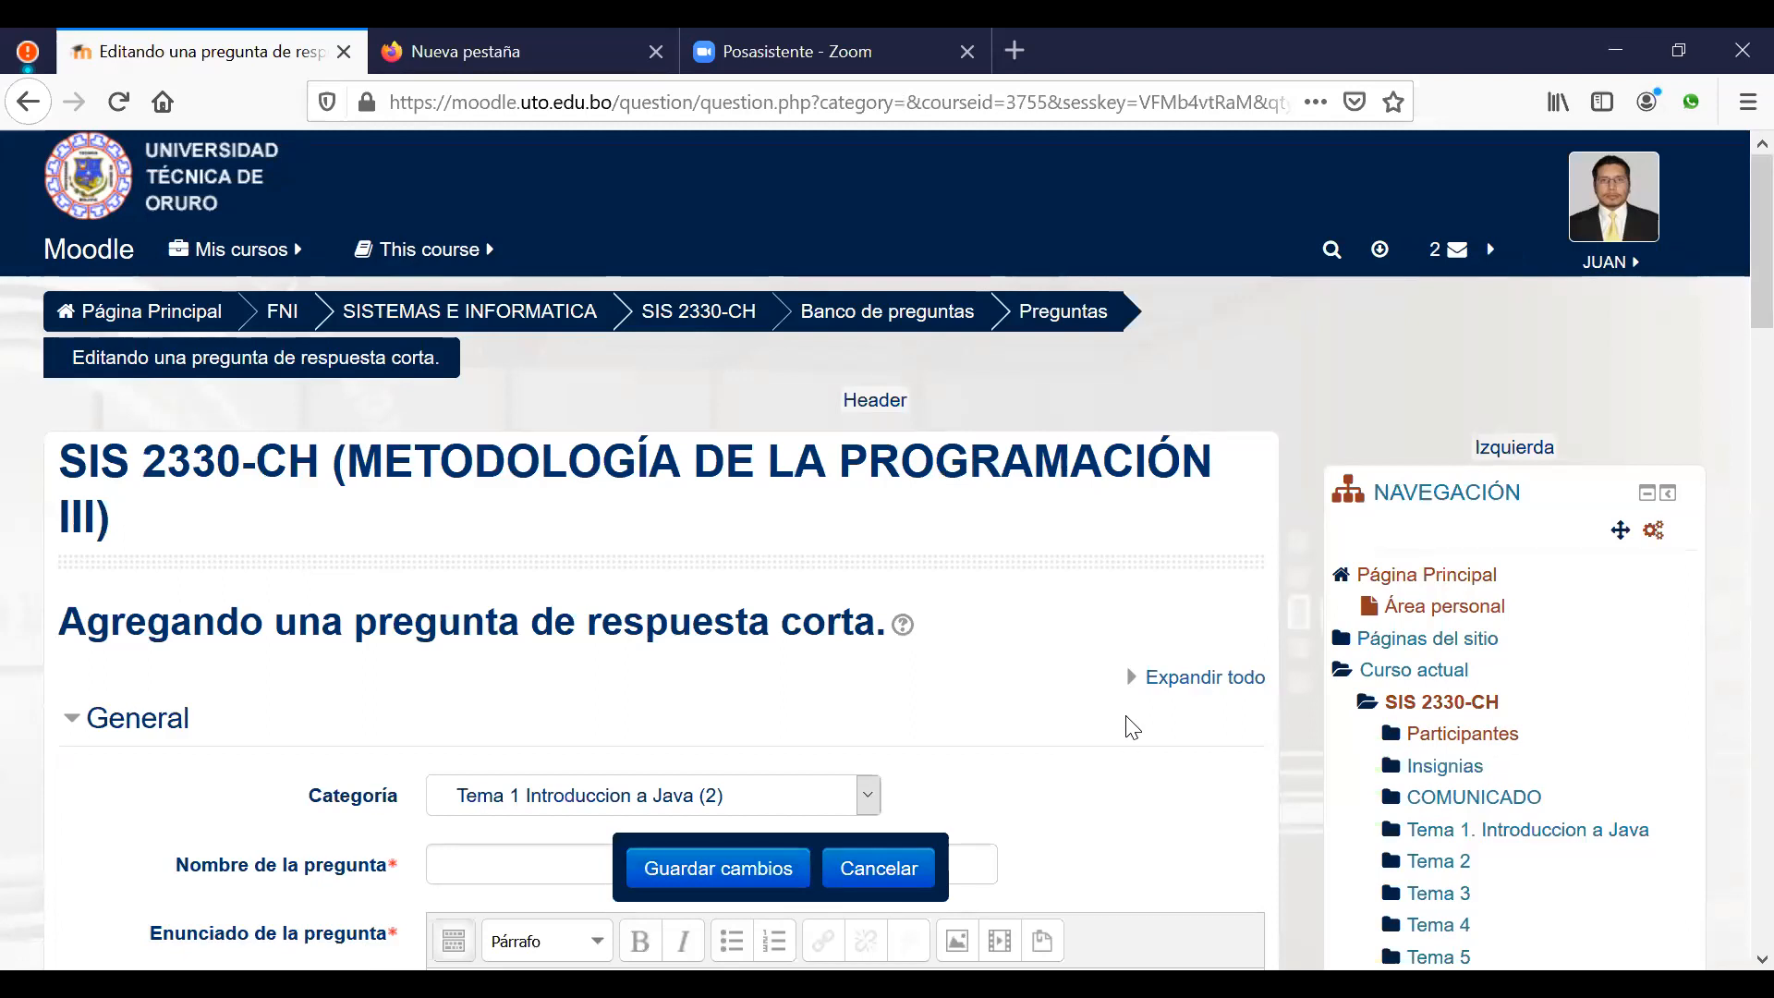
scroll(1133, 726, down, 3)
scroll(1132, 727, down, 2)
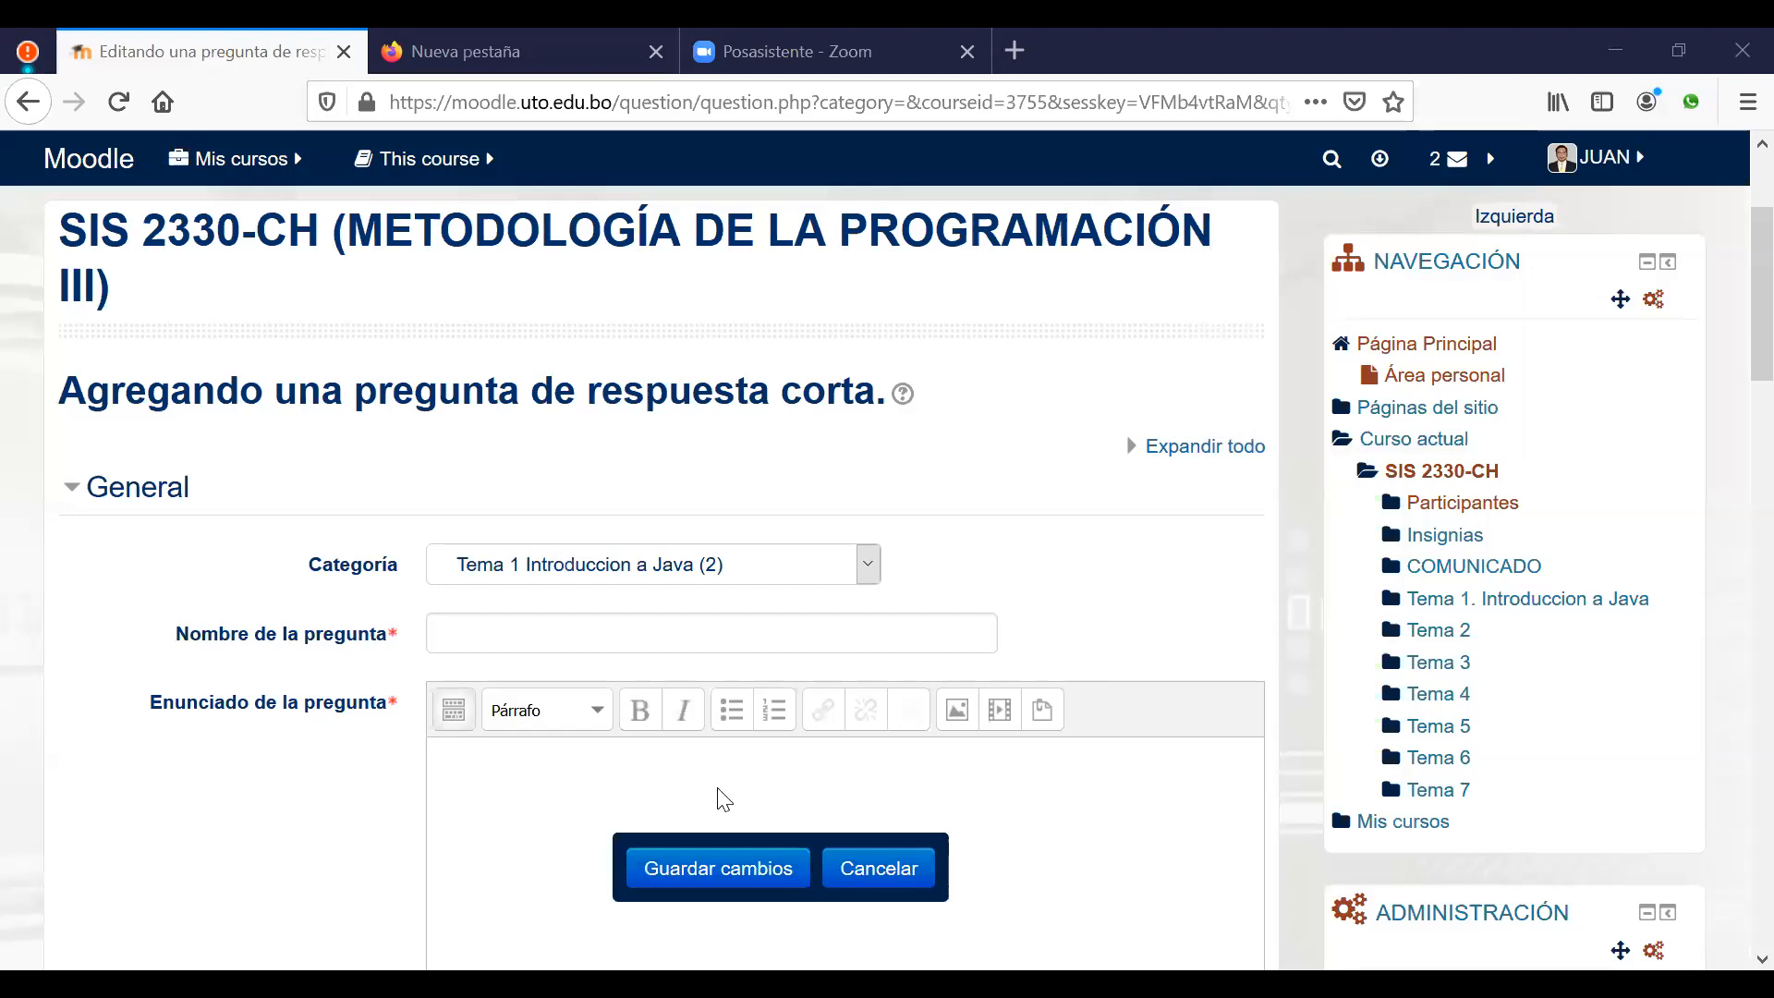
scroll(717, 795, down, 3)
click(778, 524)
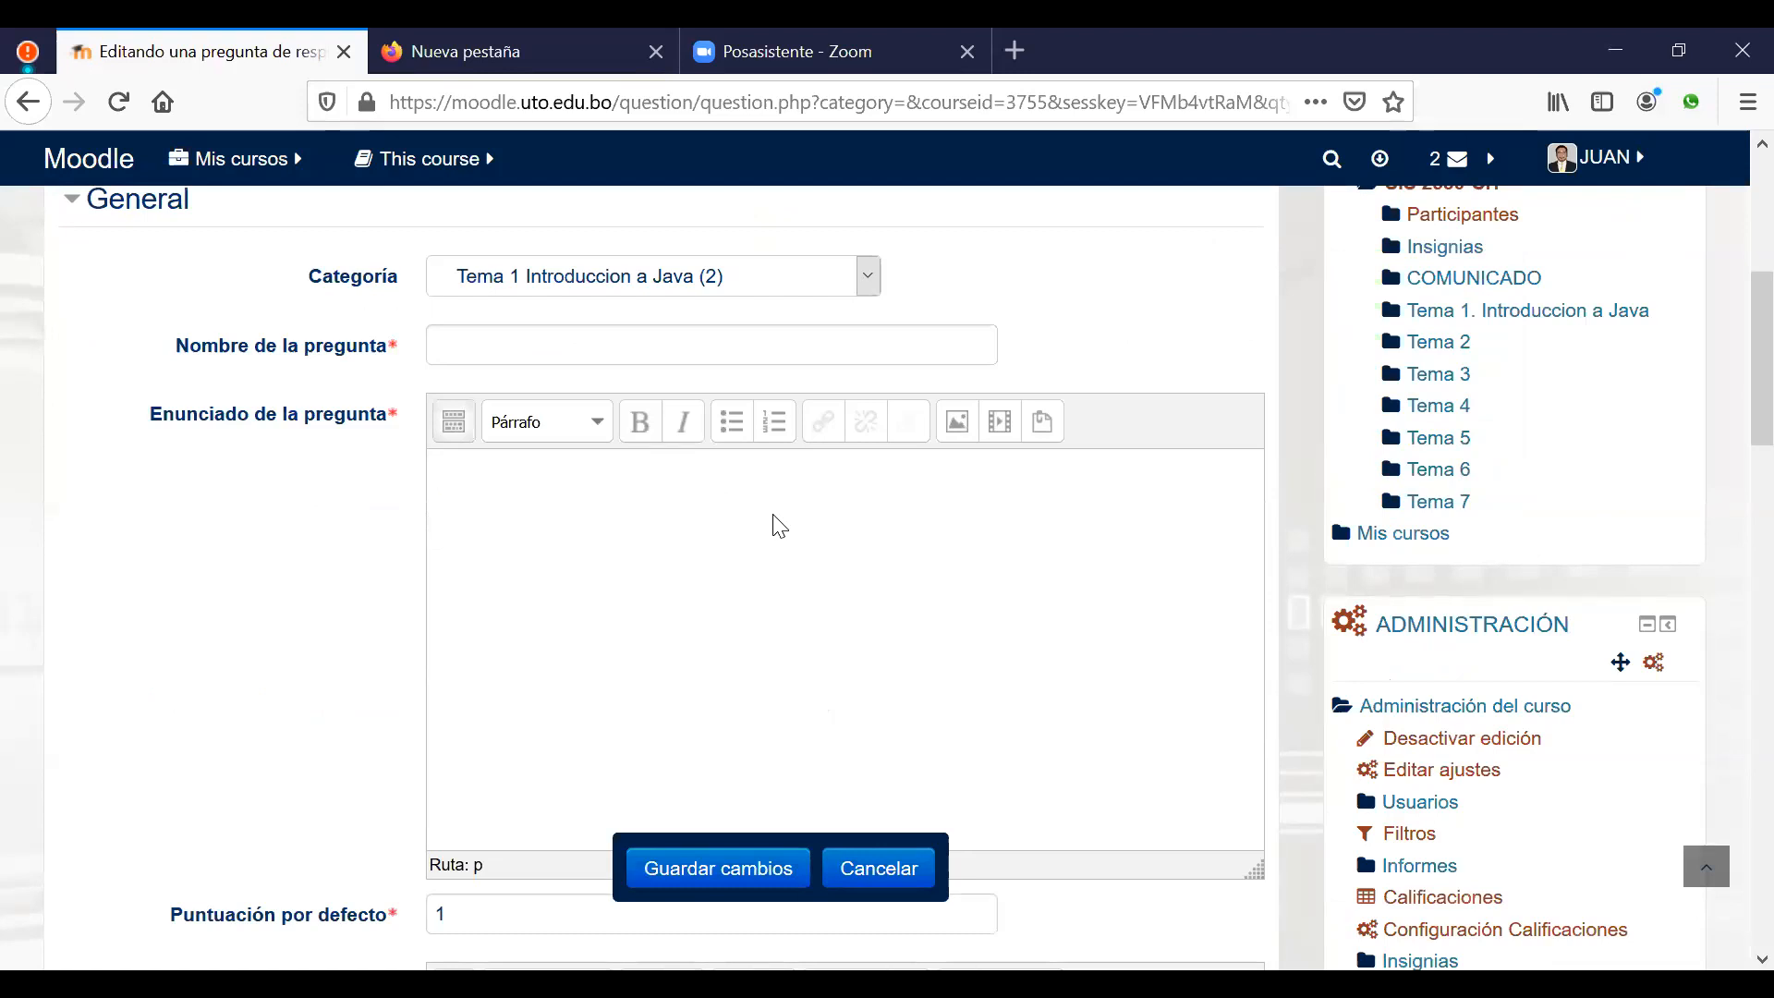
Step: Type 'El internet esta cambiando' in the short-answer statement, then start deleting it to rewrite
text(L)
key(BackSpace)
key(BackSpace)
text(El internet esta cambiando)
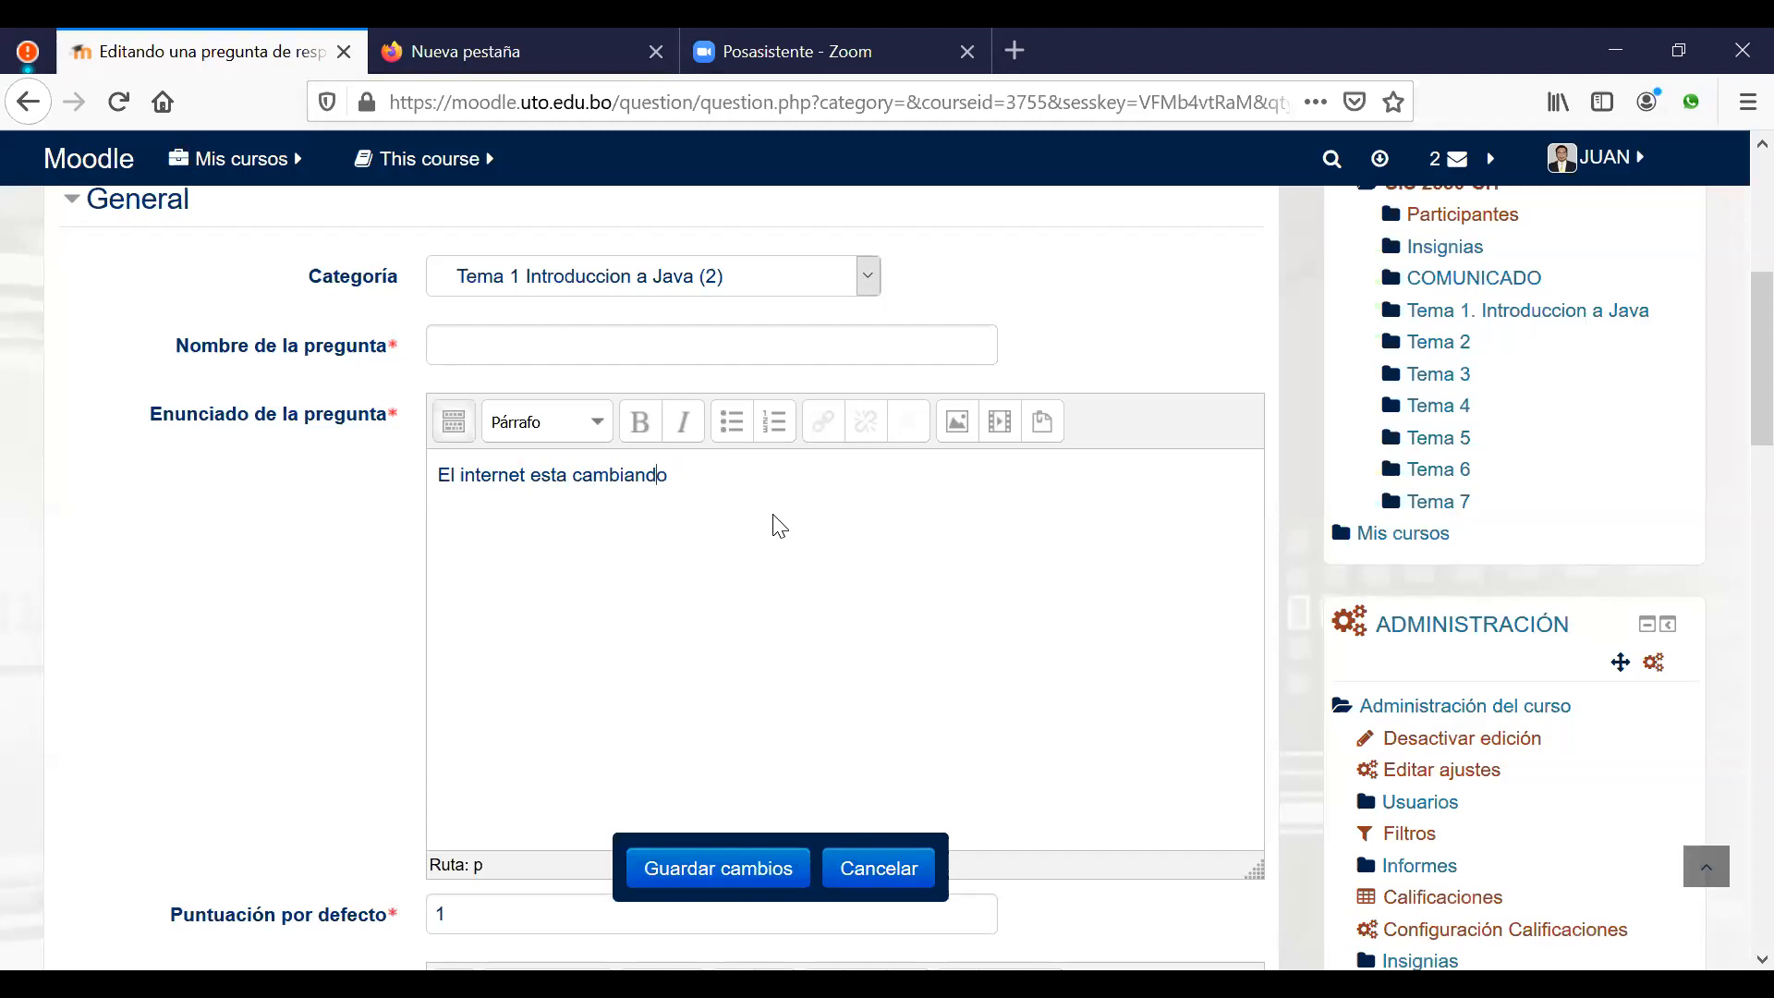
key(BackSpace)
key(BackSpace)
key(BackSpace)
key(BackSpace)
key(BackSpace)
key(BackSpace)
key(BackSpace)
key(BackSpace)
key(BackSpace)
key(BackSpace)
key(BackSpace)
key(BackSpace)
key(BackSpace)
key(BackSpace)
key(BackSpace)
key(BackSpace)
key(BackSpace)
key(BackSpace)
key(BackSpace)
key(BackSpace)
Step: Write the statement 'Cual es la tecnologia que esta cambiando la forma de comunicarnos entre las personas'
key(BackSpace)
key(BackSpace)
key(BackSpace)
key(BackSpace)
key(BackSpace)
text(cal)
key(BackSpace)
key(BackSpace)
key(BackSpace)
text(Cual es l)
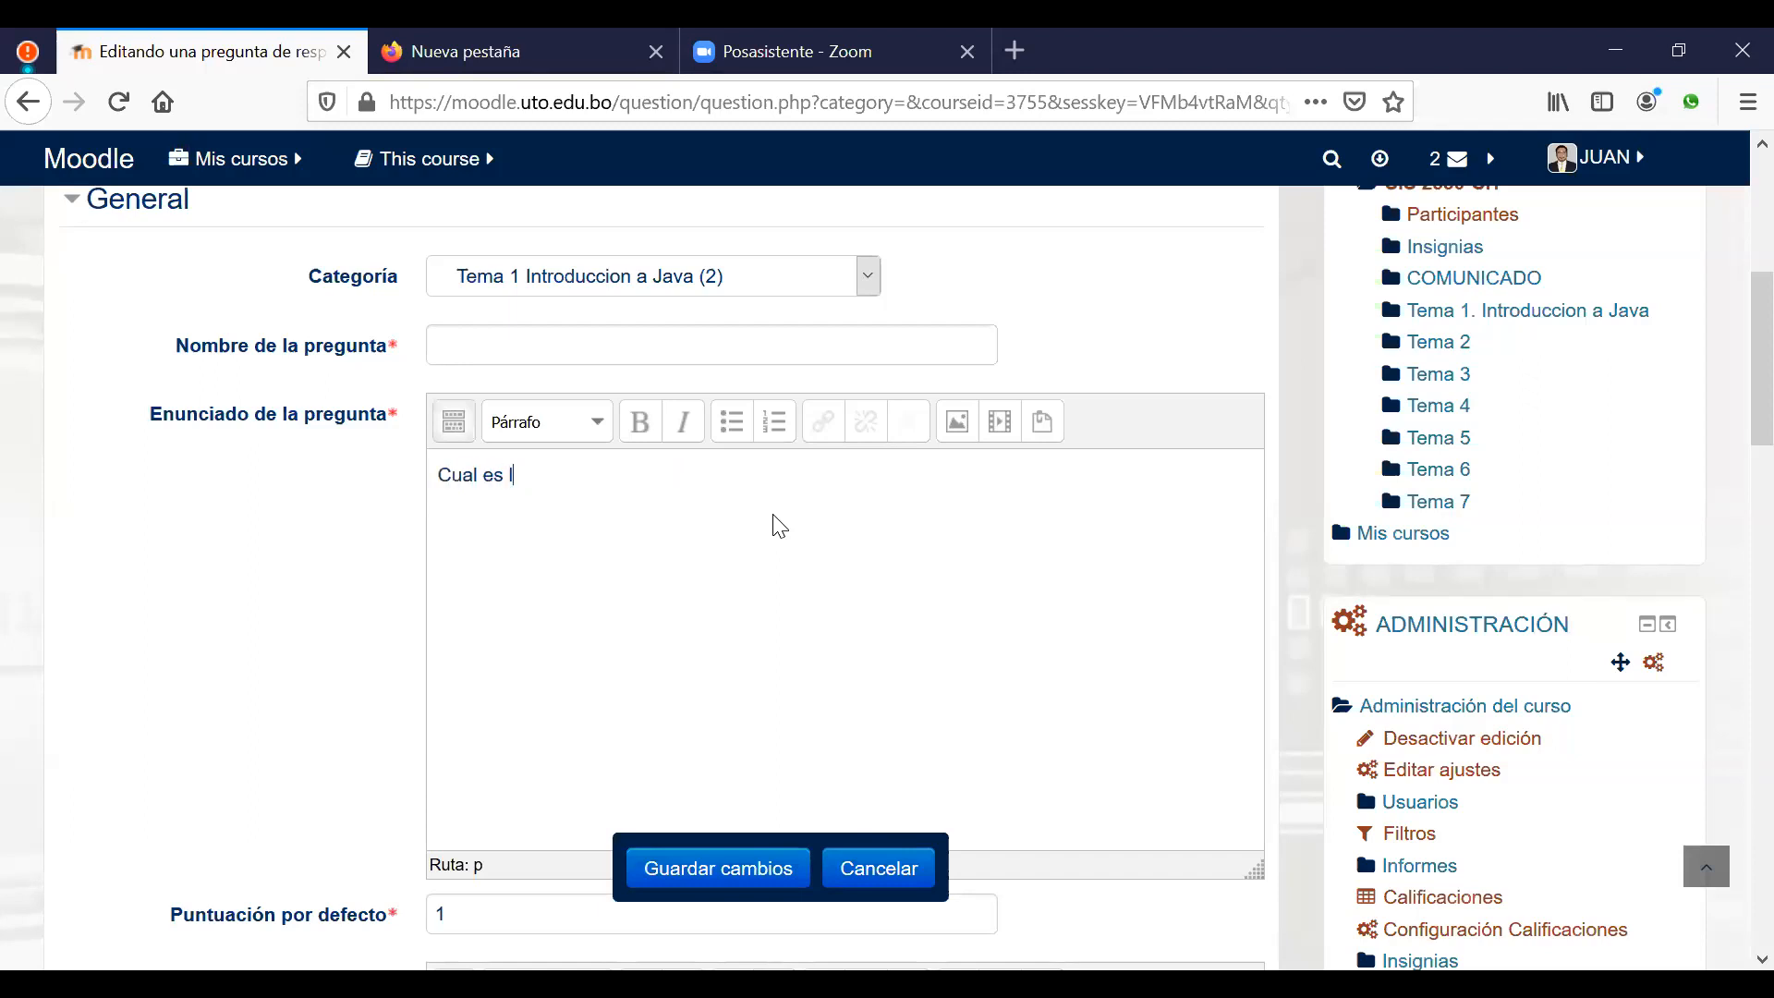
text(a tecnologia que esta cambiando la fom)
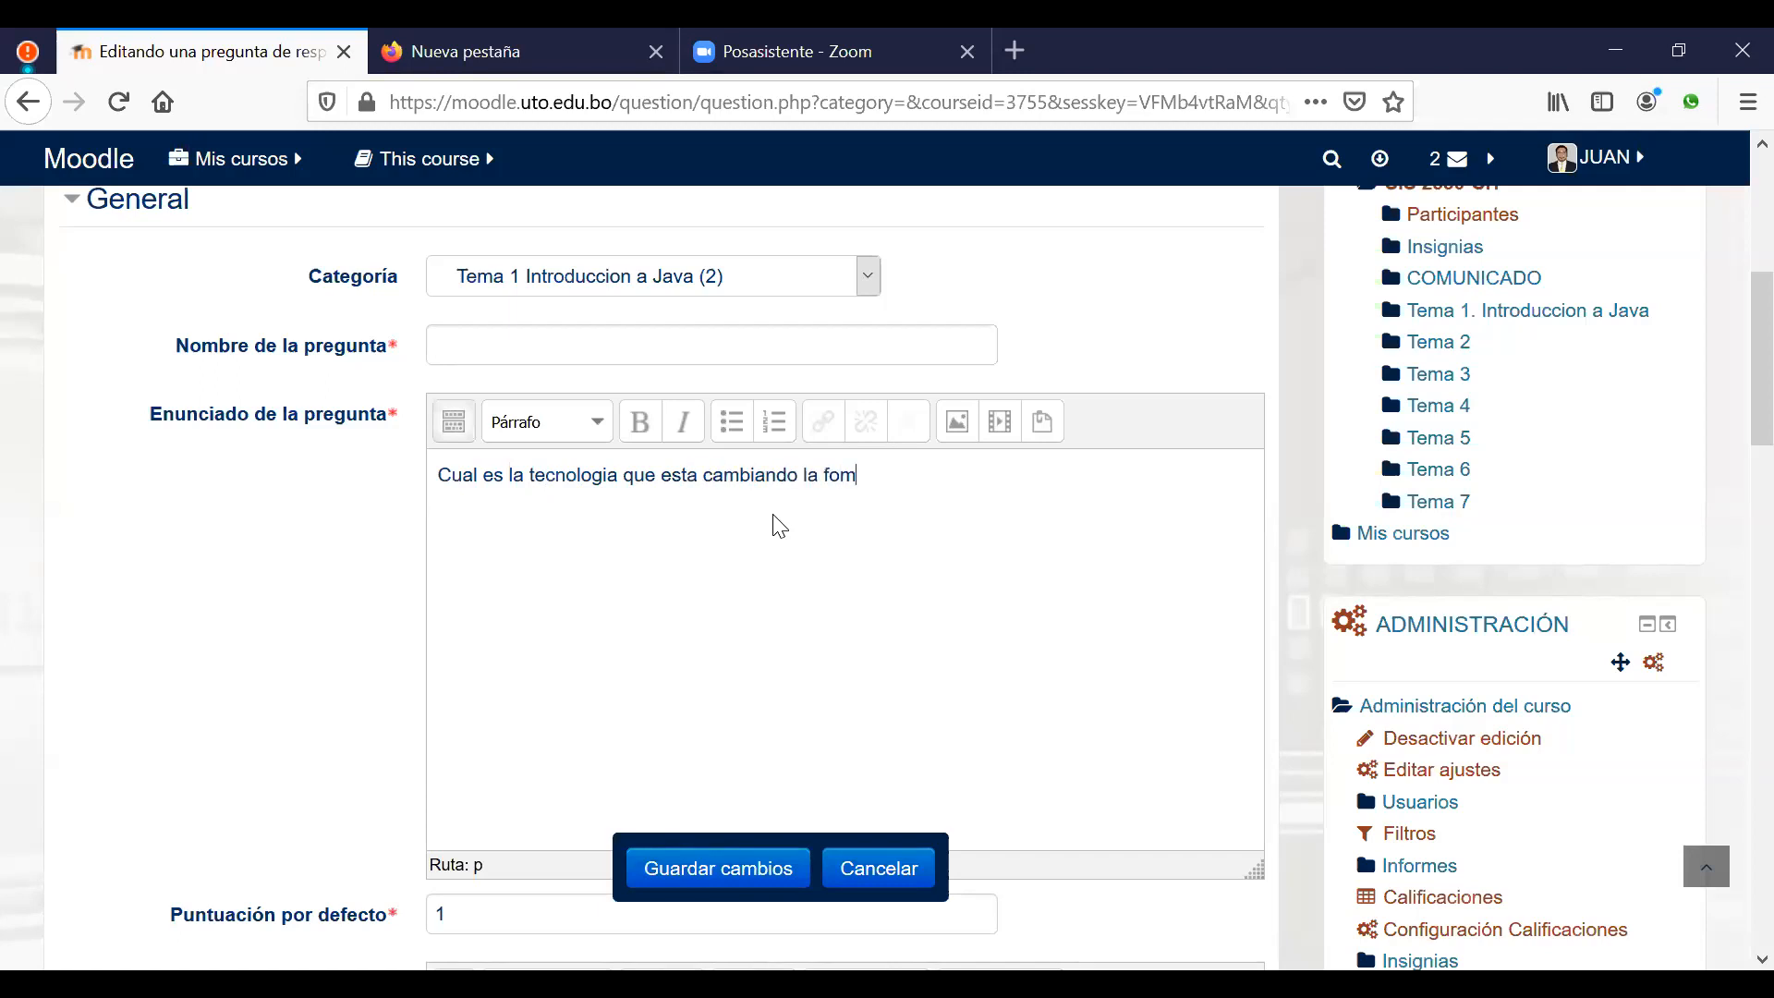
key(BackSpace)
text(rma de comunicarnos e)
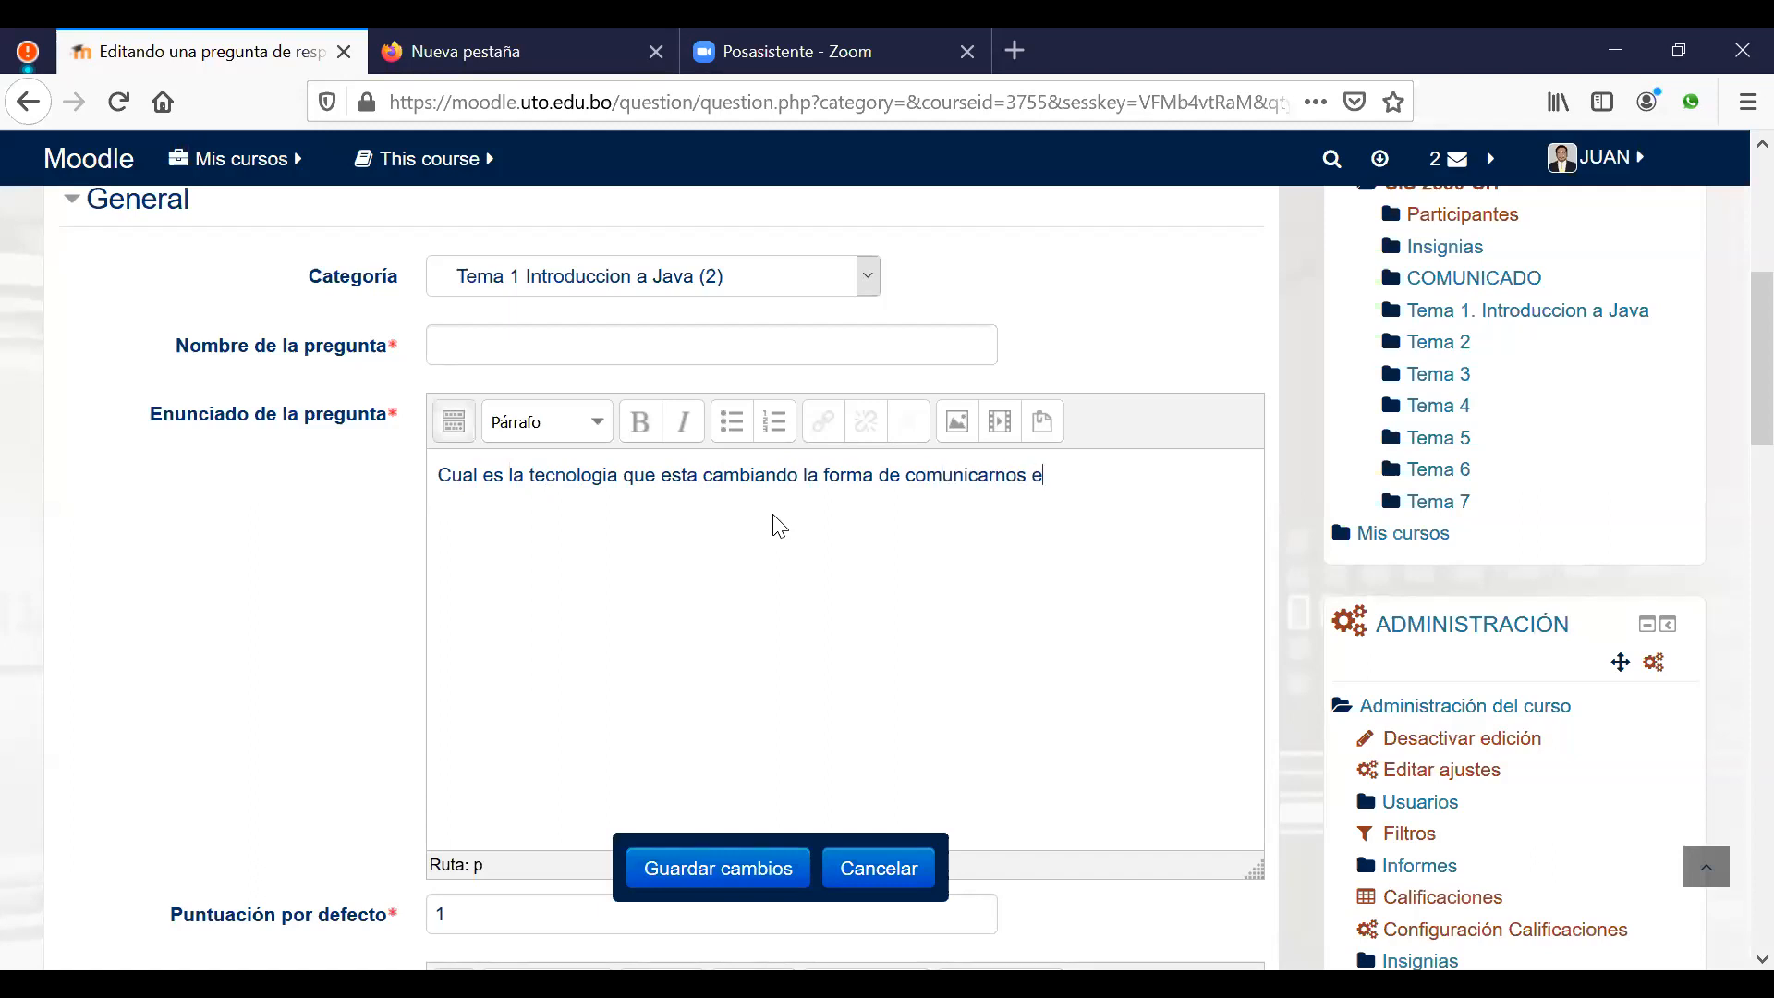
text(ntre las personas)
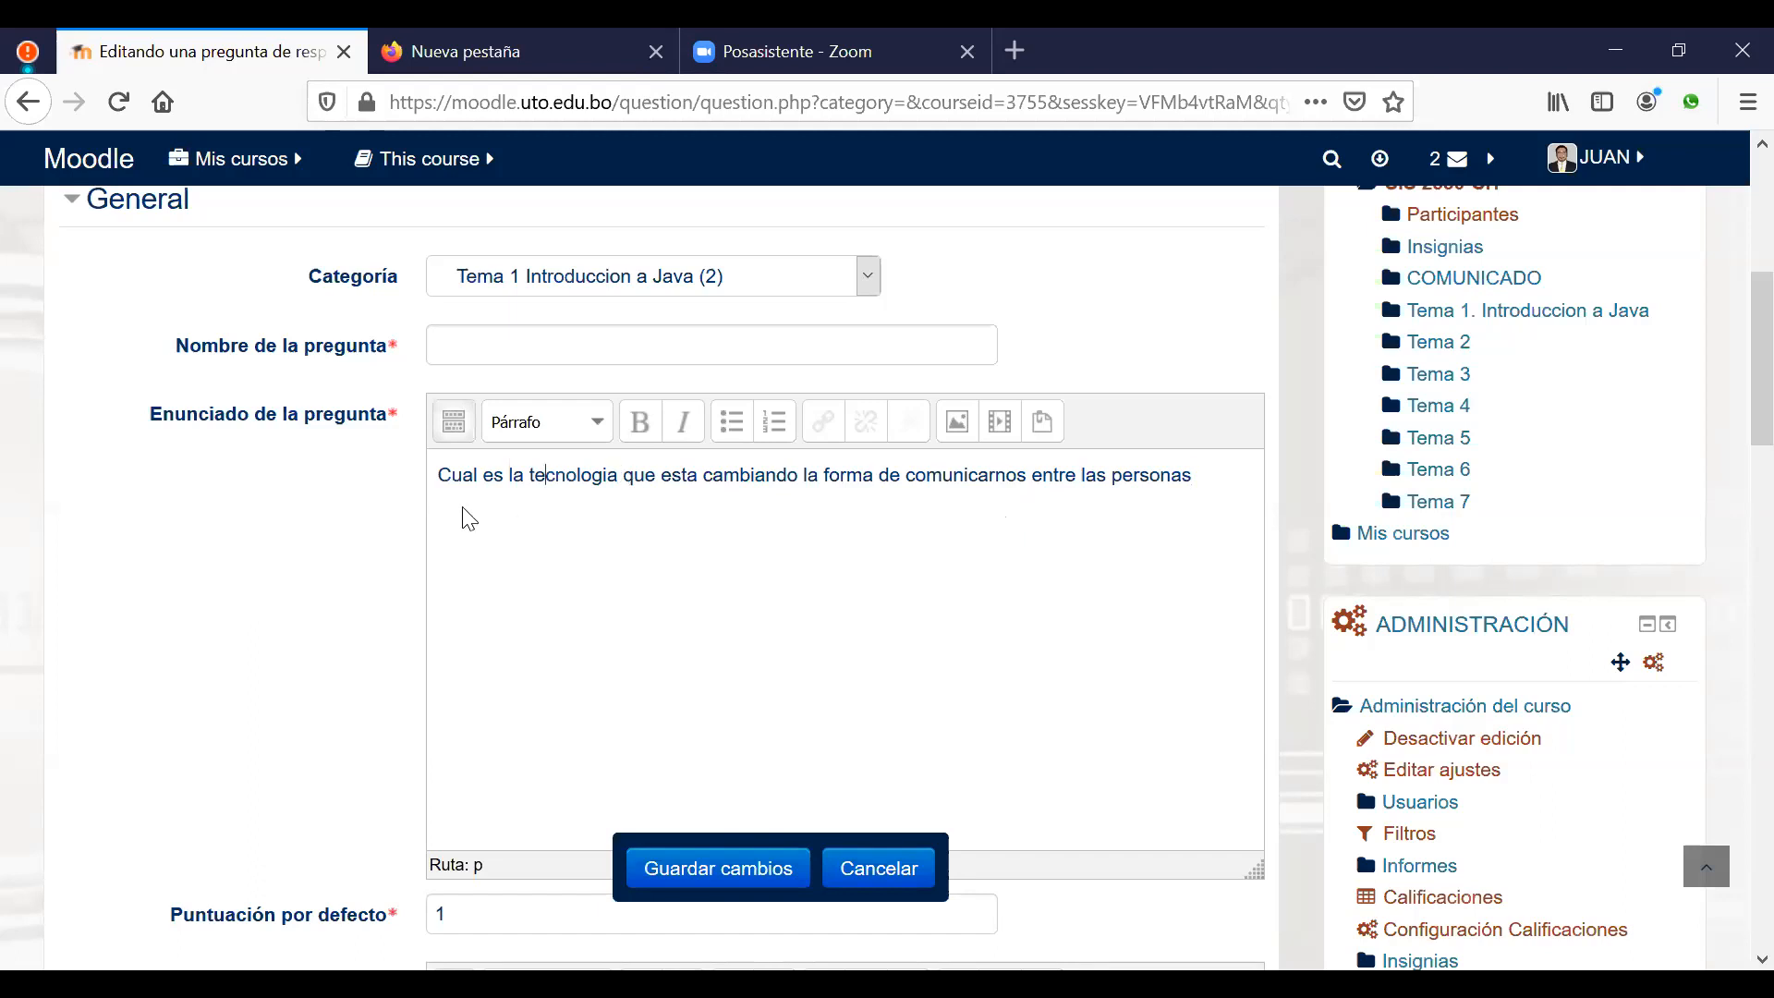
Step: Copy the opening words into the name field as 'Cual es la tecnologia que esta cambiando'
drag(439, 476, 804, 473)
key(ctrl+c)
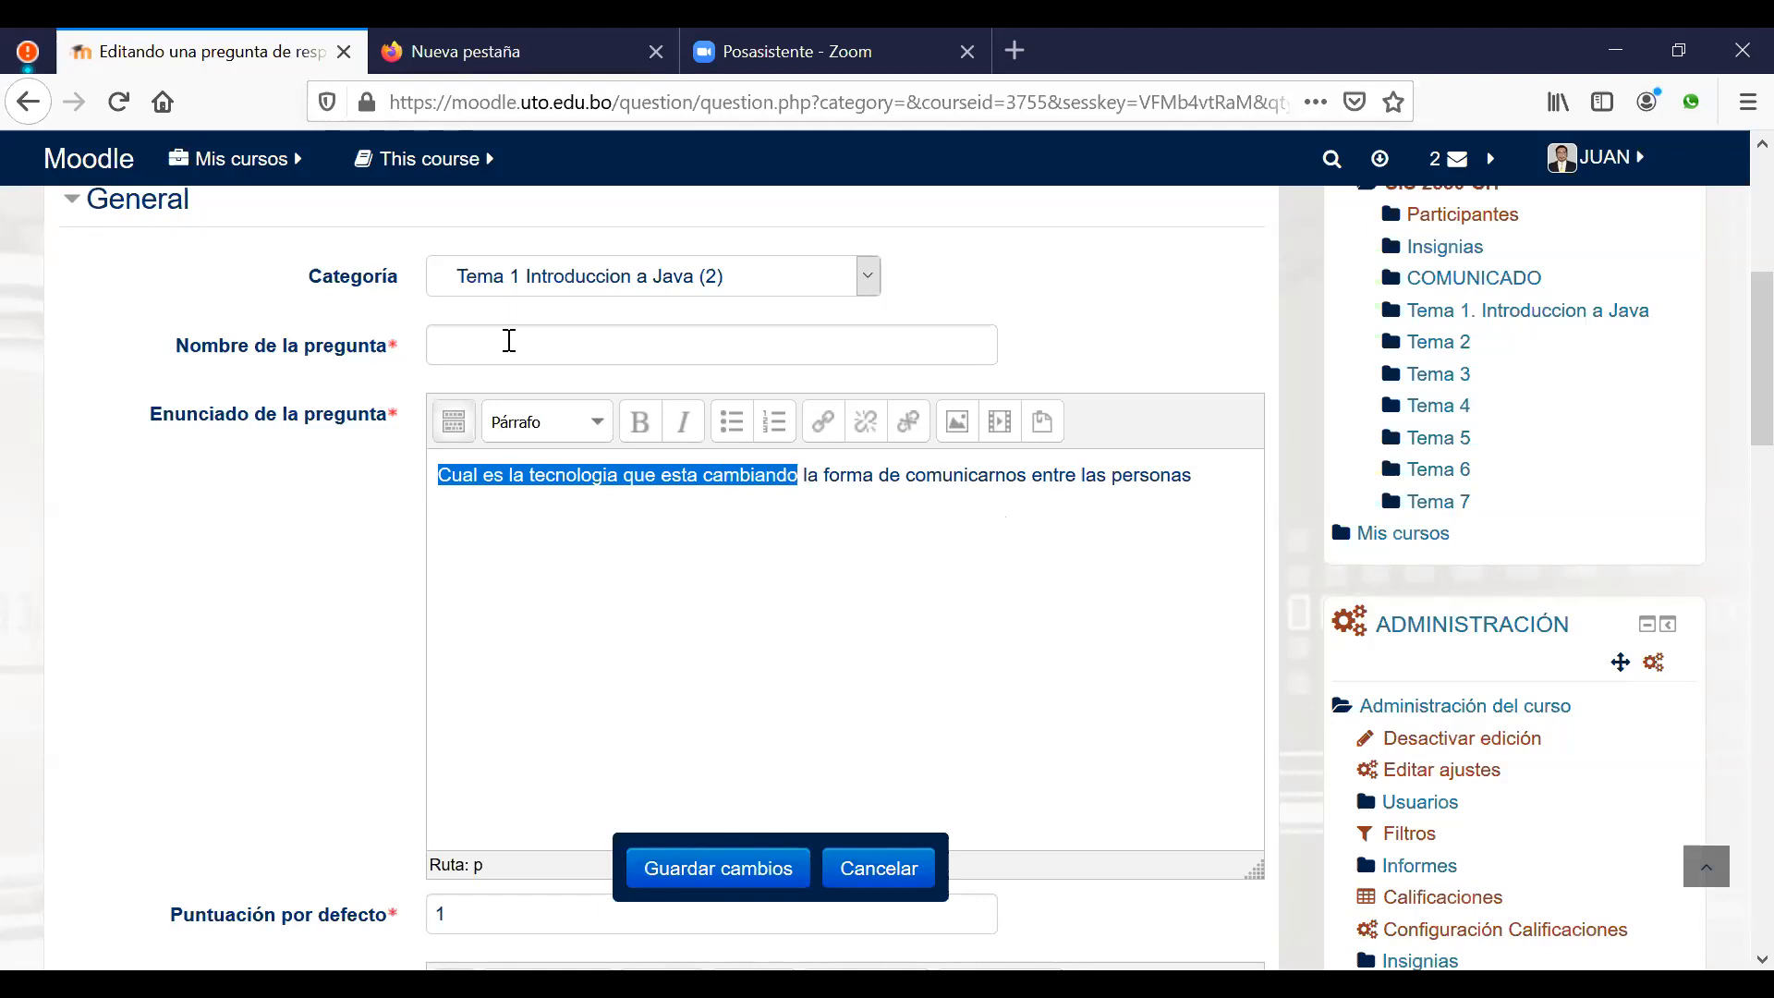
click(509, 344)
key(ctrl+v)
click(942, 641)
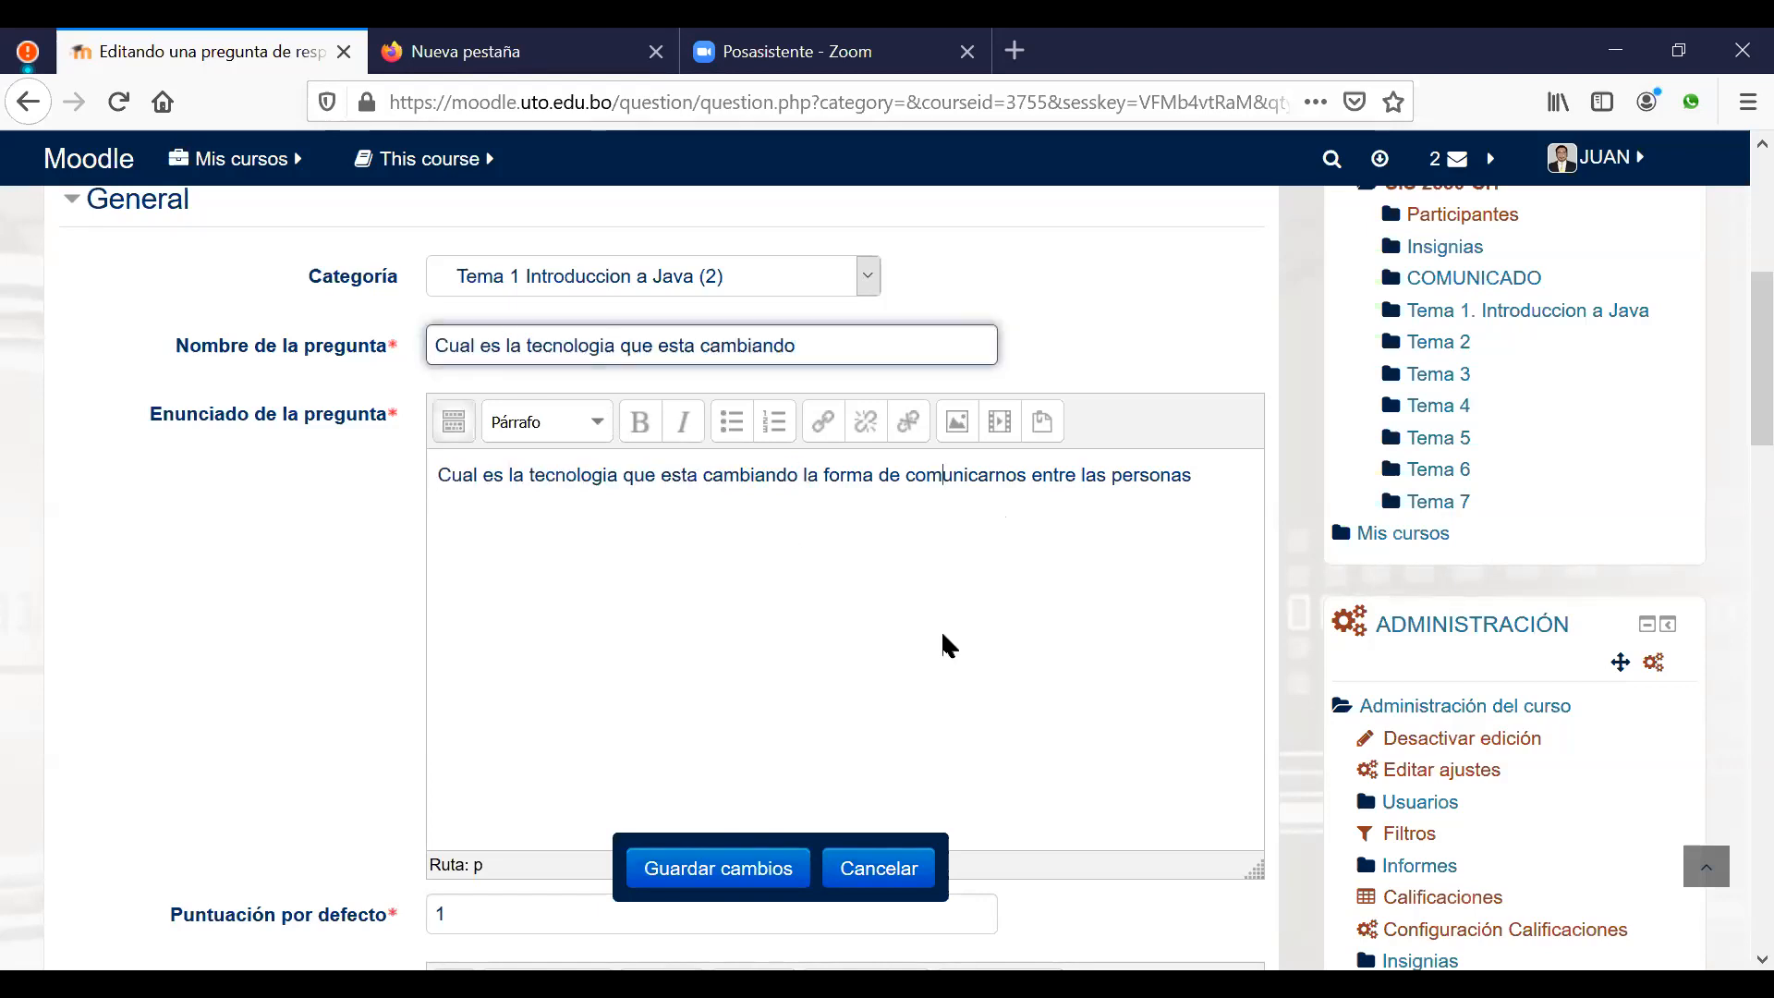
Step: Keep answers case-insensitive and enter 'internet' as Respuesta 1 with a 100% grade
scroll(936, 627, down, 8)
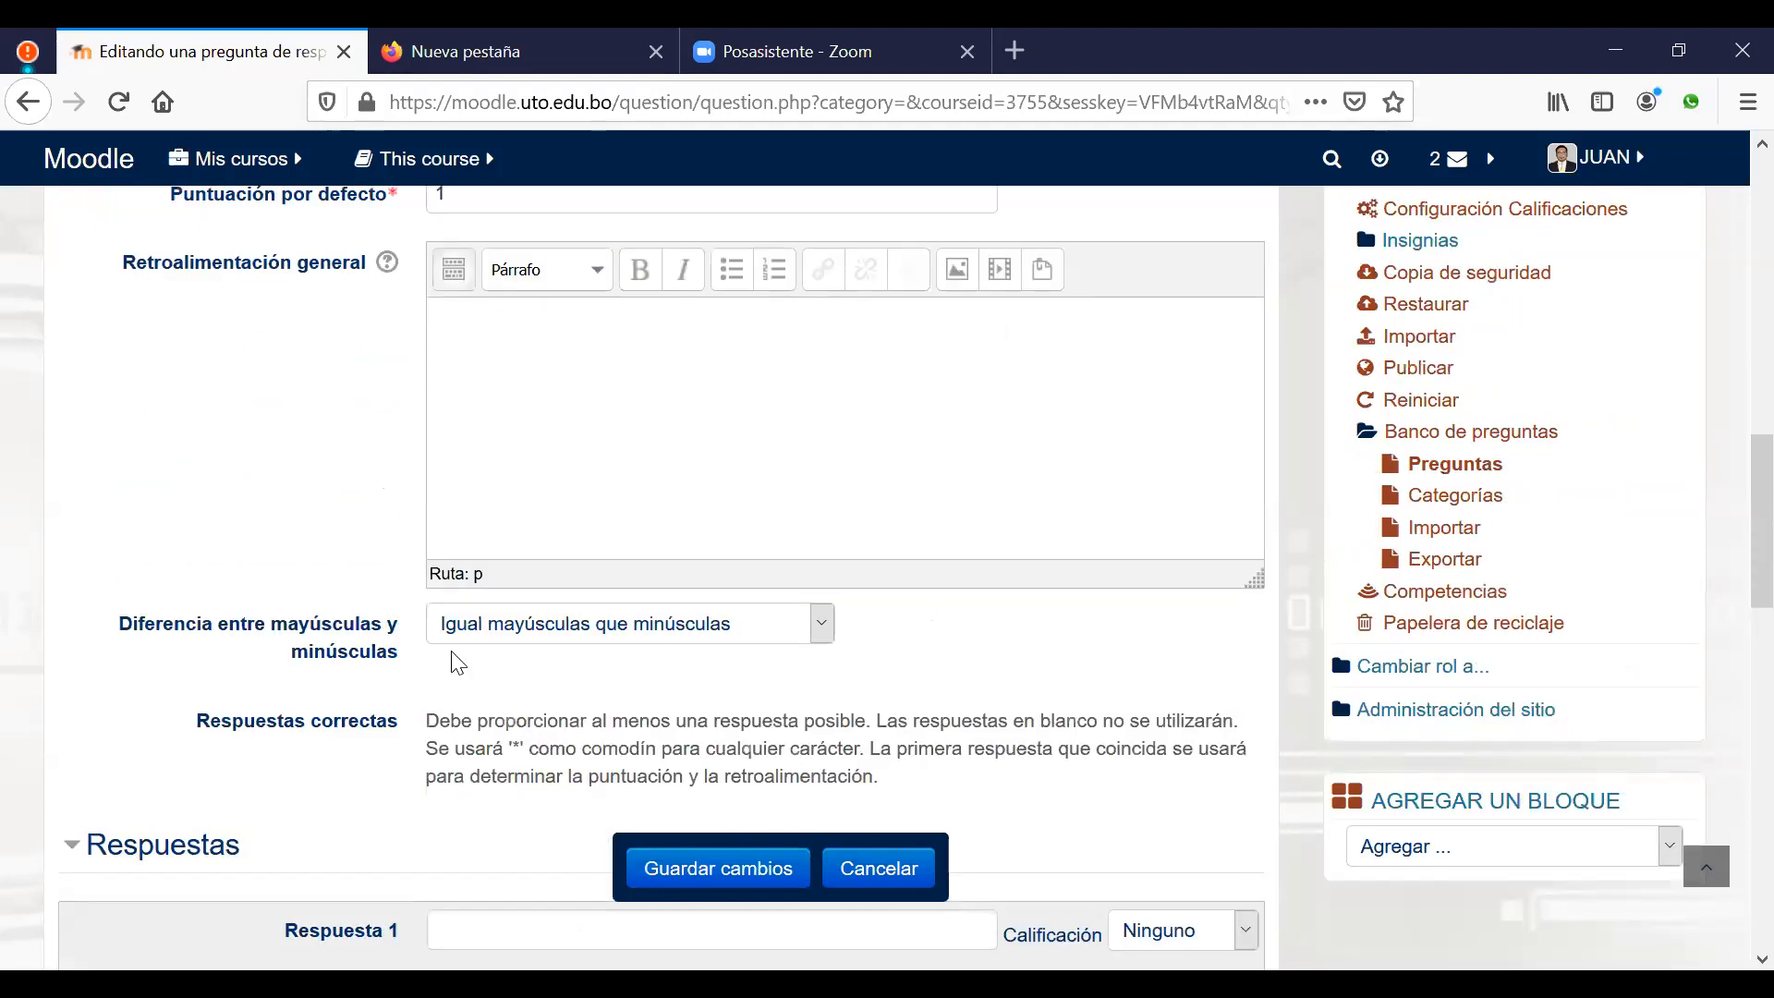
click(820, 628)
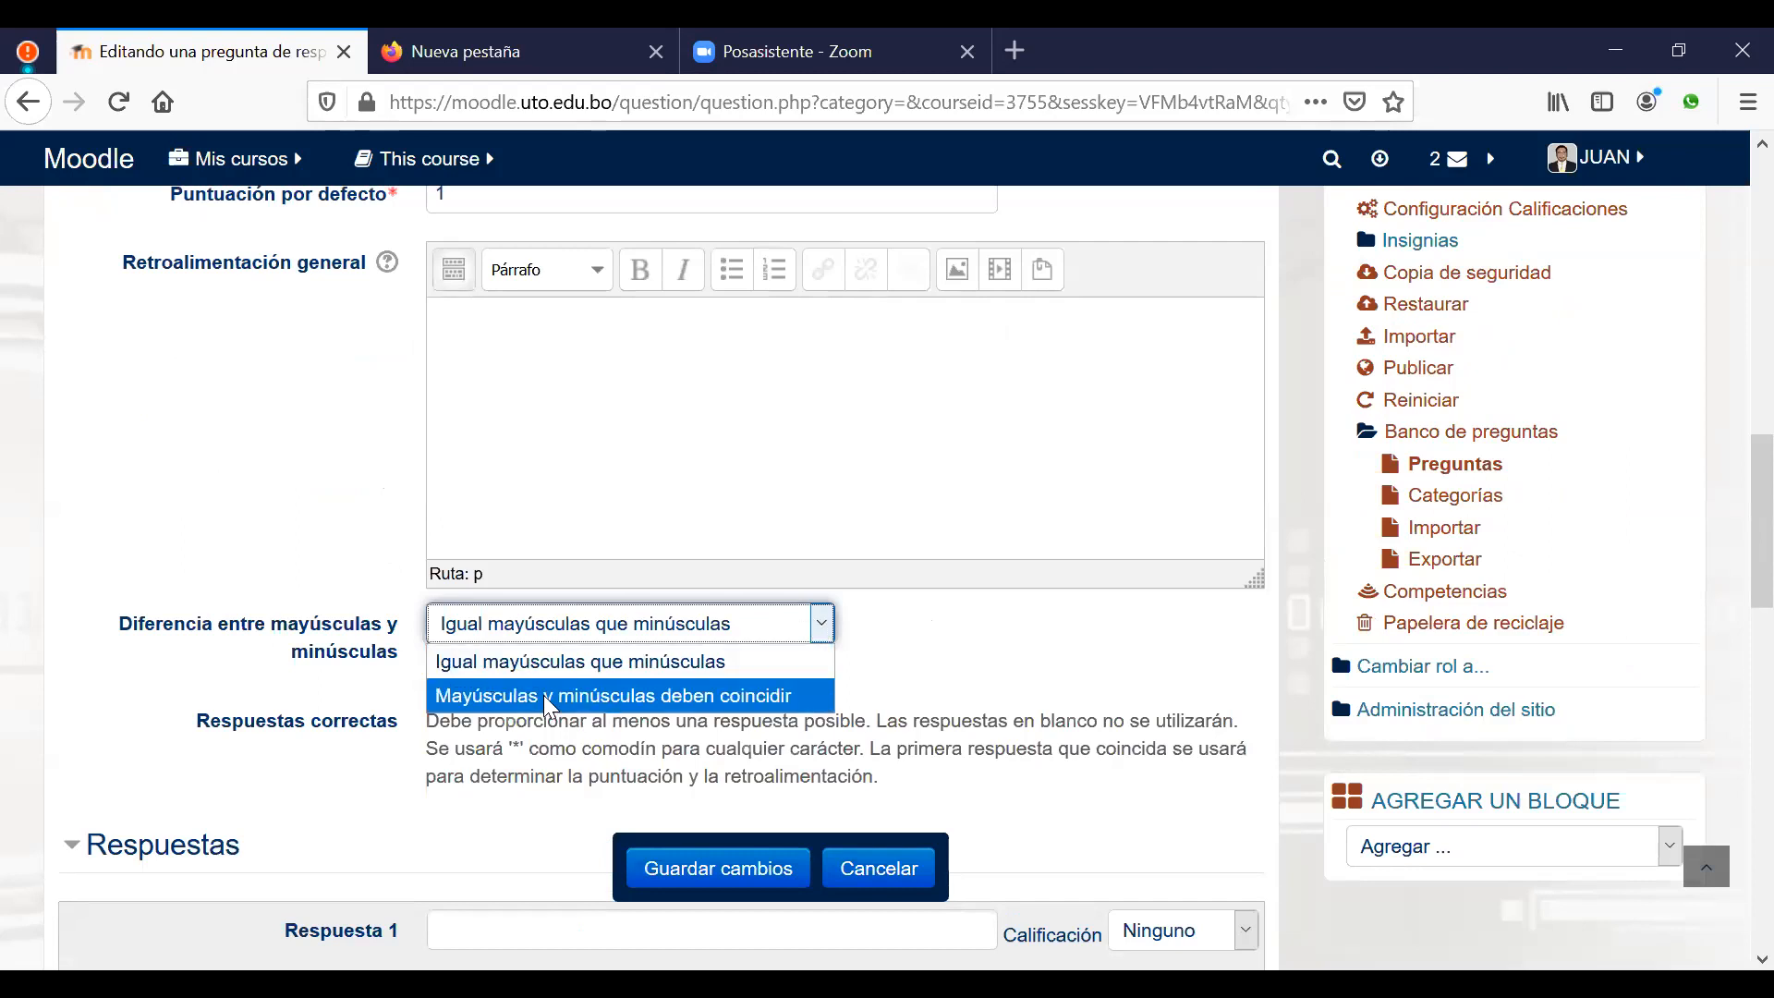
click(590, 663)
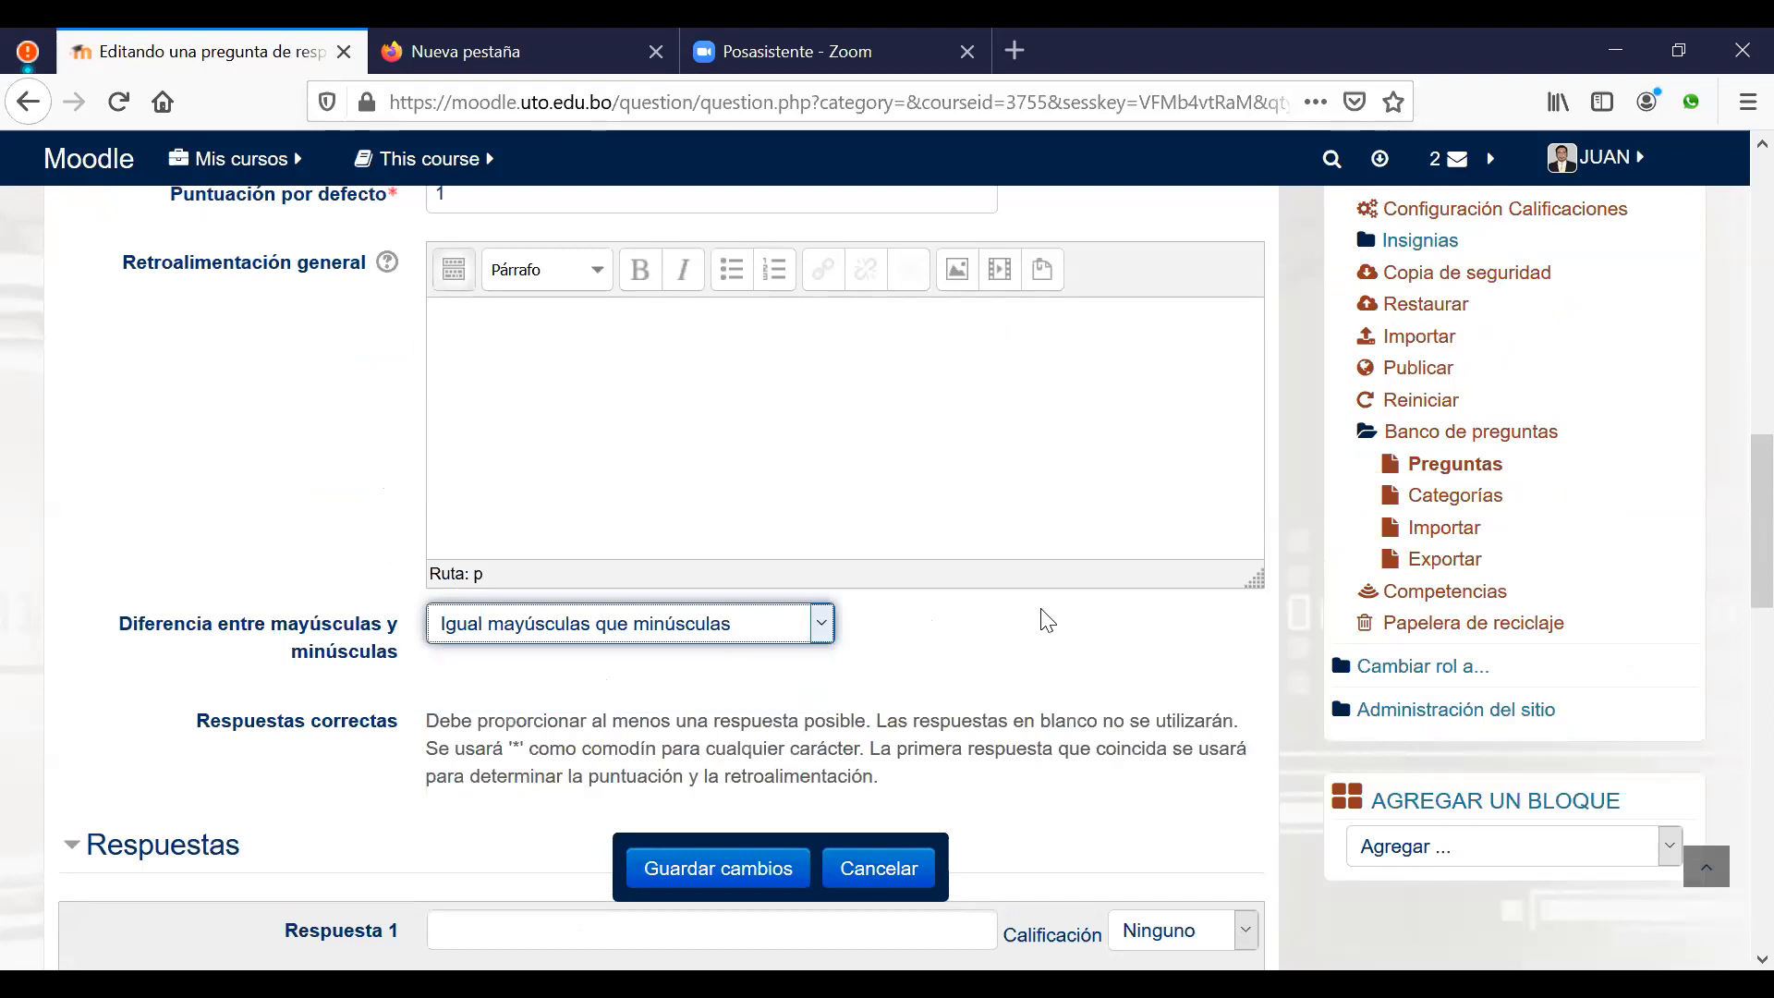
scroll(1044, 617, down, 3)
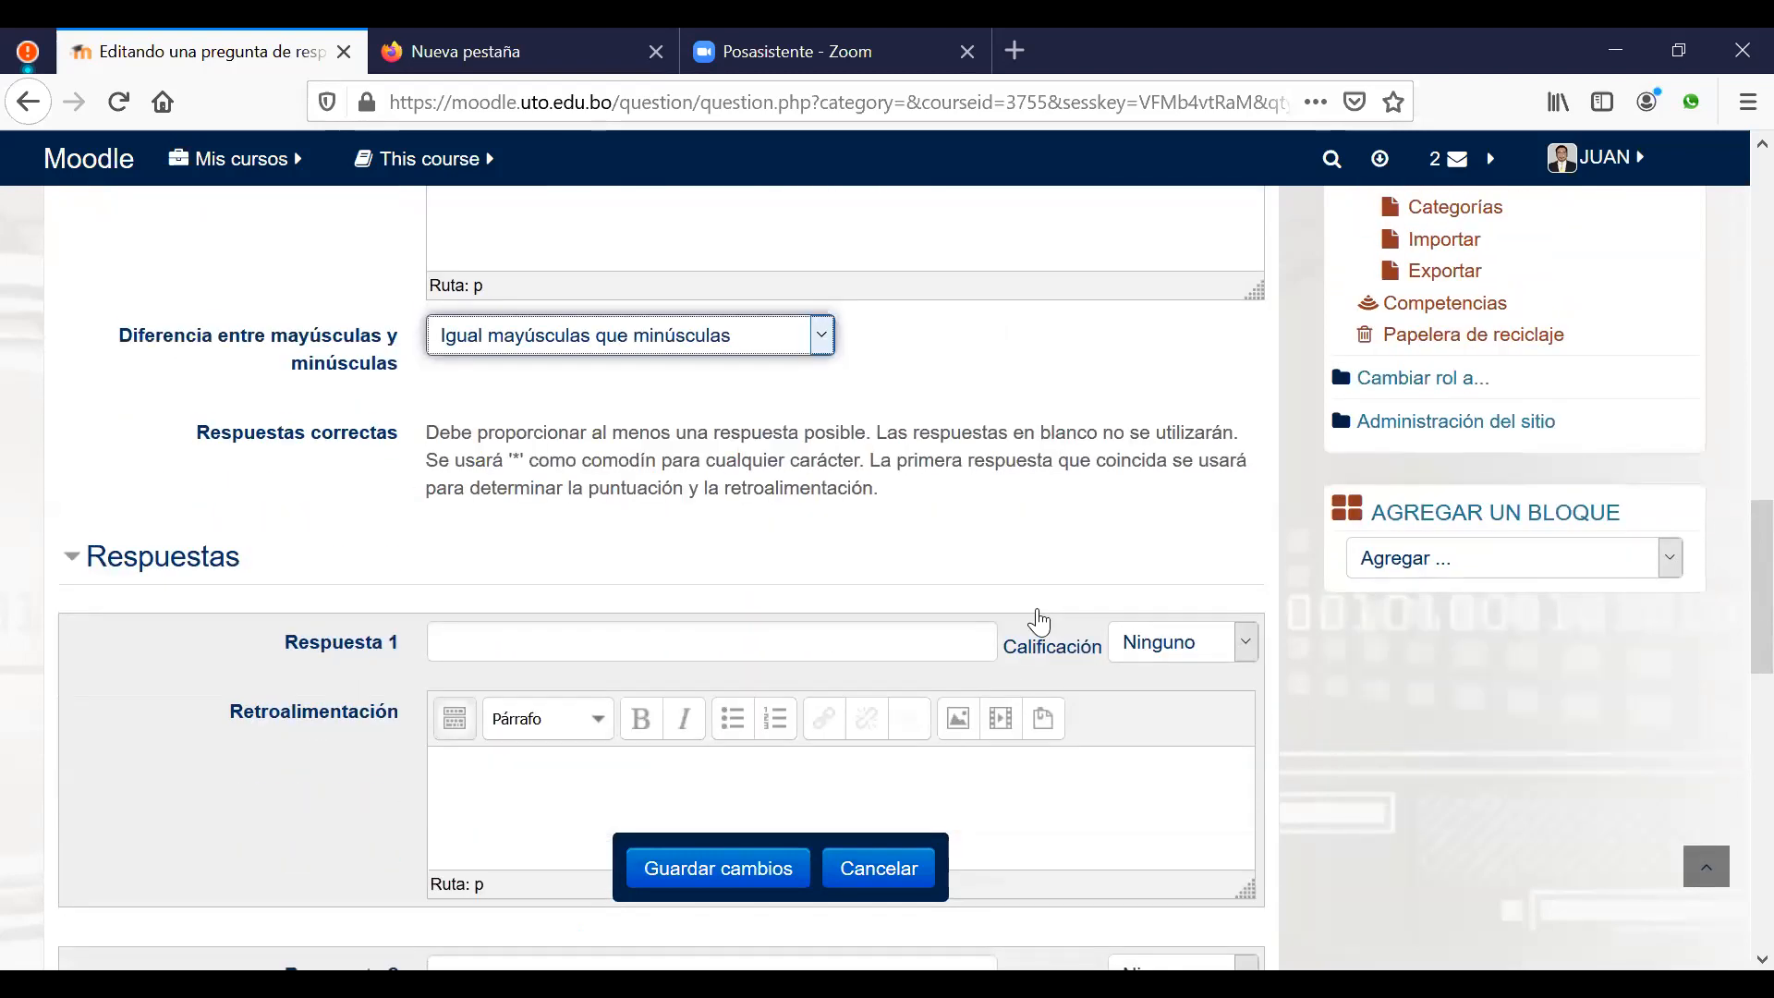
scroll(585, 480, down, 2)
click(572, 497)
text(internet)
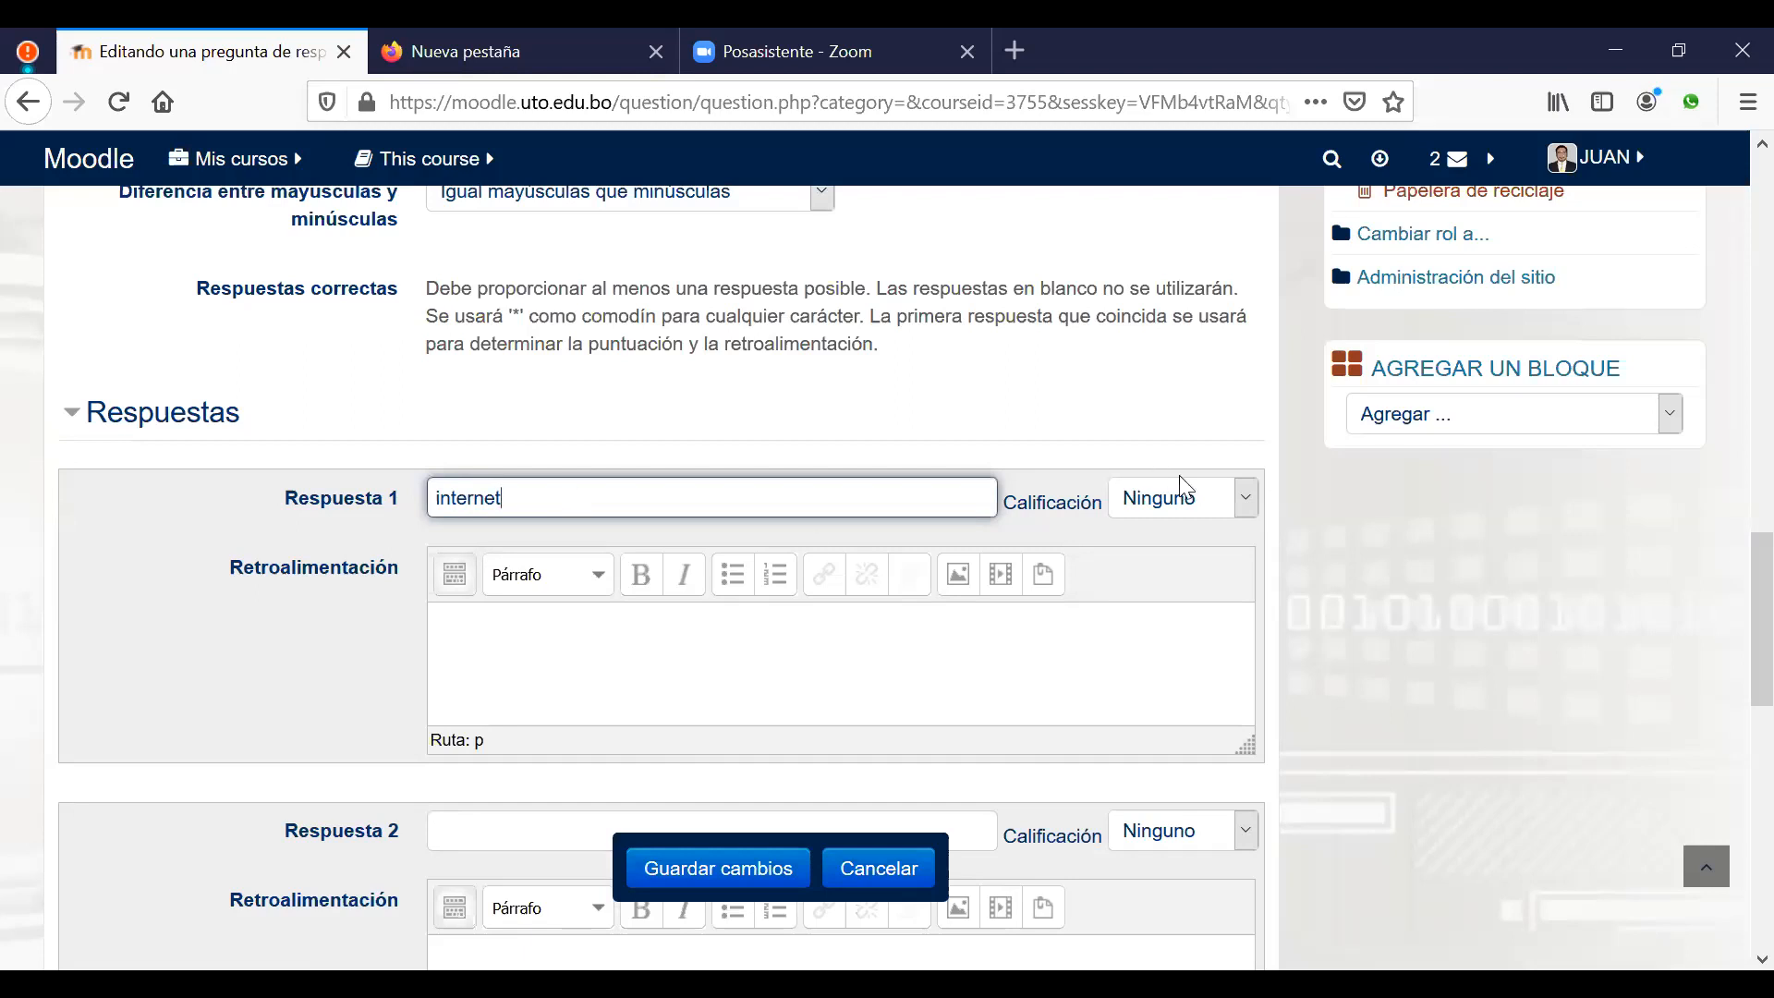
click(1242, 497)
click(1190, 571)
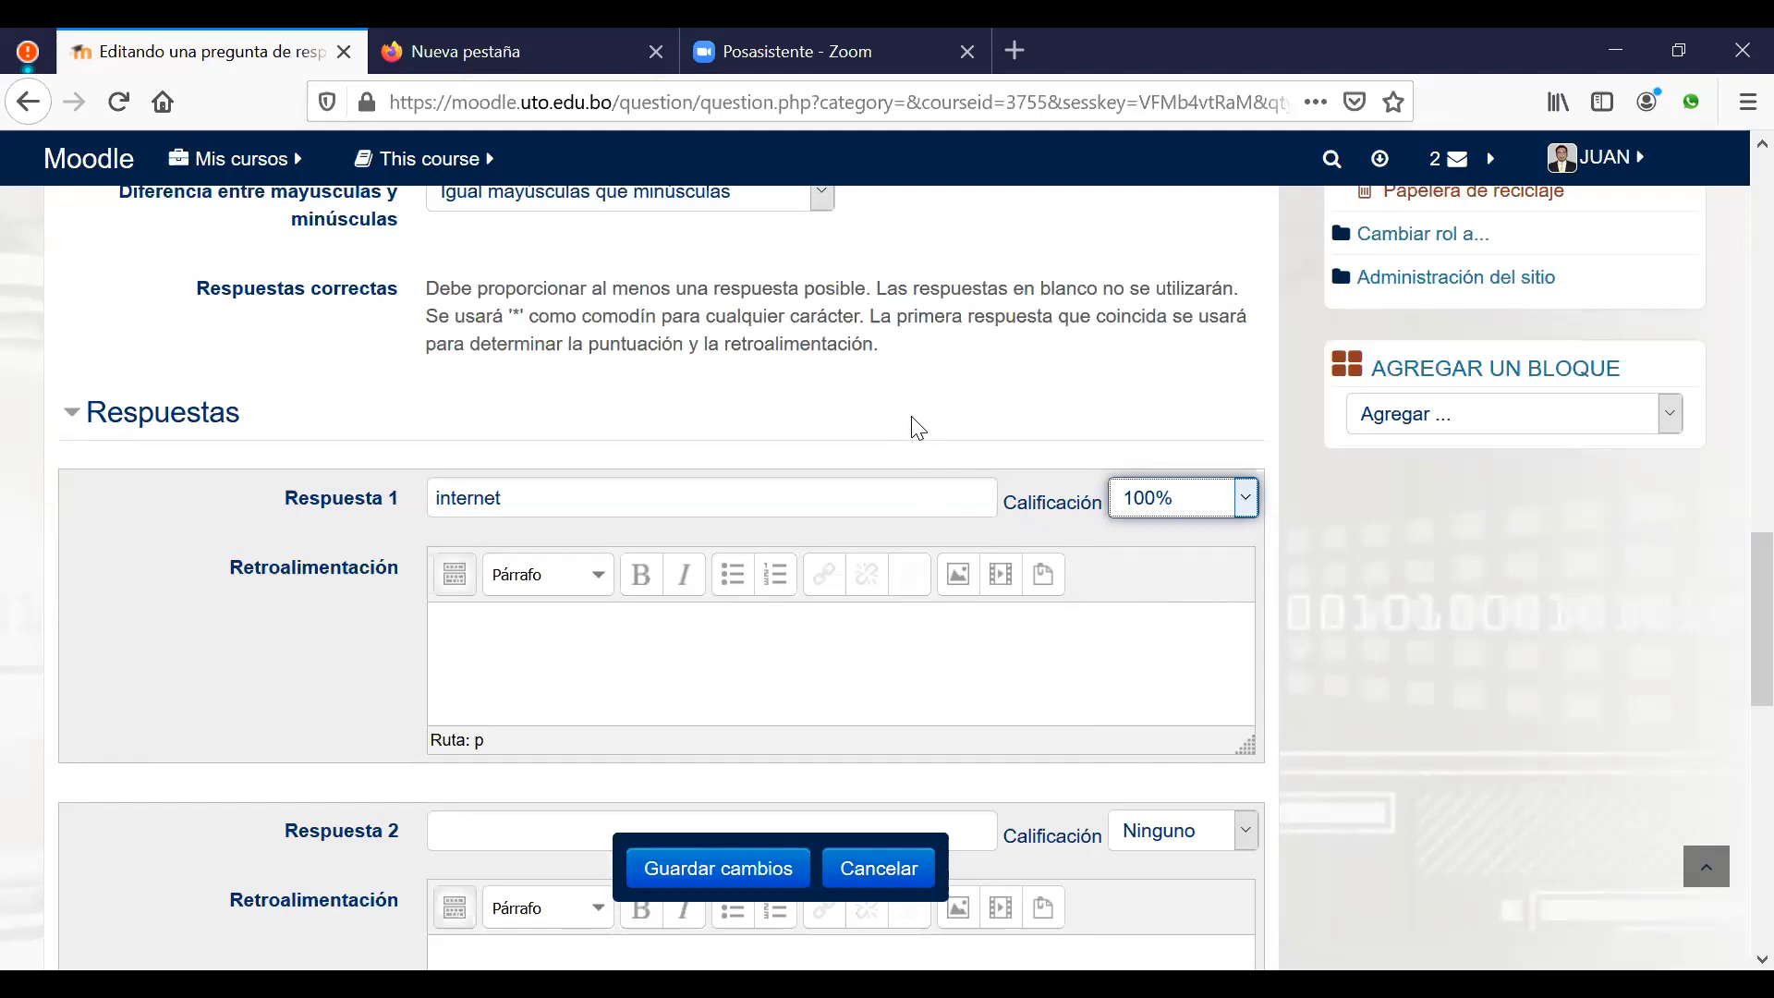
Step: Leave the second answer's grade at Ninguno and save the short-answer question
scroll(918, 427, down, 2)
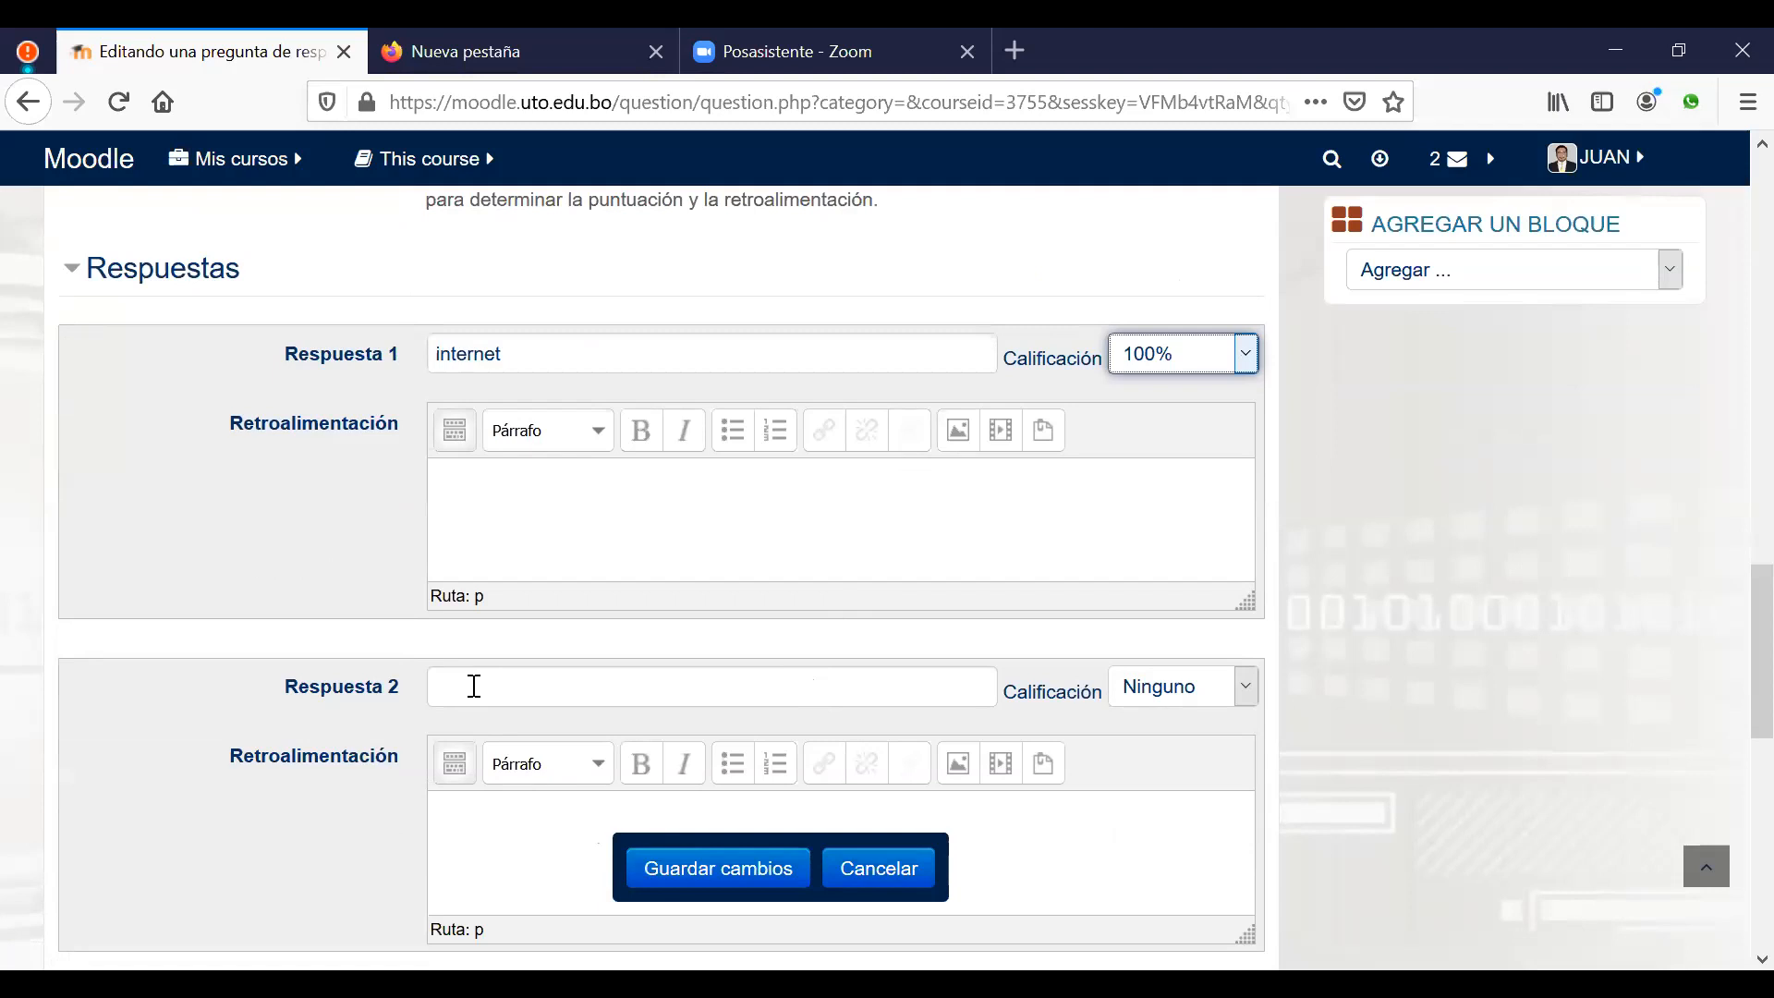
click(1248, 689)
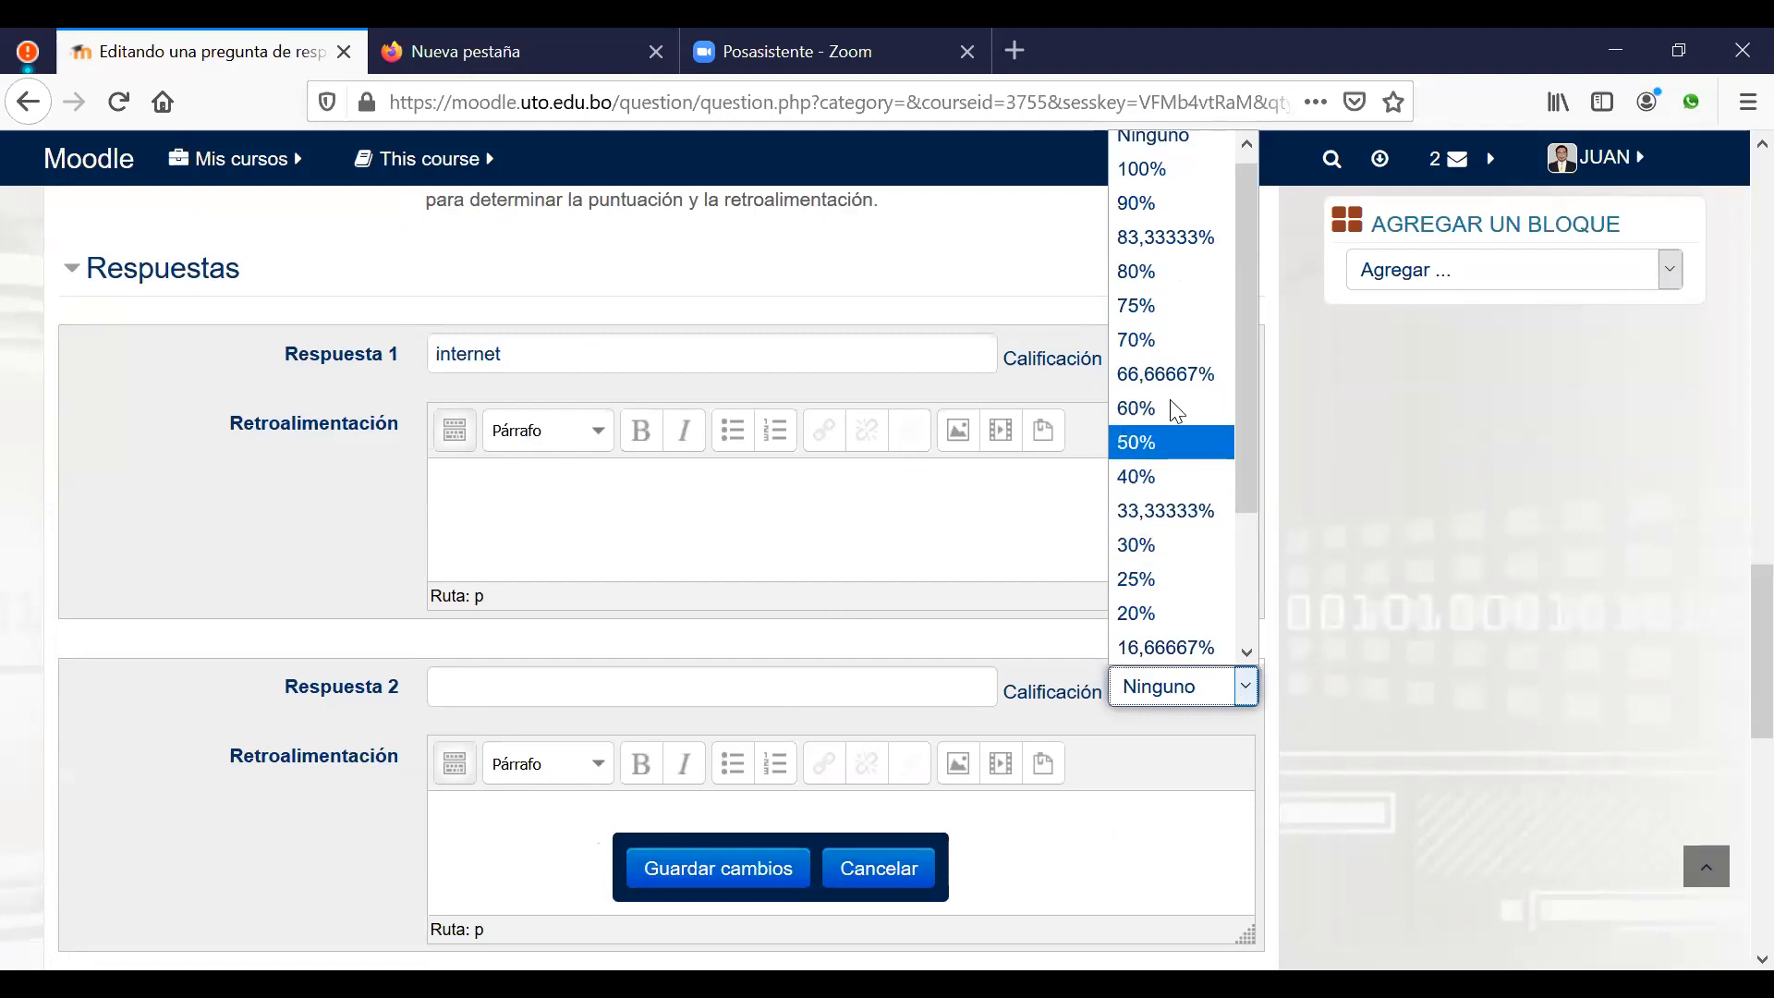
click(255, 552)
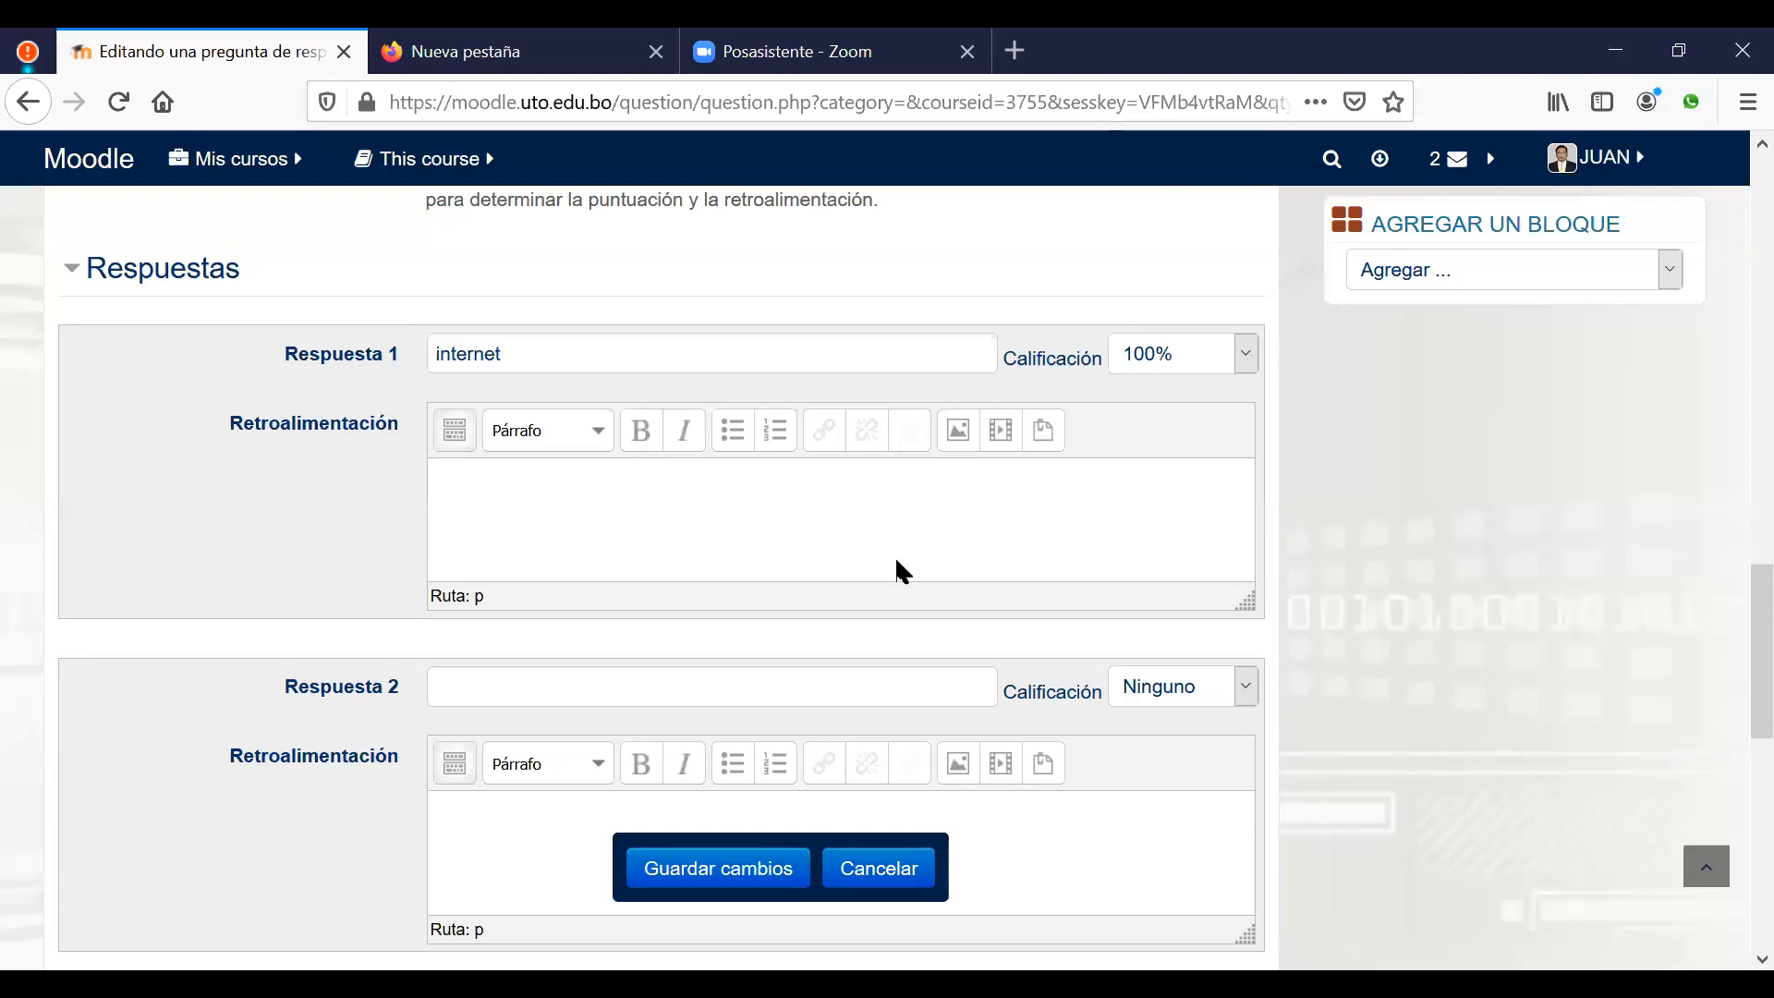
scroll(894, 559, up, 7)
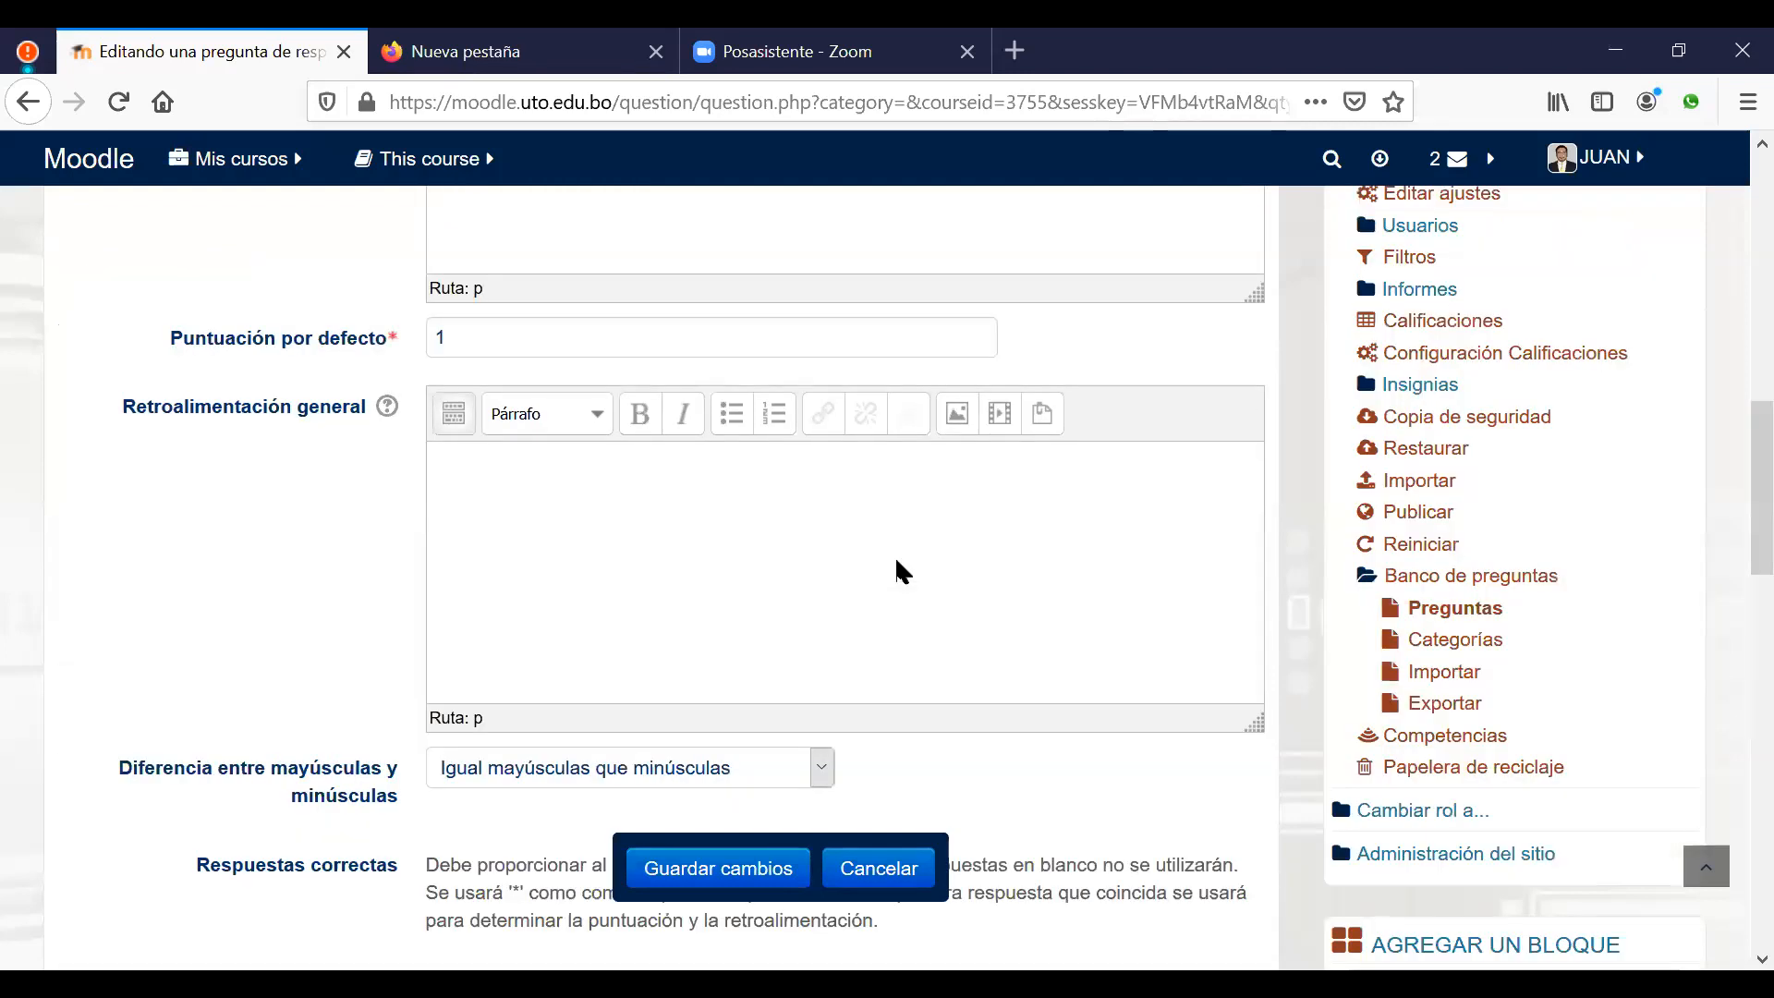
scroll(894, 570, down, 3)
click(730, 870)
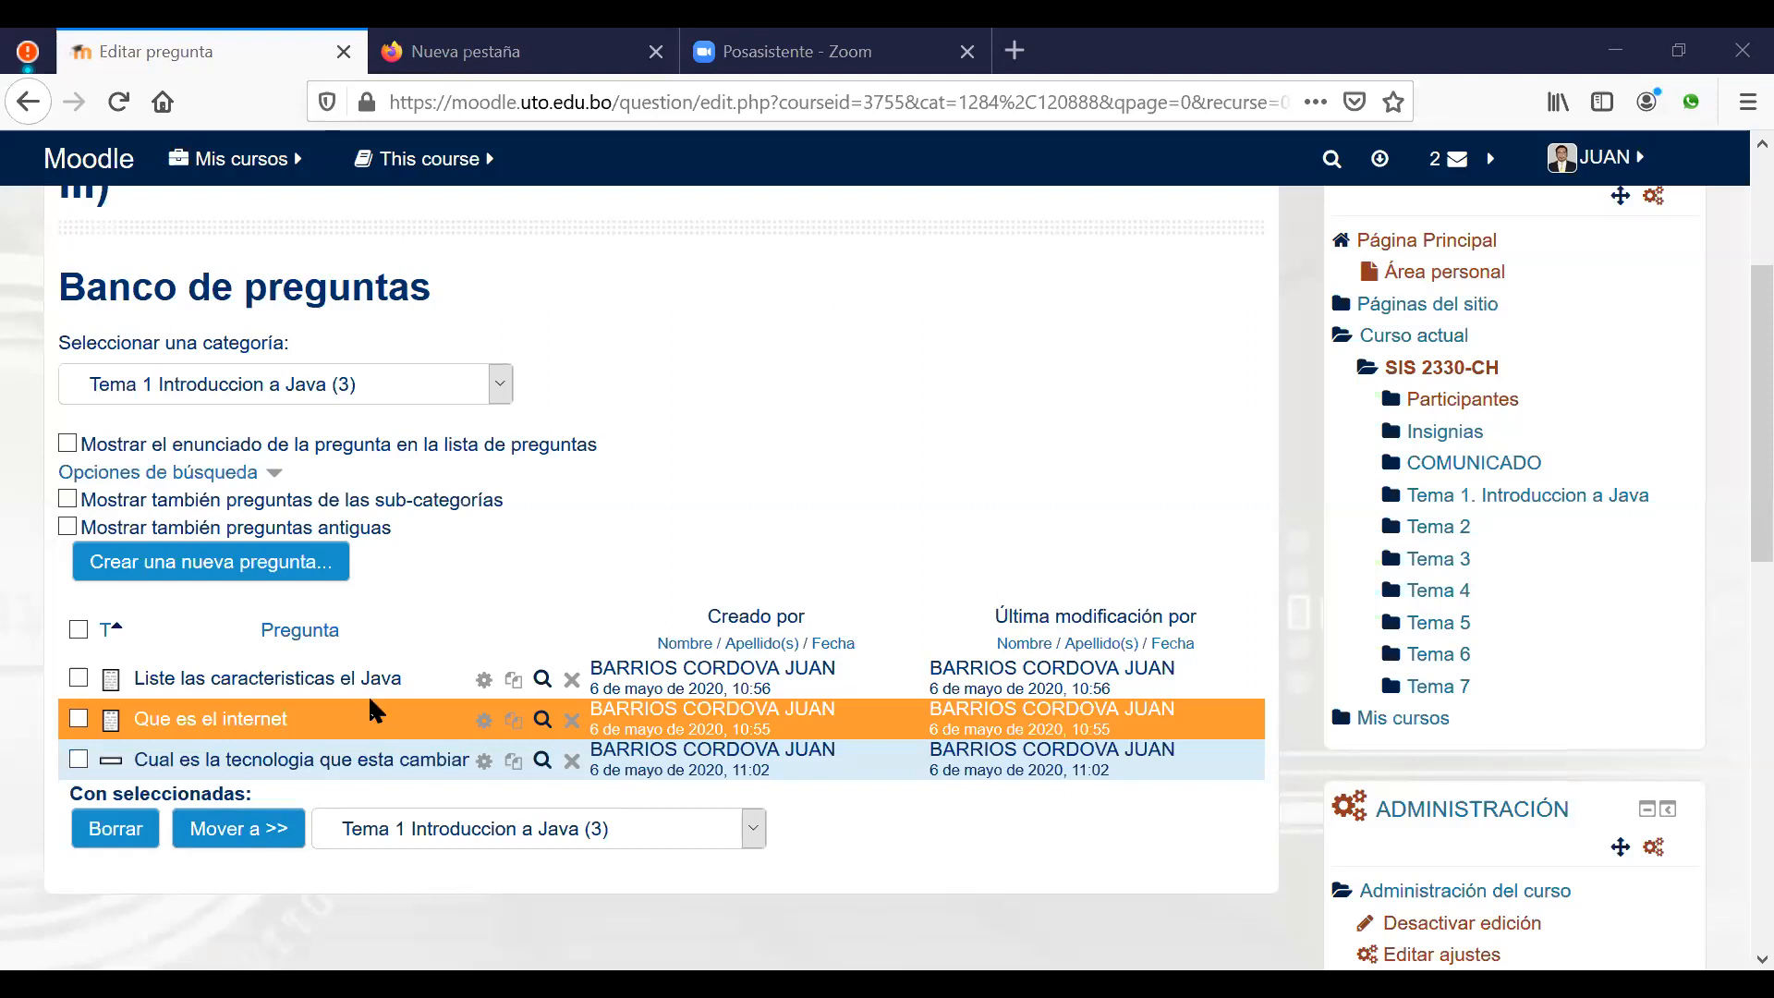
Step: Create a new Respuesta corta question in the Tema 1 Introduccion a Java category
click(191, 571)
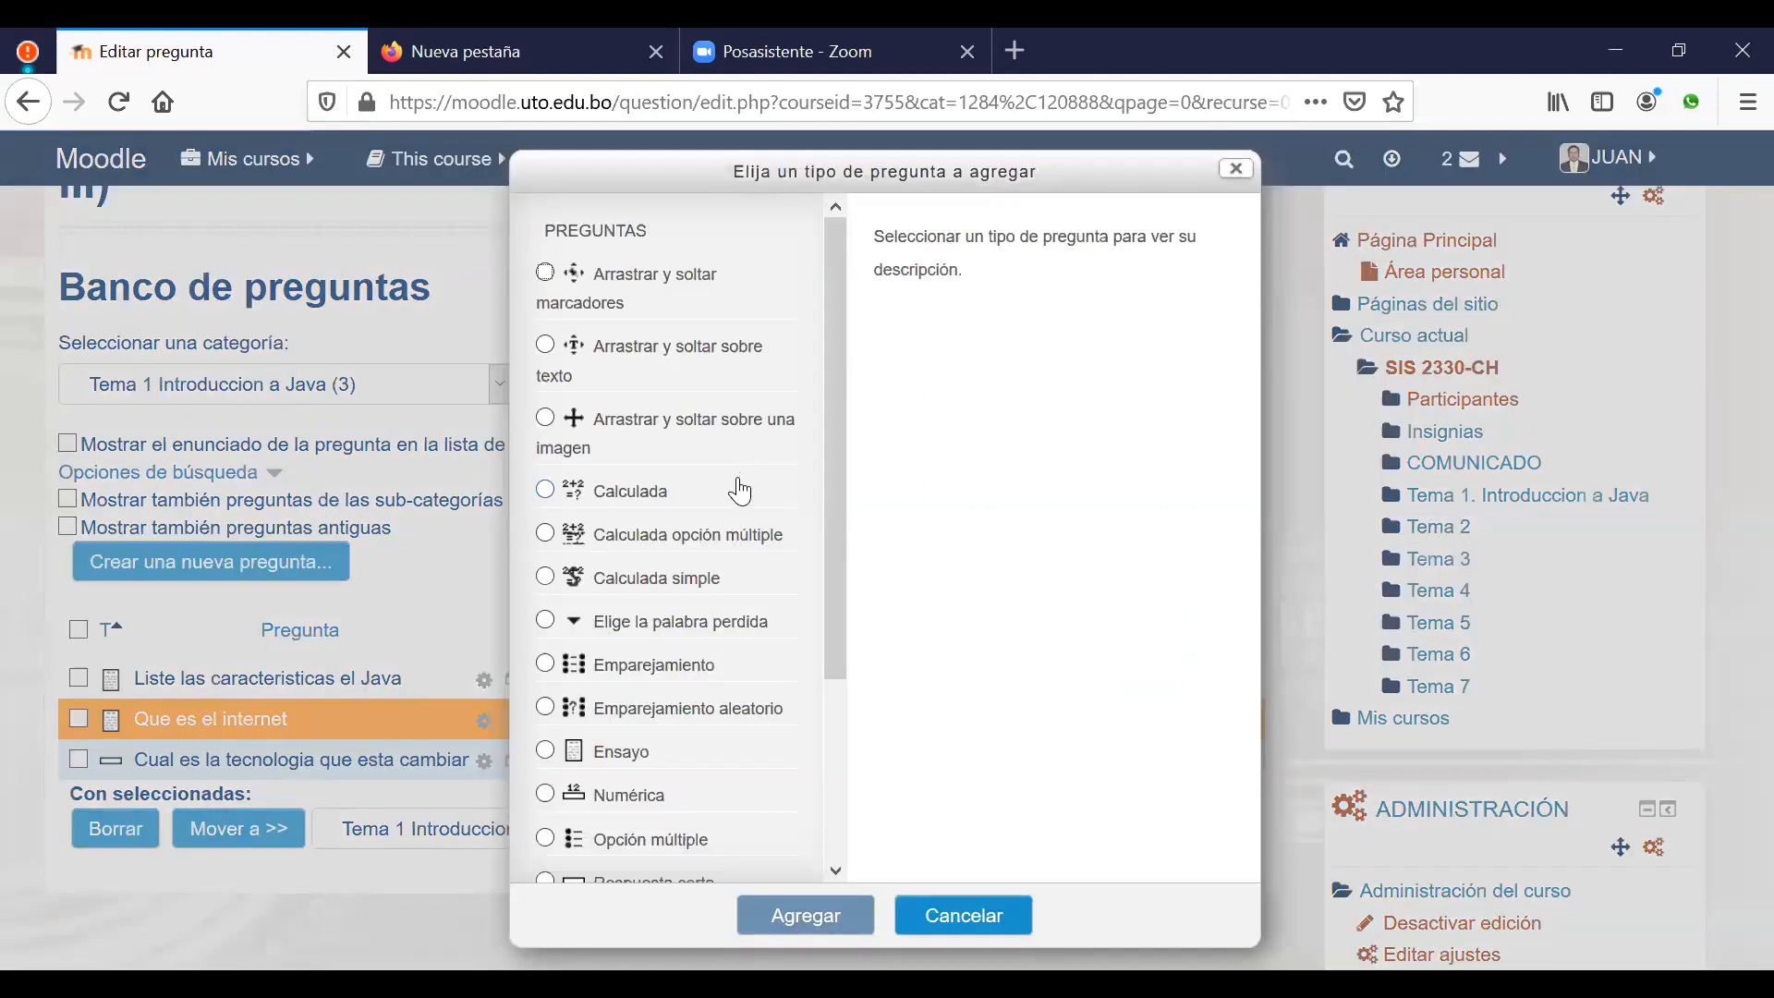
scroll(739, 491, down, 3)
click(652, 661)
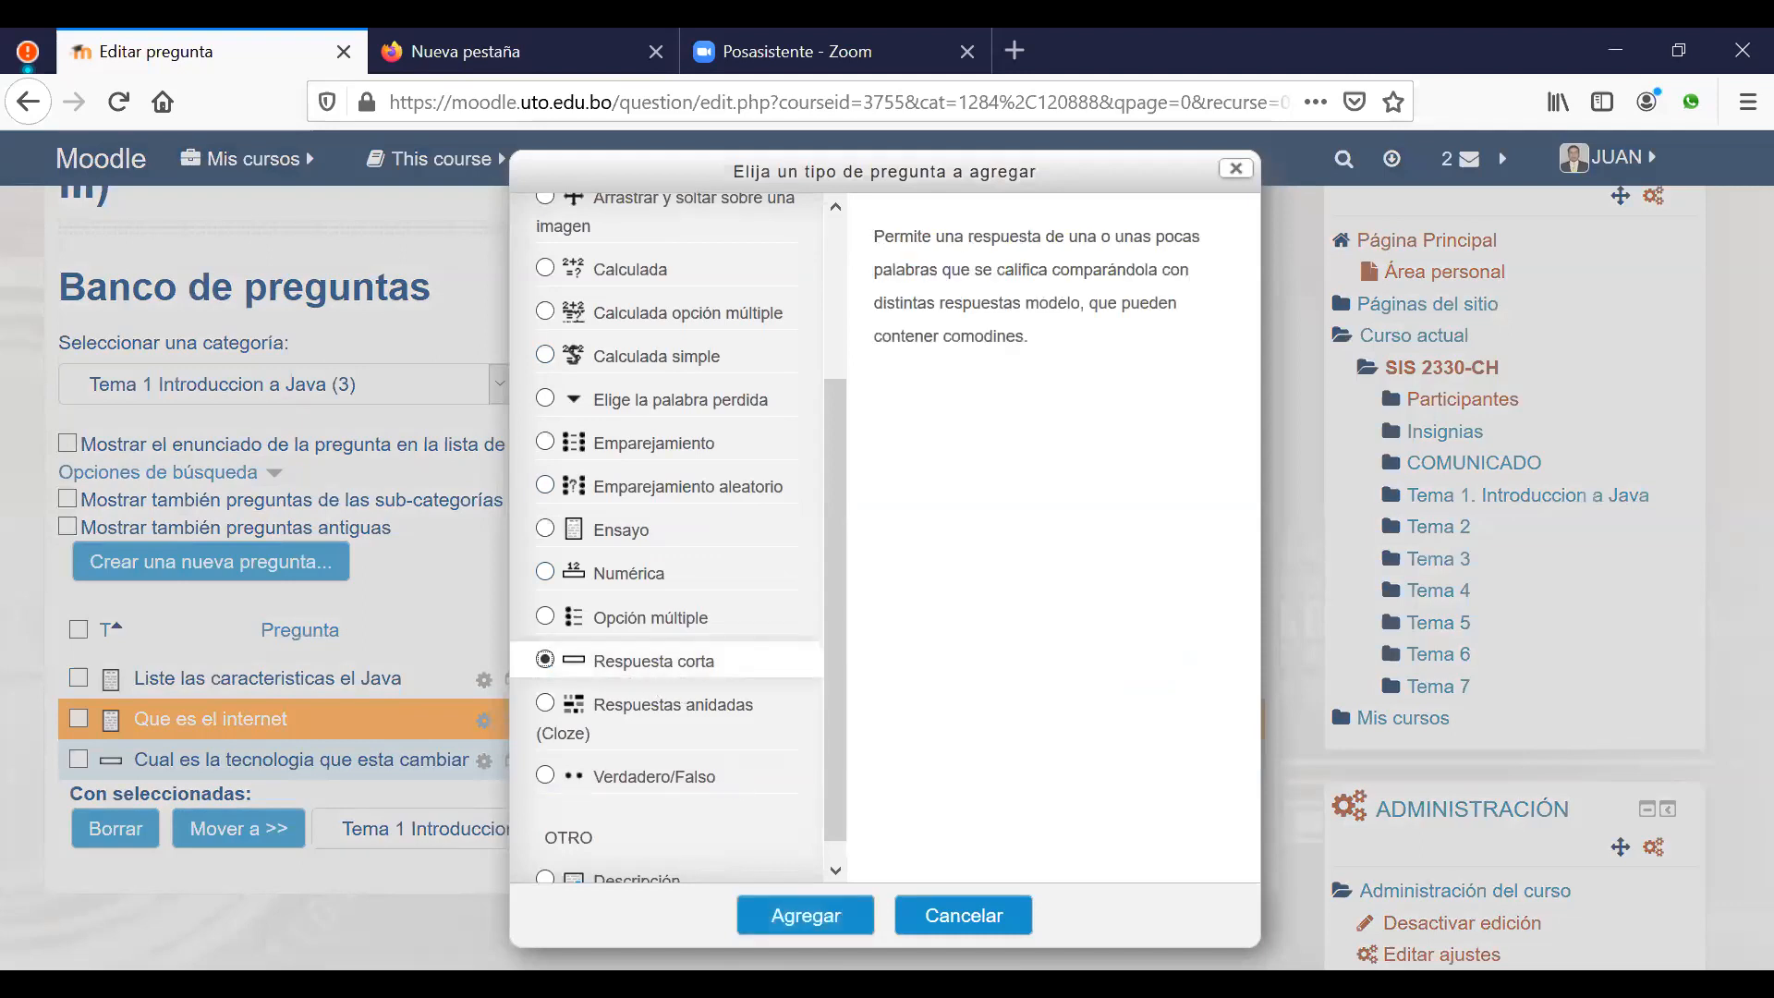
click(813, 919)
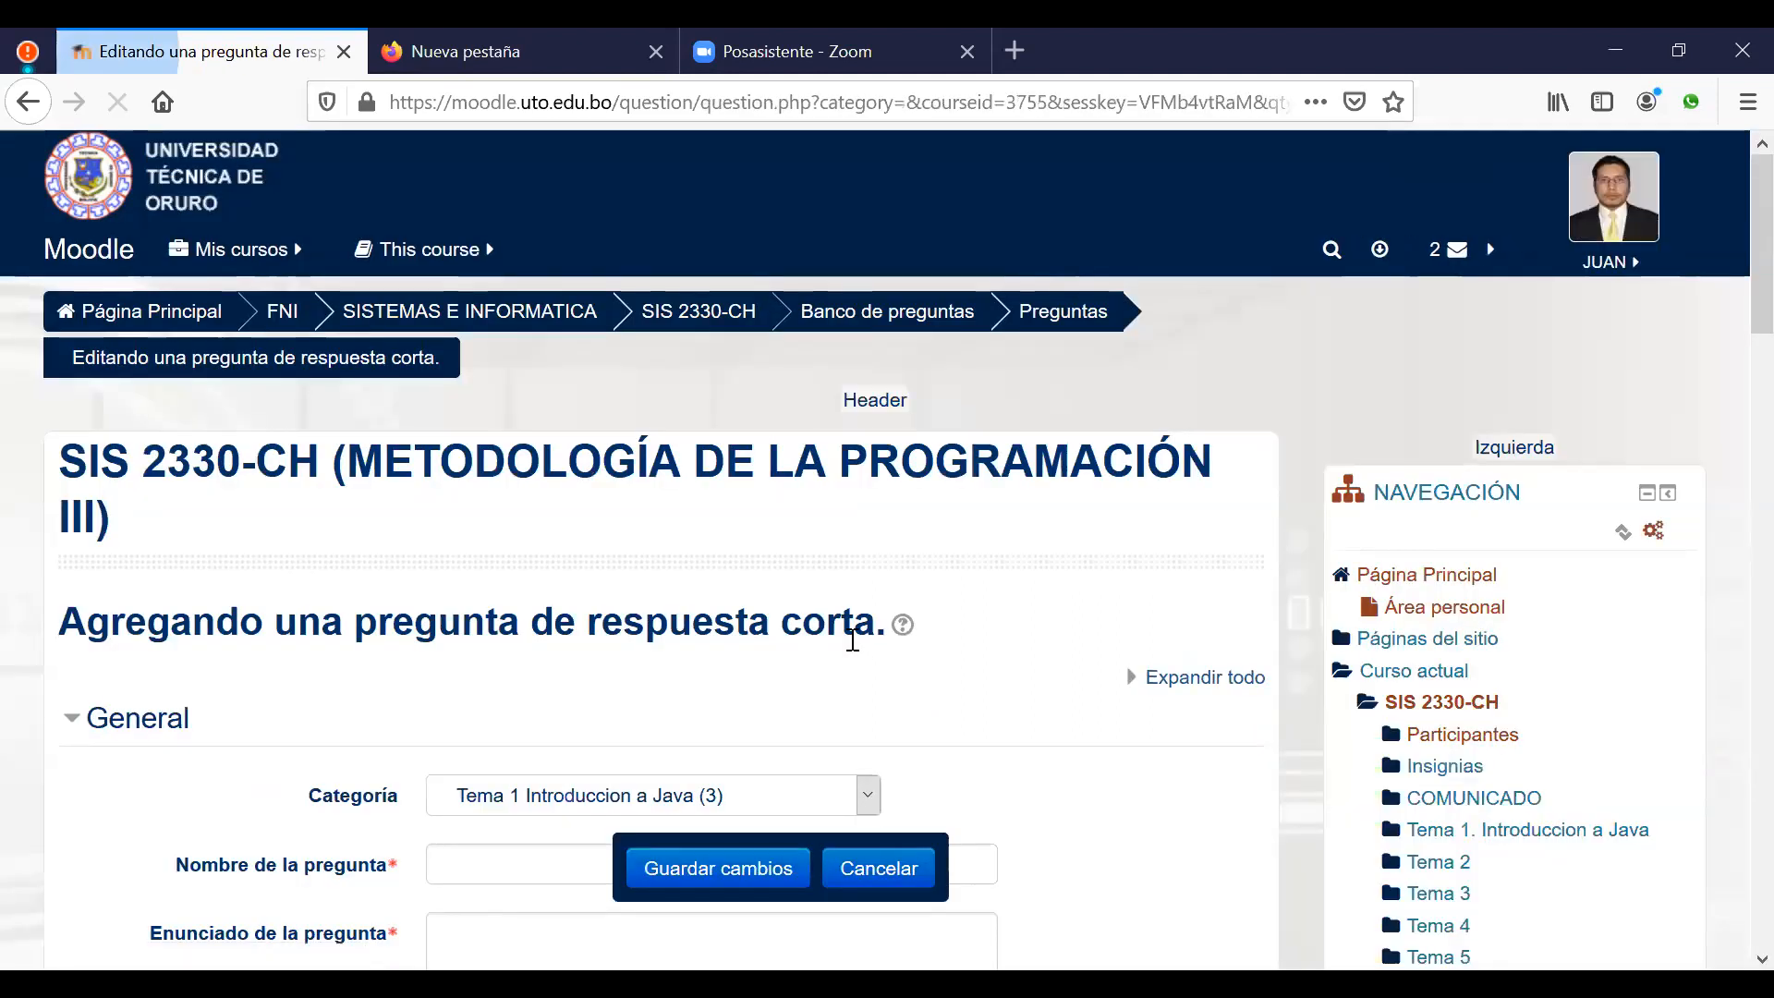
scroll(681, 546, down, 5)
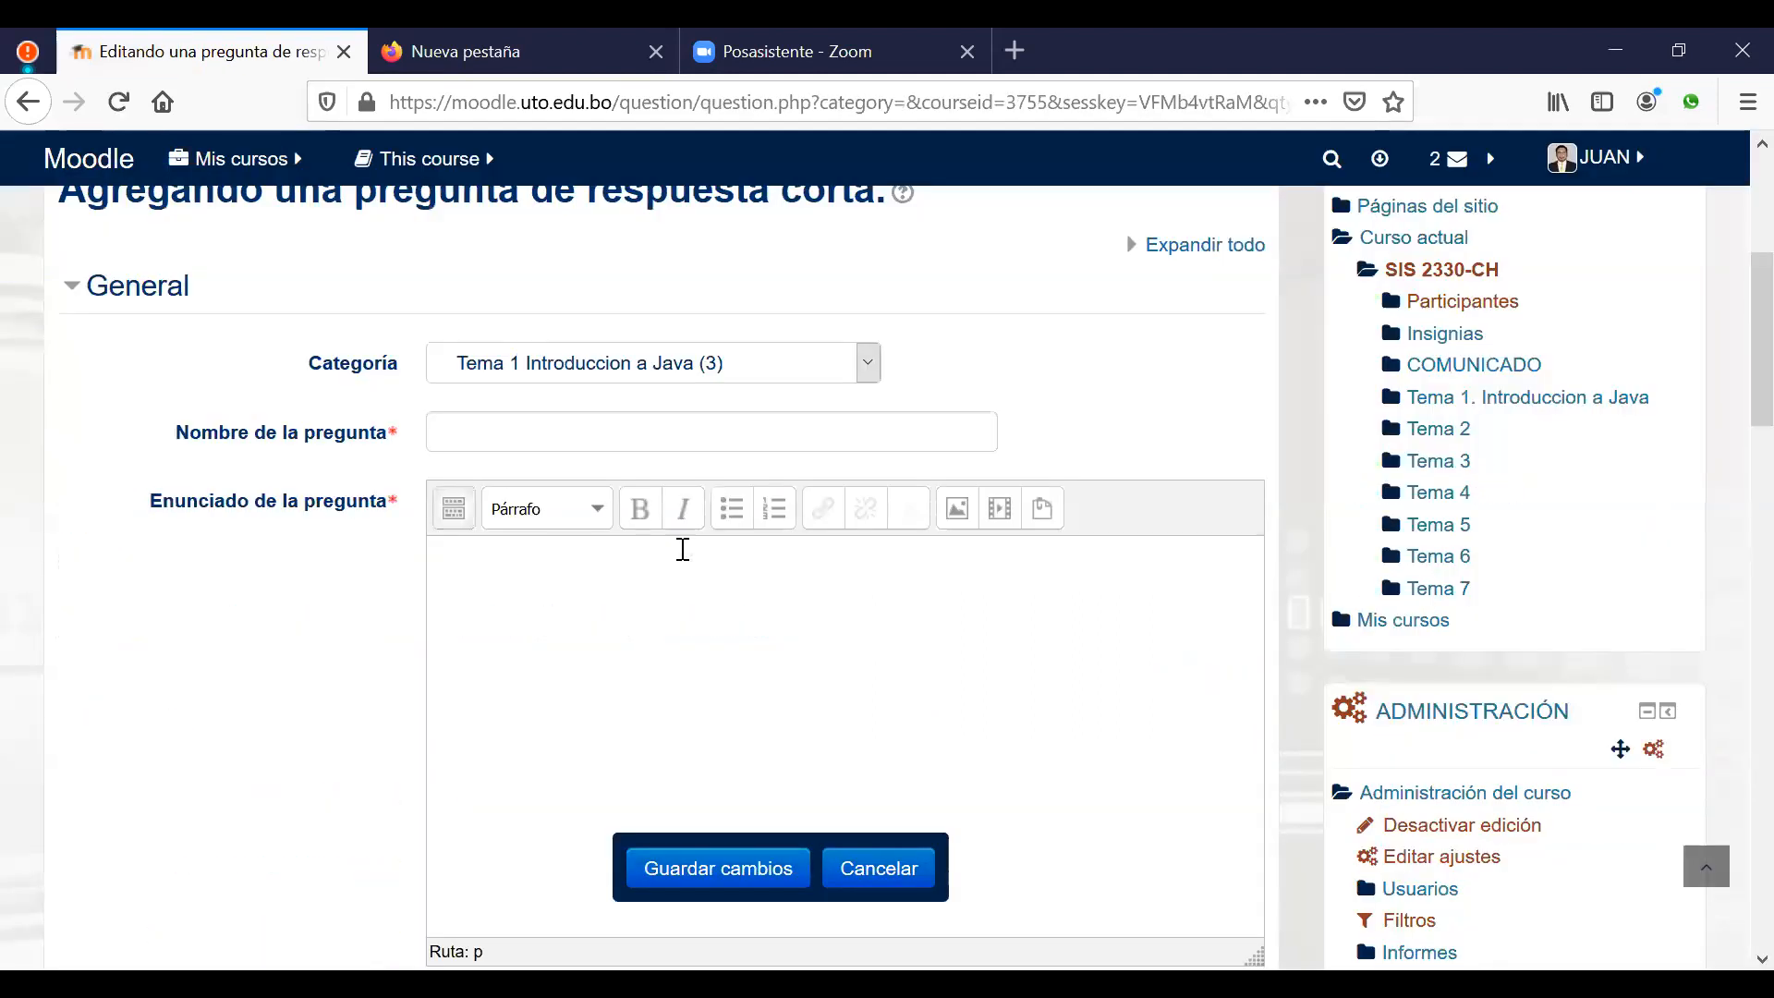
Step: Write the statement: Quien dijo la siguiente frase: "Daria todo lo que se, por la mitad de lo que ignoro"
click(600, 567)
text(Quien dijo la s)
text(uiente frase)
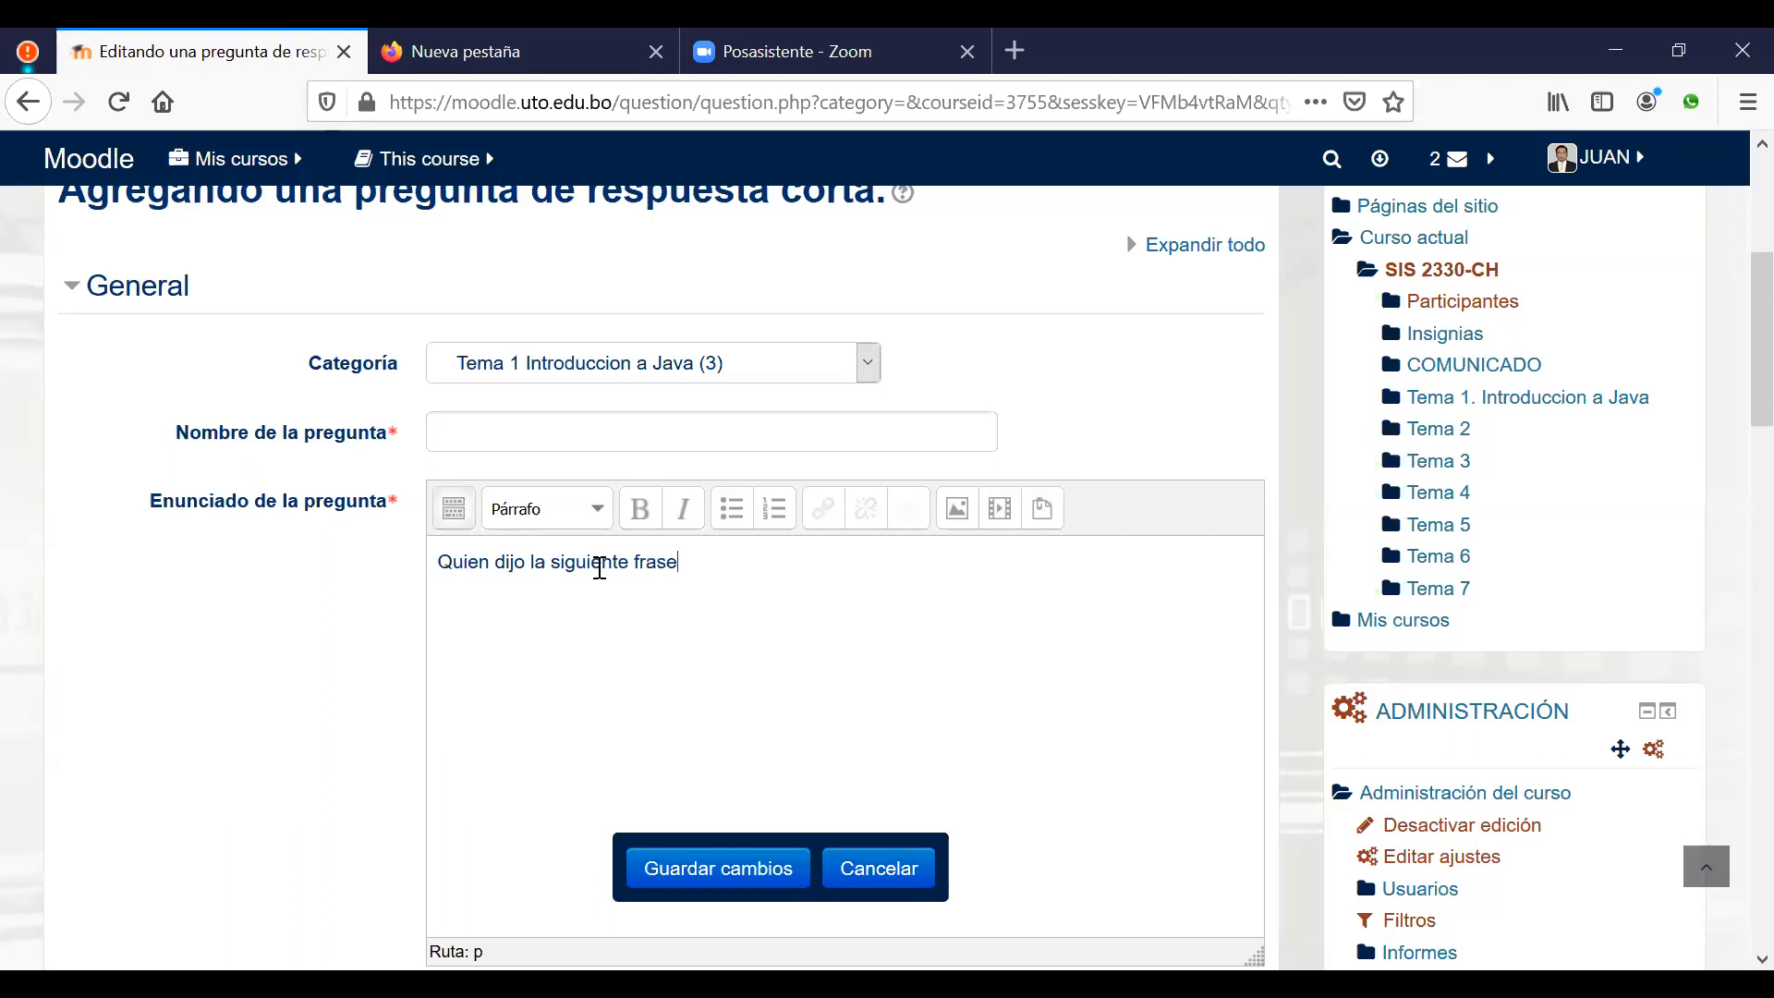
text(Ñ)
key(BackSpace)
text(:)
text( ??)
key(BackSpace)
key(BackSpace)
text(¿¿)
key(BackSpace)
key(BackSpace)
text("")
text(Daria todo )
text(los)
key(BackSpace)
key(BackSpace)
text(que se)
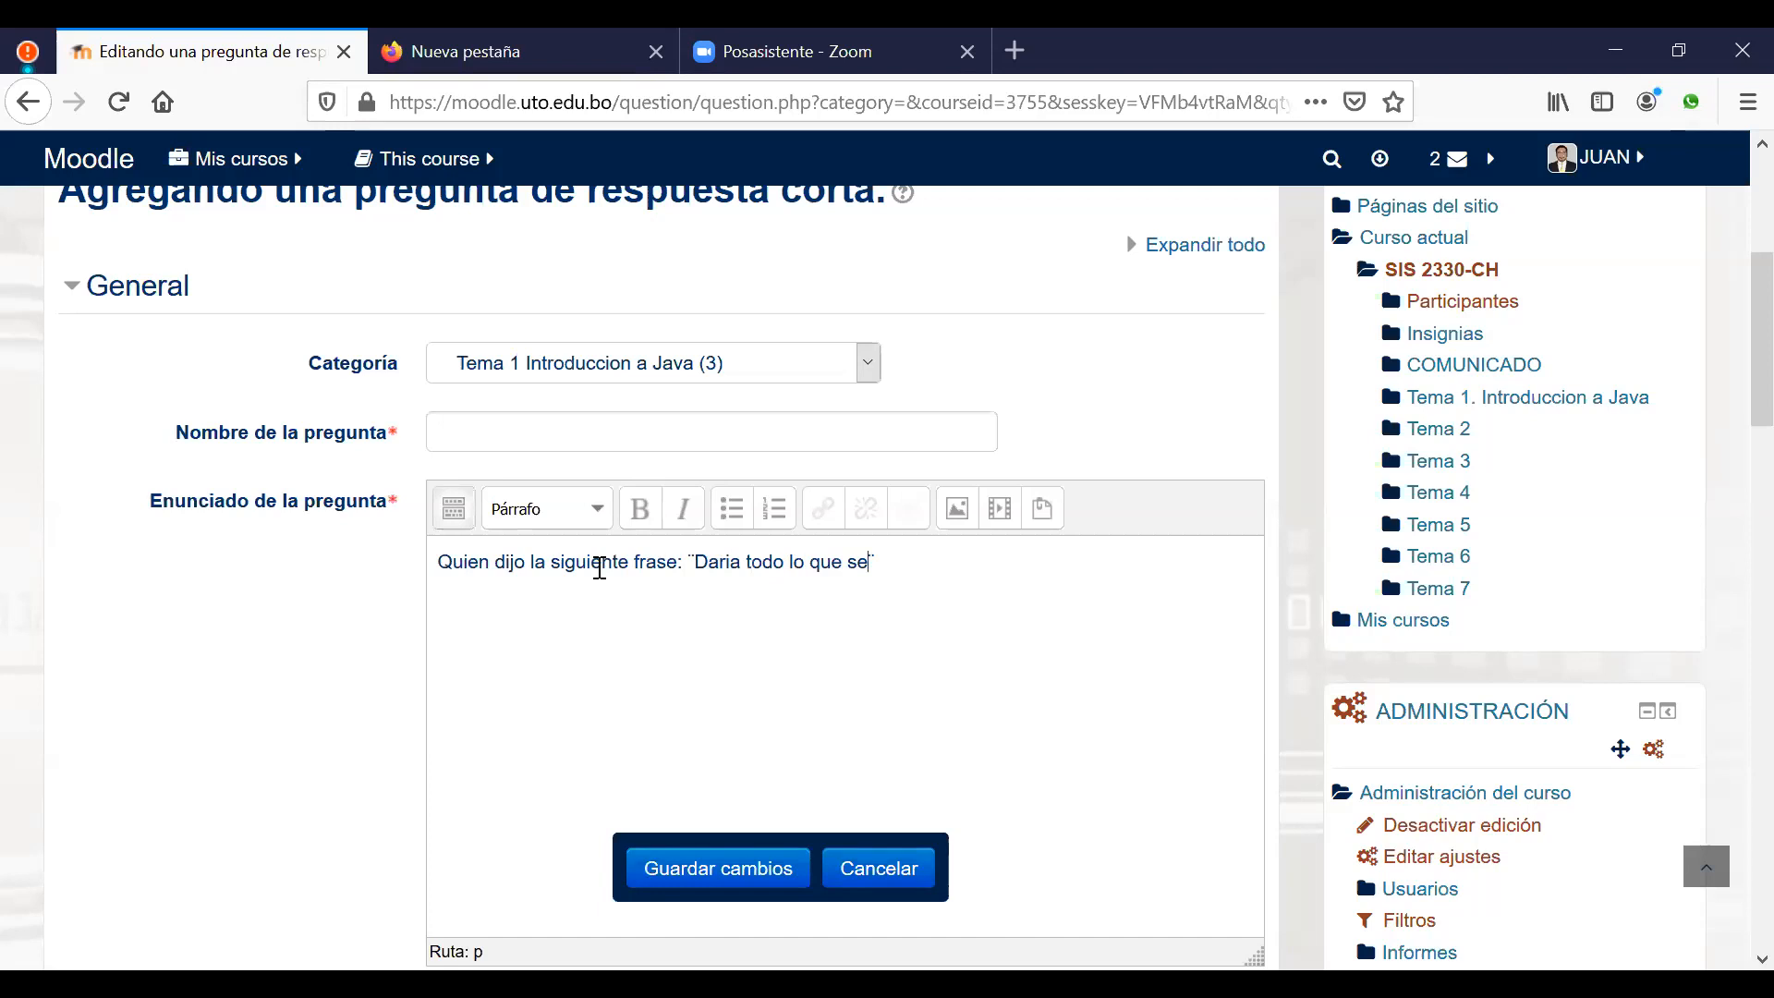
text(, por la mitad de lo que )
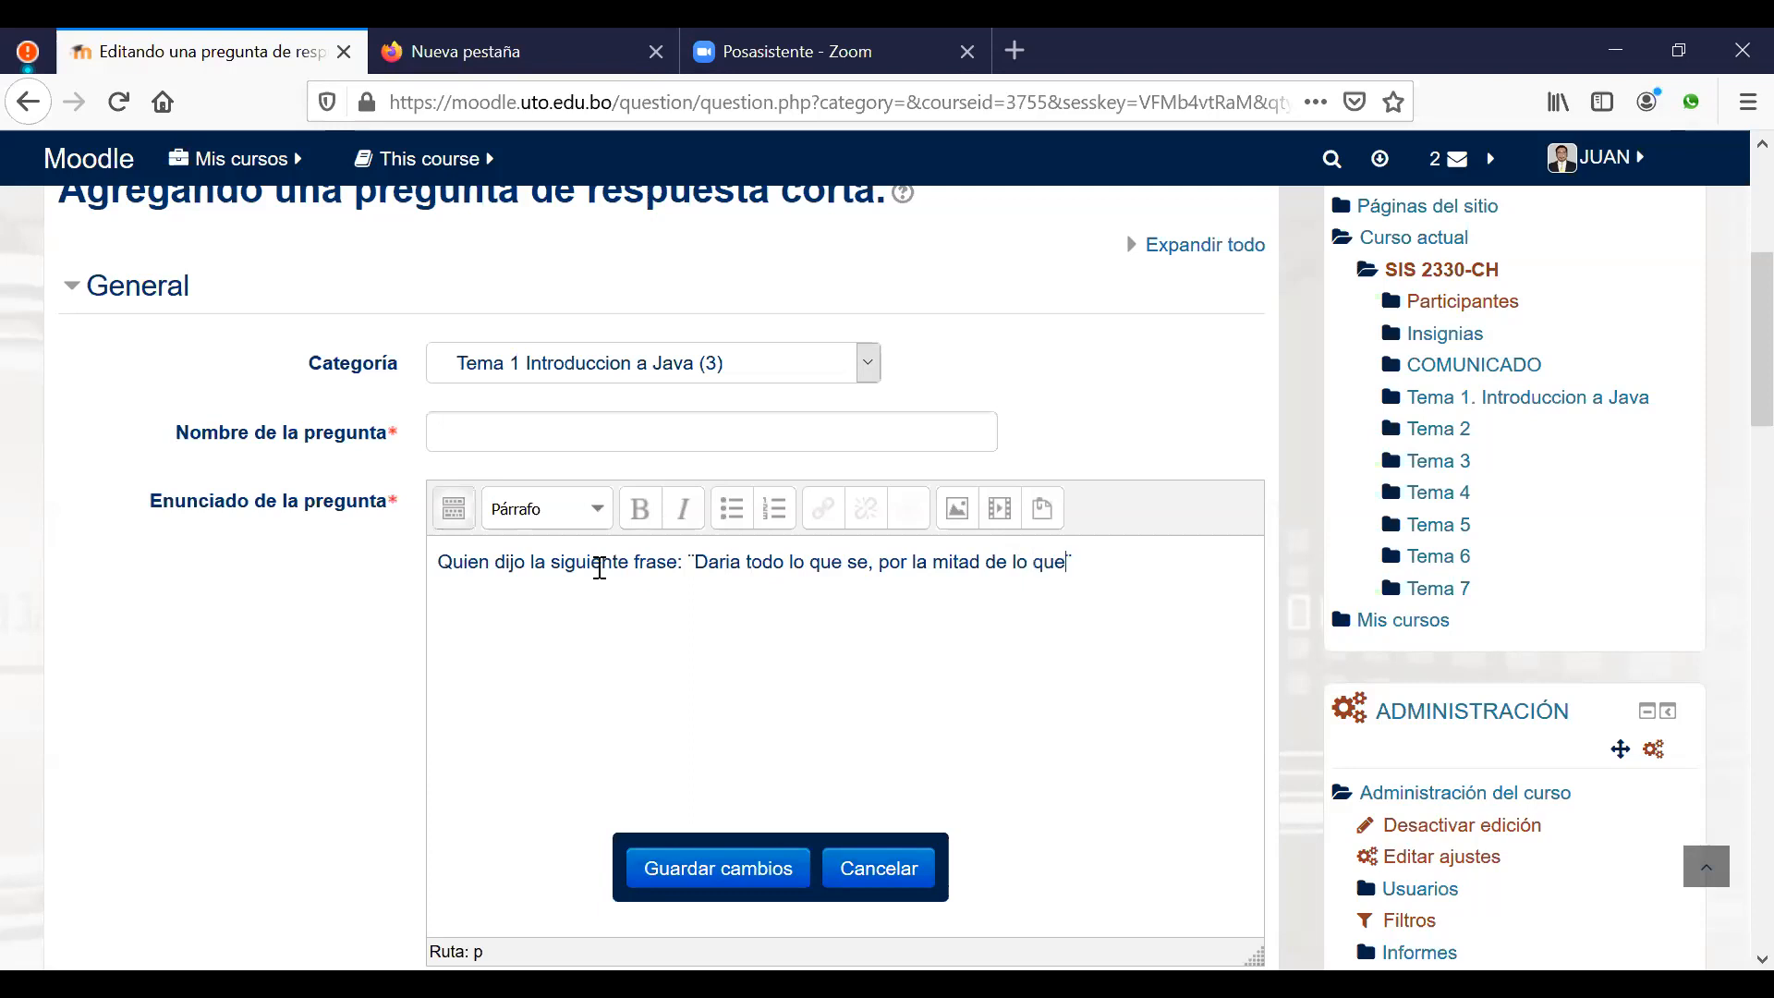
text(ignoro)
Step: Name the question 'Quien dijo la siguiente frase:' using the statement's opening phrase
drag(688, 566, 436, 563)
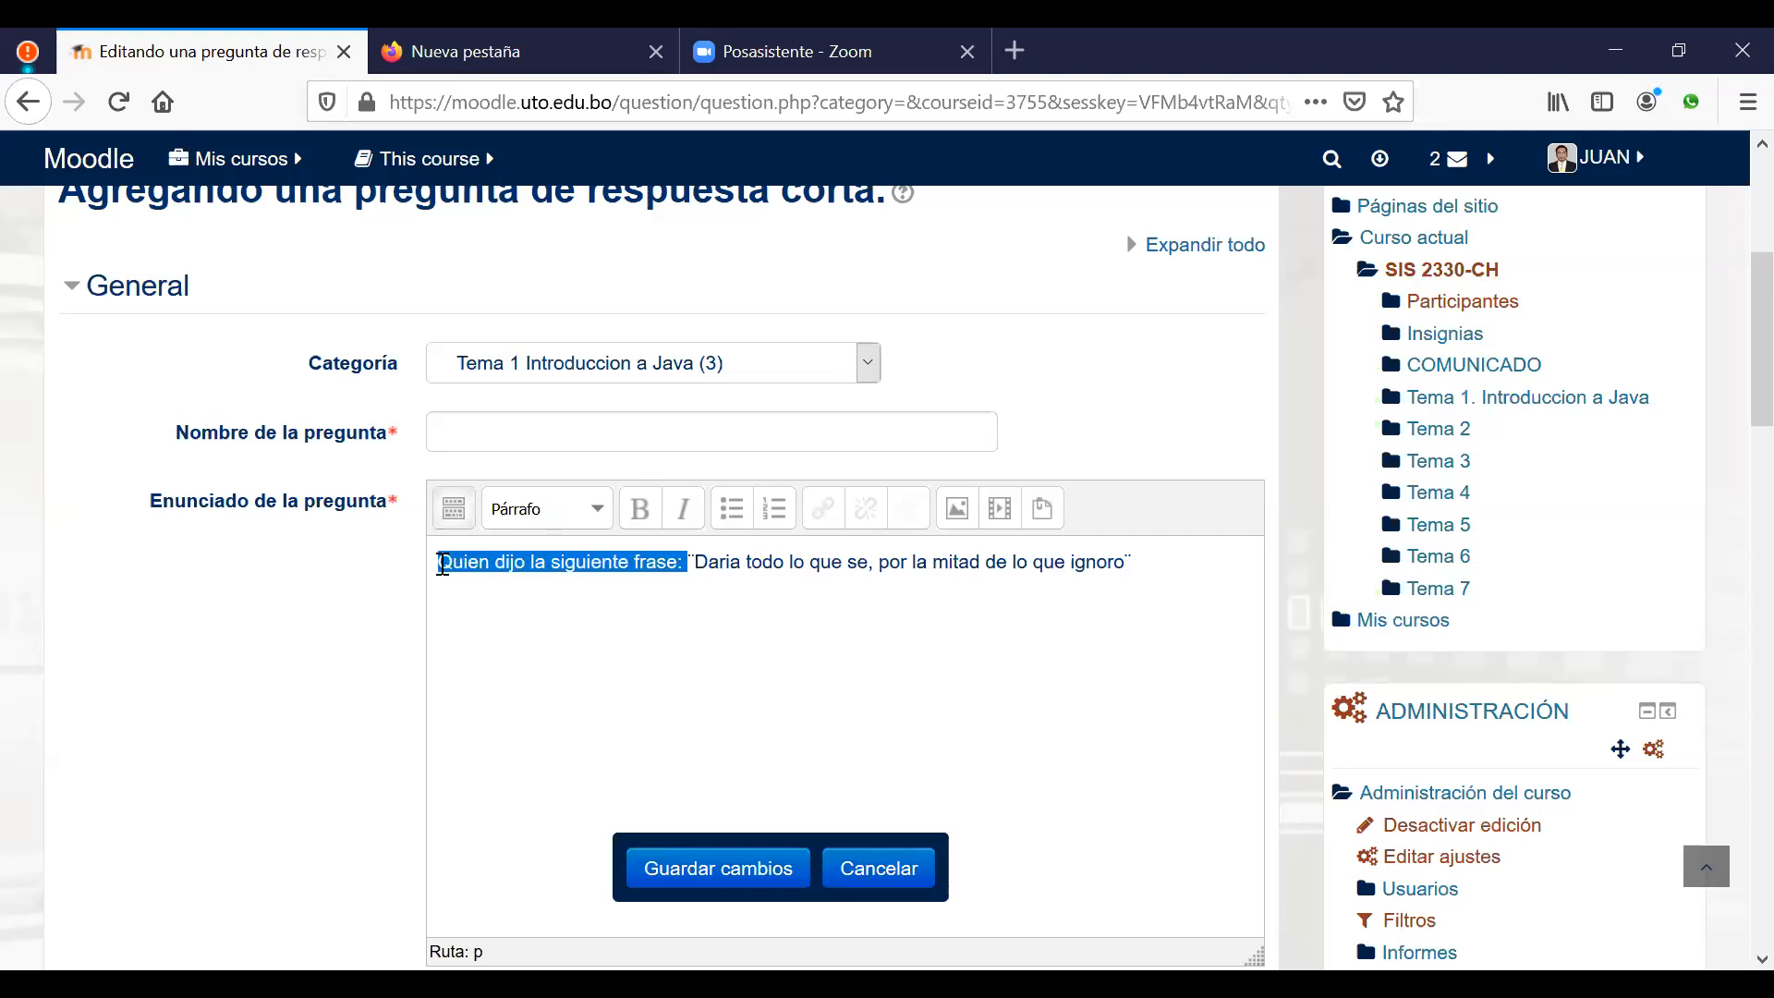
click(435, 564)
click(525, 432)
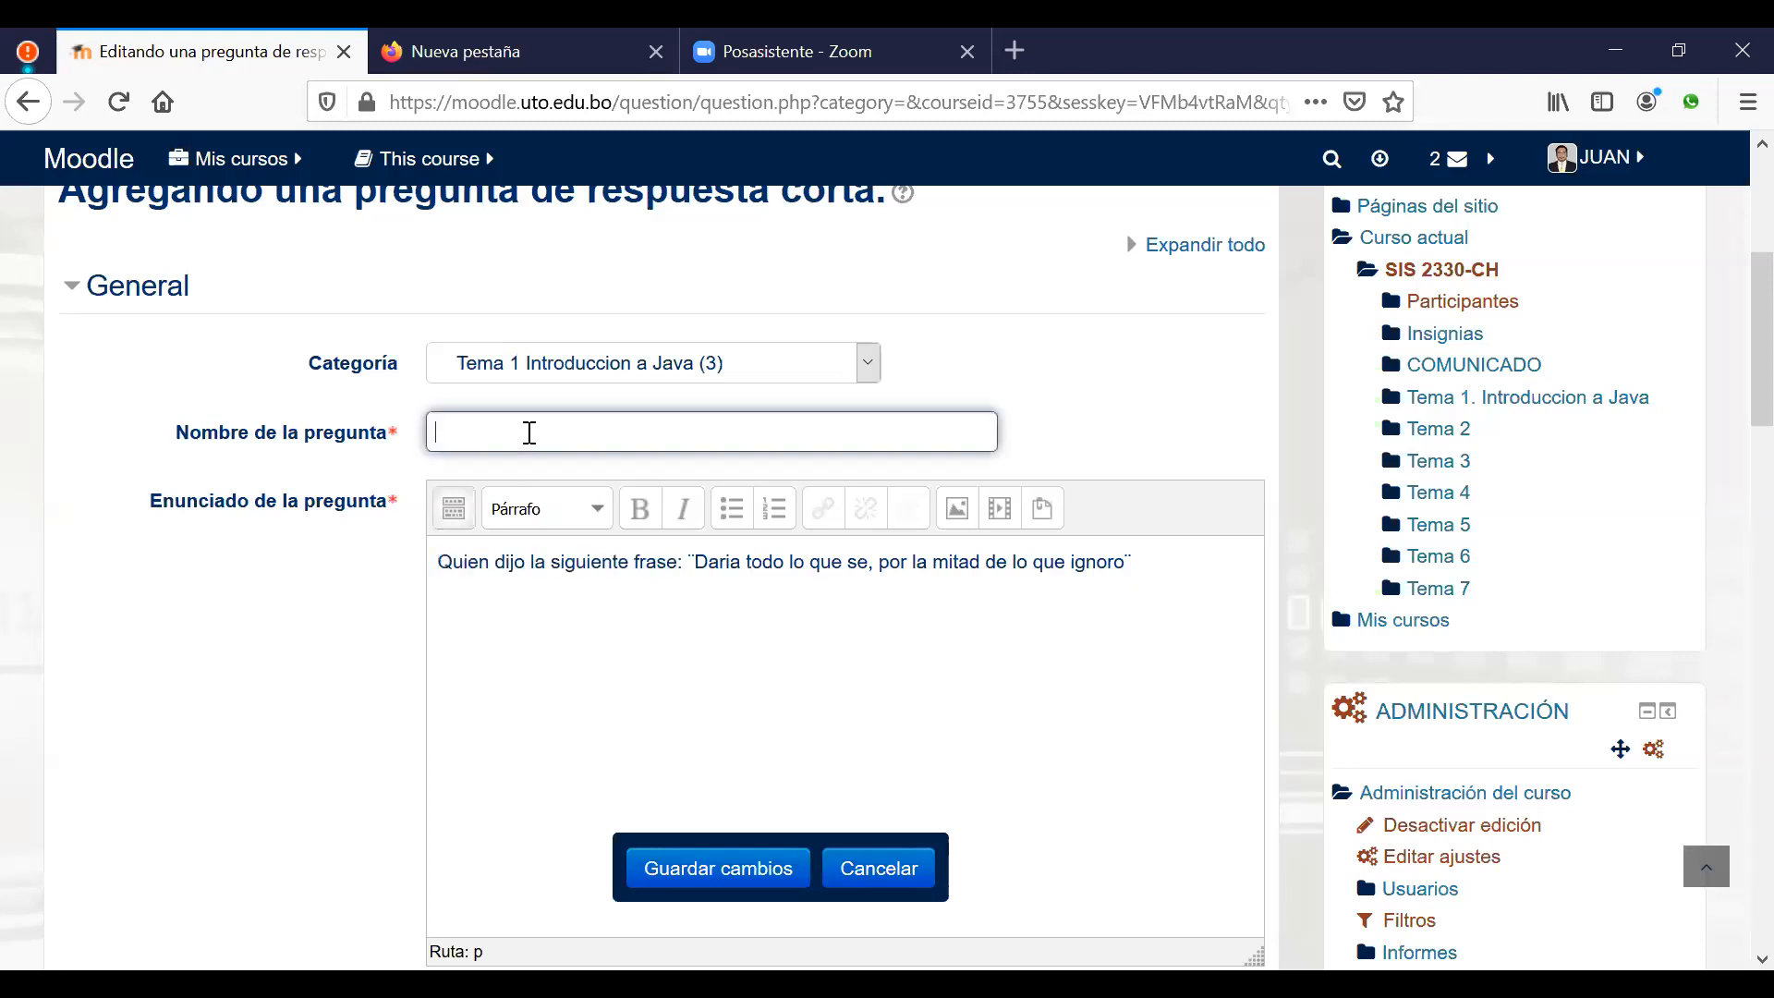
key(ctrl+v)
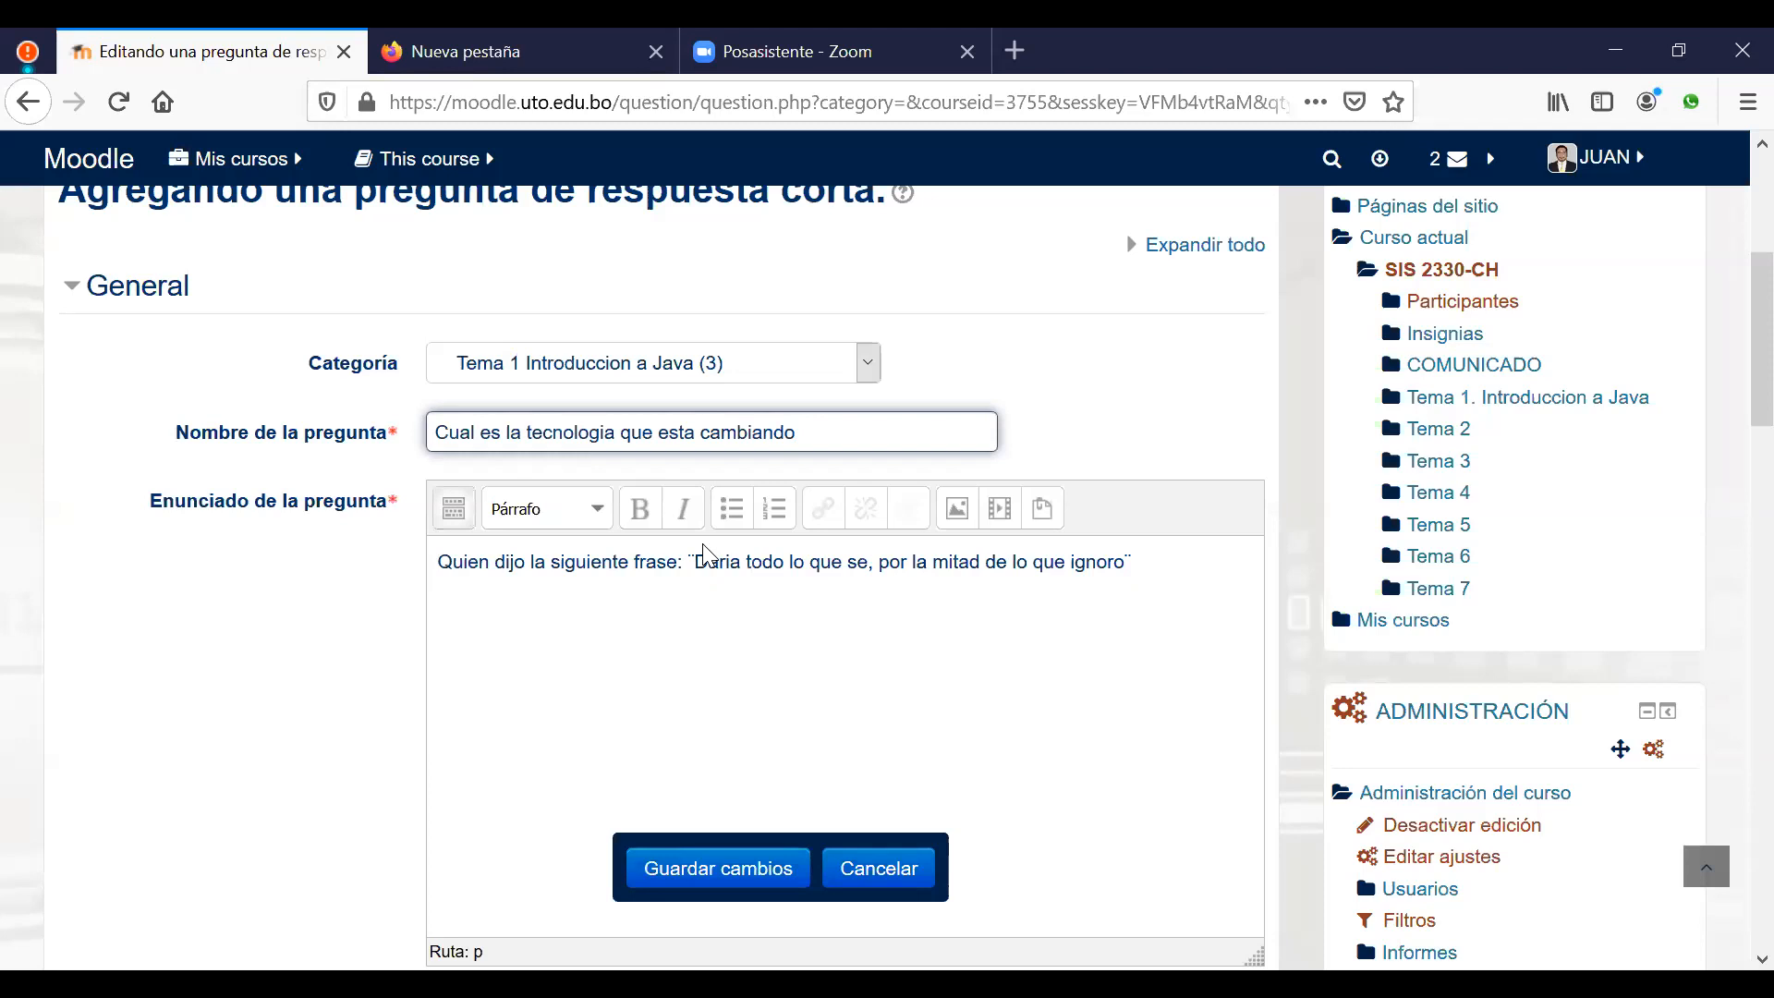
key(ctrl+z)
drag(683, 562, 426, 575)
key(ctrl+c)
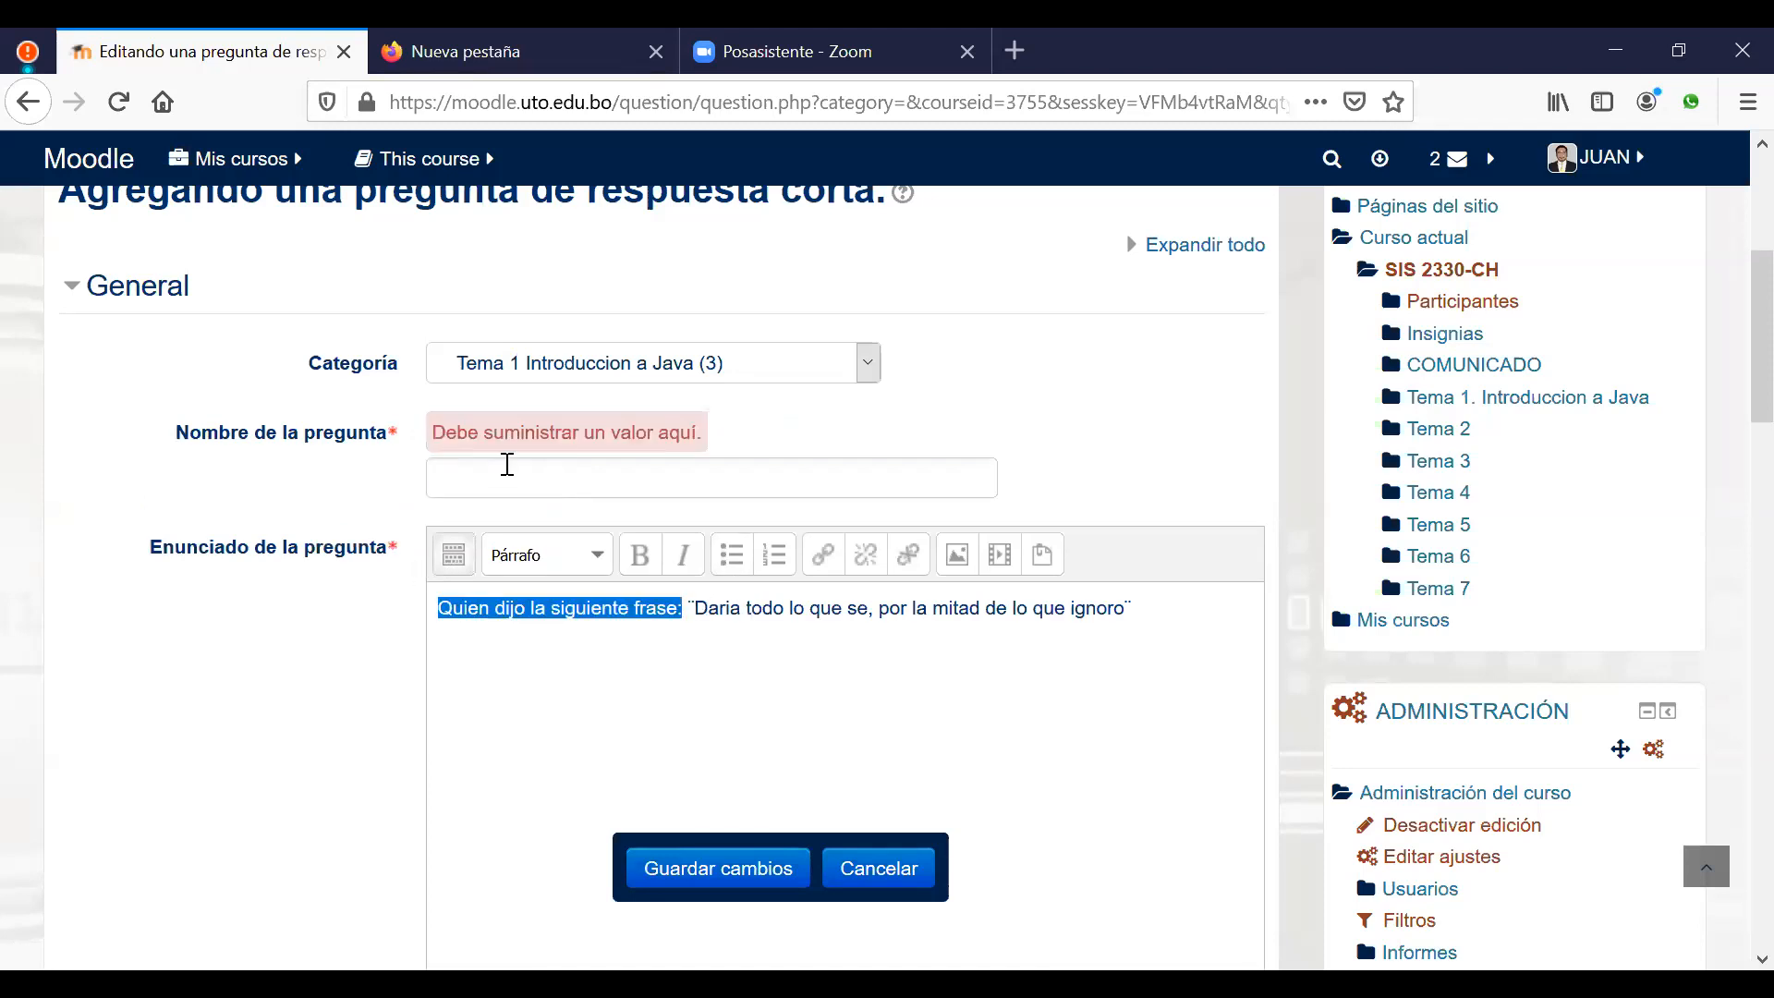
click(507, 471)
key(ctrl+v)
click(866, 677)
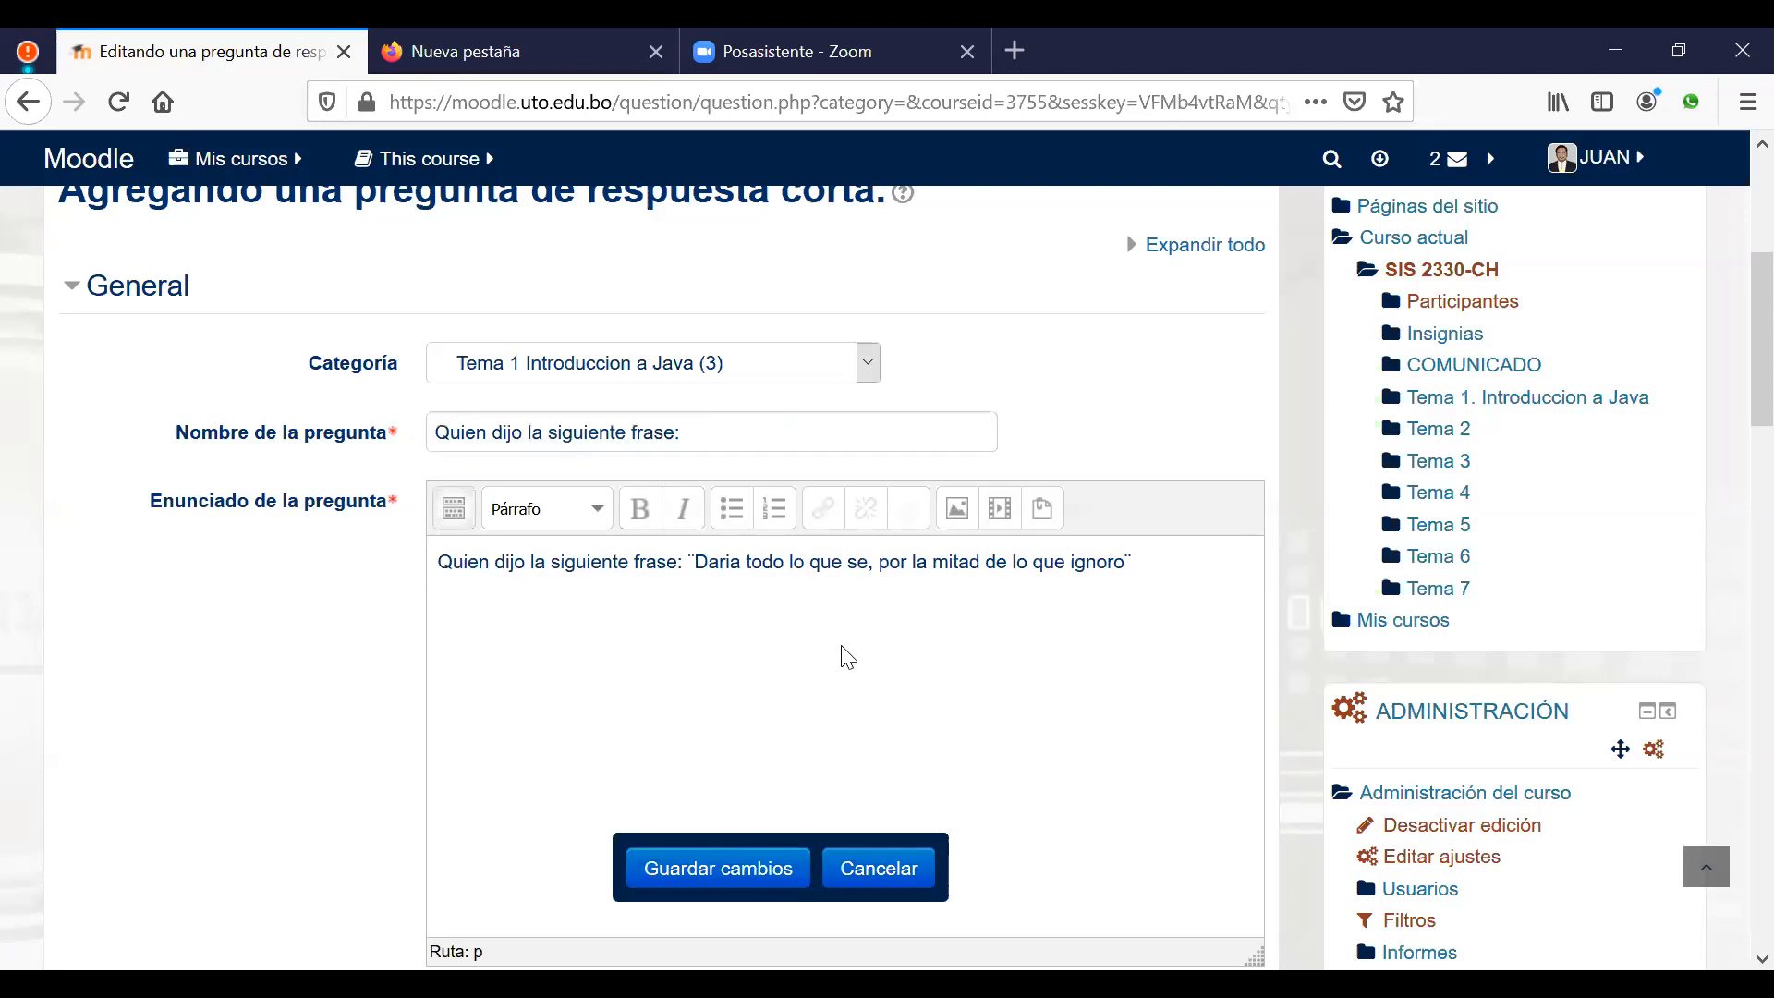
scroll(843, 652, down, 2)
Step: Enter 'descartes' as Respuesta 1 with a 100% grade and save the question
scroll(850, 658, down, 5)
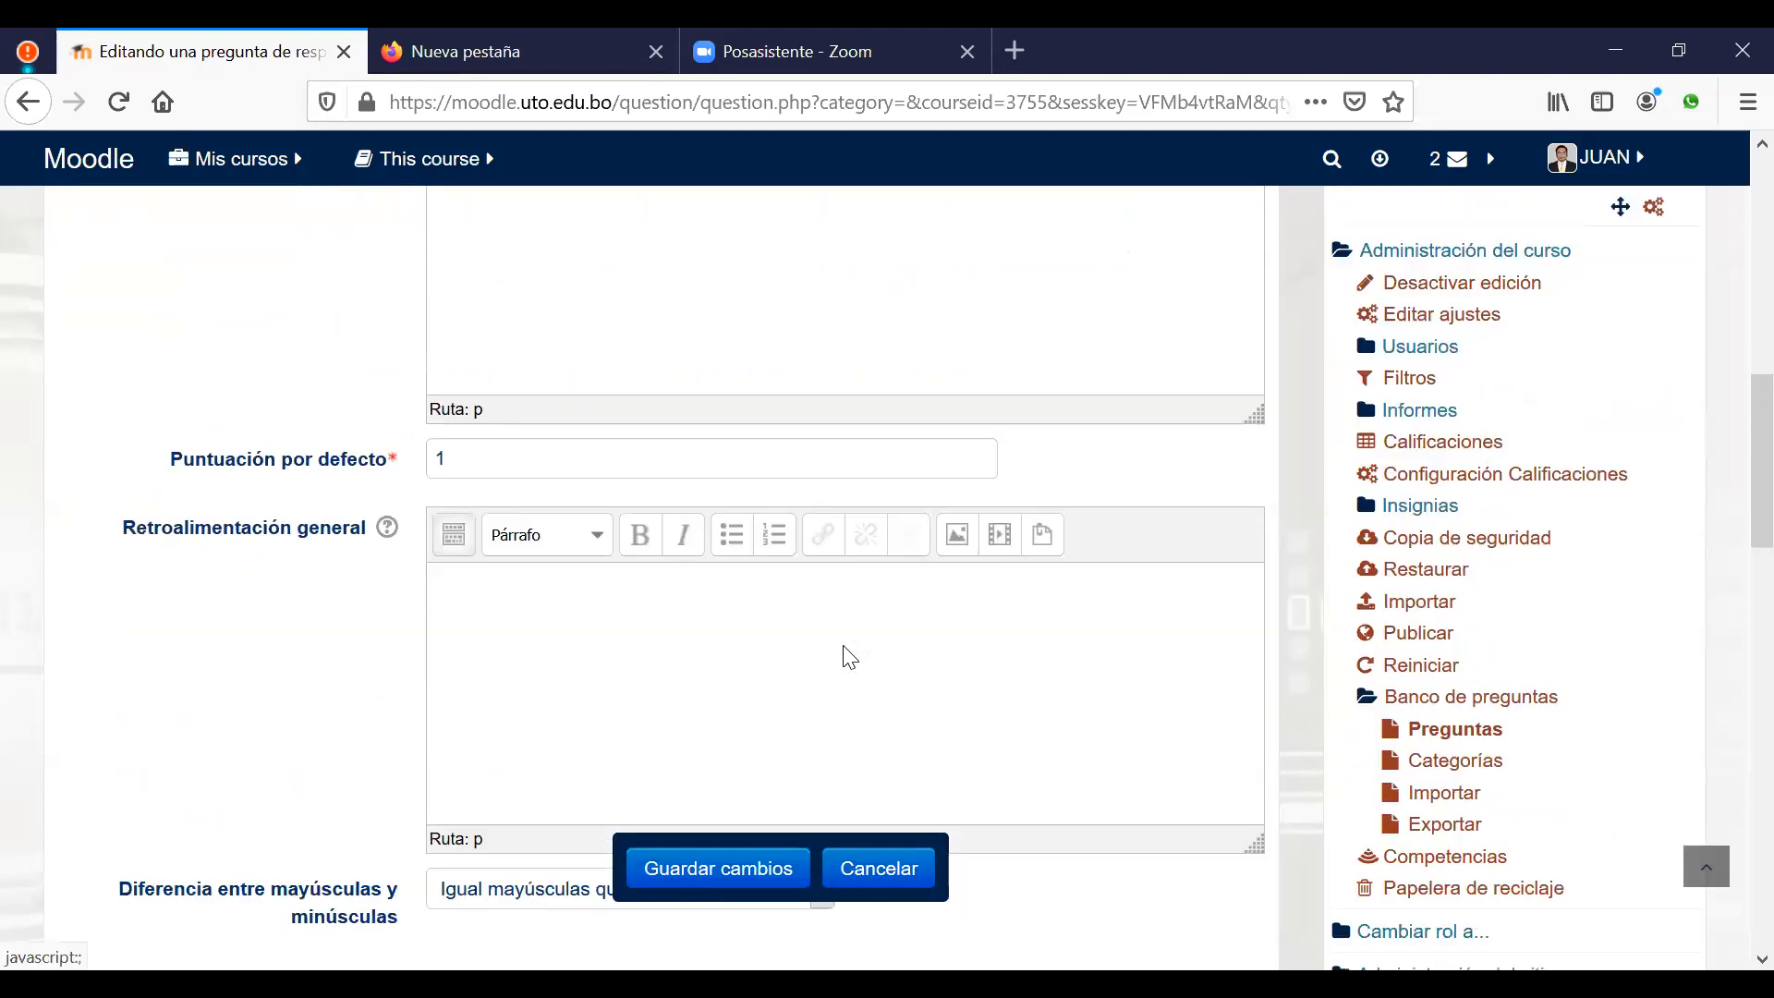
scroll(850, 657, down, 4)
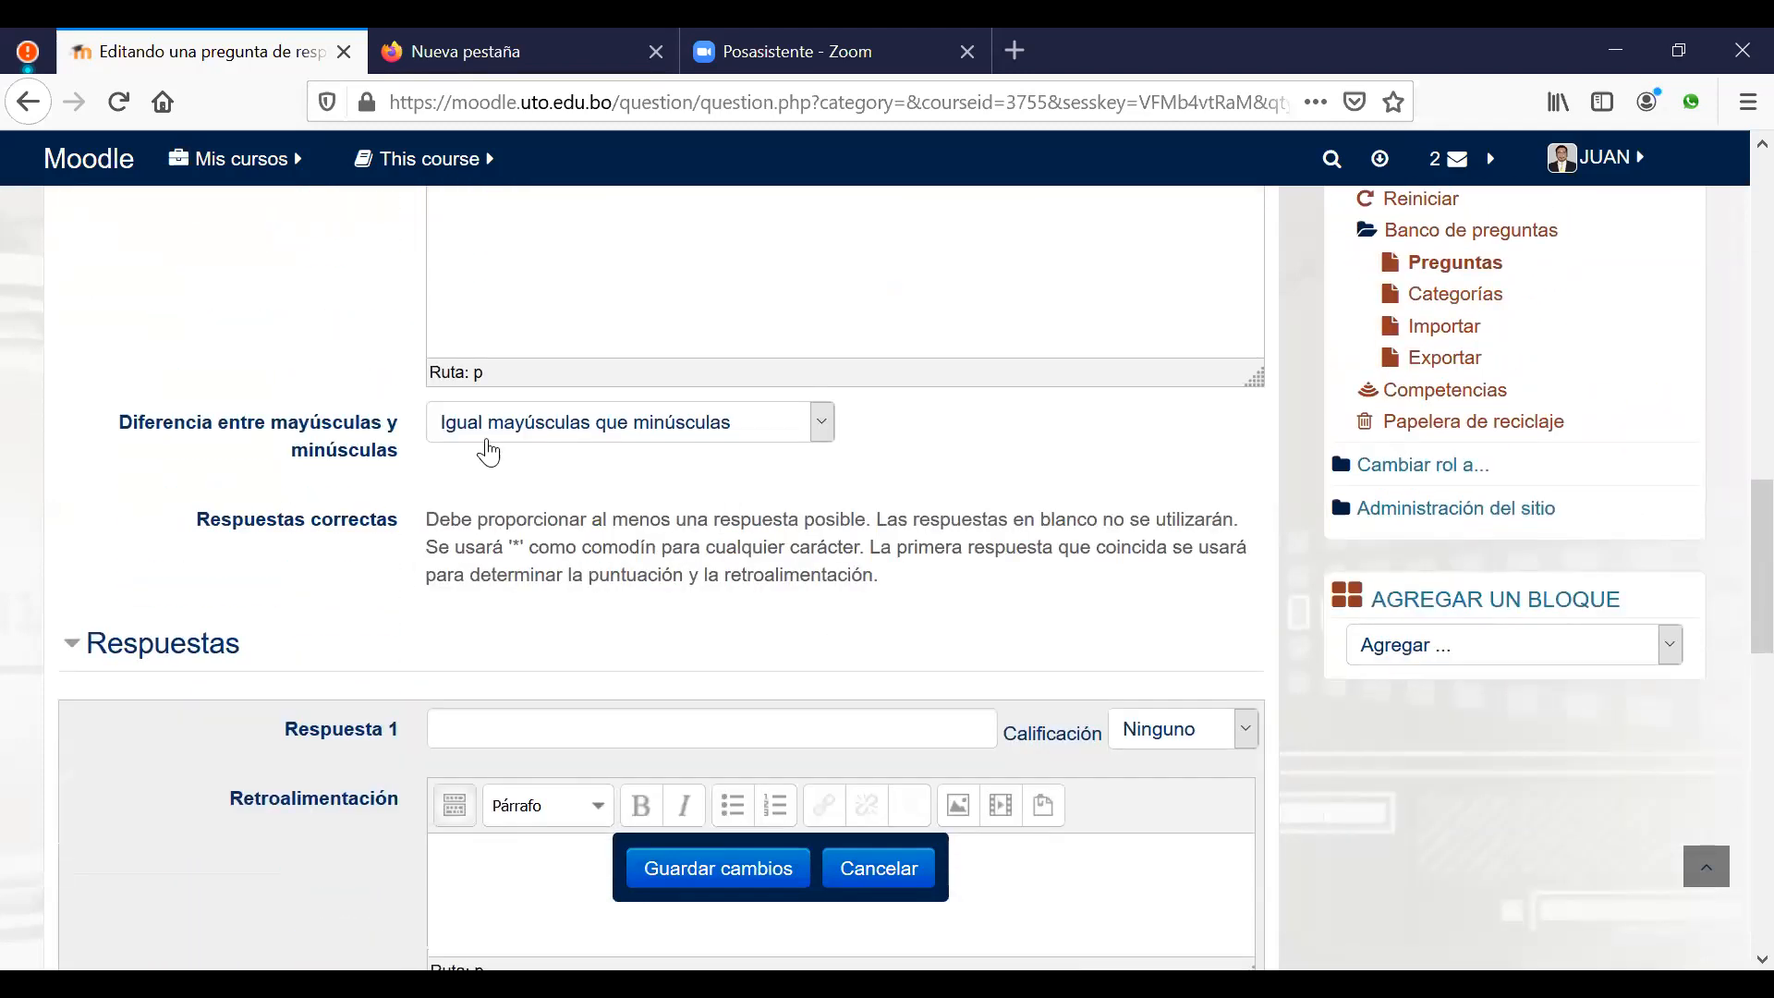
click(633, 729)
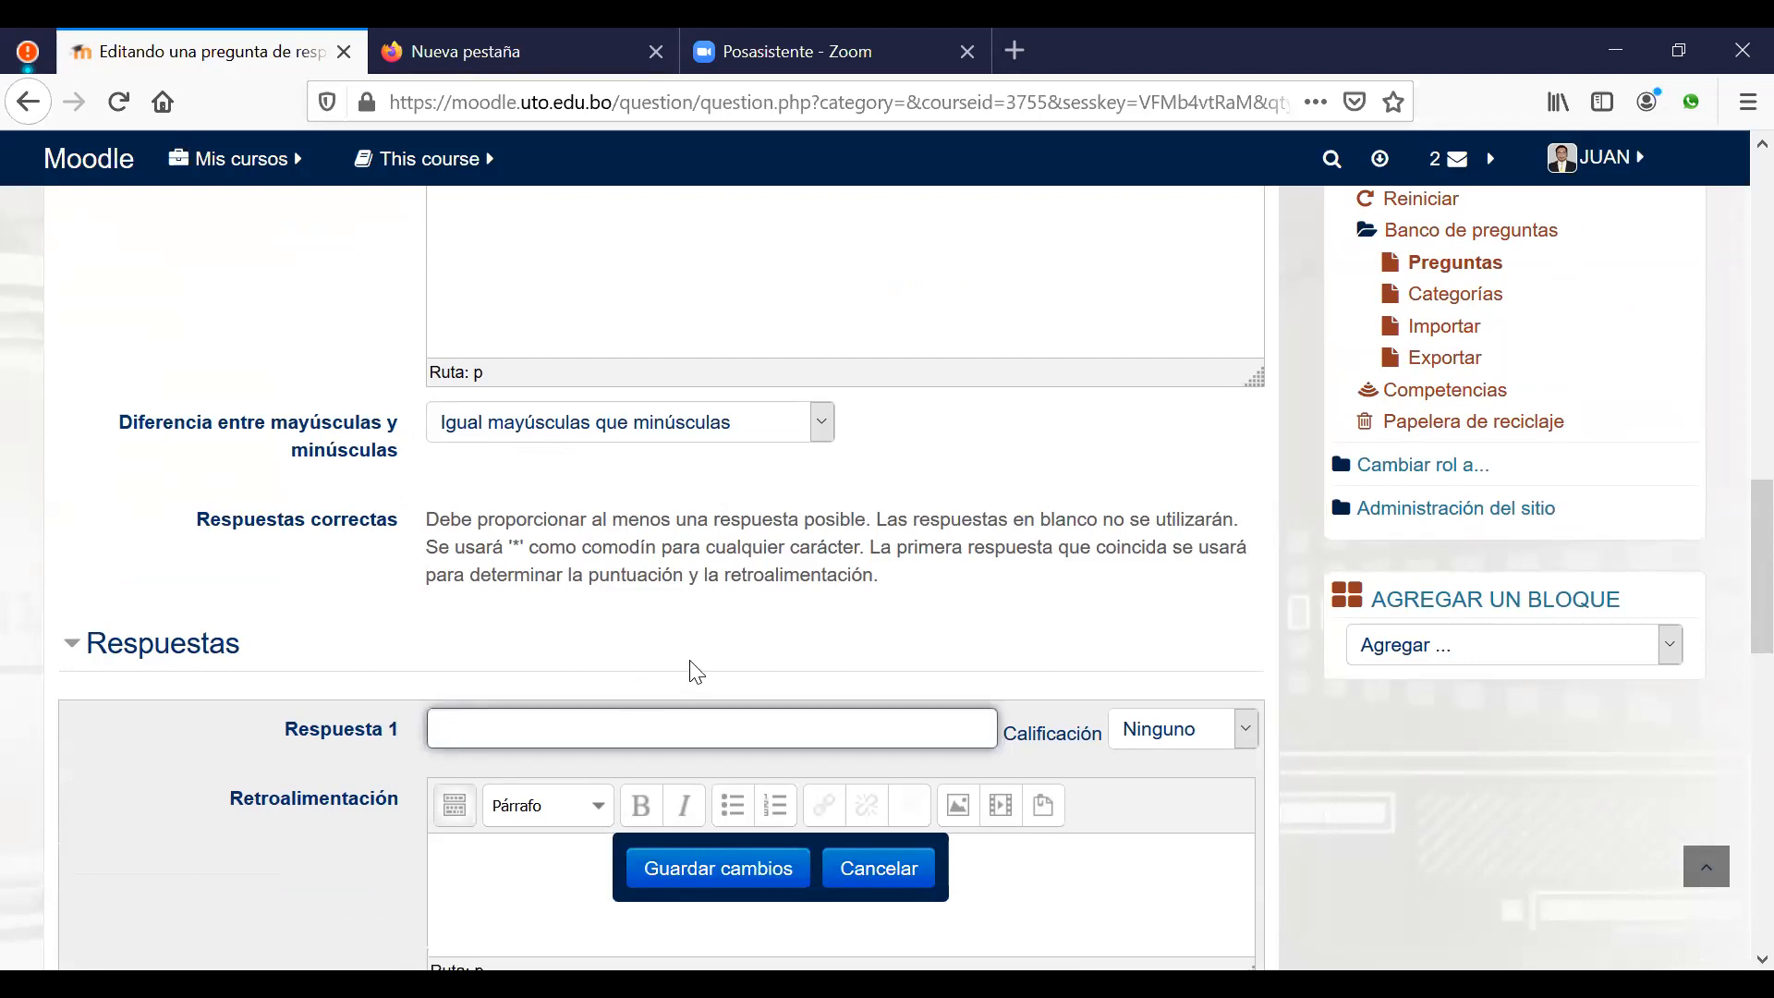
scroll(696, 671, down, 3)
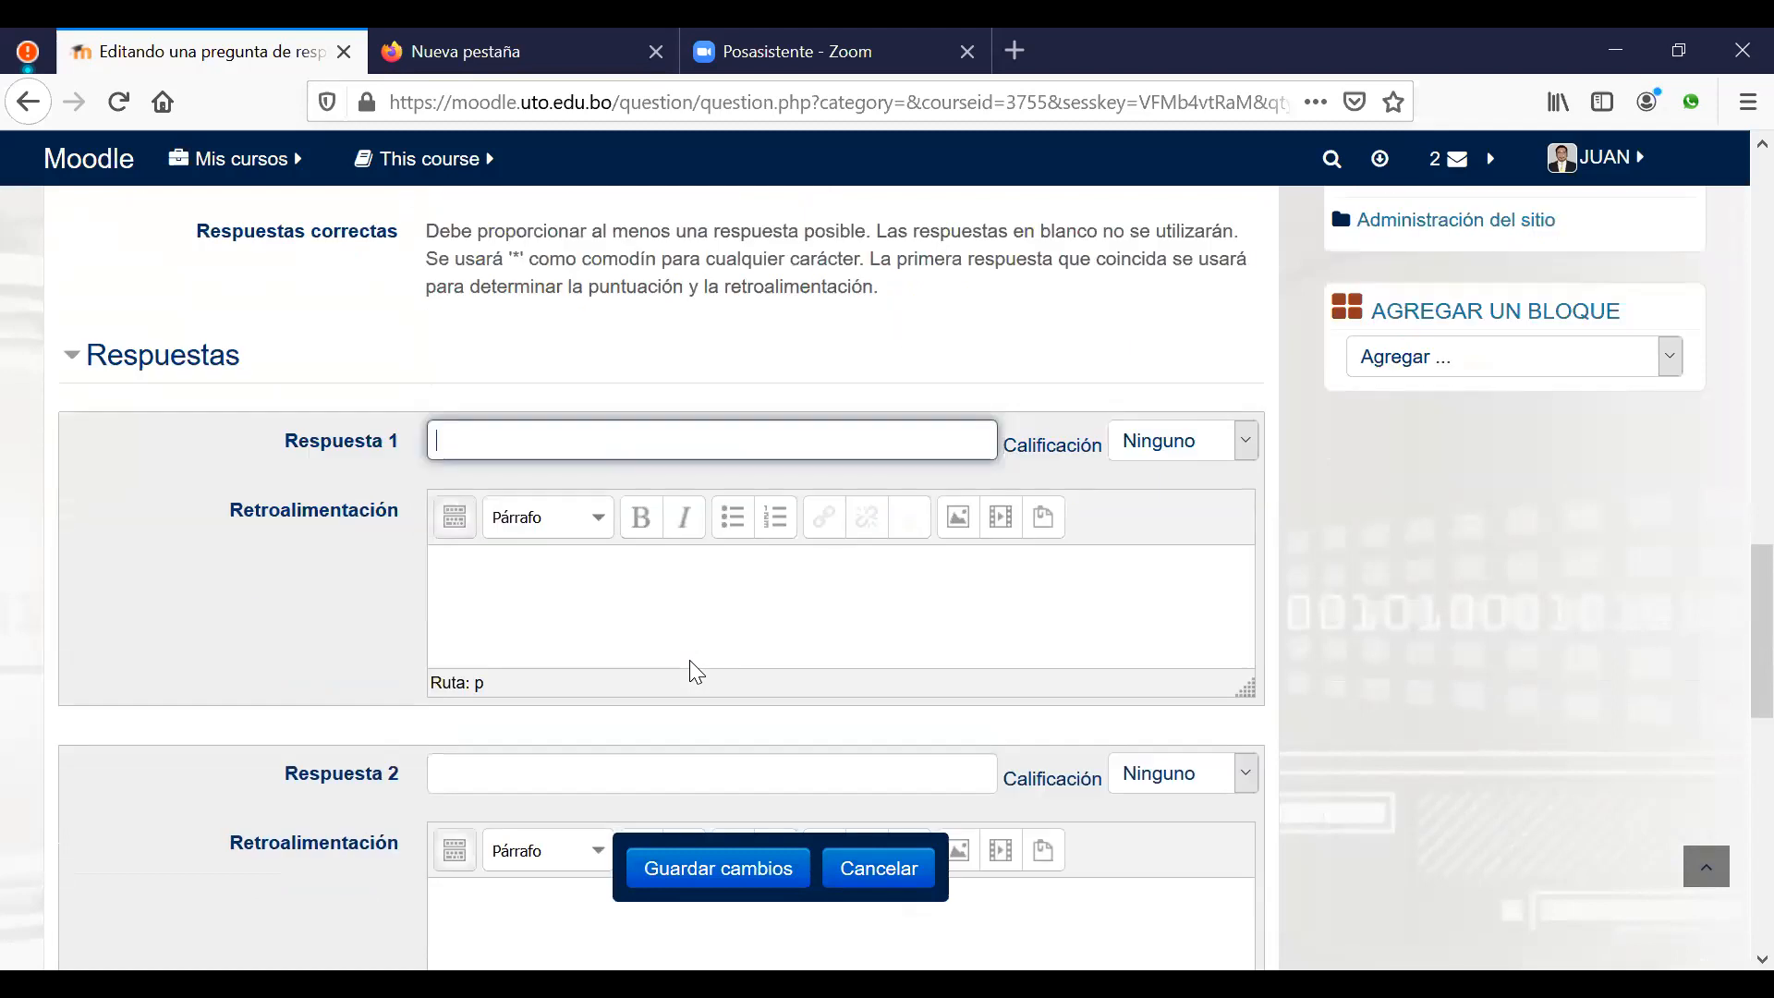
text(descartes)
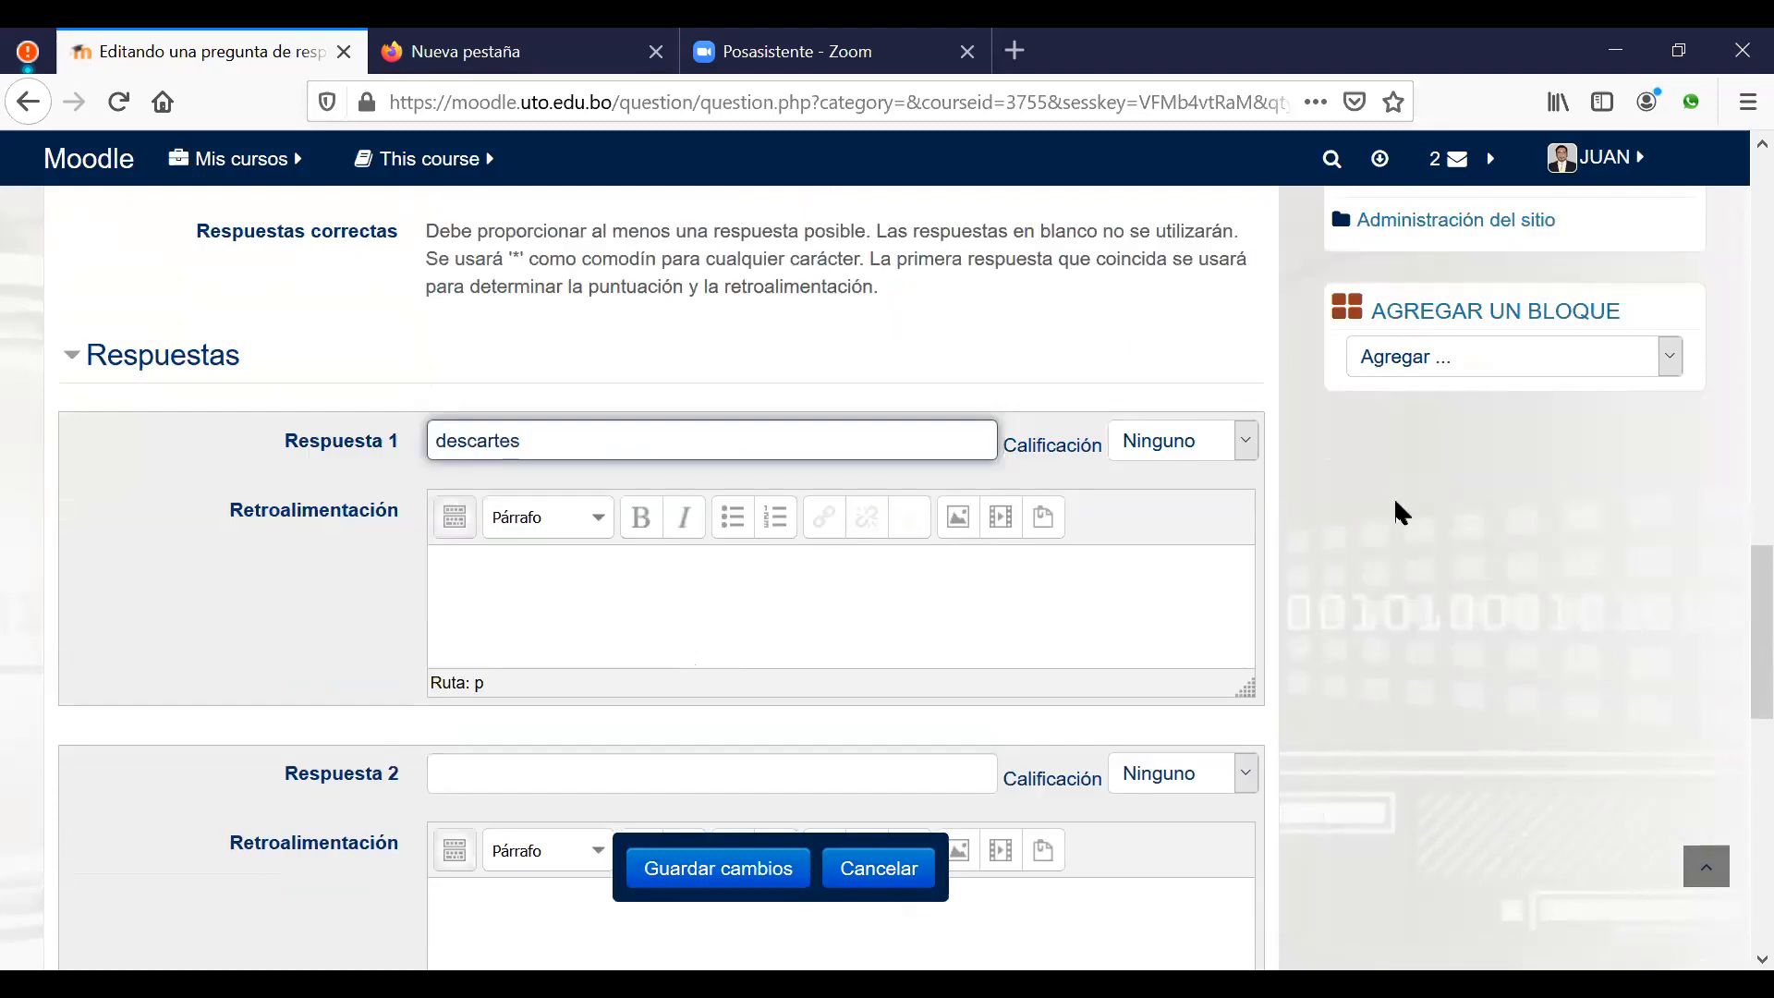
click(1243, 451)
click(1186, 508)
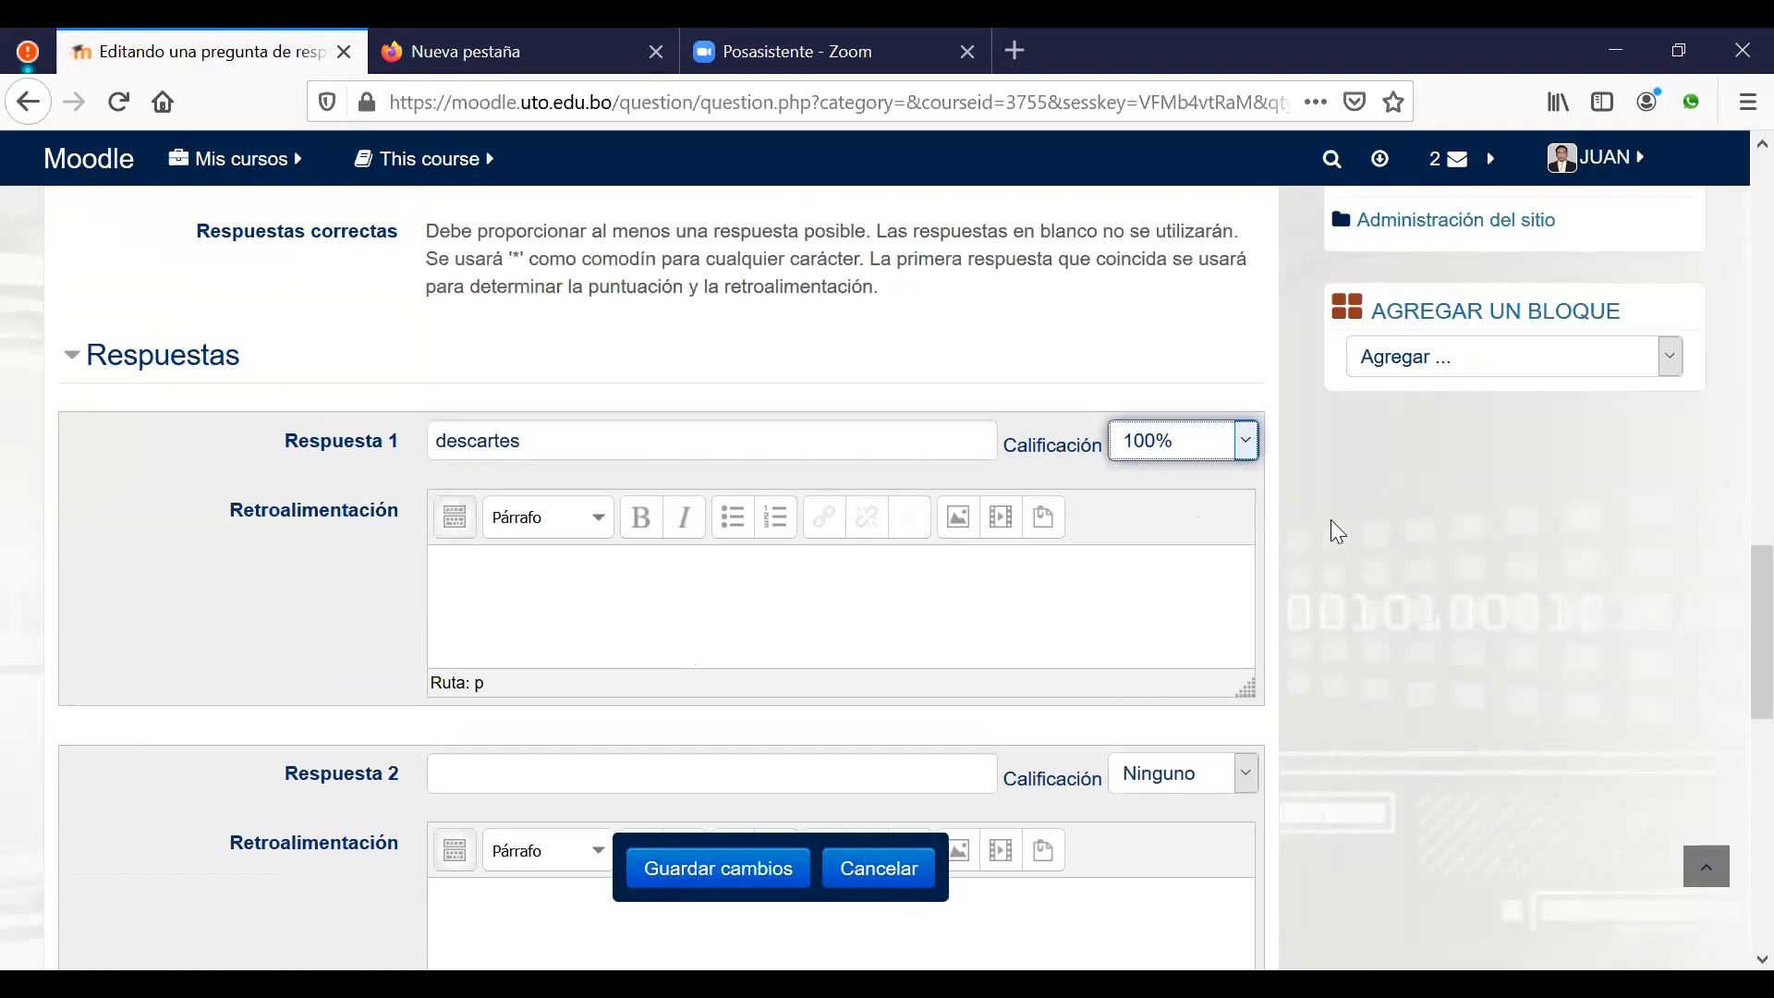
click(740, 869)
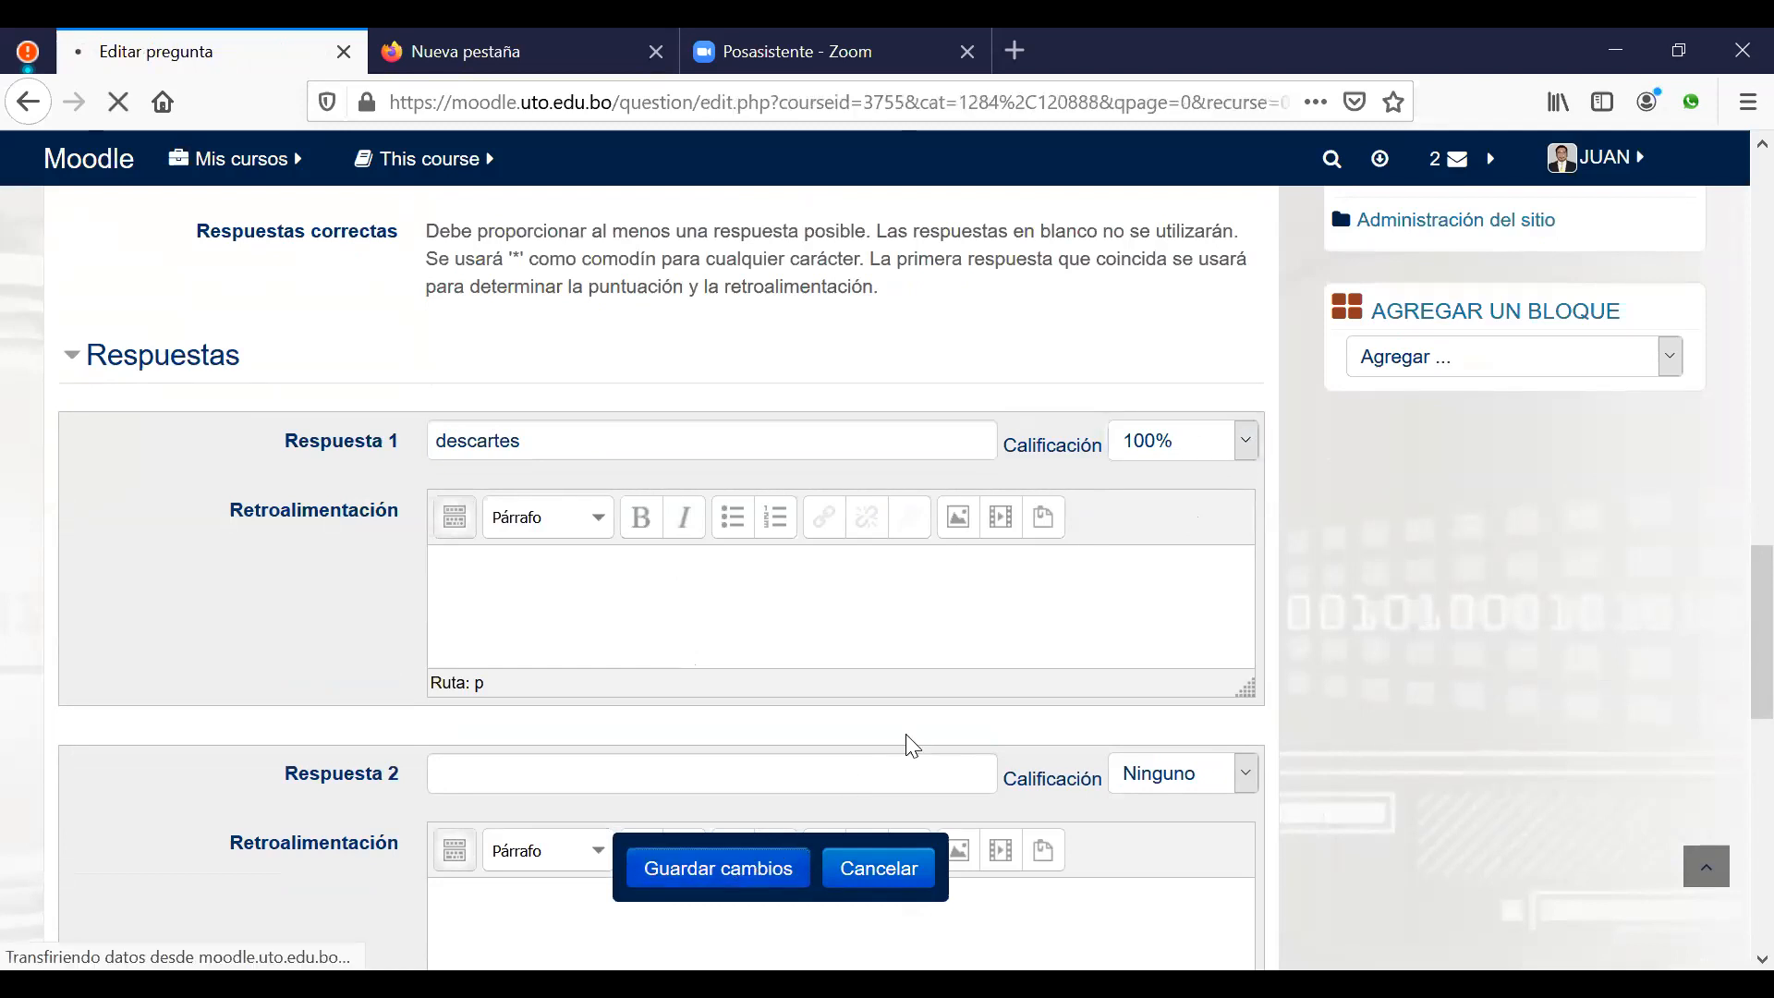
scroll(809, 602, down, 1)
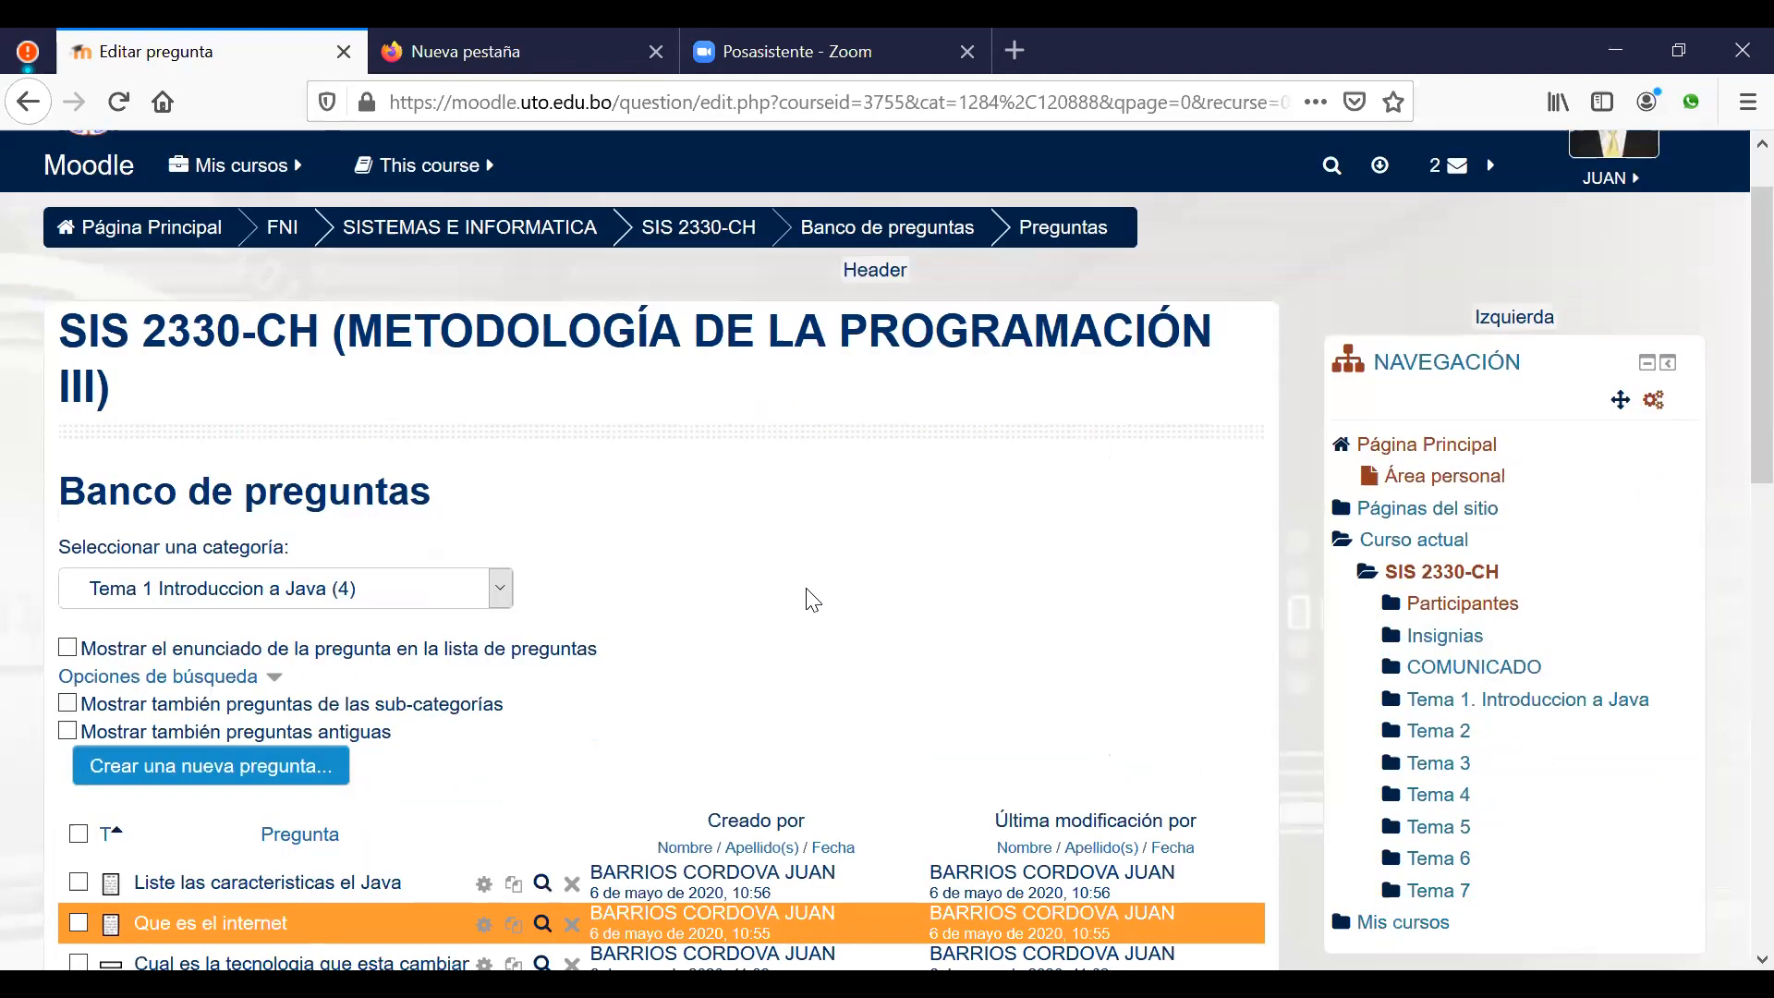
scroll(818, 591, down, 2)
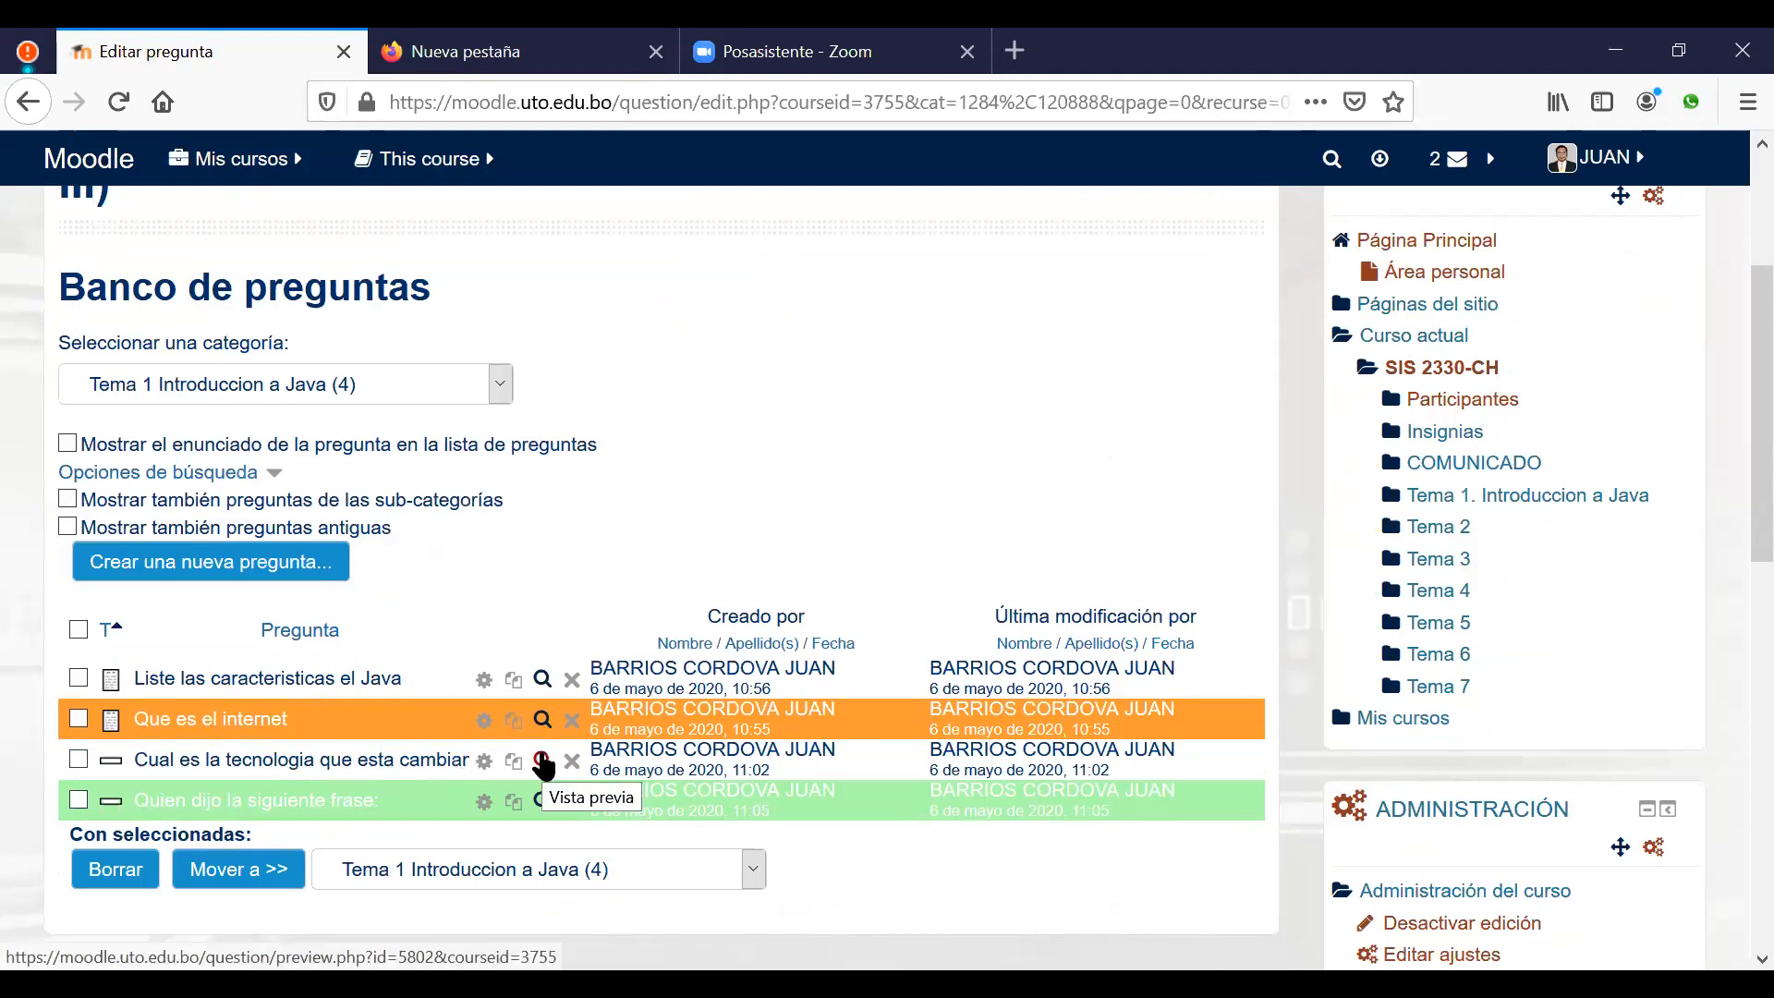
click(542, 760)
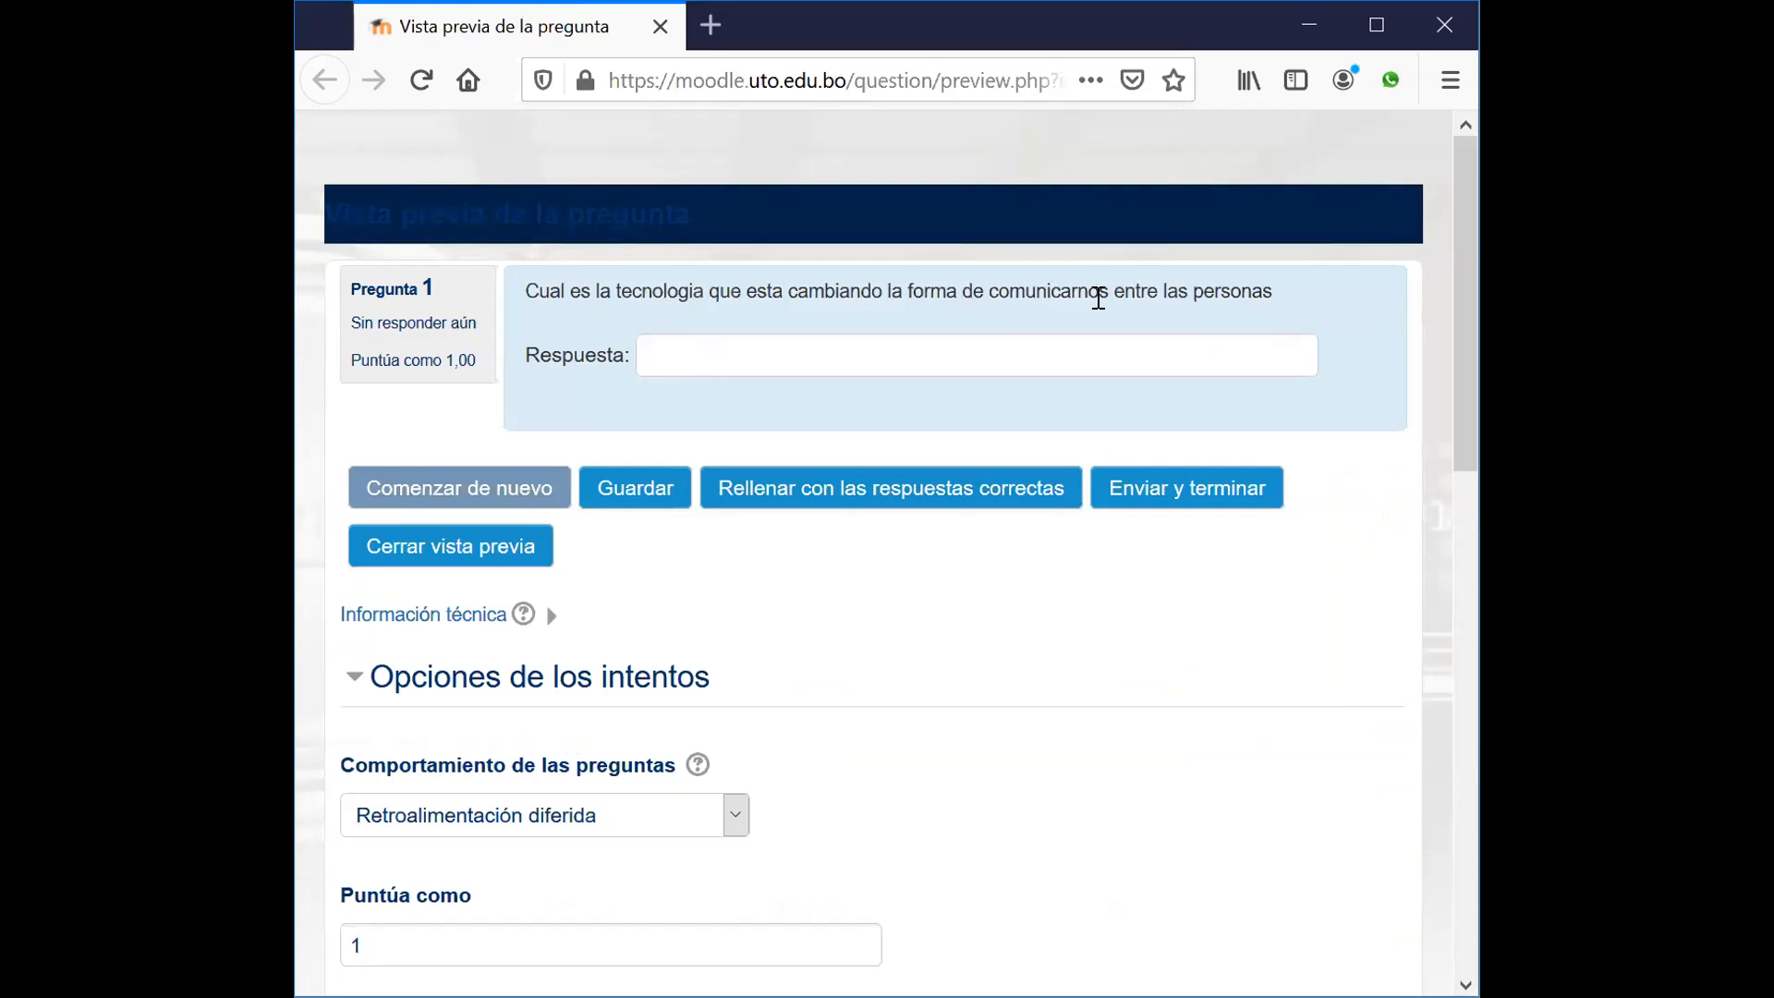
click(805, 492)
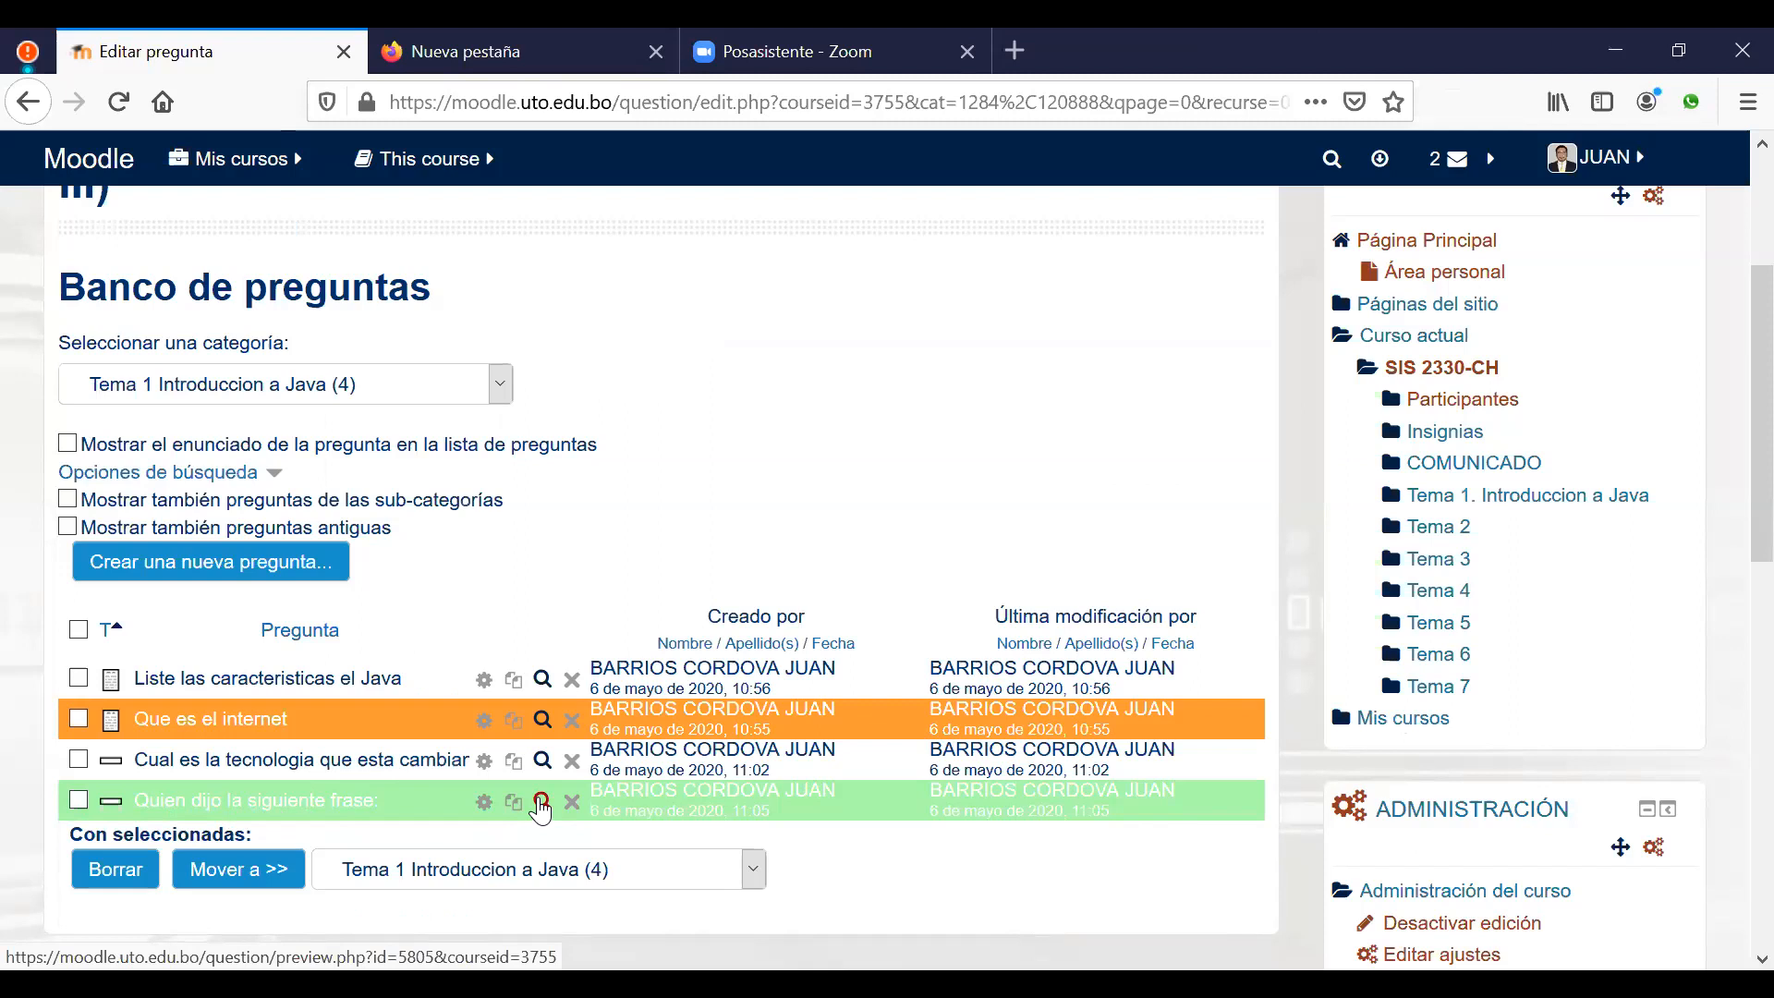
click(541, 804)
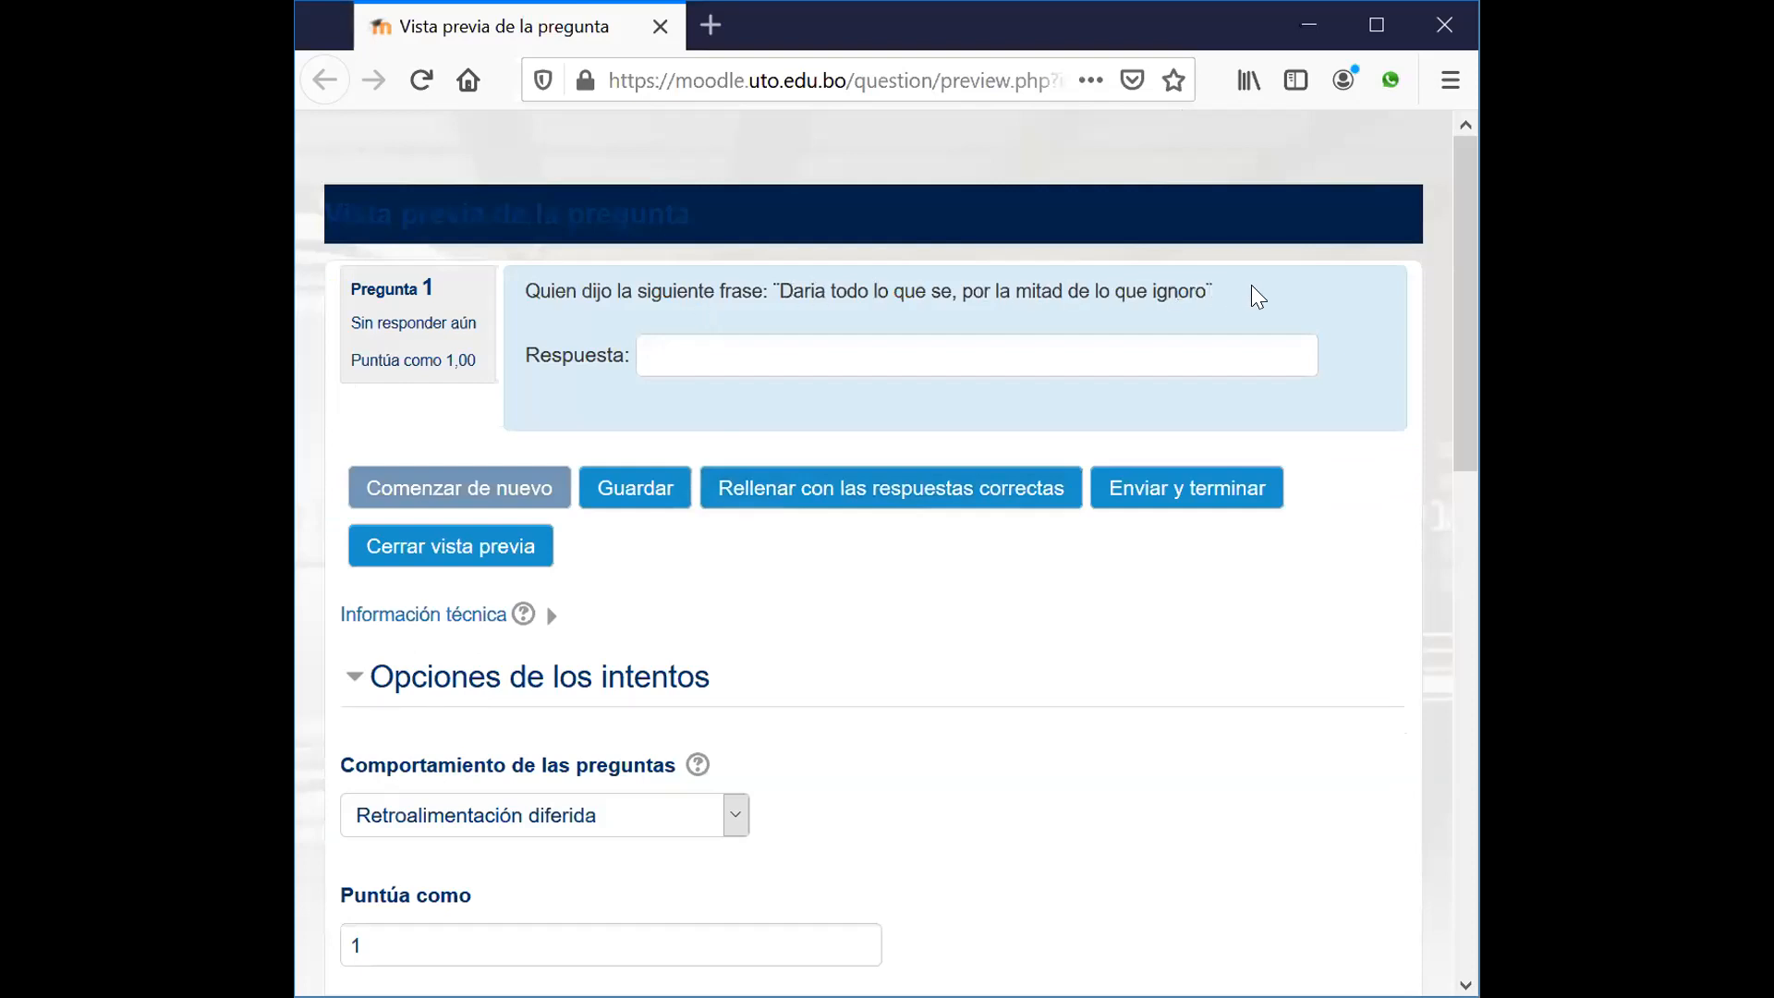
click(915, 488)
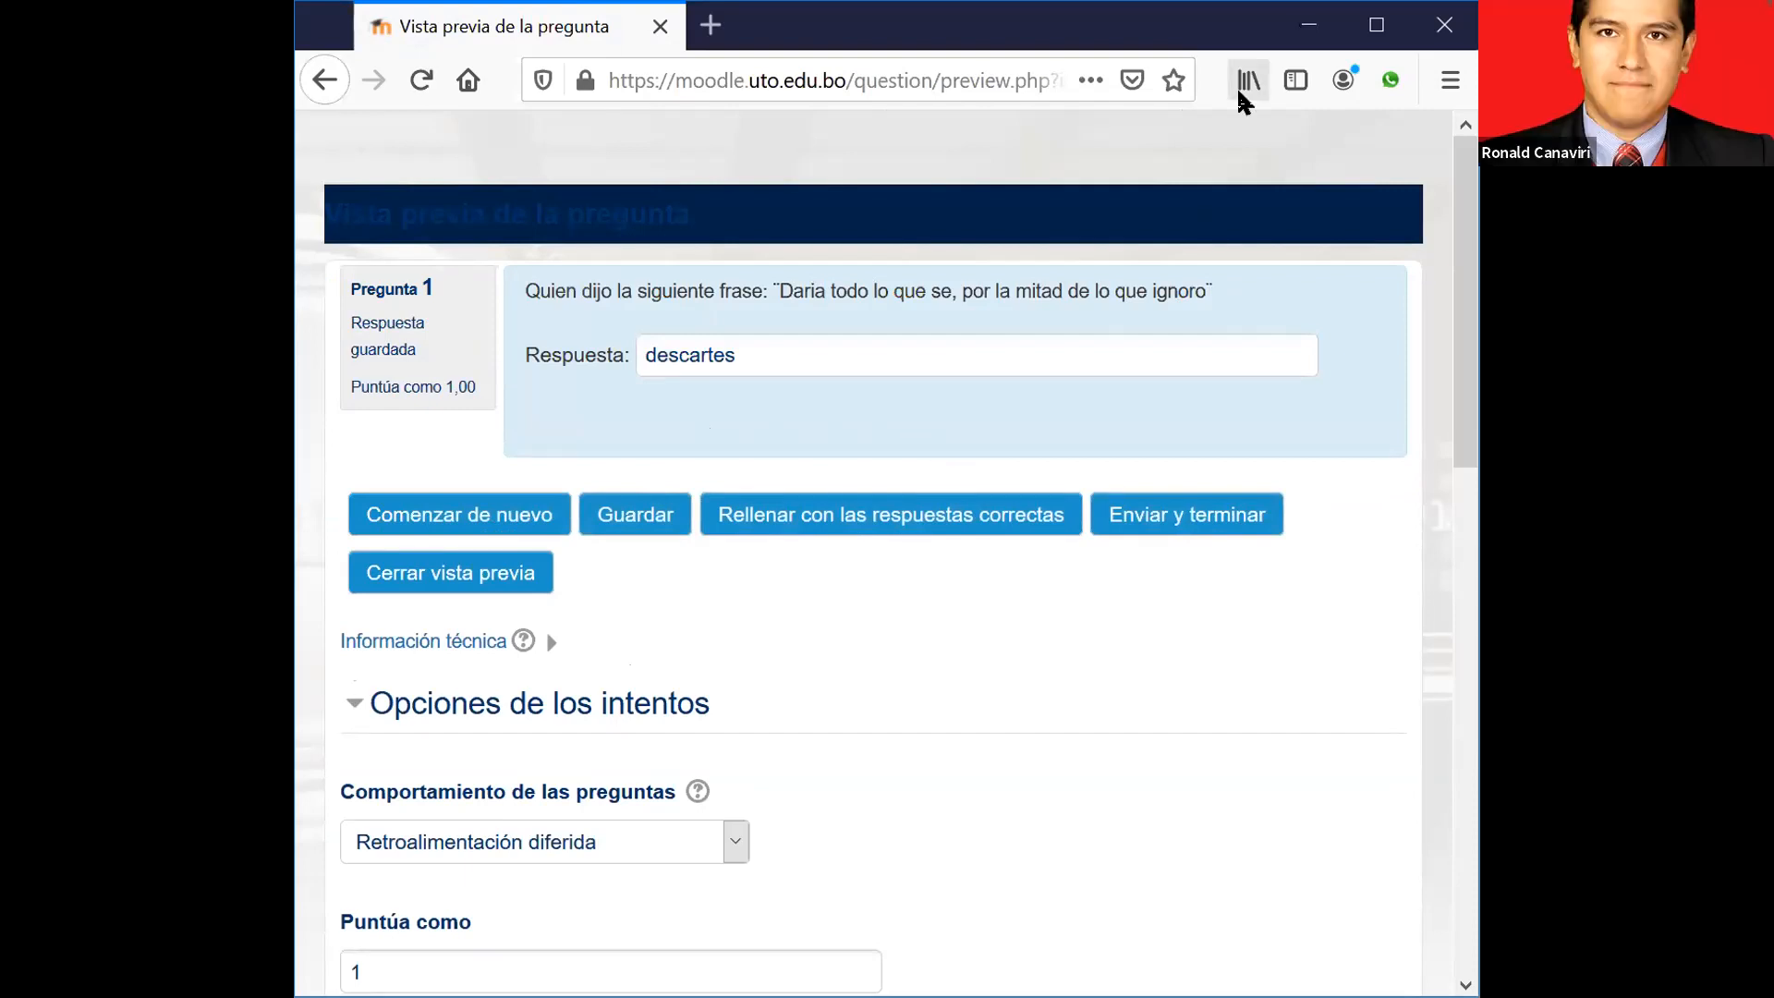
click(1540, 914)
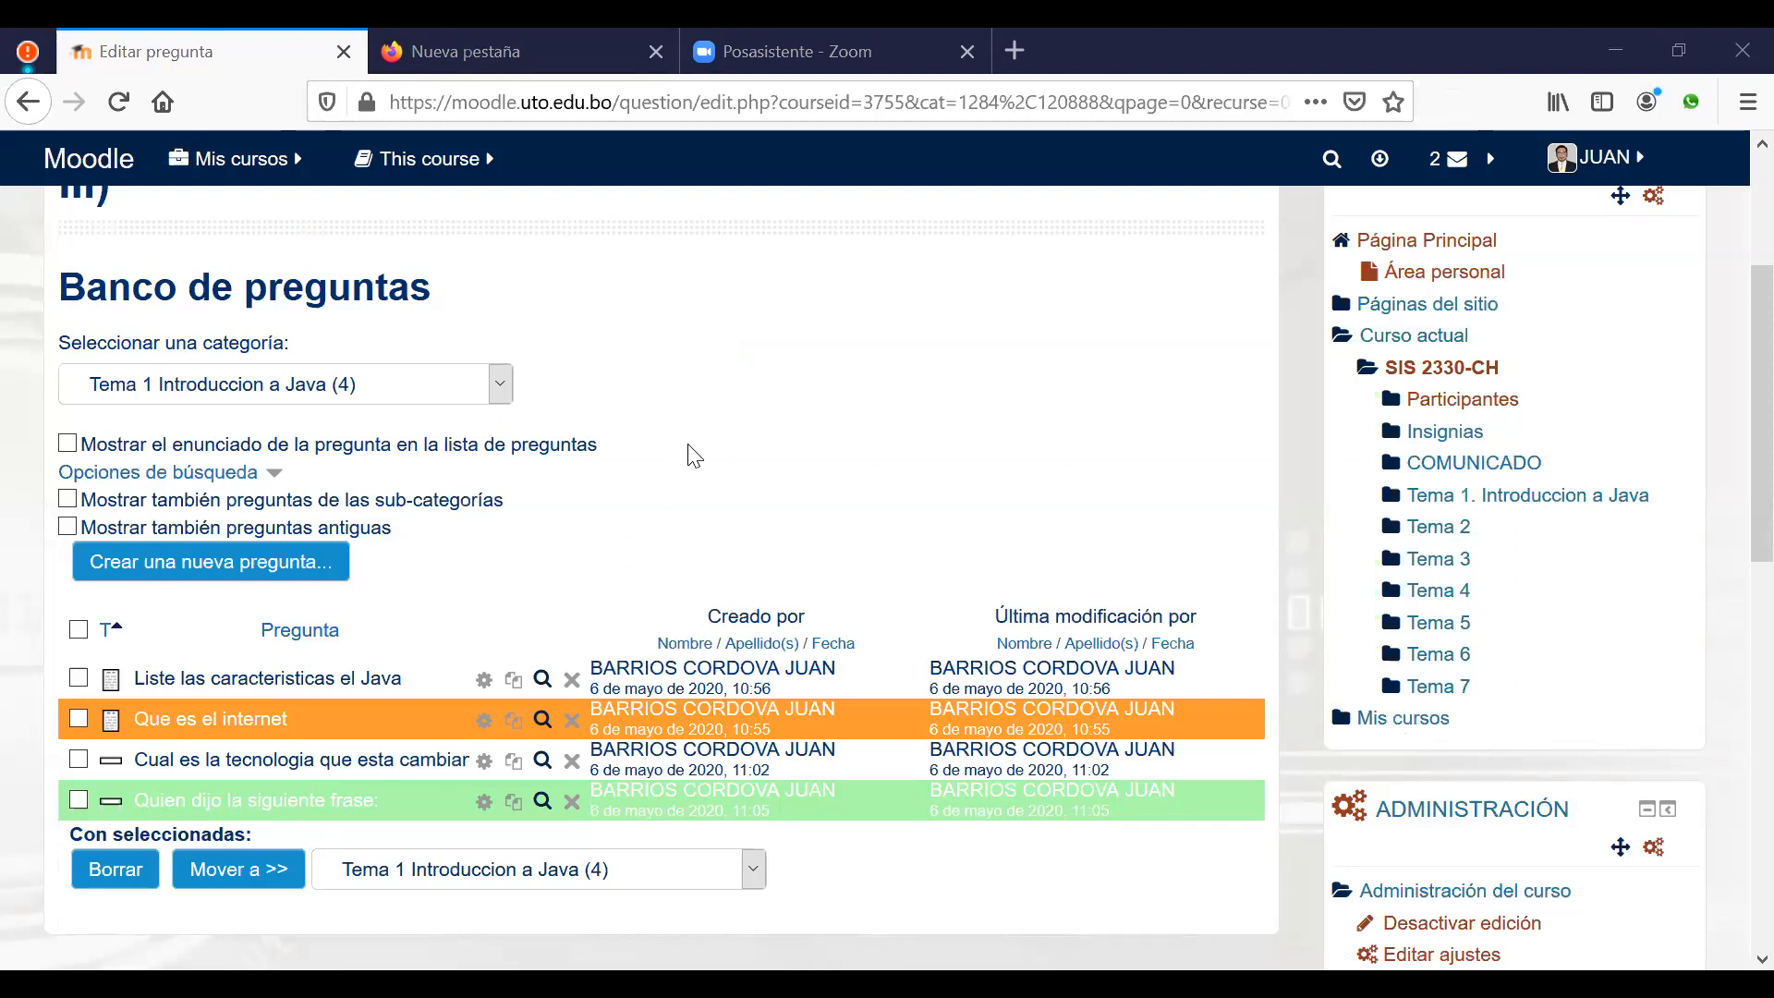
Step: Create a new Verdadero/Falso question in Tema 1
click(152, 581)
scroll(600, 647, down, 3)
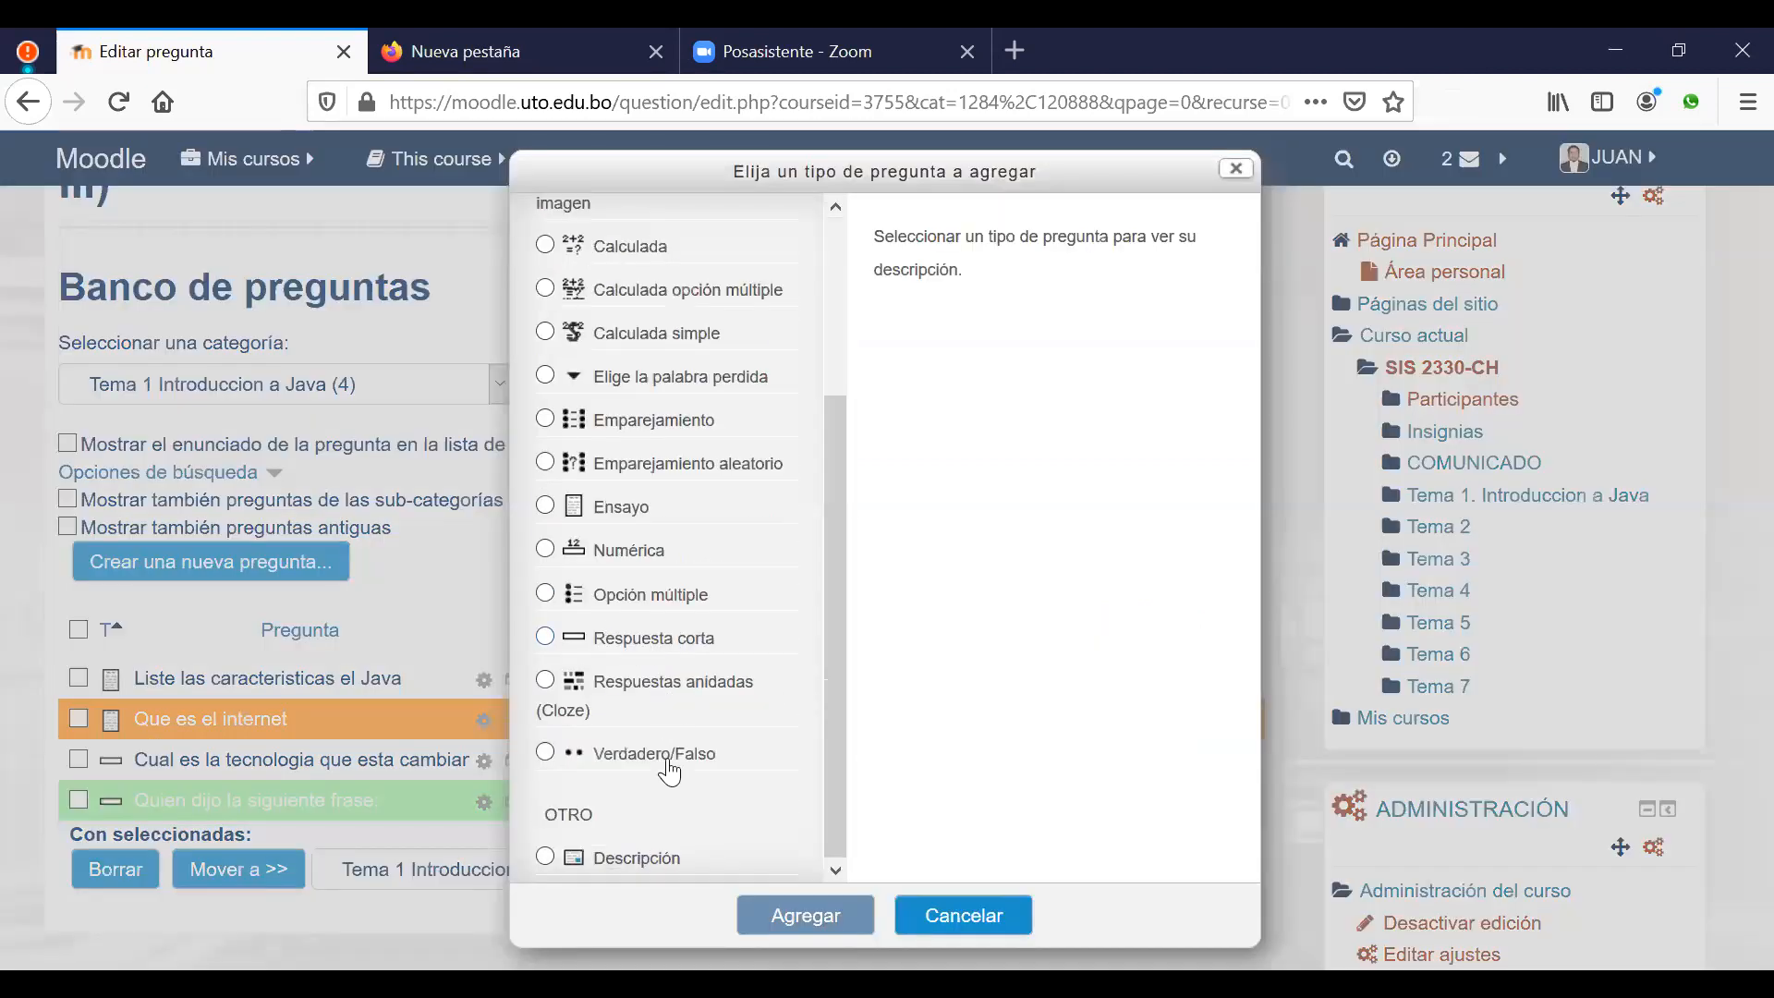
click(622, 752)
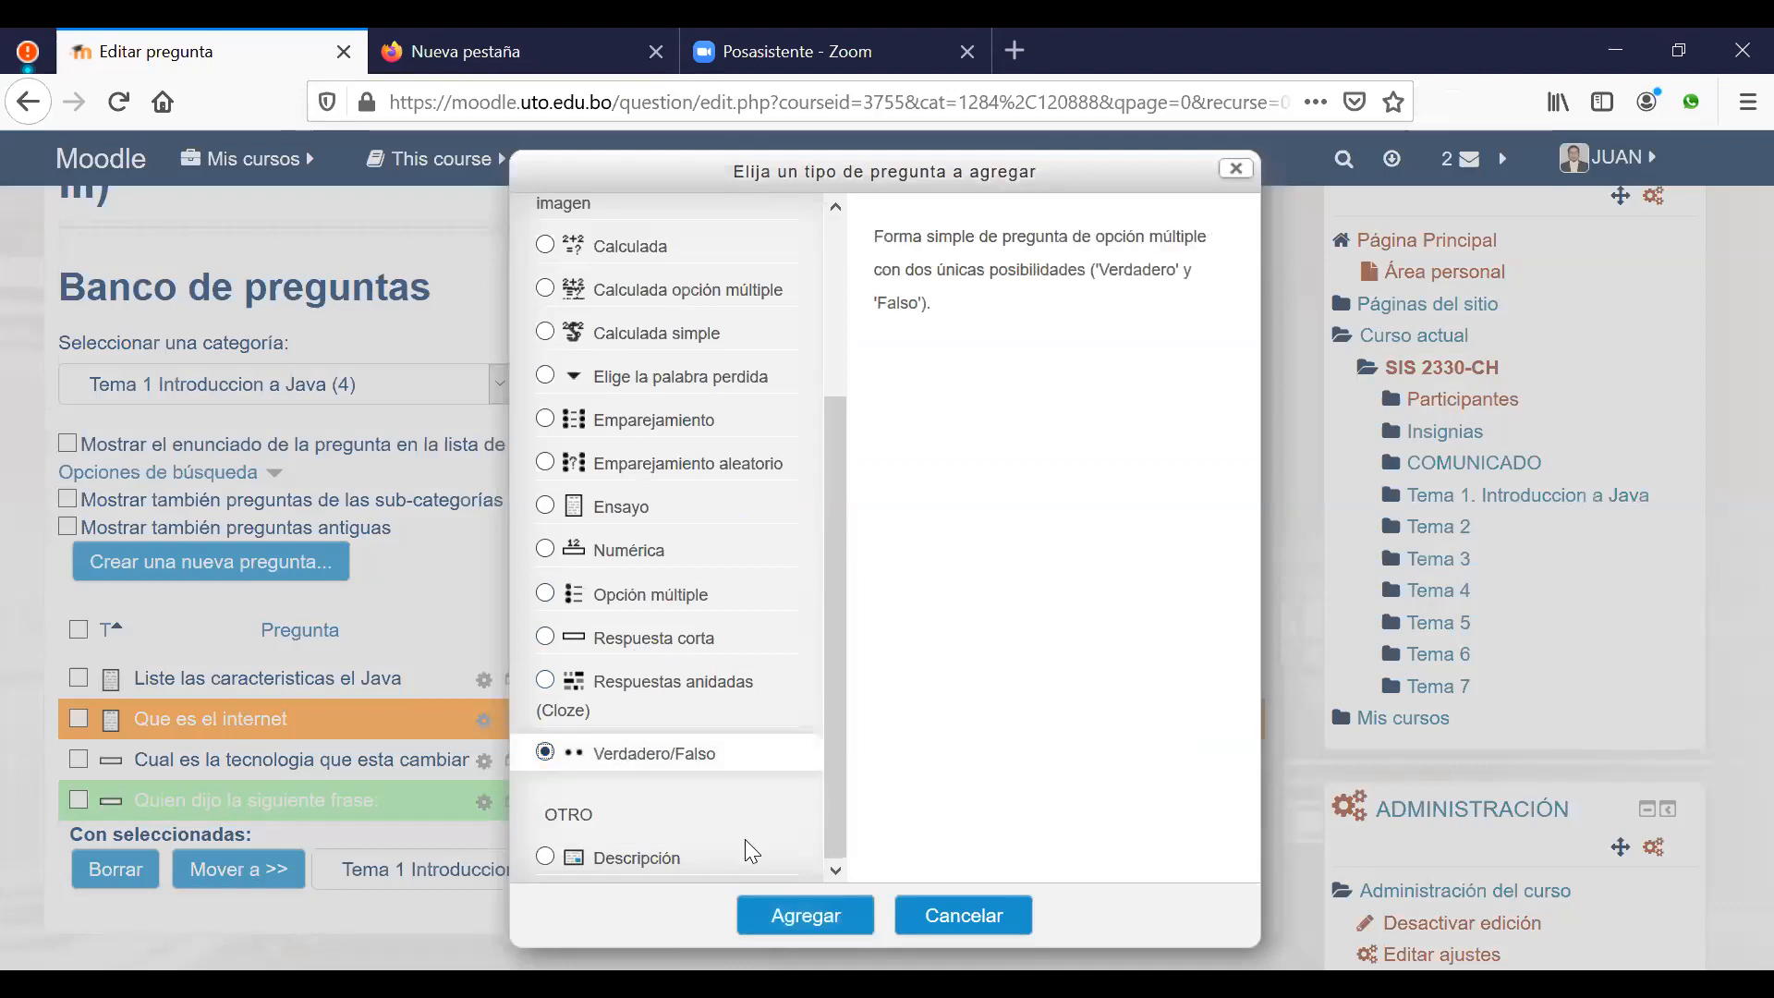
click(811, 915)
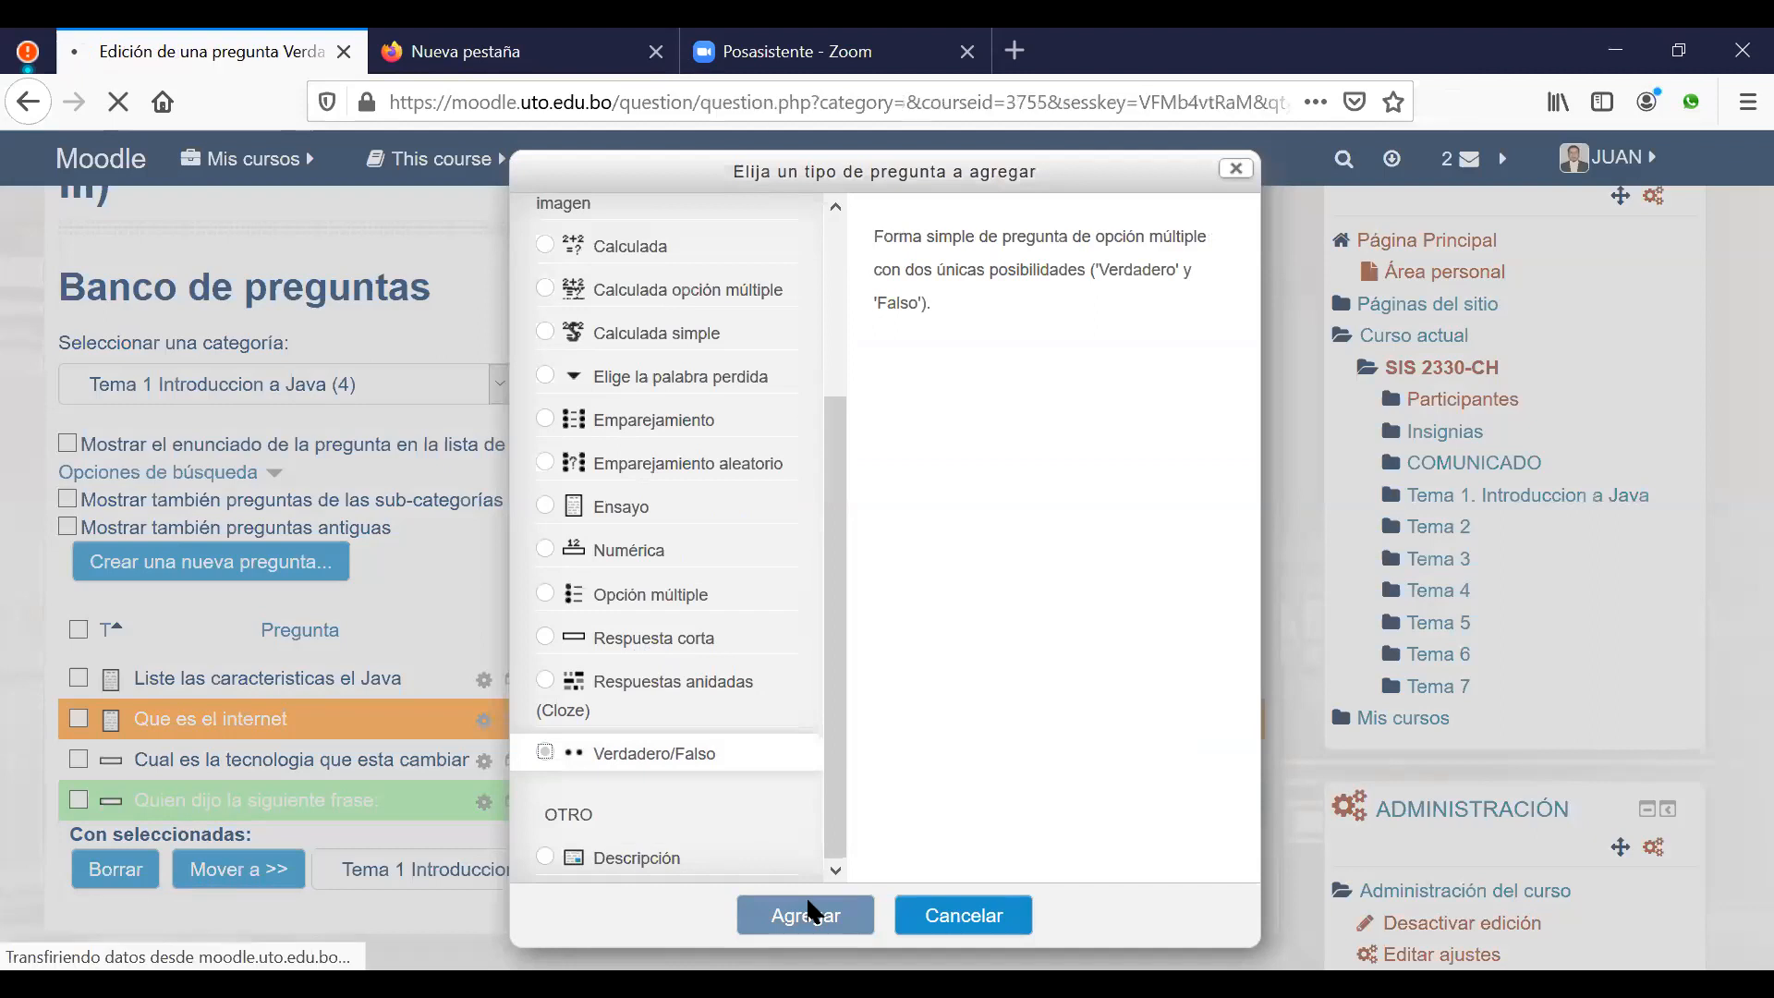
scroll(840, 681, down, 5)
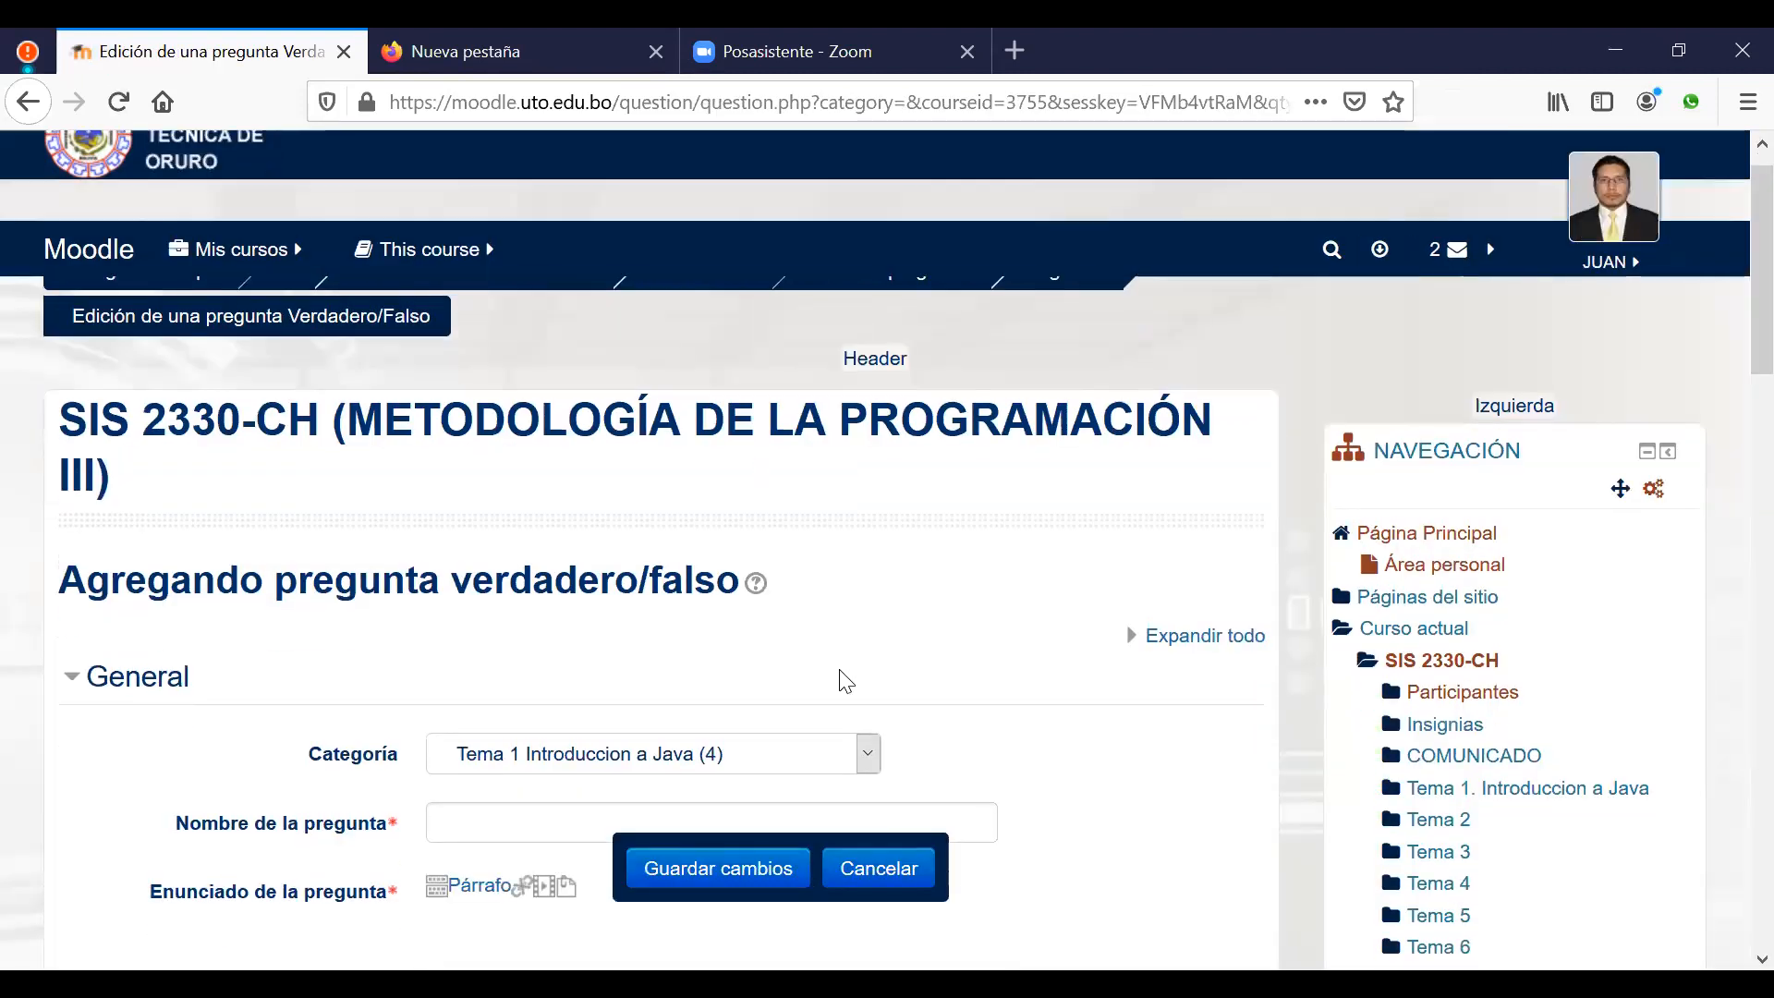
Step: Type the statement 'Java es un lenguaje de proposito general' and select it
click(722, 577)
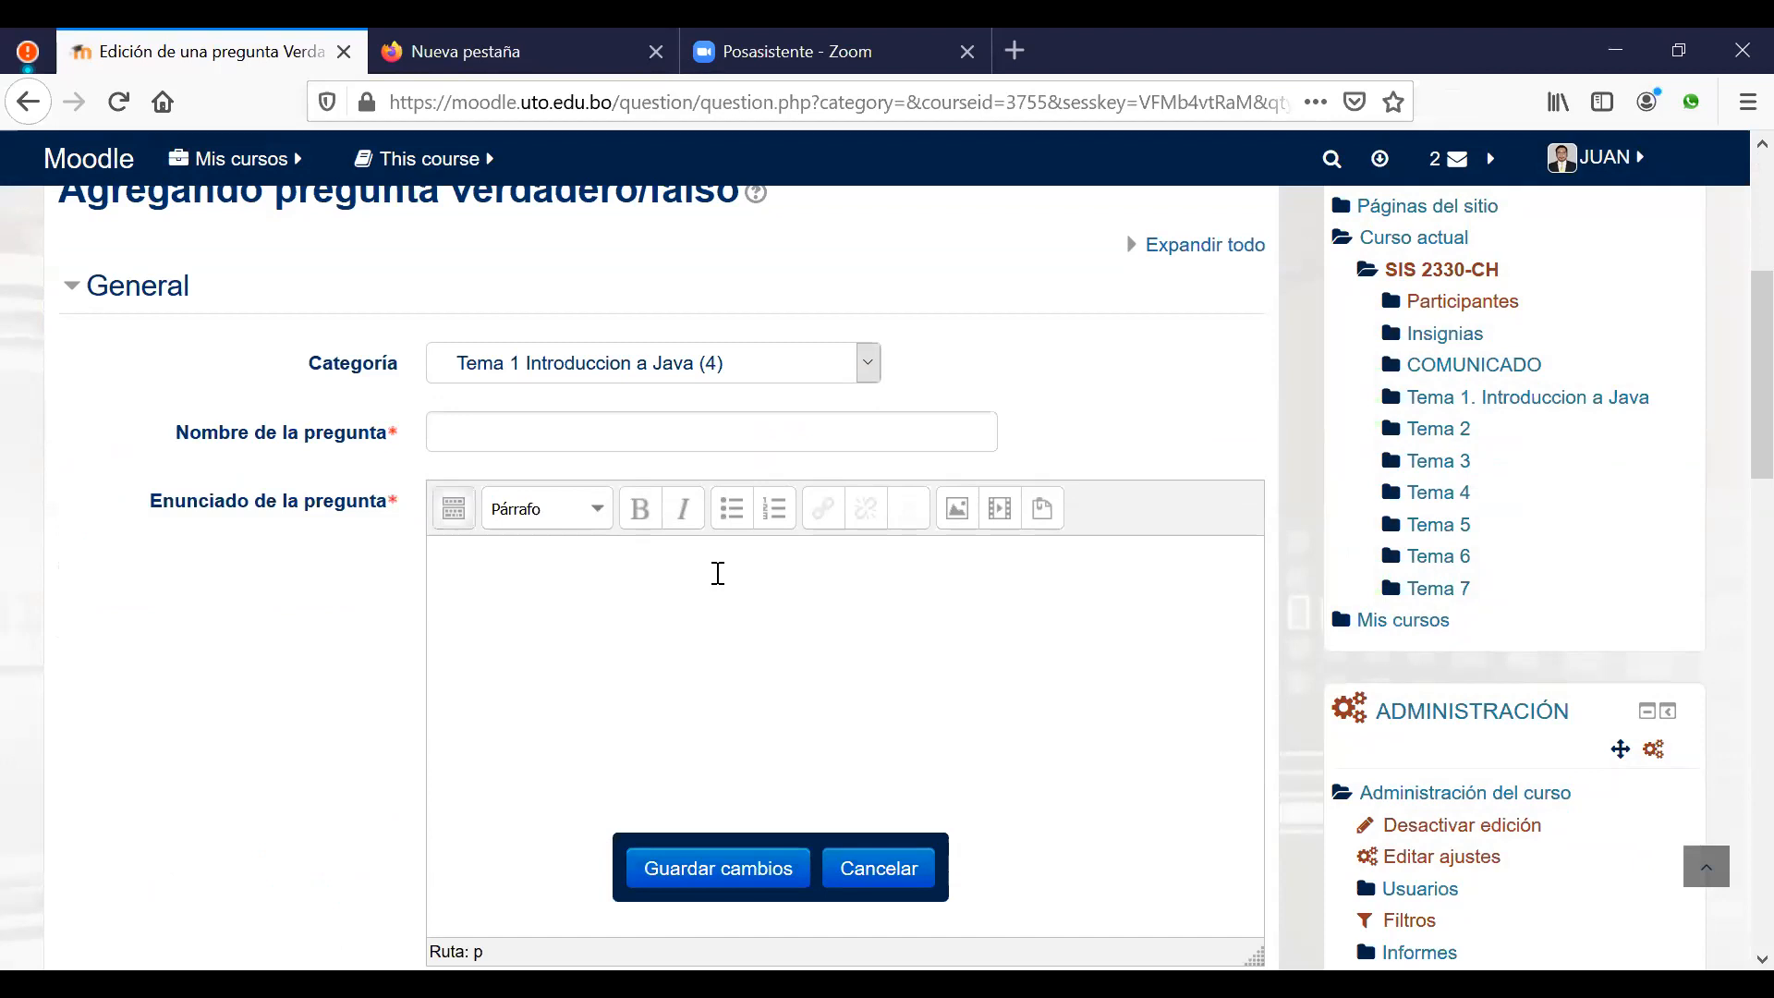
text(Java es un lenguaje de pro)
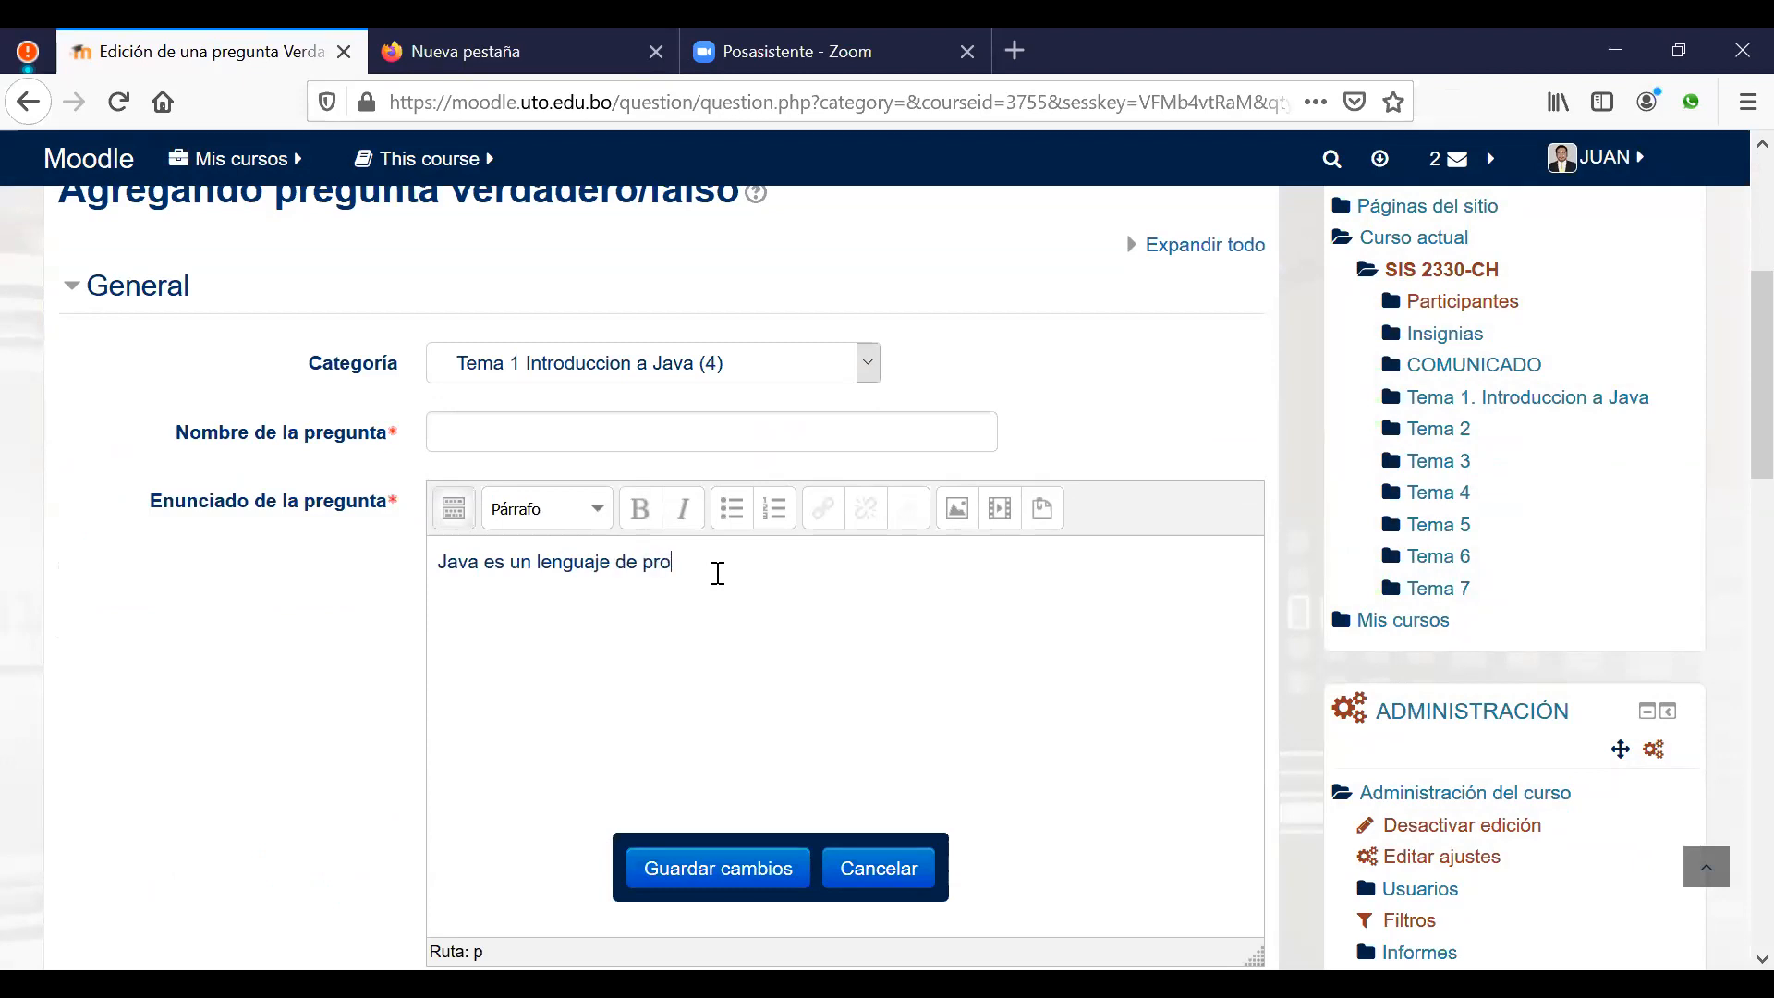
text(posito general)
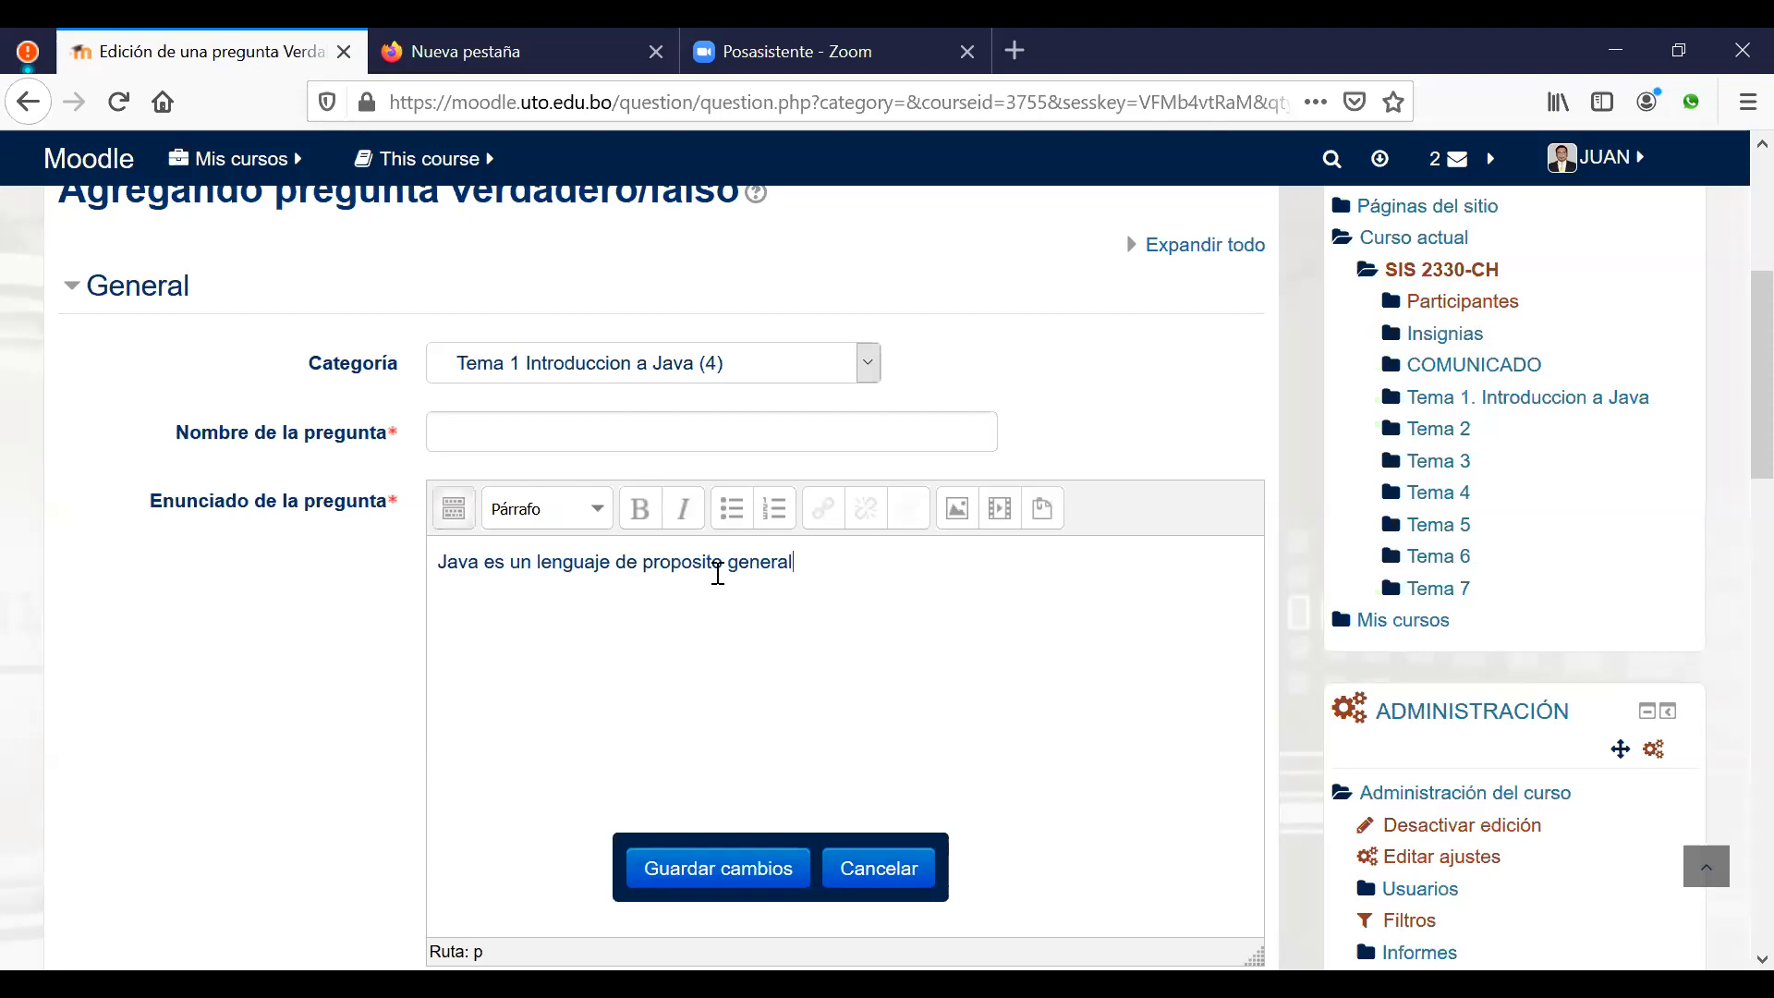
drag(823, 560, 388, 575)
key(ctrl+c)
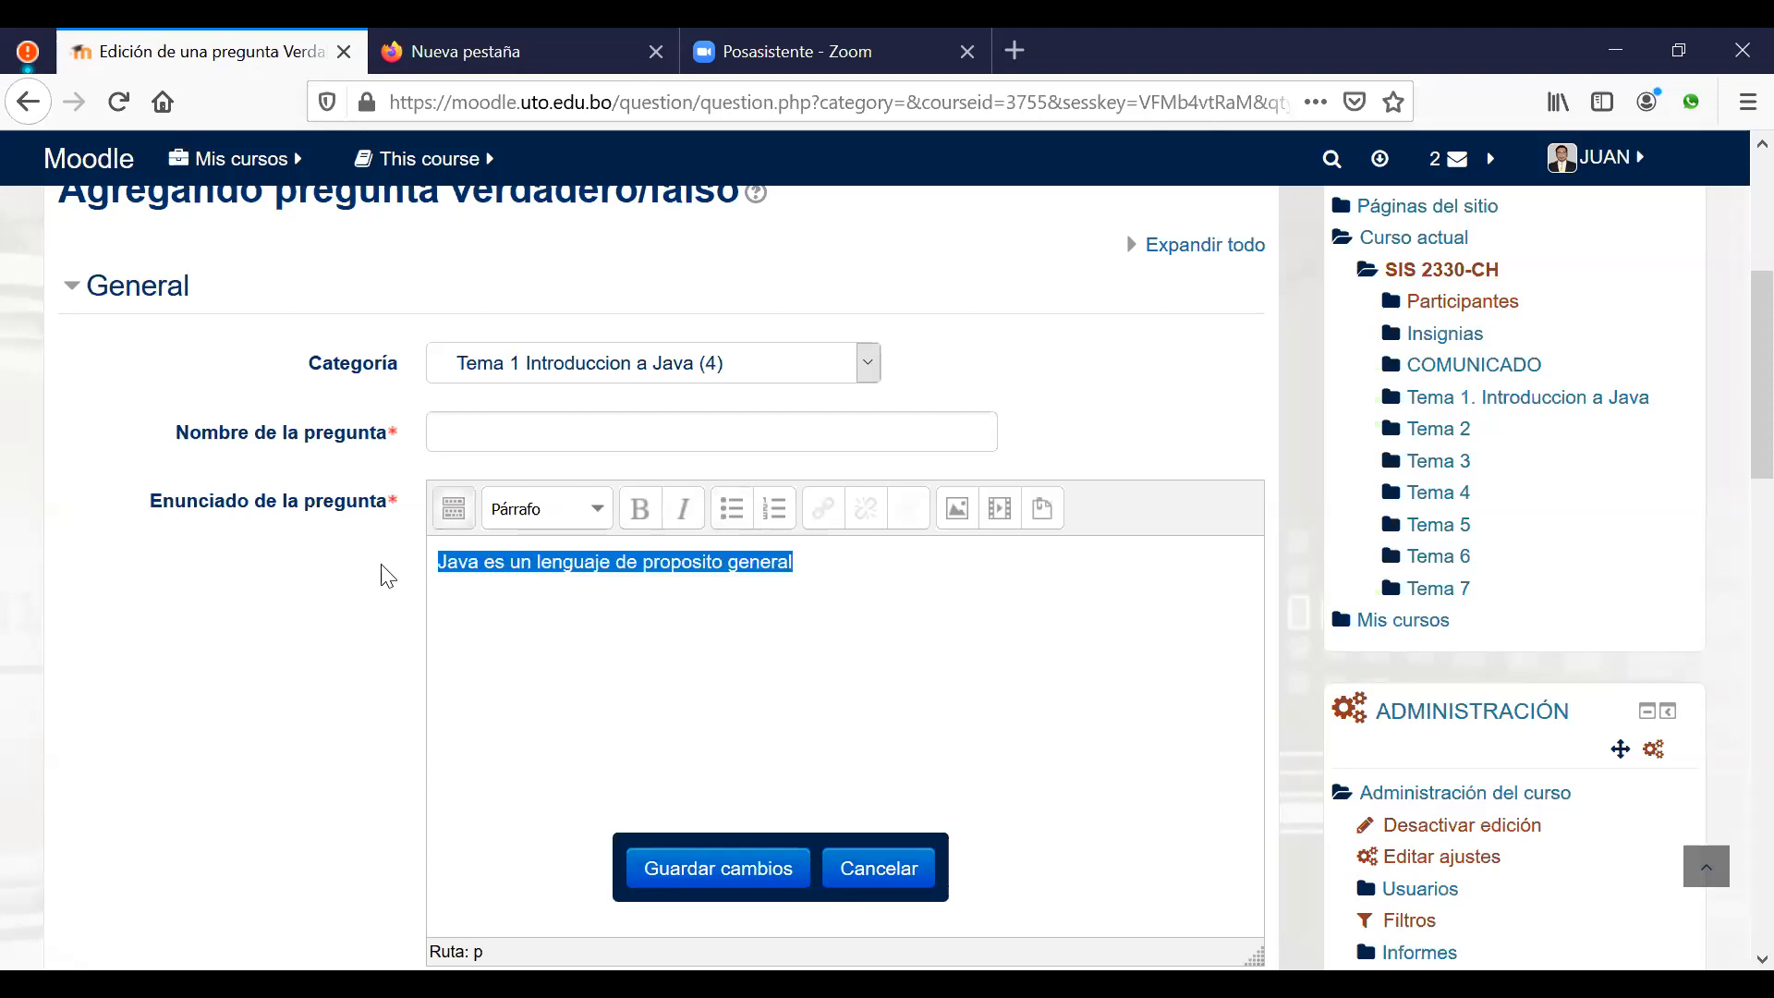
click(628, 423)
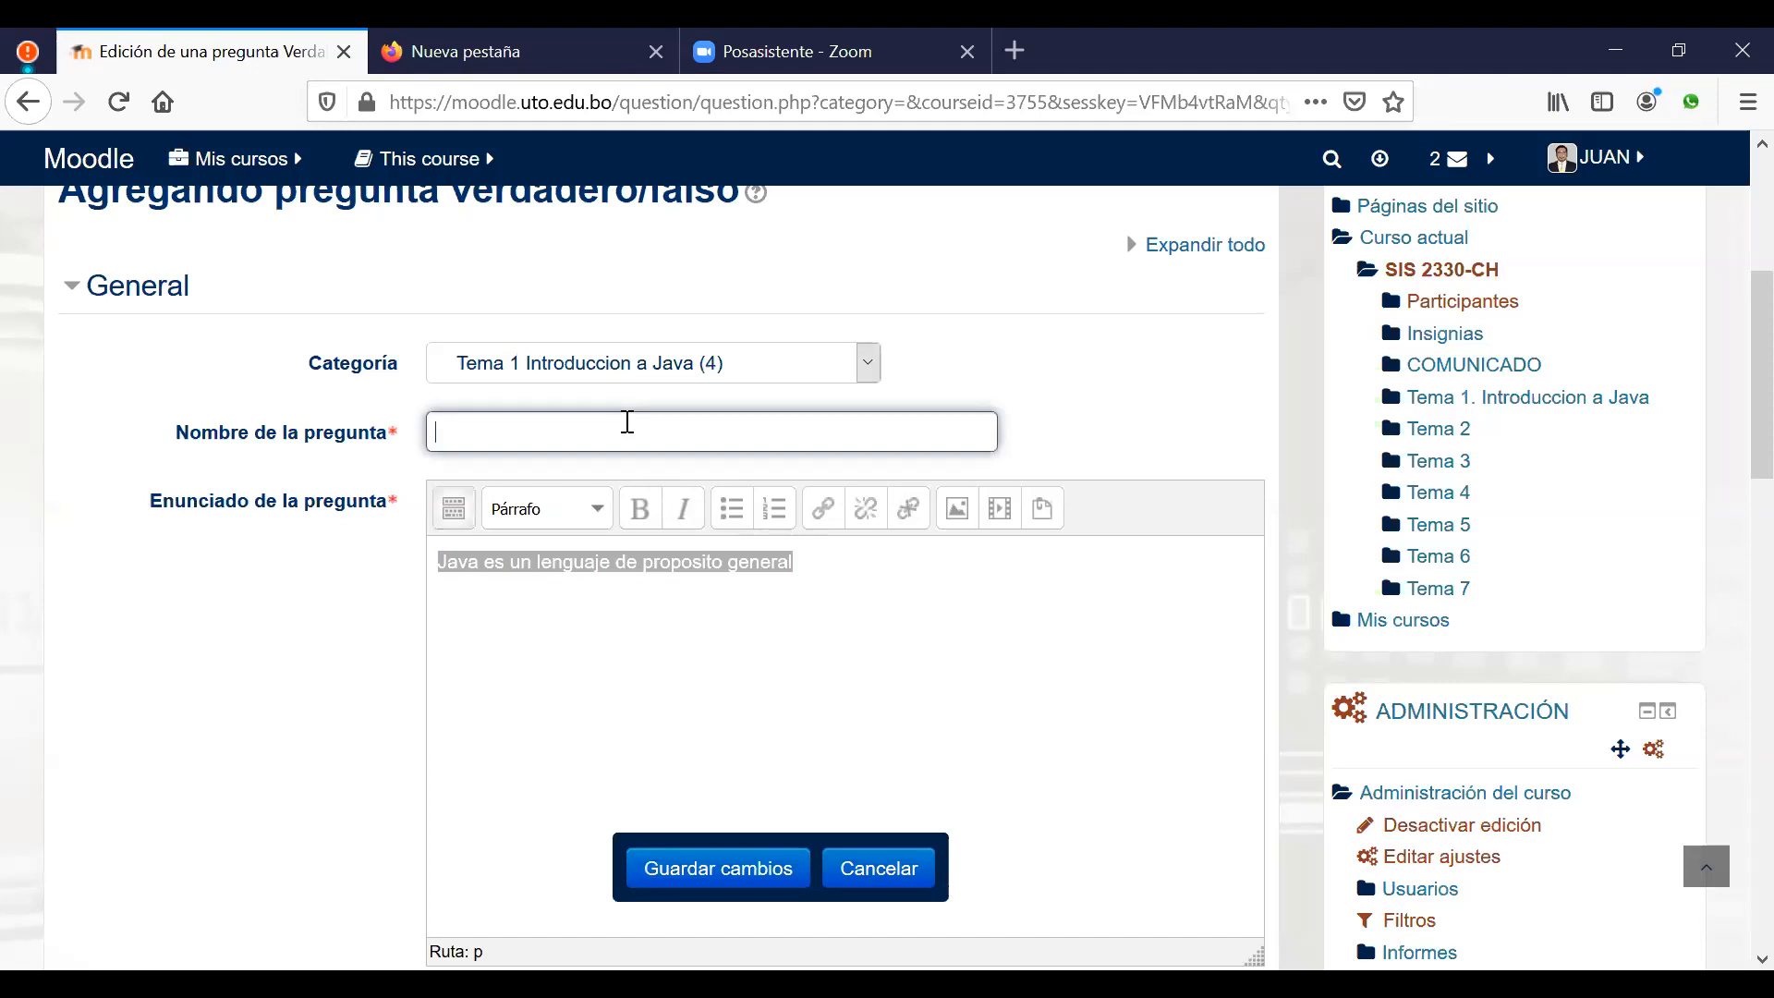
Step: Name the question after its statement and set Verdadero as the correct answer
key(ctrl+v)
click(980, 632)
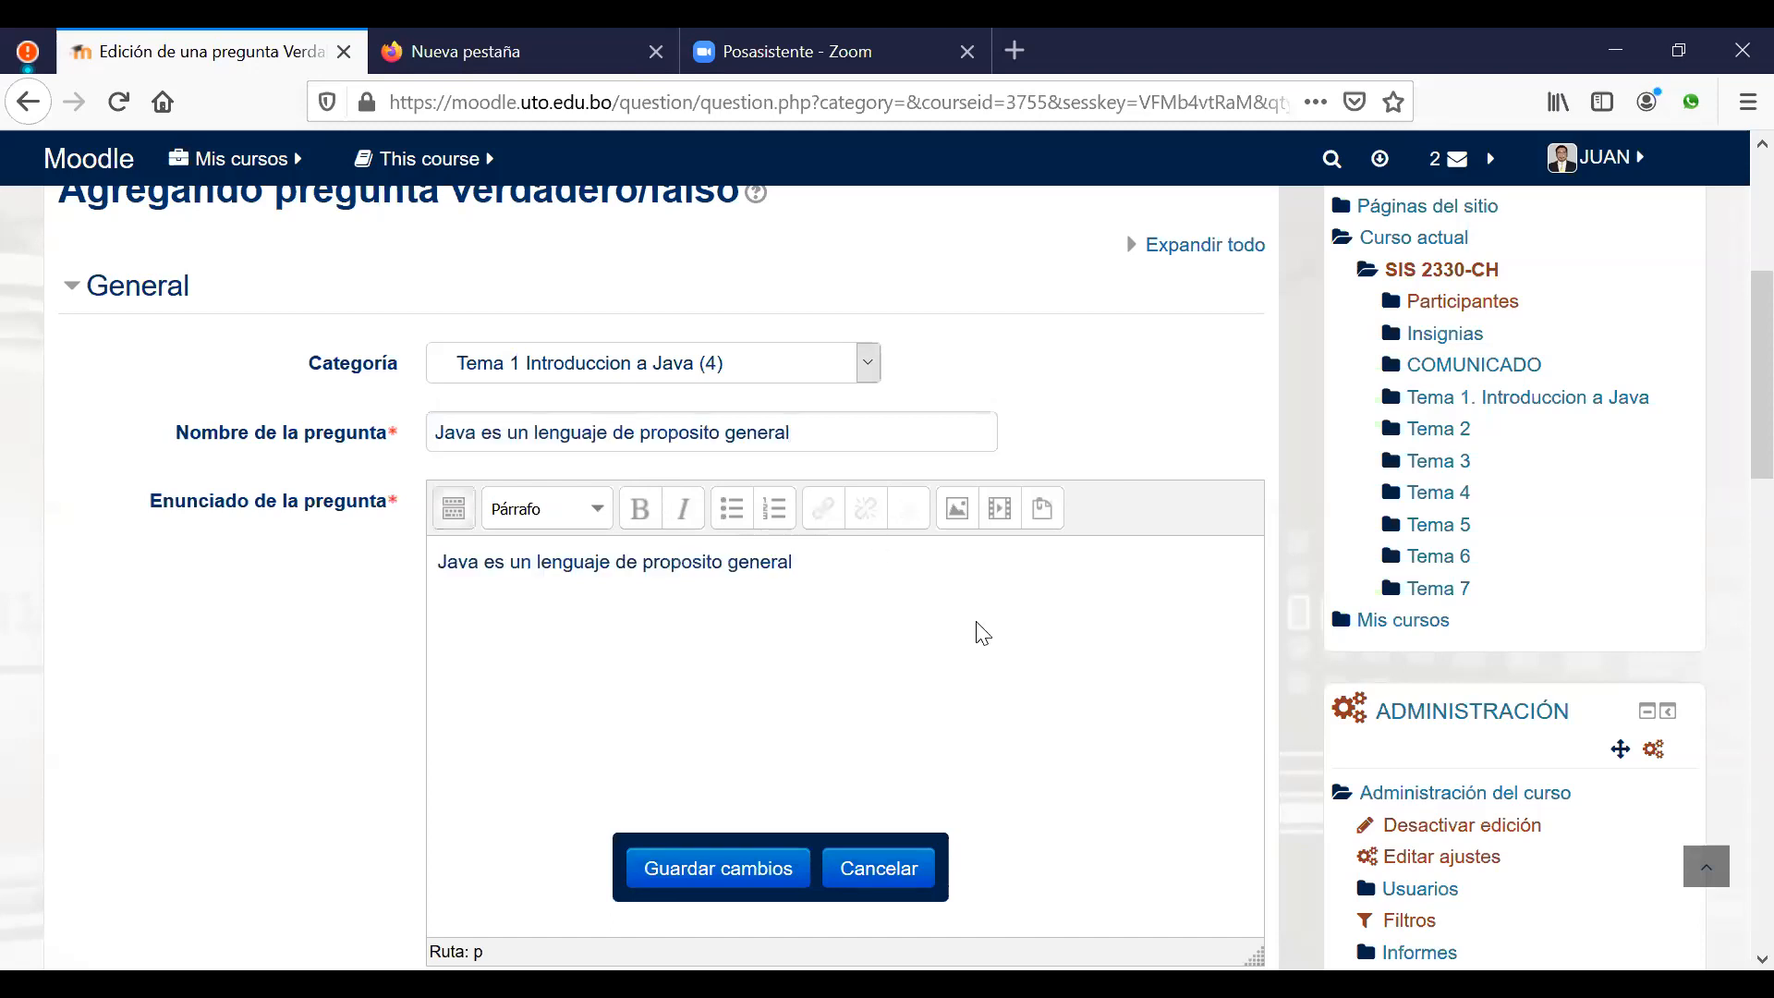
scroll(988, 635, down, 1)
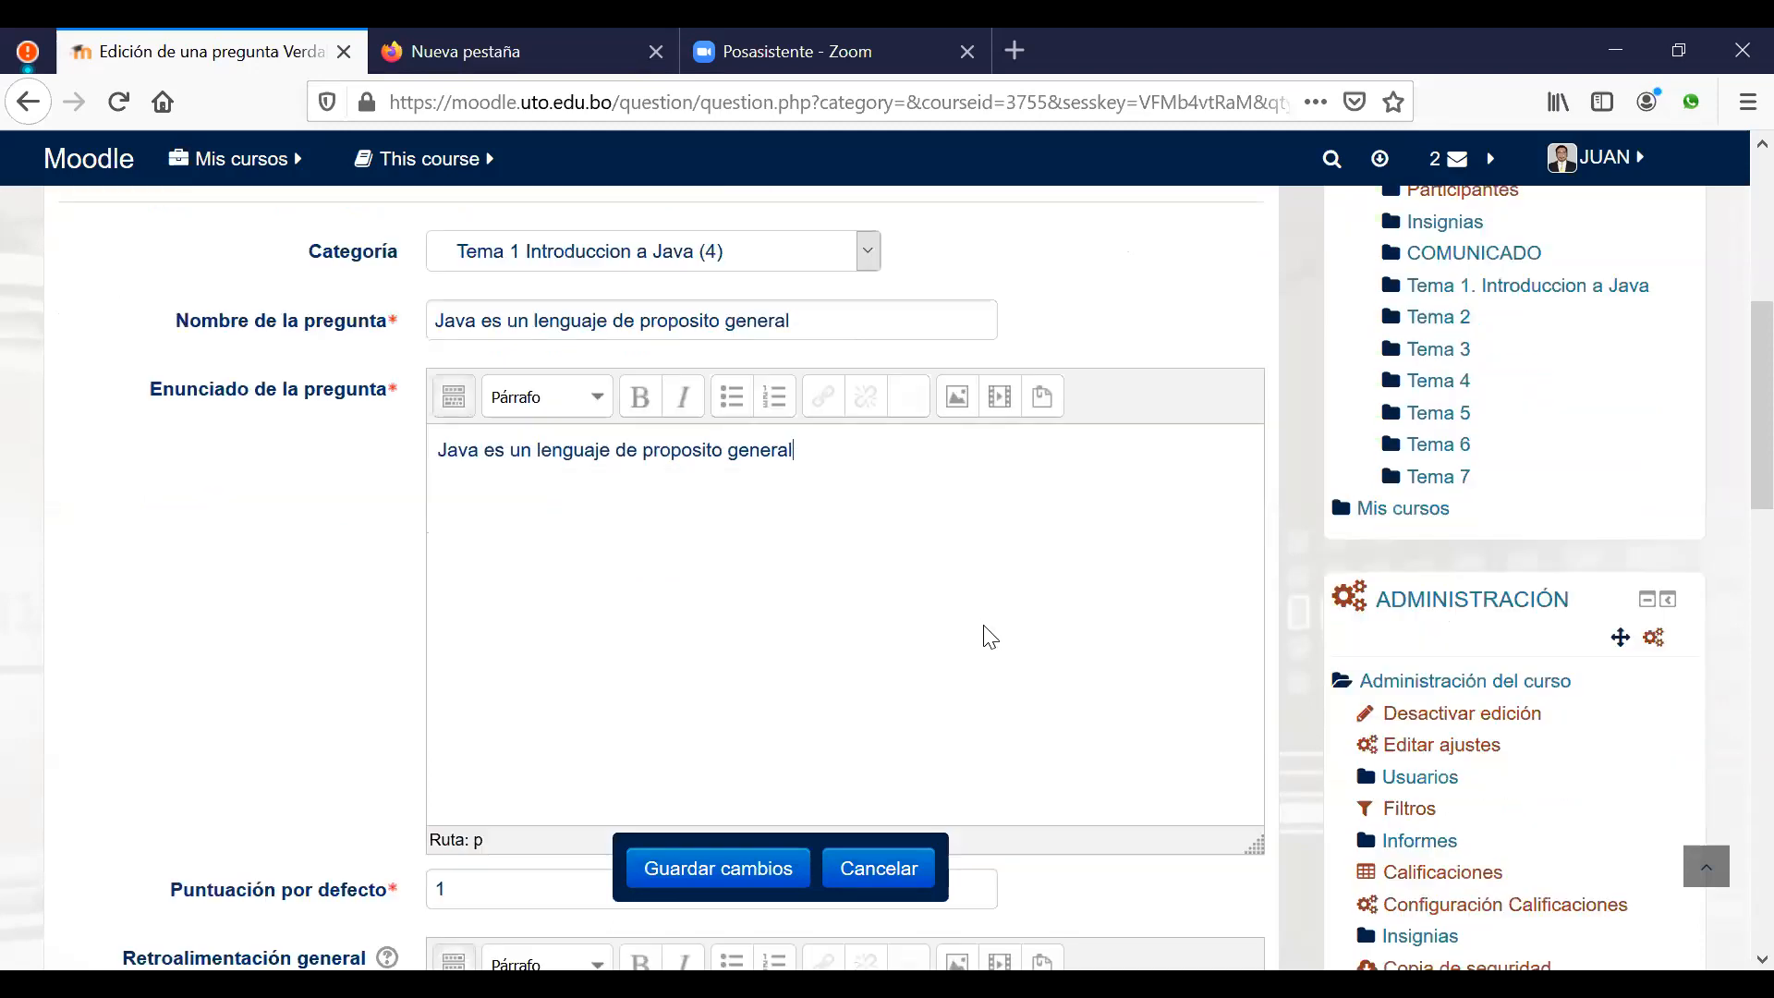
scroll(987, 636, down, 2)
scroll(987, 635, down, 3)
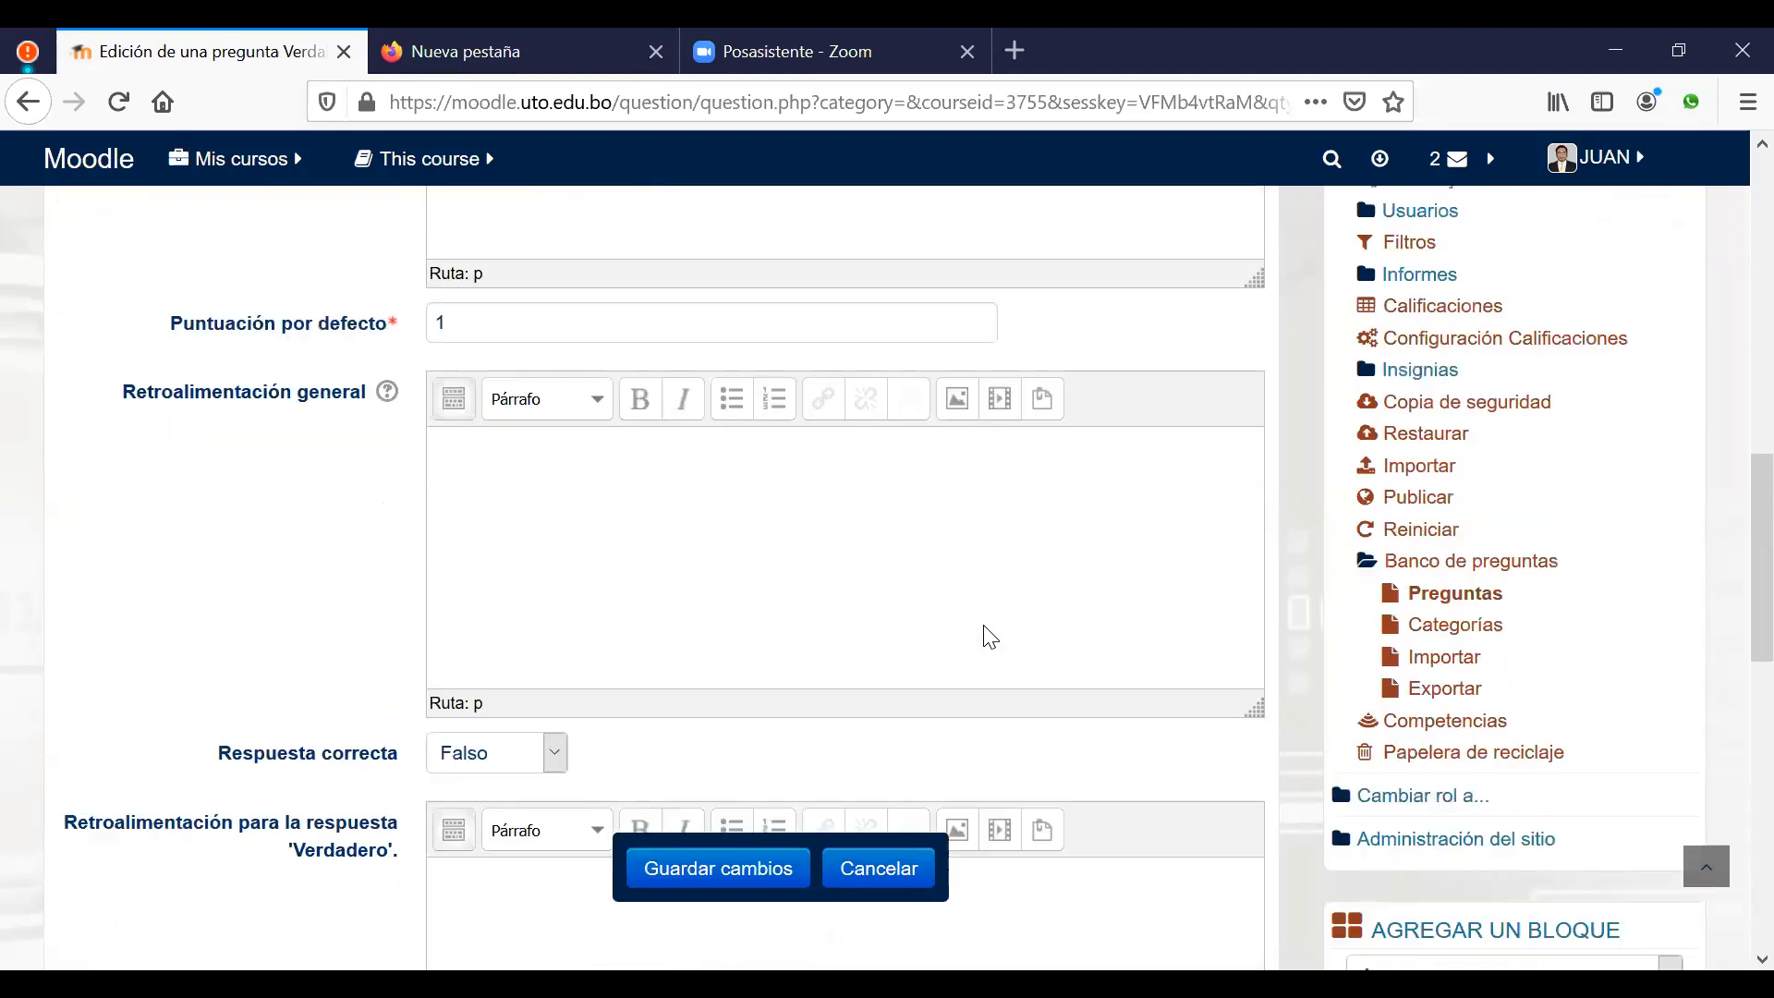
scroll(822, 693, down, 1)
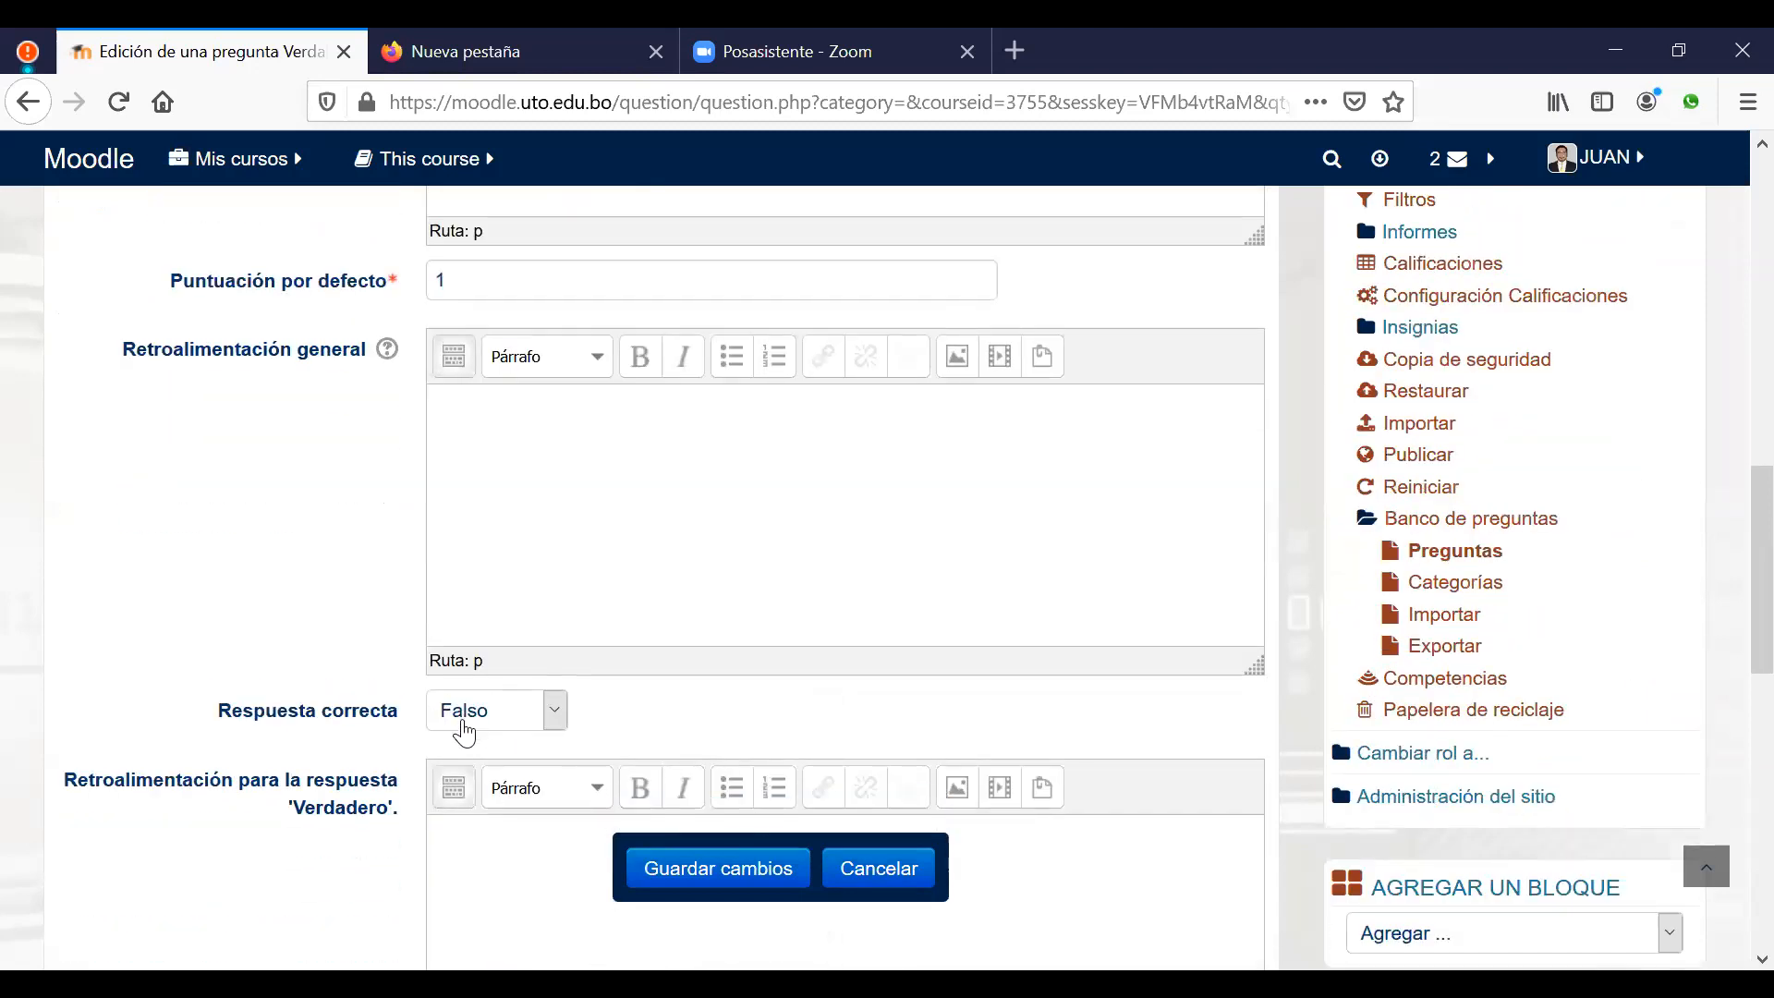
click(551, 719)
click(484, 785)
Step: Save the True/False question, bringing Tema 1 to five questions
scroll(753, 739, down, 2)
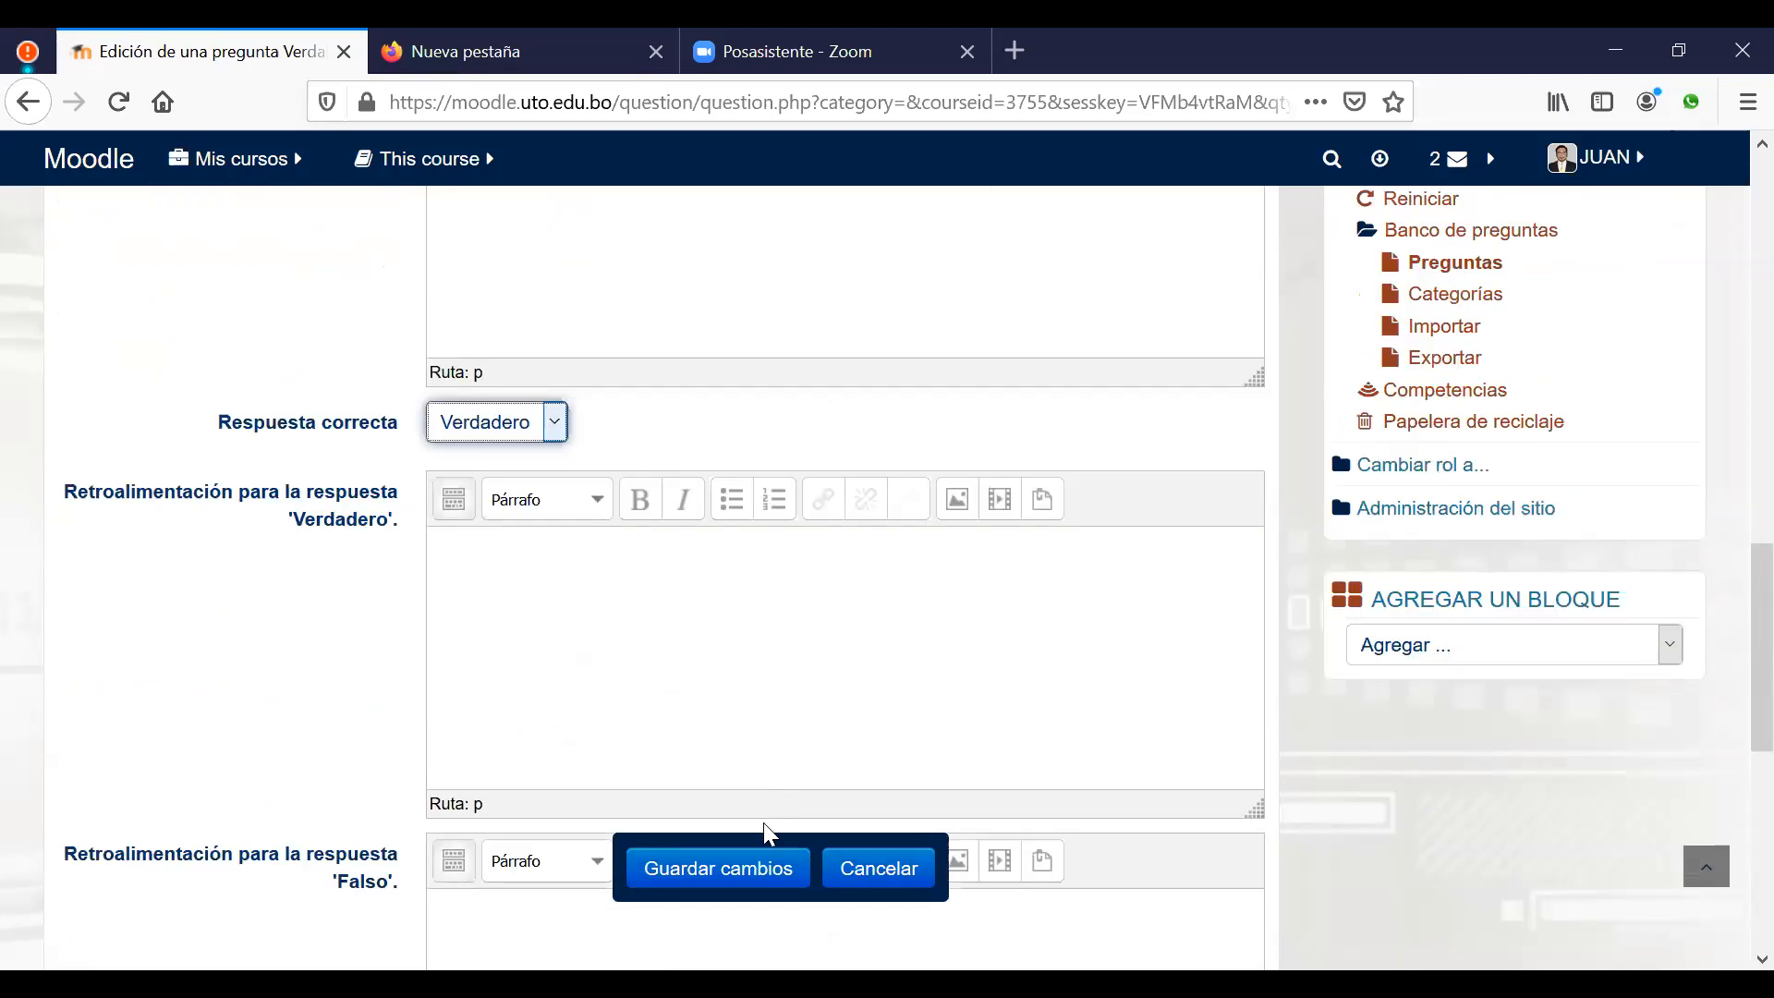
click(739, 866)
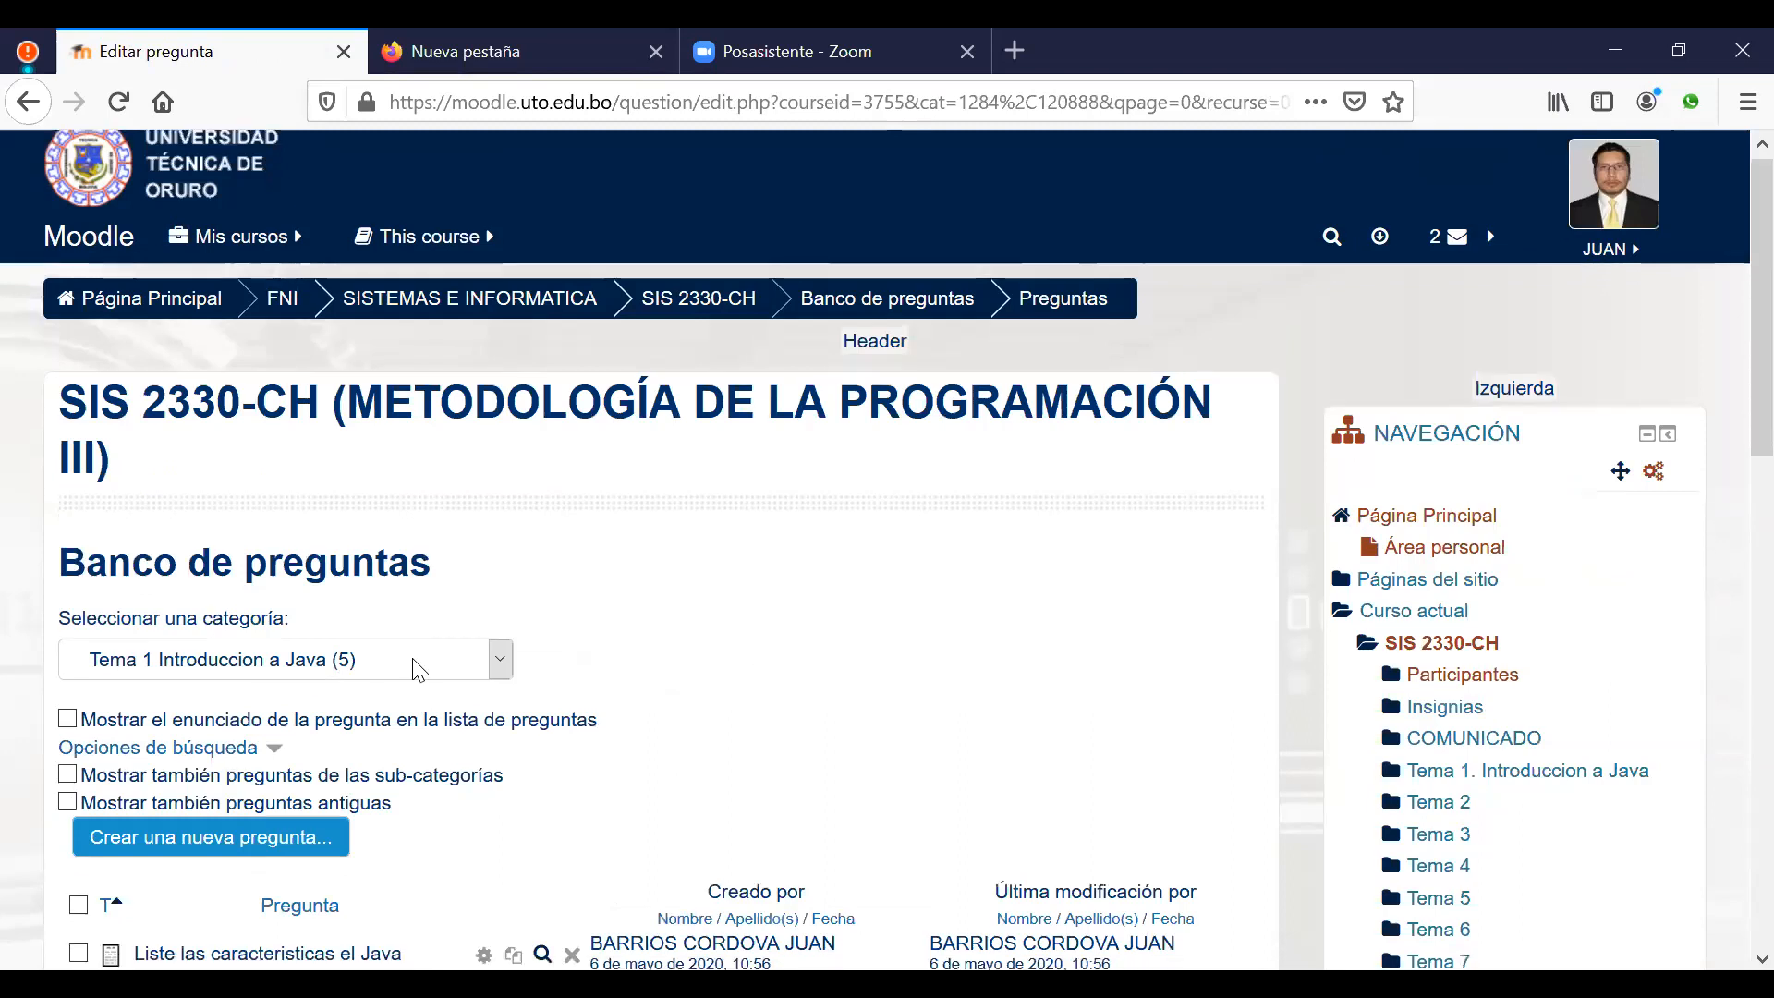
scroll(278, 688, down, 2)
click(227, 707)
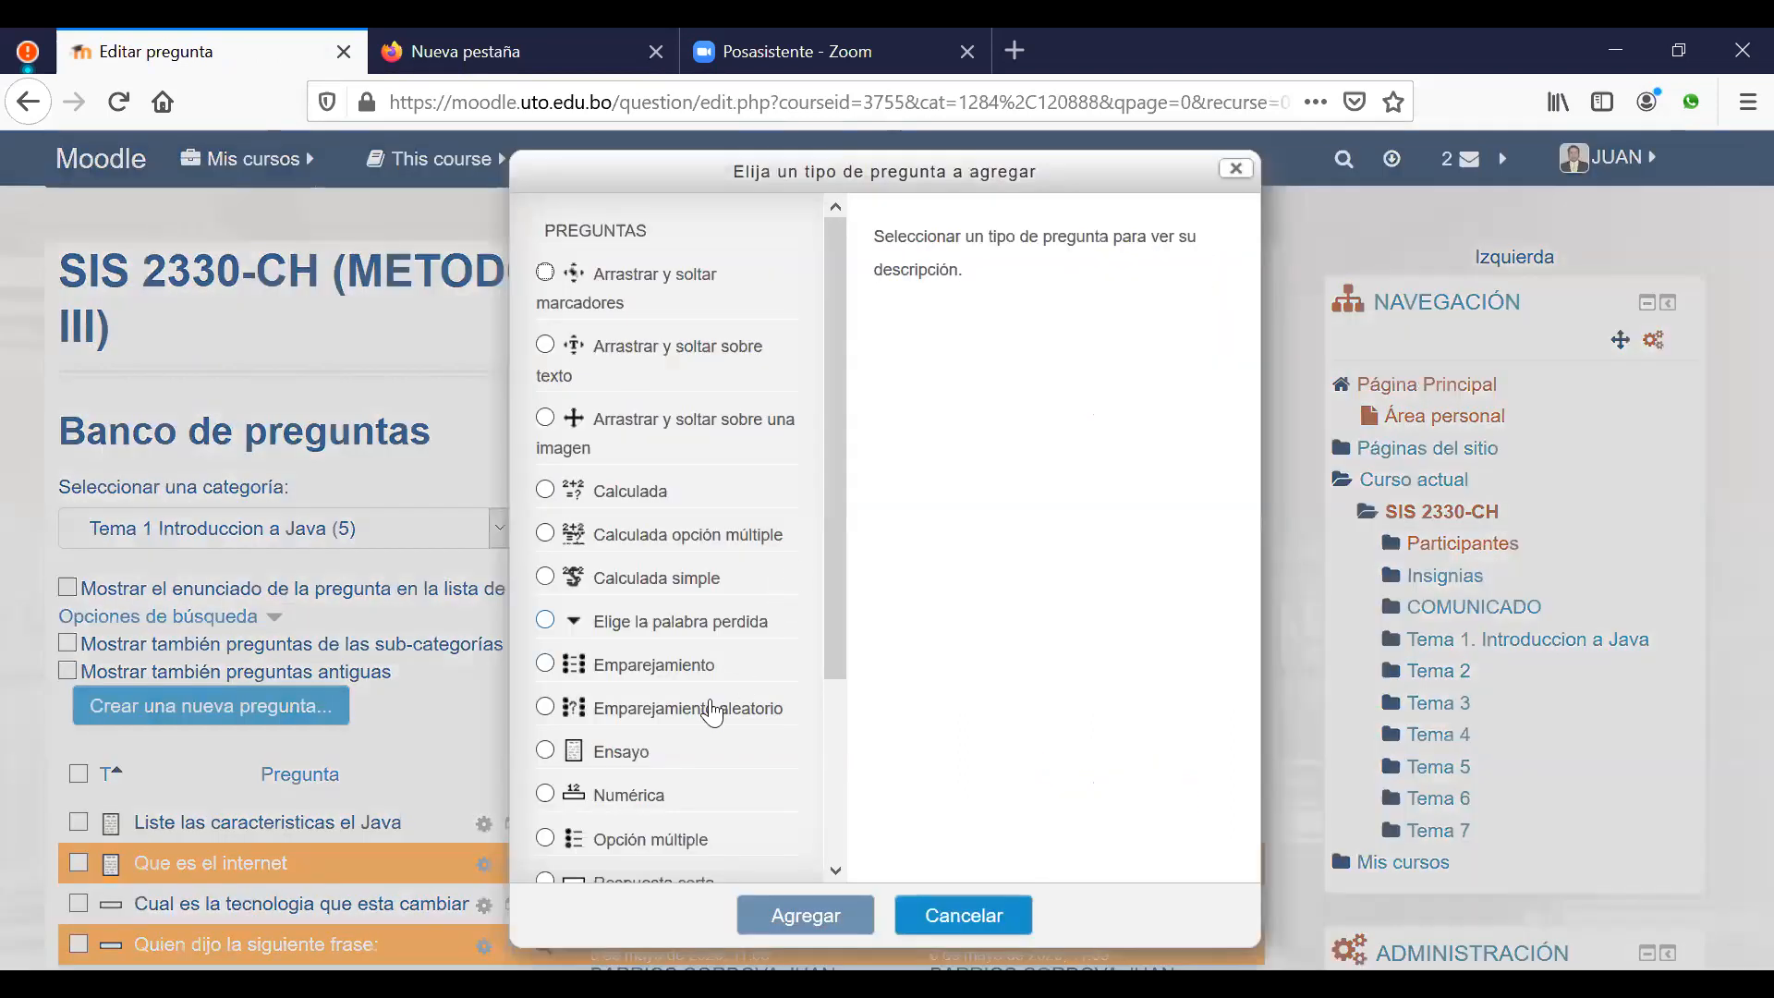
Step: Add a new Verdadero/Falso question and type its statement about Moodle being proprietary and needing a licence
scroll(713, 714, down, 3)
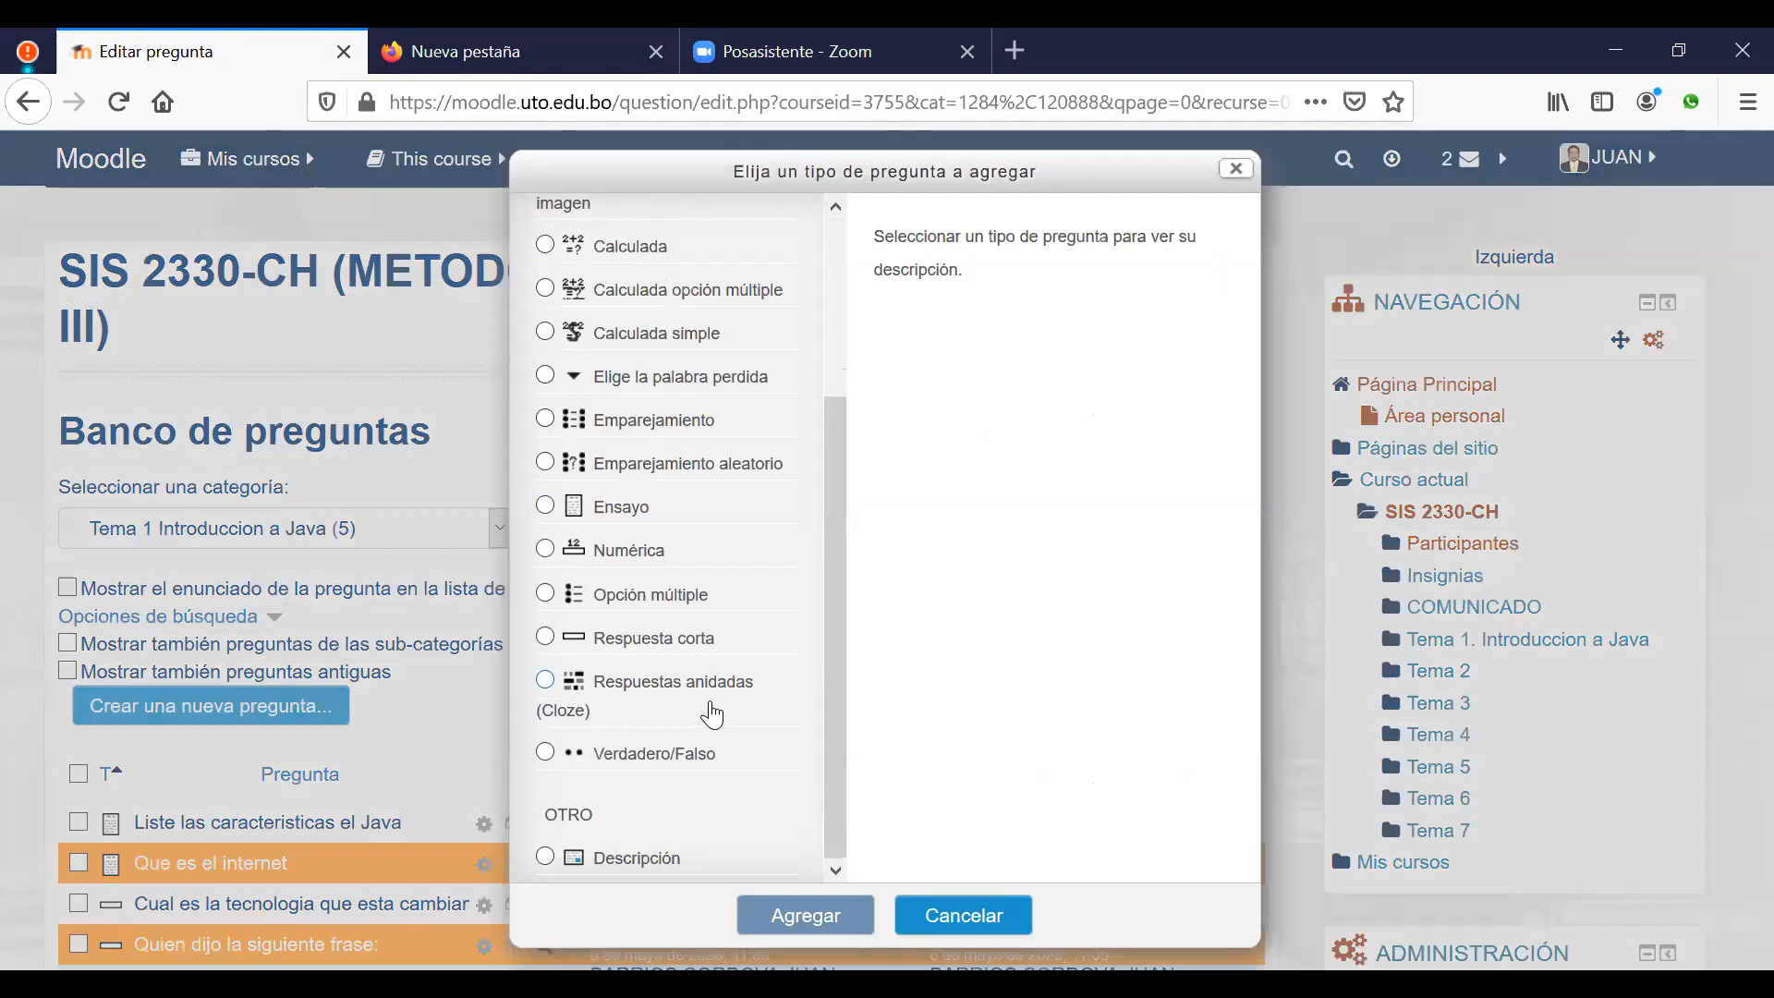
click(592, 764)
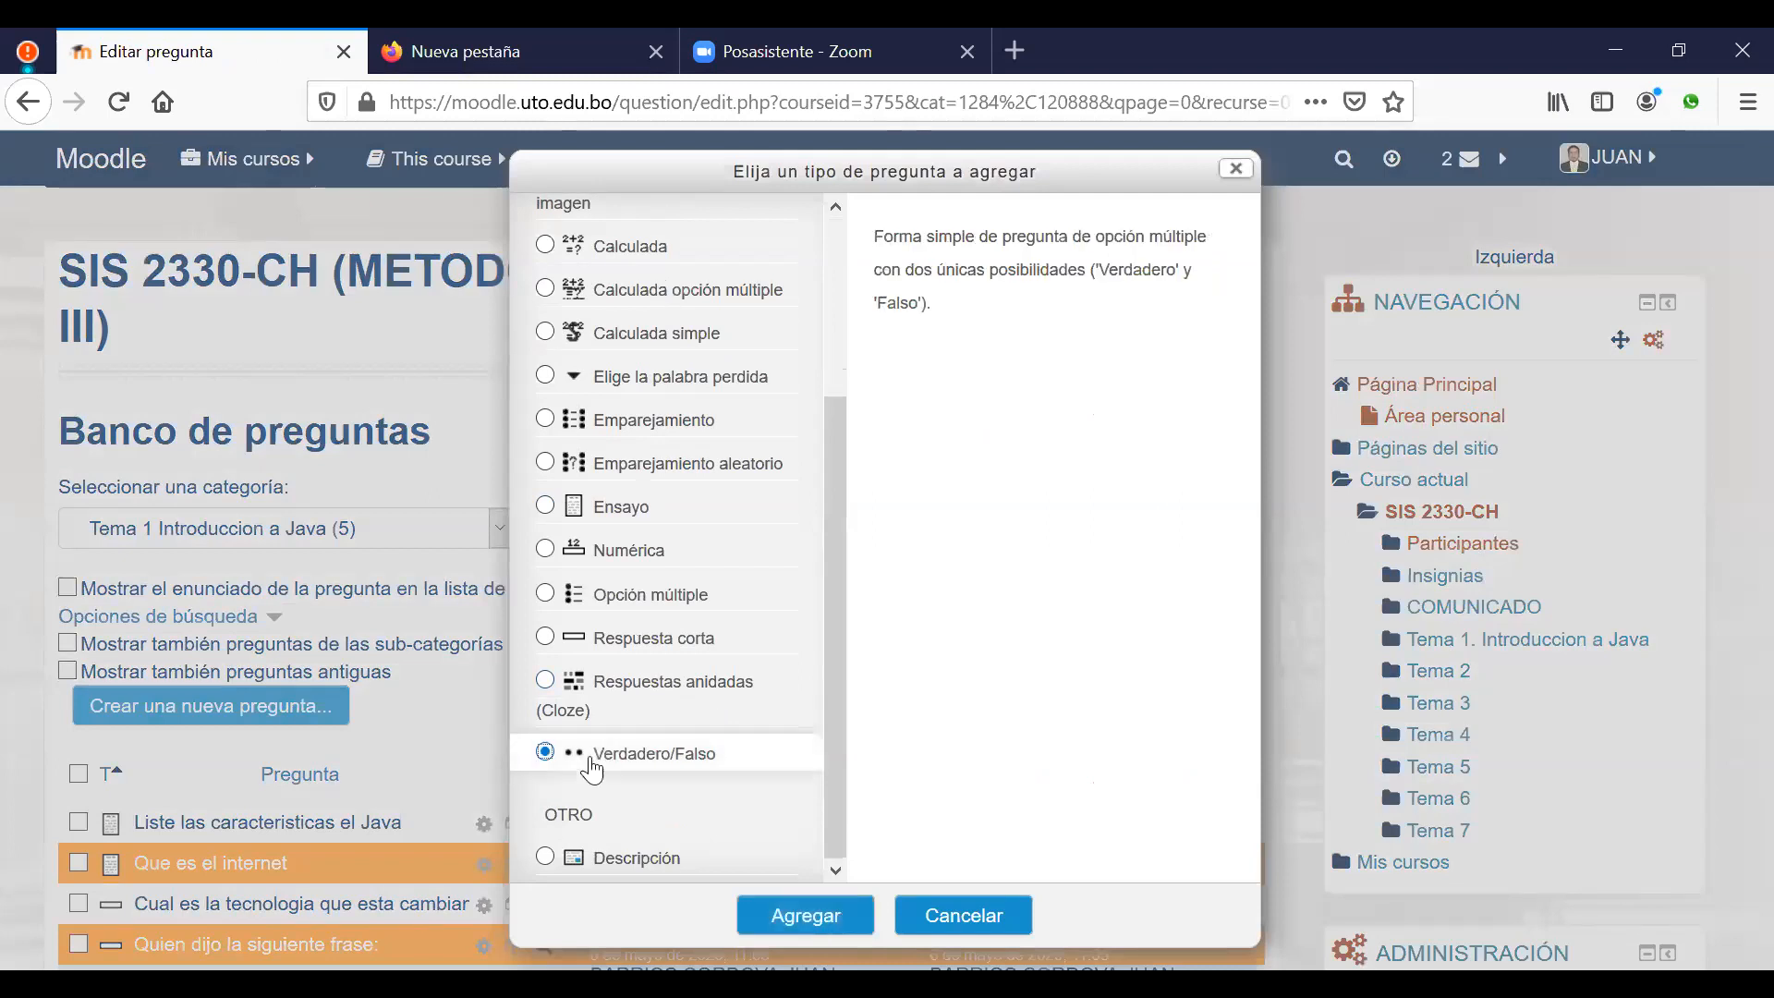
click(810, 918)
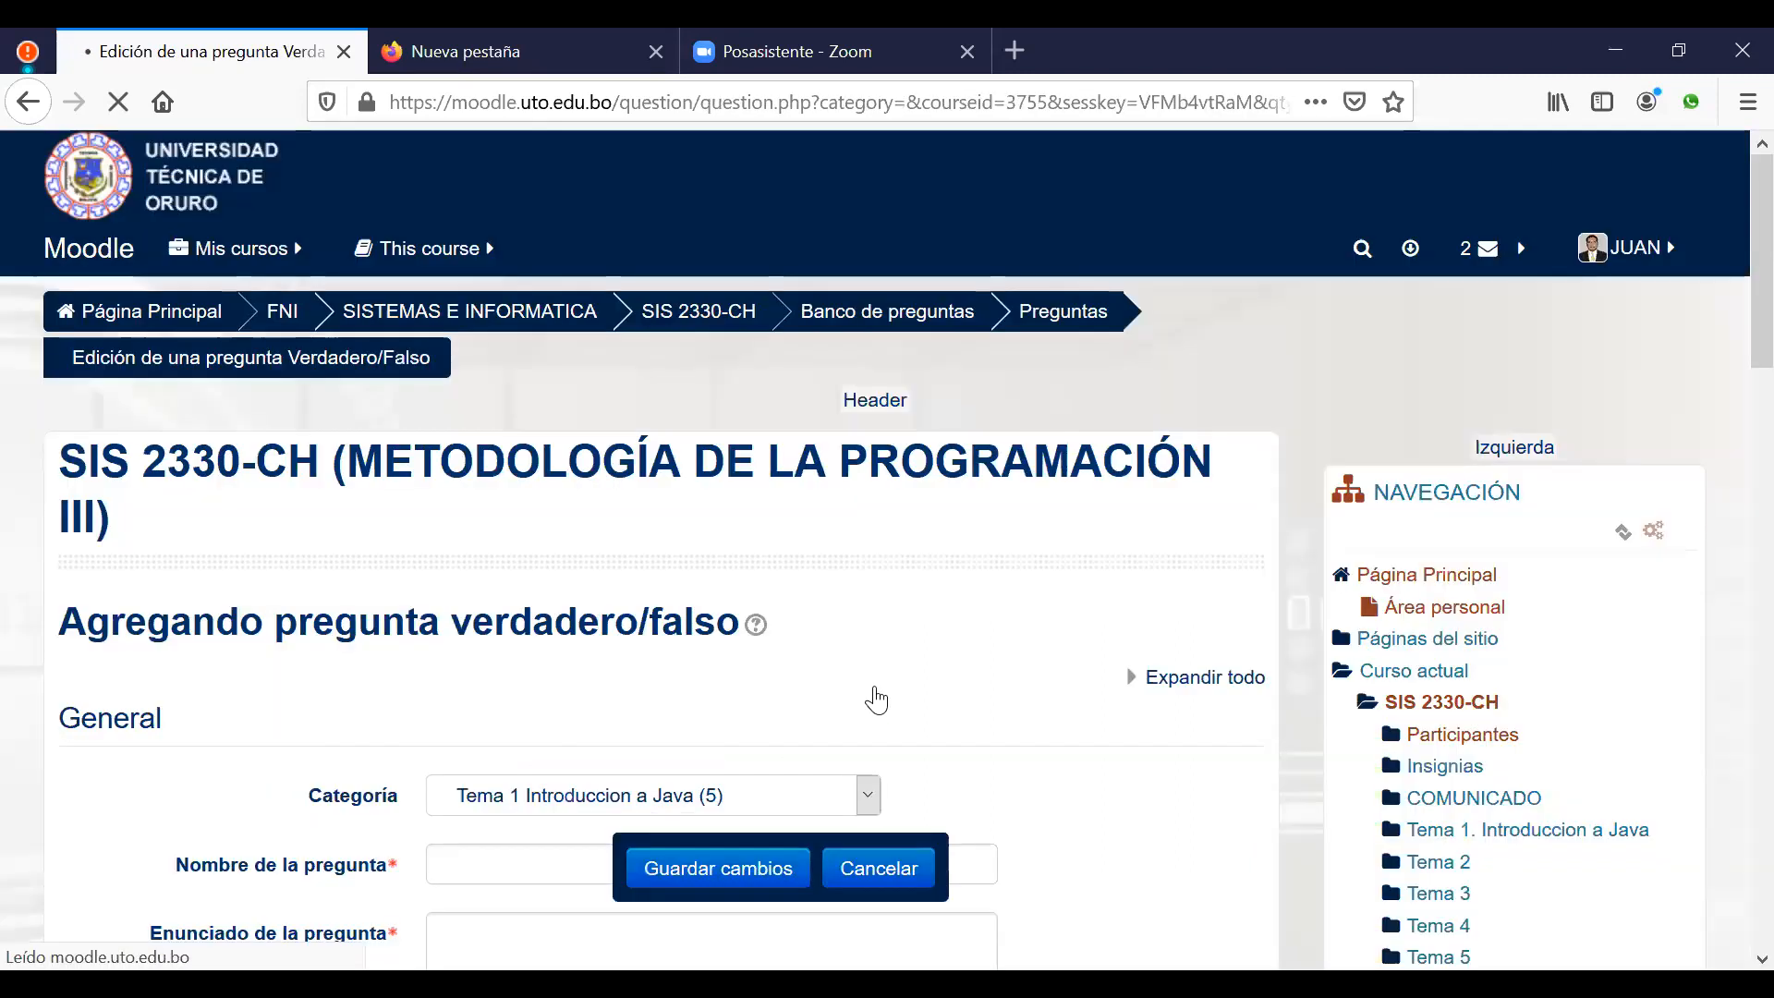
scroll(967, 685, down, 2)
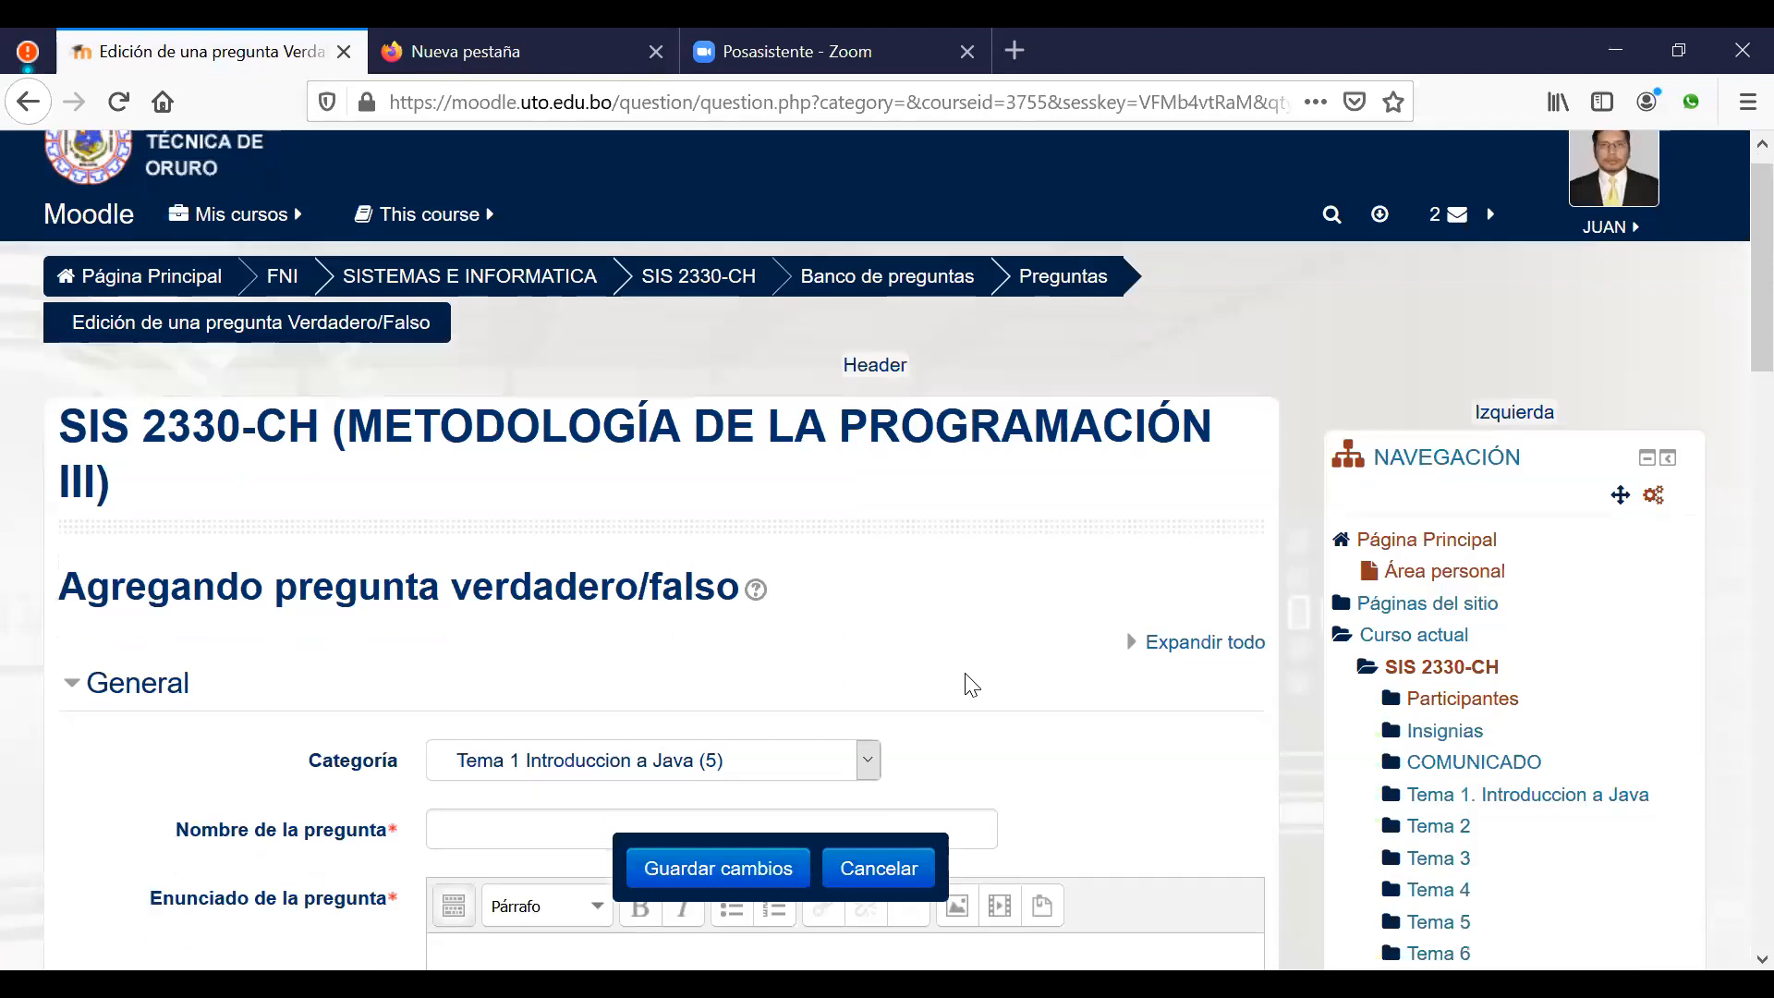
scroll(644, 580, down, 2)
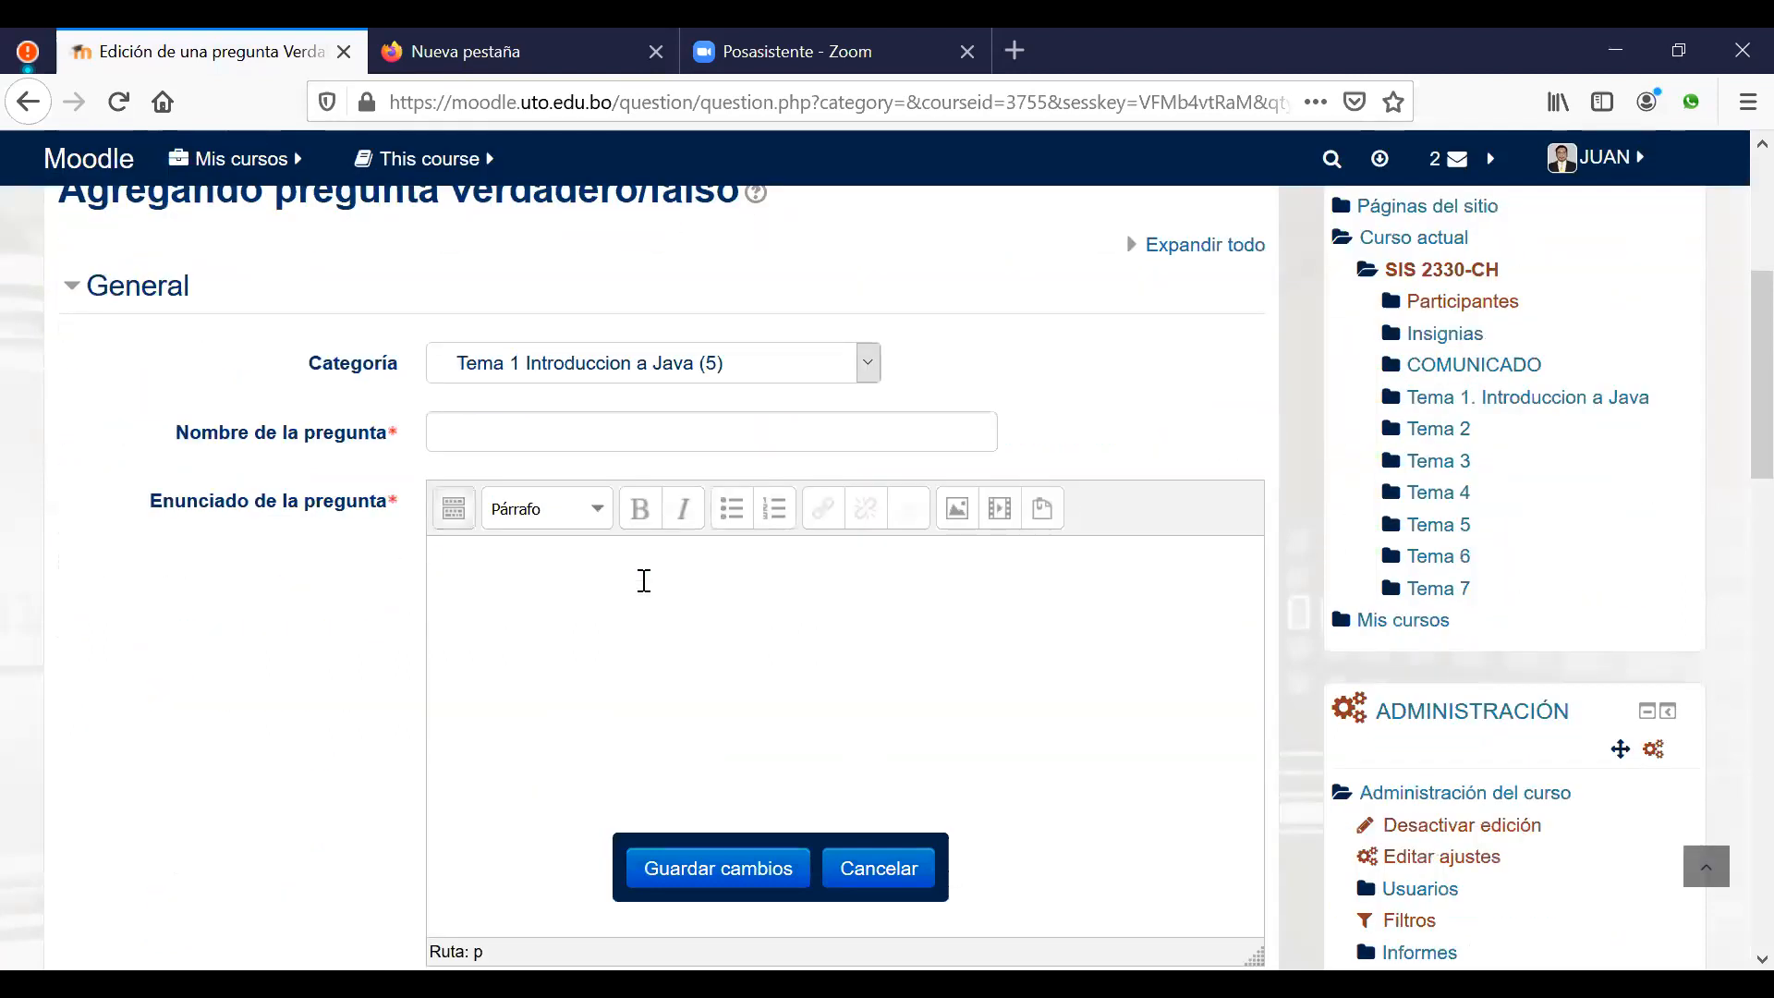
click(644, 580)
text(Moodle es un sistem)
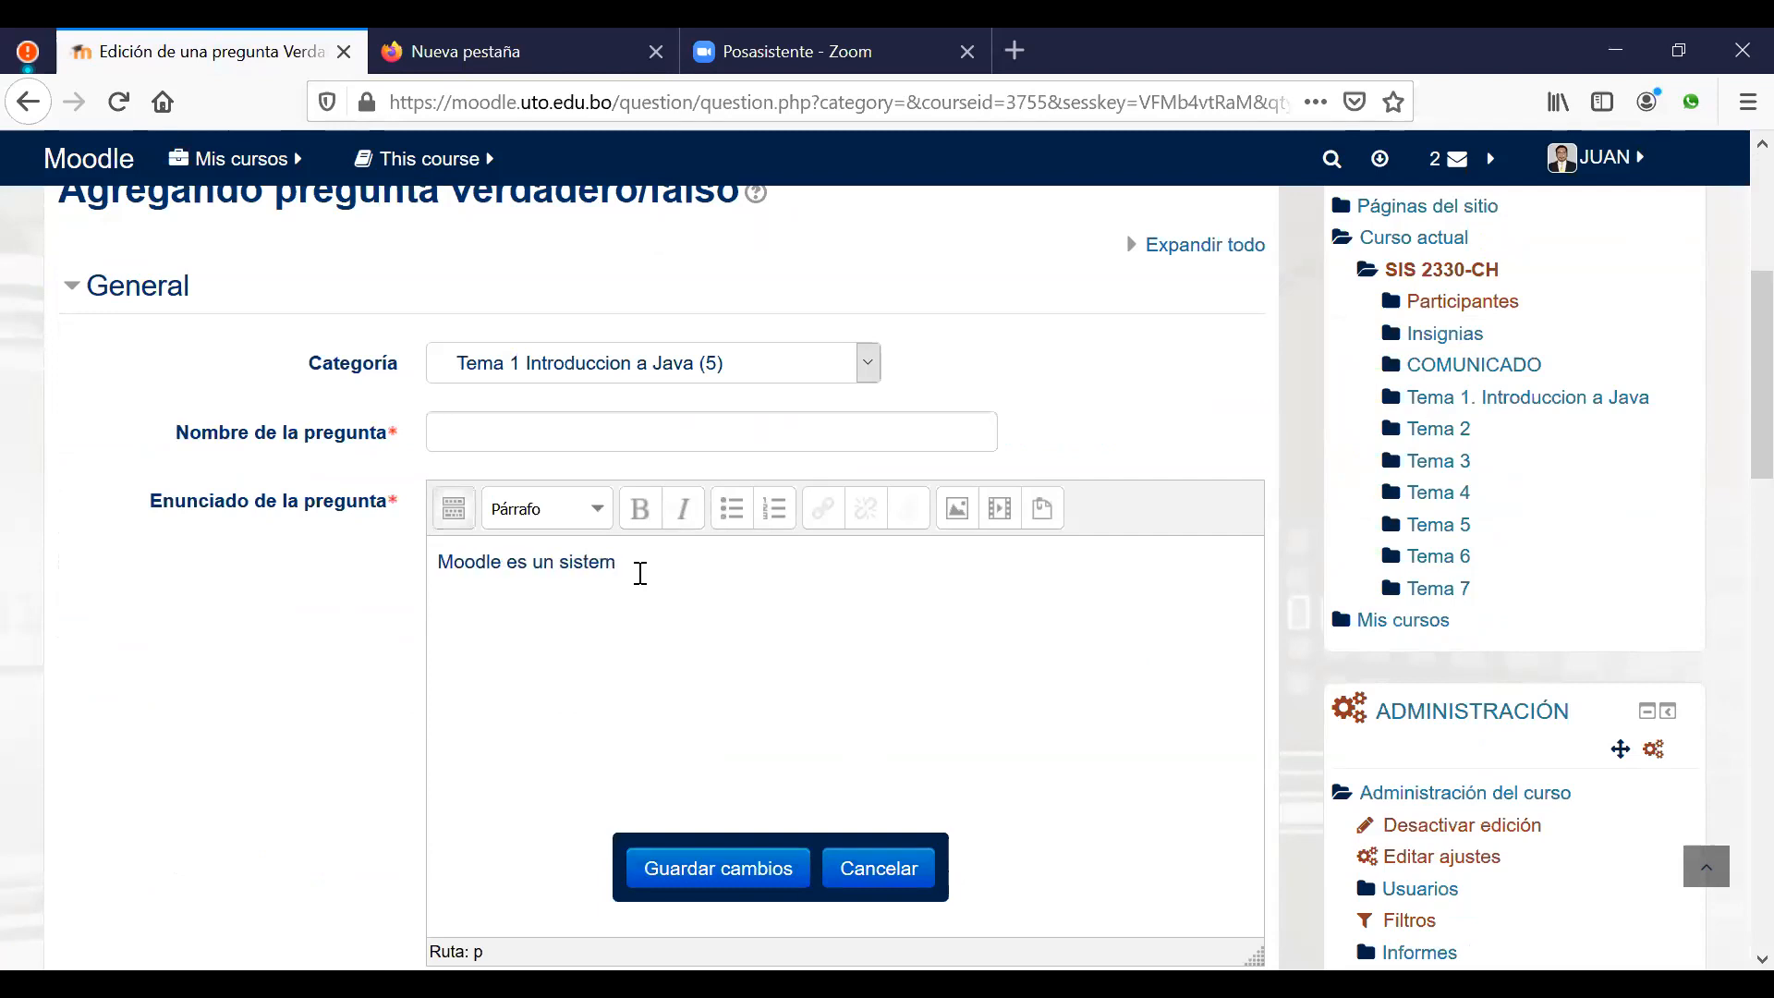
text(a de)
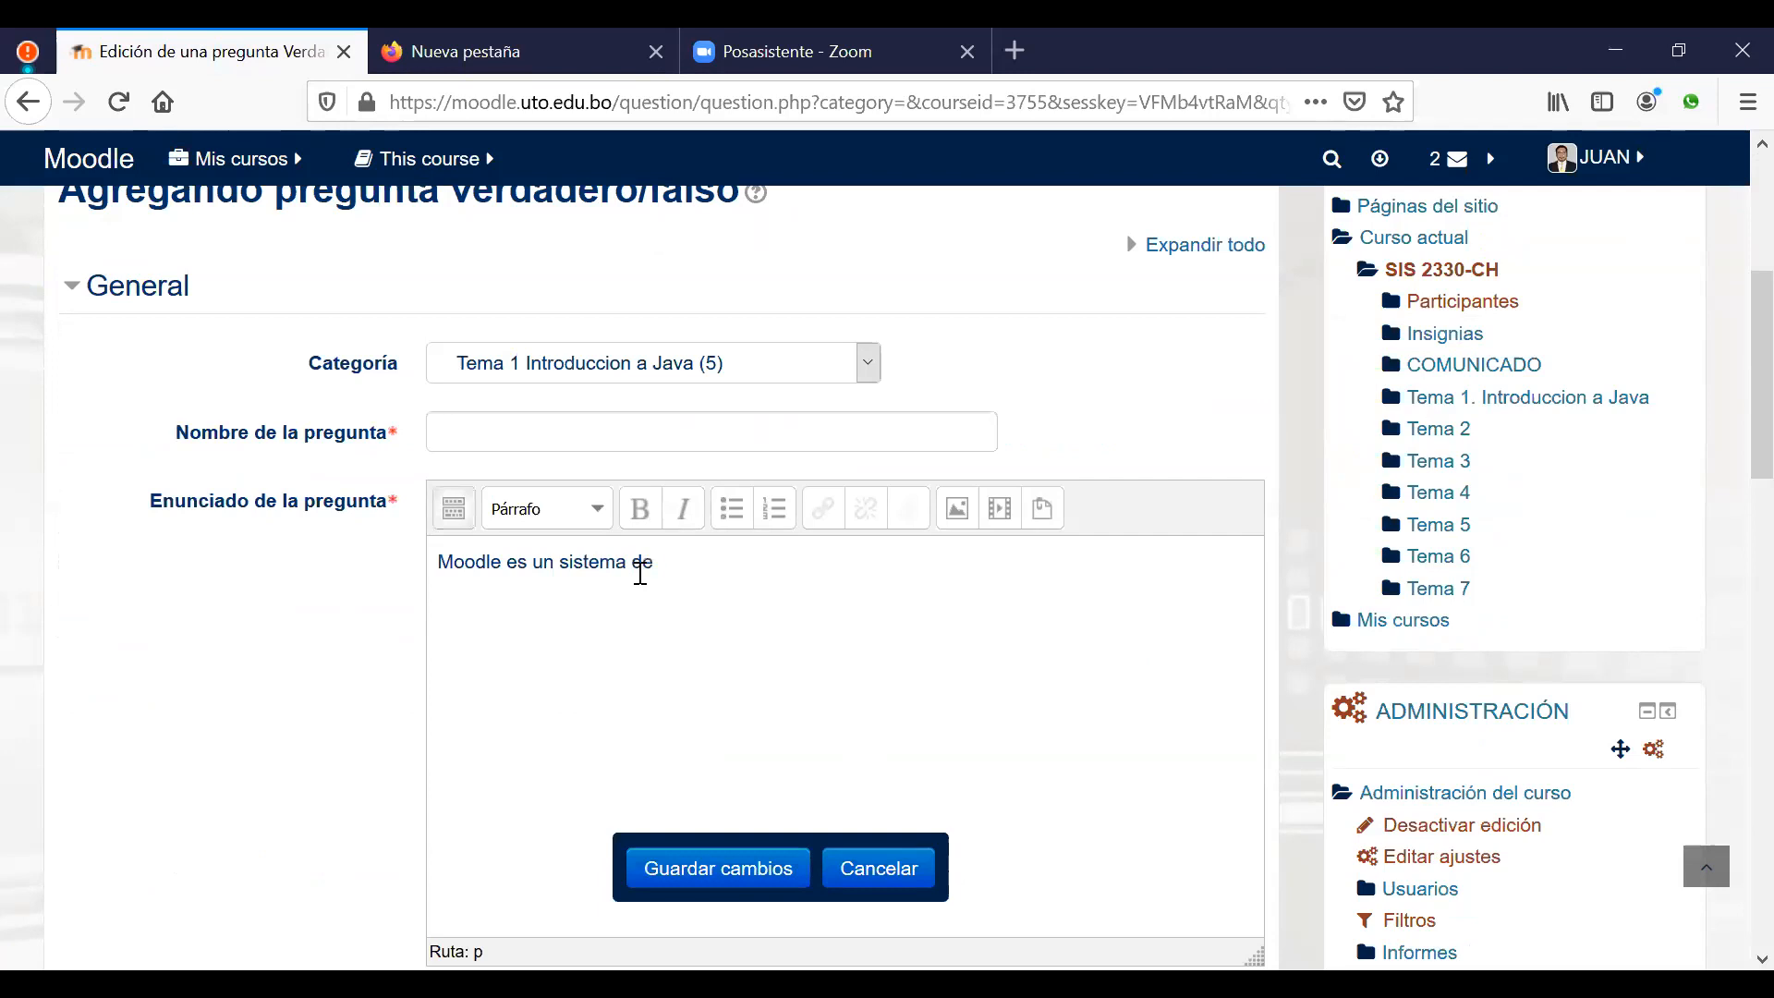
text( gestion ed aprendizaje de uso propietario, por lo que es)
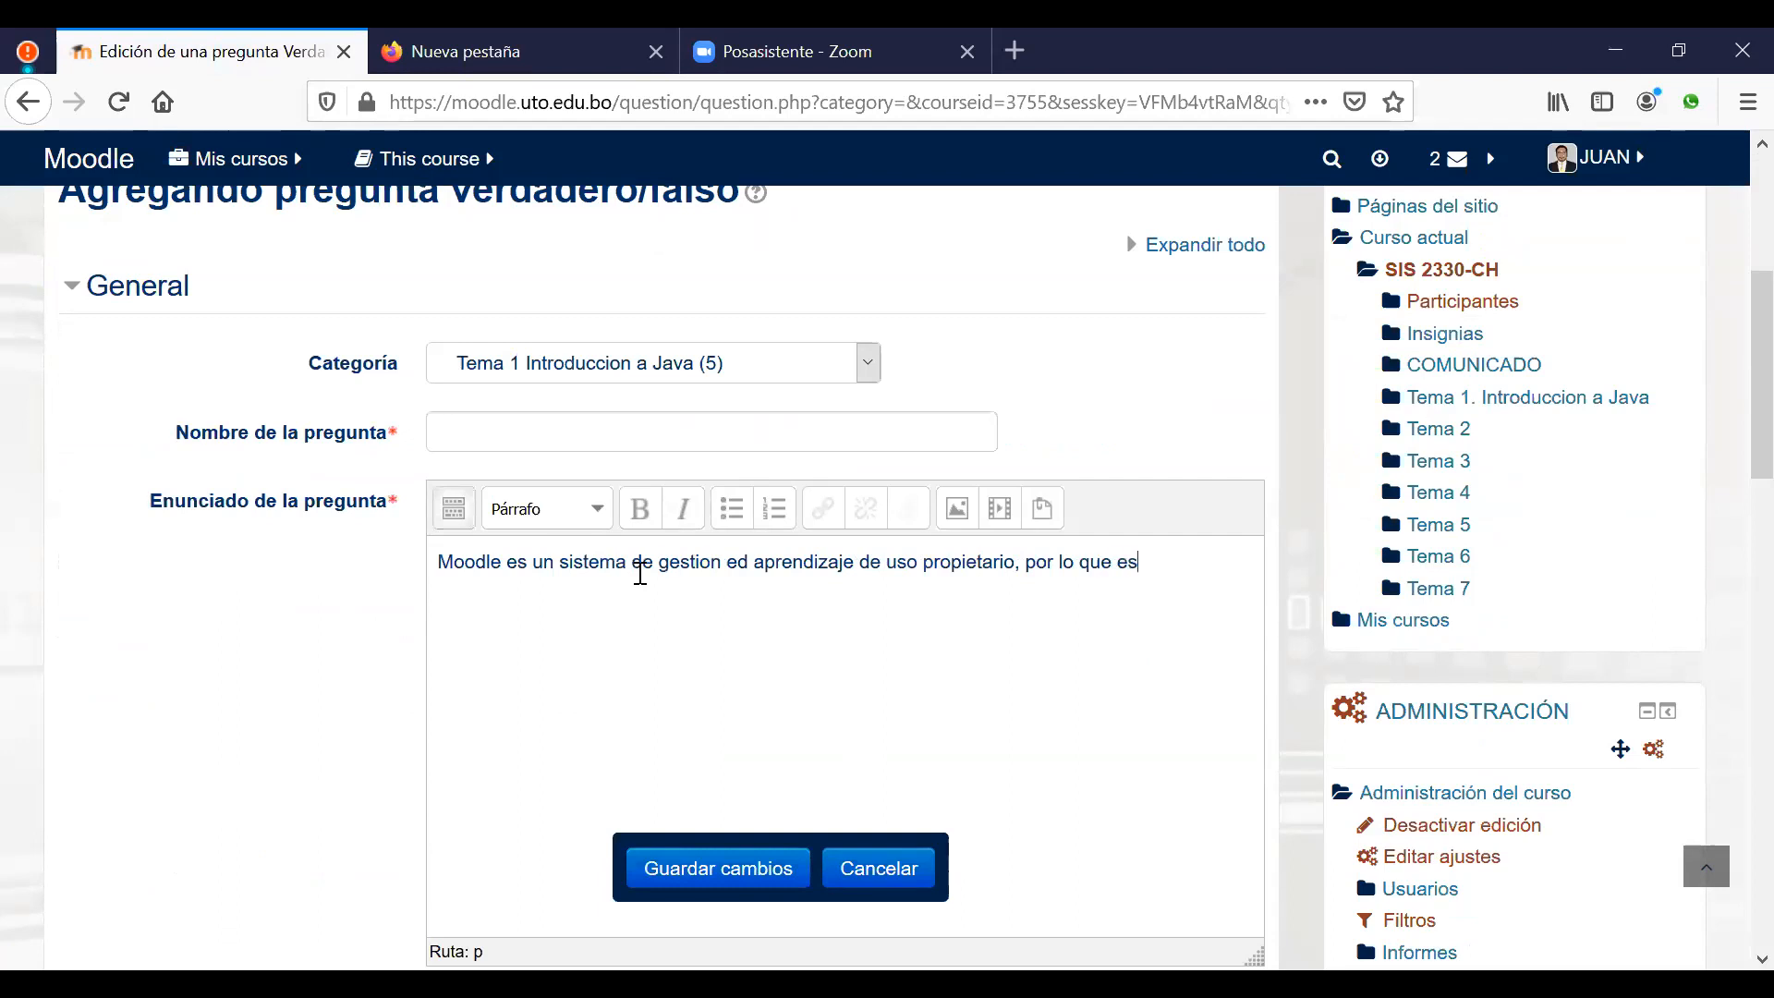
text( importante adquirir una licencia para su uso.)
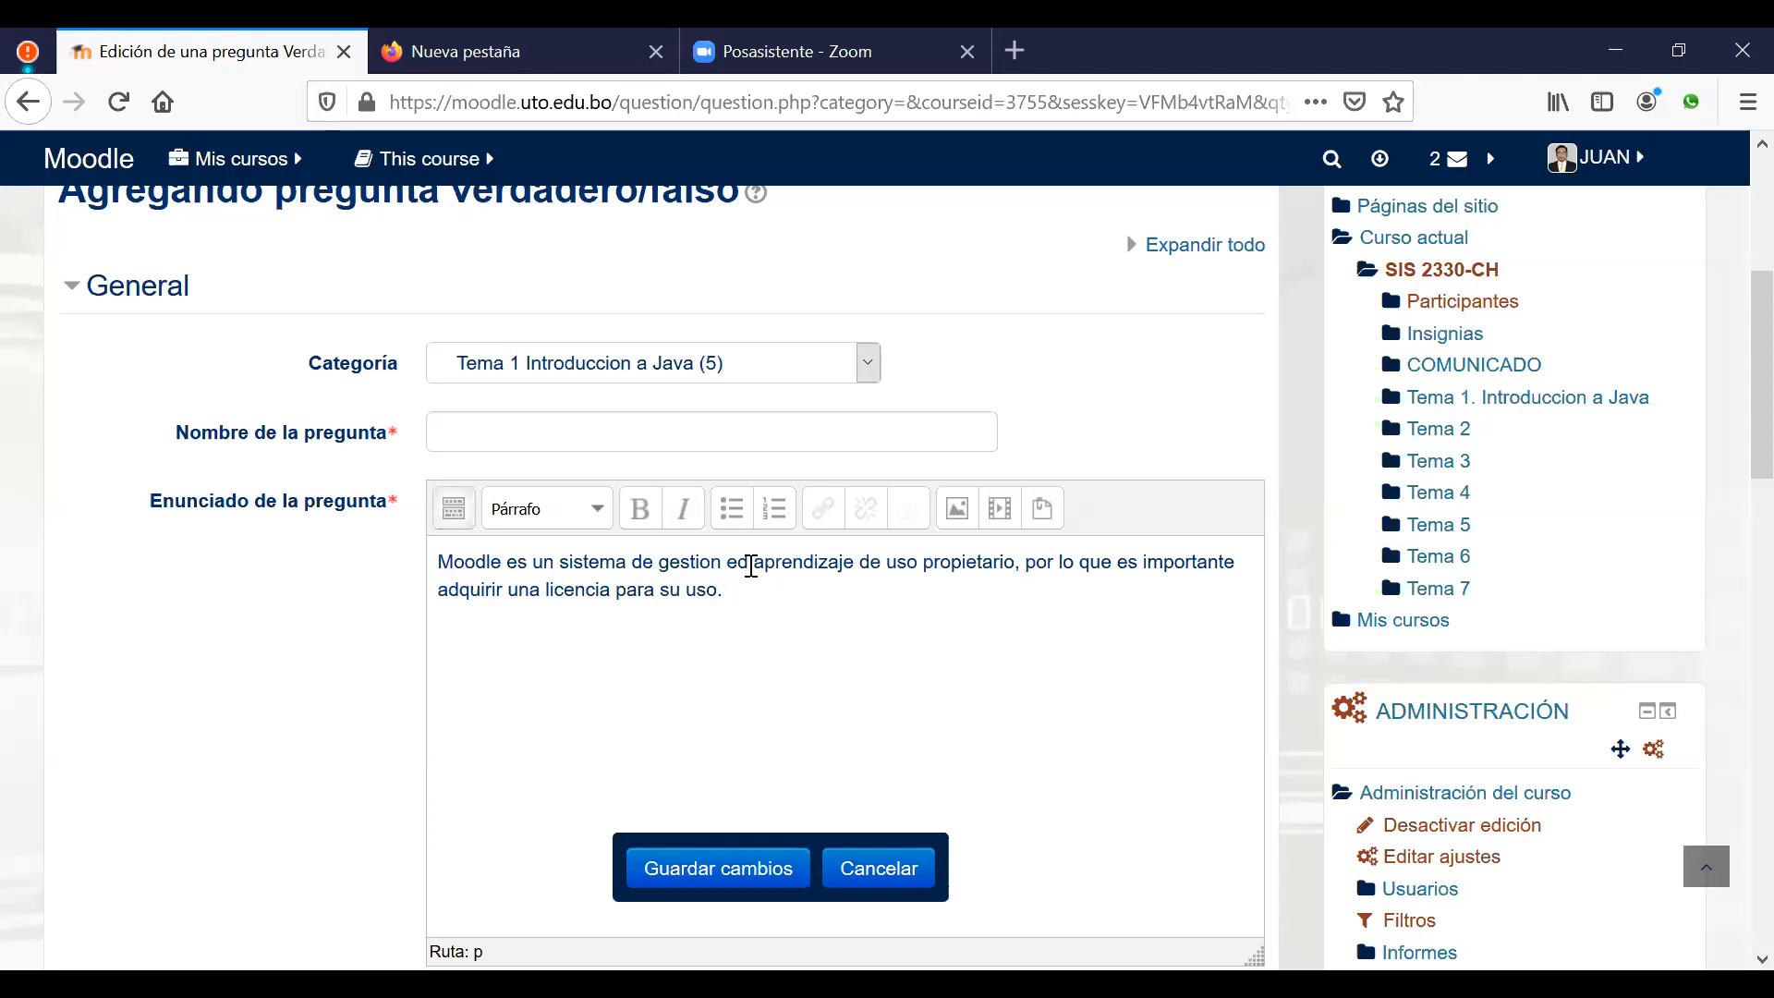
Step: Correct 'ed' to 'de' and paste the statement's opening words as the question name
drag(749, 561, 734, 563)
text(de)
drag(438, 562, 453, 562)
drag(573, 553, 751, 547)
key(ctrl+c)
click(622, 431)
key(ctrl+v)
Step: Save the true/false question into the Tema 1 bank
click(930, 679)
scroll(930, 685, down, 10)
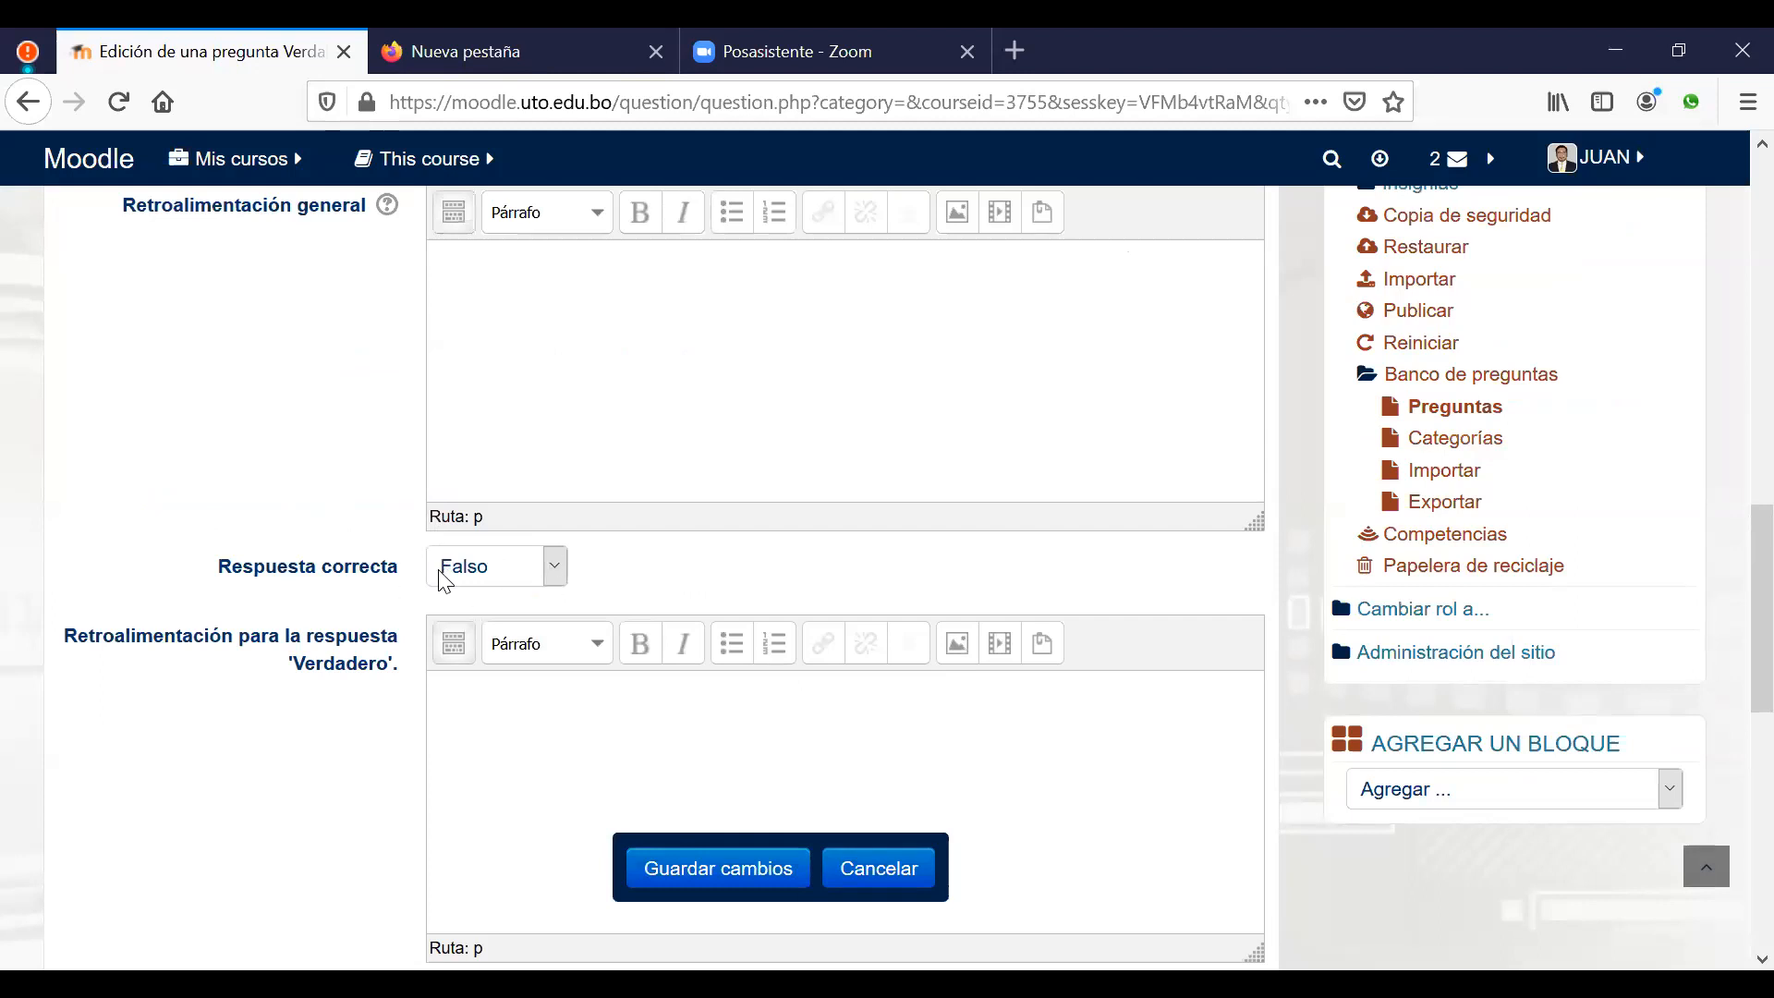
click(700, 868)
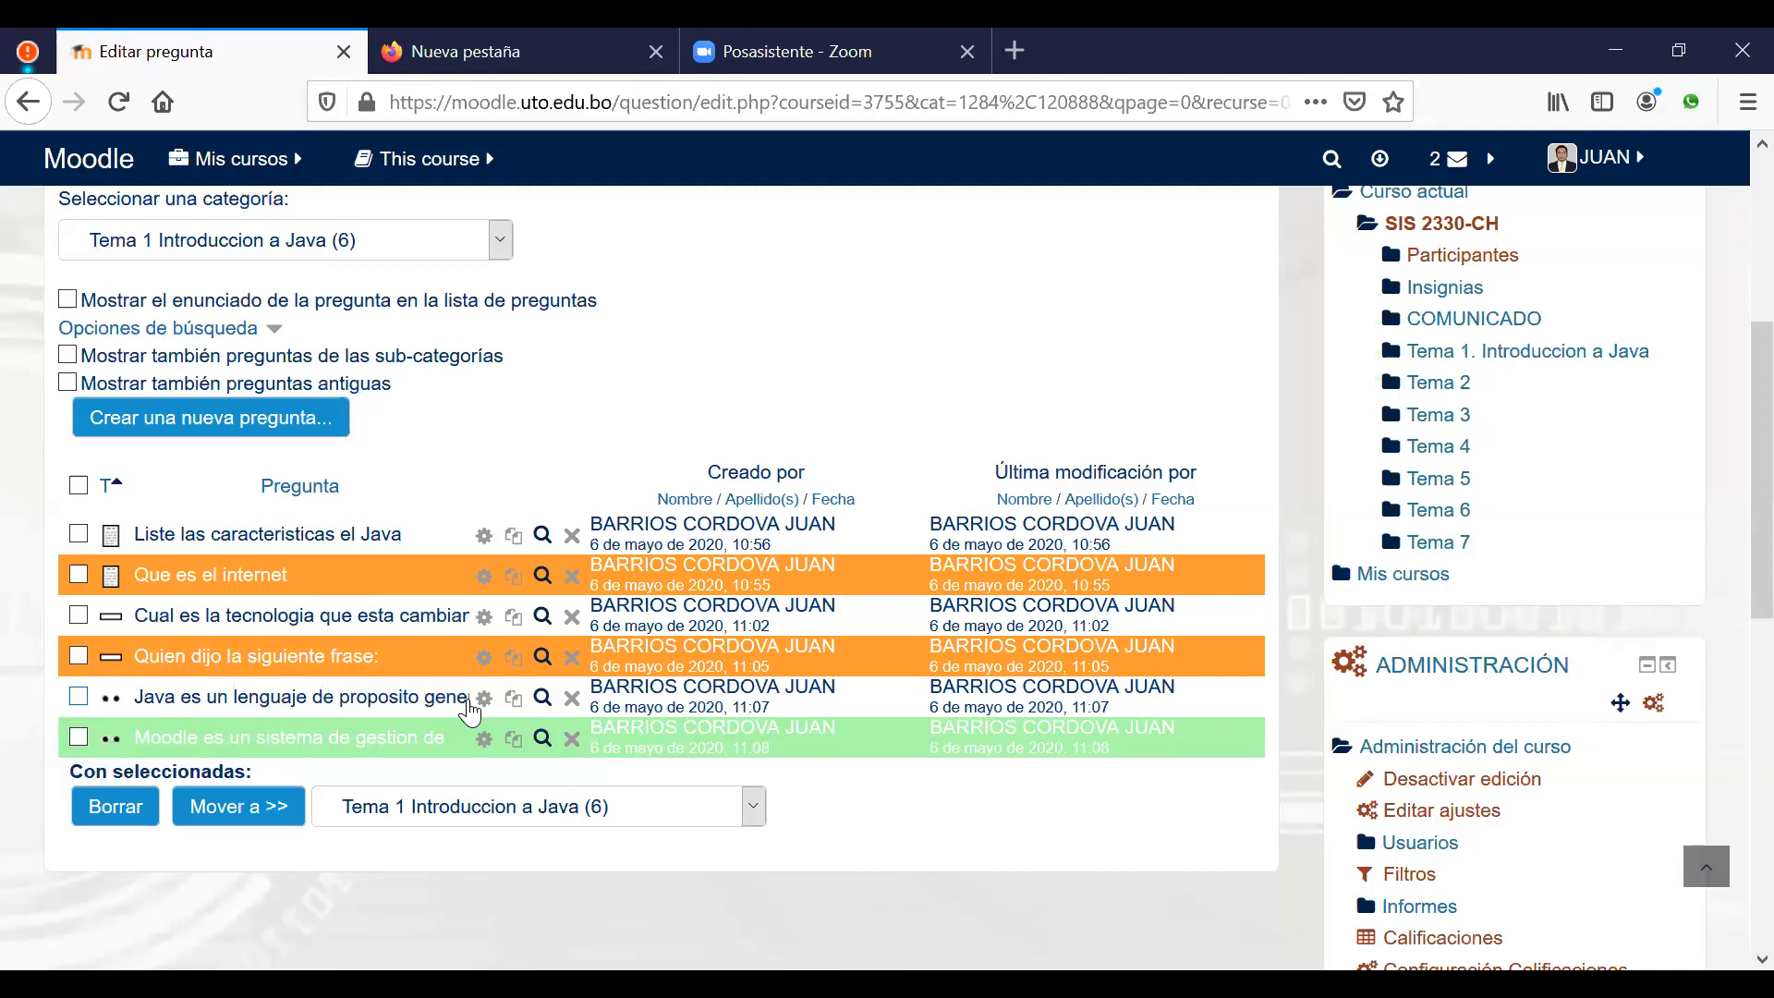
click(542, 697)
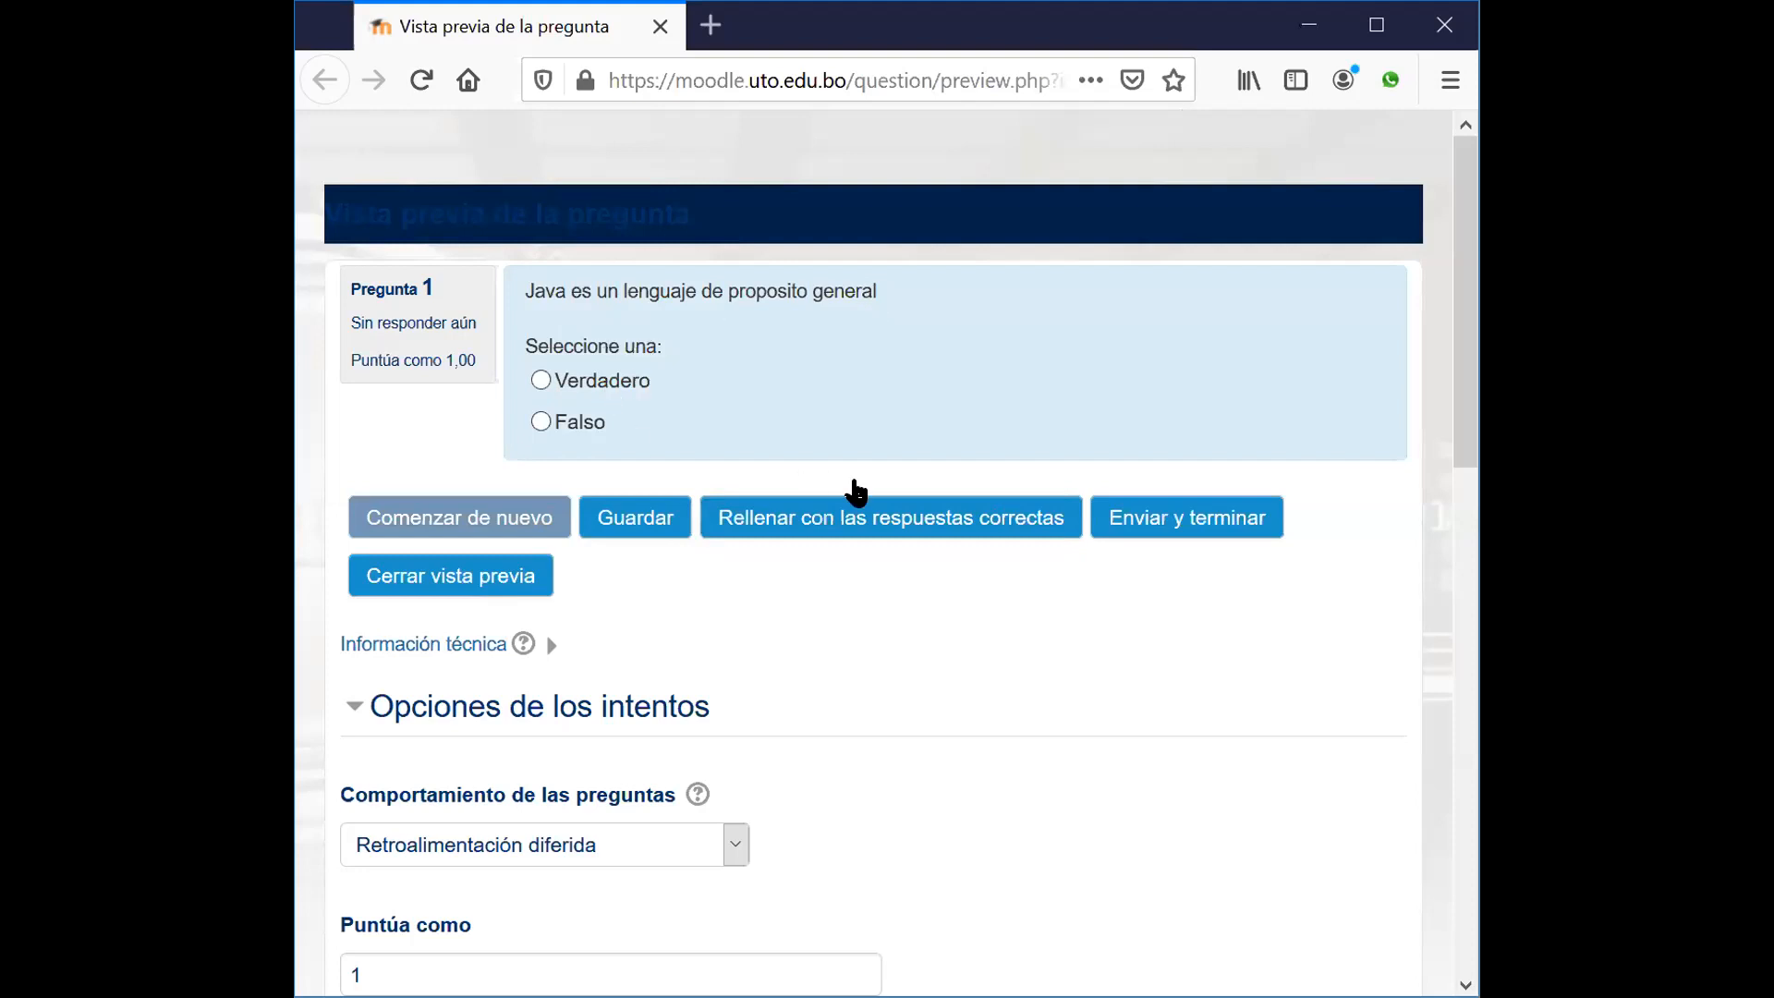
click(885, 529)
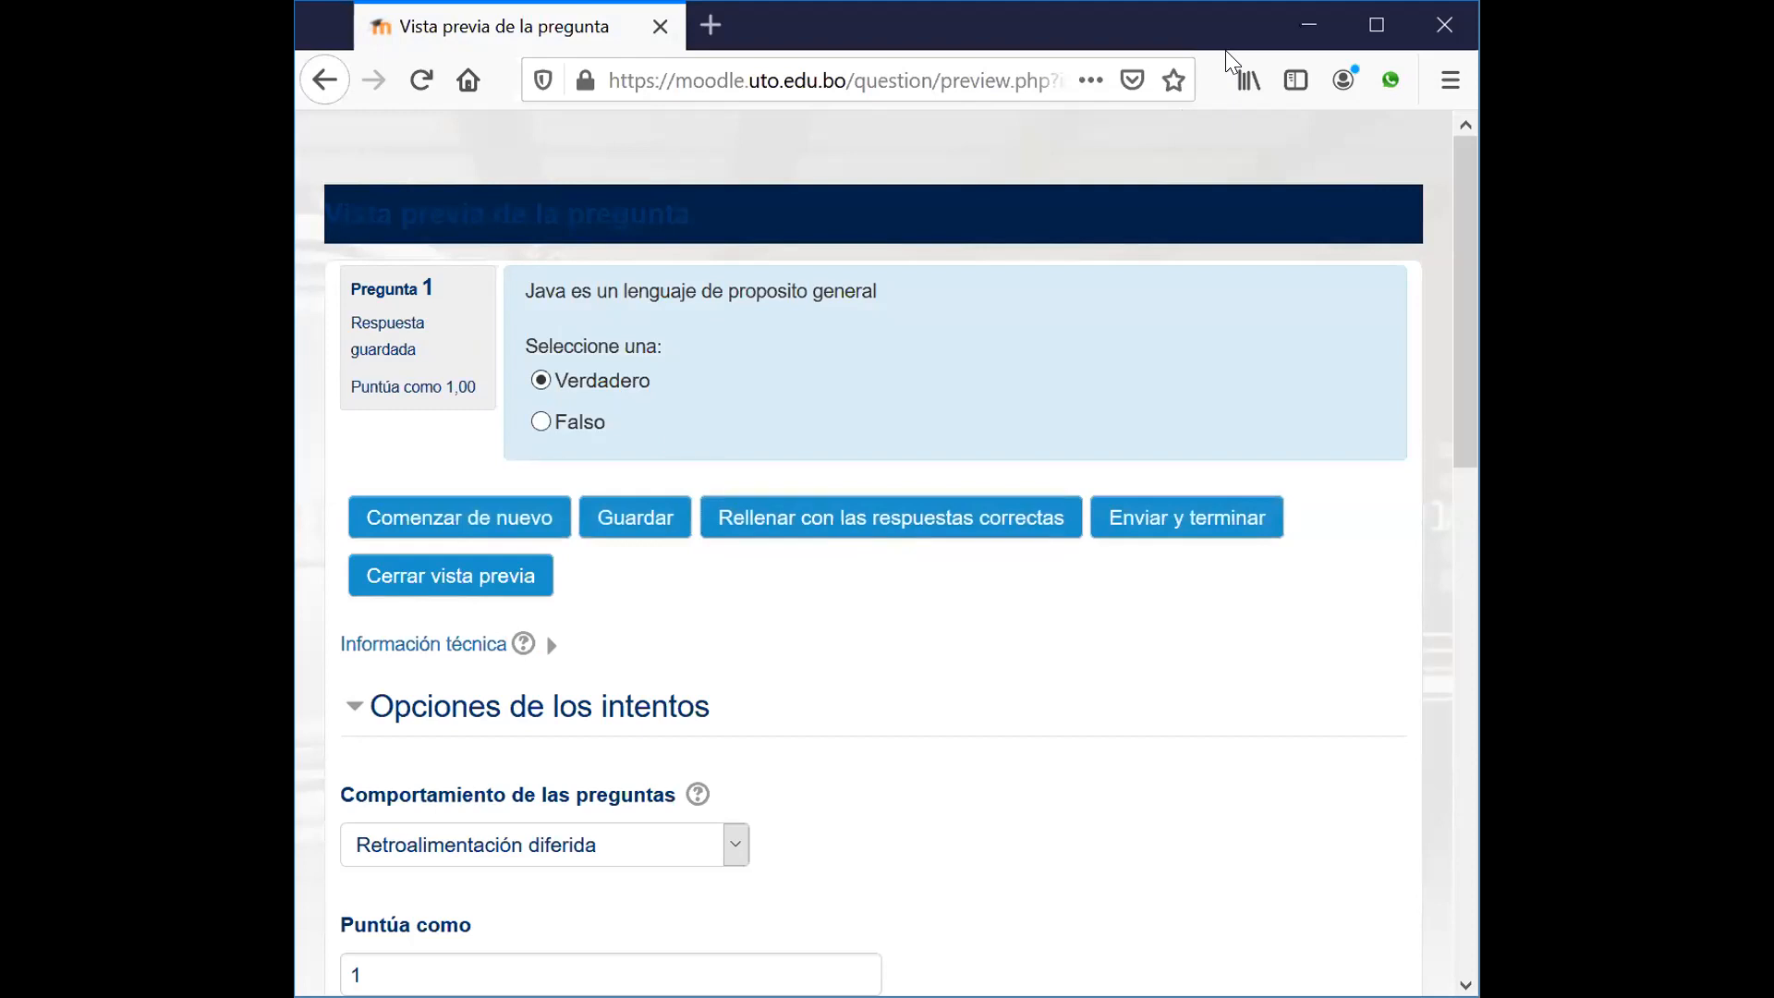
key(alt+Tab)
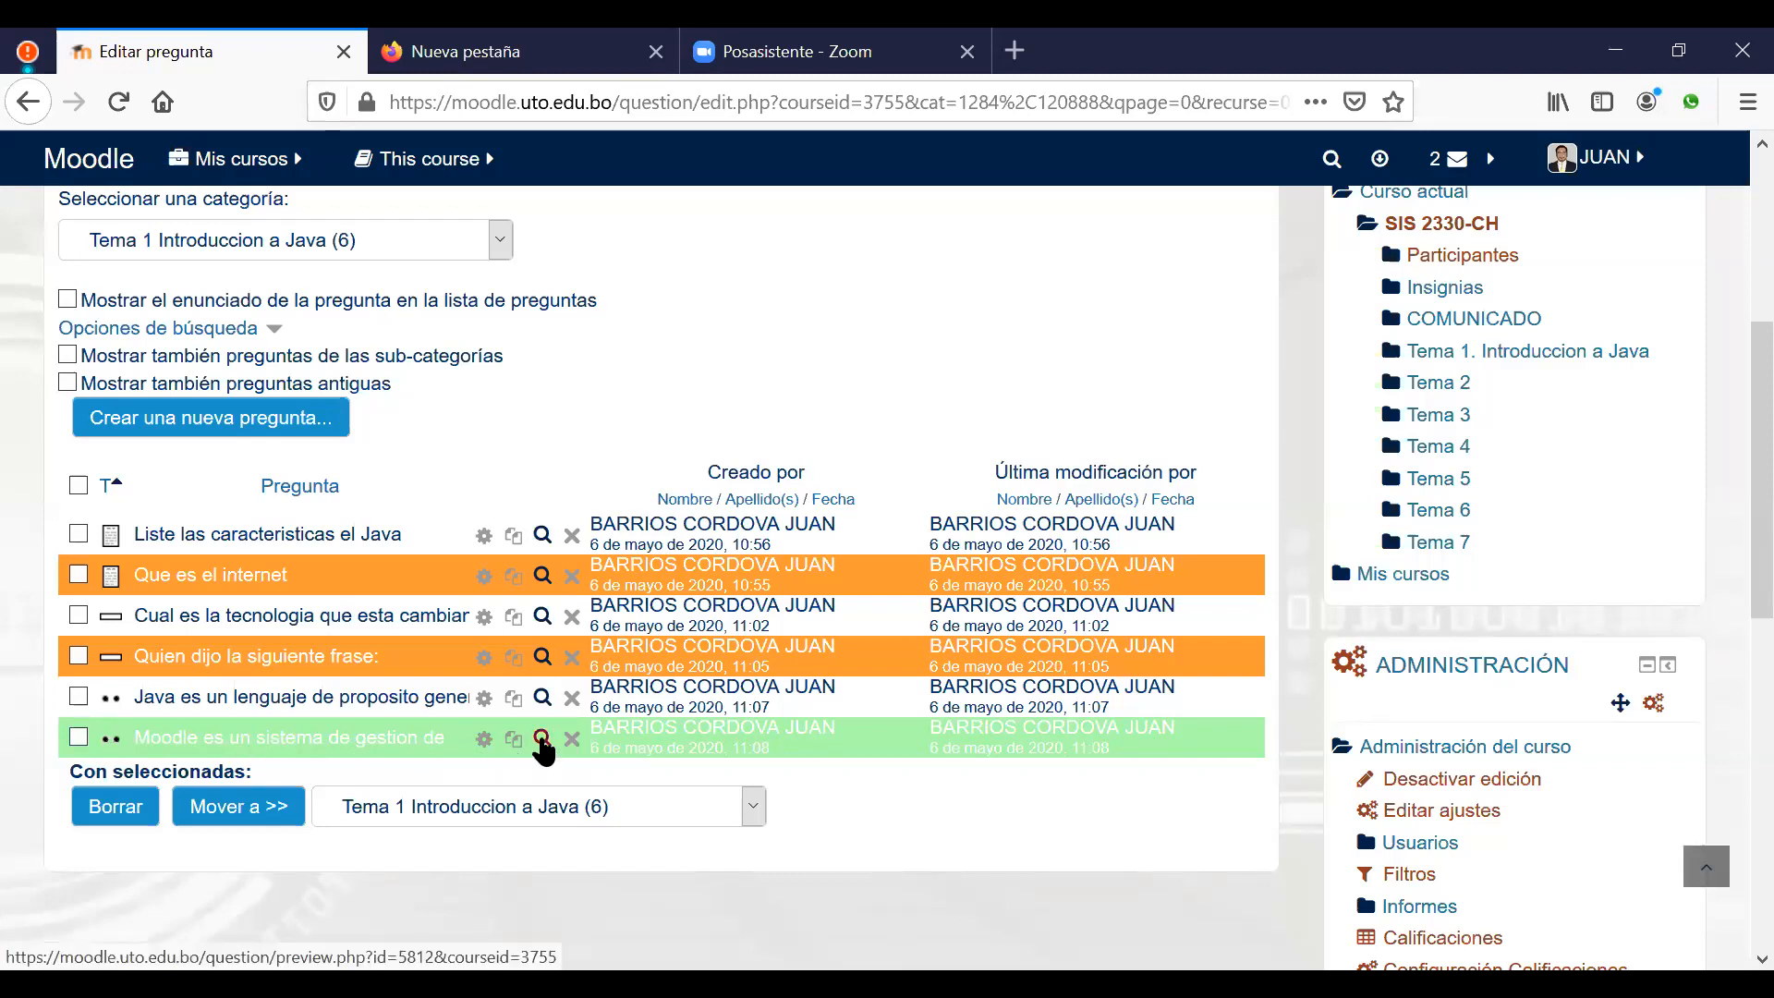
click(542, 740)
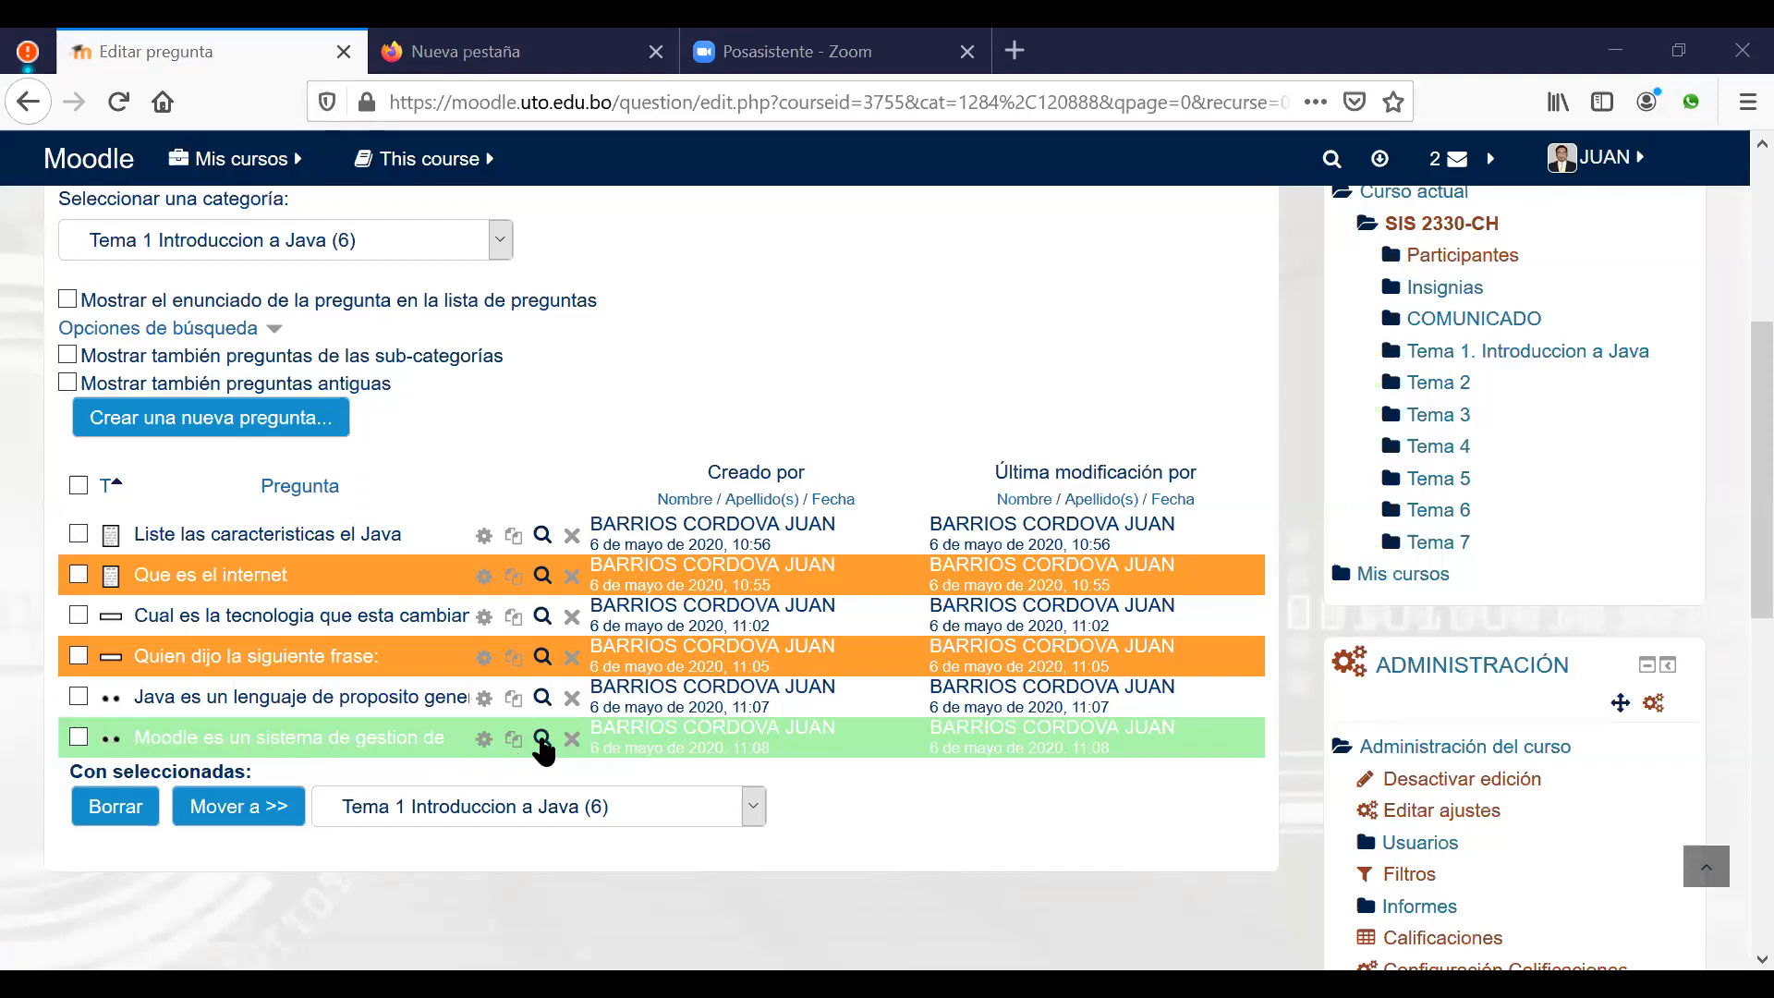
click(541, 739)
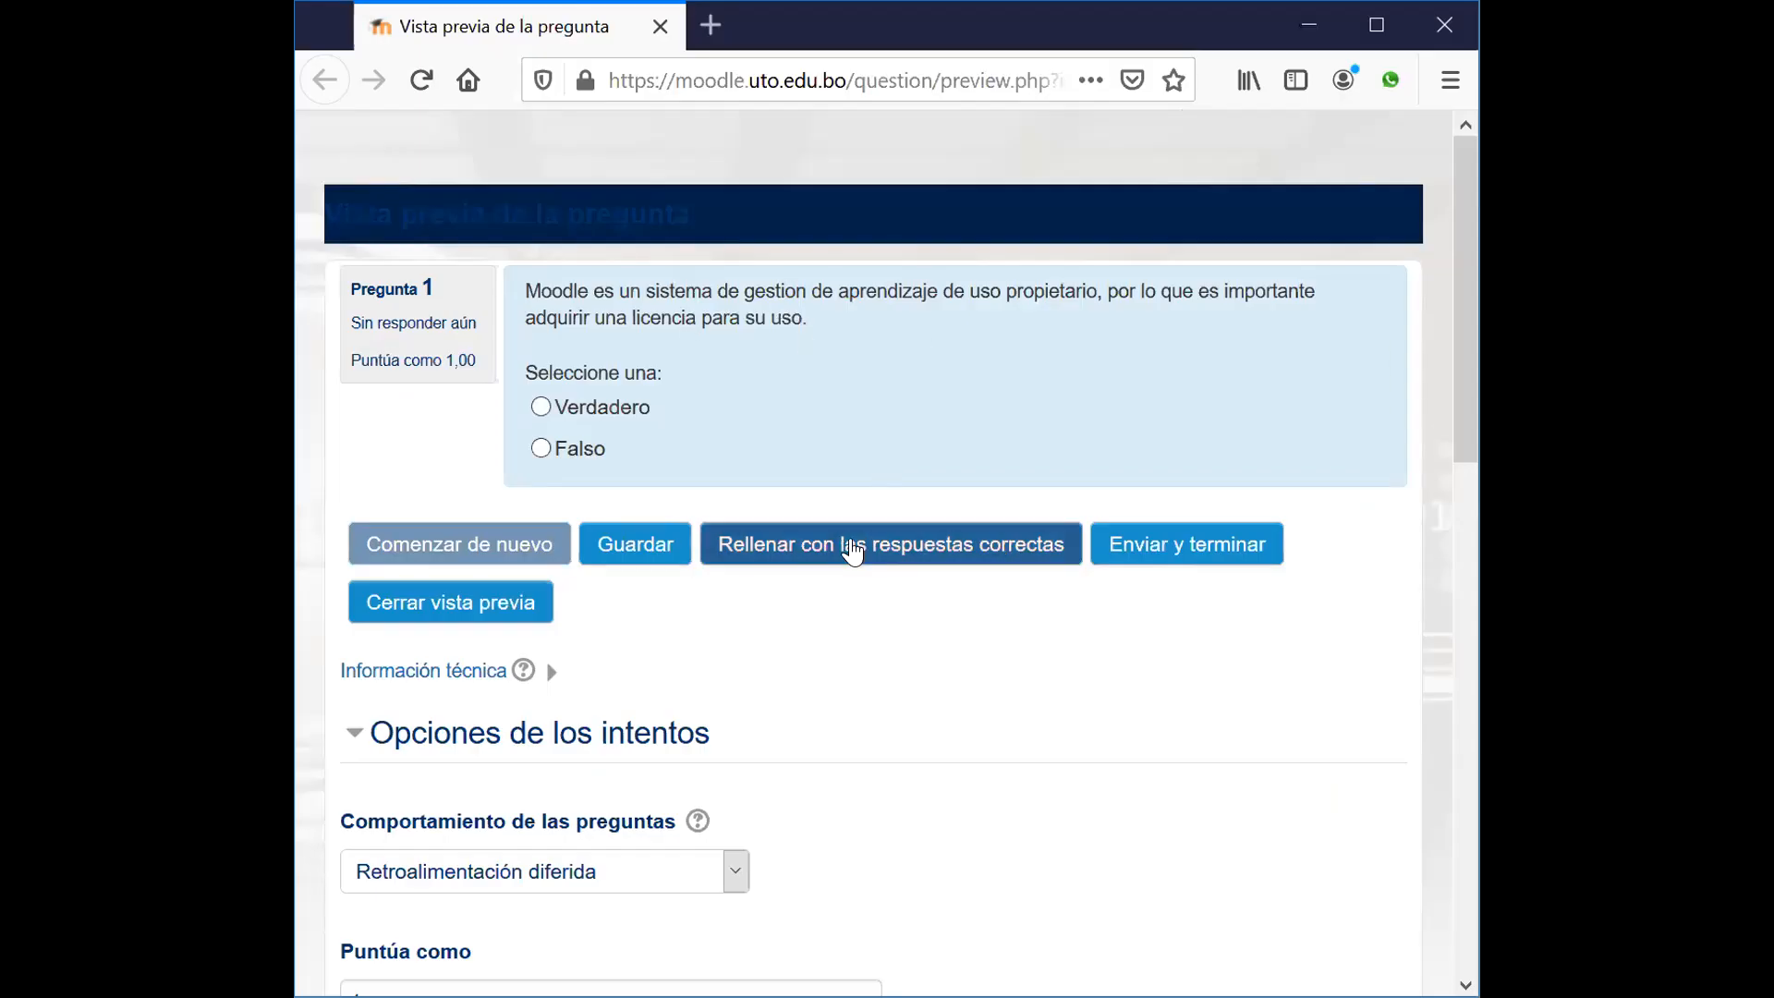
click(852, 552)
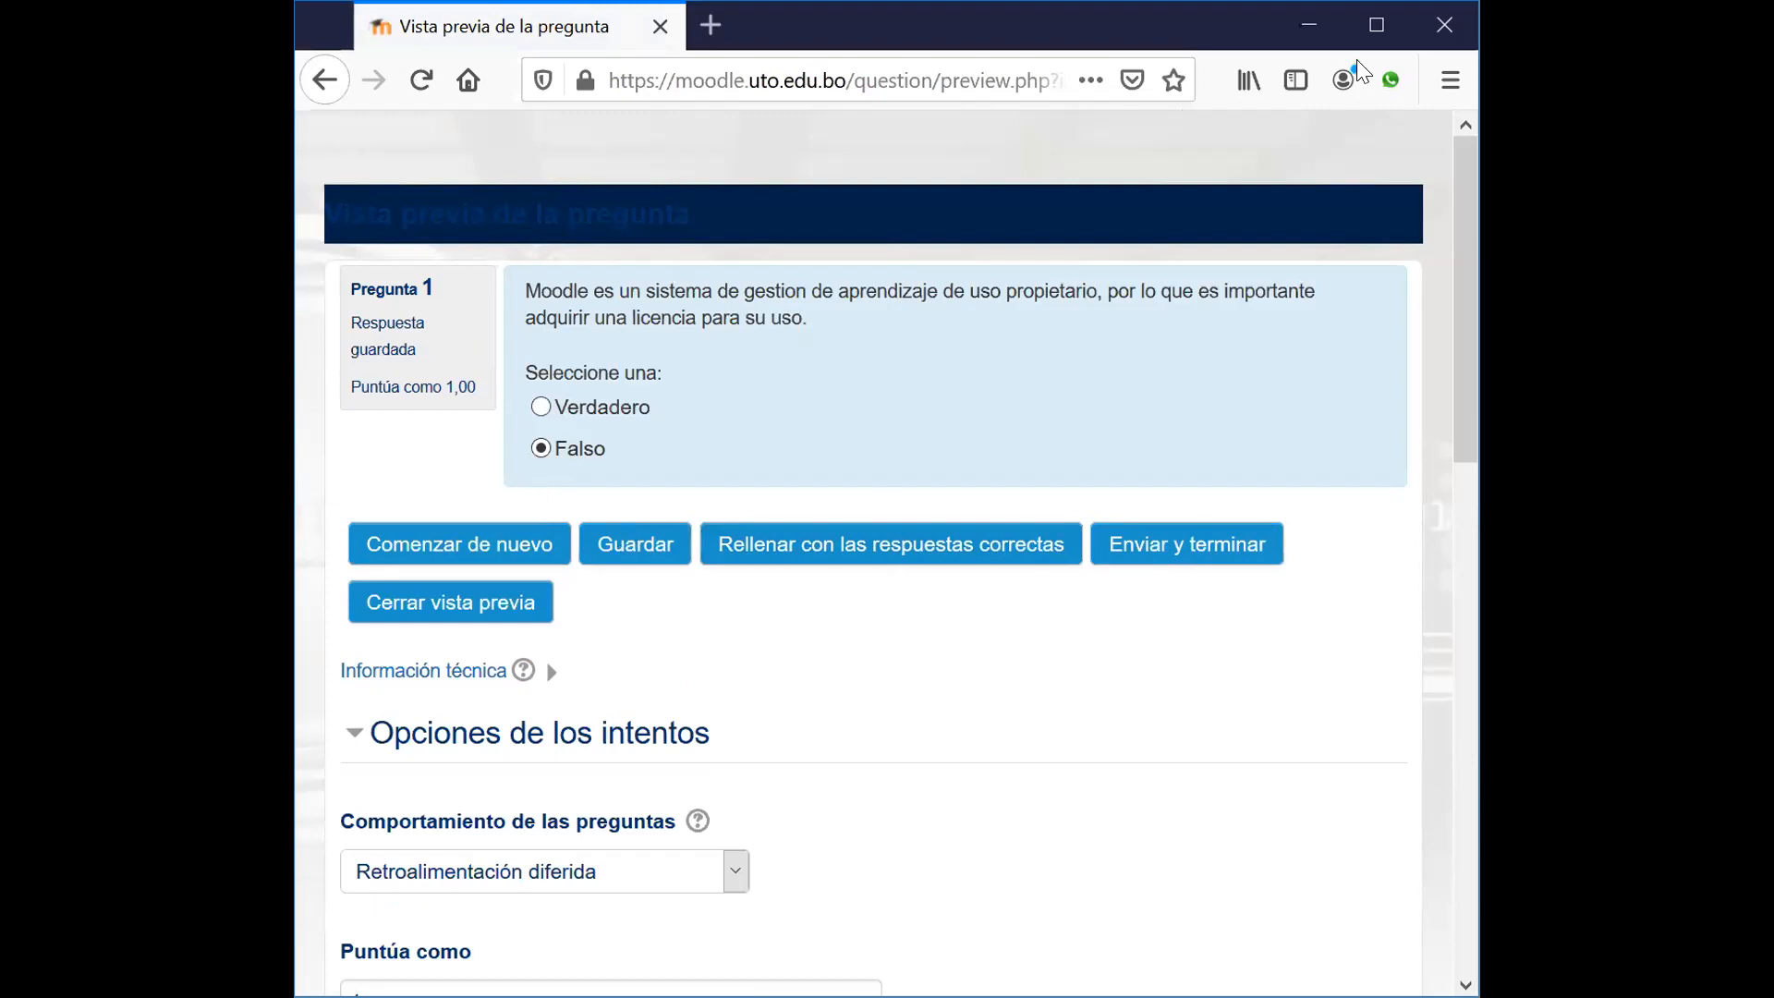
key(alt+Tab)
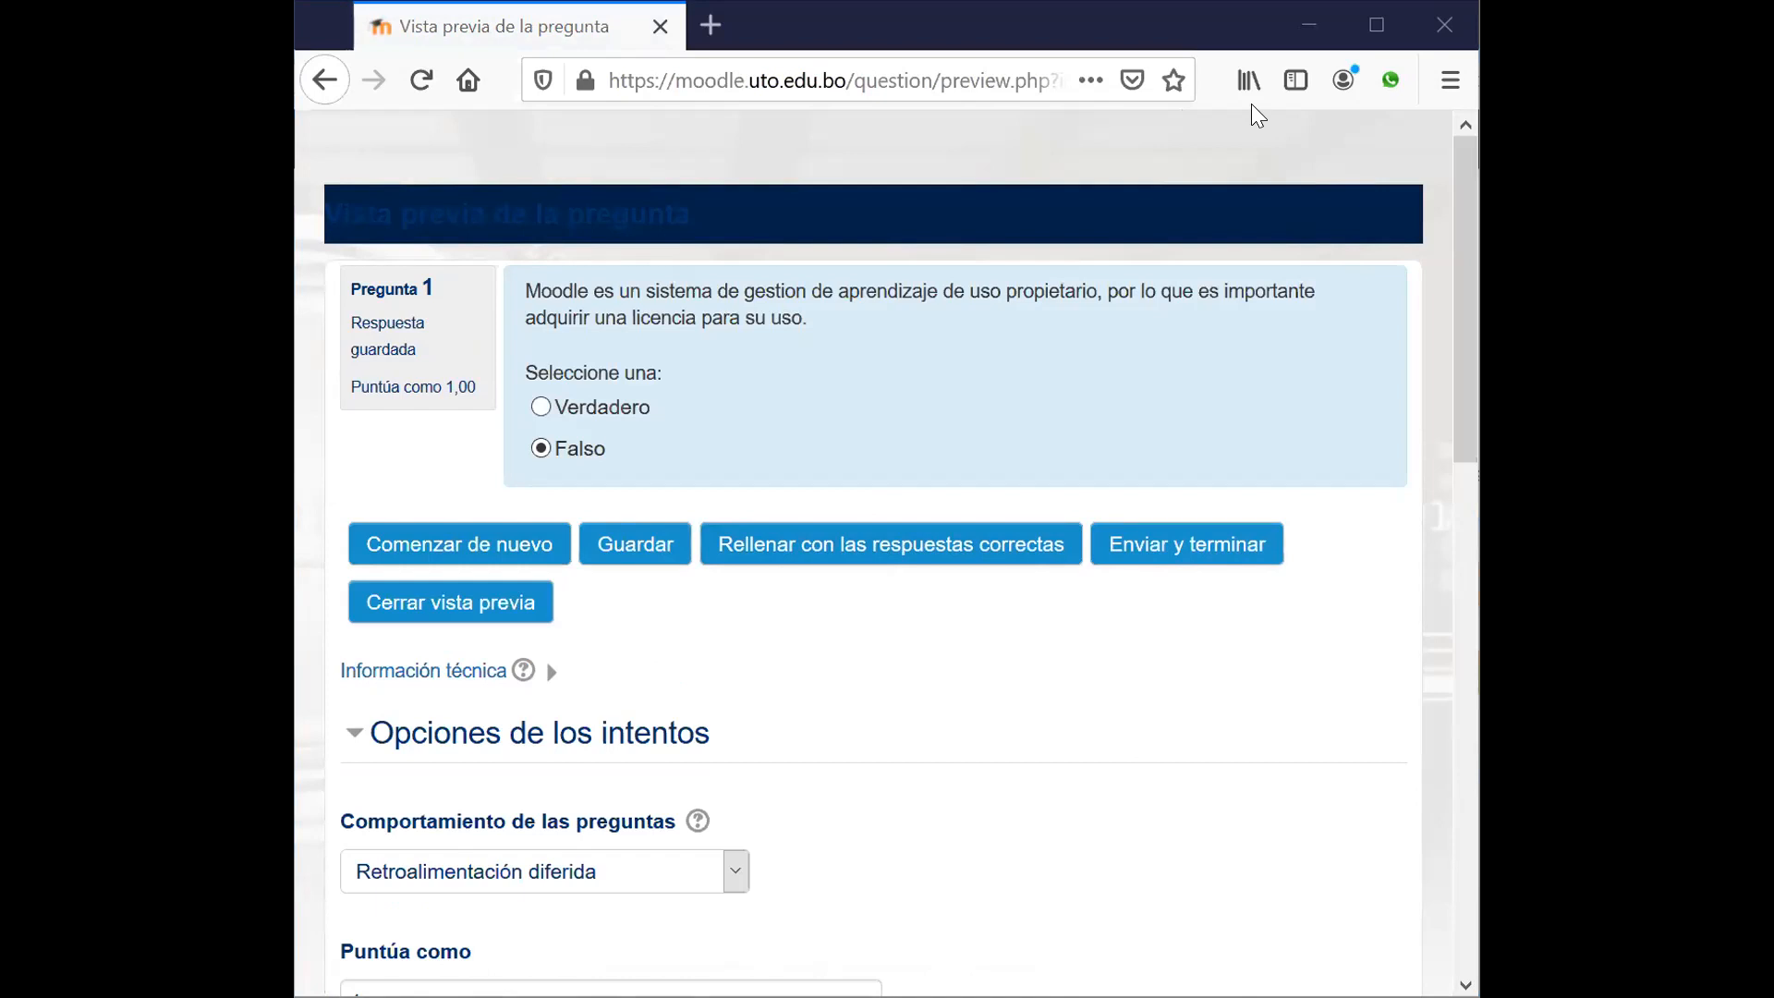
key(alt+Tab)
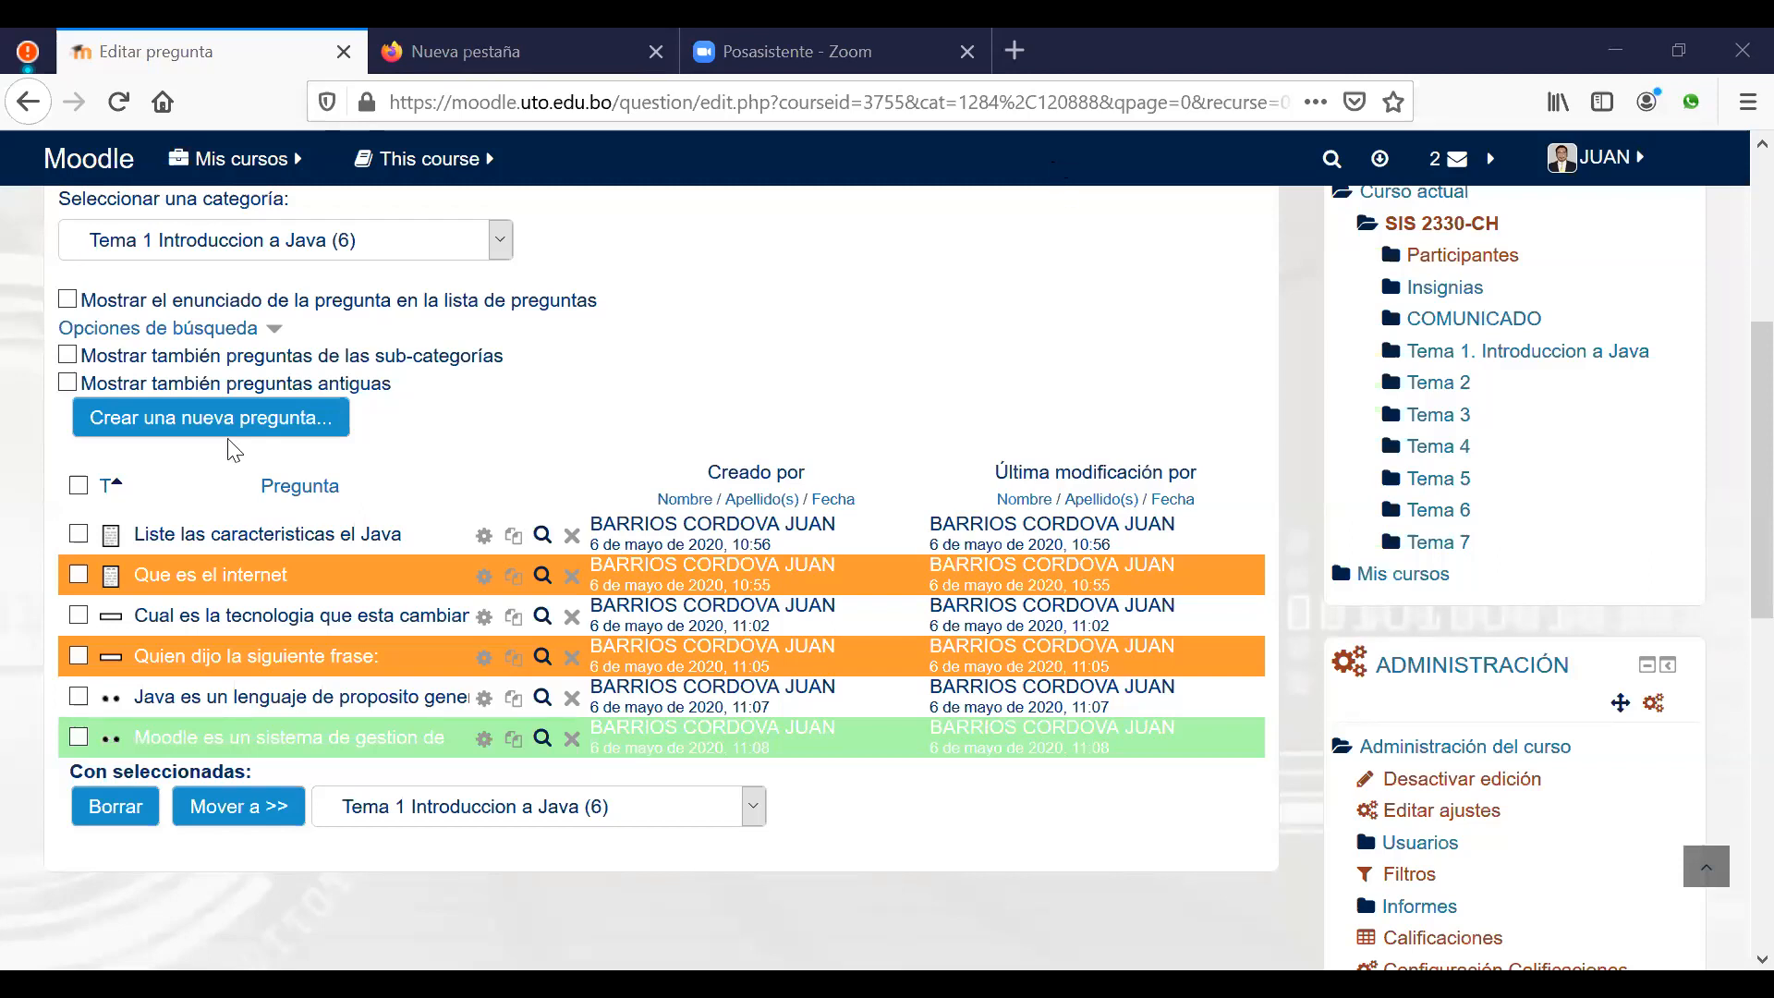
Step: Create a new Opción múltiple question in Tema 1
click(178, 434)
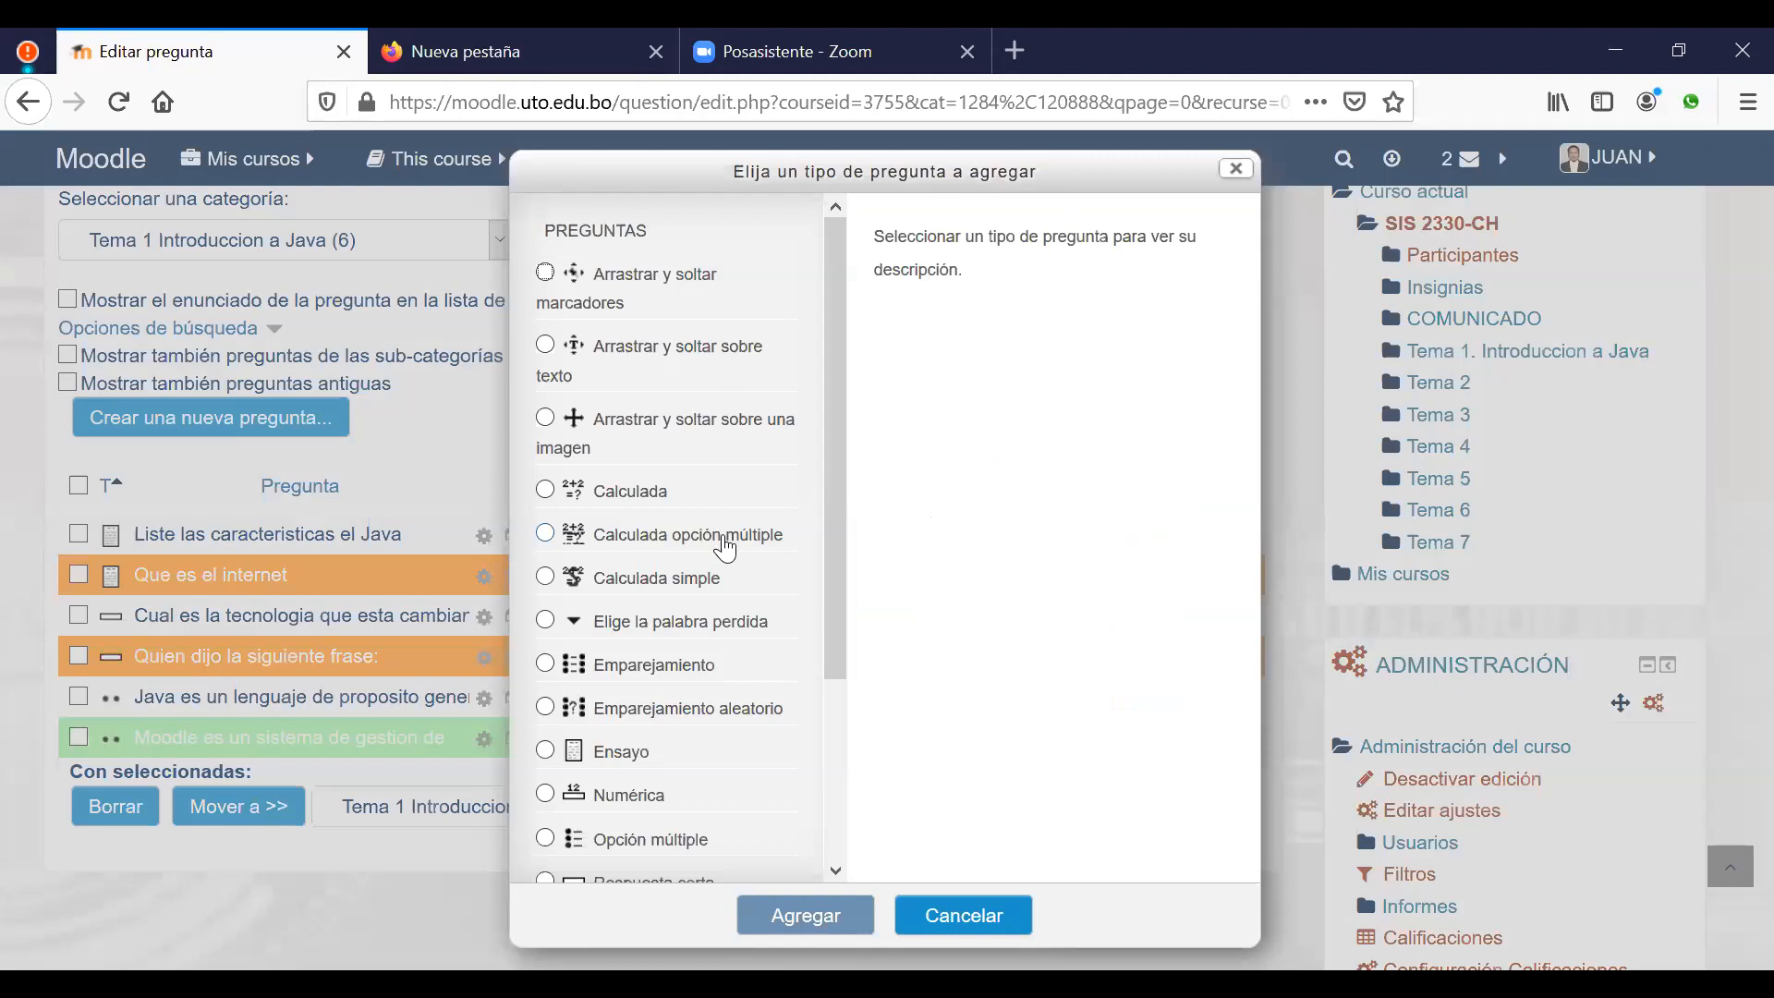
scroll(725, 545, down, 3)
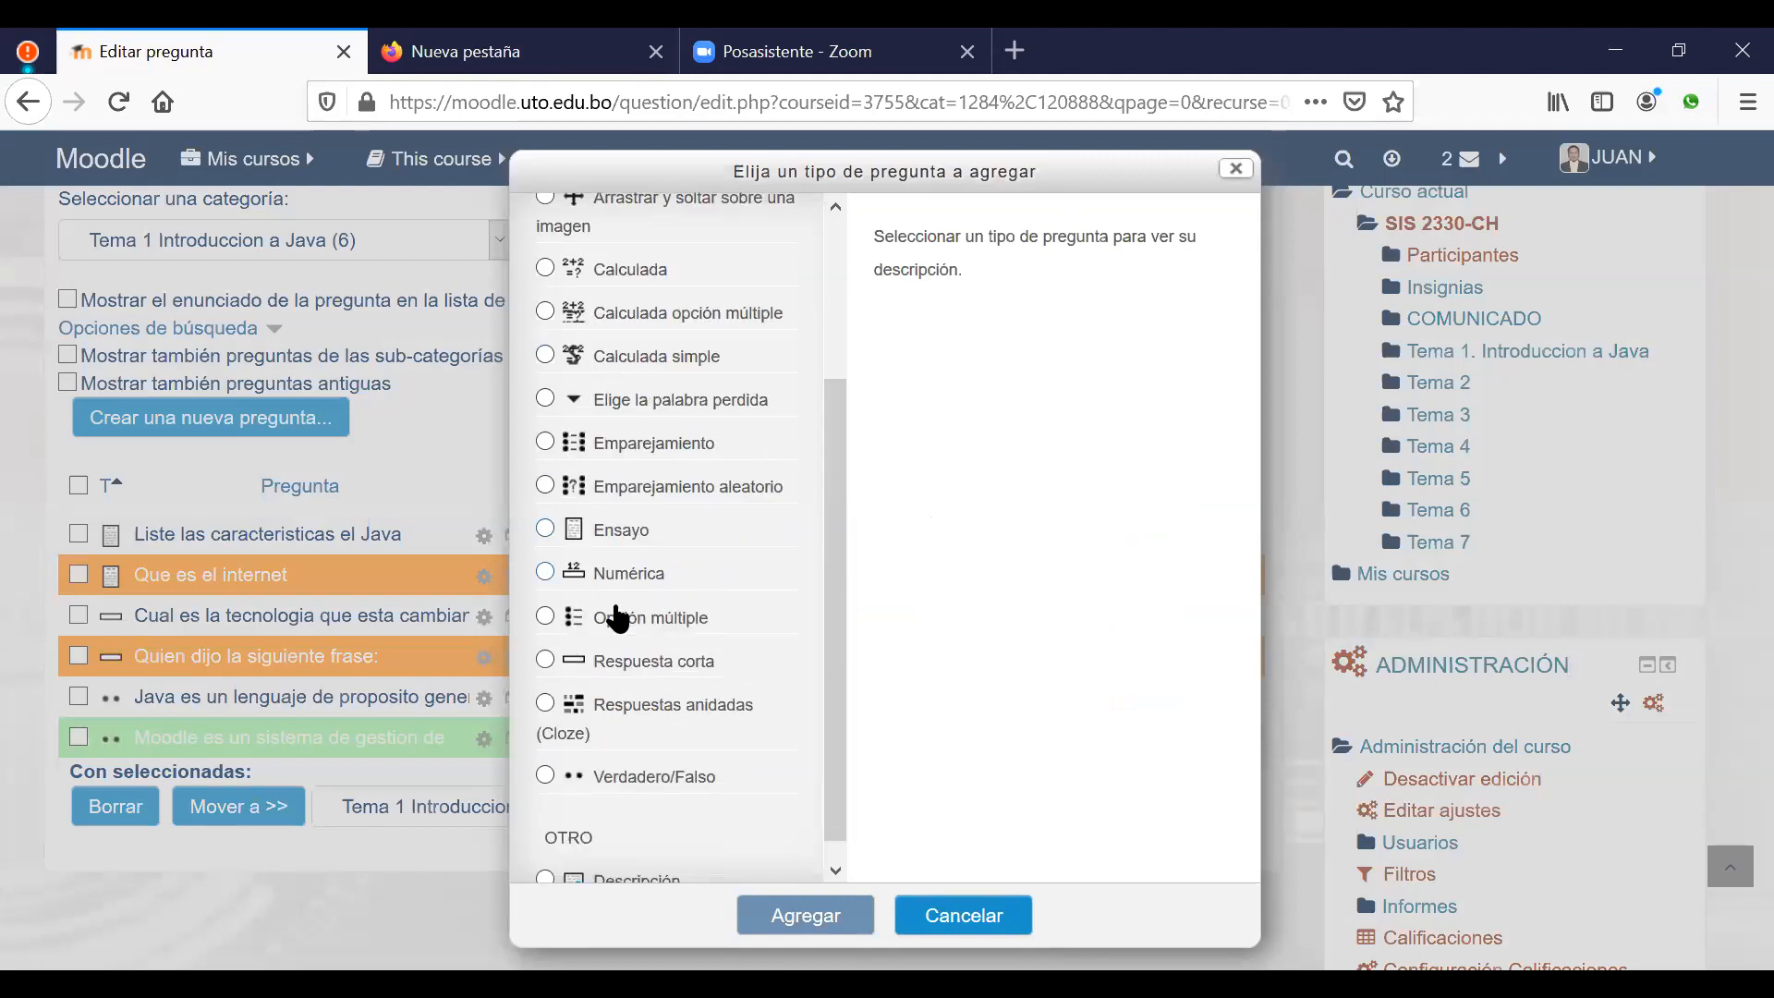
click(694, 619)
click(785, 919)
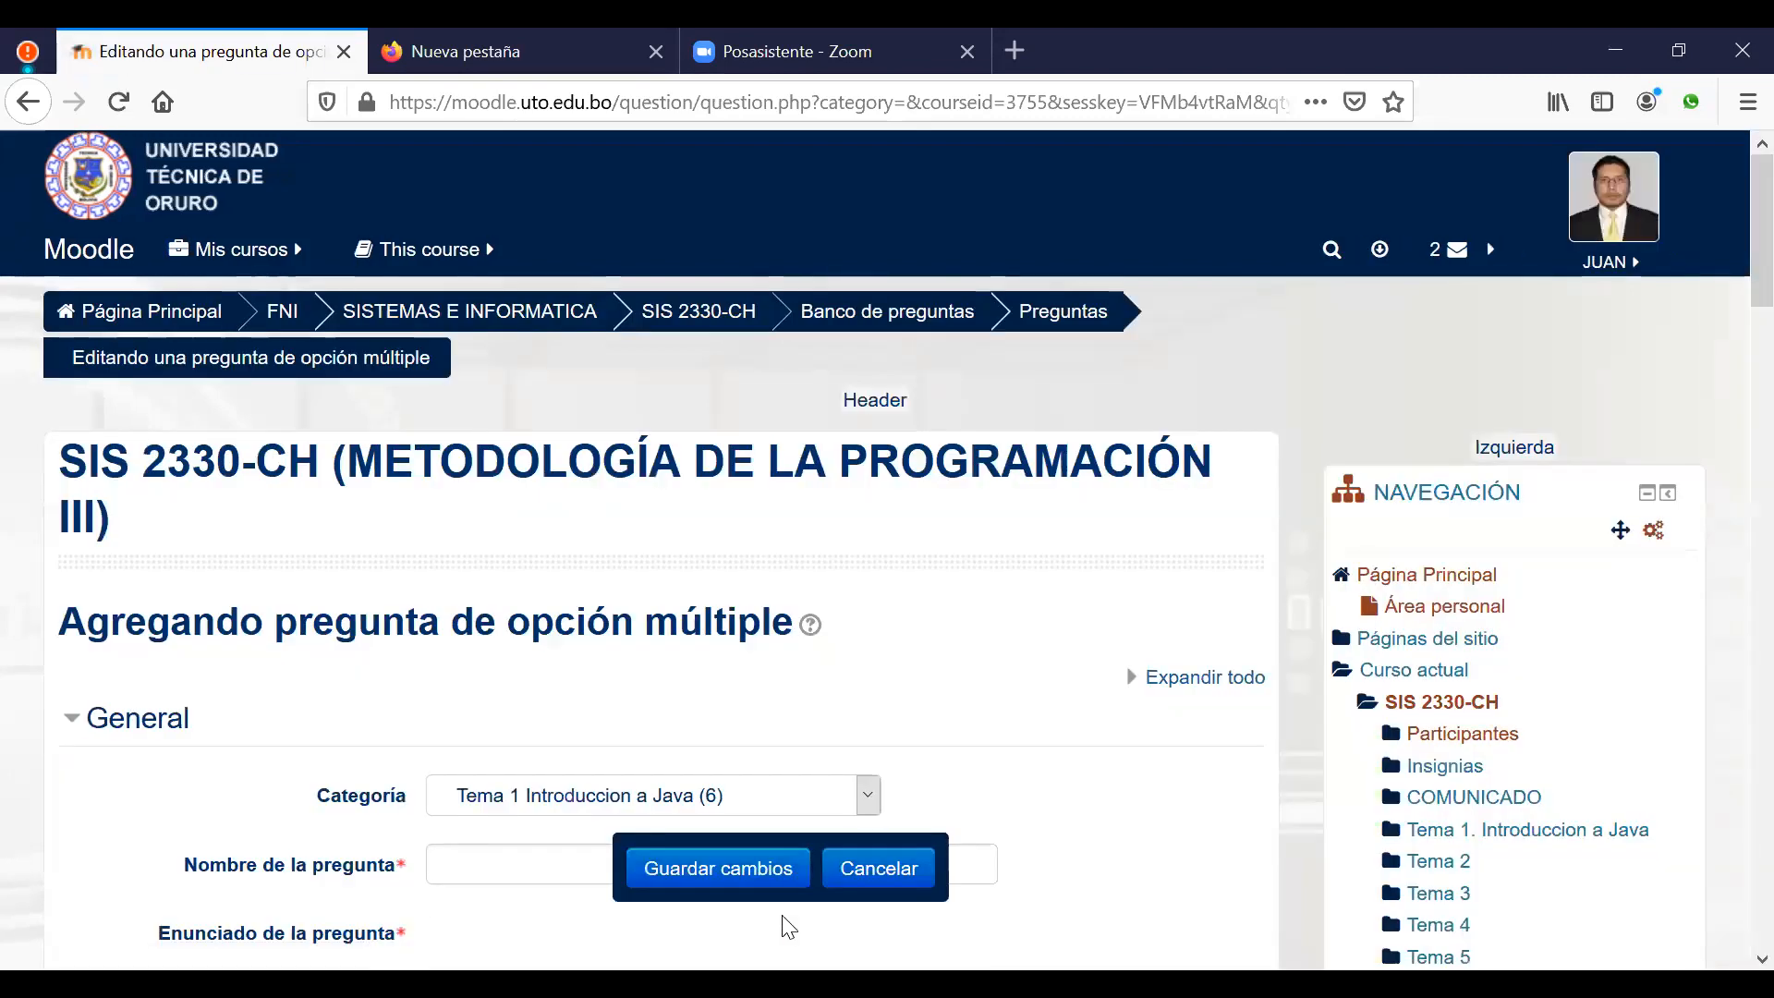
Step: Type the statement 'El lenguaje Java fue desarrollado en los años 90, por la empresa_...'
scroll(918, 628, down, 5)
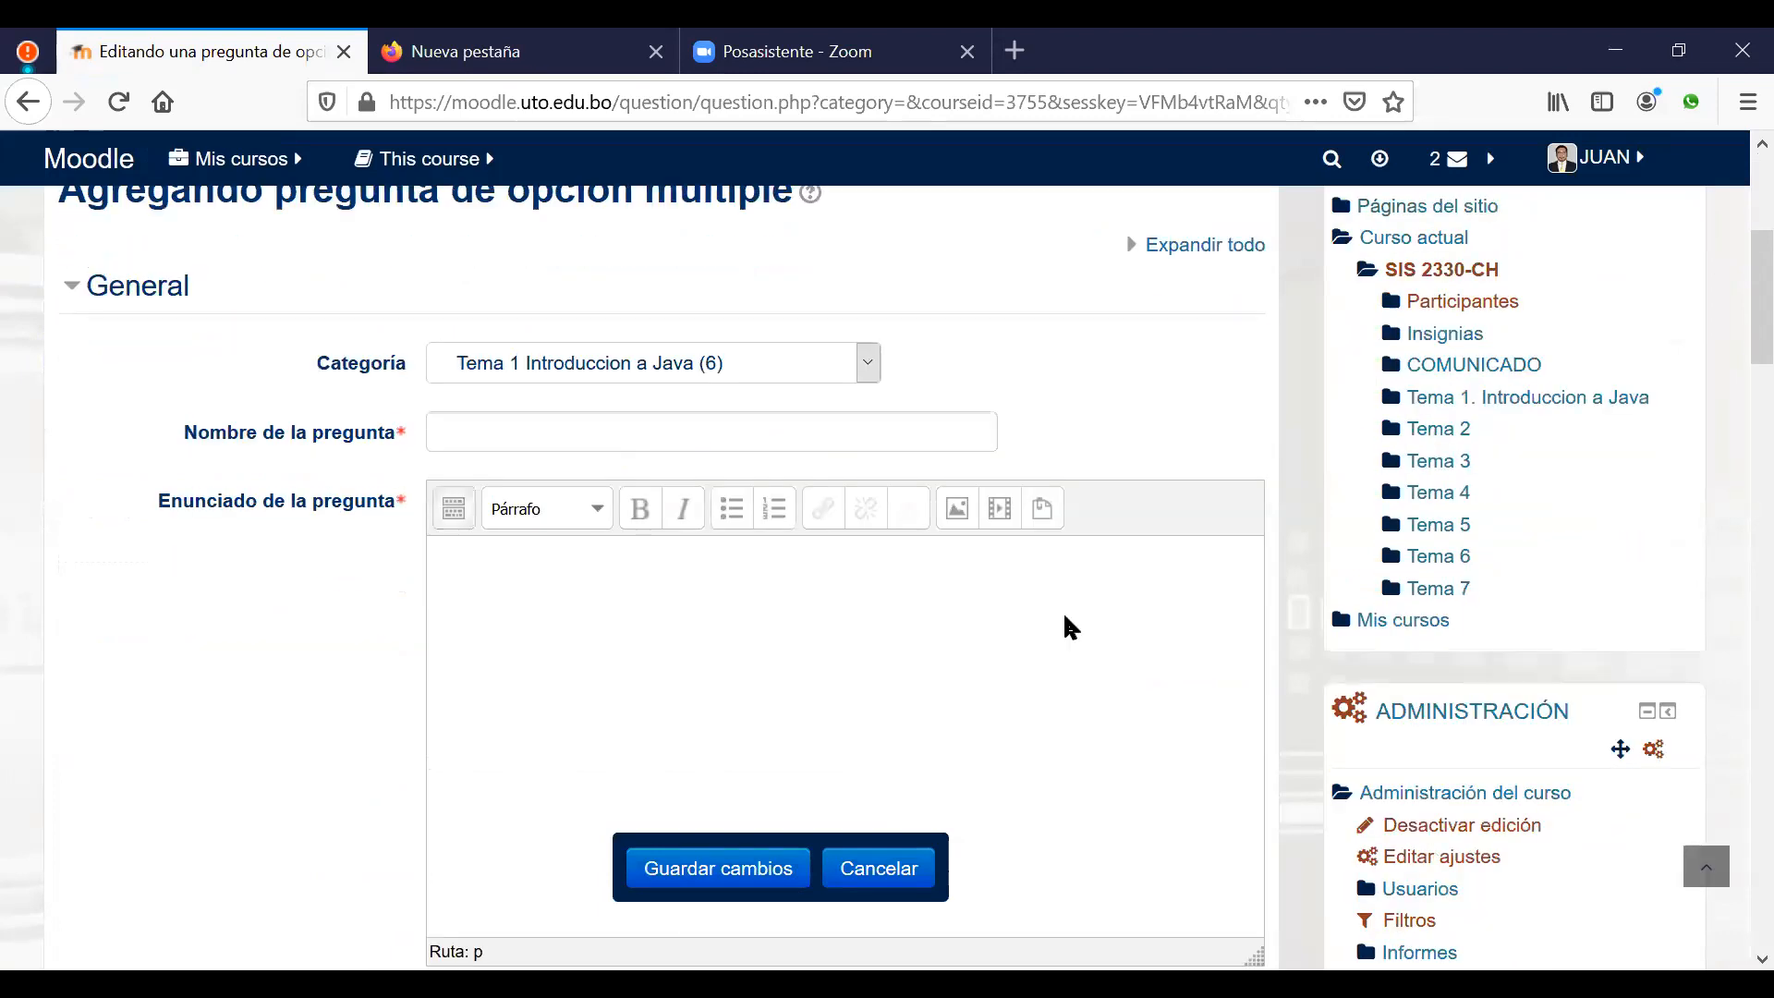
text(El lenguaje J)
text(ava fue )
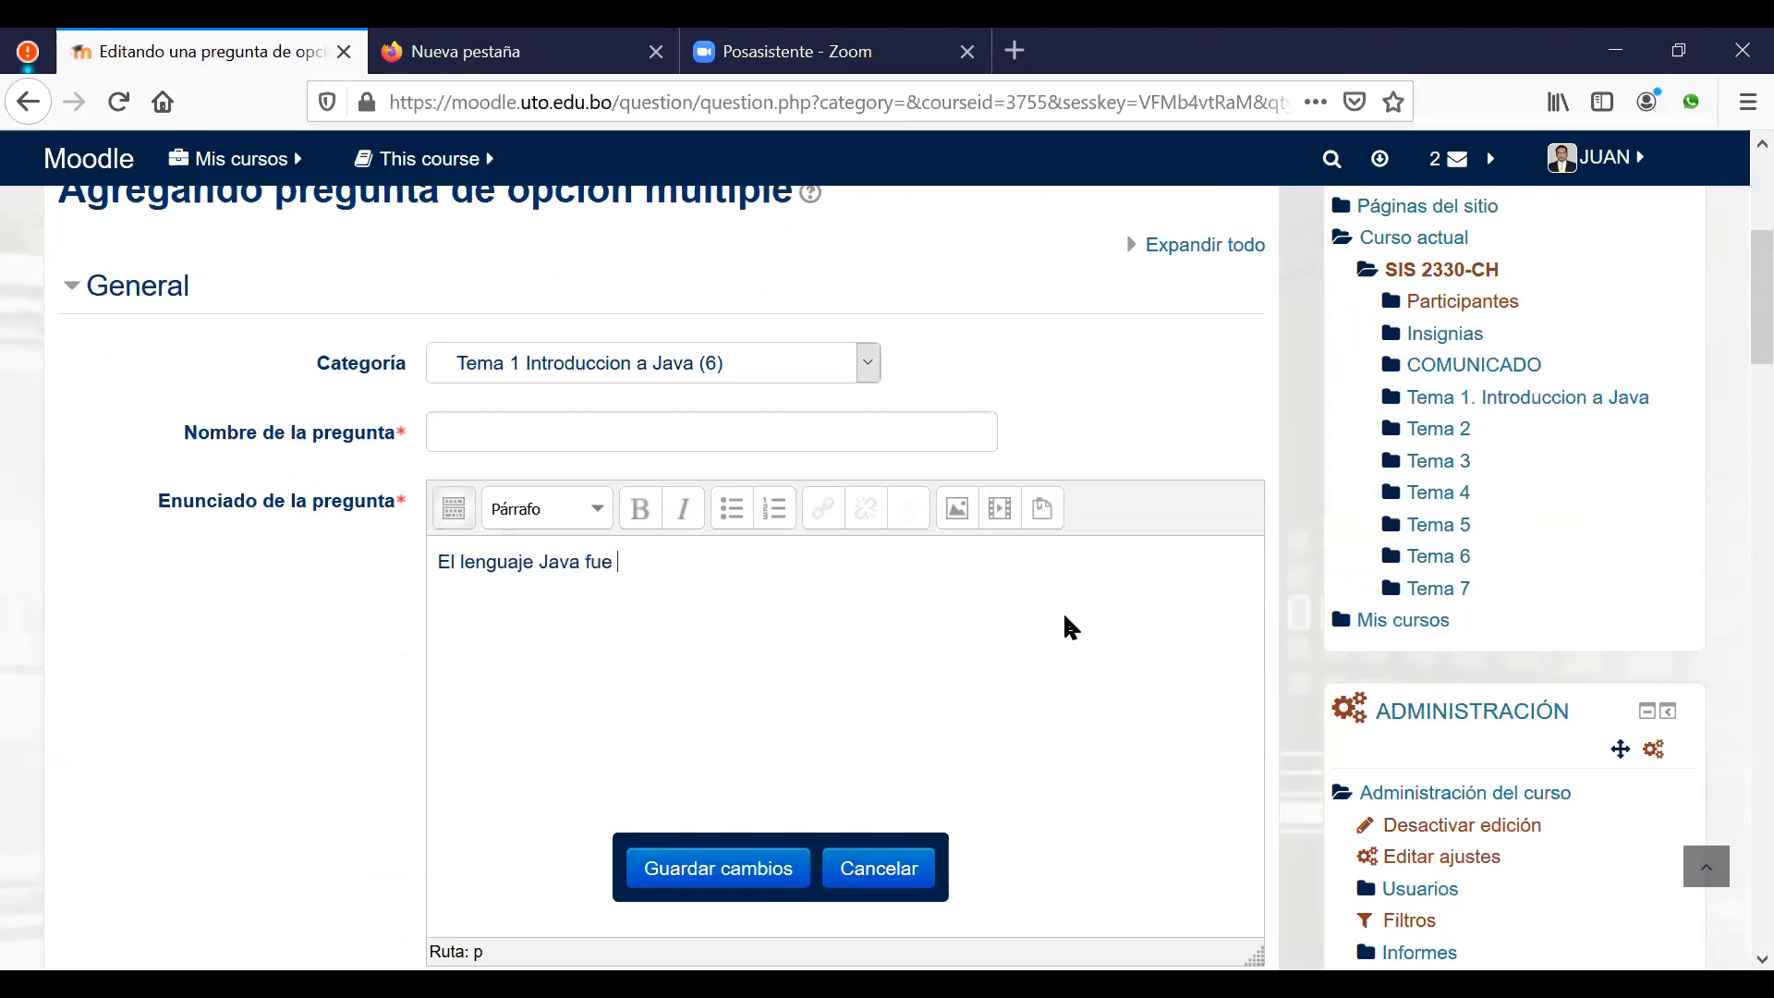
text(desarrollado en los años 90, po)
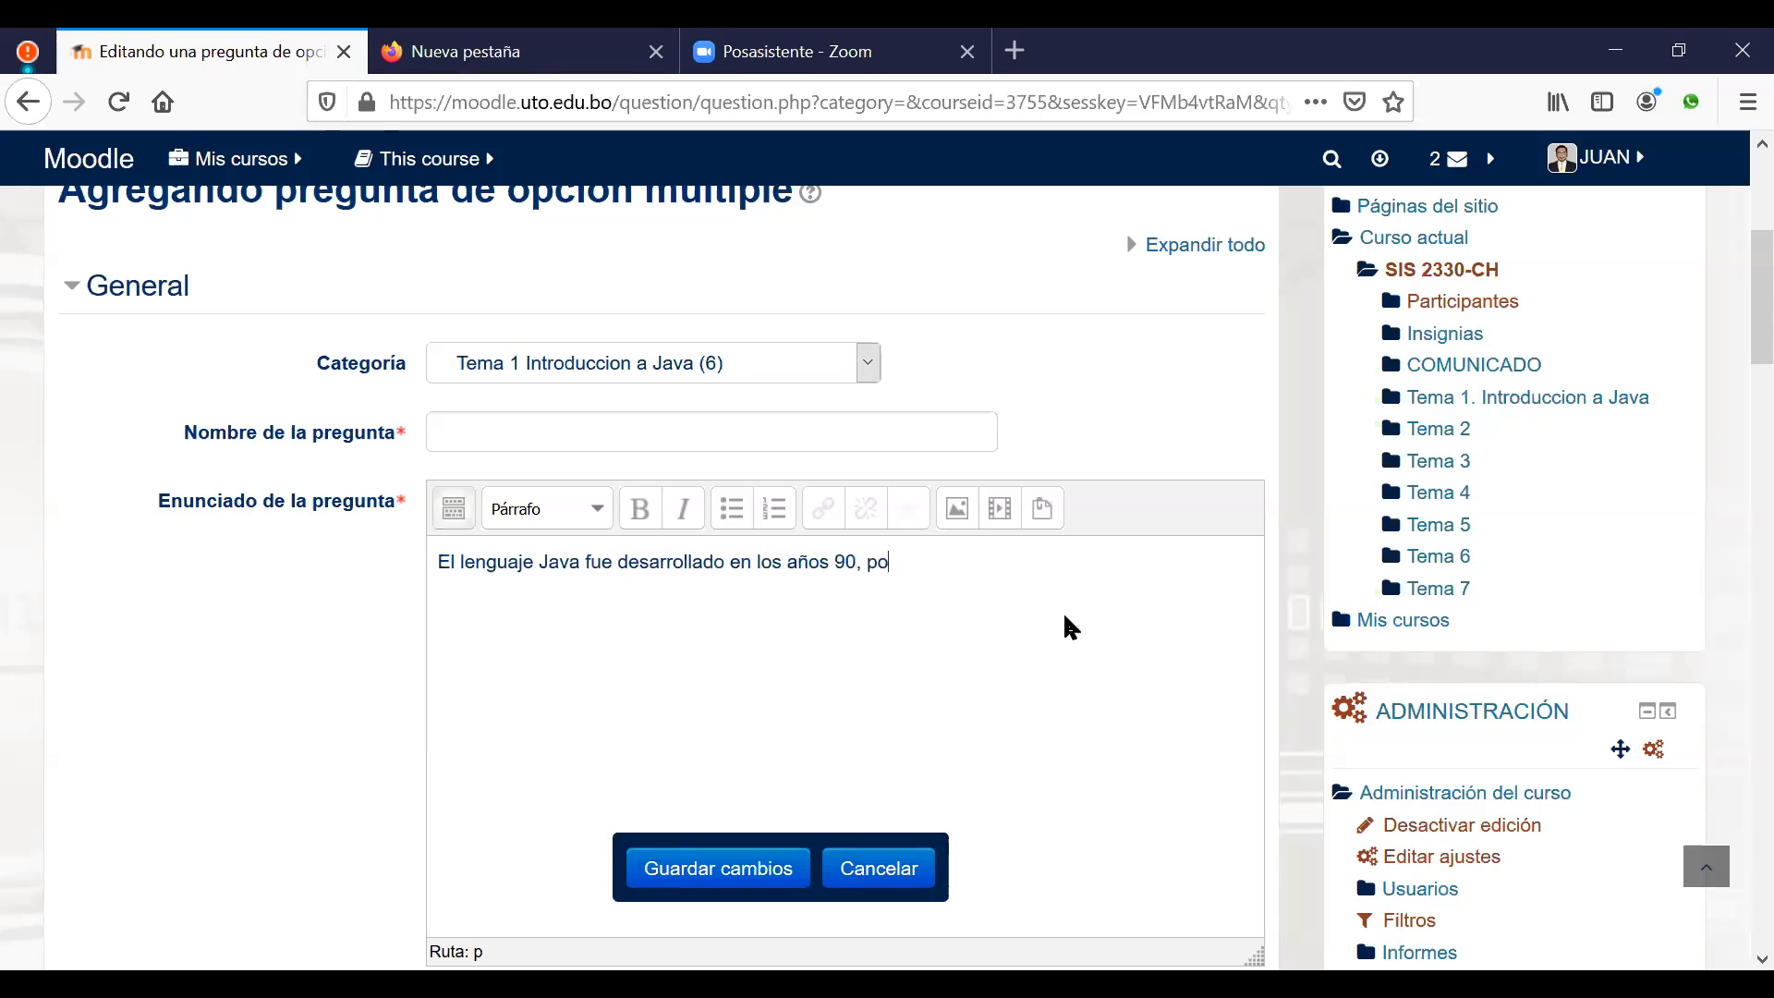
text(r la empresa_)
text(...)
Step: Name the question 'El lenguaje Java fue desarrollado' from the statement's opening words
drag(445, 562, 729, 561)
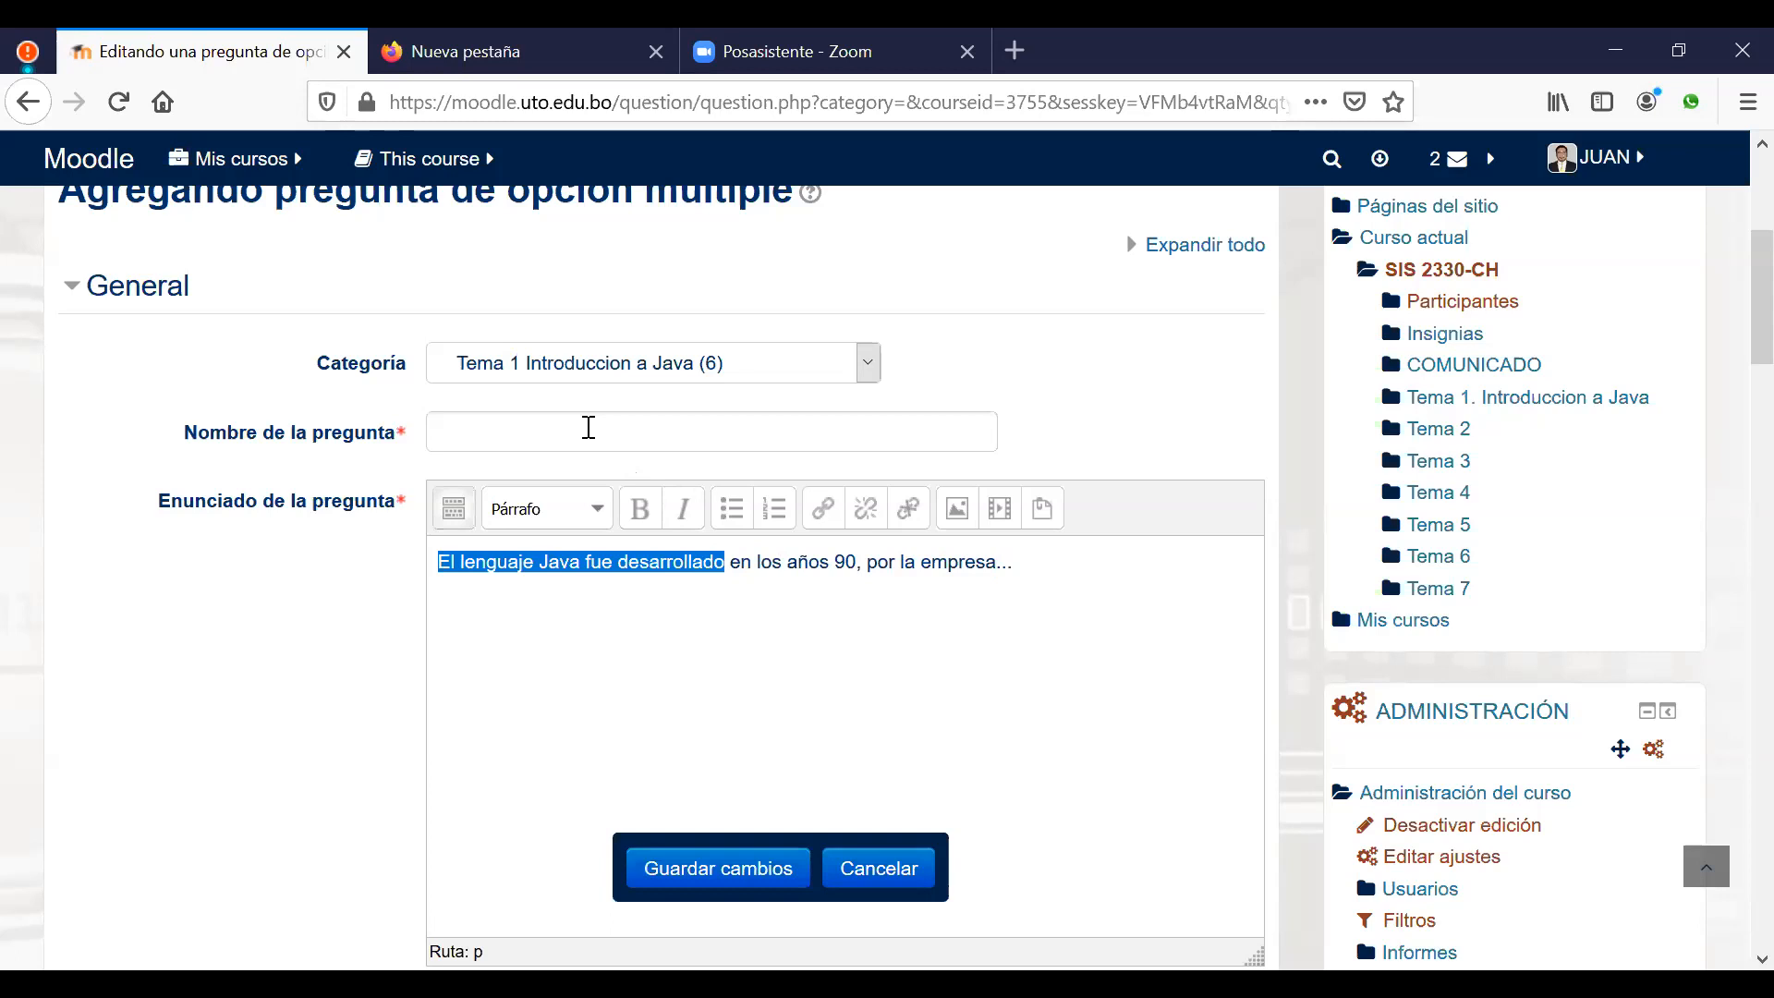
click(589, 427)
key(ctrl+v)
click(933, 668)
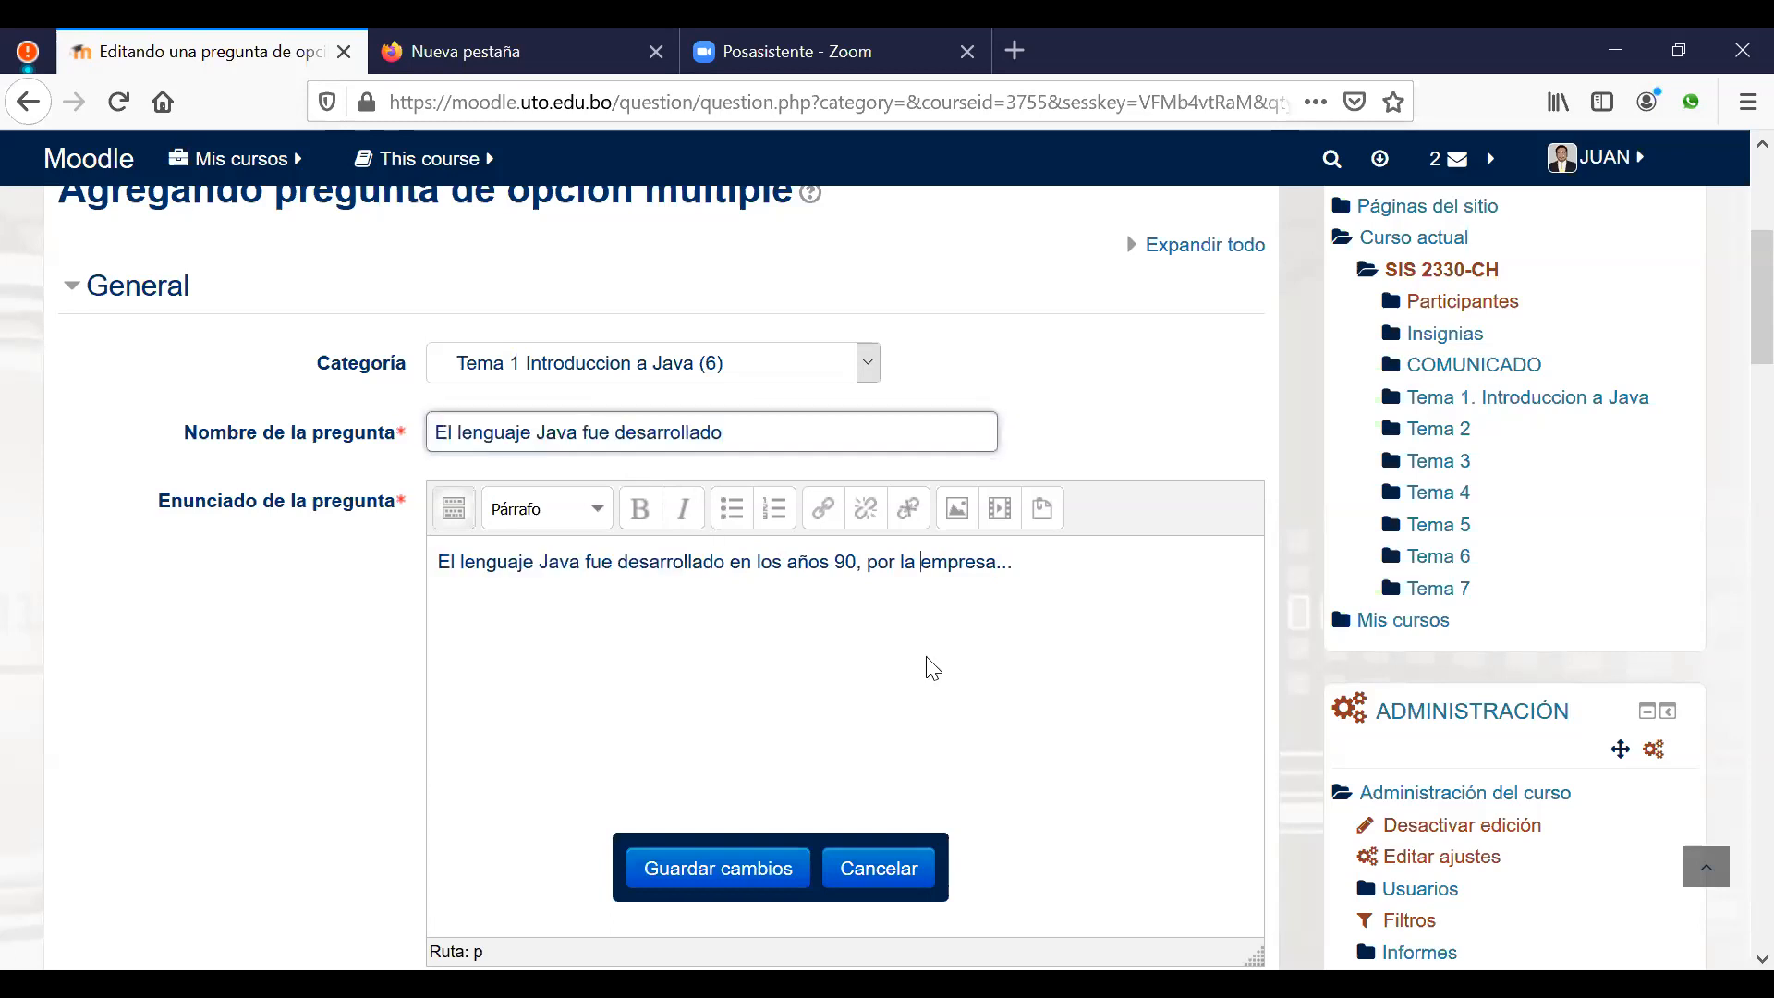
scroll(945, 654, down, 5)
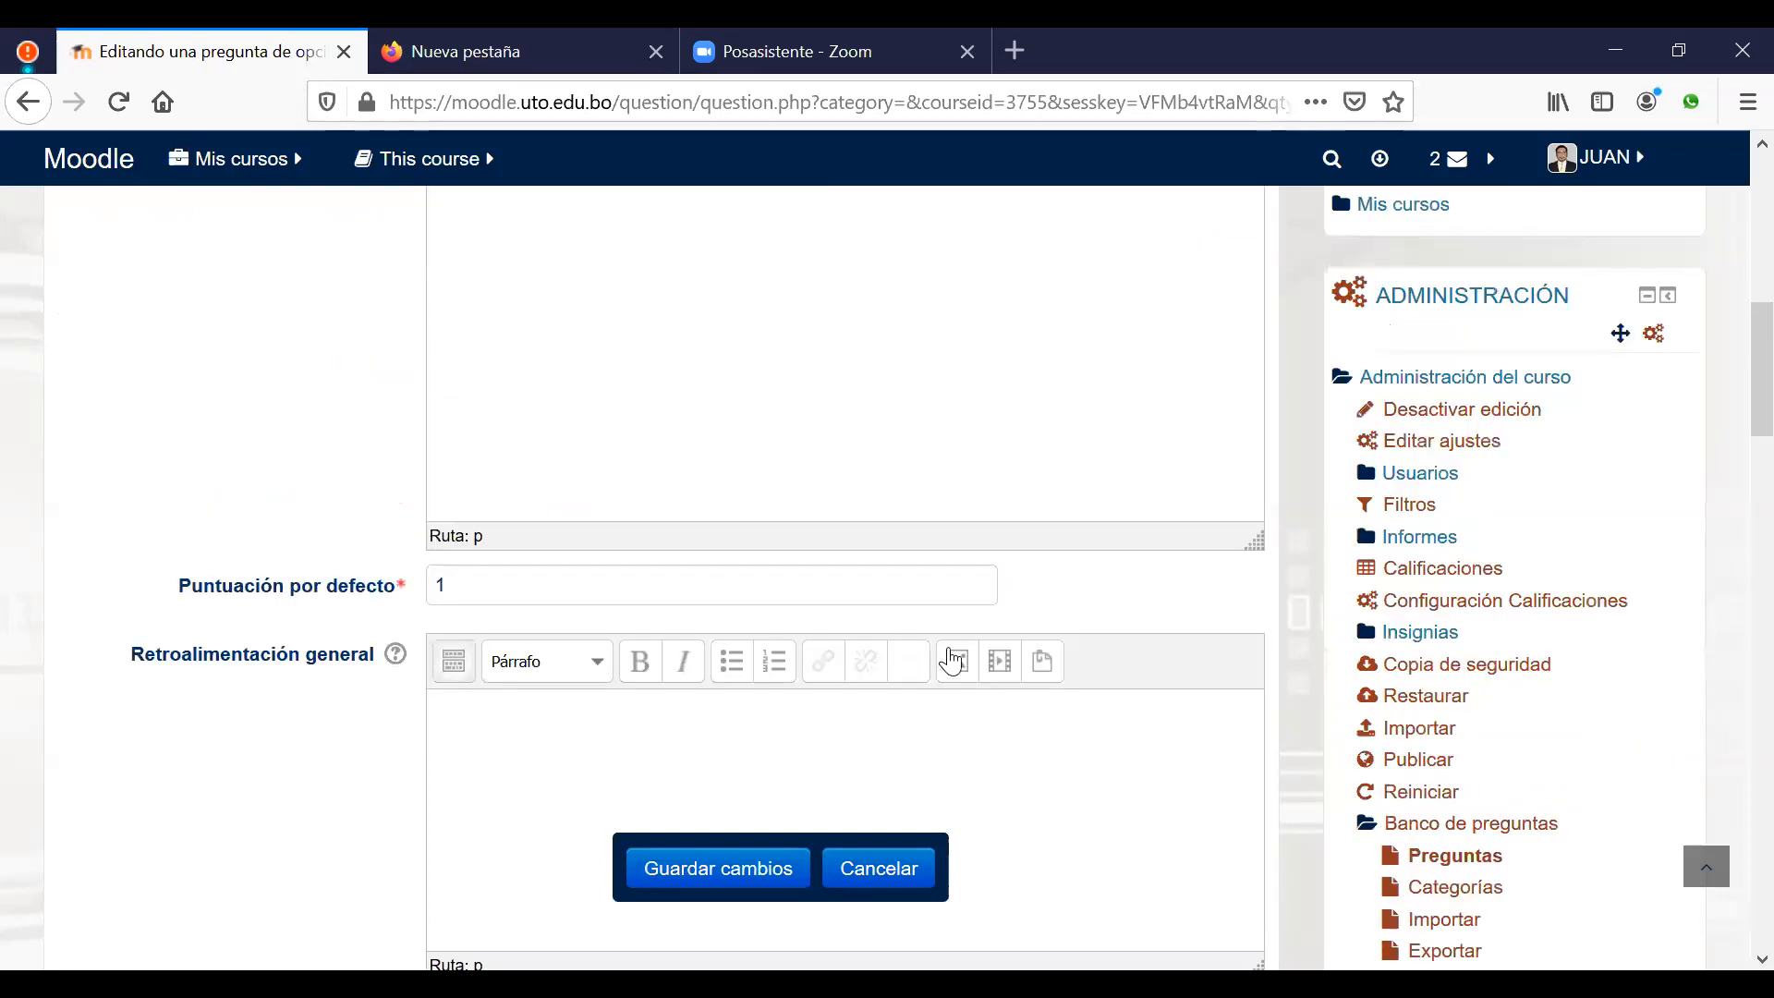
scroll(952, 658, down, 5)
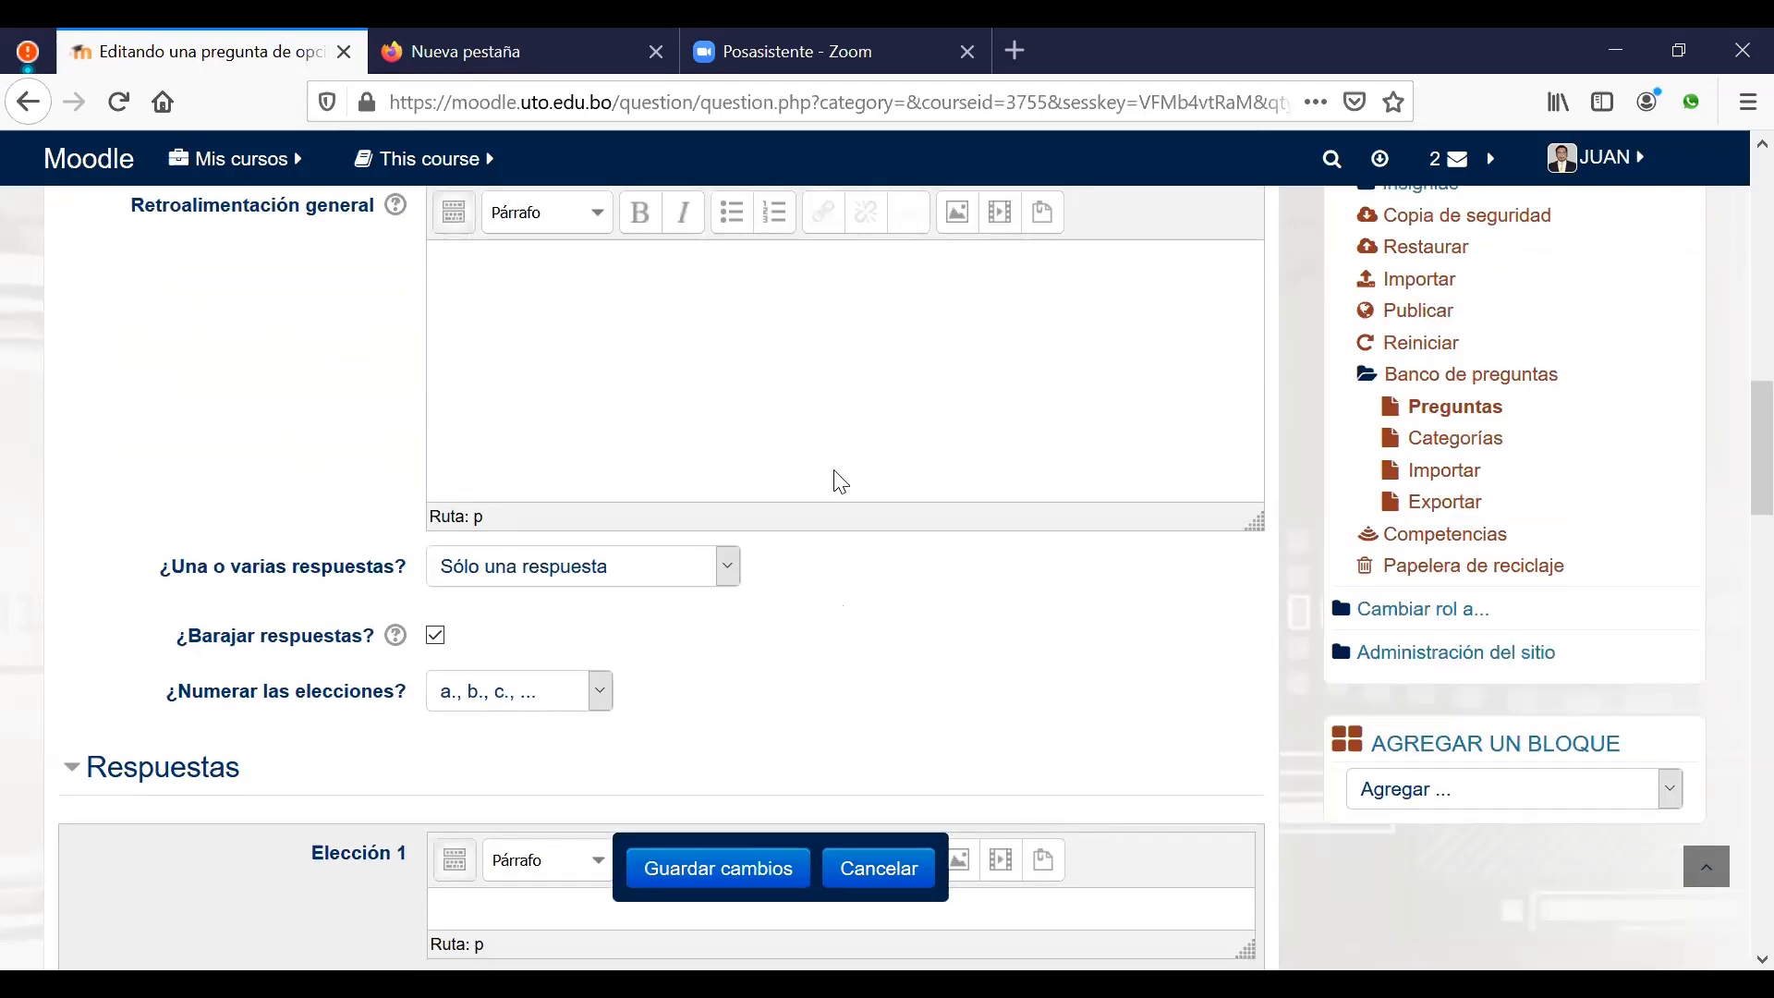
click(710, 571)
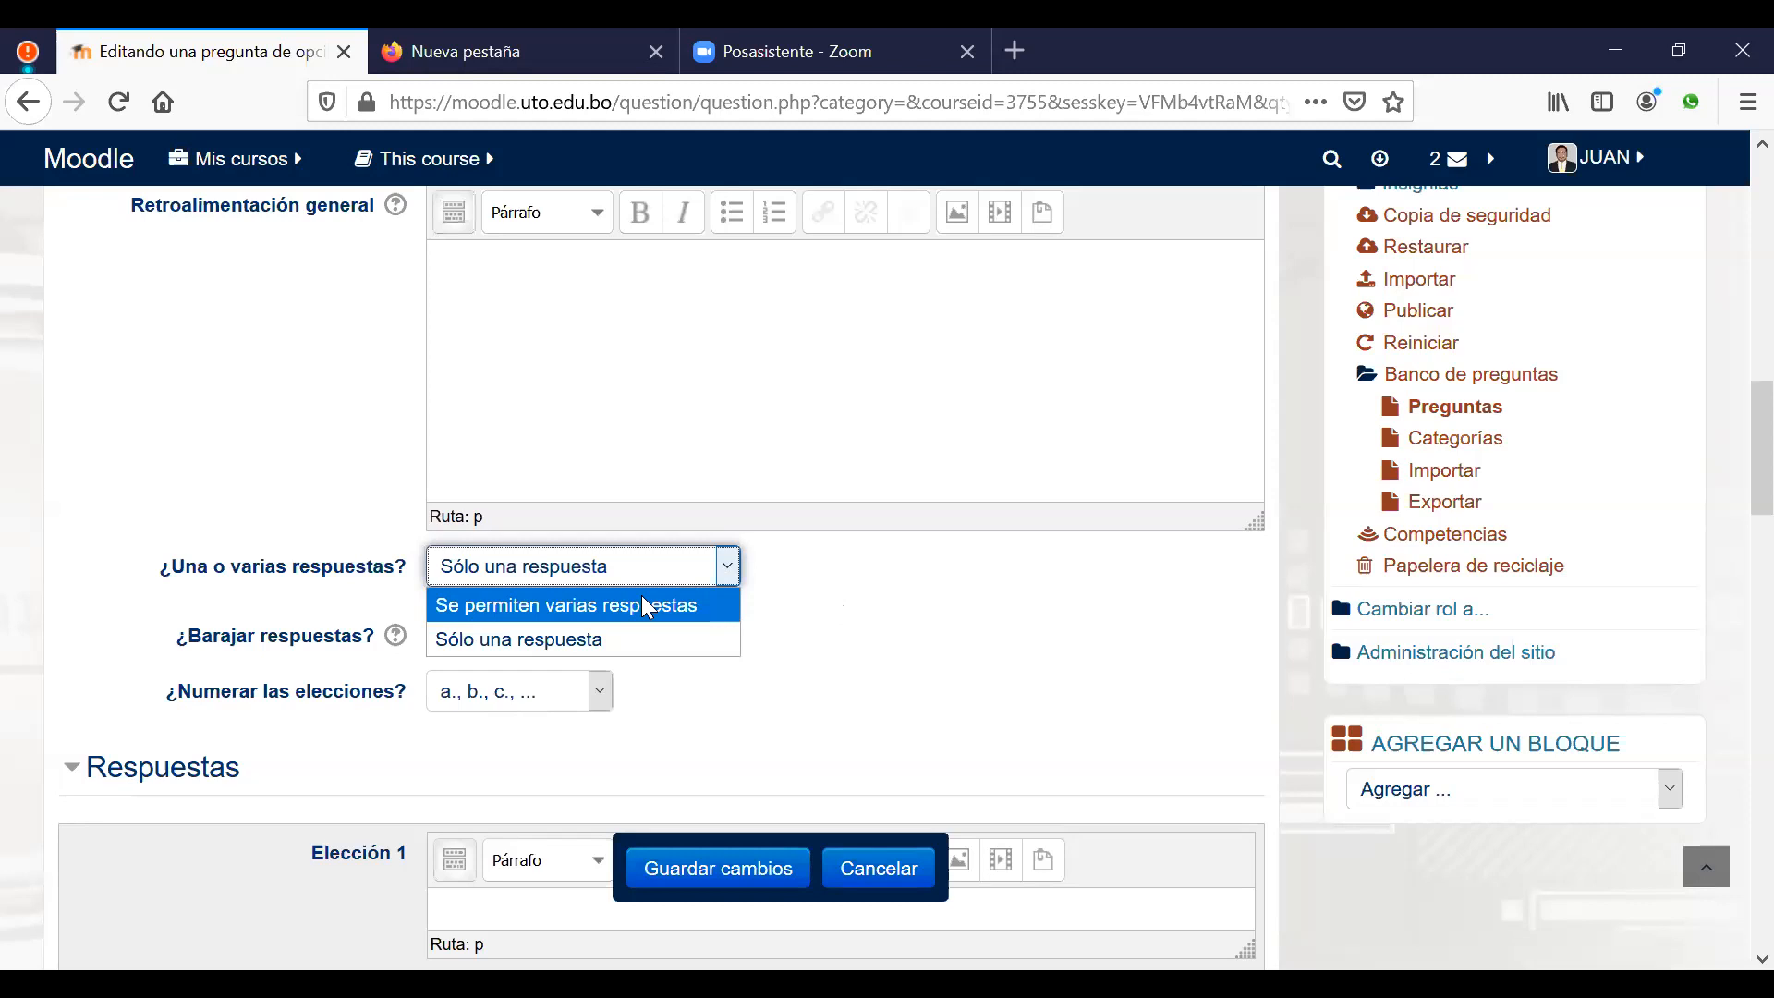
click(596, 640)
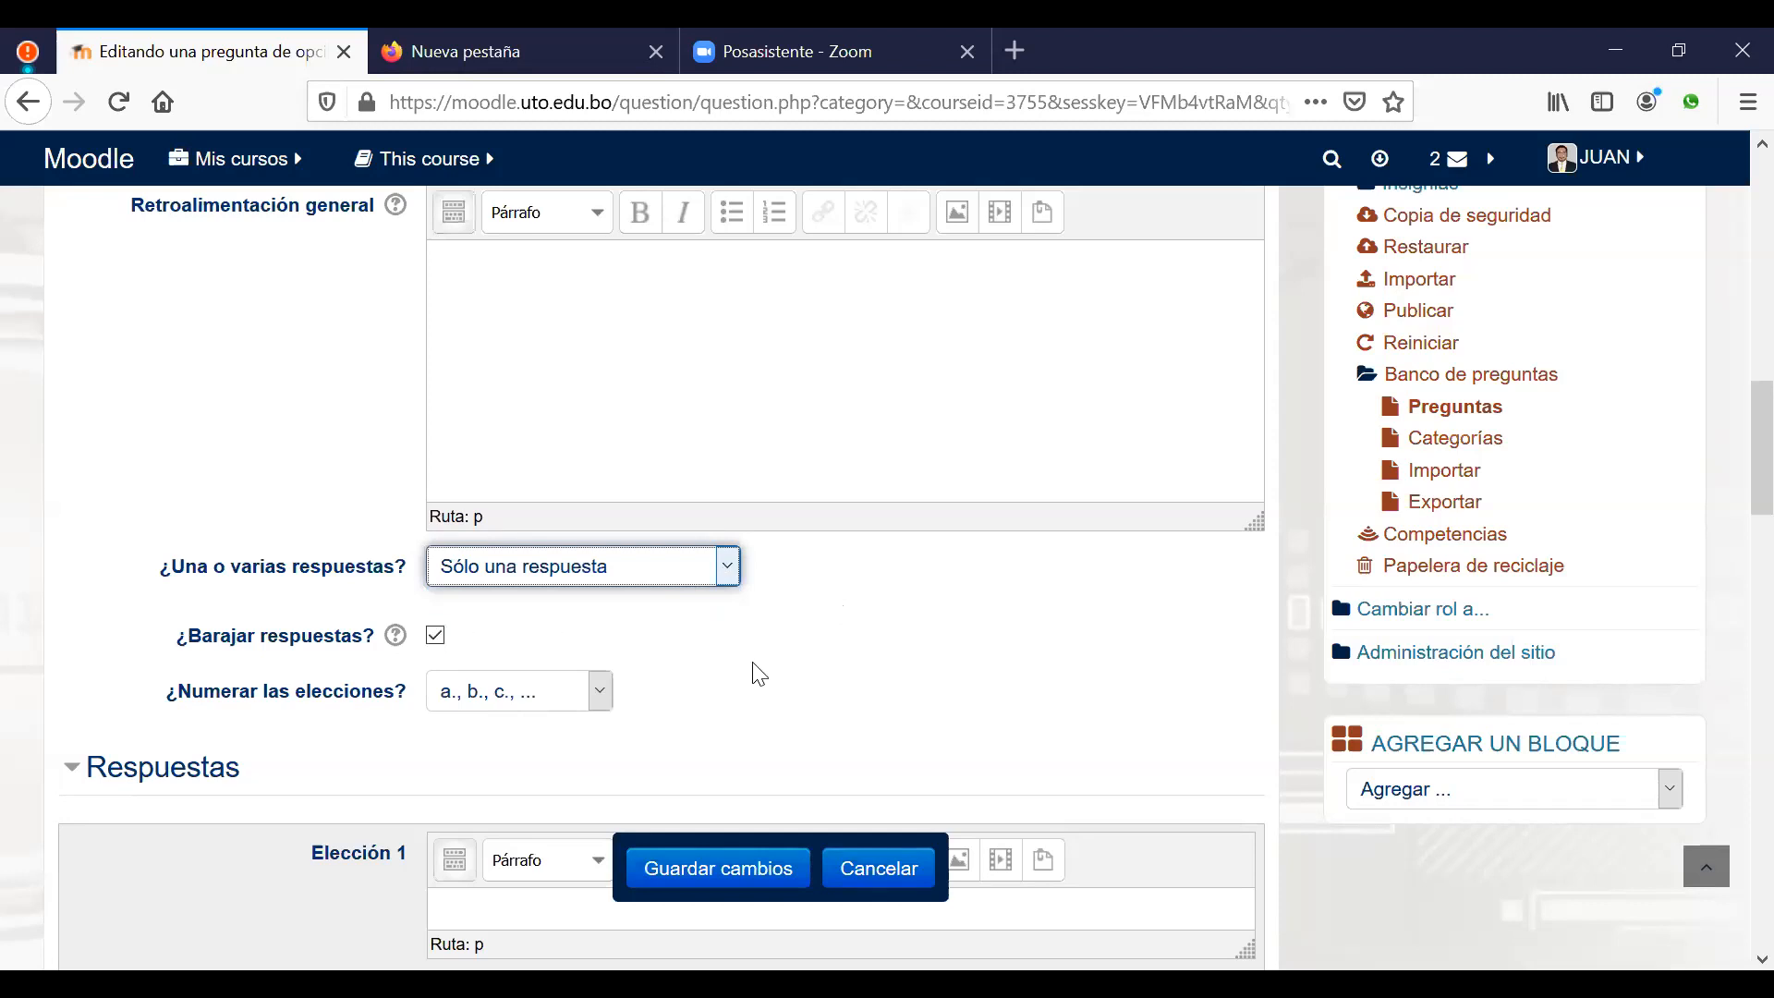
scroll(633, 527, down, 3)
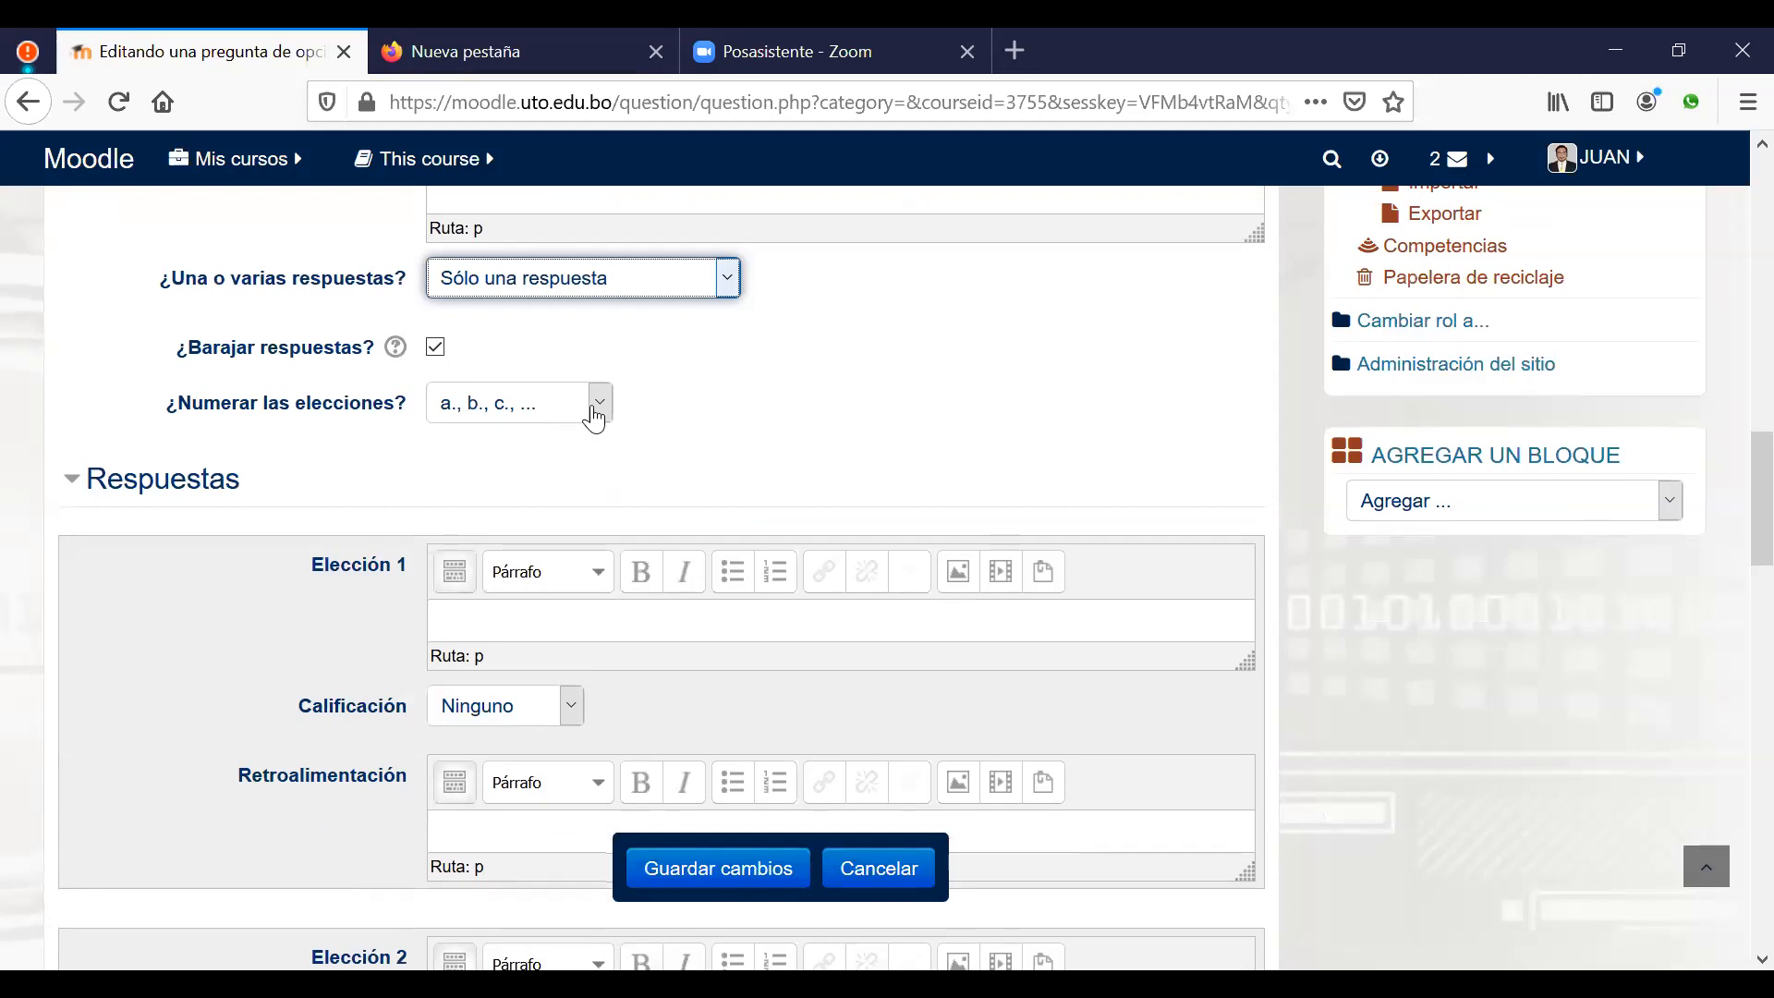
click(595, 405)
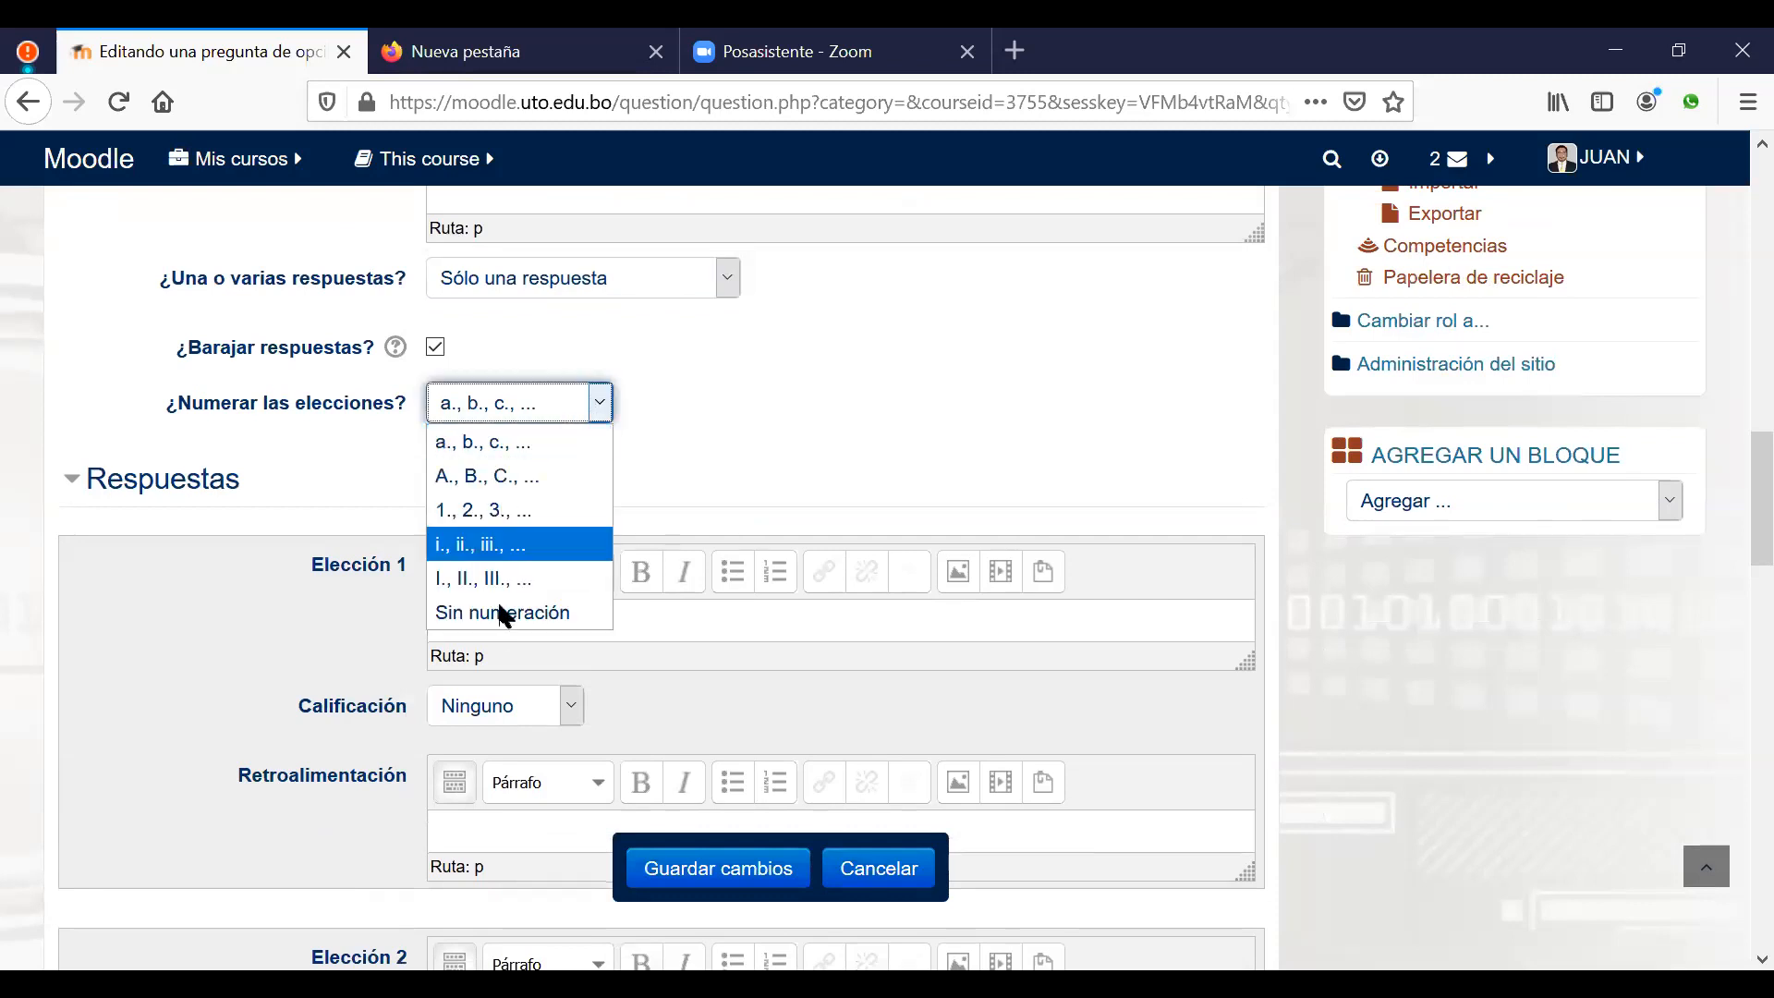
click(851, 437)
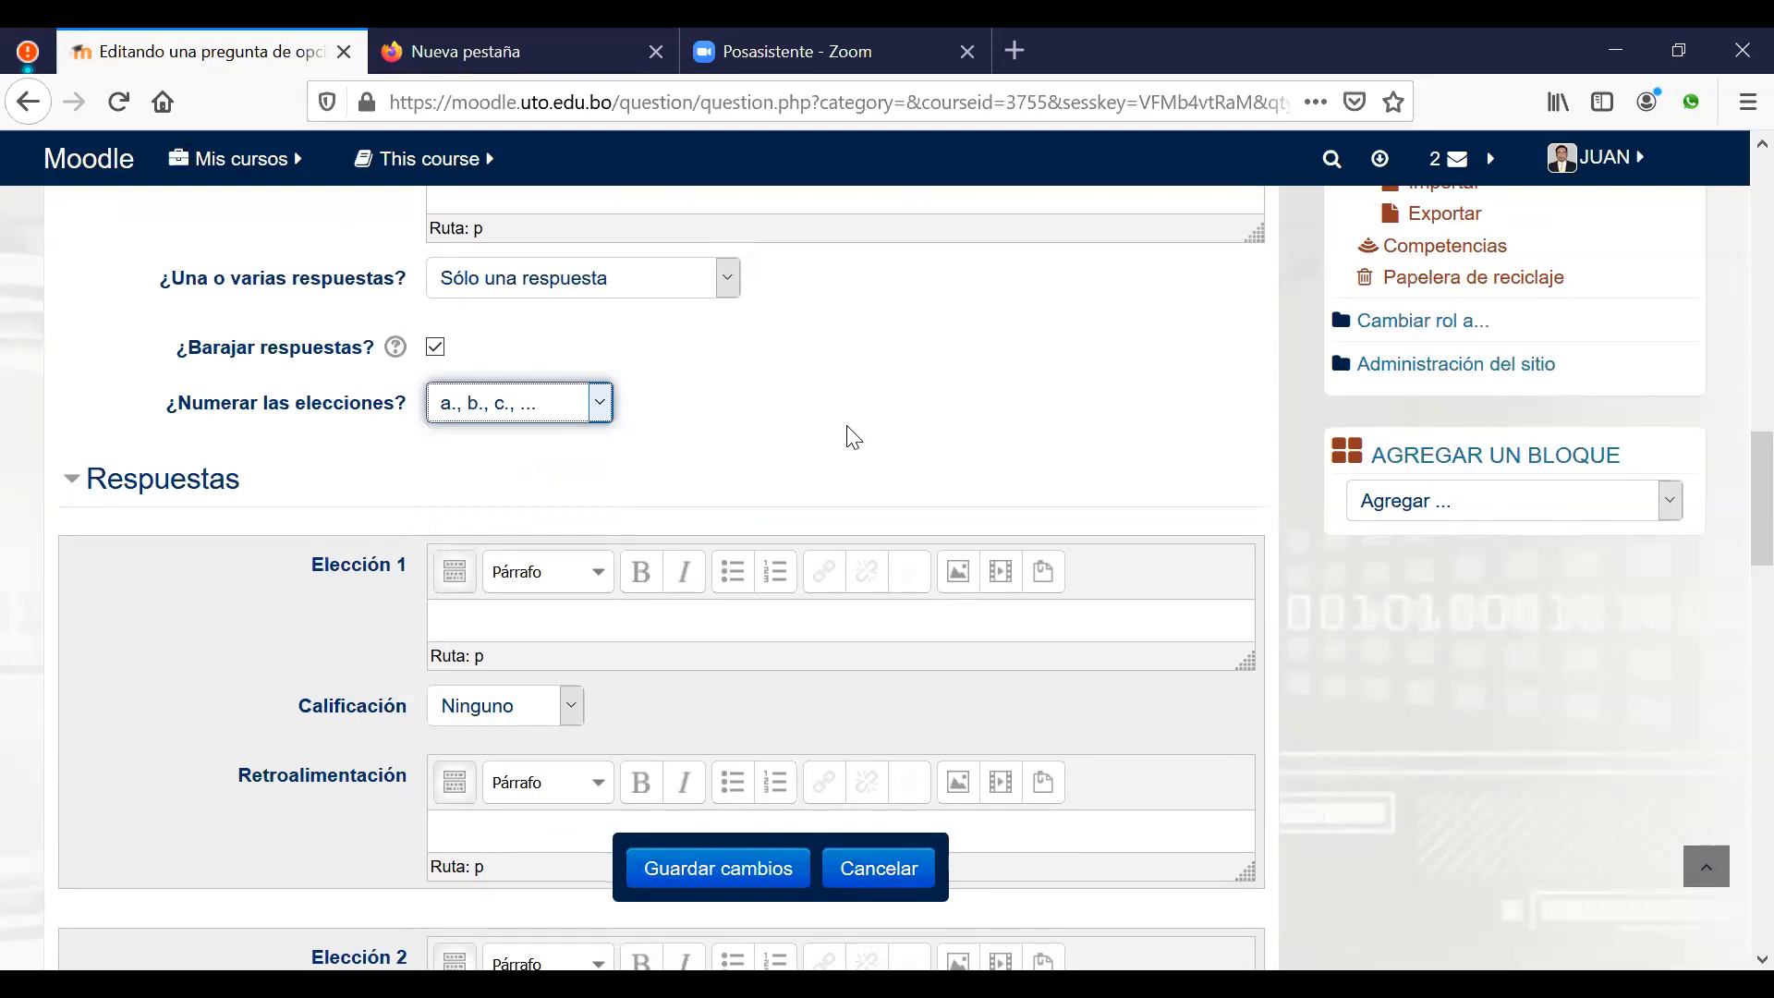
scroll(794, 476, down, 2)
click(786, 472)
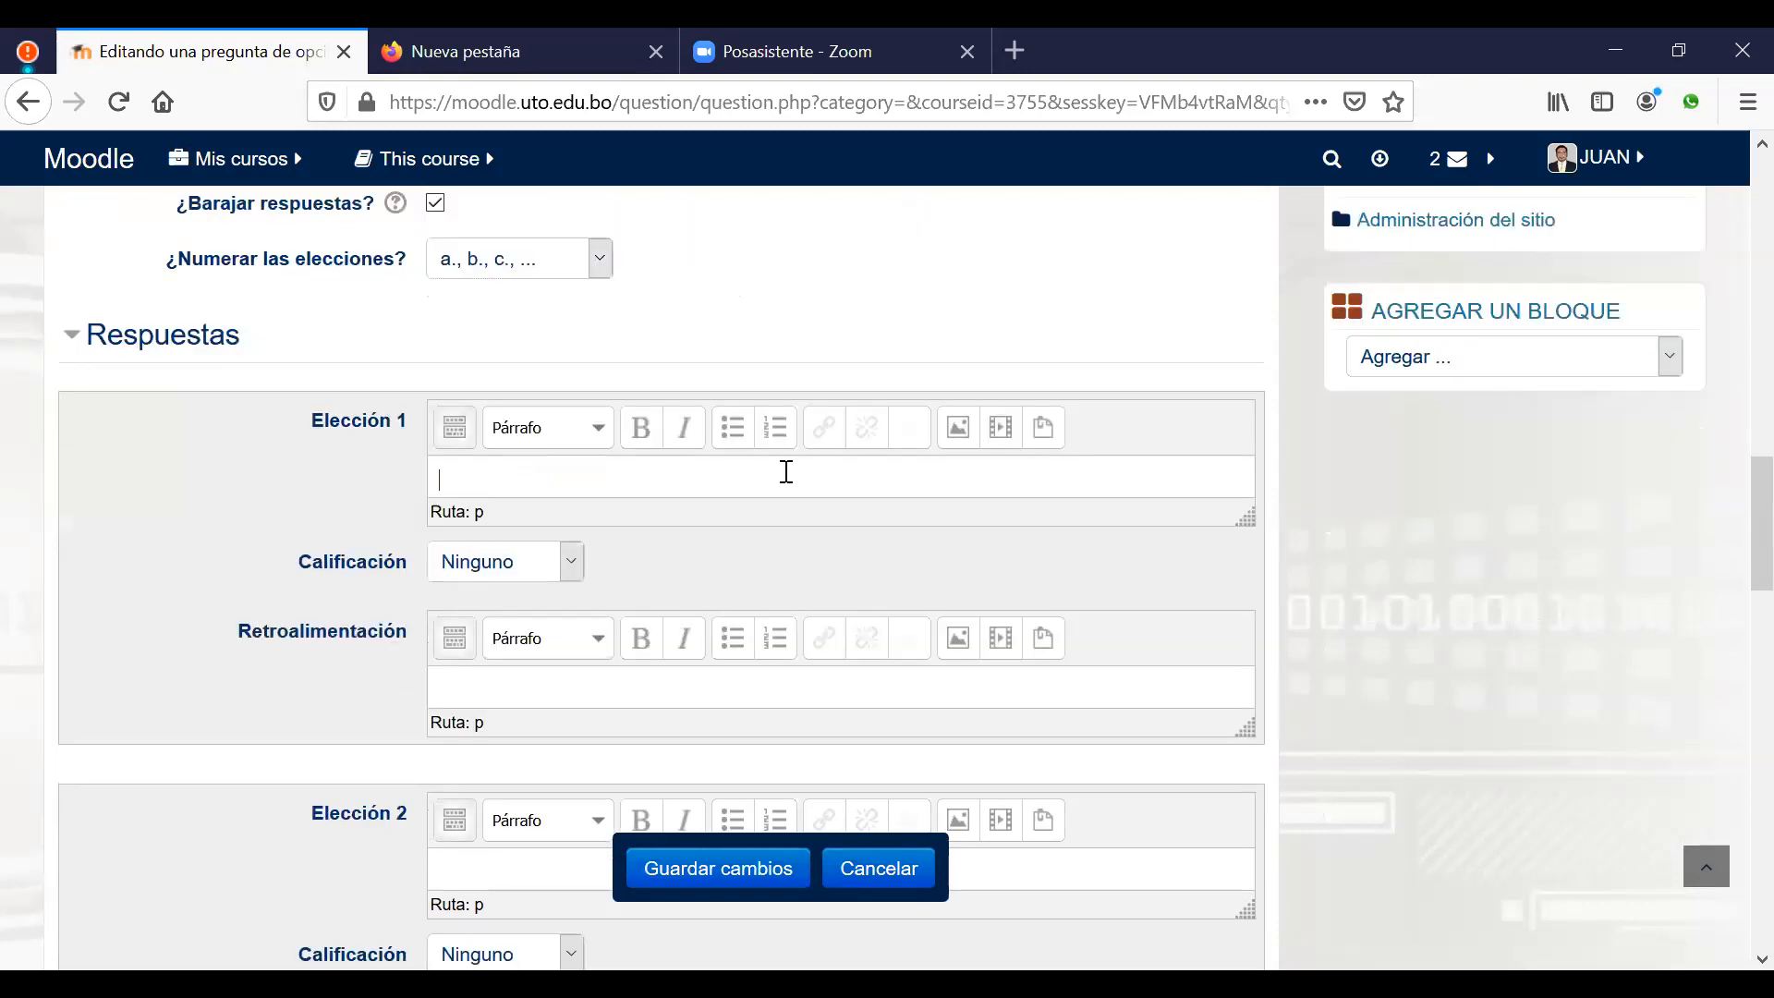
Step: Enter Sun Microsystem as Elección 1 with a 100% grade
text(Sun Microsystem)
click(572, 566)
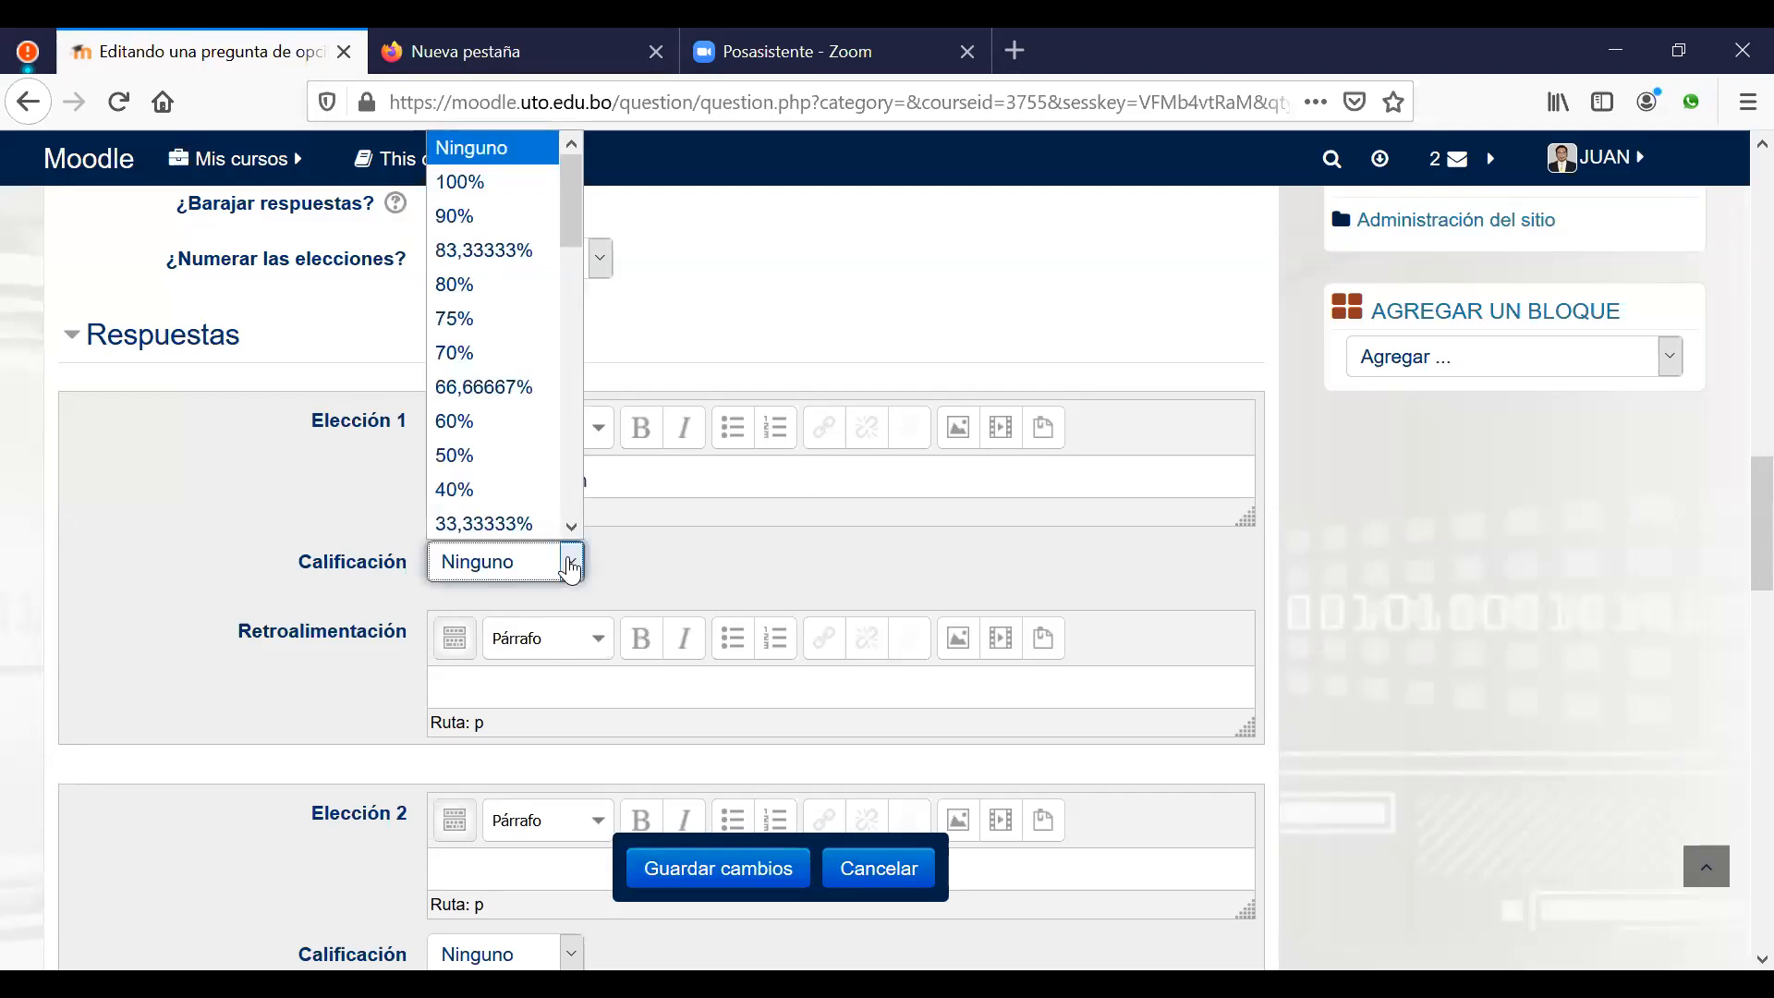
click(459, 182)
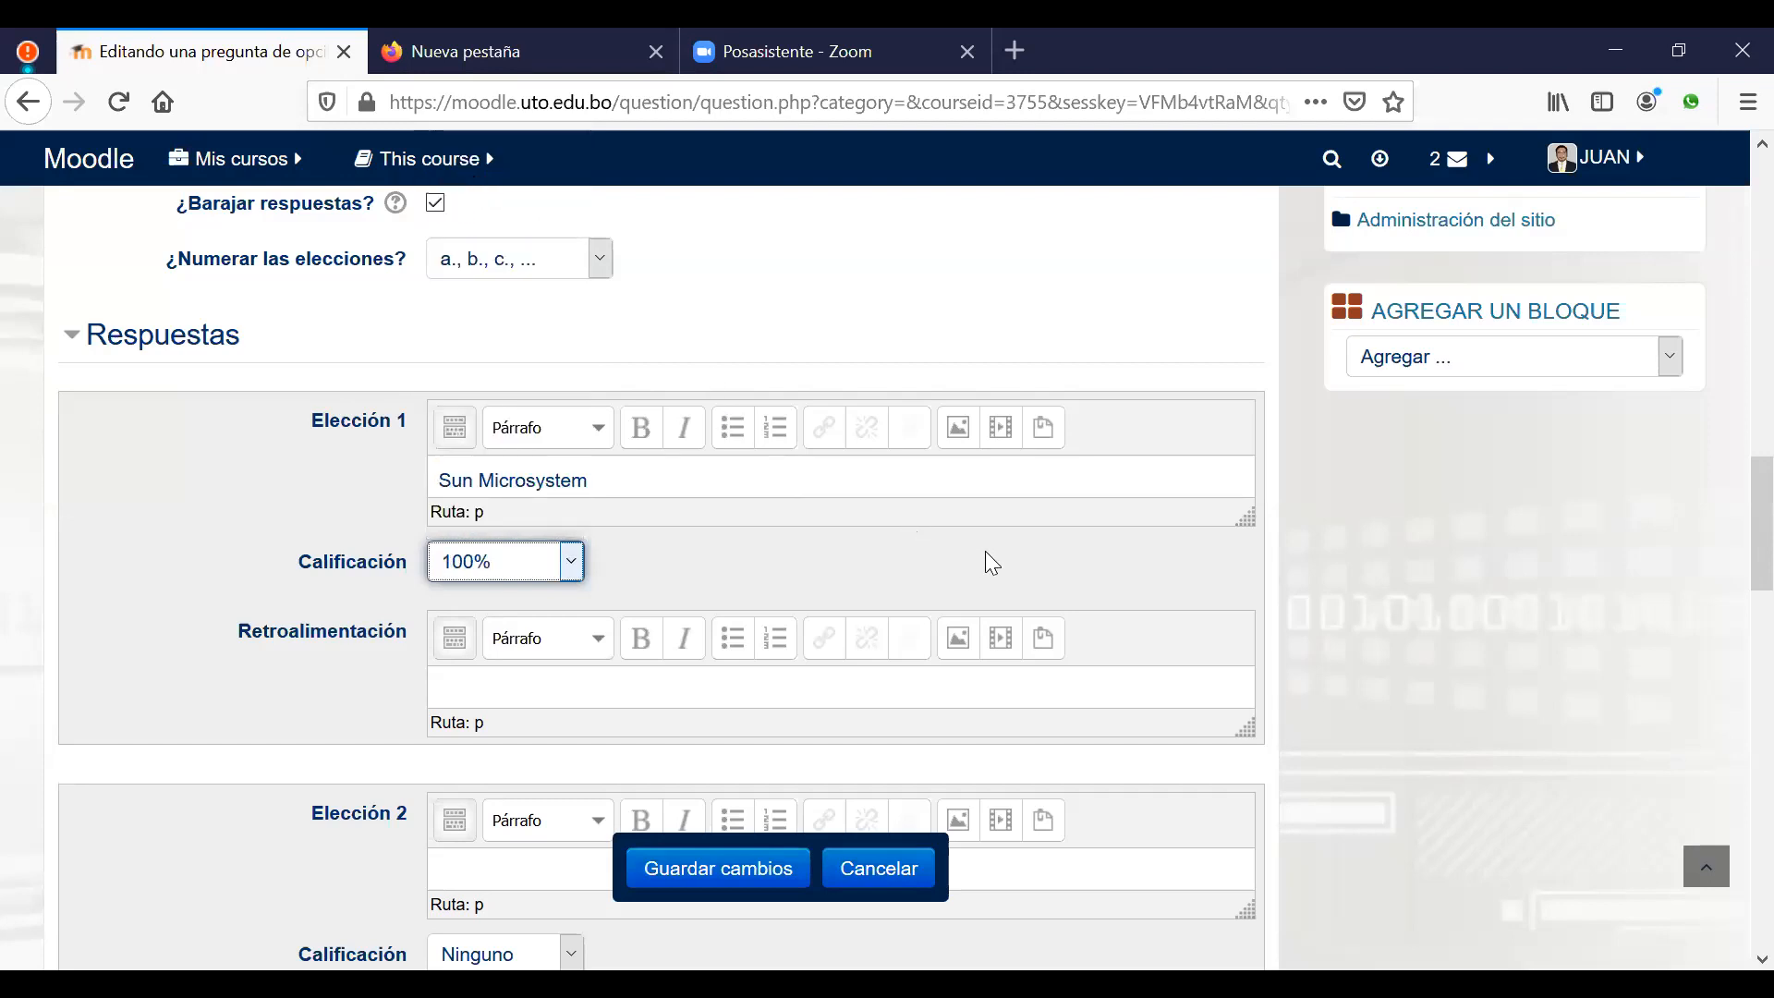
Step: Fill Elecciones 2–4 with IBM, Microsoft and Oracle, then save the question
scroll(985, 551, down, 5)
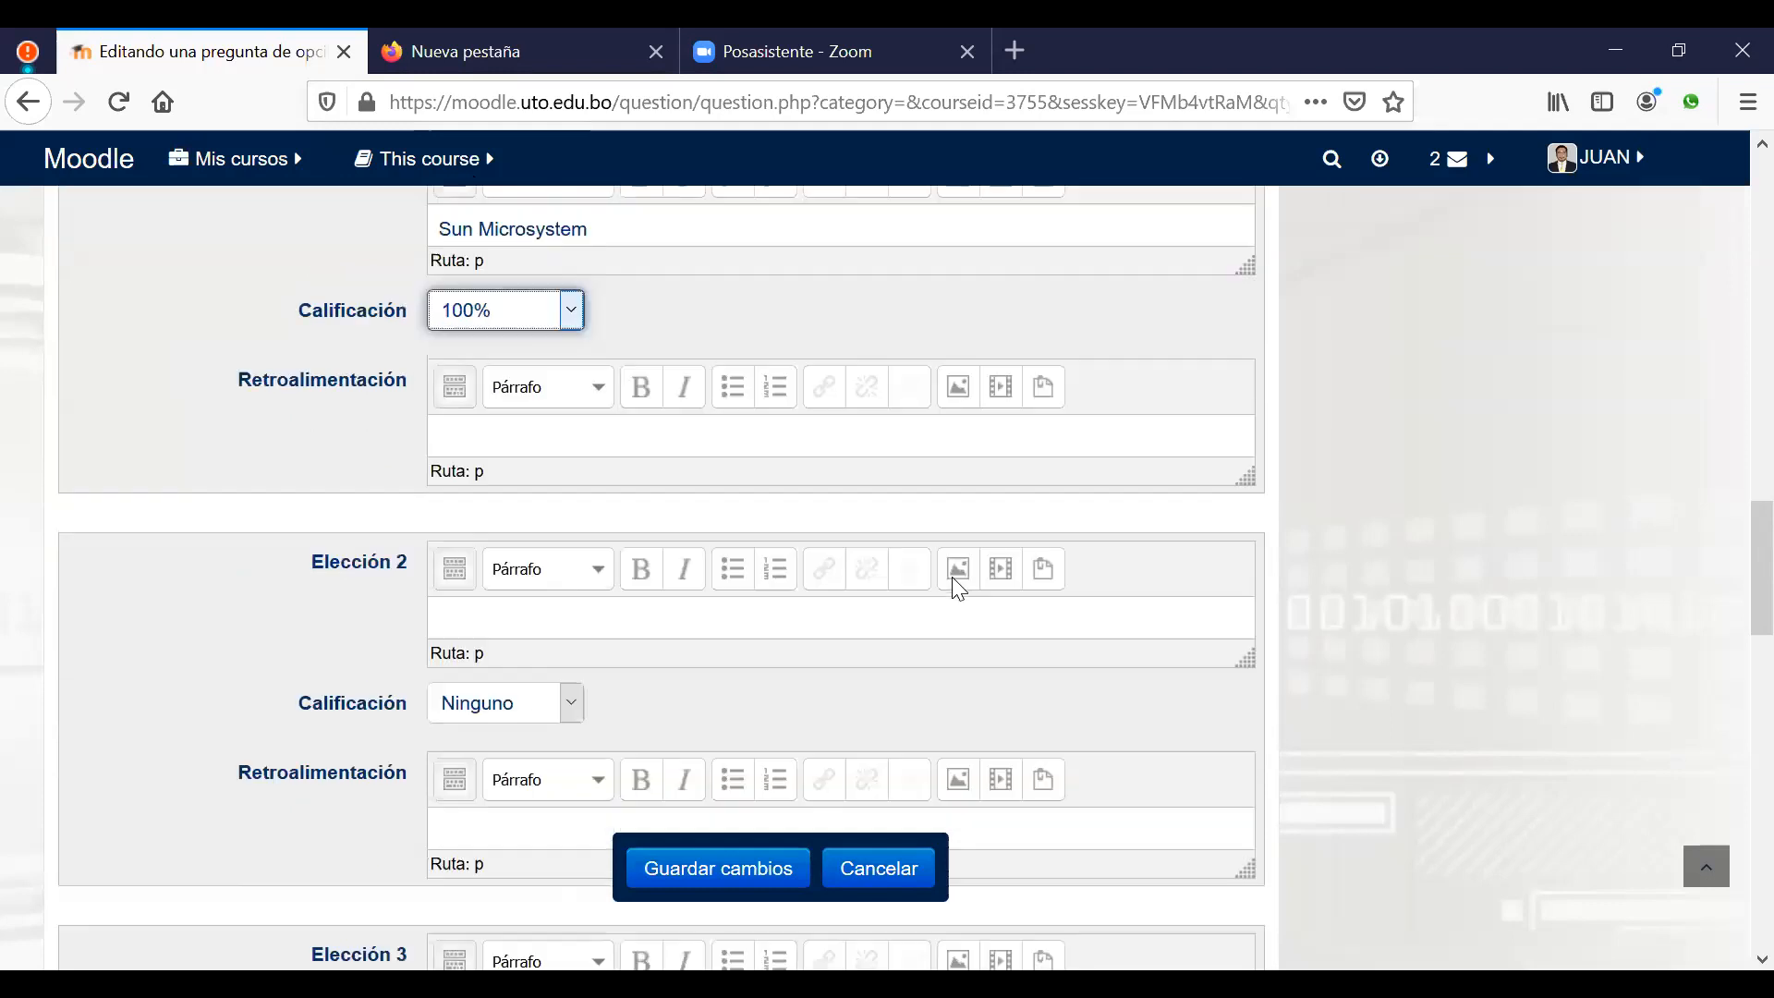
click(813, 588)
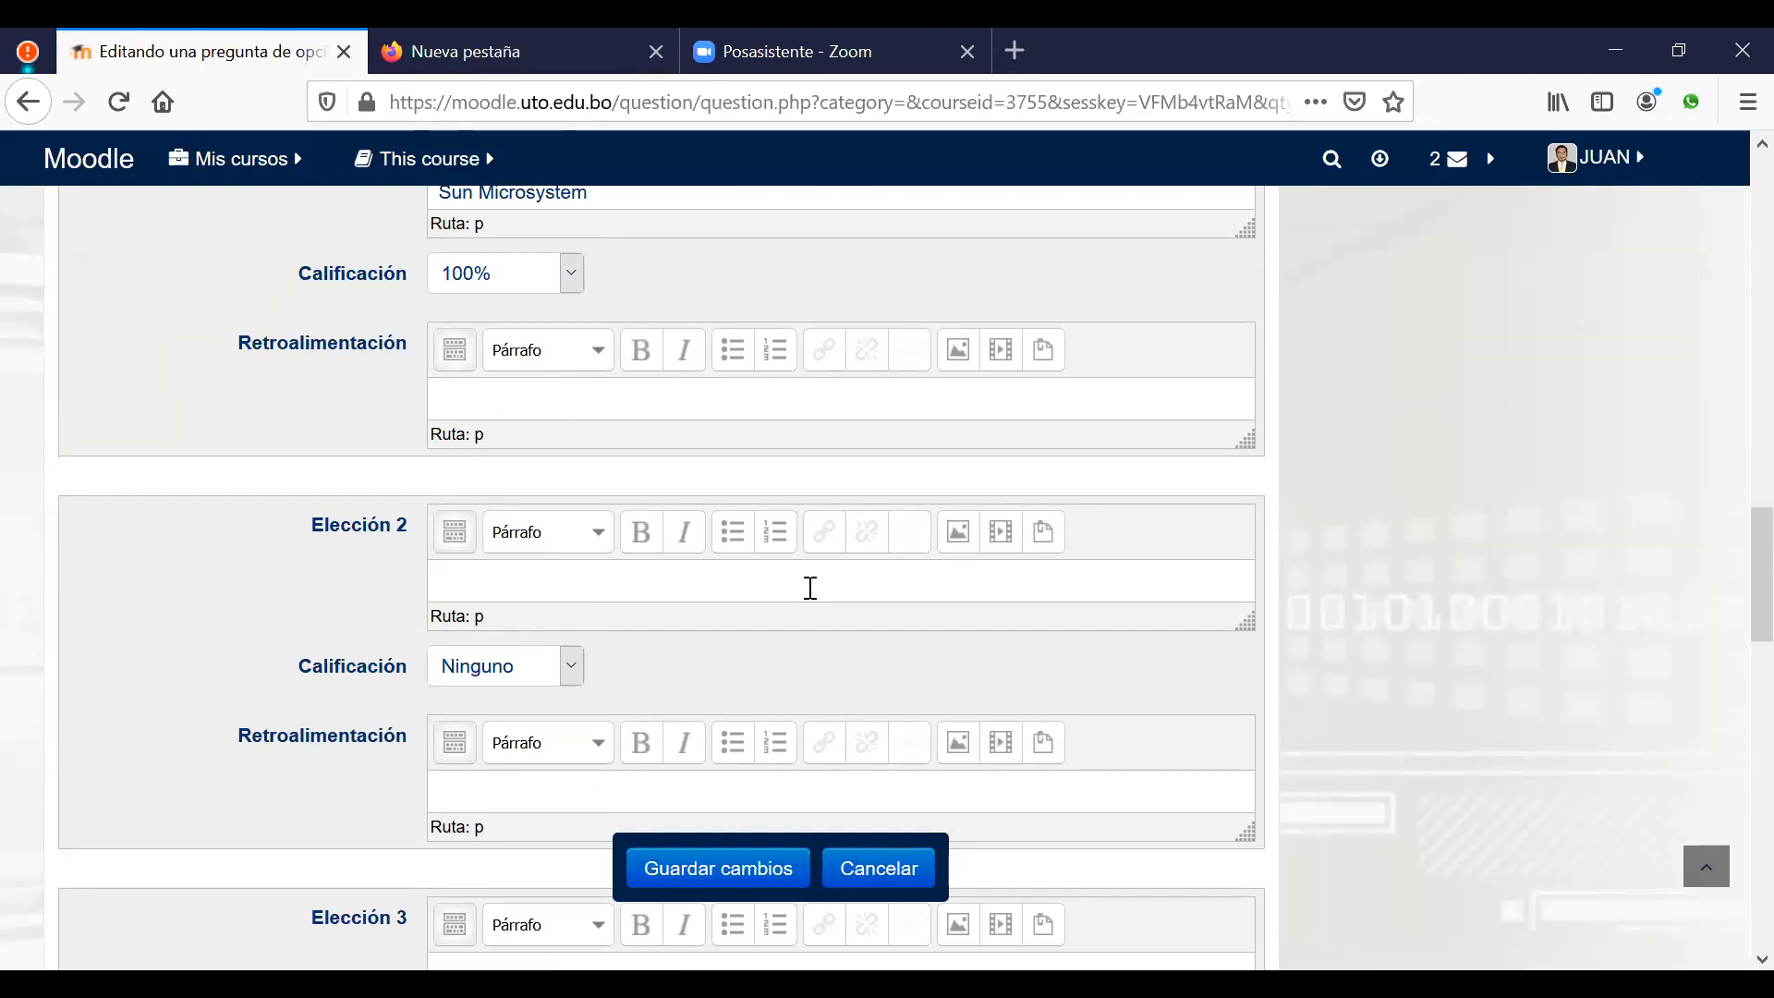
text(IBM)
scroll(761, 647, down, 5)
click(592, 543)
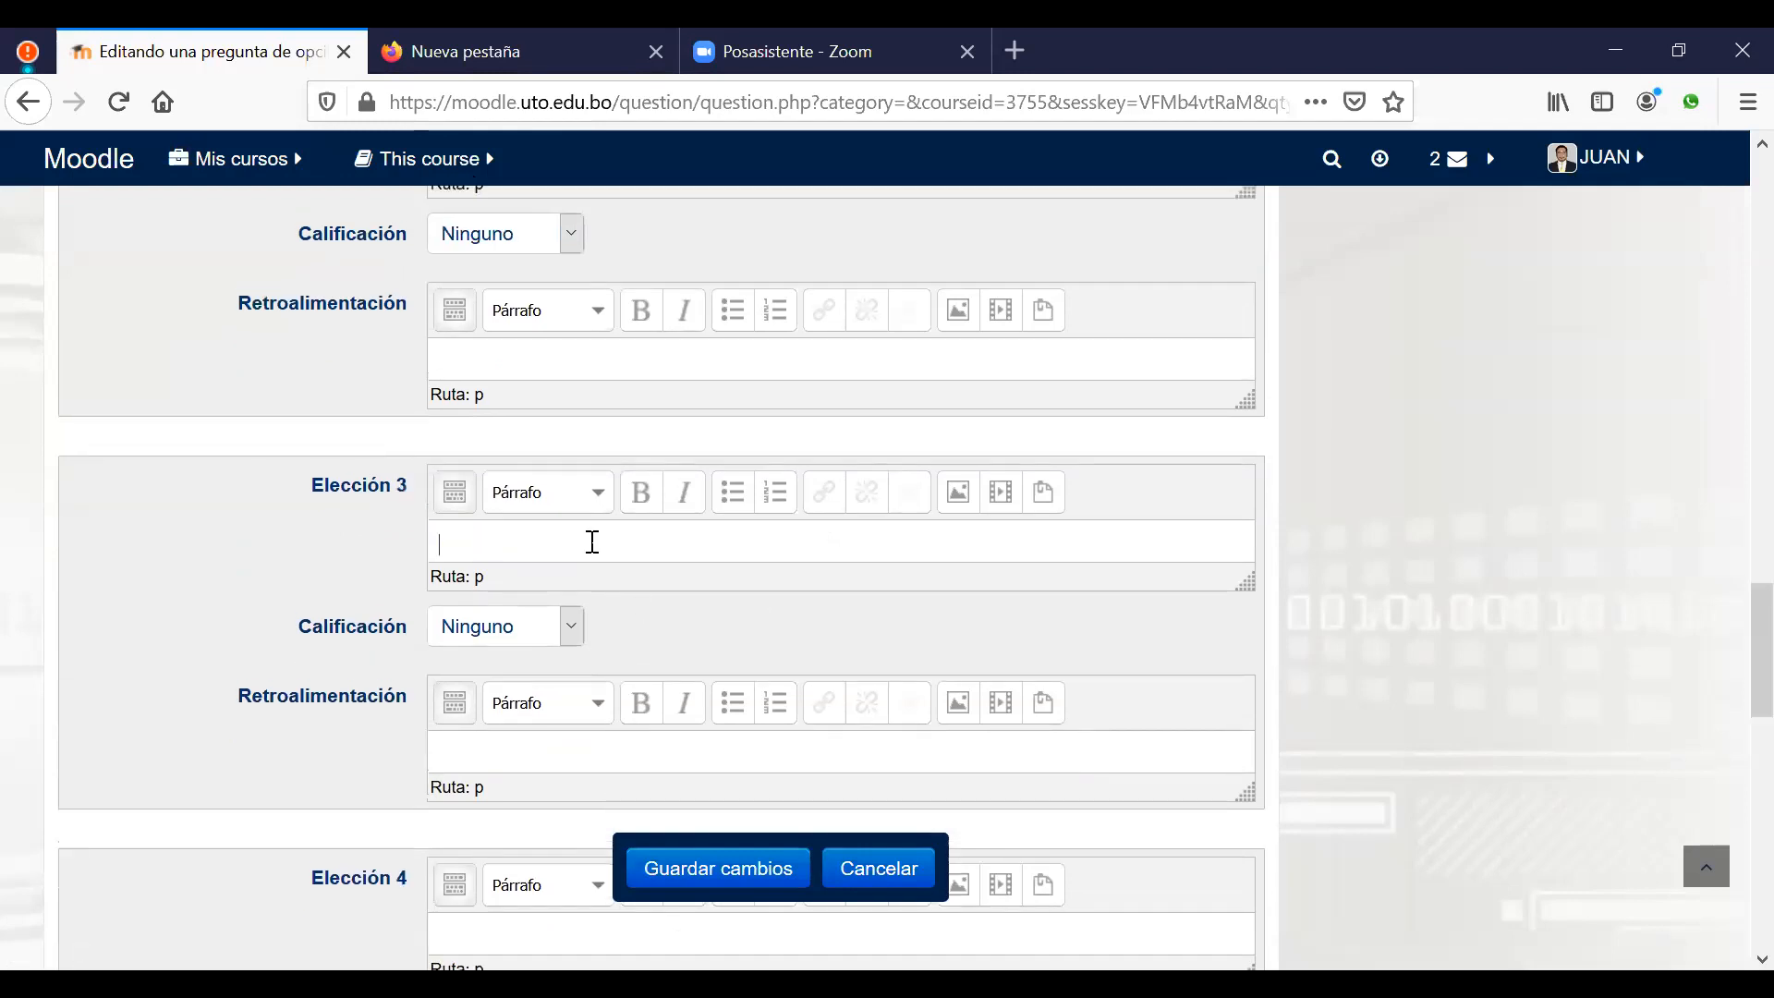
text(Microsoft)
scroll(565, 554, down, 3)
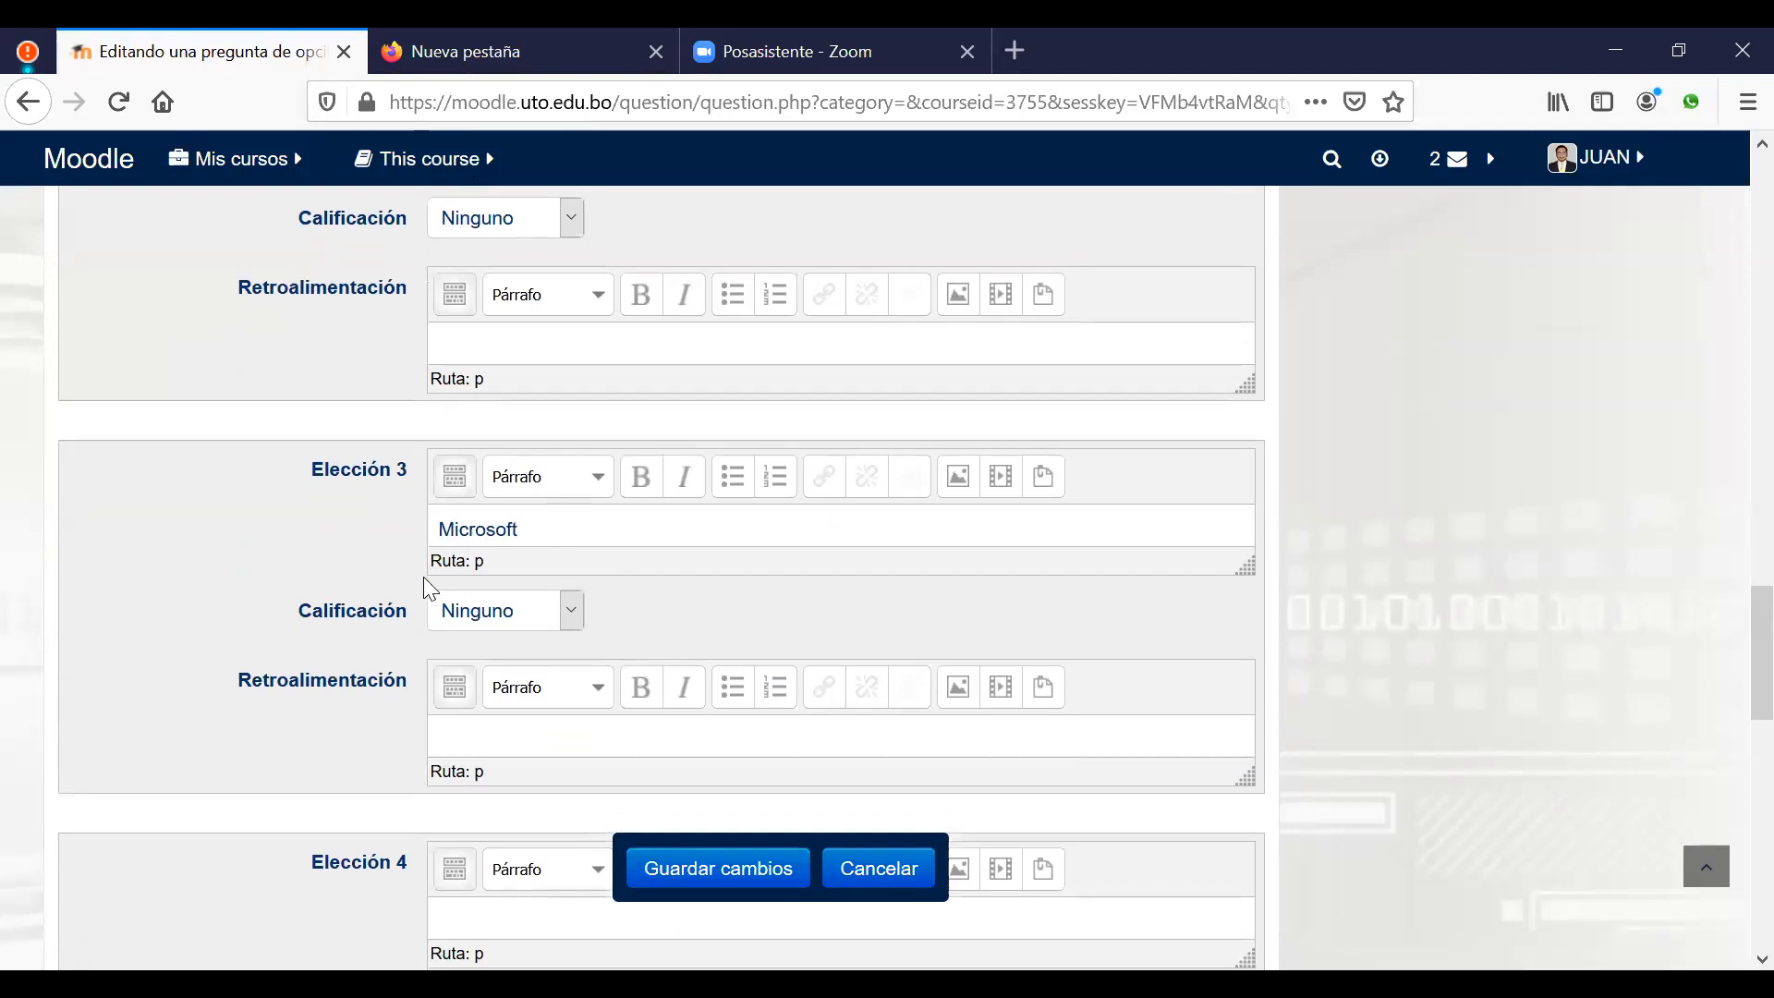
click(551, 643)
text(Oracle)
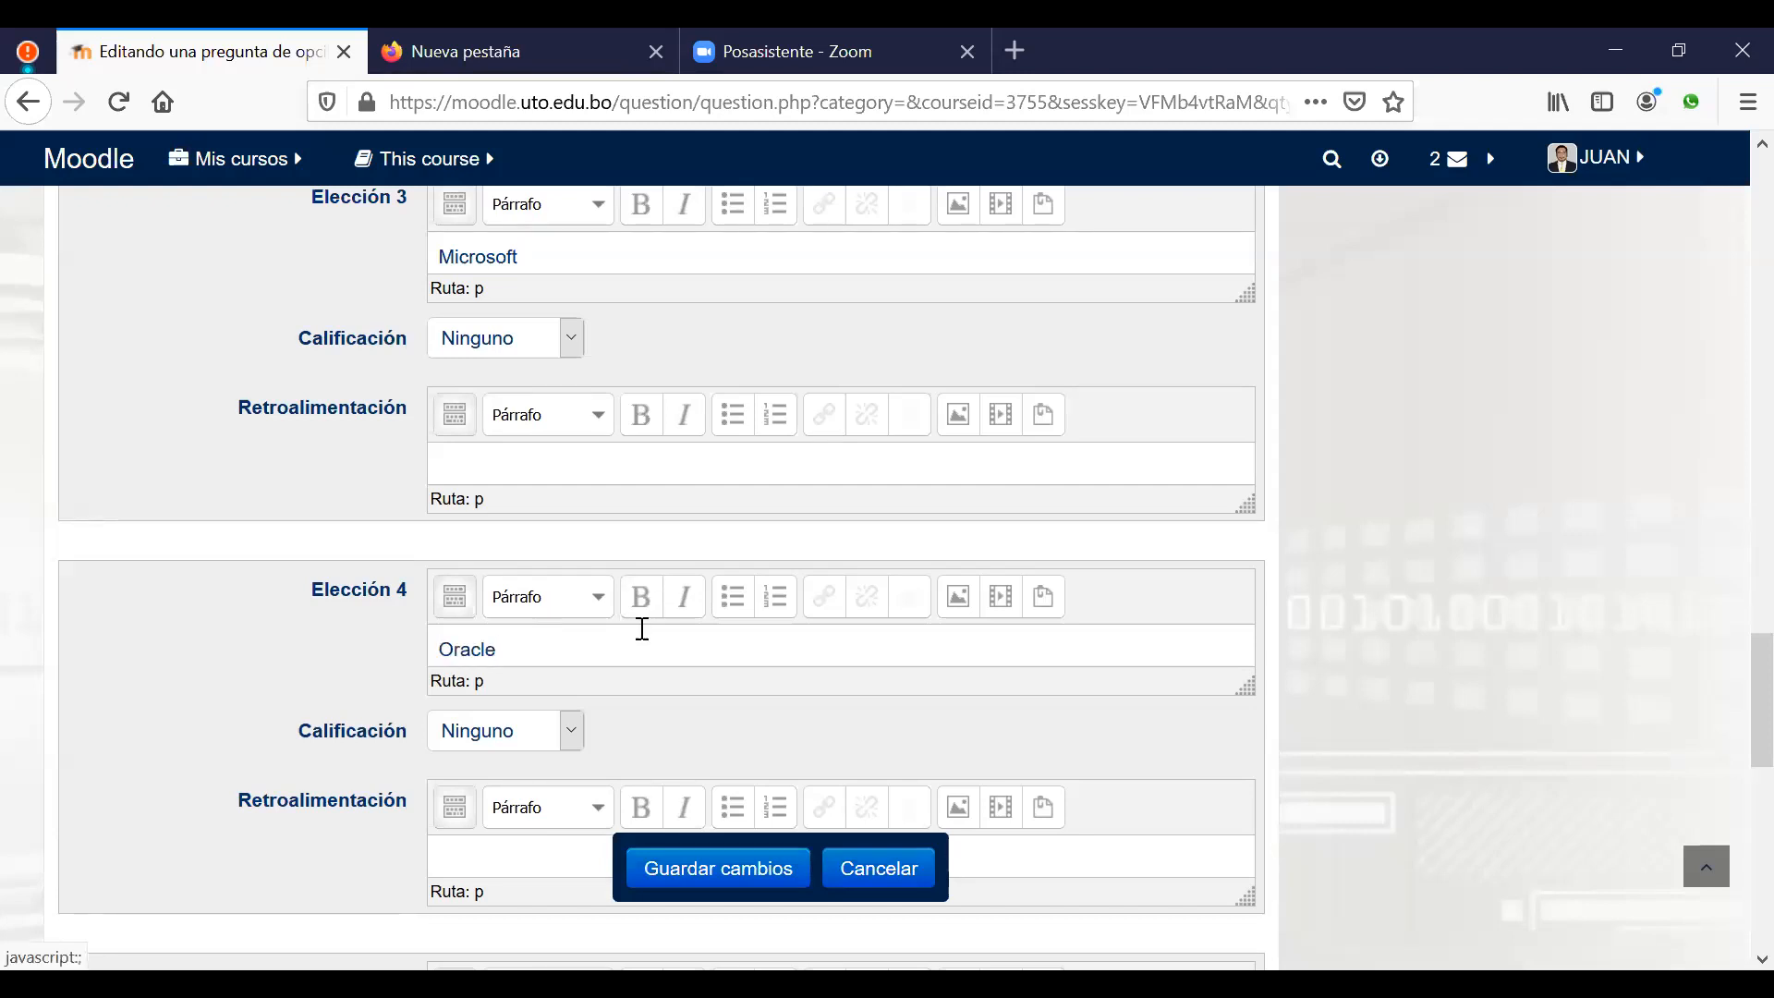
scroll(732, 652, down, 2)
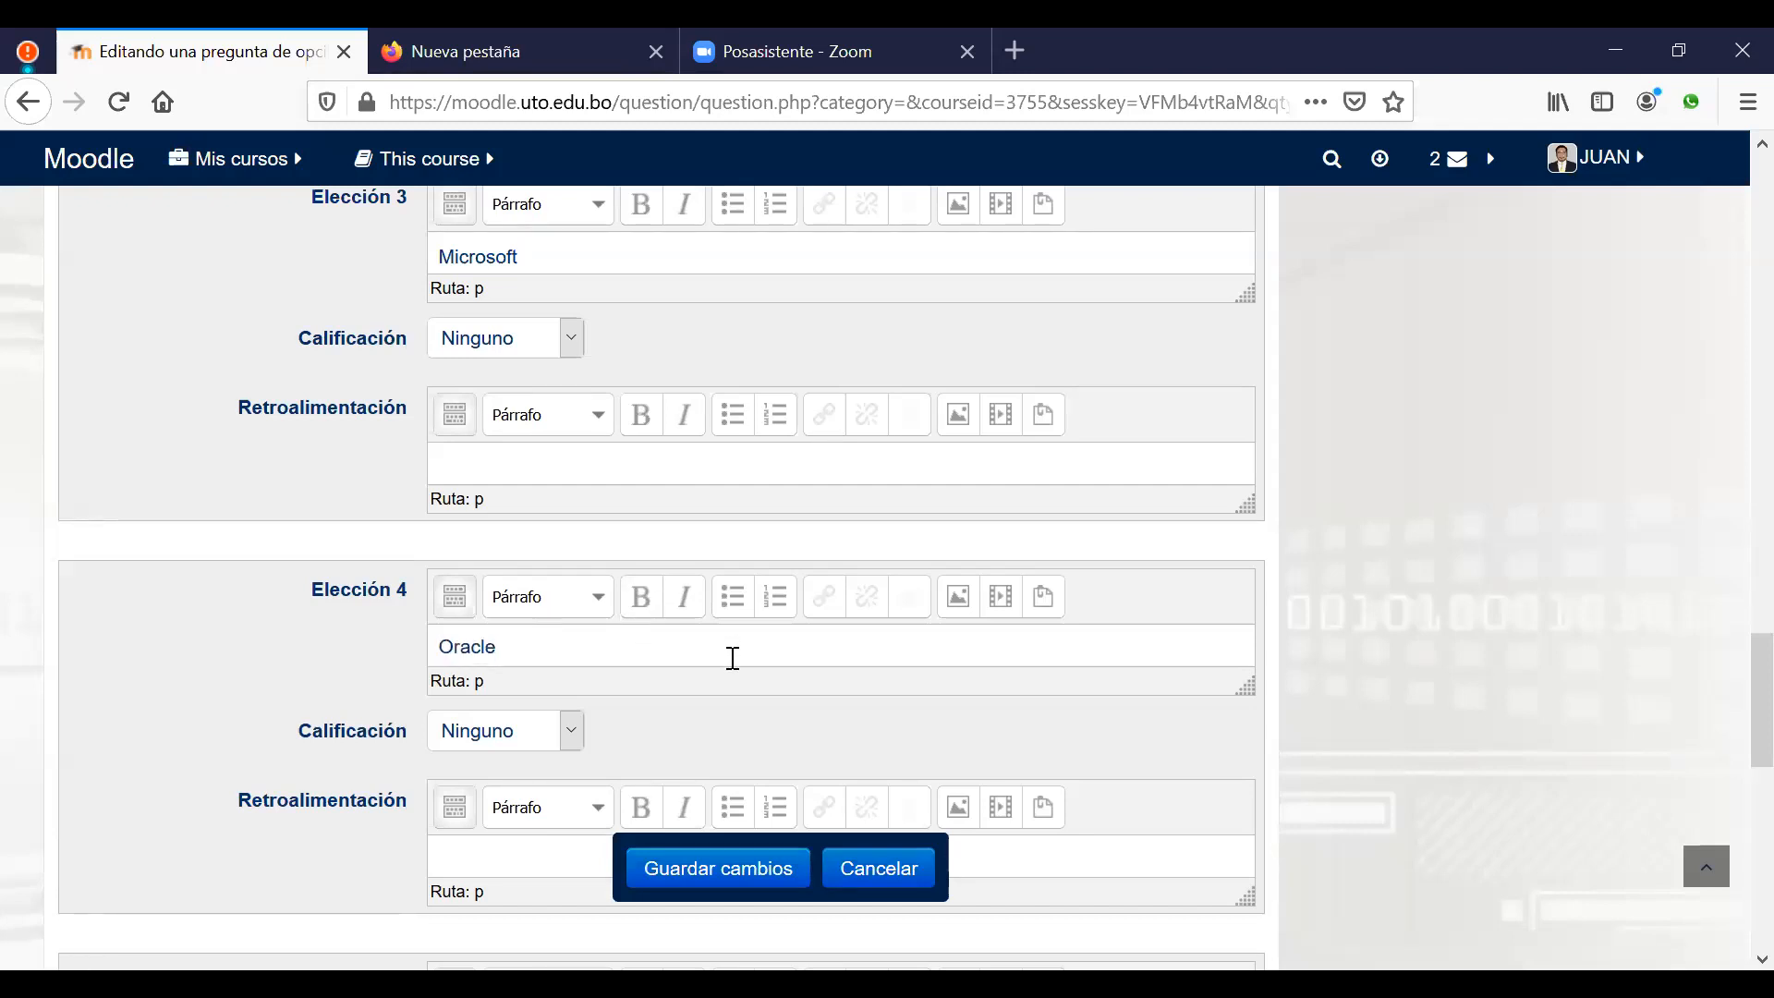
click(714, 880)
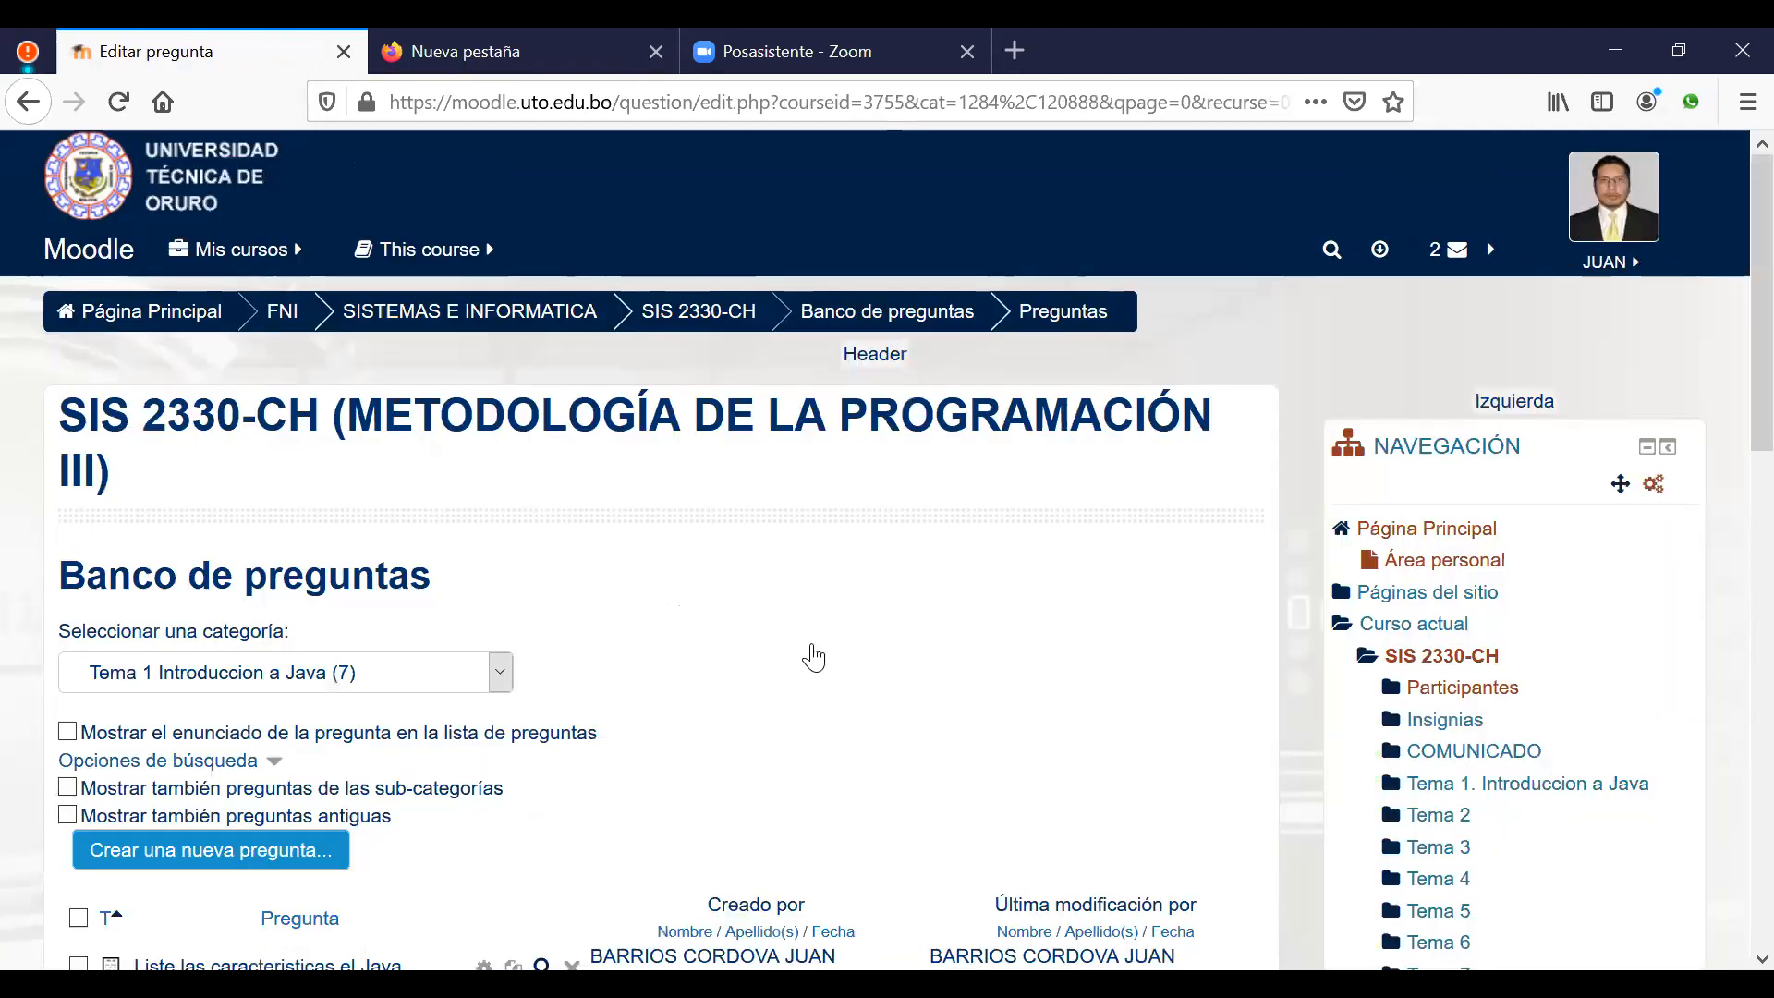
Step: Create a new Opción múltiple question in the Tema 1 Introduccion a Java category
scroll(813, 654, down, 3)
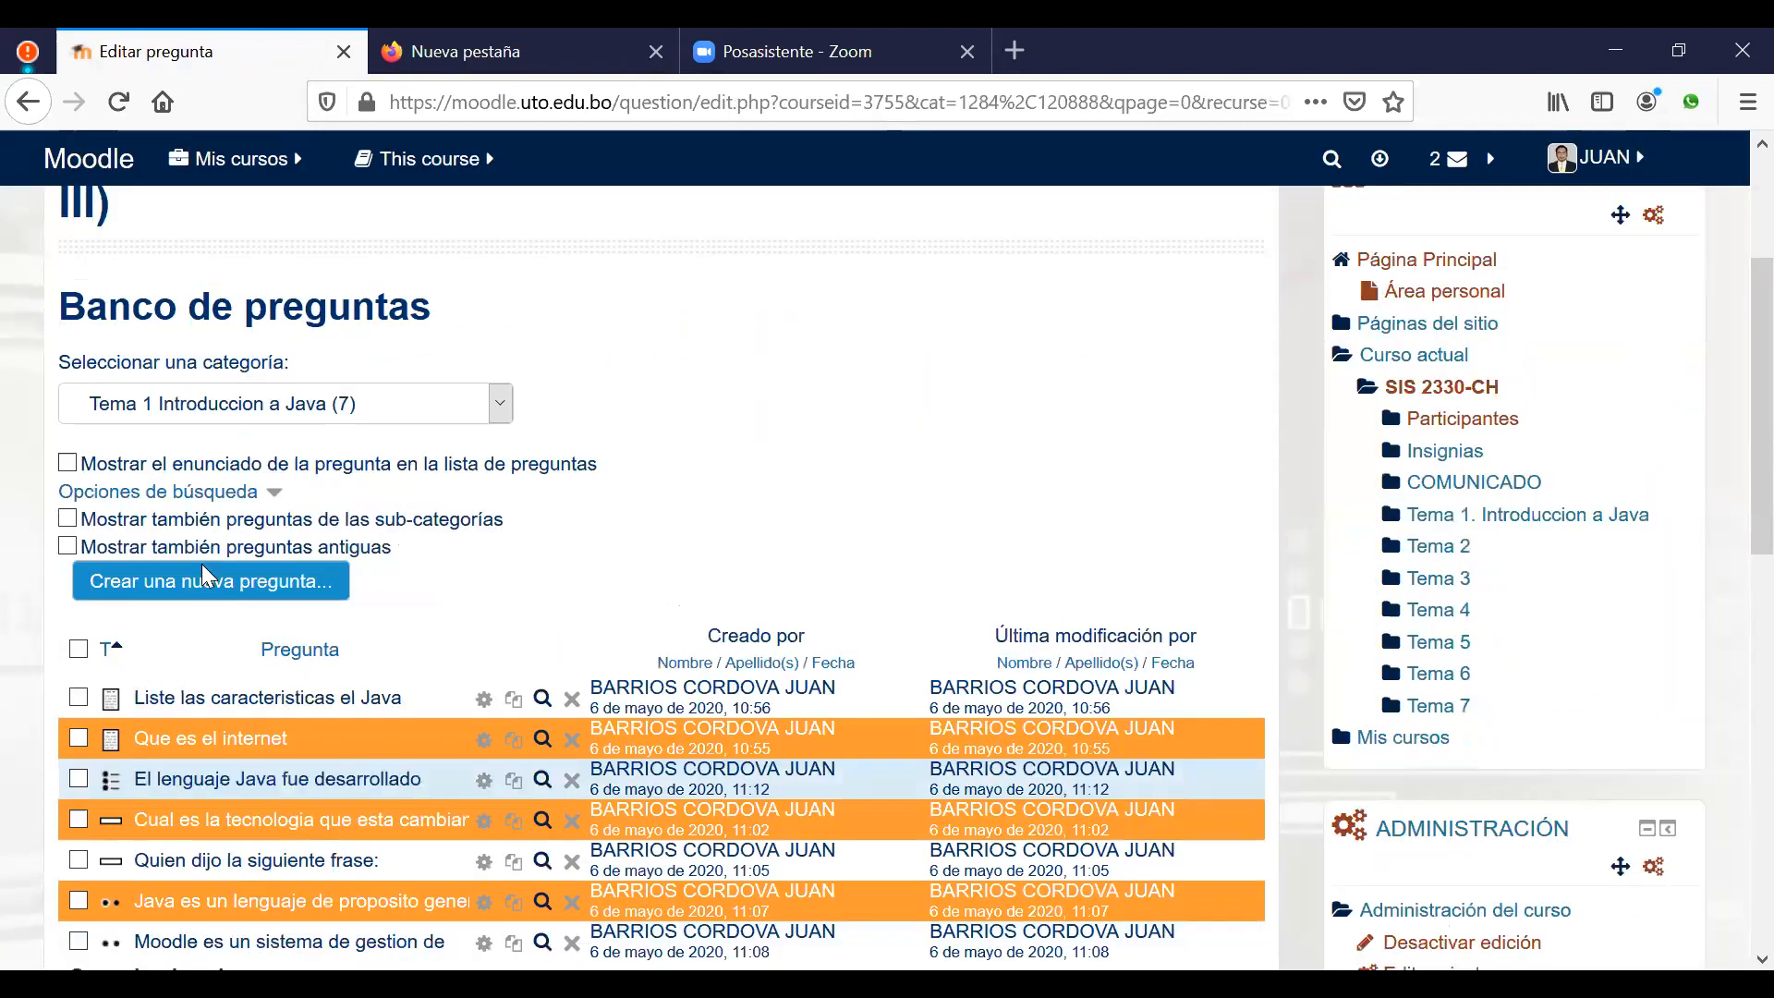
click(277, 562)
scroll(710, 654, down, 1)
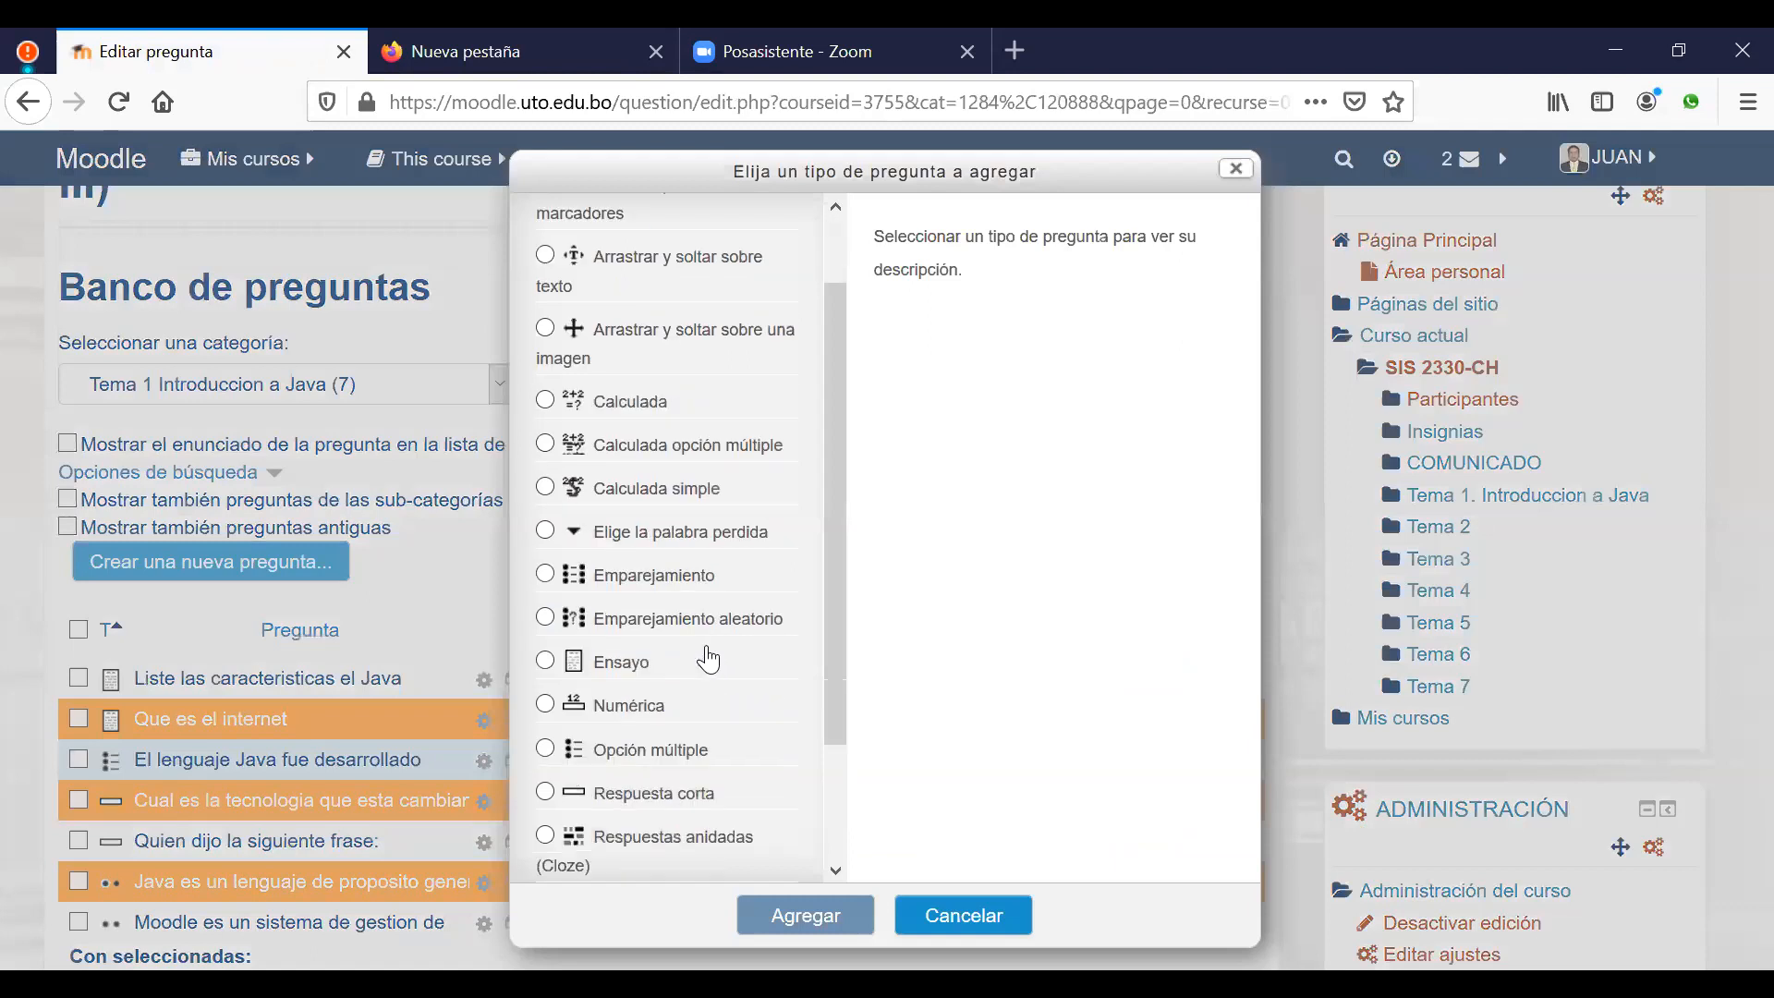
click(617, 732)
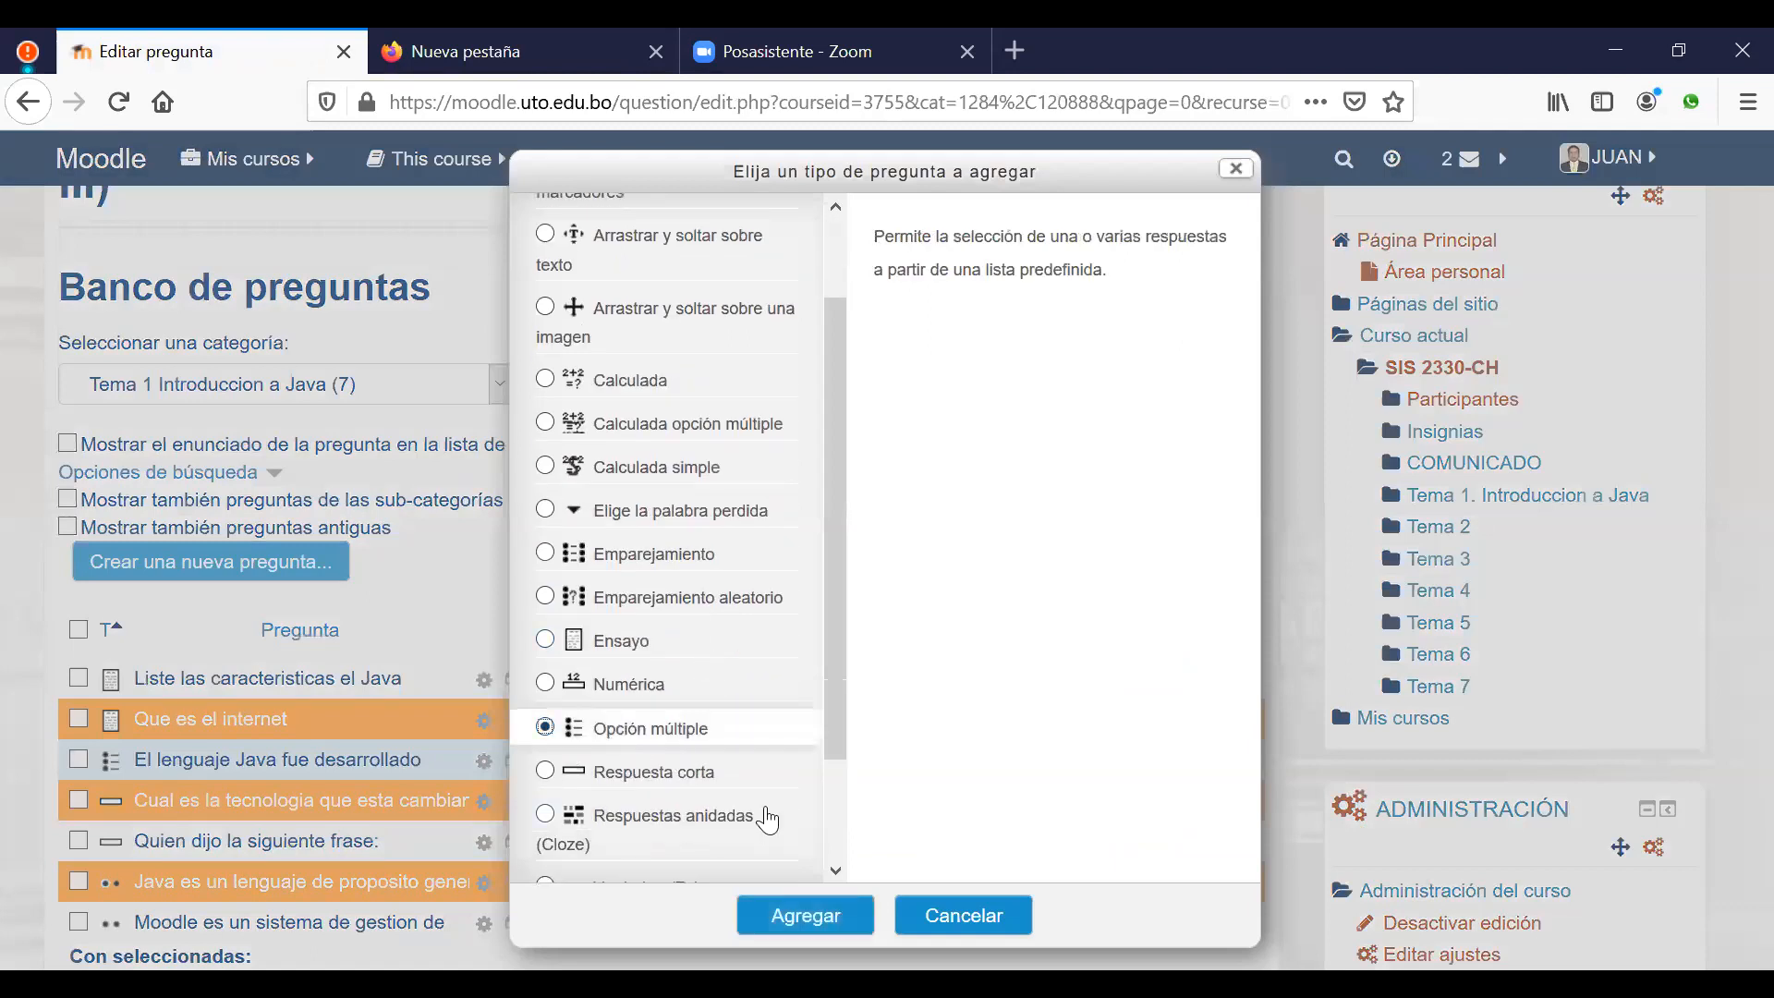
key(Return)
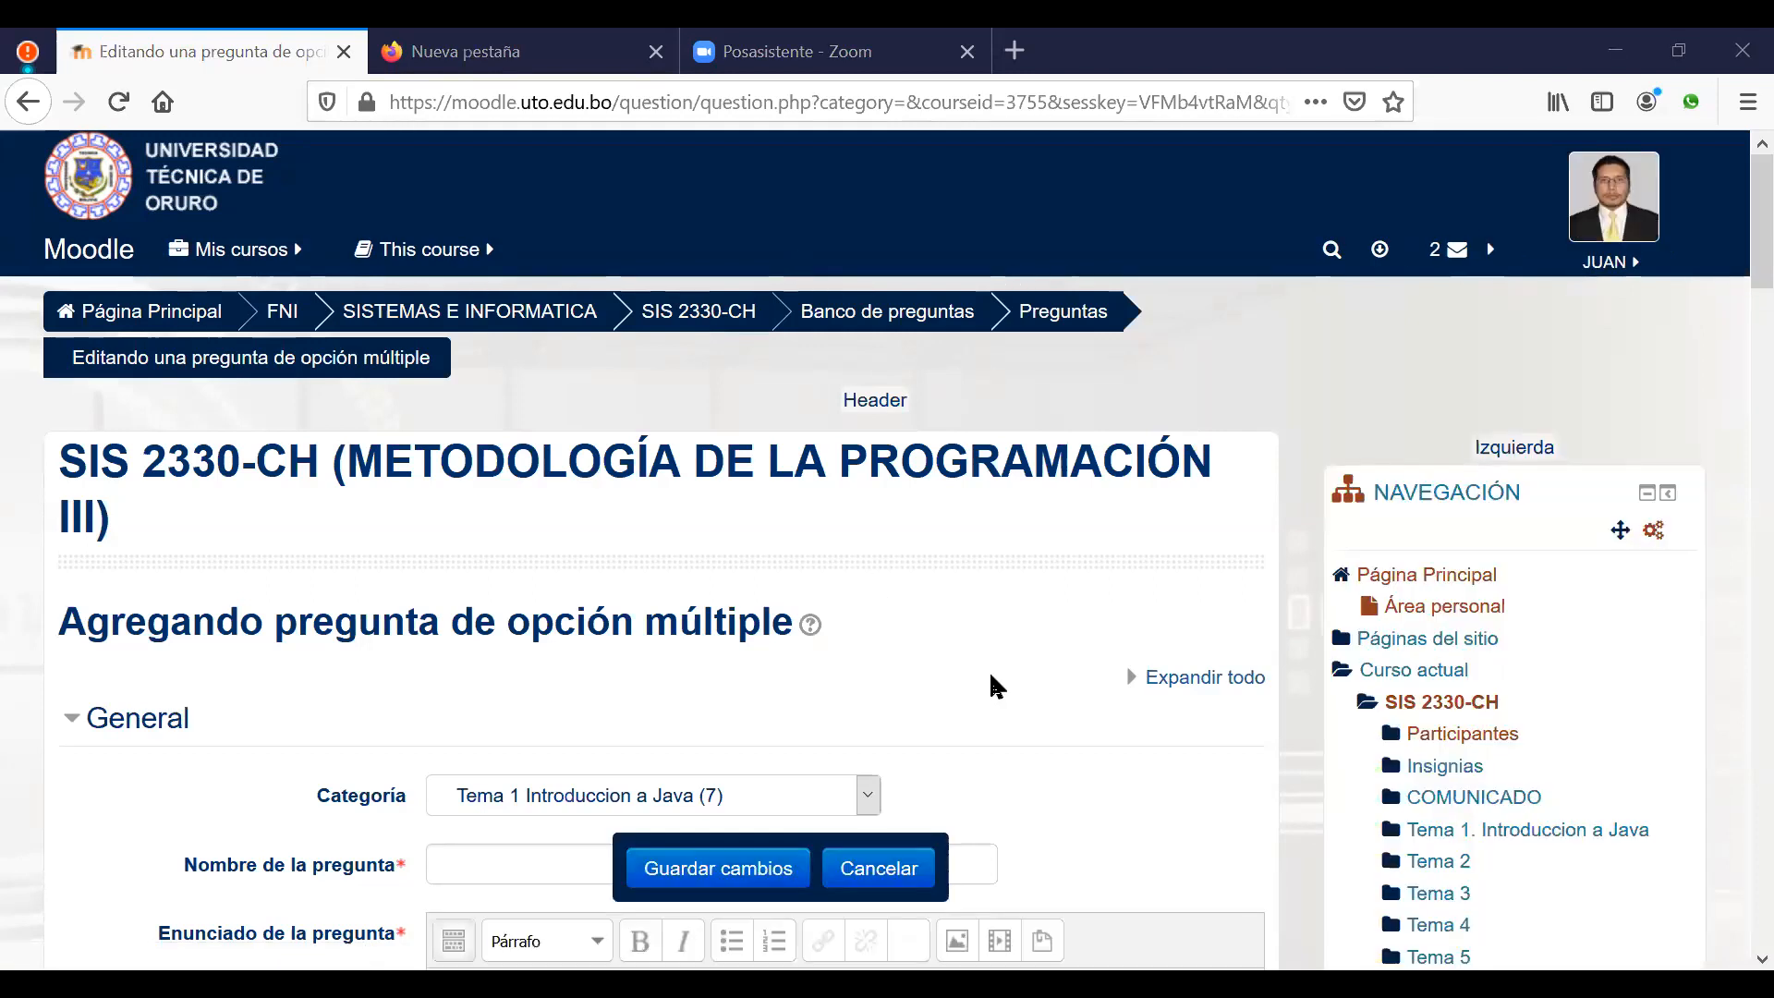
scroll(991, 679, down, 3)
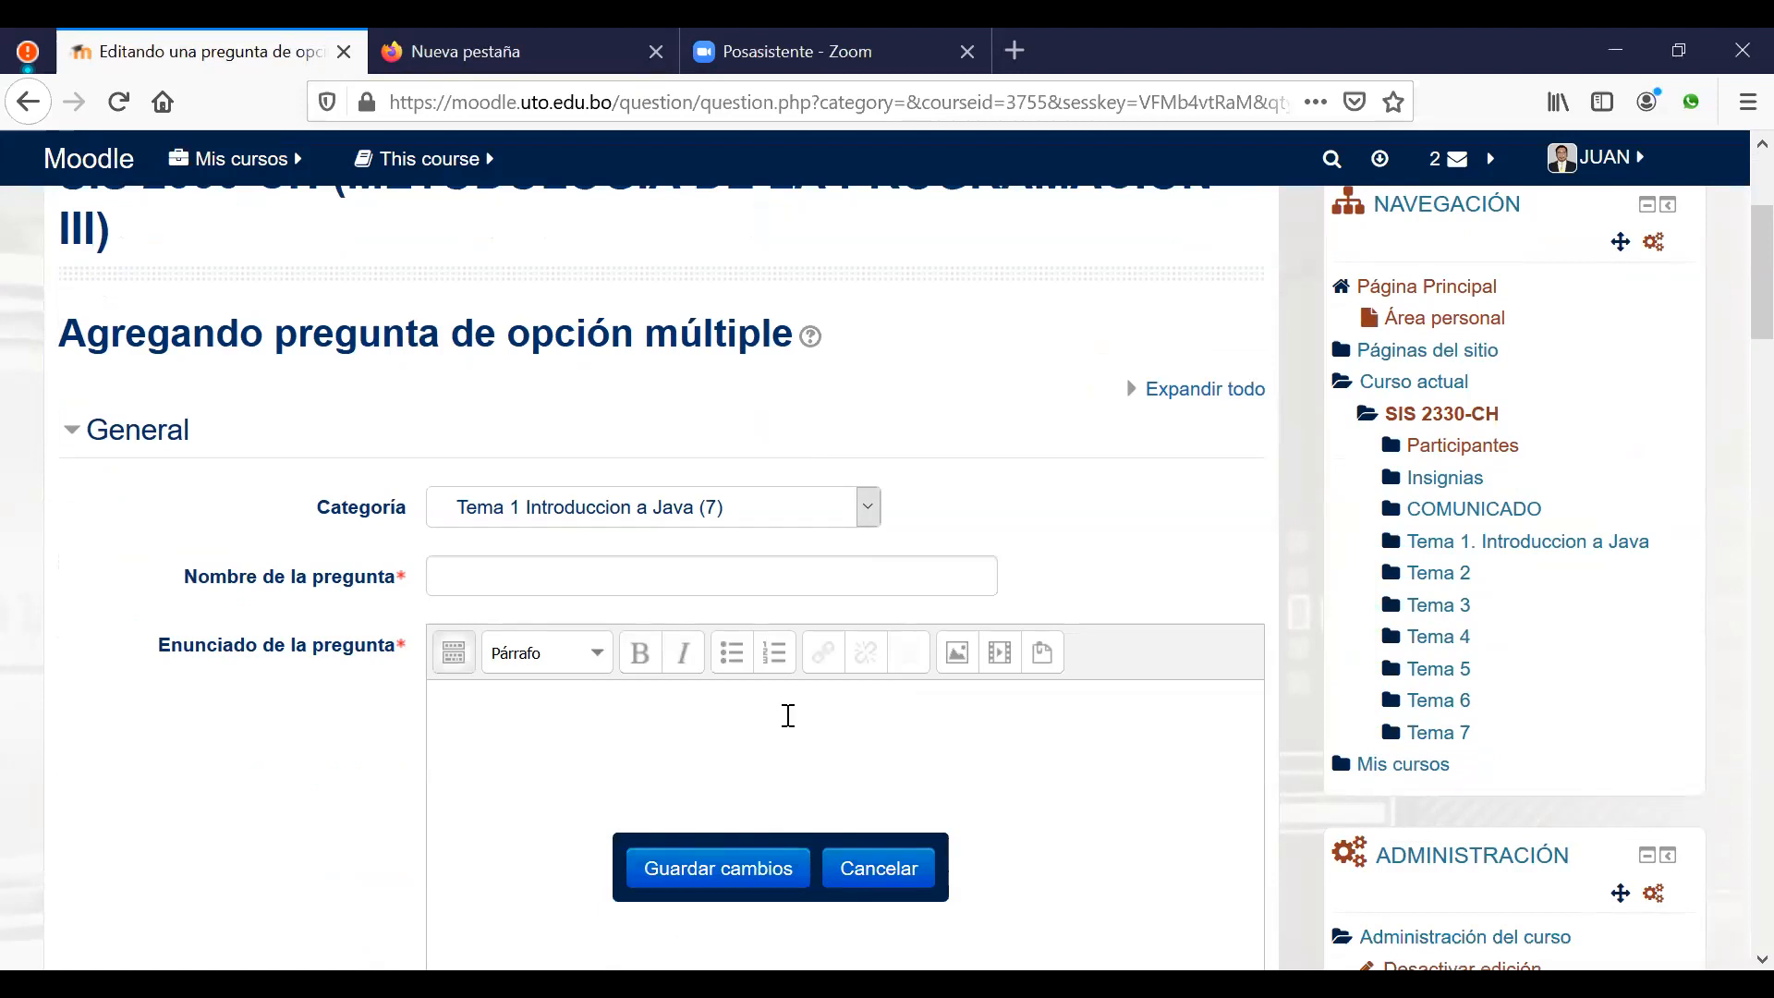
Step: Write the question text 'Cuales son los sistemas de gestion de aprendizaje libres', fixing typos
text(Cu)
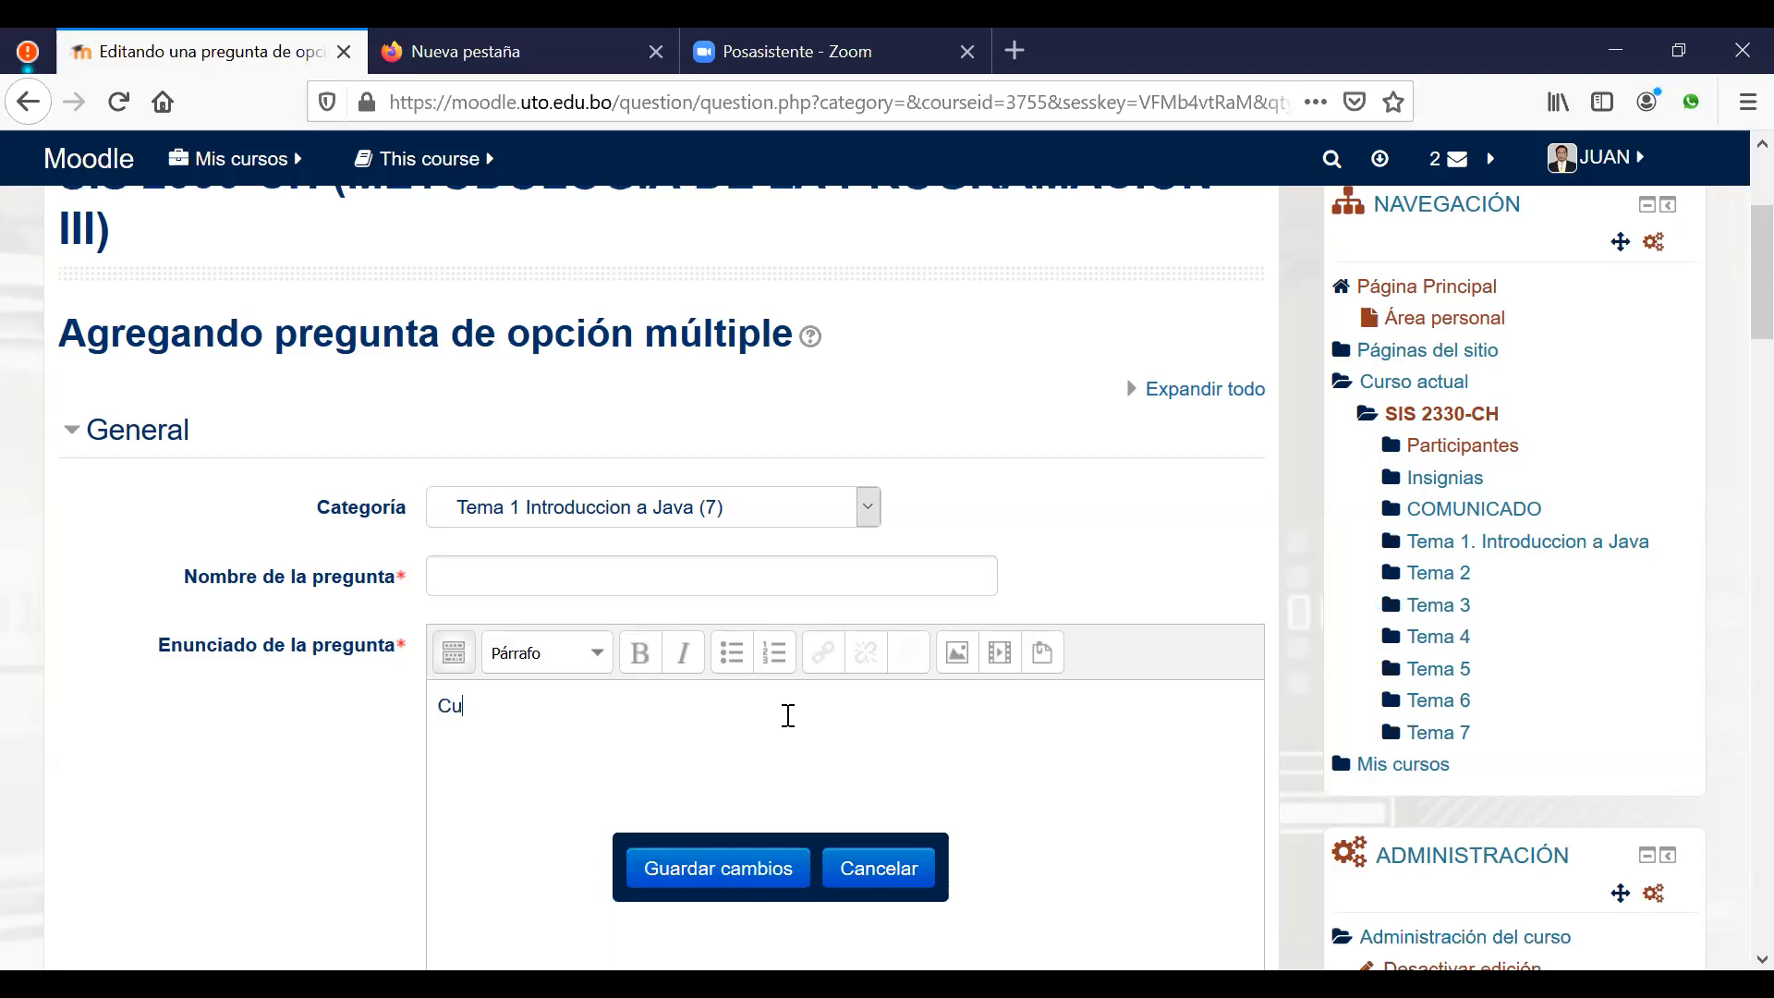
text(ales son las)
key(BackSpace)
key(BackSpace)
text(os siste)
text(mas de gesti)
text(on de aprendiz)
text(ake)
key(BackSpace)
key(BackSpace)
text(je)
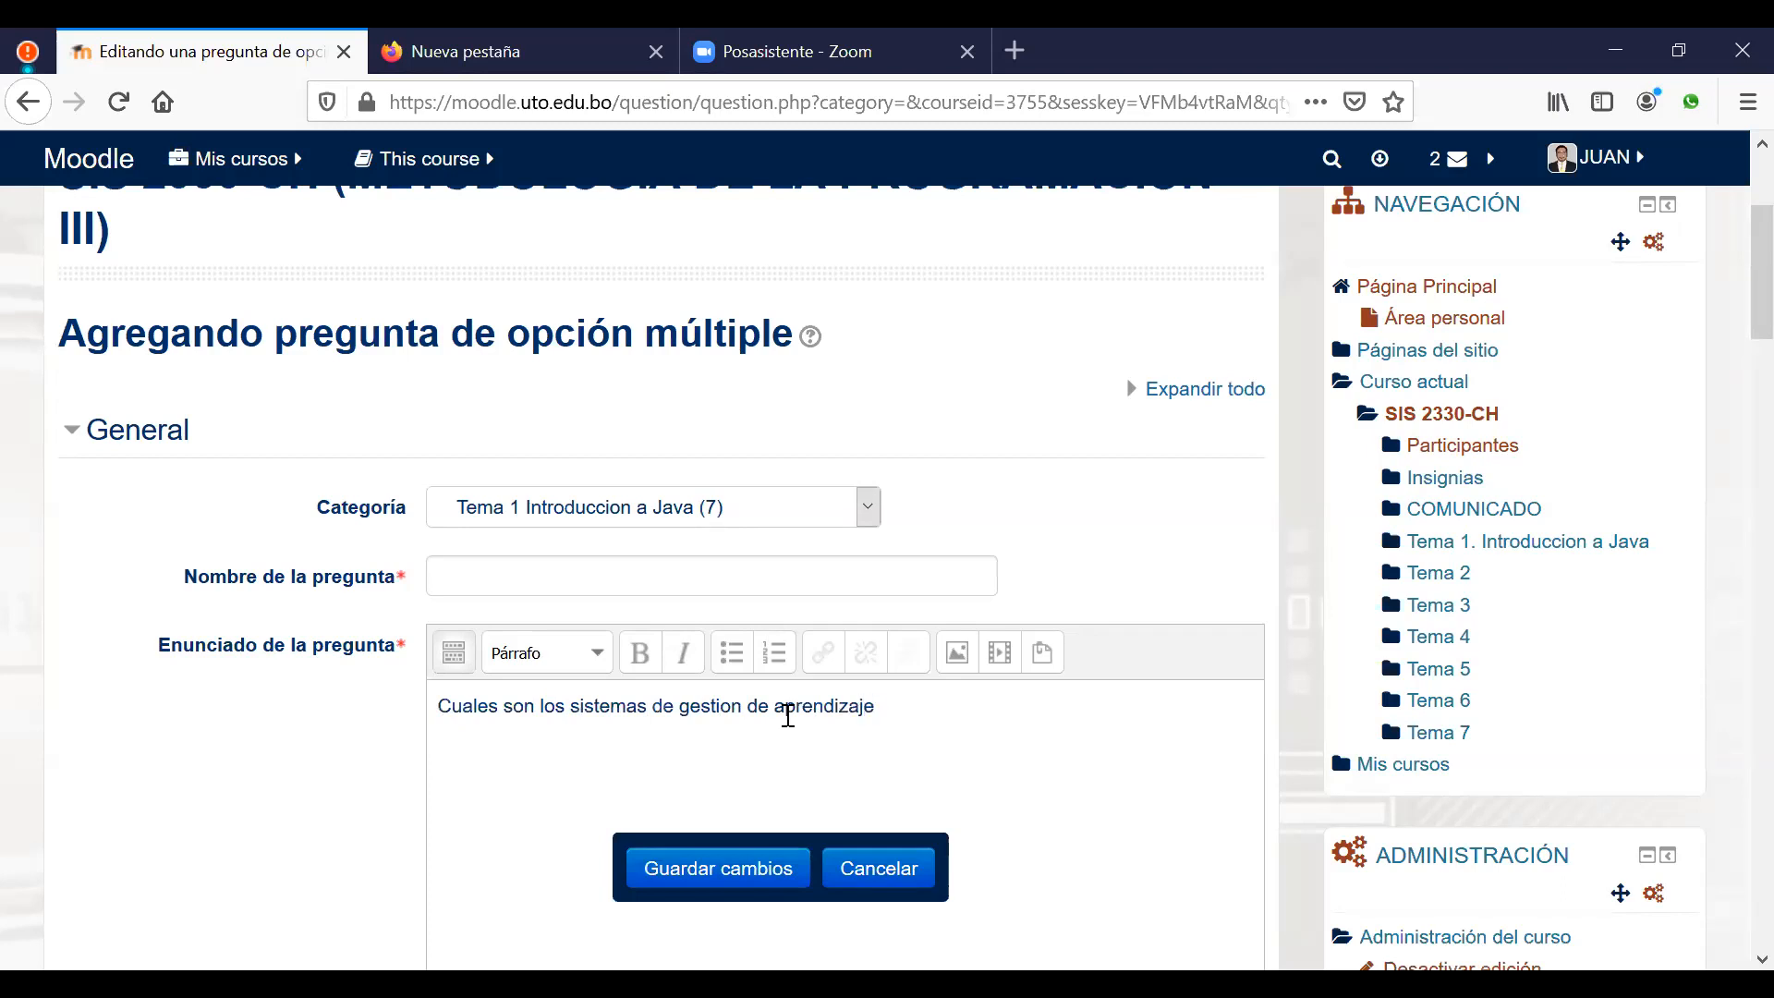
text( gratuit)
text(as)
key(BackSpace)
key(BackSpace)
key(BackSpace)
key(BackSpace)
key(BackSpace)
key(BackSpace)
key(BackSpace)
key(BackSpace)
key(BackSpace)
text(libres)
Step: Copy the question text into Nombre de la pregunta as the question name
key(ctrl+a)
key(ctrl+c)
click(563, 572)
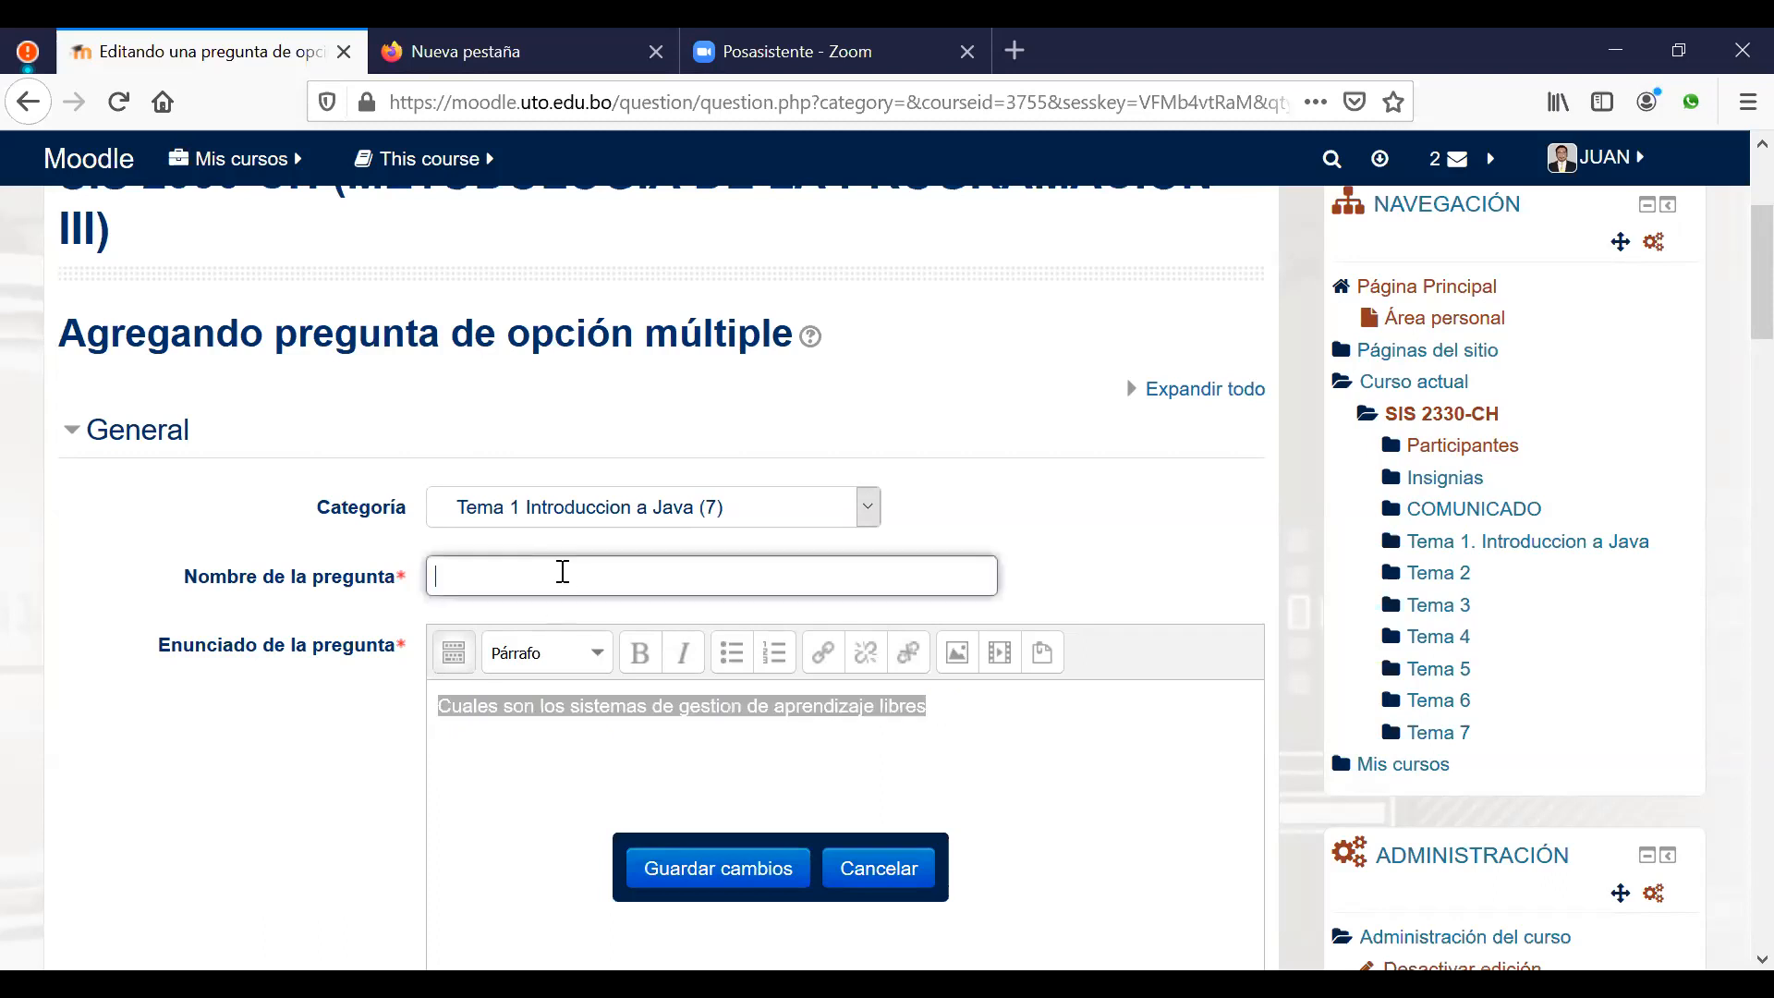
key(ctrl+v)
click(1063, 755)
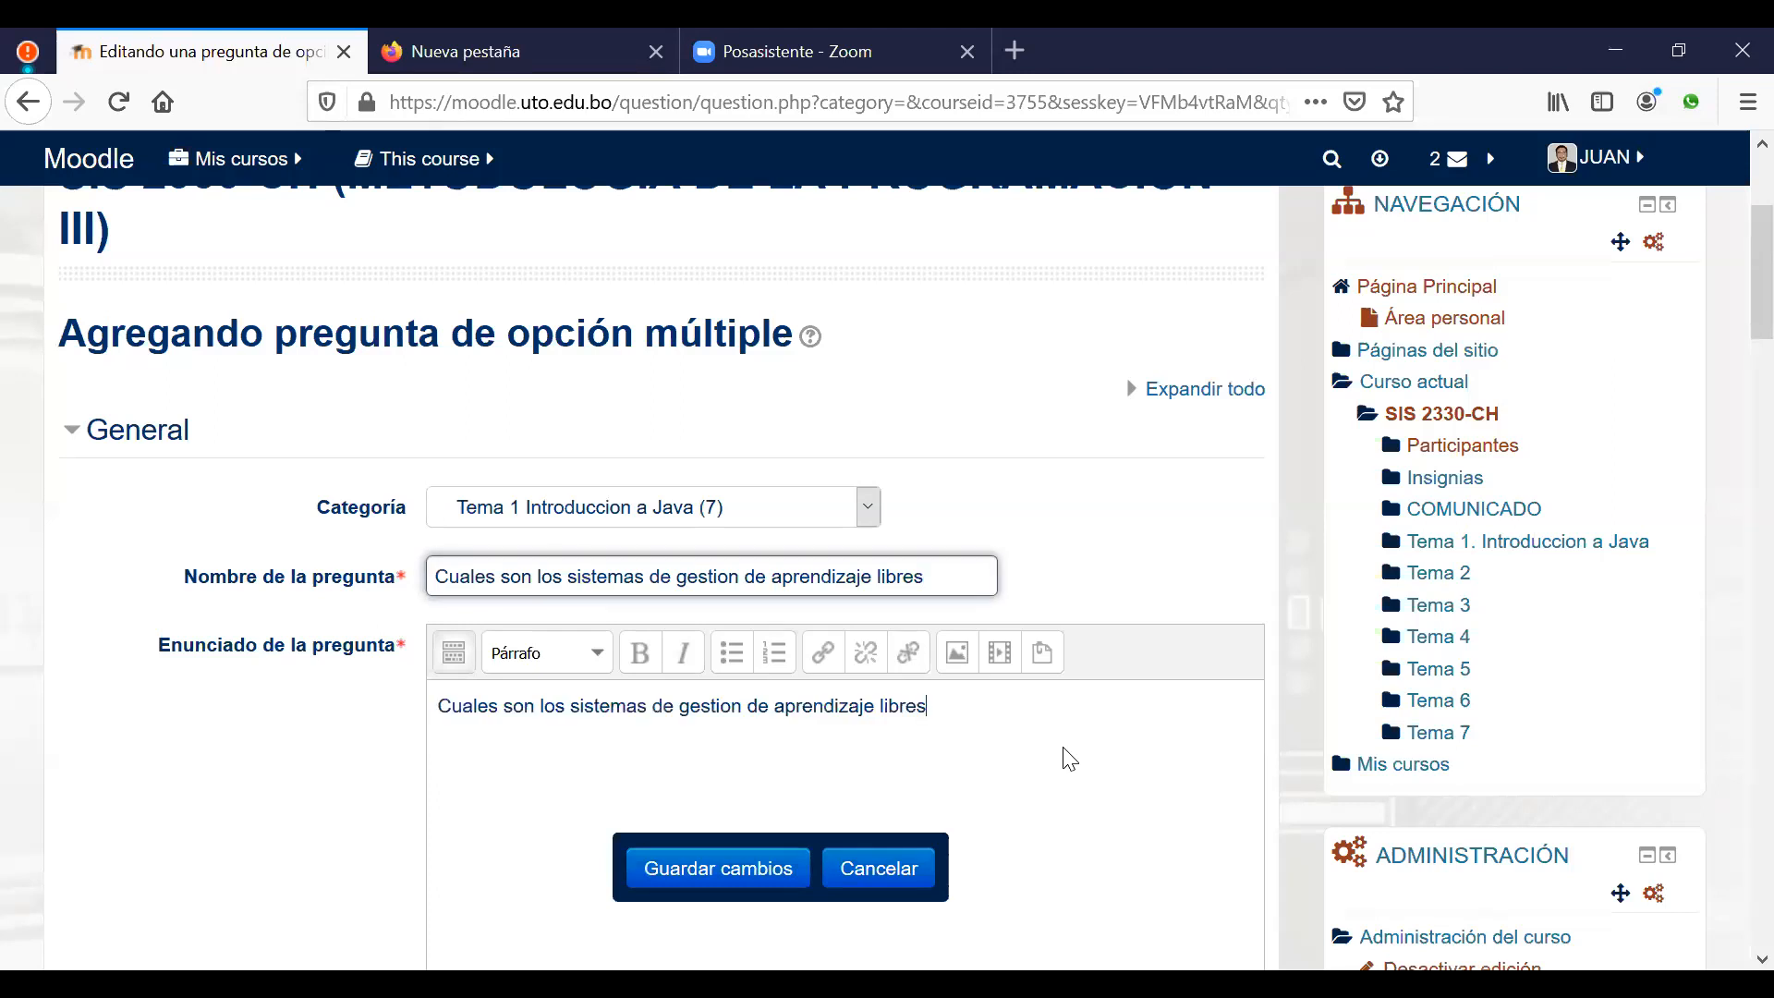
Step: Change ¿Una o varias respuestas? to 'Se permiten varias respuestas'
scroll(1062, 755, down, 7)
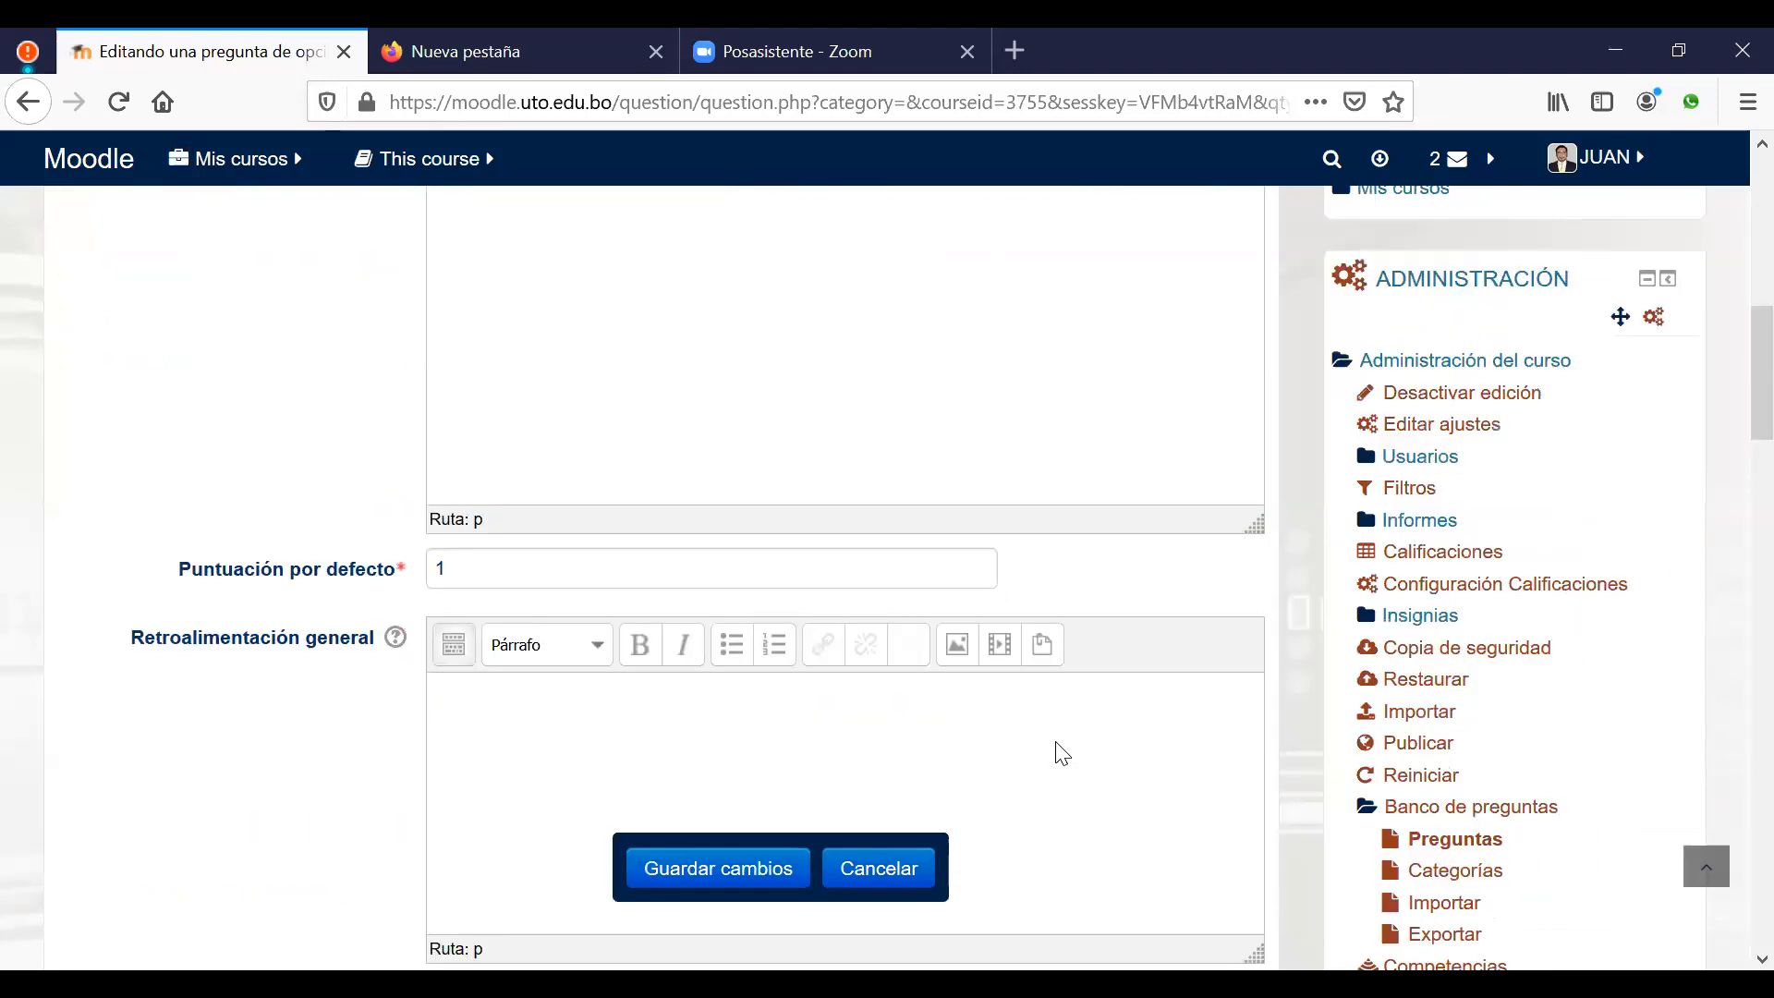
scroll(1062, 756, down, 3)
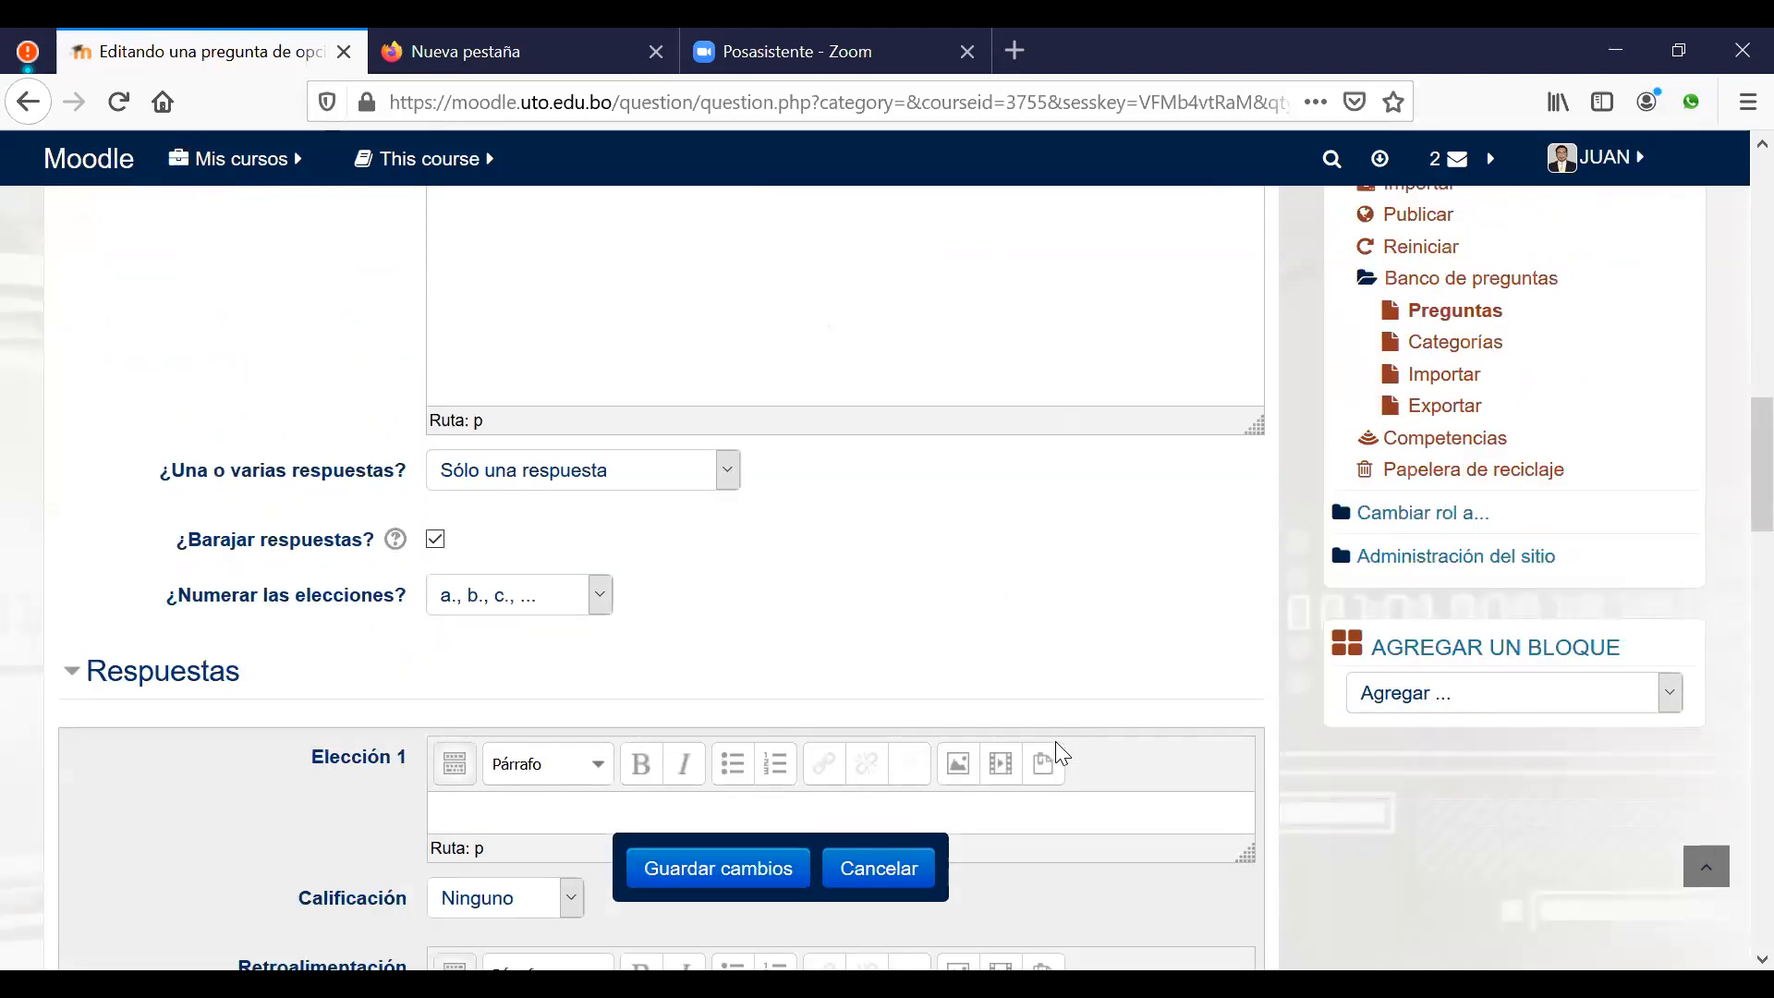
scroll(1055, 741, down, 1)
click(729, 423)
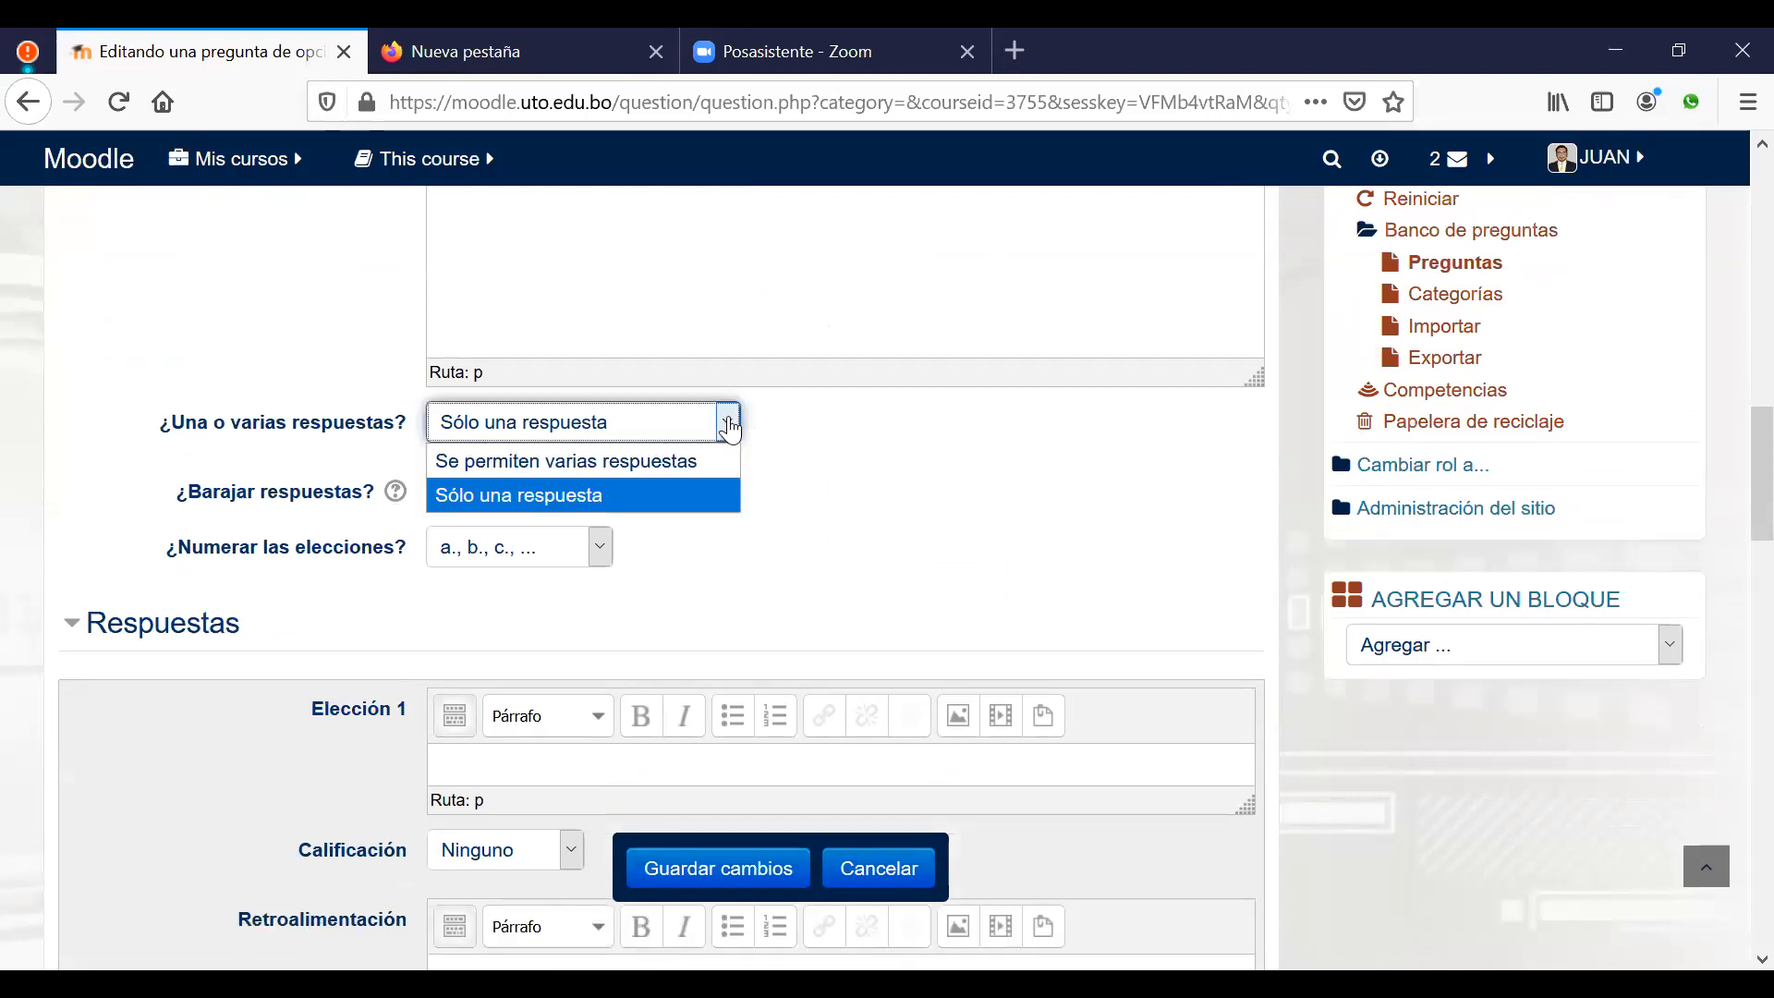
click(663, 460)
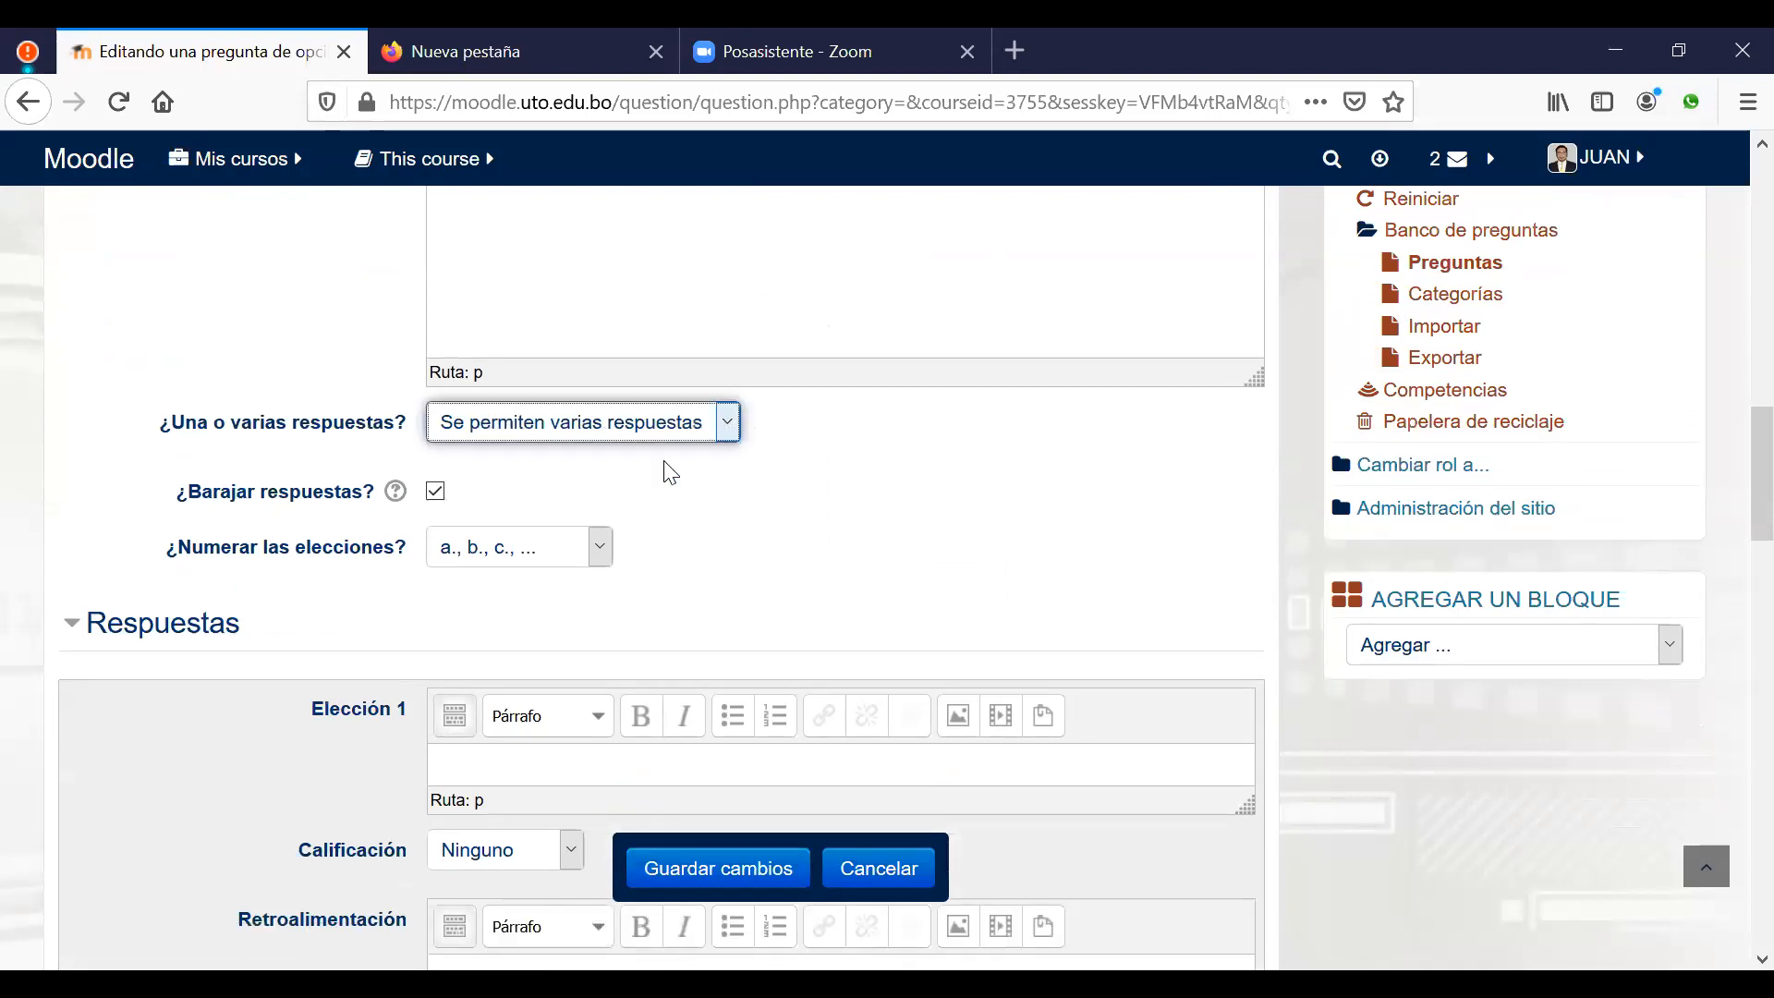
scroll(951, 504, up, 5)
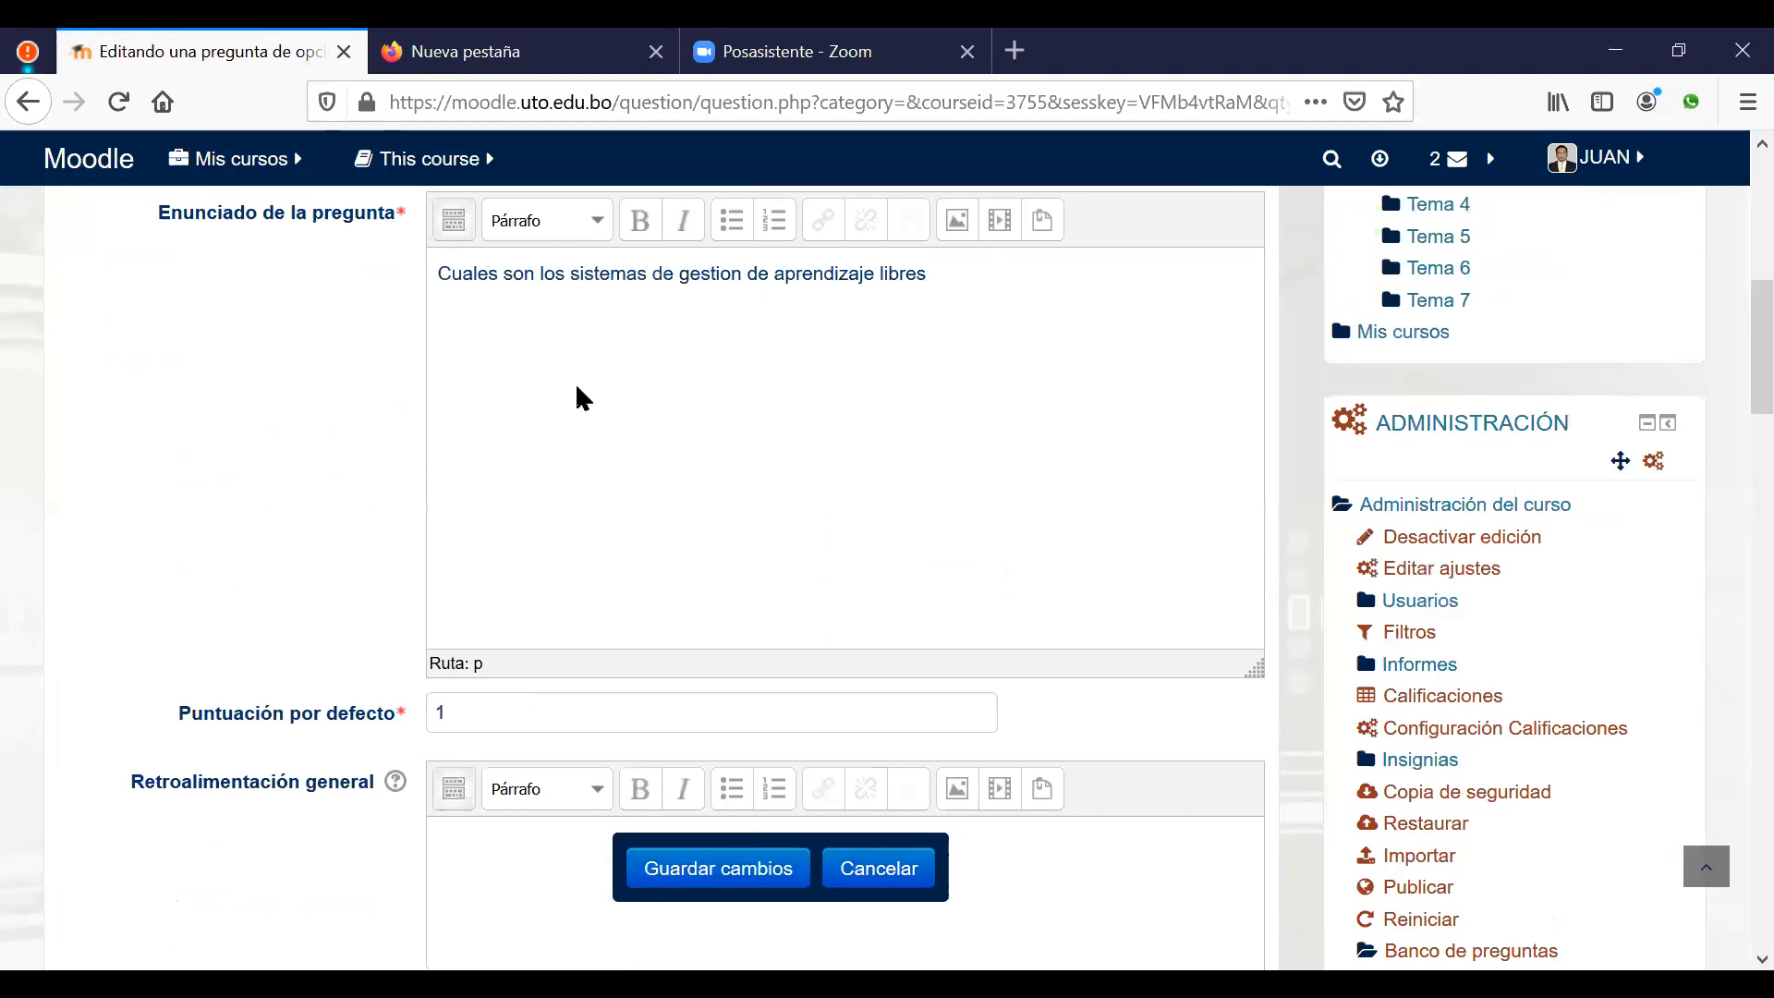
scroll(1003, 549, down, 7)
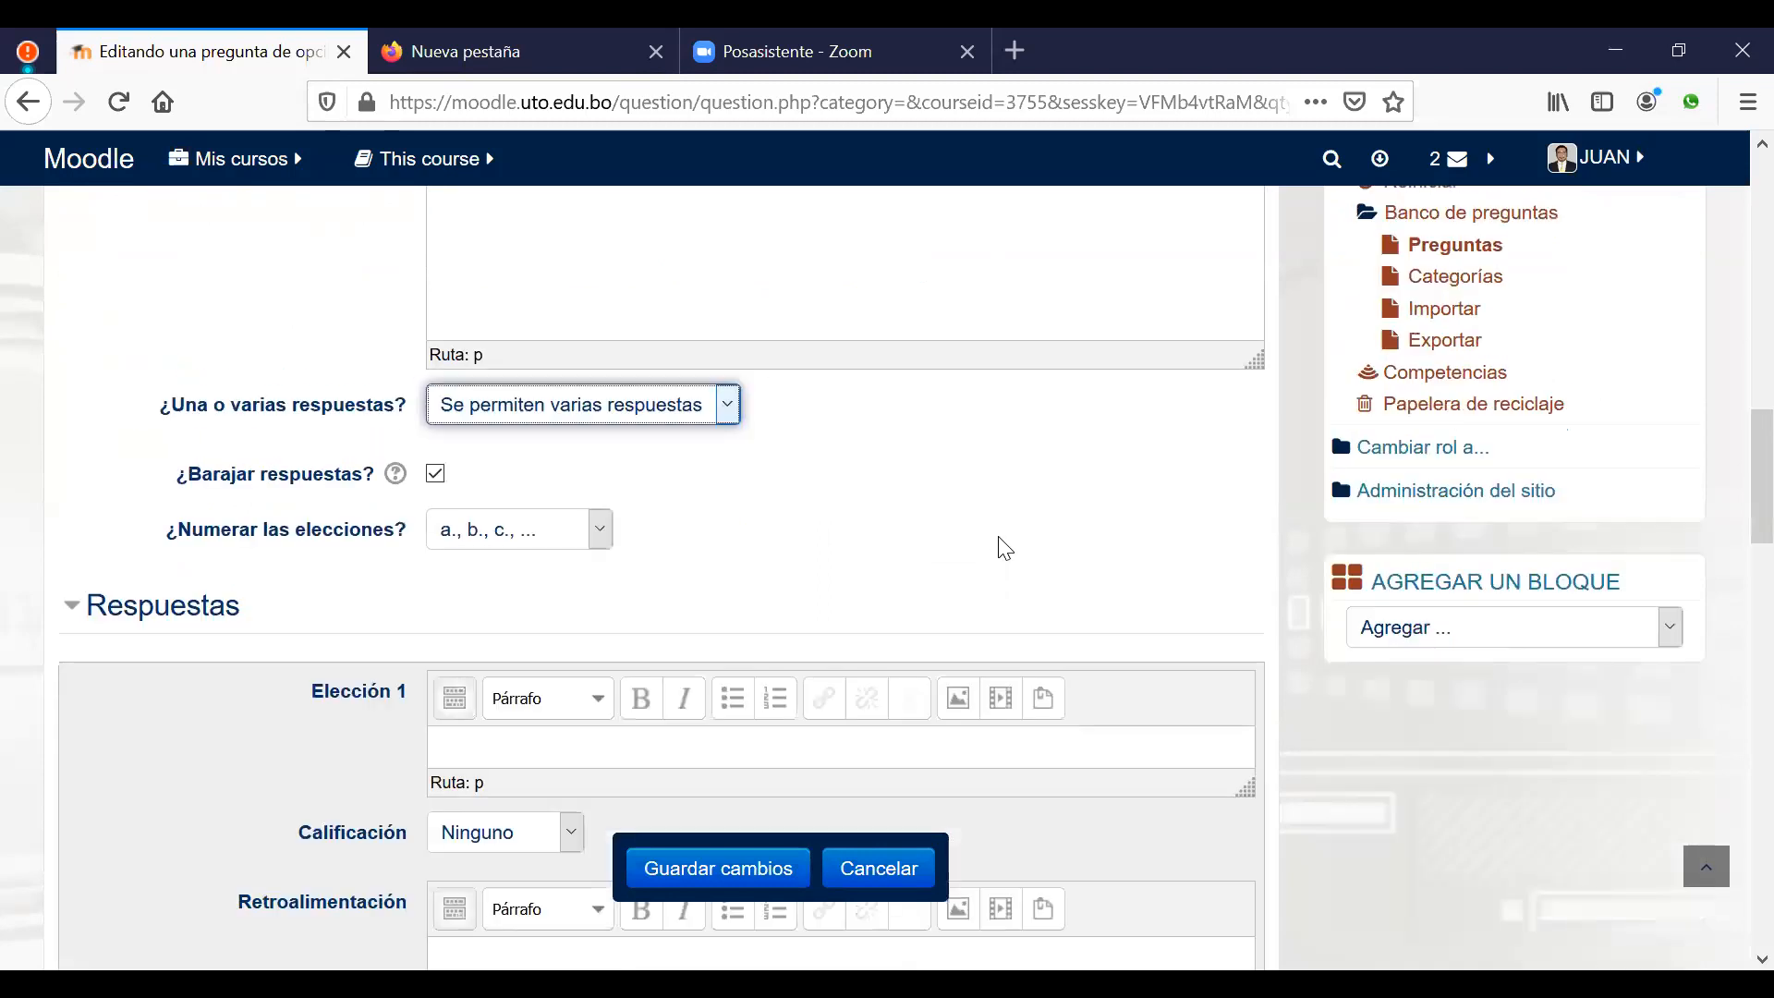
scroll(1005, 550, up, 2)
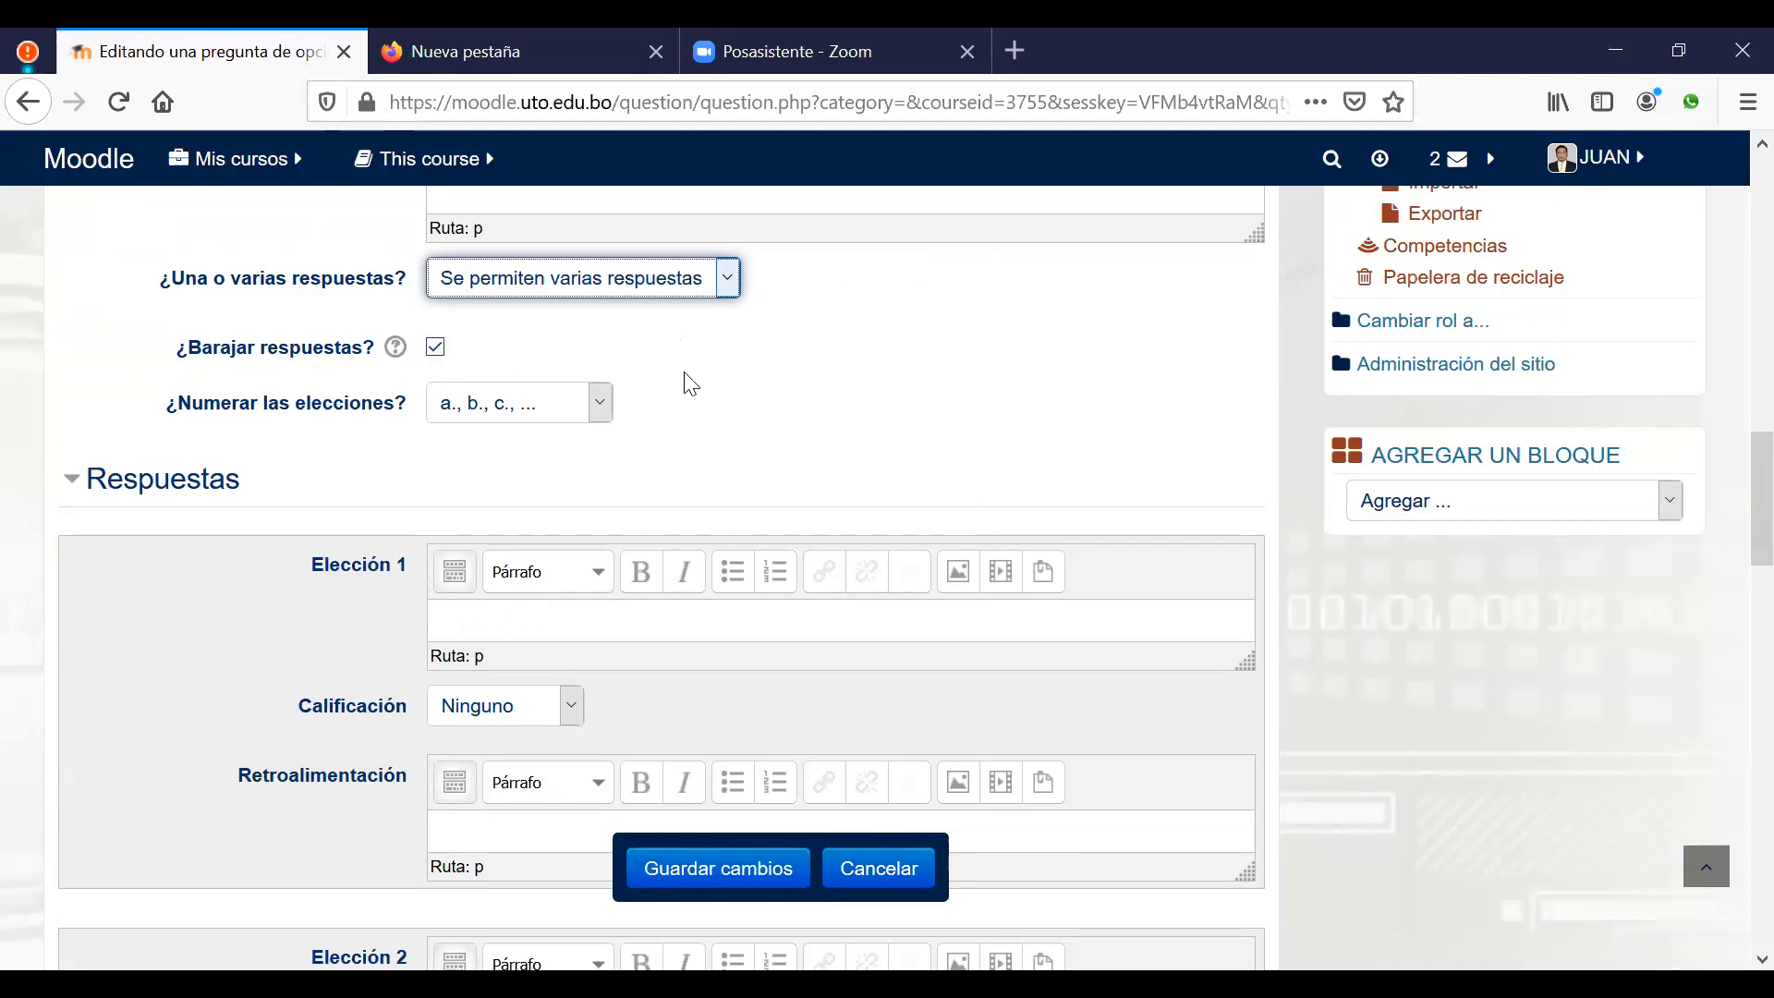
scroll(765, 428, down, 3)
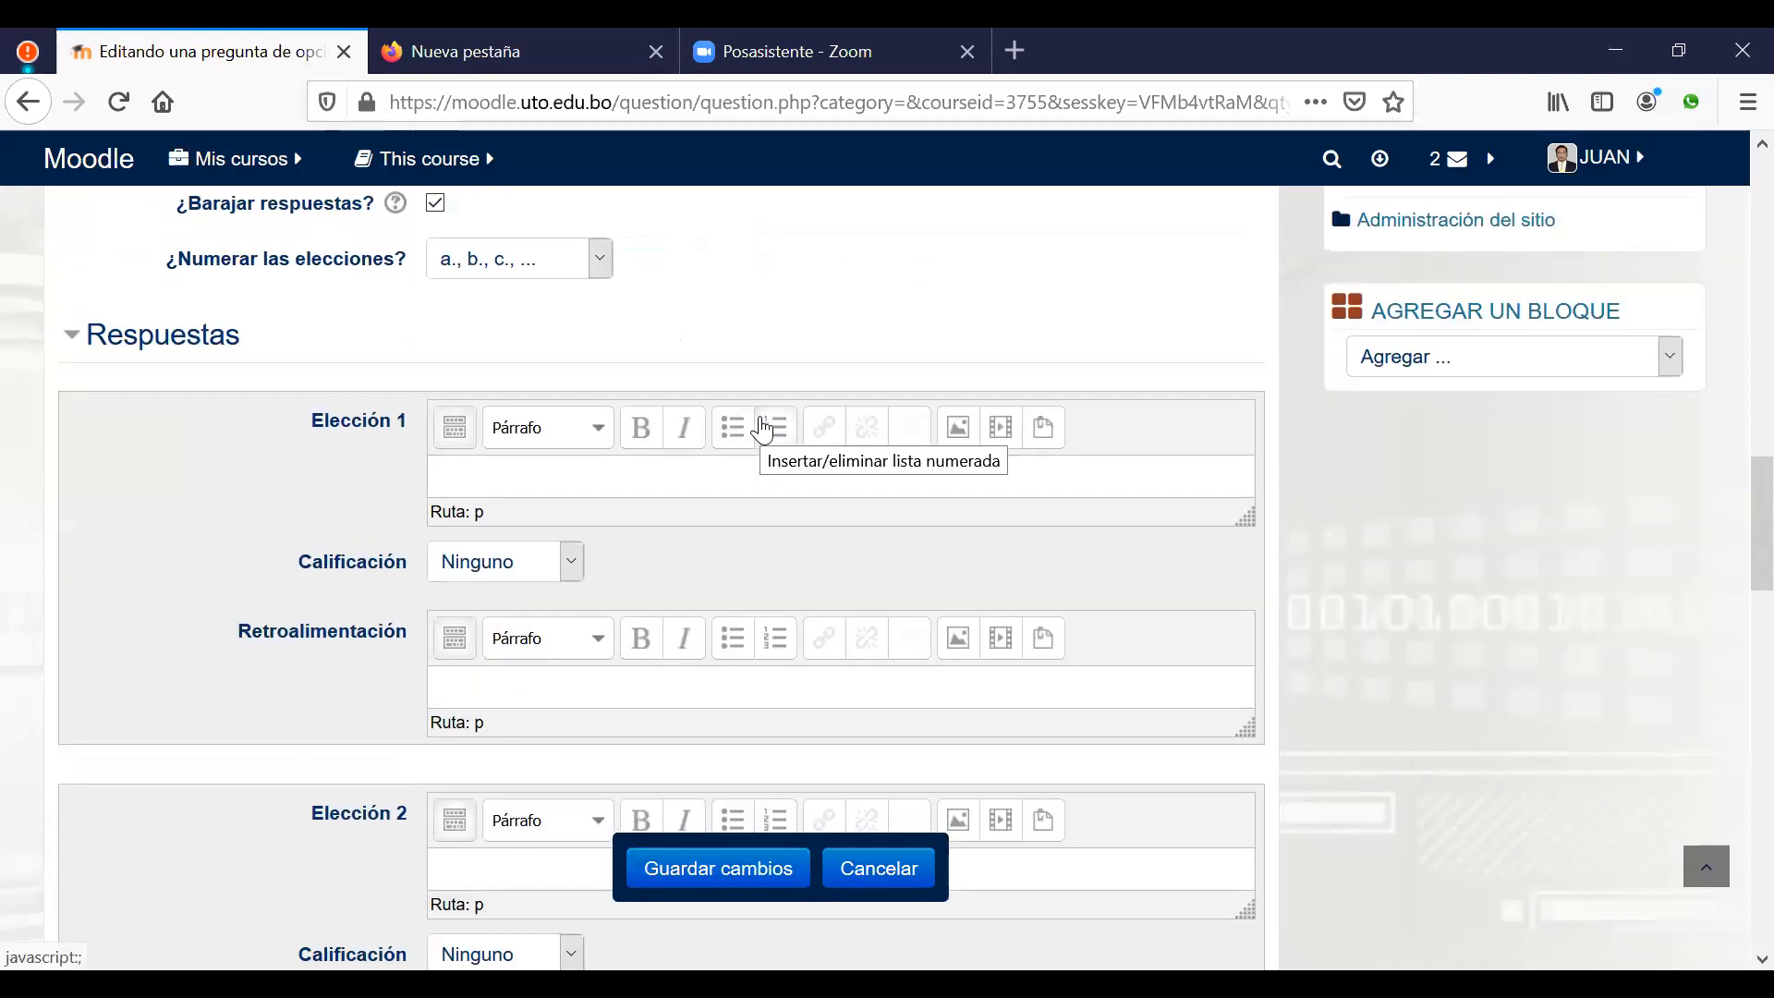
Step: Enter 'Moodle' as the Elección 1 answer choice
scroll(765, 430, down, 3)
click(692, 331)
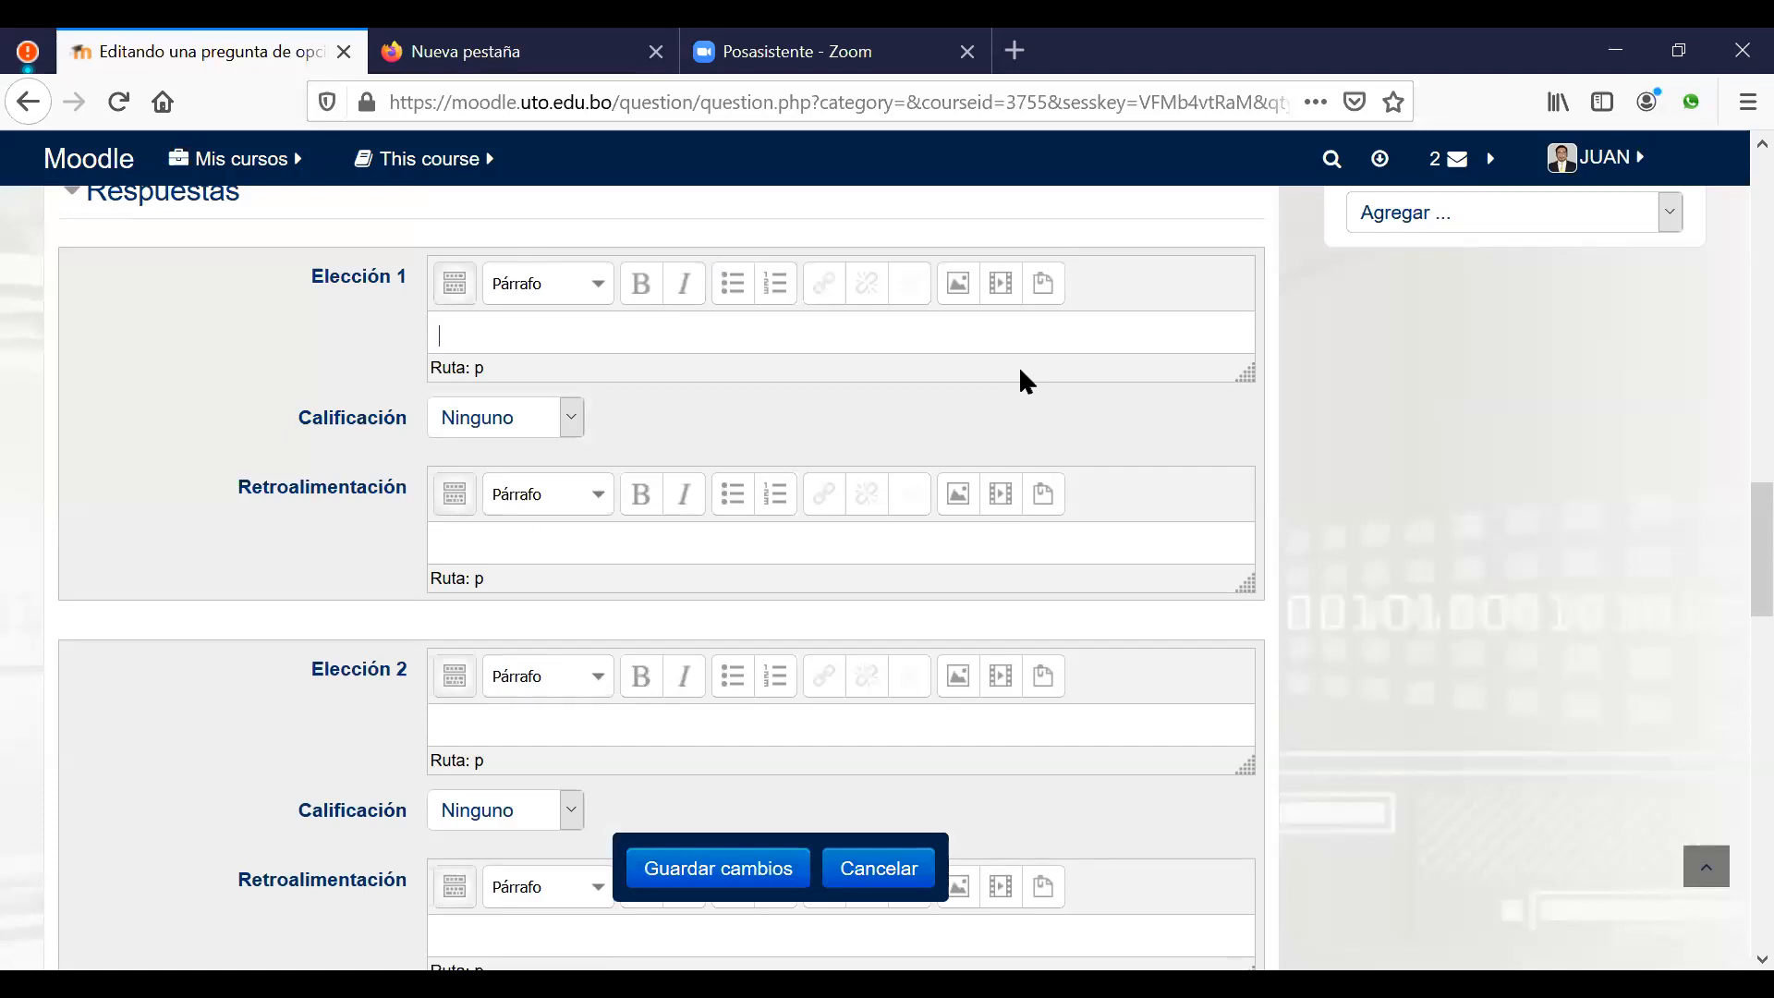
text(Moodle)
click(567, 421)
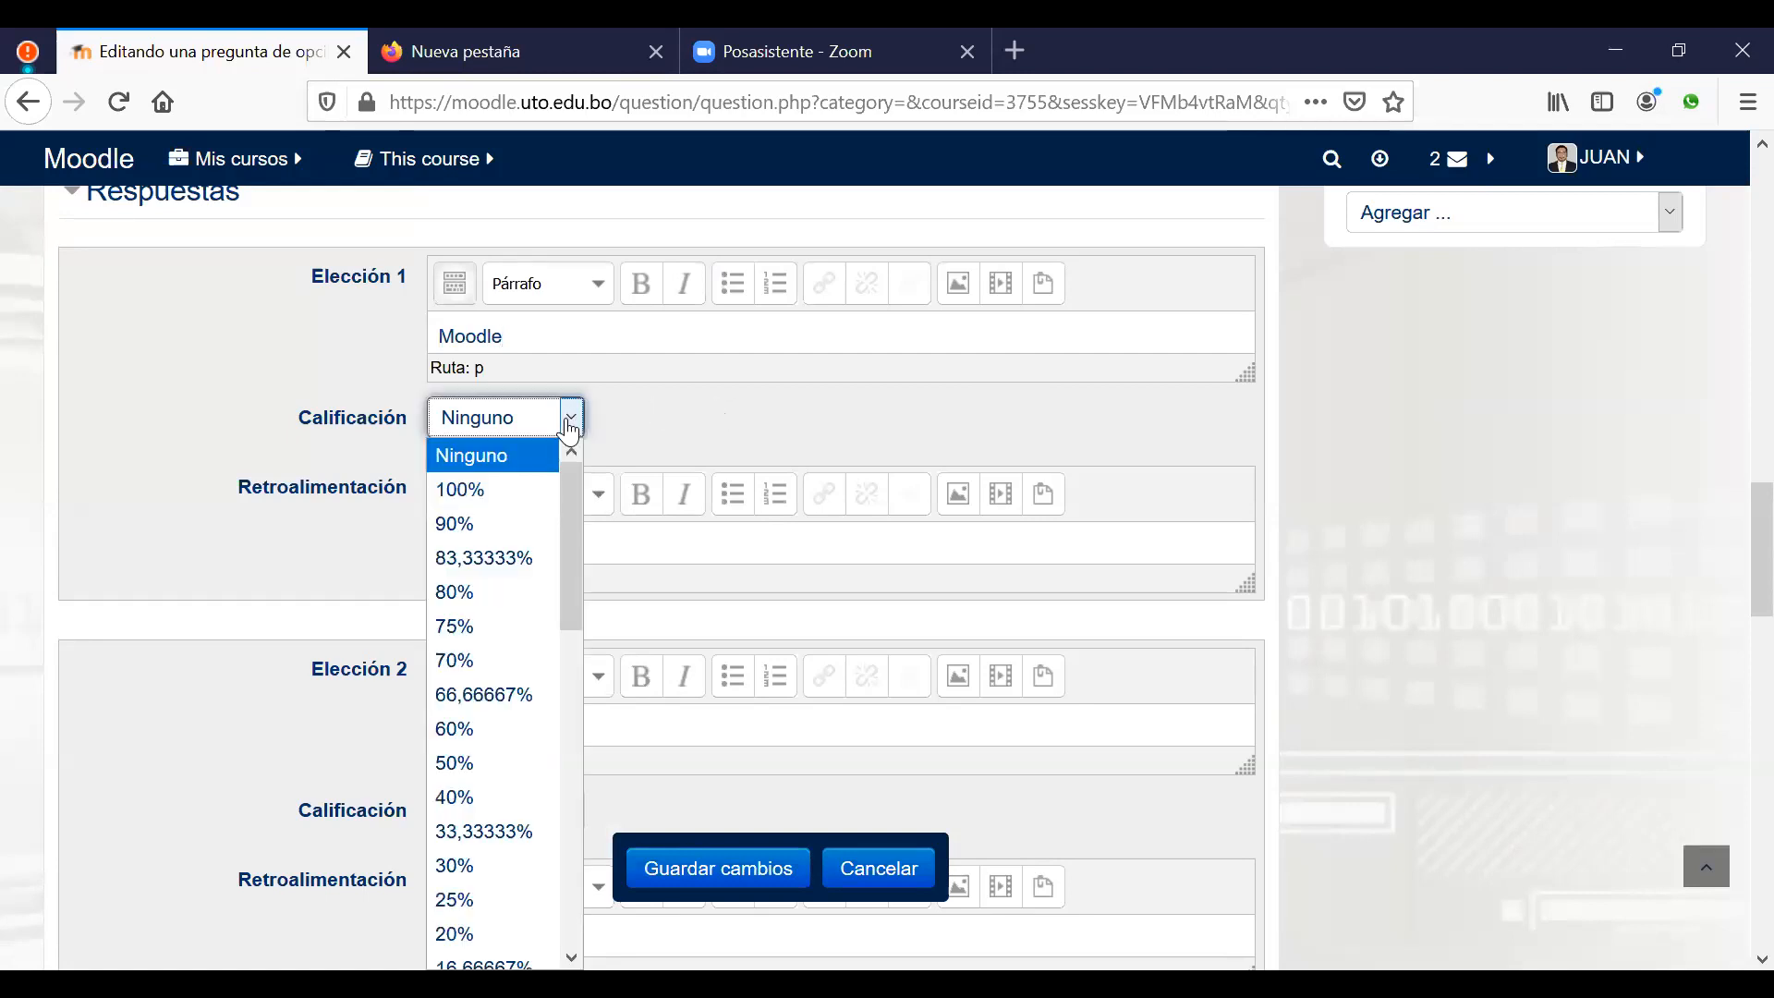
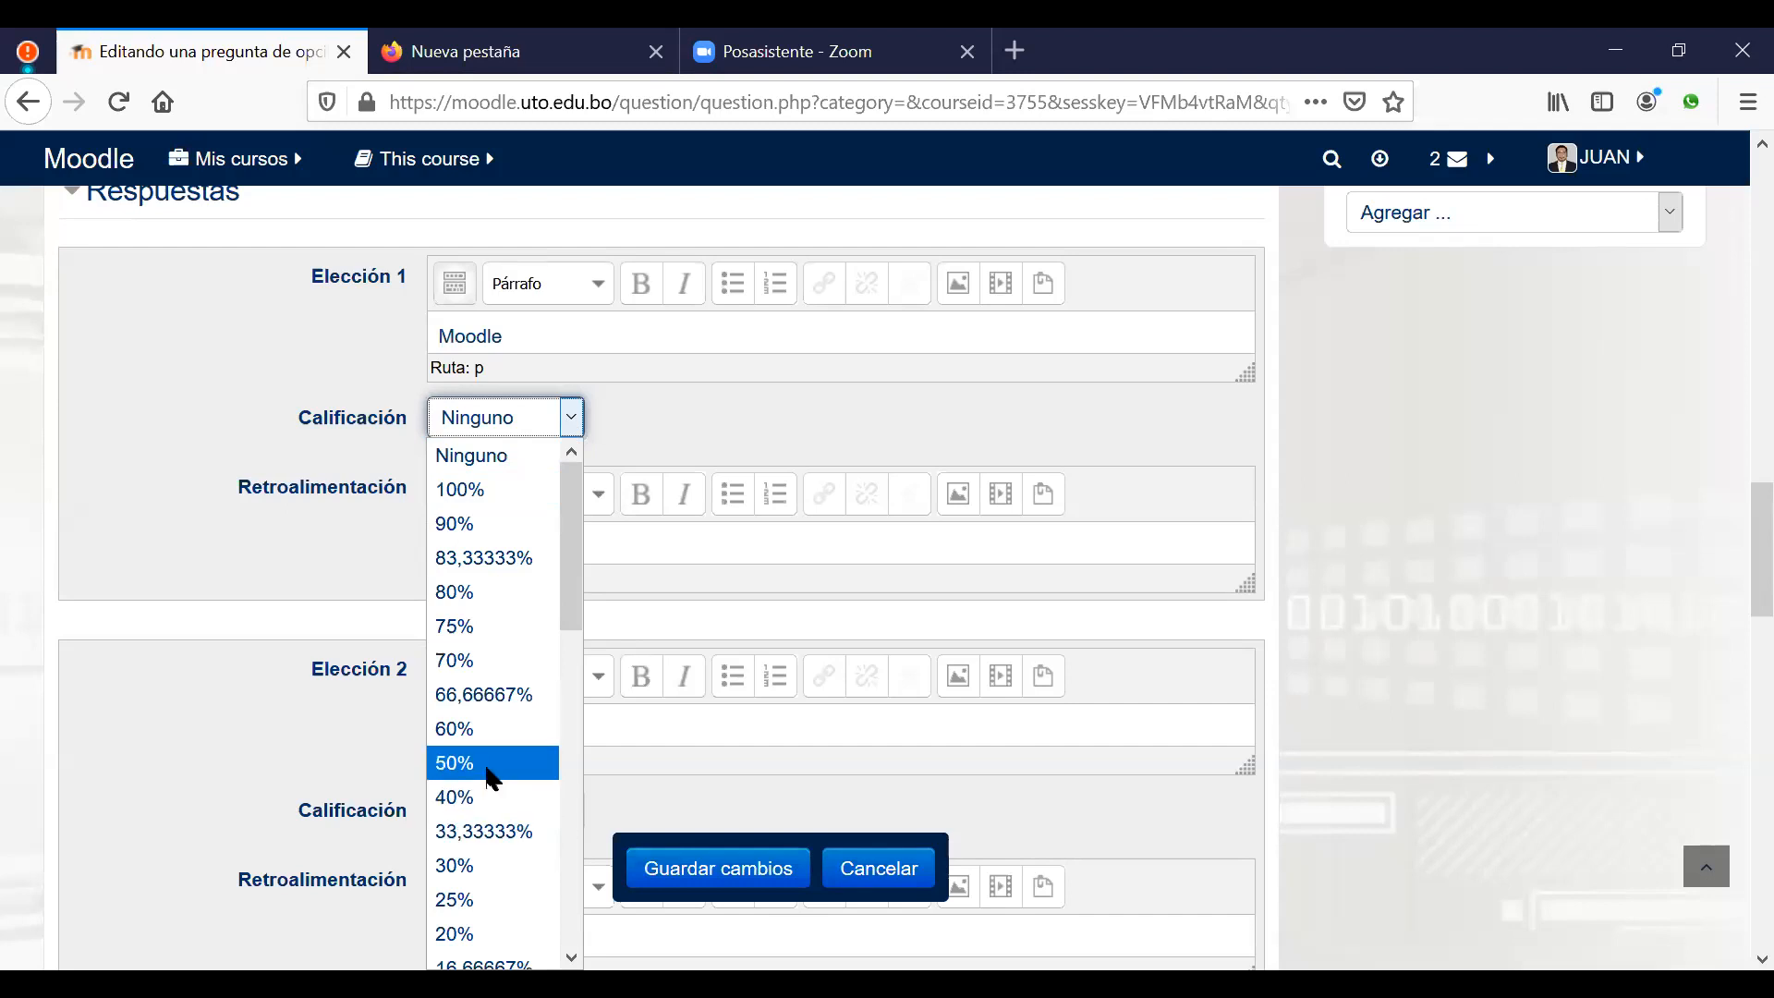
Step: Grade Elección 1 (Moodle) at 50% and enter Claroline as Elección 2, also graded 50%
click(488, 773)
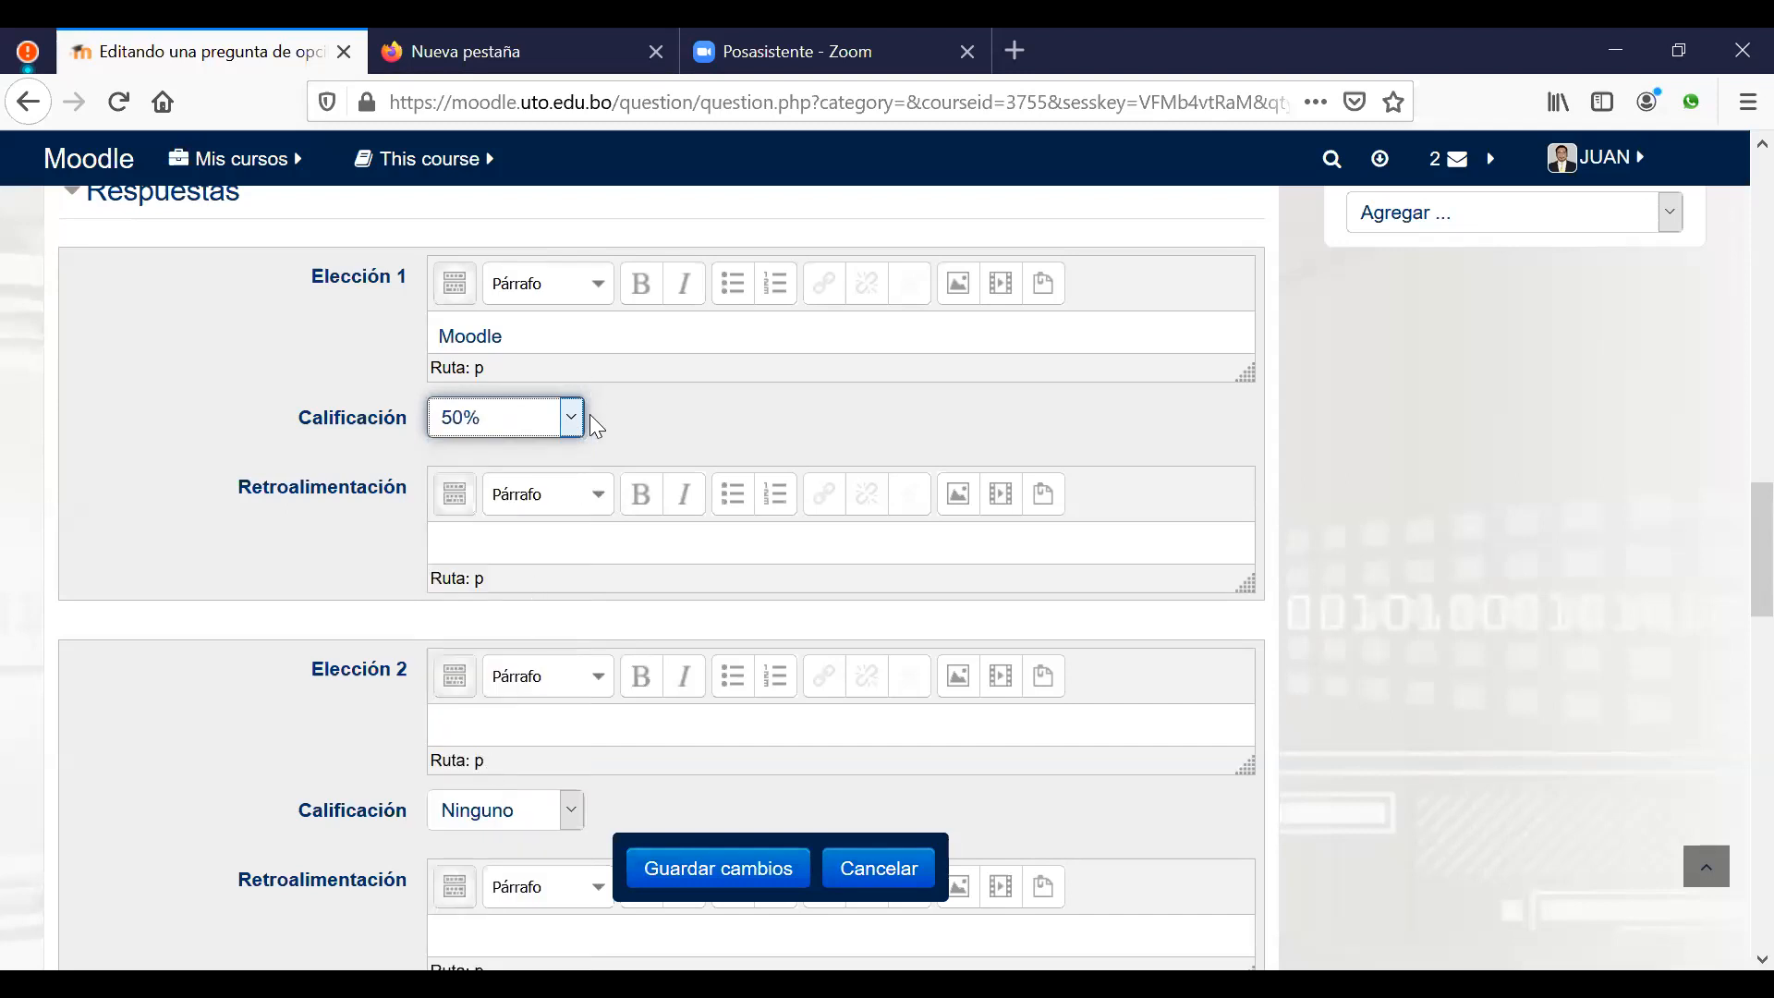
click(548, 735)
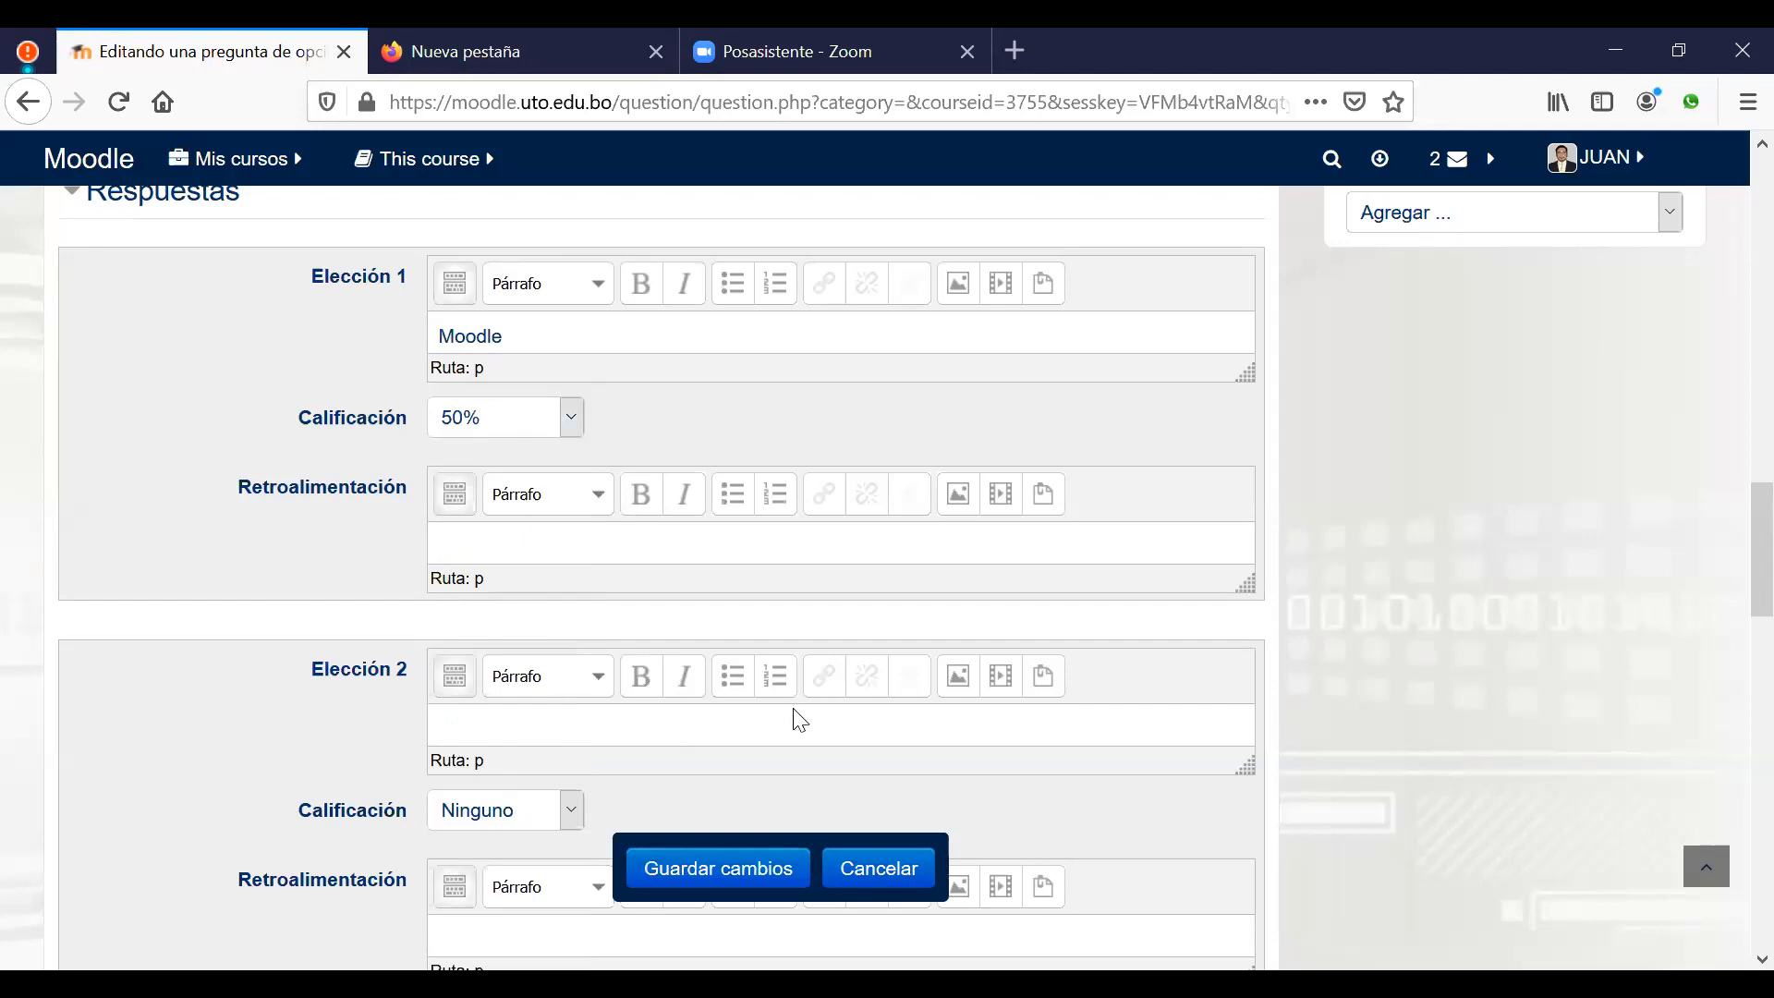
text(Claroline)
scroll(769, 707, down, 1)
scroll(650, 750, down, 2)
click(573, 665)
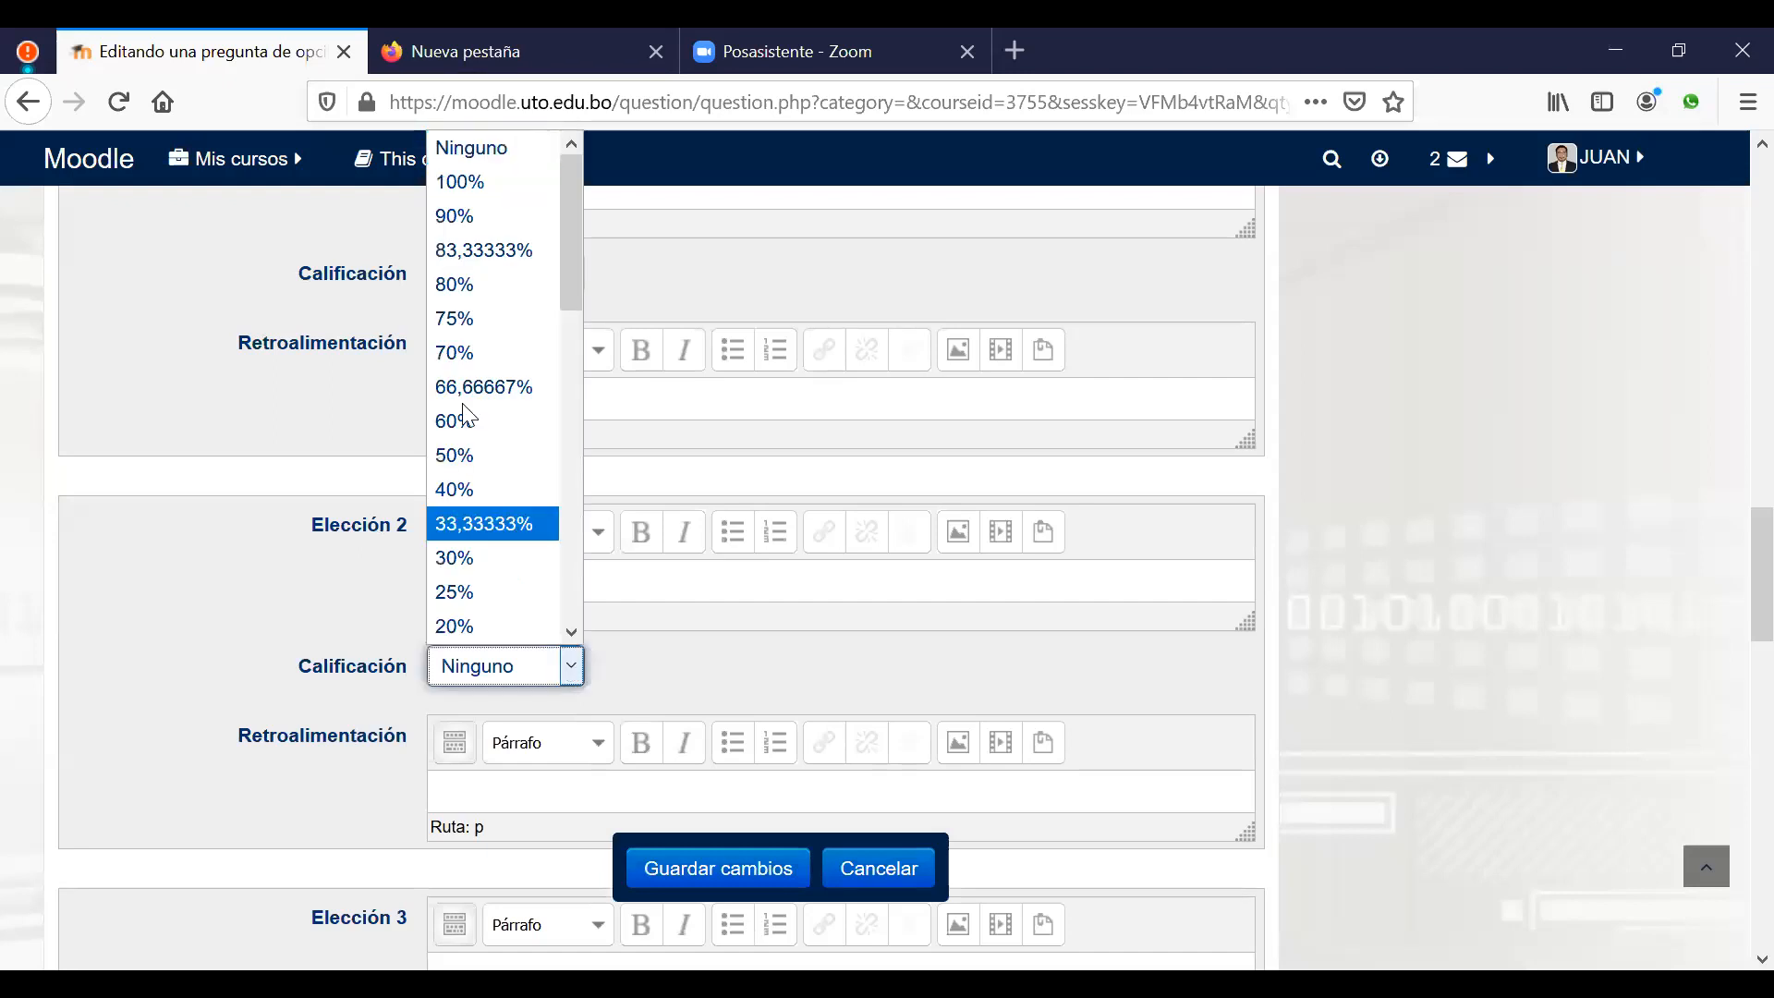
click(468, 457)
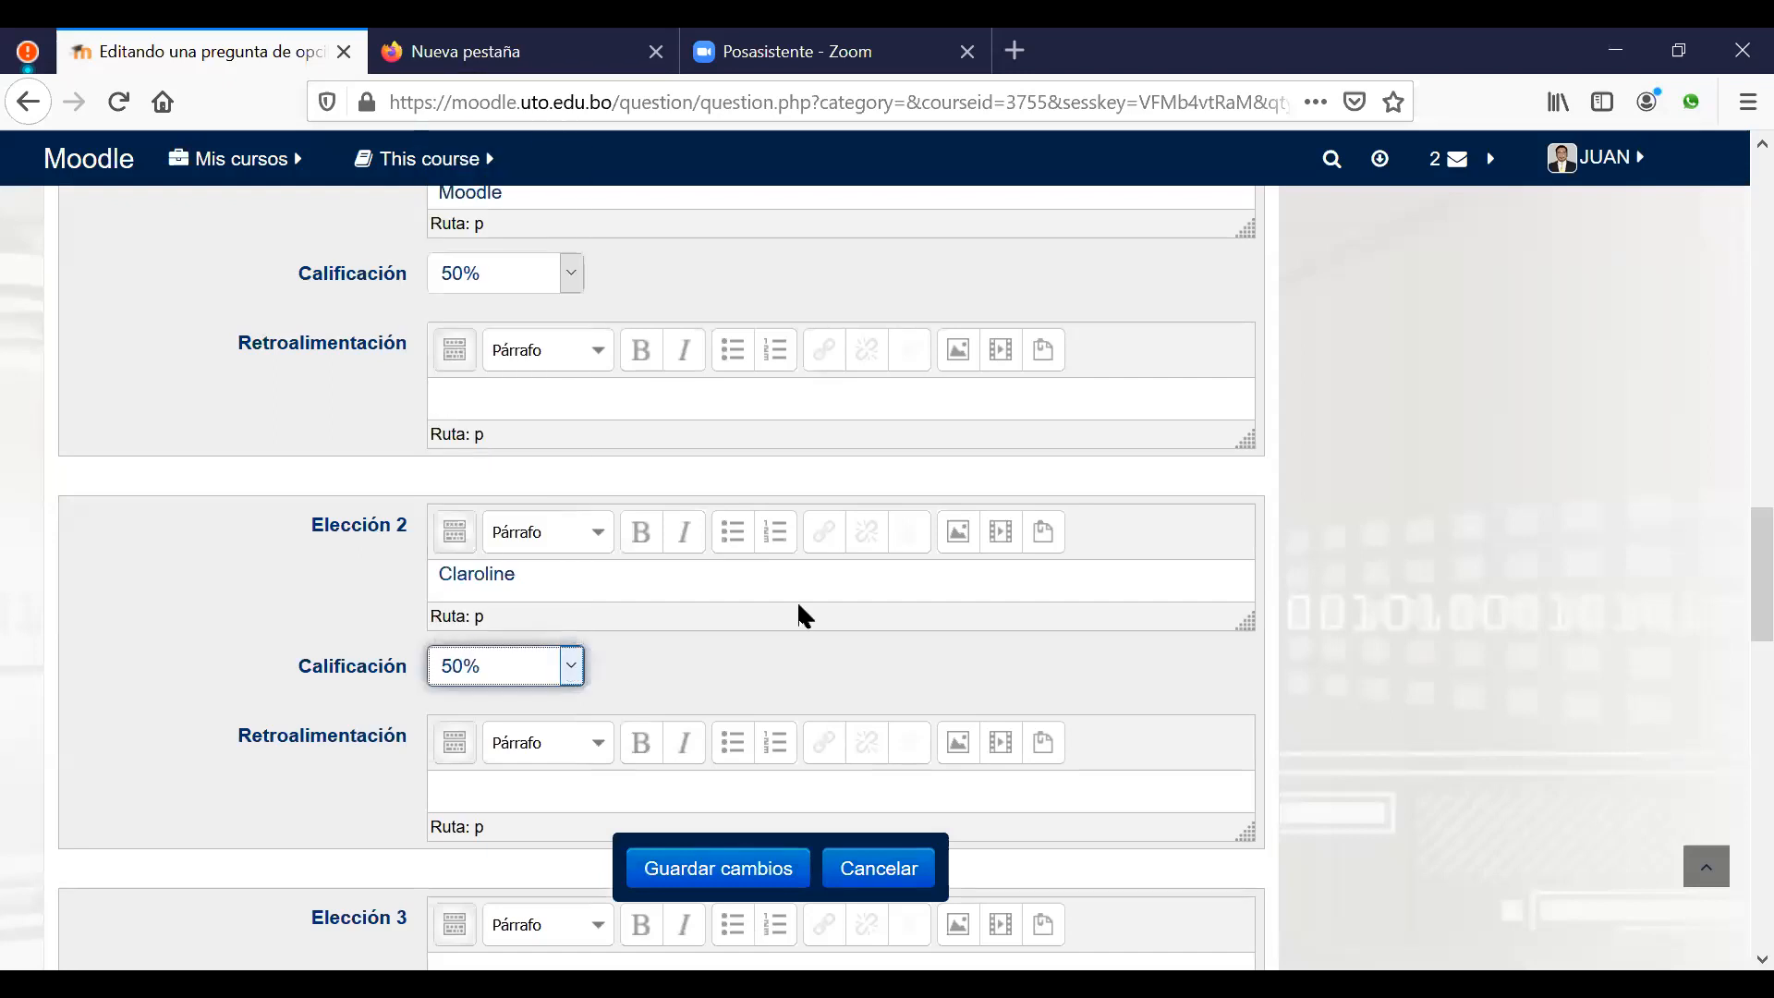
scroll(896, 608, up, 3)
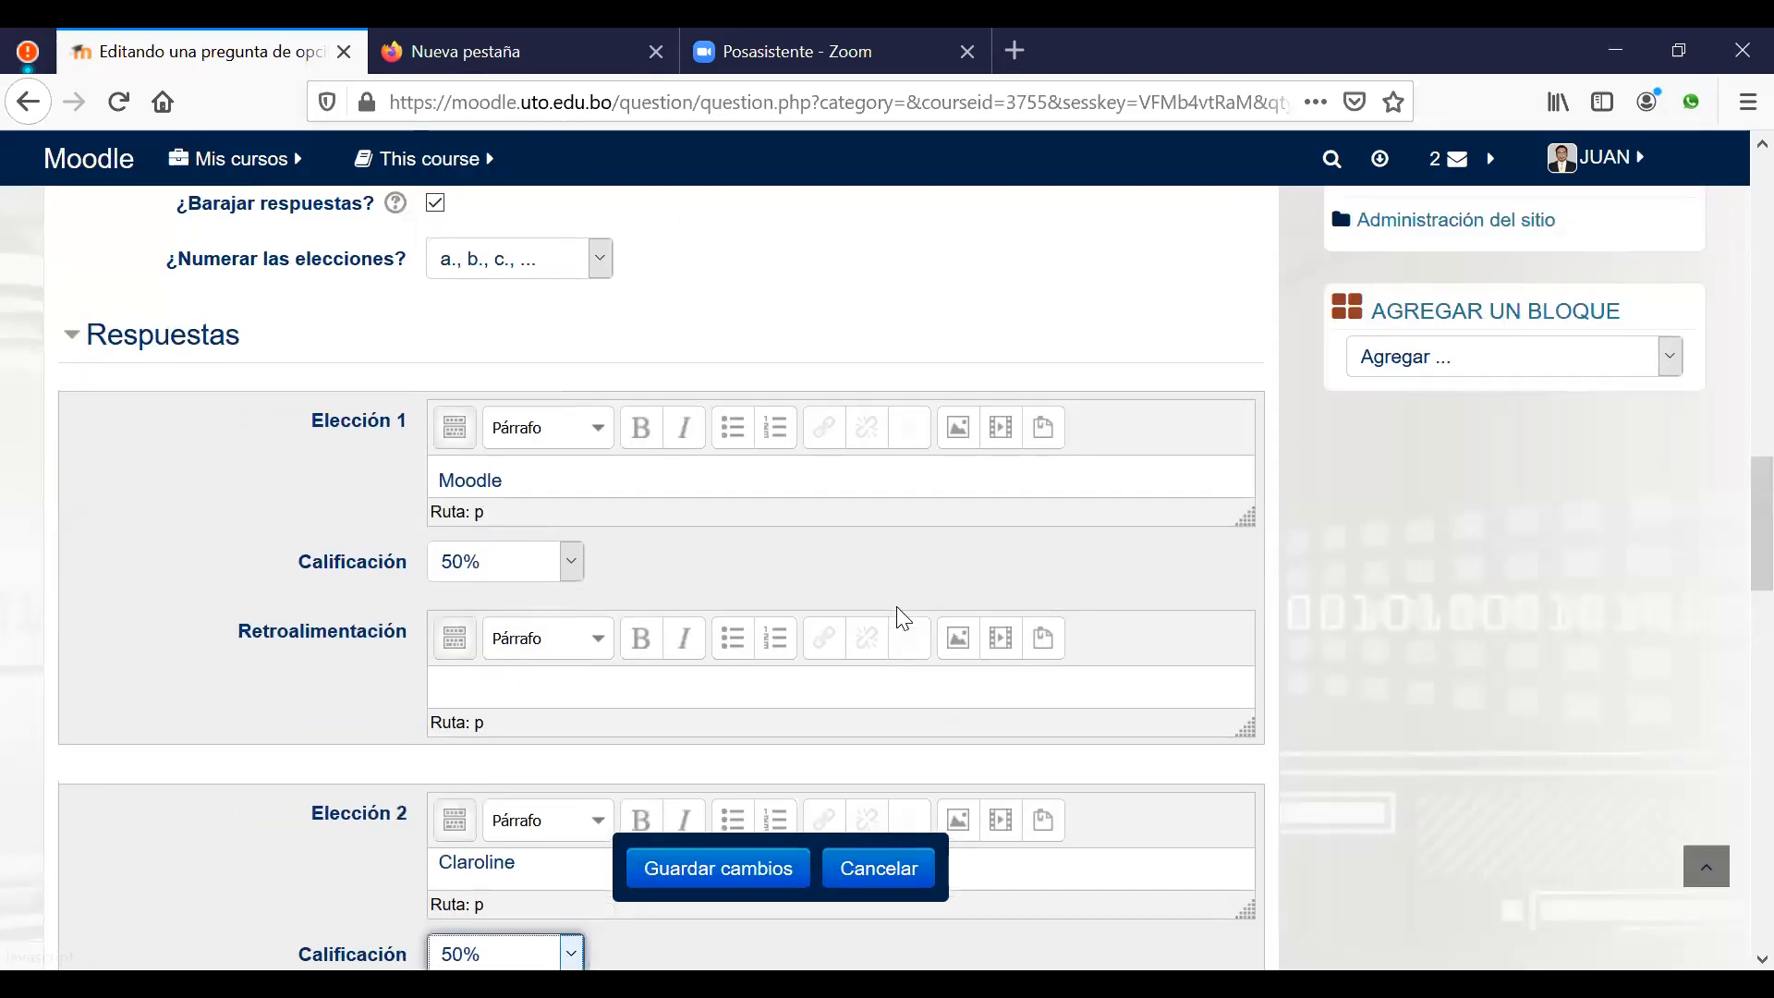
scroll(896, 606, down, 3)
scroll(896, 605, down, 6)
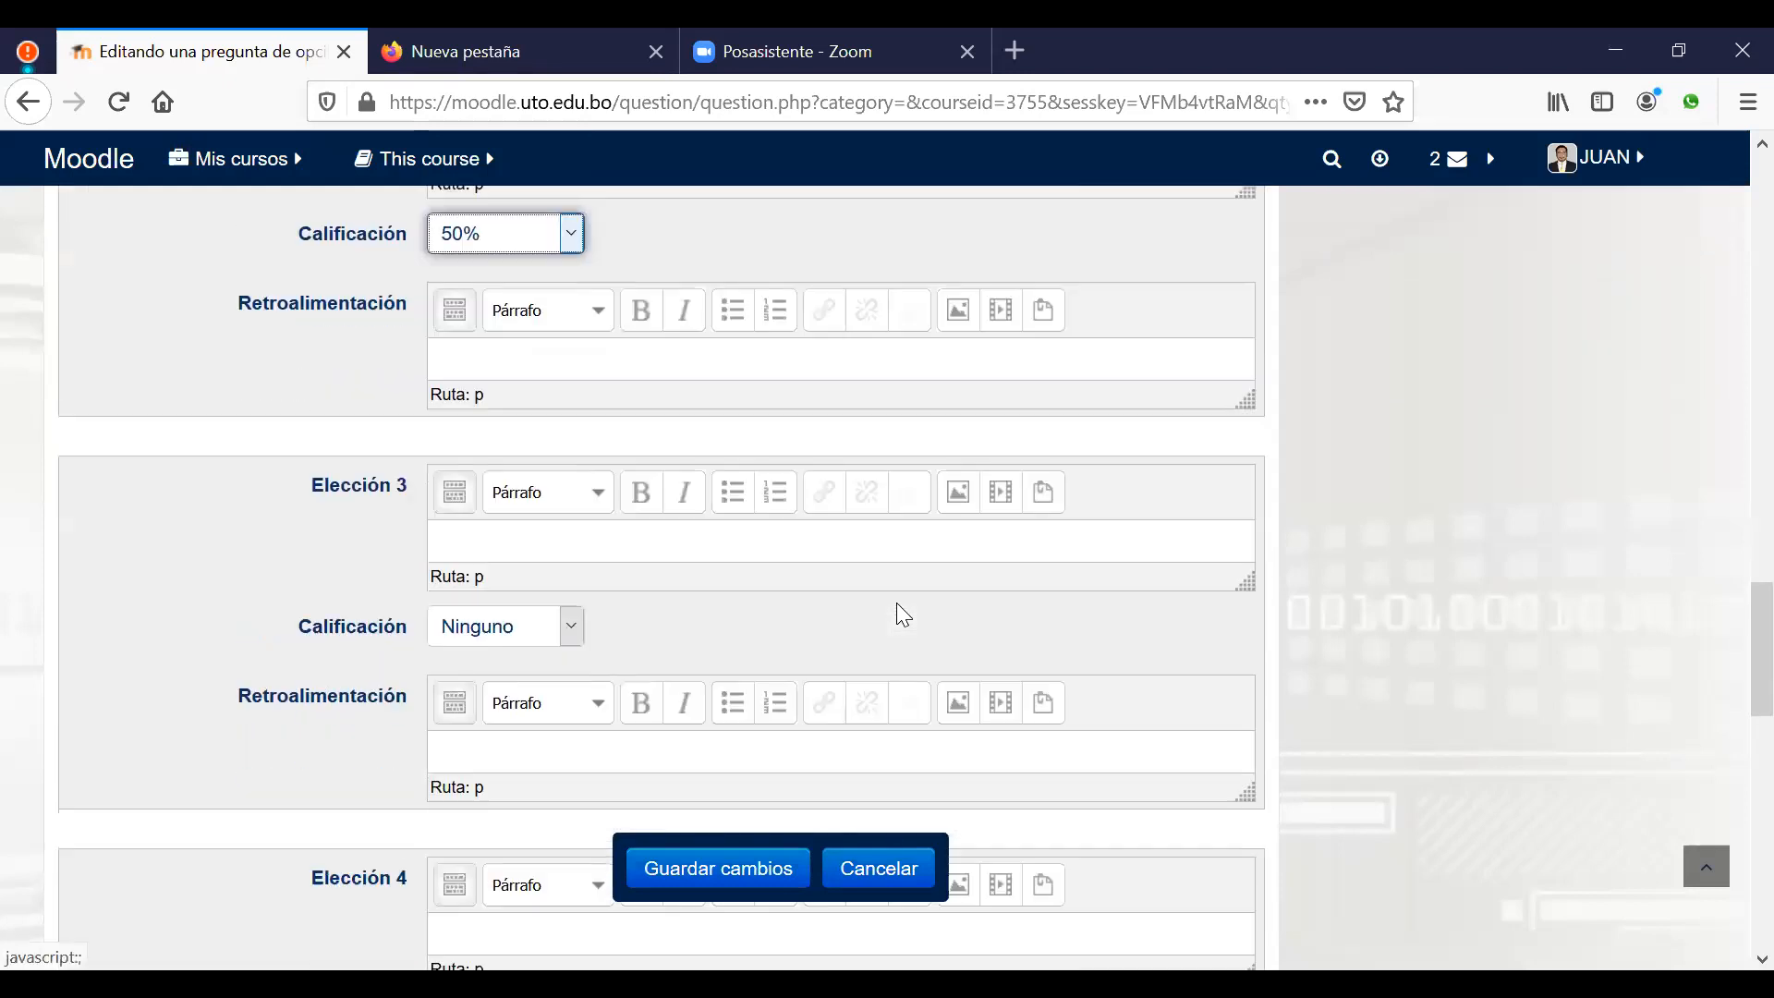
Step: Enter Blackboard, Minerva and Nixty as Elección 3–5, correcting the 'Nisty' typo
click(593, 390)
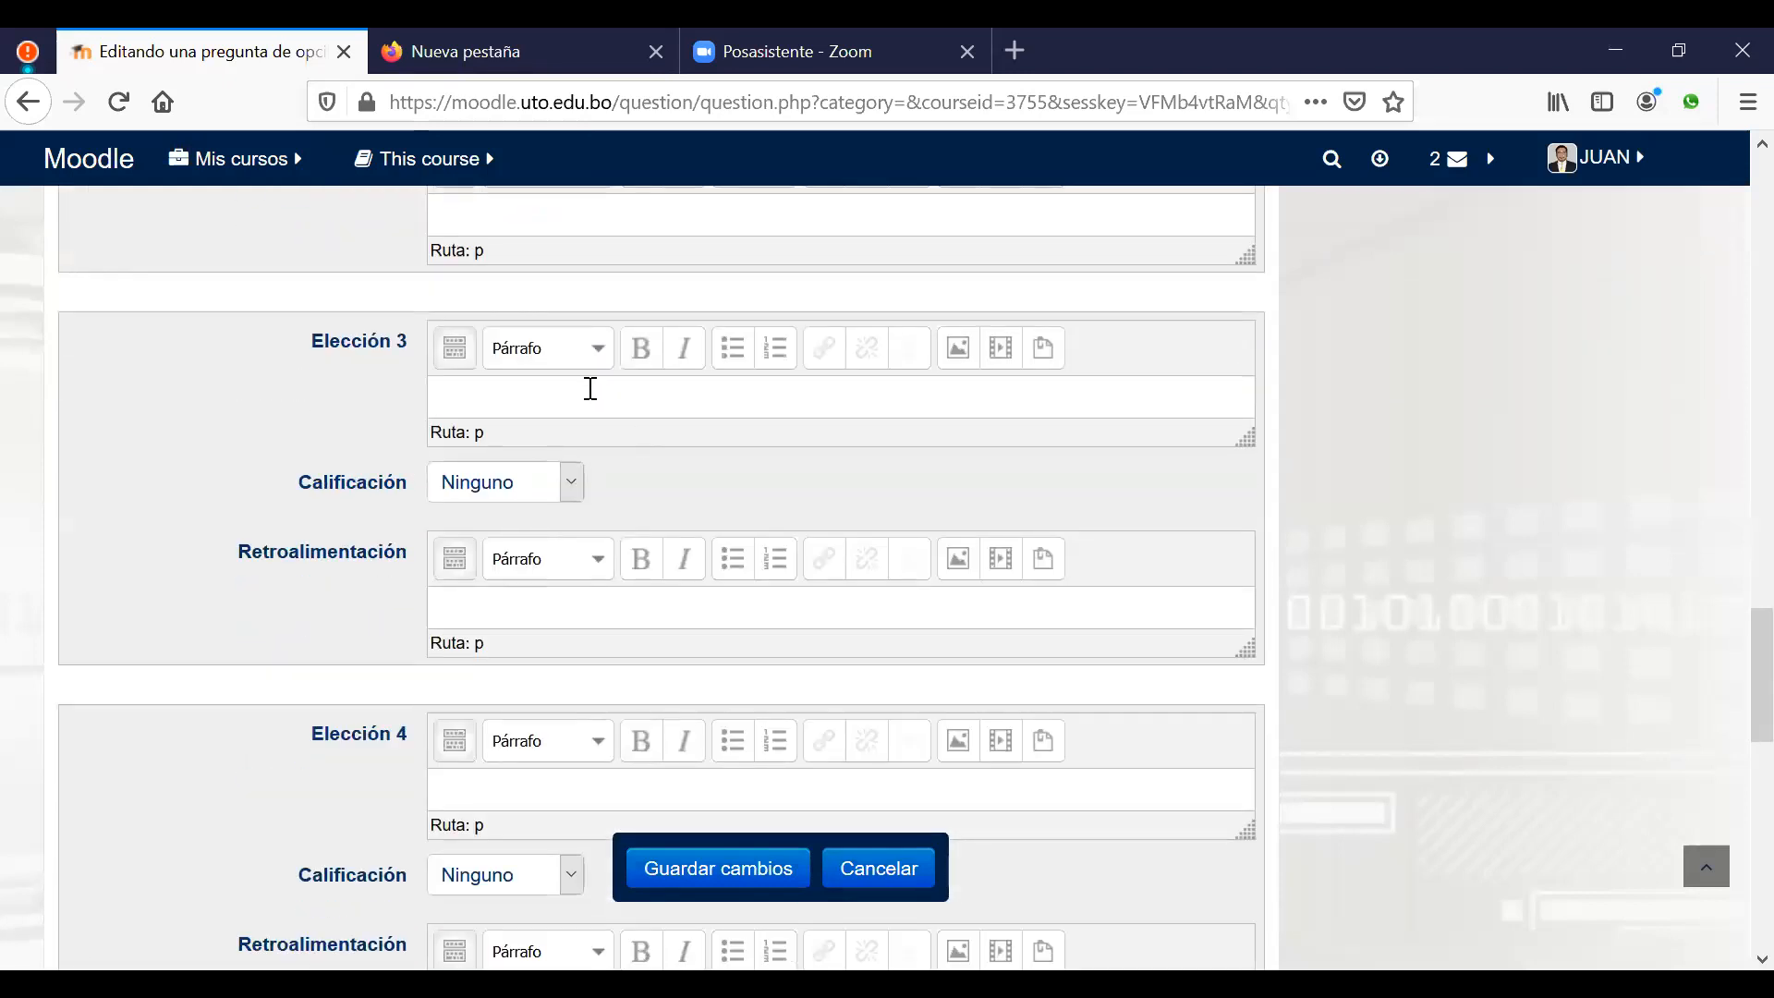
text(Blac)
text(kboard)
text(Minerva)
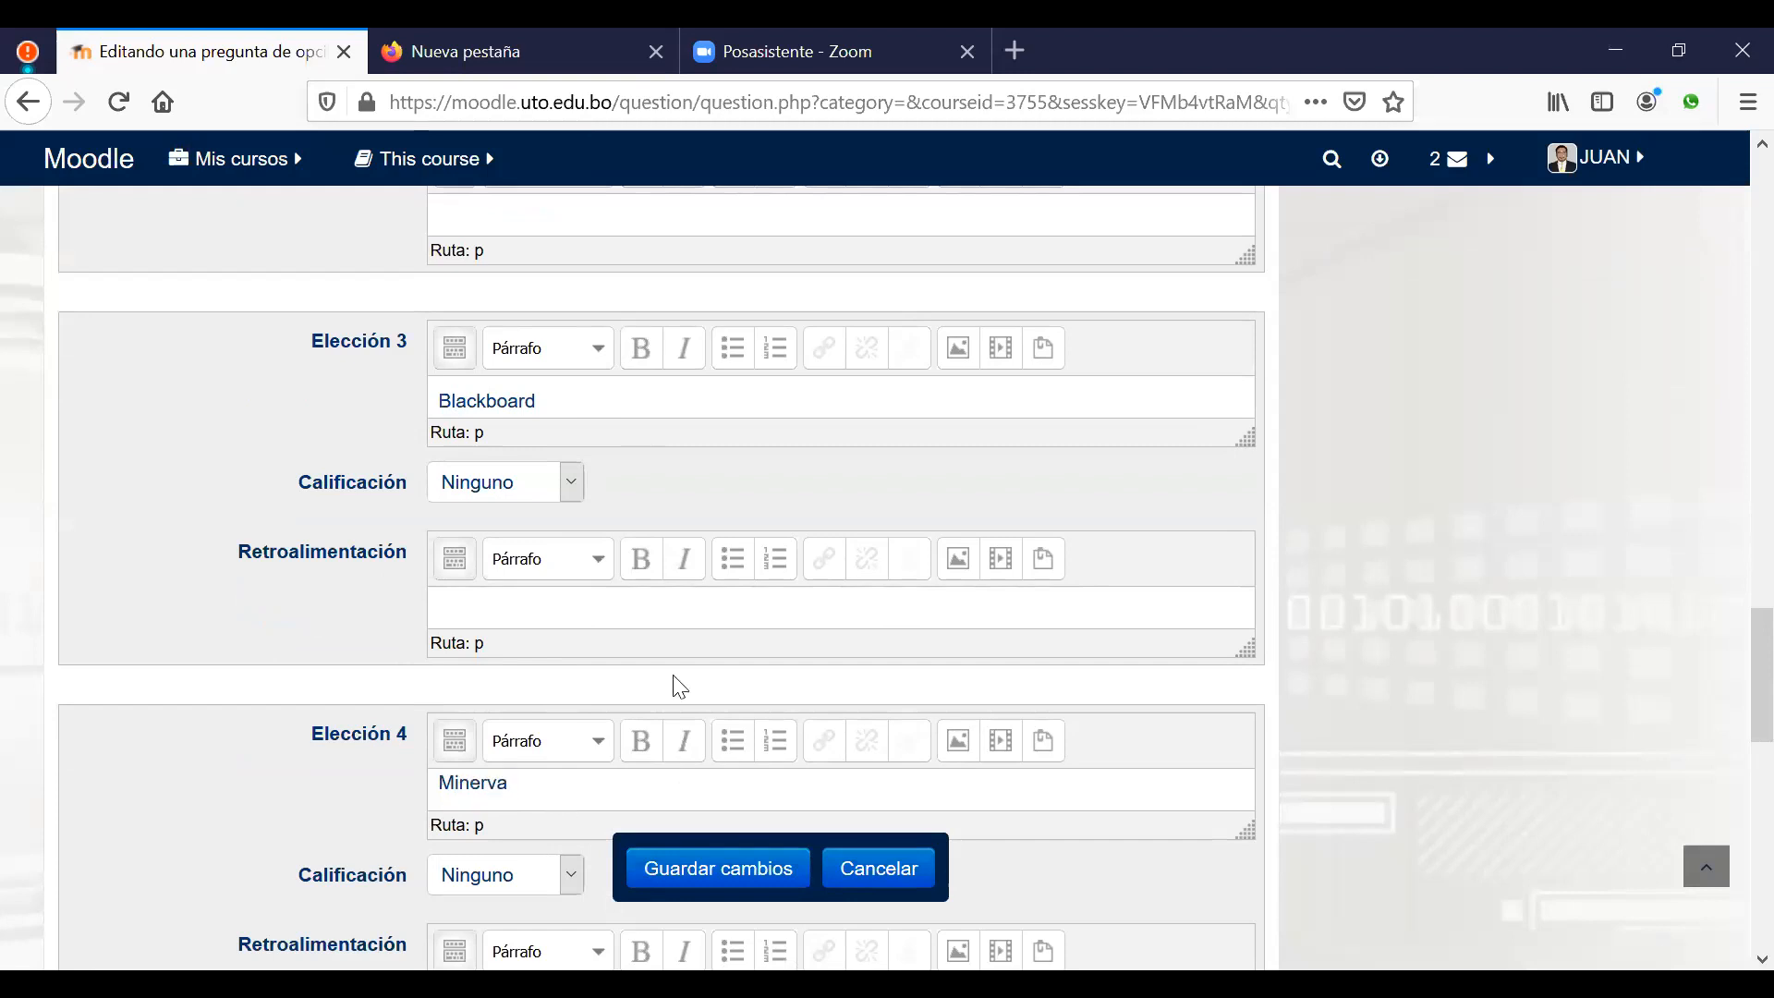
scroll(711, 634, down, 3)
scroll(718, 644, down, 2)
click(543, 609)
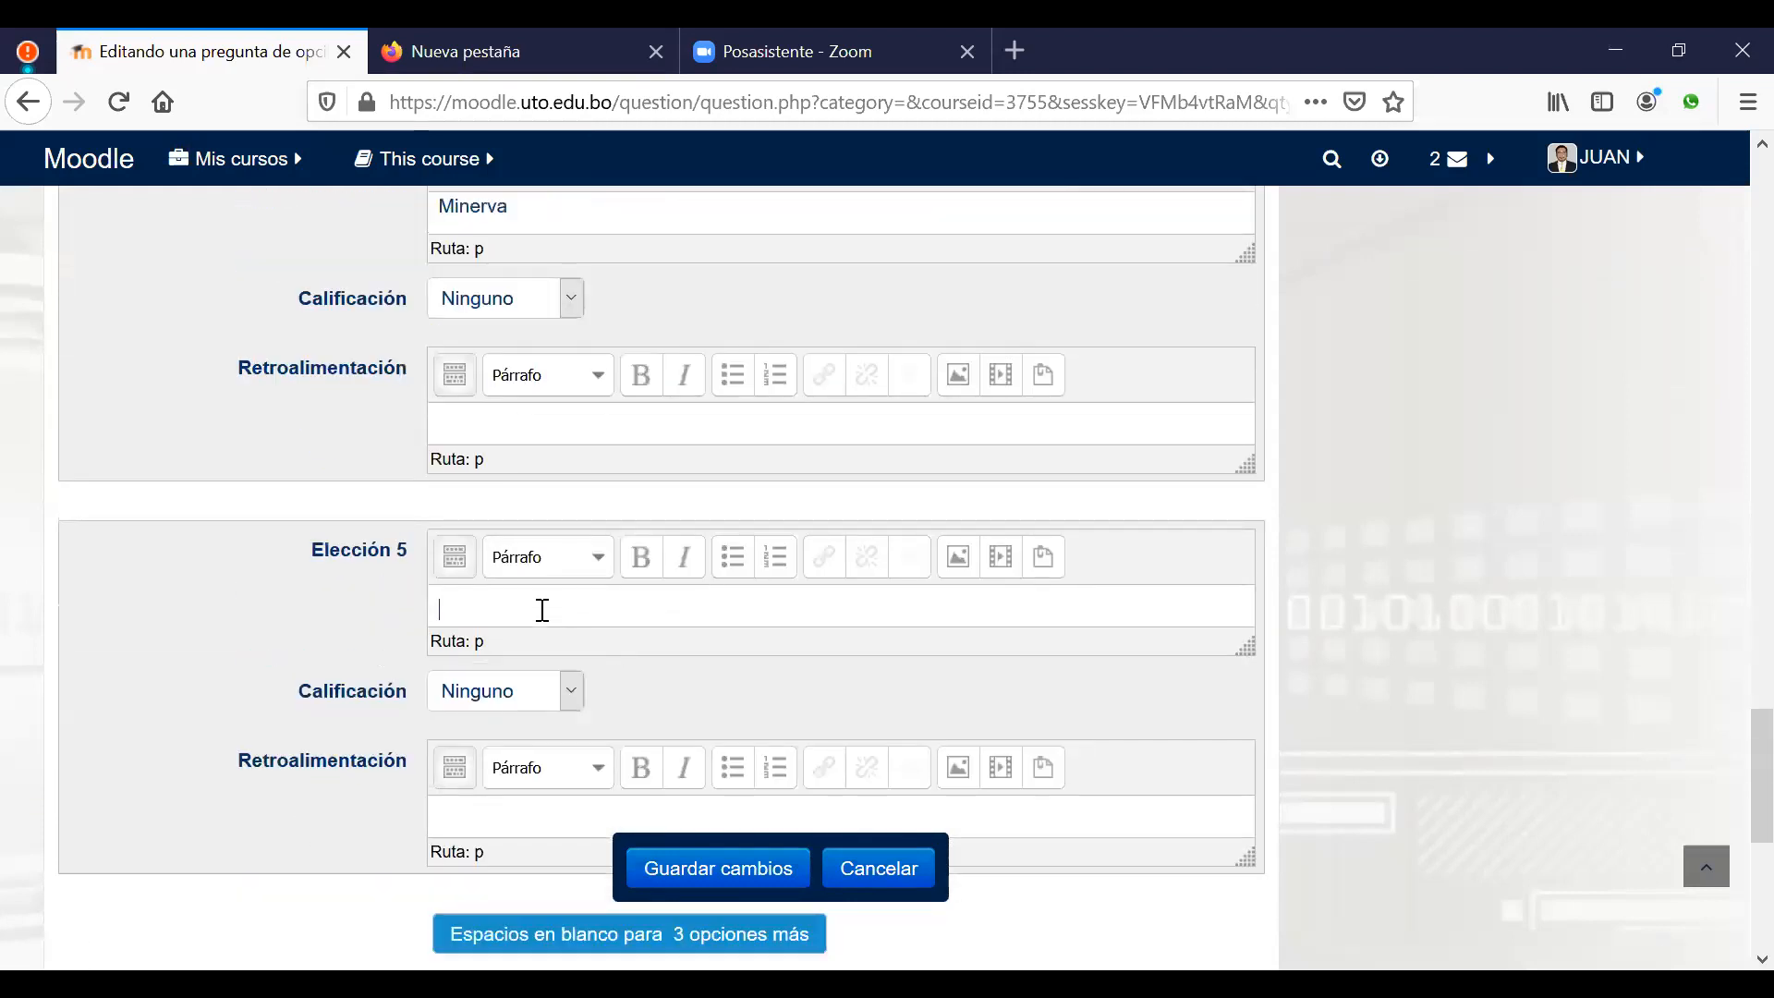
text(Nisty)
key(BackSpace)
key(BackSpace)
key(BackSpace)
text(xty)
scroll(1006, 480, down, 3)
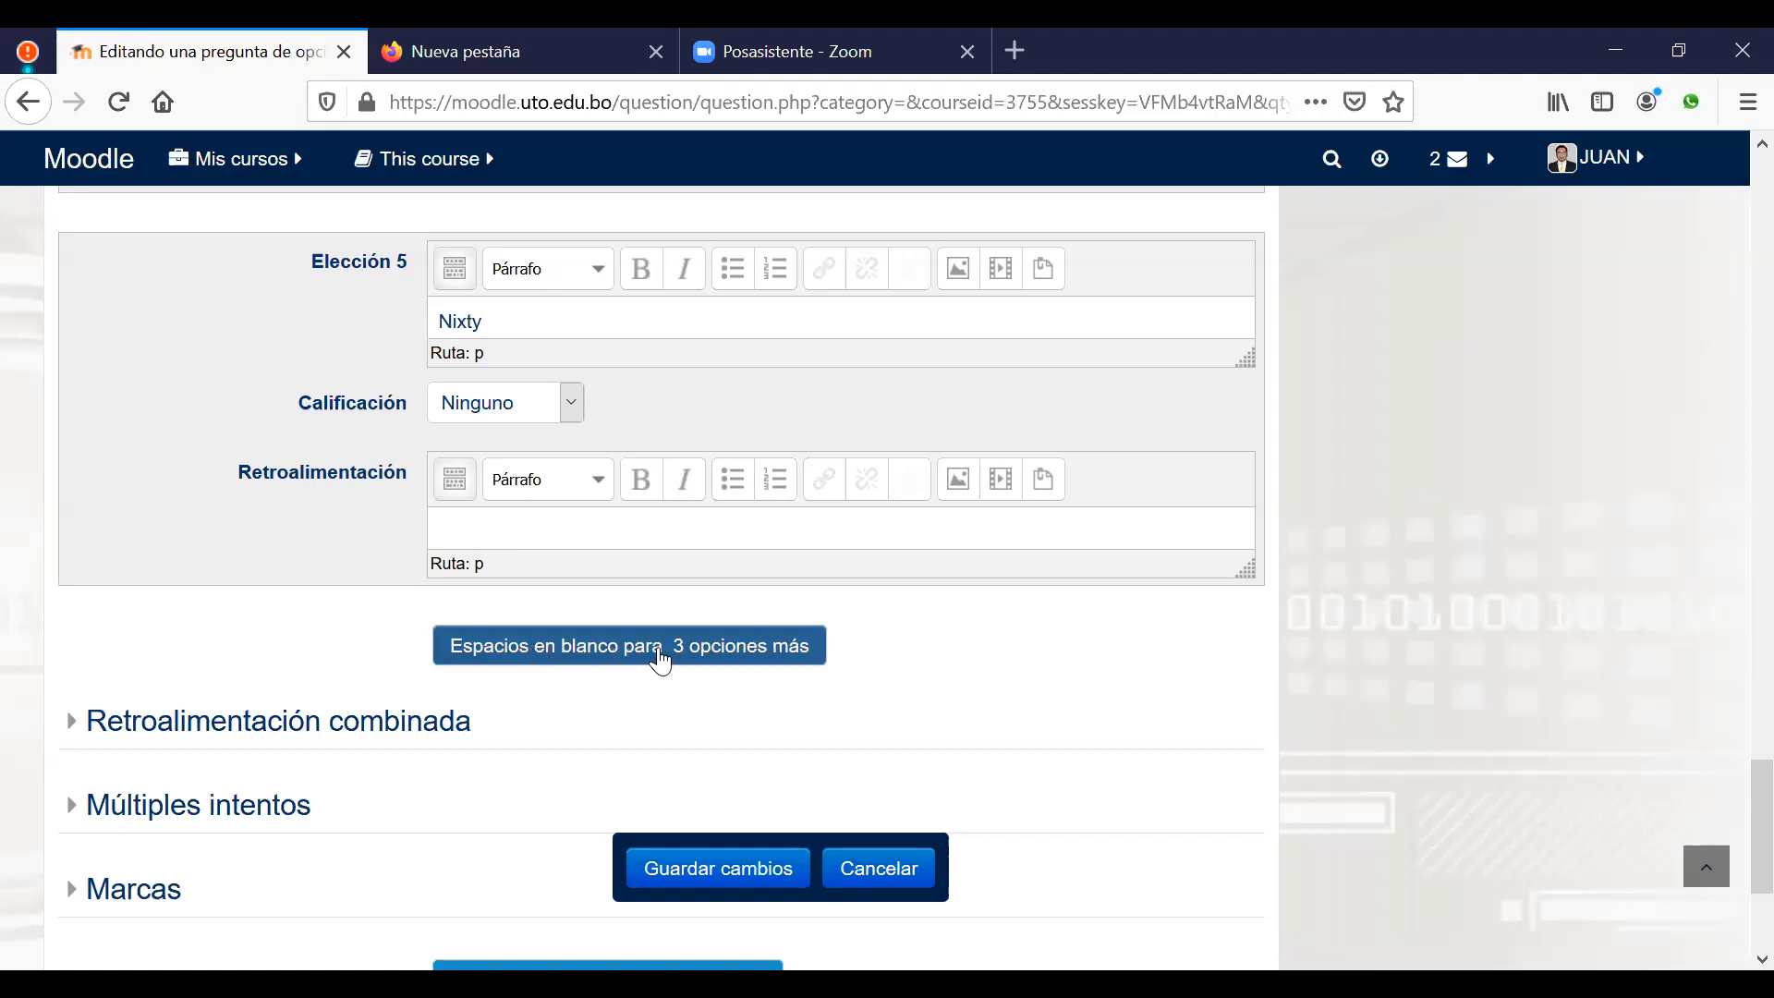
scroll(974, 638, up, 1)
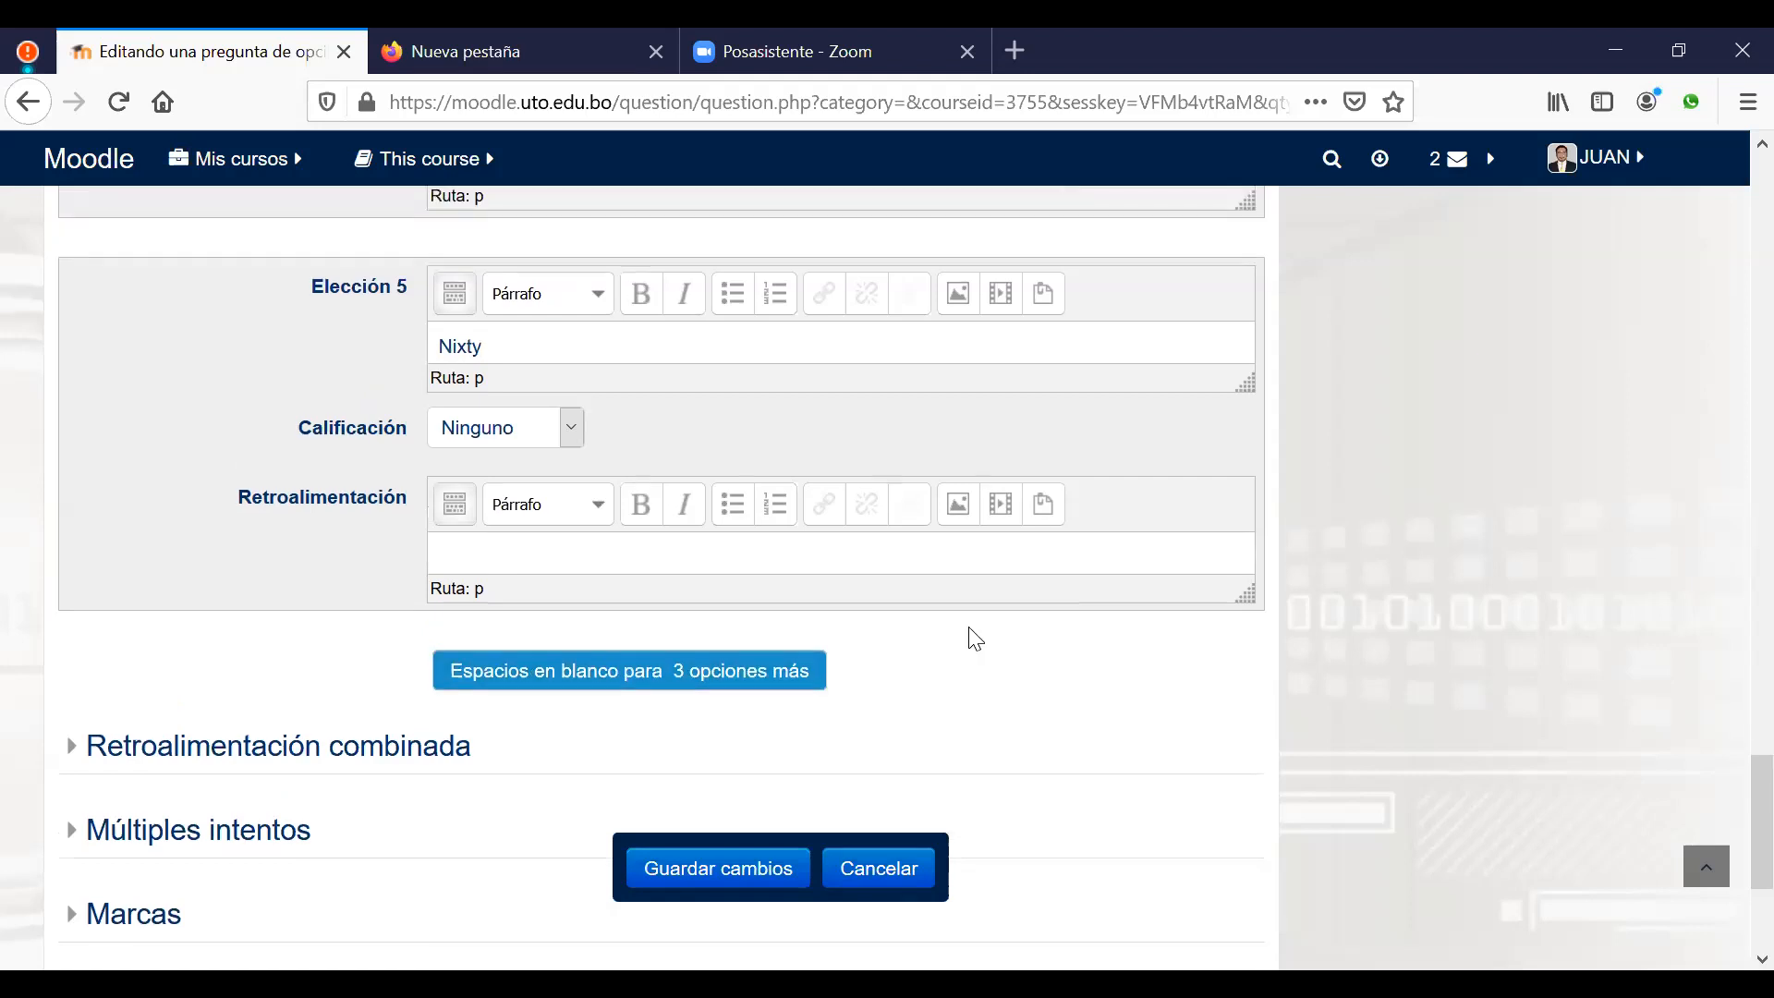
scroll(975, 638, up, 10)
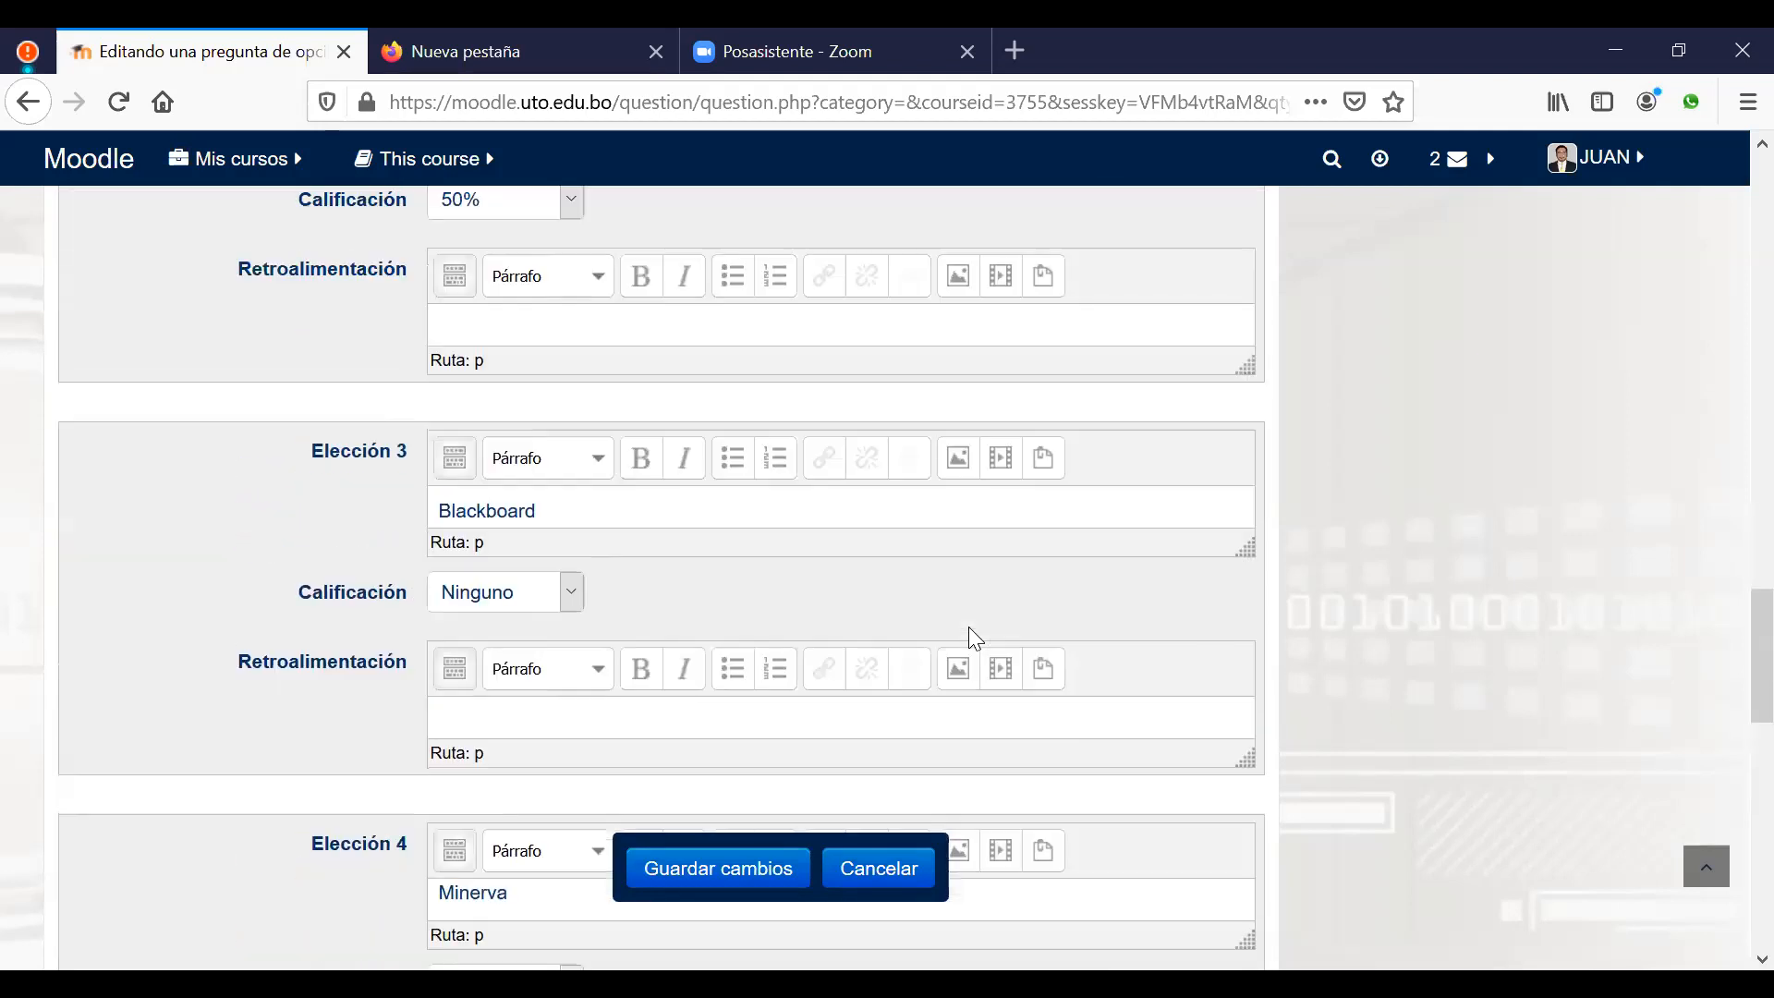
scroll(970, 628, up, 4)
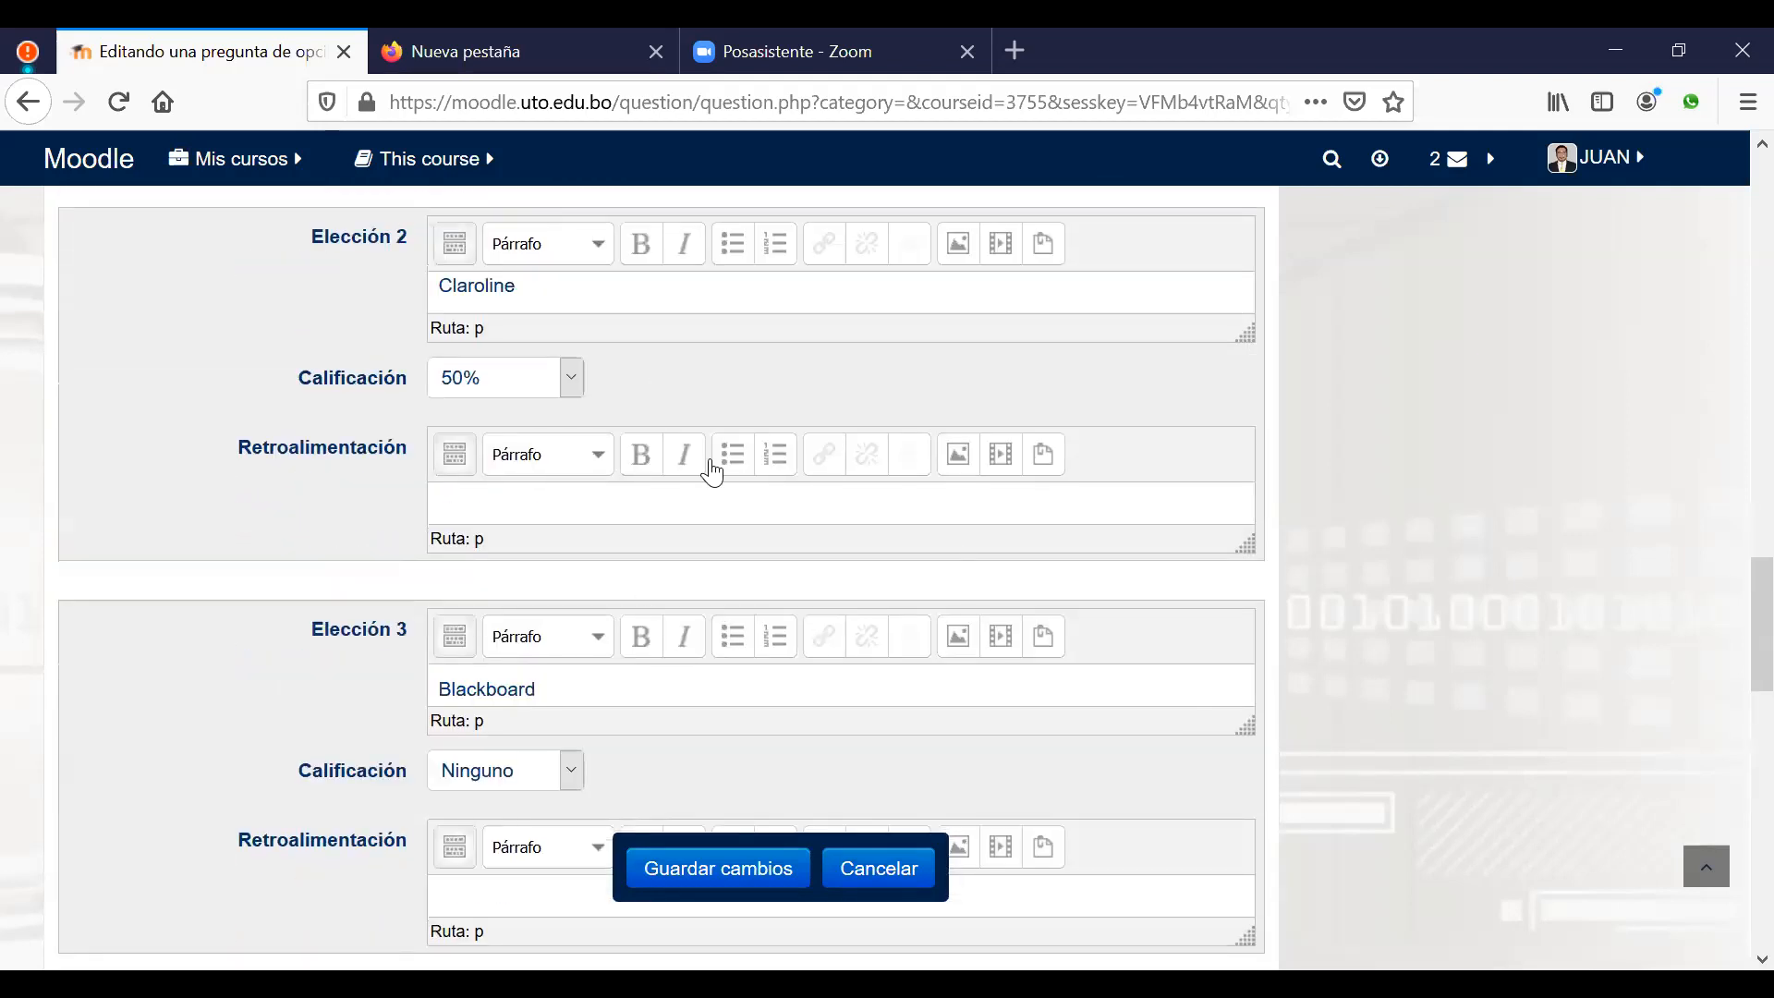
scroll(712, 473, up, 6)
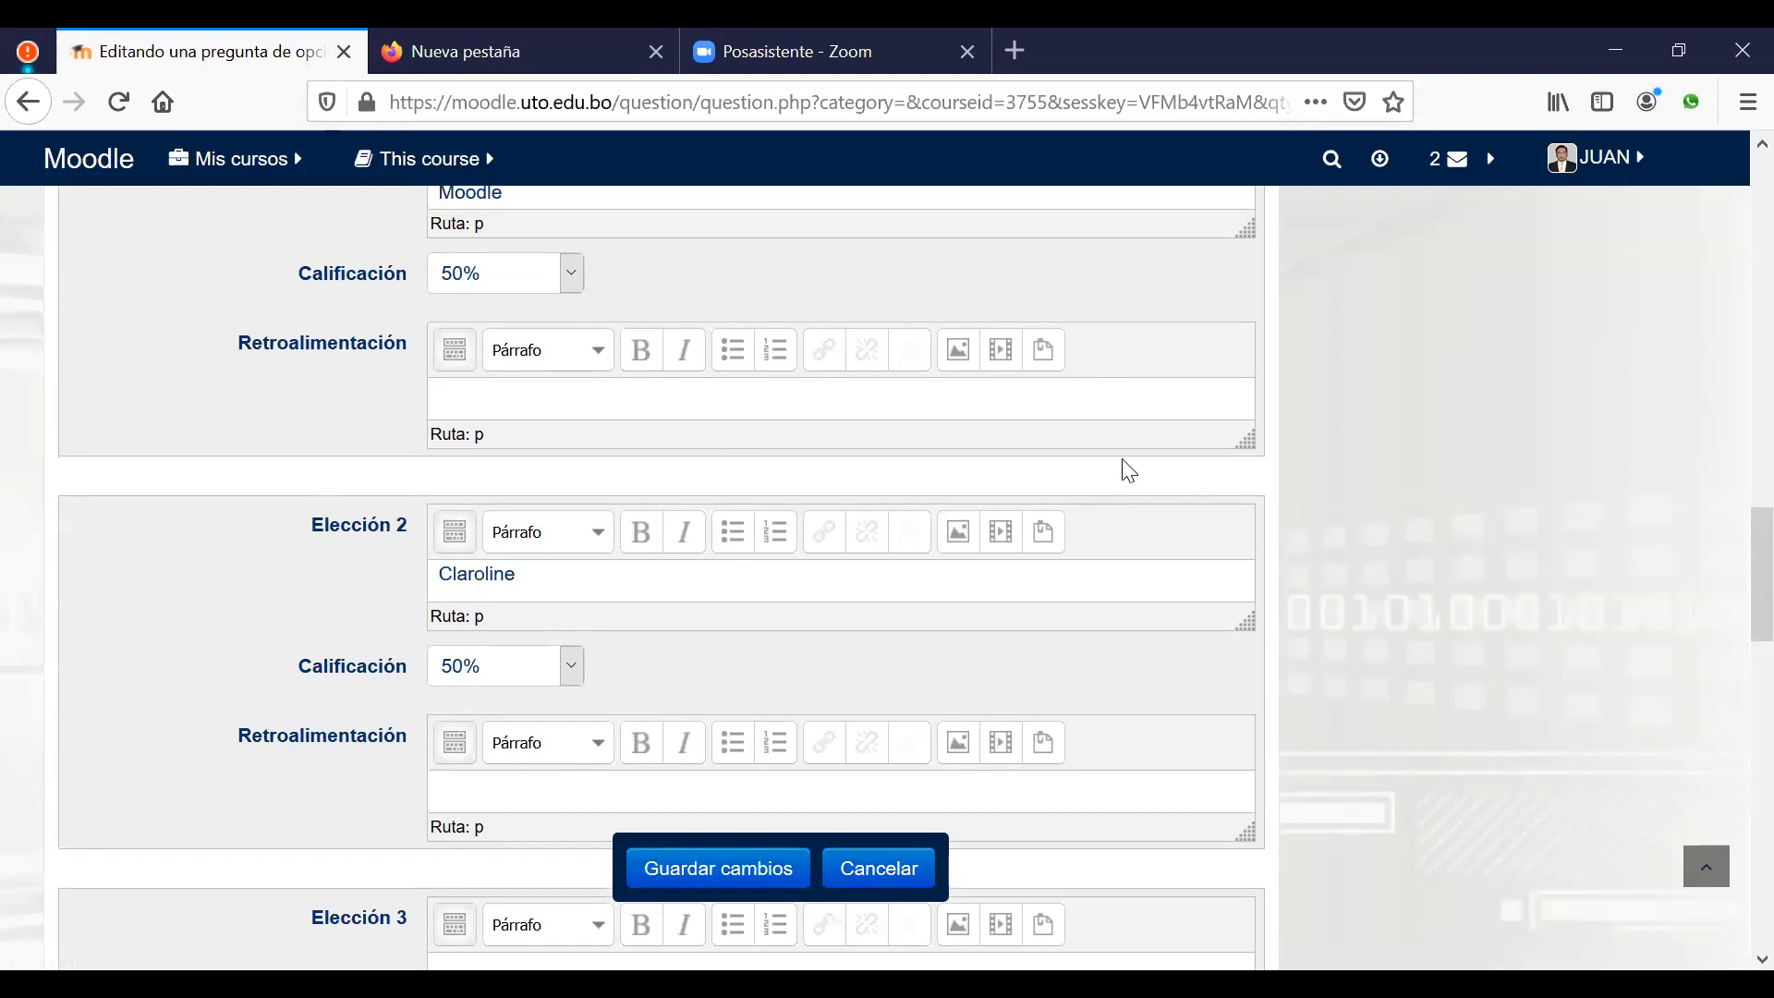
scroll(1115, 476, up, 3)
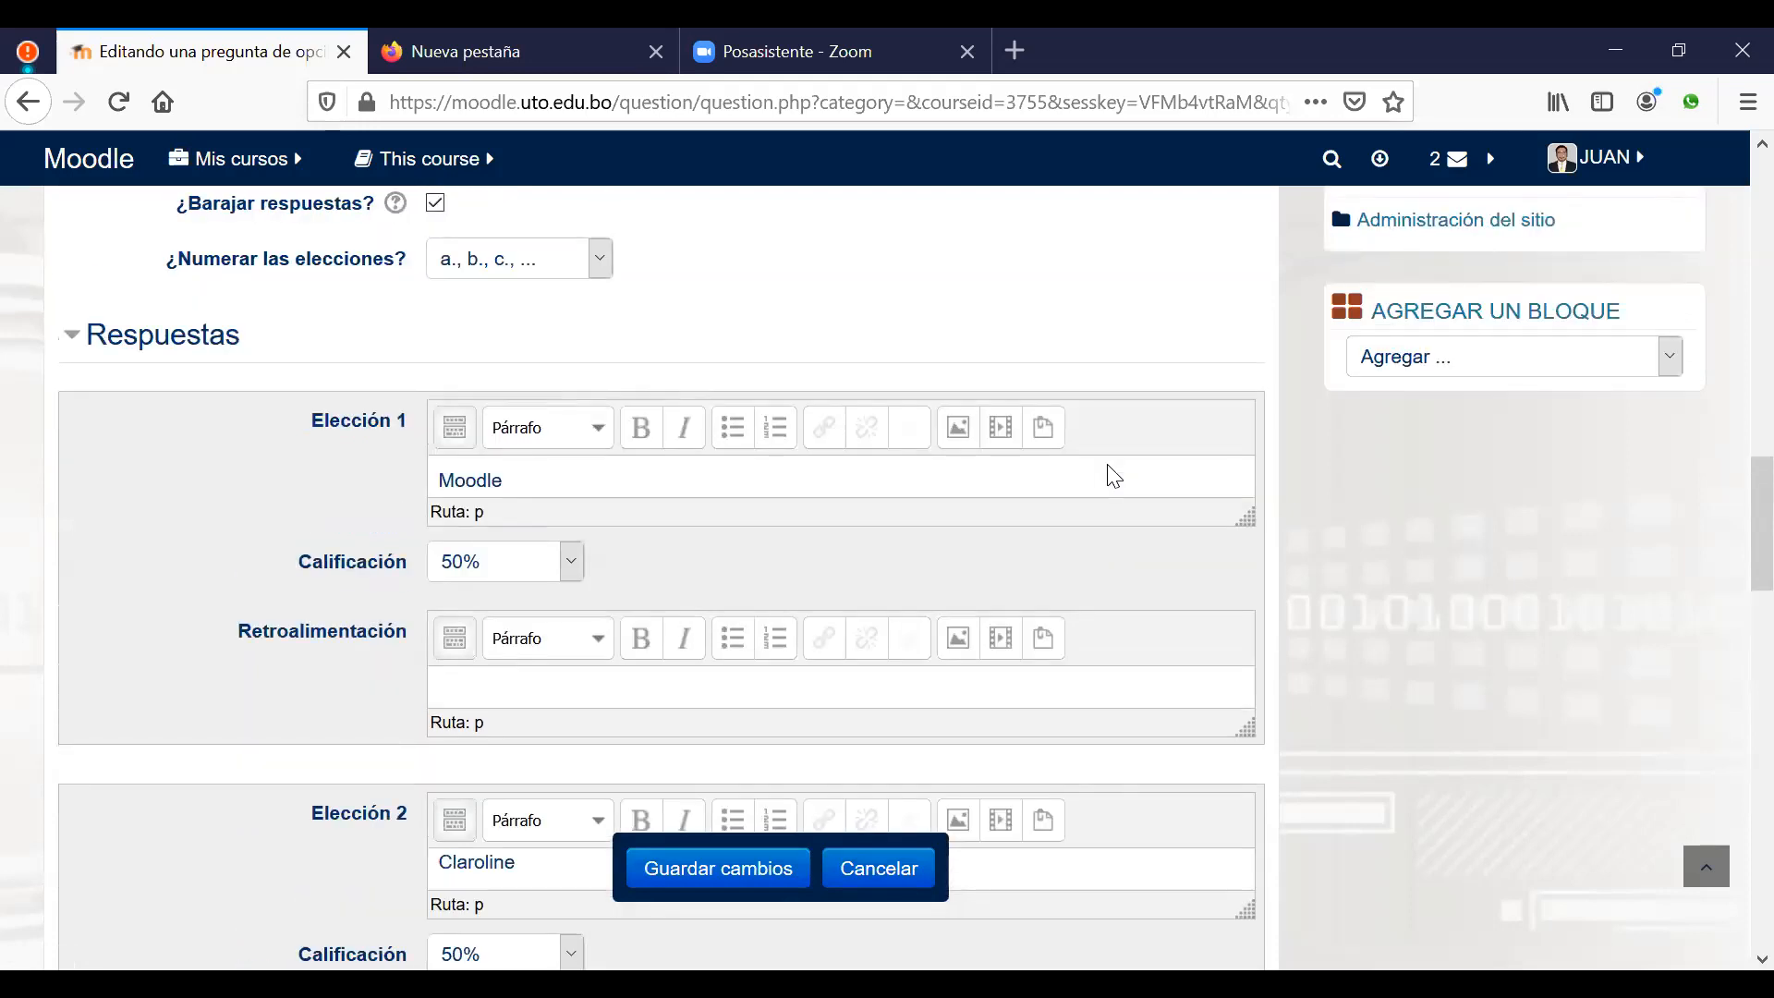
scroll(930, 551, down, 3)
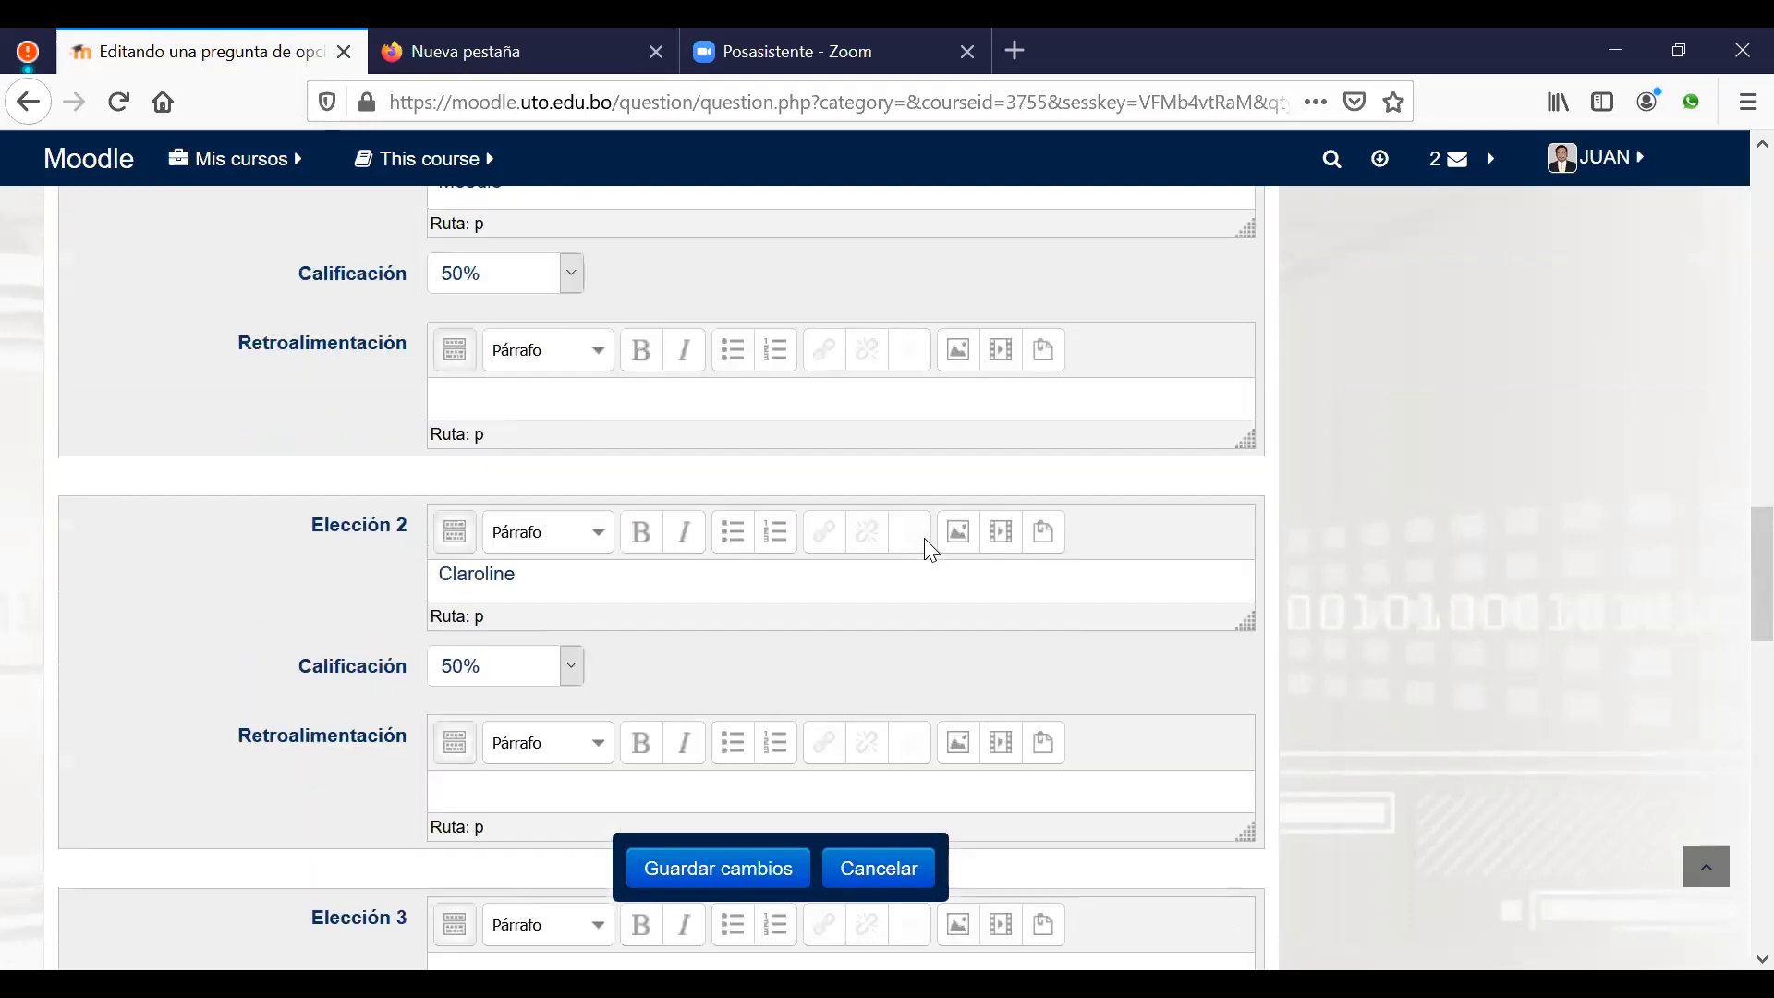
scroll(931, 551, down, 8)
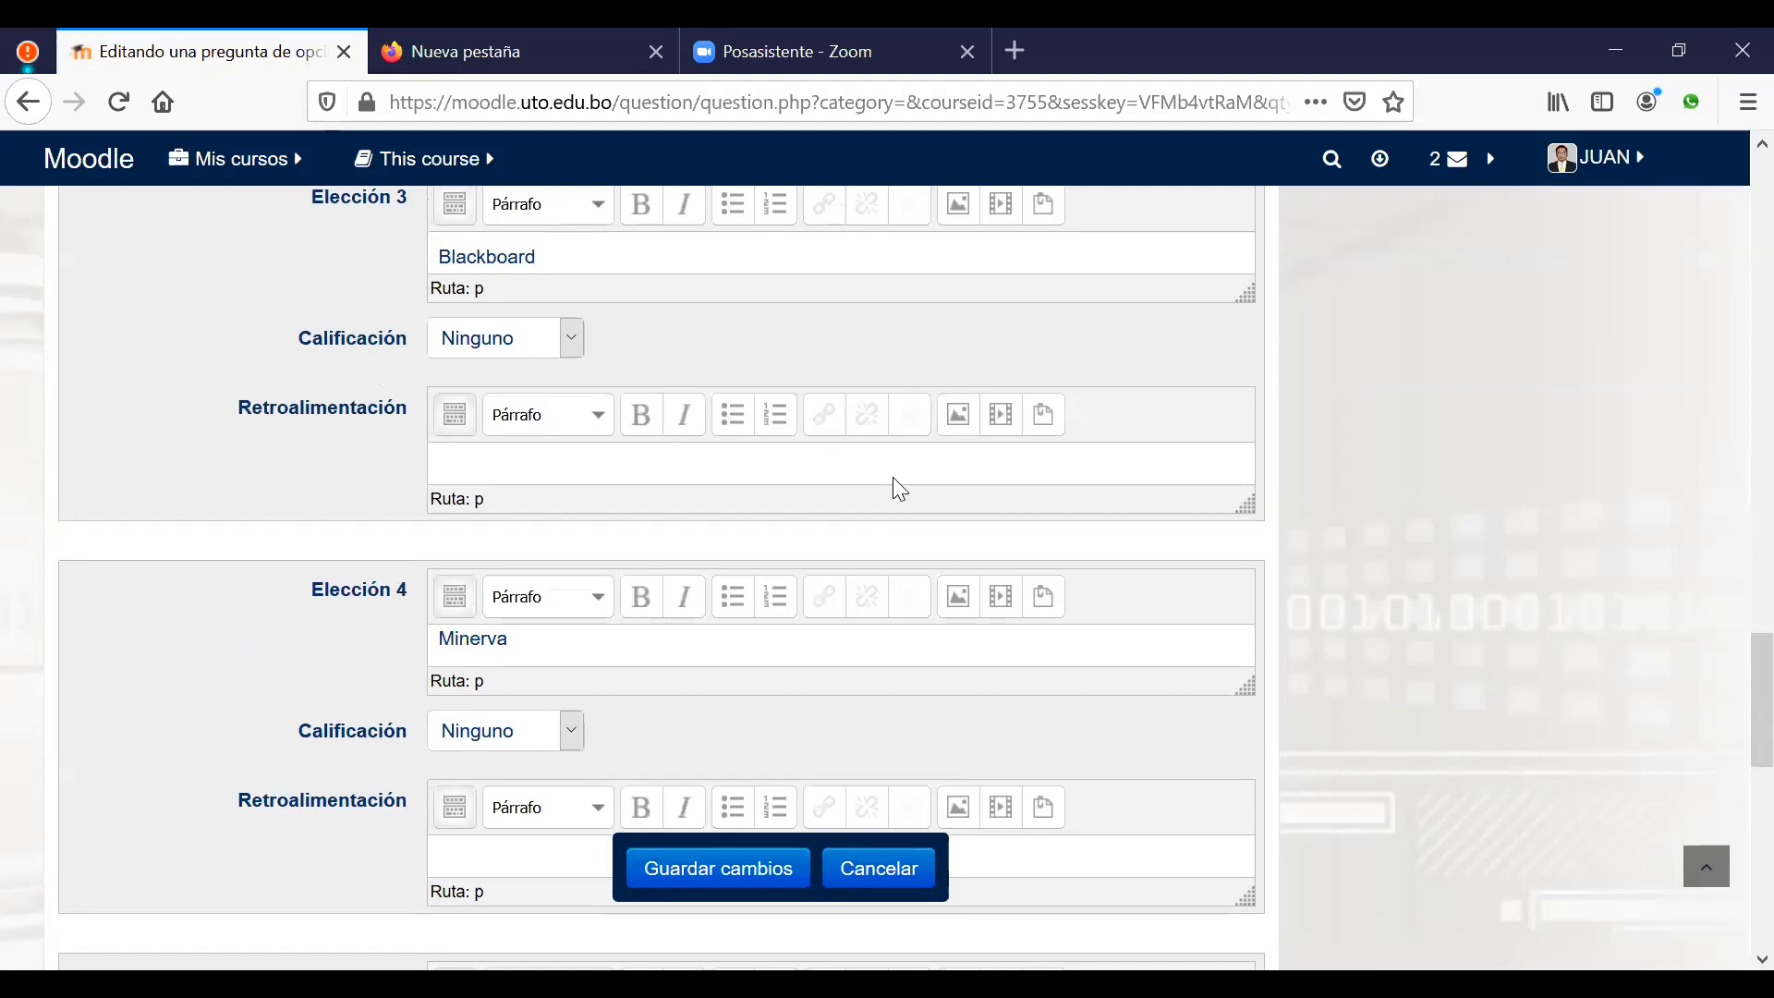
scroll(1260, 559, down, 8)
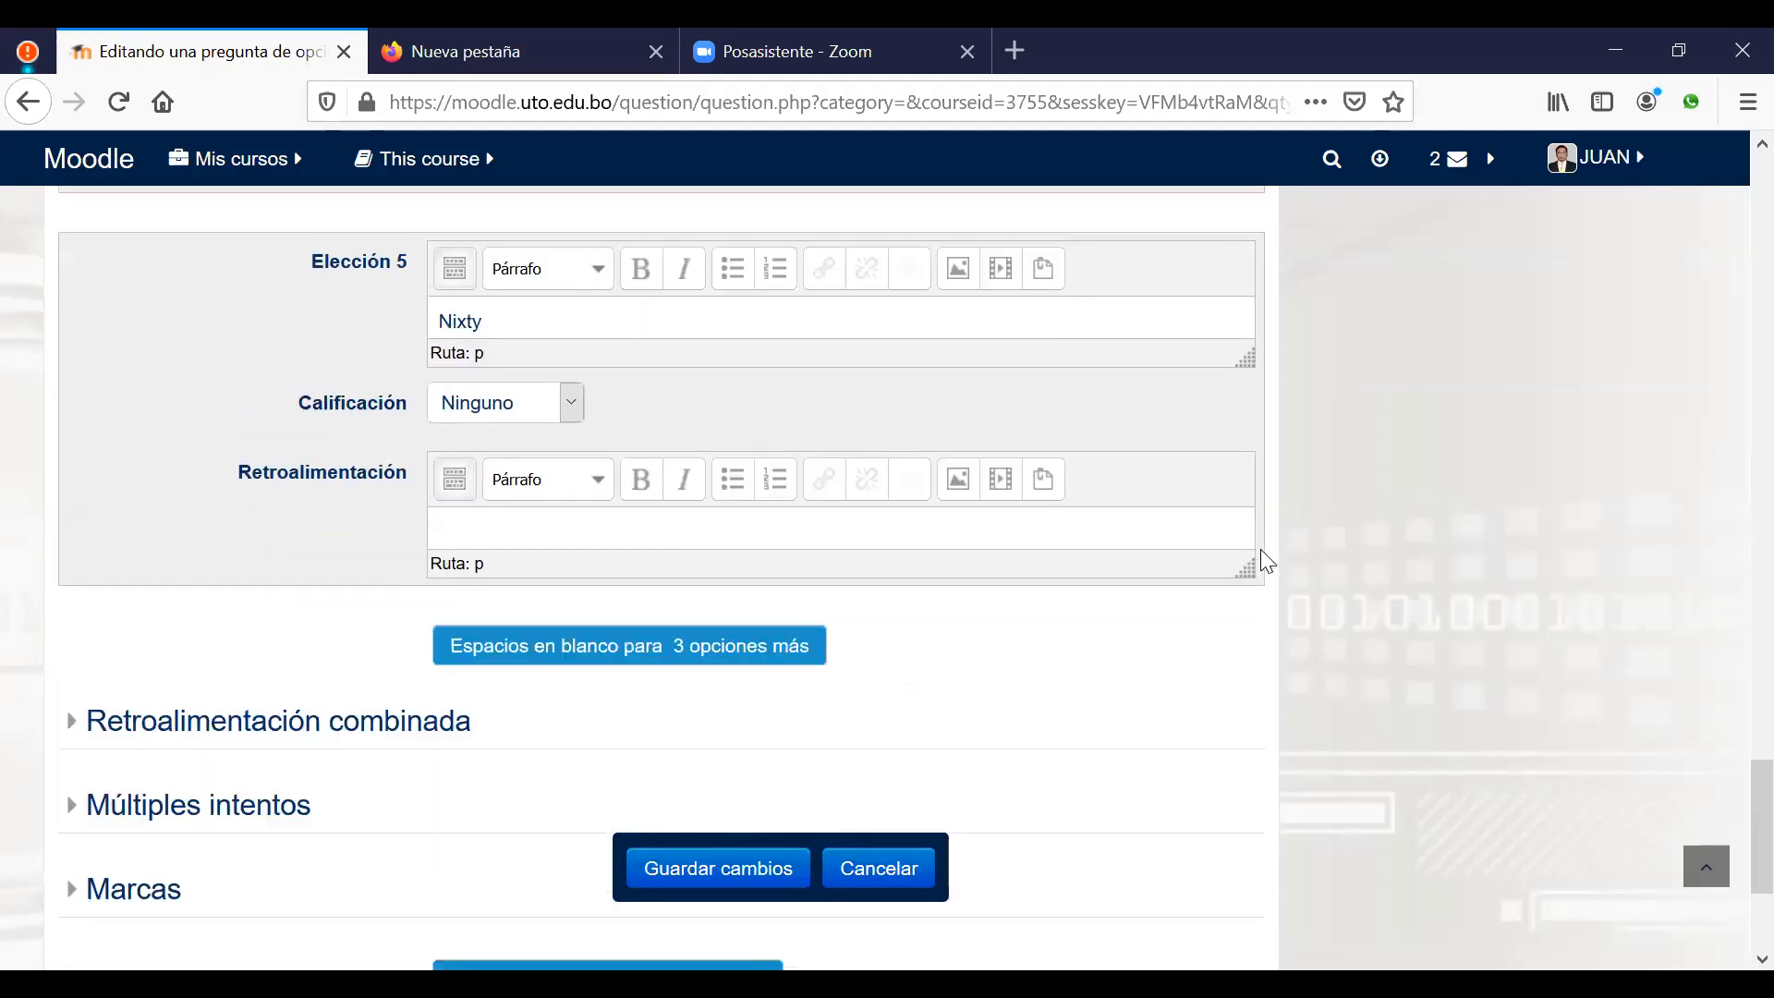
scroll(1198, 534, up, 4)
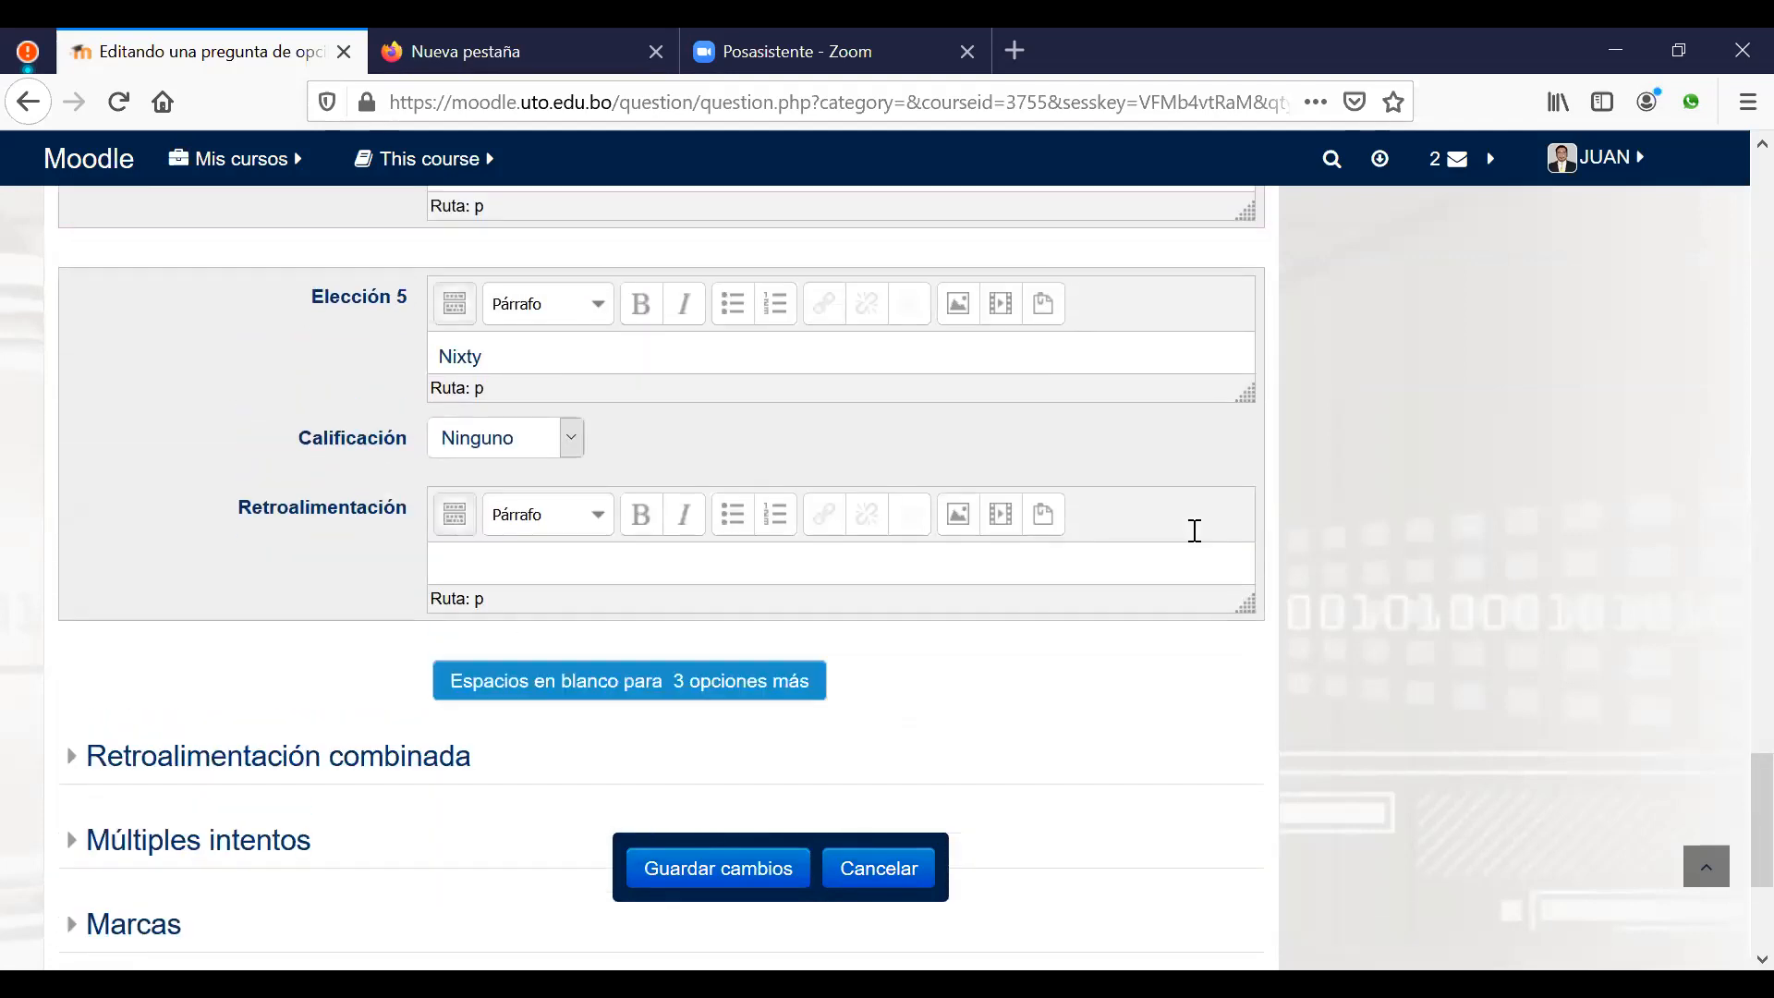
scroll(1199, 540, up, 5)
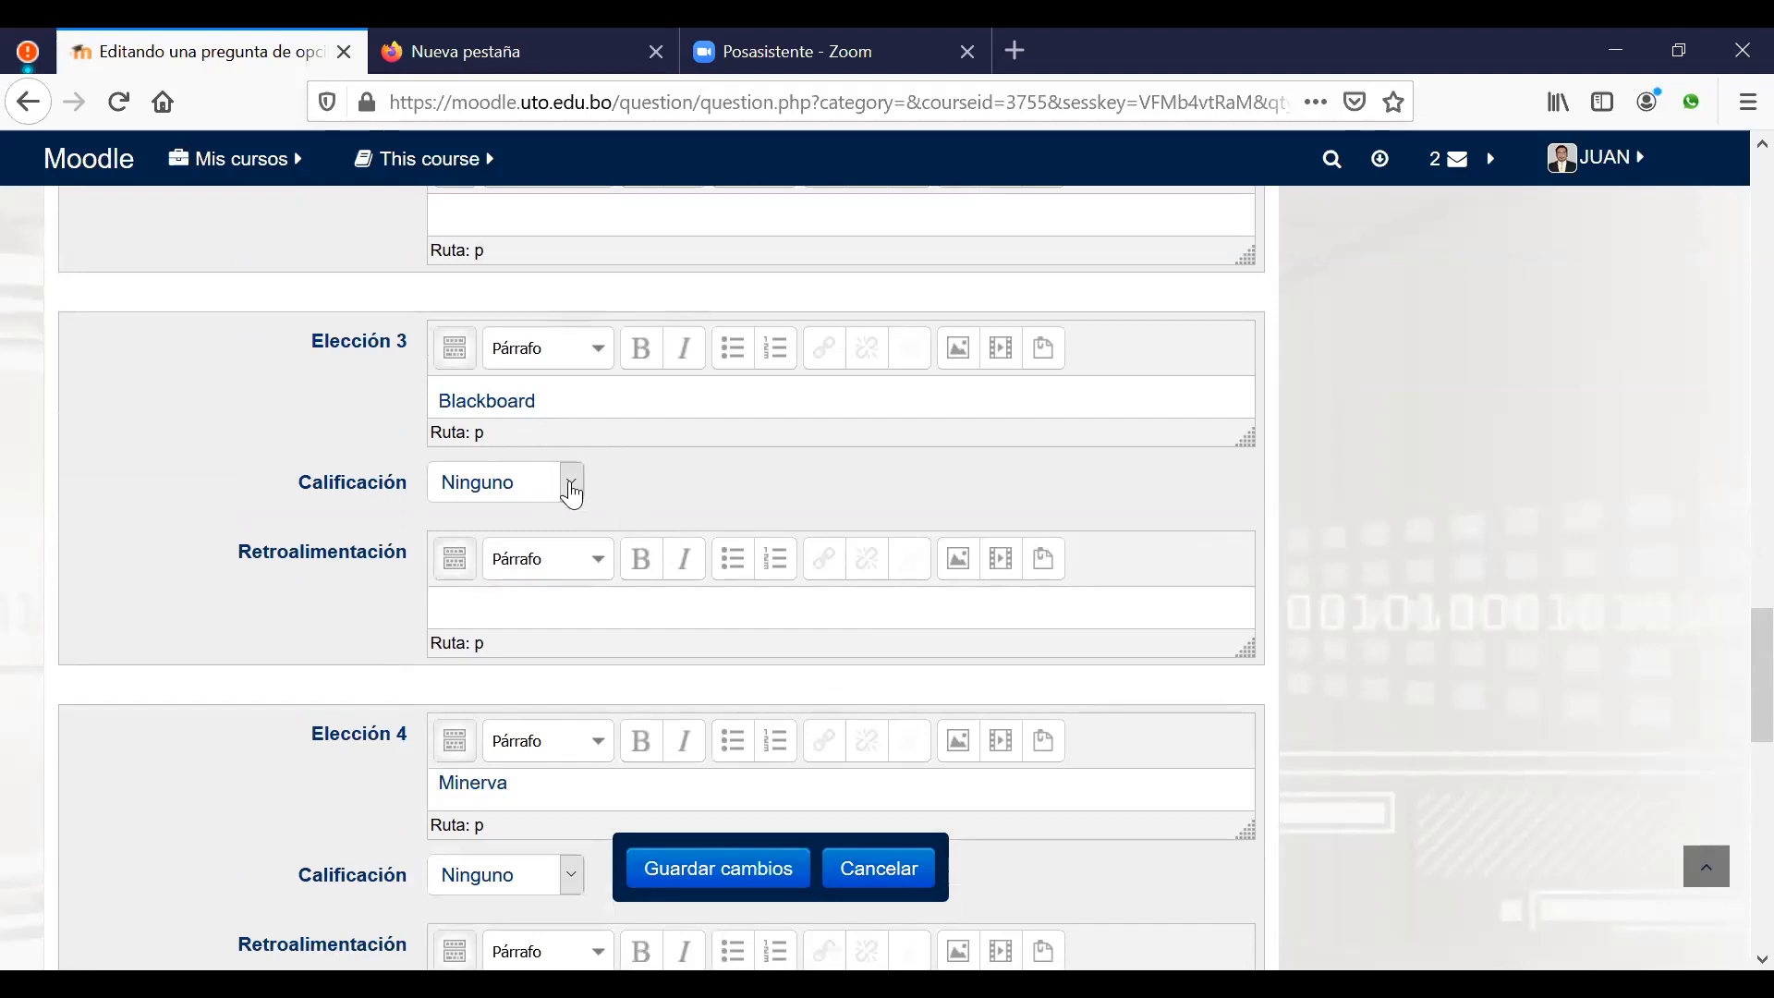
Step: Give the Blackboard, Minerva and Nixty choices each a -33,33333% grade
click(572, 489)
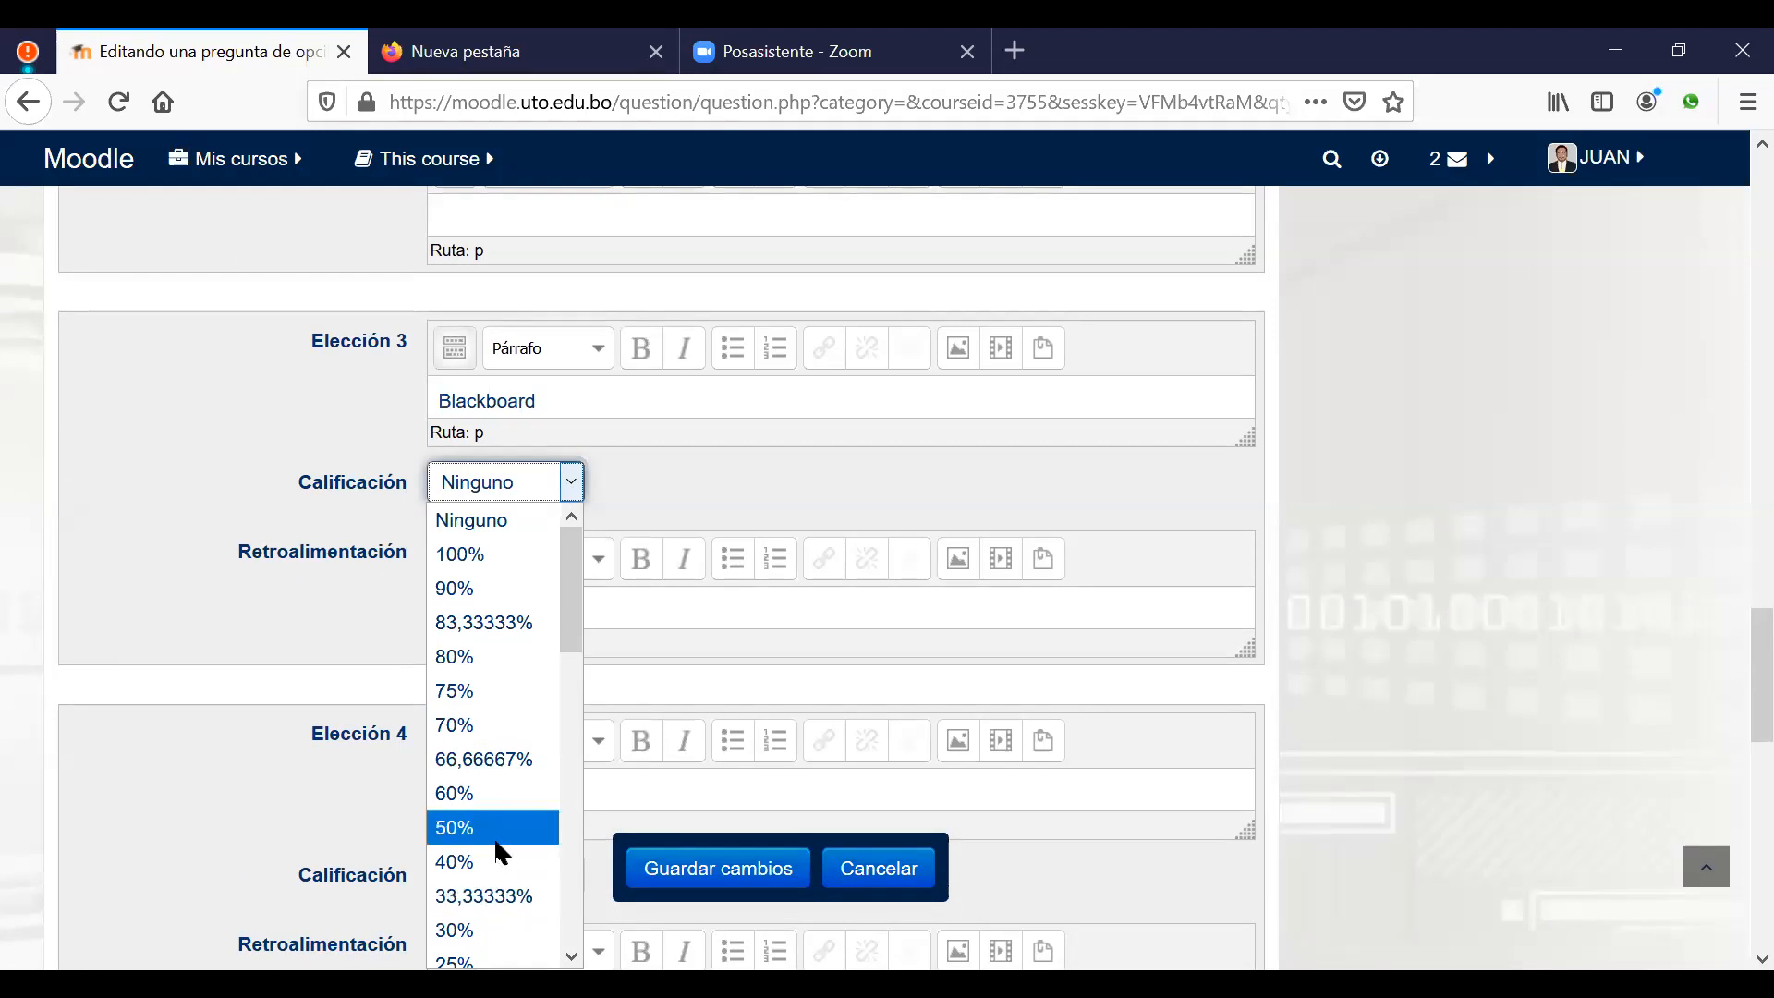
drag(571, 578, 595, 776)
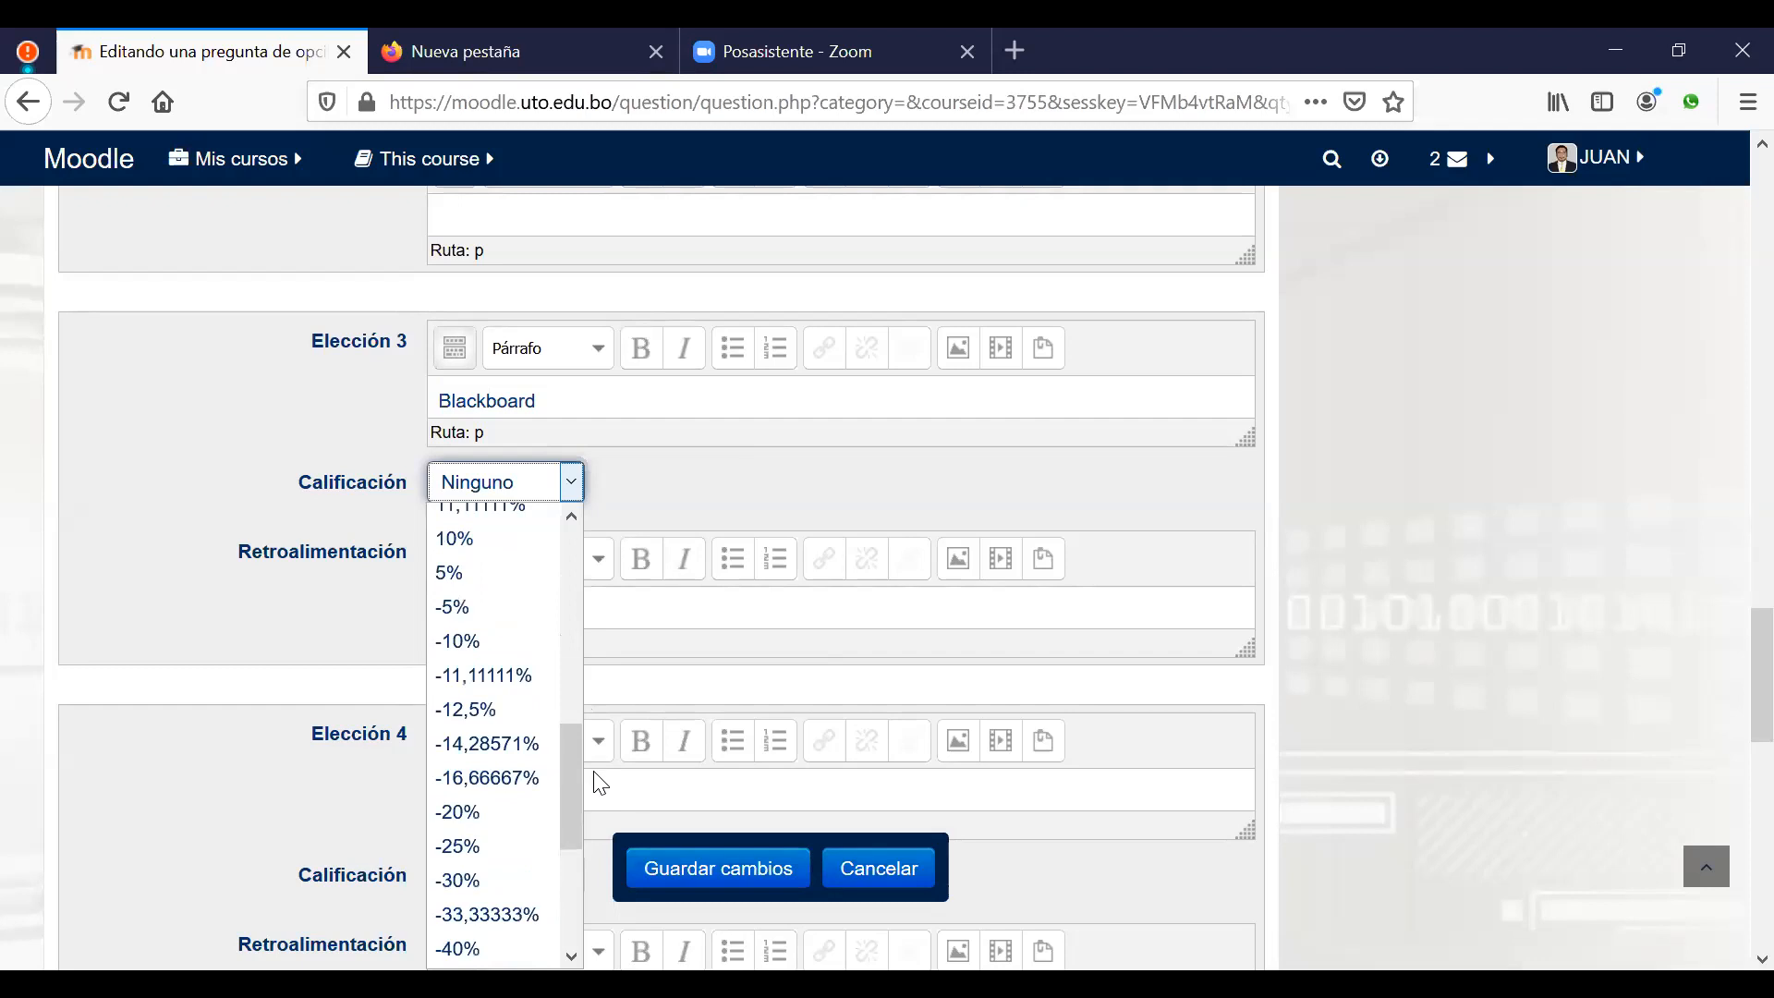
click(484, 916)
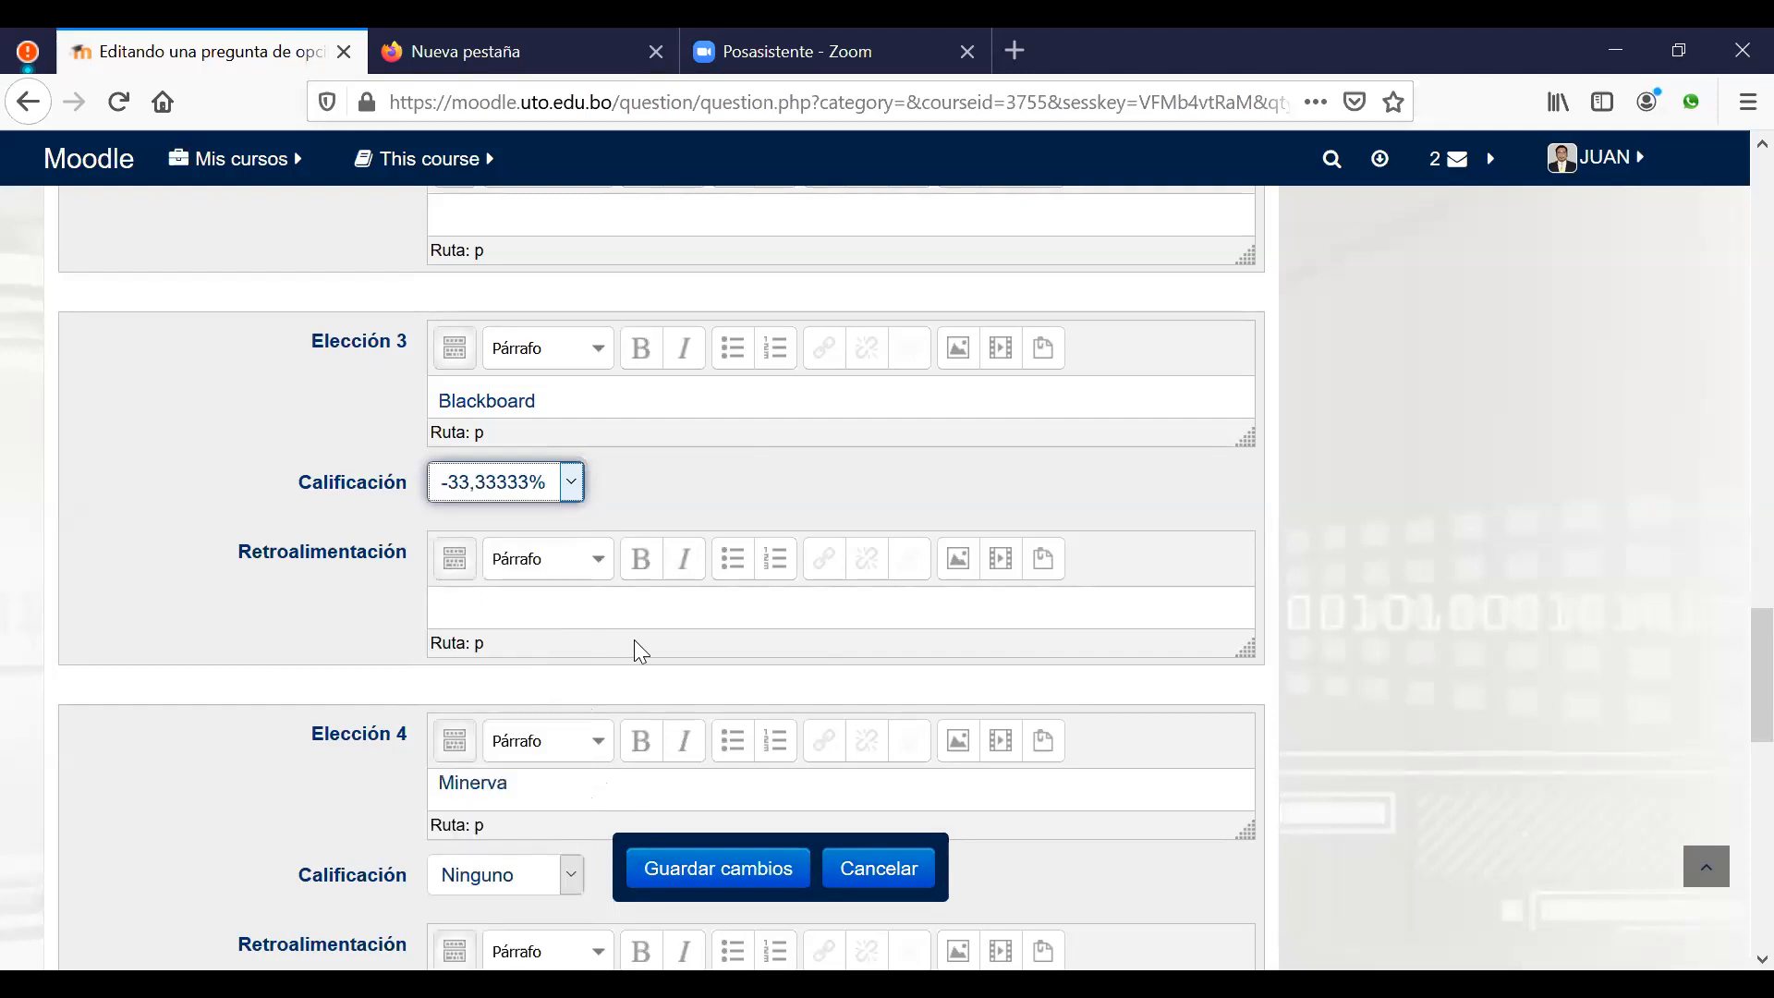
scroll(1382, 621, down, 3)
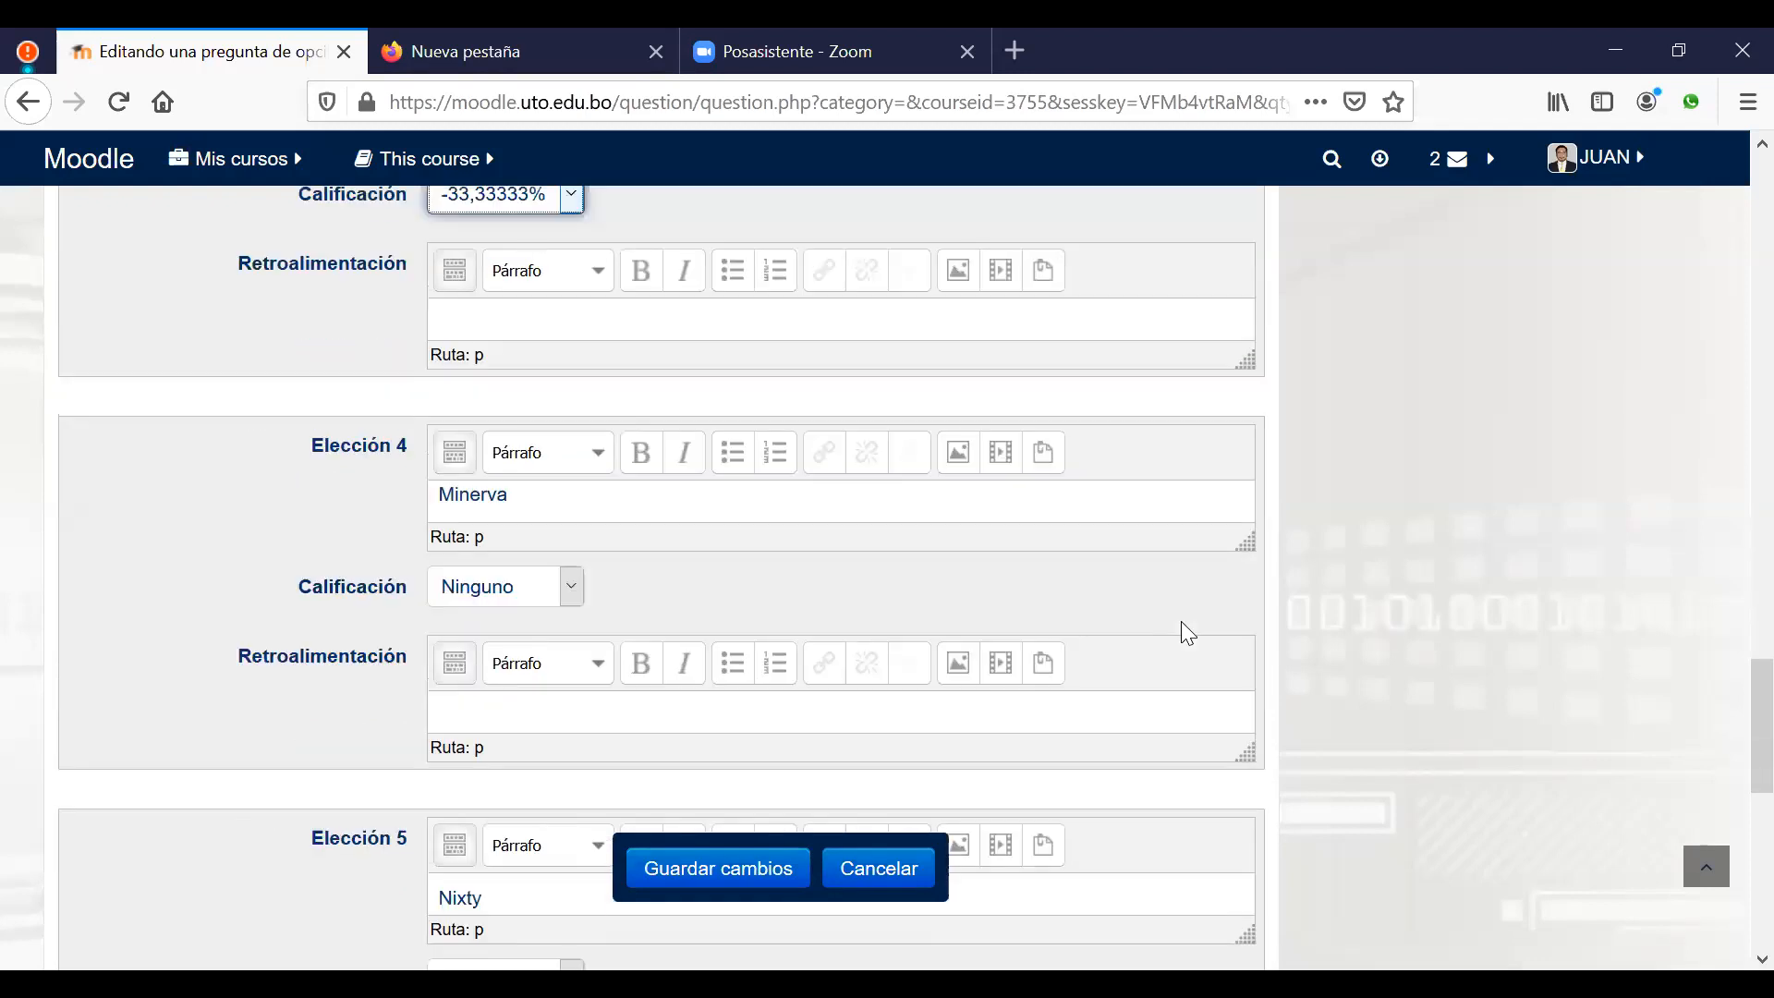
click(570, 605)
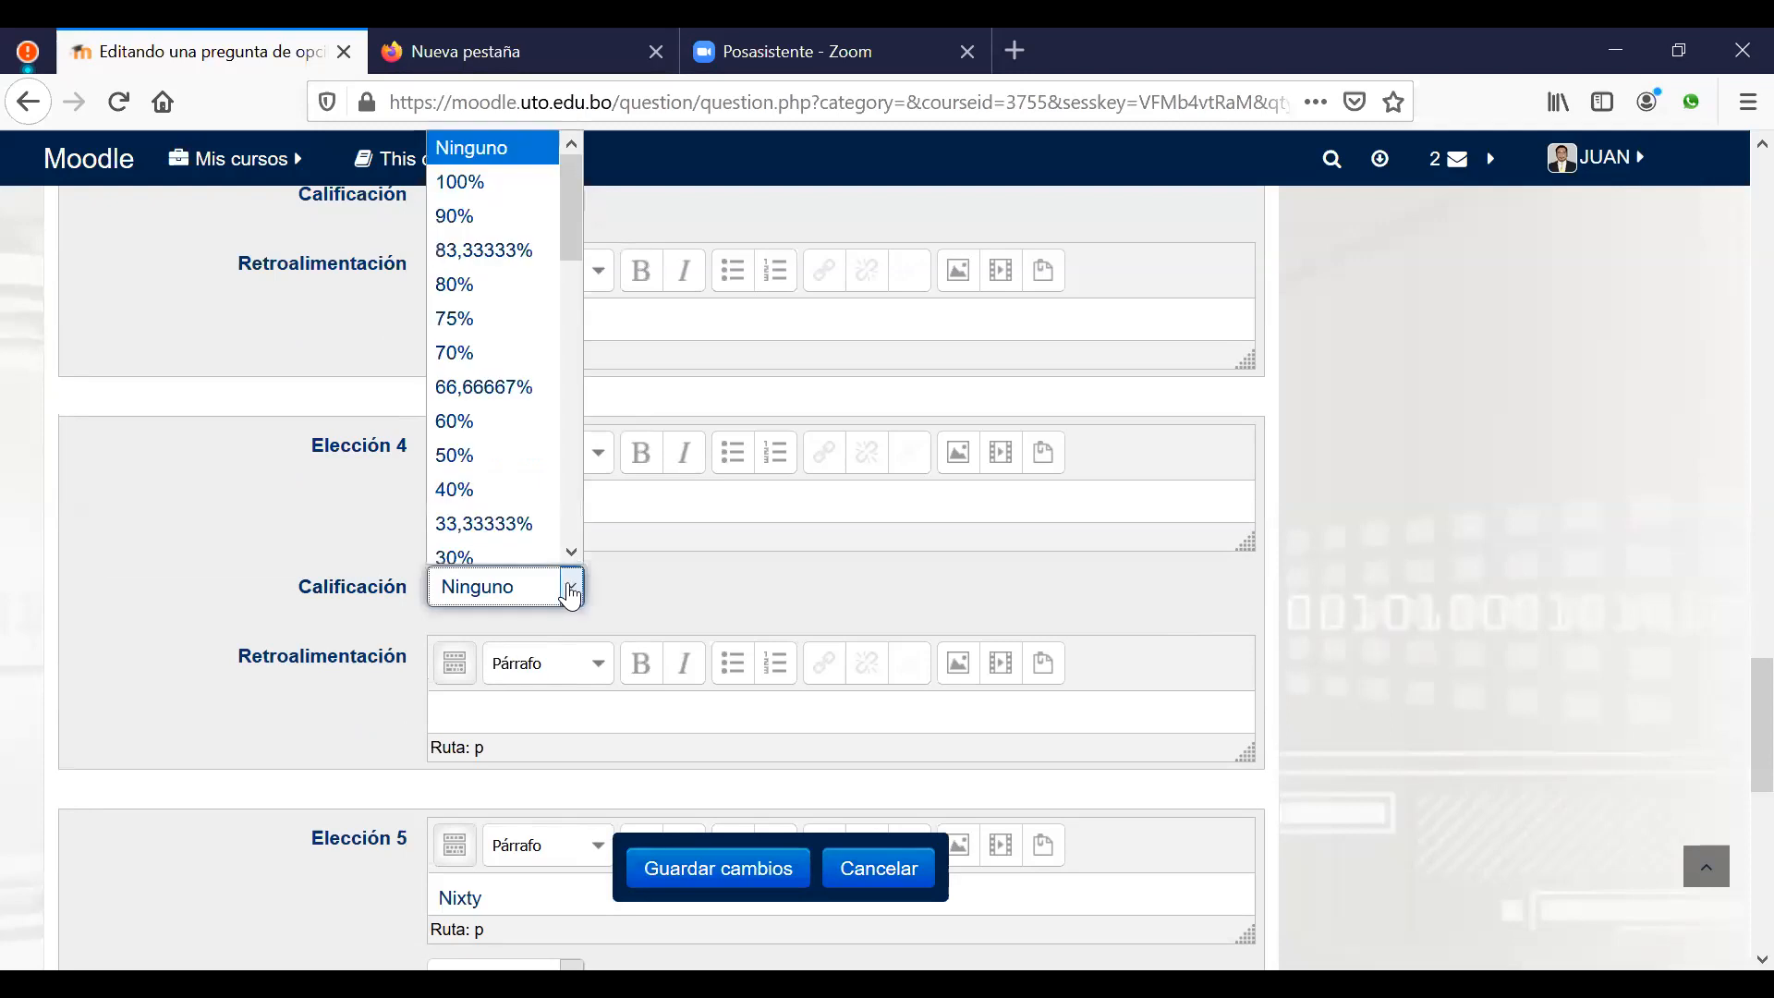
scroll(531, 531, down, 1)
scroll(531, 531, down, 6)
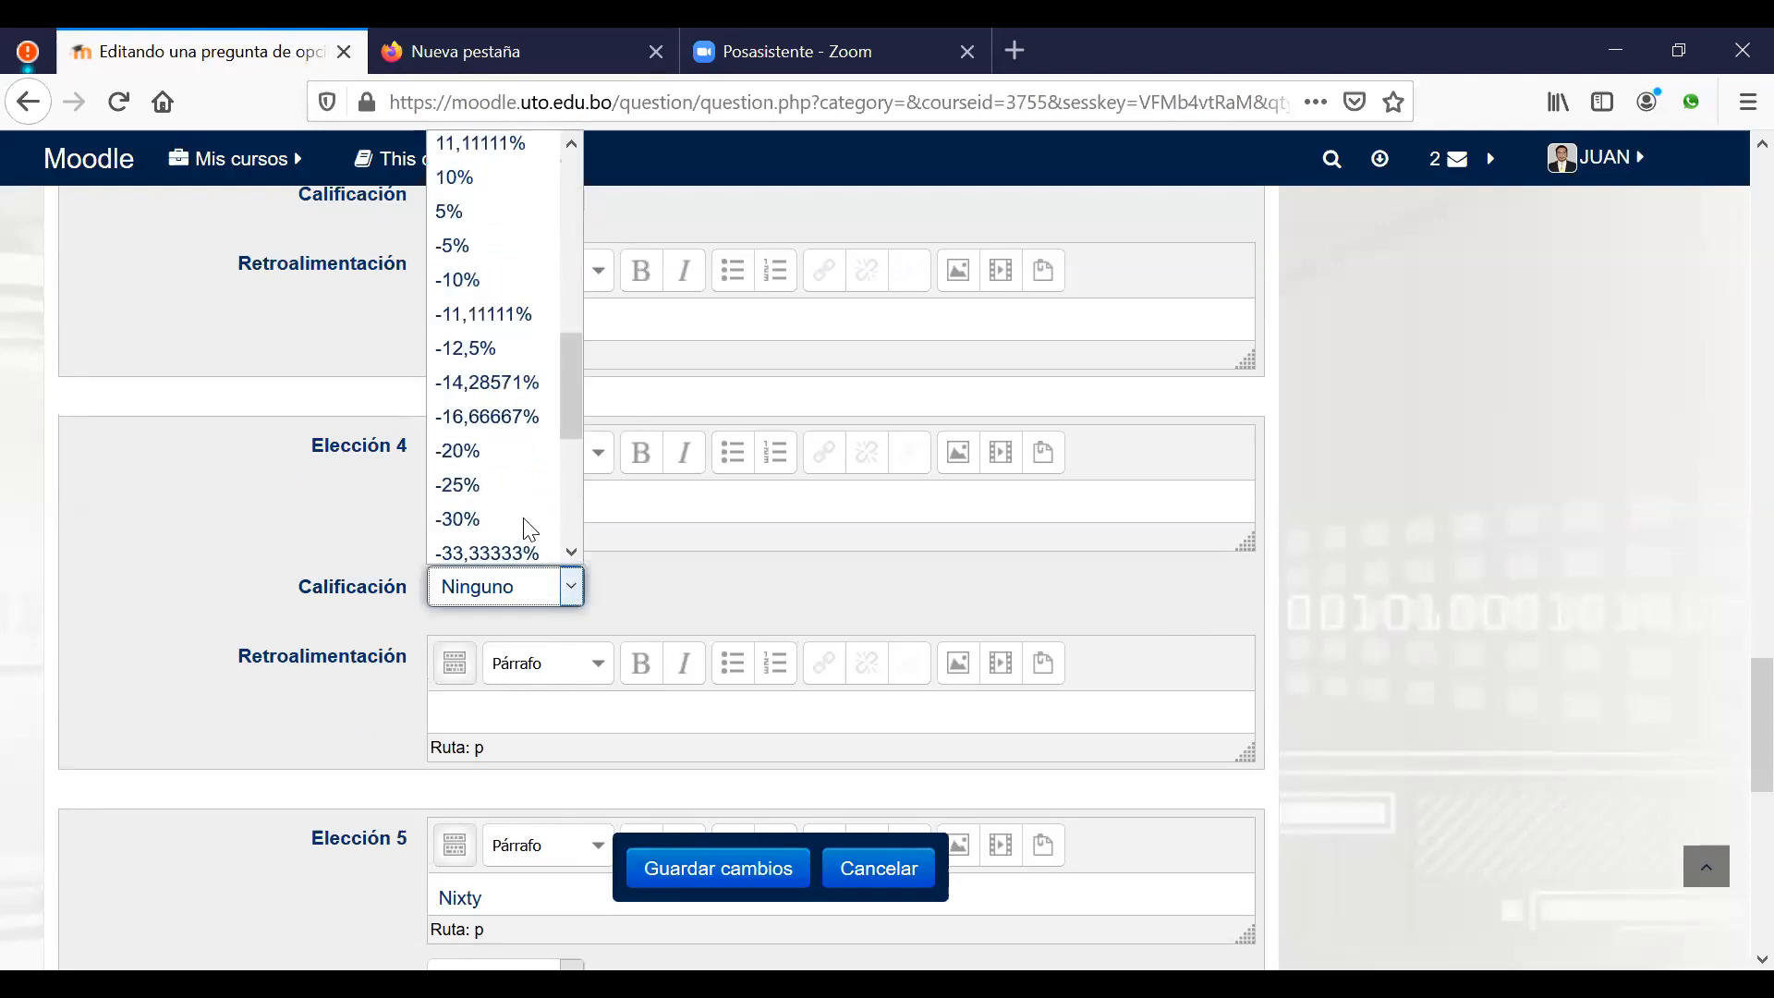
scroll(530, 530, down, 1)
click(532, 449)
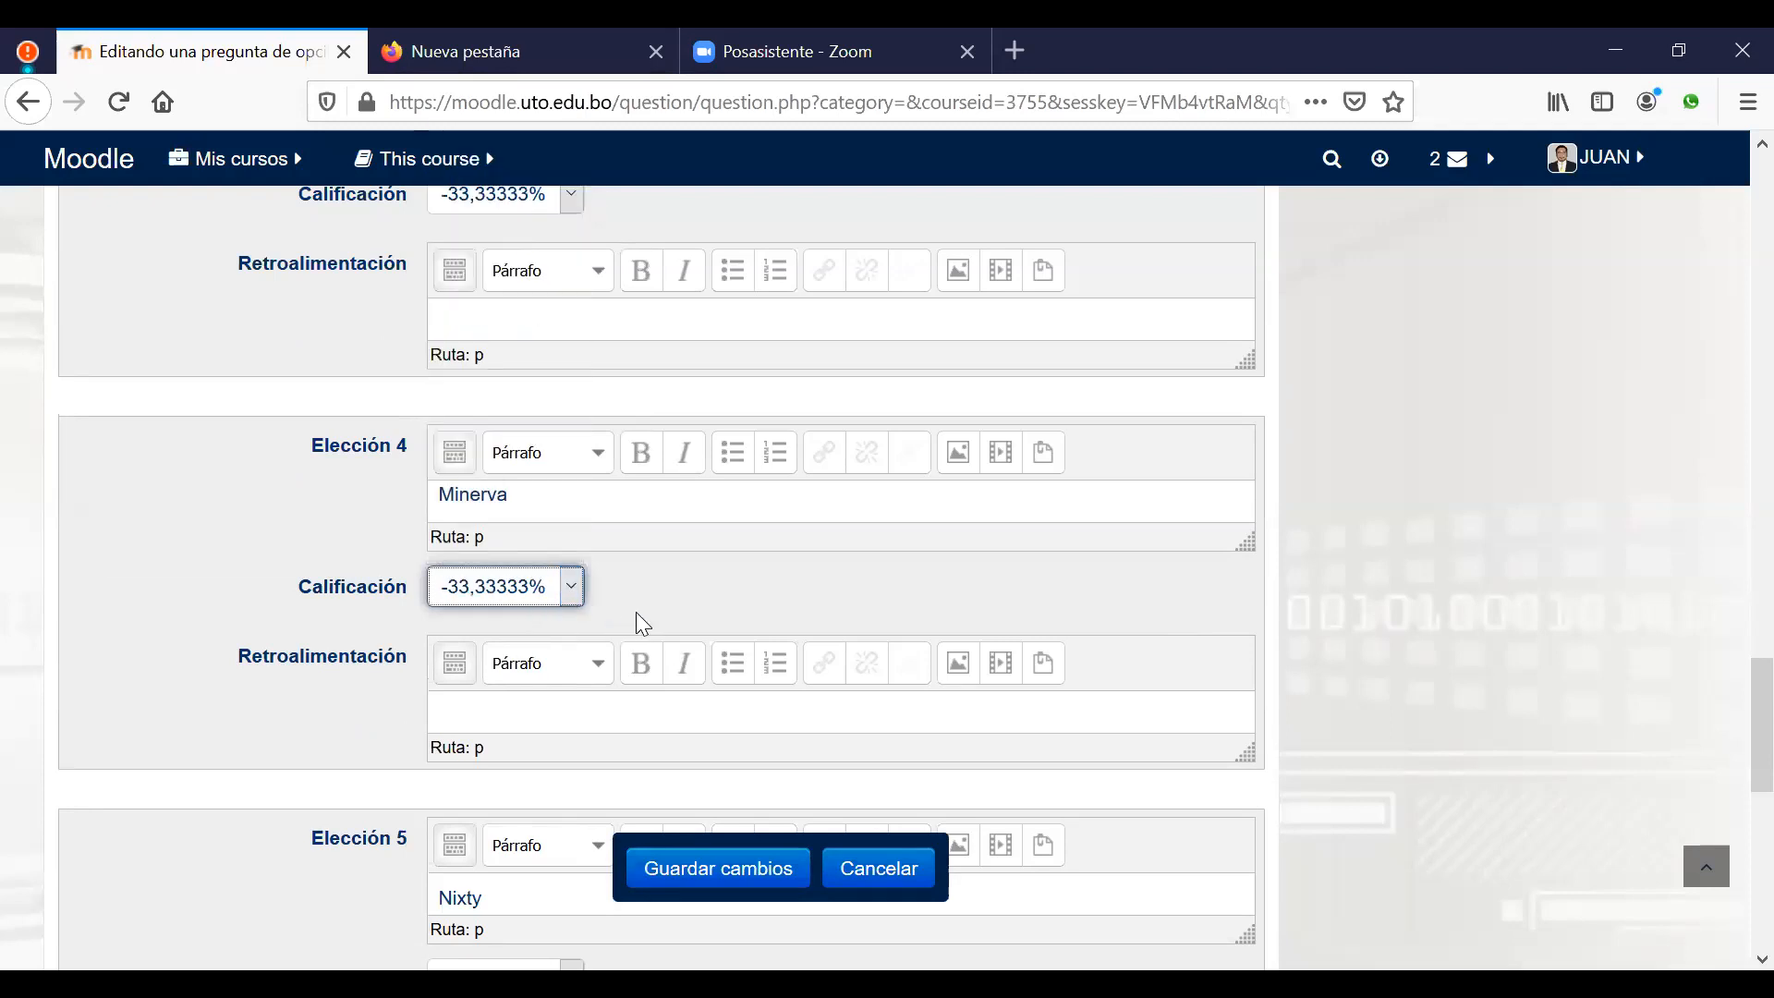
scroll(642, 618, down, 4)
click(571, 554)
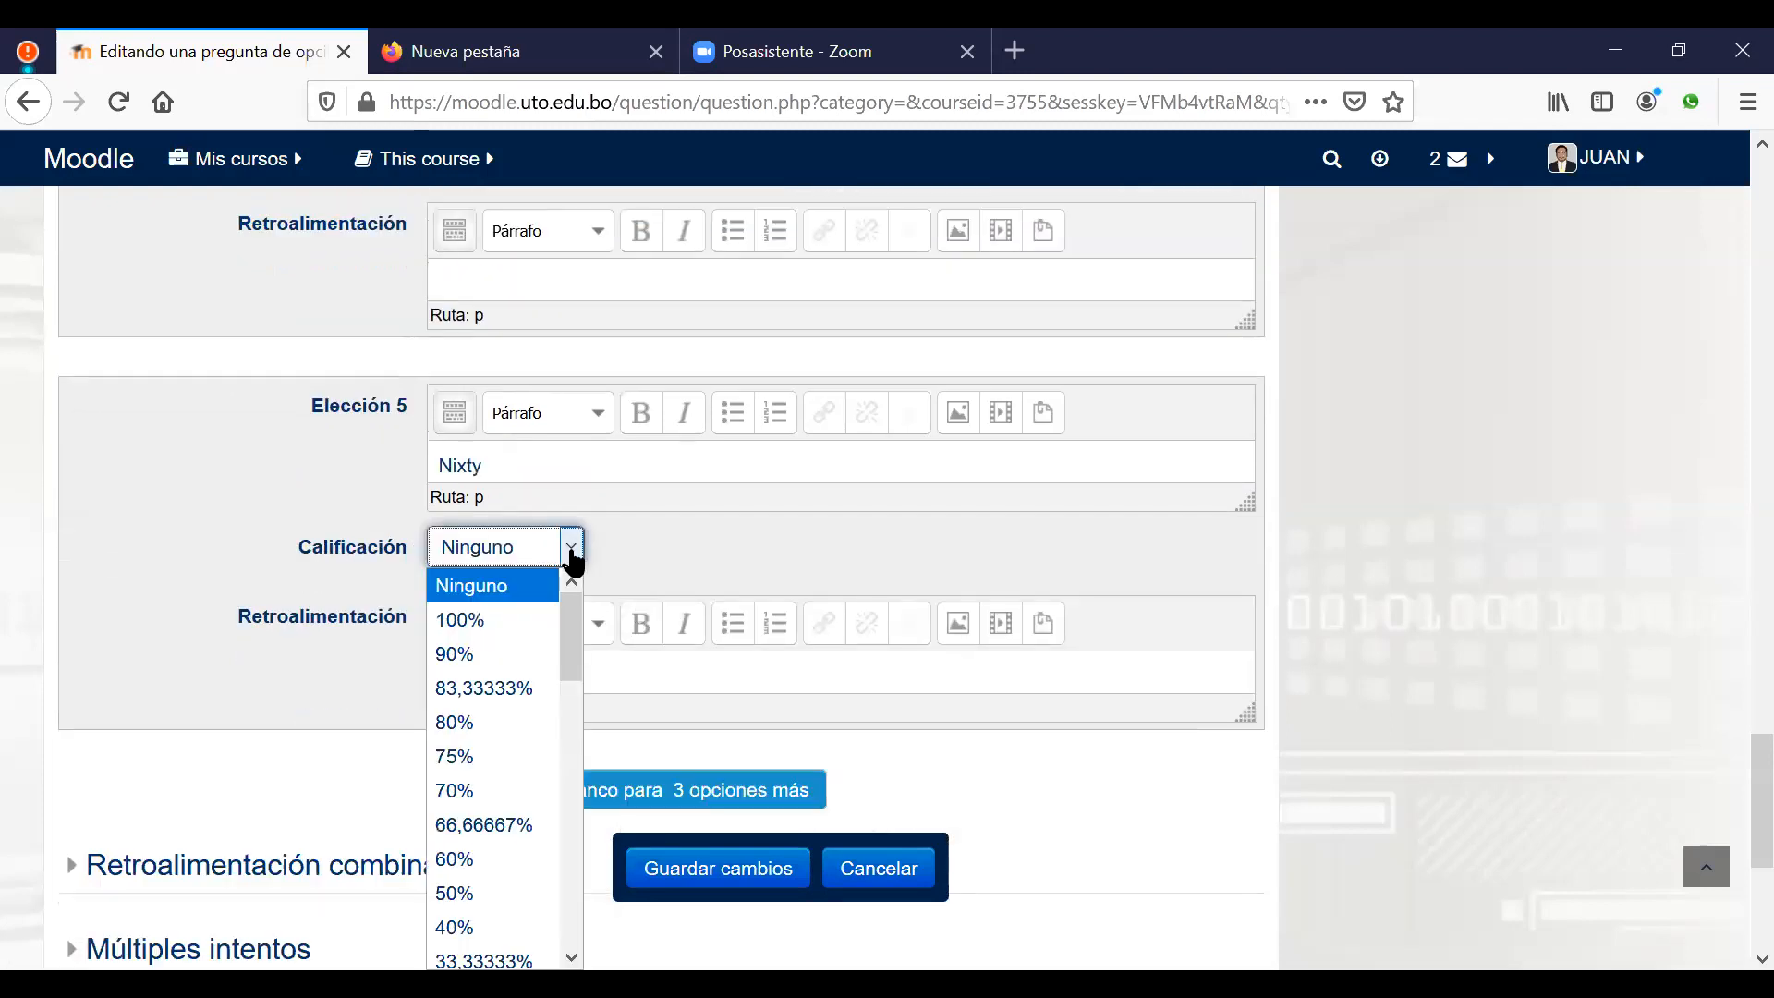
scroll(515, 736, down, 7)
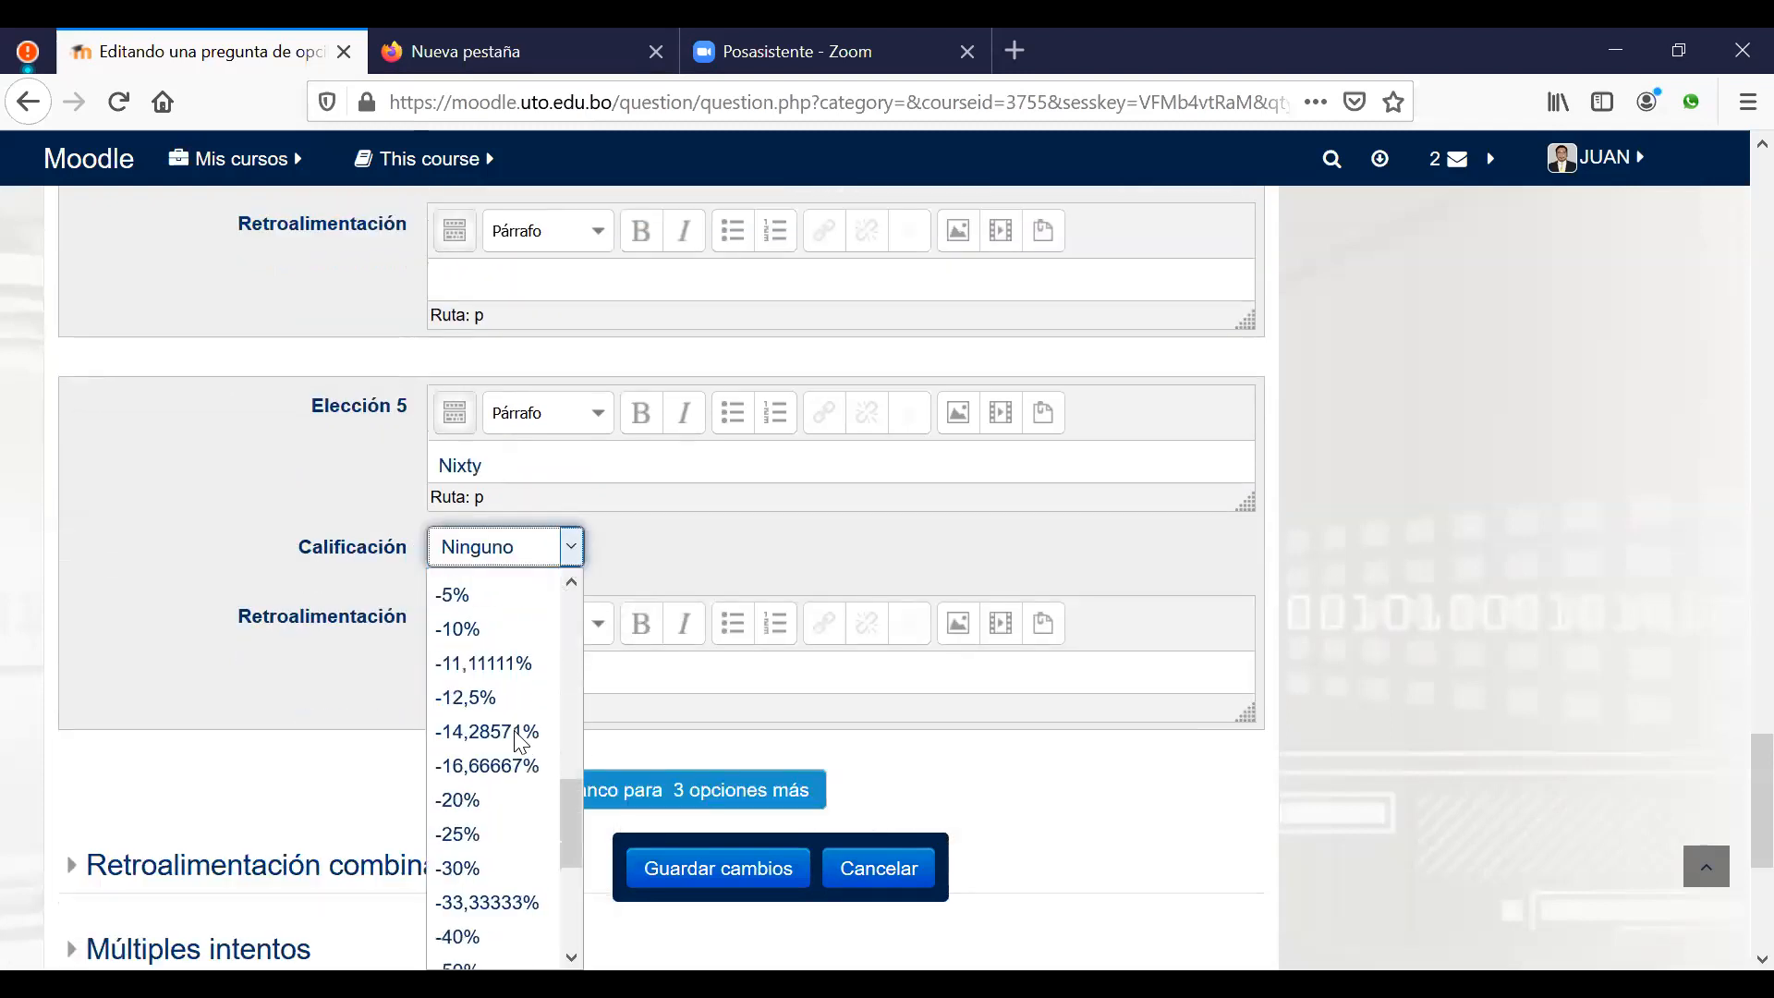
click(485, 903)
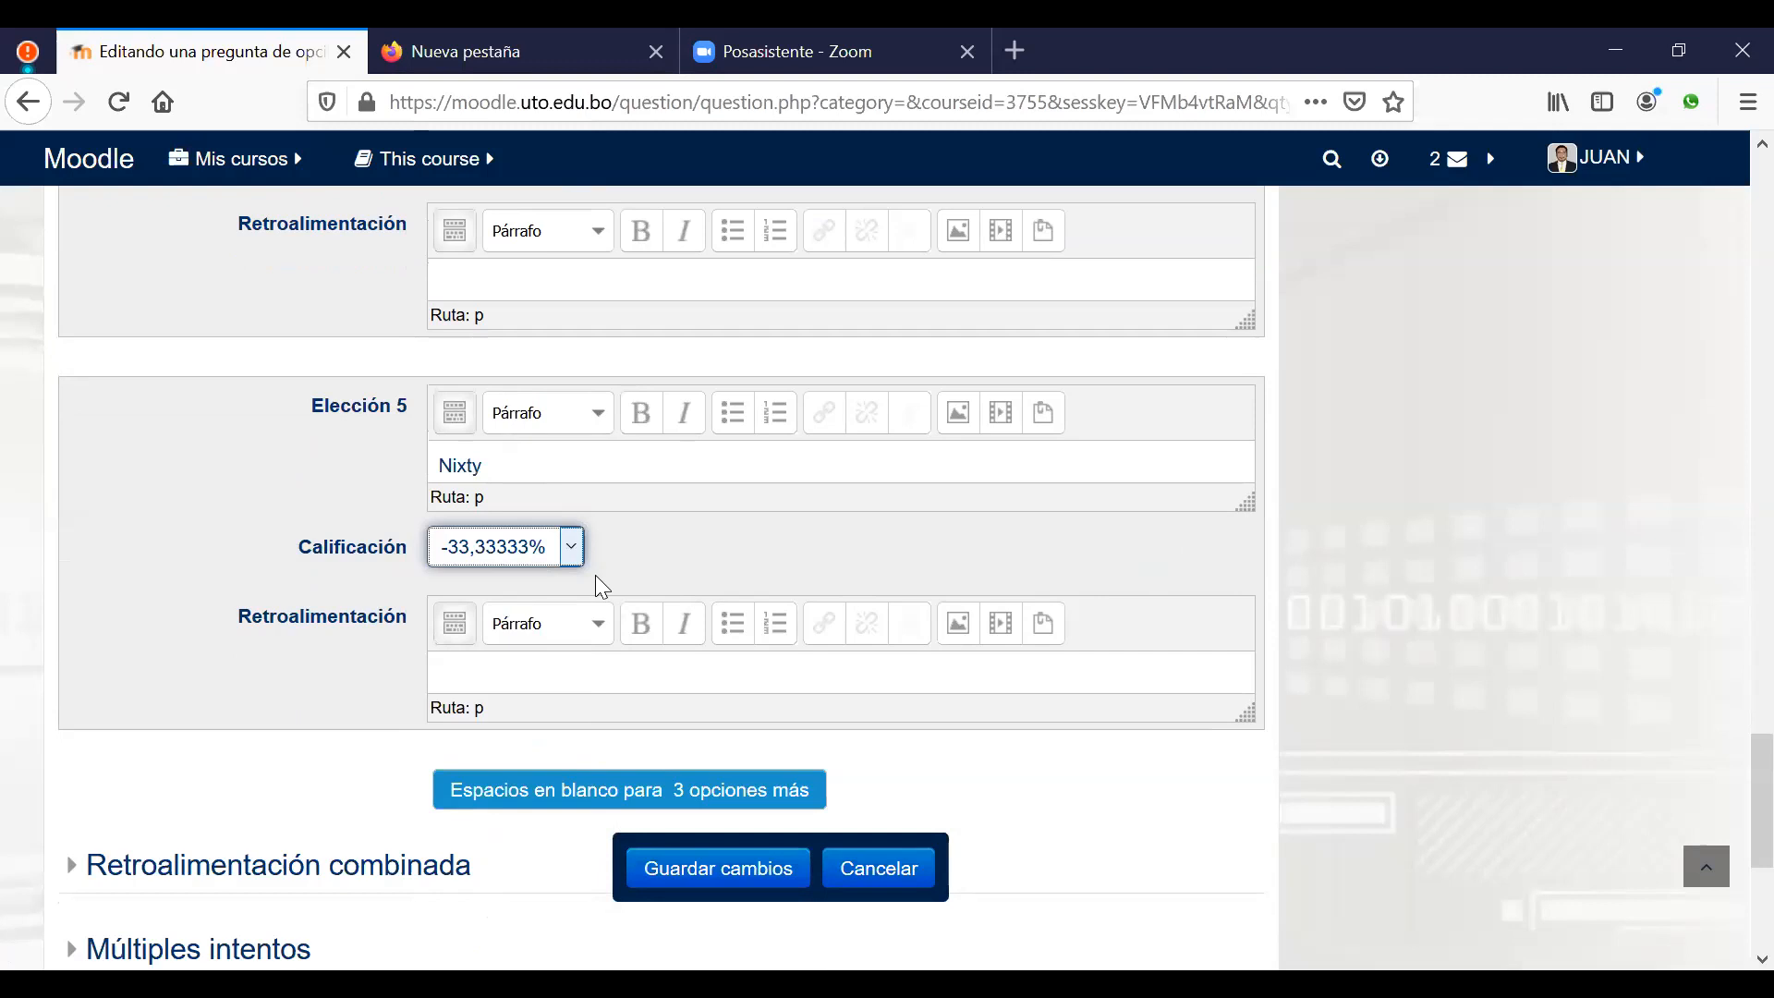
scroll(1182, 420, up, 5)
scroll(1179, 415, up, 3)
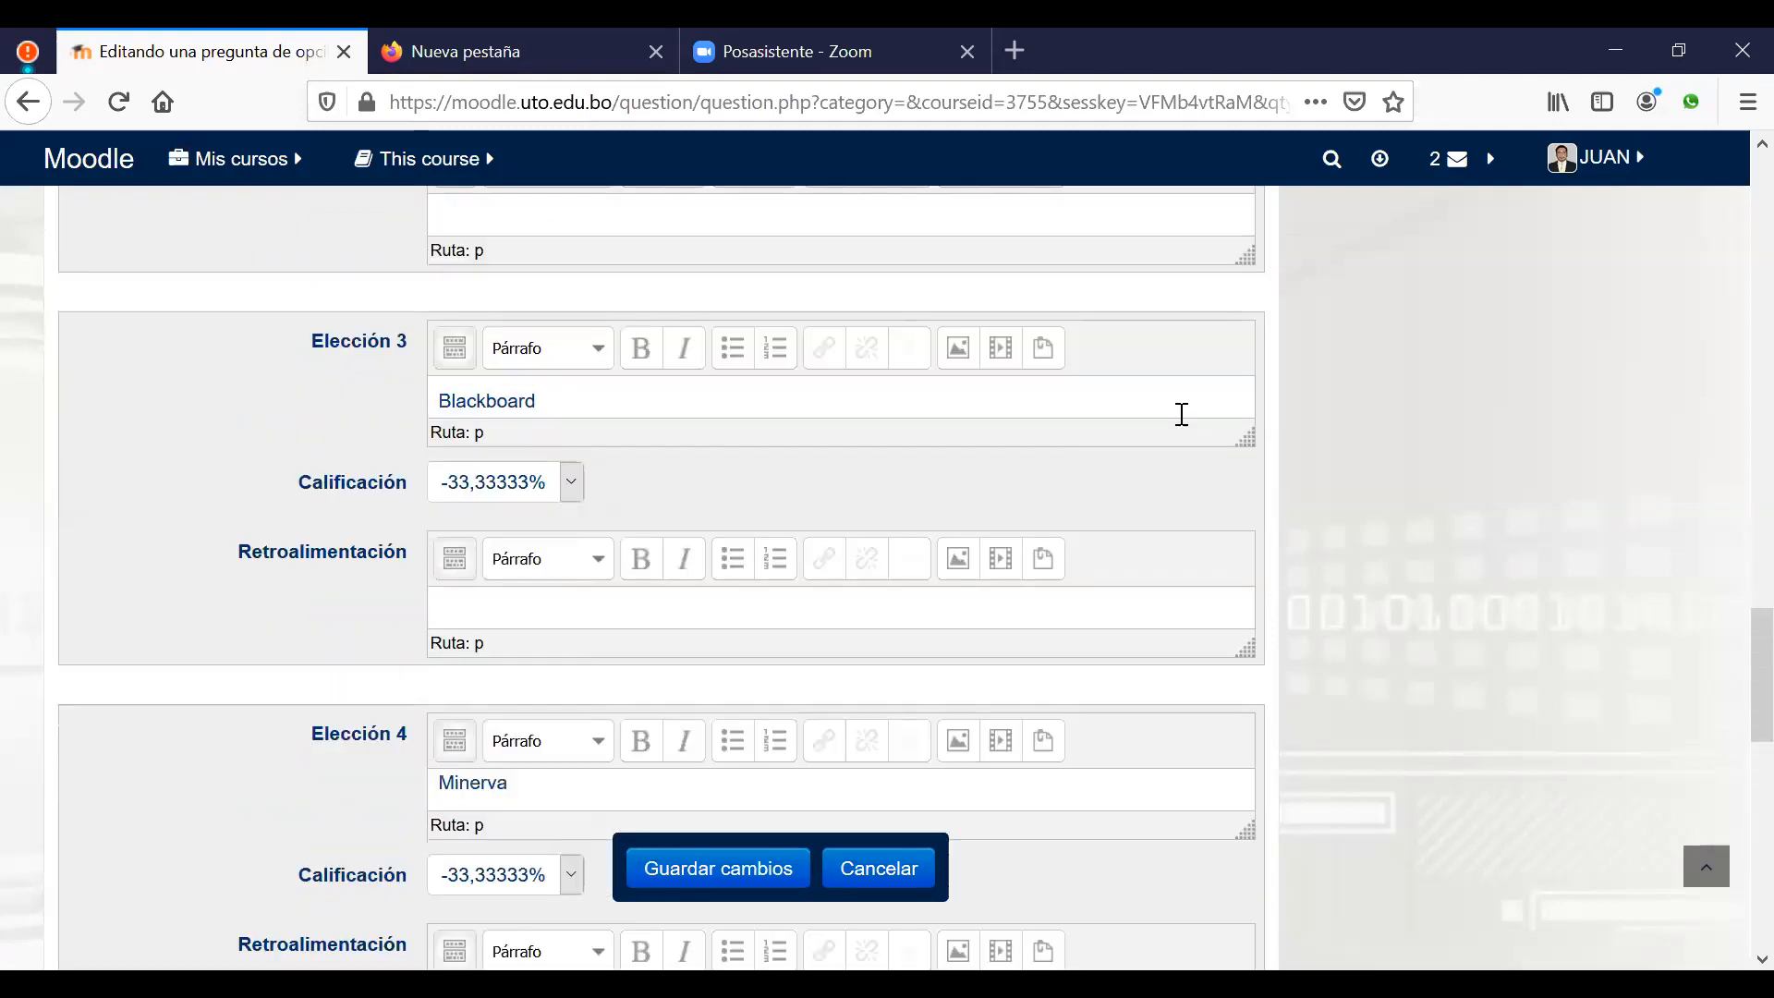
scroll(1182, 414, up, 1)
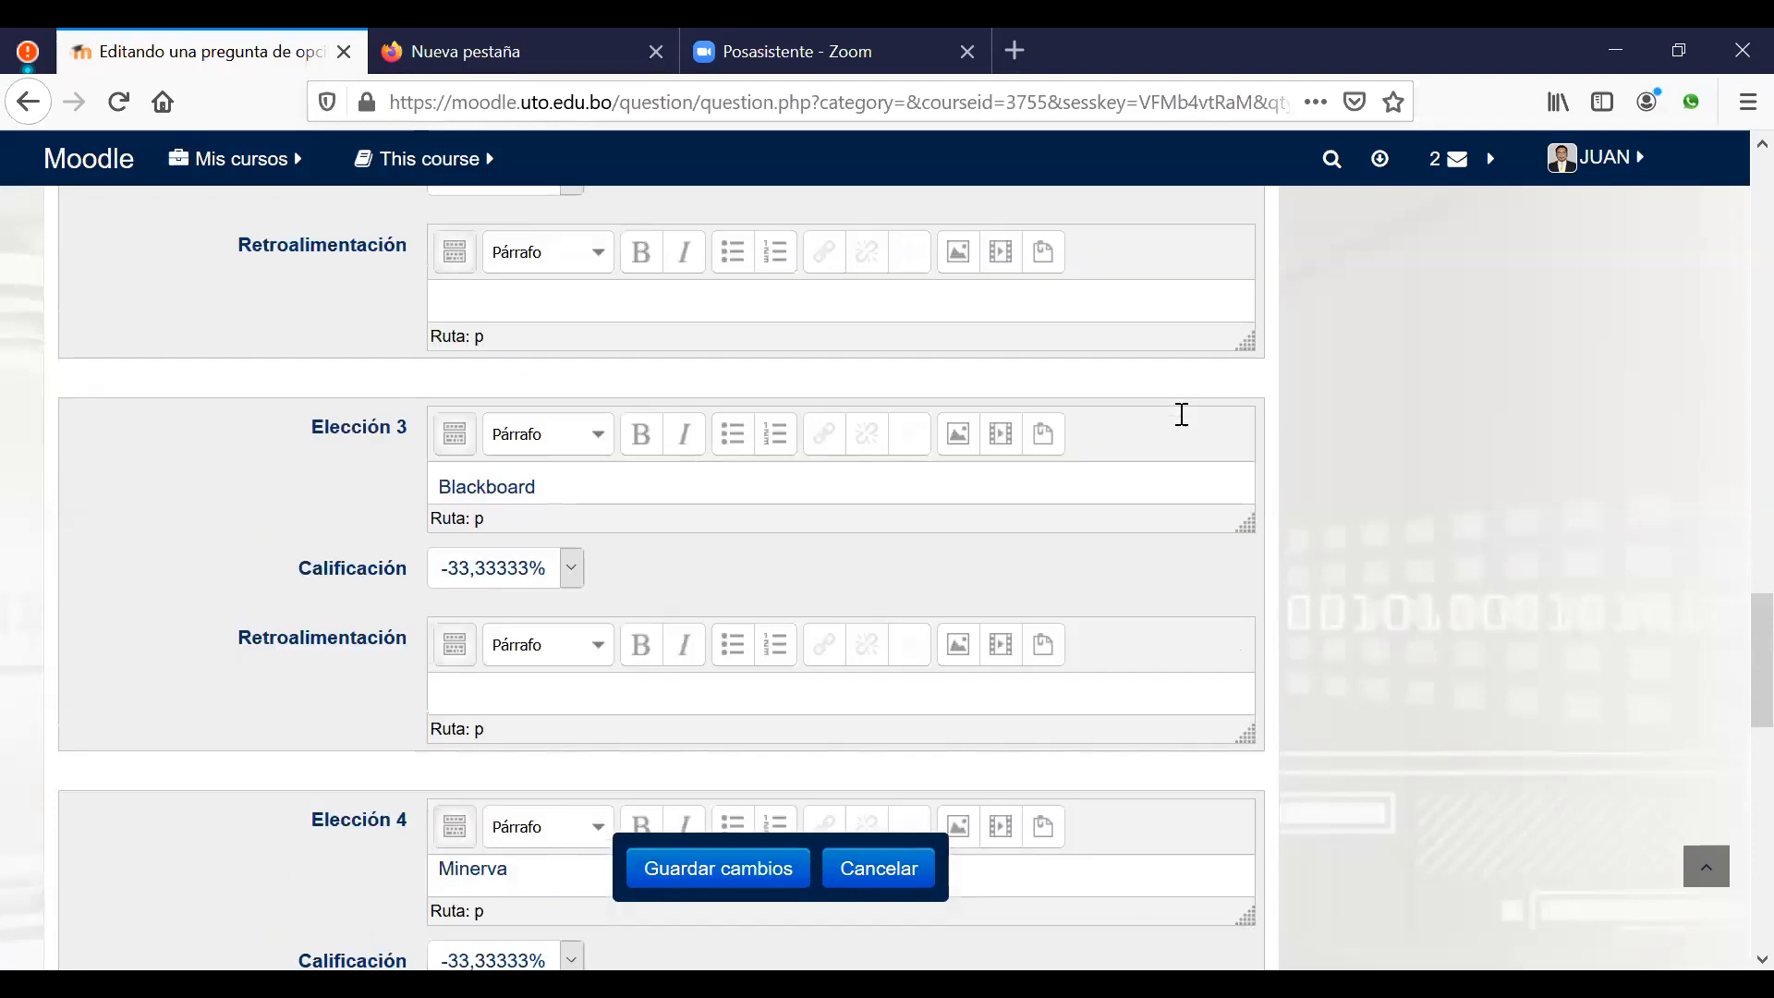
scroll(1186, 426, up, 2)
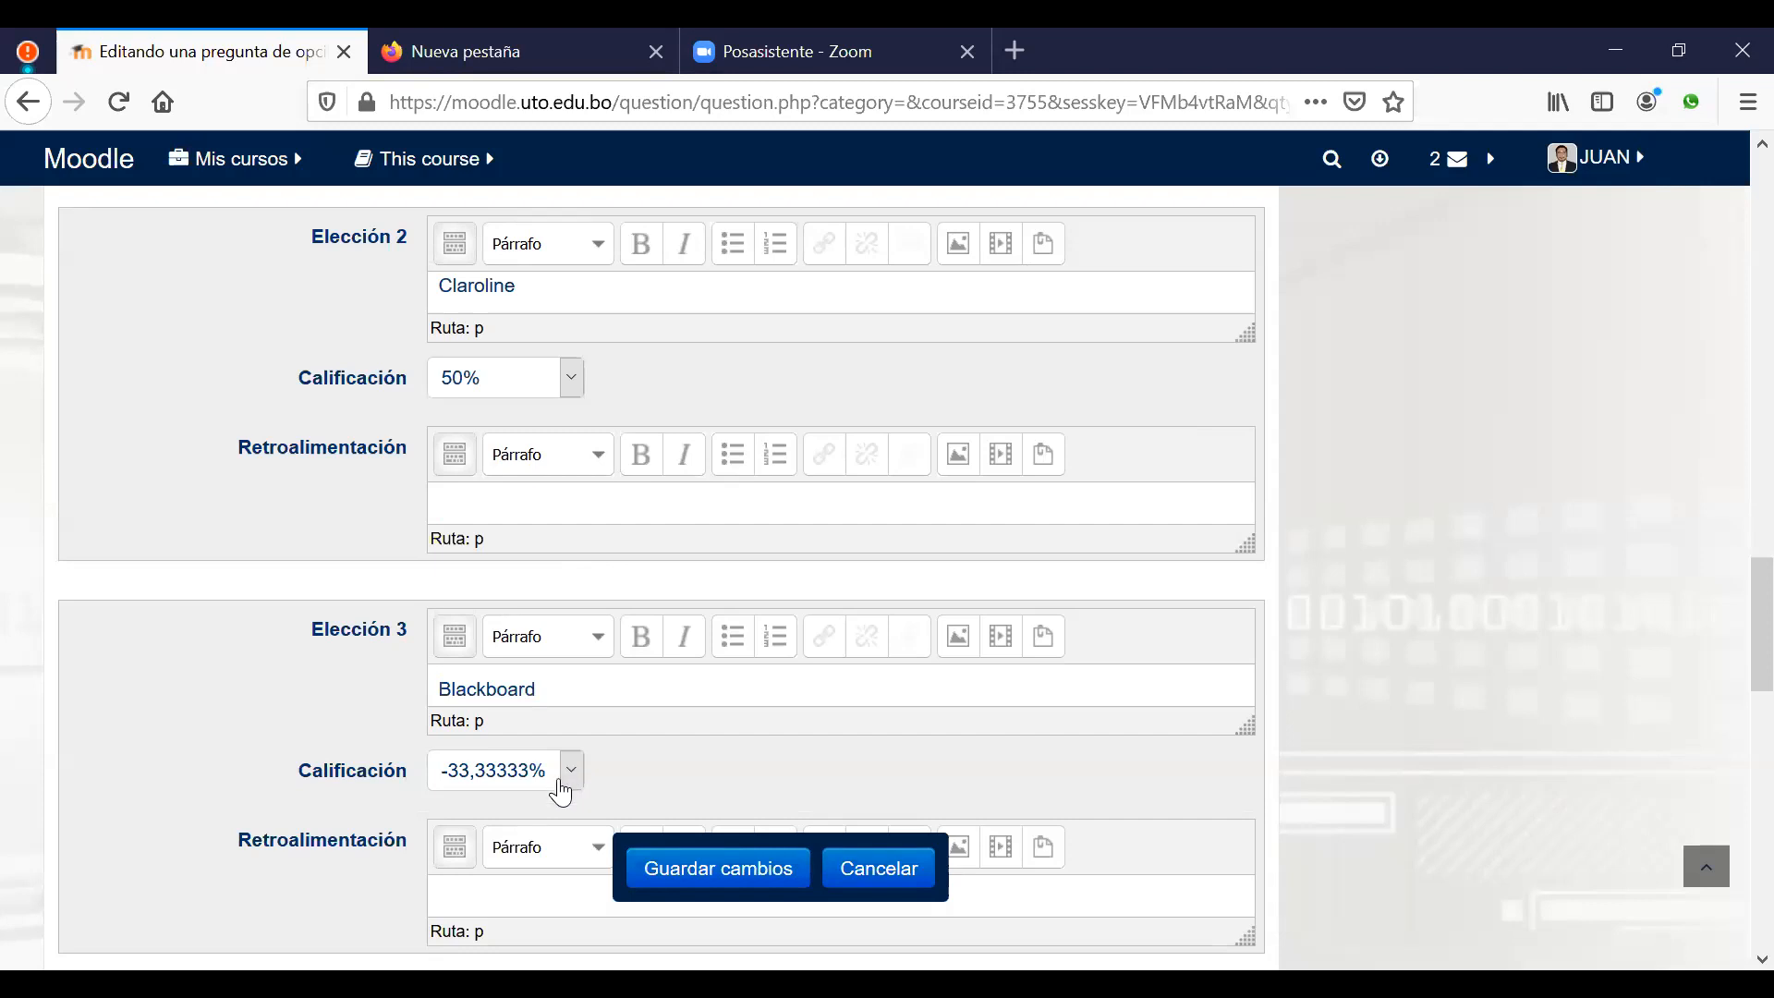
scroll(572, 831, down, 6)
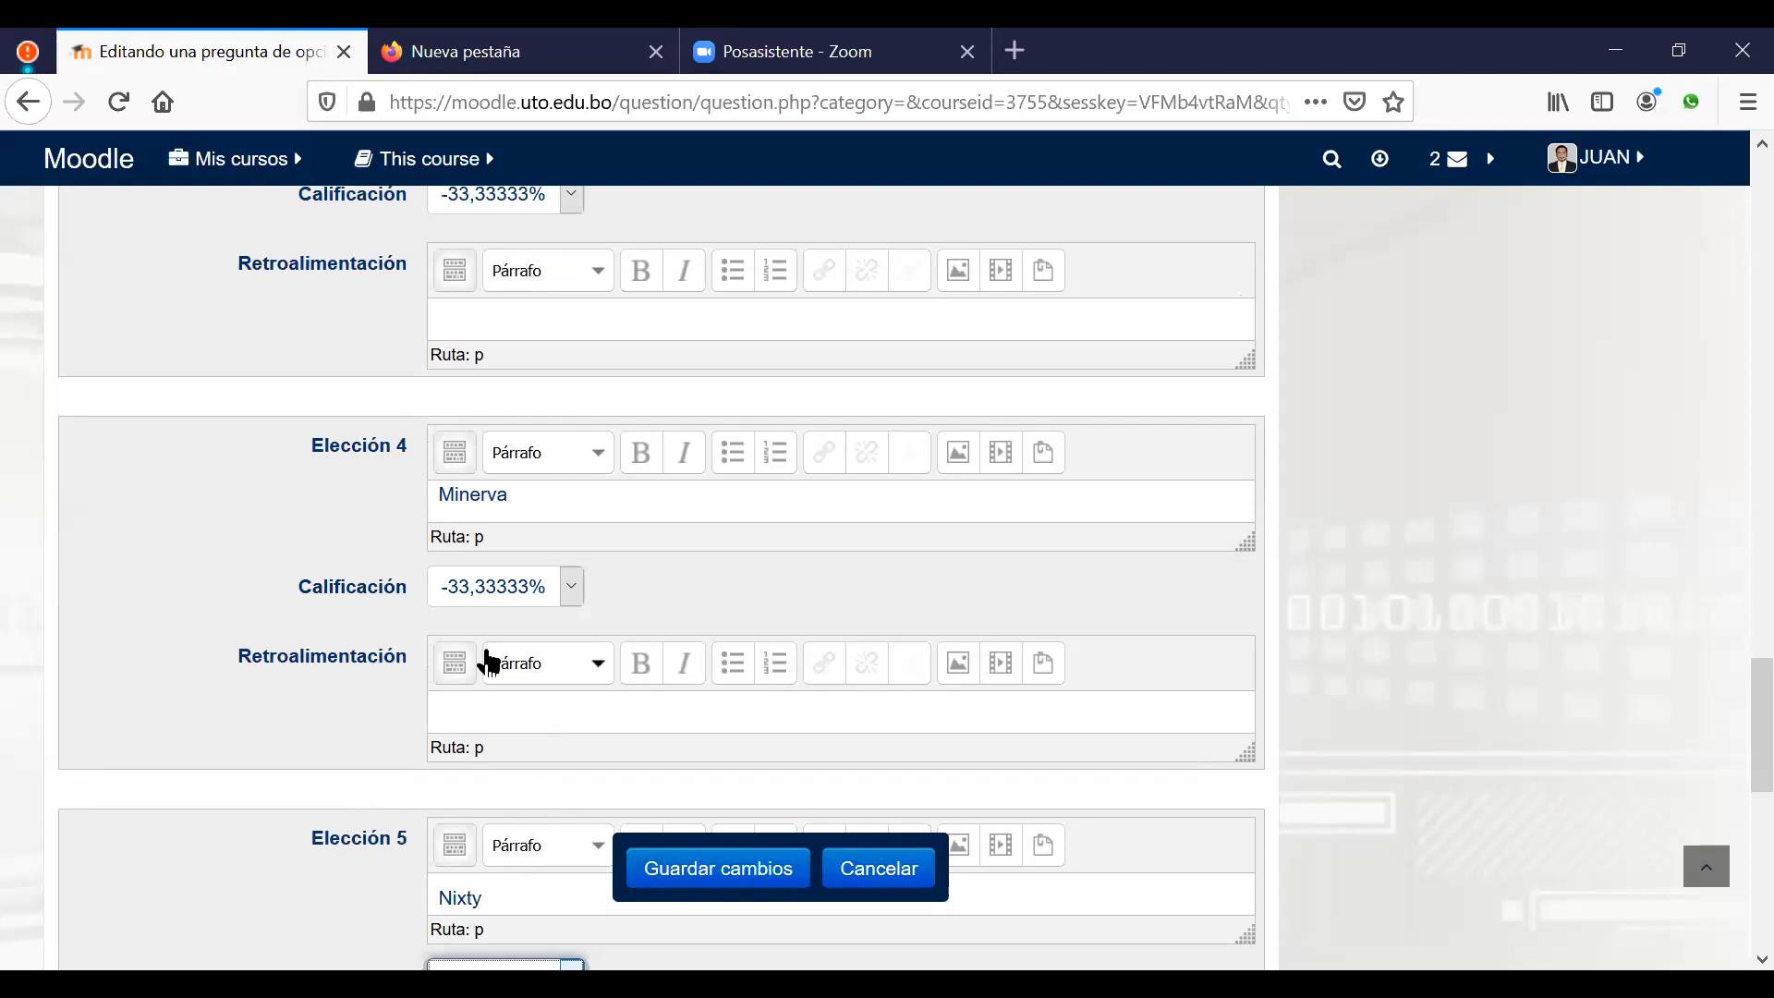
scroll(489, 658, up, 2)
scroll(533, 547, up, 7)
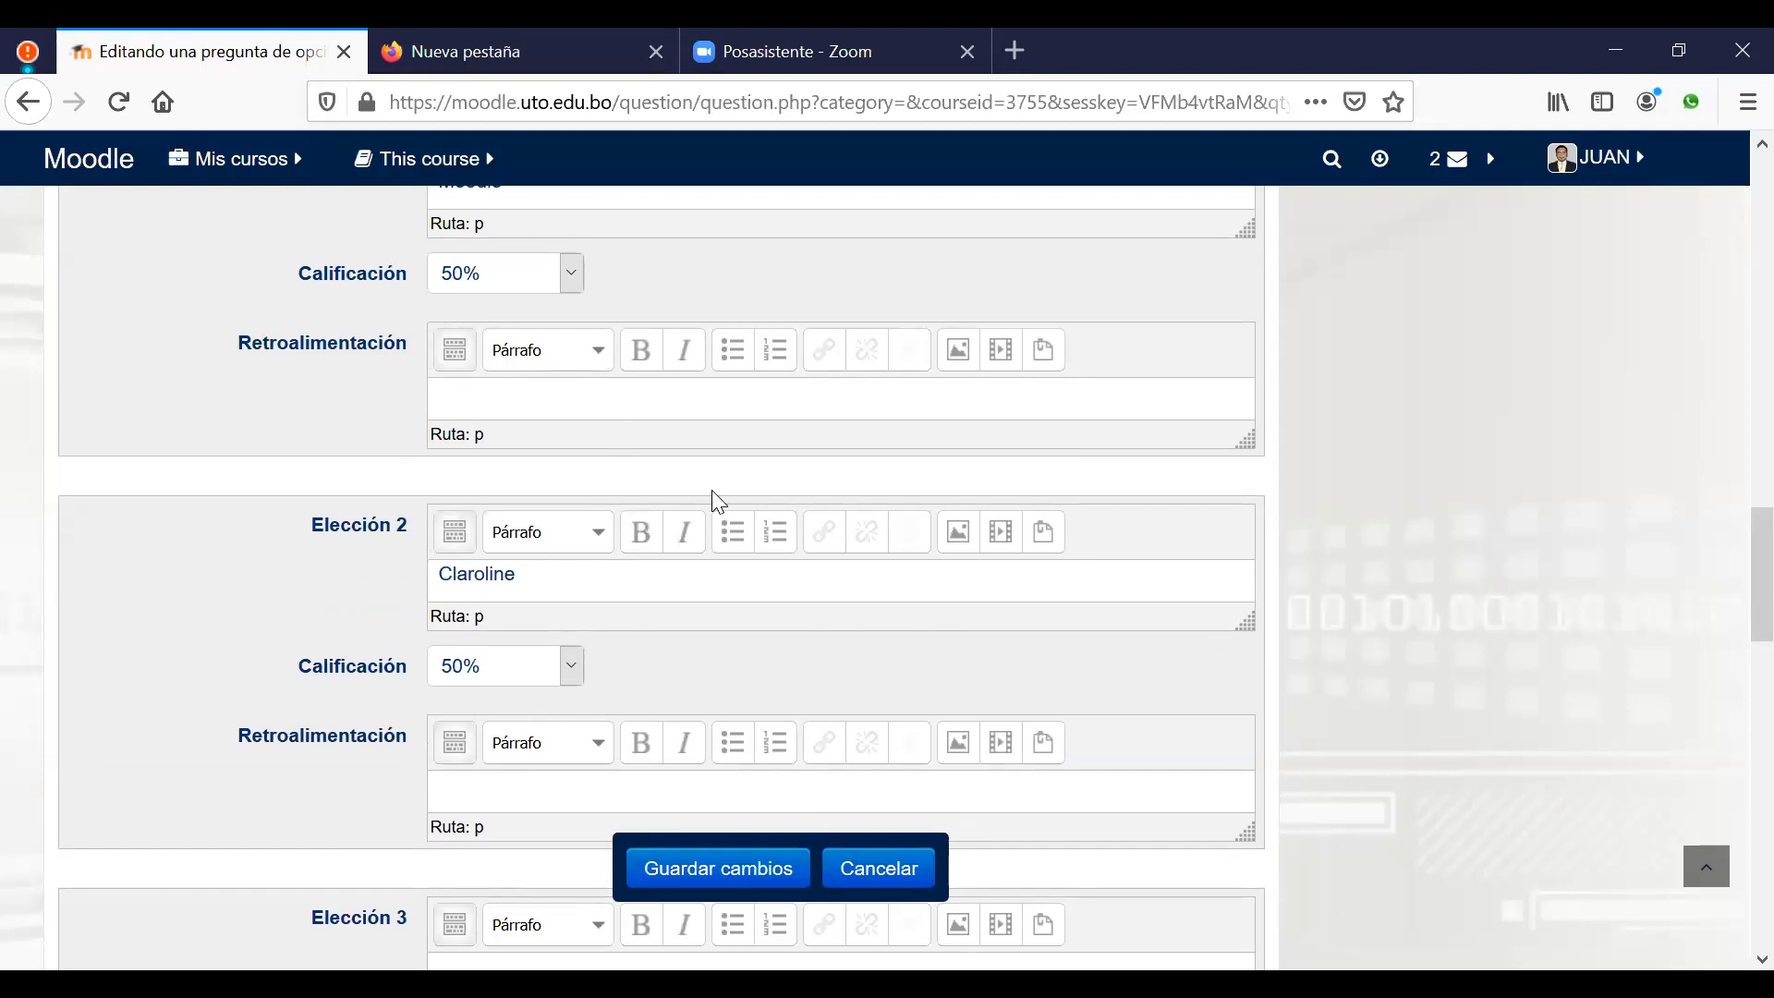
scroll(712, 492, down, 6)
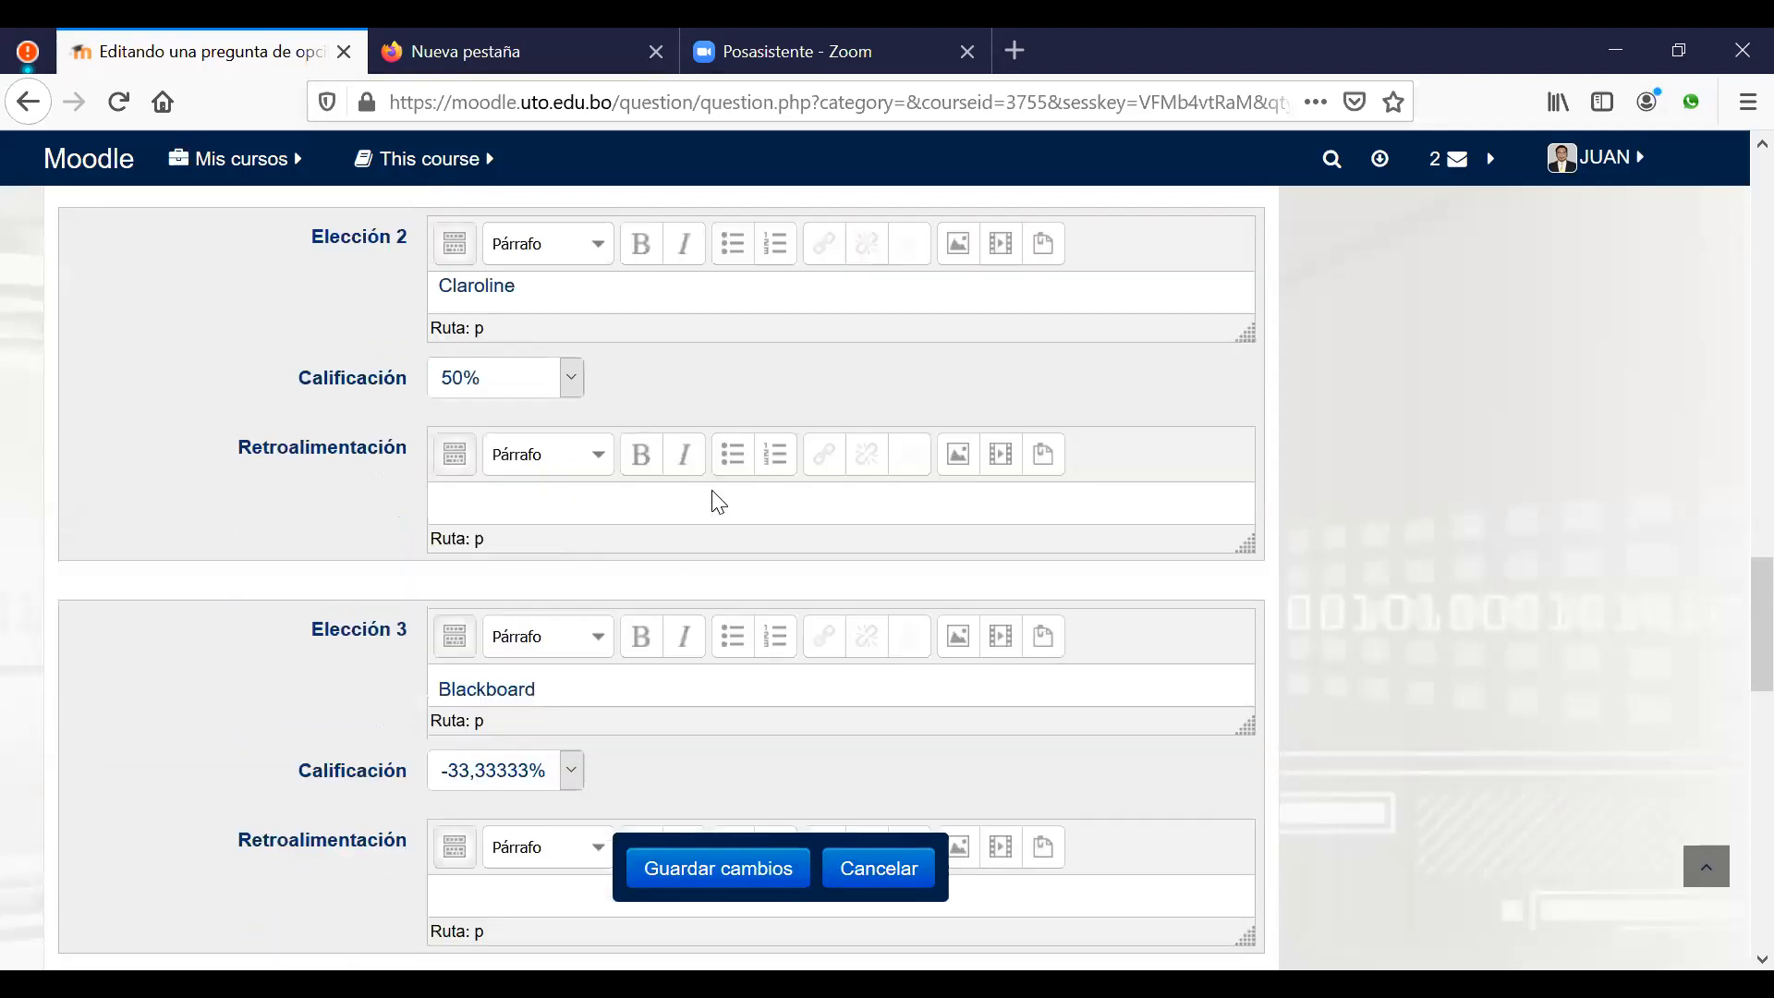
scroll(663, 486, down, 2)
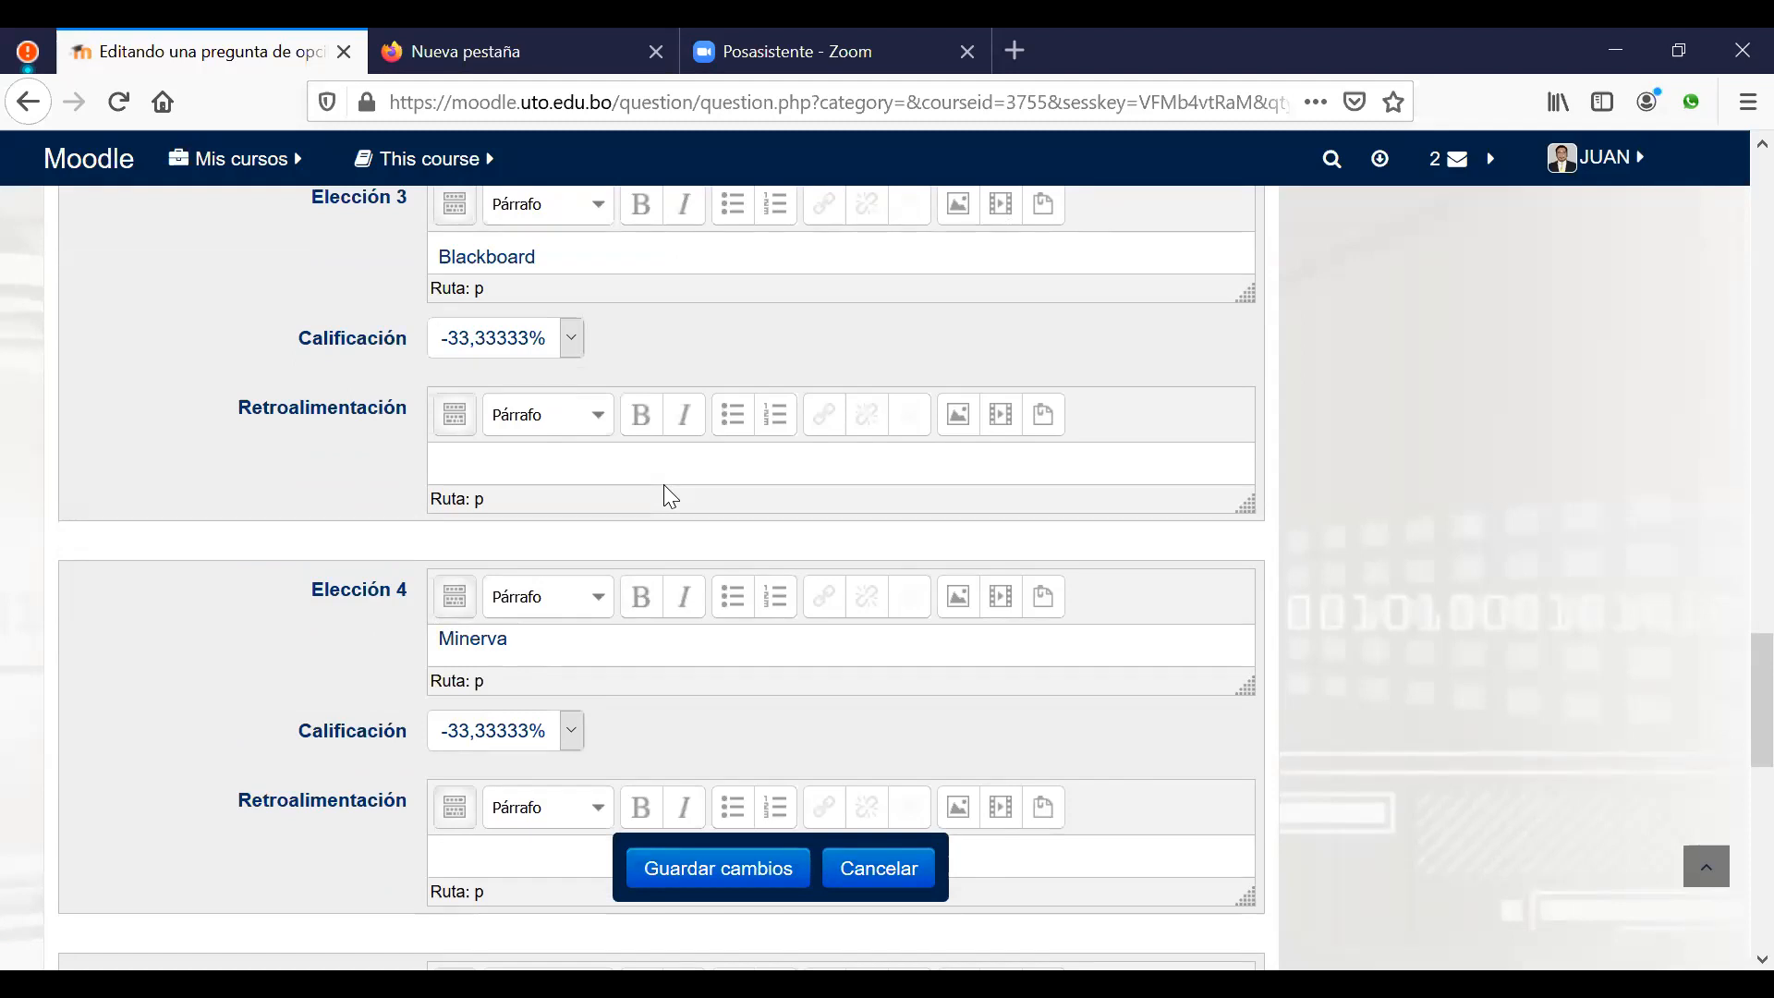
scroll(671, 496, down, 3)
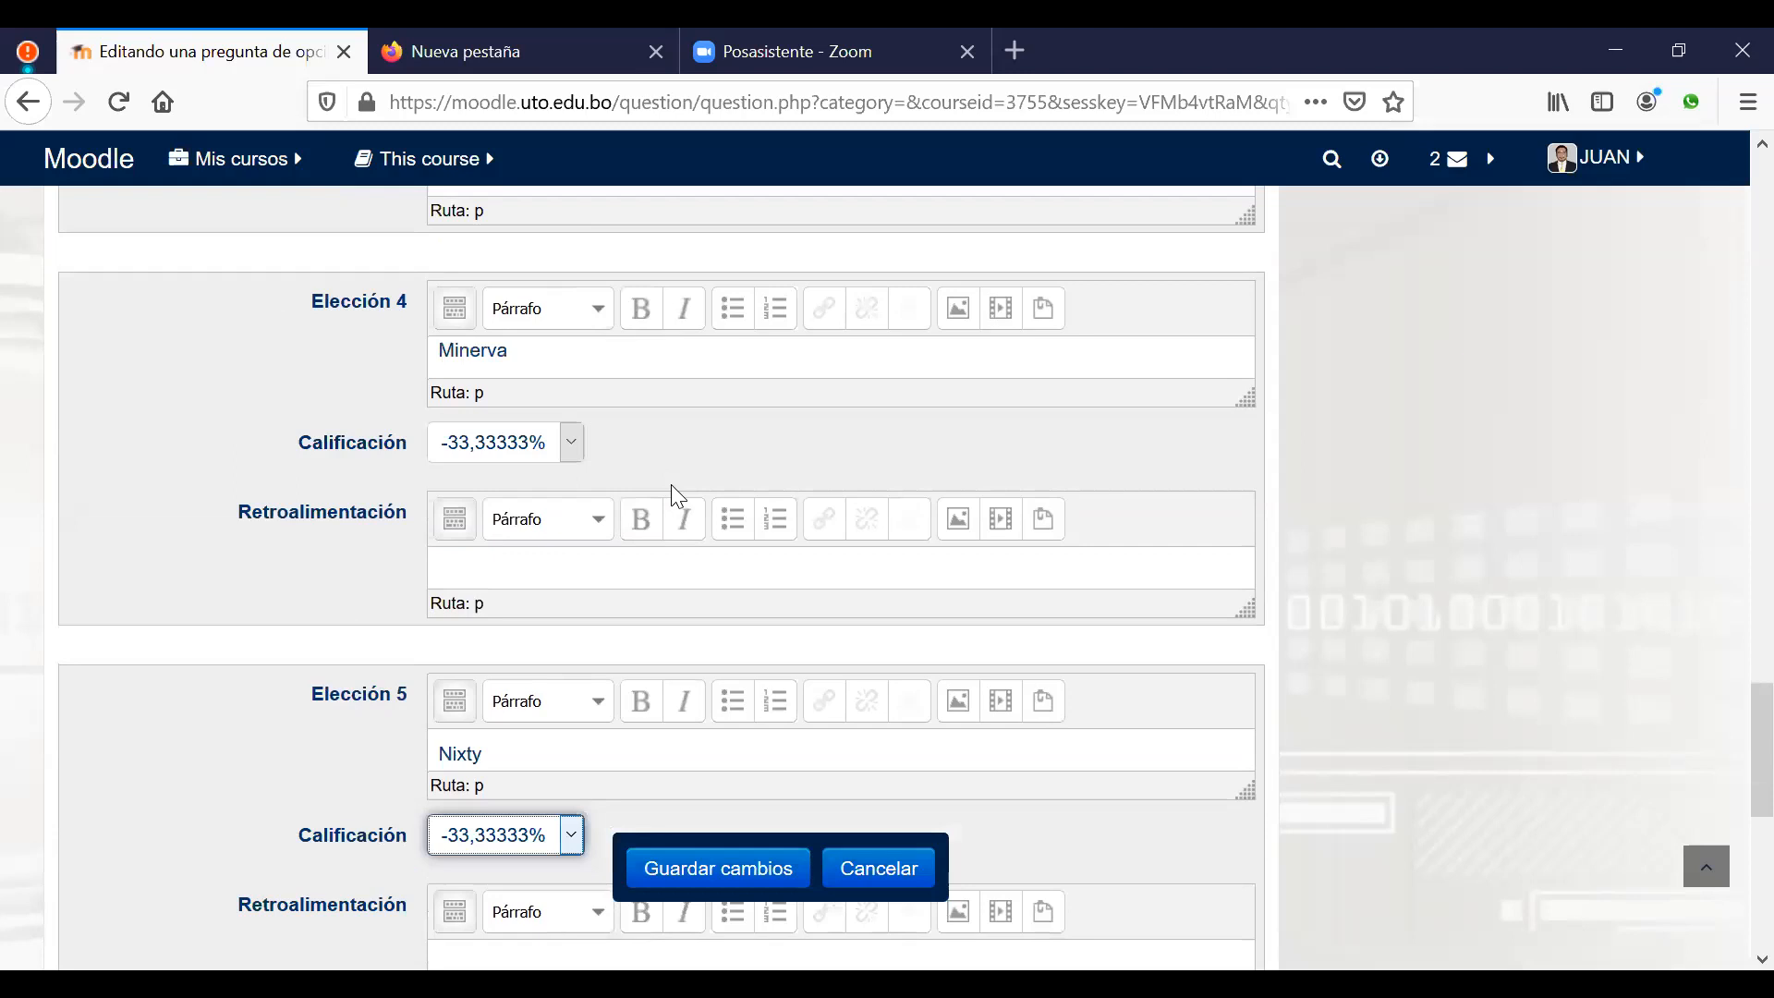
scroll(672, 487, up, 8)
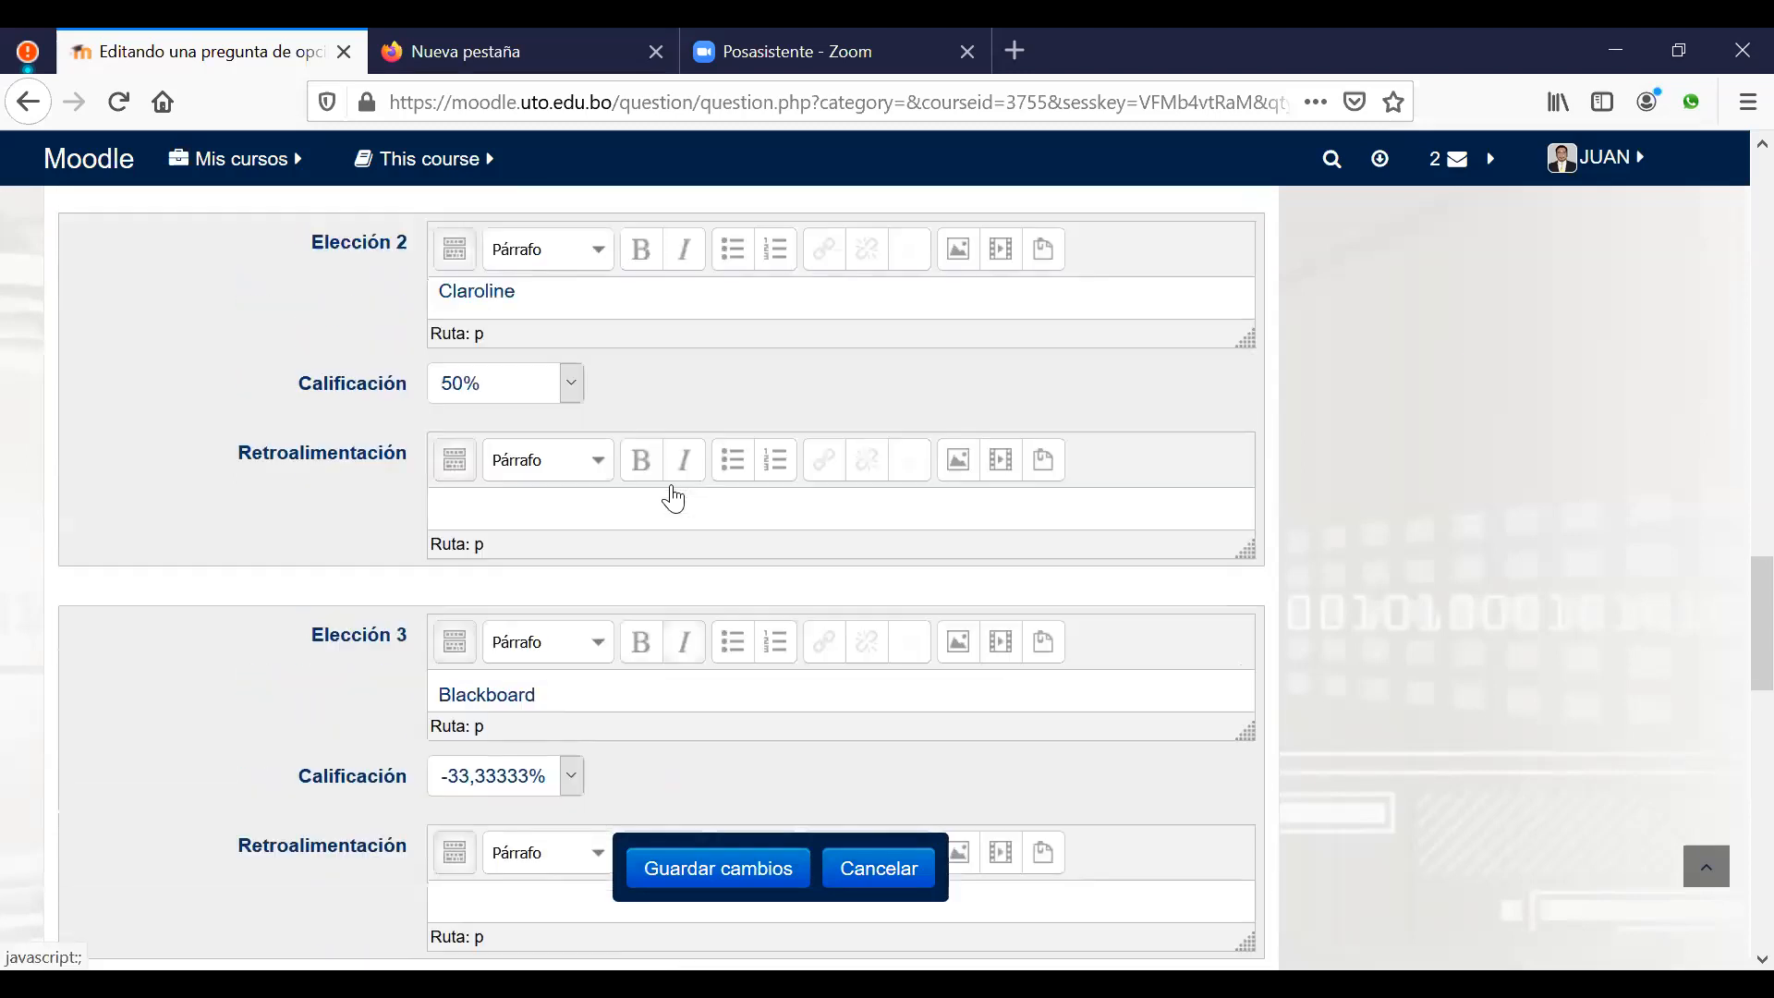
scroll(674, 499, up, 3)
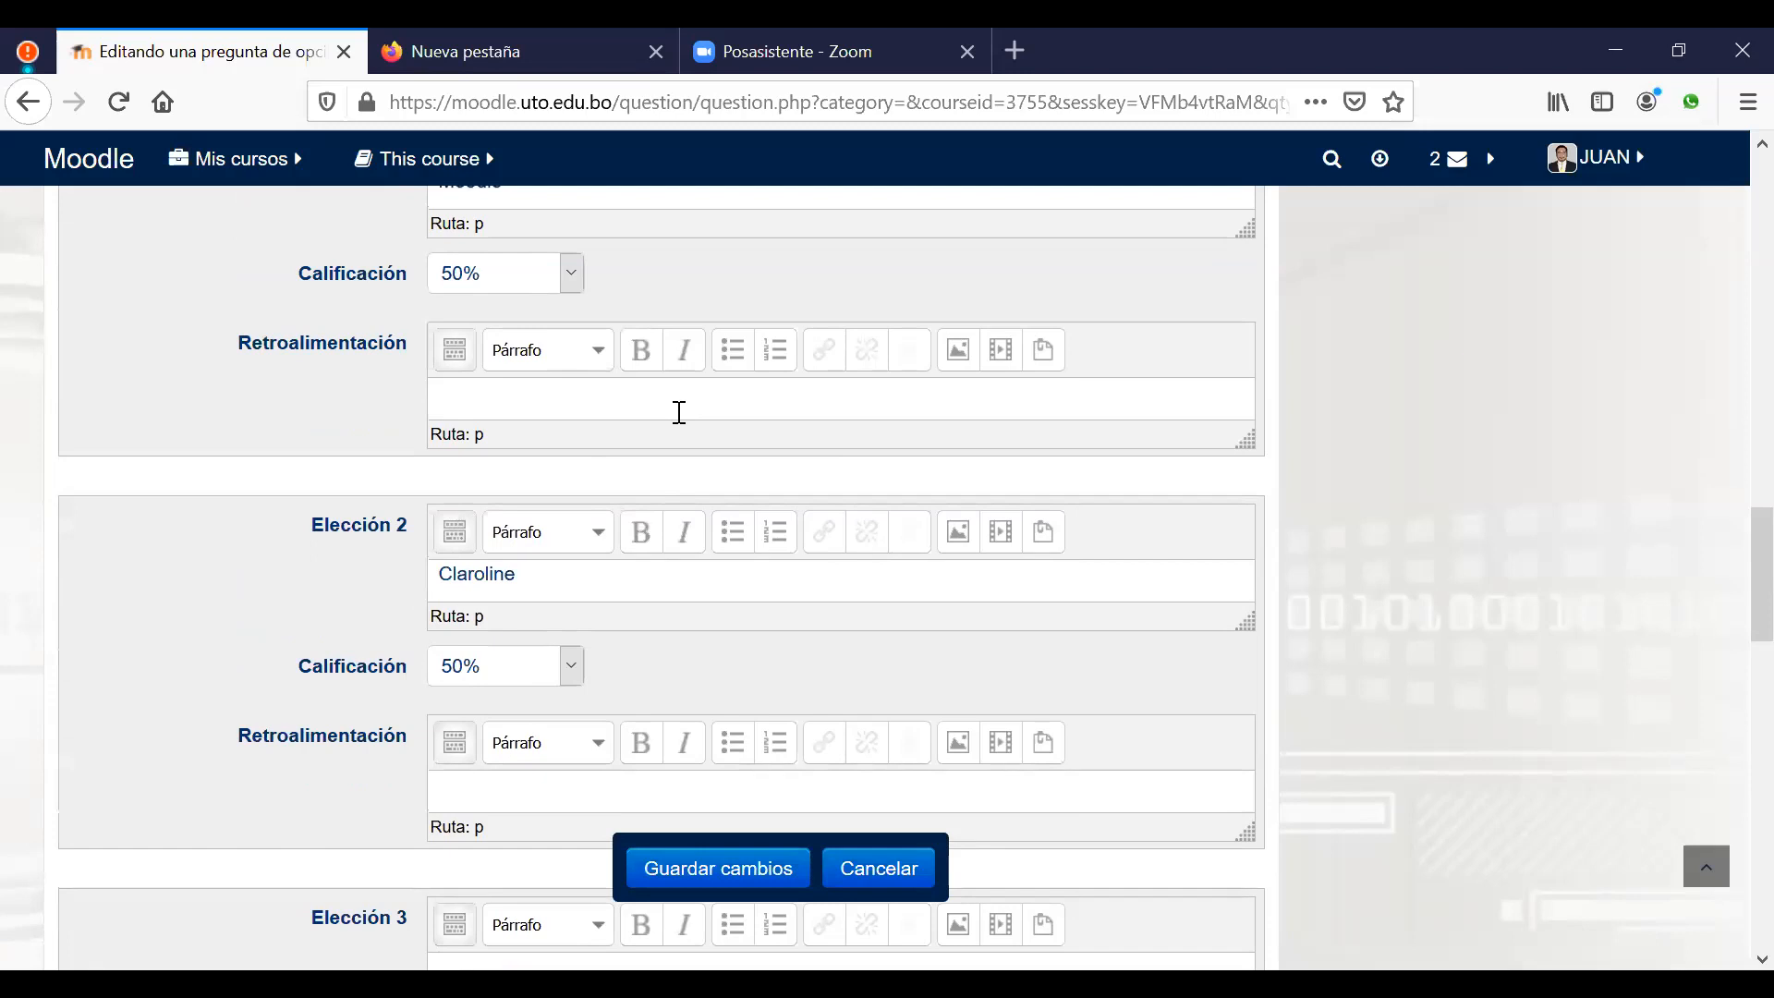
scroll(680, 415, up, 3)
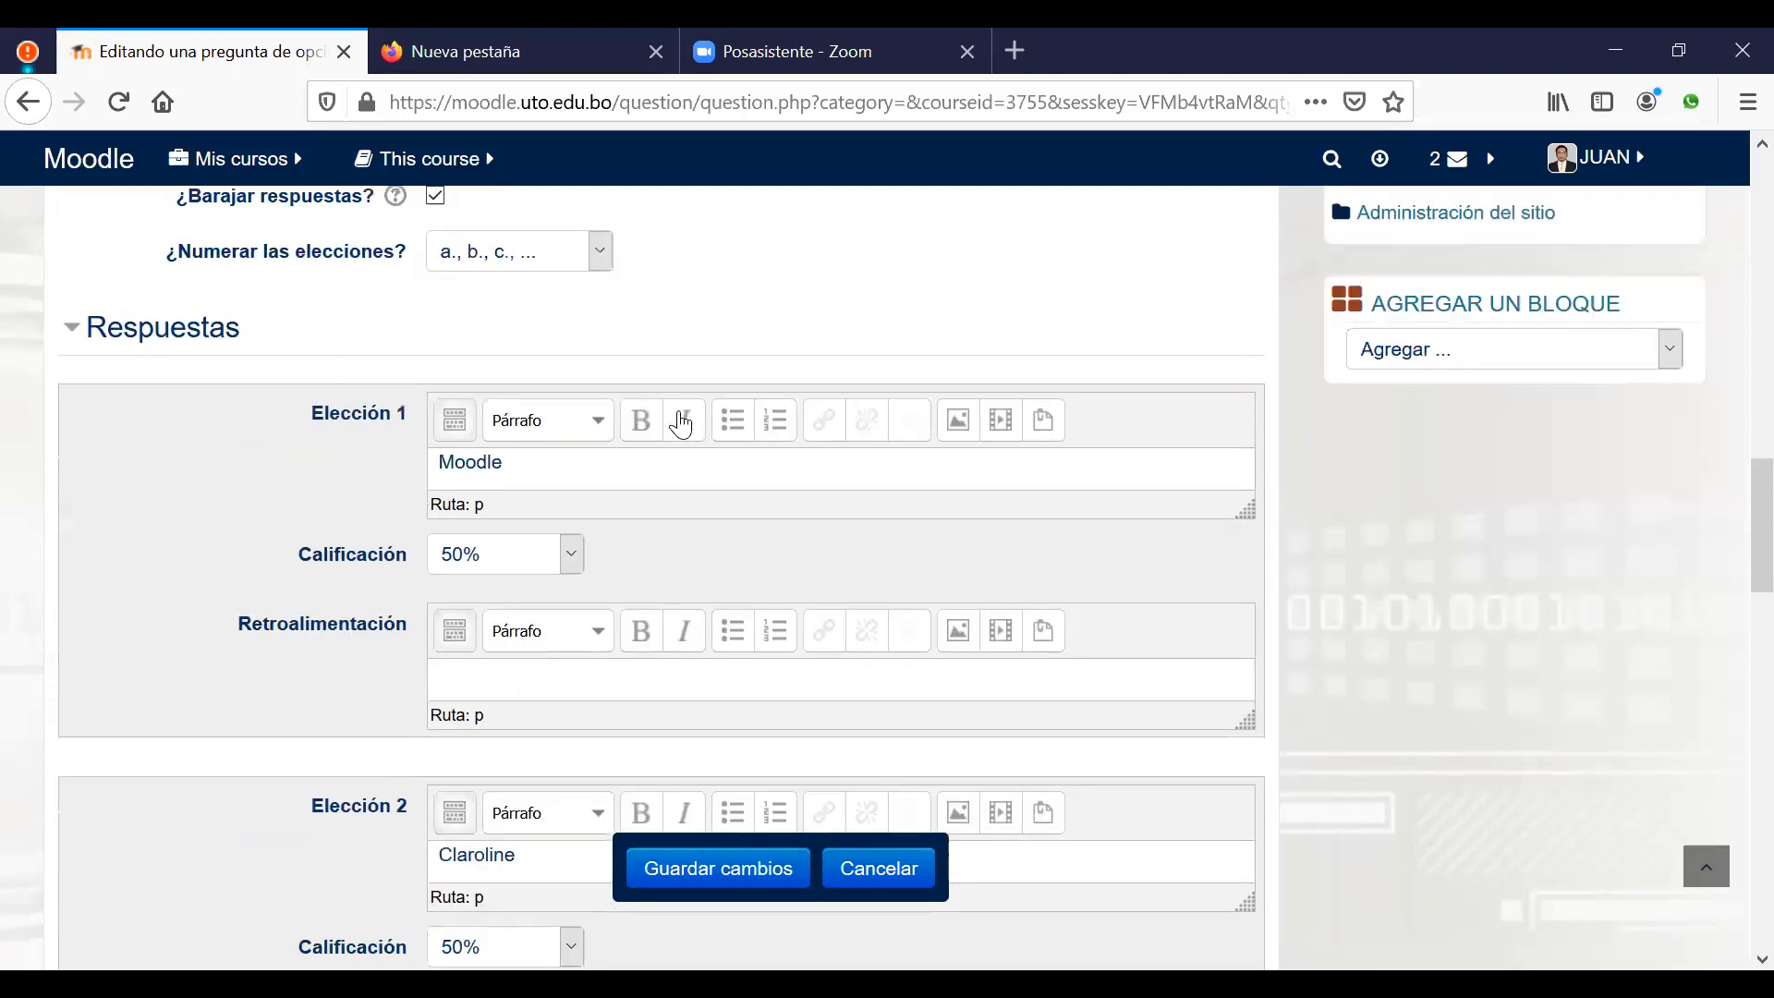
scroll(682, 420, down, 3)
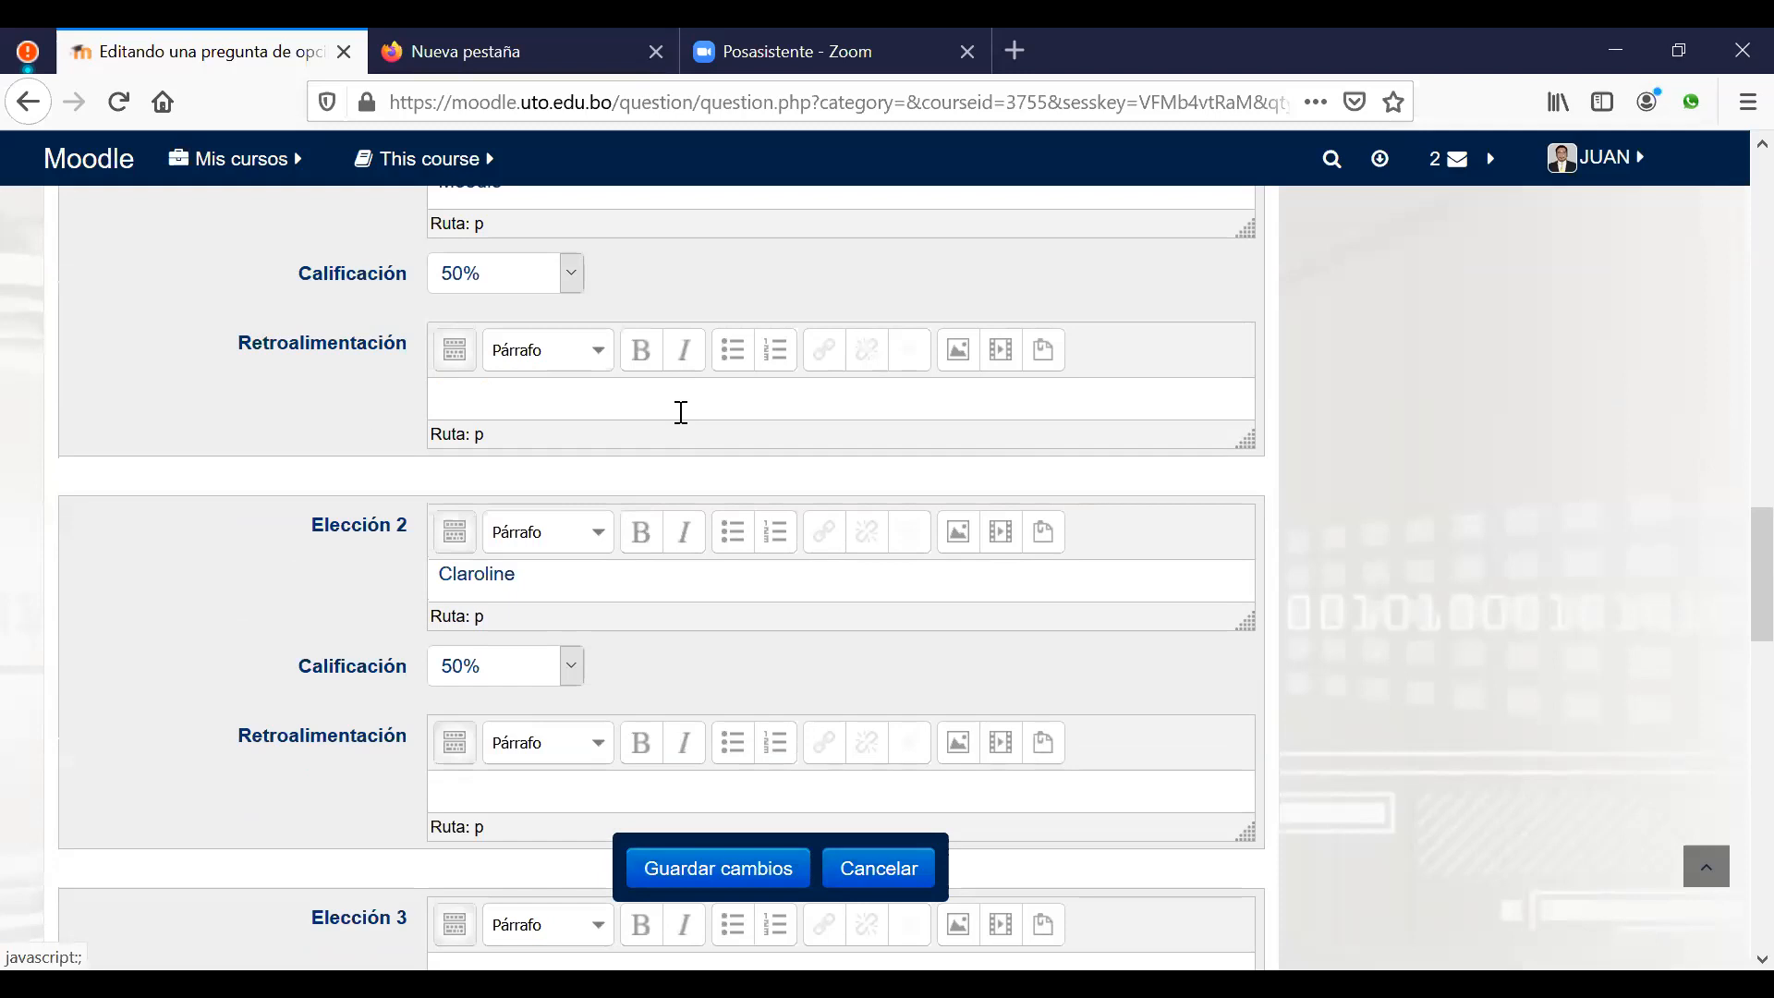
Step: Save the multiple-choice question and preview the Java developer question in the bank
click(726, 870)
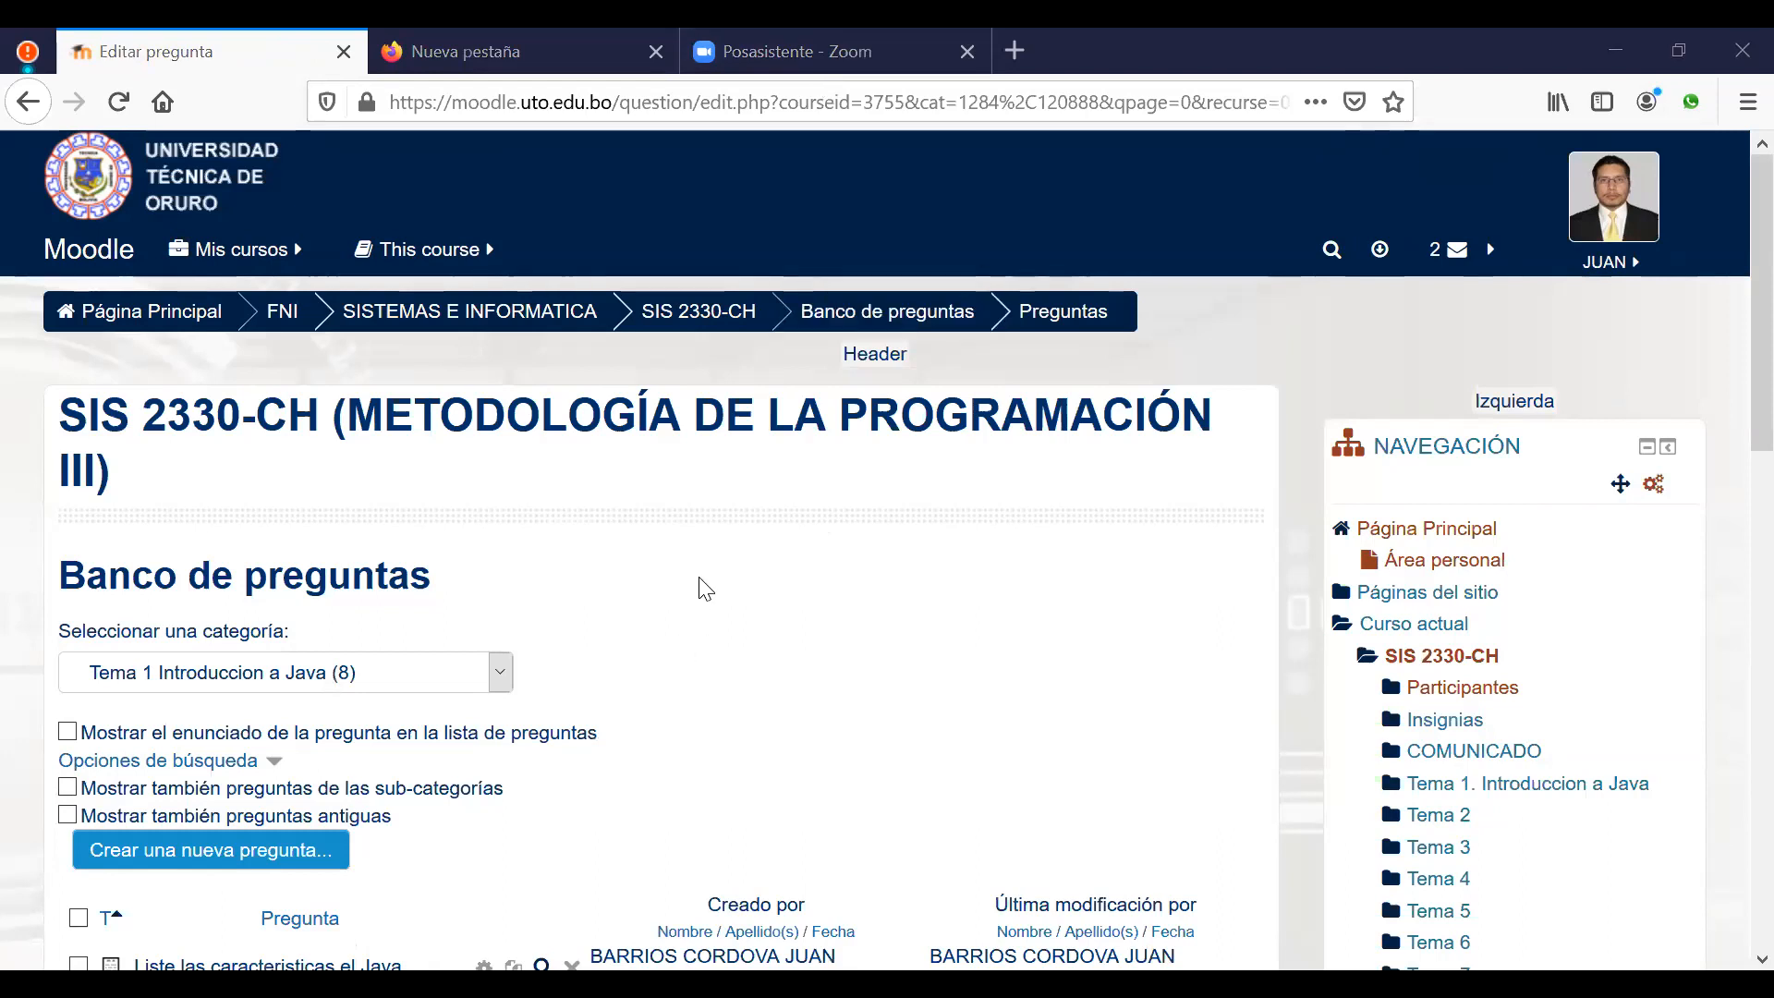
scroll(724, 588, down, 3)
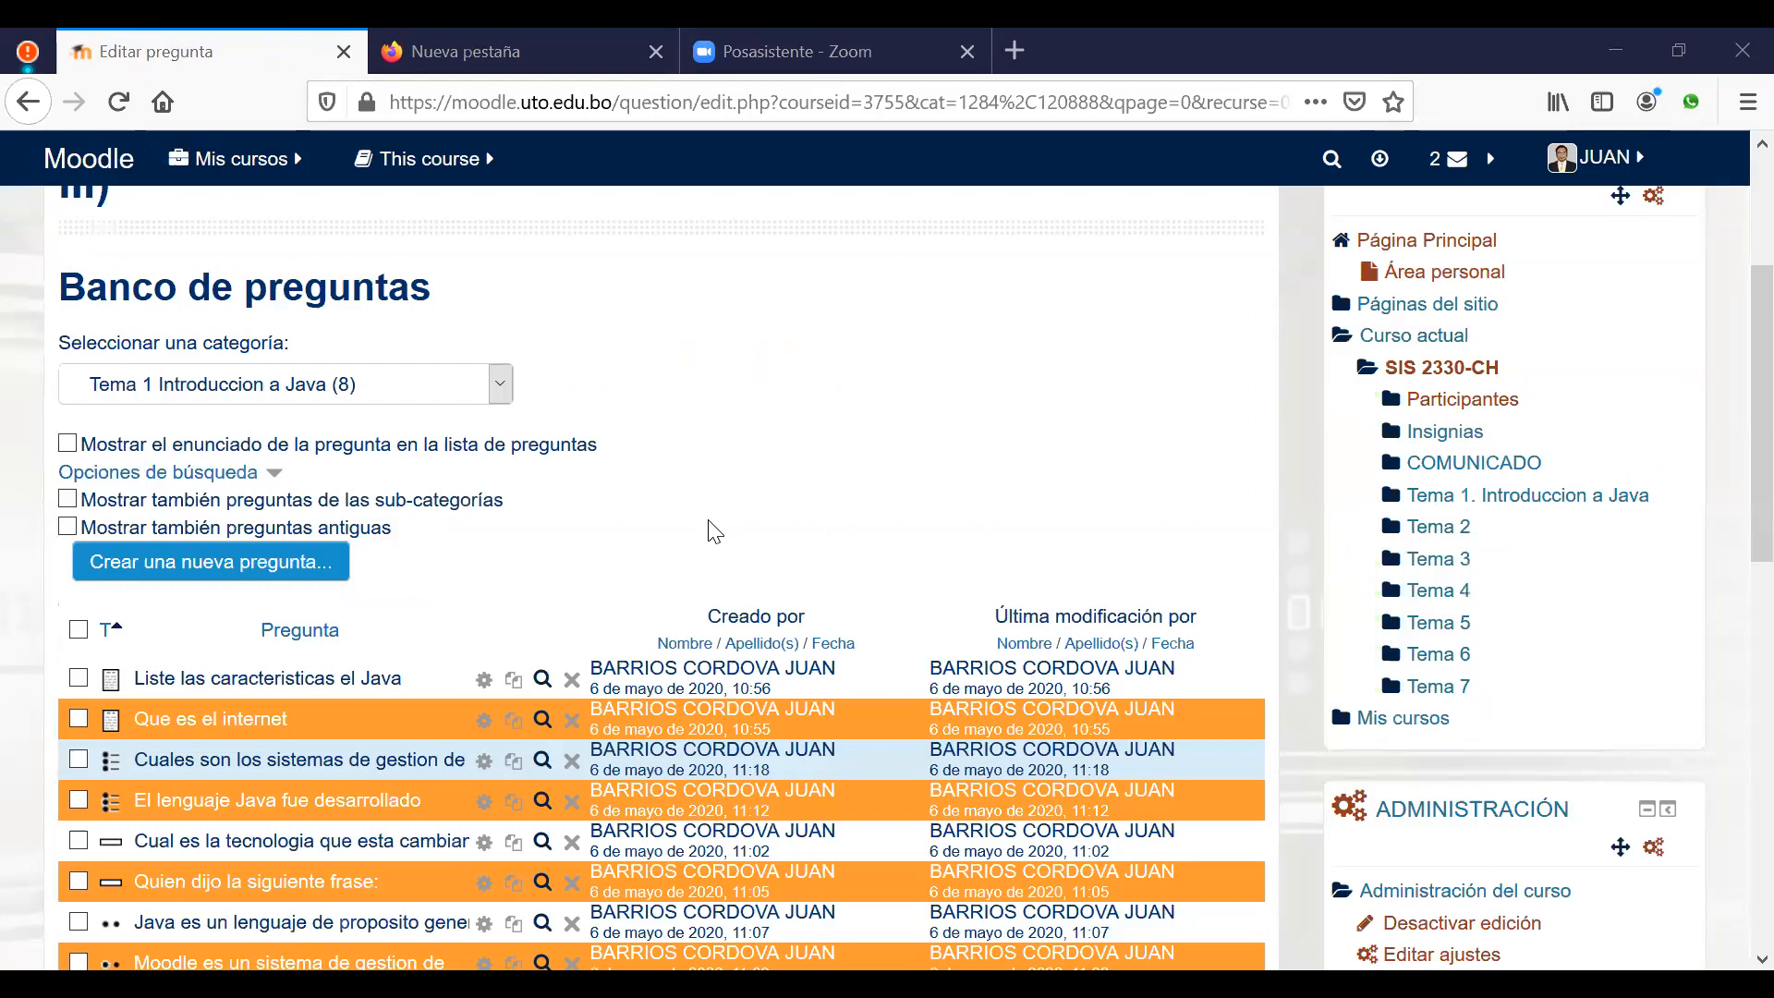
scroll(714, 532, down, 3)
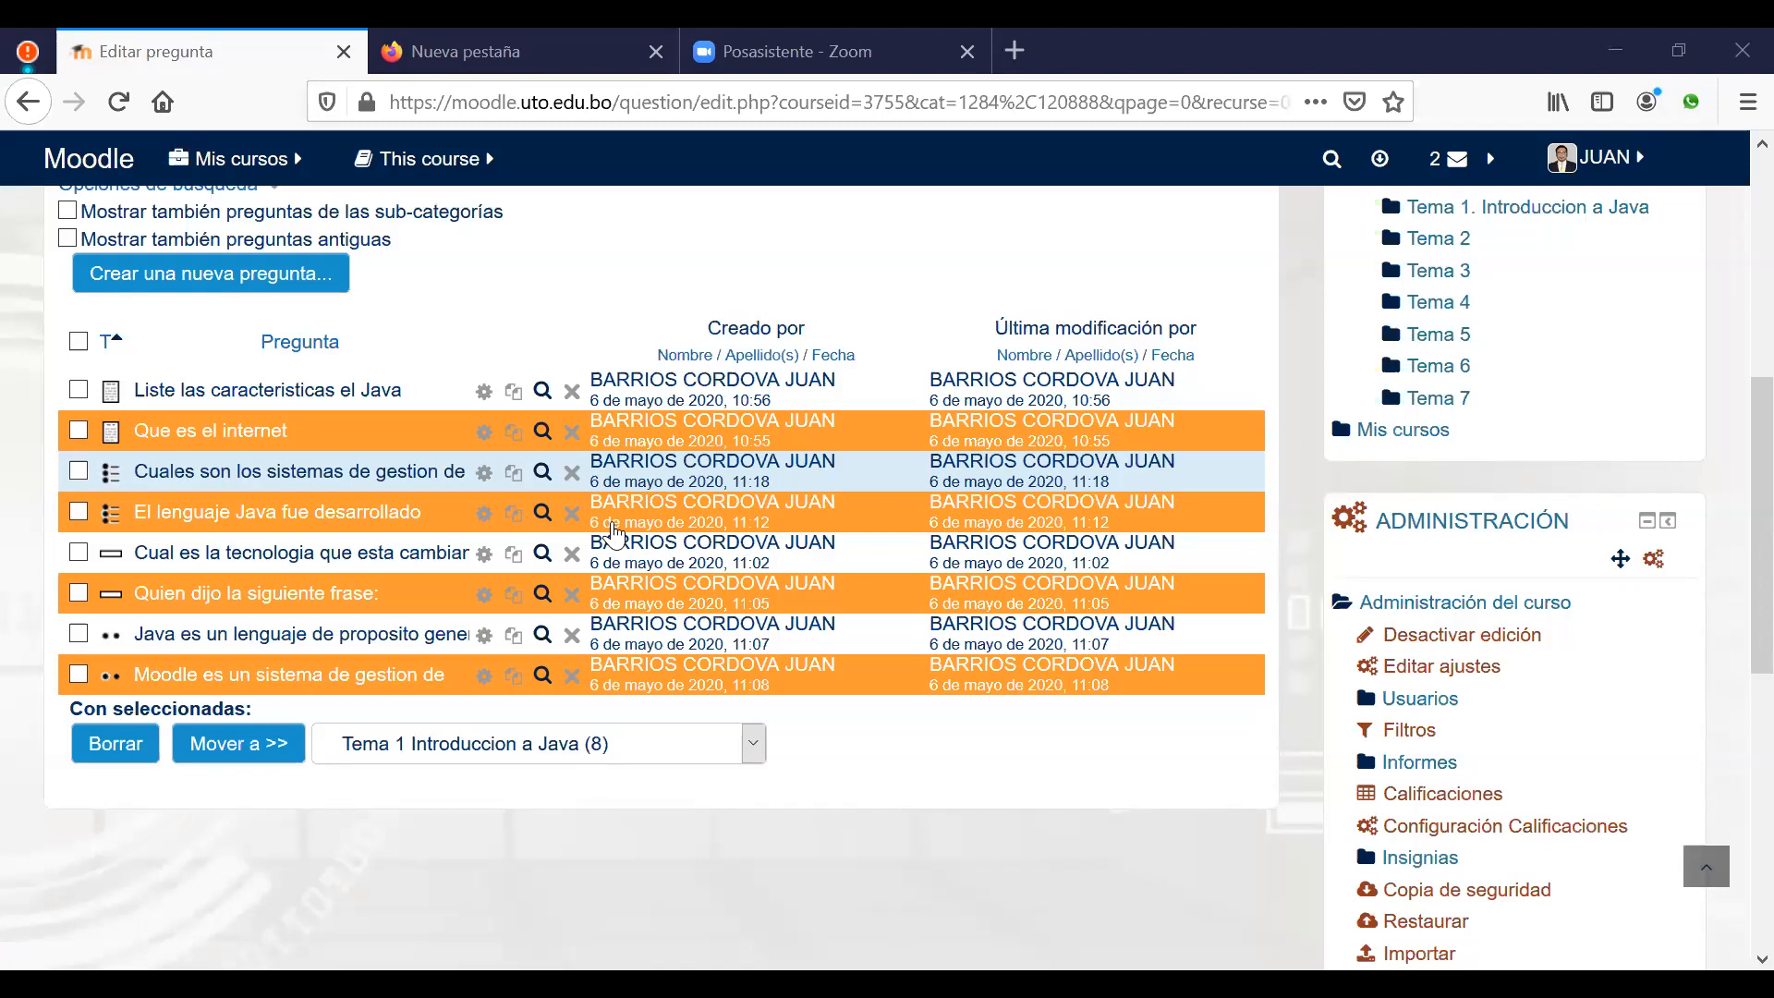
click(542, 512)
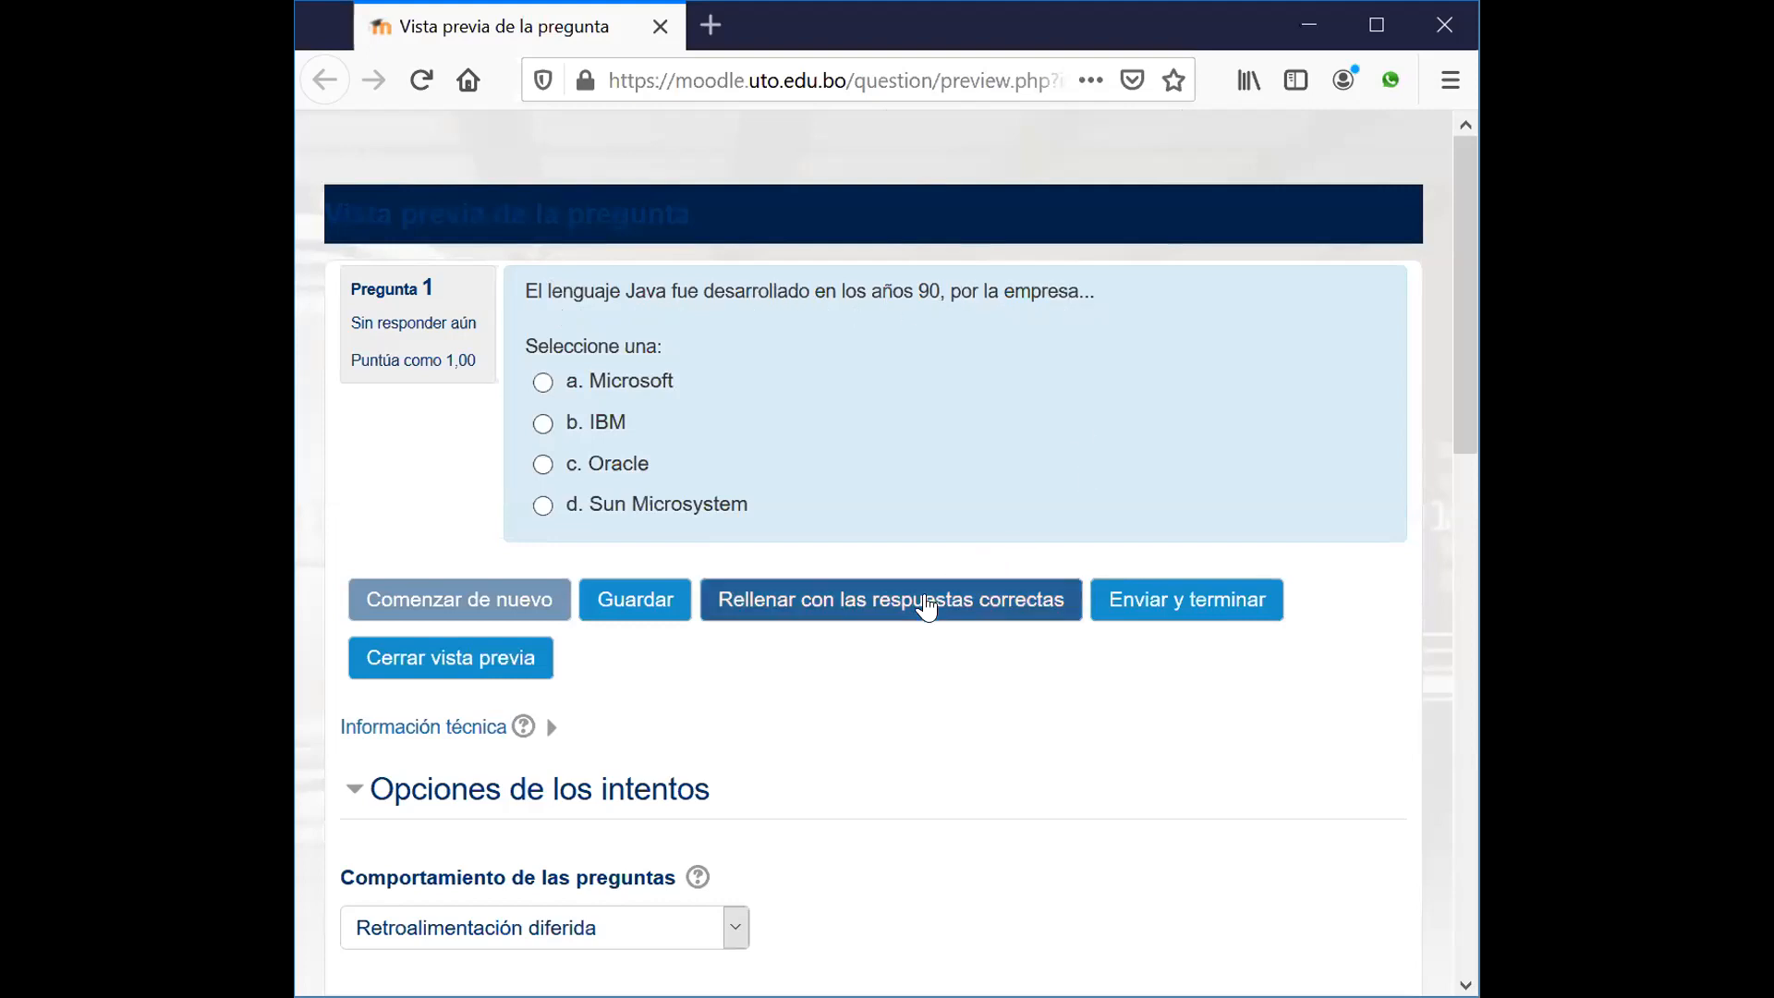
click(926, 606)
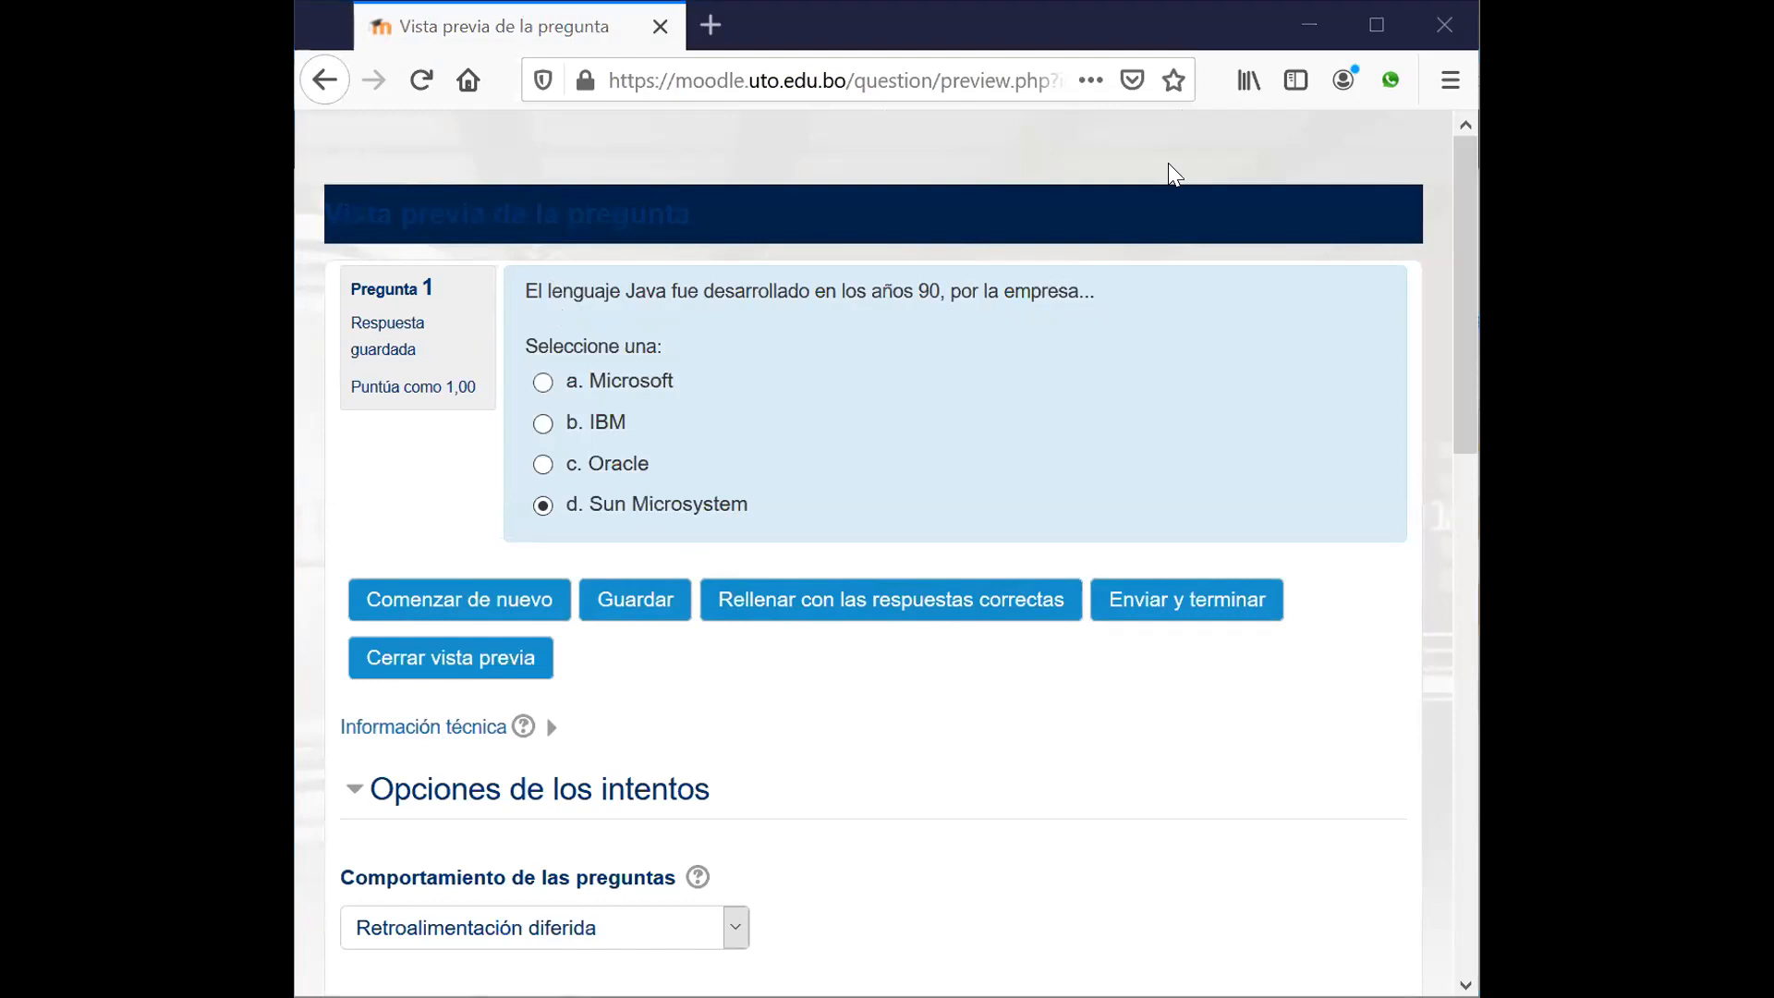
click(451, 660)
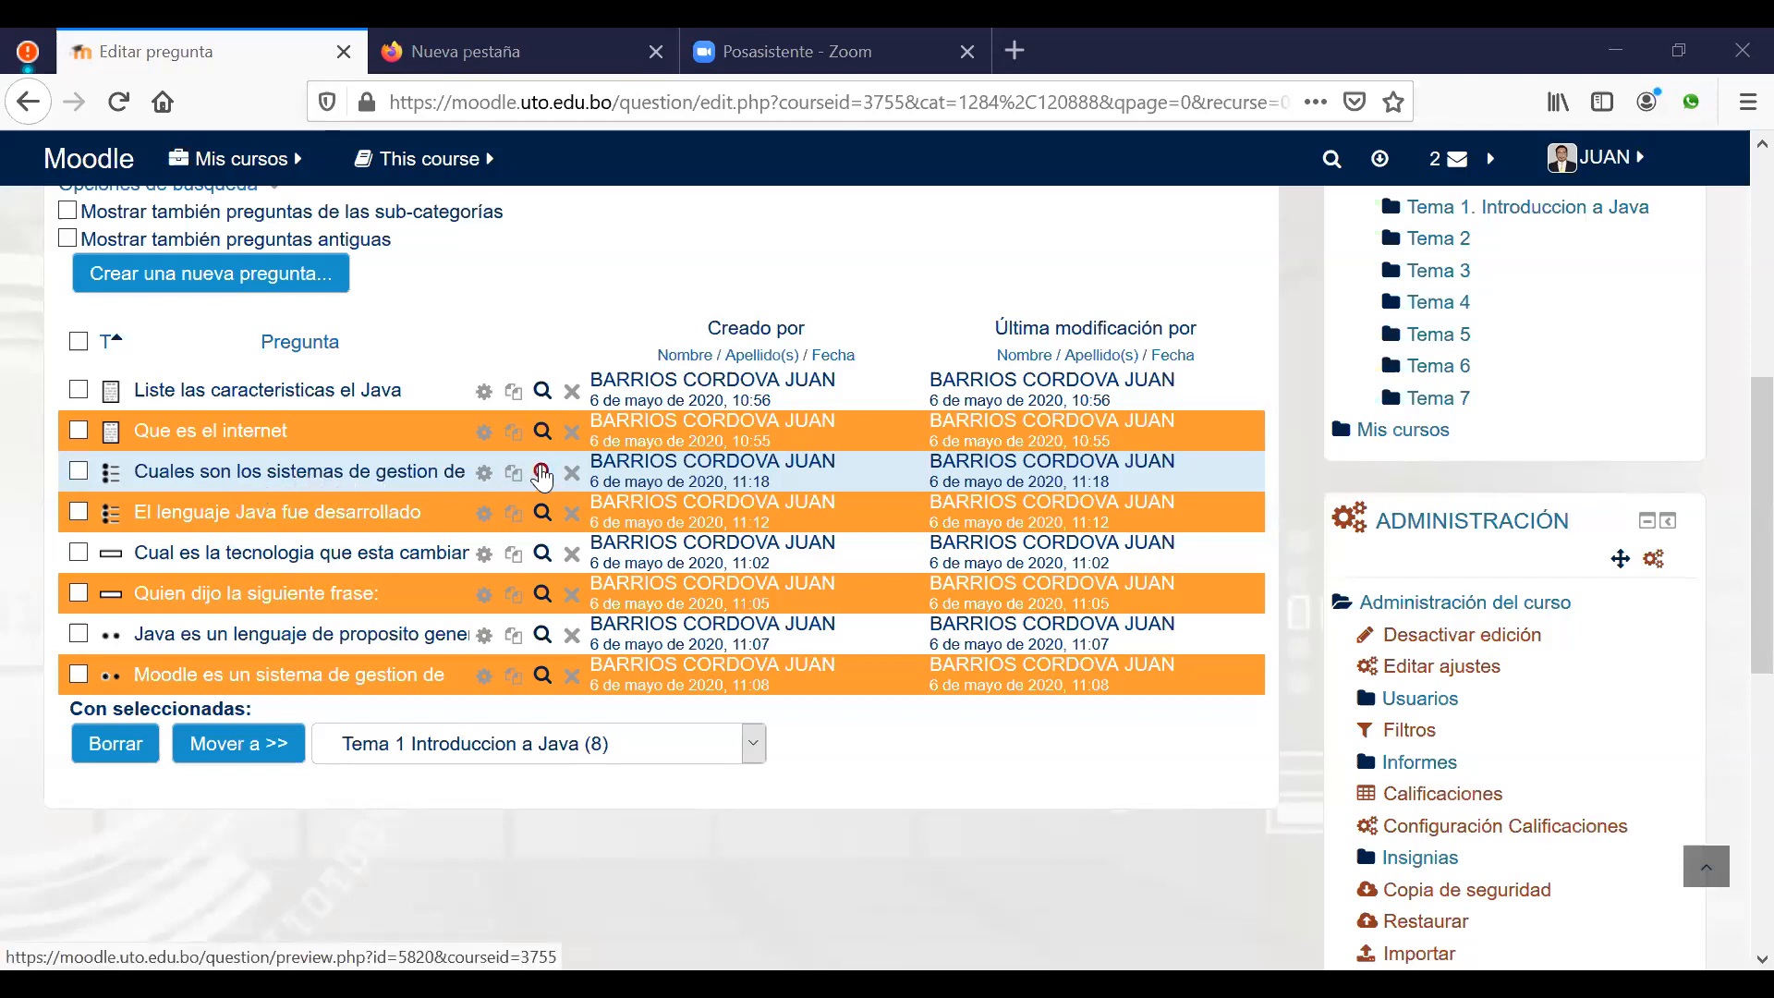
click(543, 474)
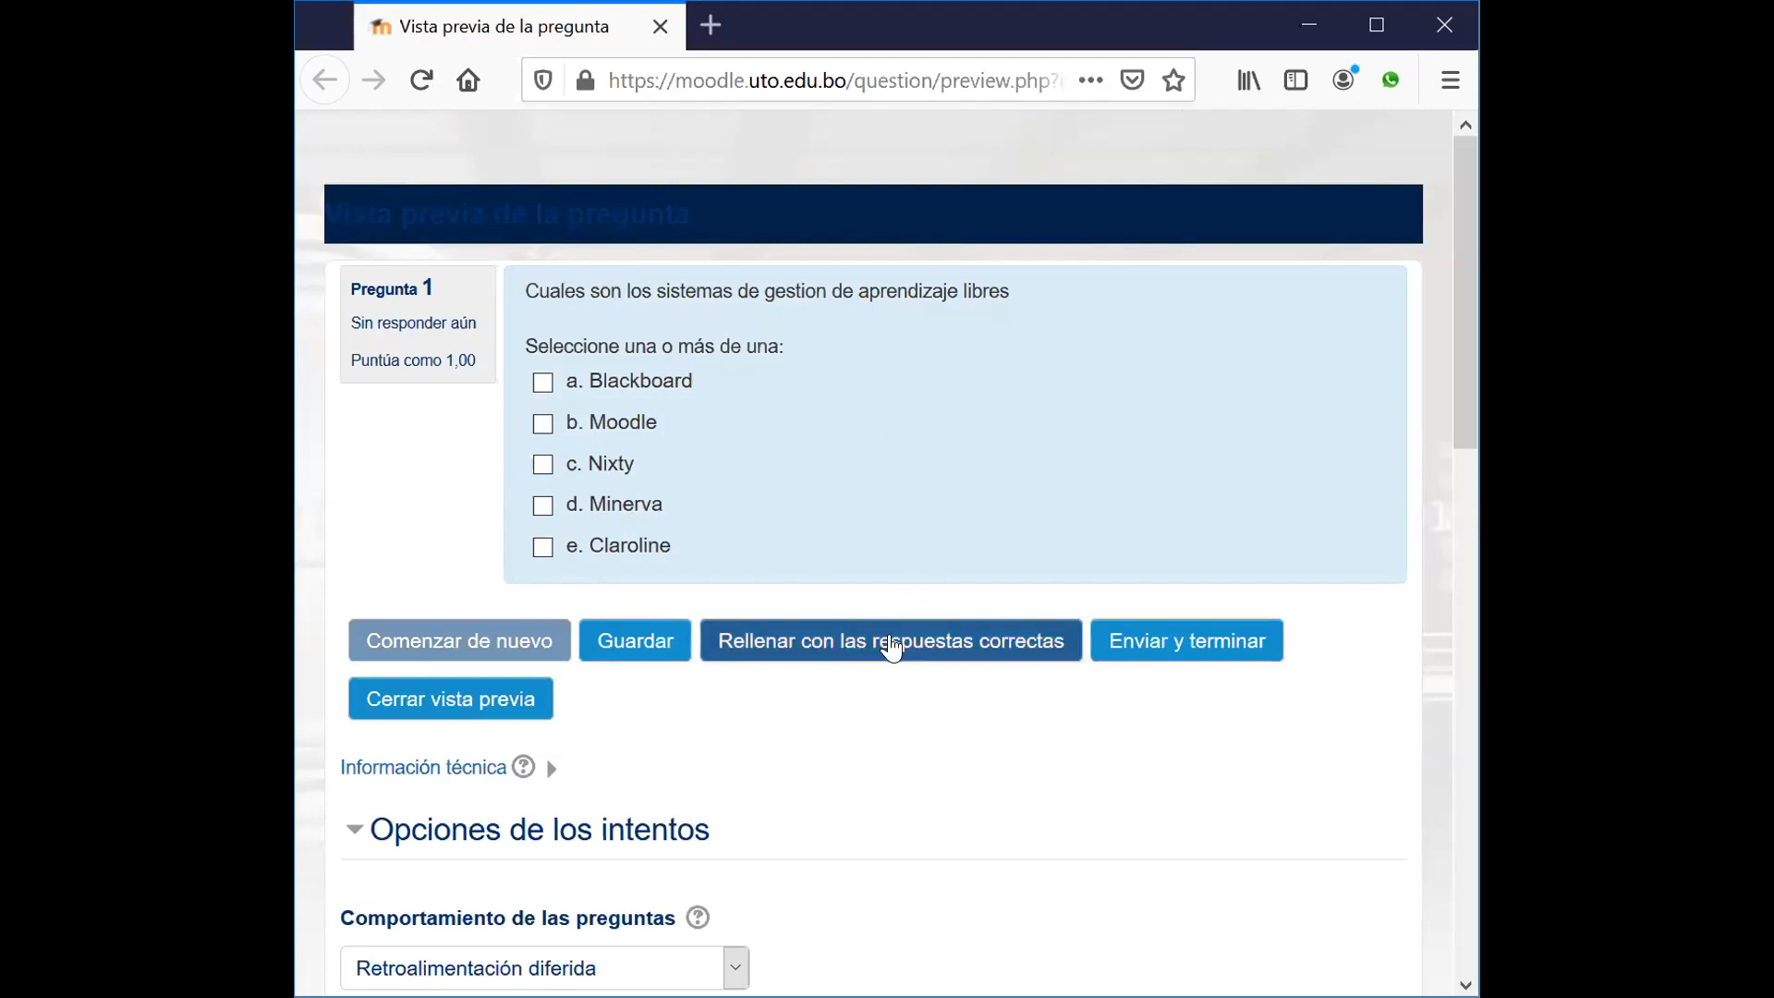
Step: Fill the preview with the correct answers, then close the preview window
click(891, 647)
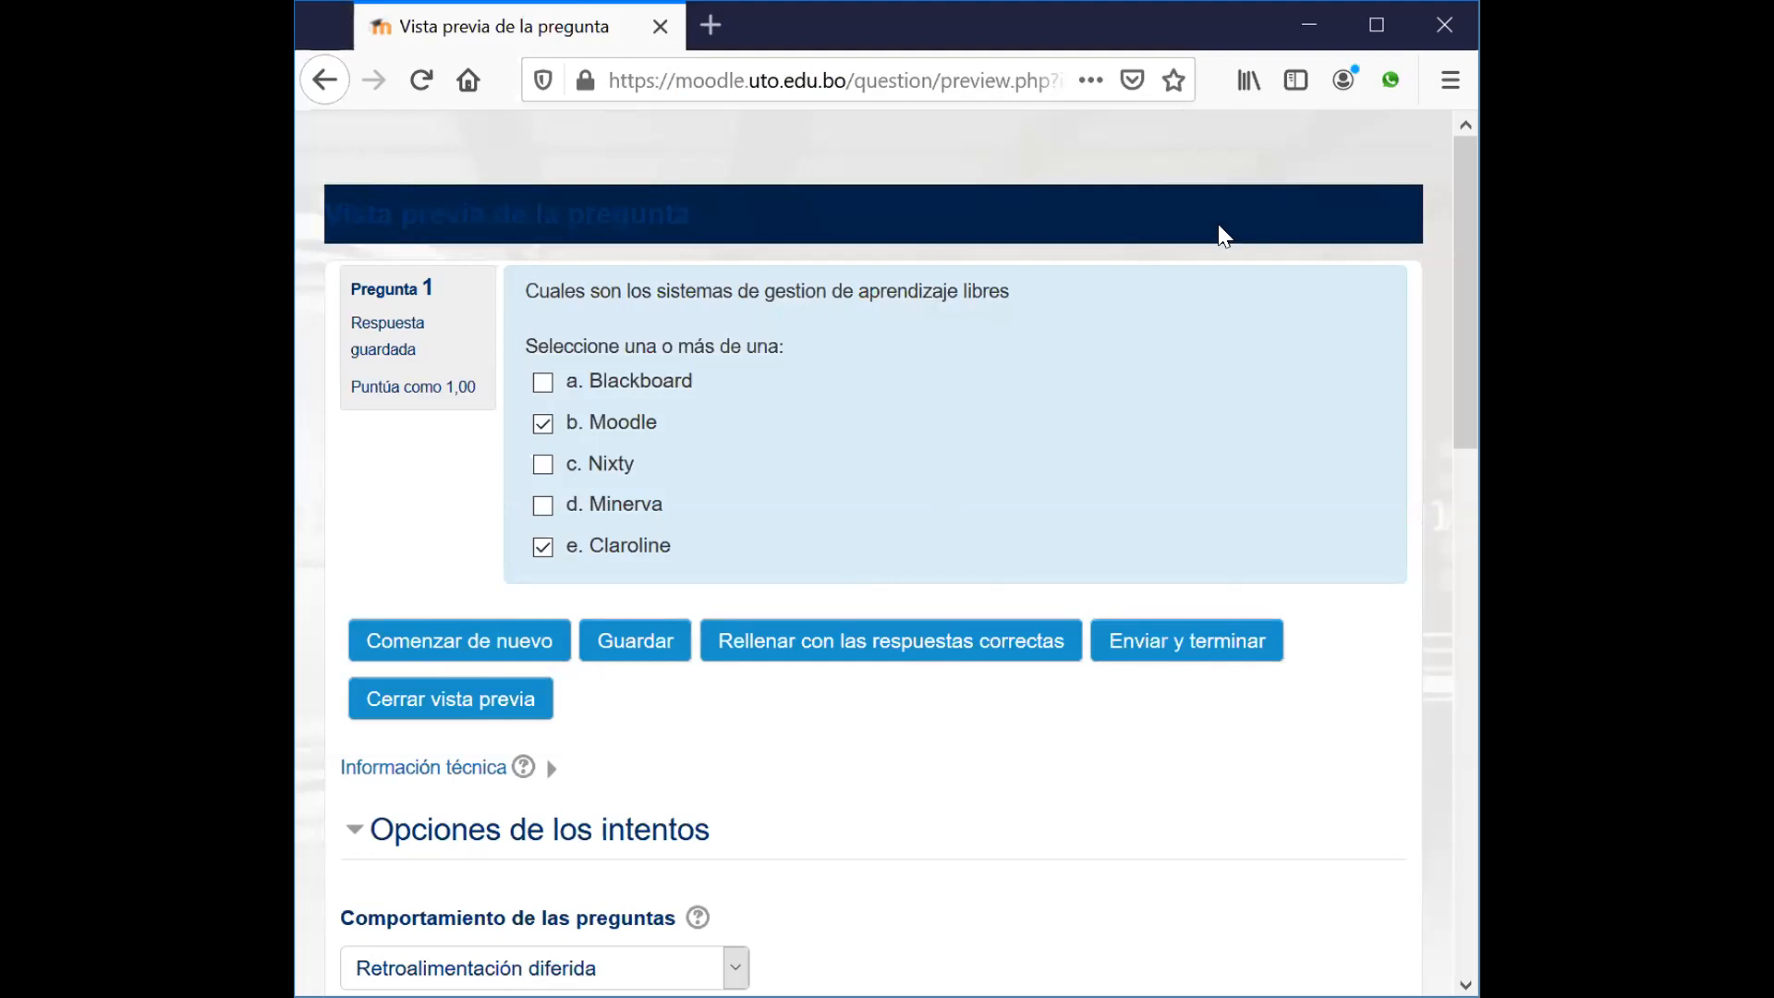
key(alt+F4)
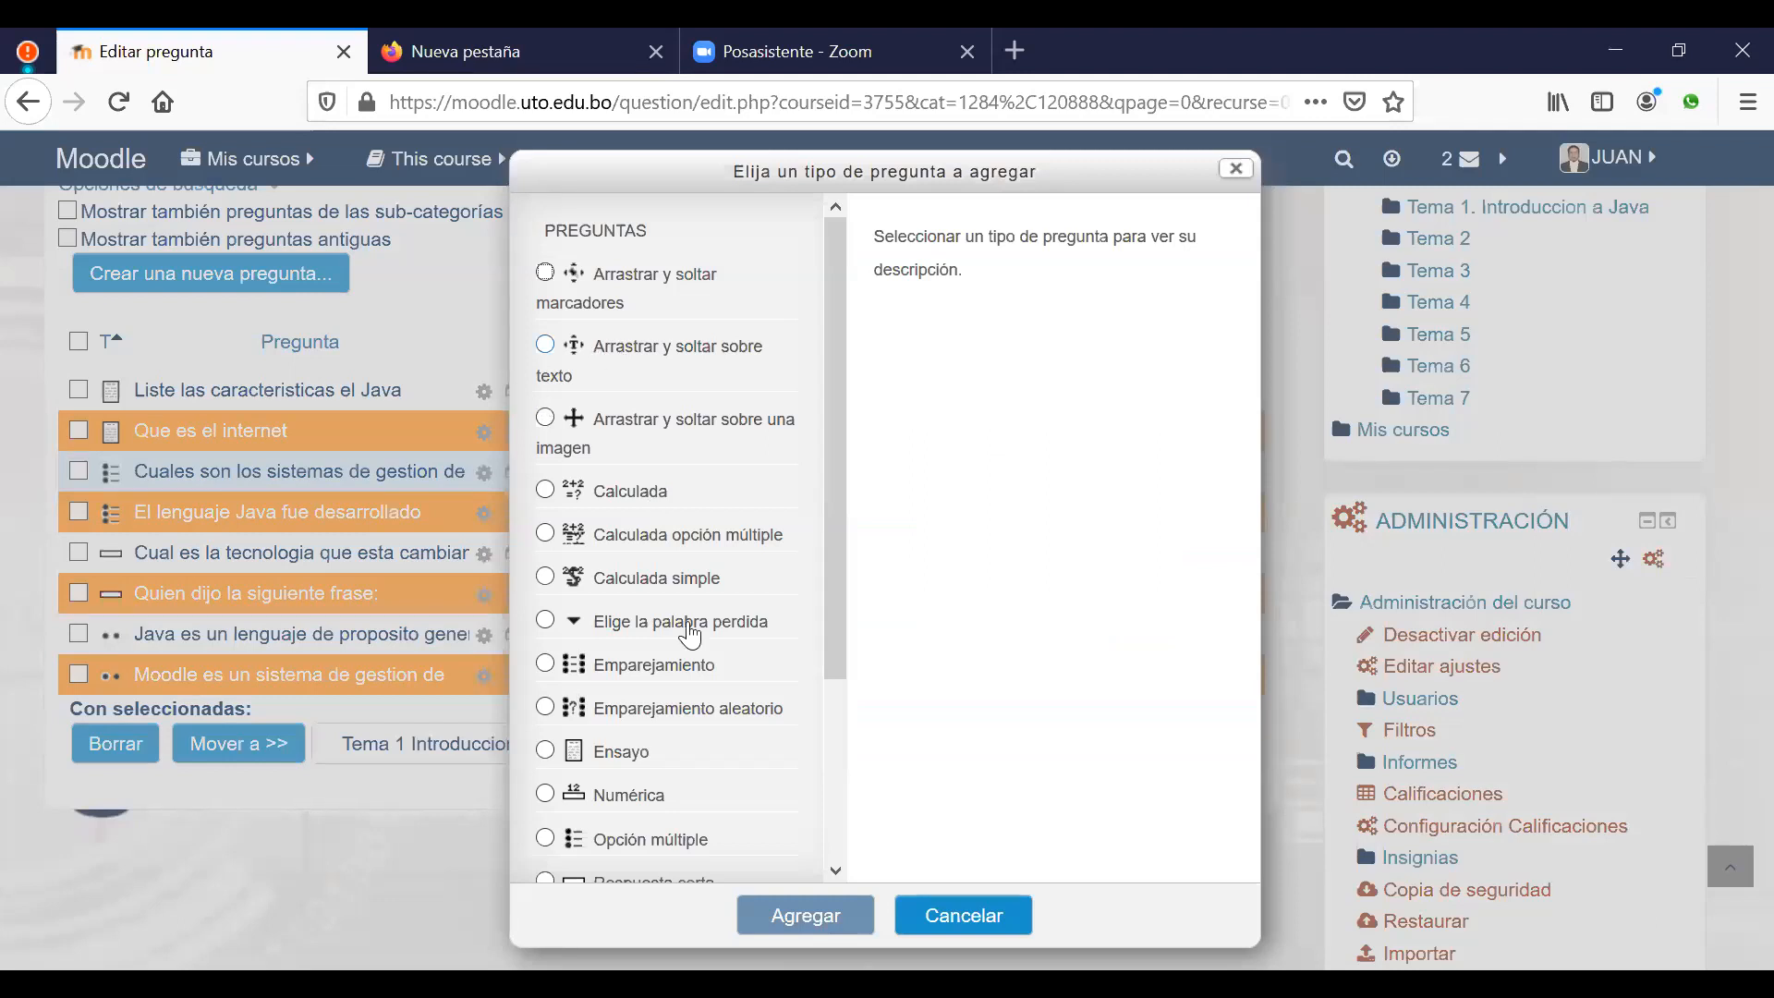
Step: Add a Numérica question with text 'En que año se firmo el tratado de paz y amistad entre Bolivia y Chile'
scroll(691, 636, down, 4)
click(637, 575)
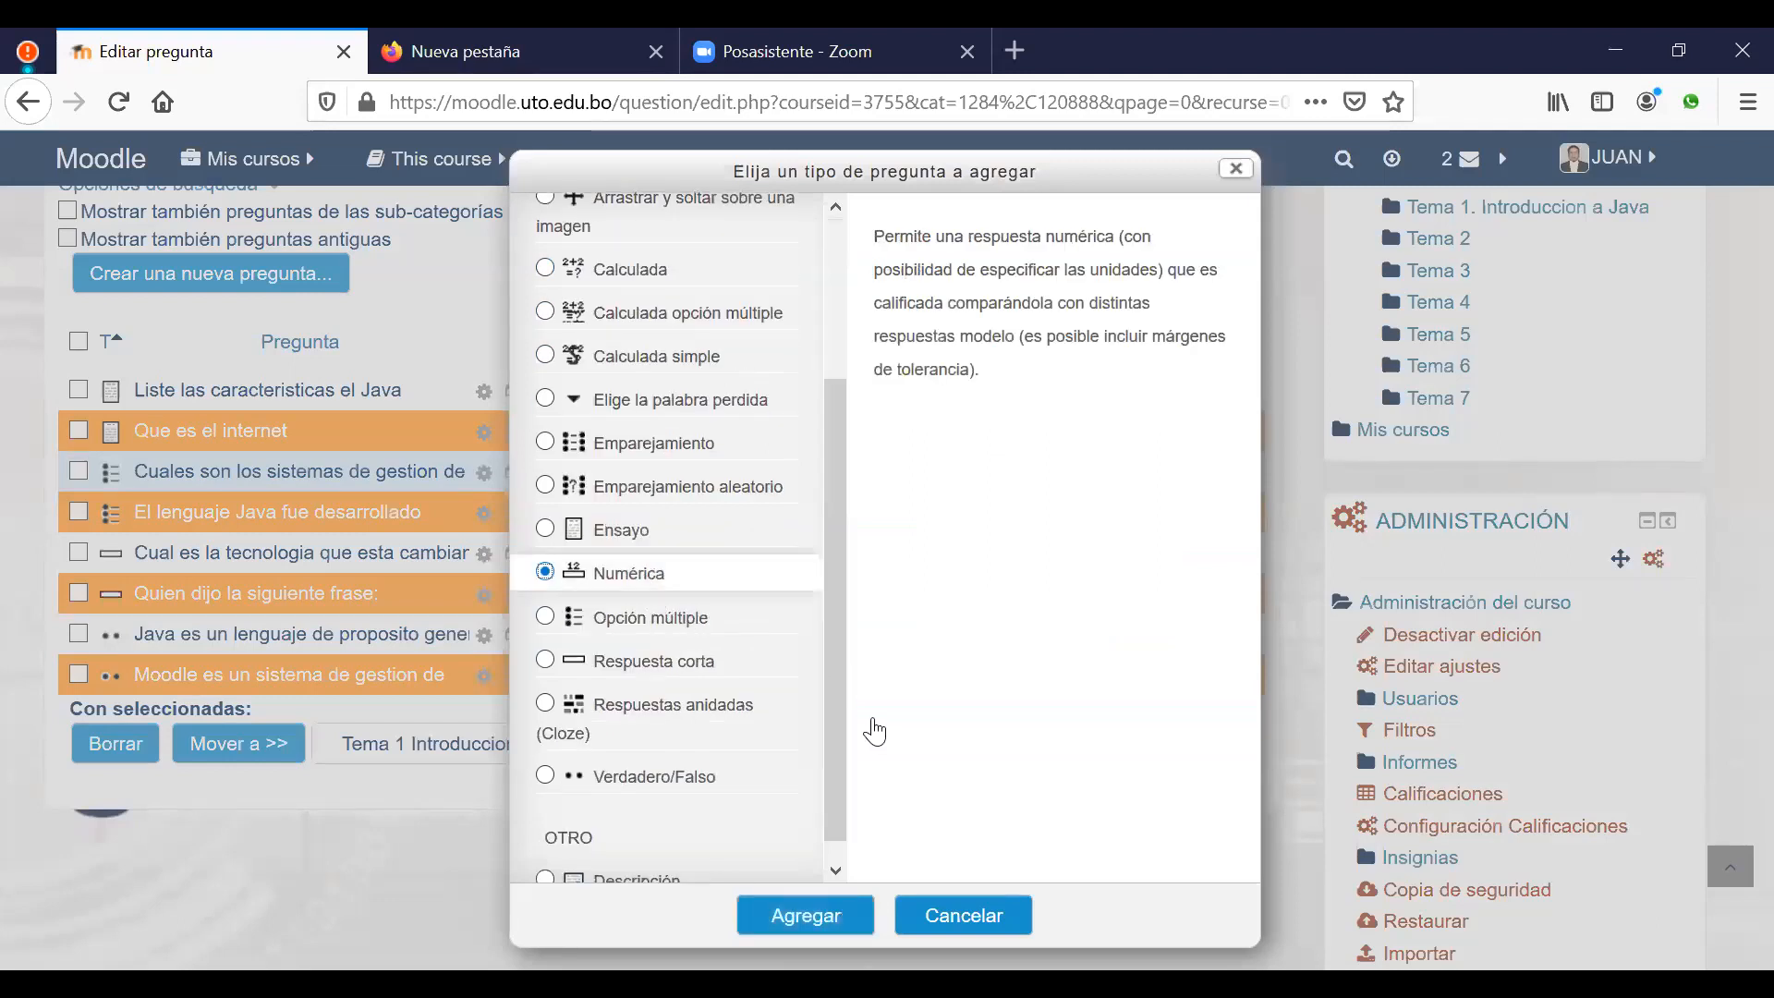
click(820, 919)
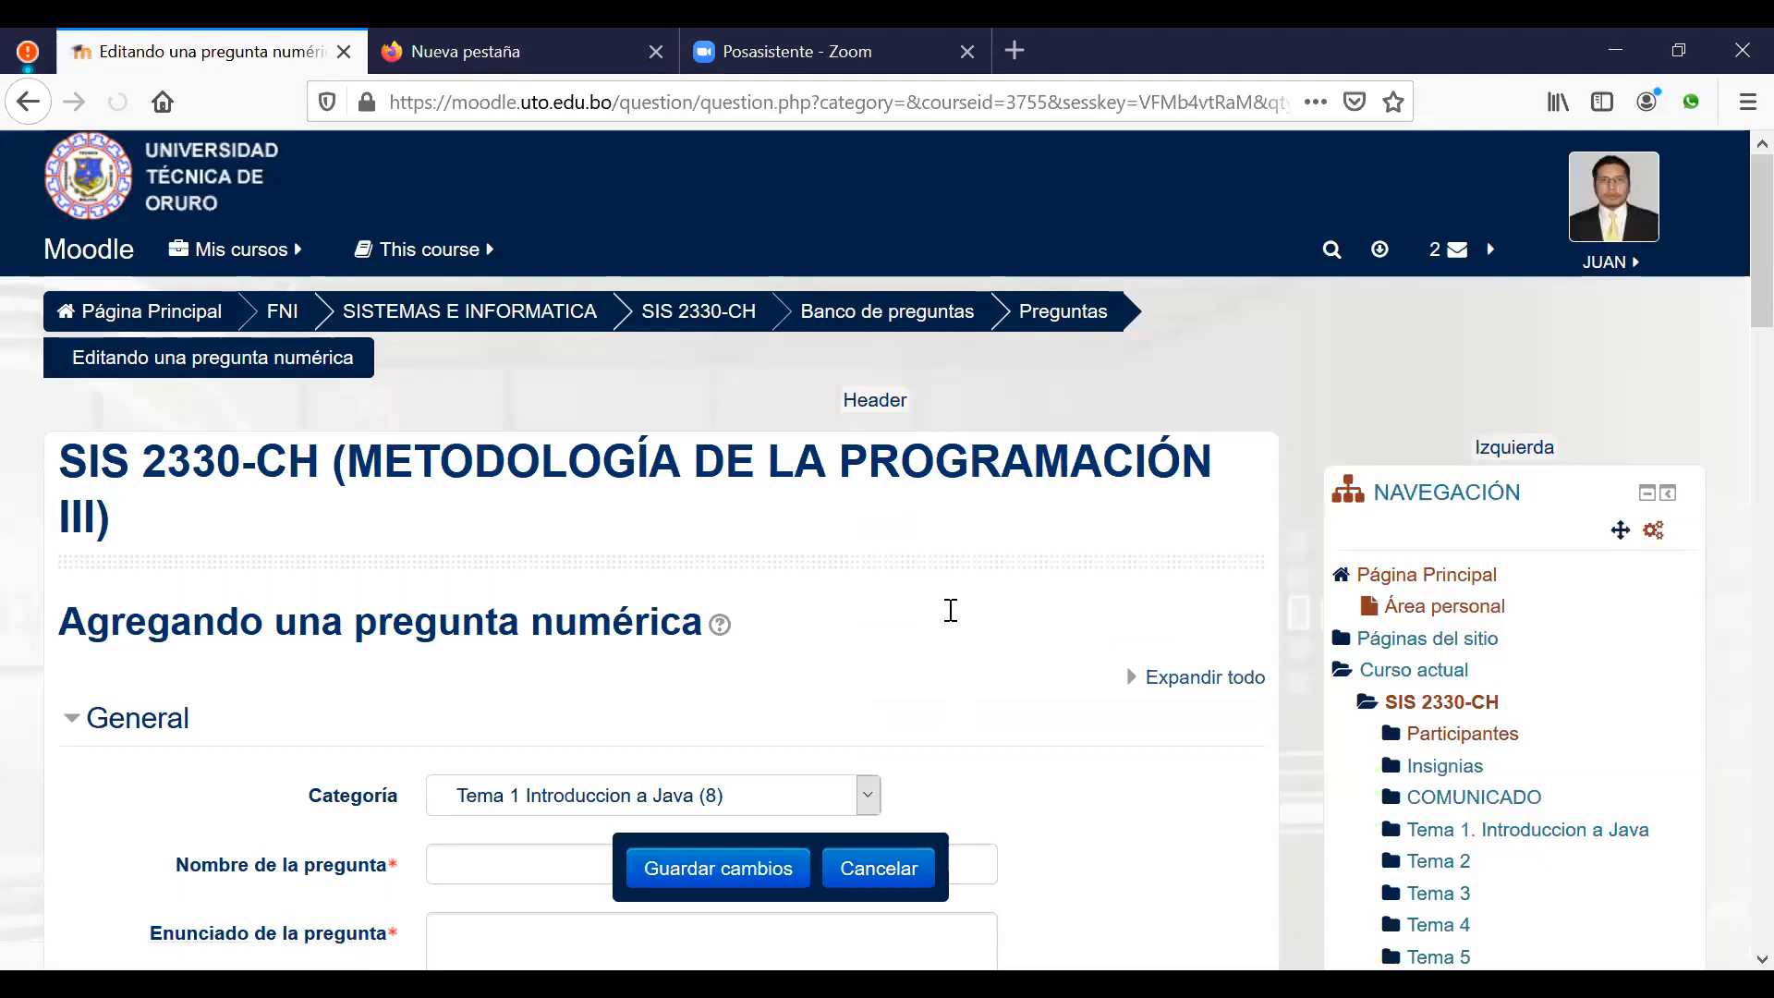
scroll(951, 609, down, 5)
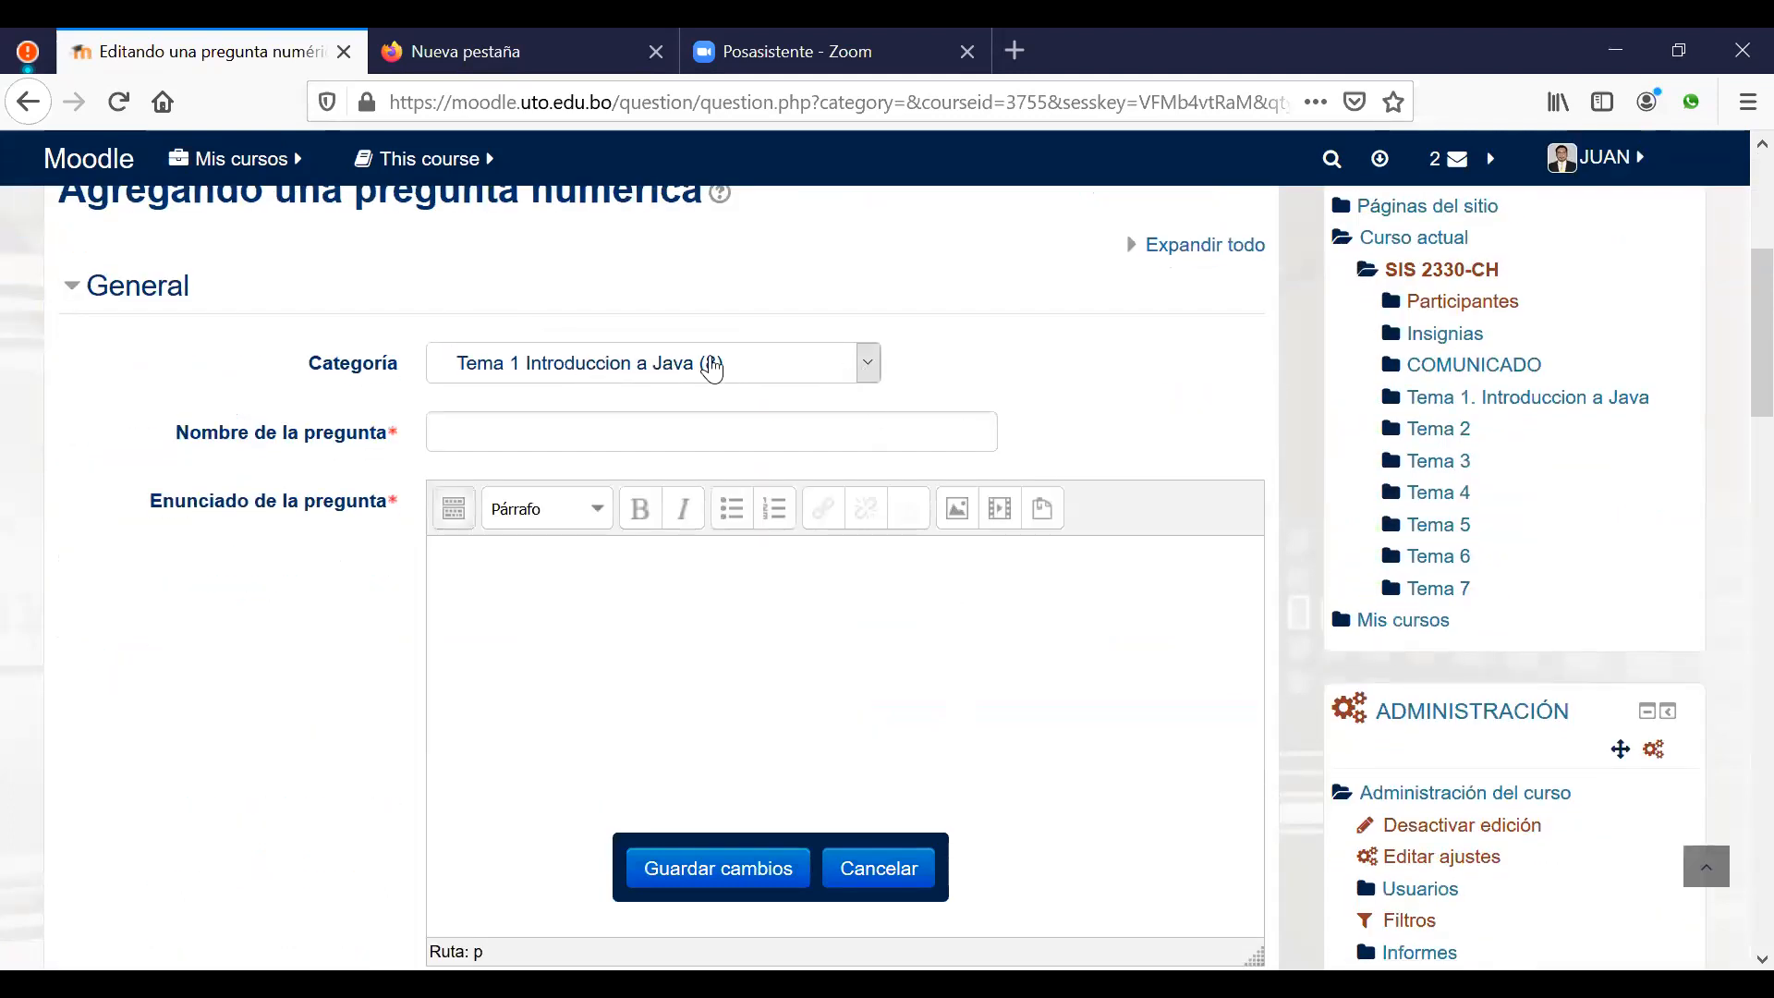
click(530, 601)
text(En que año se)
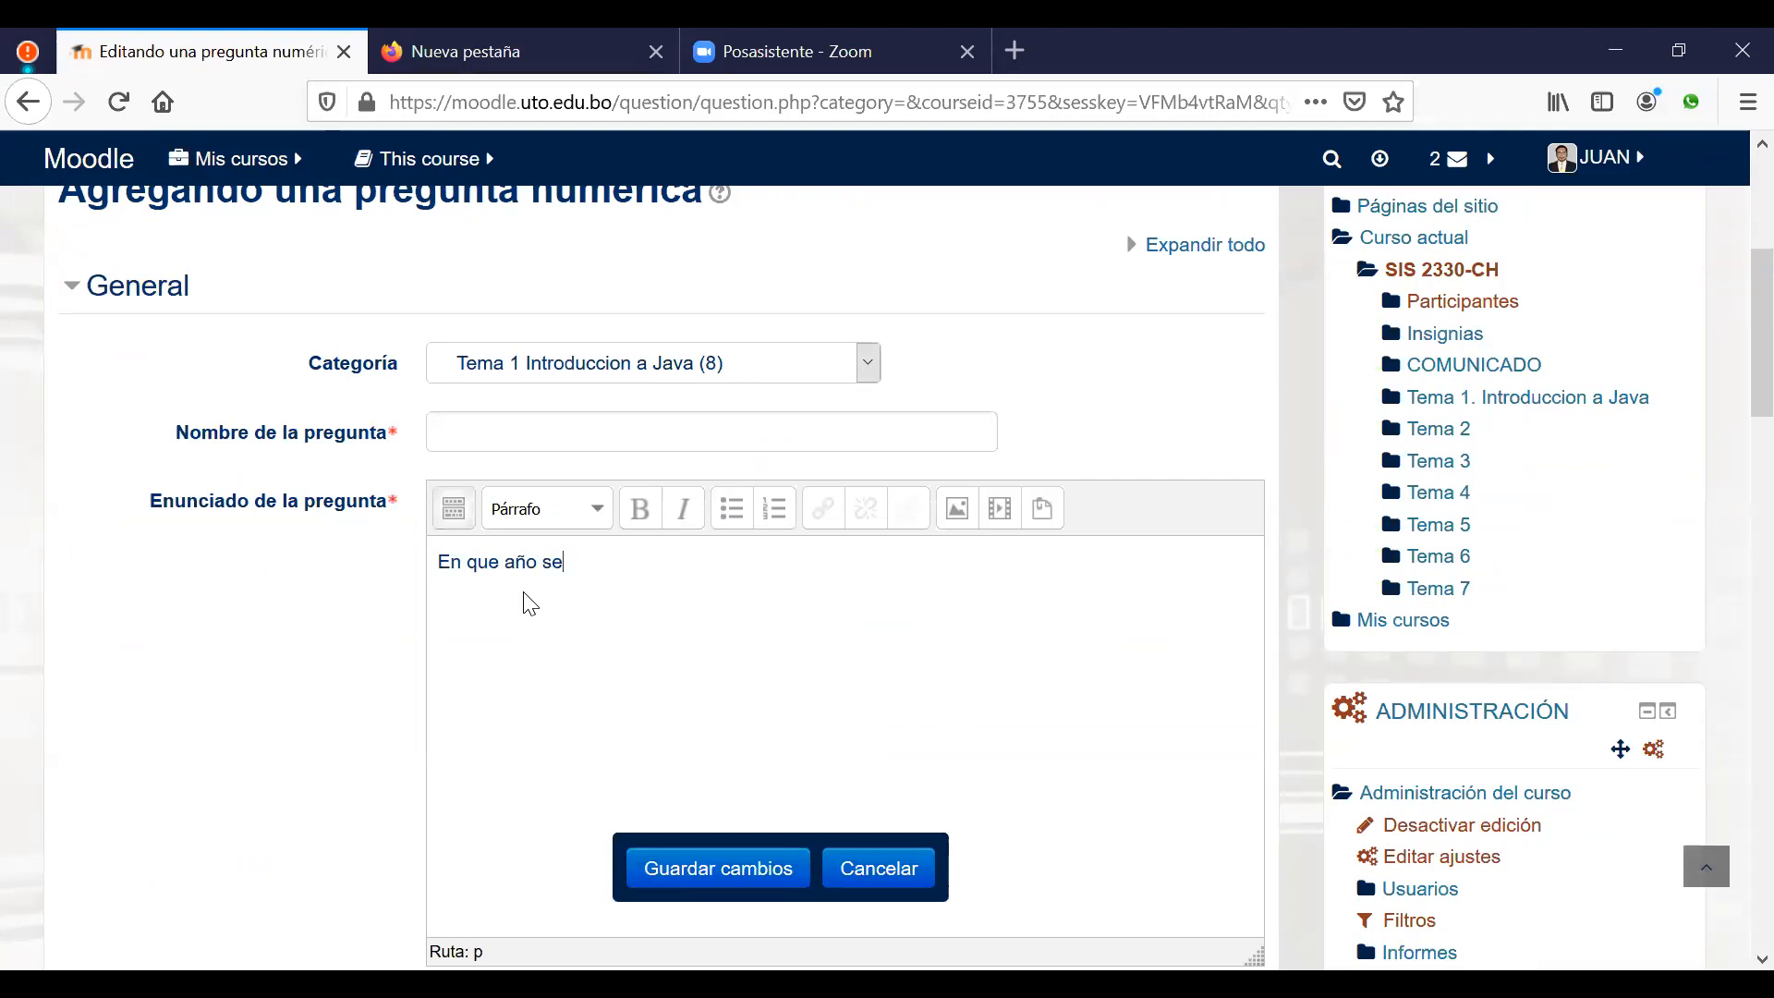
text(firmo el tratado de p)
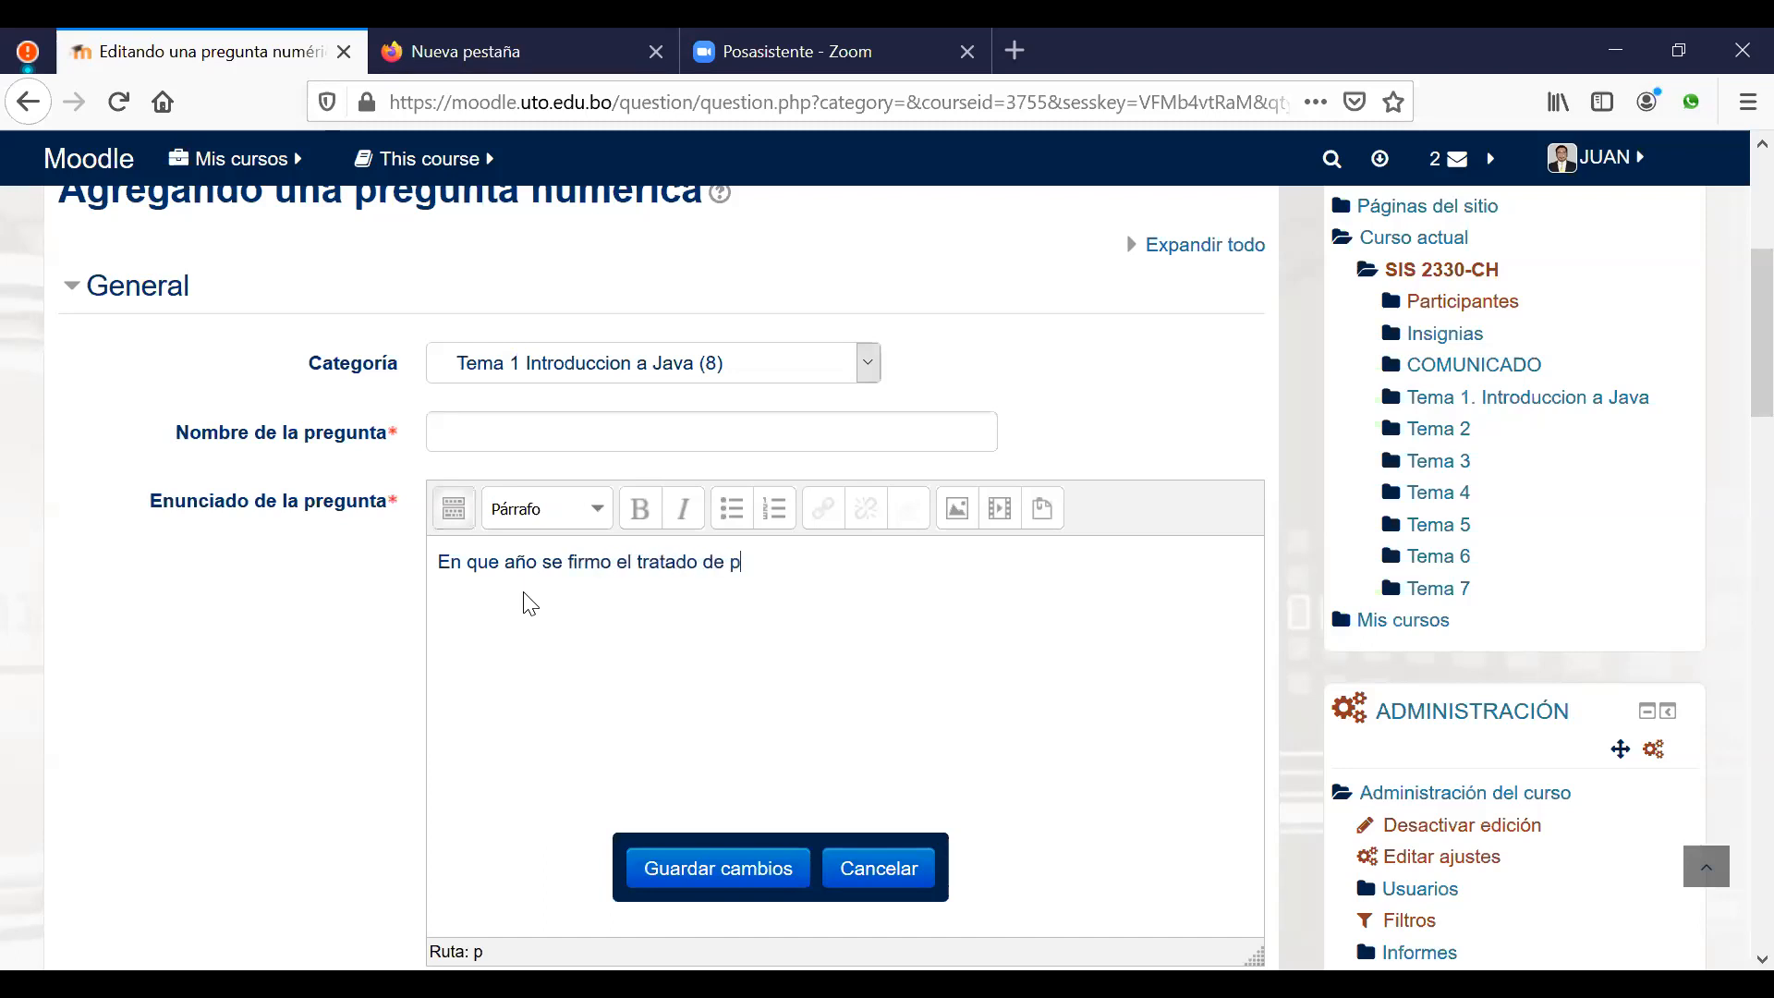
text(az y amistad entre Bolivia y)
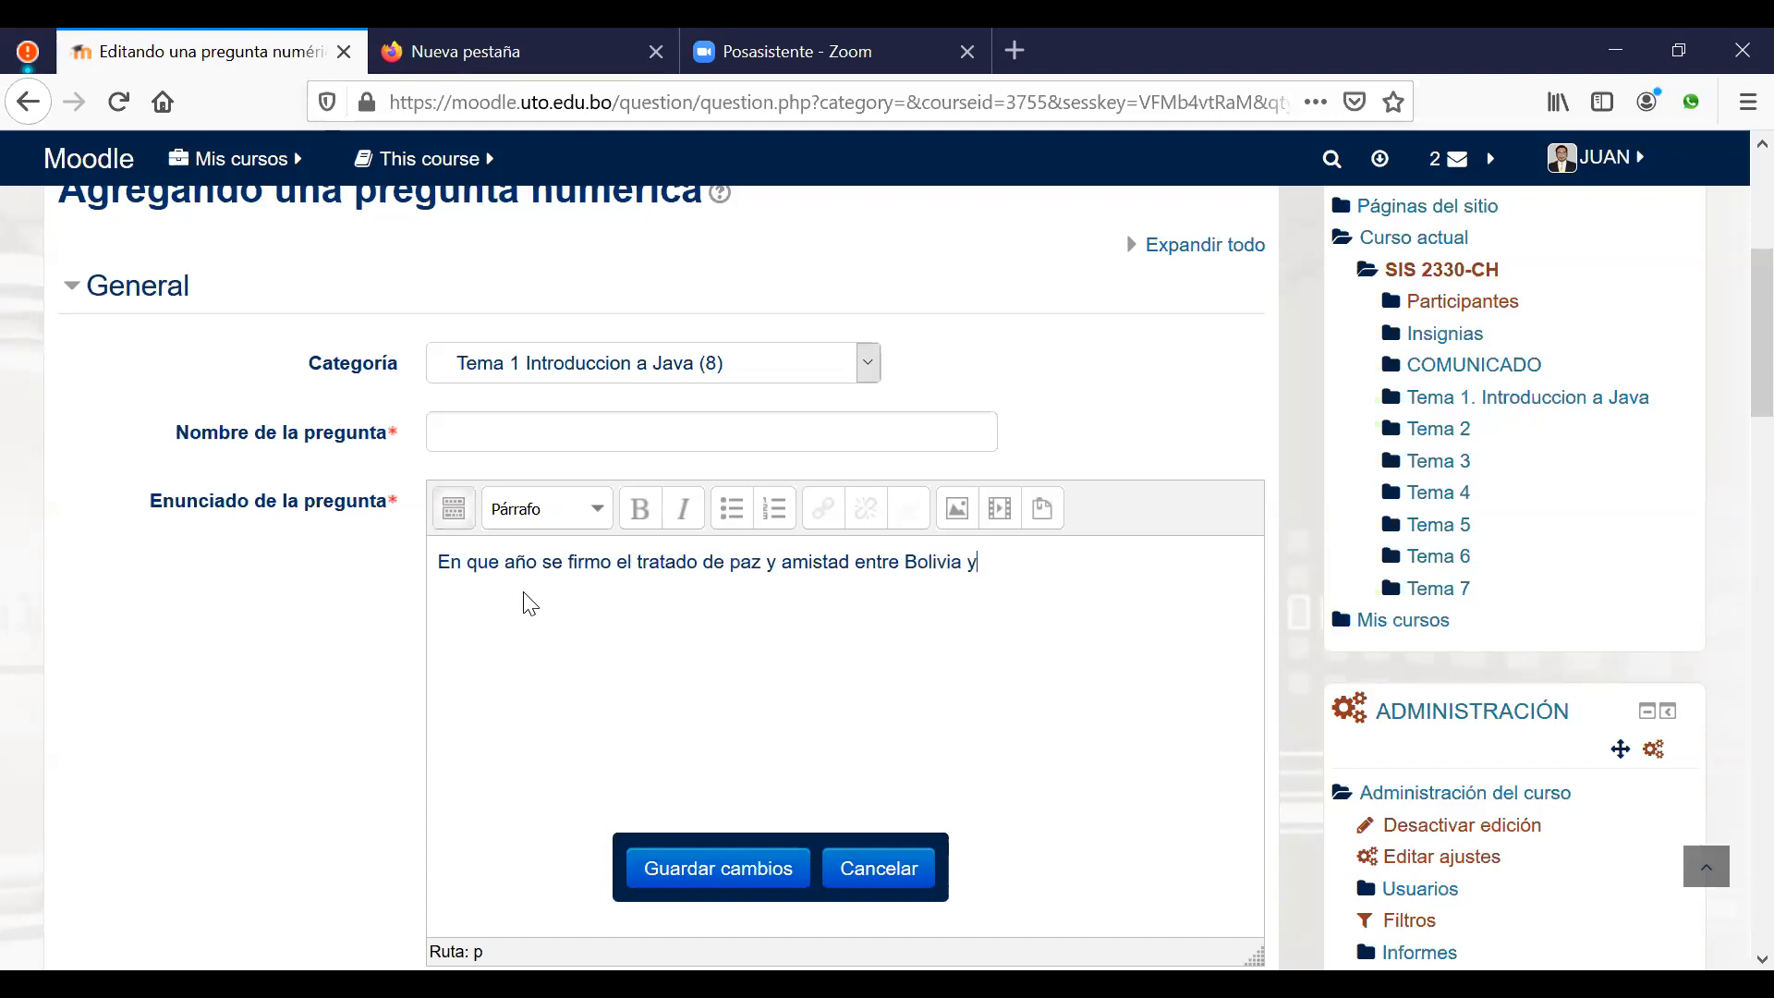
text( Chile)
Step: Use the question text up to 'amistad' as the question name
drag(848, 563, 352, 599)
key(ctrl+c)
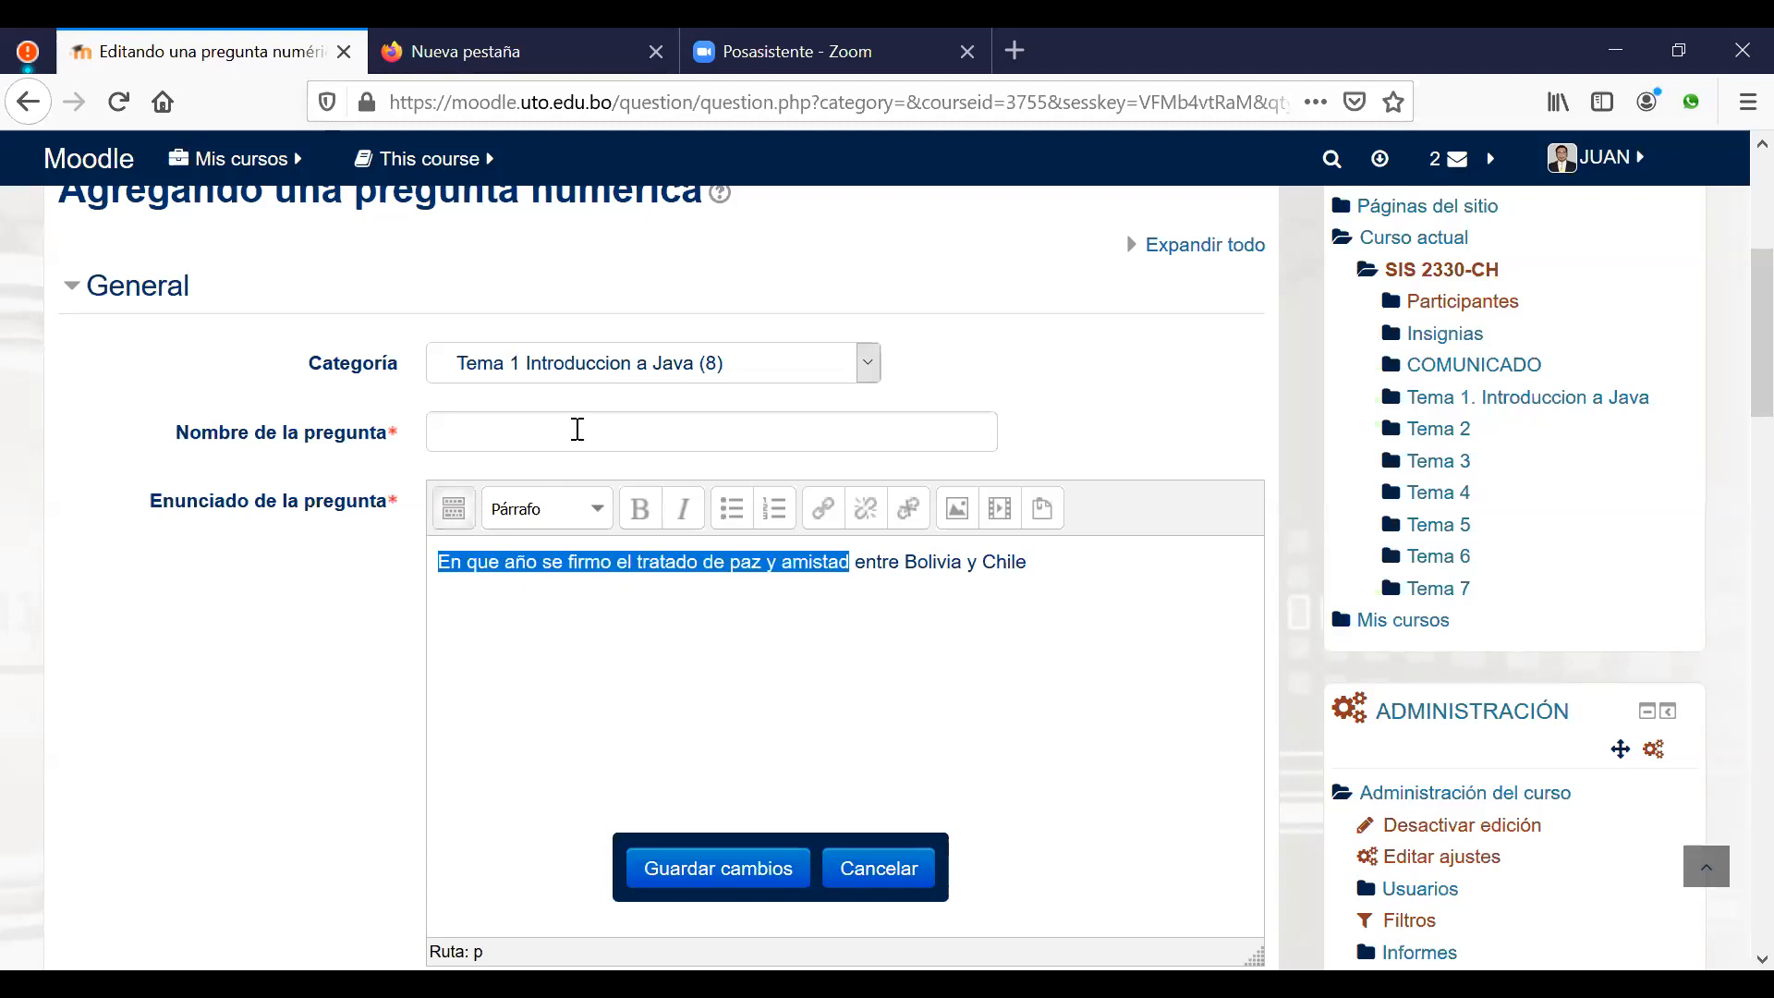
click(600, 428)
key(ctrl+v)
click(935, 646)
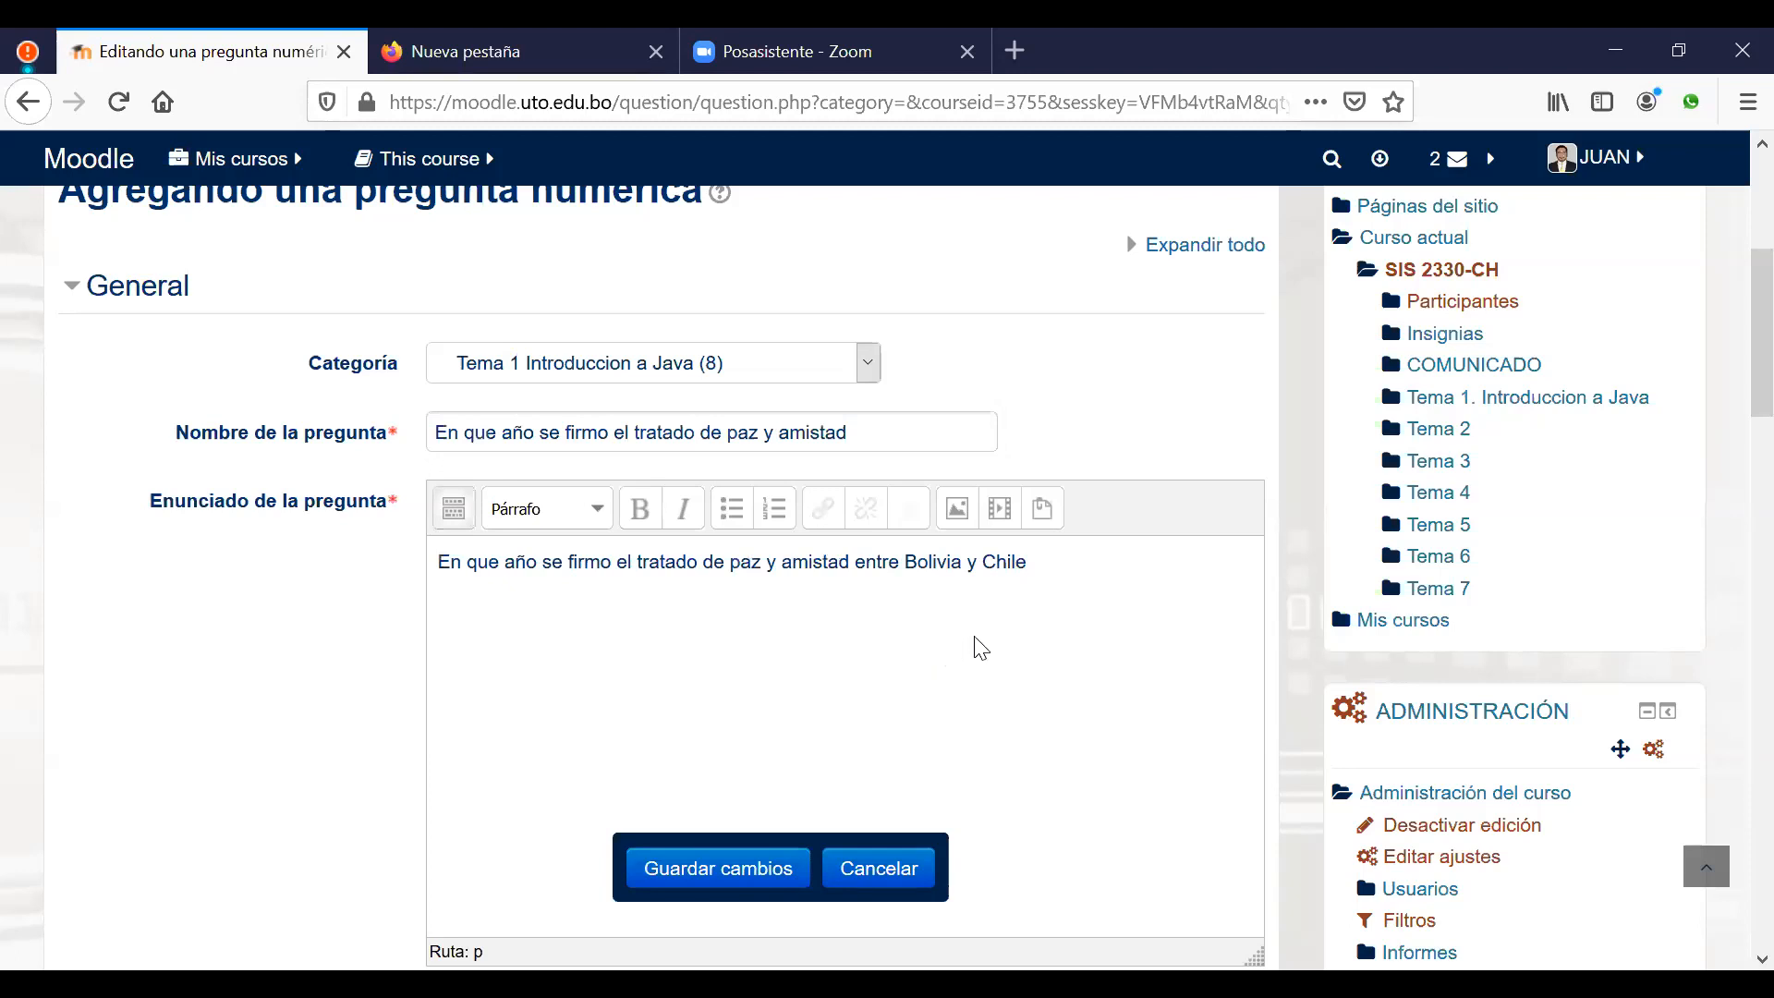
scroll(973, 641, down, 8)
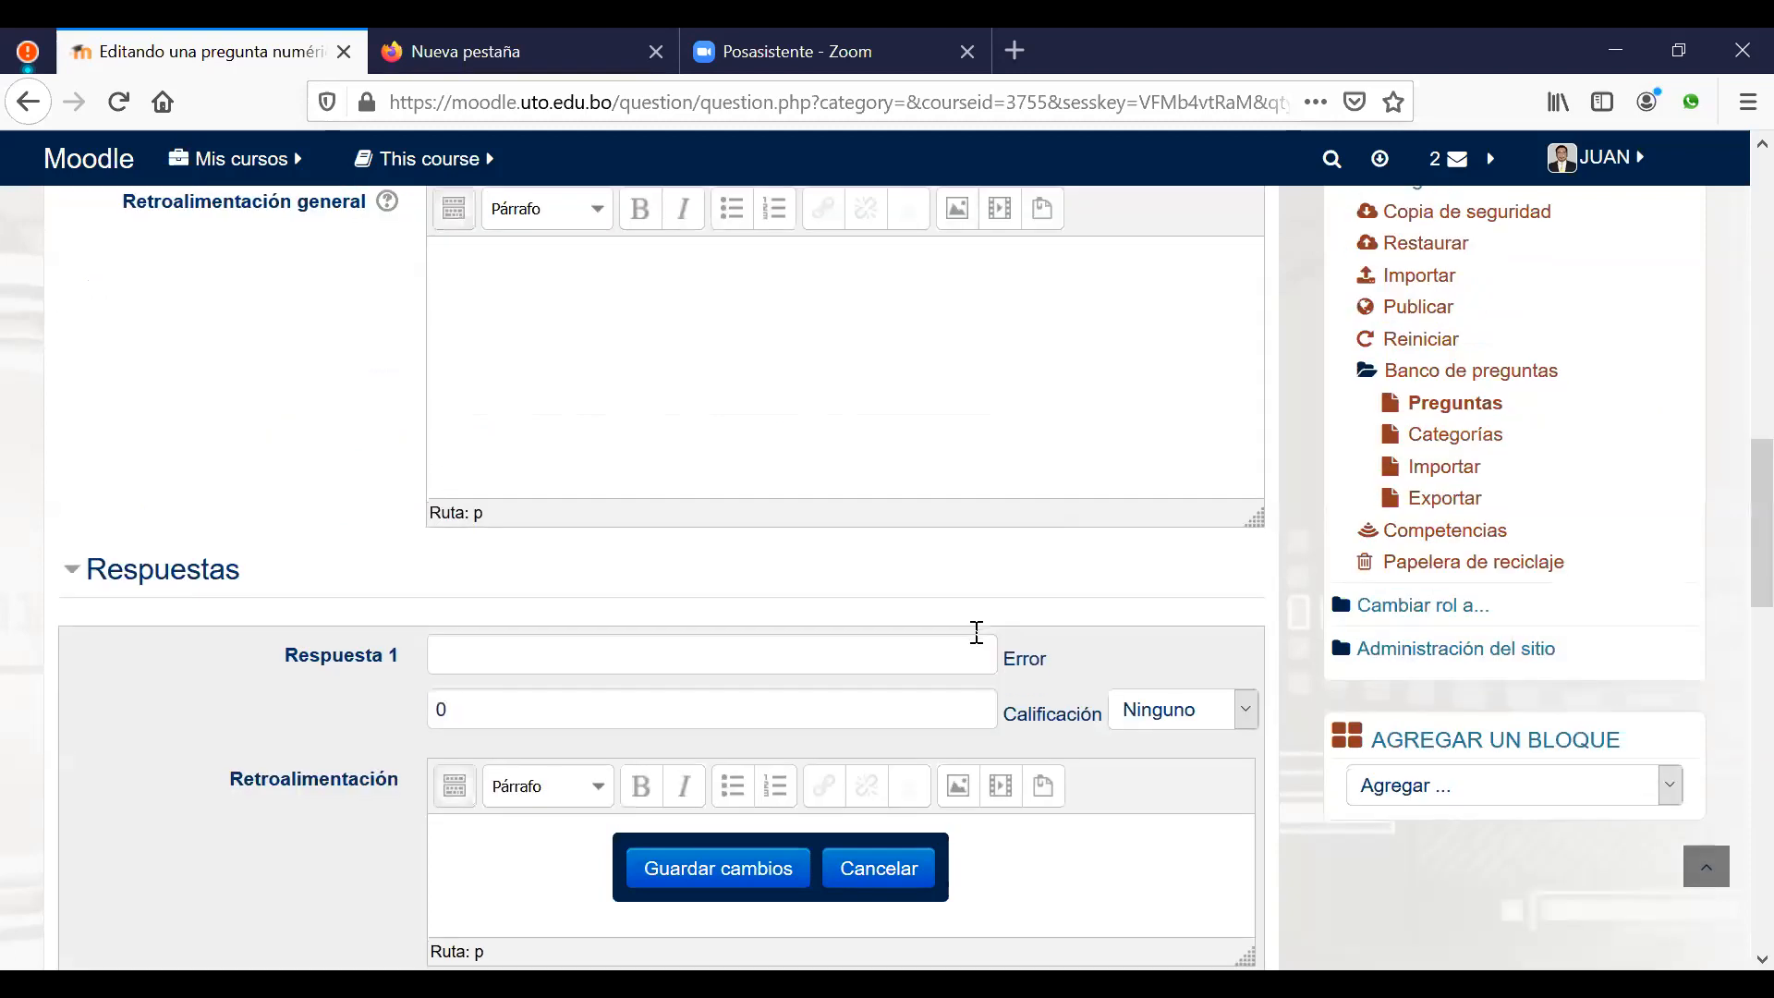
Step: Enter 1904 as Respuesta 1 with a 100% grade and save the question
scroll(693, 472, down, 3)
click(564, 375)
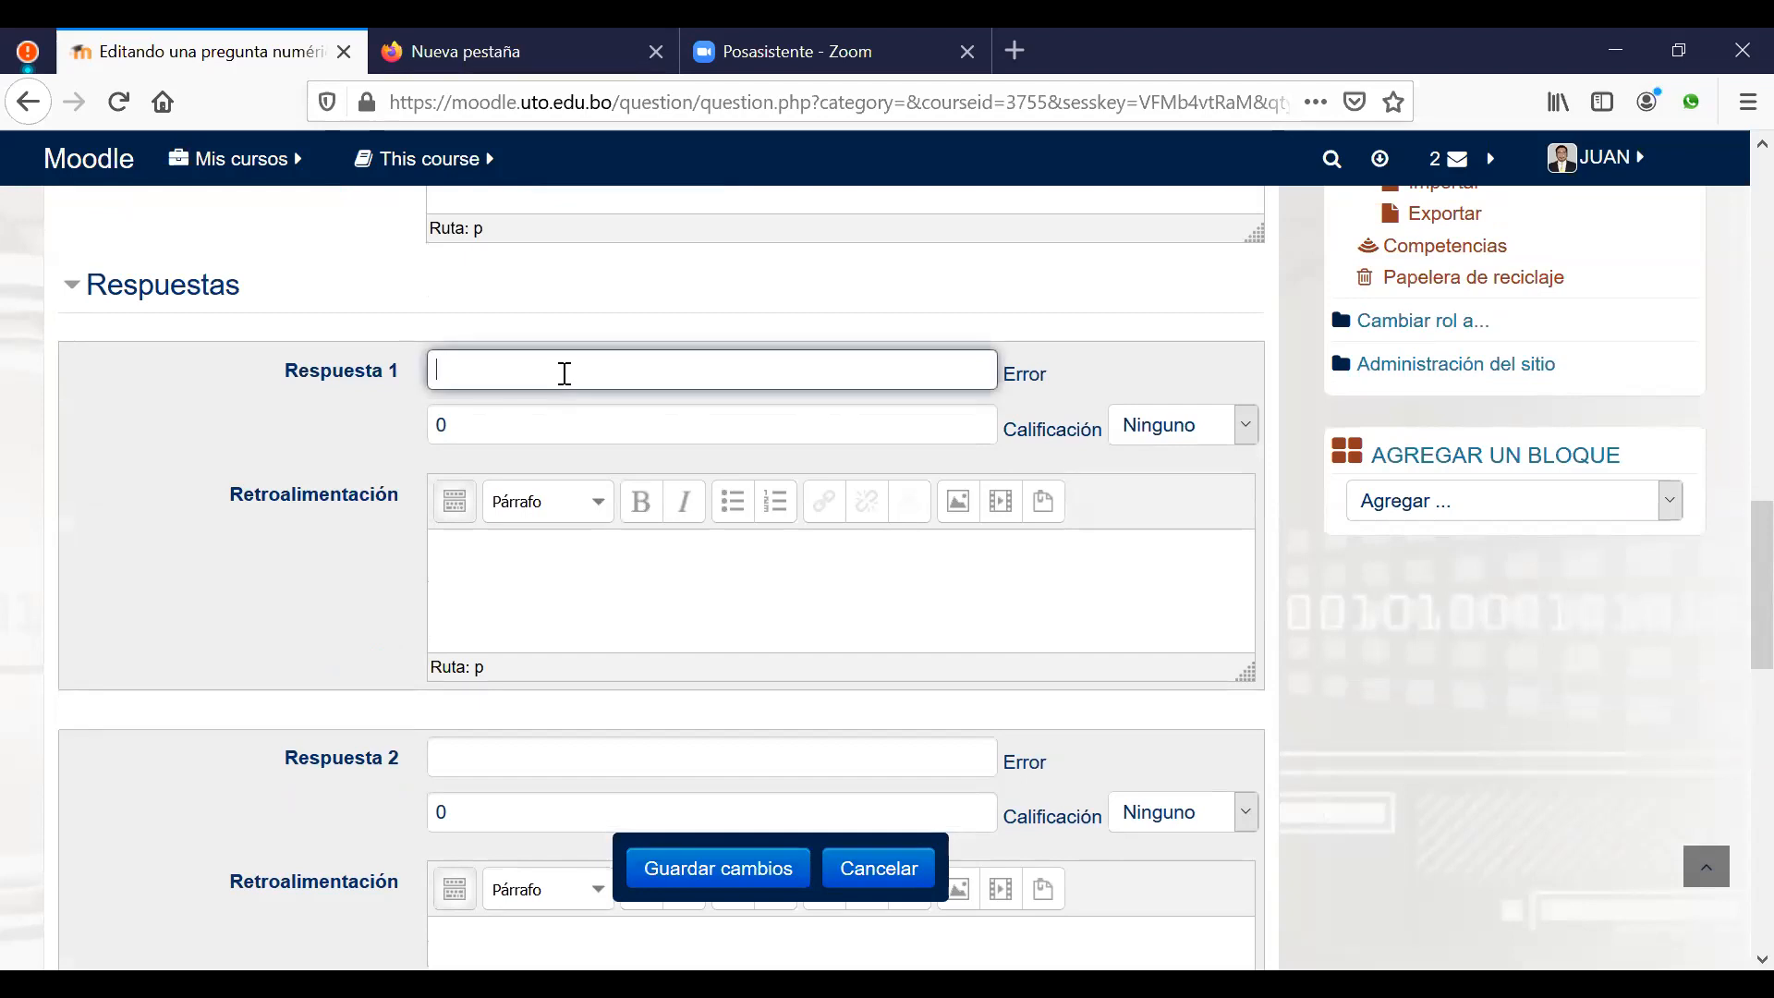
text(1904)
click(1244, 425)
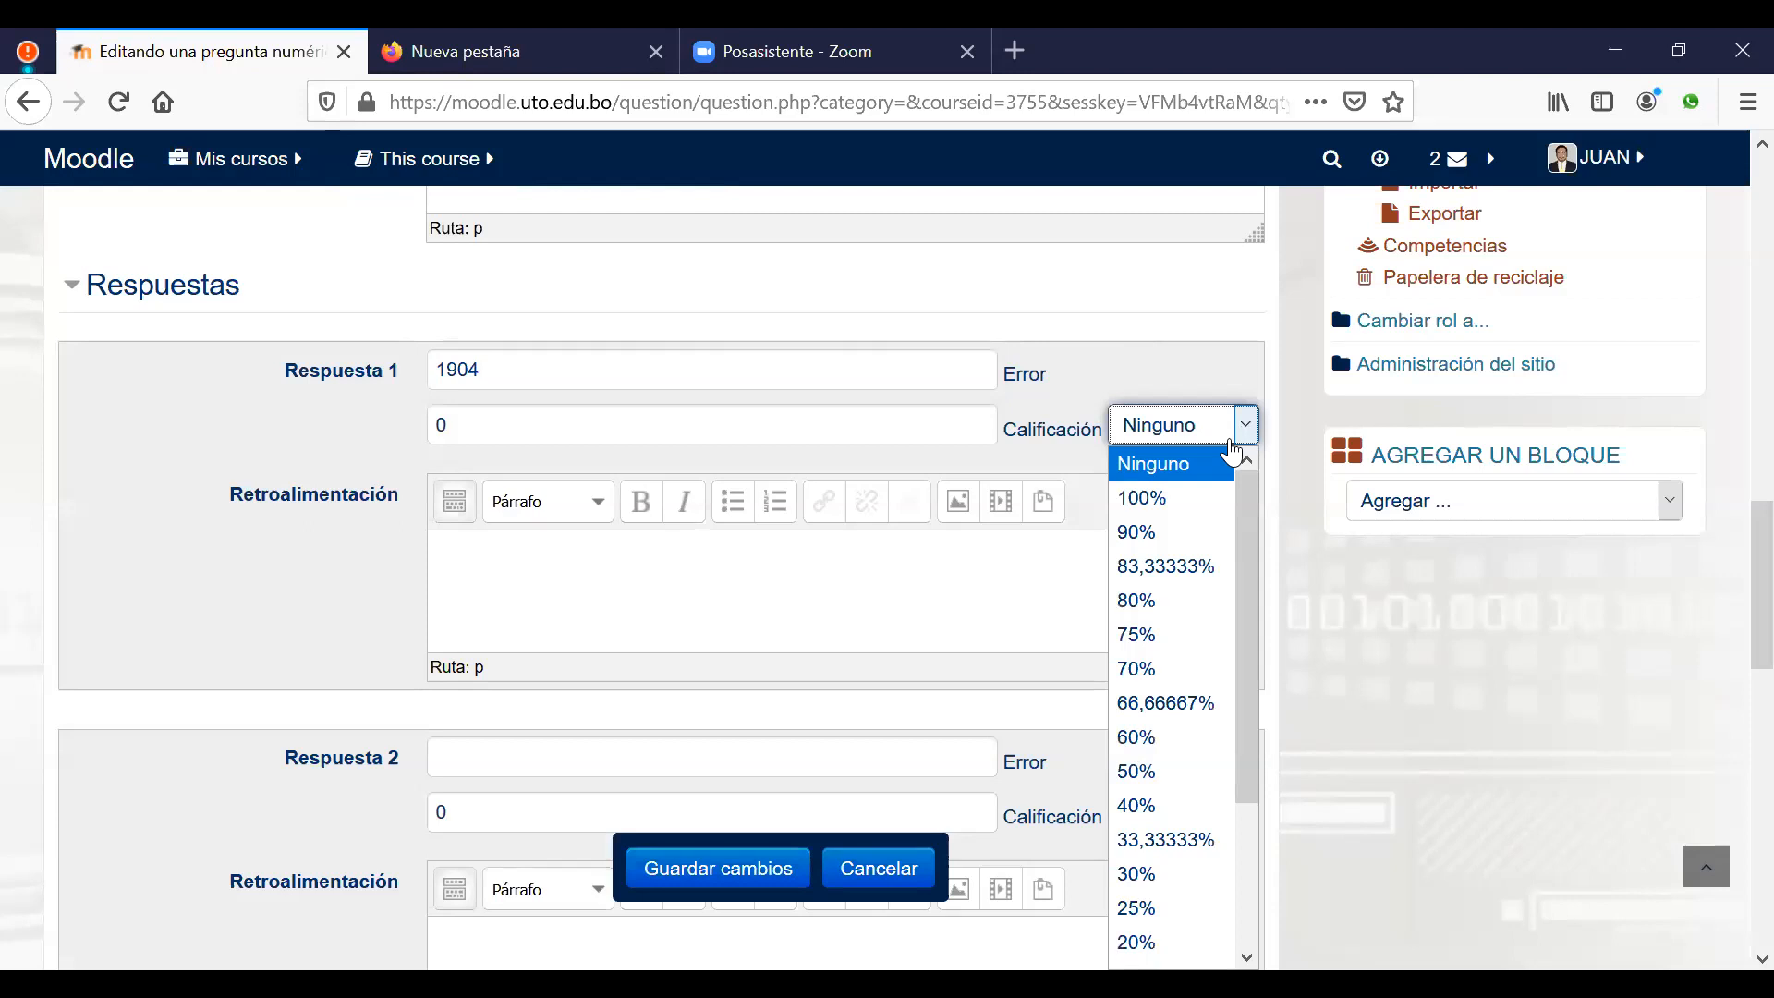
click(1186, 515)
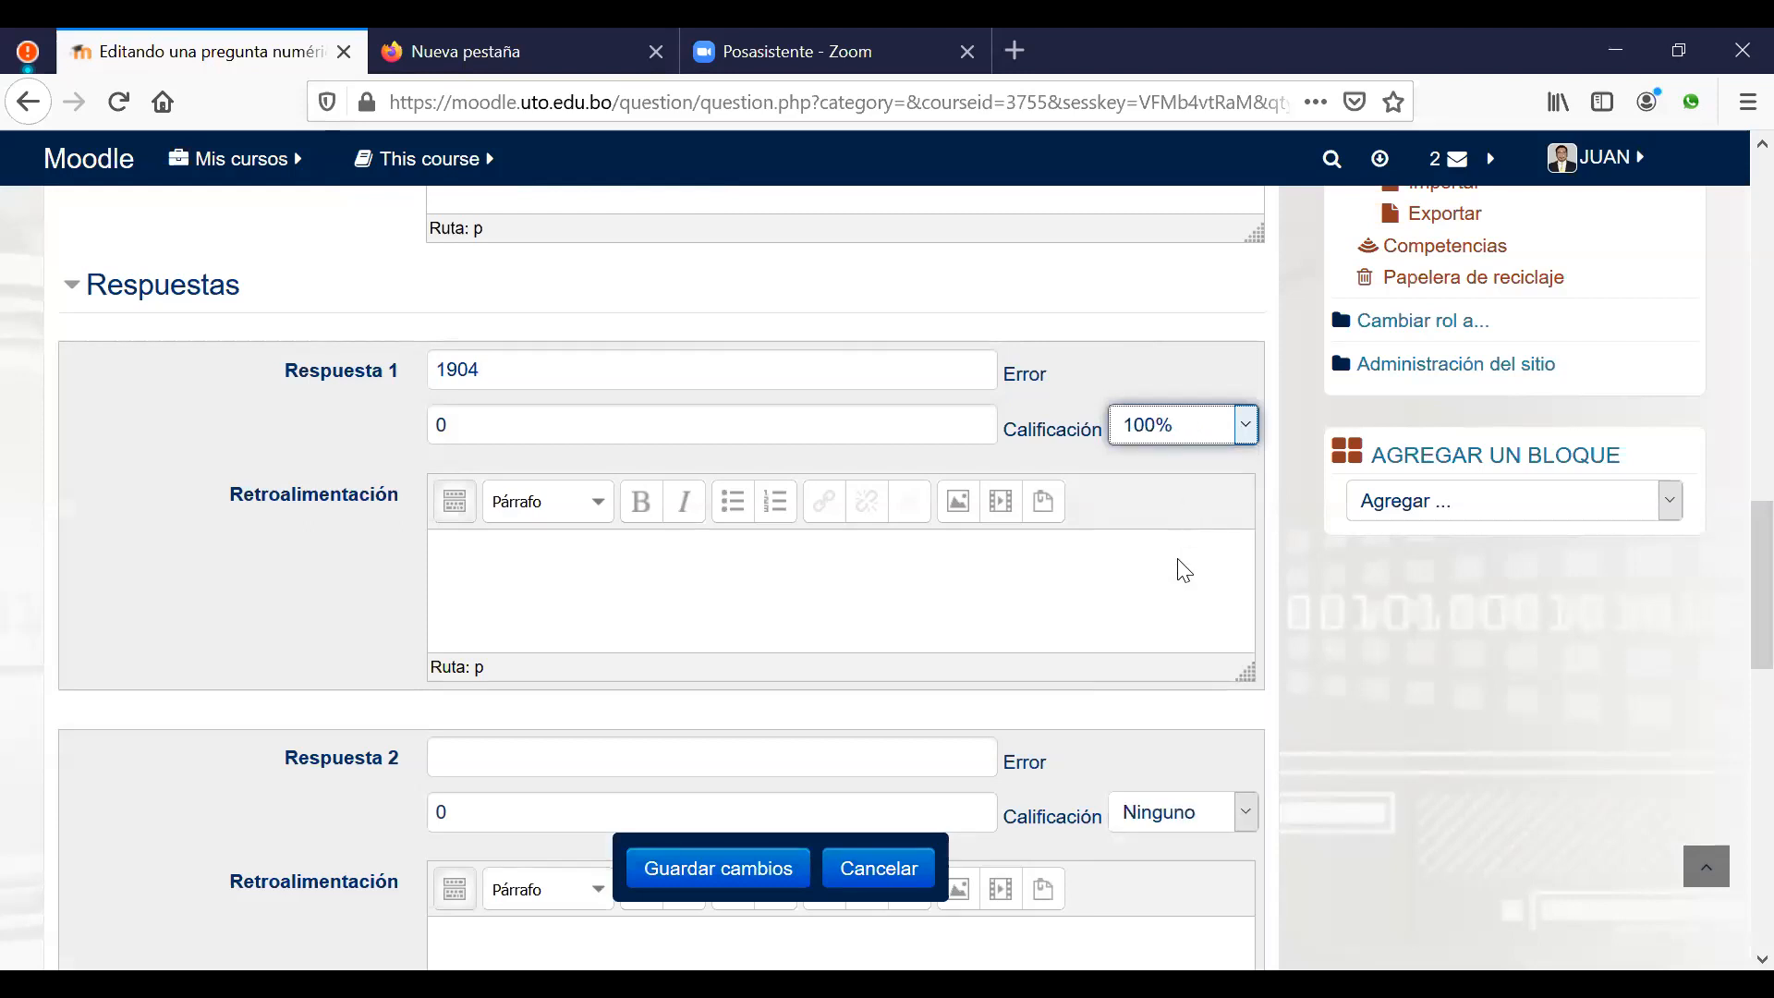
click(698, 879)
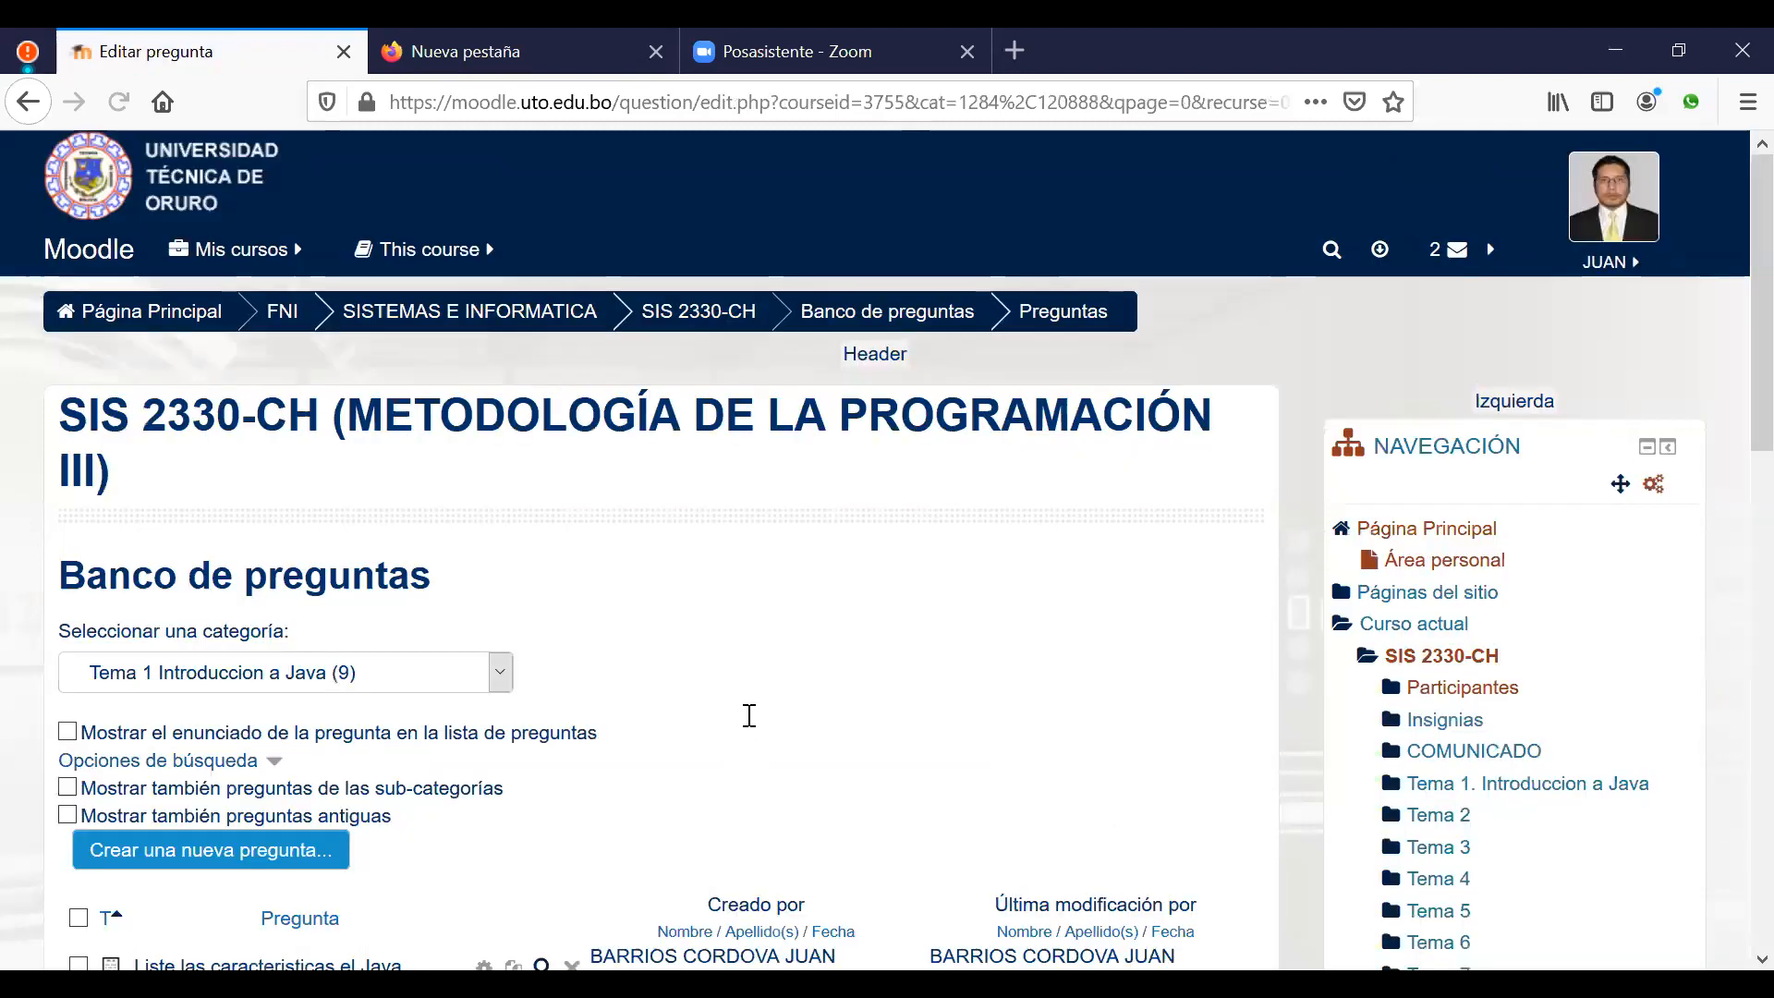
Step: Add a Numérica question with text 'En que año la seleccion Boliviana de futbol clasifico a un mundial'
scroll(237, 420, down, 5)
click(218, 418)
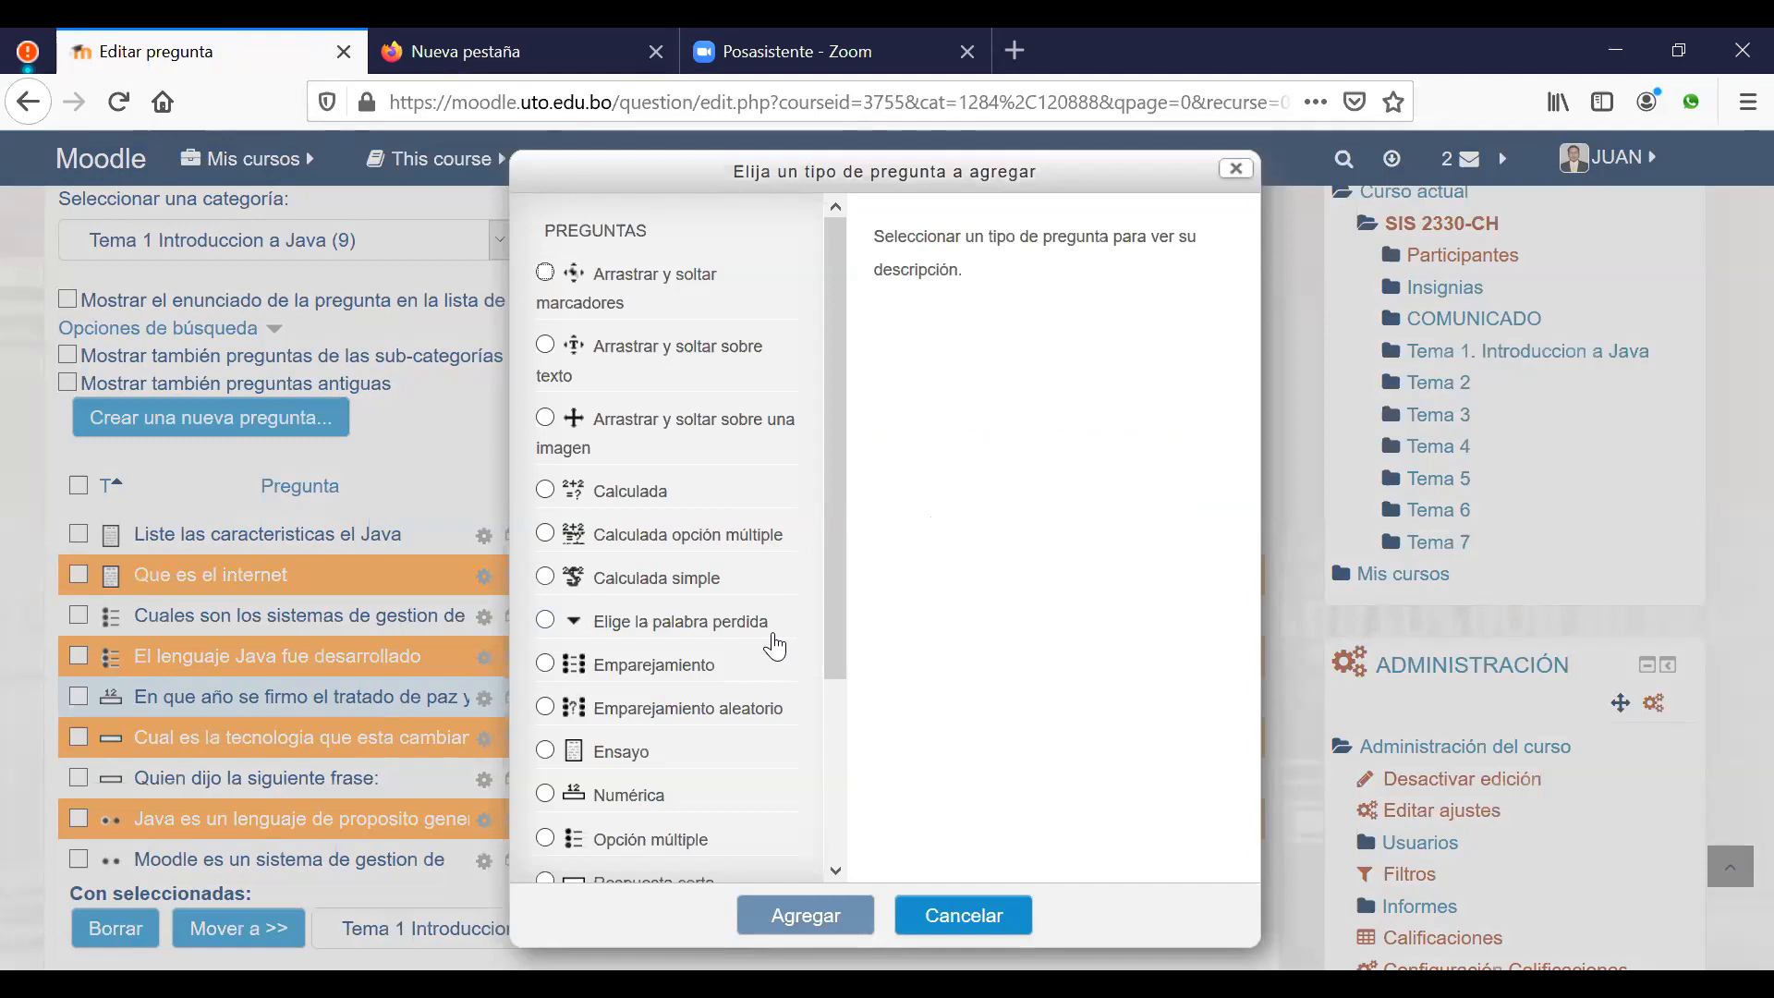
click(614, 796)
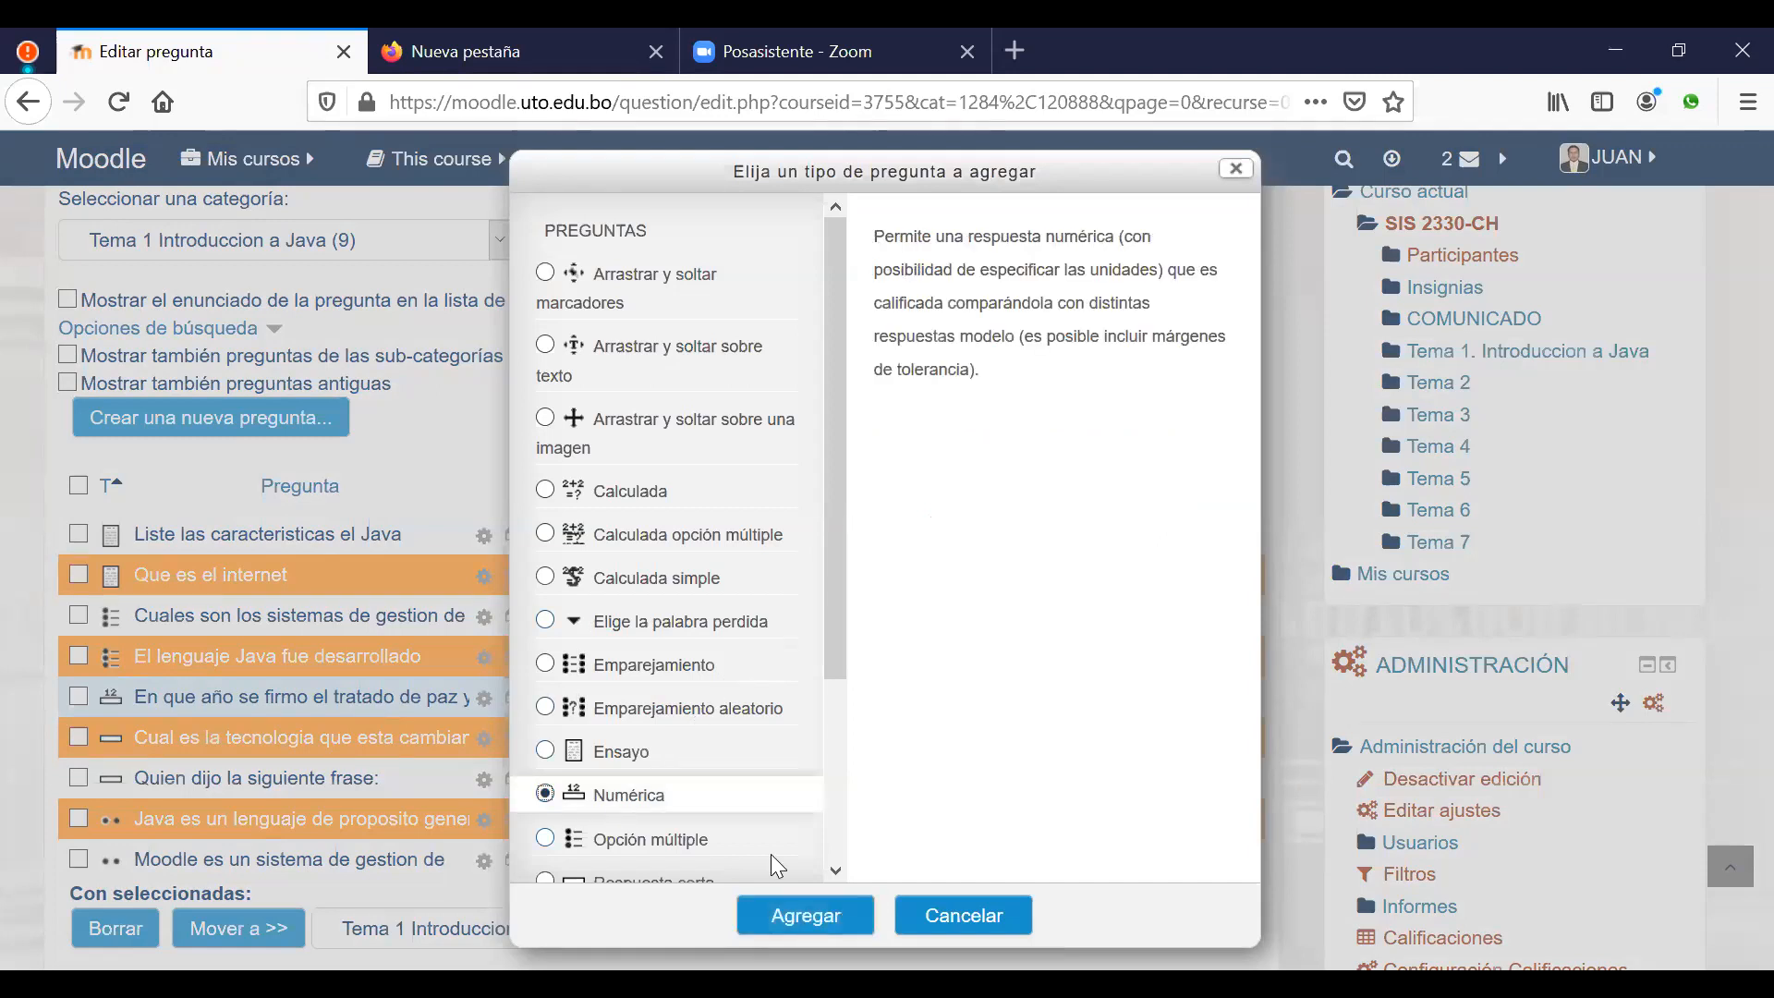
click(836, 934)
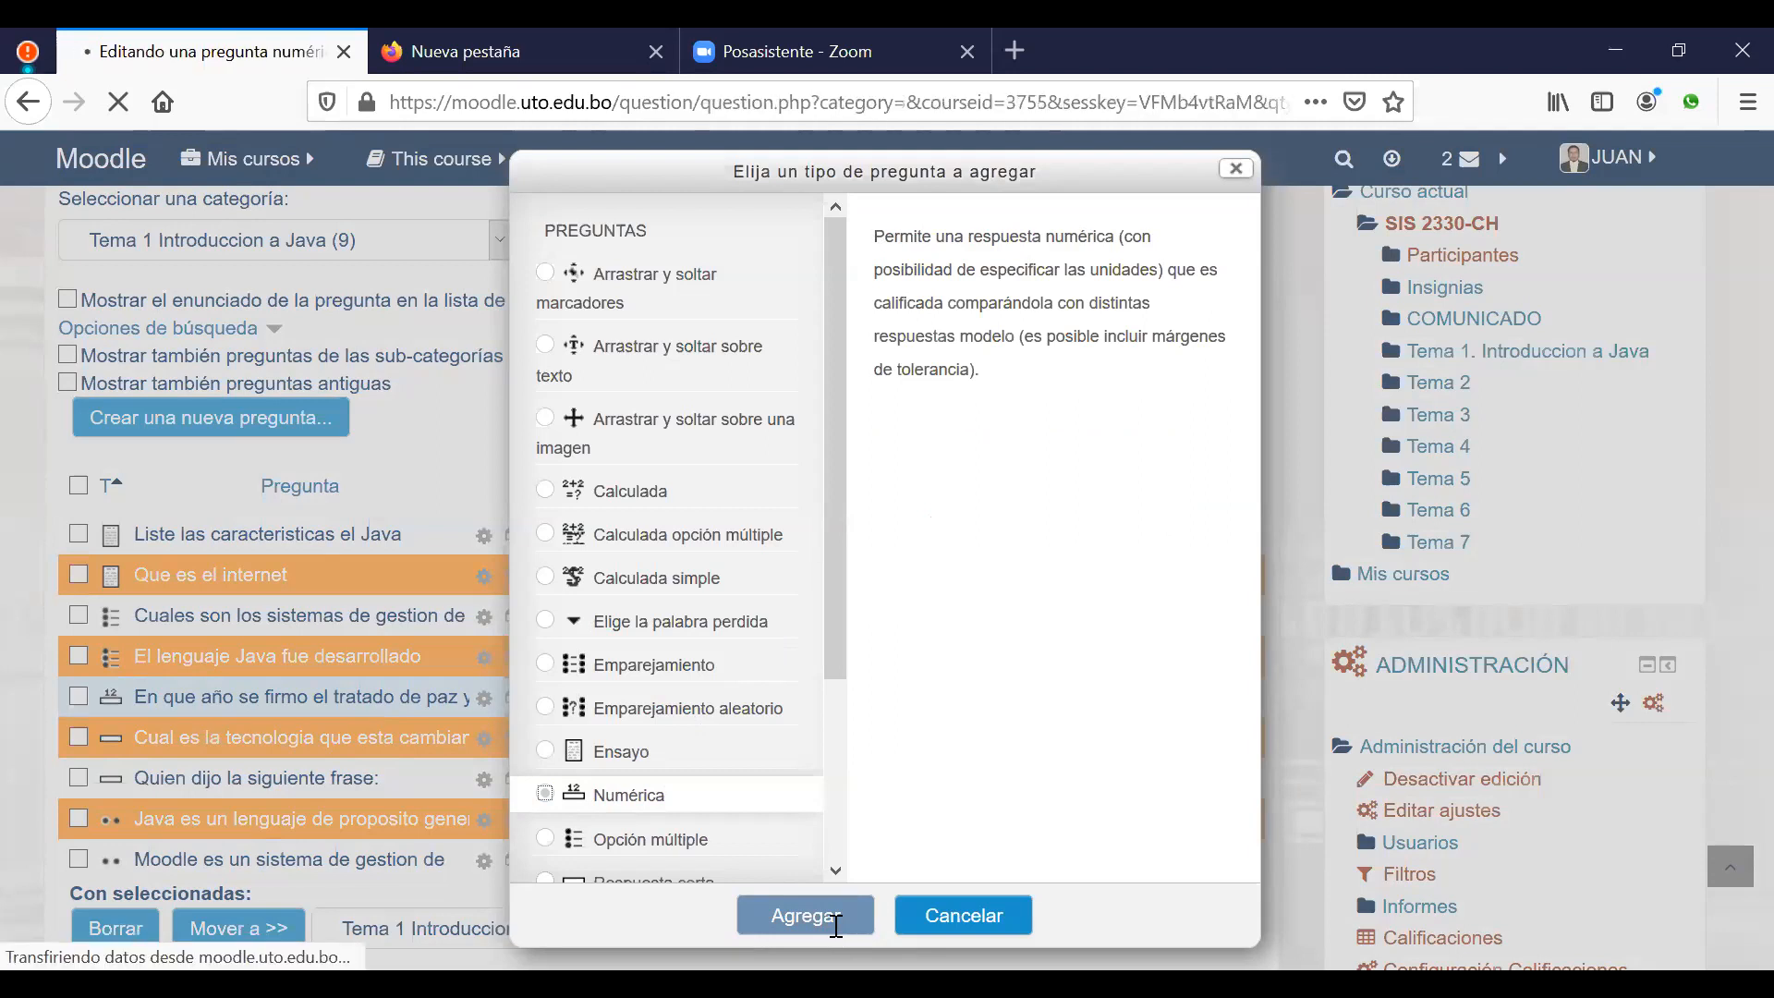
scroll(891, 585, down, 5)
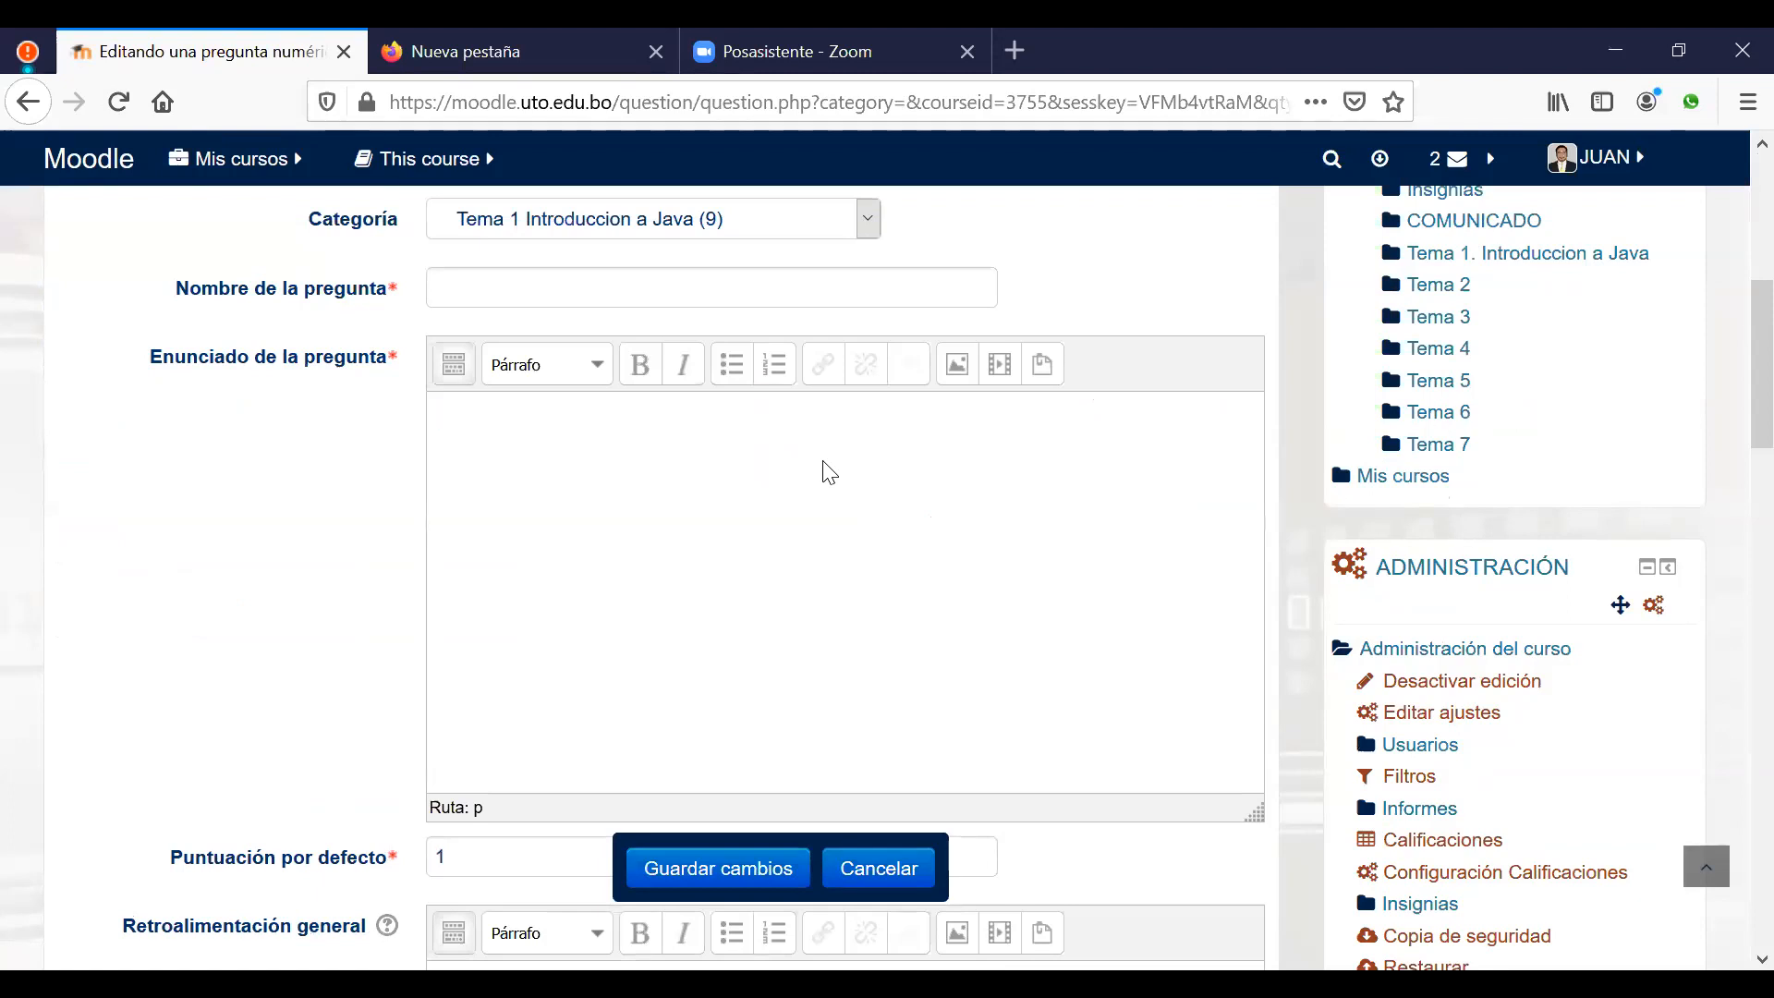
text(En que año la seleccion Boli)
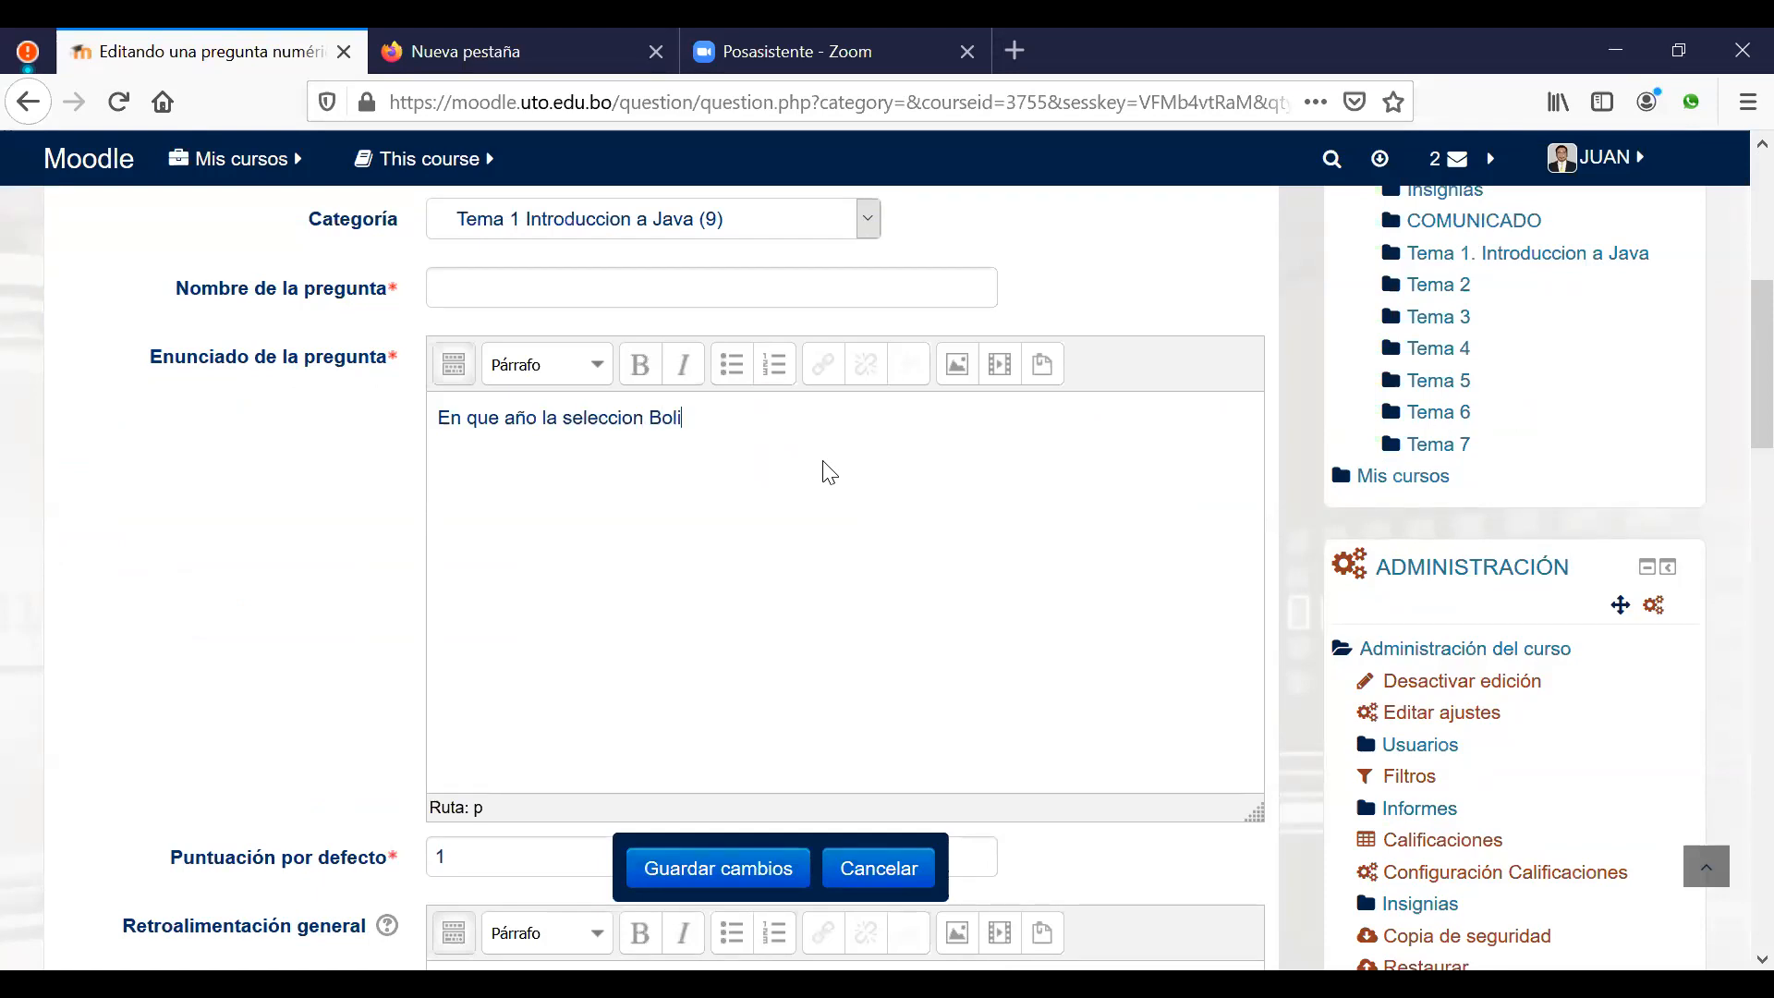
text(viana de futbol clasifico a)
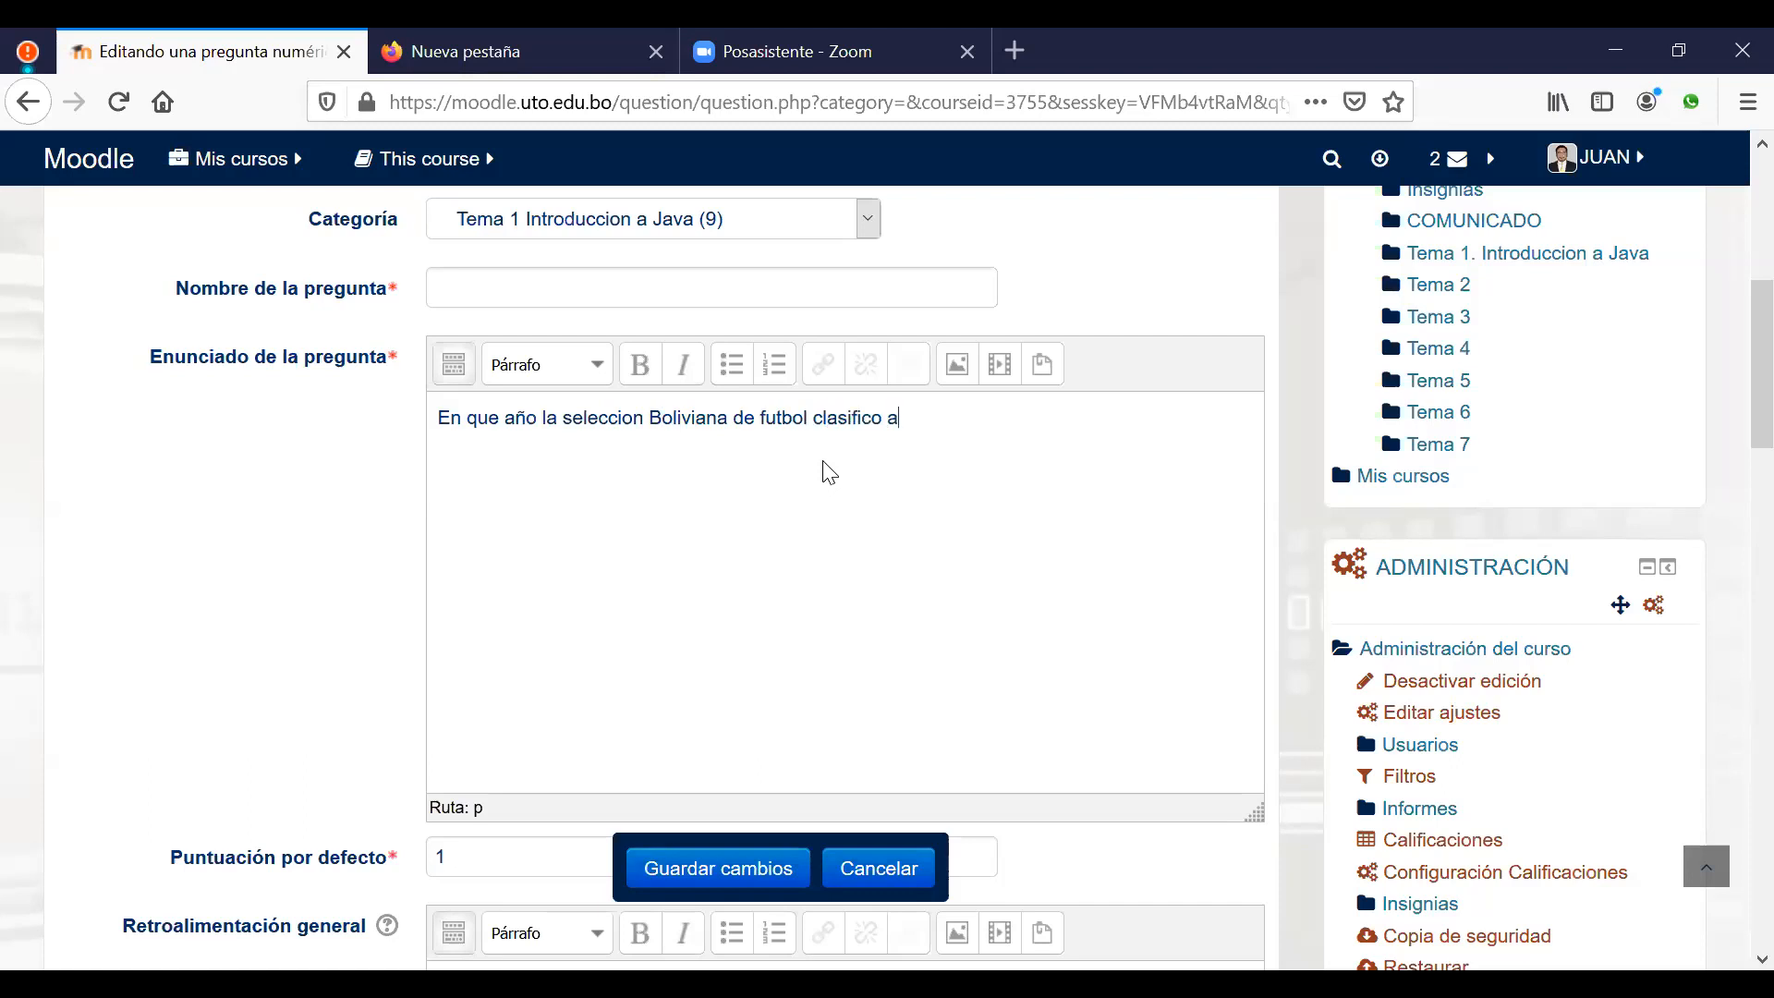
text( unm)
key(BackSpace)
text(mundial)
Step: Use the opening words of the question text as the question name
drag(809, 418, 434, 422)
key(ctrl+c)
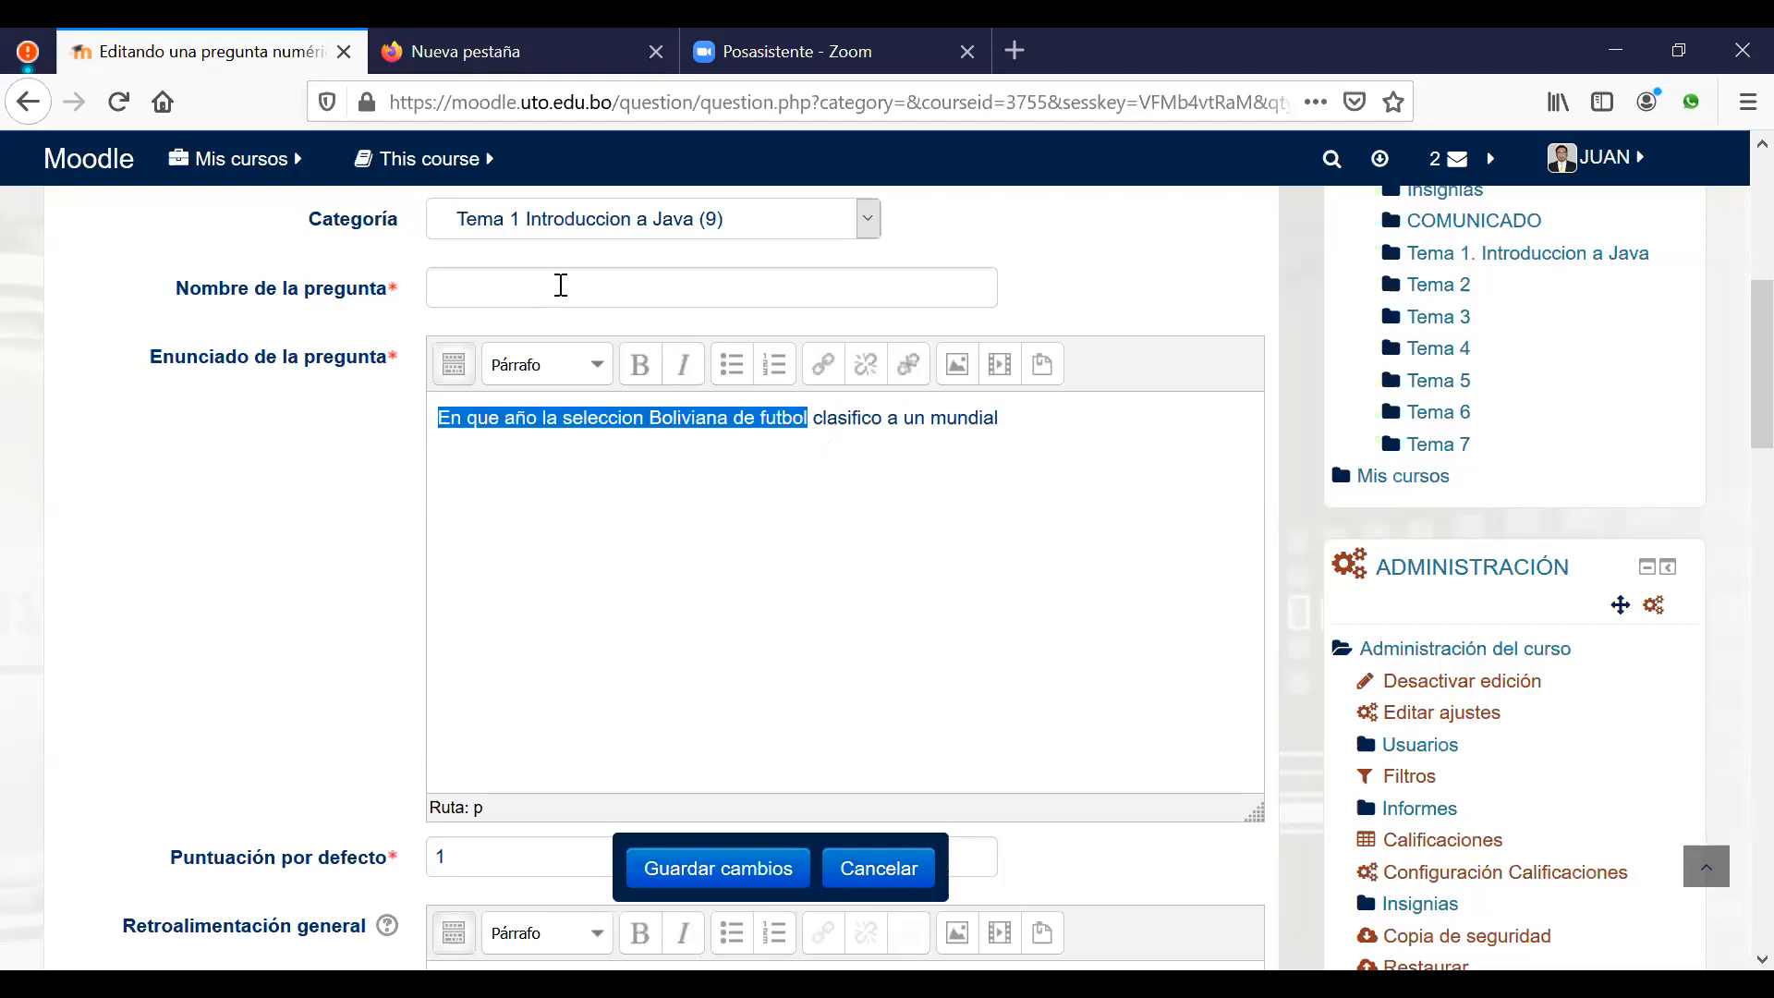
click(589, 296)
key(ctrl+v)
click(940, 474)
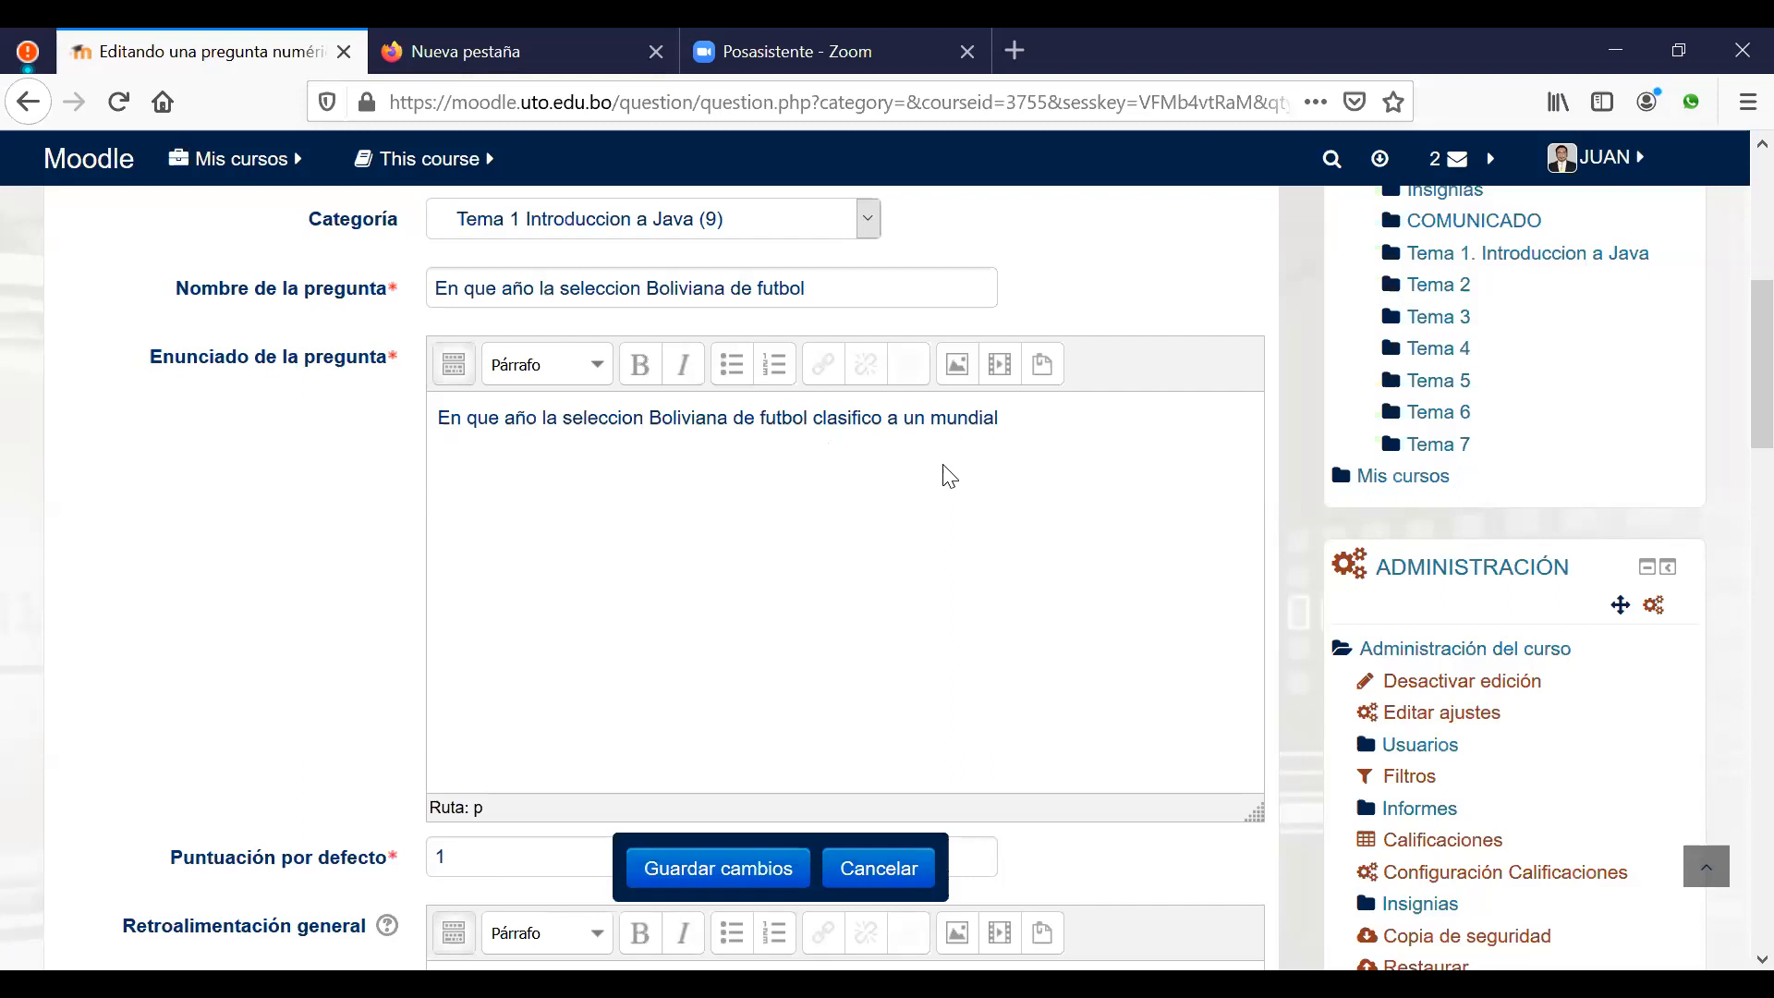
Step: Enter 1994 as Respuesta 1 with a 100% grade and save the question
scroll(944, 473, down, 5)
scroll(953, 490, down, 3)
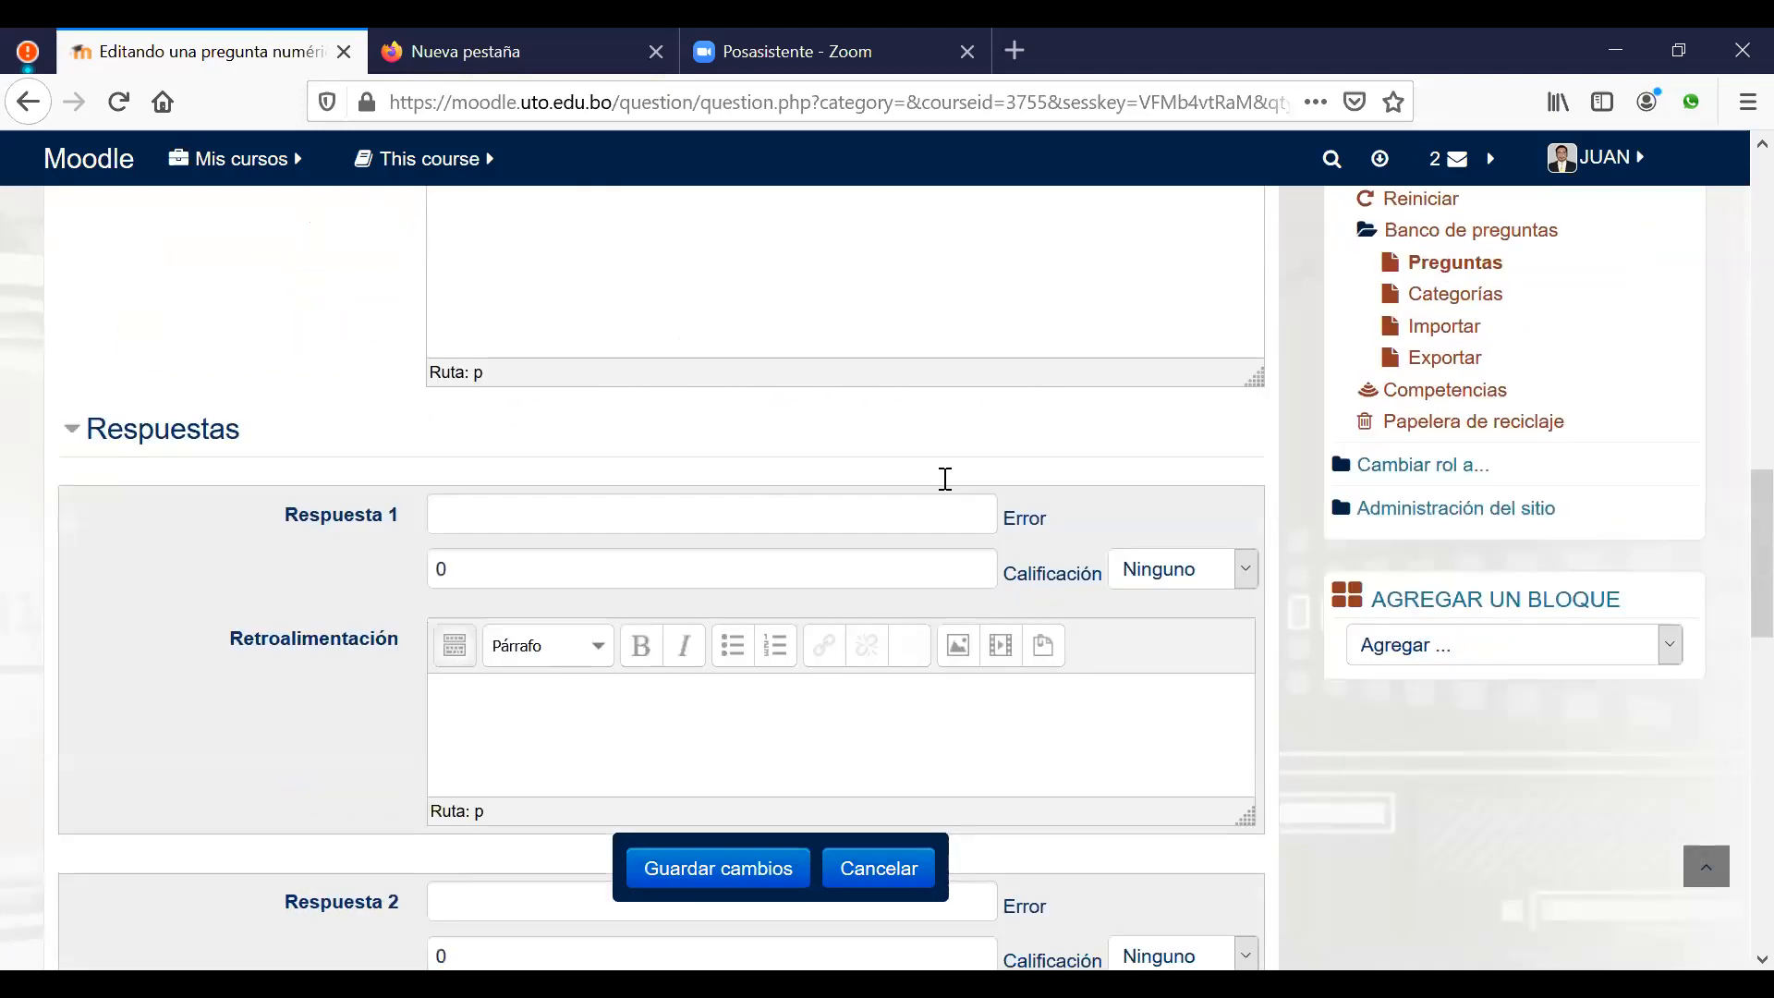
click(749, 523)
text(1994)
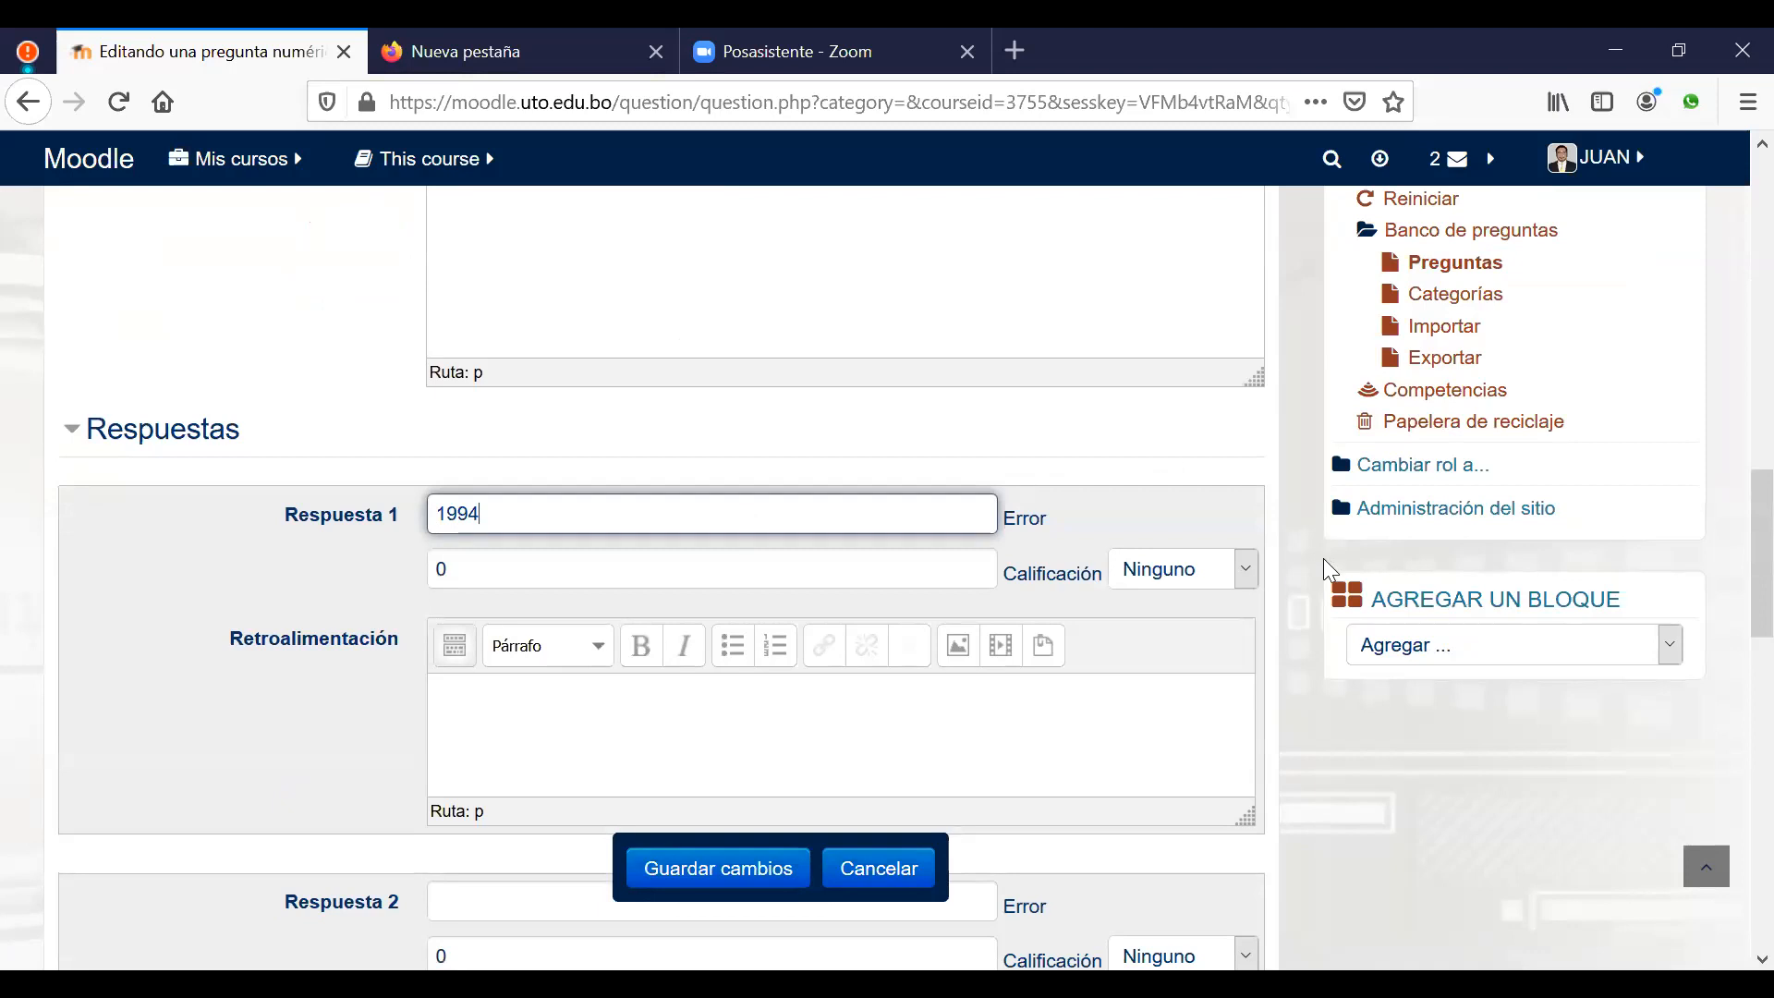
click(1246, 572)
click(1178, 185)
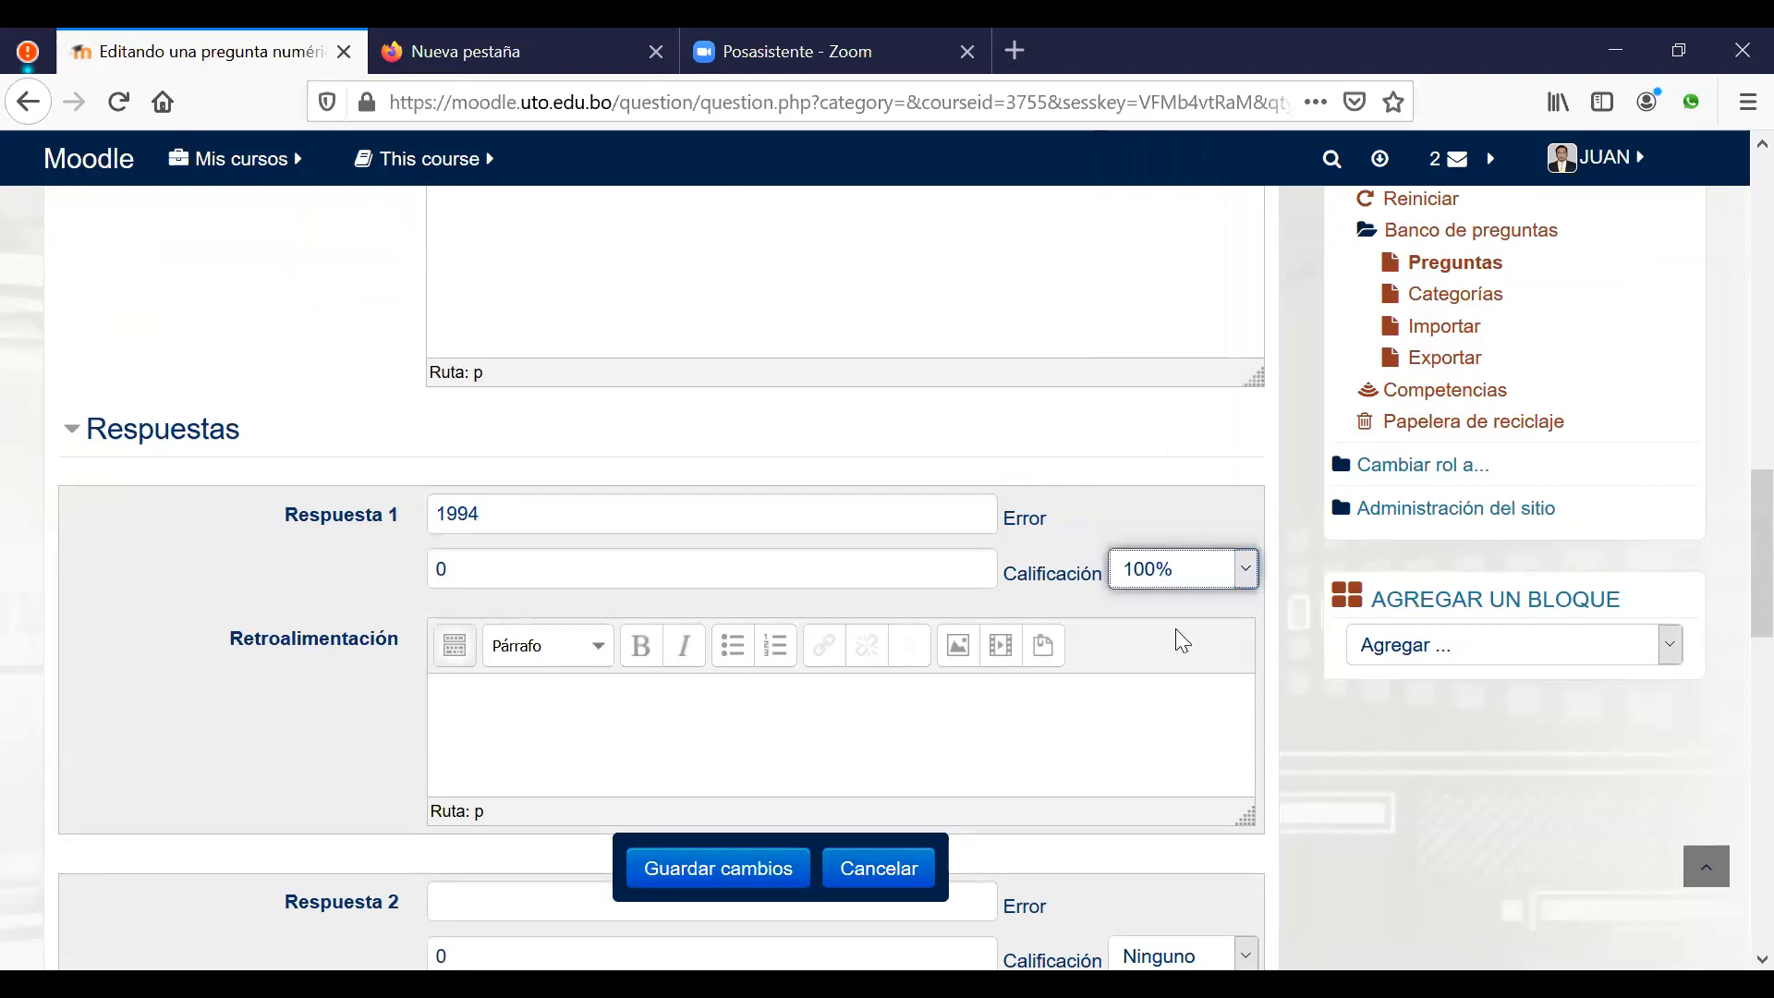
click(747, 878)
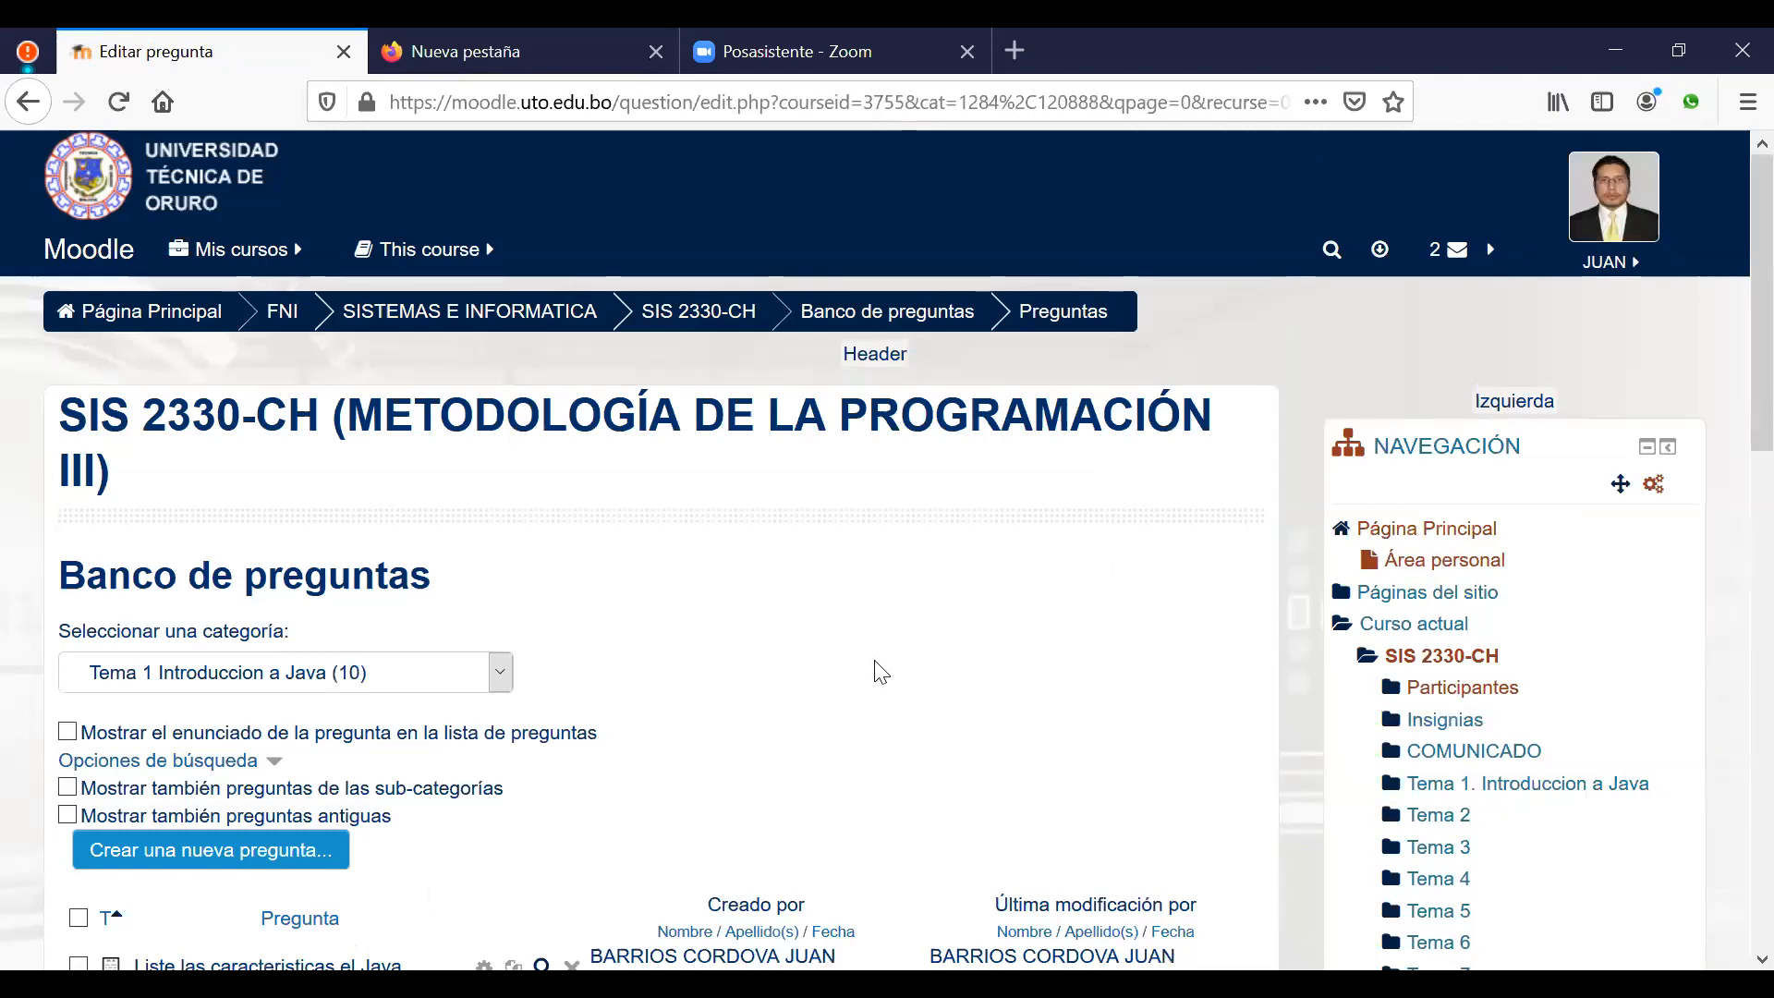
scroll(880, 670, down, 5)
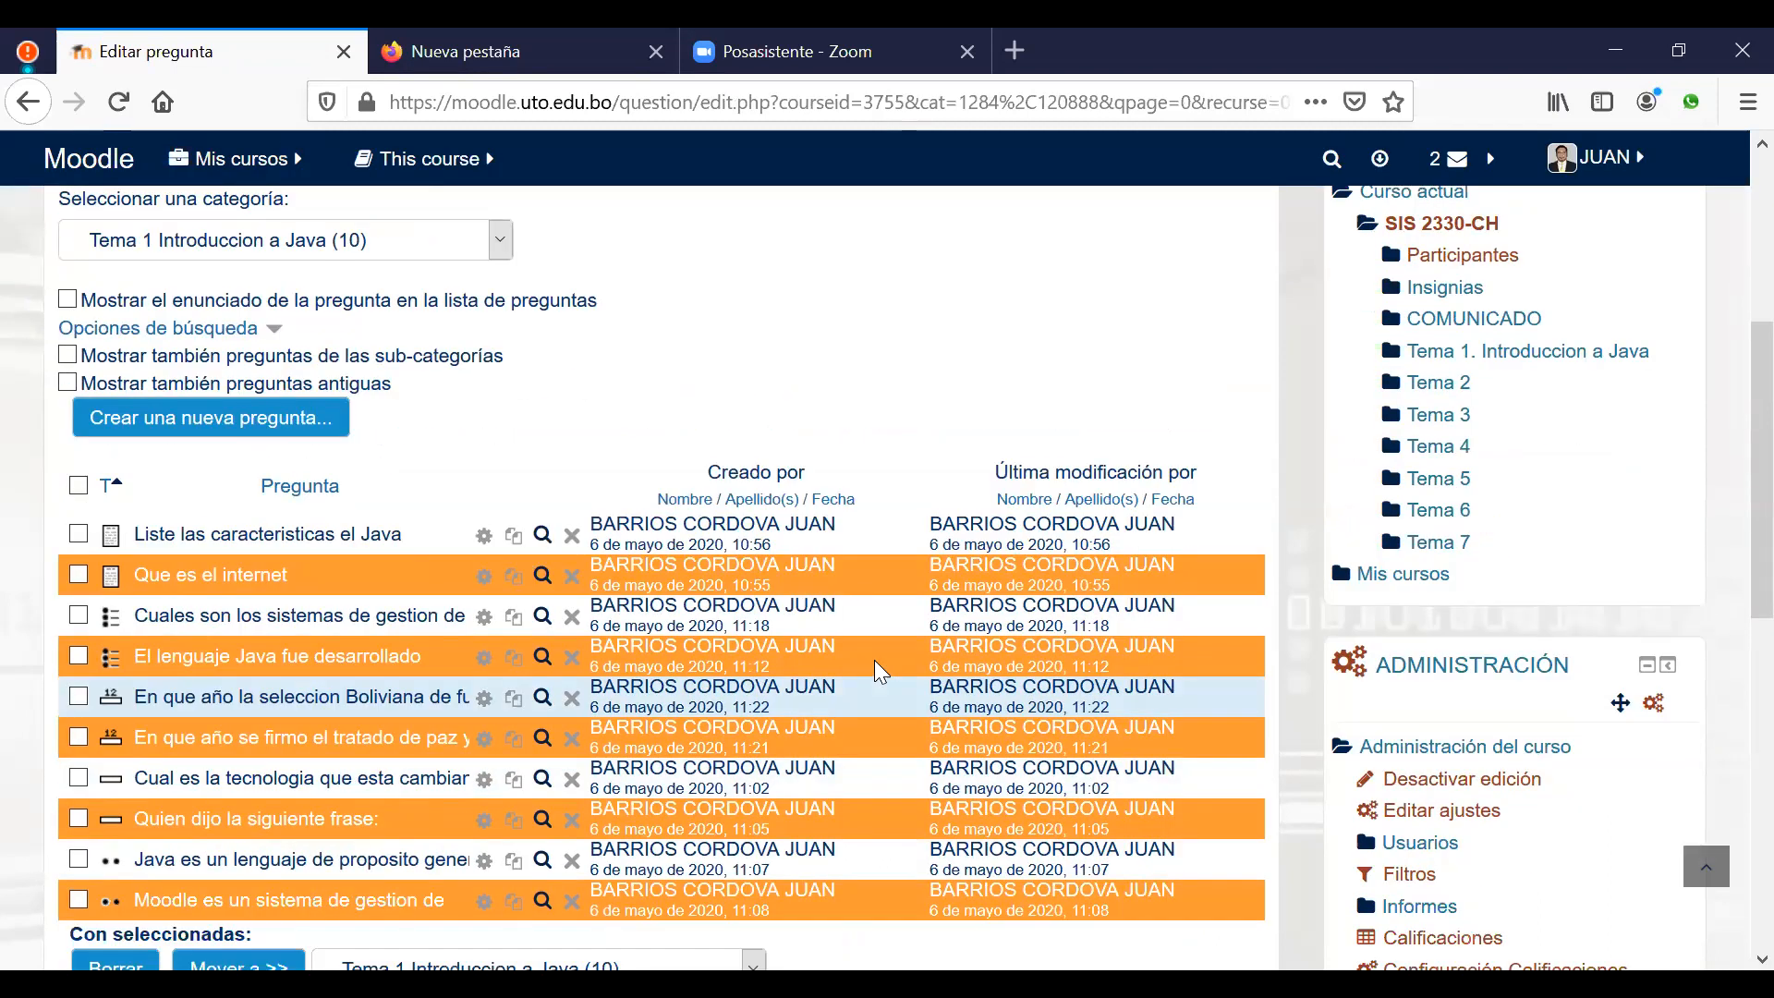
scroll(874, 660, down, 2)
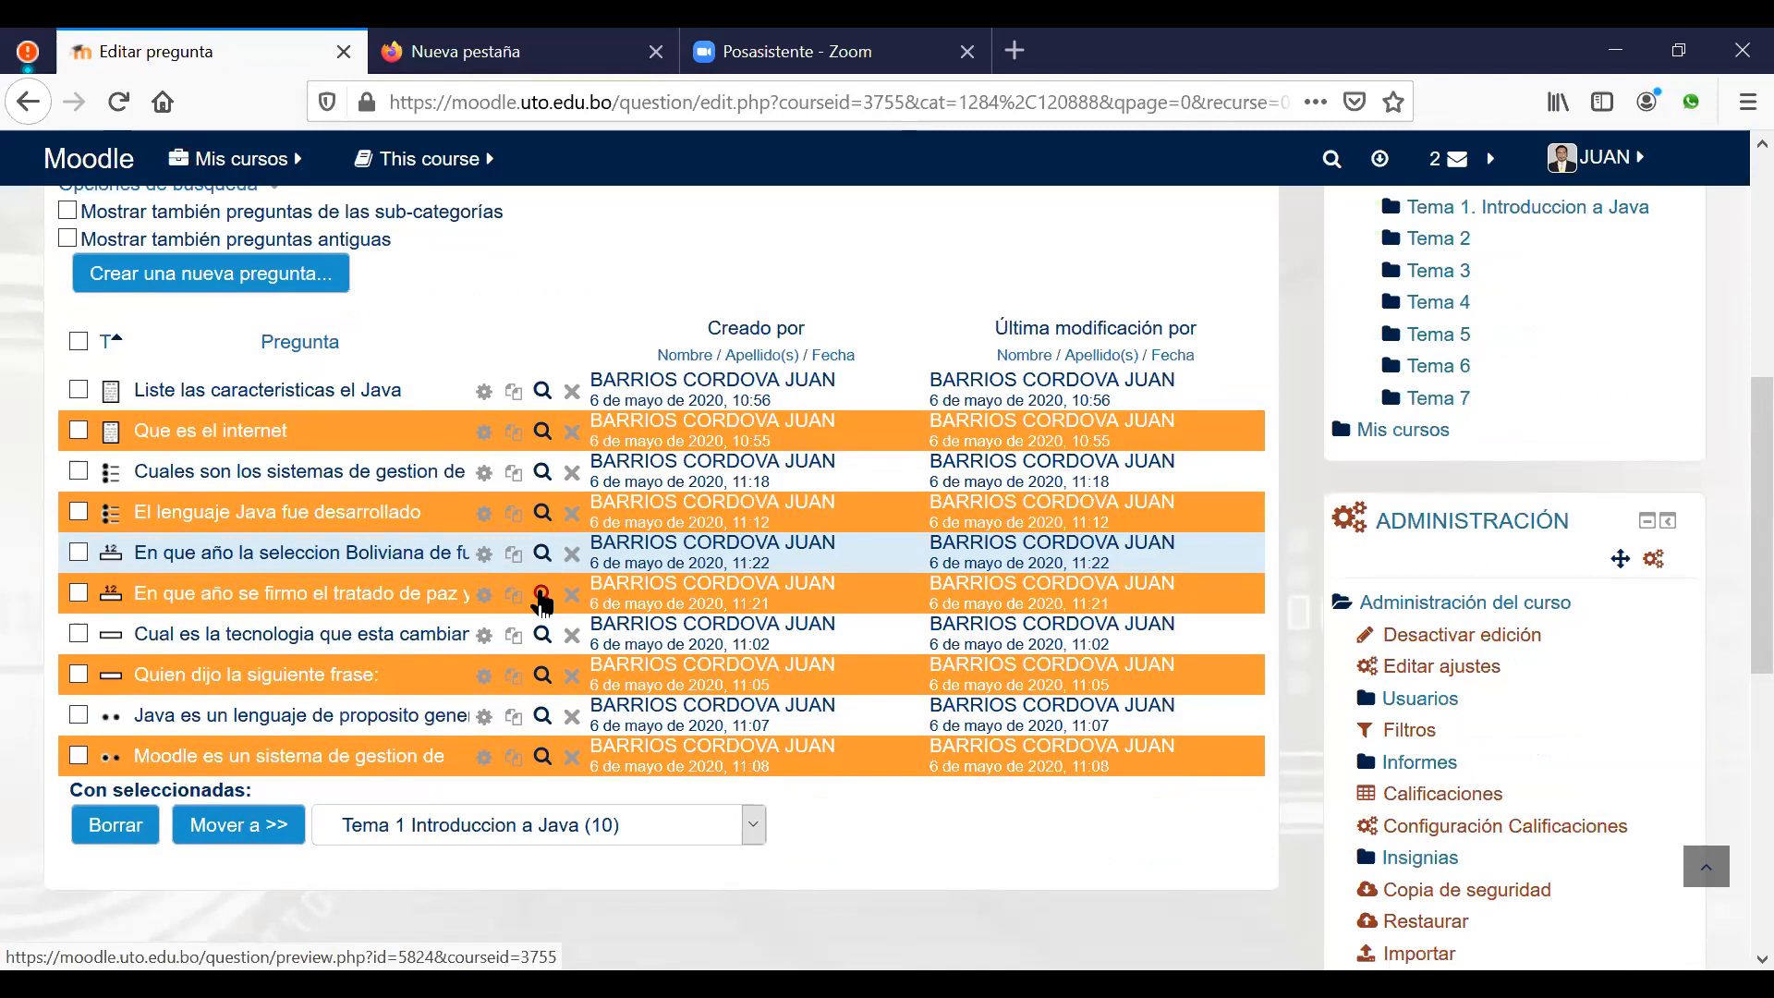
click(541, 596)
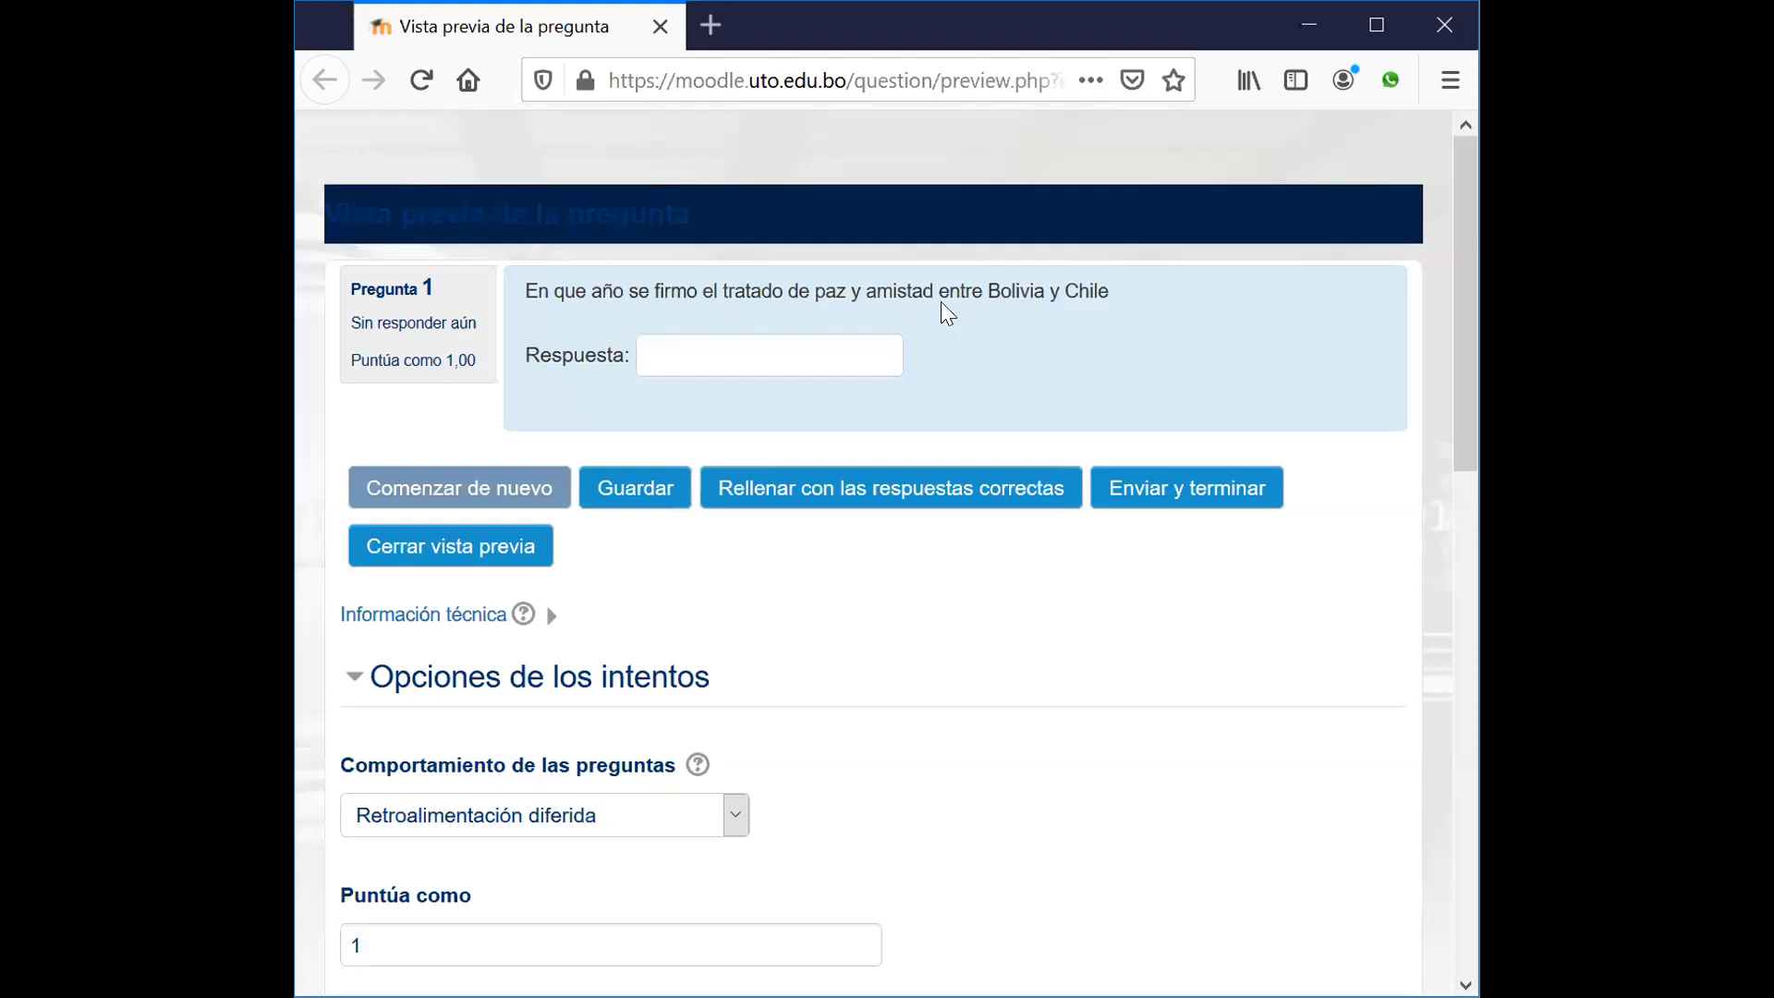
click(894, 504)
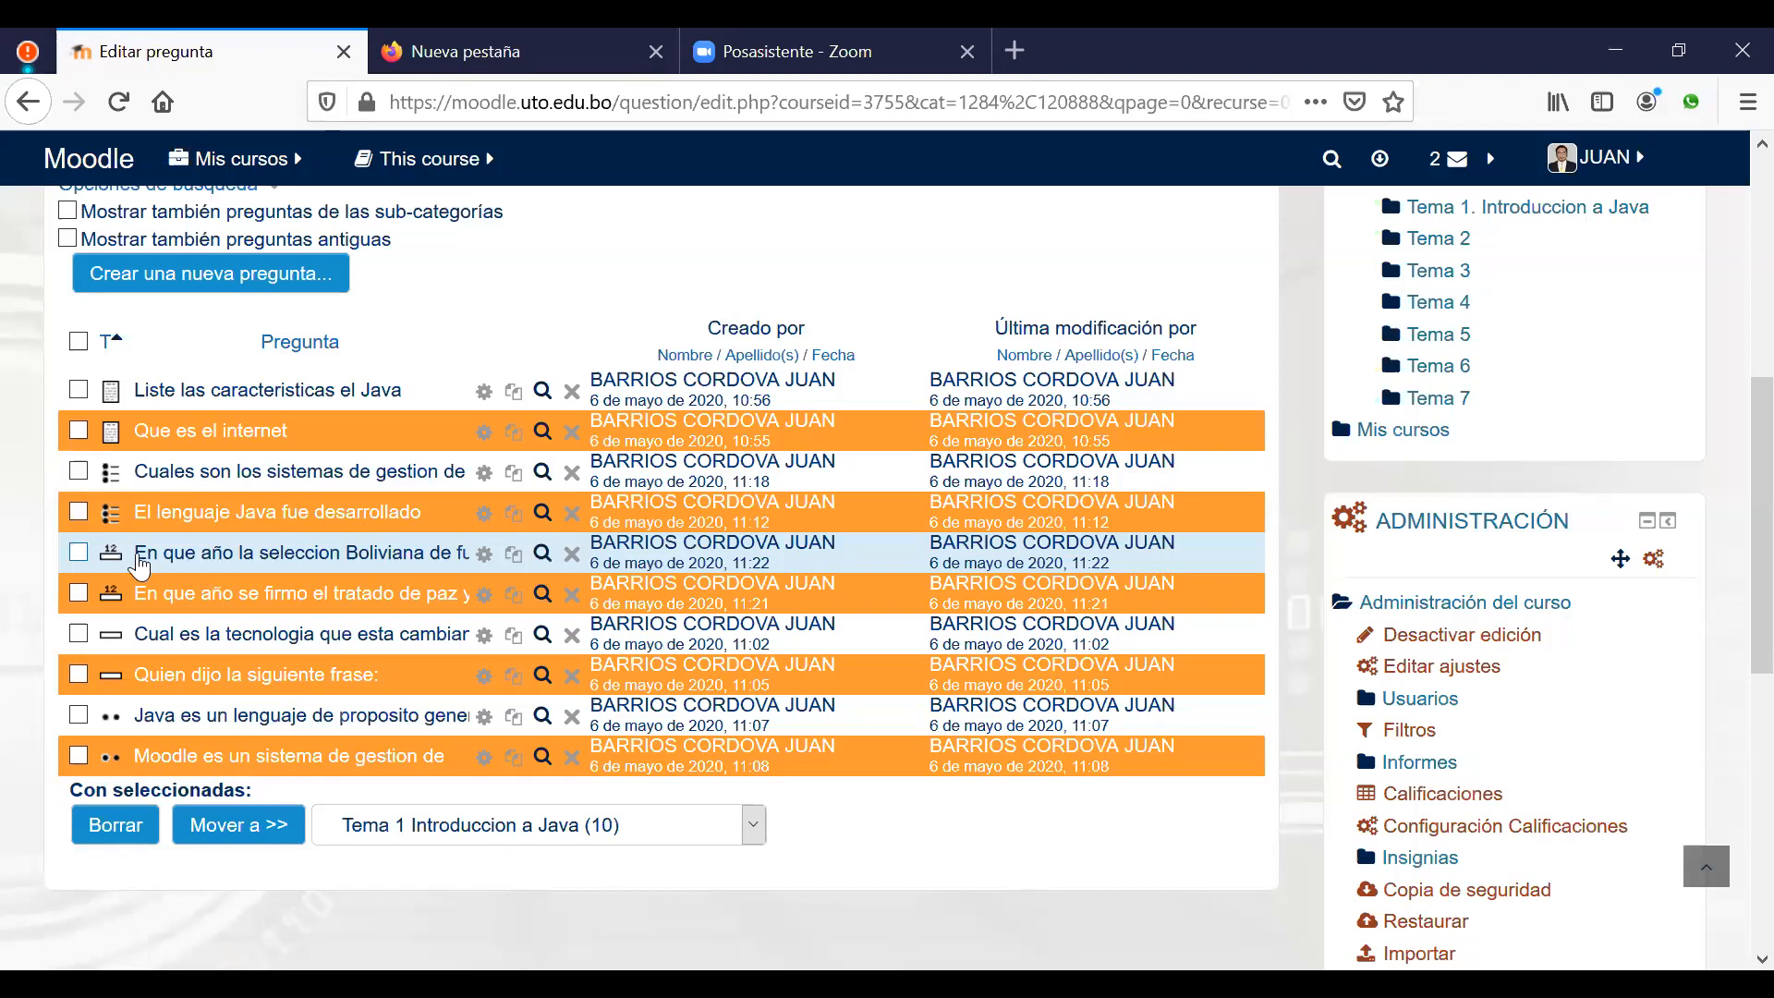
Step: Preview the Bolivian football question, fill in its correct answer, and close the preview
click(542, 563)
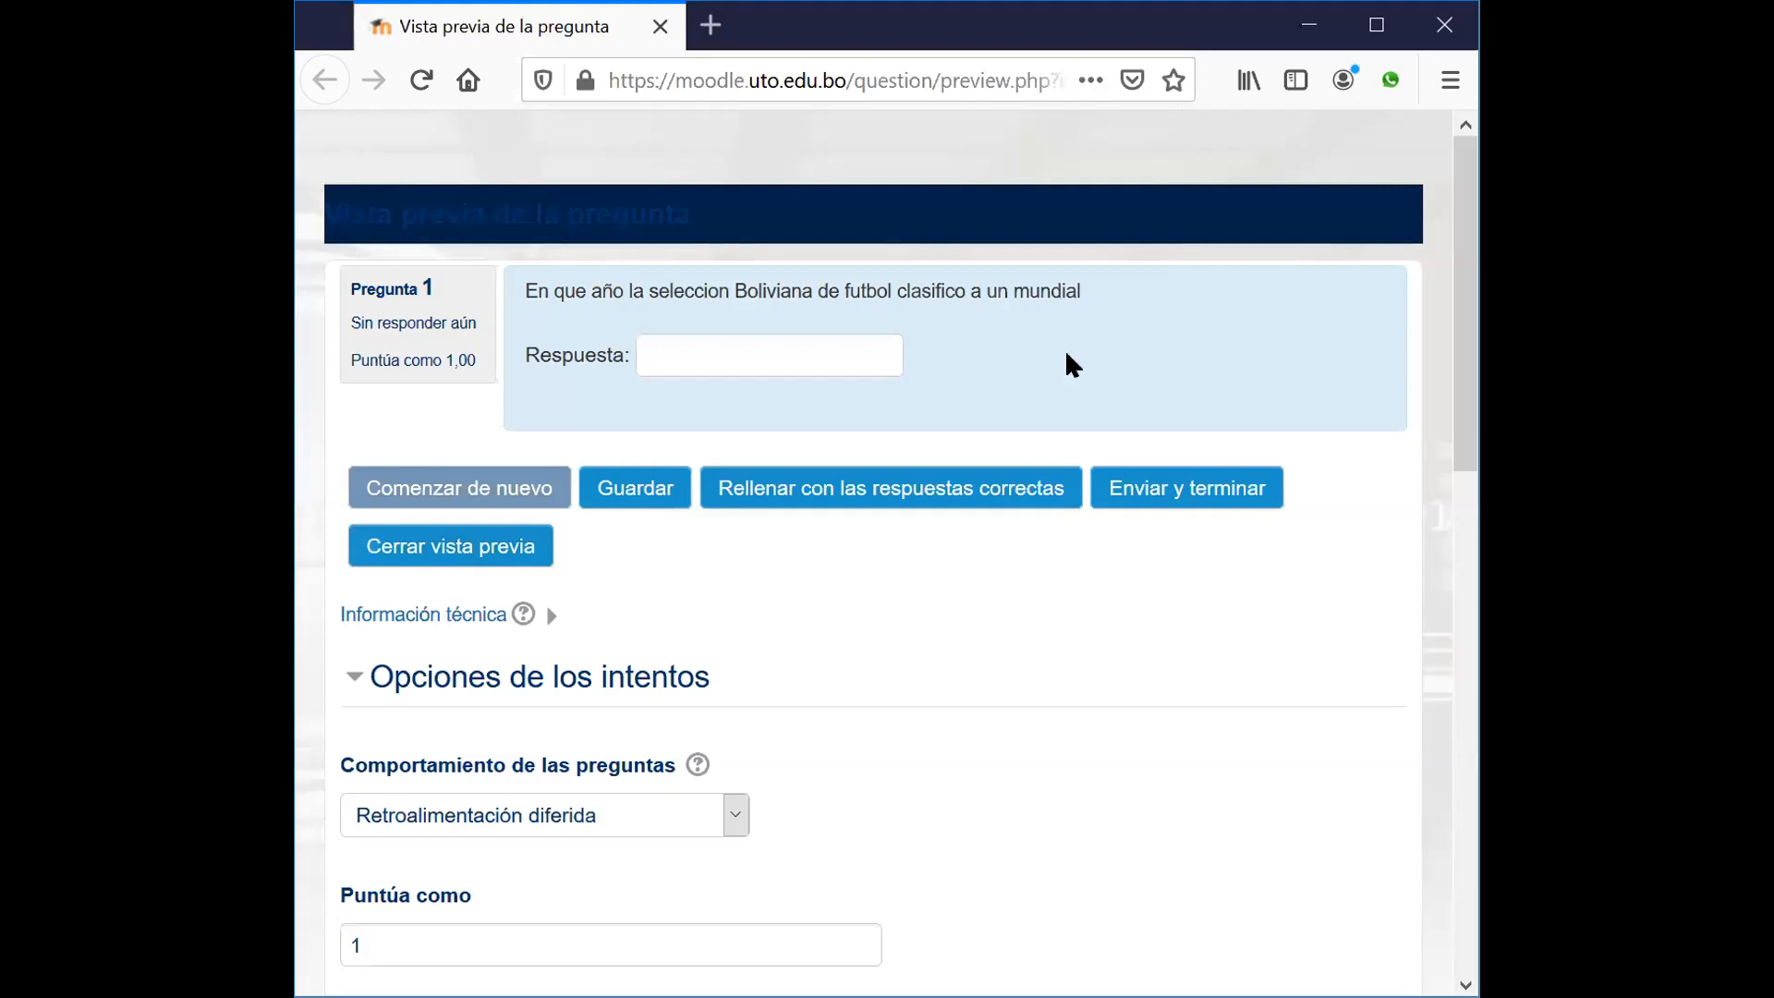
click(901, 487)
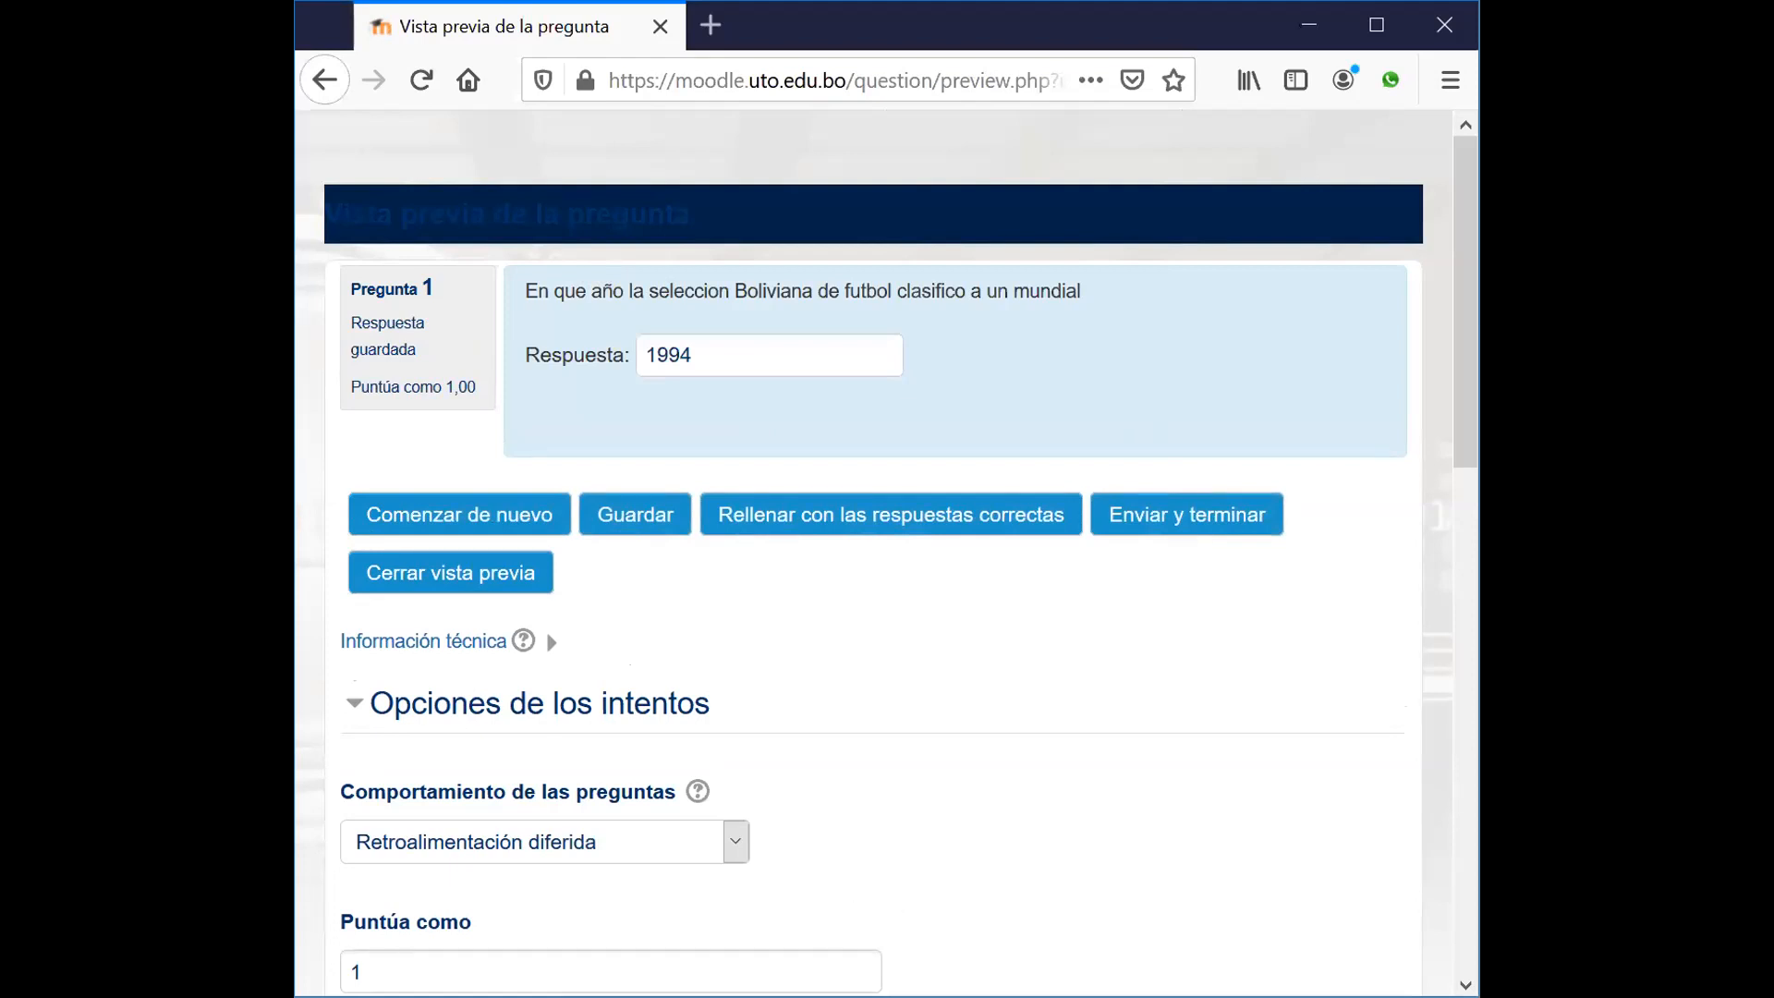
click(849, 988)
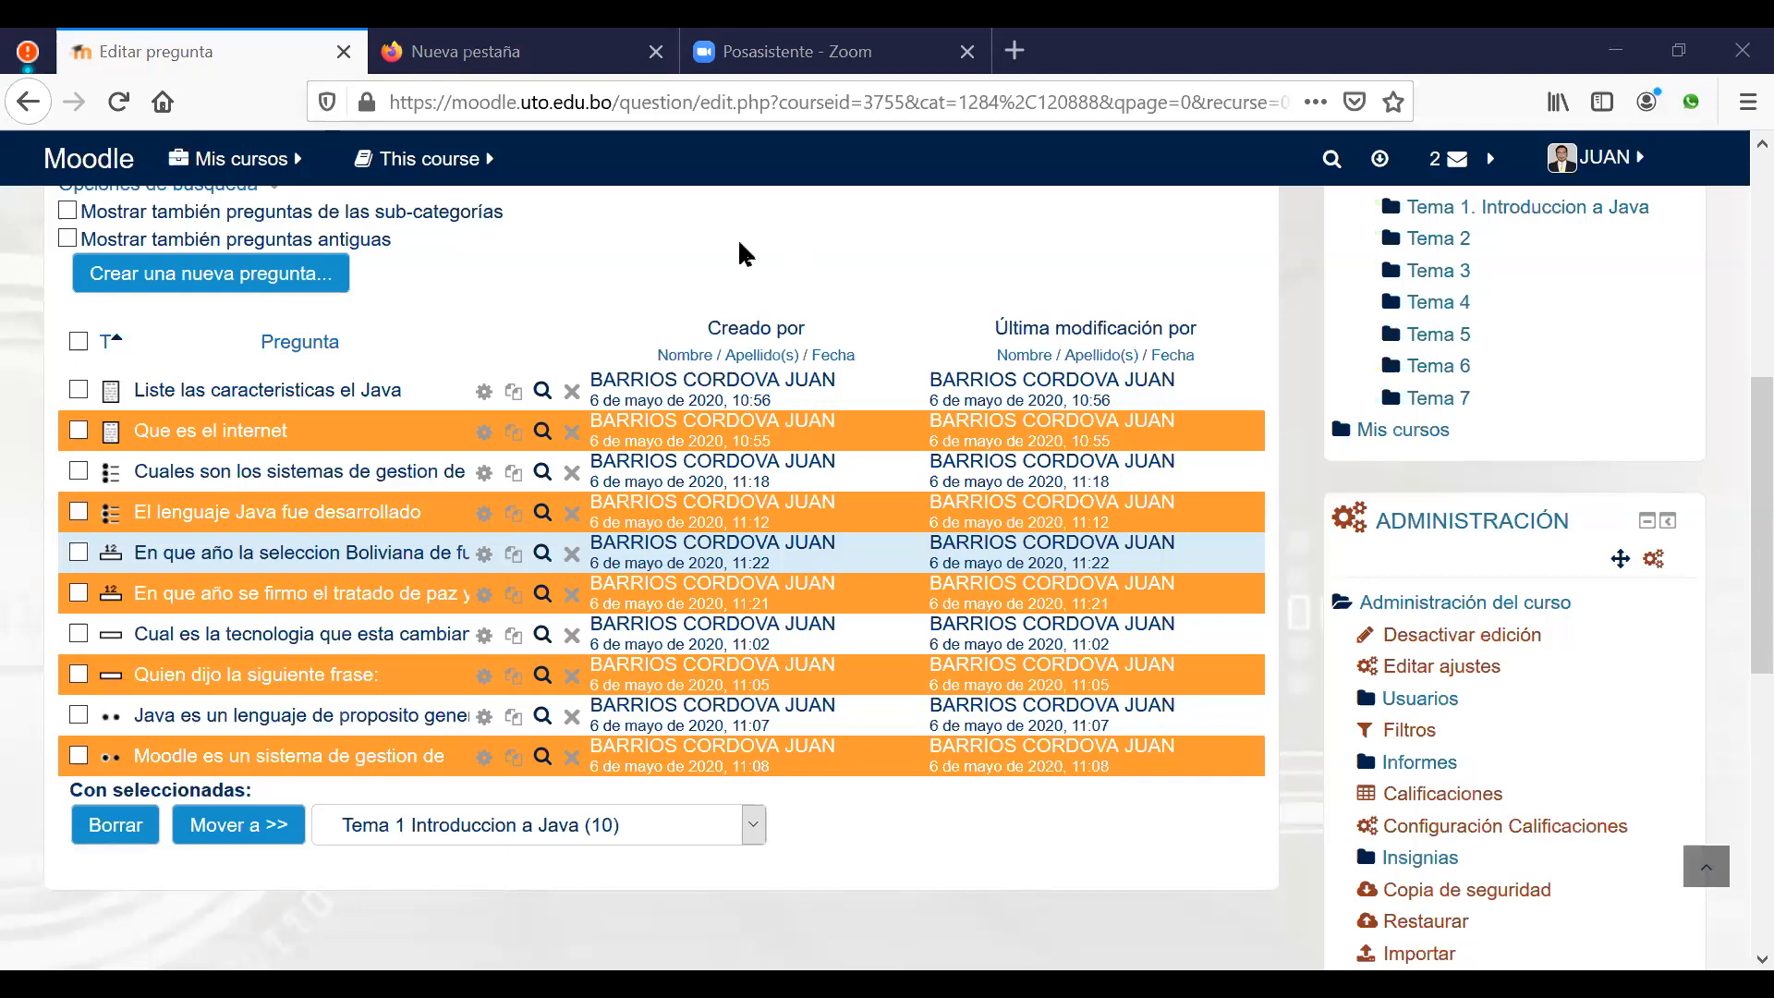
scroll(175, 326, up, 1)
scroll(175, 325, up, 3)
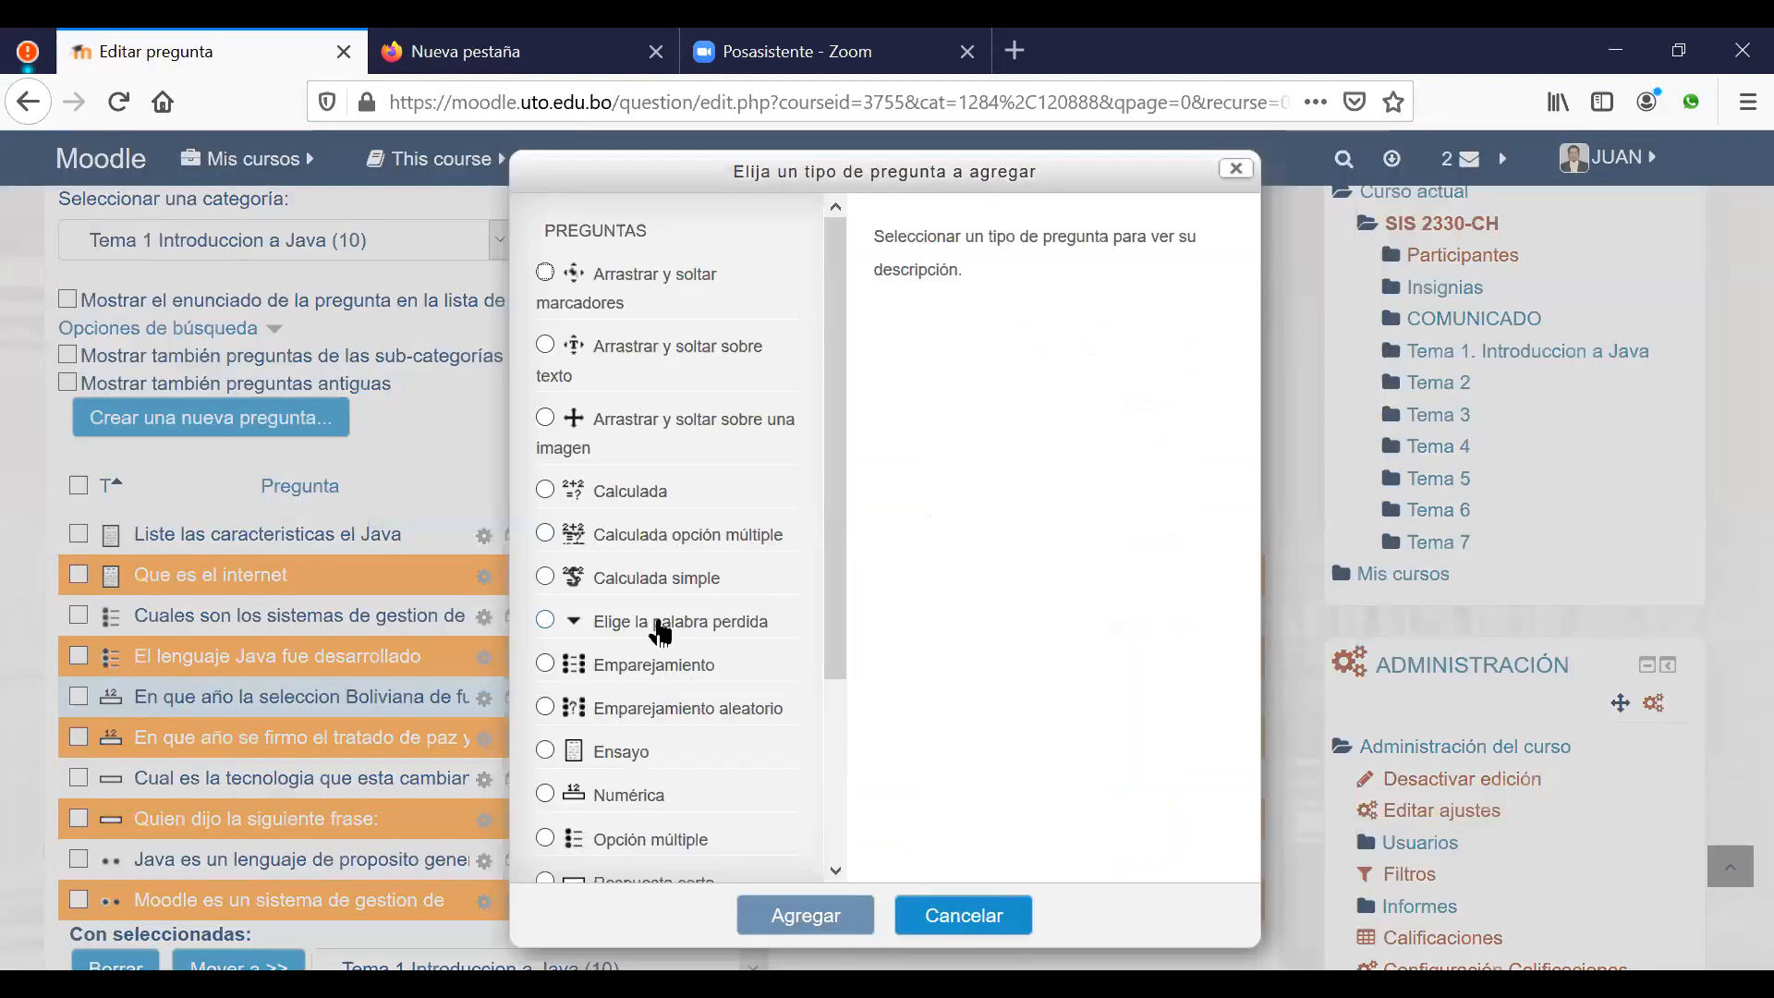
Step: Add an 'Elige la palabra perdida' question and type 'Un sistema es un conjunto de elementos…' as its text
click(654, 621)
click(779, 917)
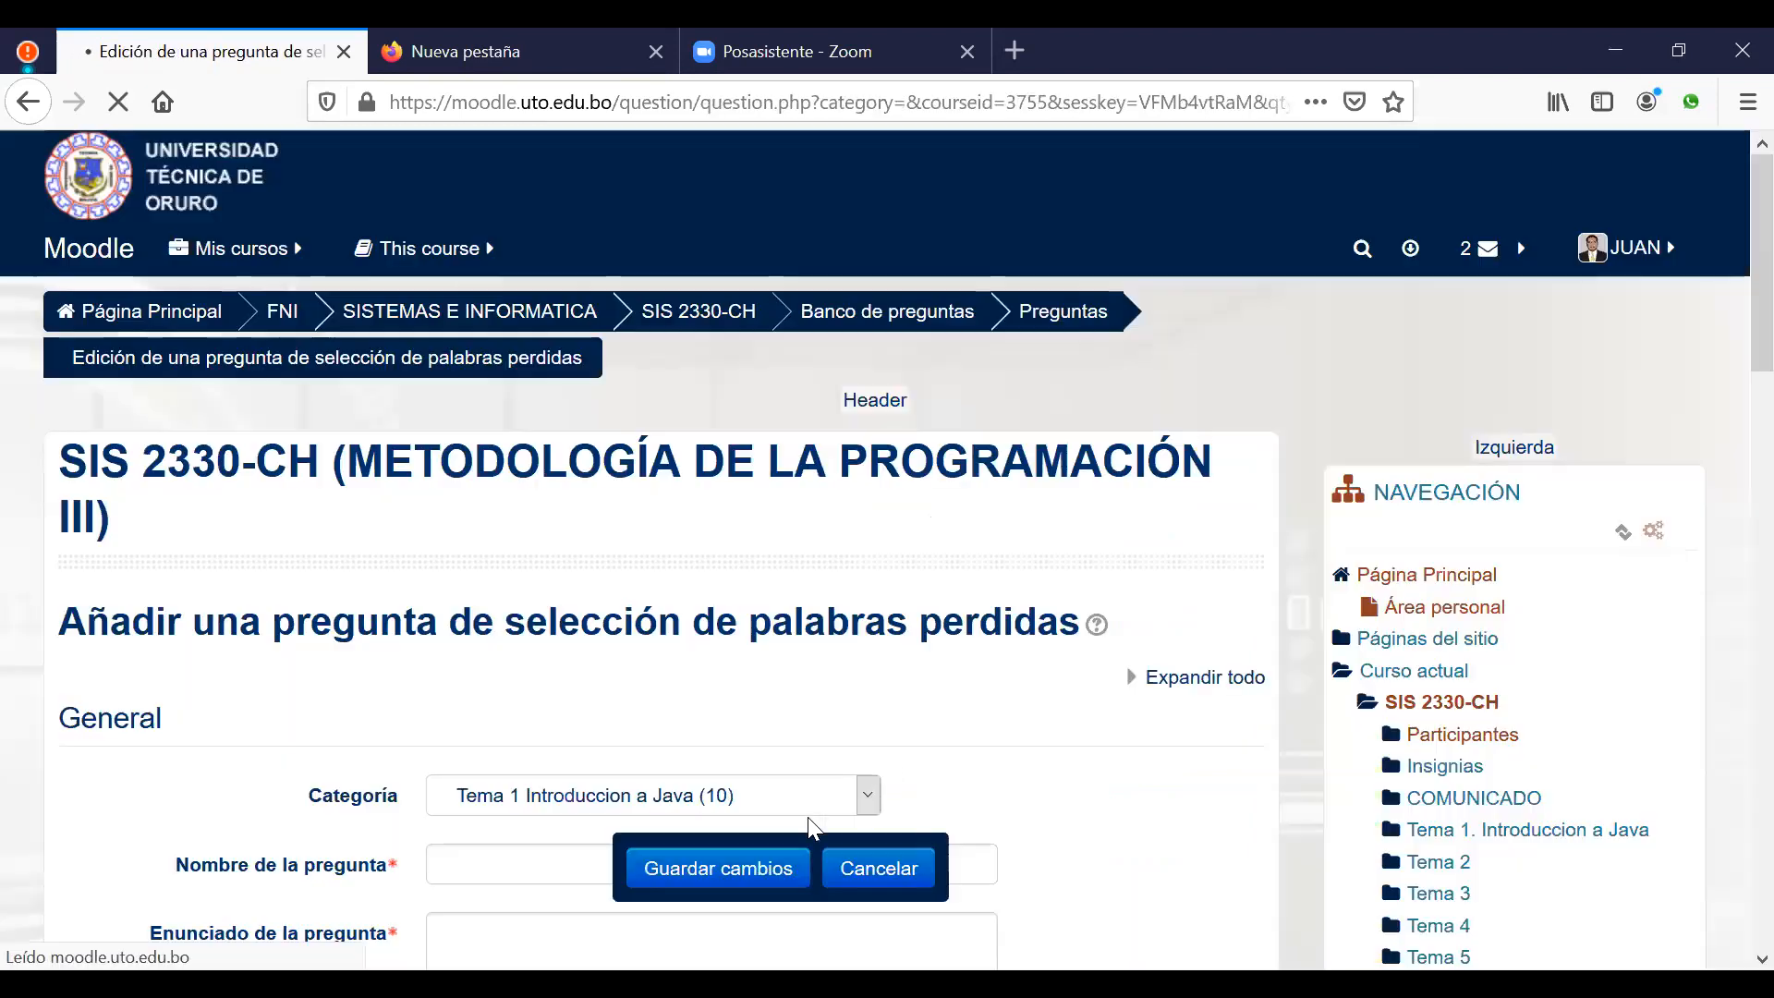
scroll(1043, 745, down, 3)
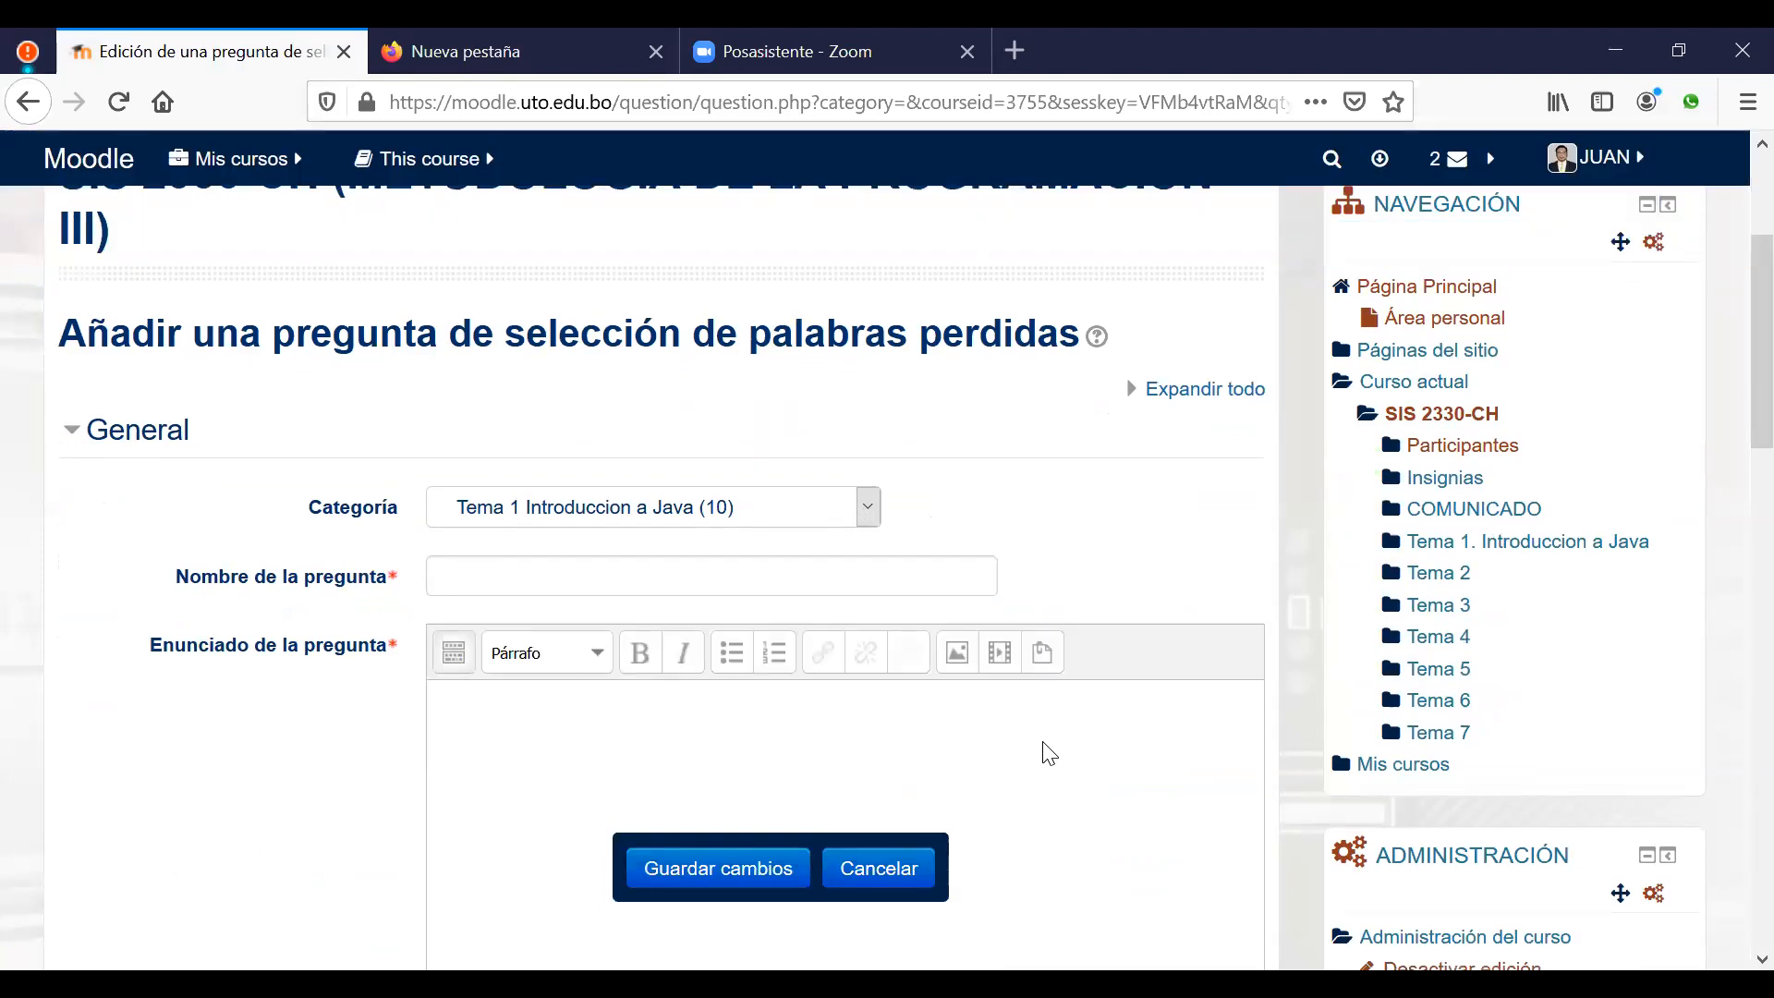
scroll(1048, 753, down, 3)
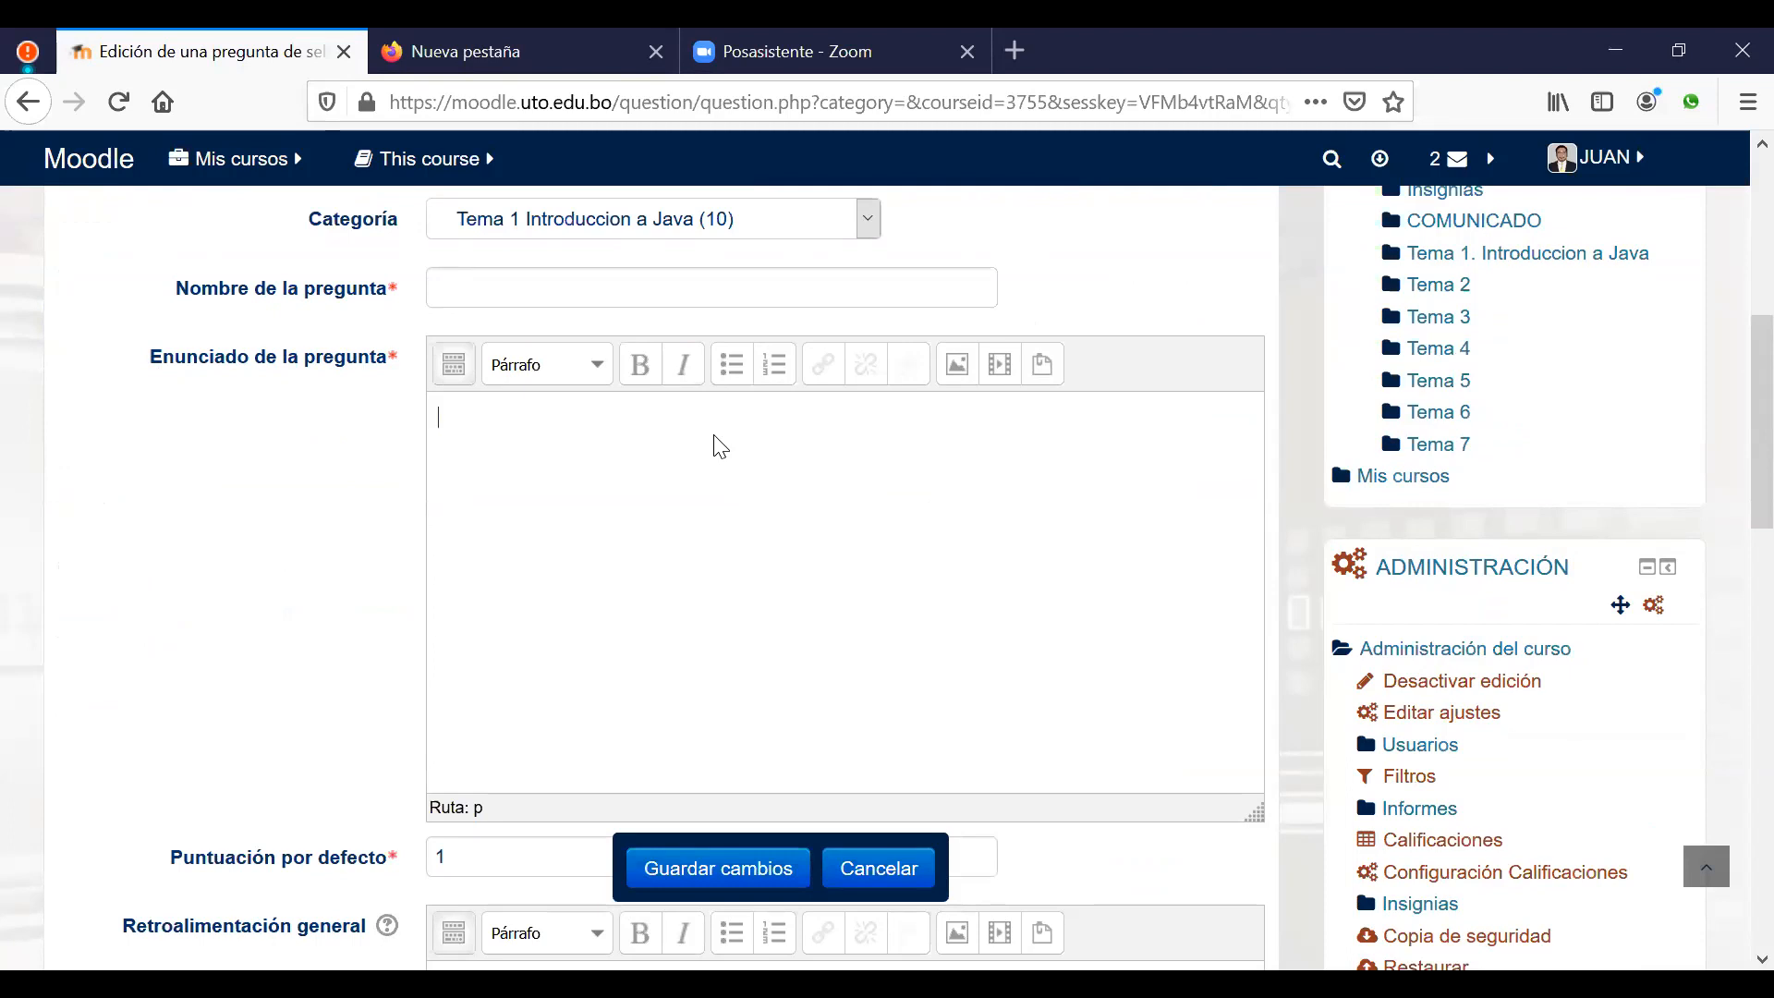
text(Un sistema es un con)
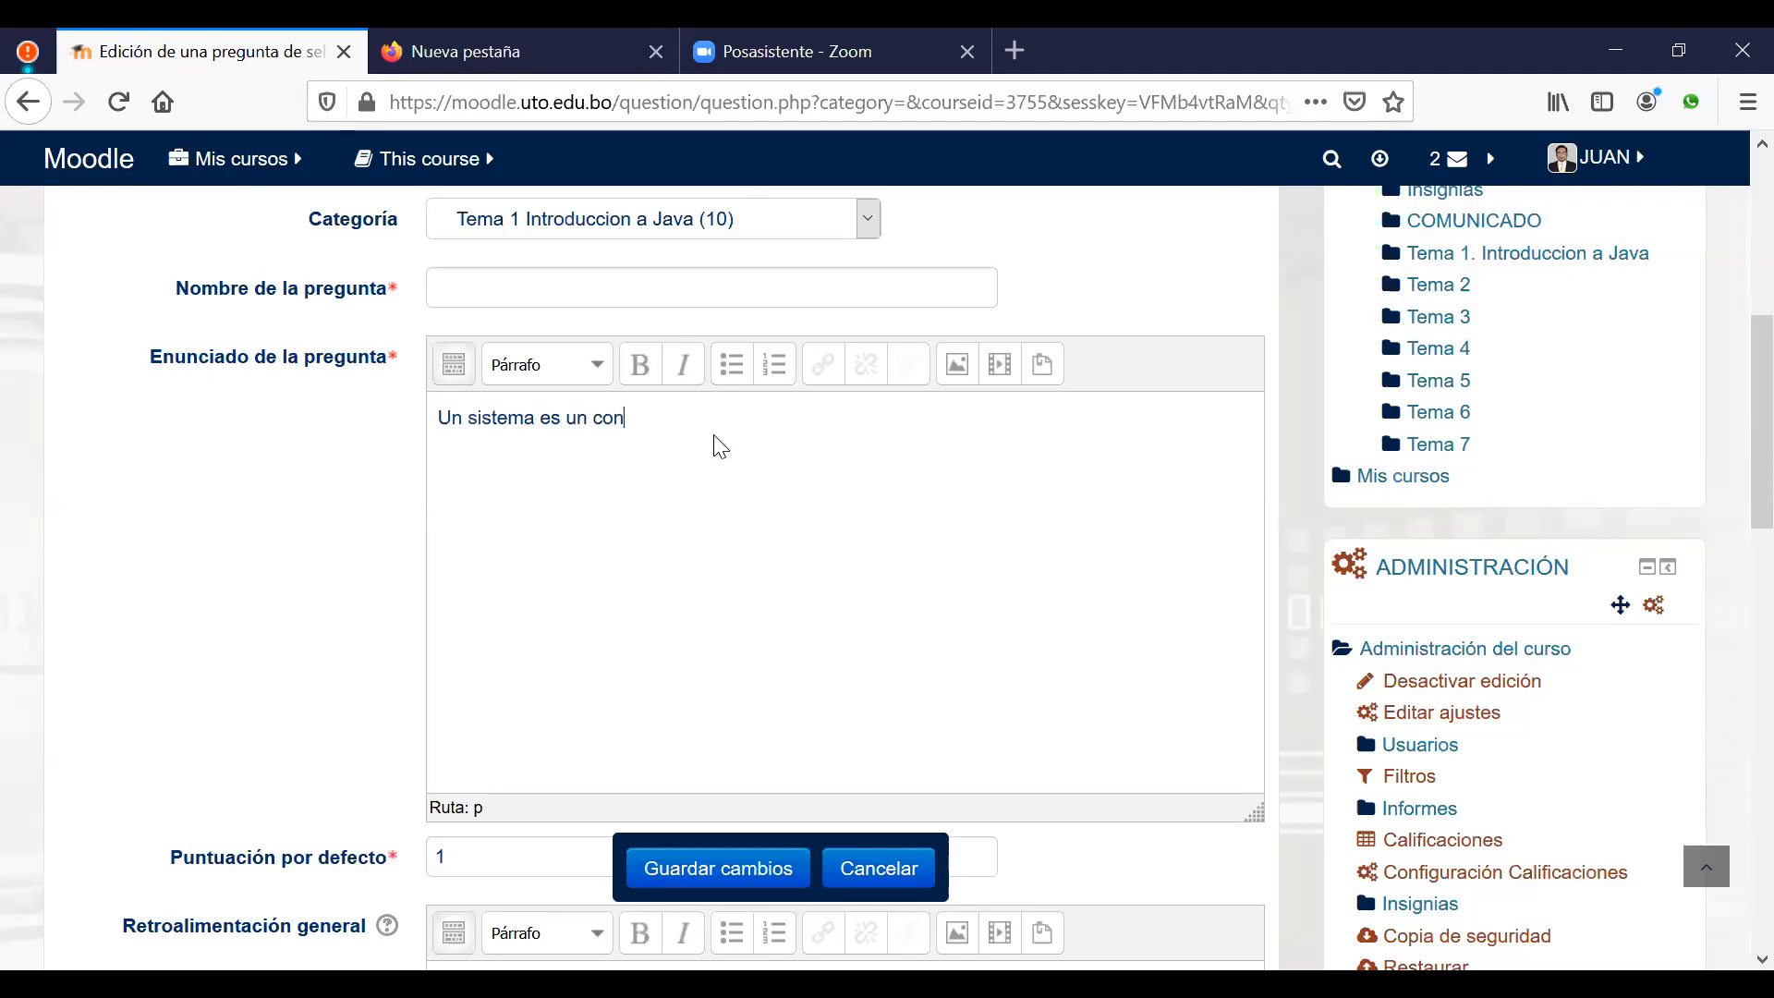
text(junto)
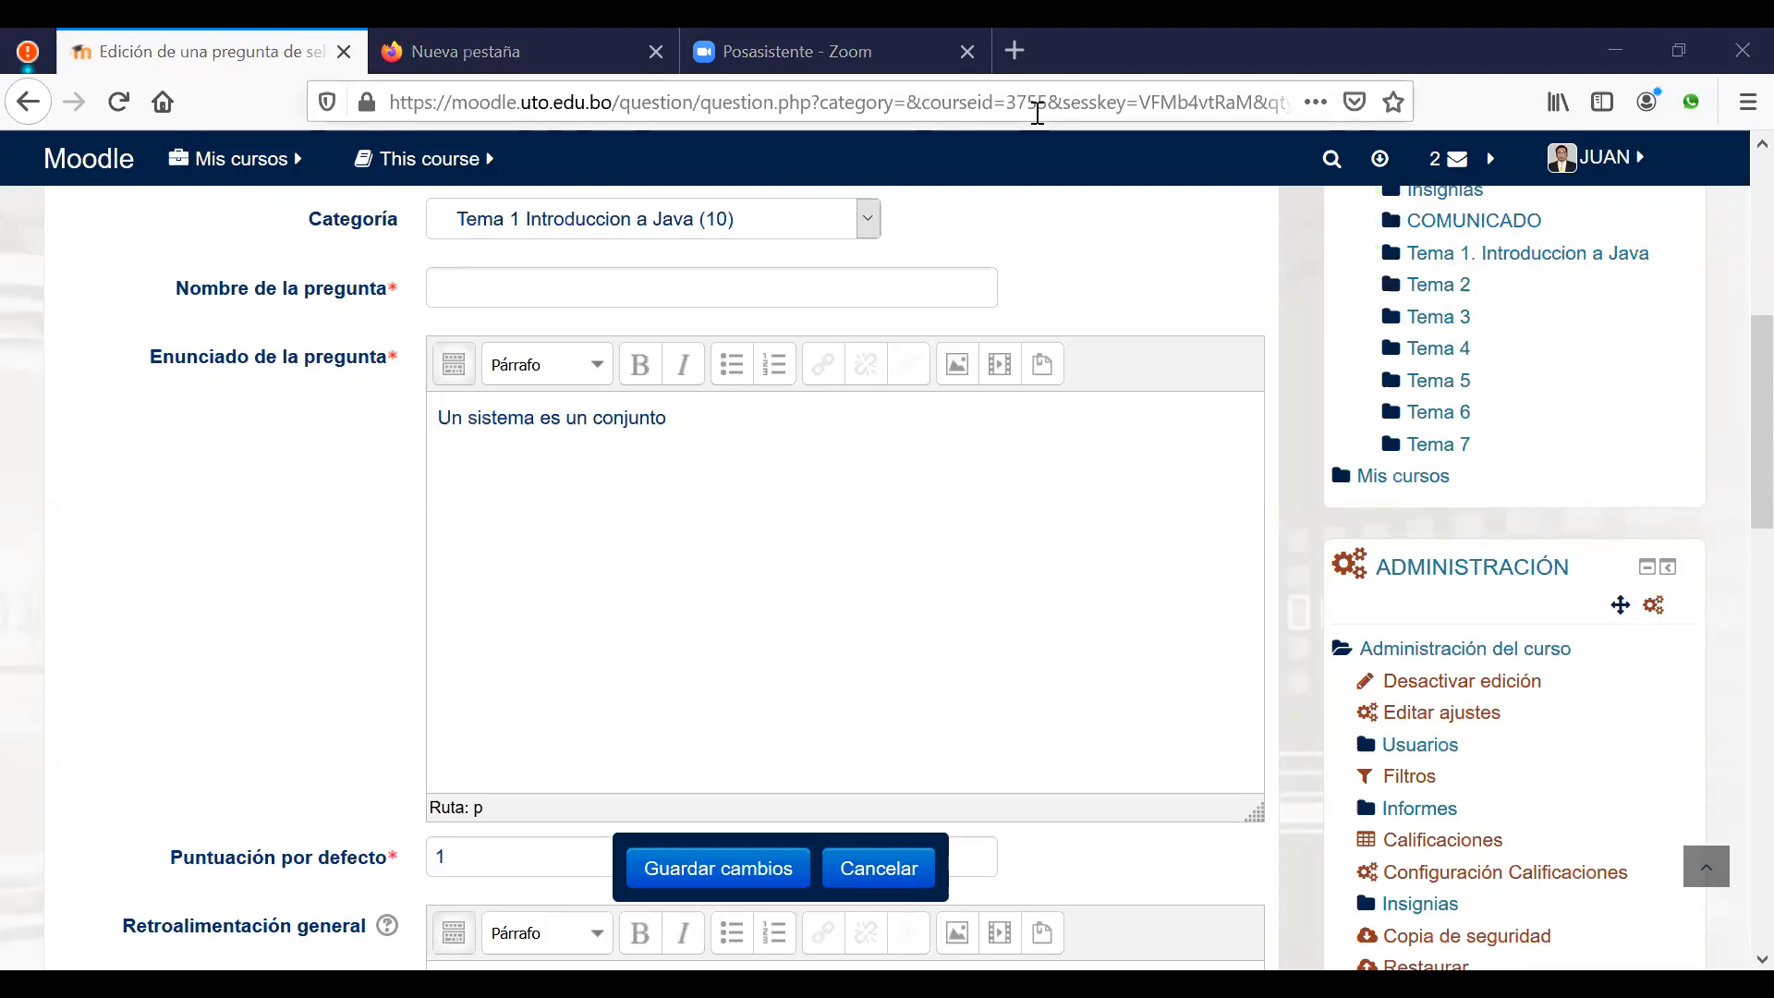
text(de elem)
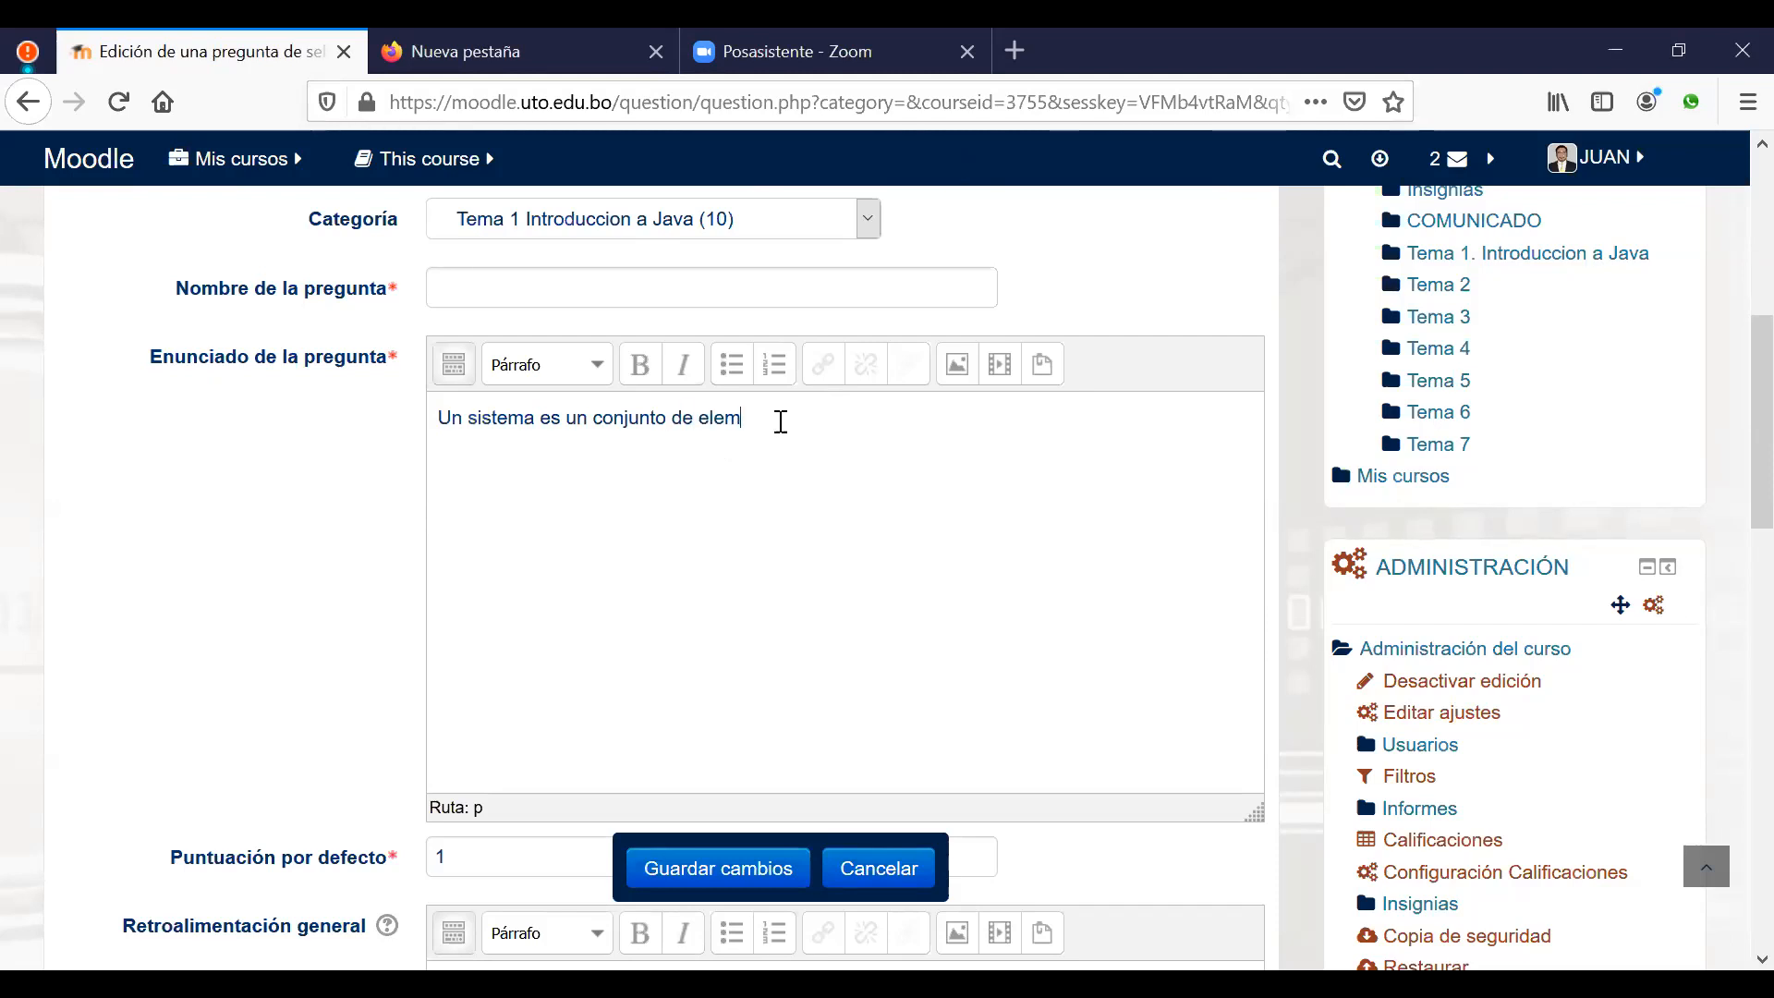
text(entos que interactuan)
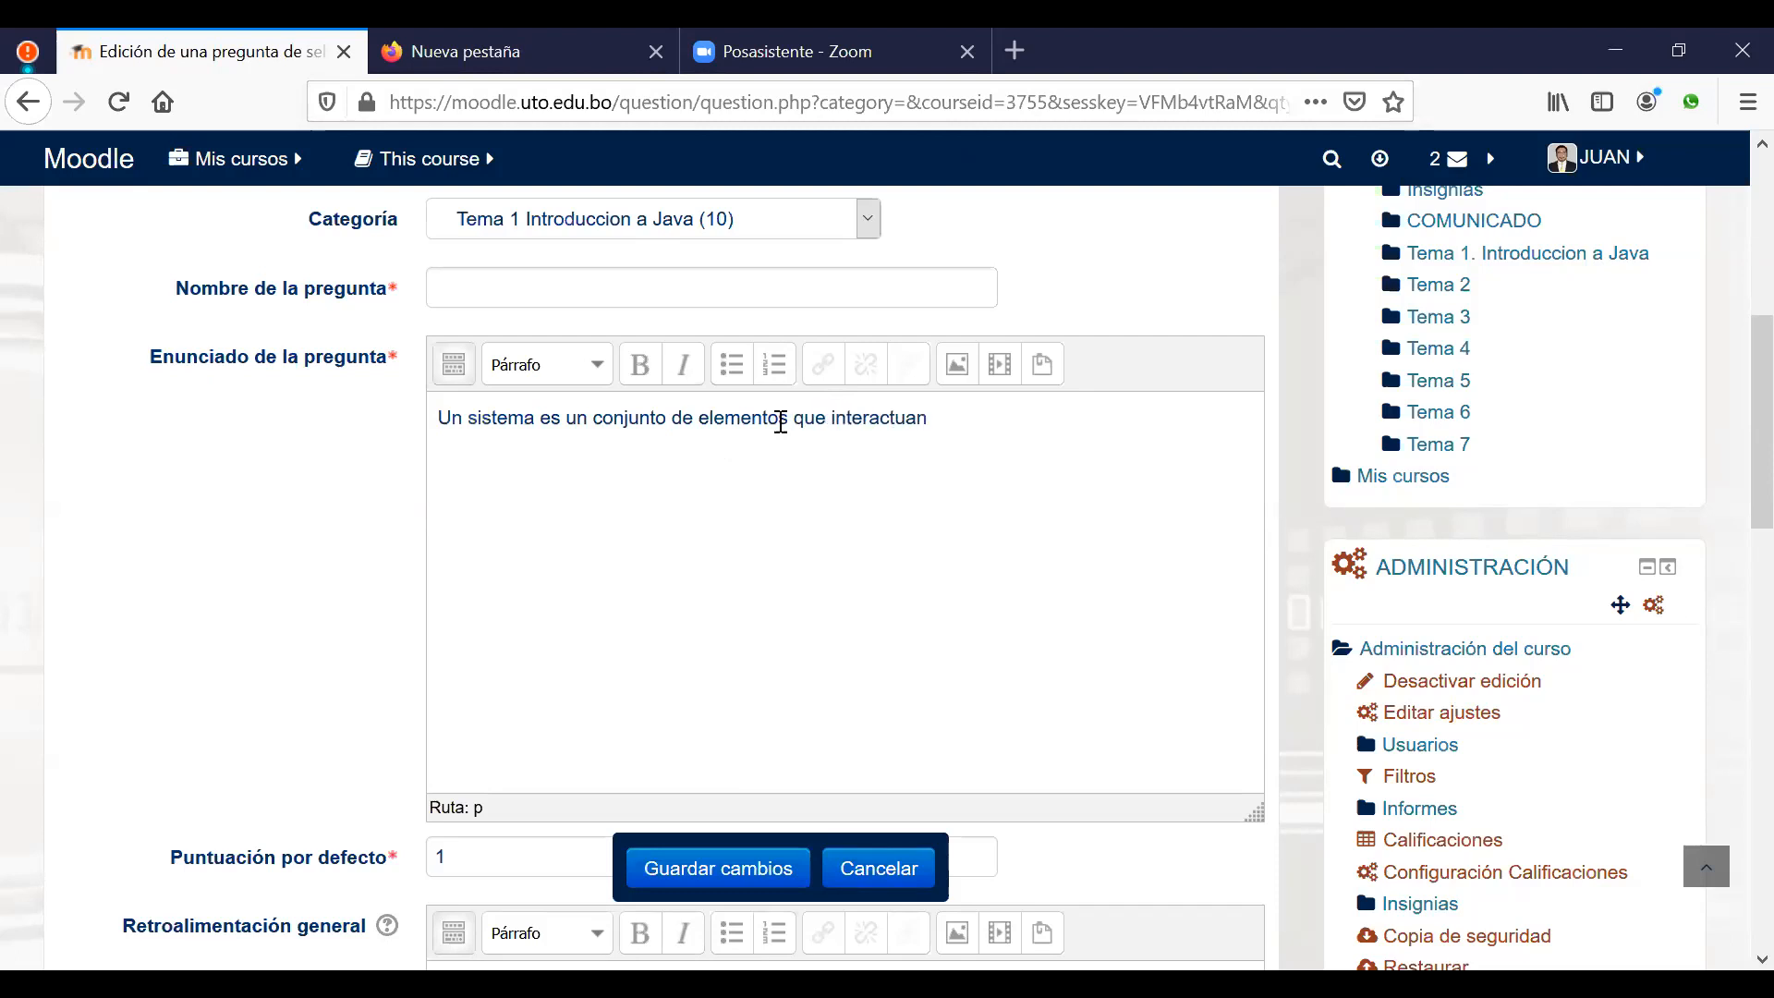
text( mutuamente entre si y pe)
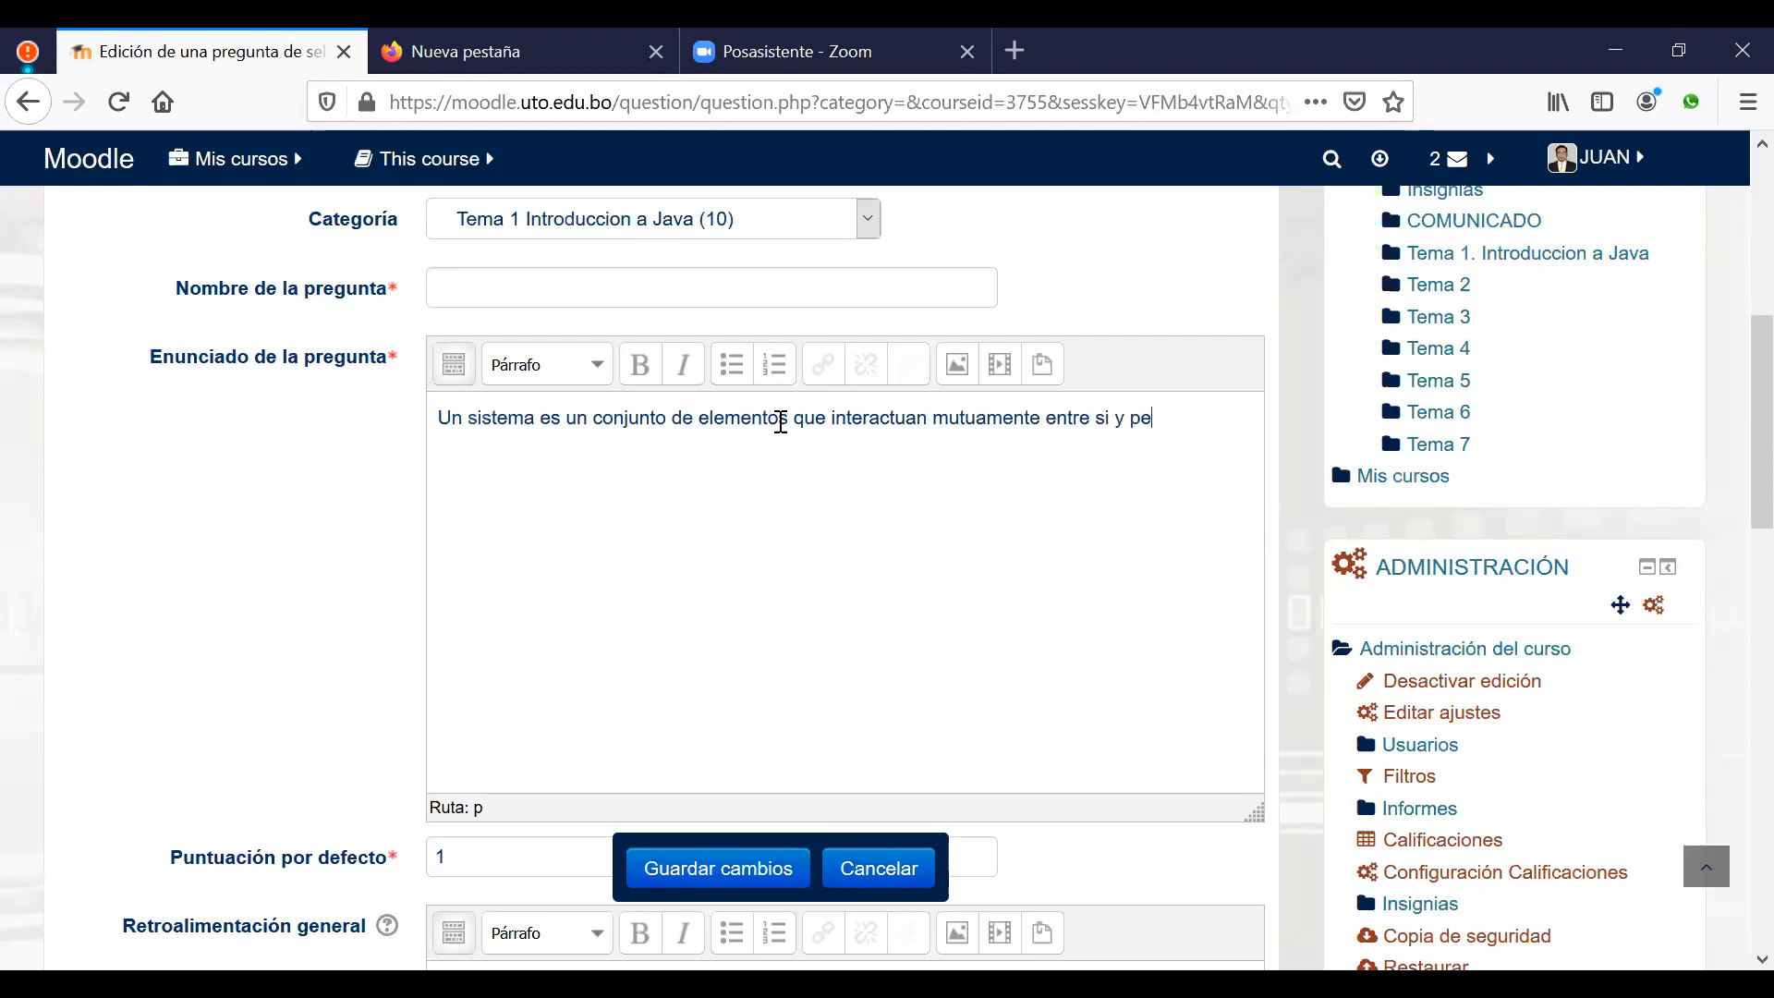
text(rsiguen un fin comun.)
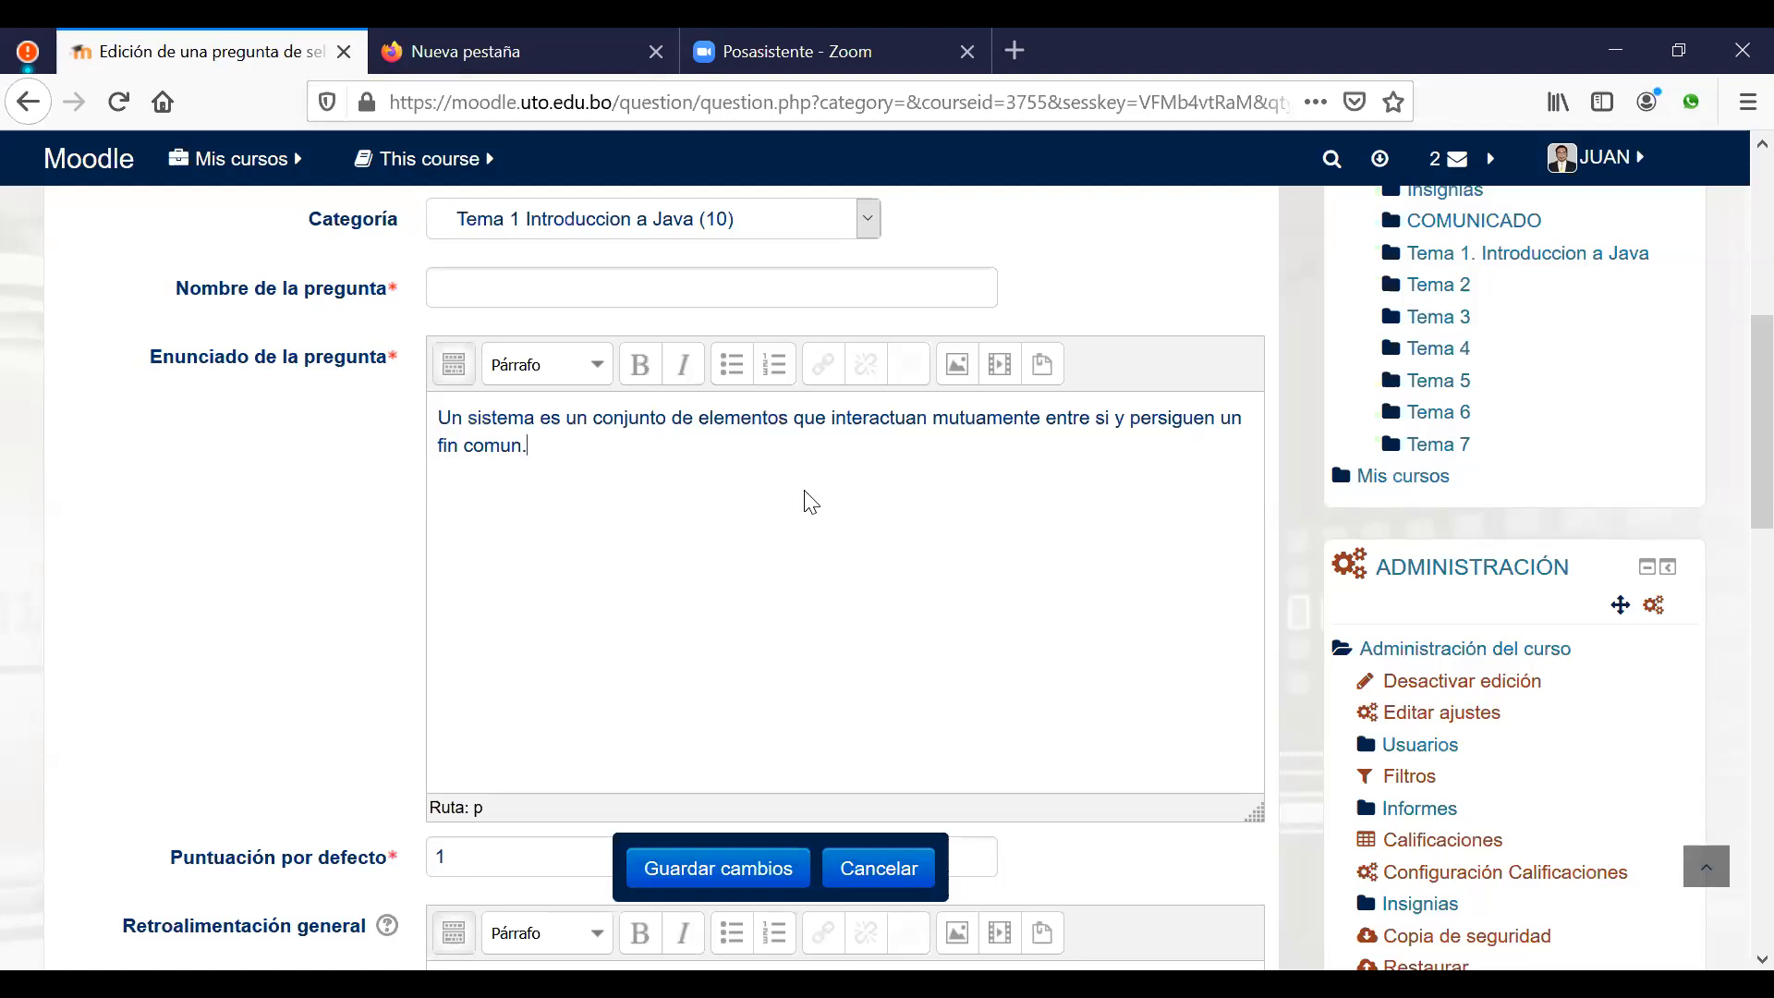
Step: Replace 'sistema' with gap [[1]] and 'mutuamente' with gap [[2]] in the question text
double_click(503, 419)
double_click(987, 420)
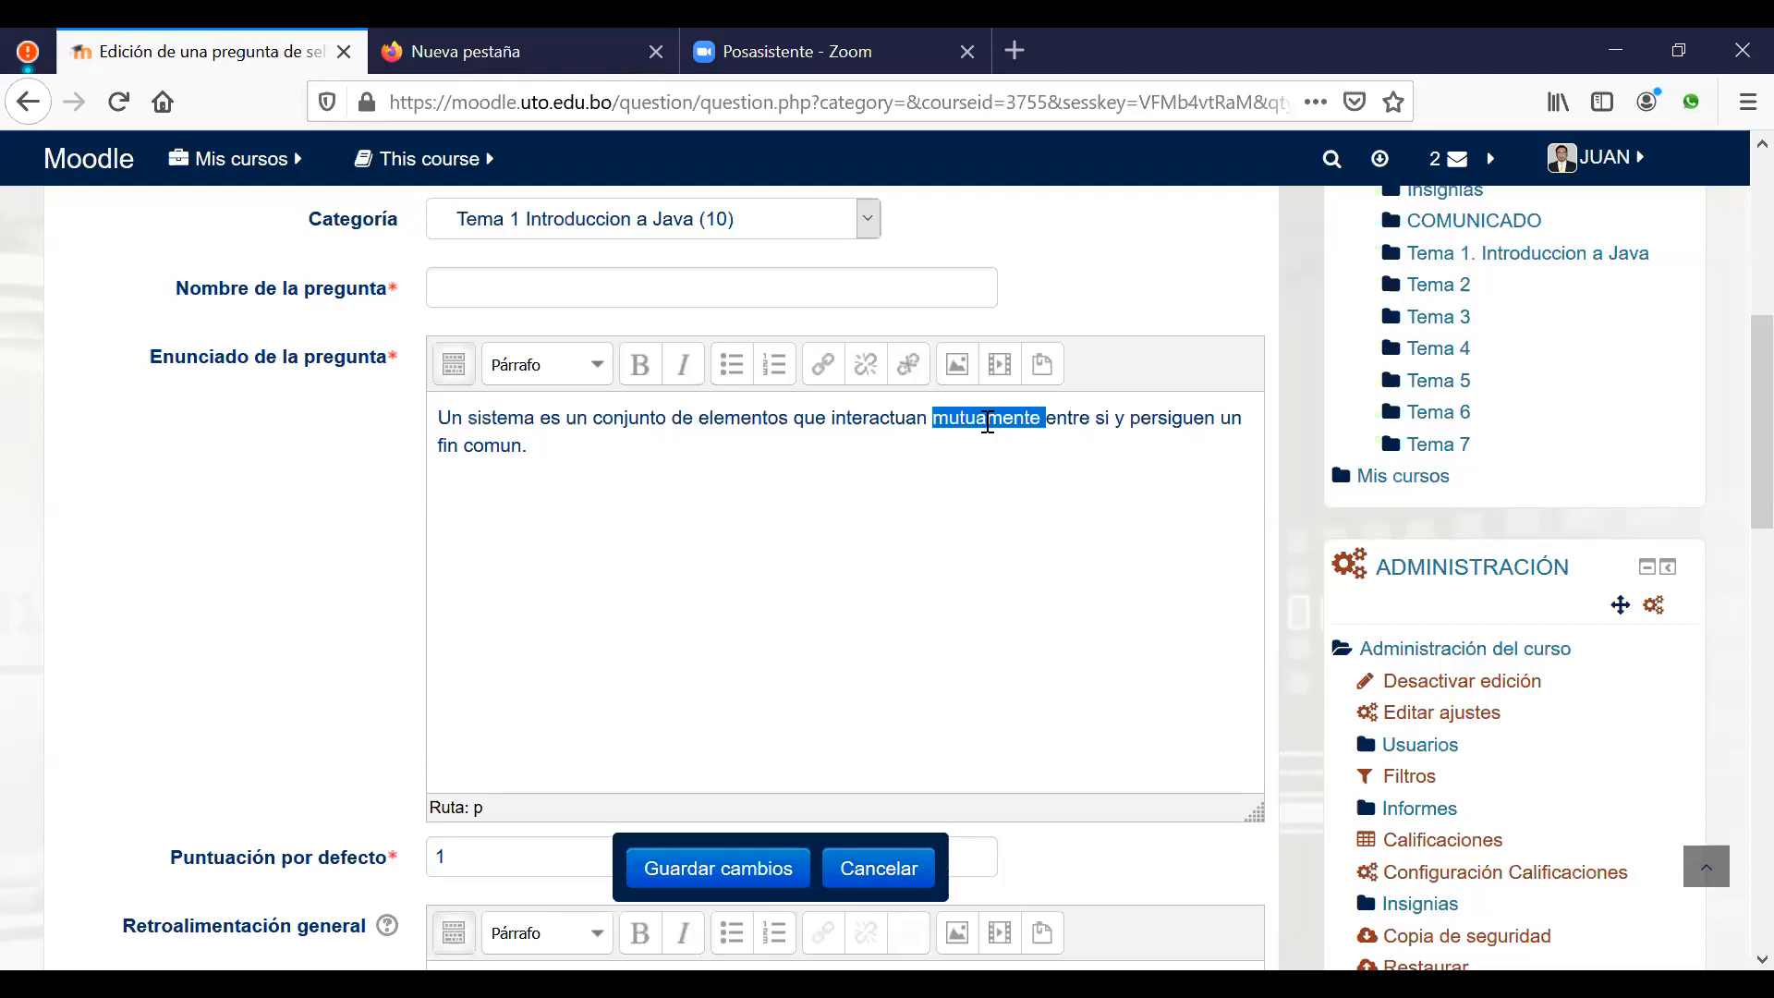
drag(535, 418, 459, 427)
key(Delete)
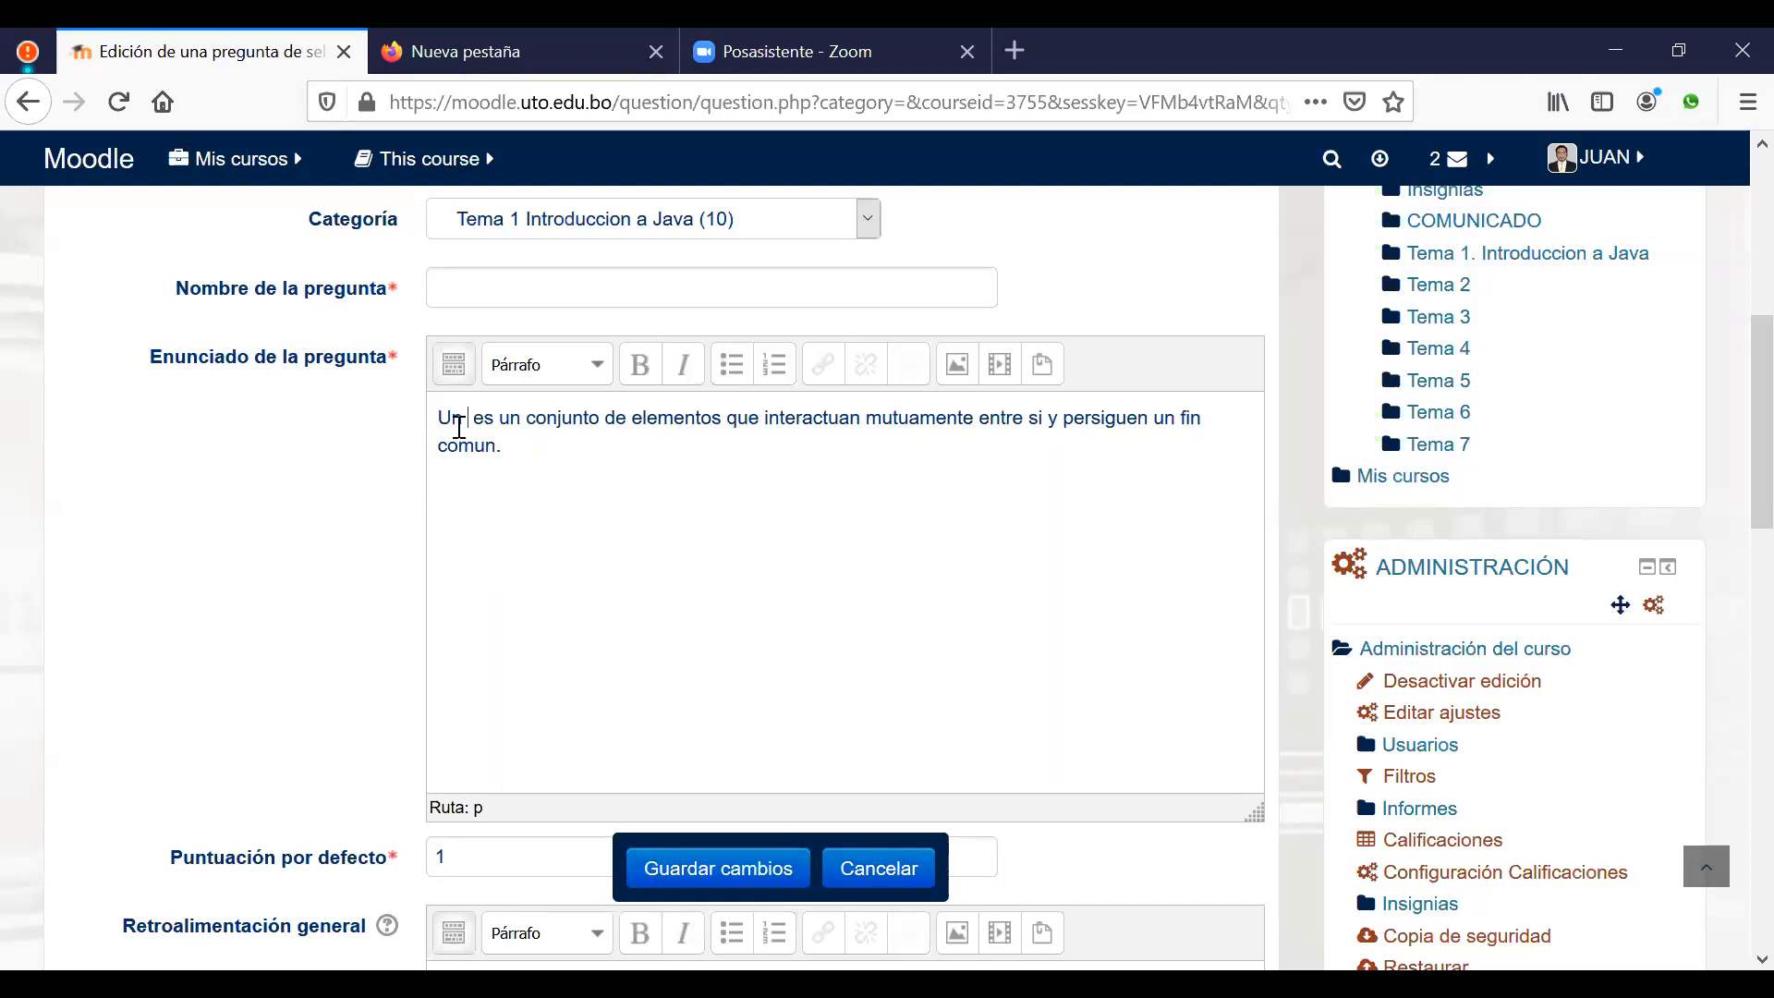
text(´´)
key(BackSpace)
key(BackSpace)
text([[1)
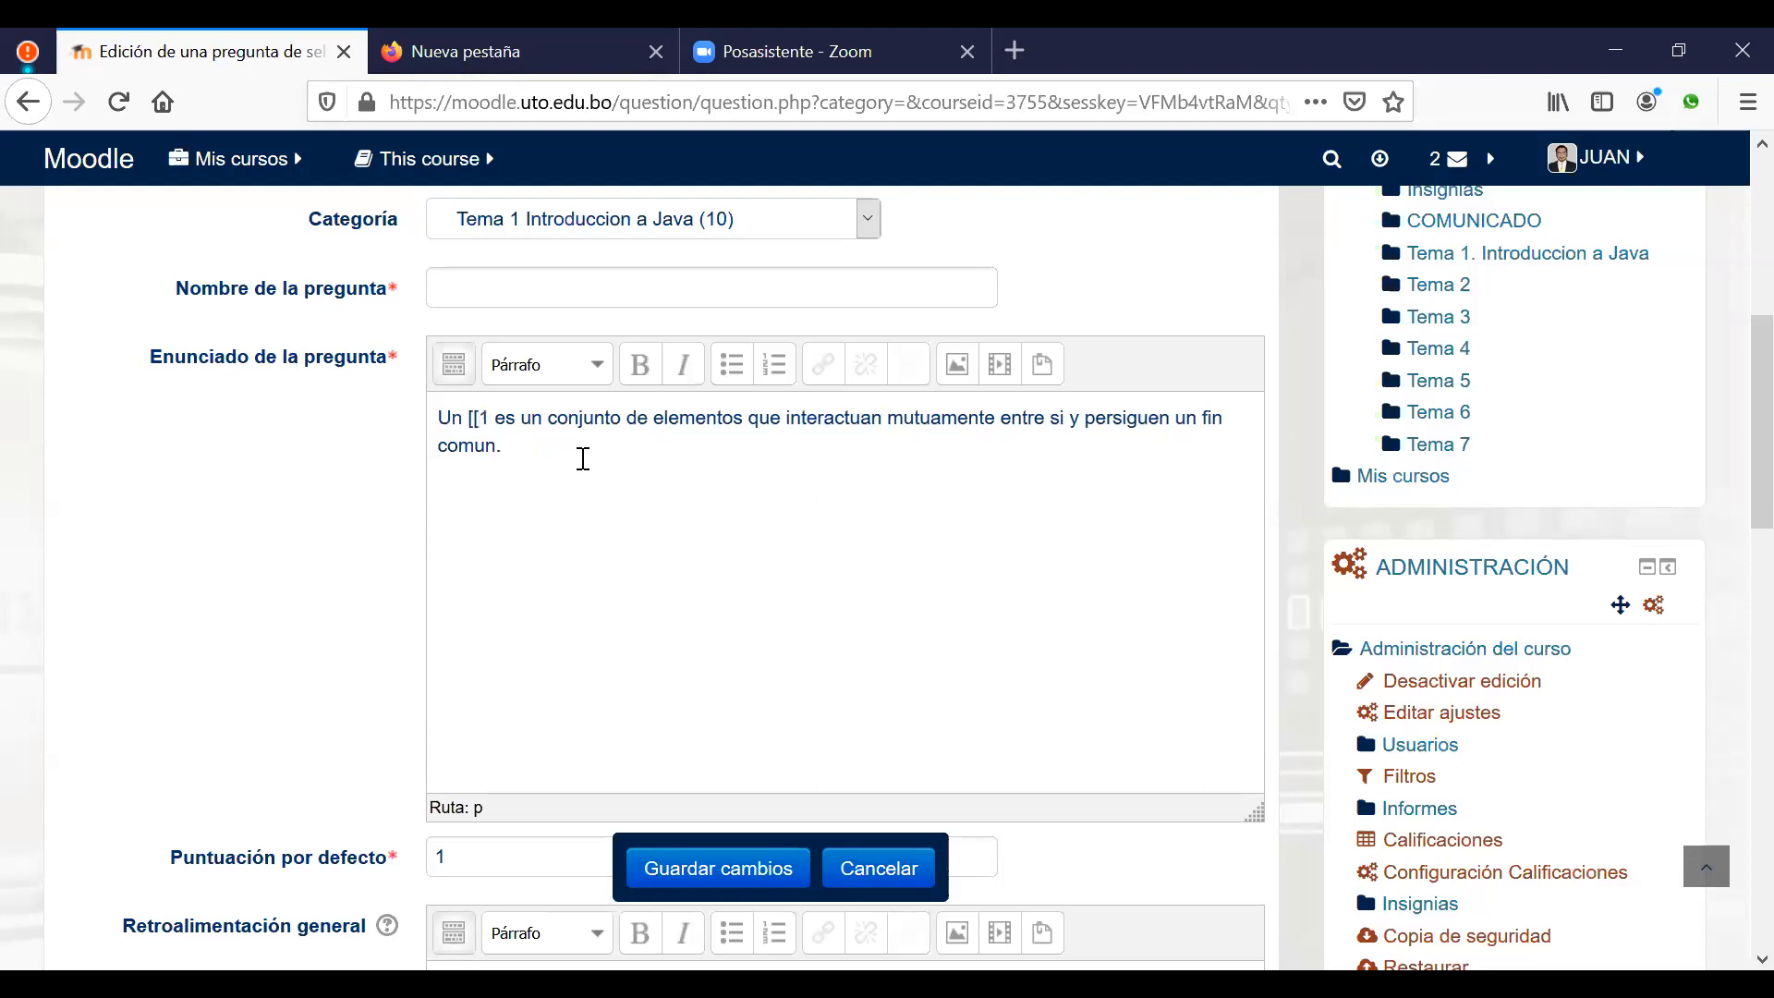
text(]])
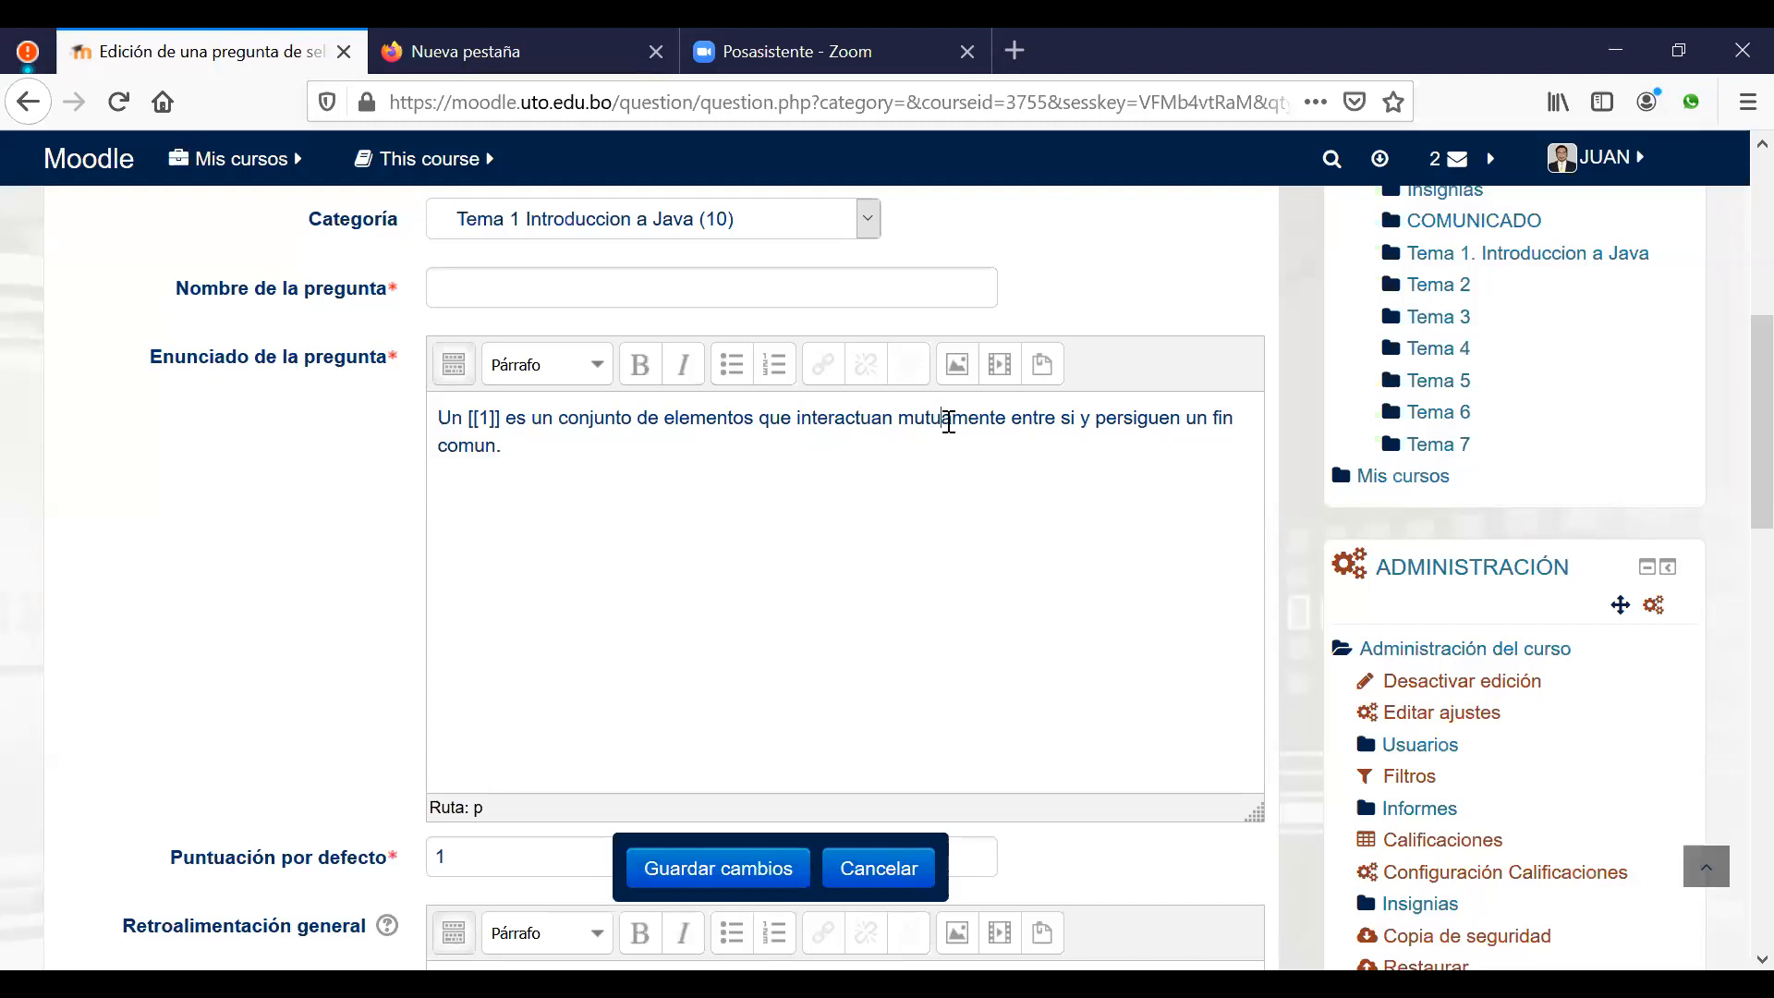
double_click(949, 423)
key(Delete)
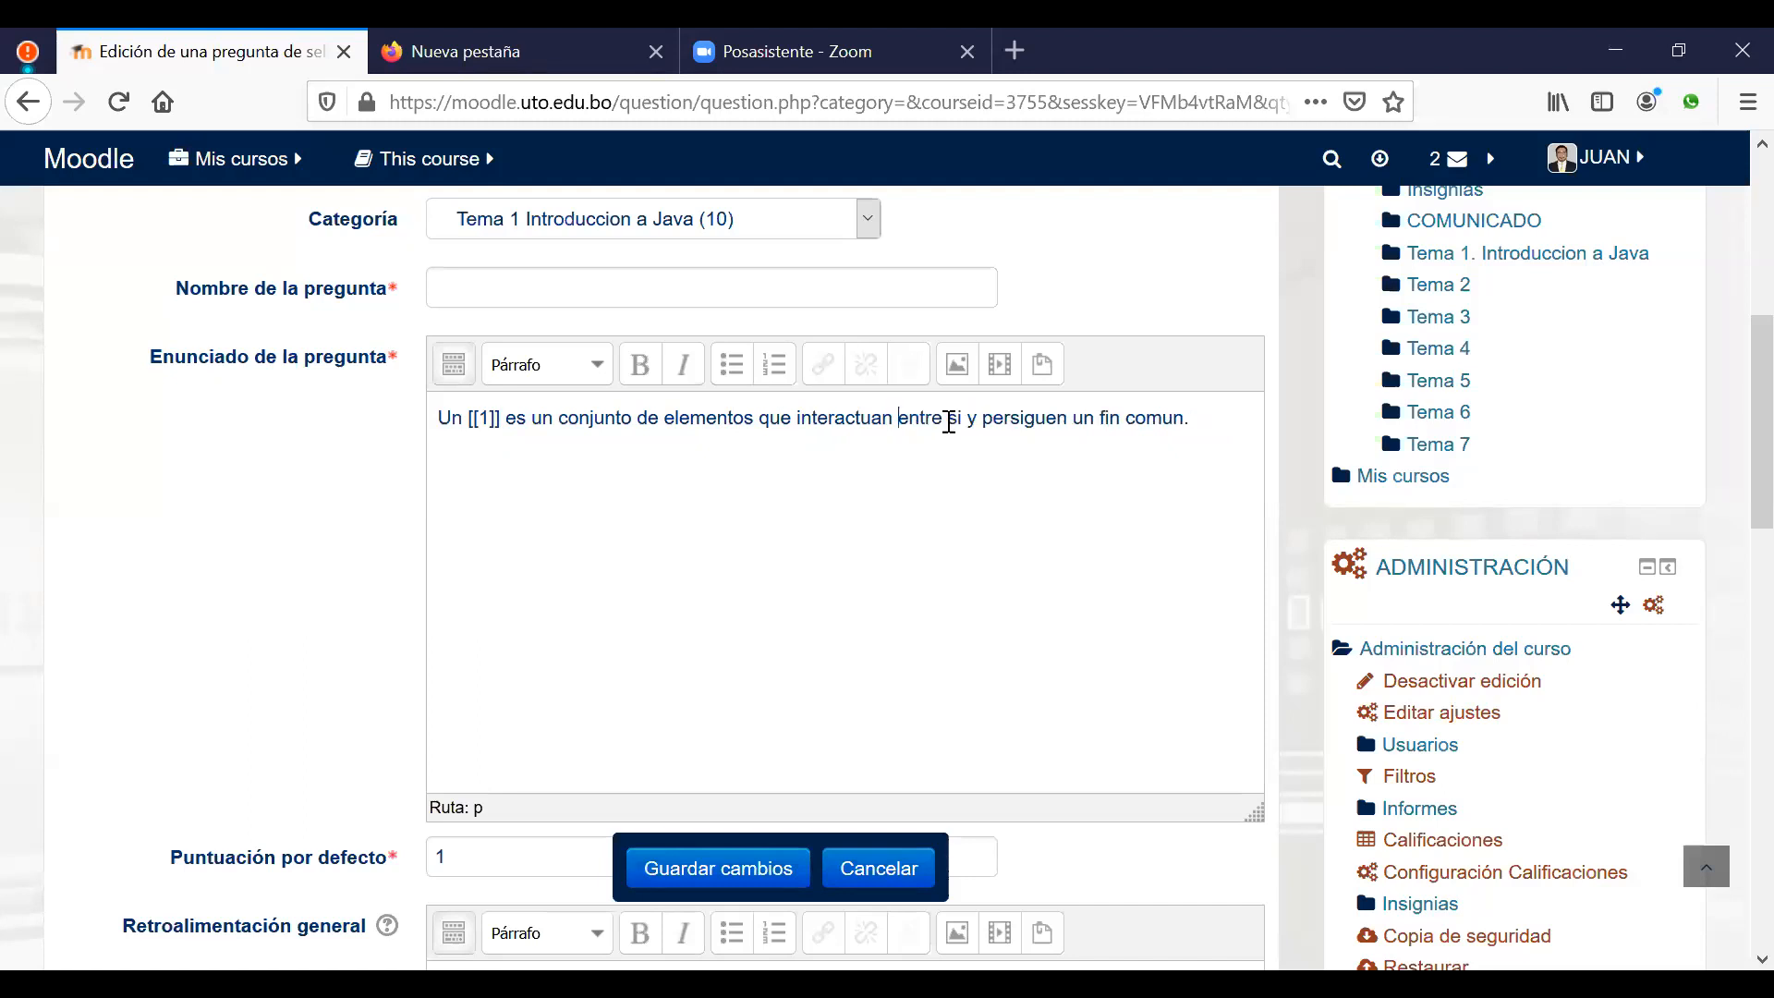
text([[)
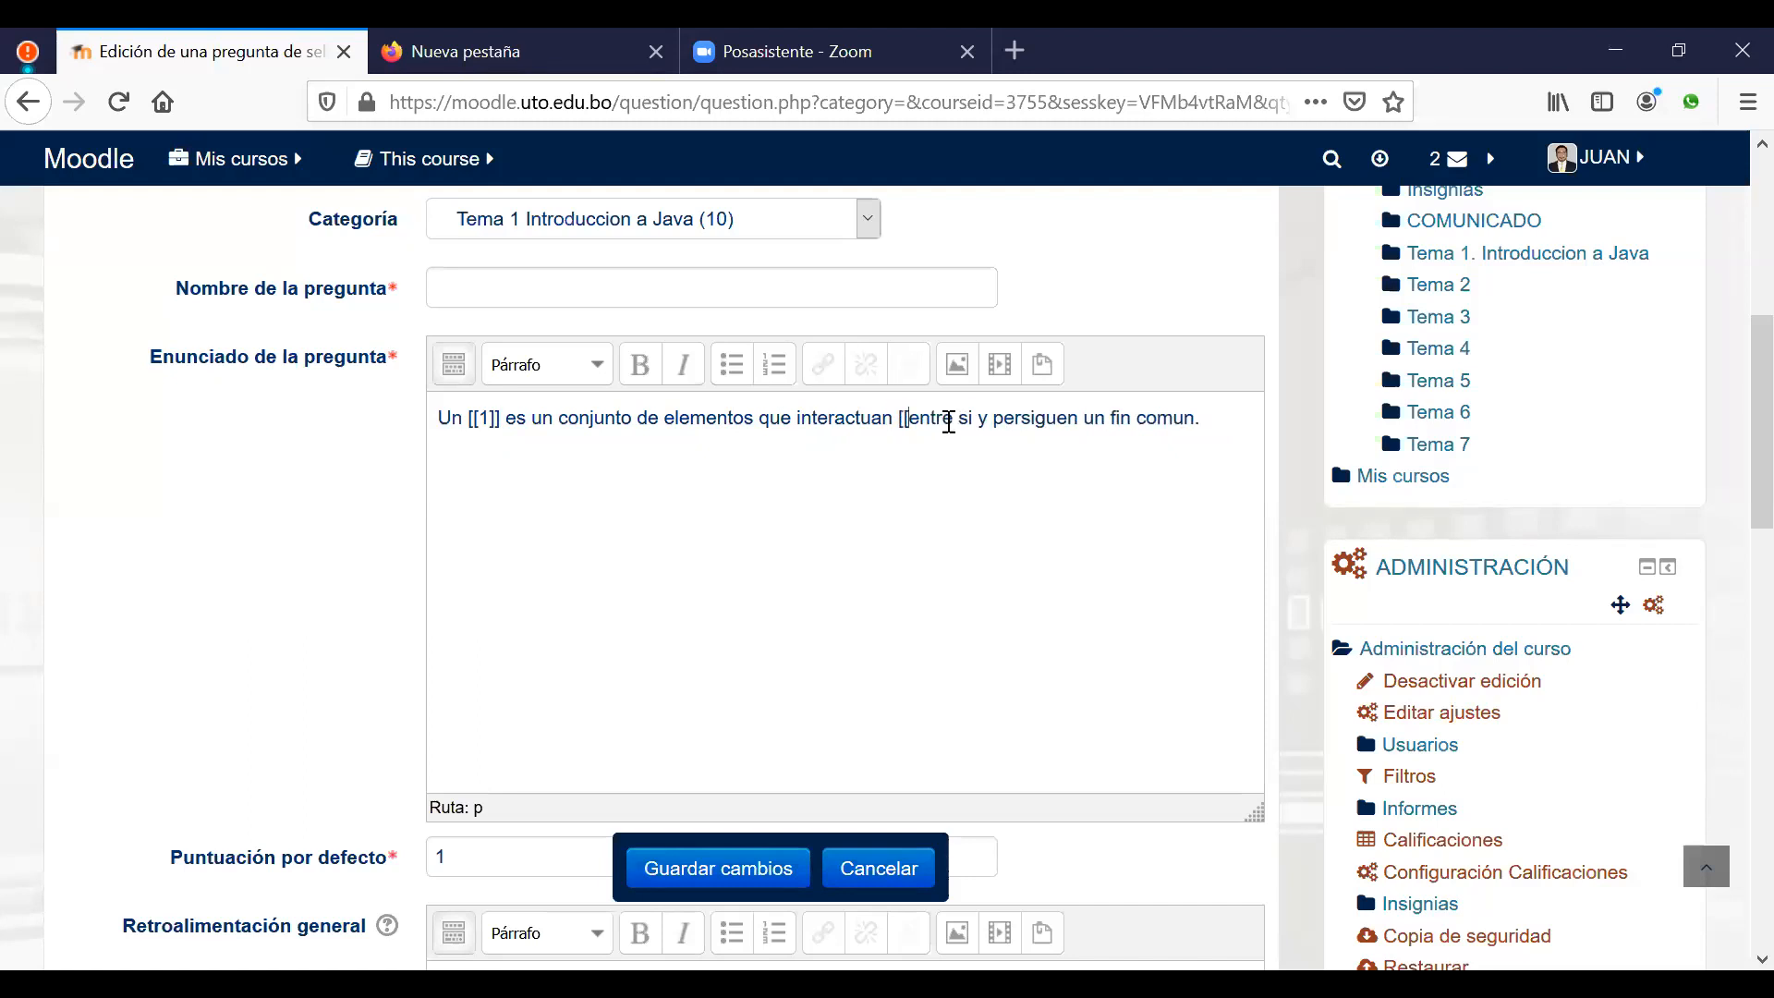
text(2]])
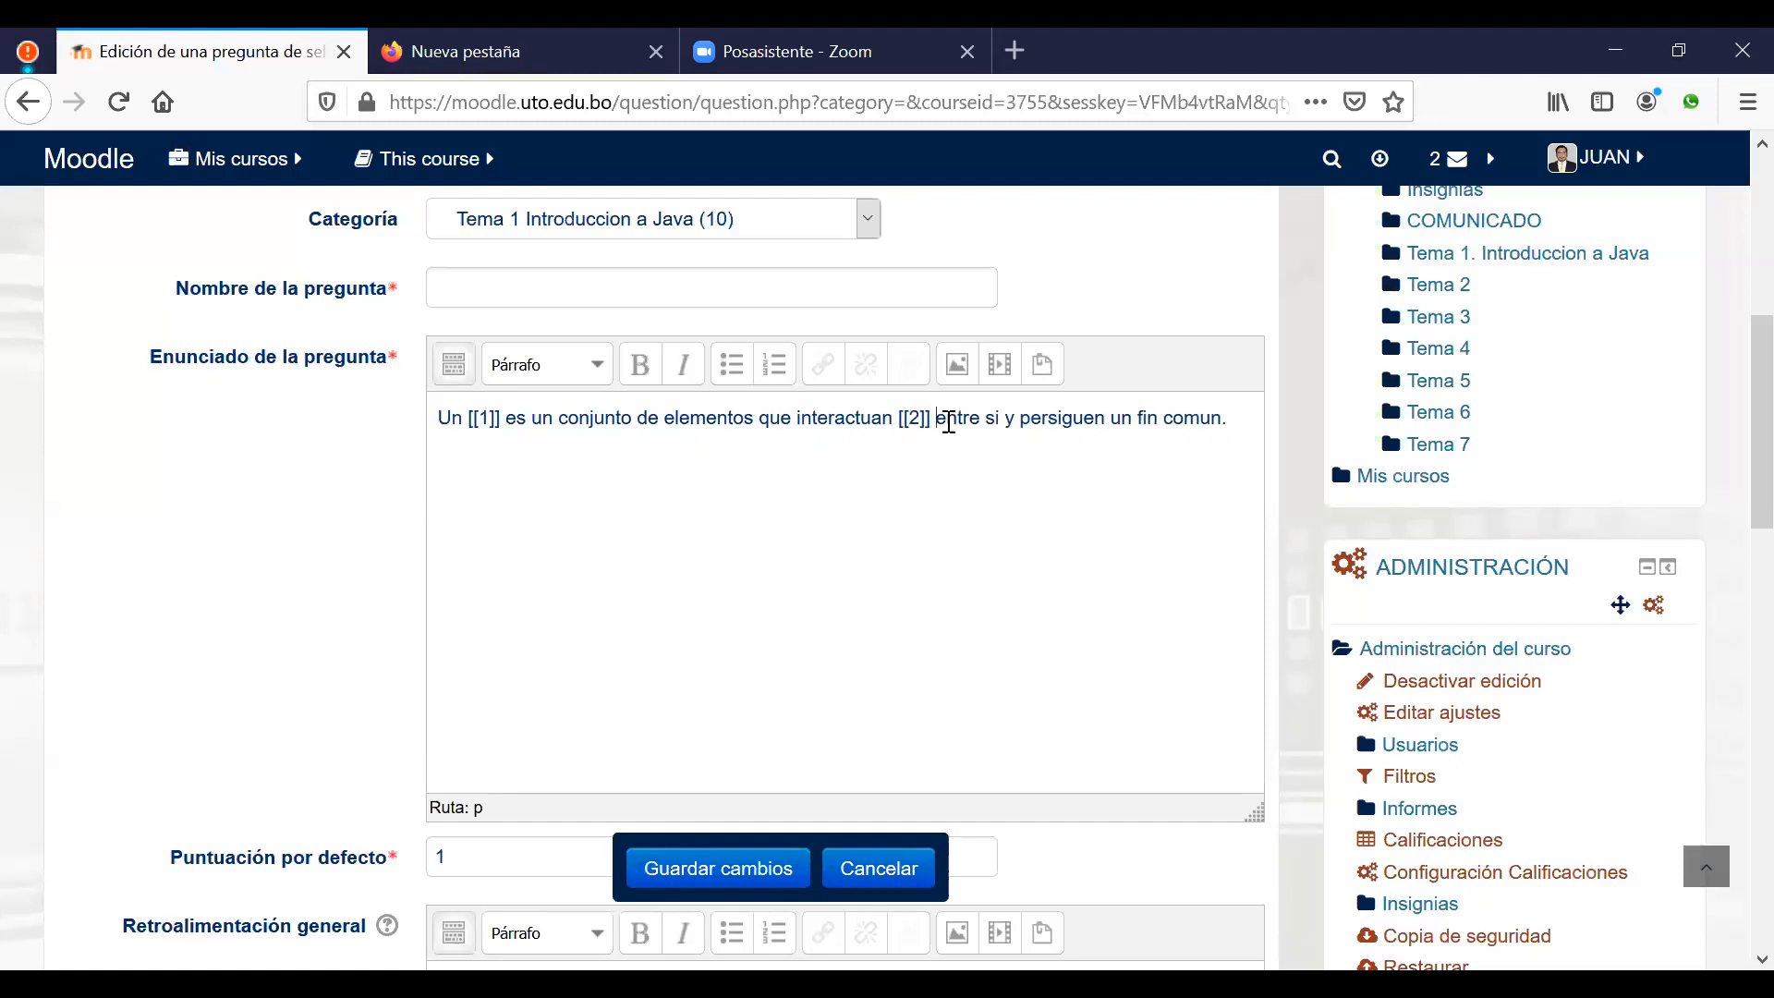
Step: Name the question after the sentence's opening words, ending in 'interactuan'
drag(859, 418, 442, 425)
click(702, 285)
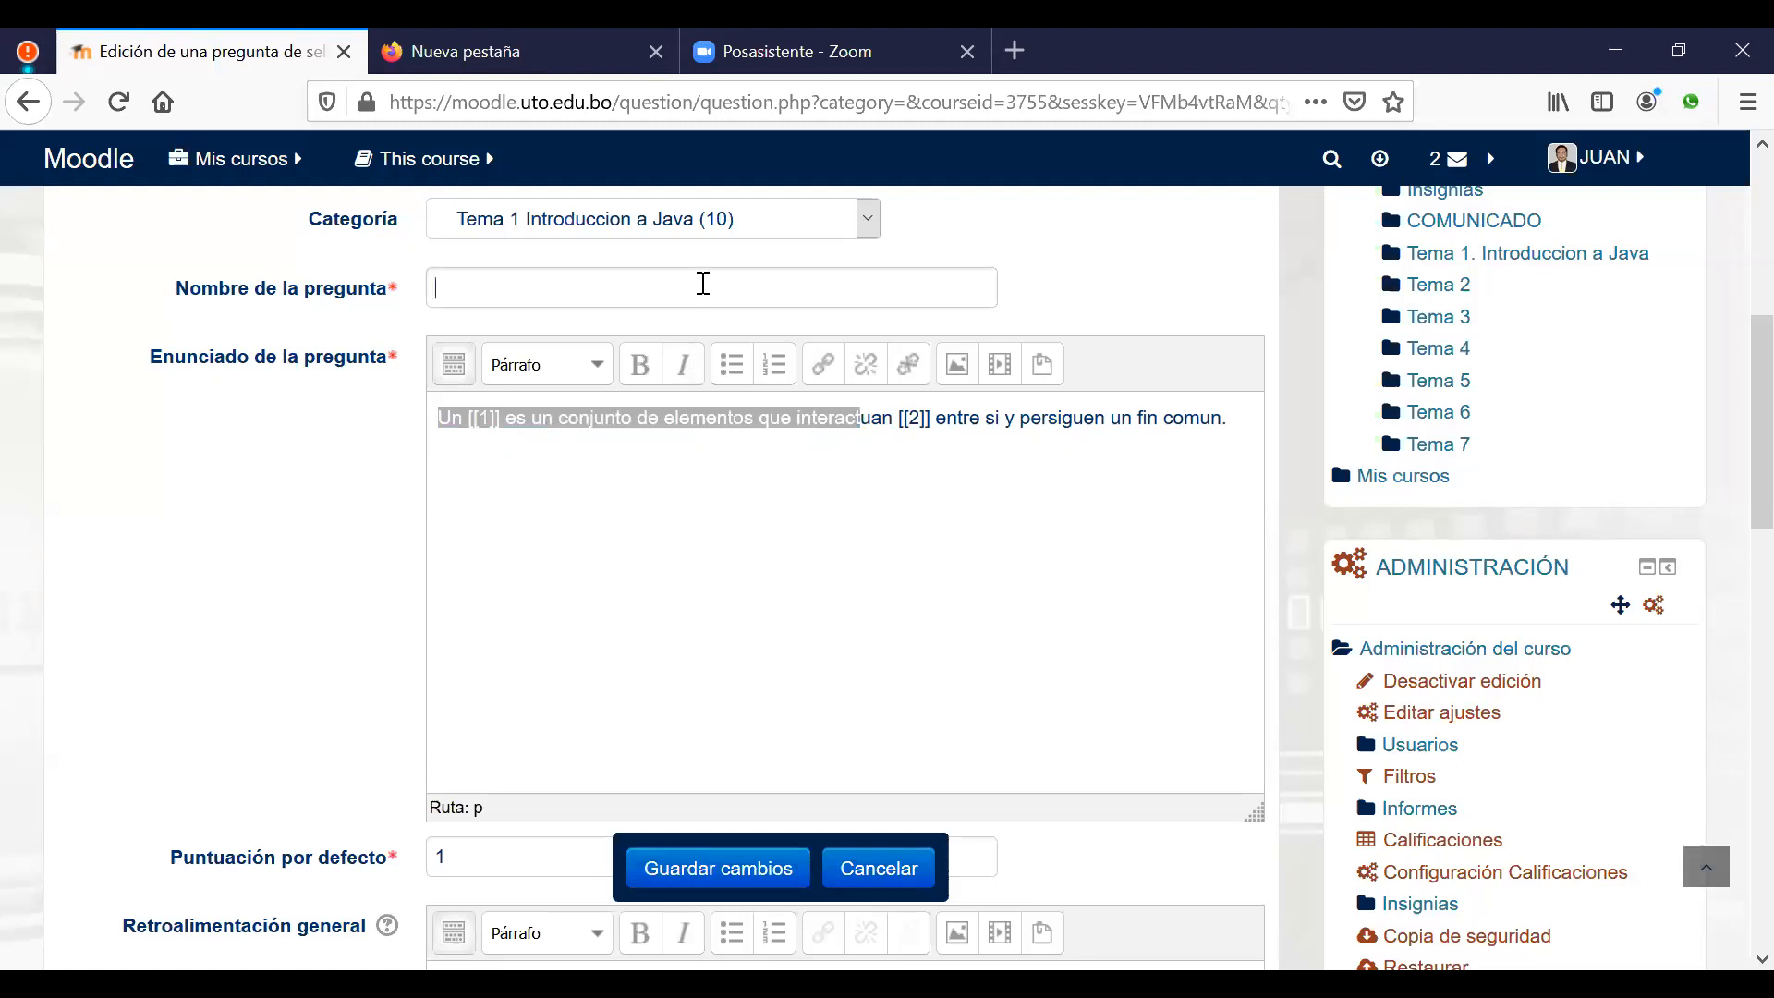
text(Un [[1]] es un conjunto de elementos que interact)
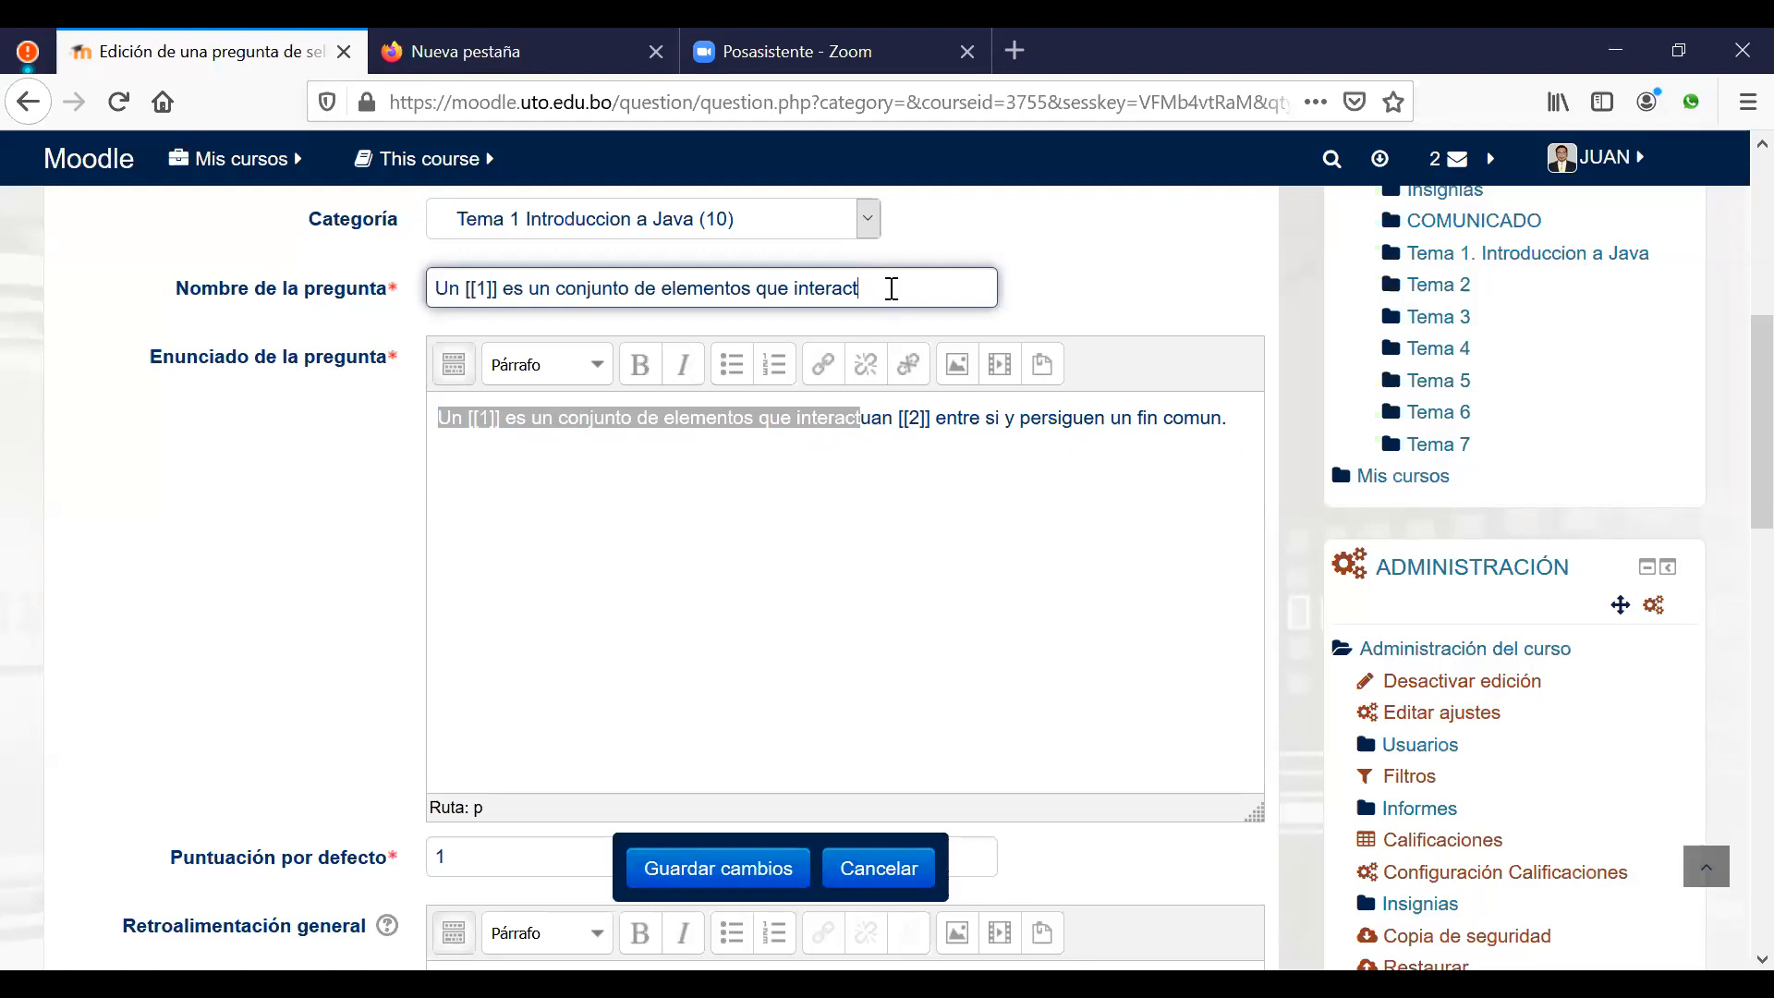
text(uan)
click(856, 522)
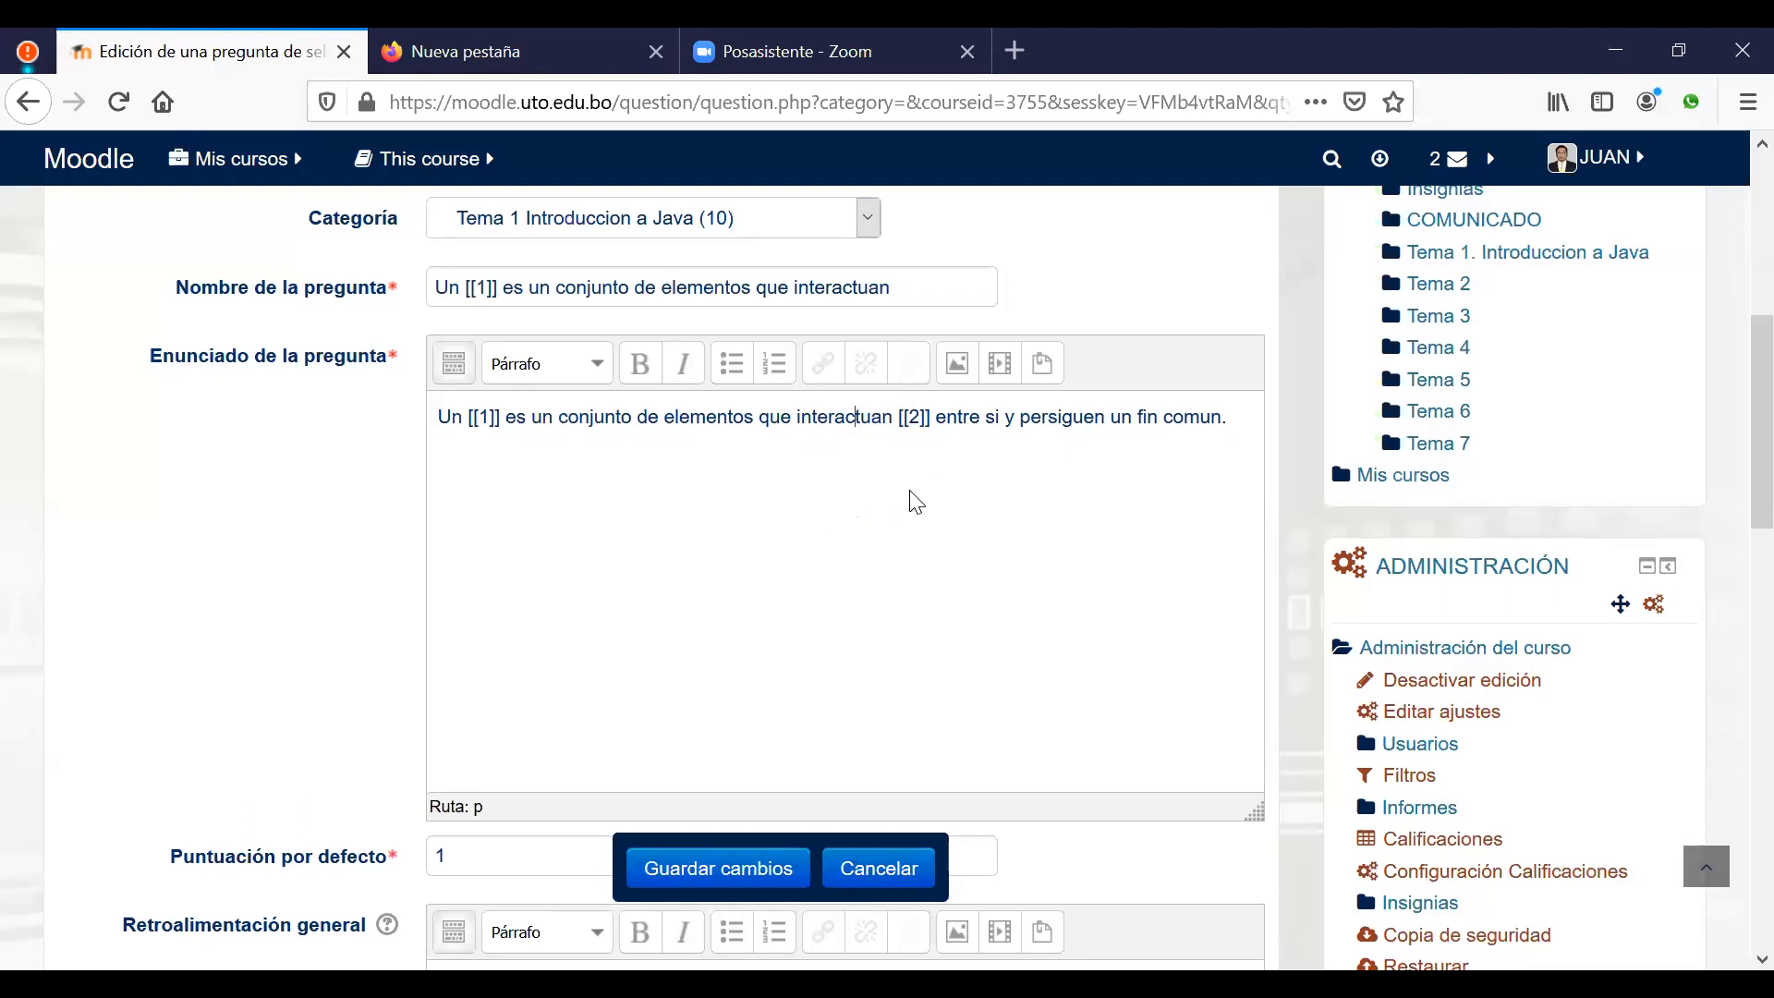
scroll(917, 503, down, 5)
Step: Turn on shuffling and enter 'sistema' as choice 1 in group 1
scroll(913, 500, down, 5)
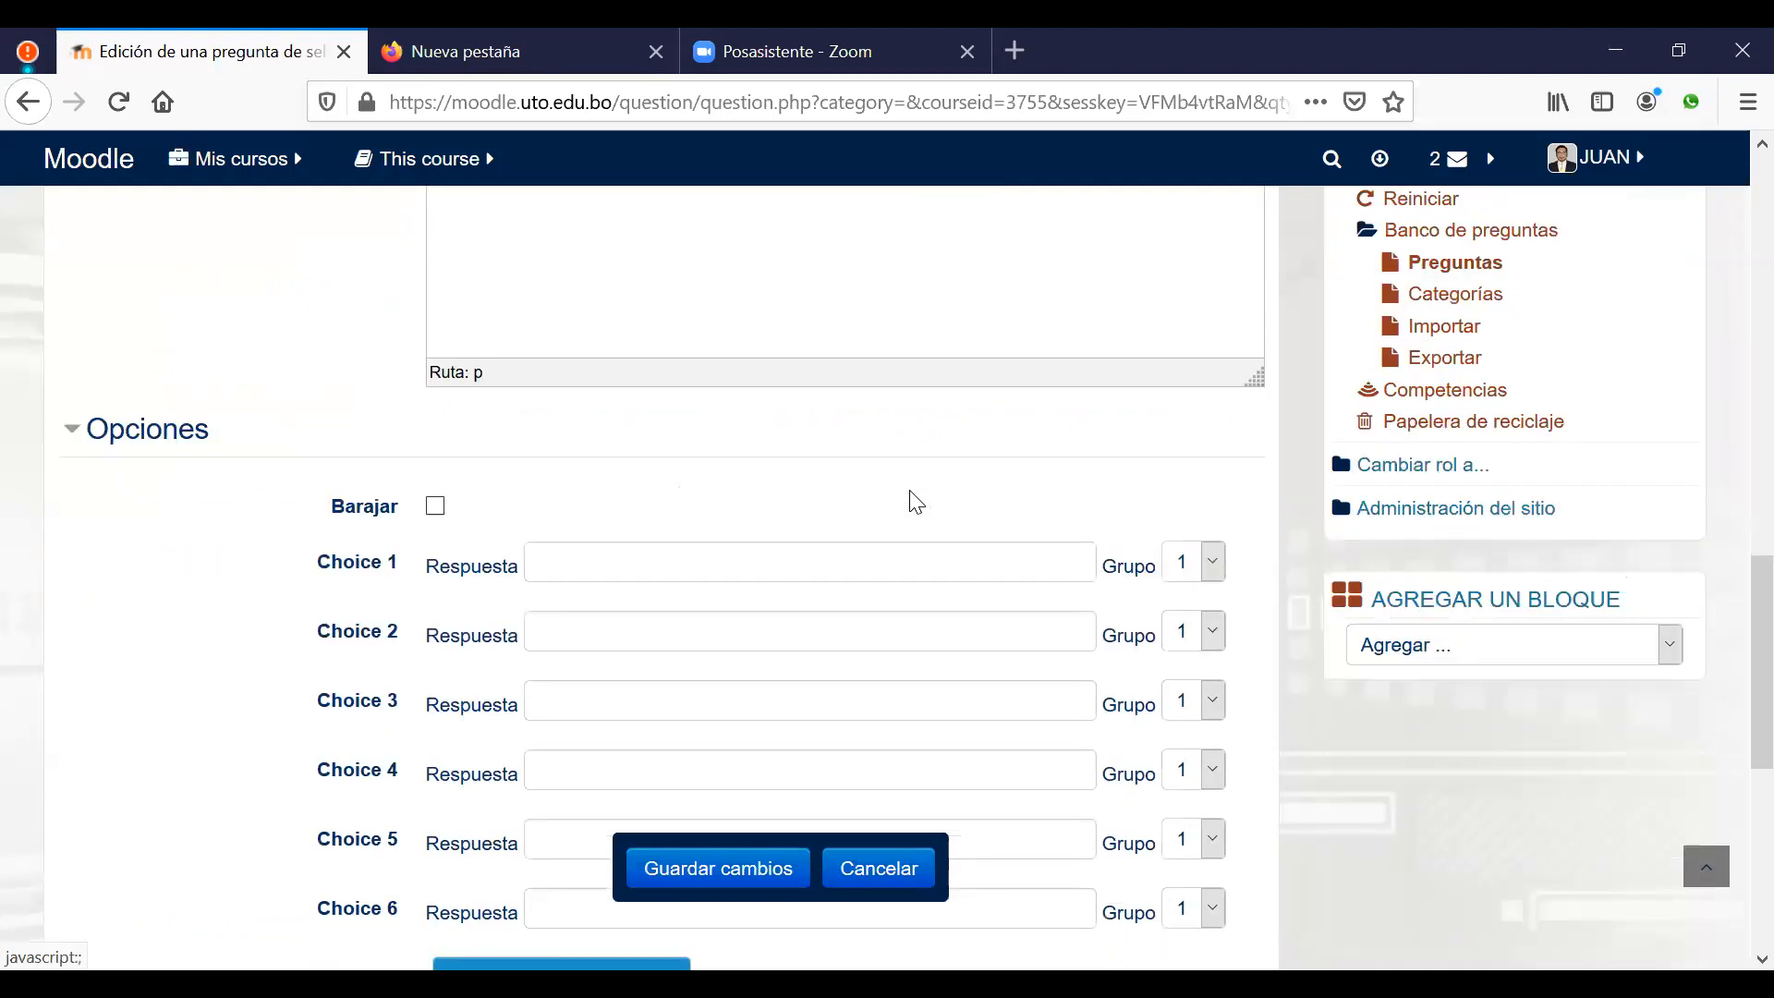
scroll(910, 498, down, 2)
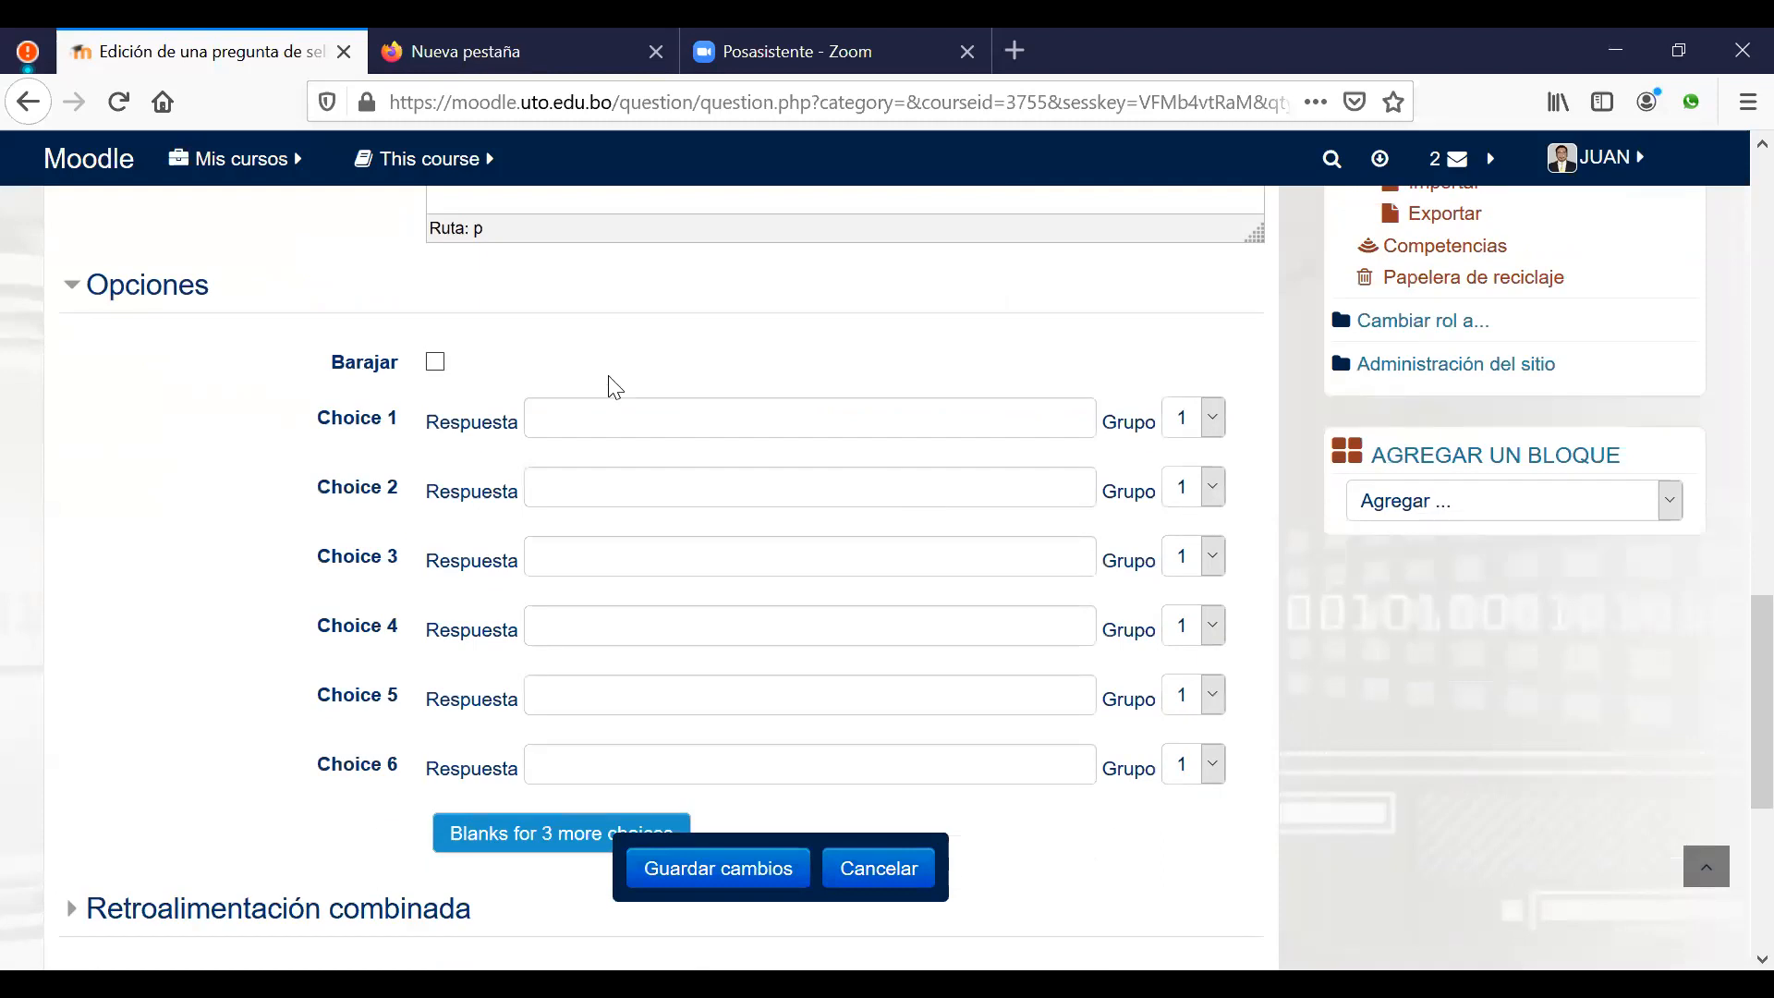
click(435, 361)
click(718, 413)
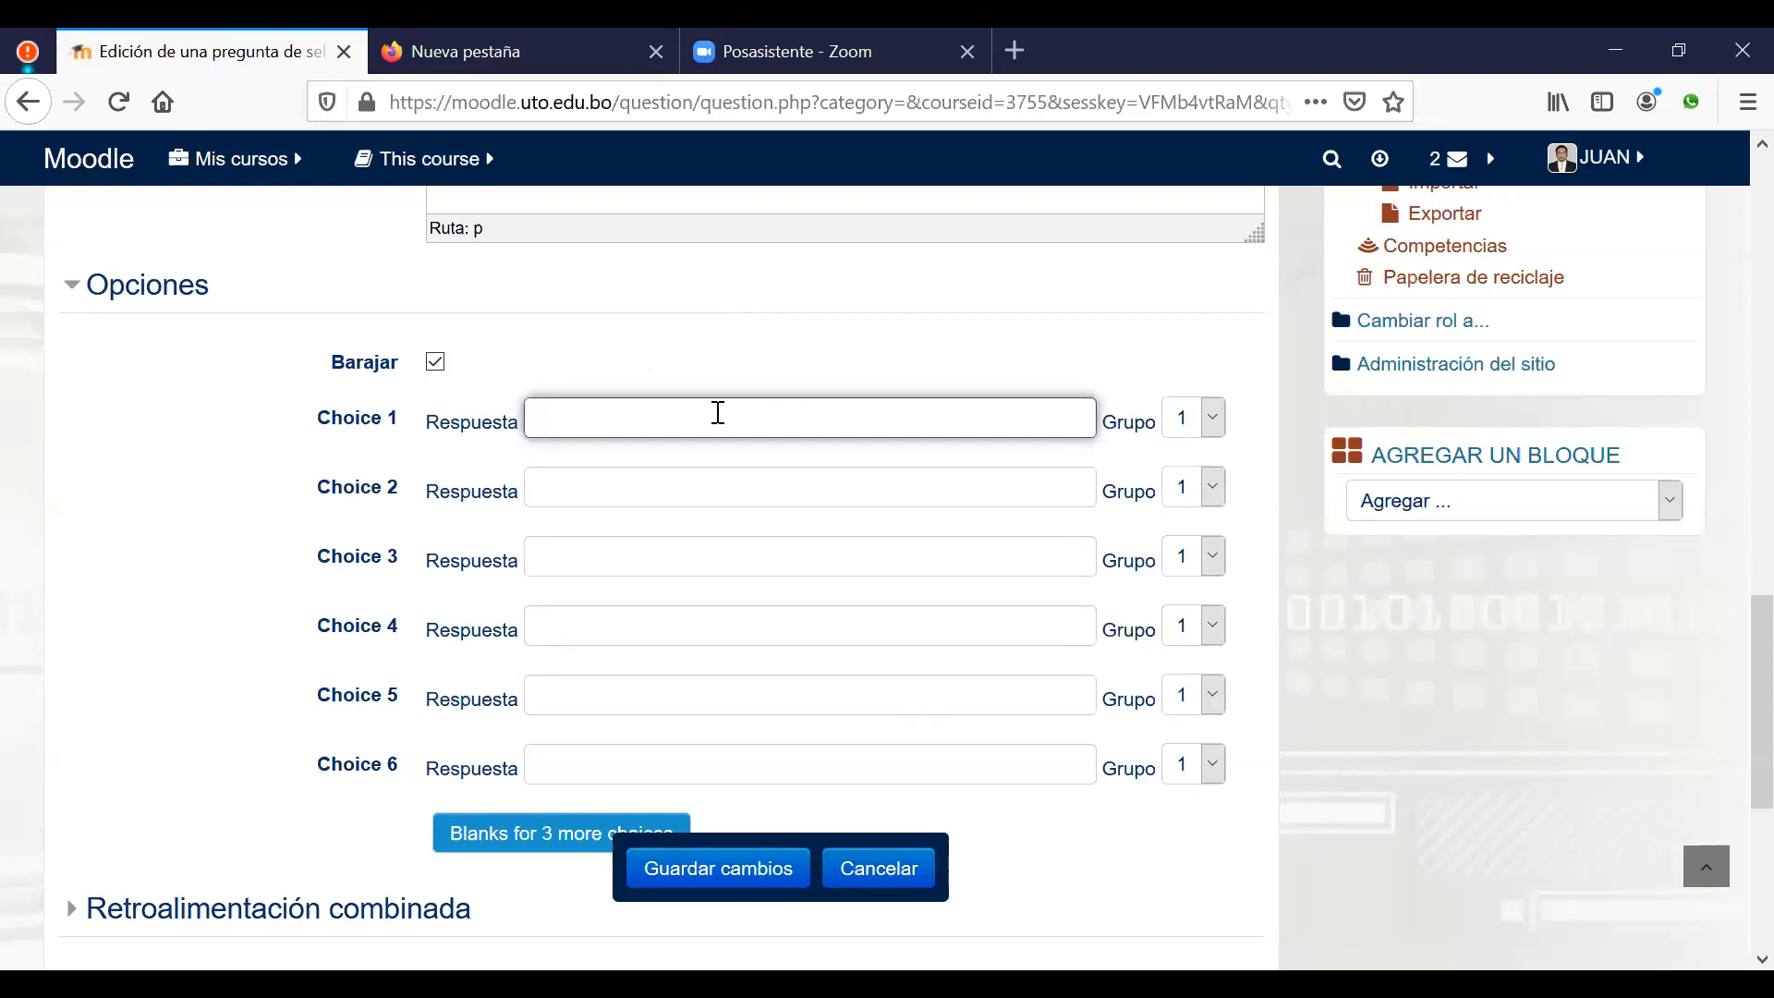
text(sistema)
click(1187, 427)
click(1175, 458)
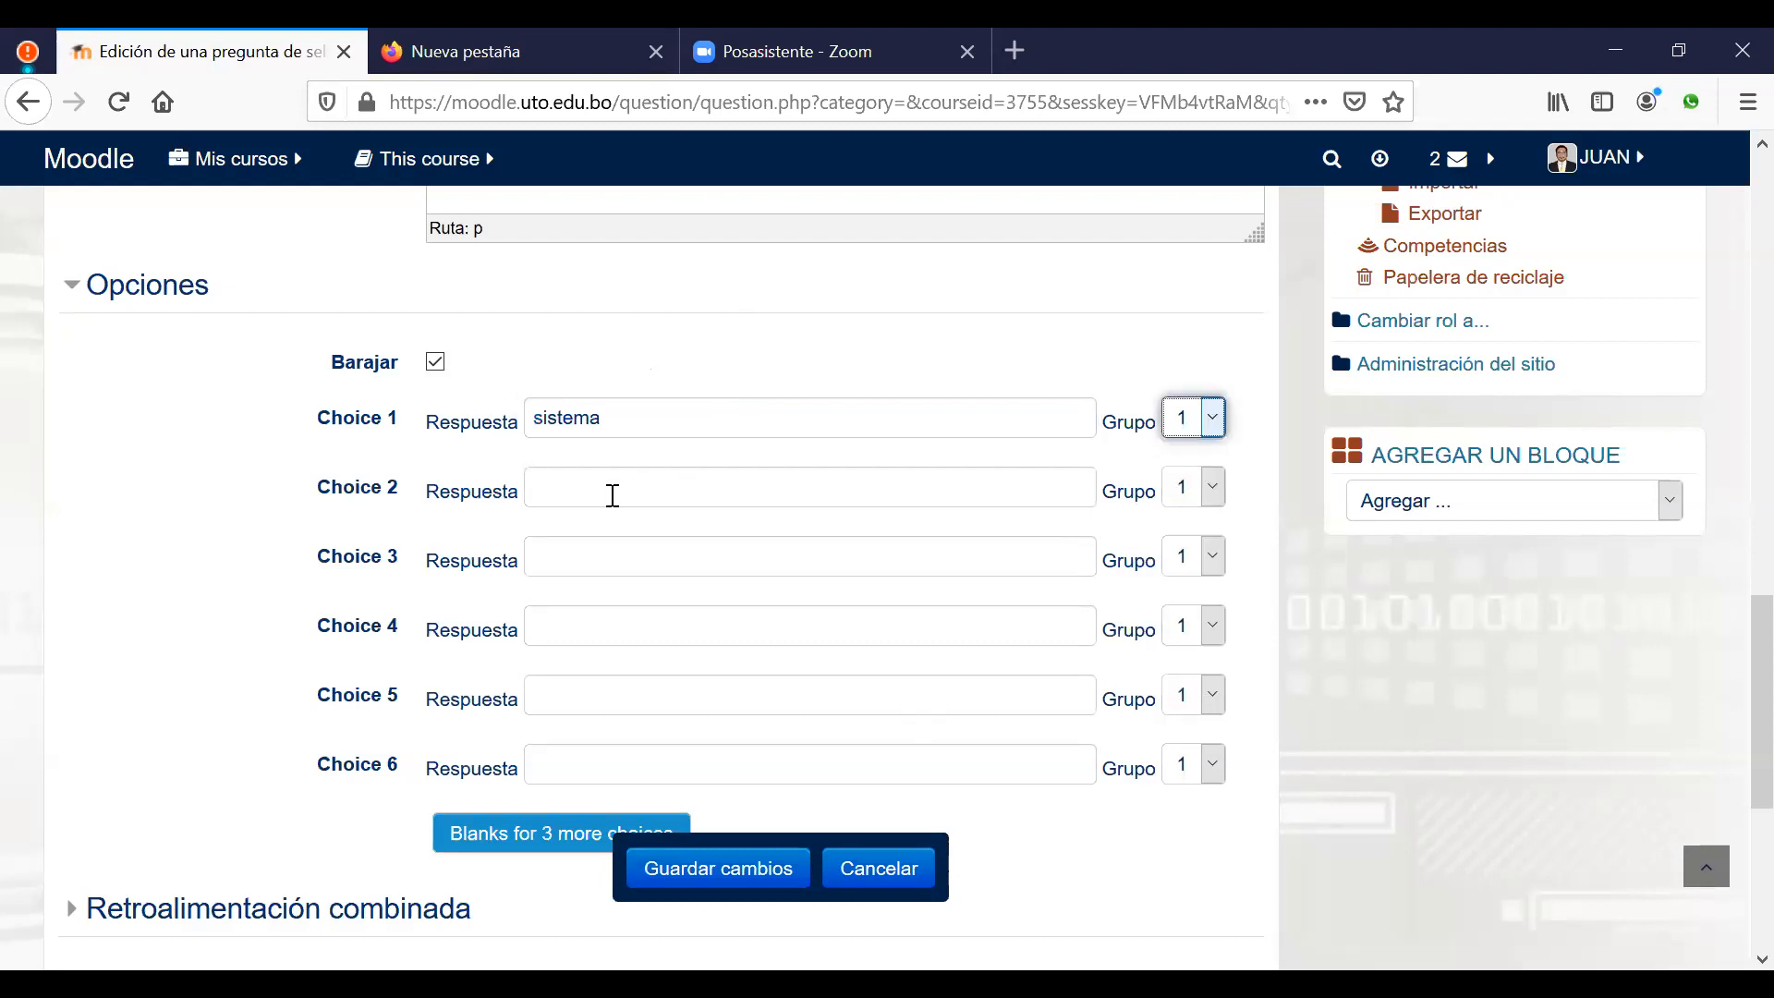
Step: Enter 'mutuamente' as choice 2 and put it in group 2
click(709, 489)
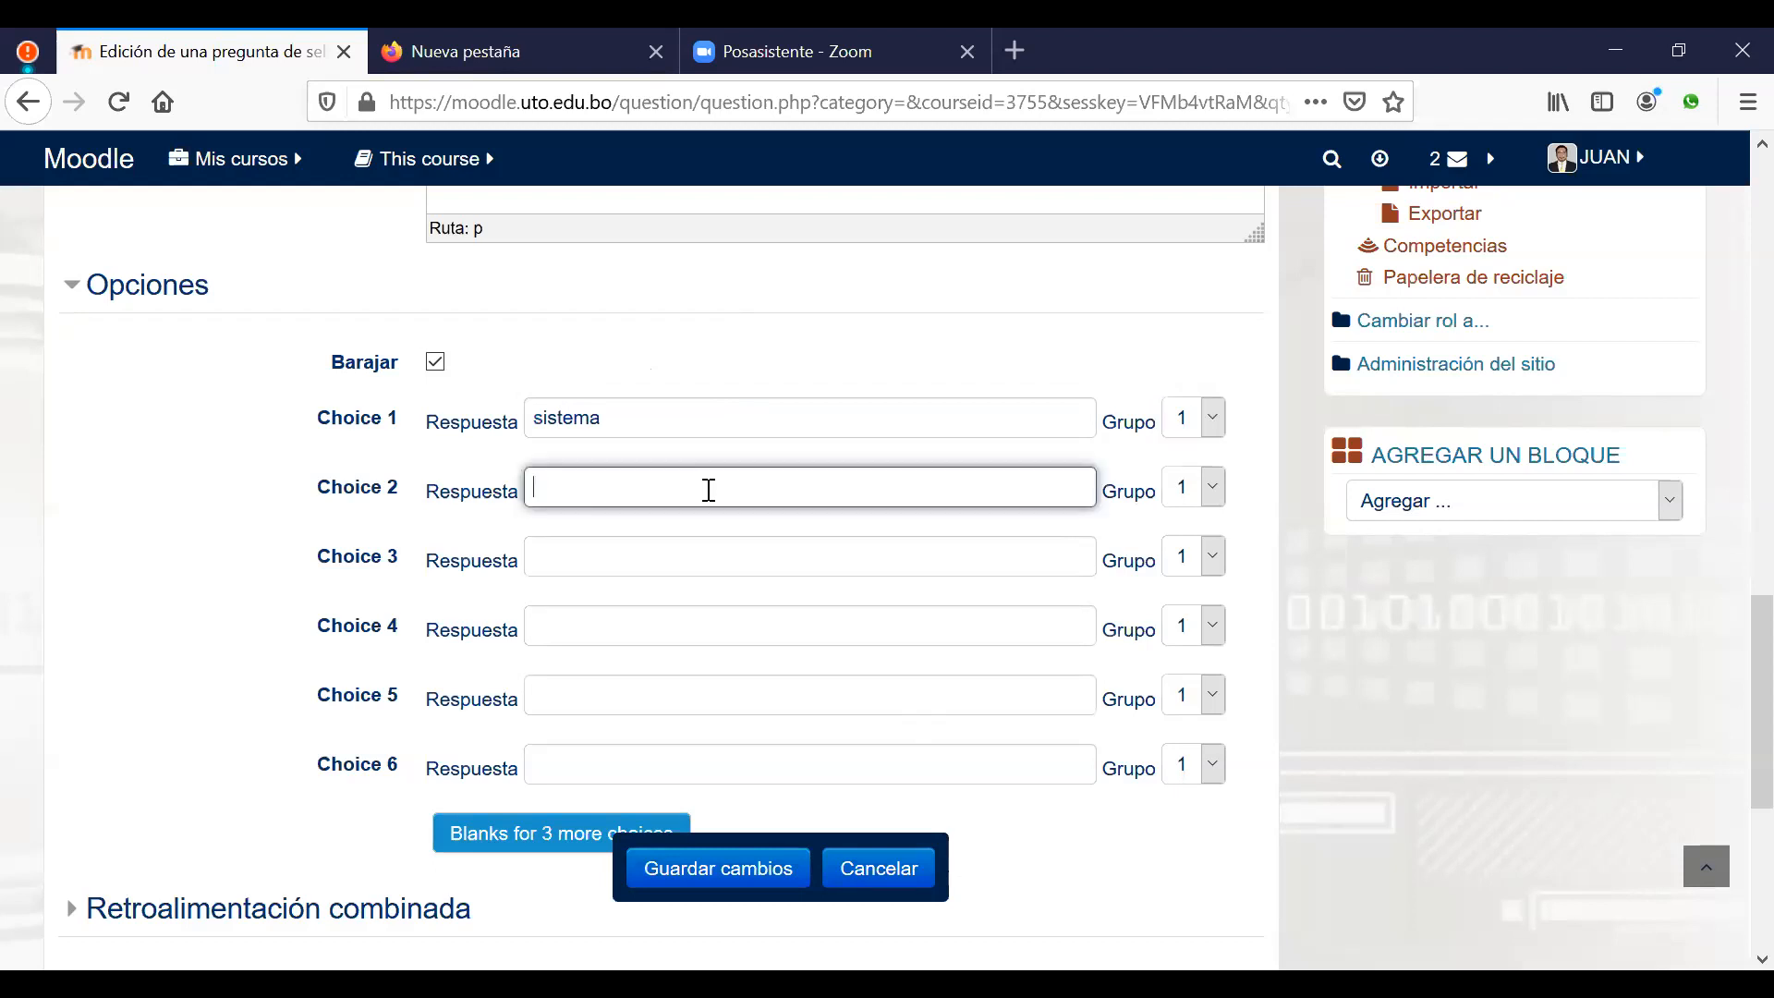
text(mutuamente)
click(1213, 489)
click(1180, 561)
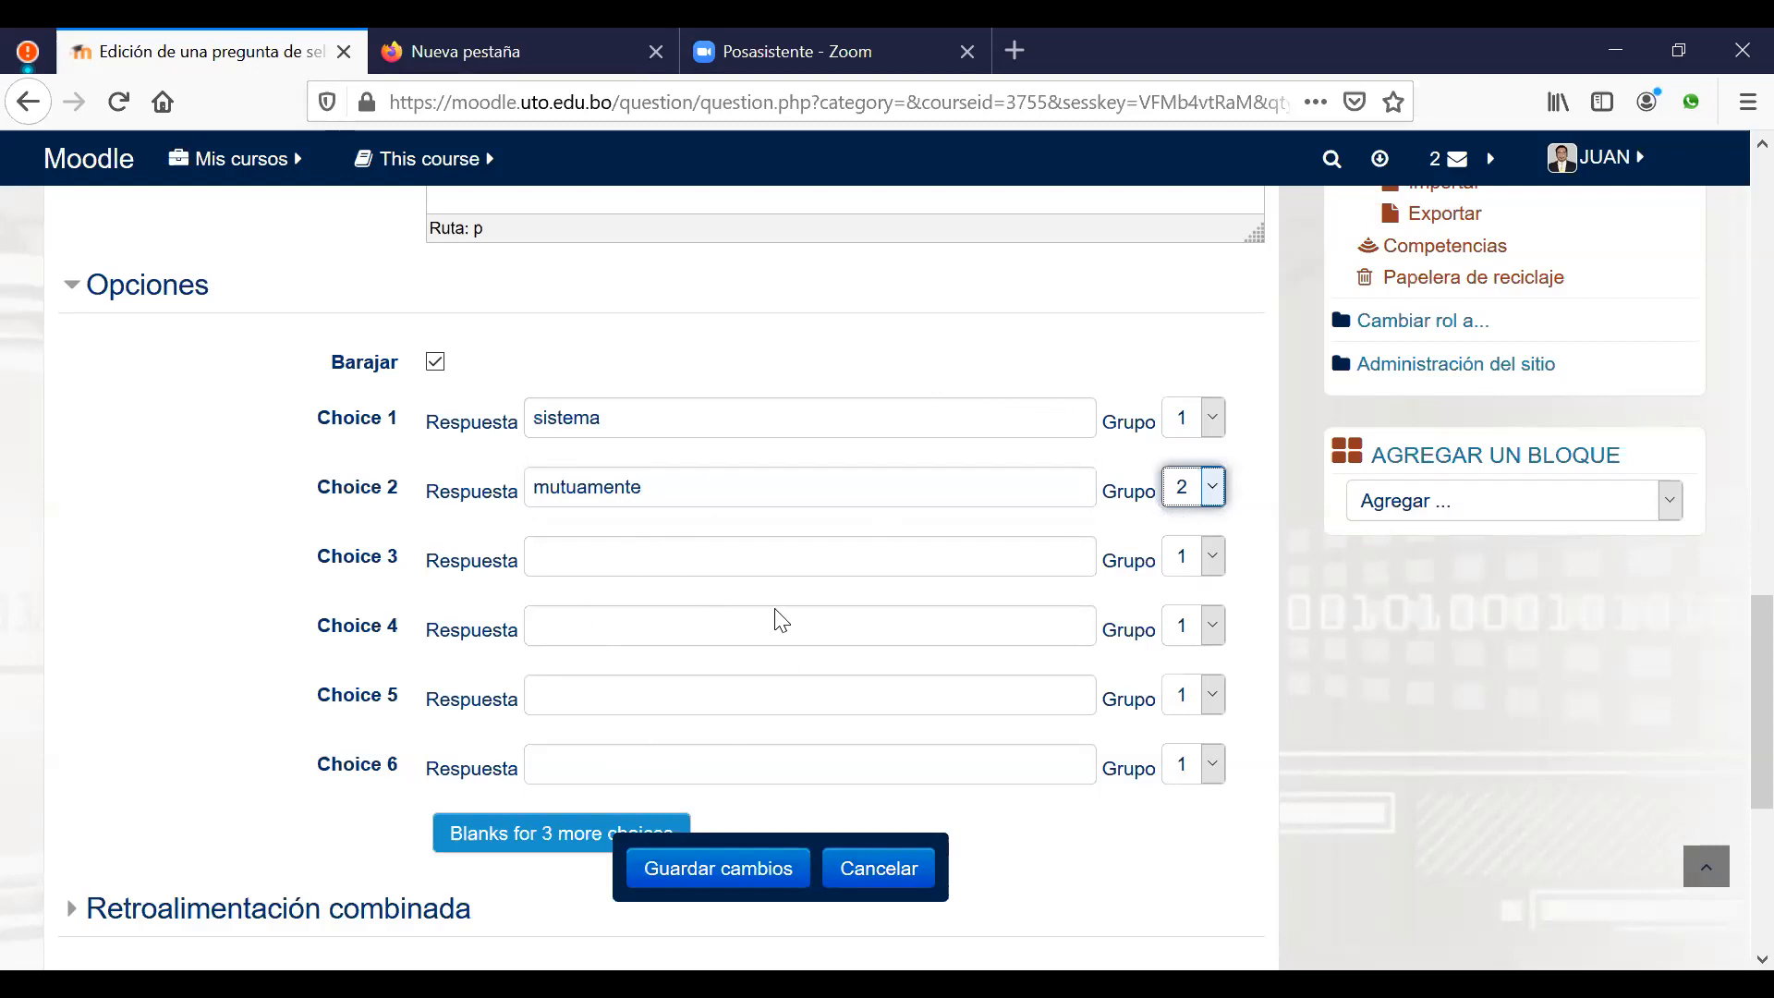
Step: Add 'objeto' and 'programa' as choices 3 and 4 in group 1
click(646, 566)
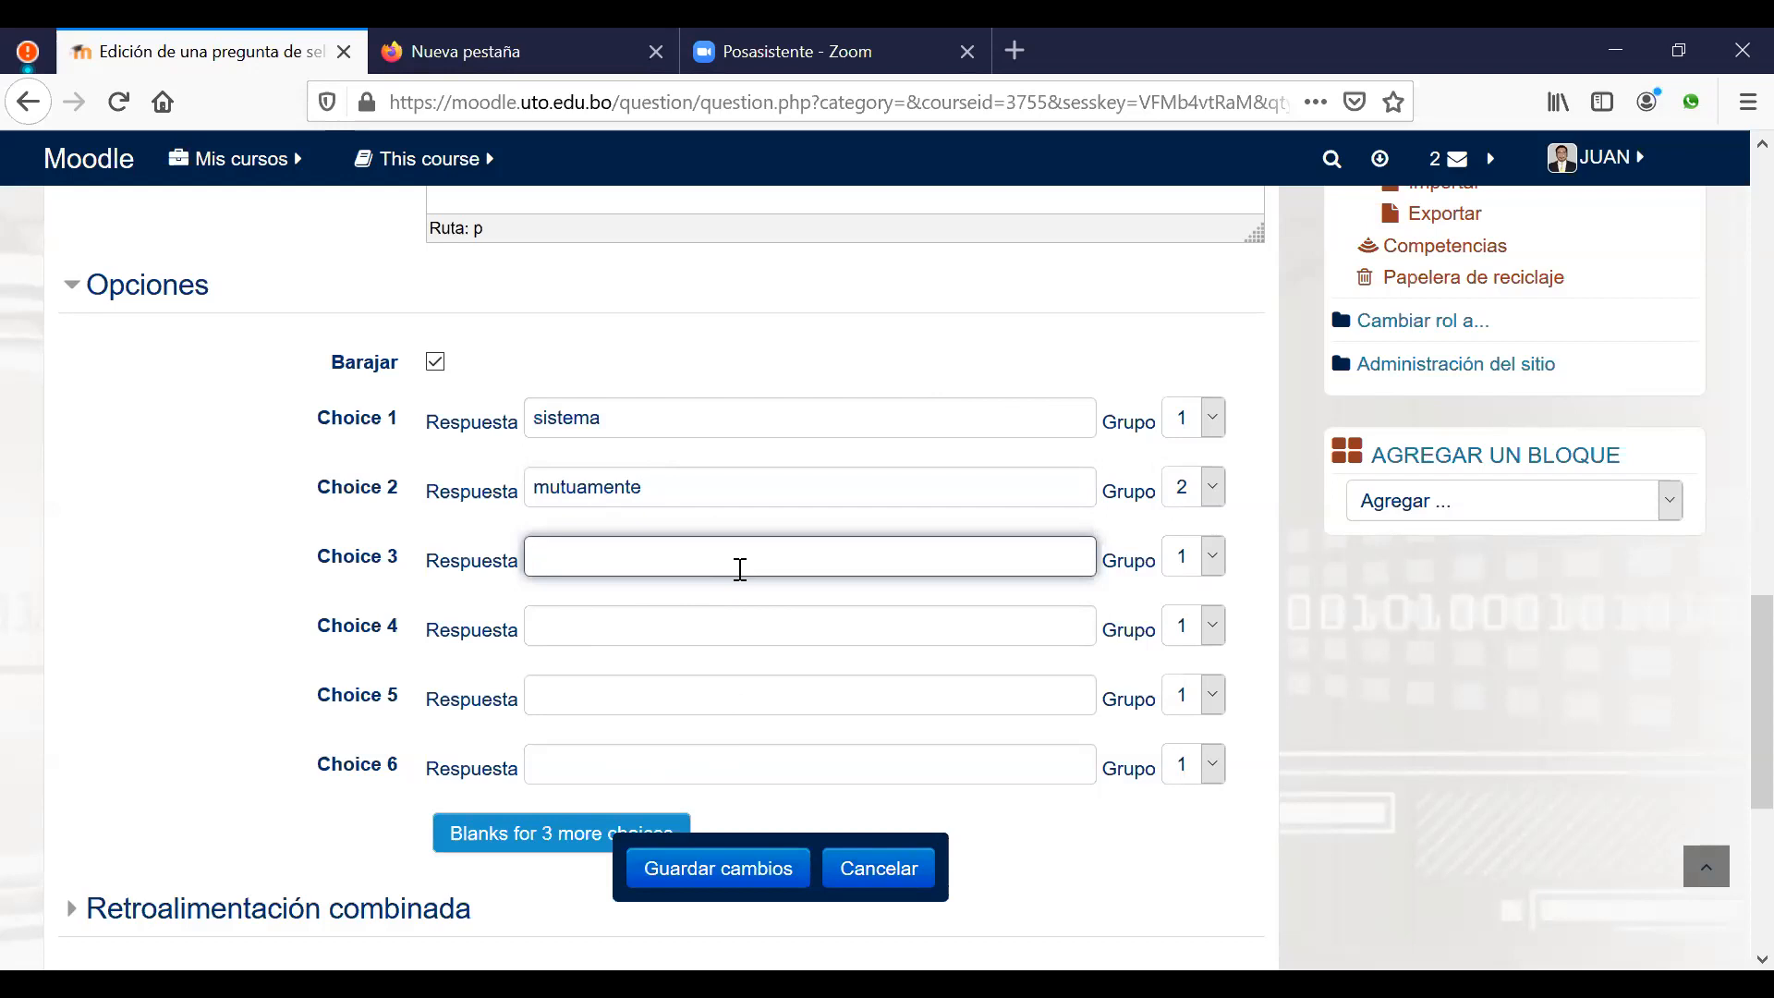
text(objetyo)
key(BackSpace)
key(BackSpace)
text(o)
click(618, 616)
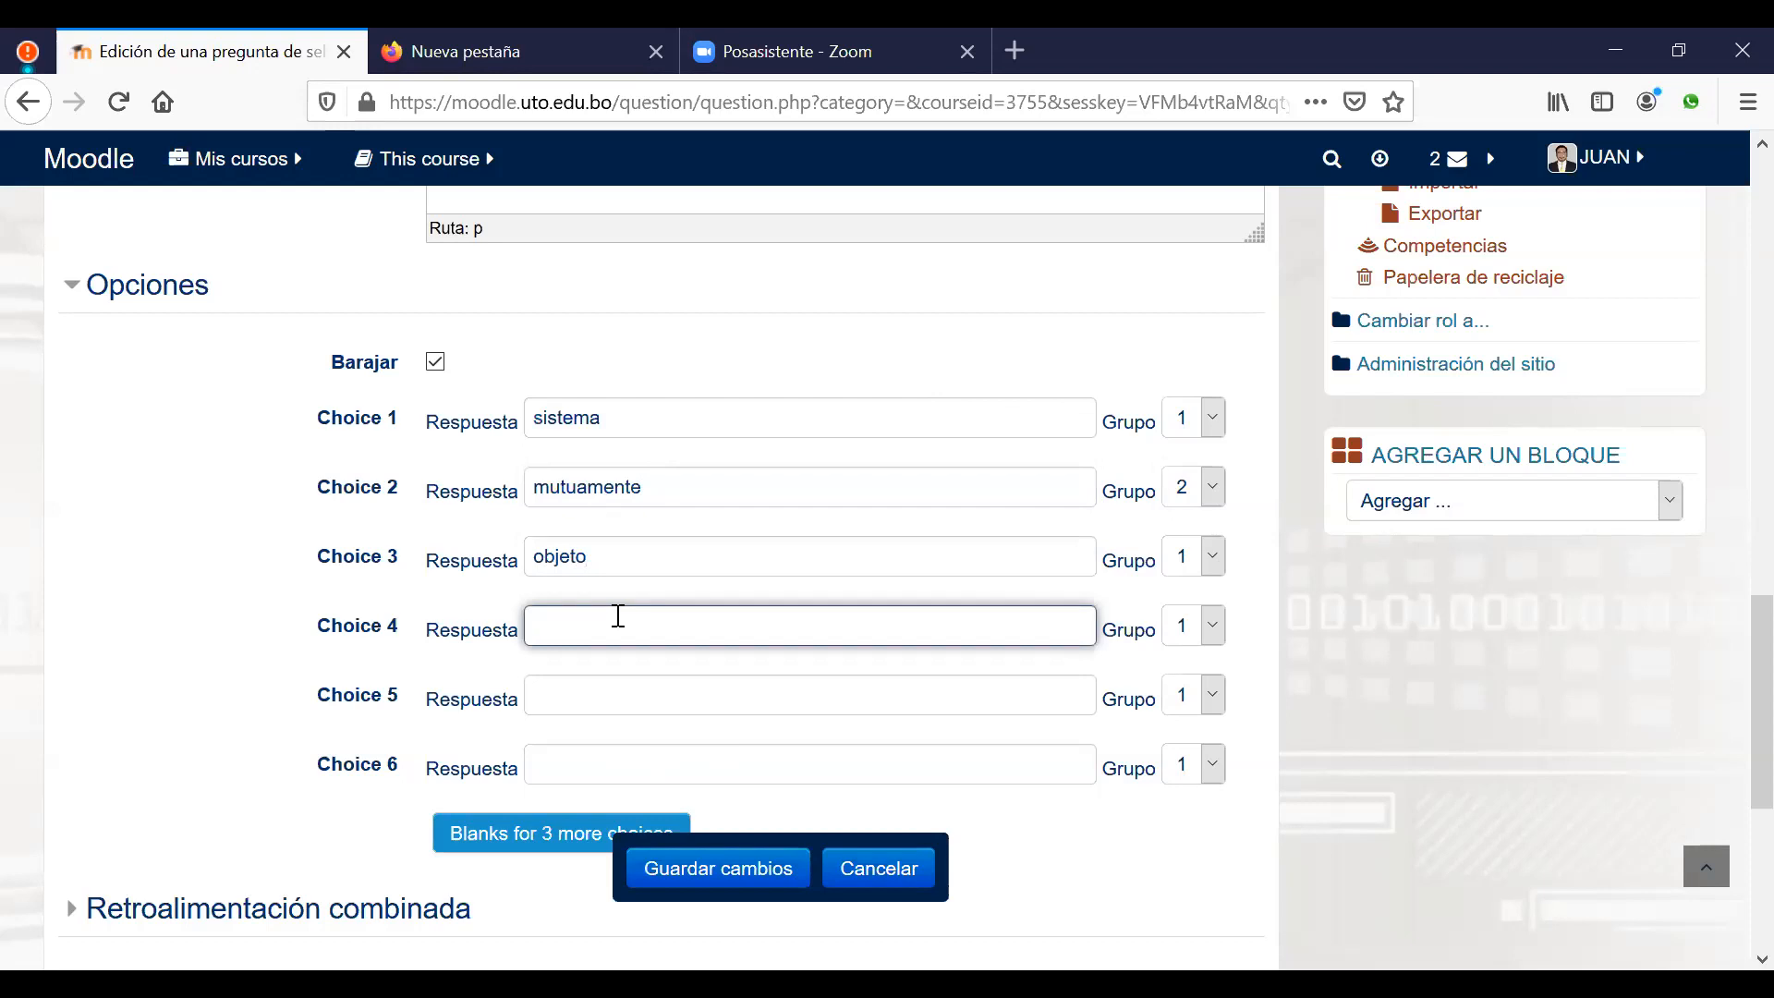
text(programa)
Step: Add 'excluyentemente' and 'ocasionalmente' as group 2 choices 5 and 6, then save
click(659, 694)
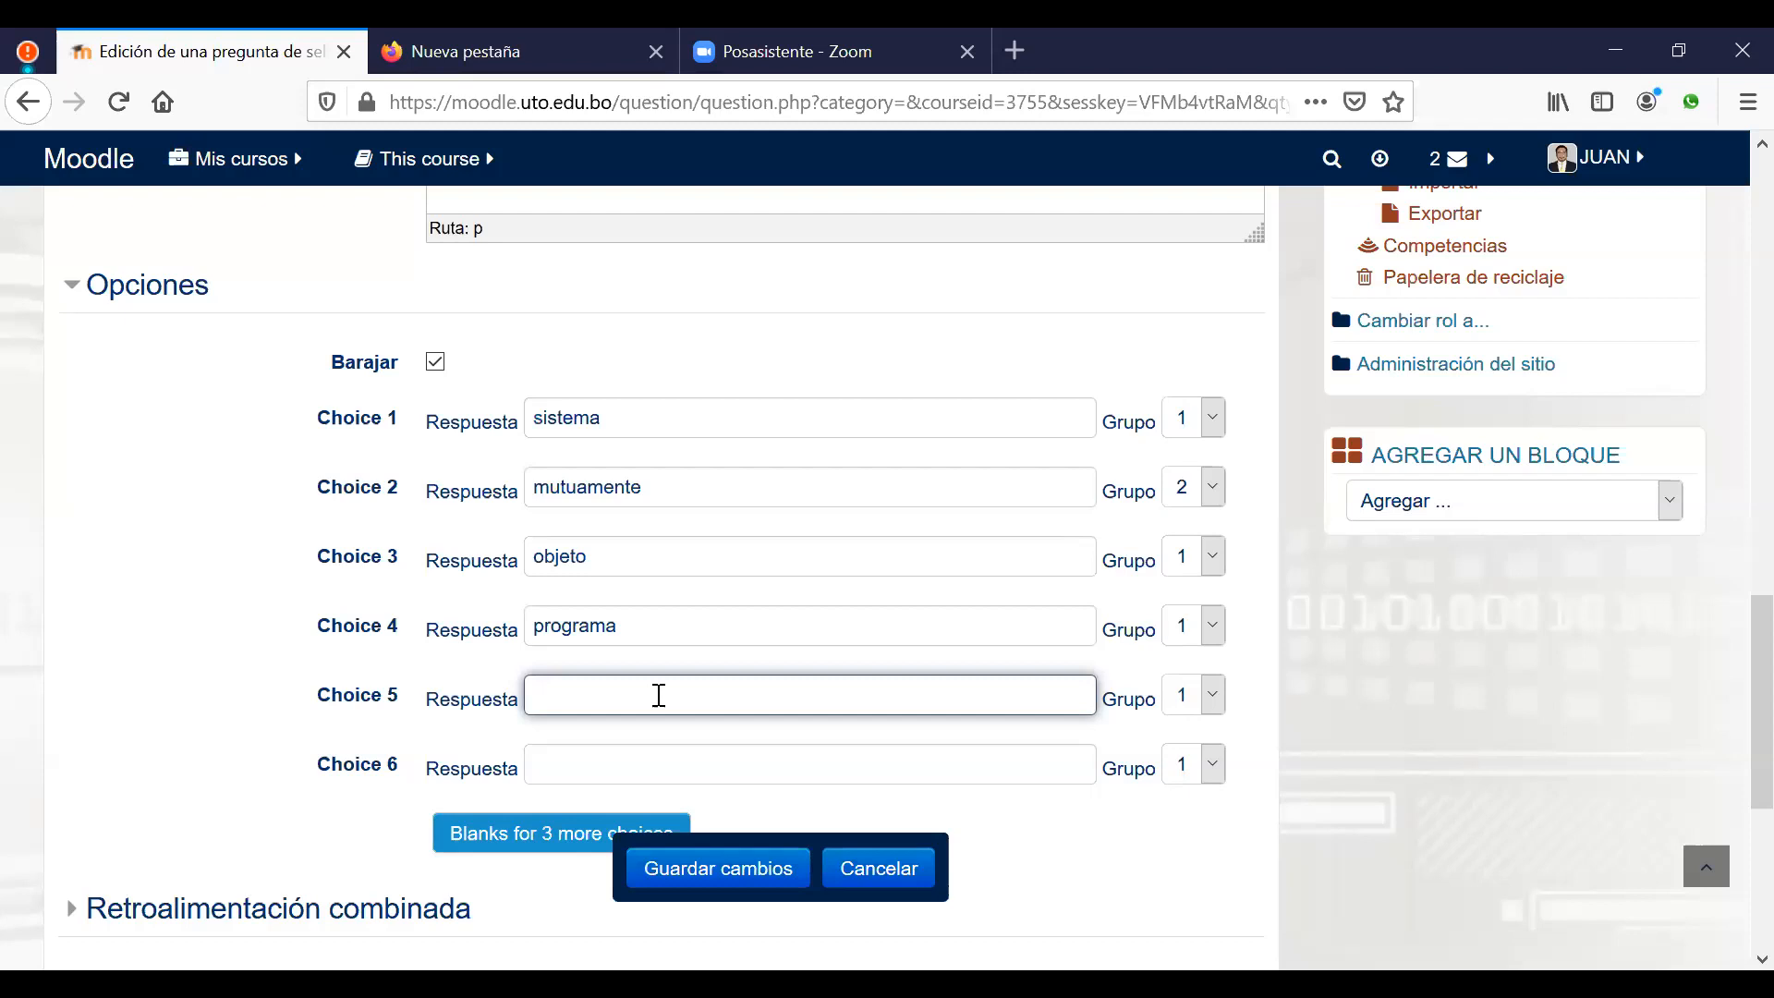
text(excluy)
text(mente)
click(1199, 694)
click(1186, 448)
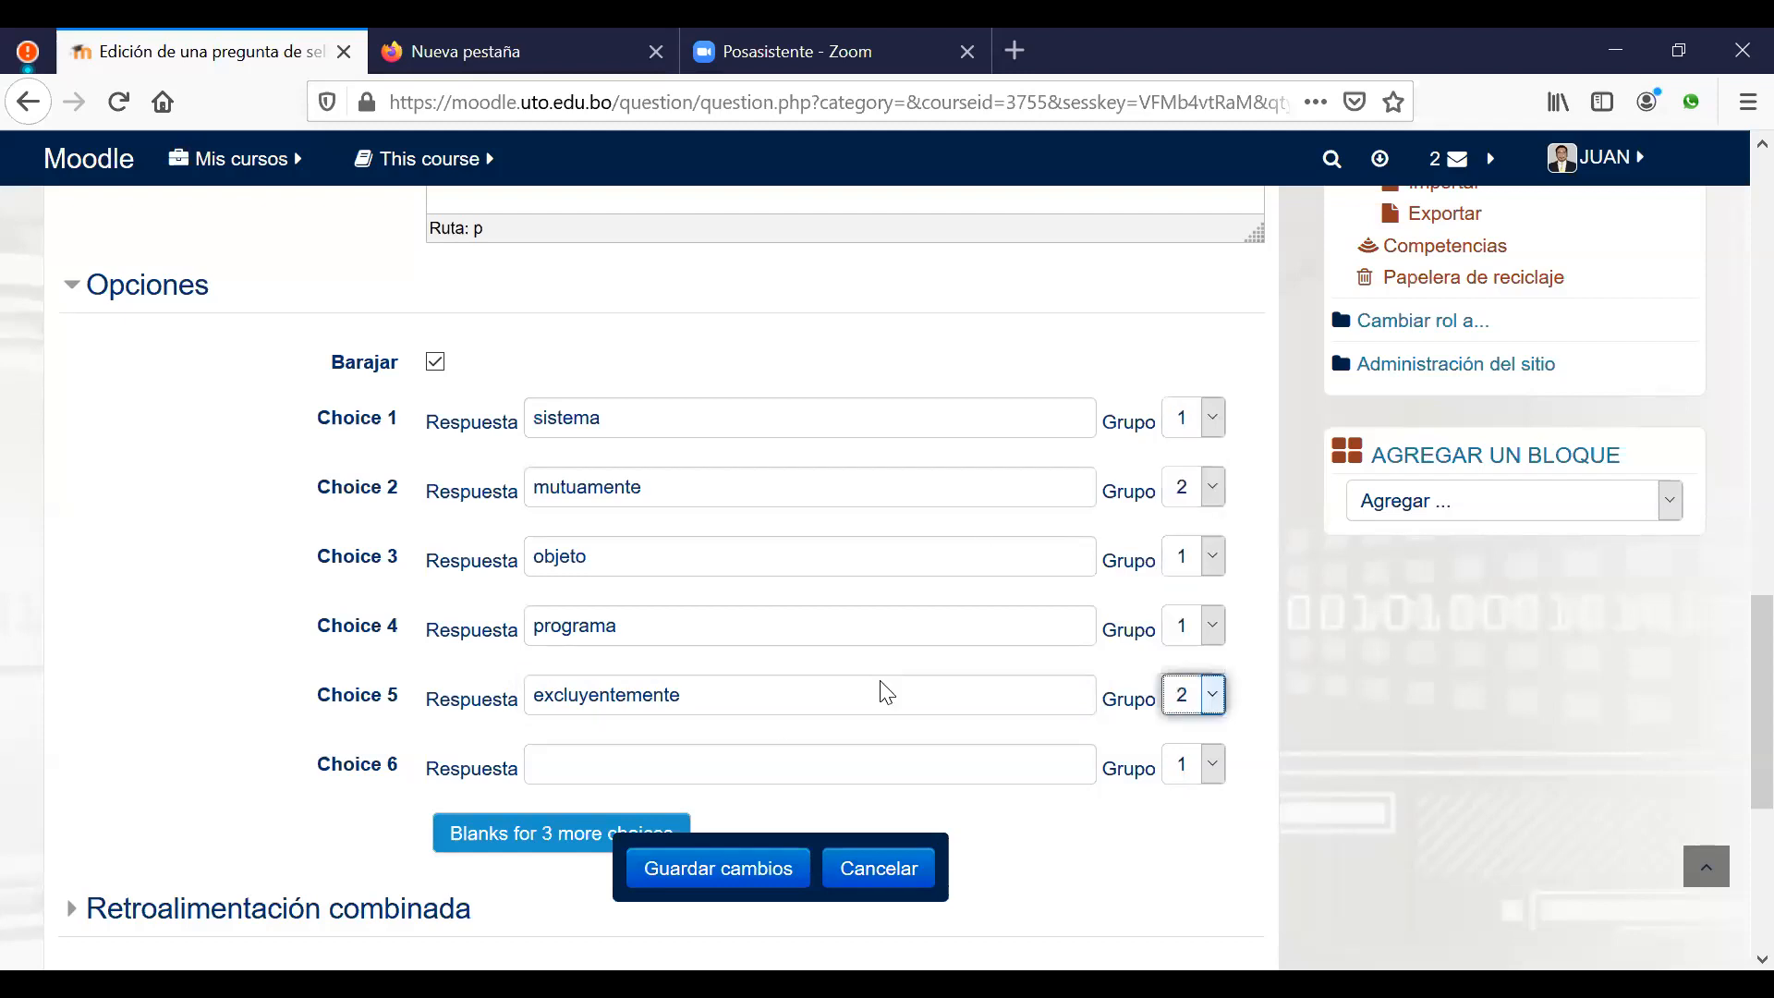
click(696, 756)
text(ocas)
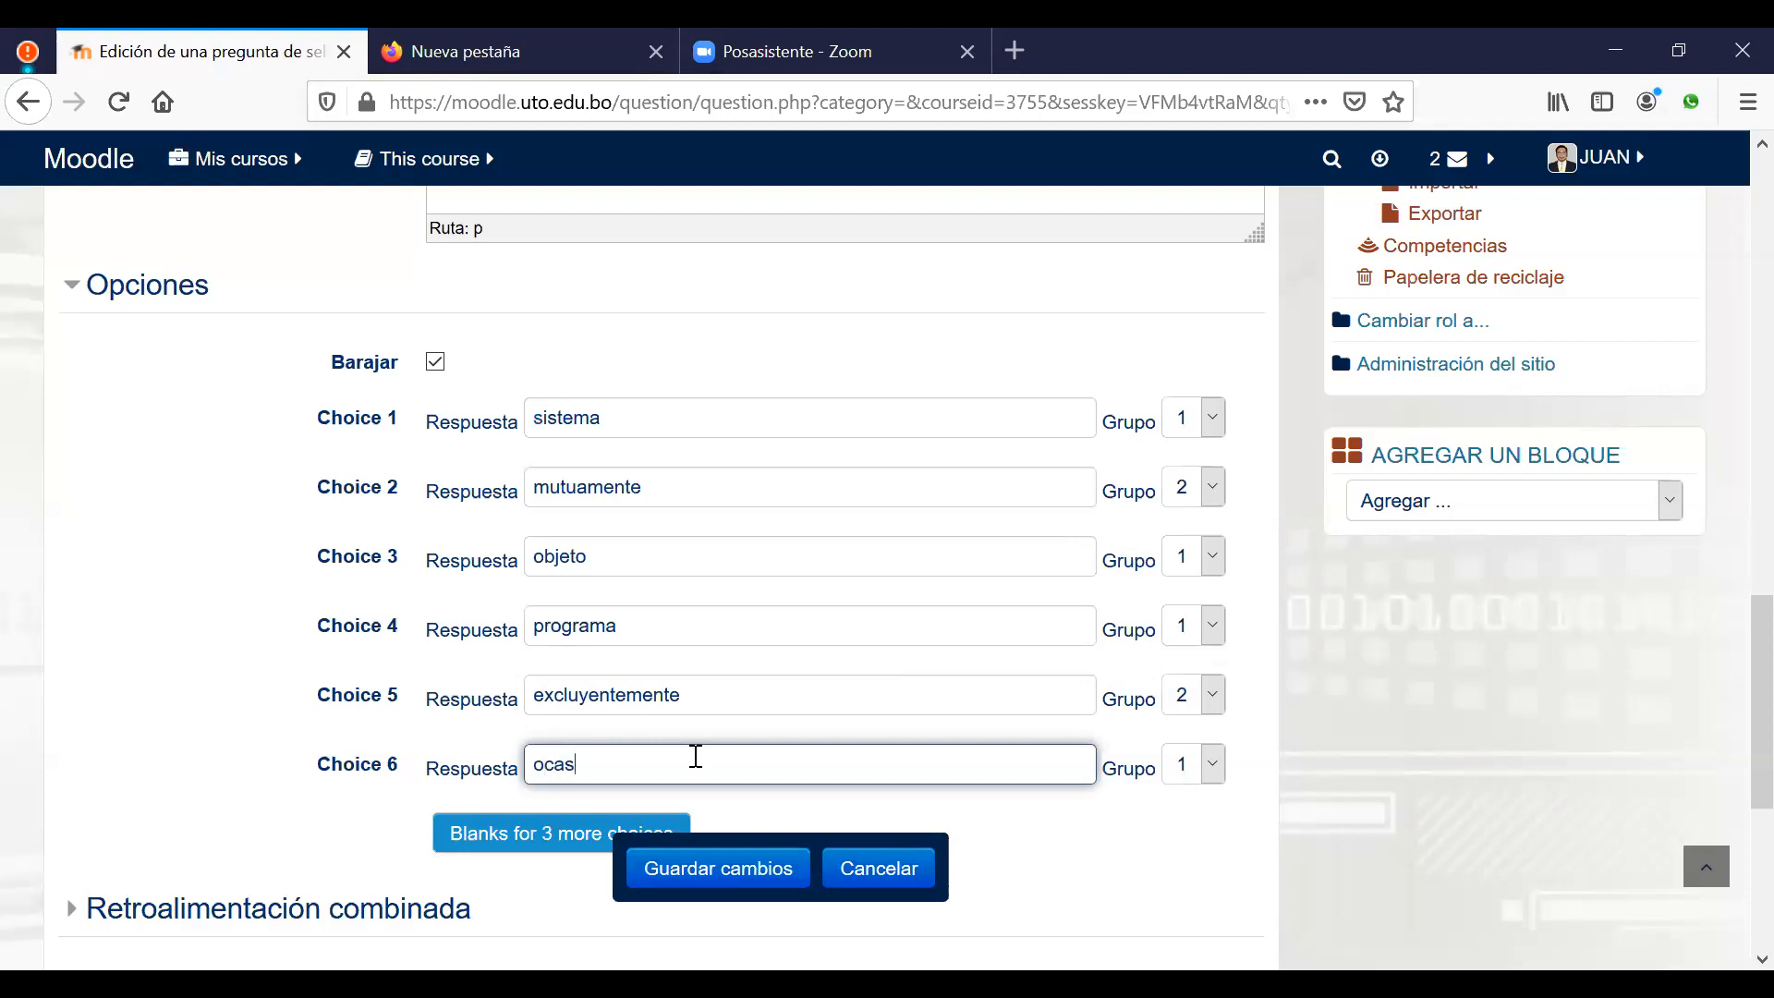
text(ionalmente)
click(1213, 765)
click(1183, 515)
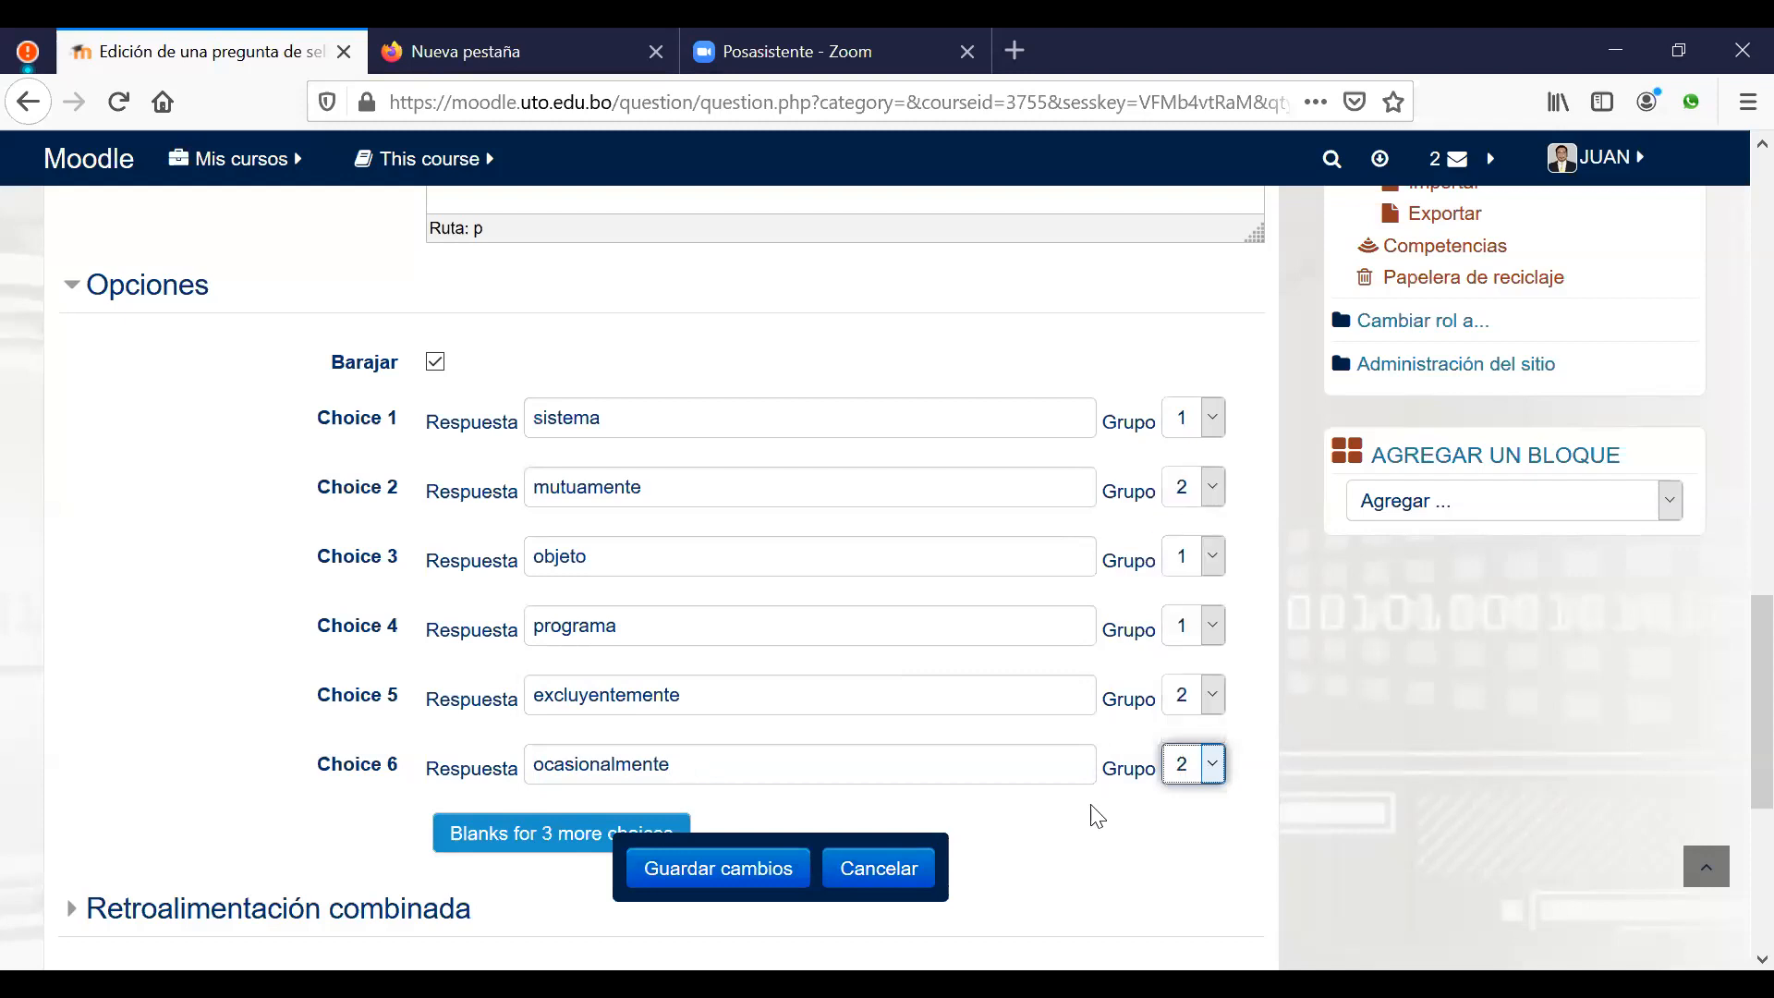
scroll(1077, 836, down, 2)
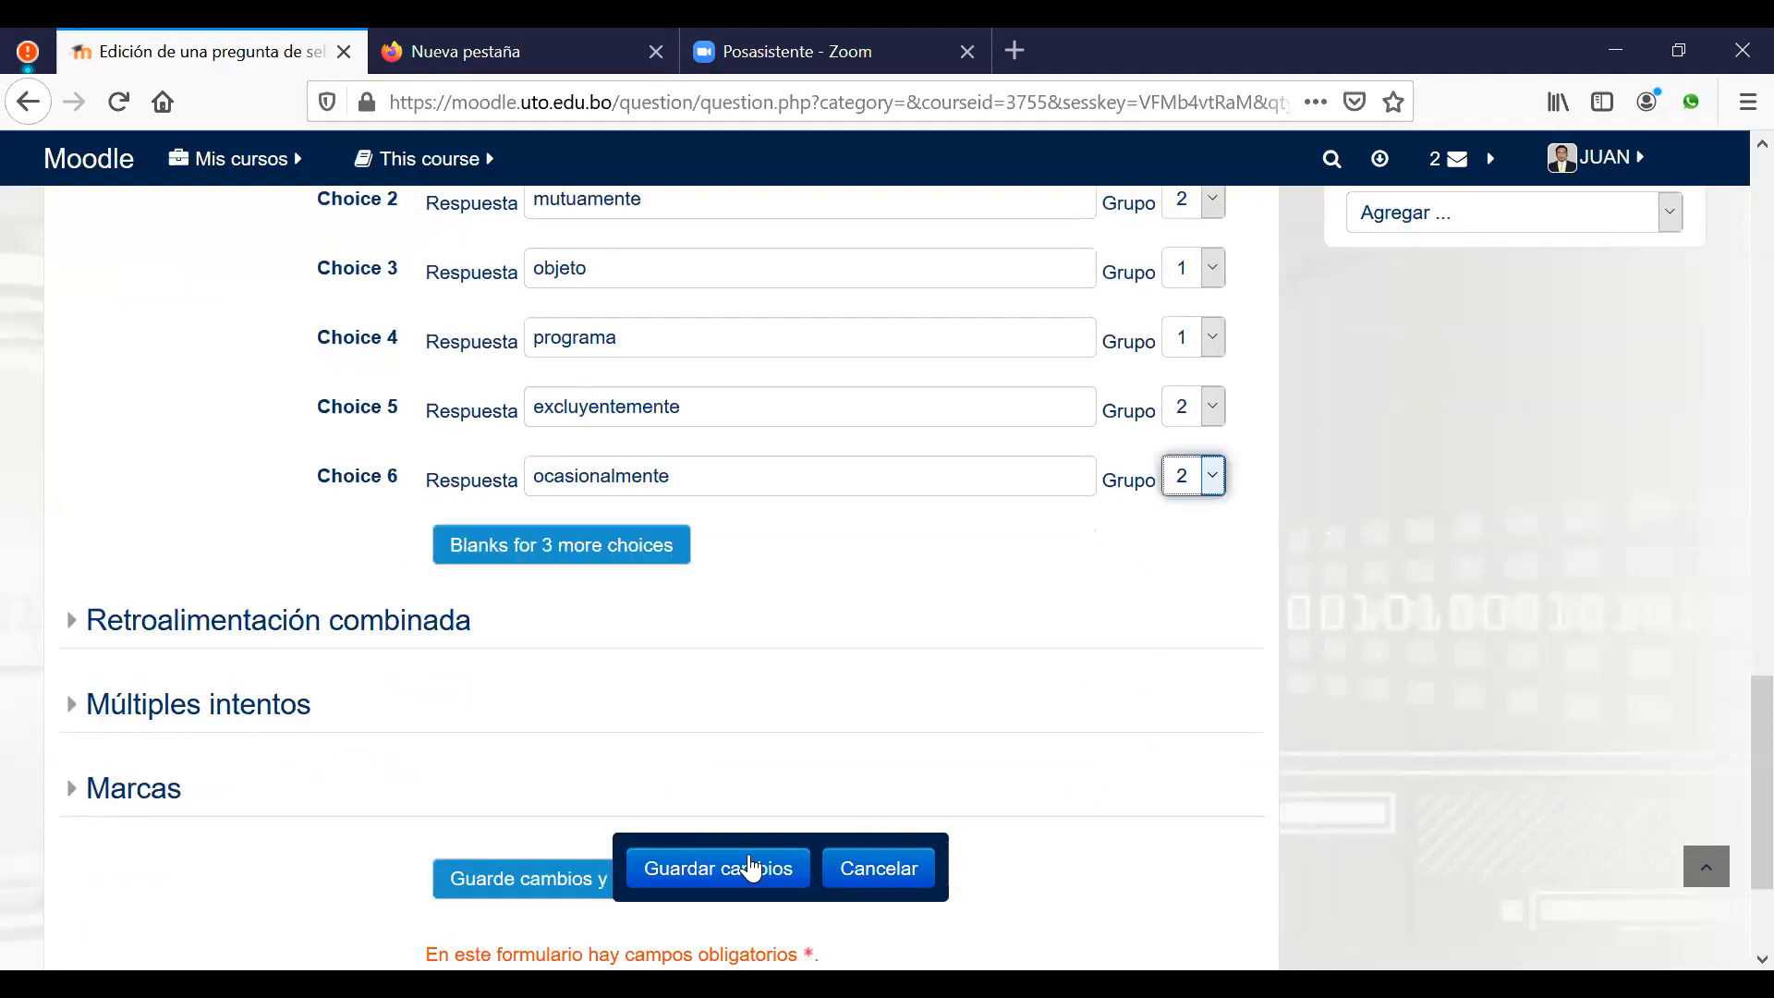
click(724, 876)
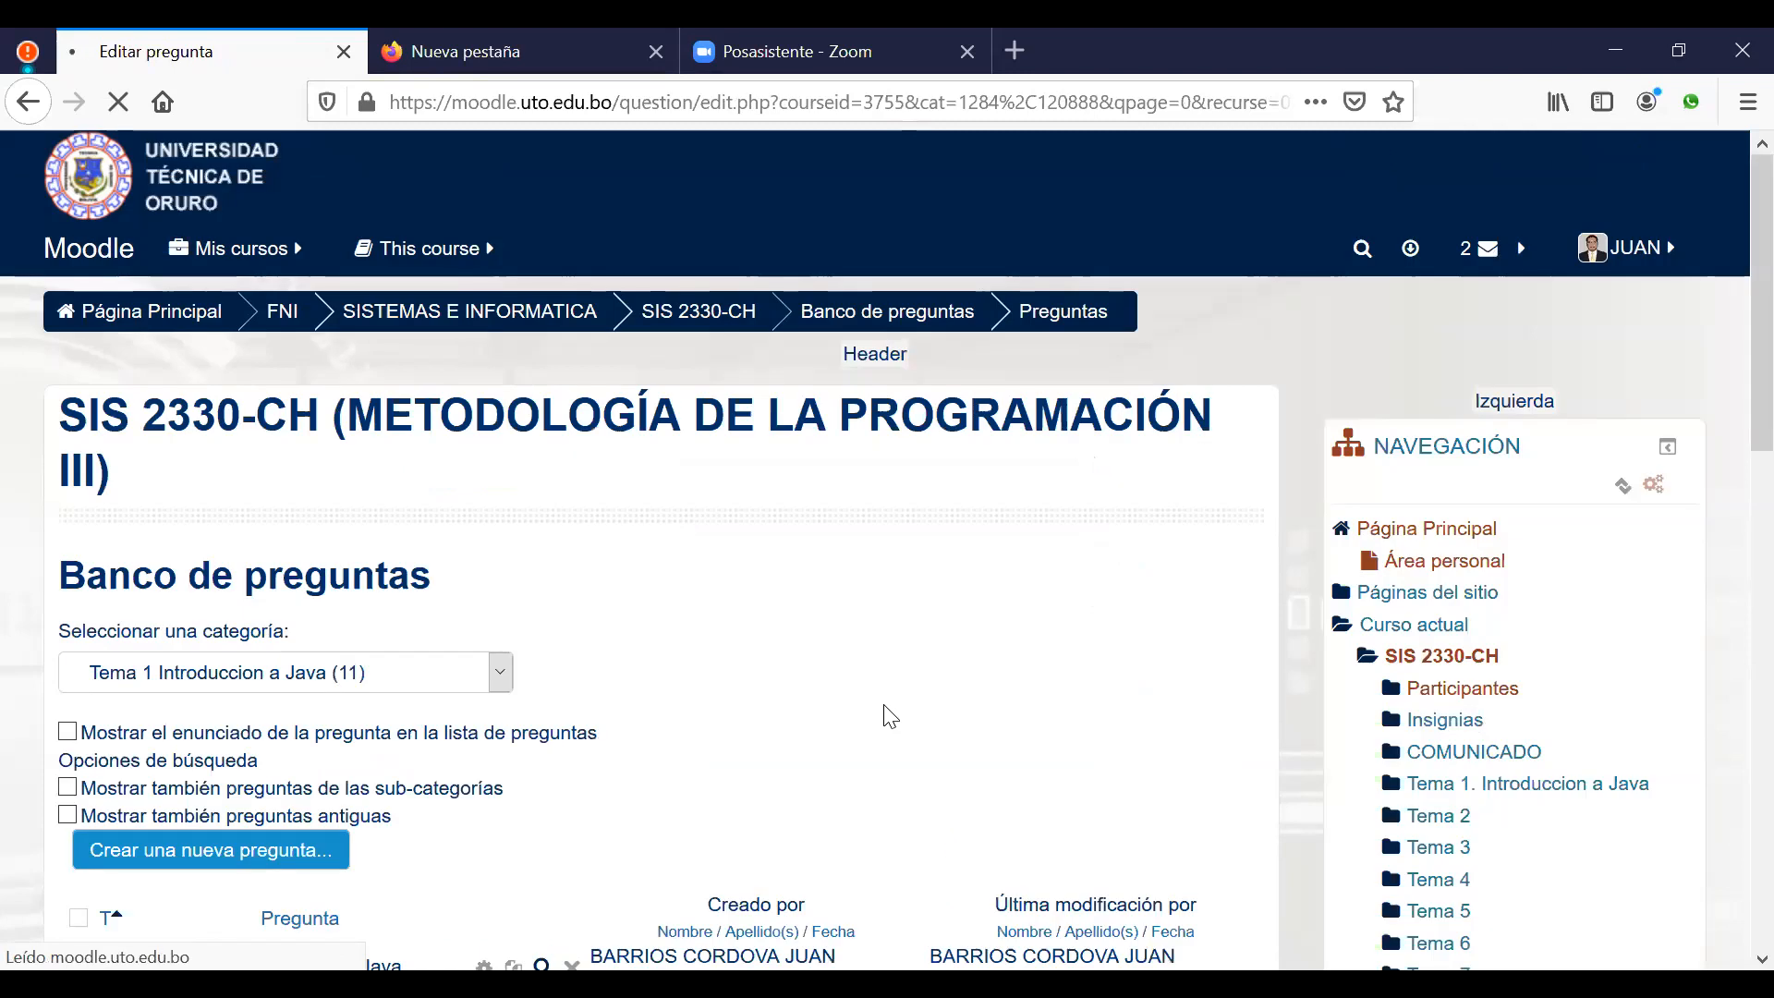
Step: Start a new 'Elige la palabra perdida' question from the question bank
scroll(884, 705, down, 1)
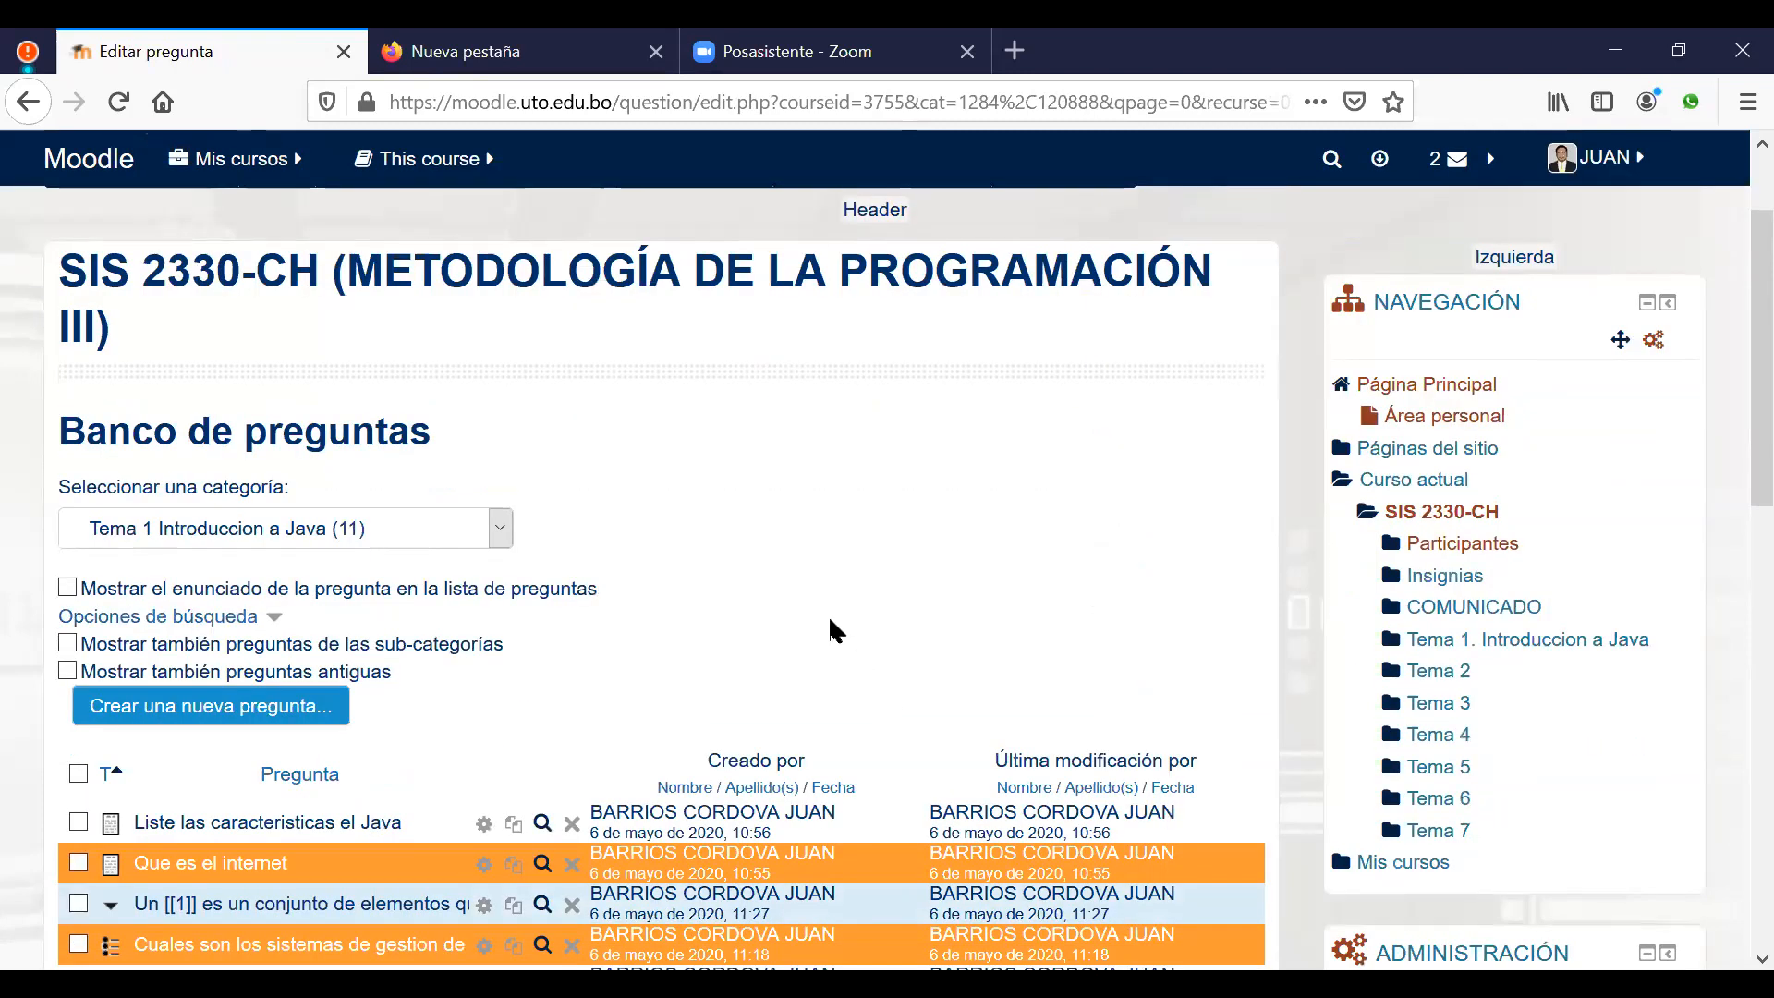
scroll(818, 589, down, 1)
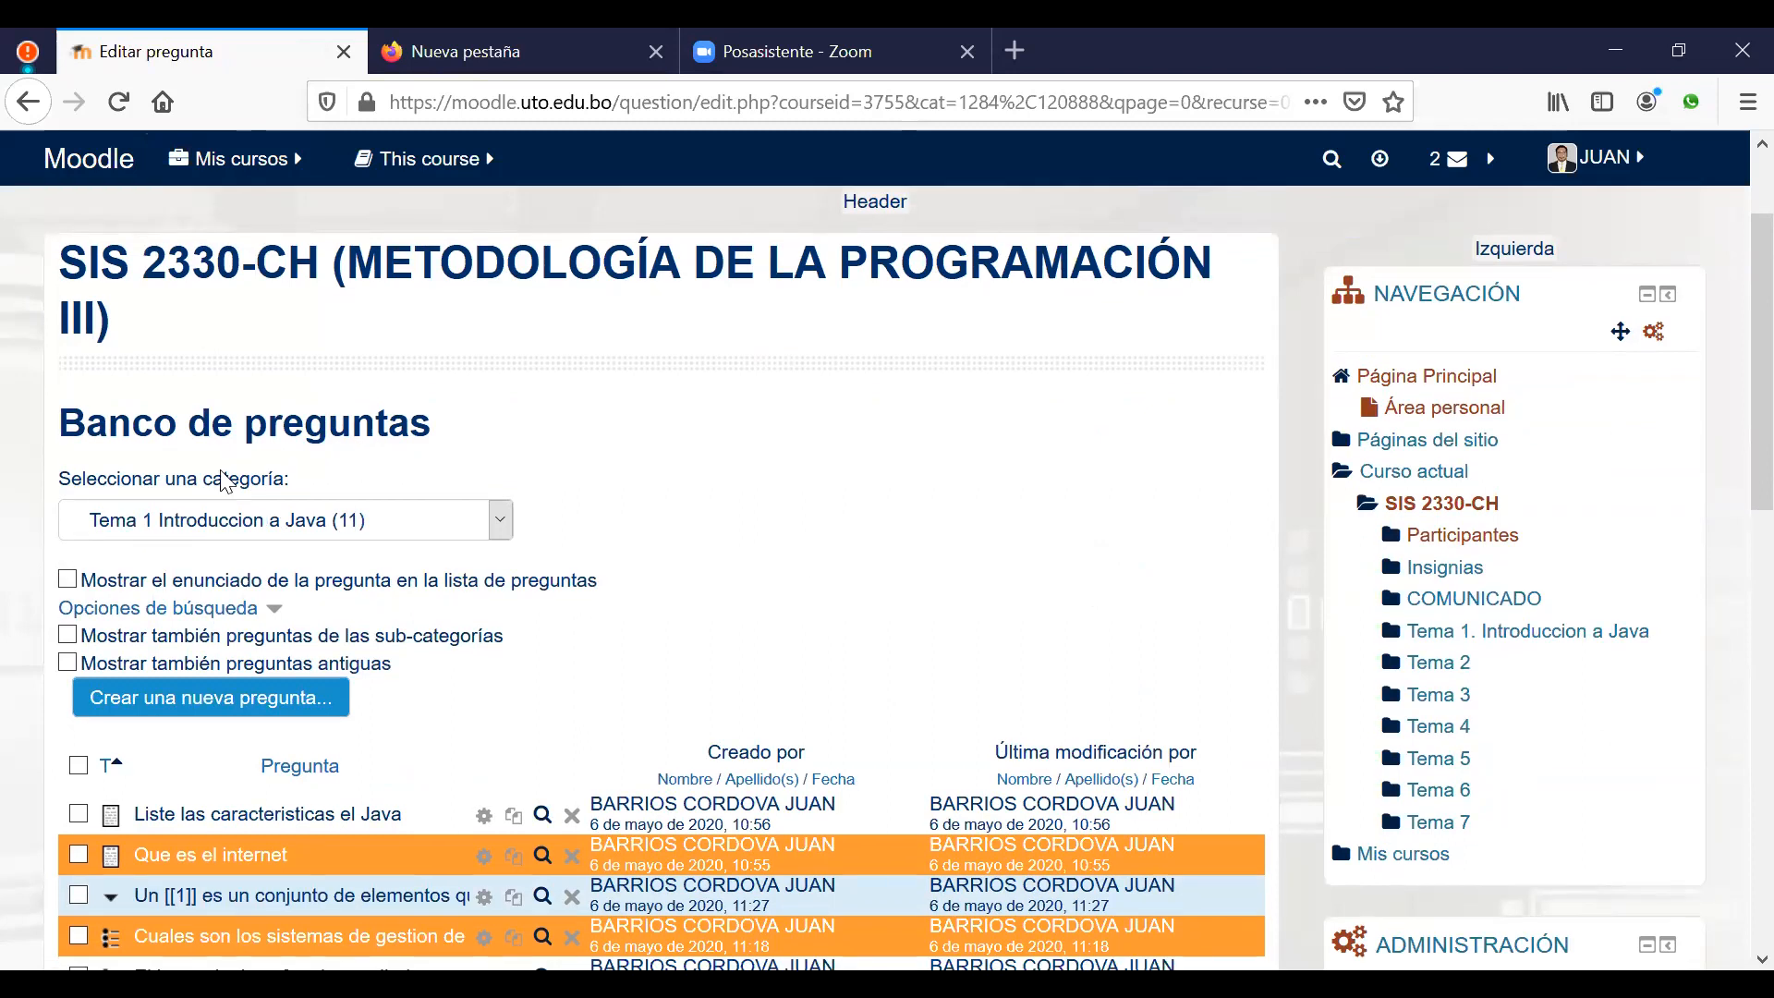
scroll(226, 476, down, 2)
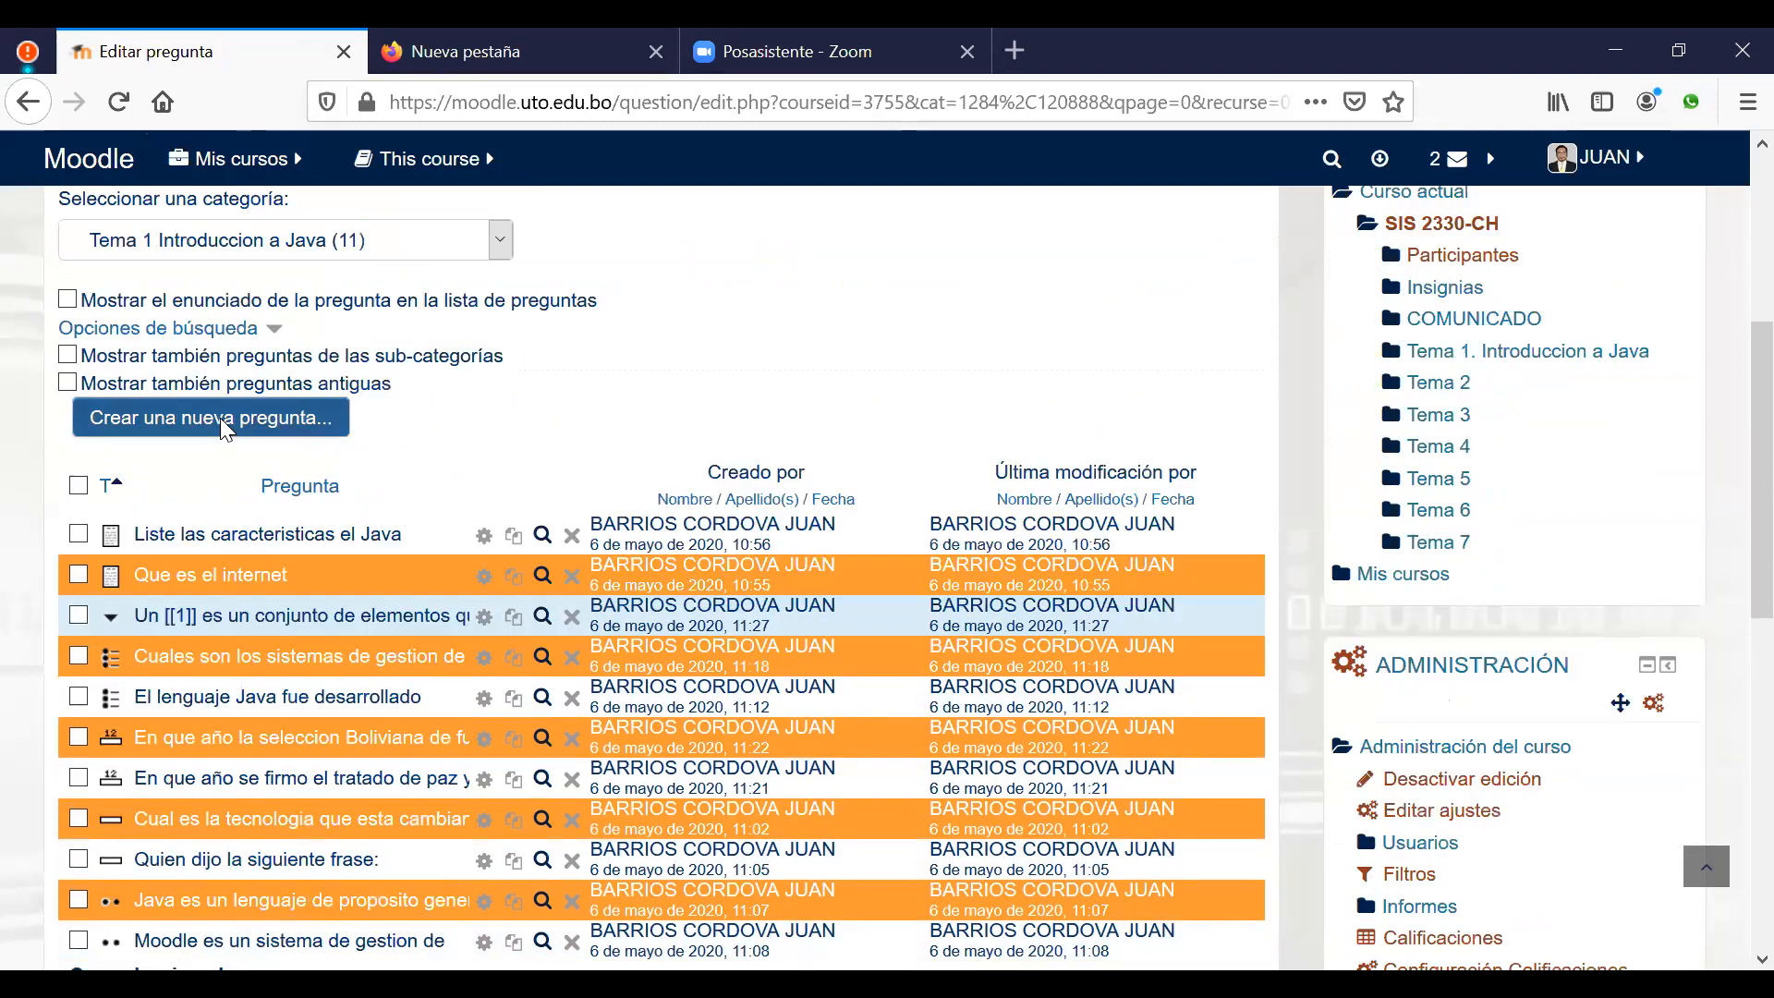
click(225, 423)
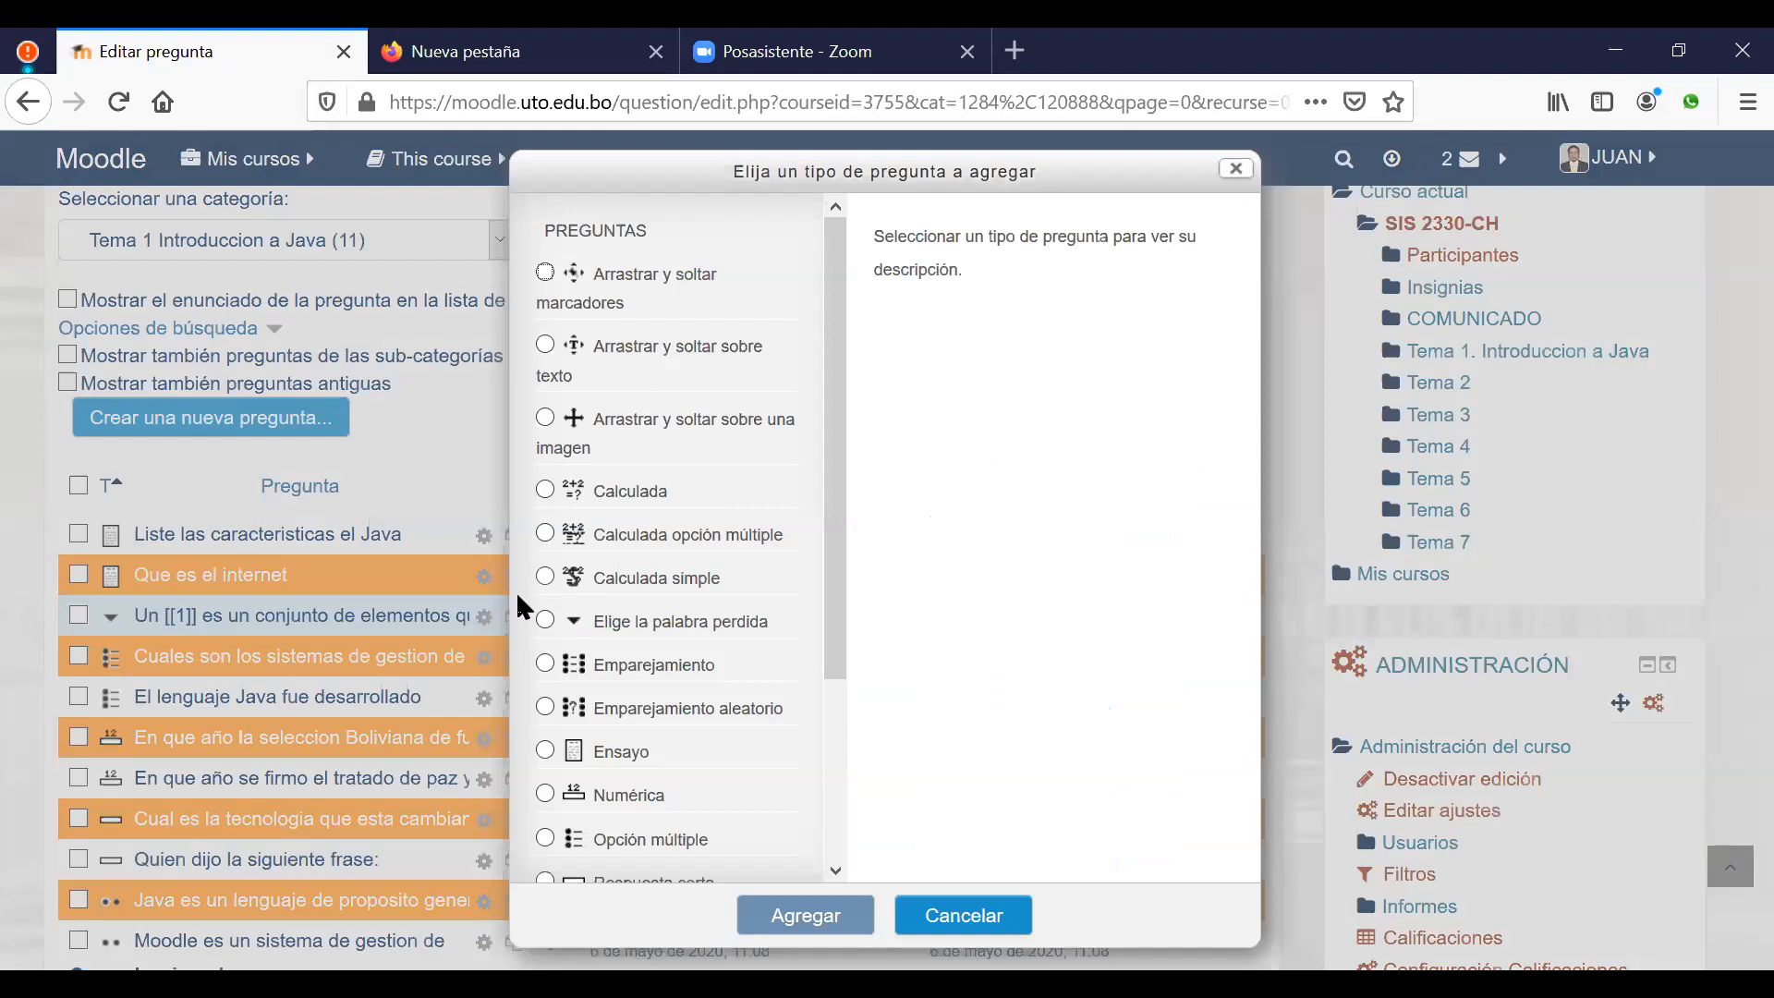
click(658, 623)
click(813, 920)
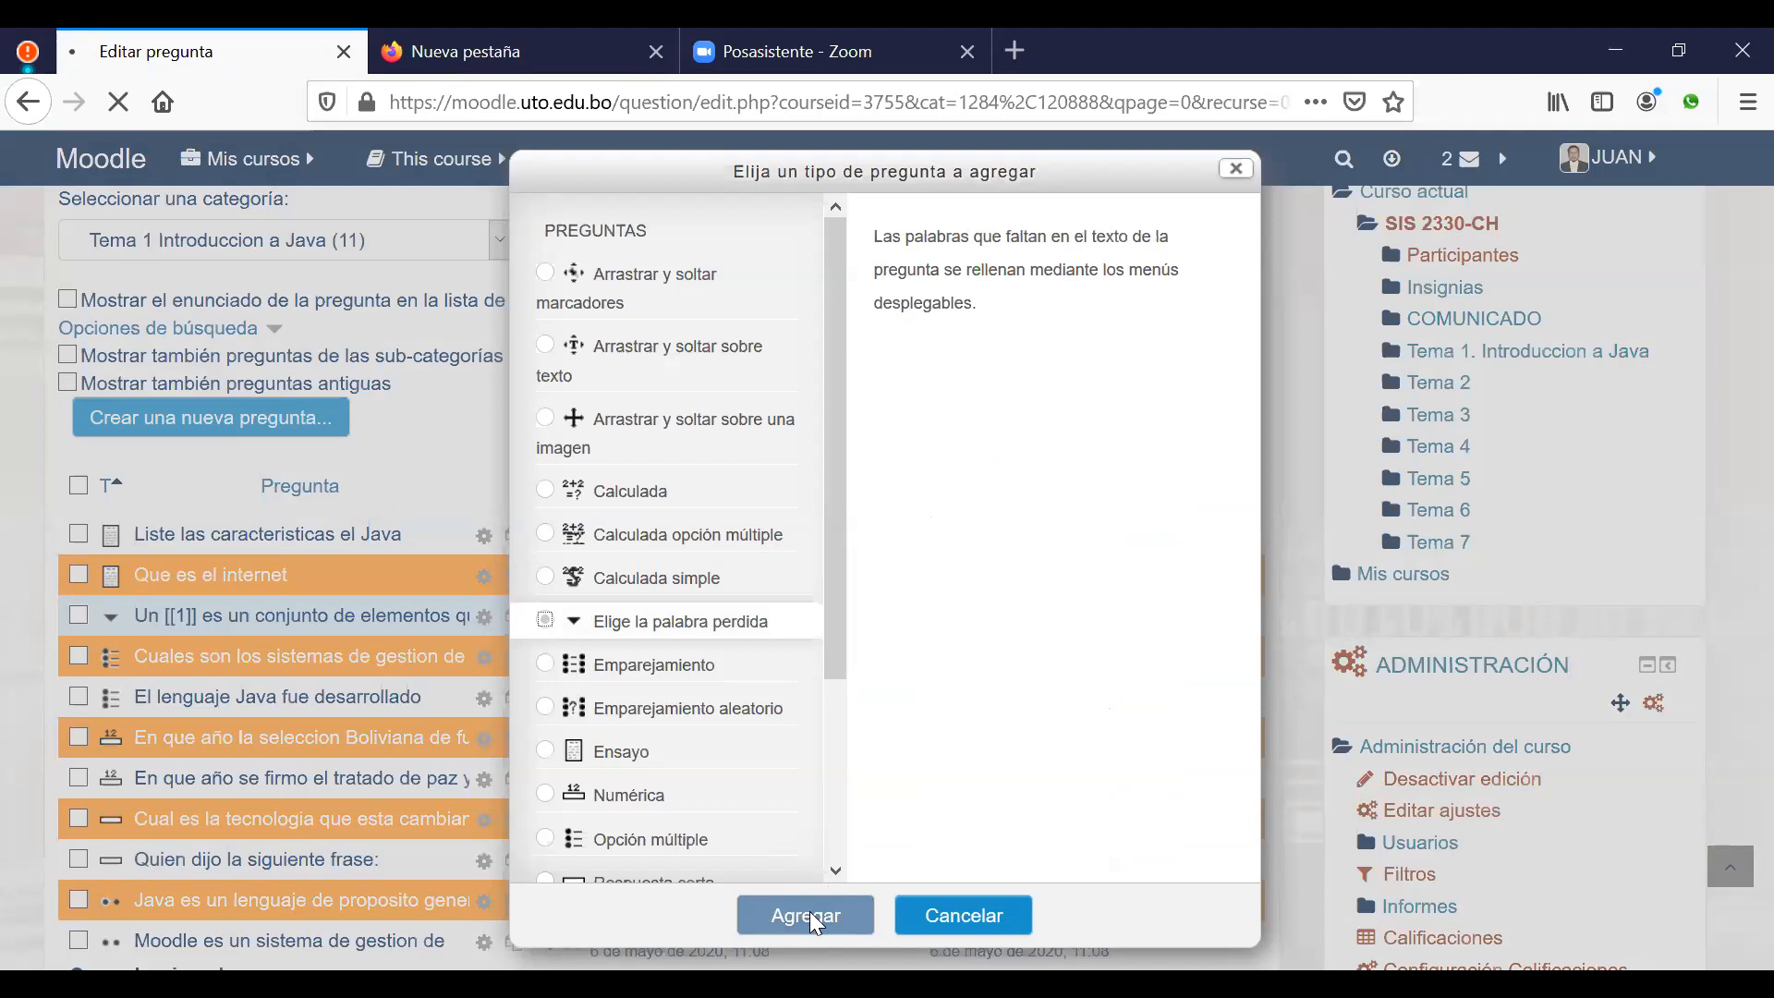
scroll(974, 764, down, 3)
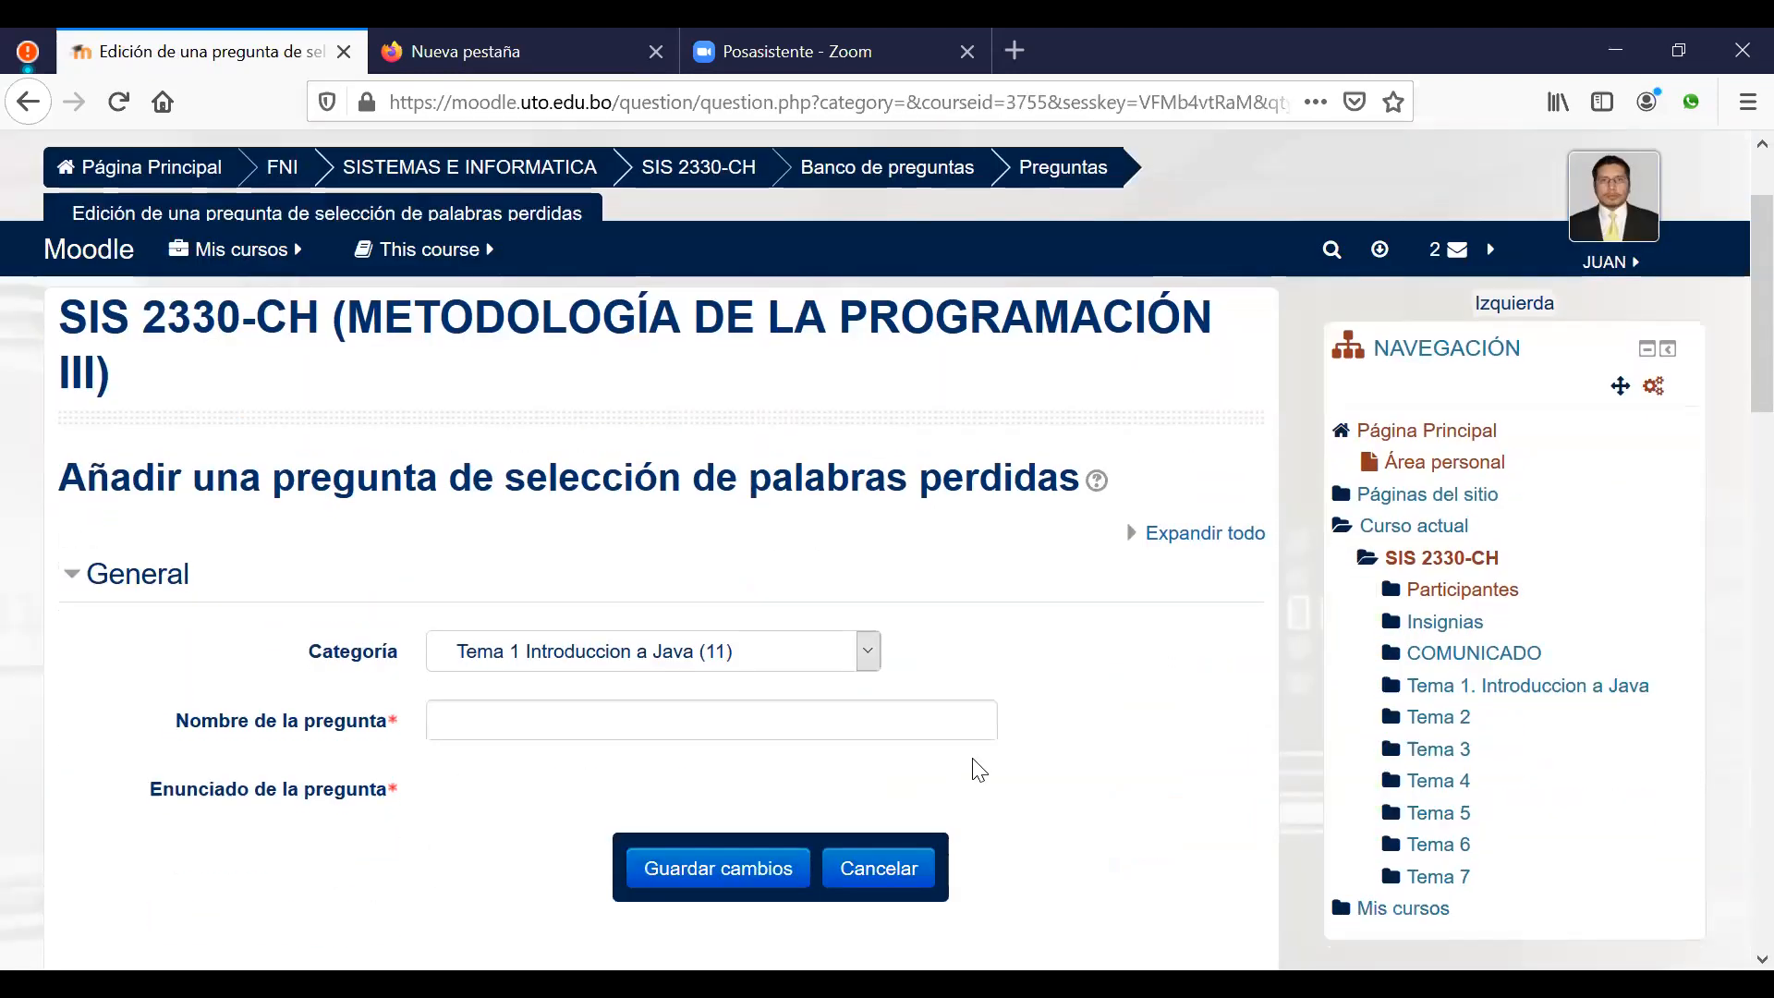
Step: Write the question text 'La ley de gravitacion universal fue formulada por Newton en 1687.'
click(679, 717)
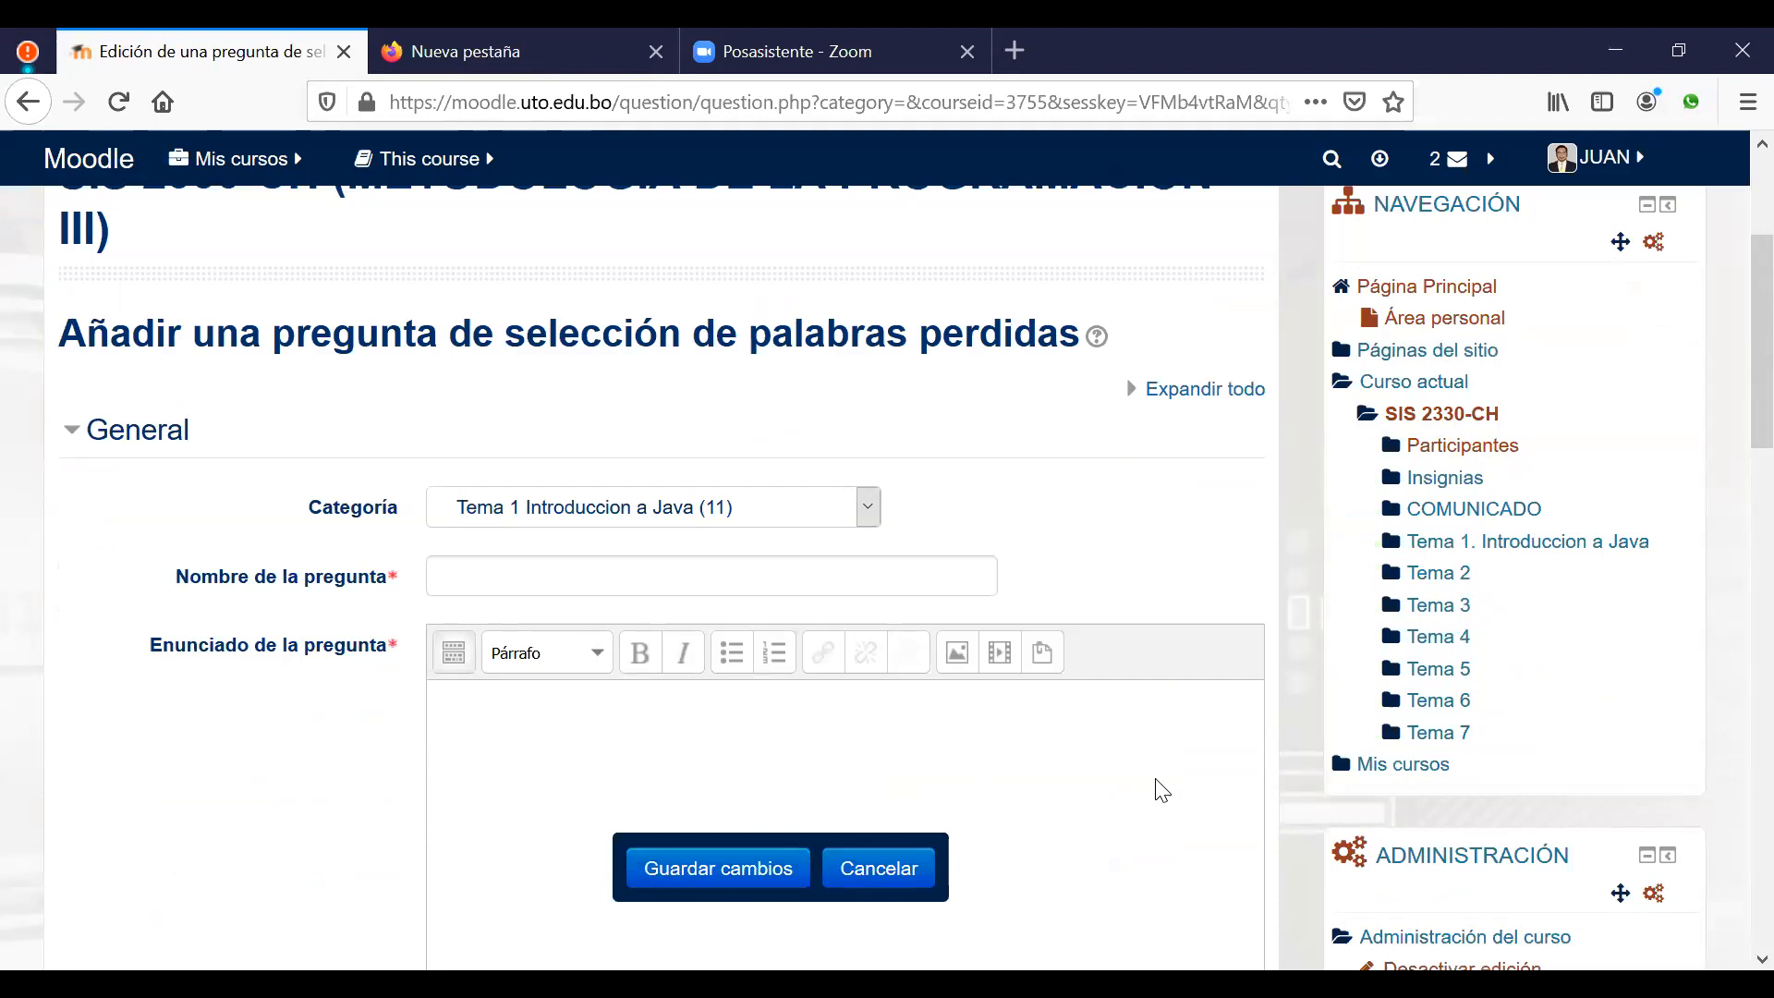
text(La ley de gravitacion univer)
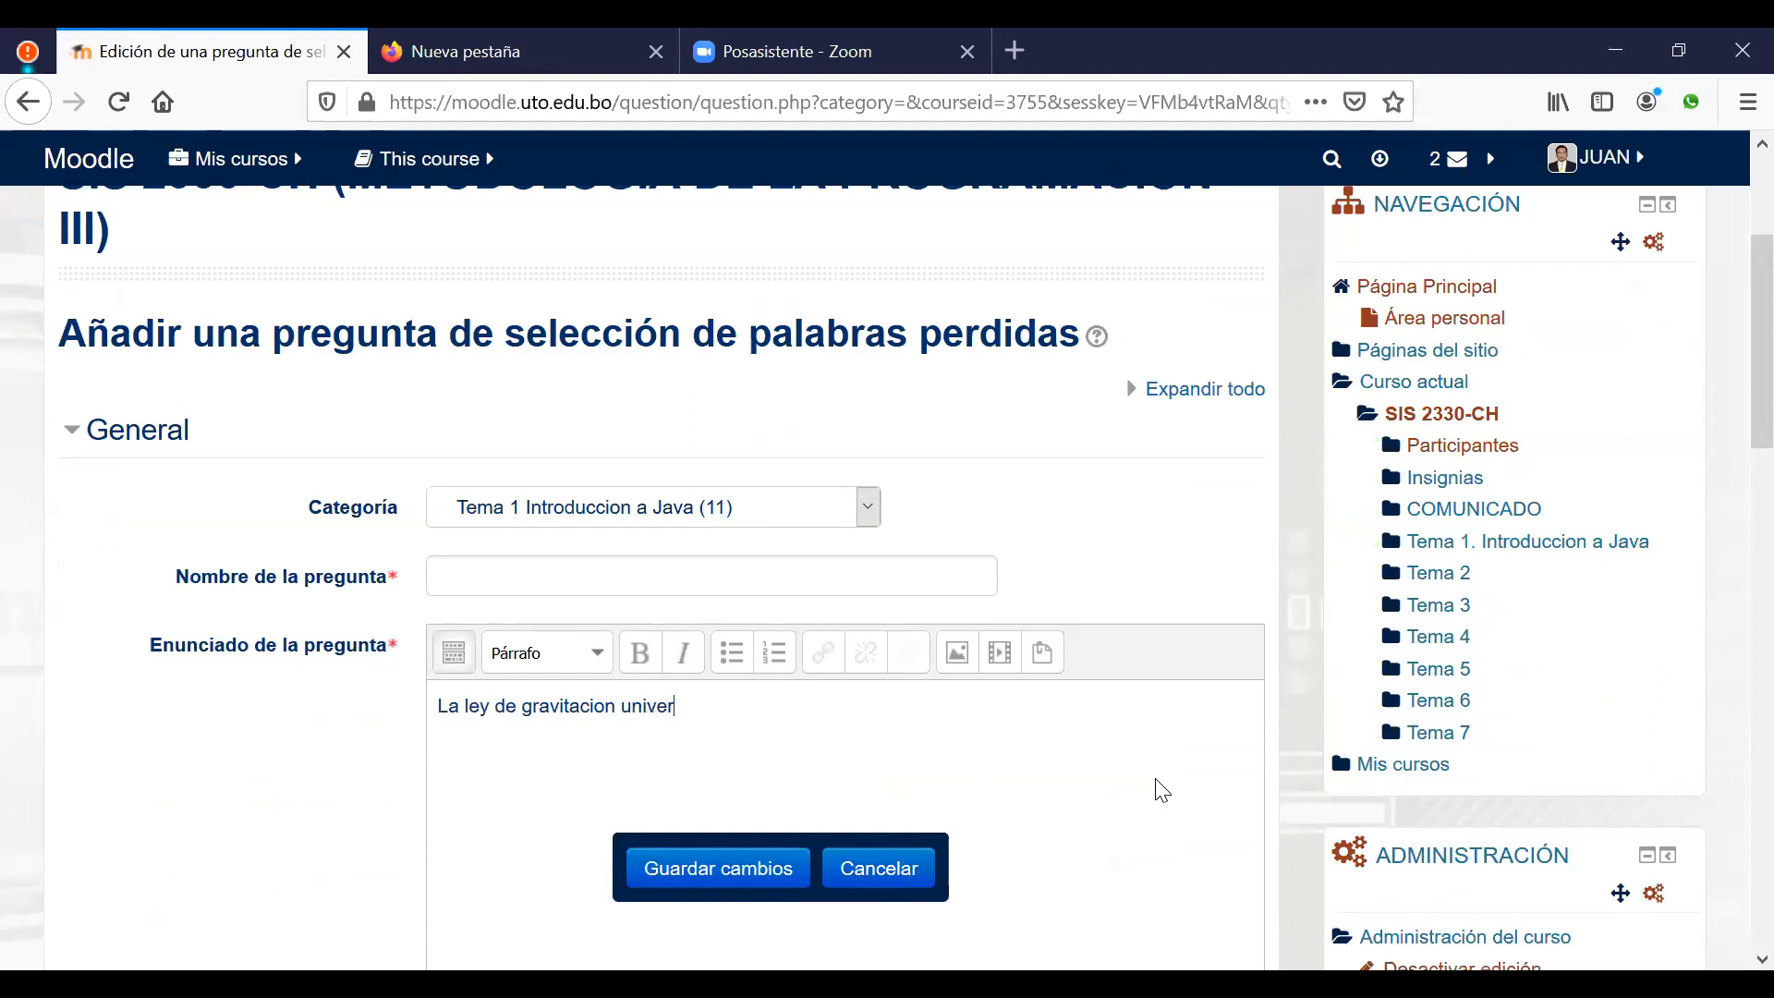
text(sal fue)
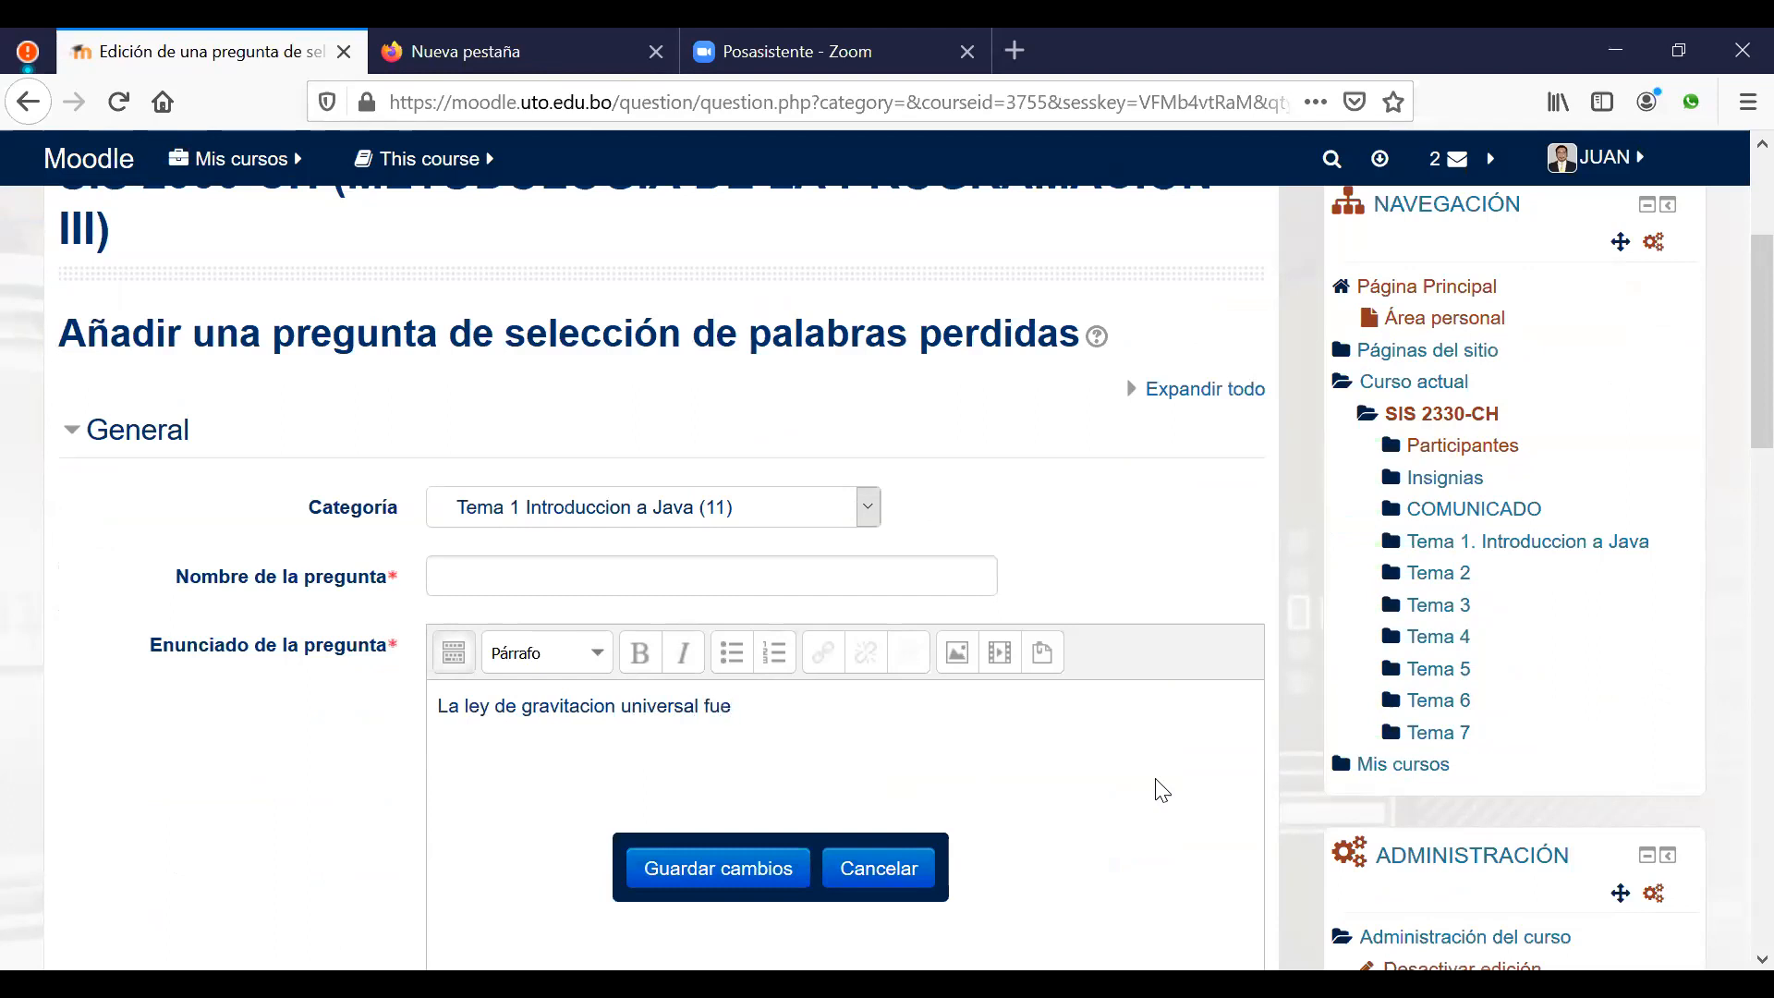
text( formulada por...)
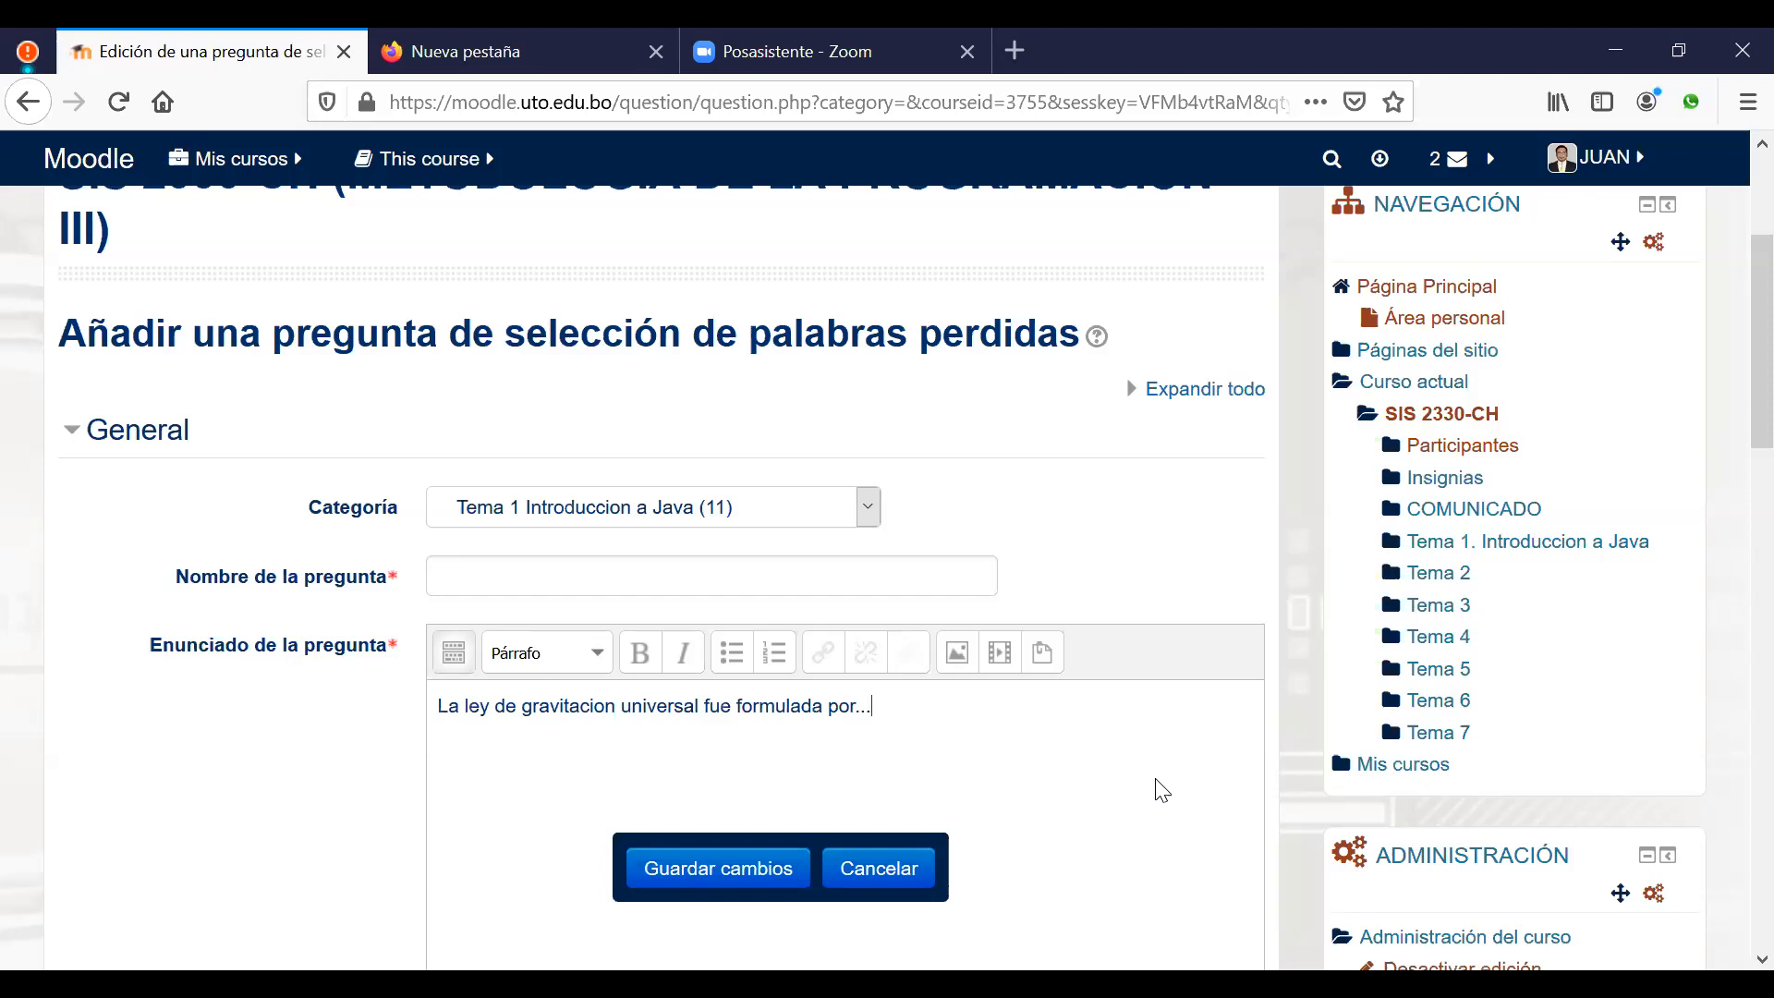
key(BackSpace)
text(Newton en 1687.)
Step: Replace the word 'Newton' in the question text with gap [[1]]
double_click(897, 705)
click(899, 707)
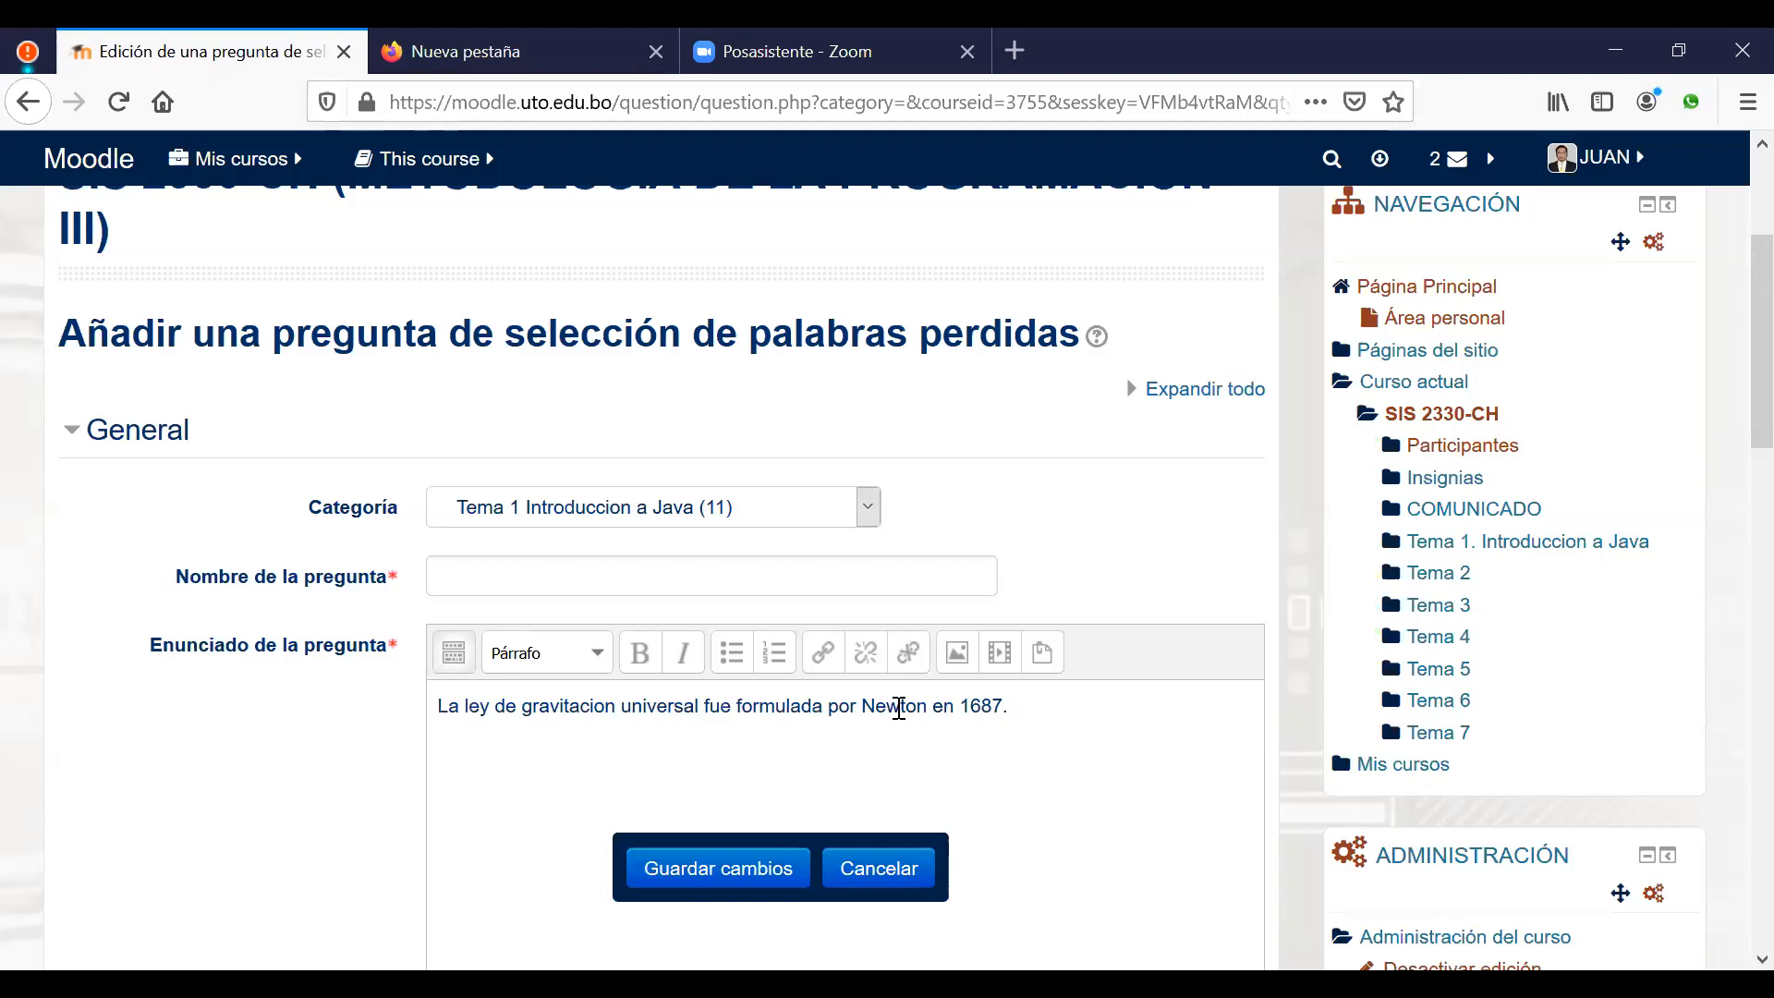
scroll(899, 708, up, 1)
double_click(907, 763)
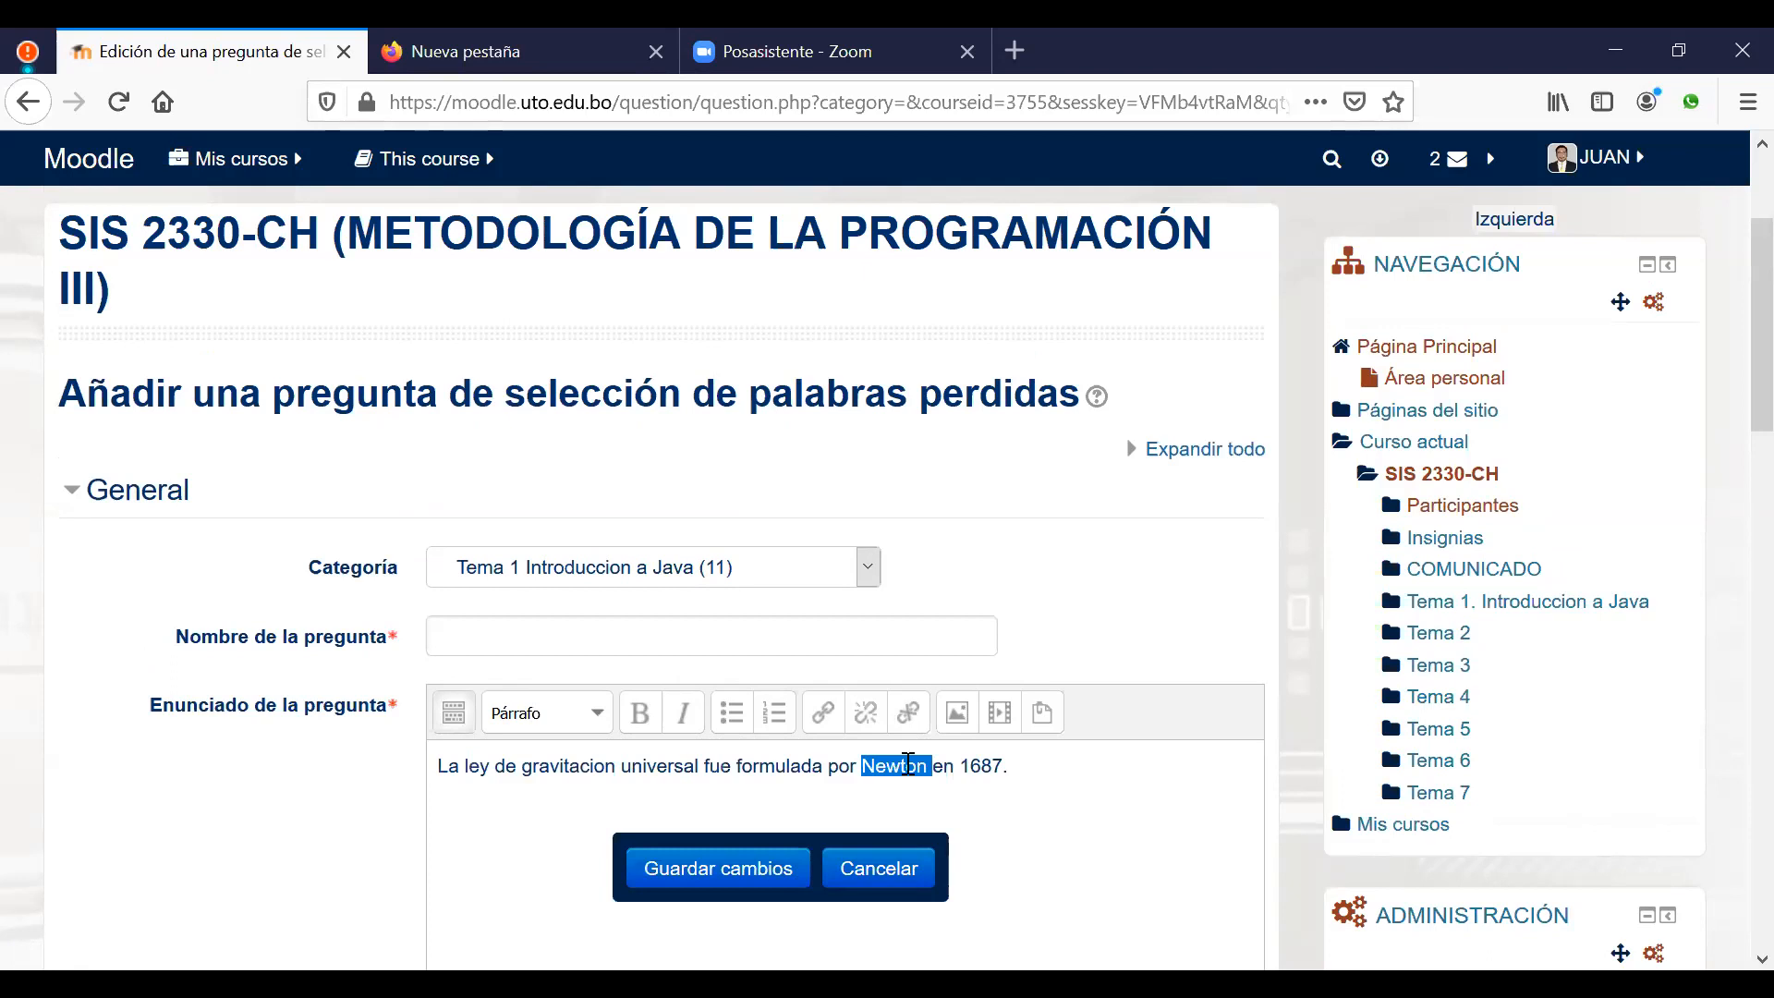
key(ctrl+x)
text([[)
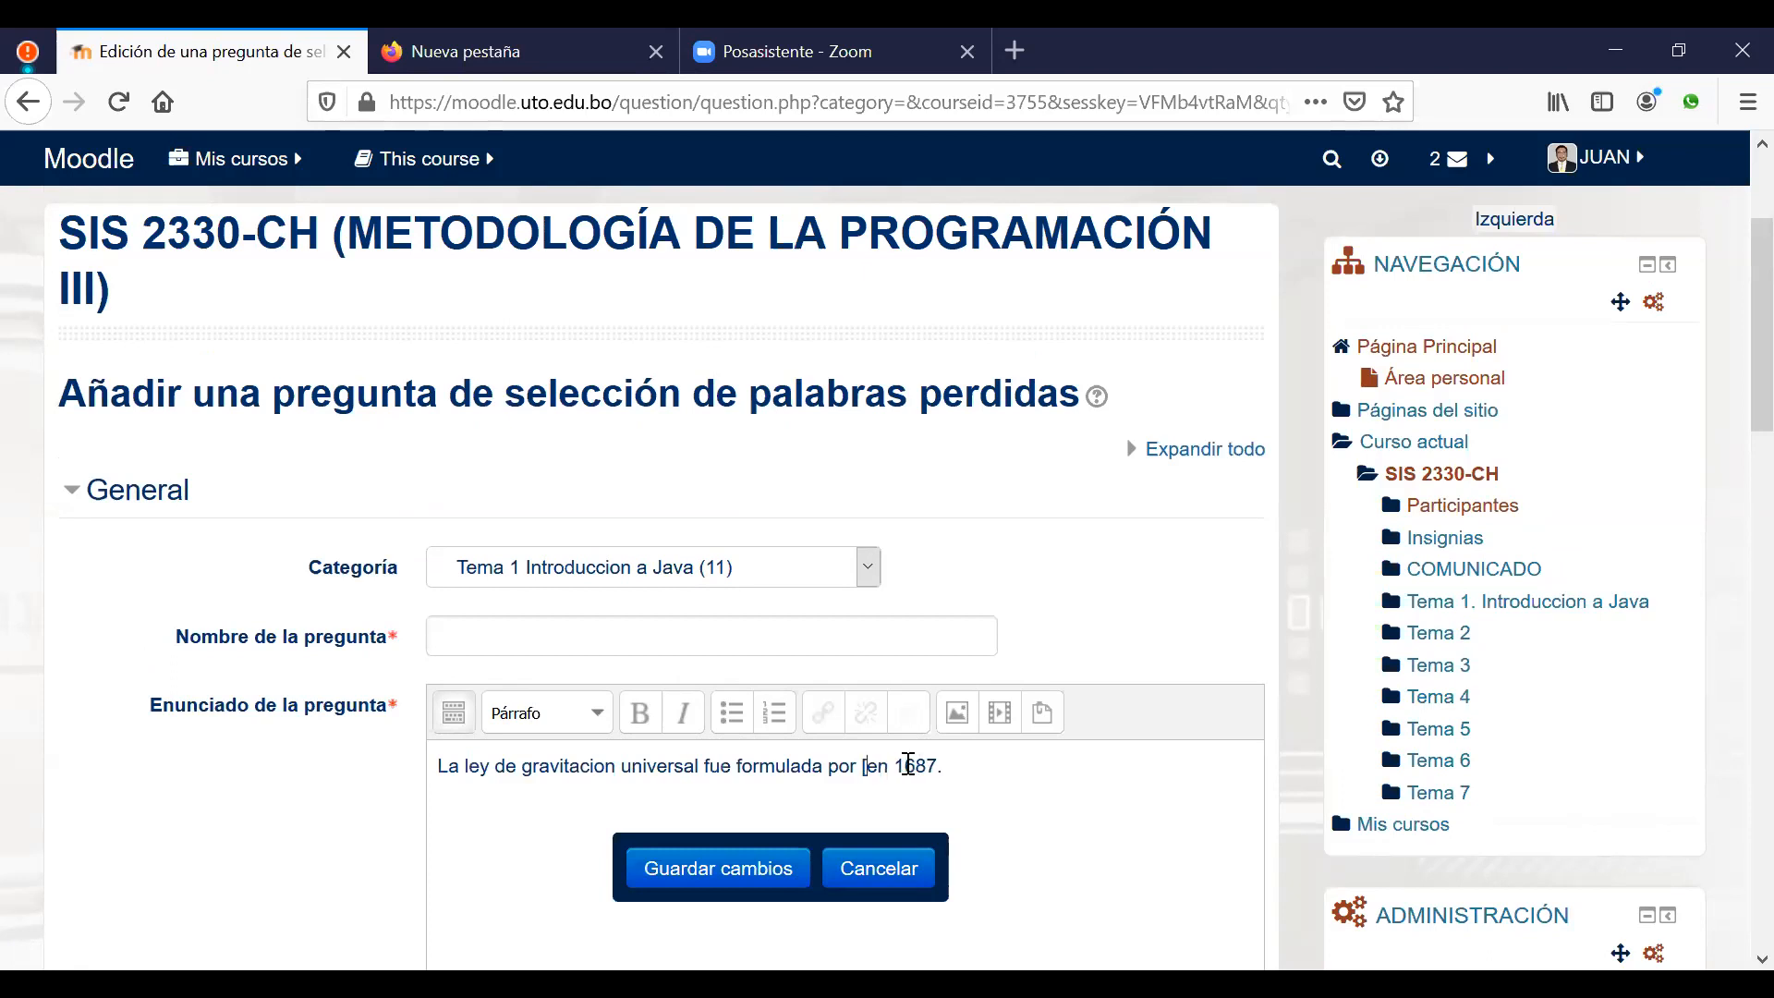
text(1]])
Step: Name the question after the text's opening phrase
drag(441, 769, 736, 766)
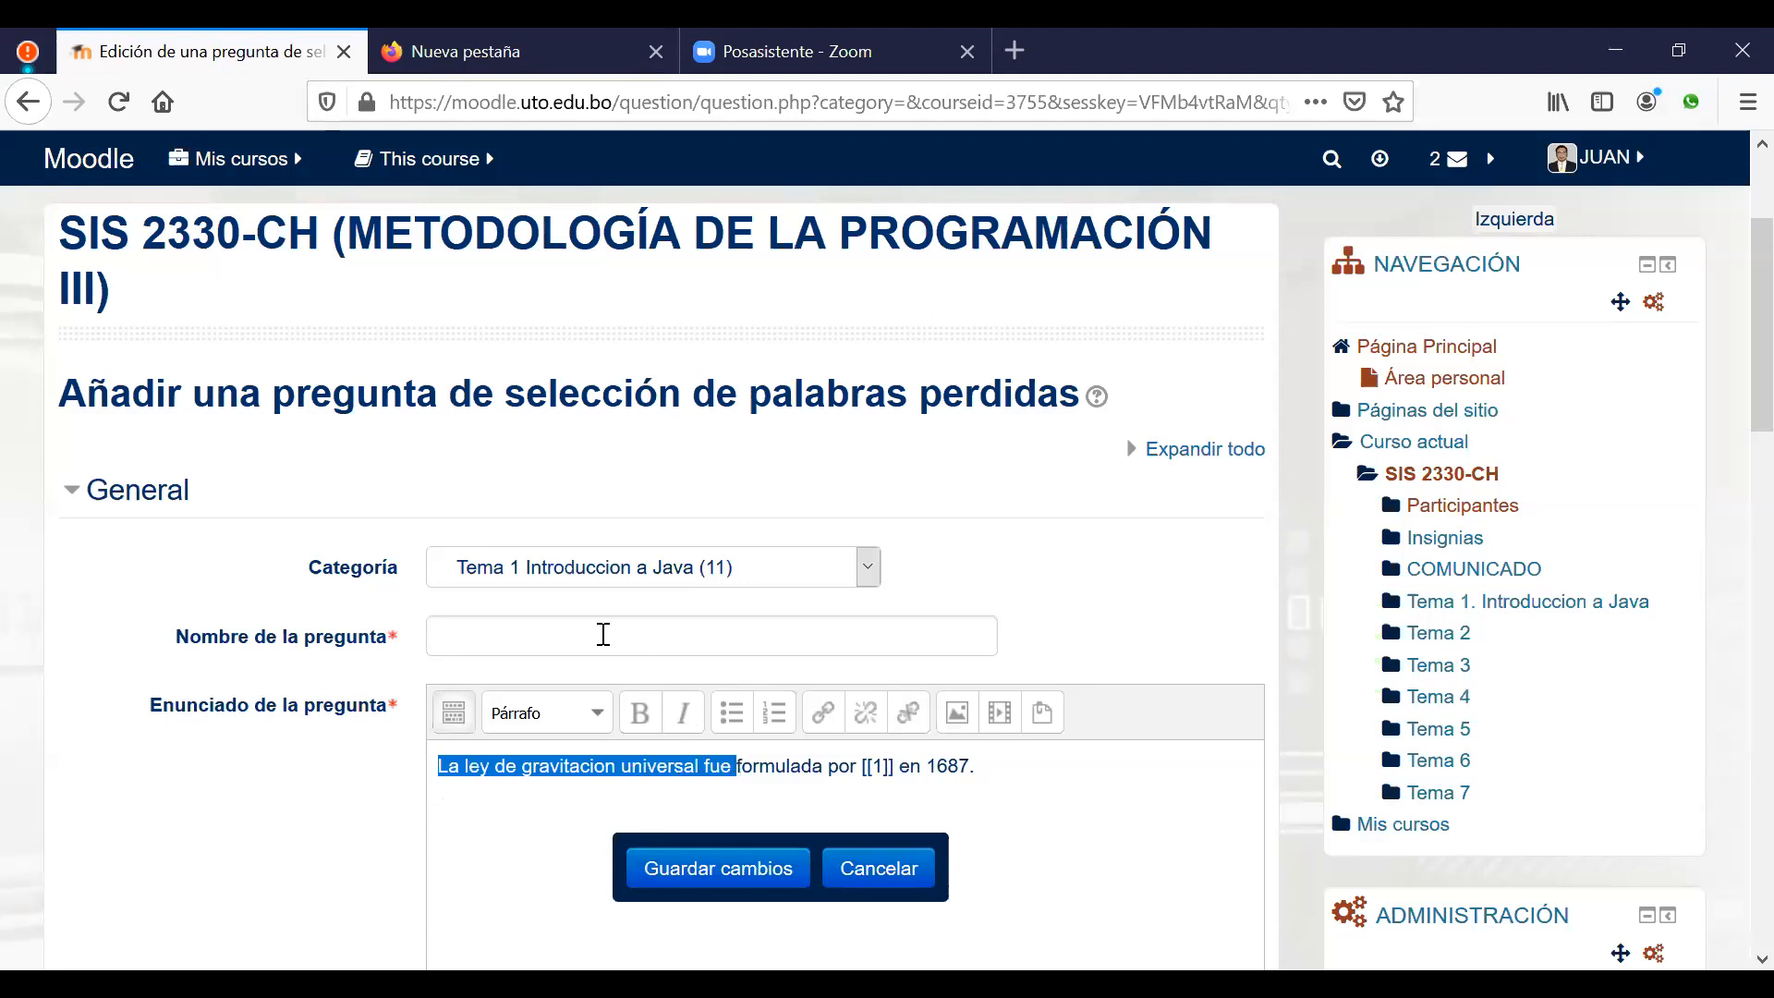
click(603, 635)
key(ctrl+v)
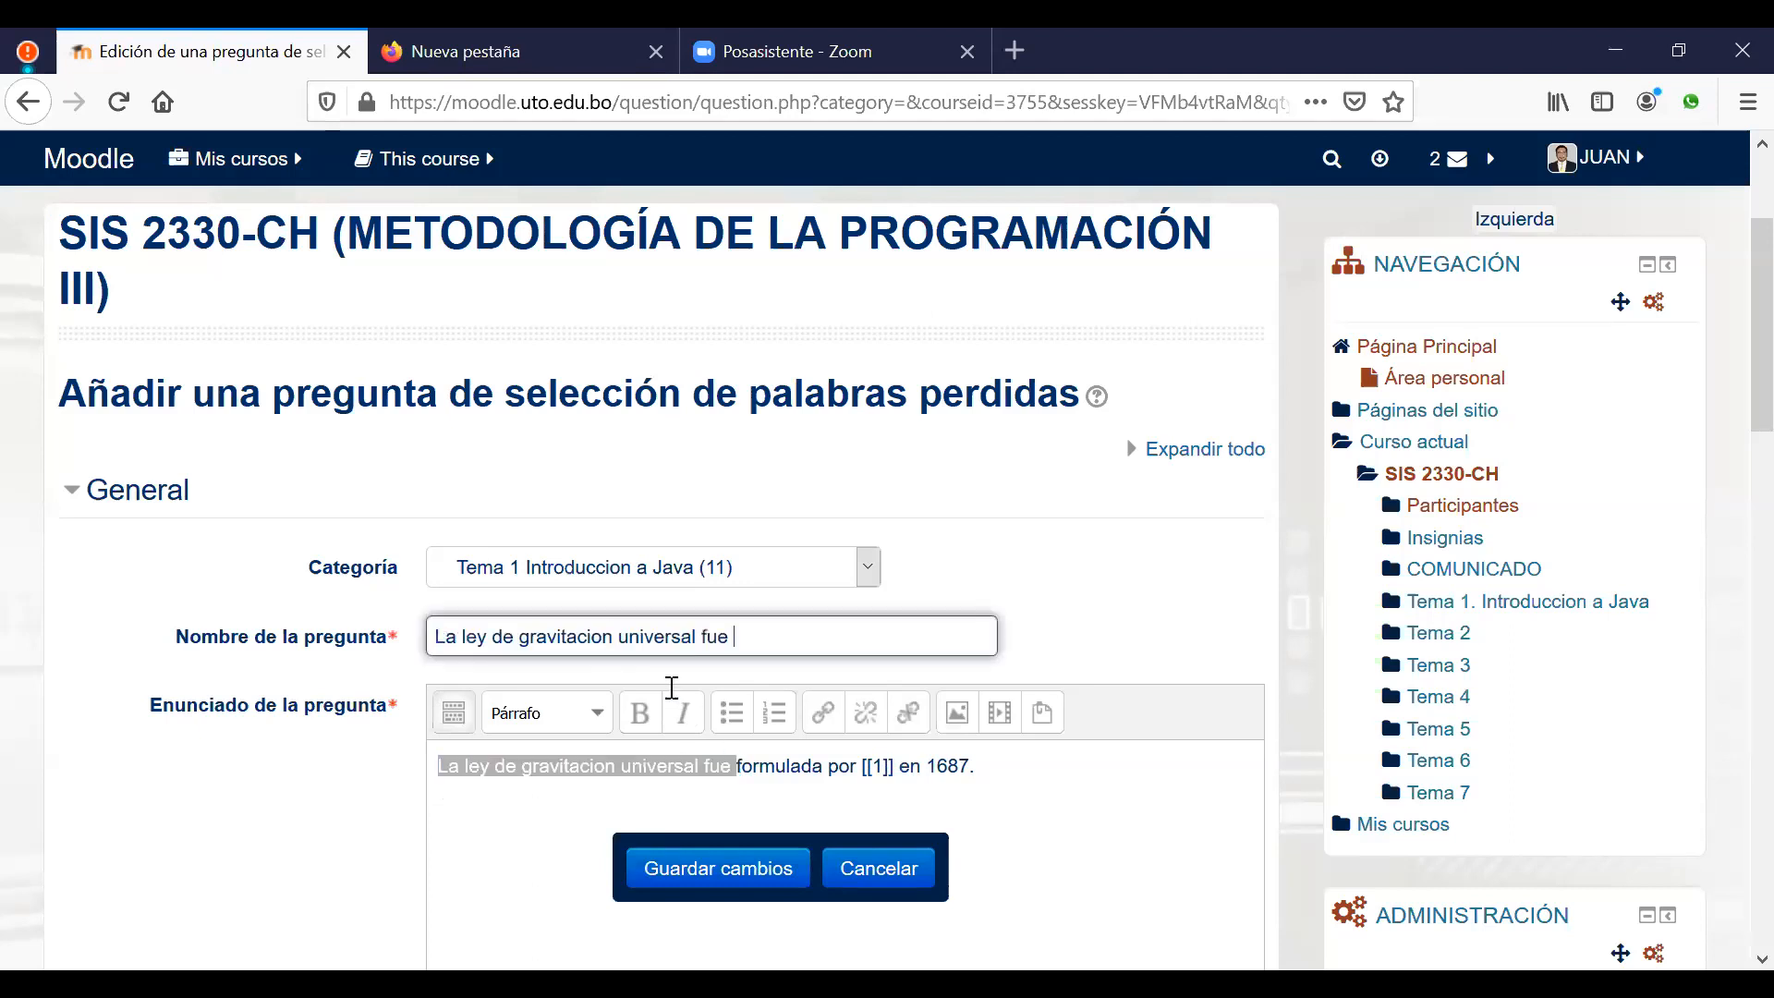
click(1109, 815)
Step: Turn on shuffling and enter 'Newton' as the first choice
scroll(1106, 813, down, 5)
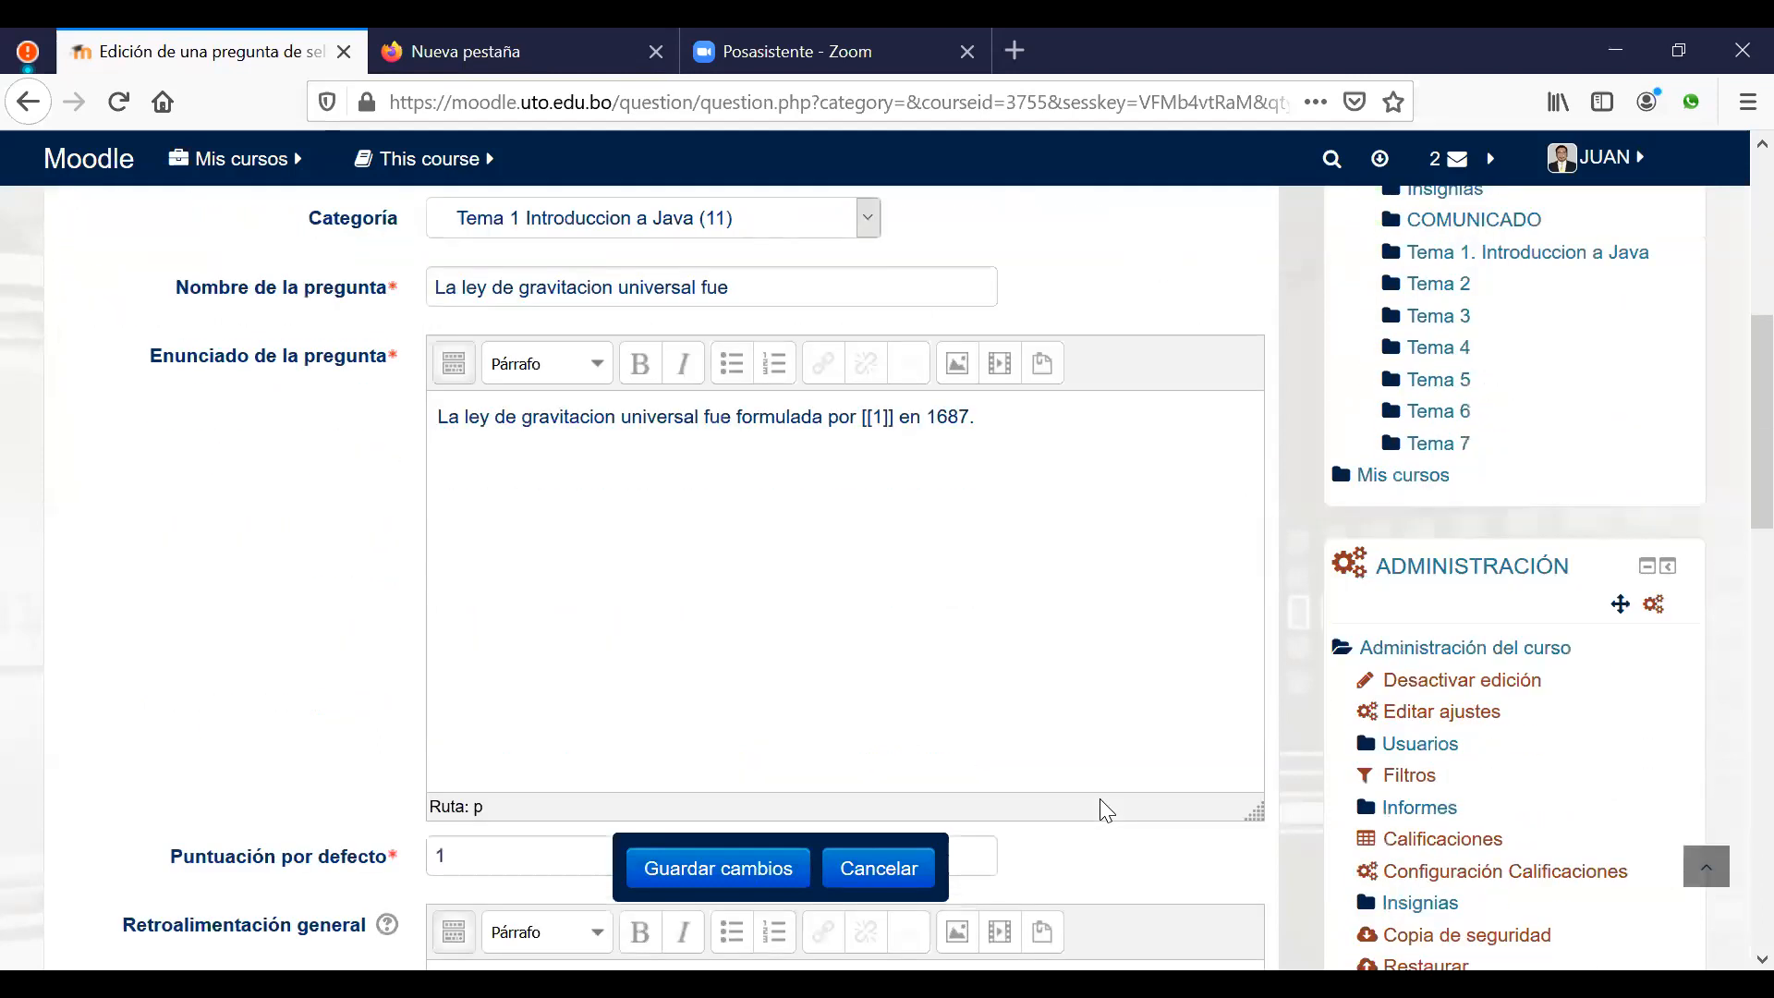
scroll(1105, 810, down, 5)
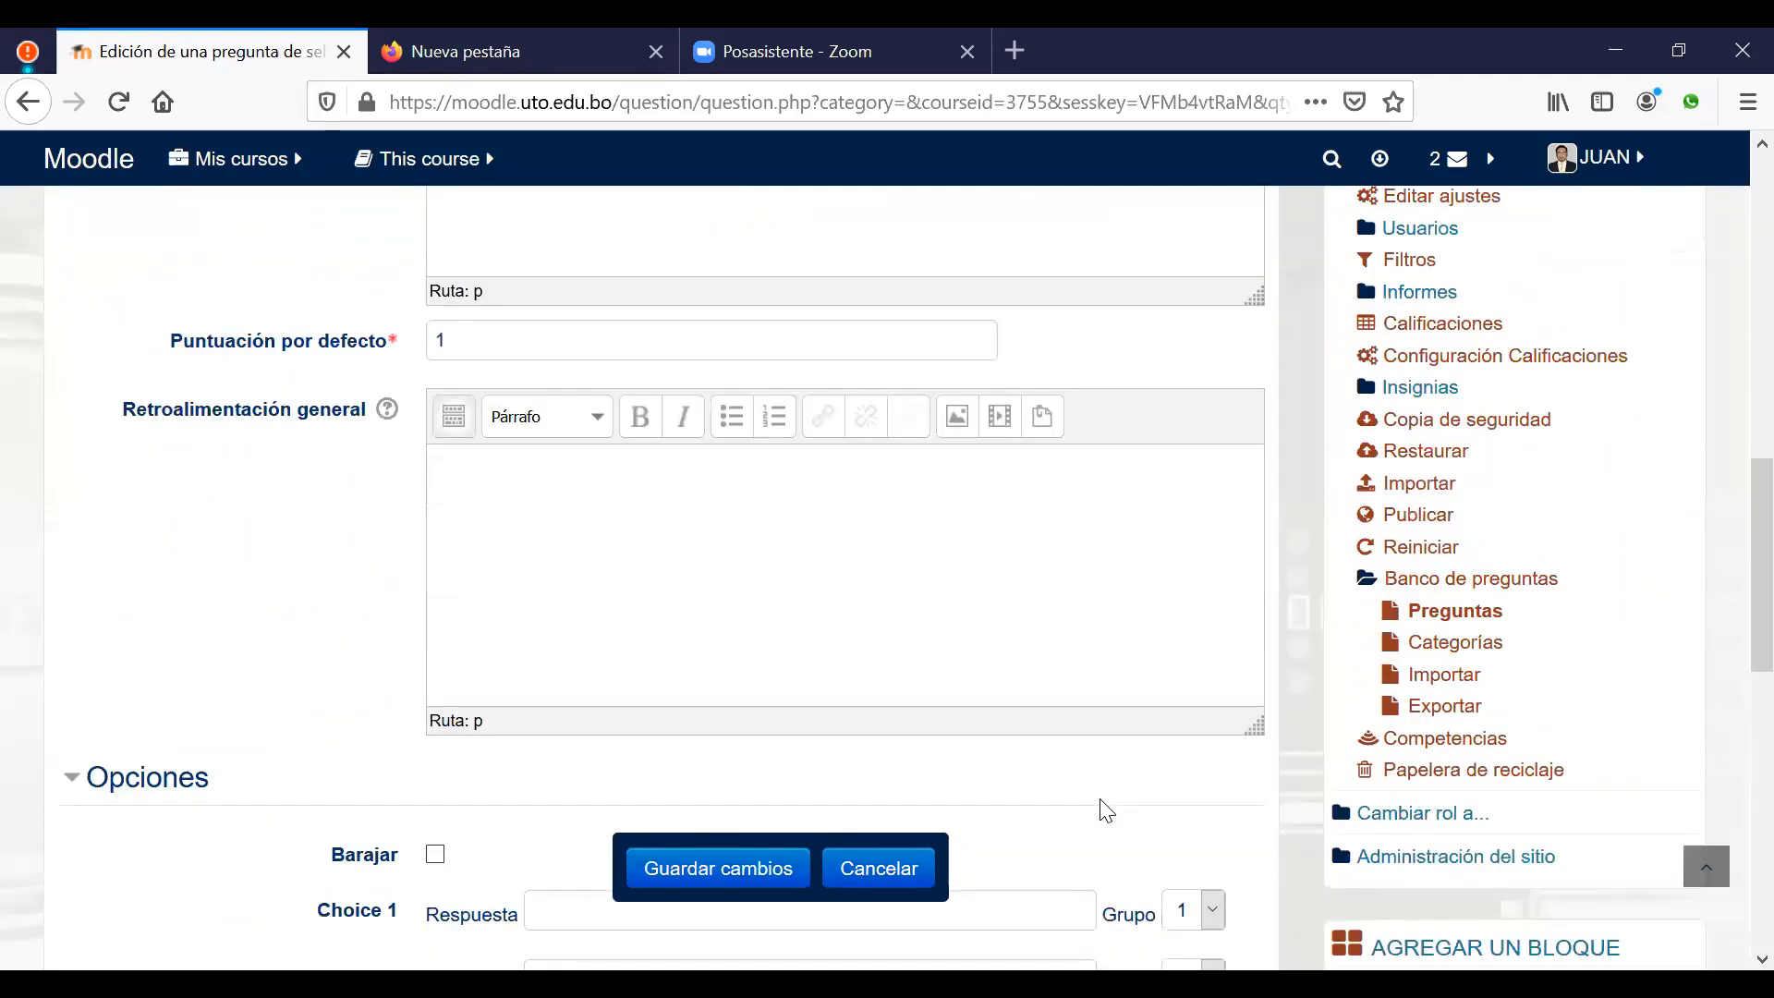
scroll(1106, 810, down, 5)
click(435, 421)
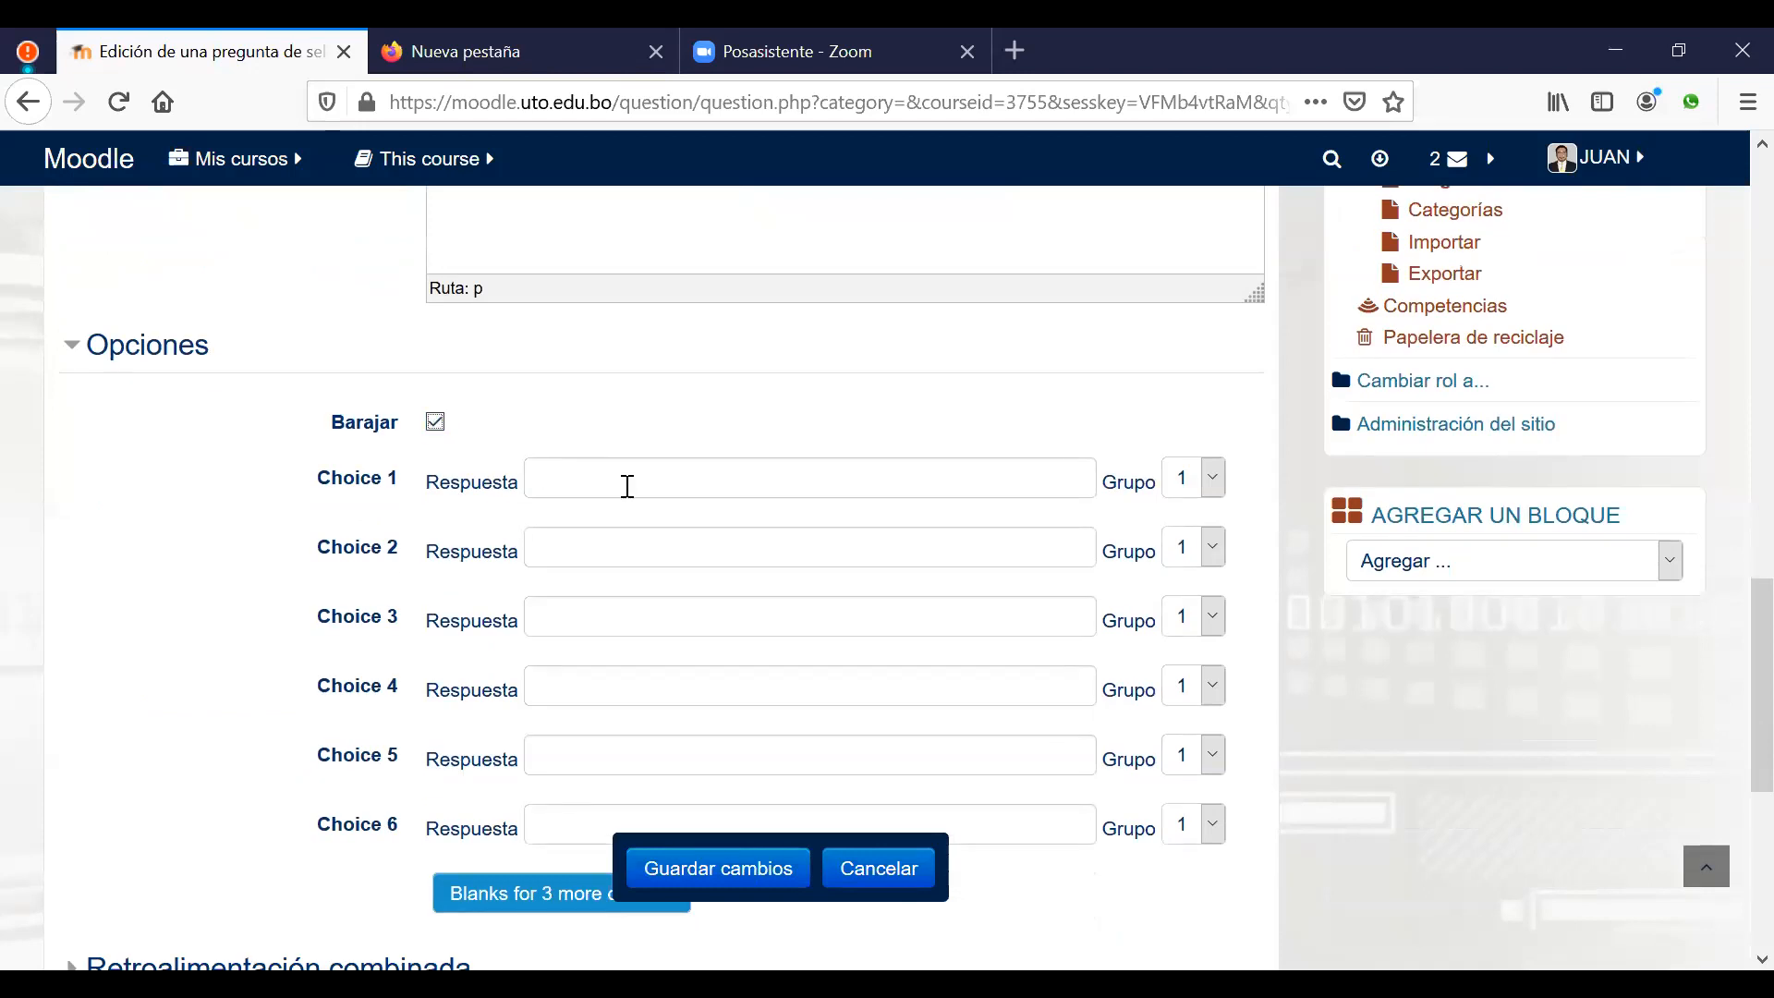
click(661, 473)
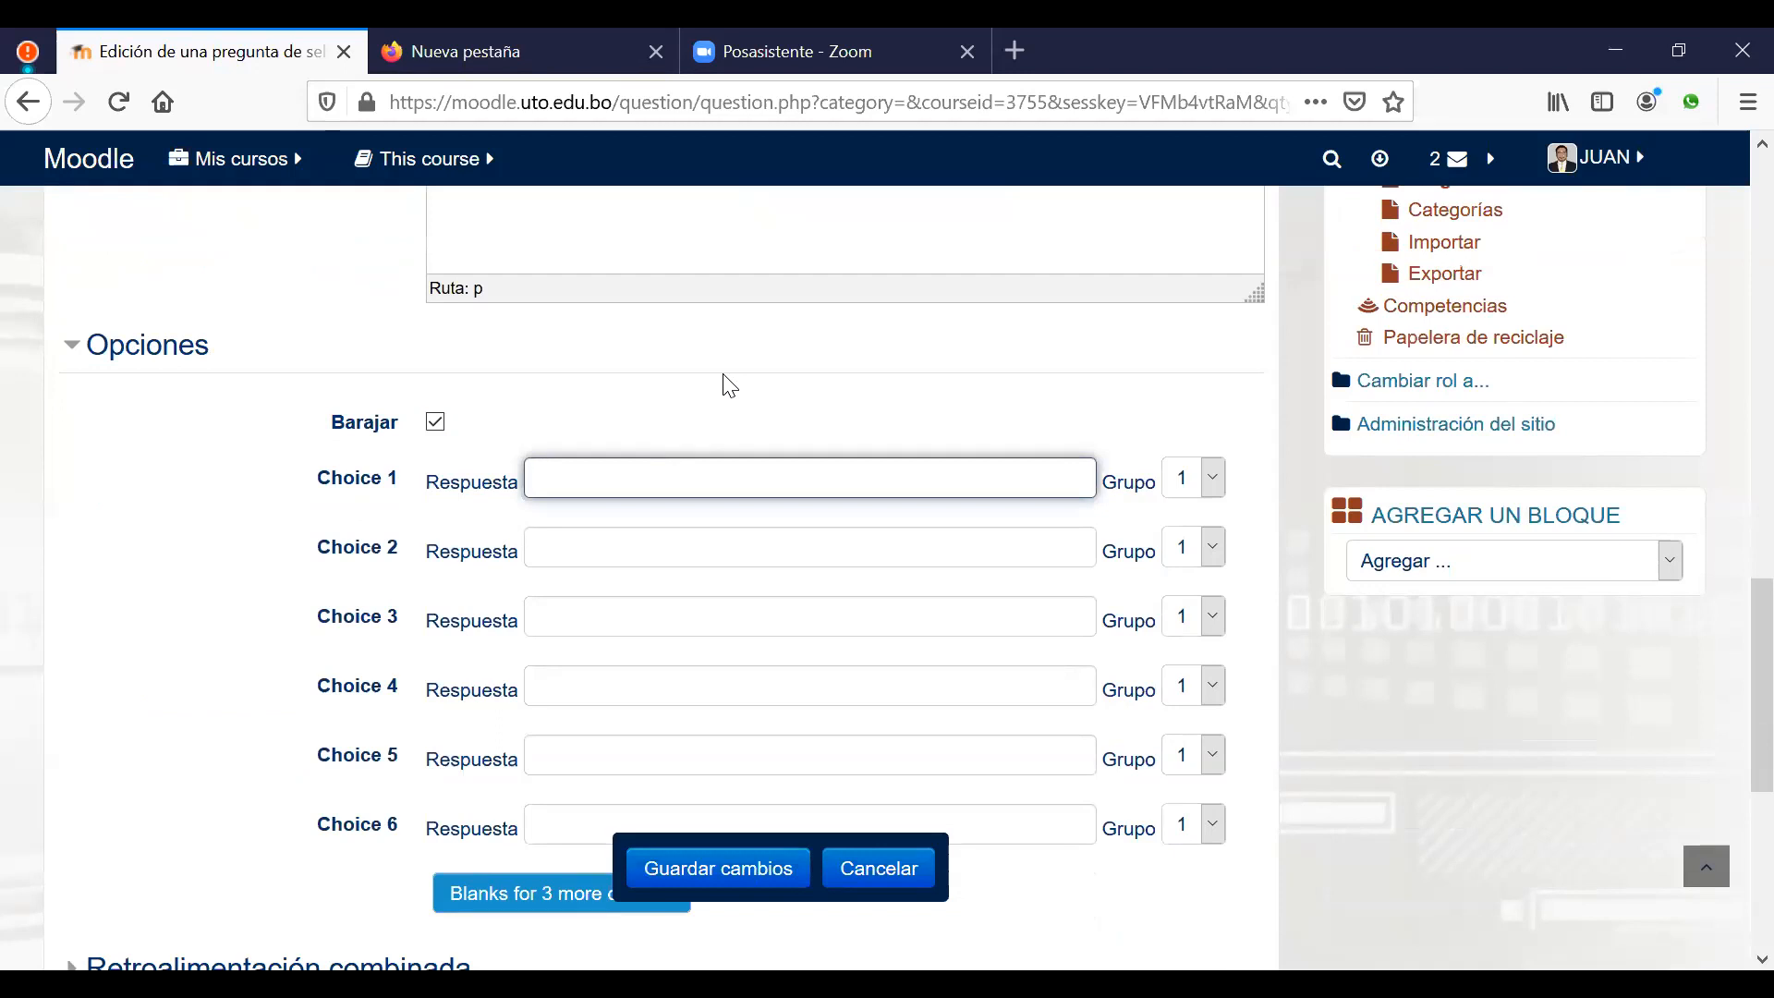
text(NEwton)
key(BackSpace)
key(BackSpace)
key(BackSpace)
key(BackSpace)
key(BackSpace)
text(ewton)
Step: Add 'Pitagoras', 'Platon' and 'Arquimides' as choices 2 to 4
click(614, 534)
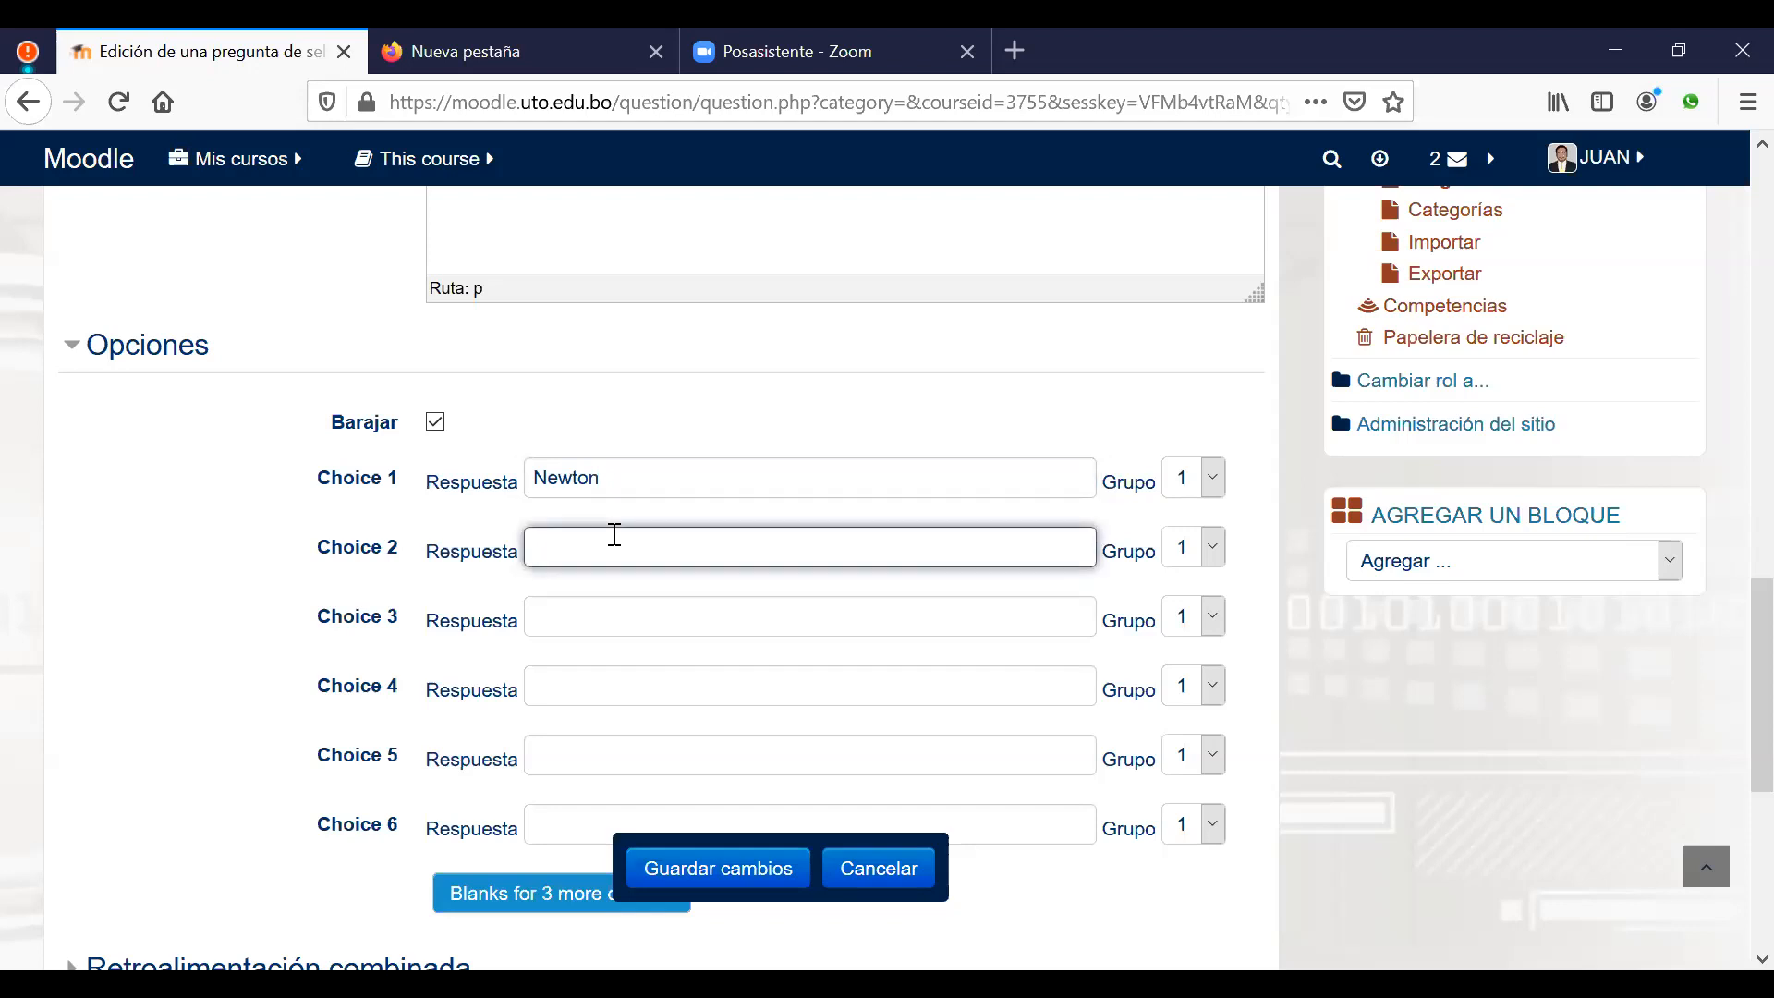
text(Pitagoras)
click(611, 619)
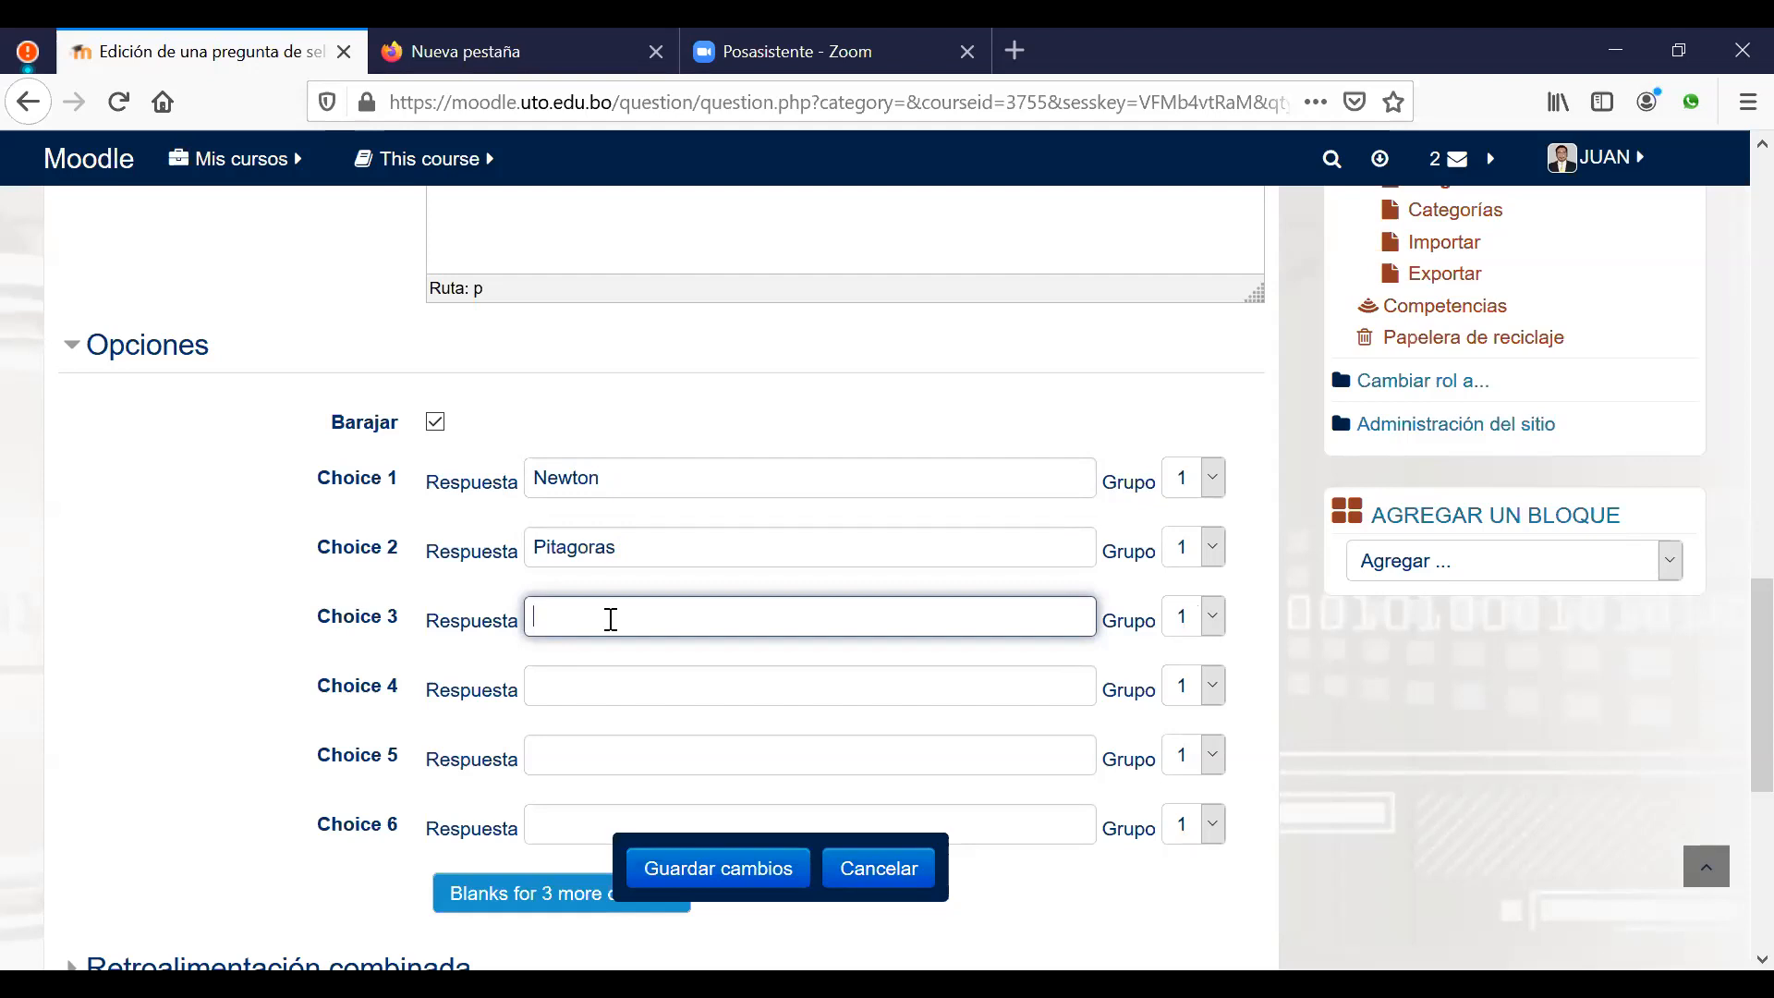
text(Platon)
click(670, 694)
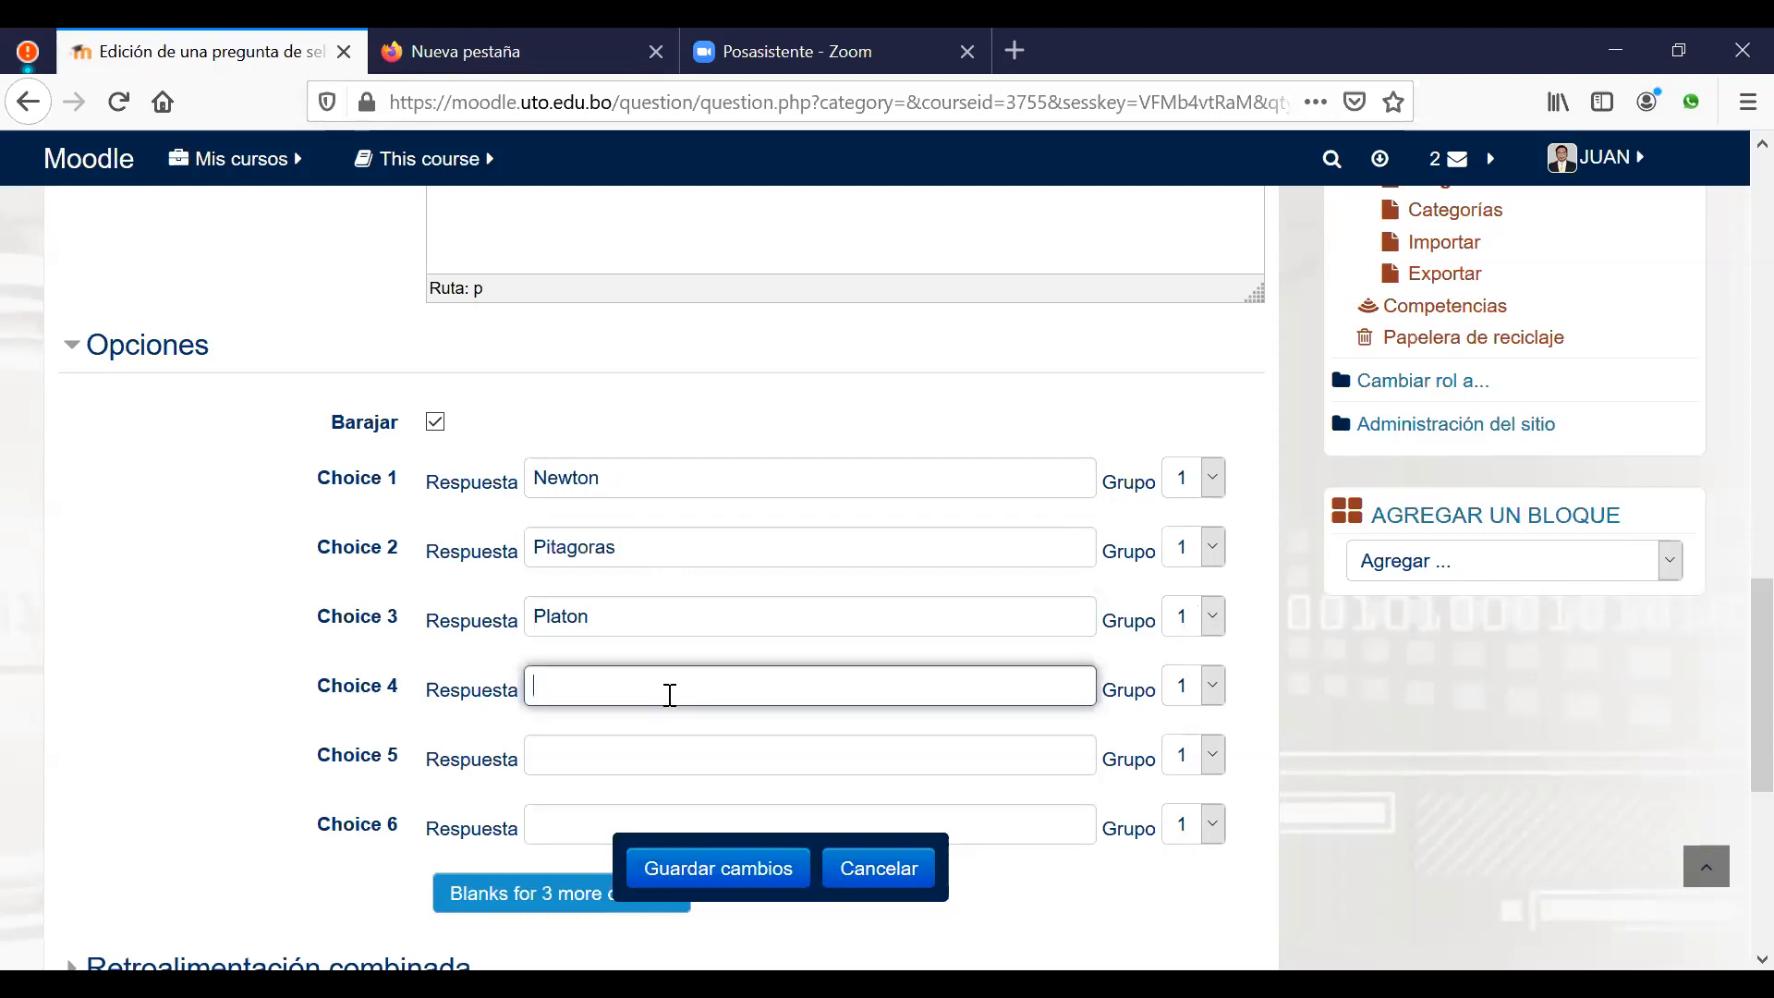
text(Arquimides)
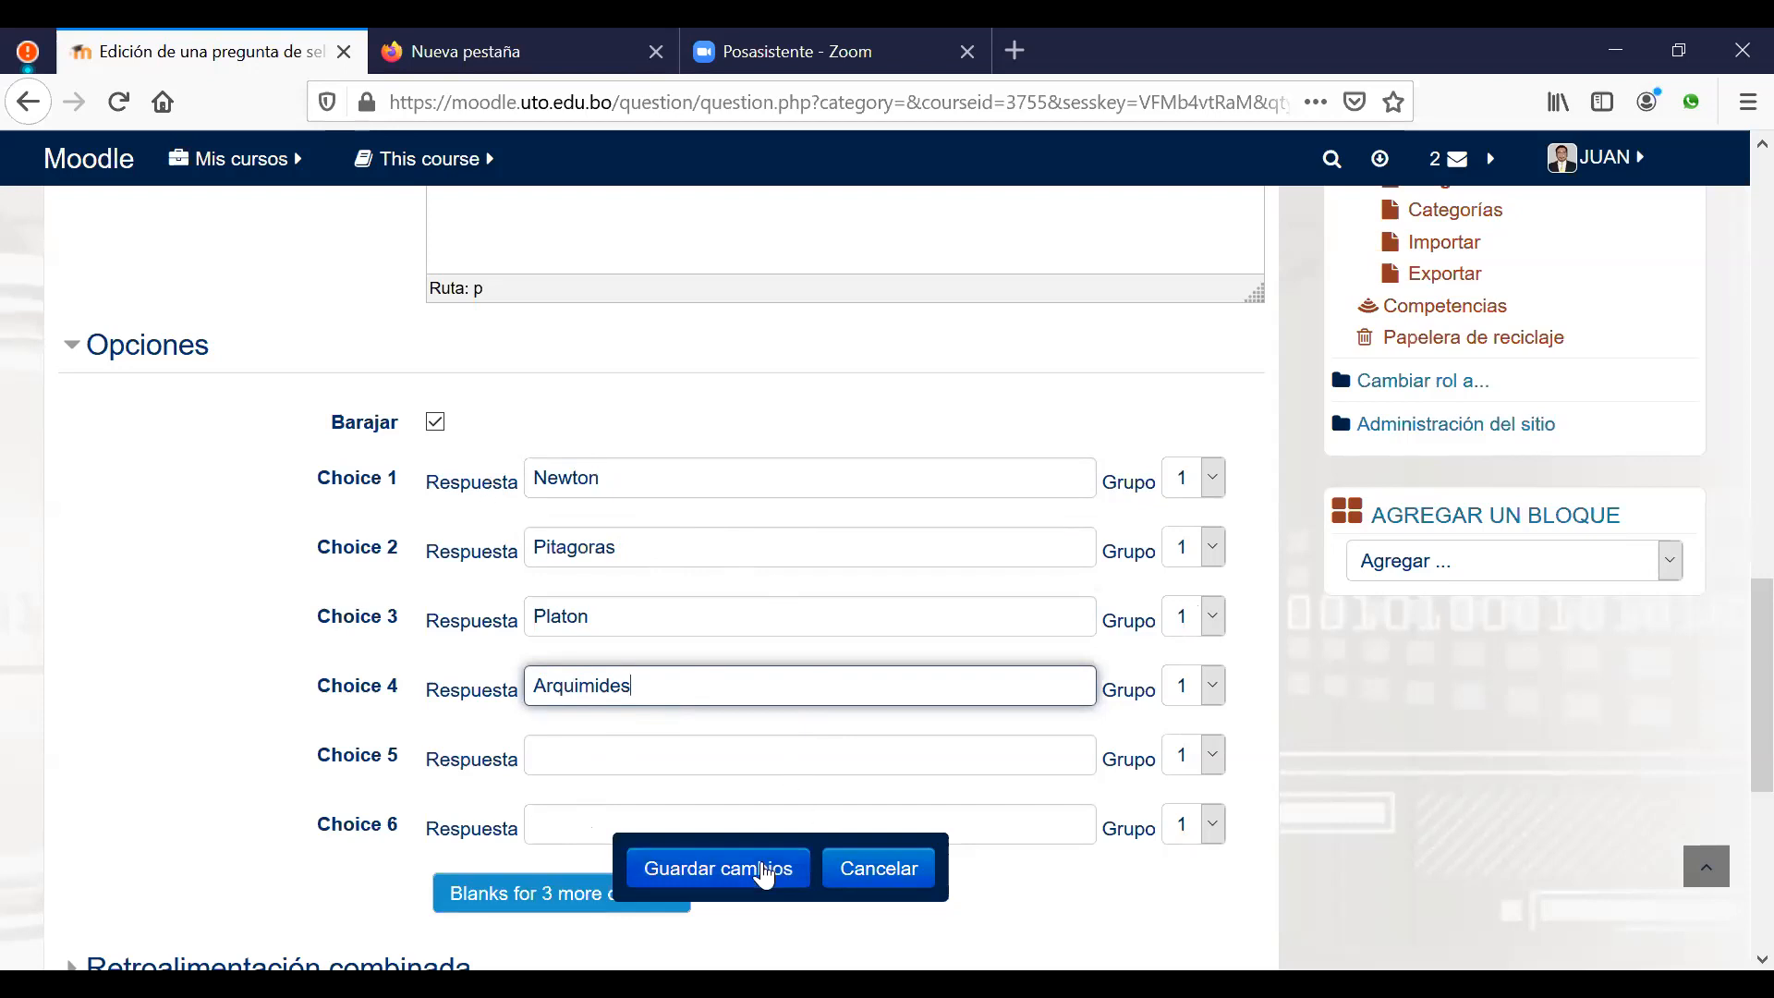
scroll(527, 665, down, 3)
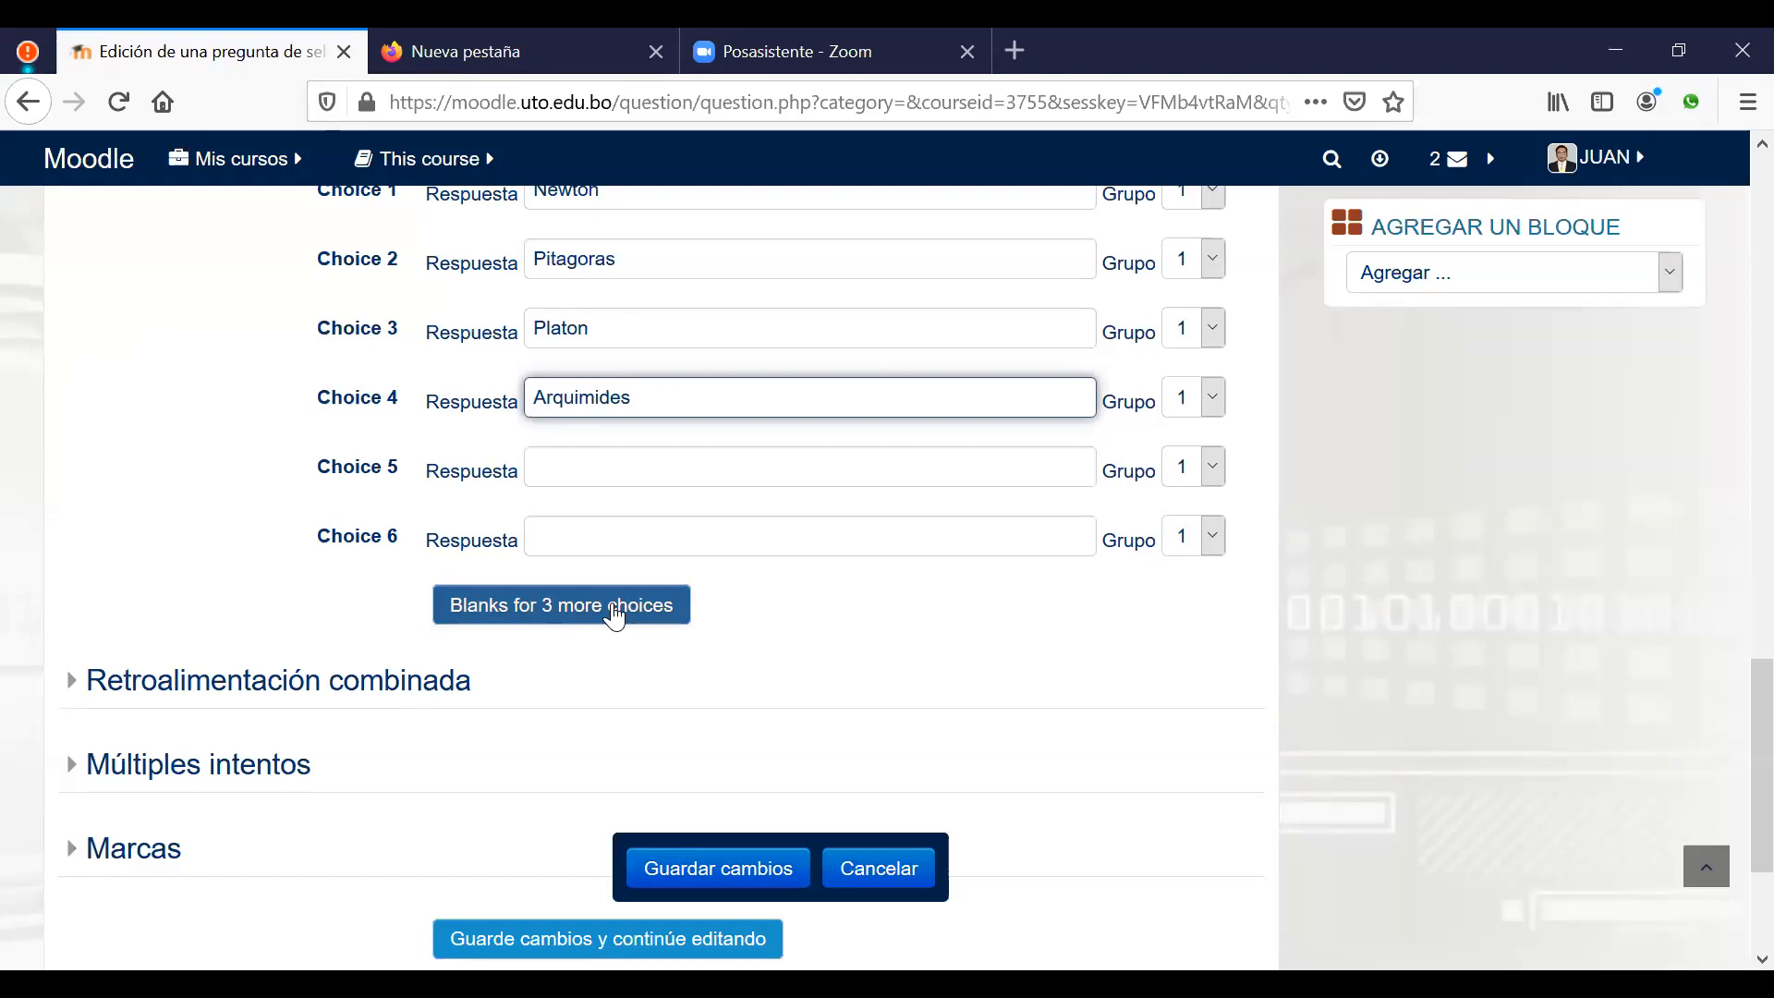
Step: Save the gravitation question to the question bank
click(719, 869)
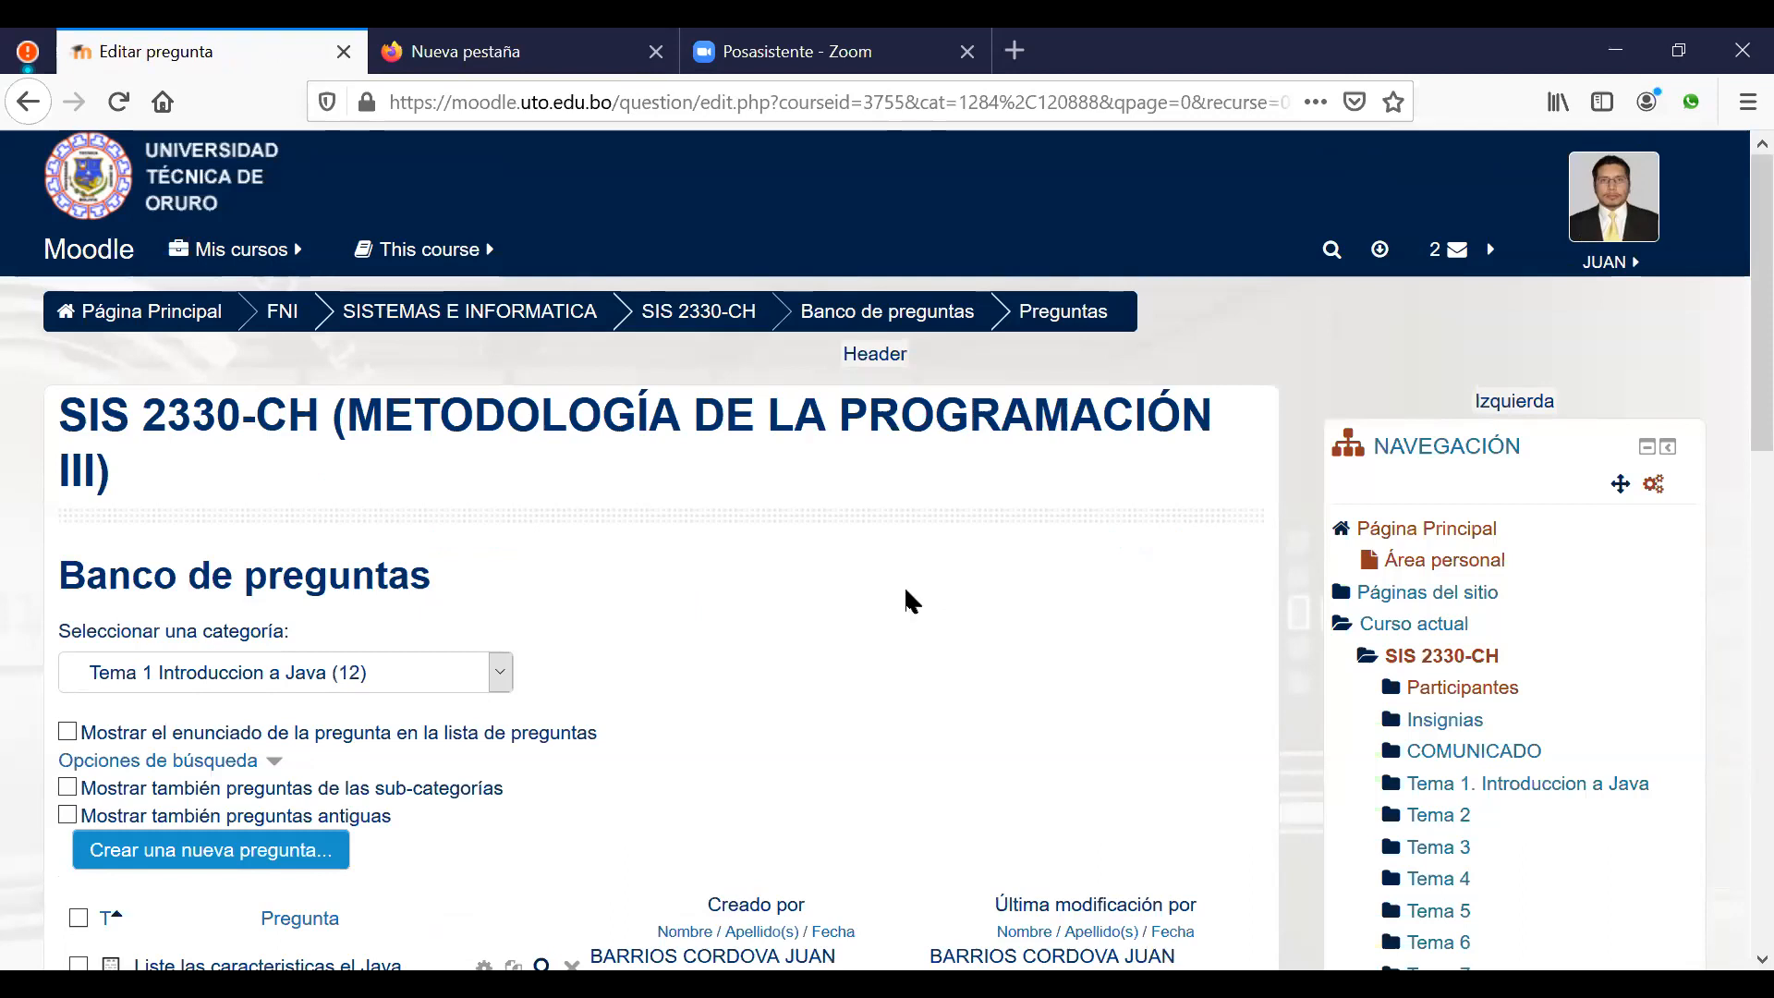
scroll(875, 658, down, 2)
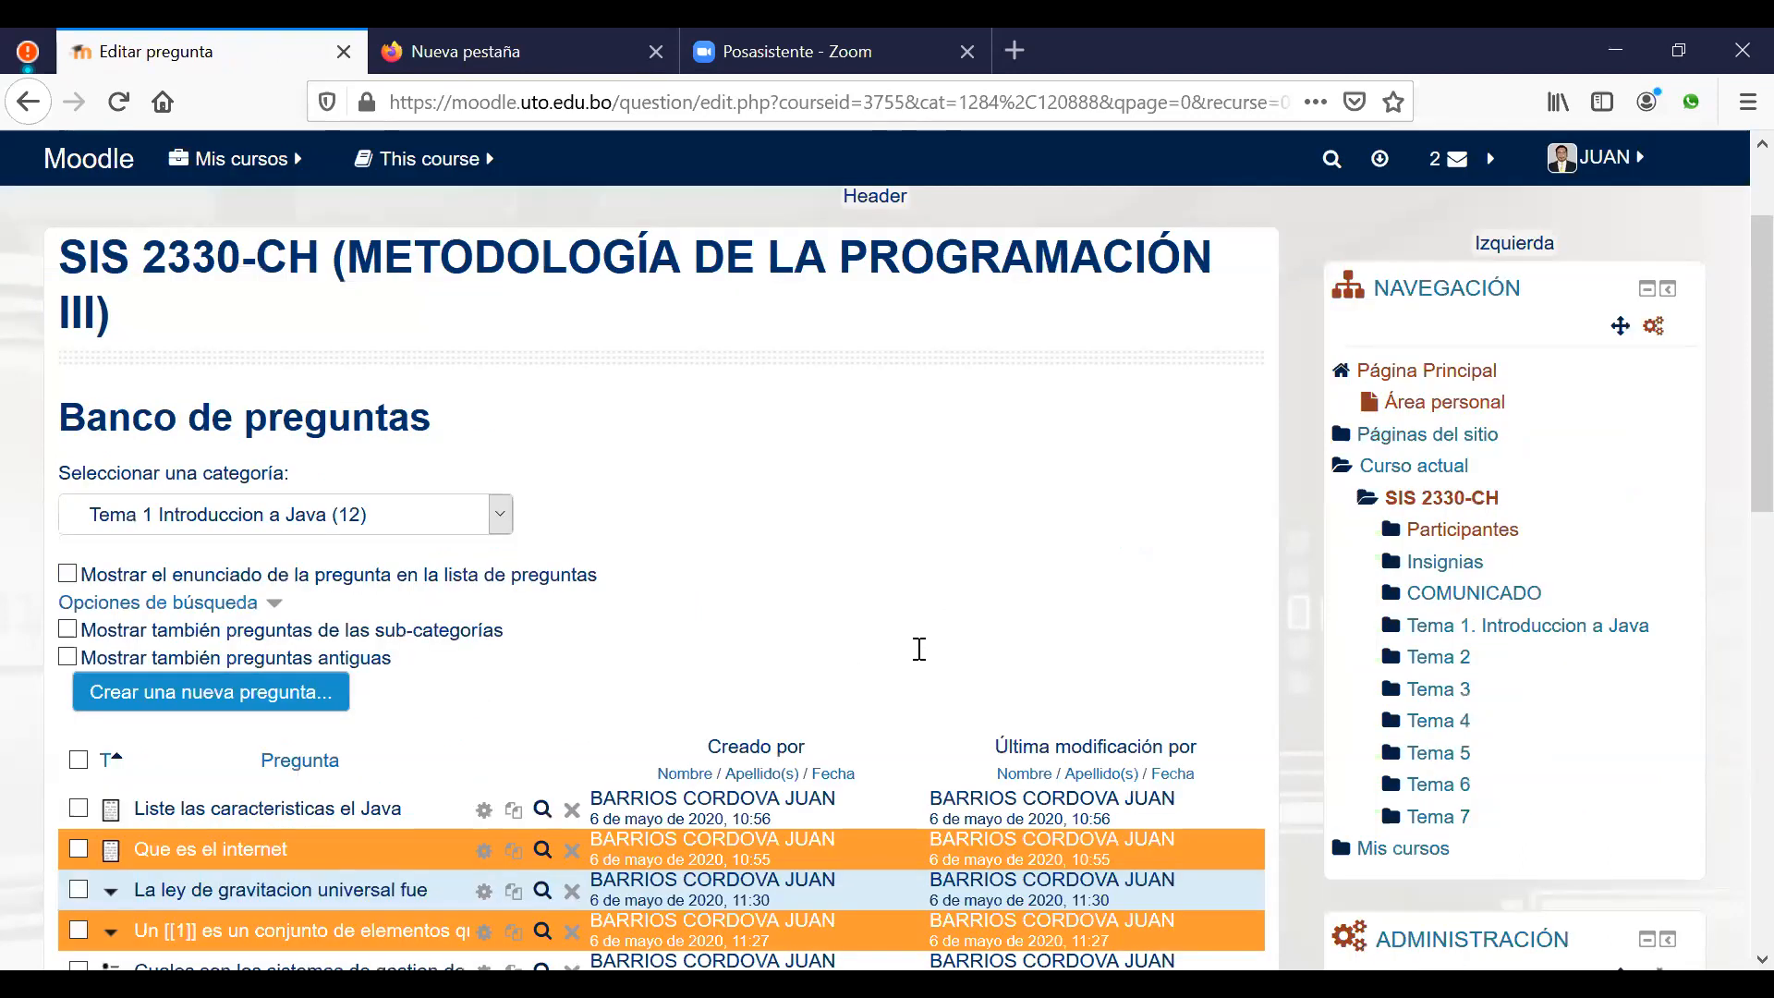
scroll(919, 648, down, 5)
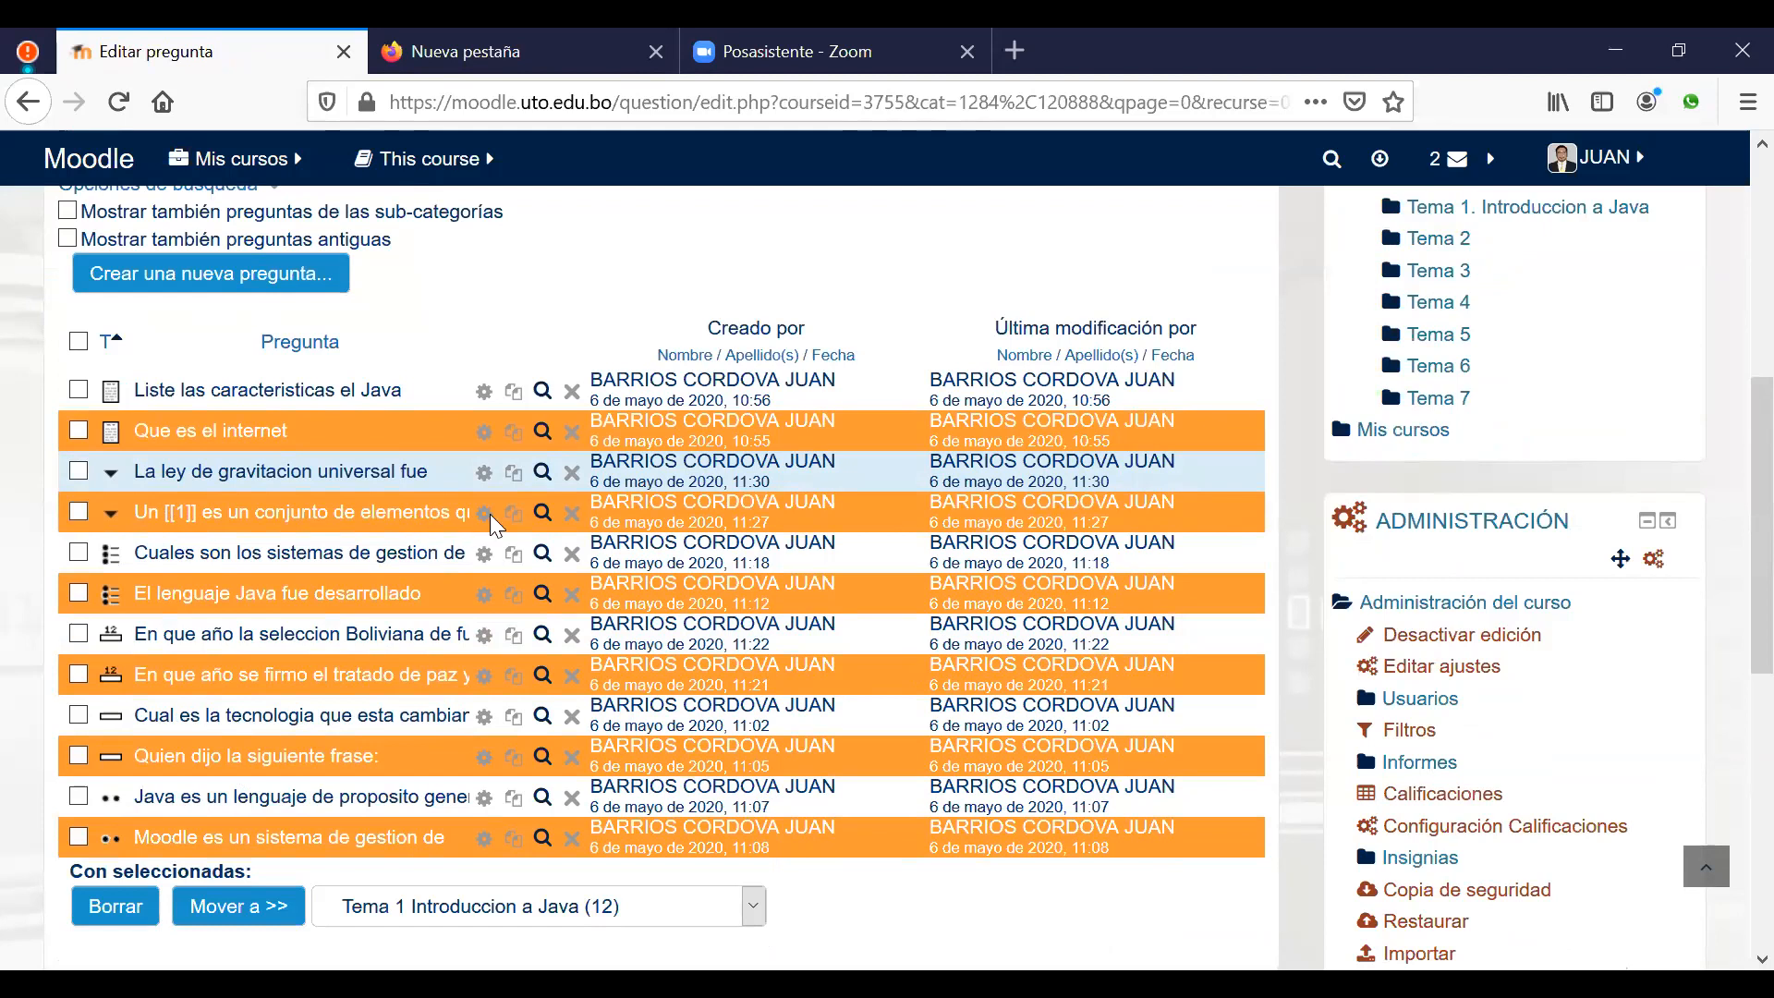
Step: Preview the system question filled with correct answers, then preview the gravitation question
click(543, 514)
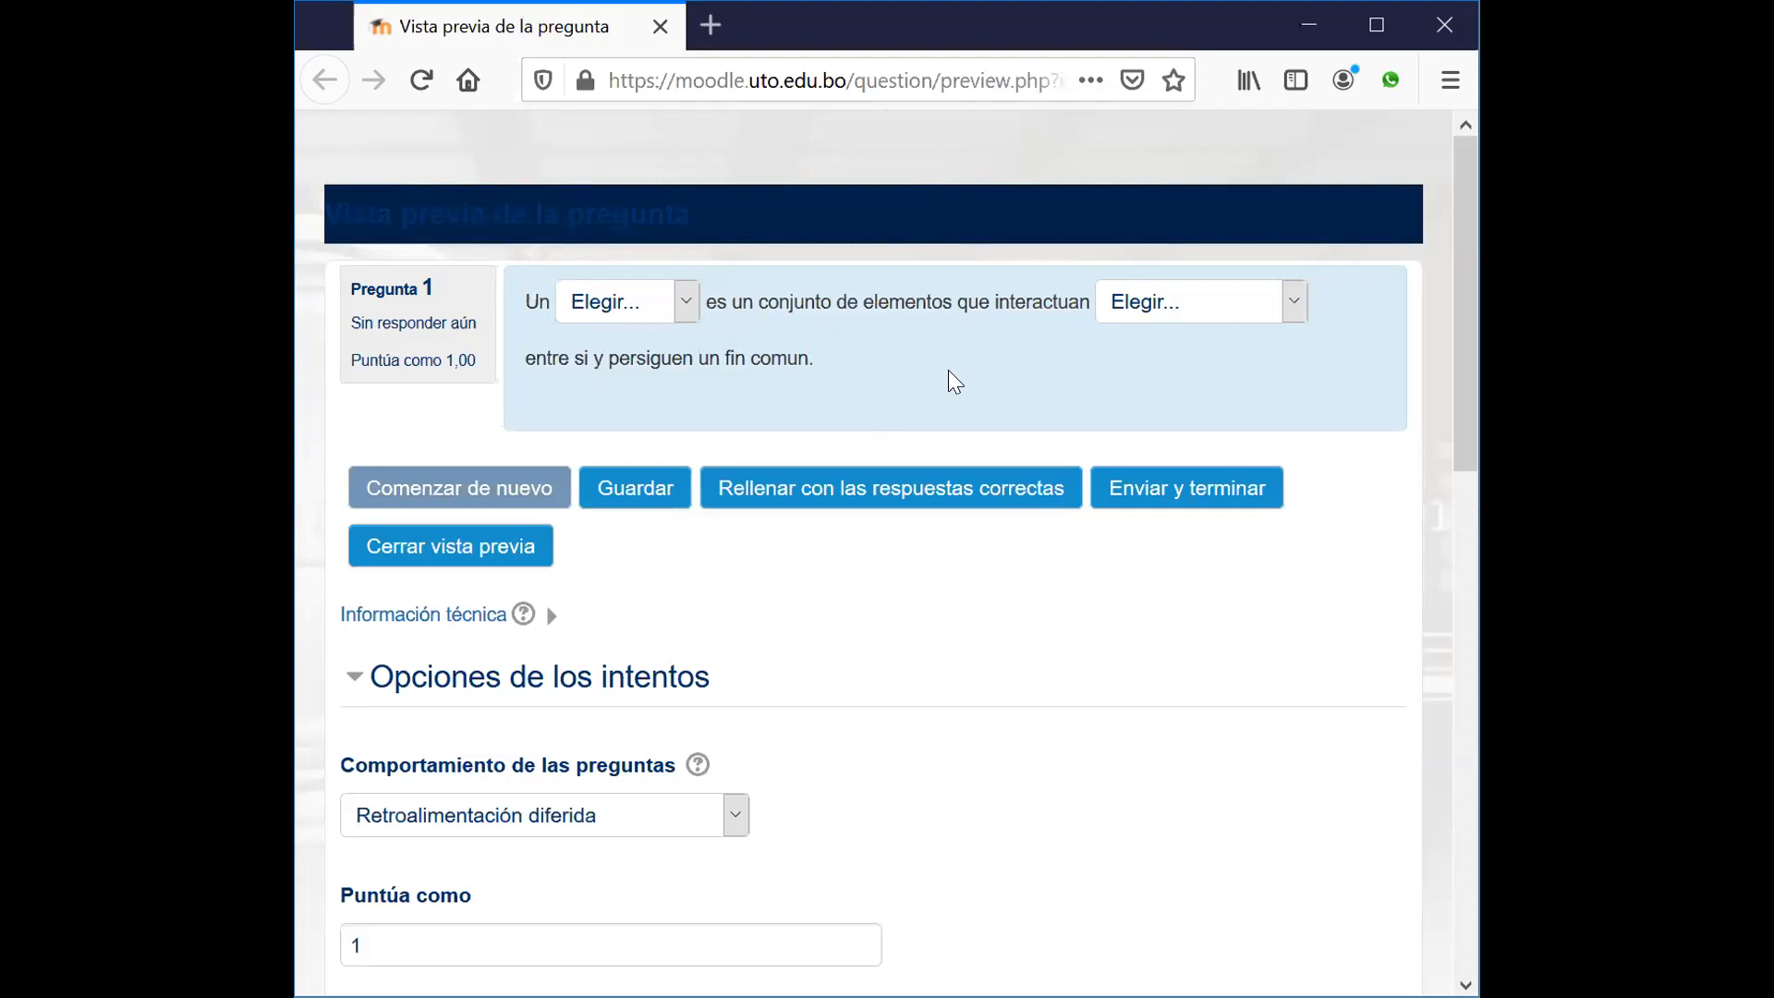
click(691, 300)
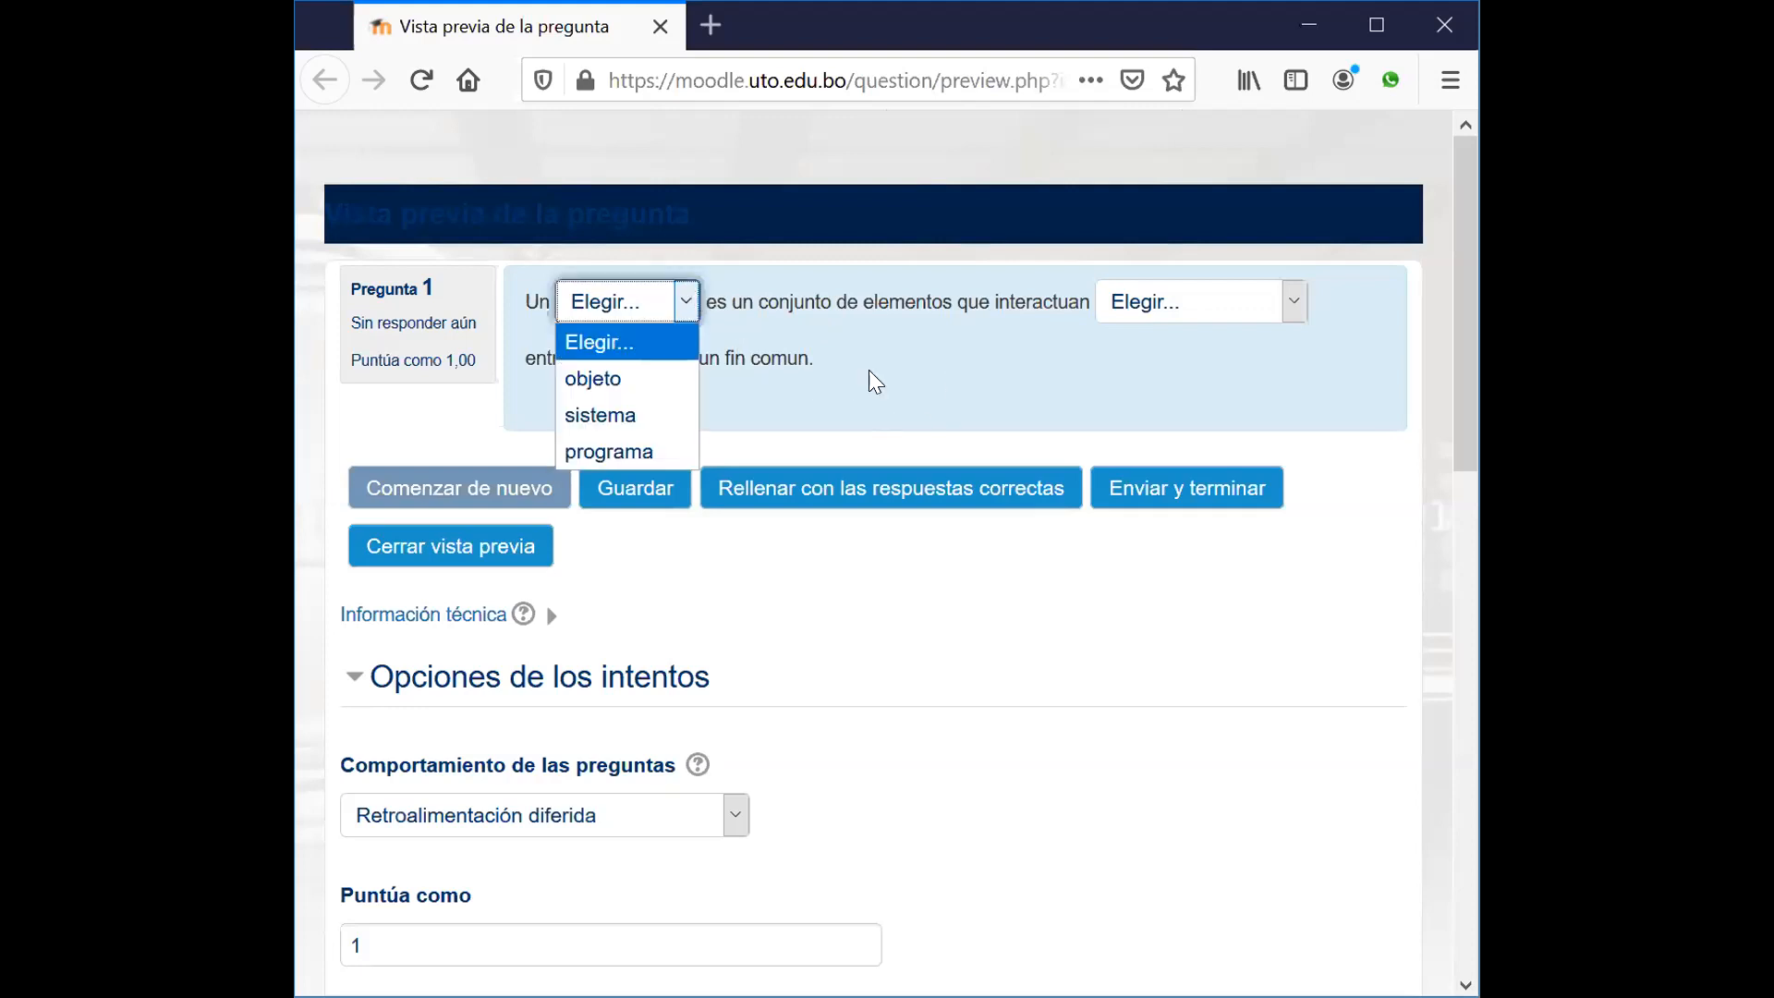
click(933, 362)
click(1298, 310)
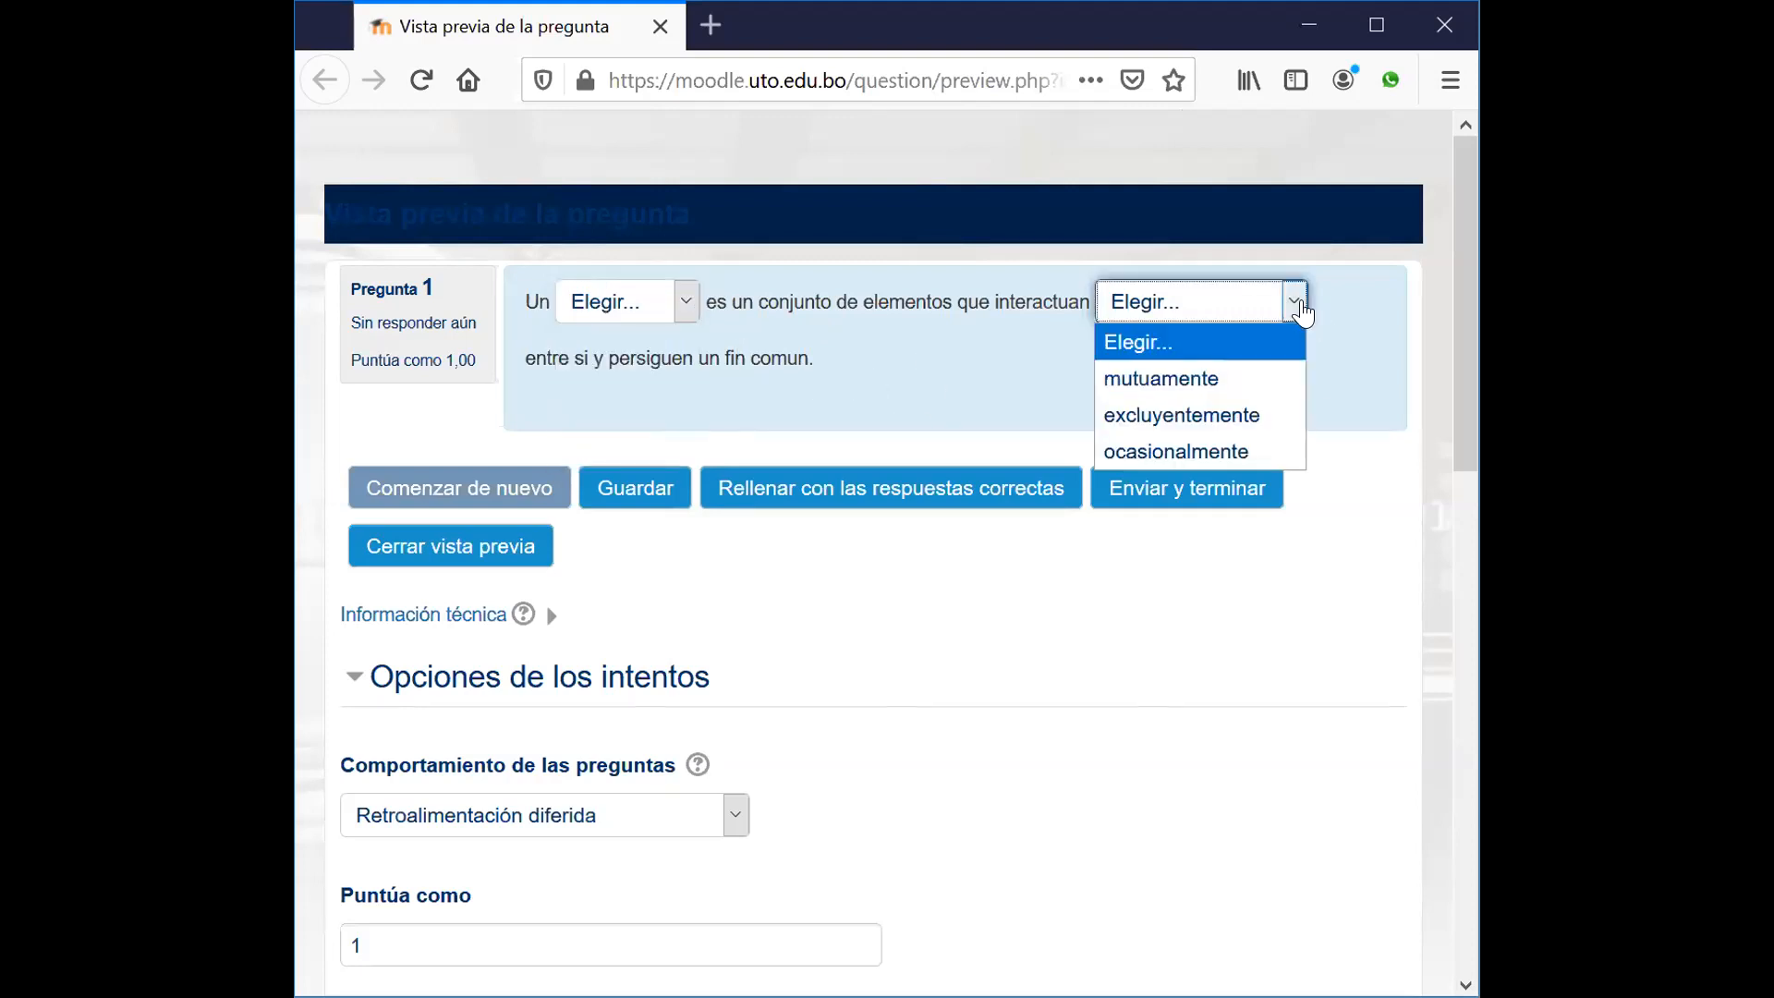
click(1368, 313)
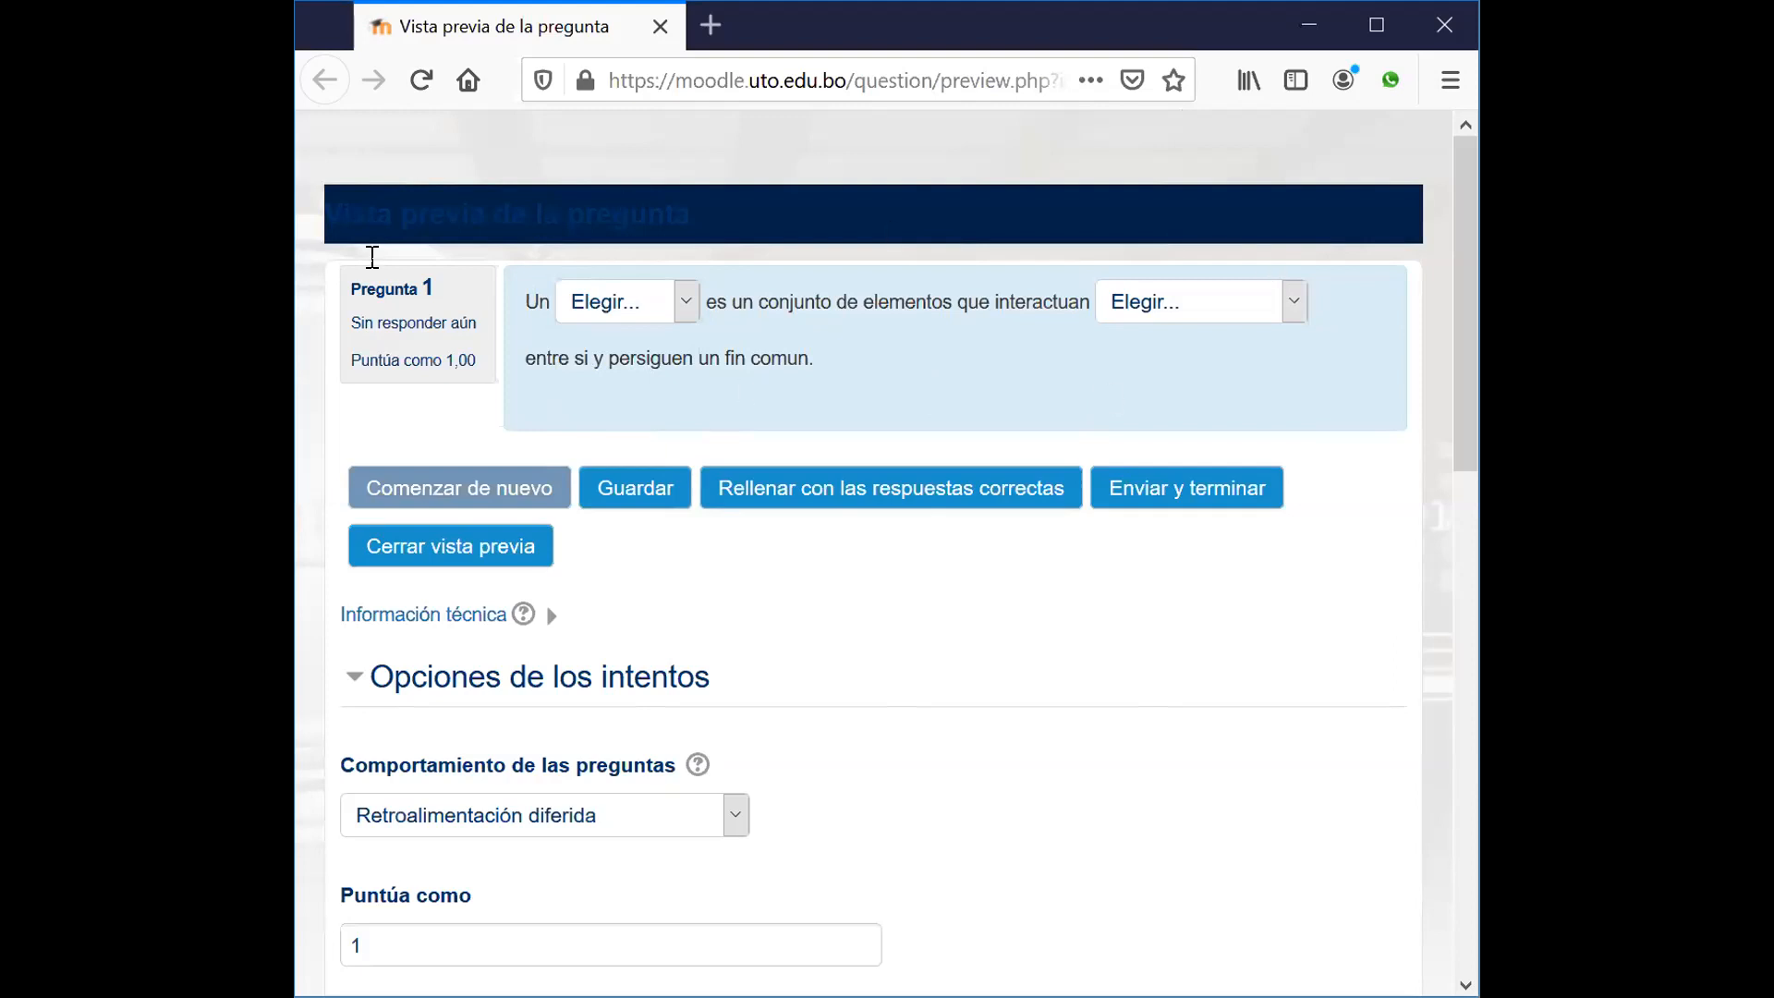
click(875, 499)
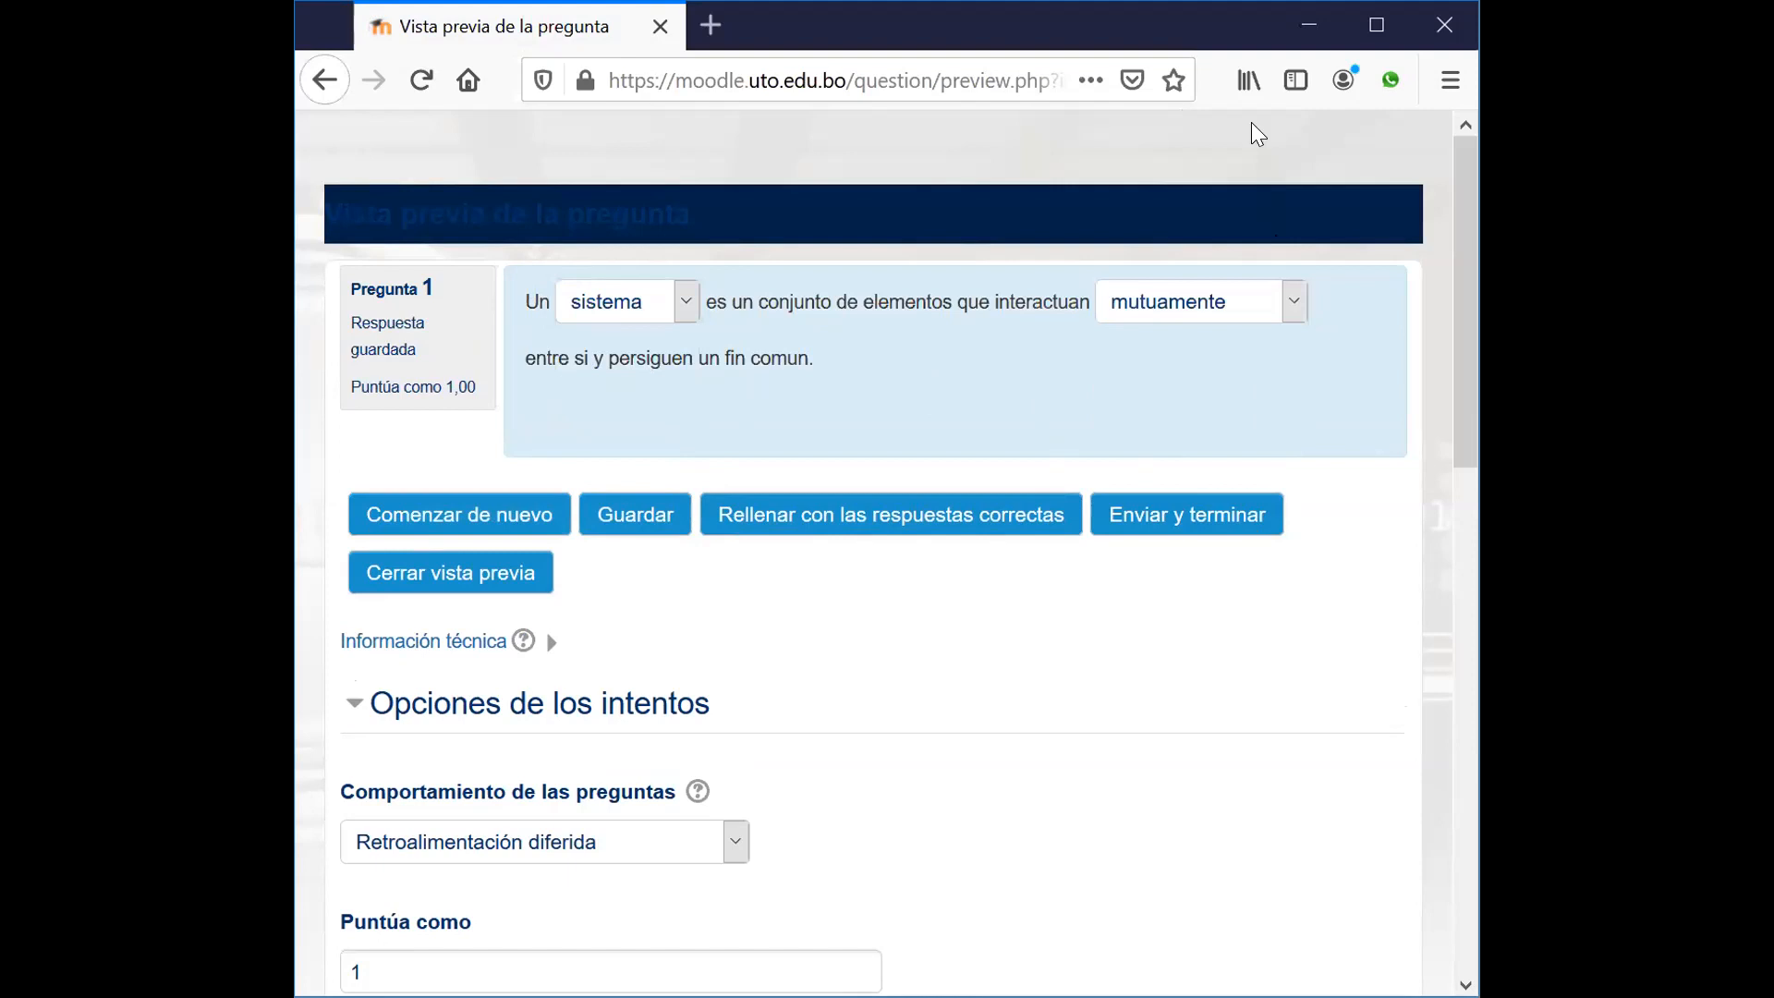
key(alt+Tab)
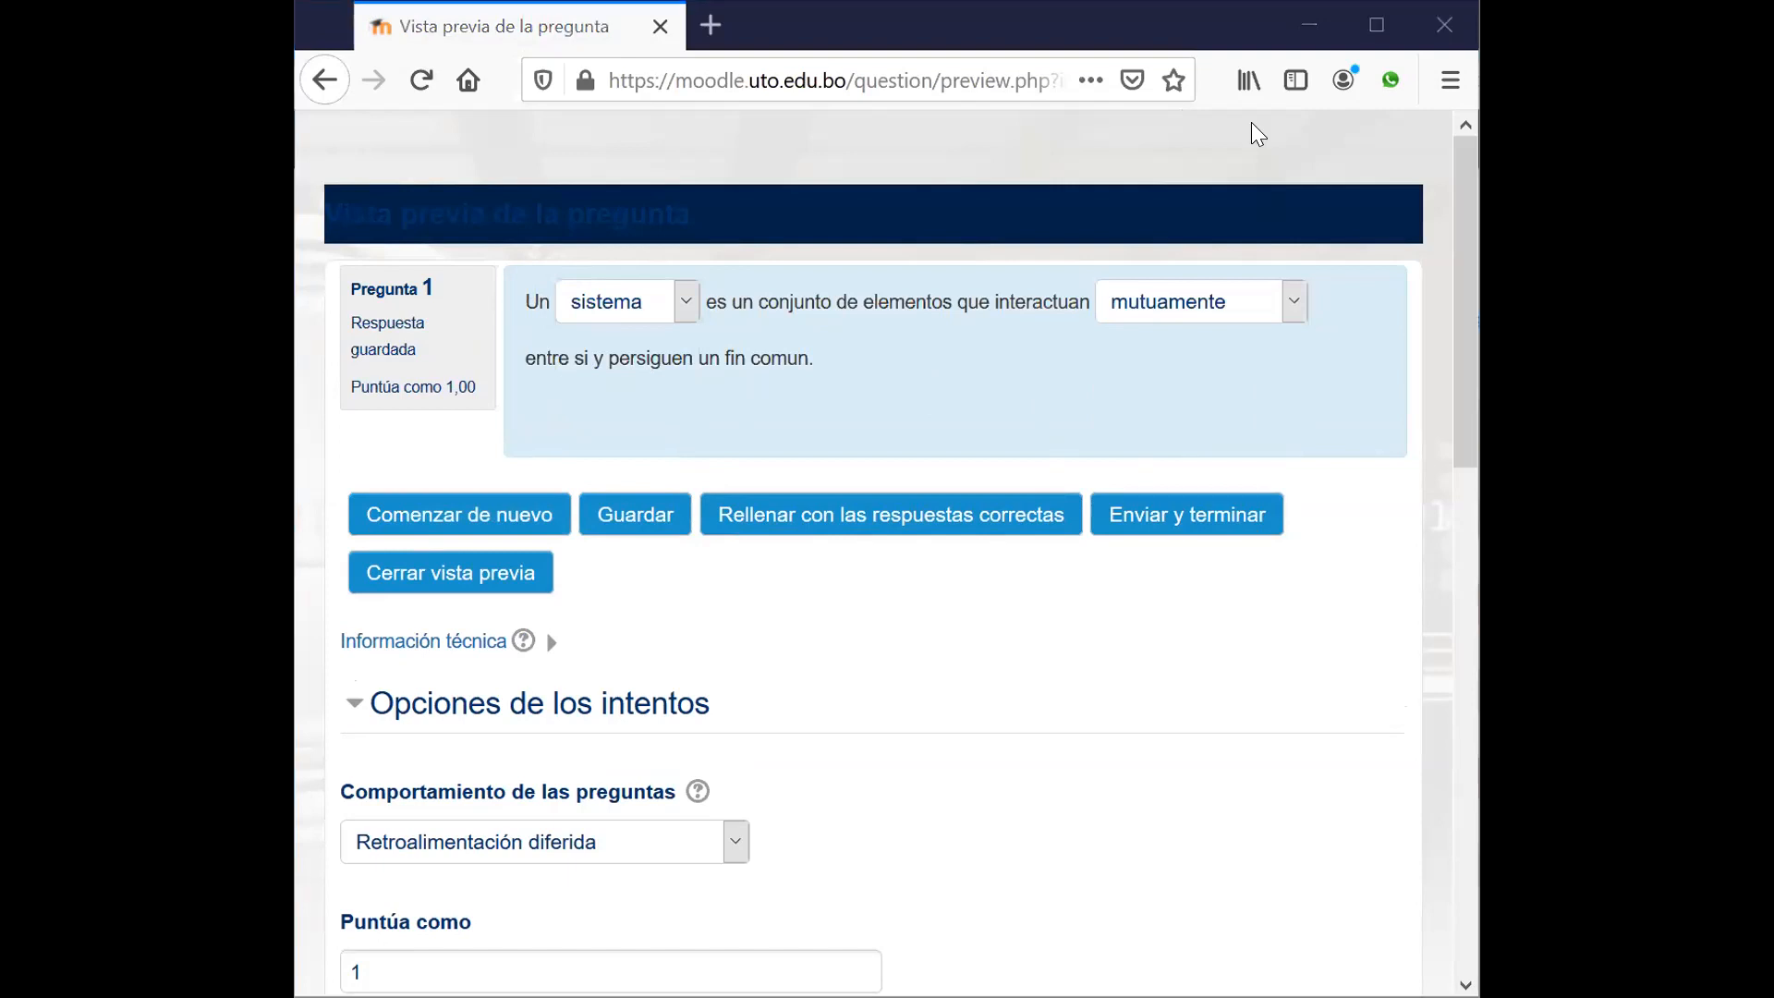
key(alt+Tab)
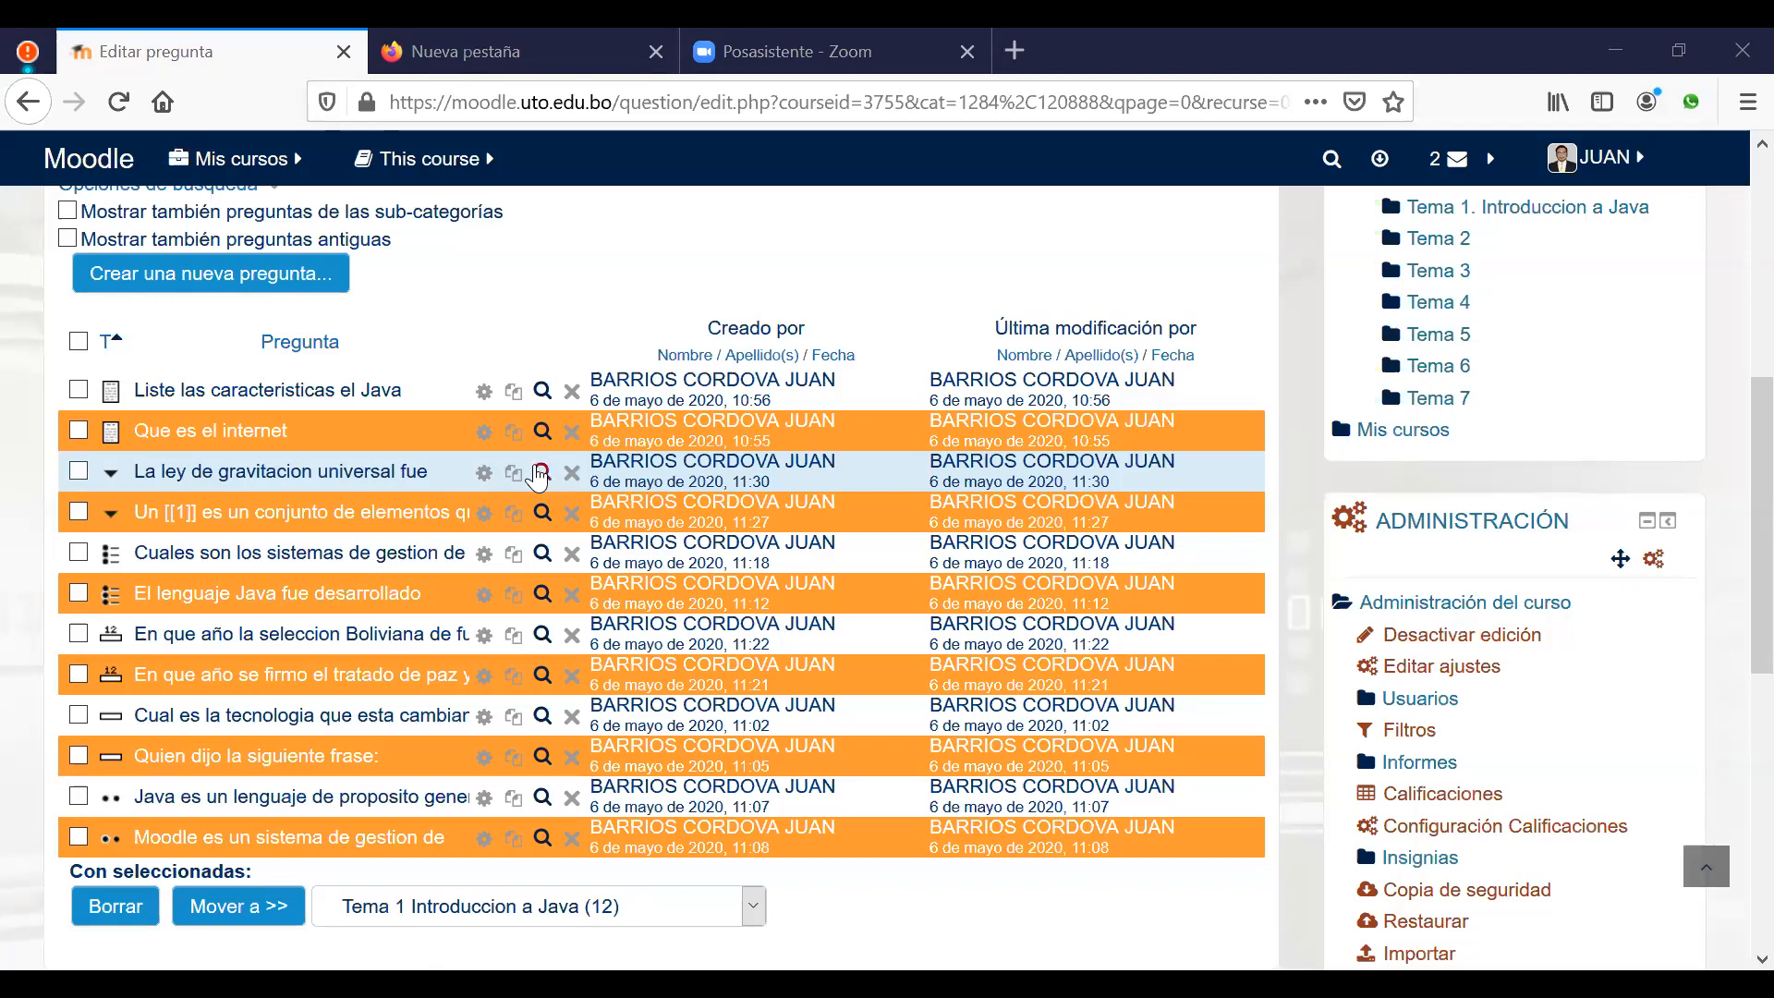
click(542, 473)
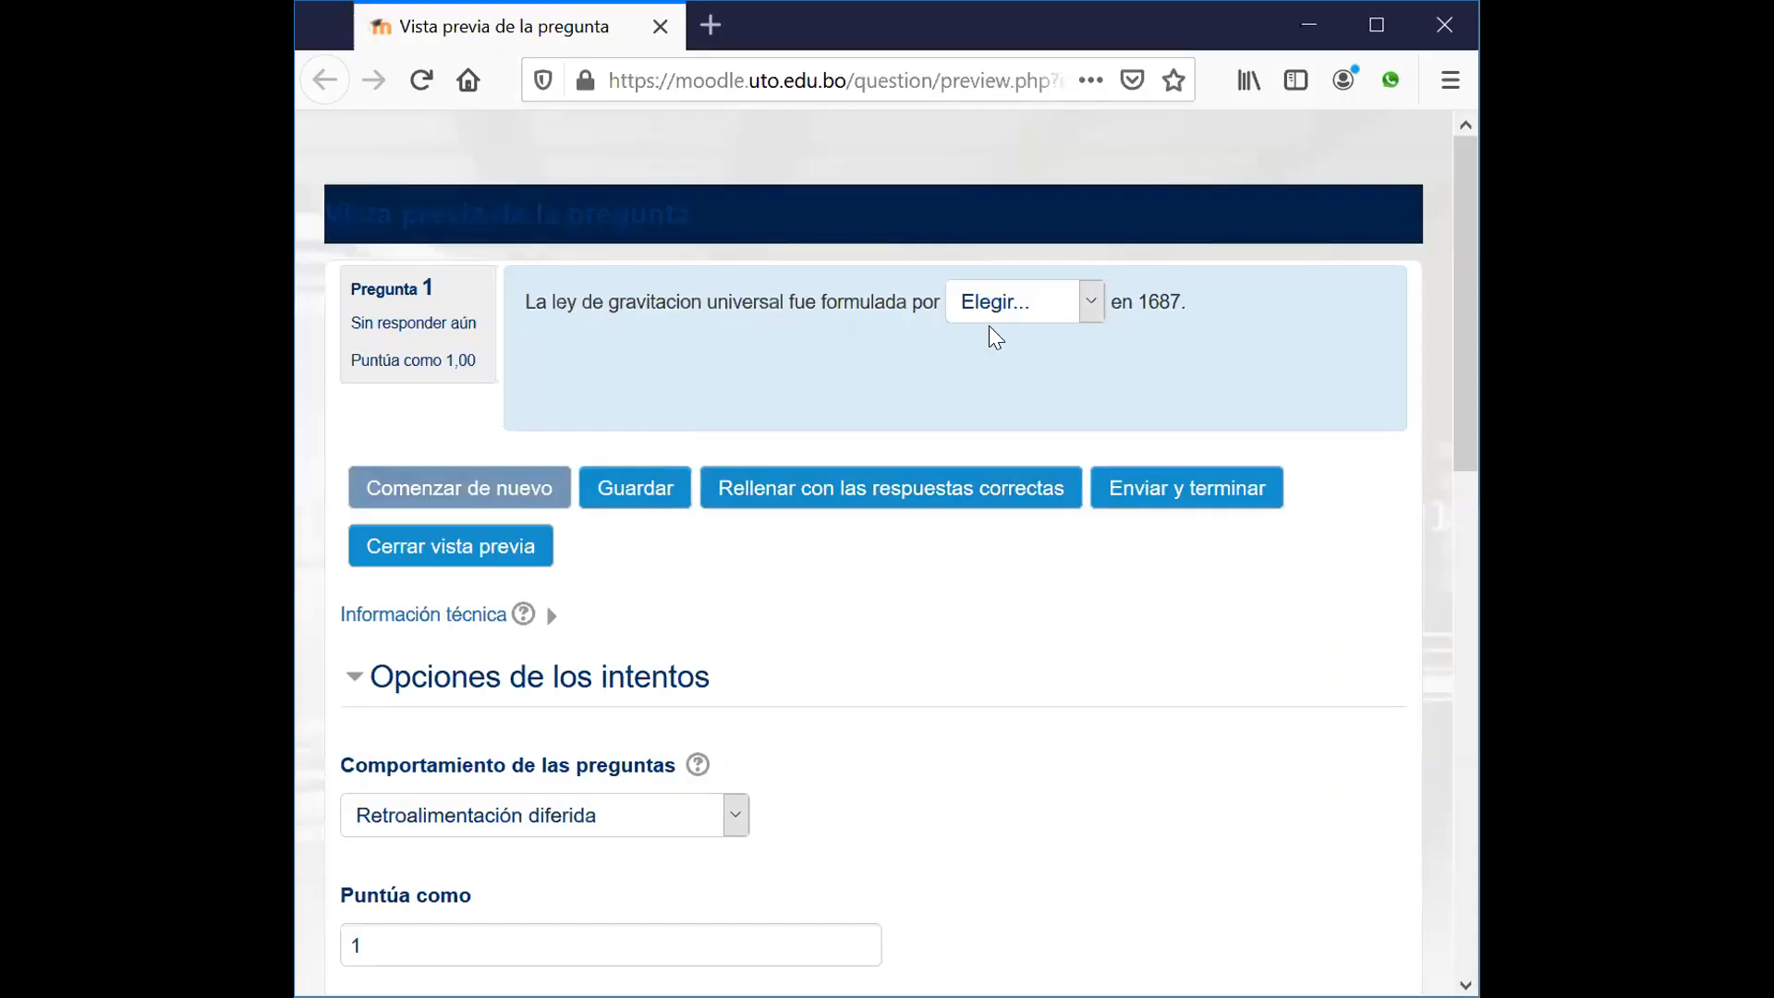
click(1081, 323)
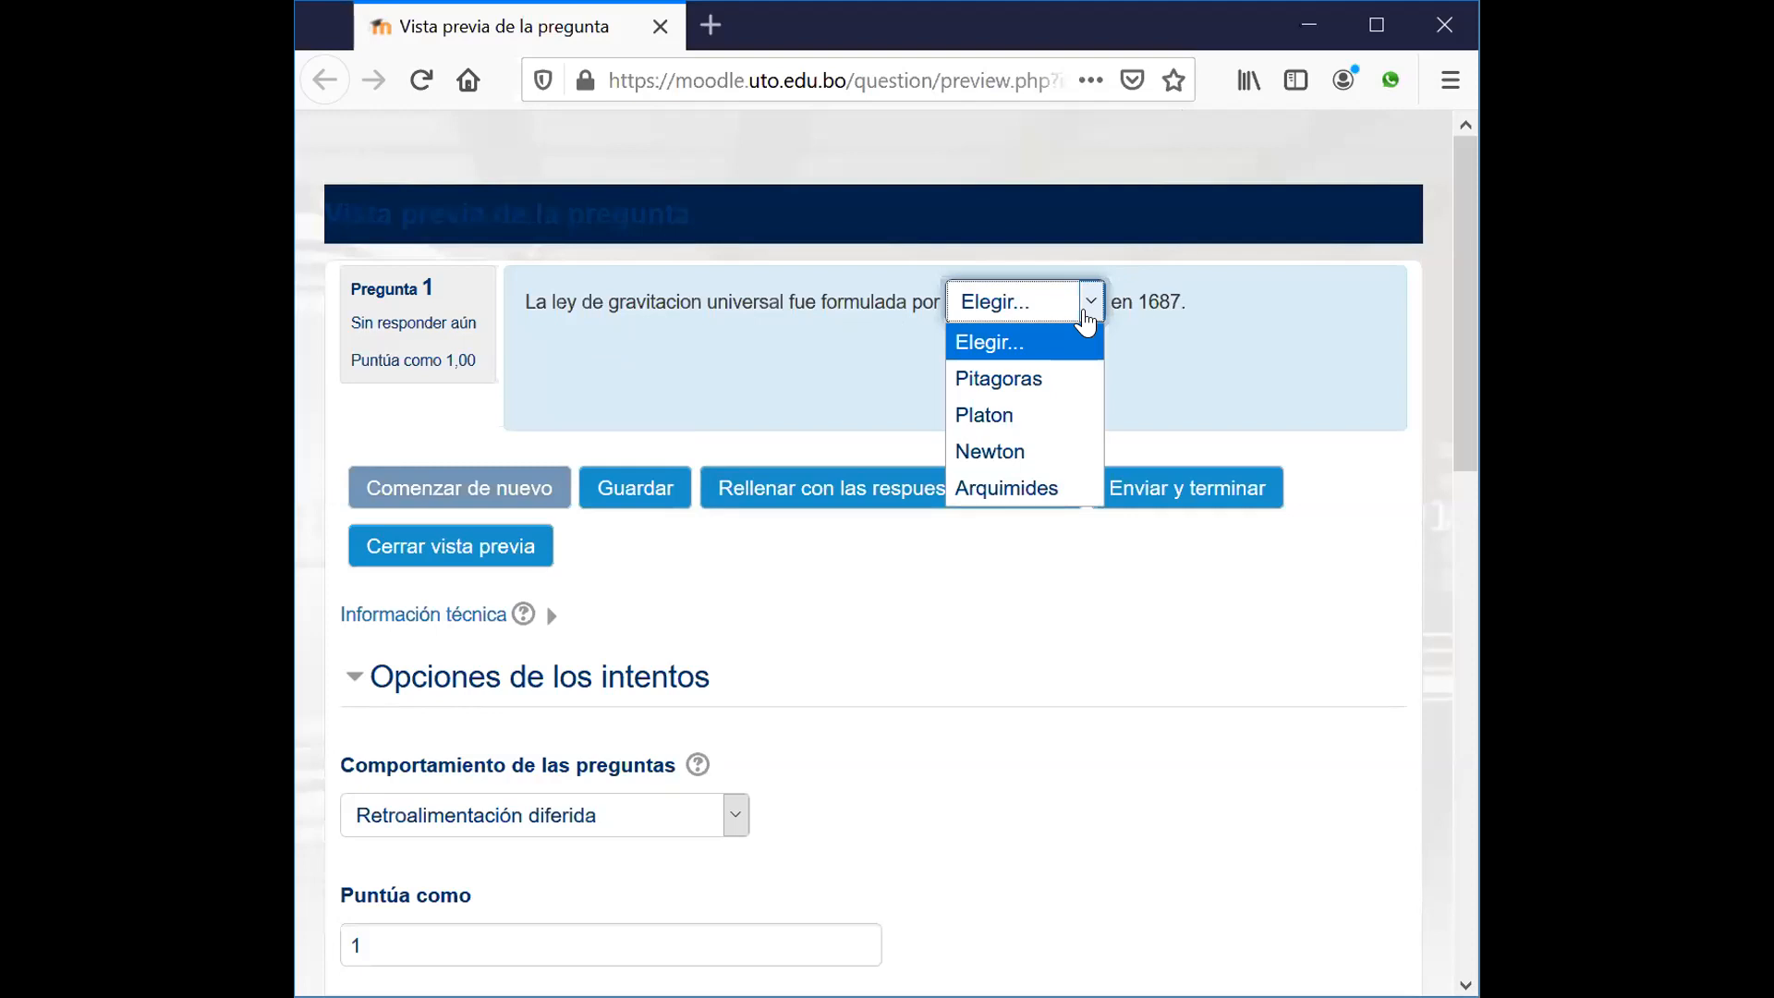
click(1235, 376)
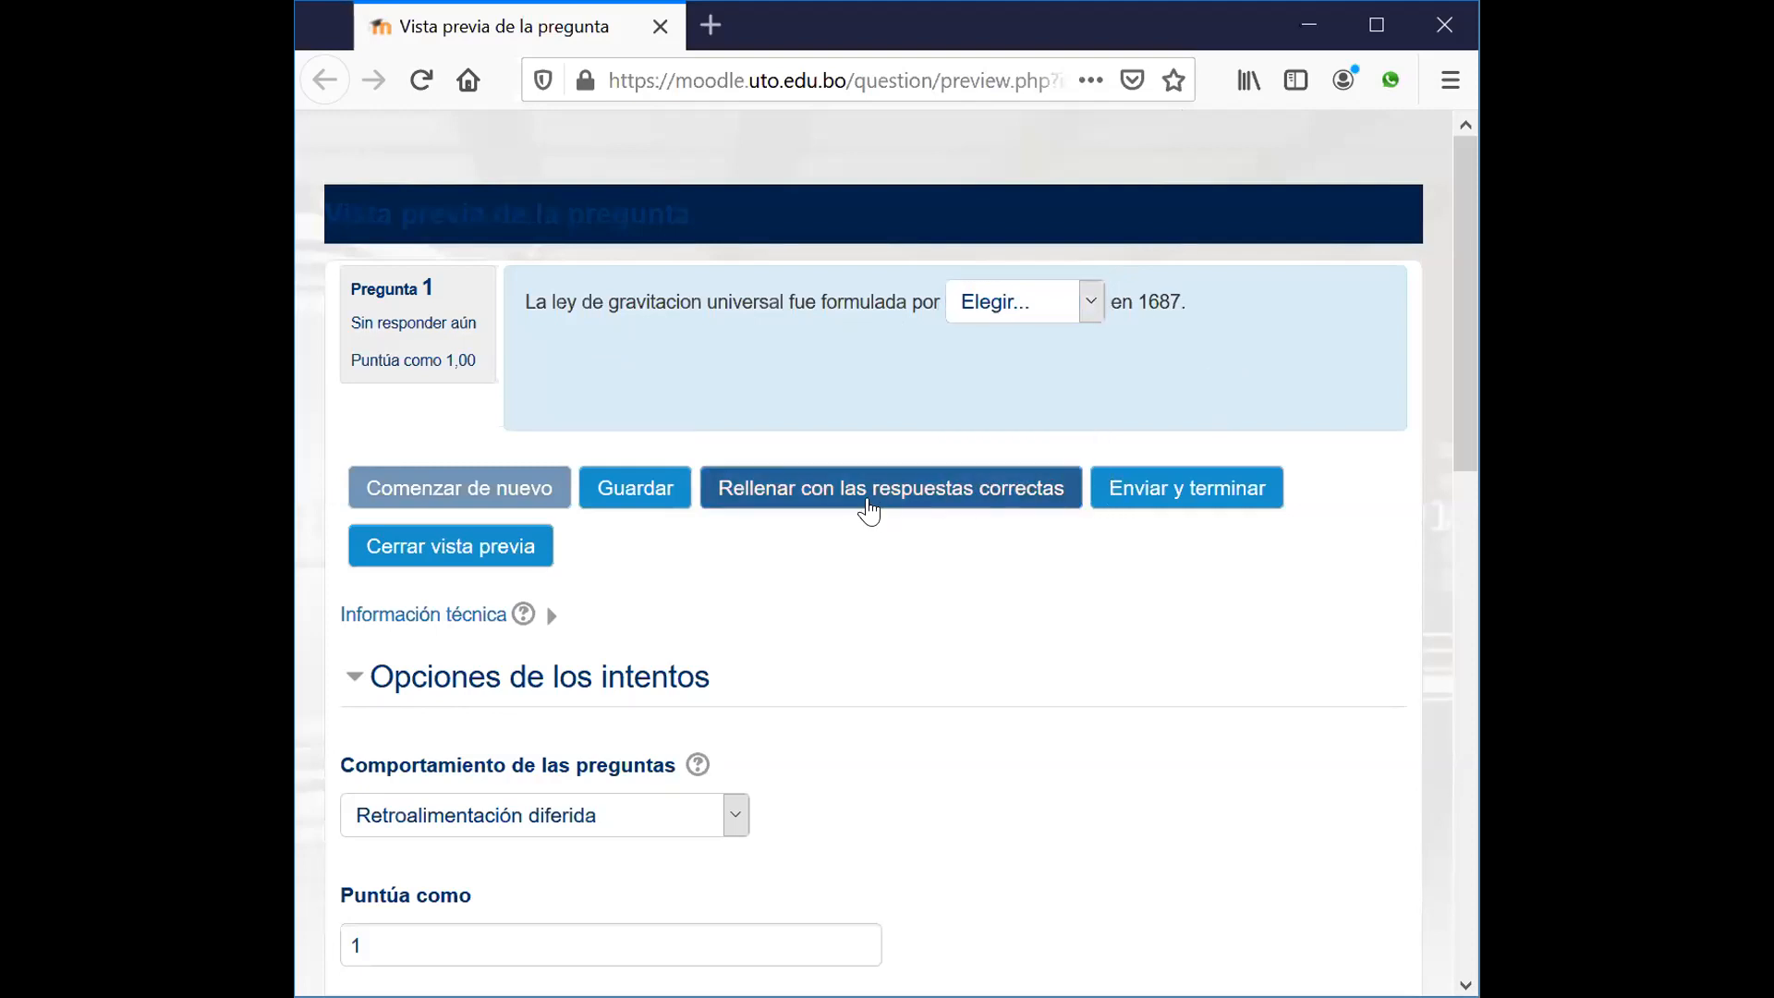
click(859, 490)
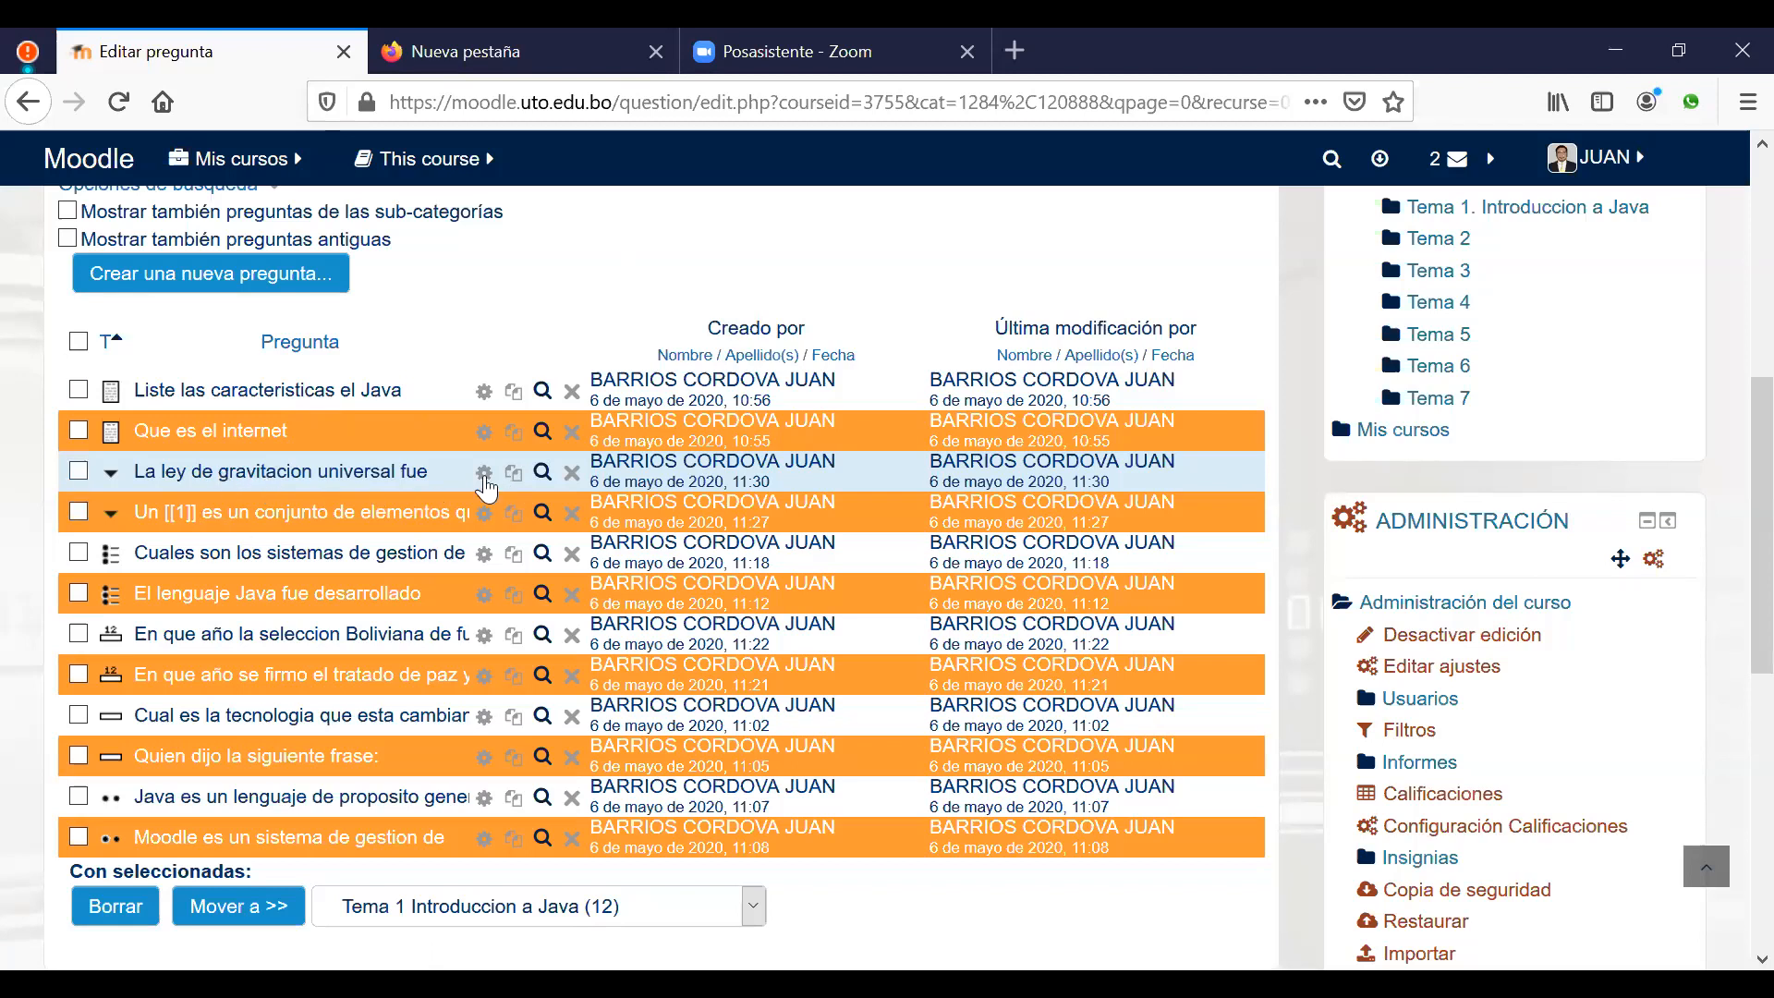
Step: Open the system question's edit form, cancel without saving, and review the 12-question list
click(483, 513)
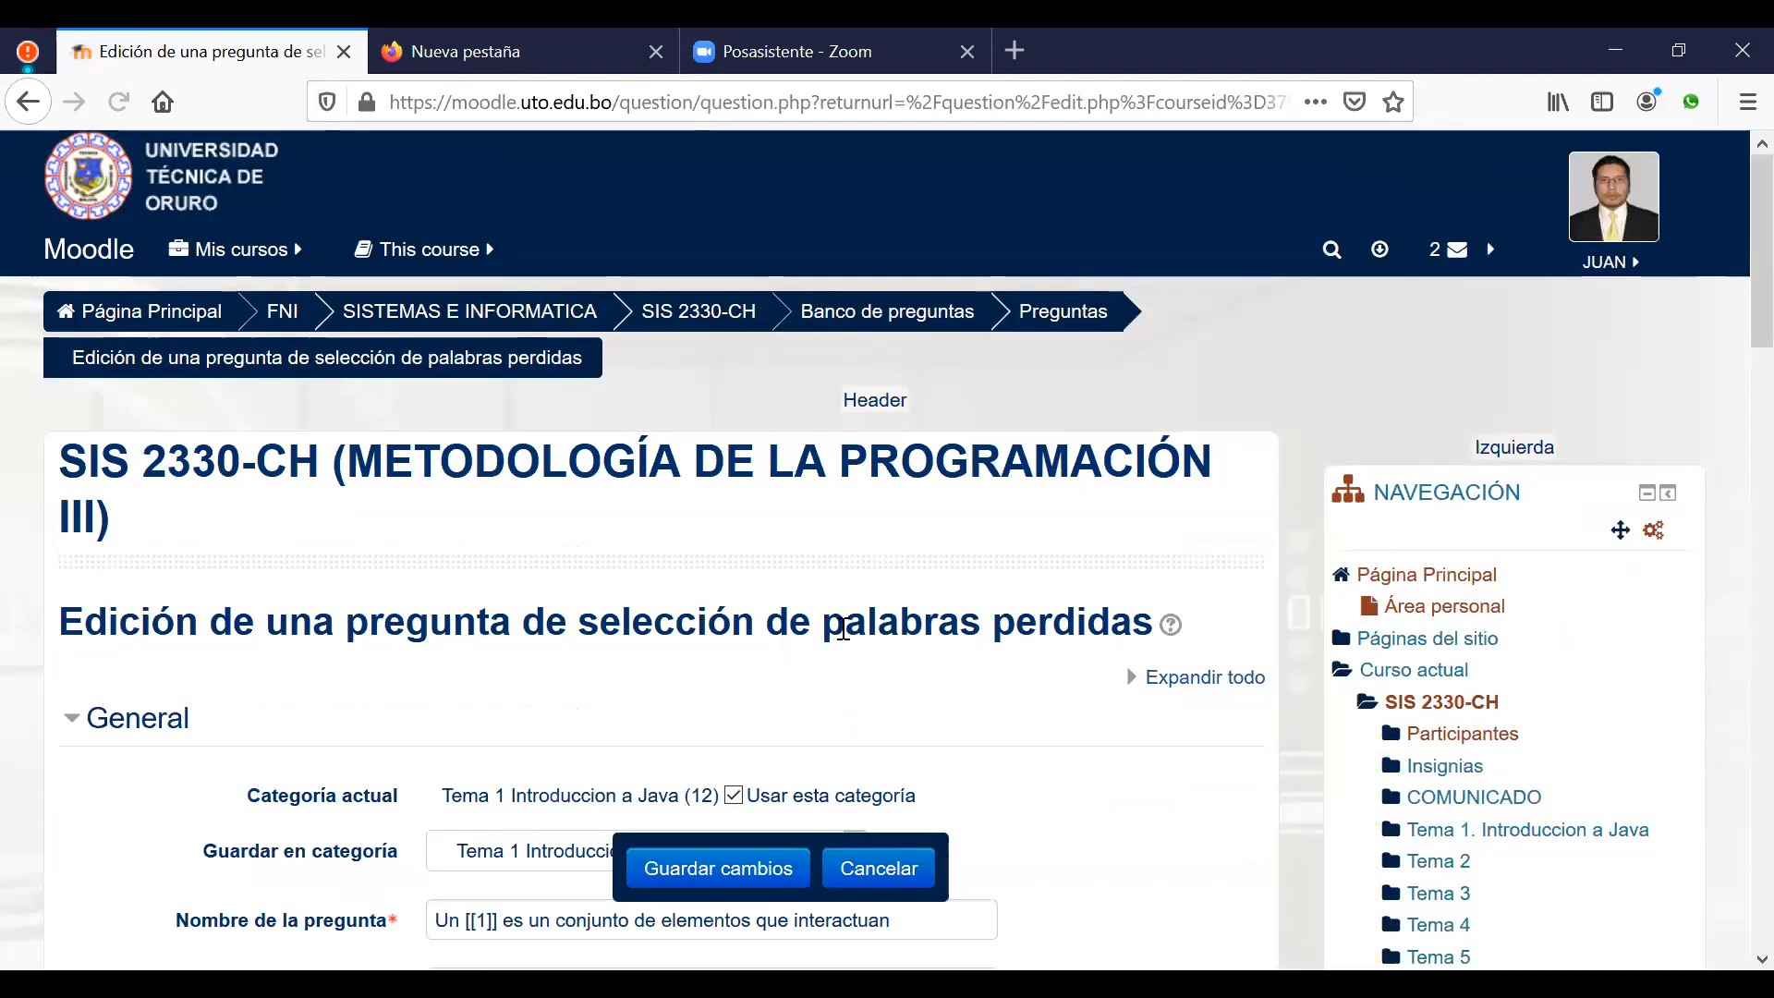
scroll(842, 629, down, 15)
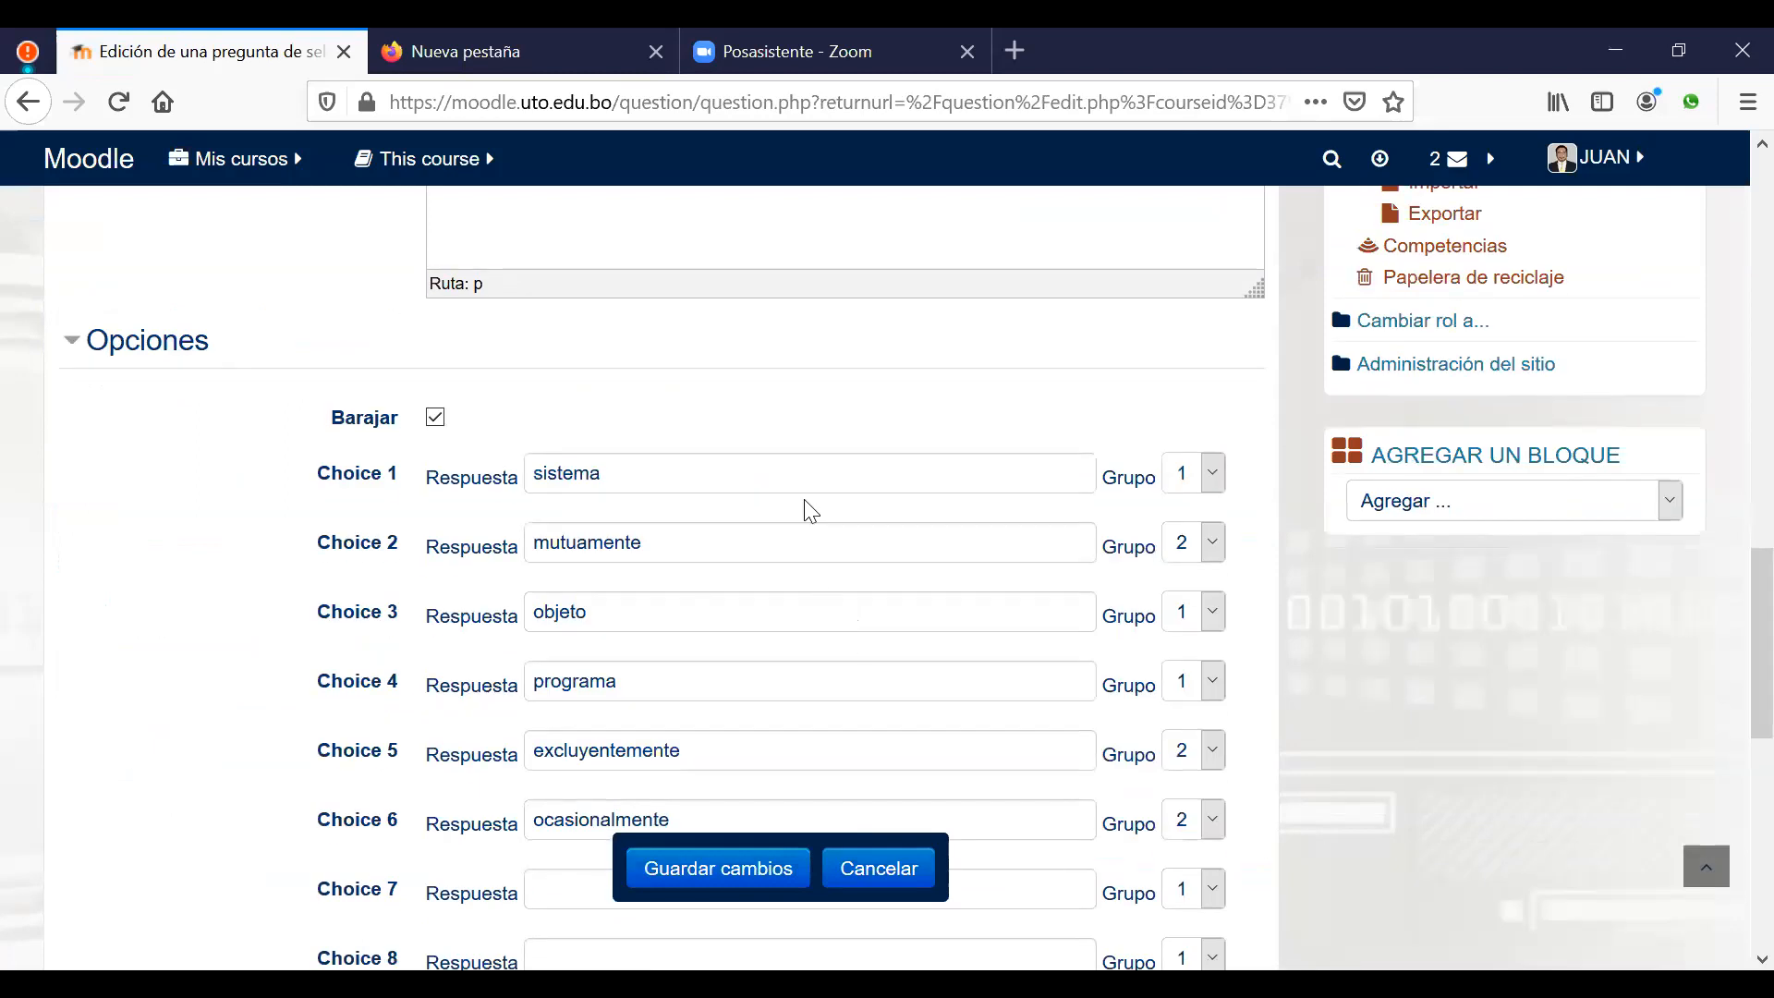
scroll(810, 510, up, 15)
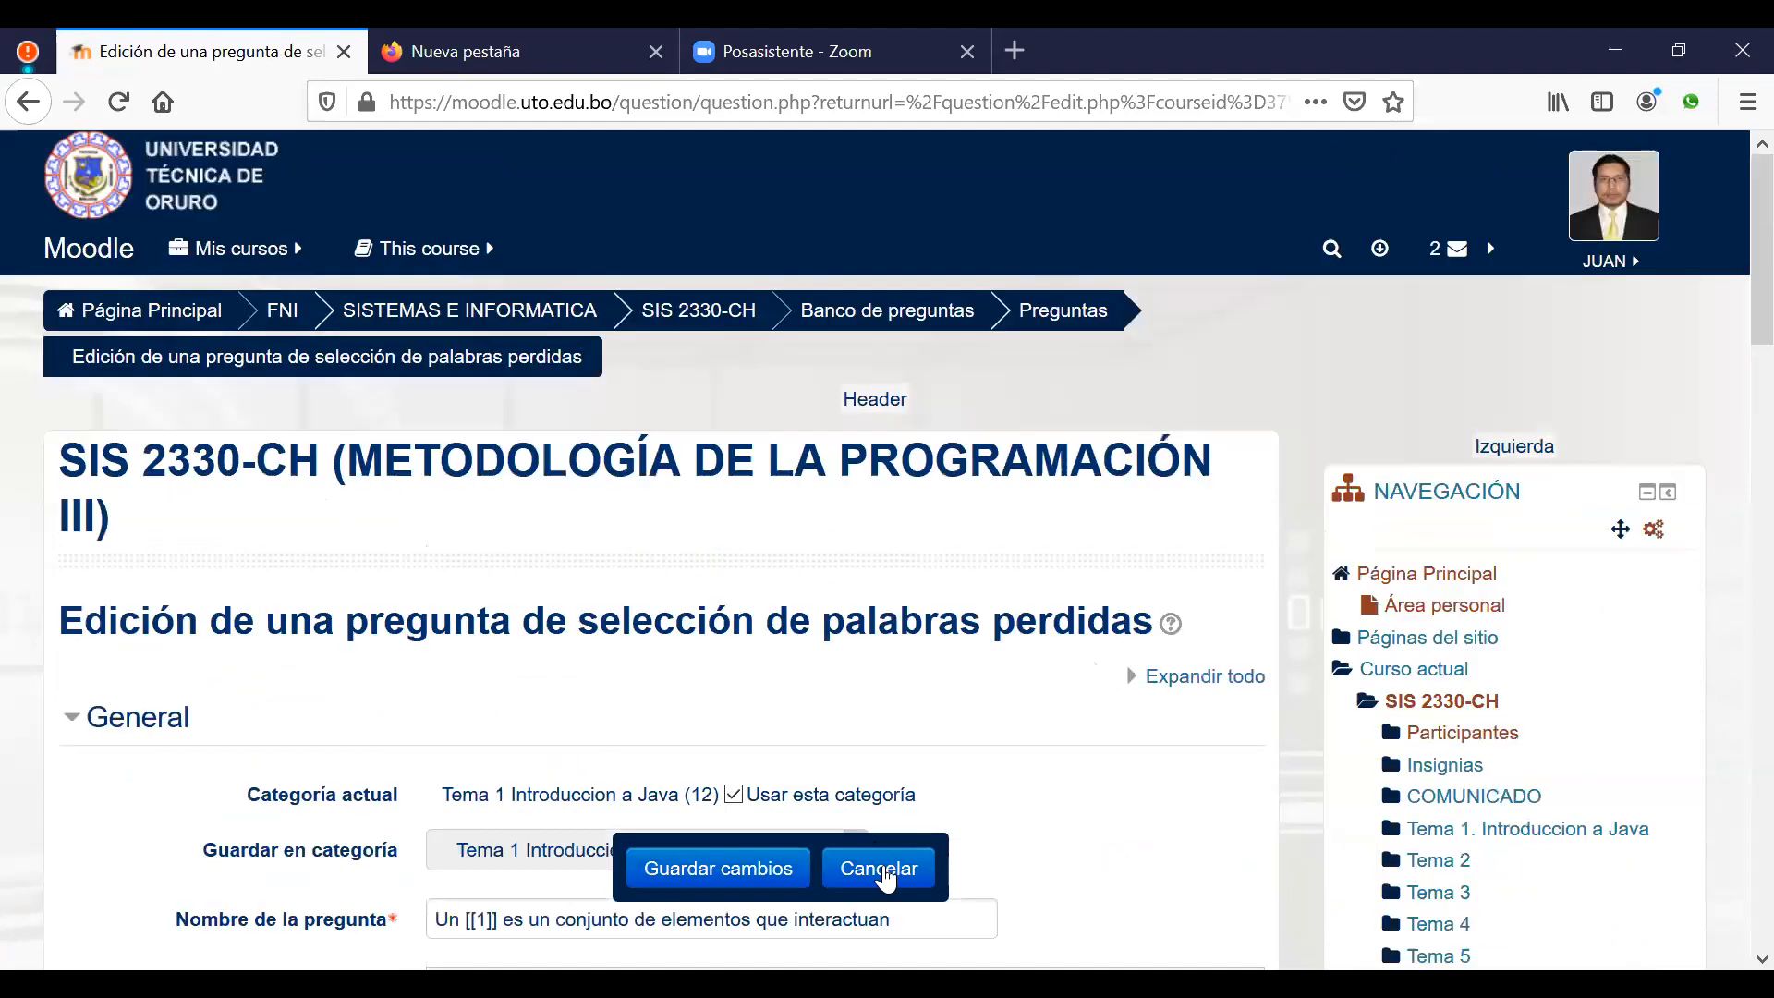
click(882, 870)
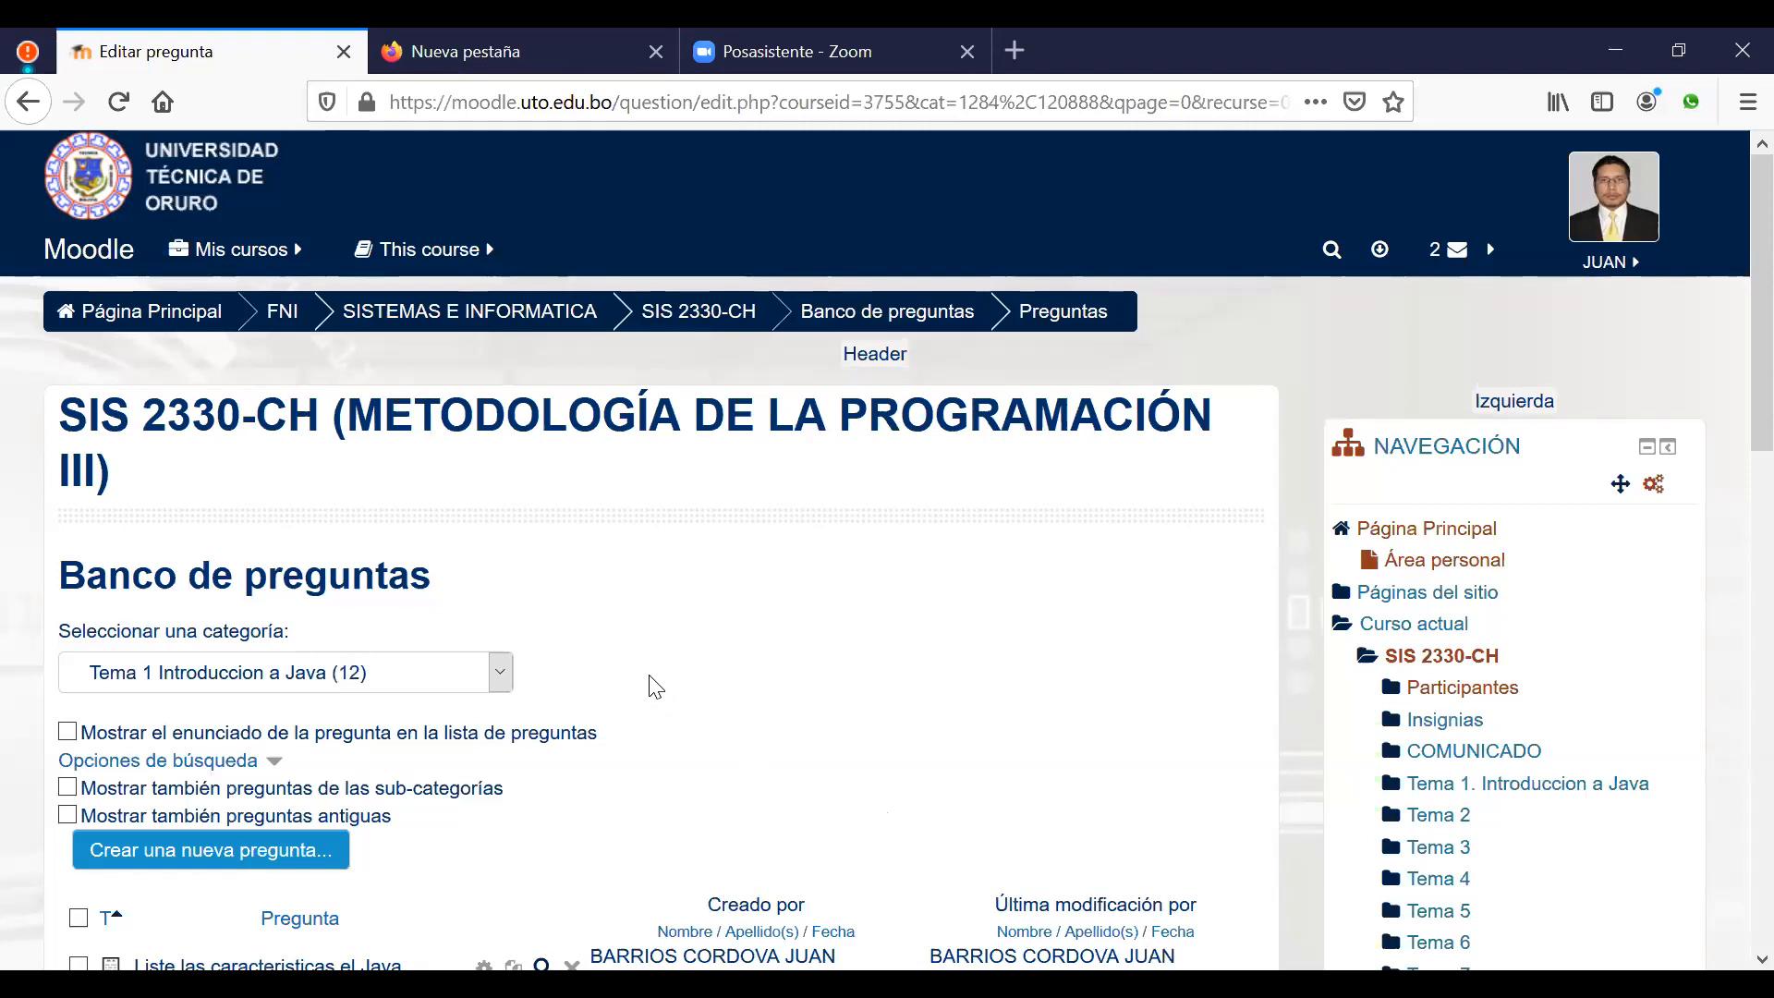
scroll(661, 688, down, 2)
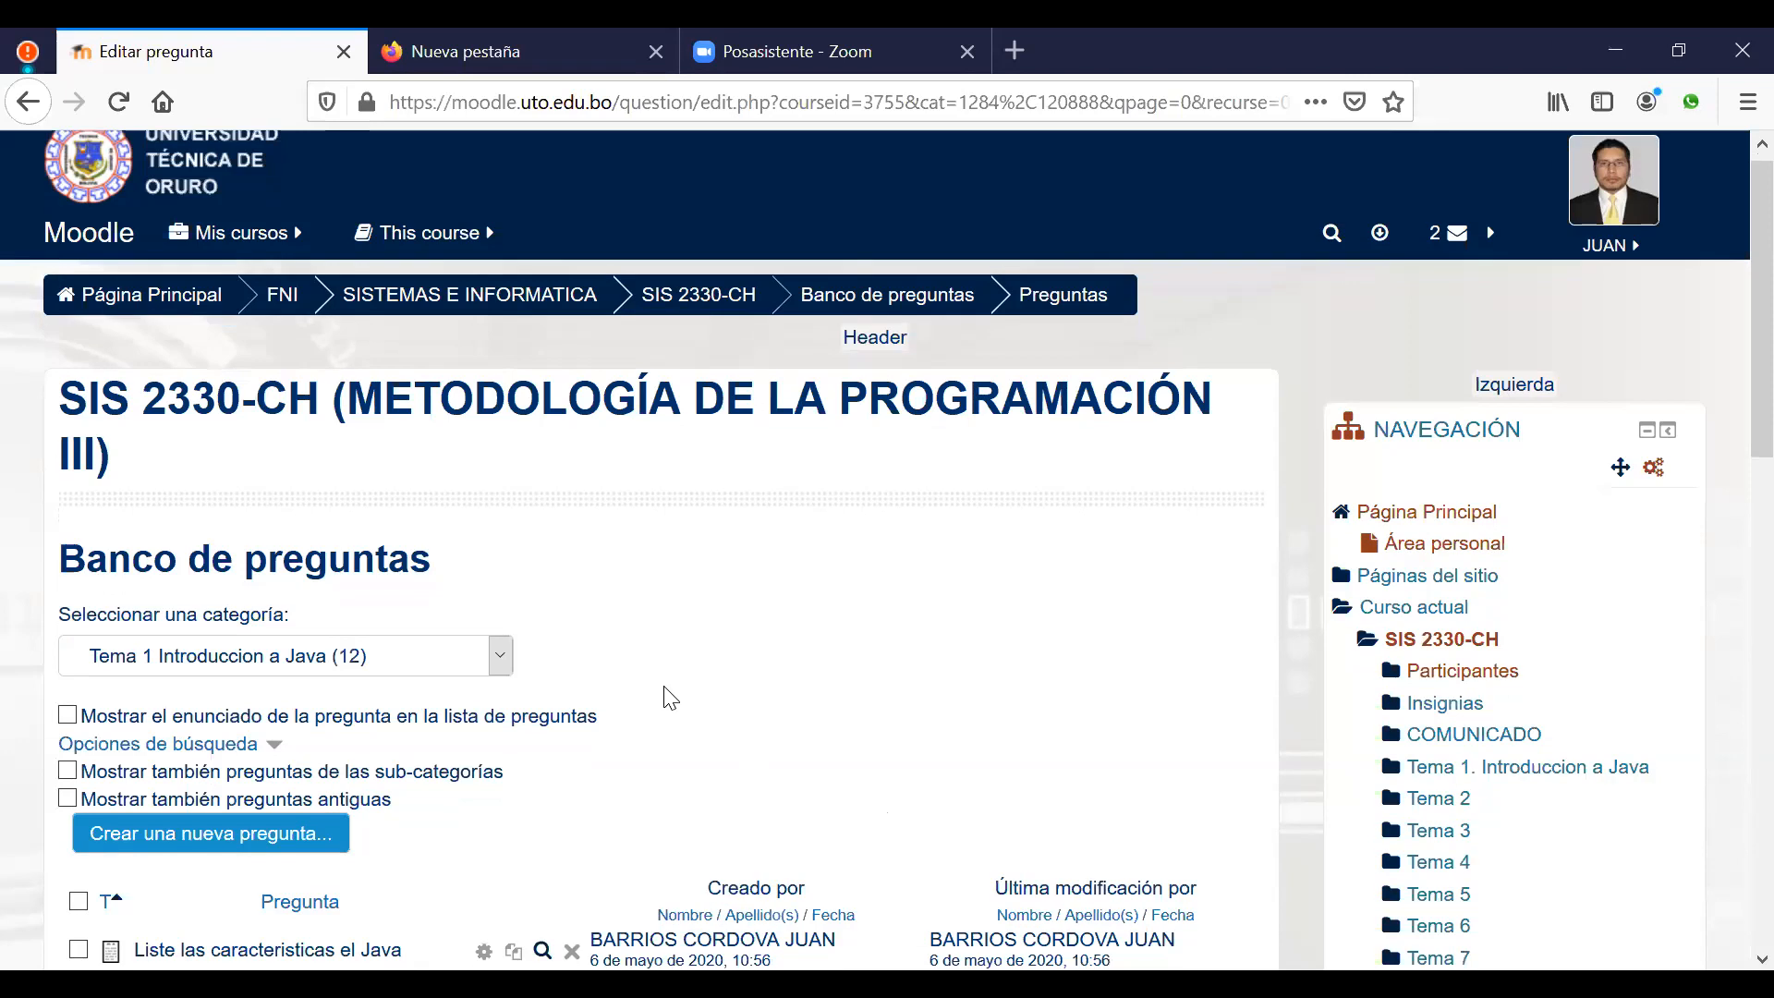
scroll(666, 687, down, 2)
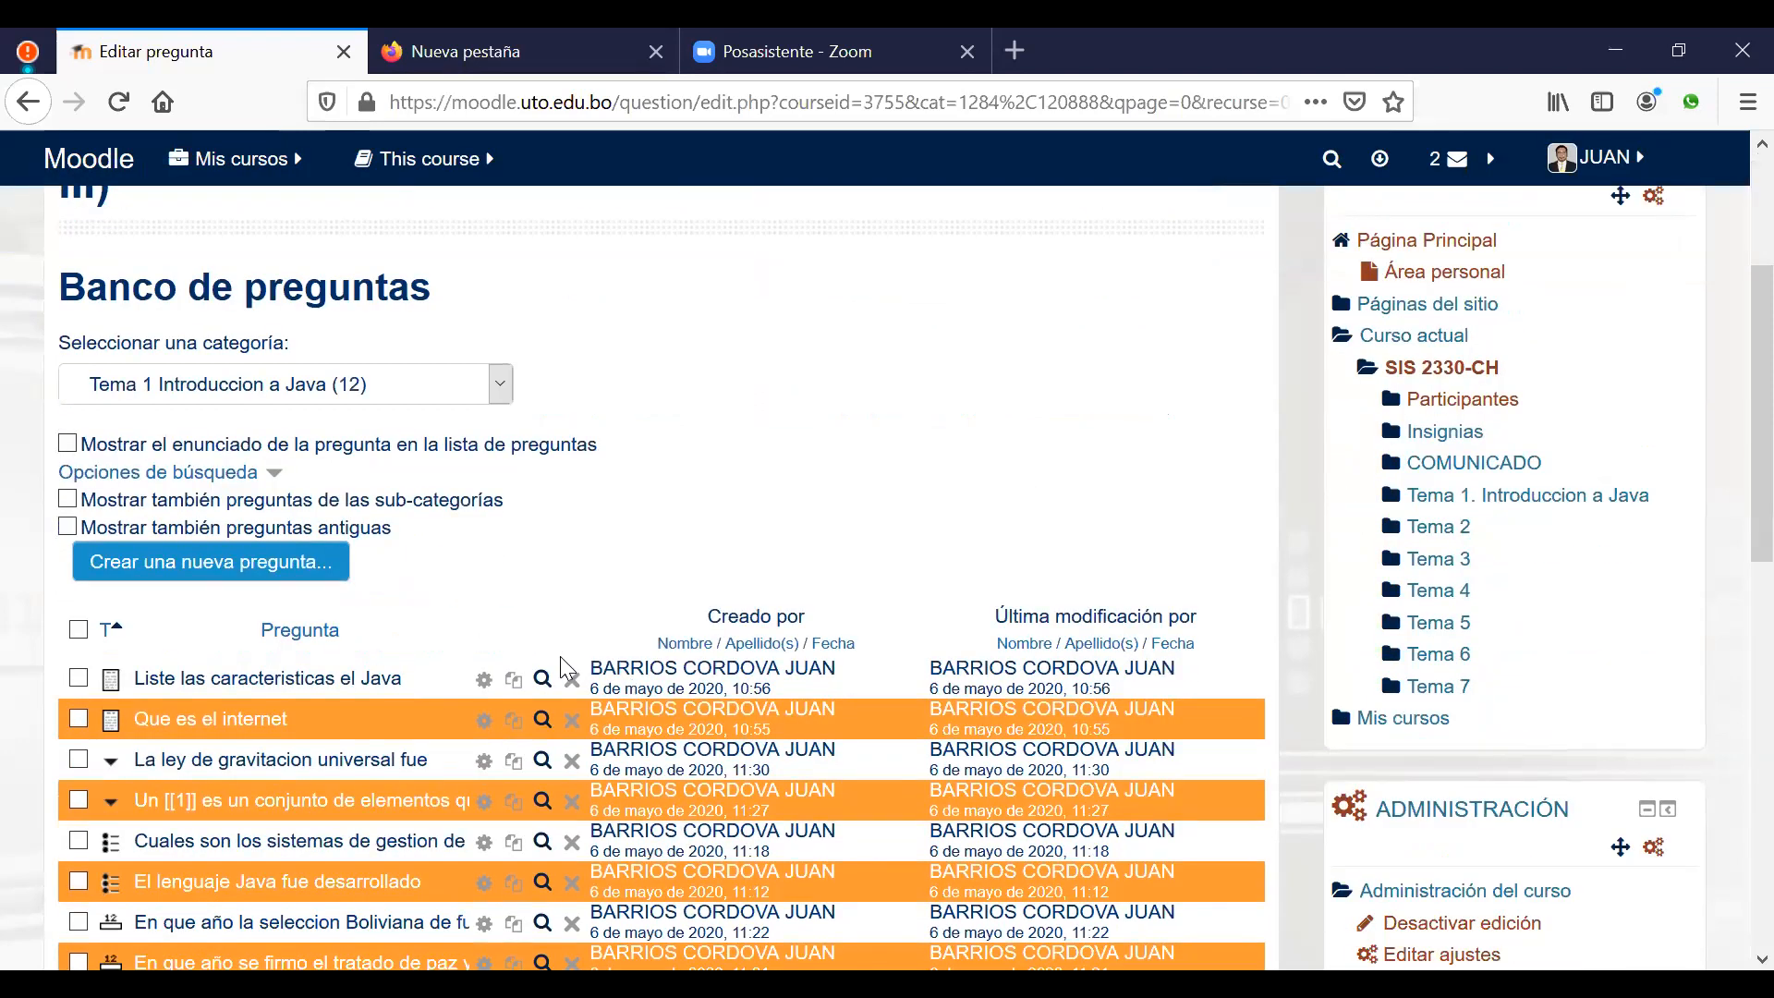
scroll(559, 655, down, 5)
scroll(231, 568, up, 5)
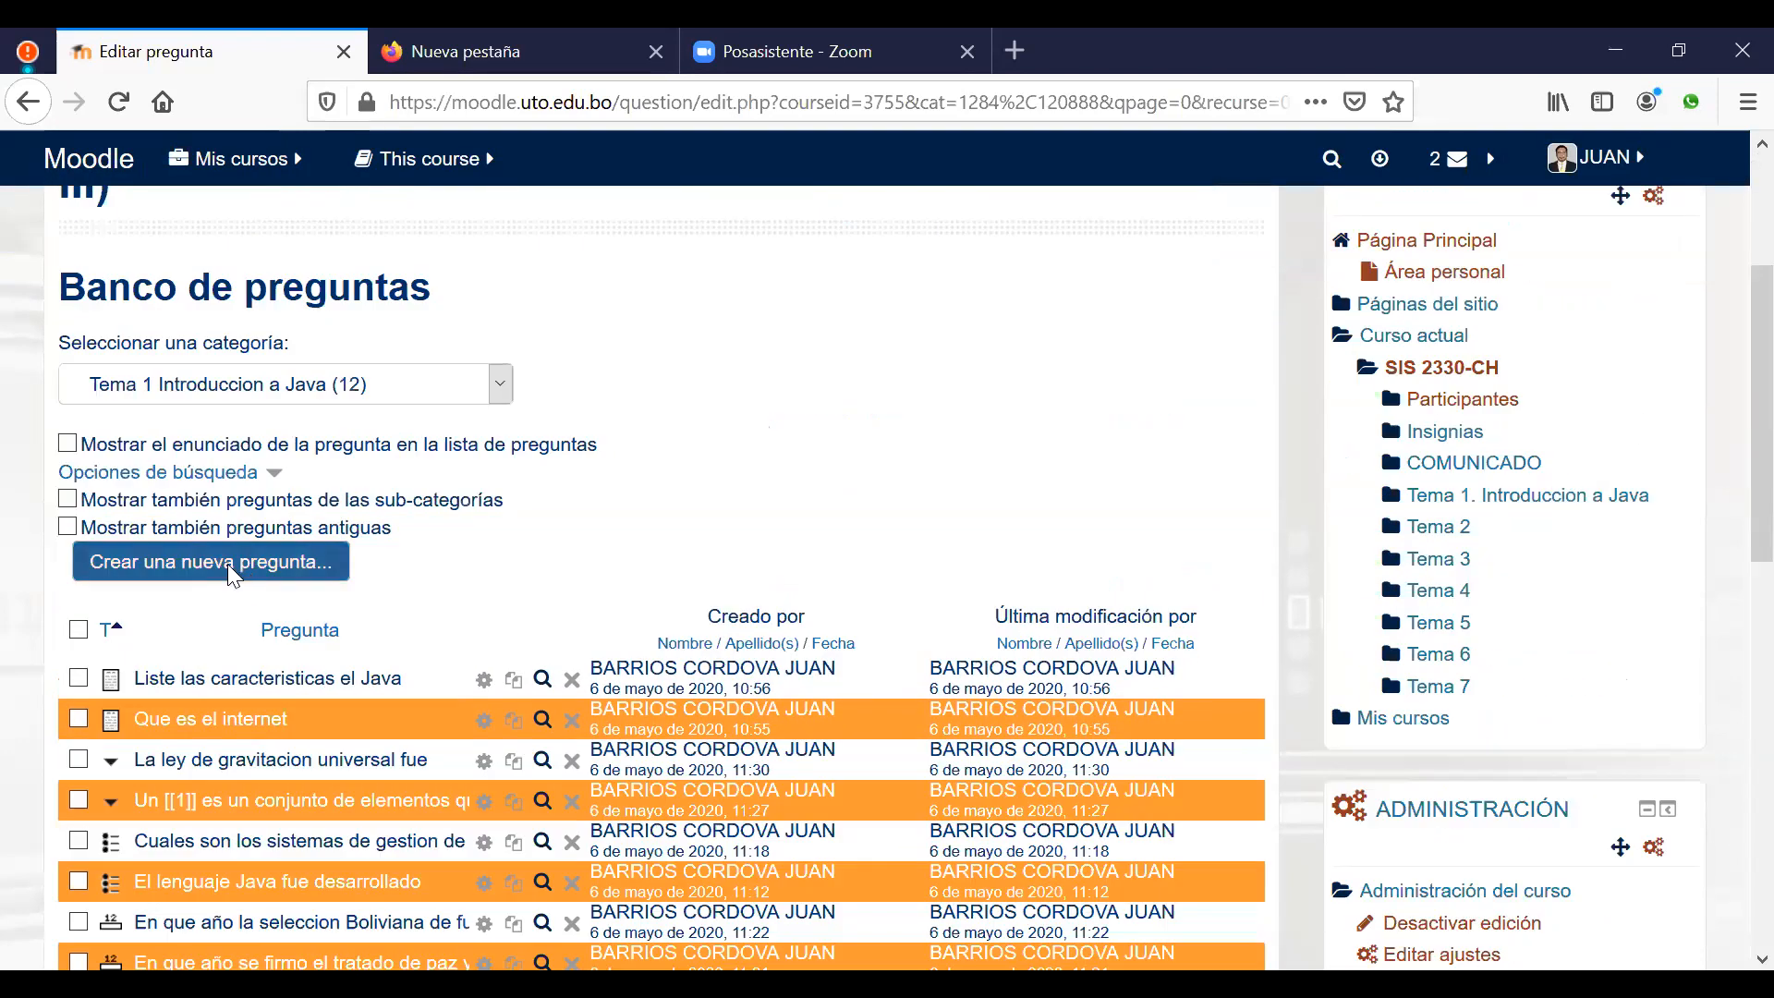
Step: Start a new 'Calculada opción múltiple' question in the question bank
click(227, 564)
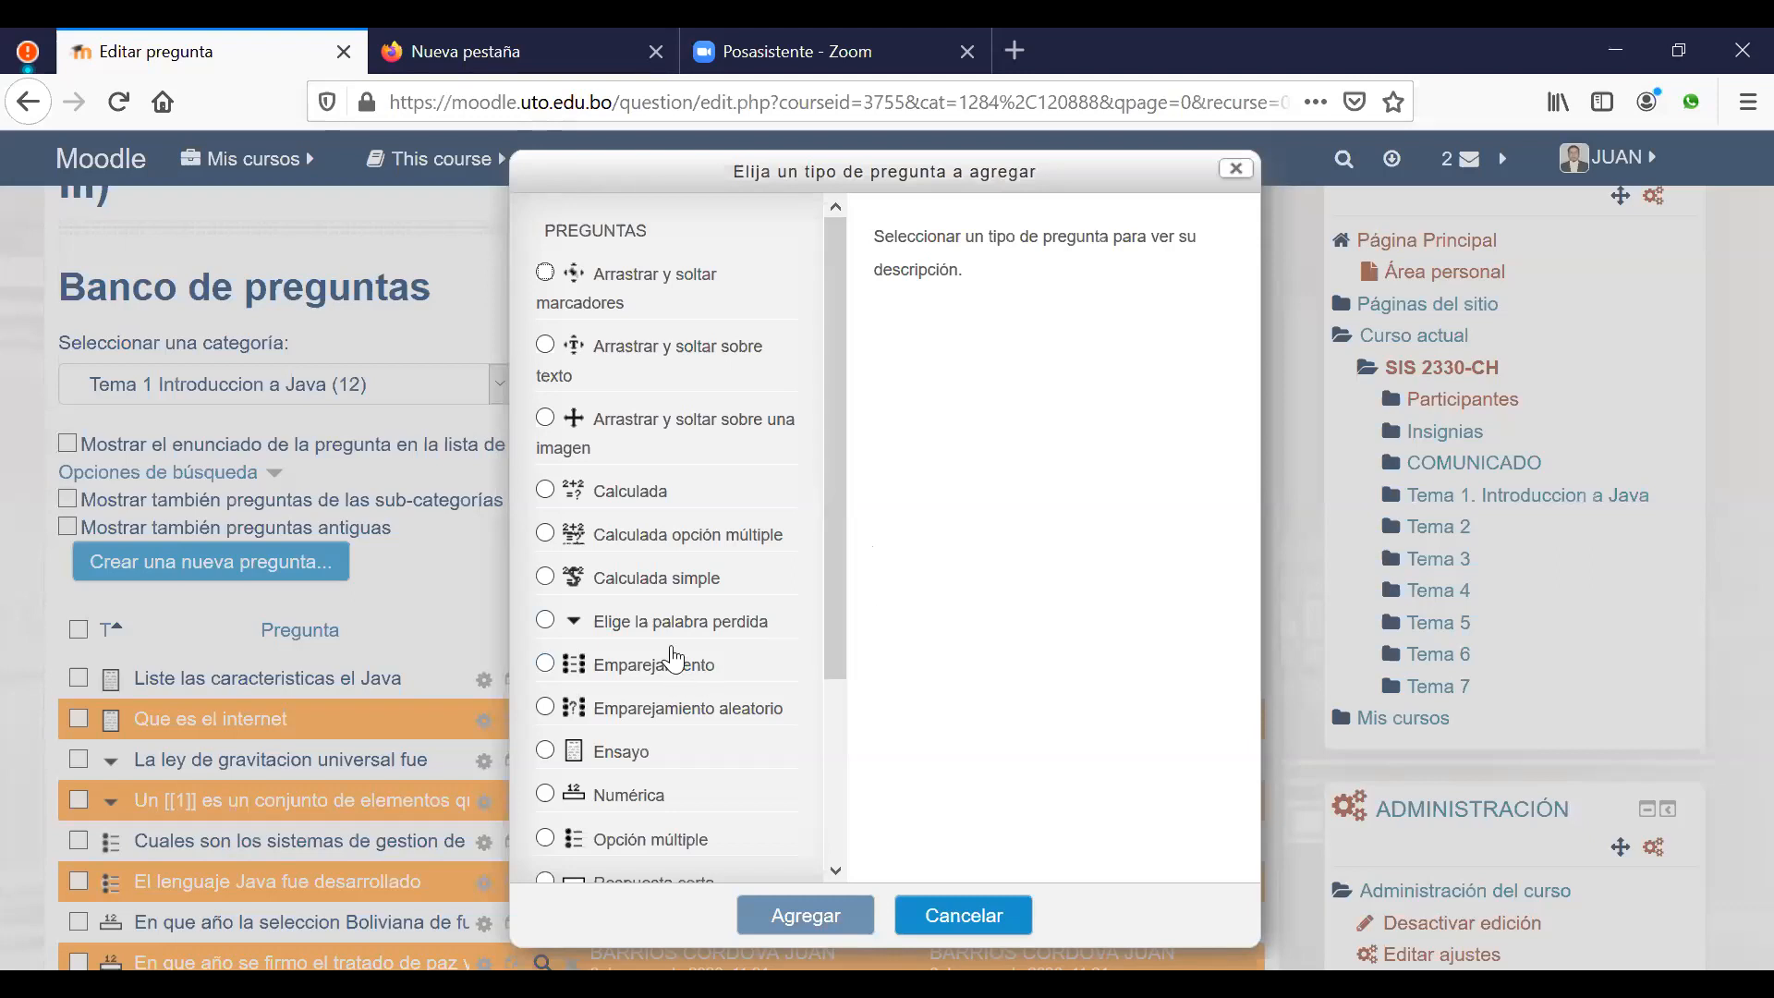
click(679, 544)
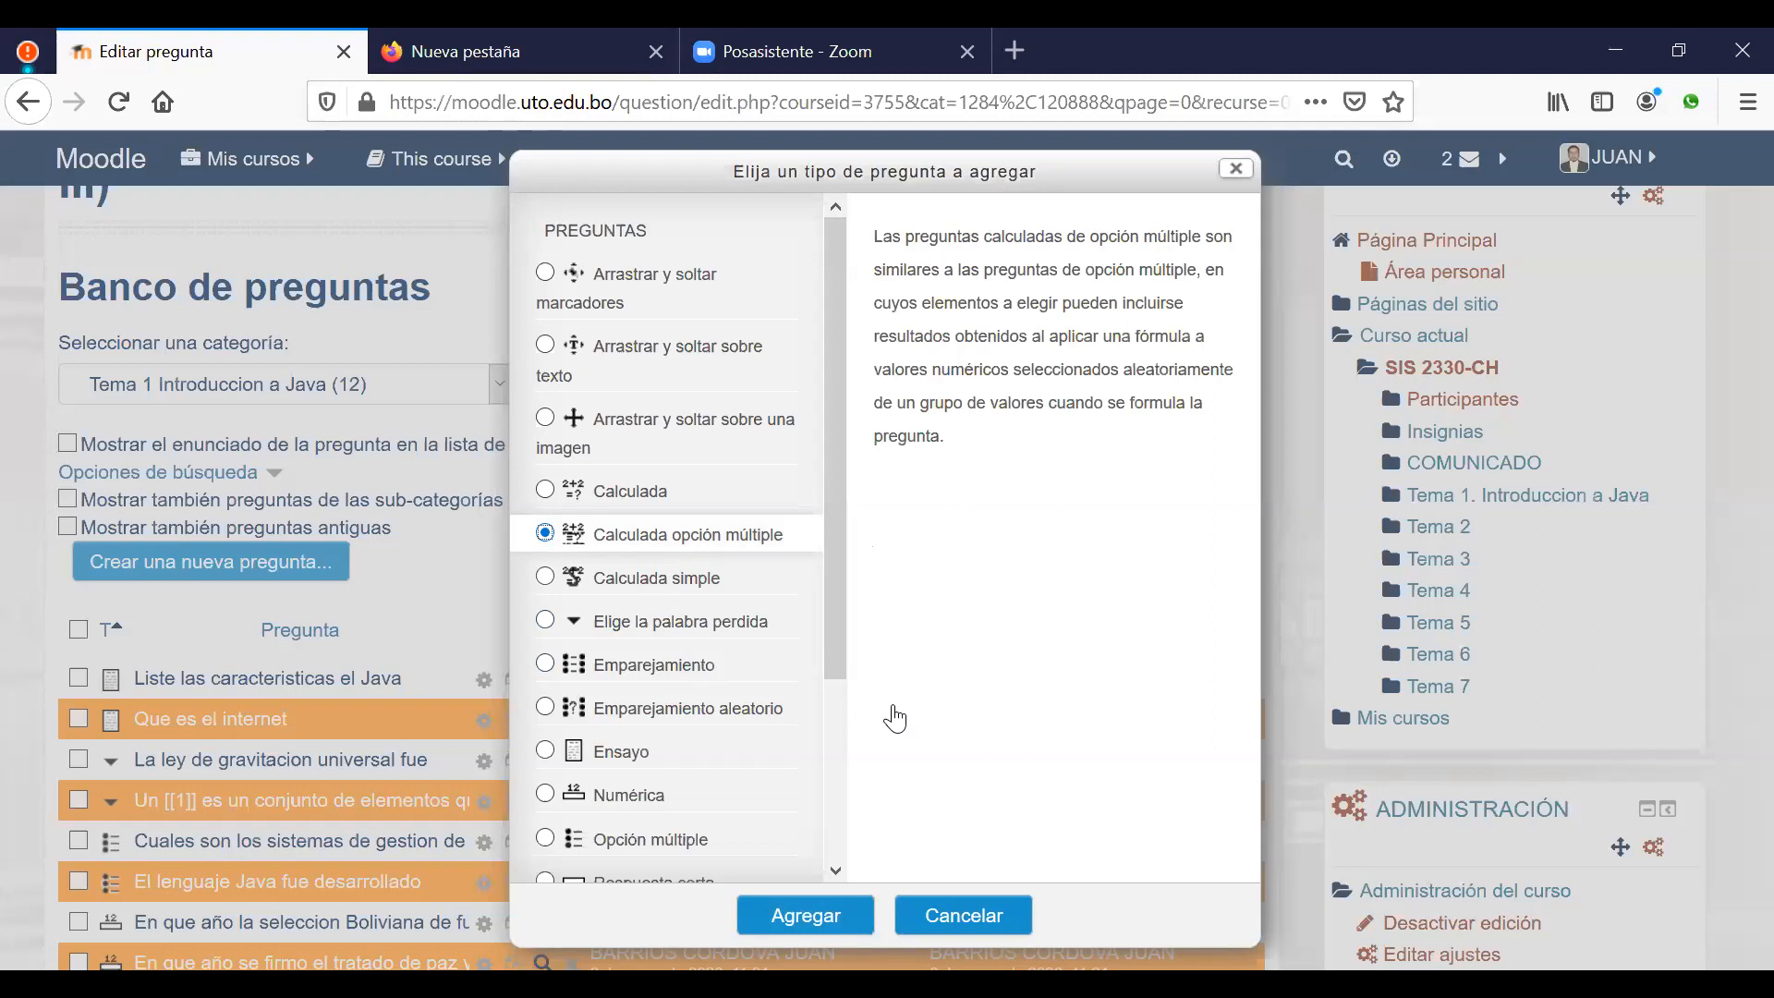
click(792, 918)
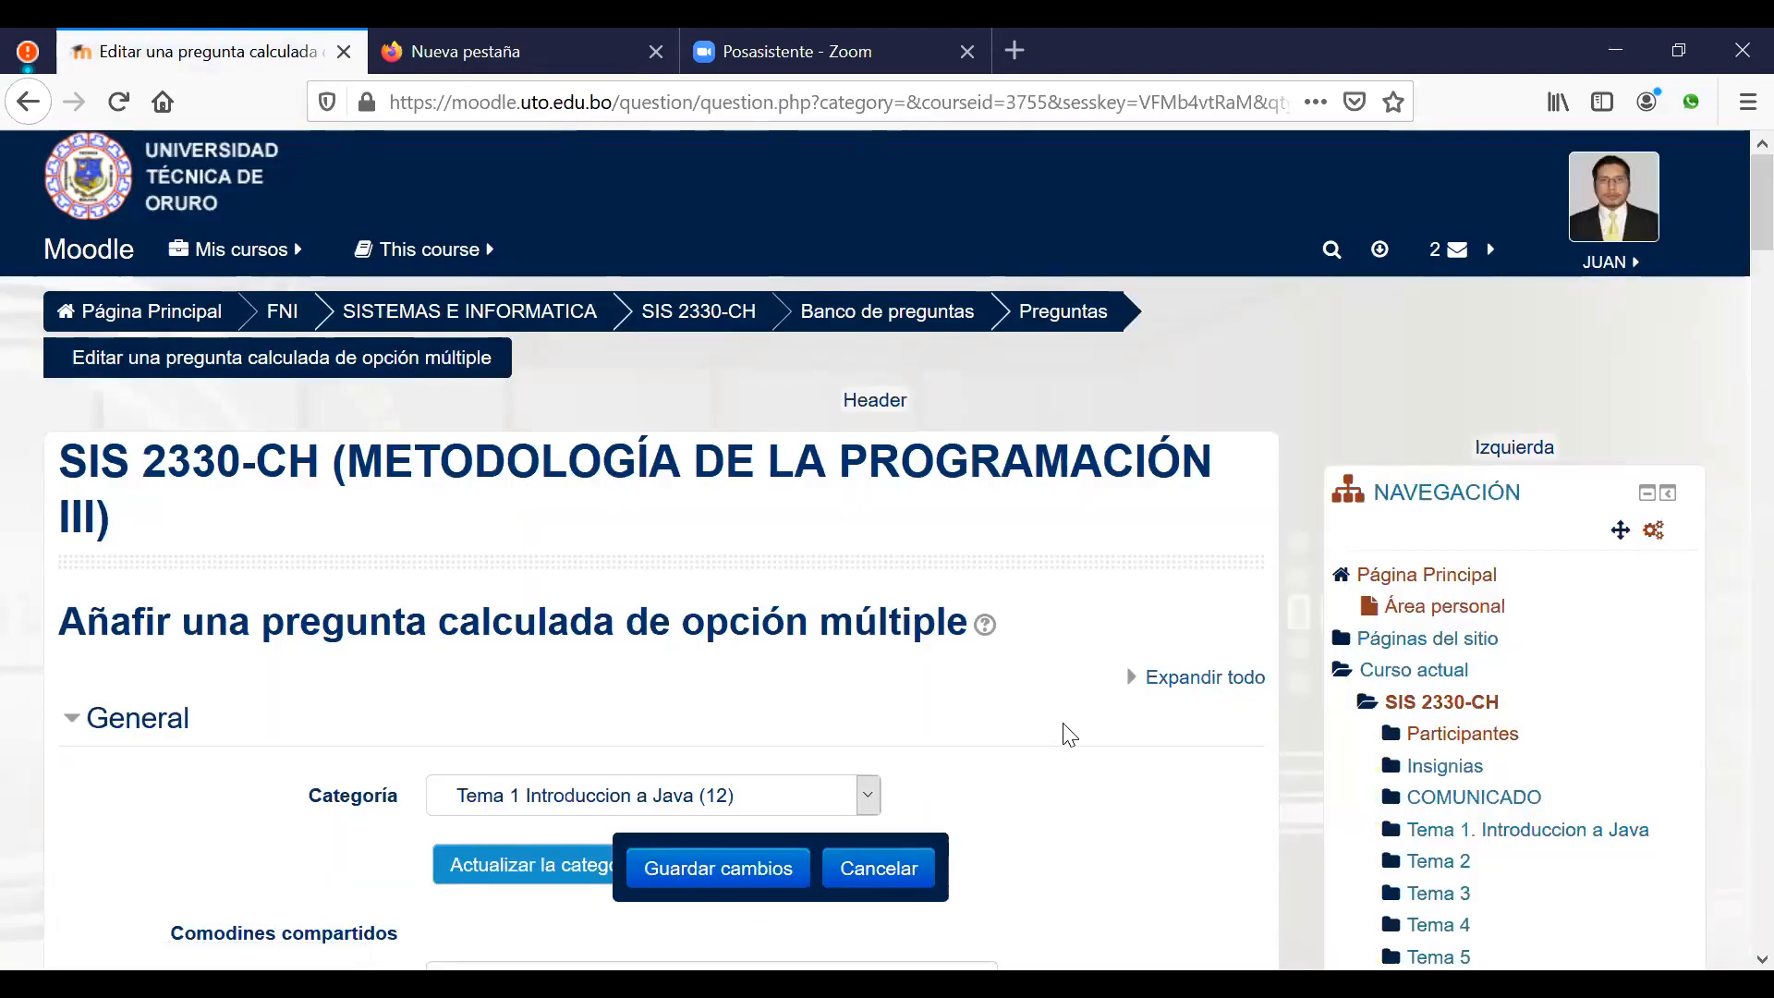
Step: Type 'Cual es el area de un triangulo, dado la base y la altura' with wildcards {b} and {h}
scroll(1010, 730, down, 3)
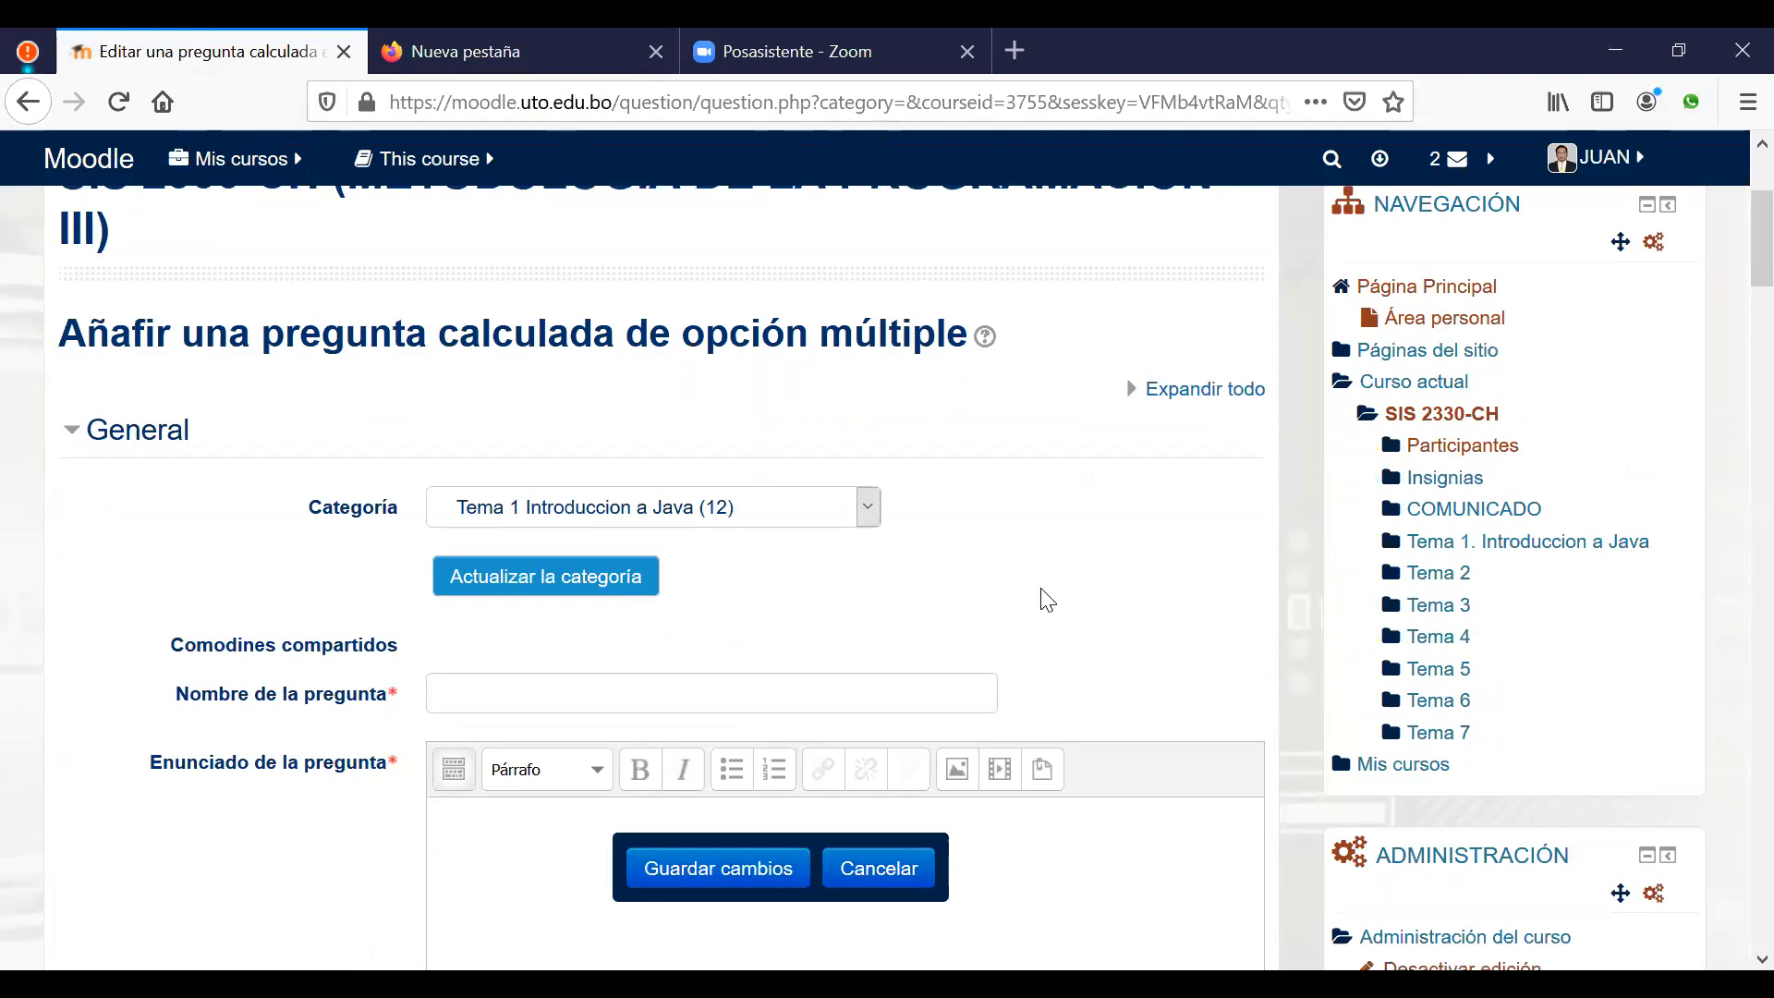
scroll(1046, 601, down, 2)
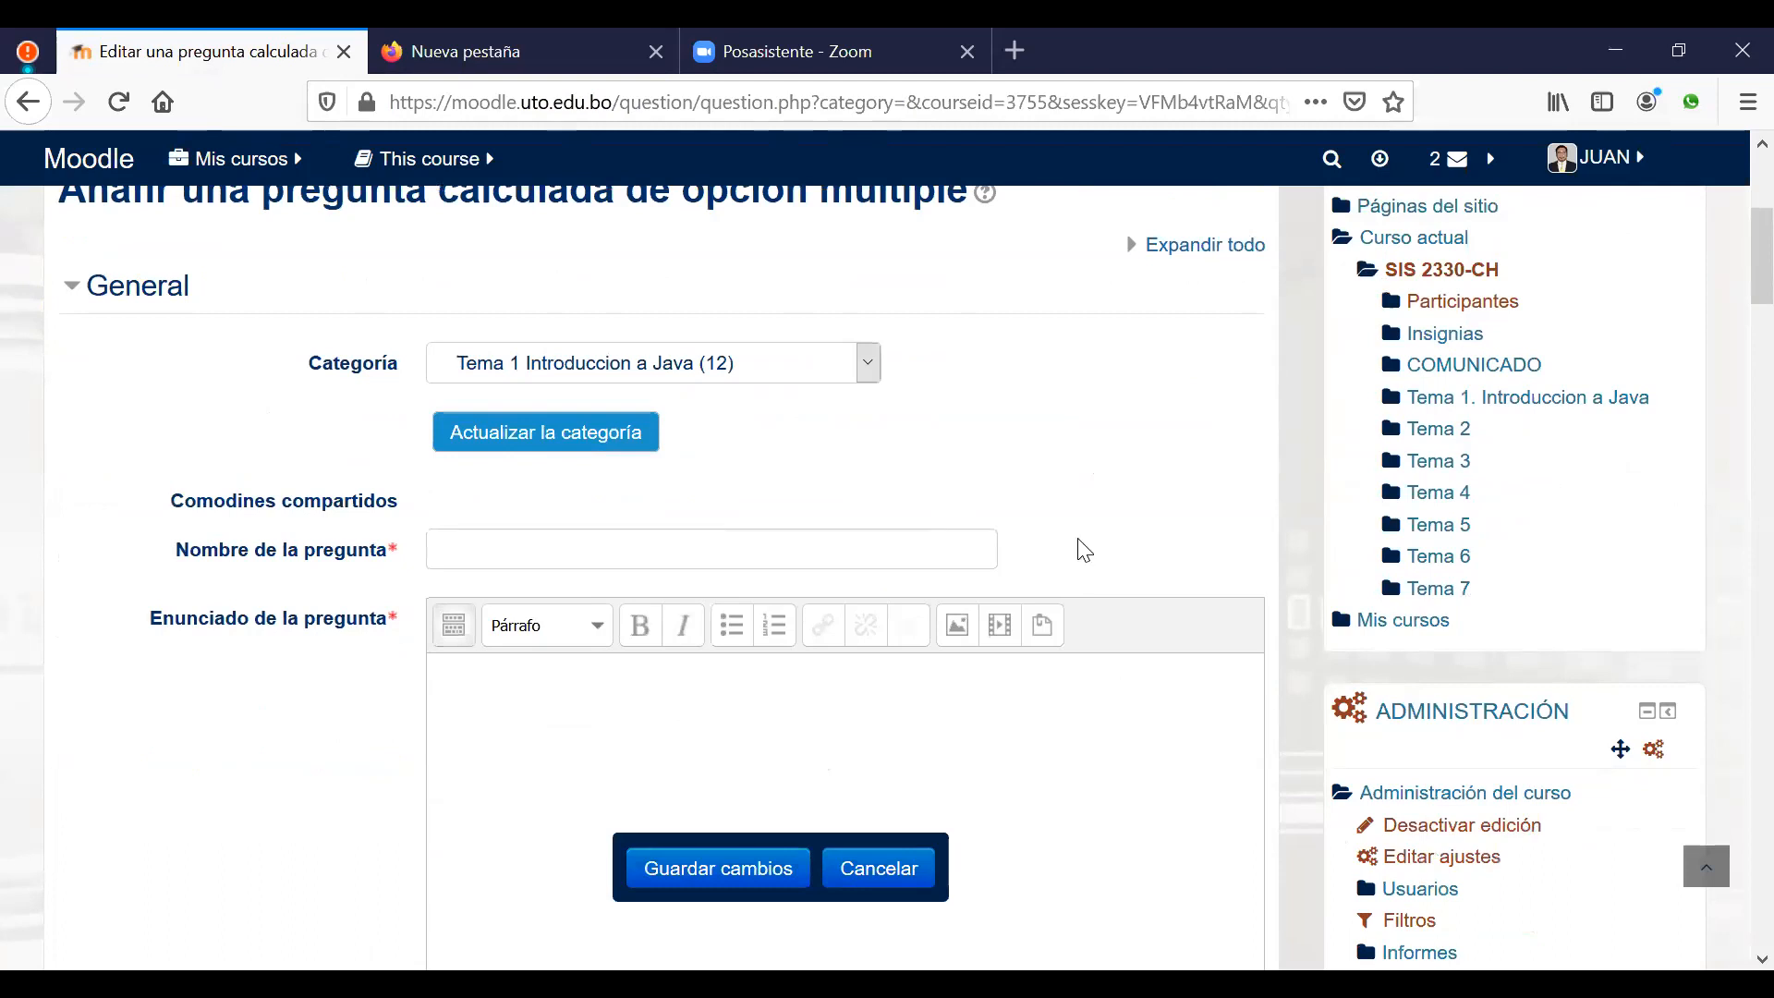
scroll(788, 546, down, 2)
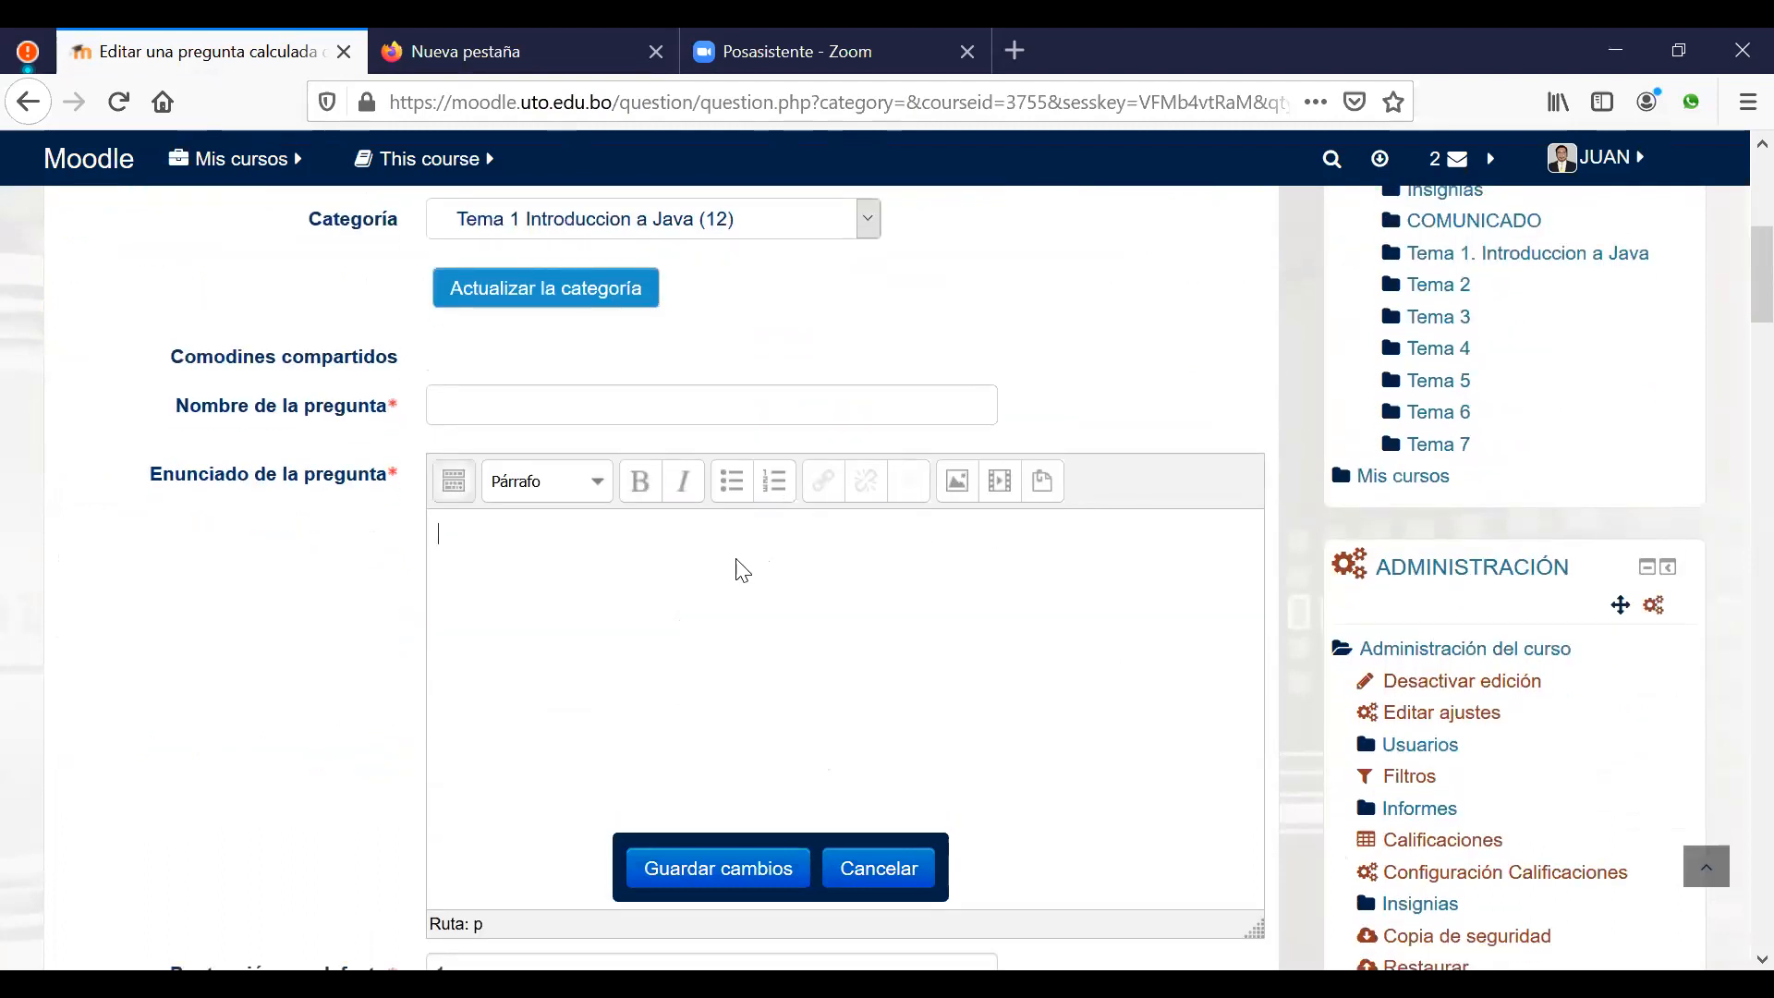
text(Cual es )
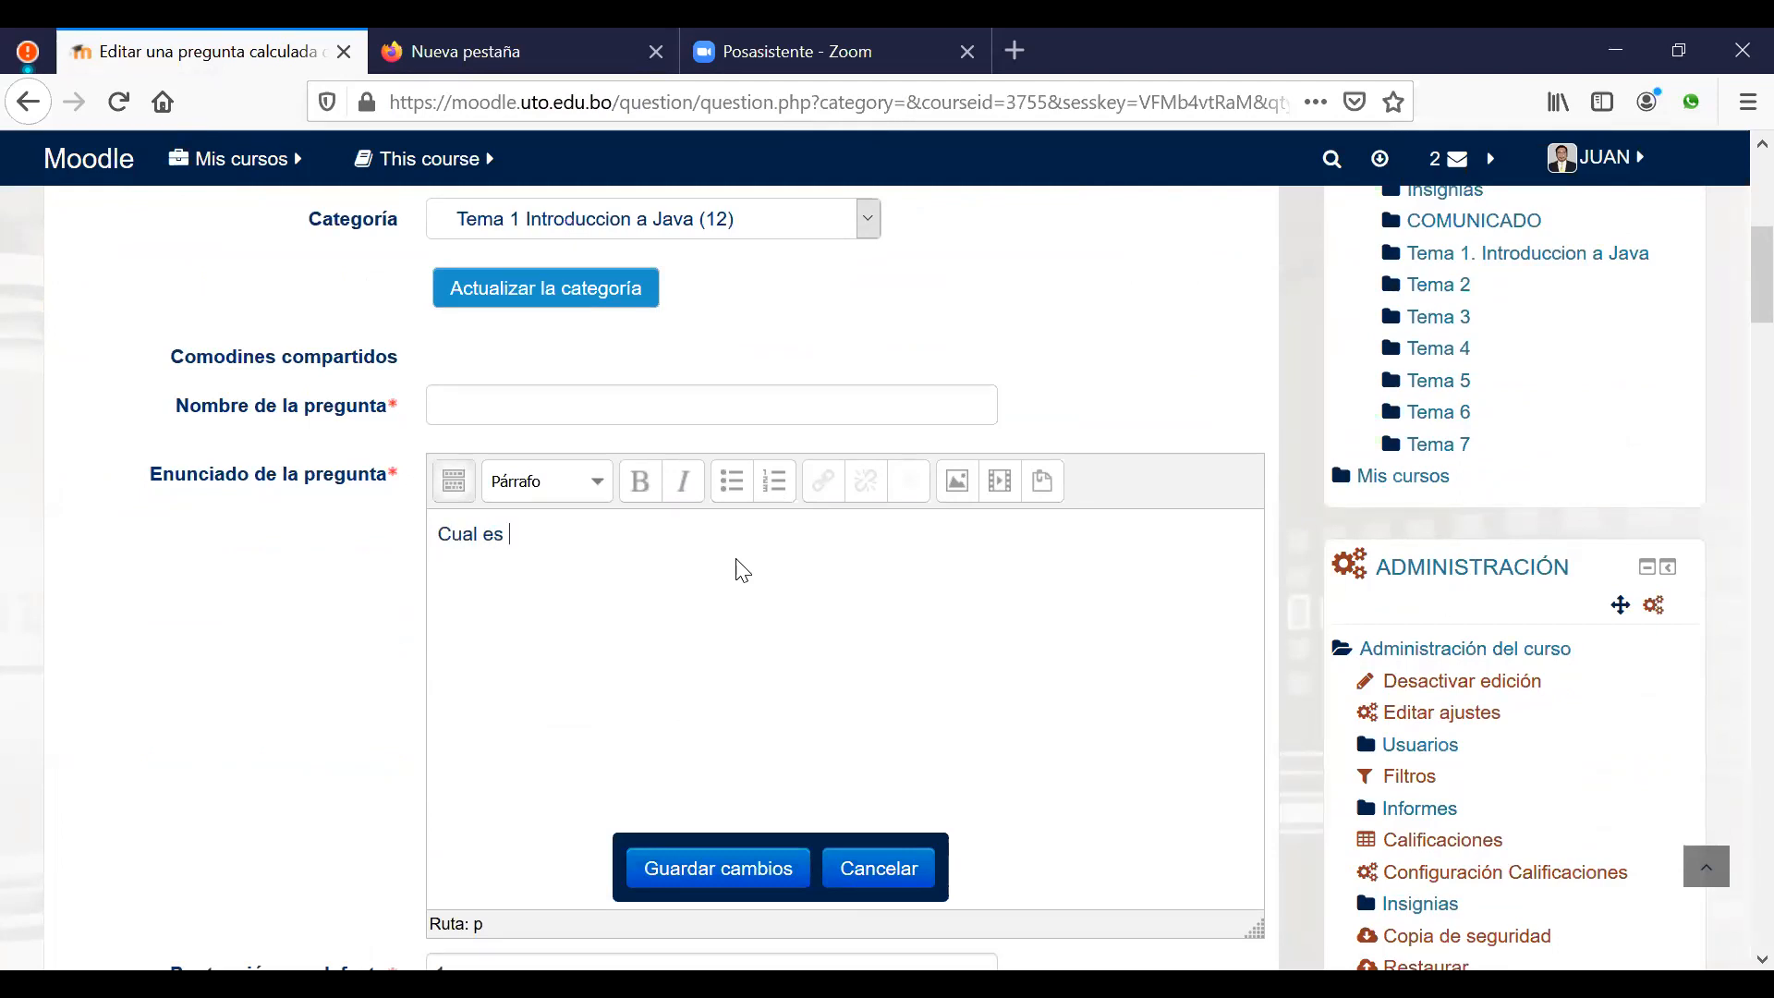
text(el area de un triangu)
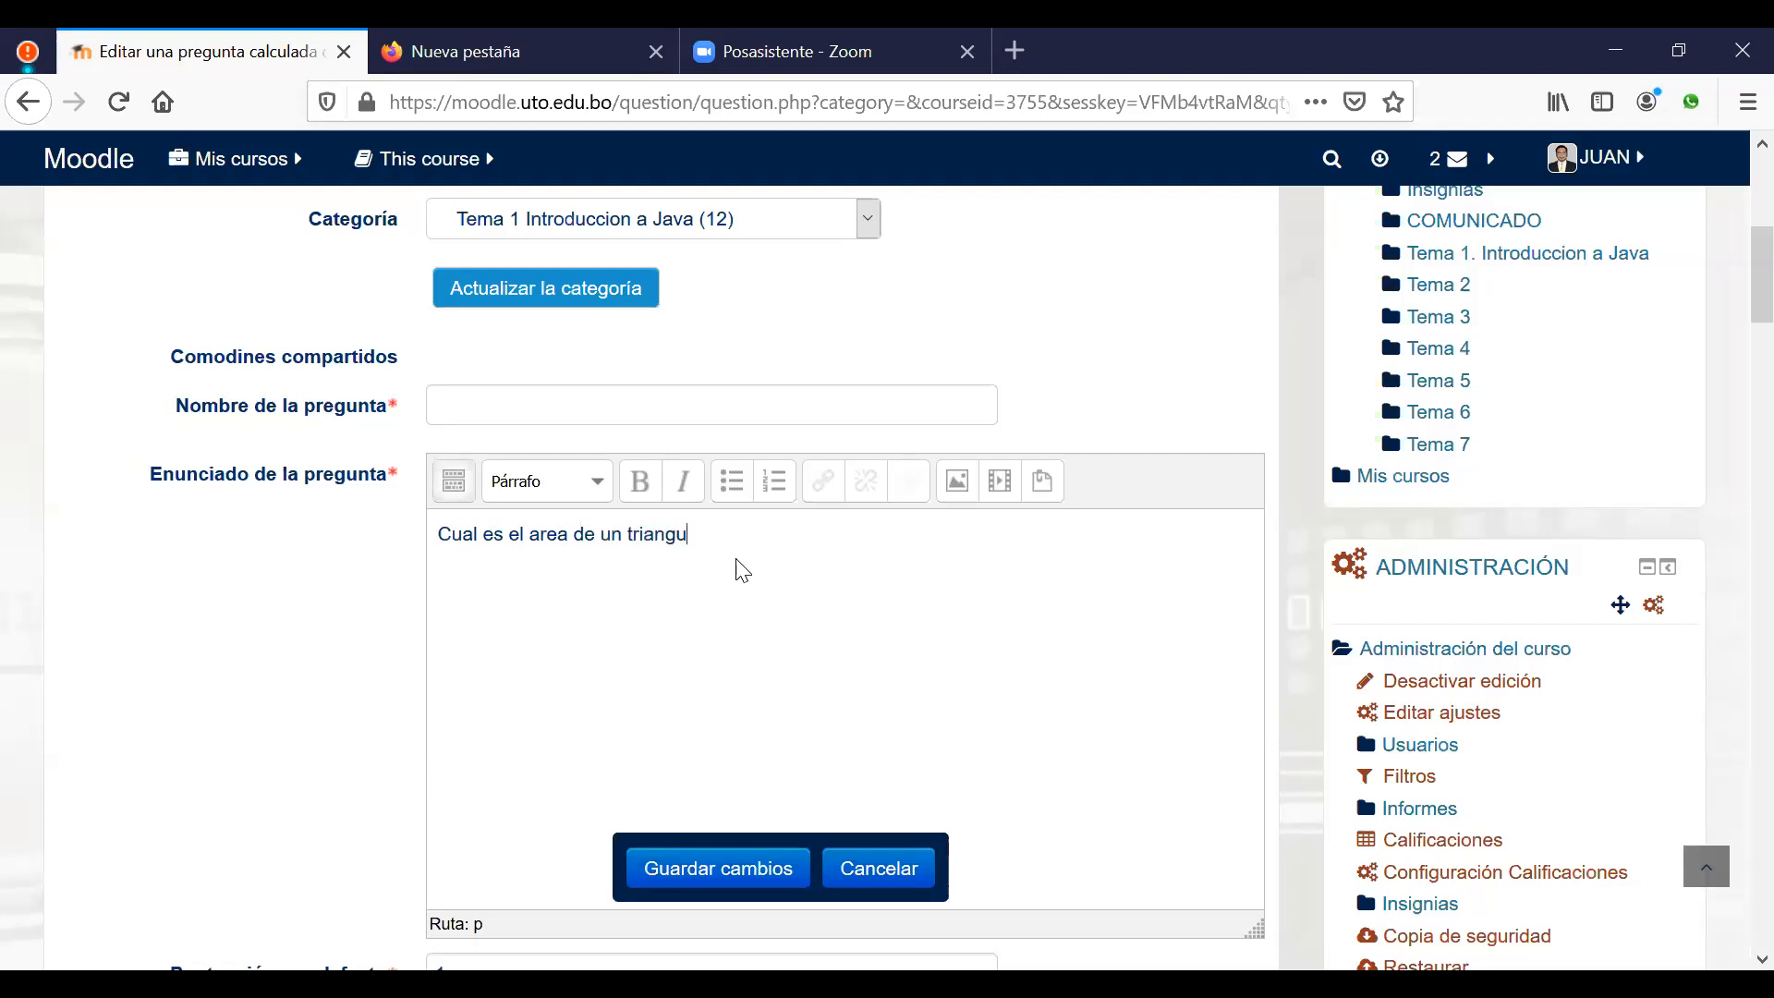
text(lo, dado la base y la altura)
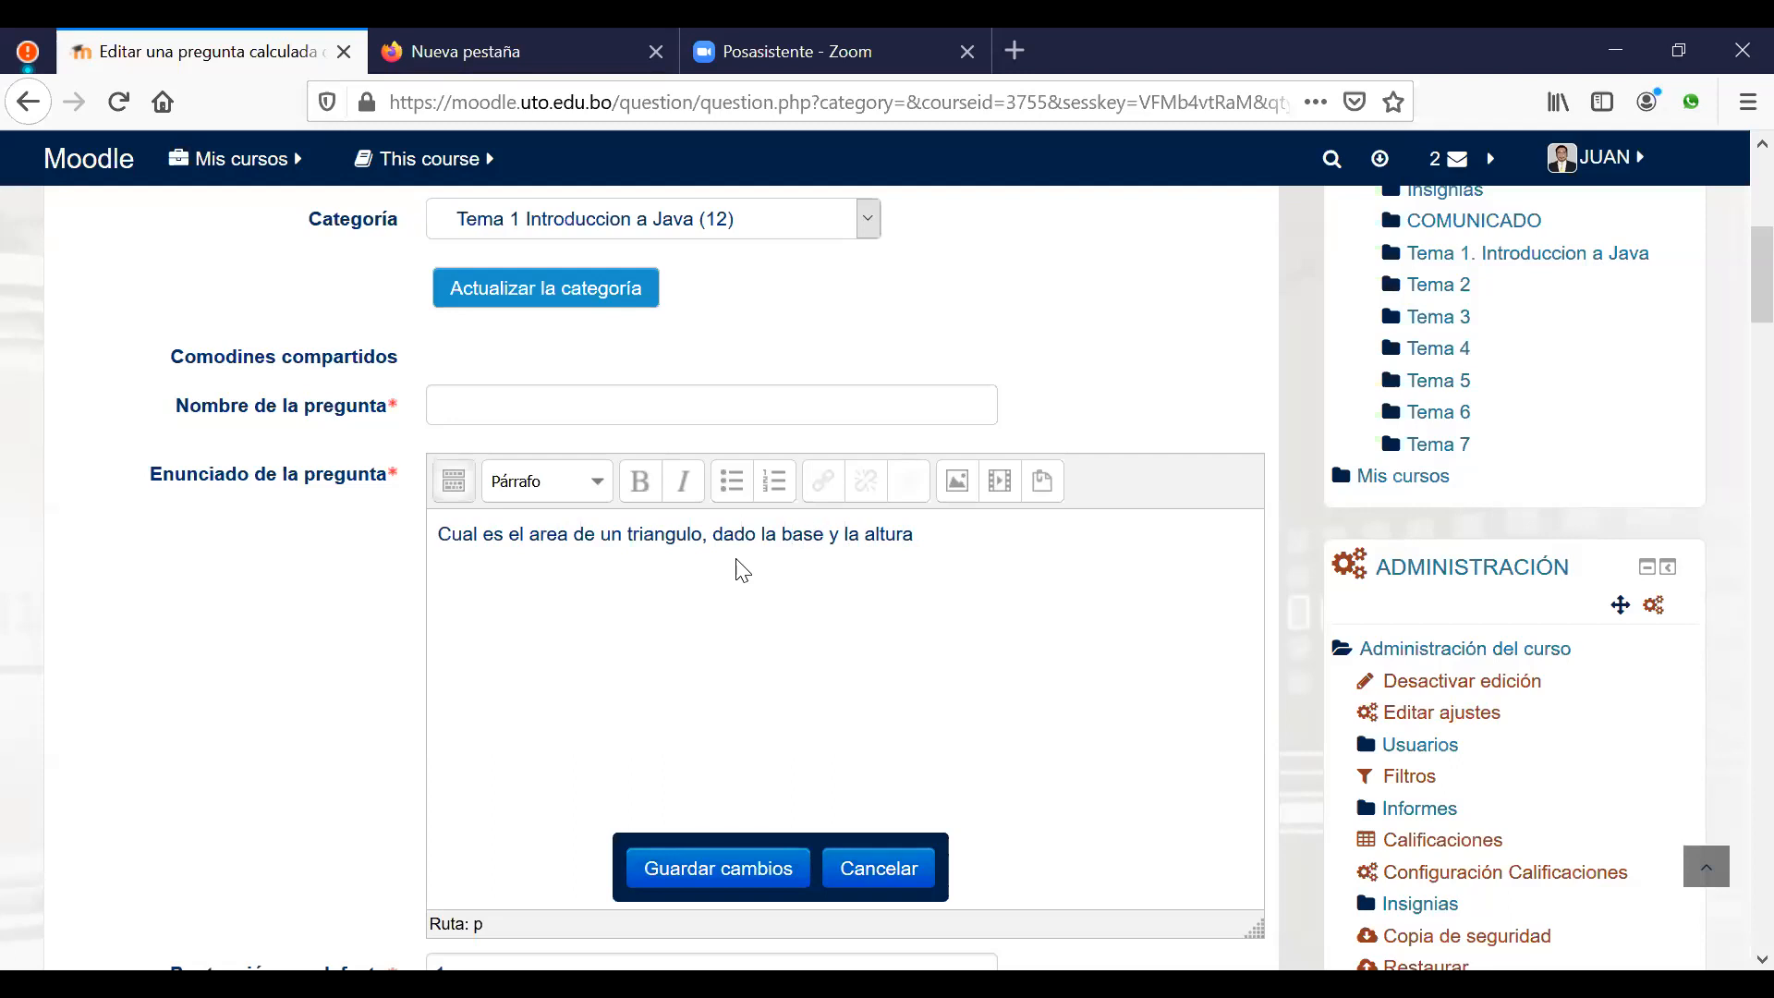
text({})
text(b)
text({})
text(h)
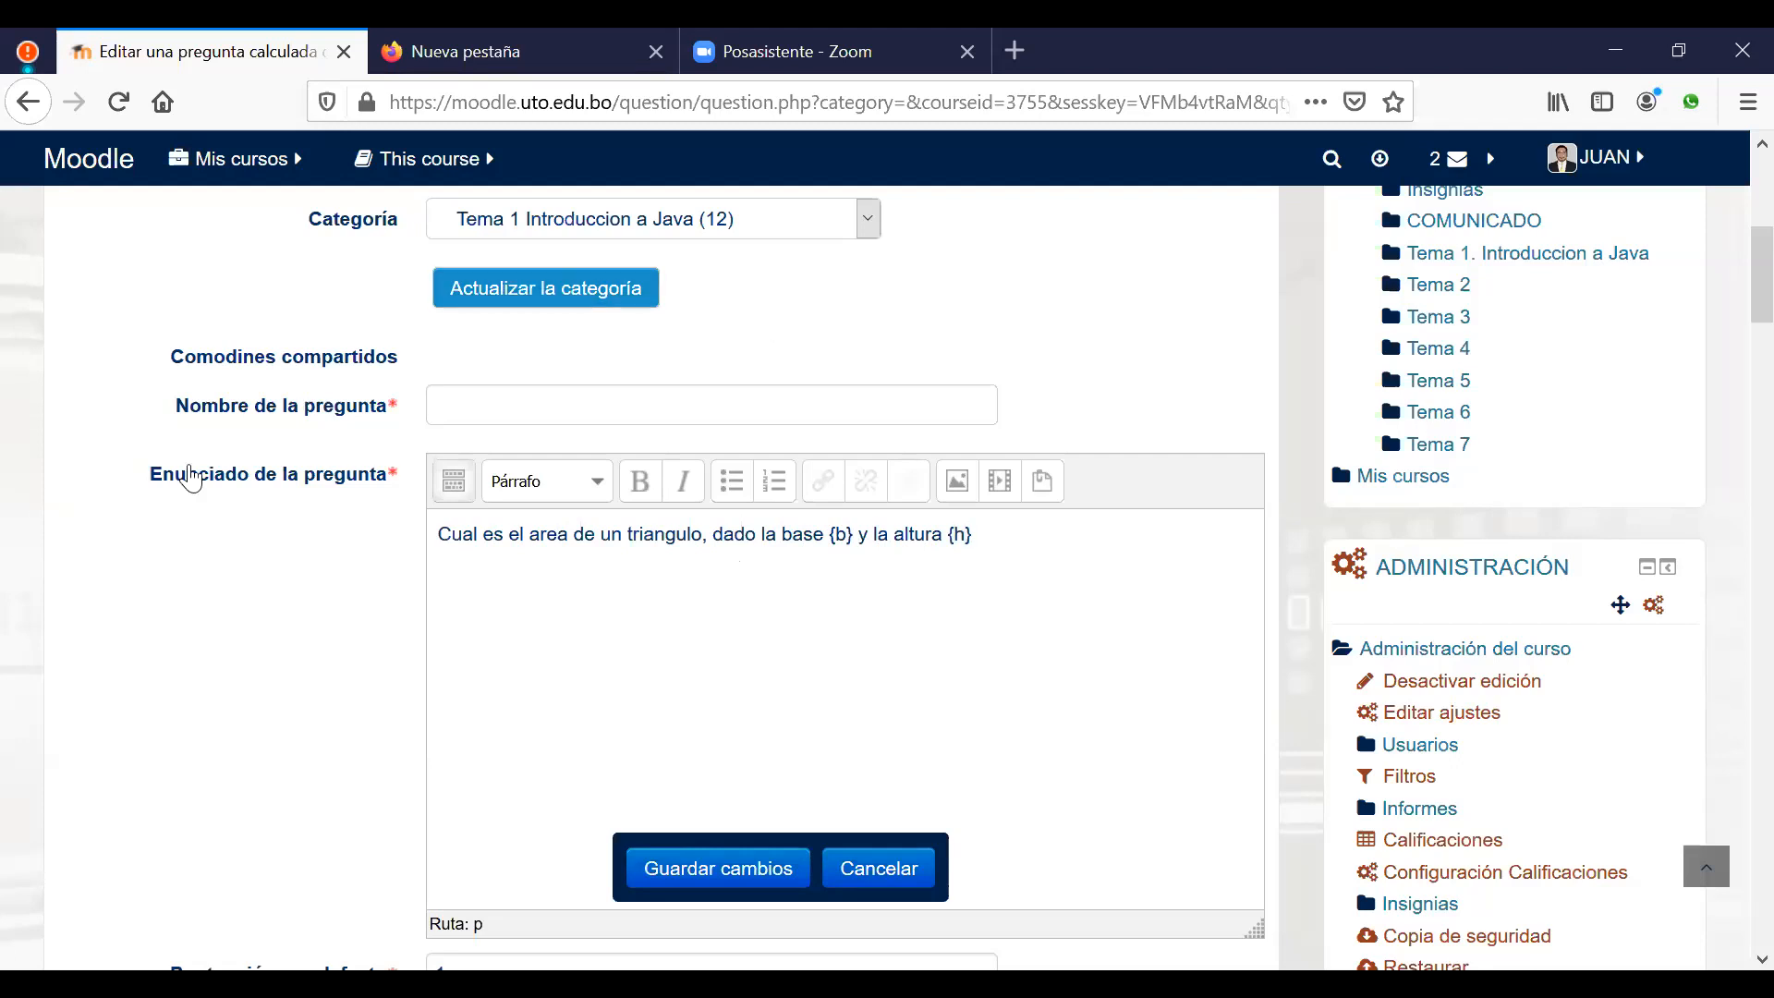
Step: Name the question 'Cual es el area de un triangulo,' using the copied opening words
drag(712, 534, 475, 563)
key(ctrl+c)
click(565, 406)
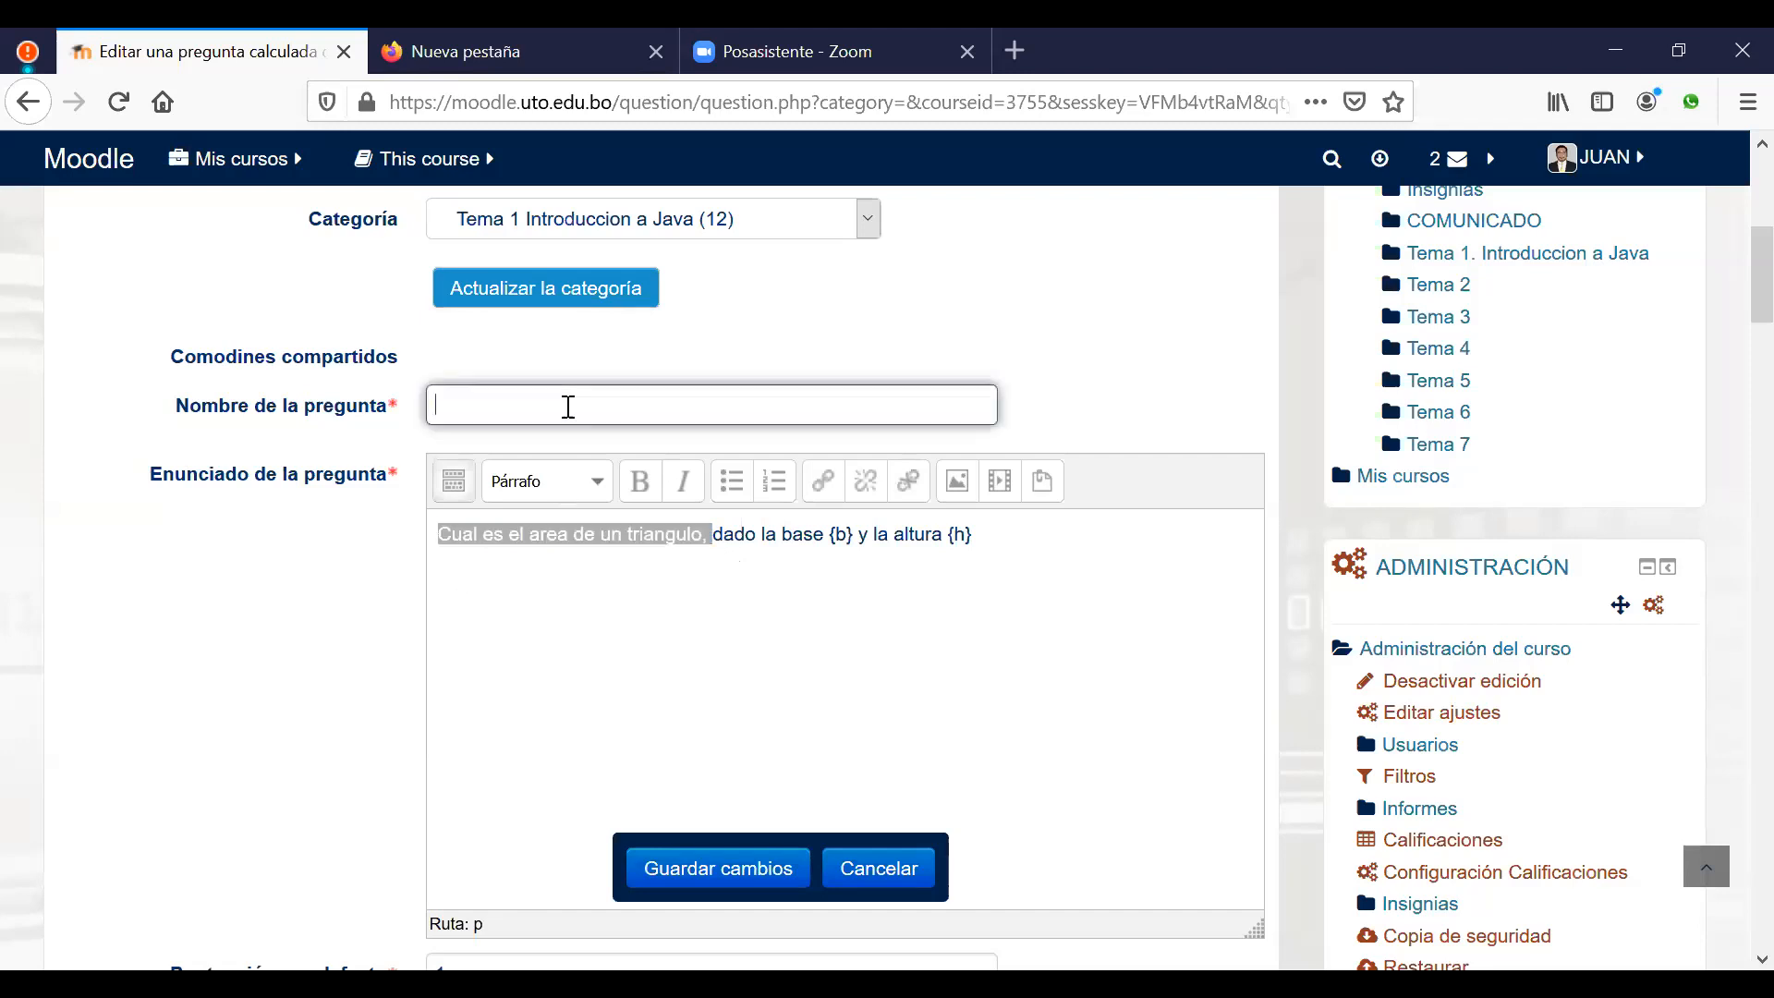
key(ctrl+v)
click(869, 631)
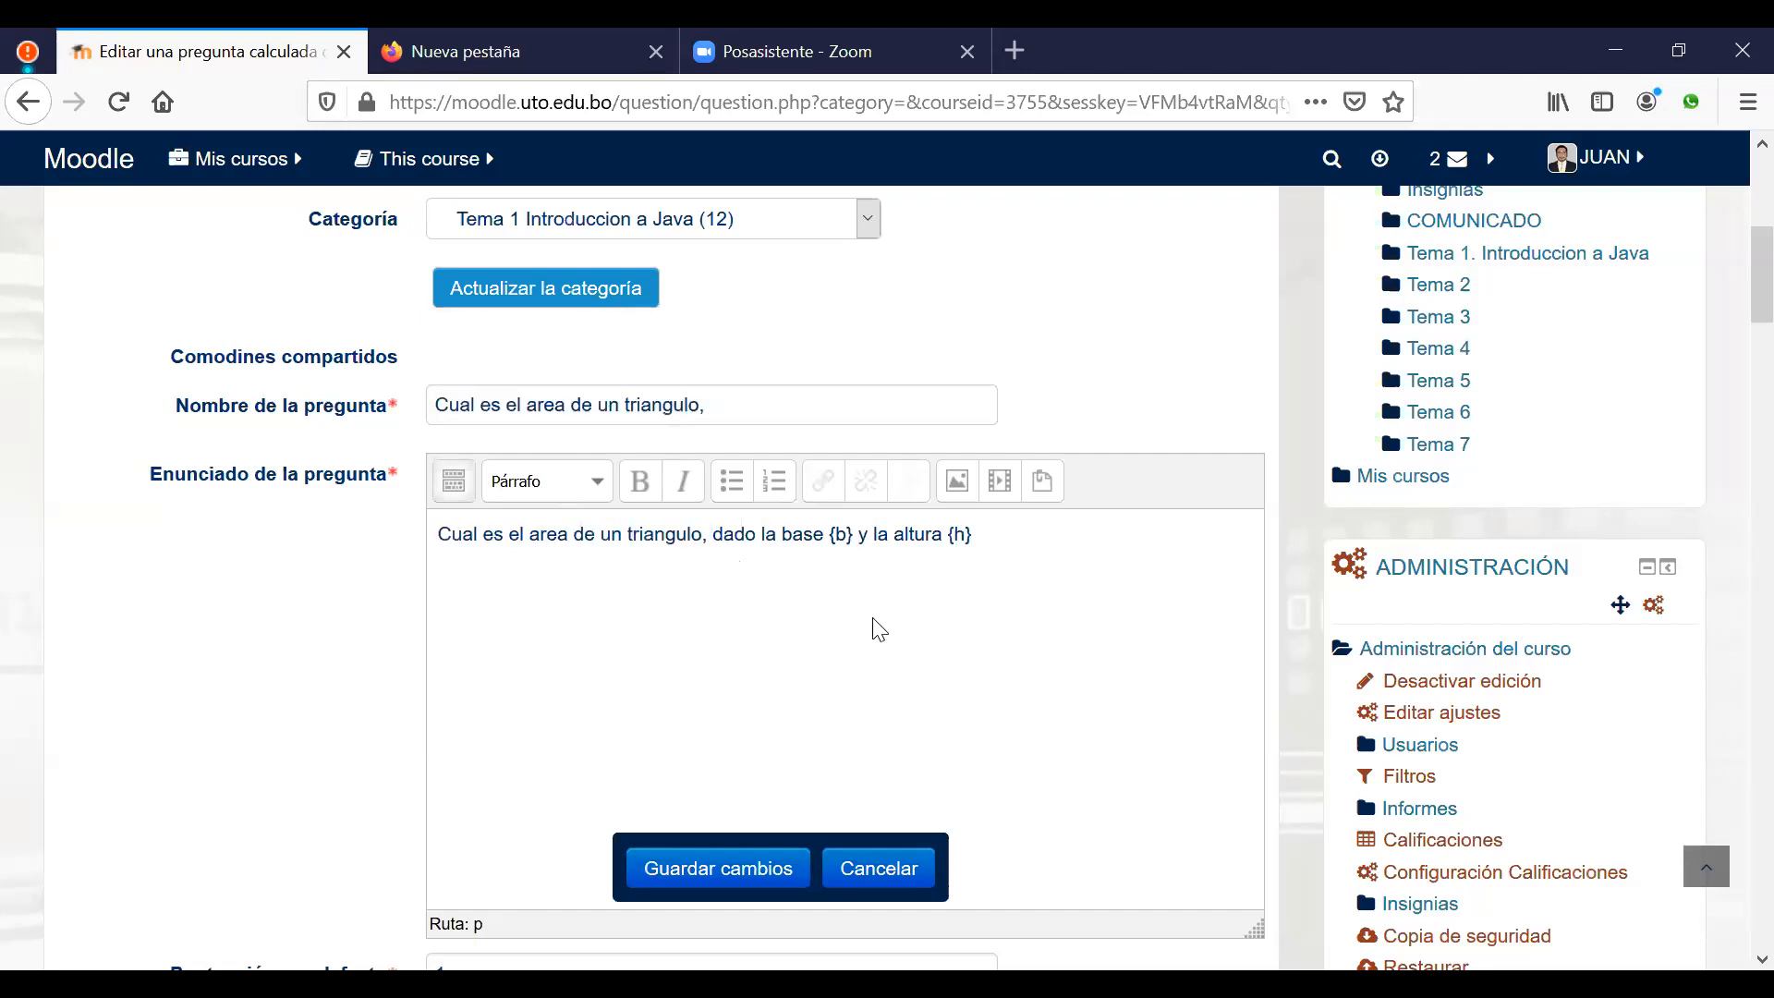
scroll(868, 631, down, 5)
scroll(872, 622, down, 3)
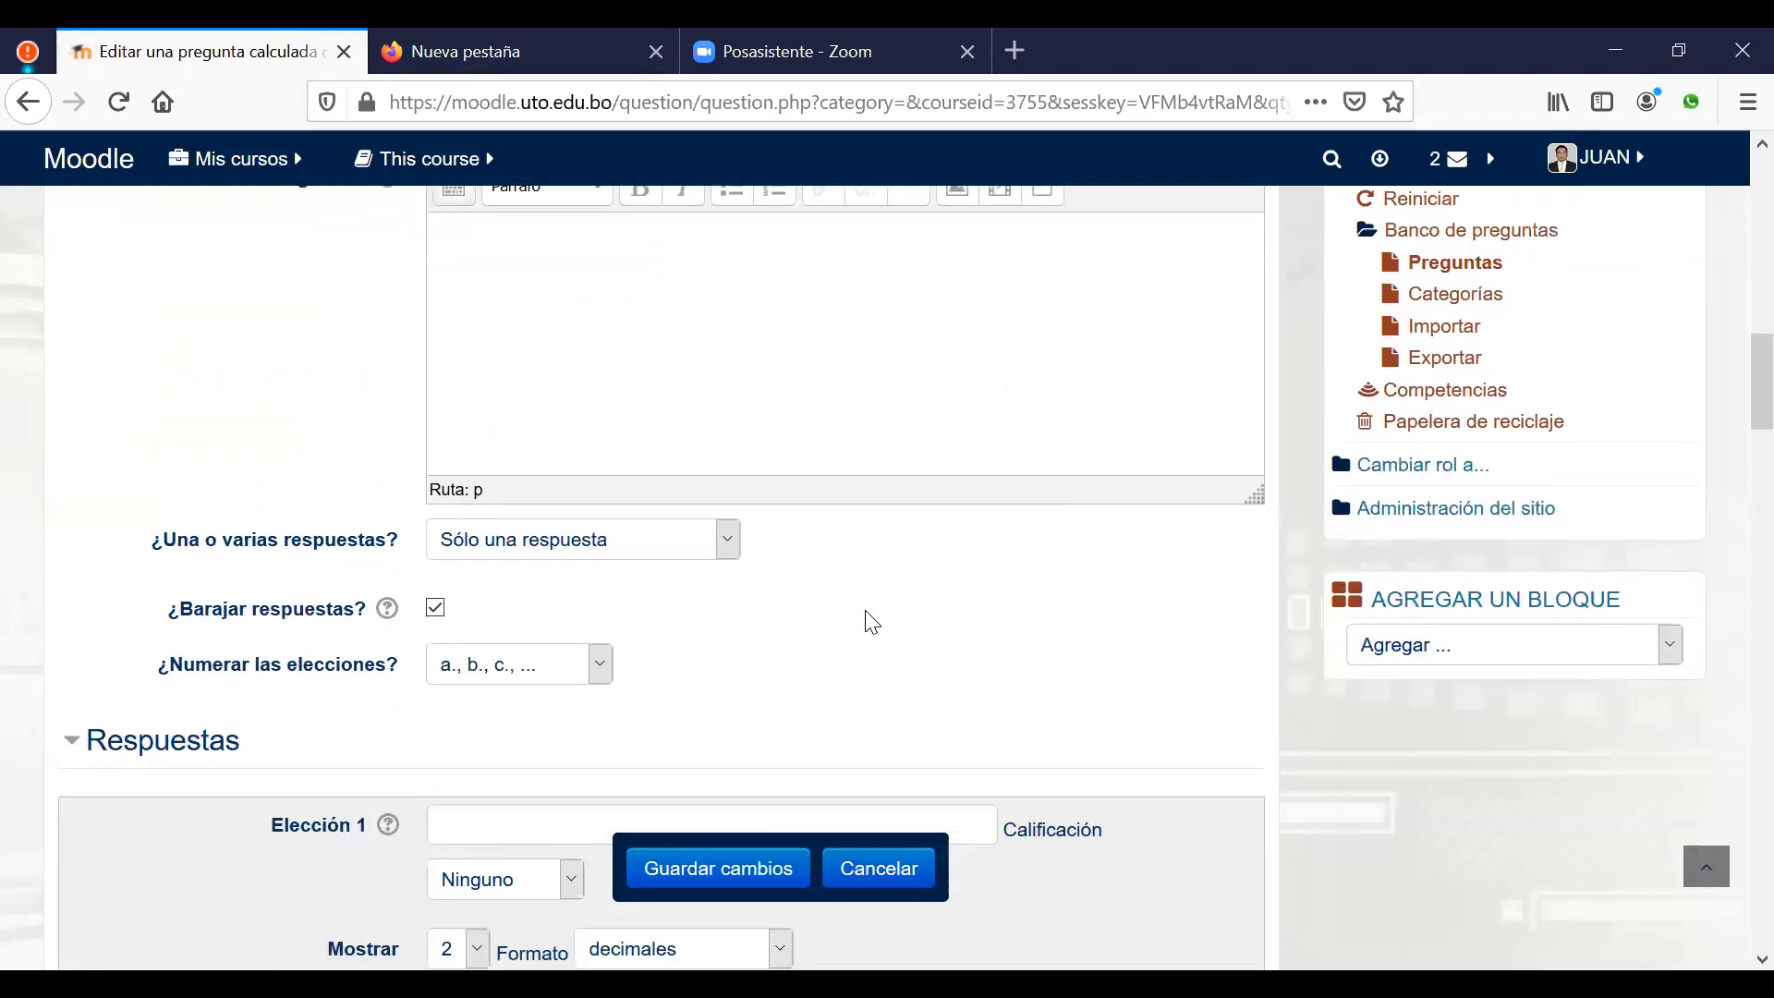
scroll(729, 554, down, 2)
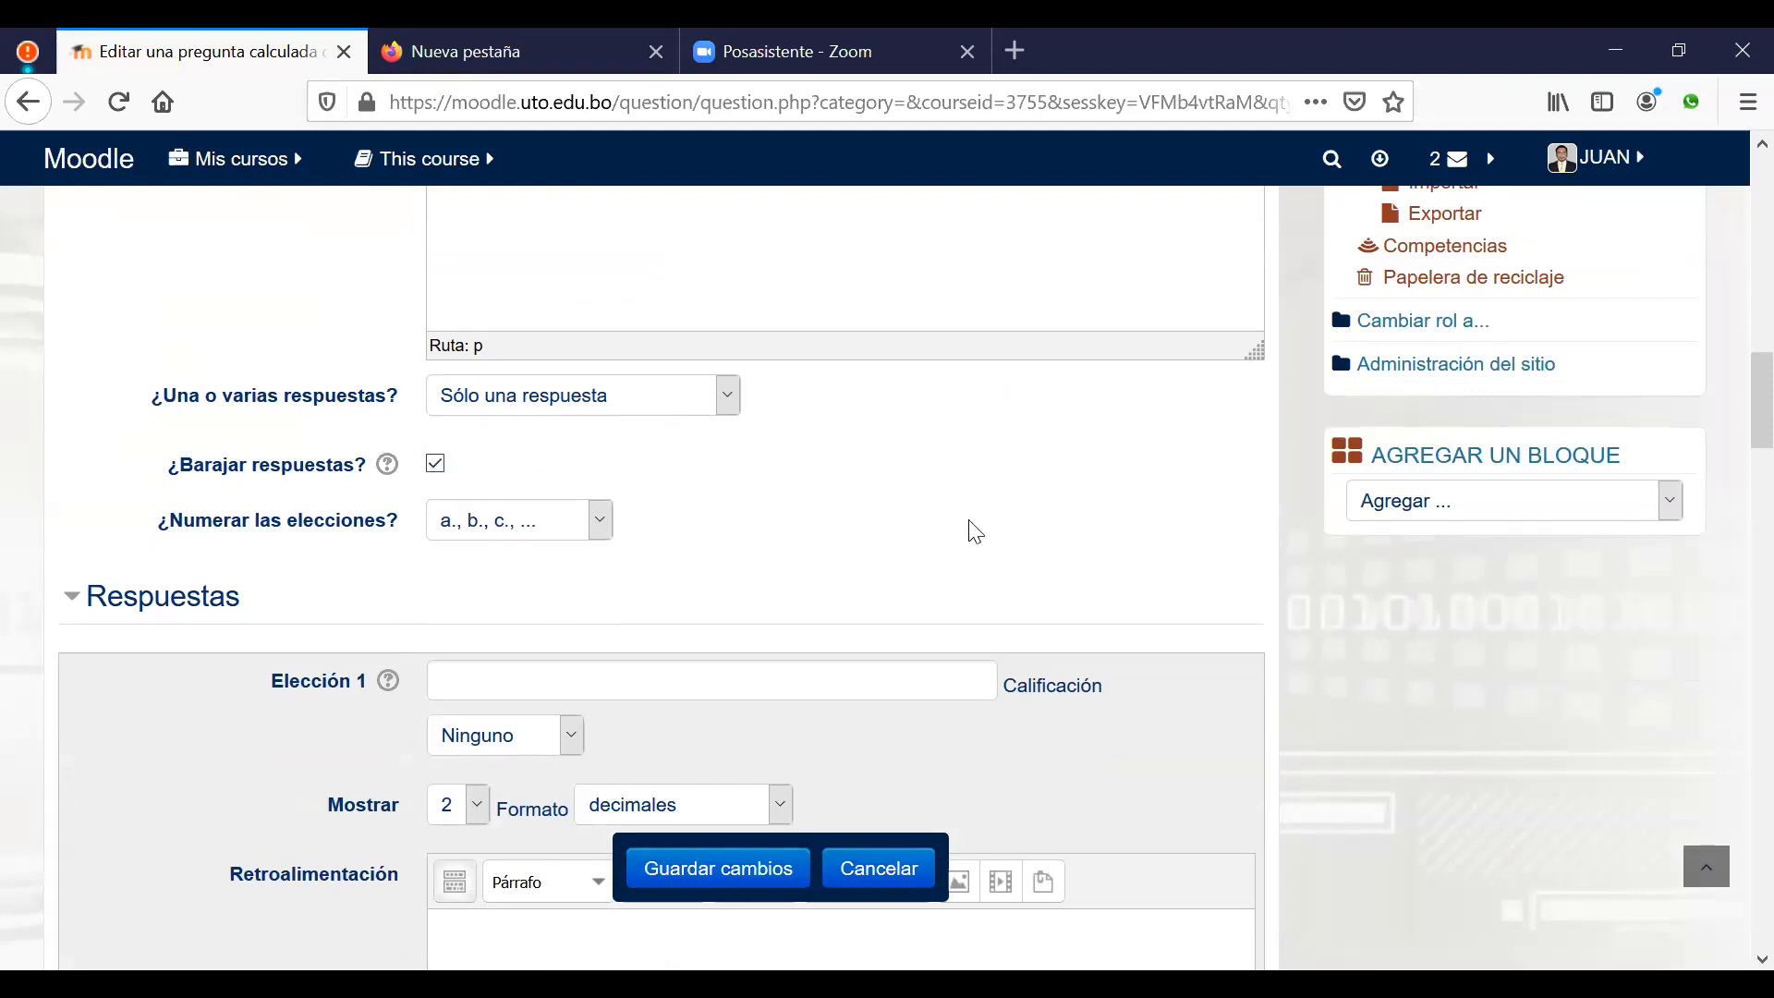
Step: Enter the formula {=({b}*{h})/2} as choice 1 with a 100% grade
scroll(1064, 509, down, 2)
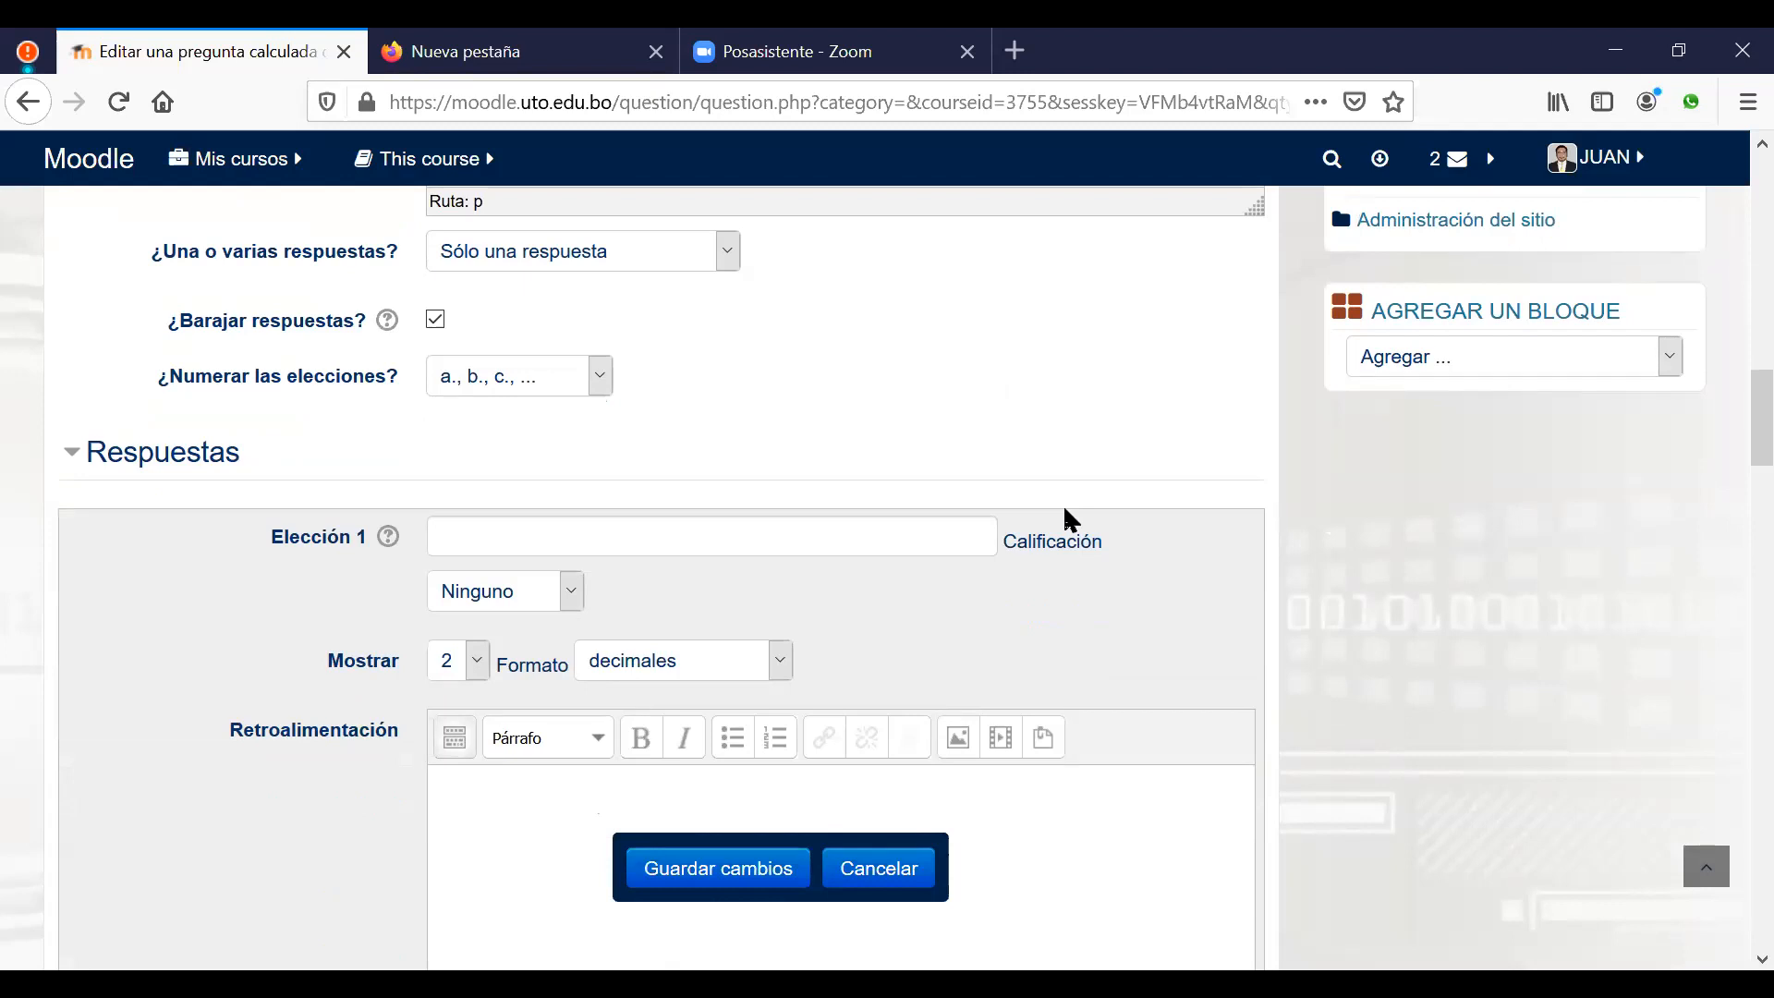
click(803, 547)
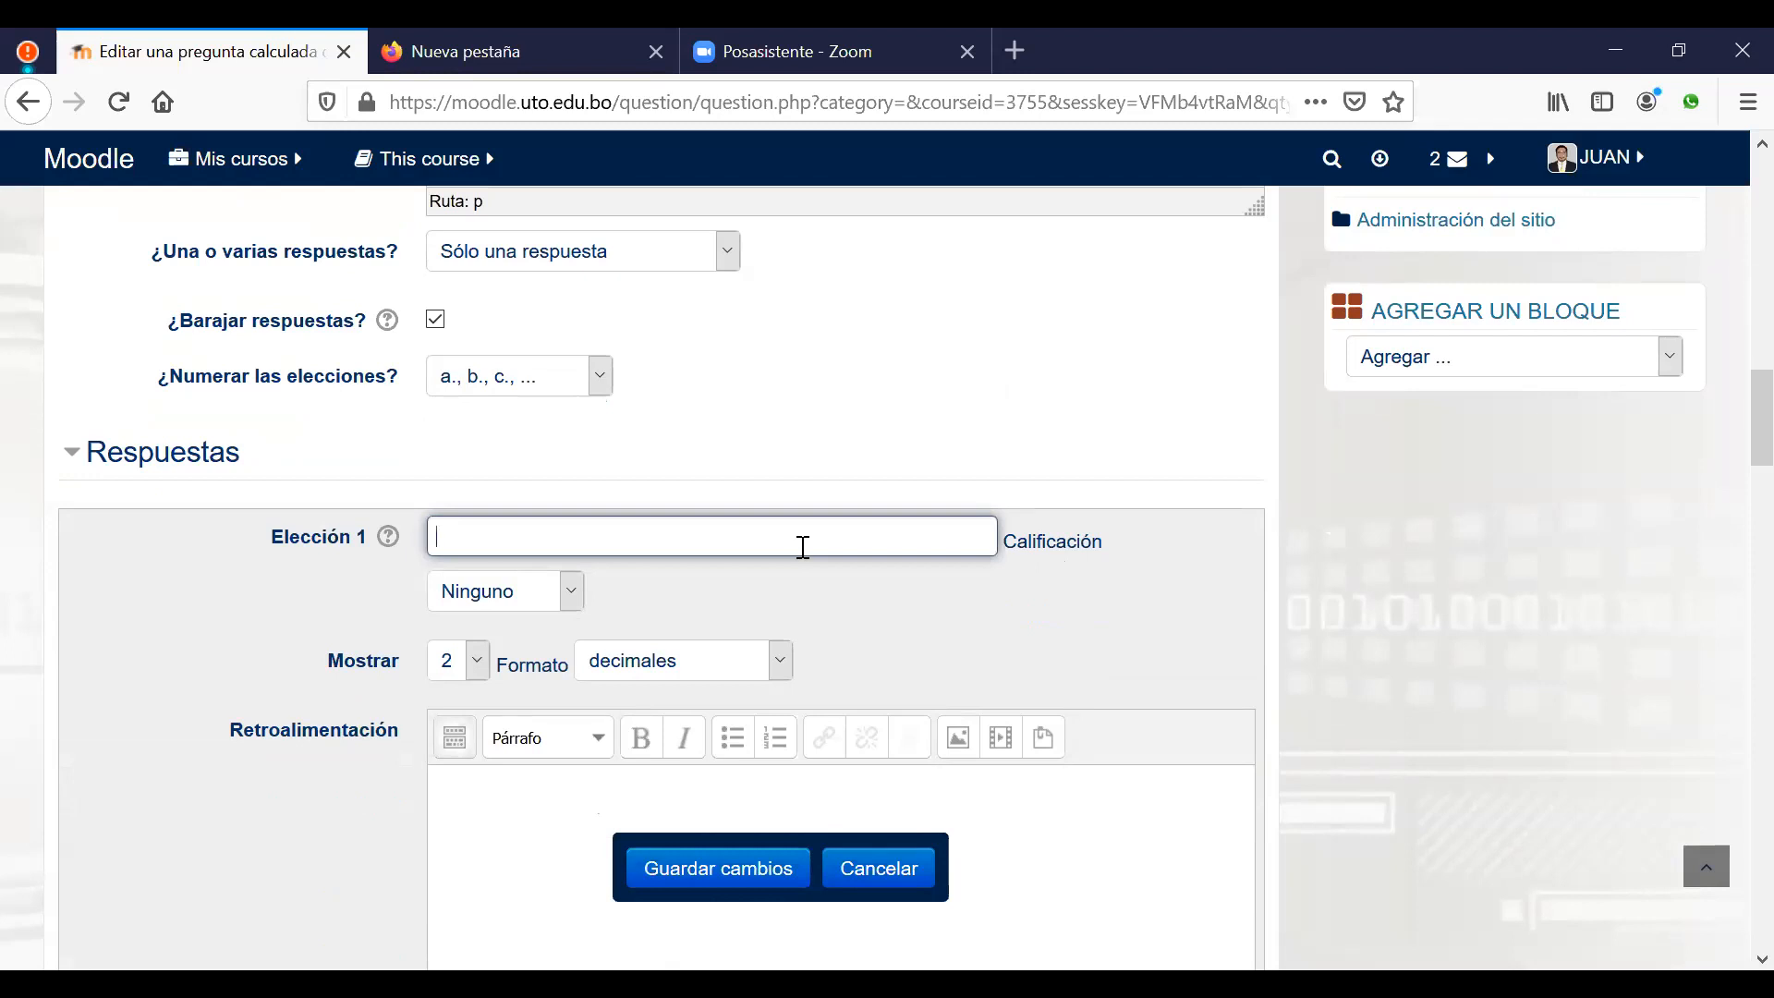
text({})
text(=)
text(()
text({})
text(*)
text({})
text())
text(/)
text(2)
text(b)
text(h)
click(572, 592)
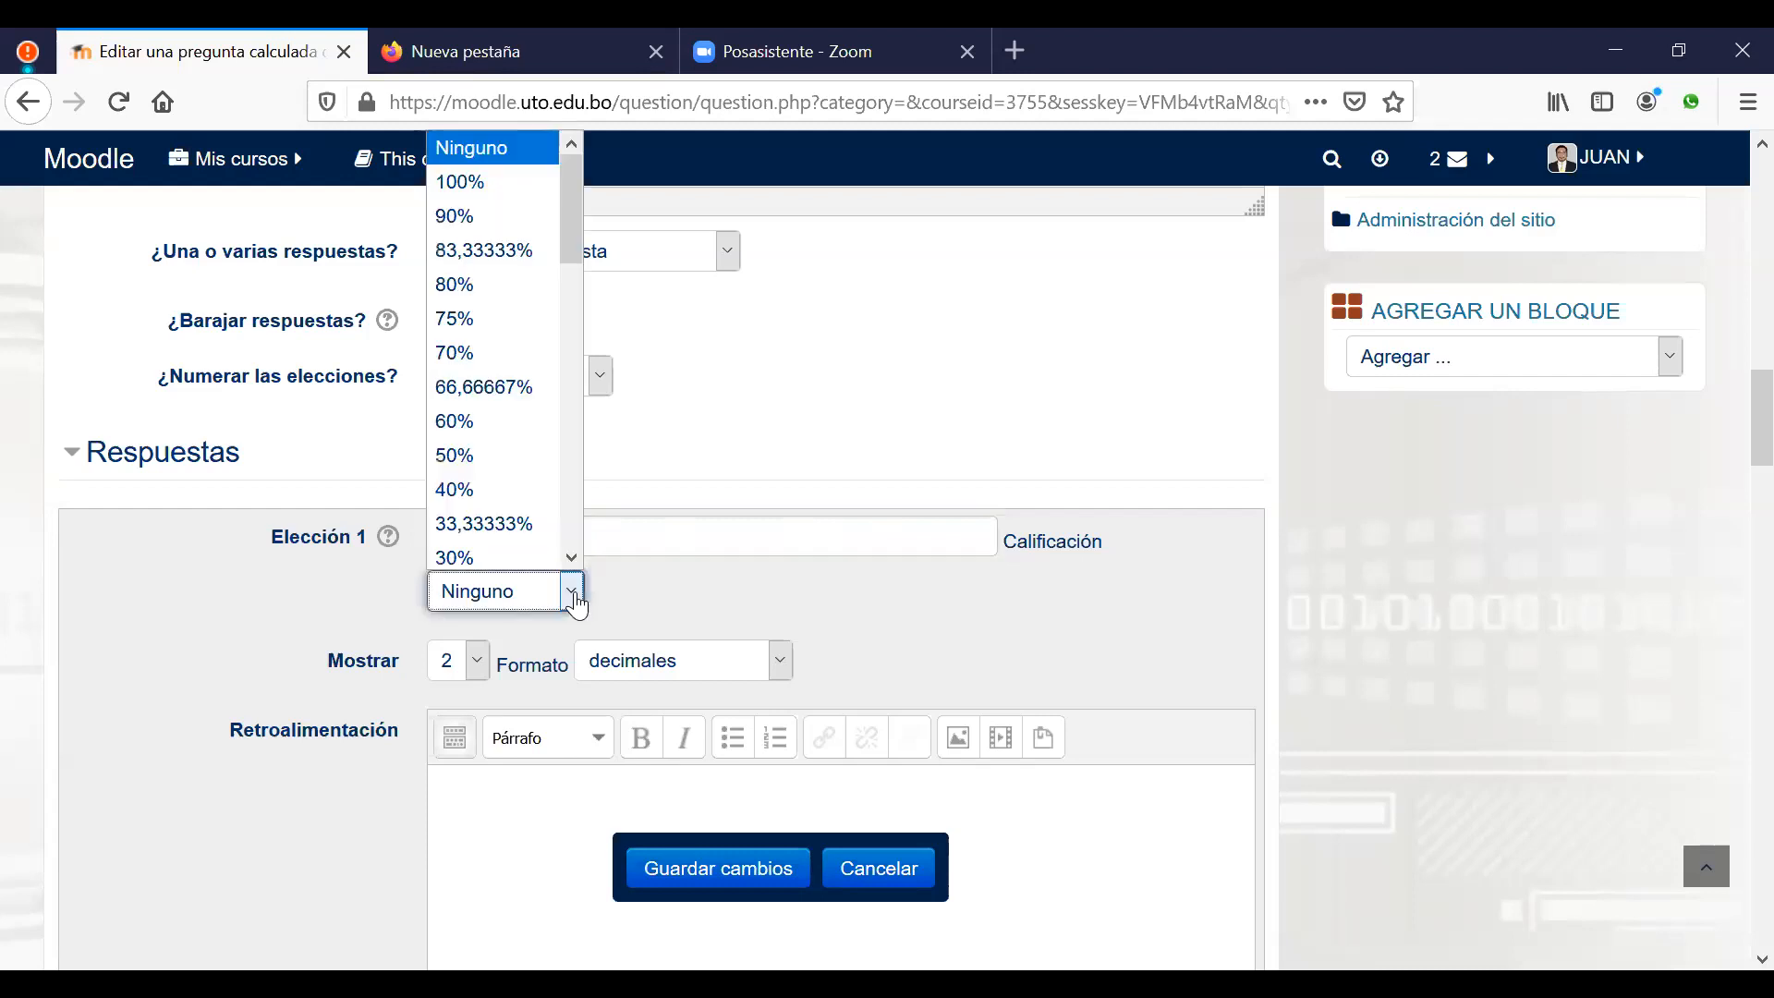
click(477, 198)
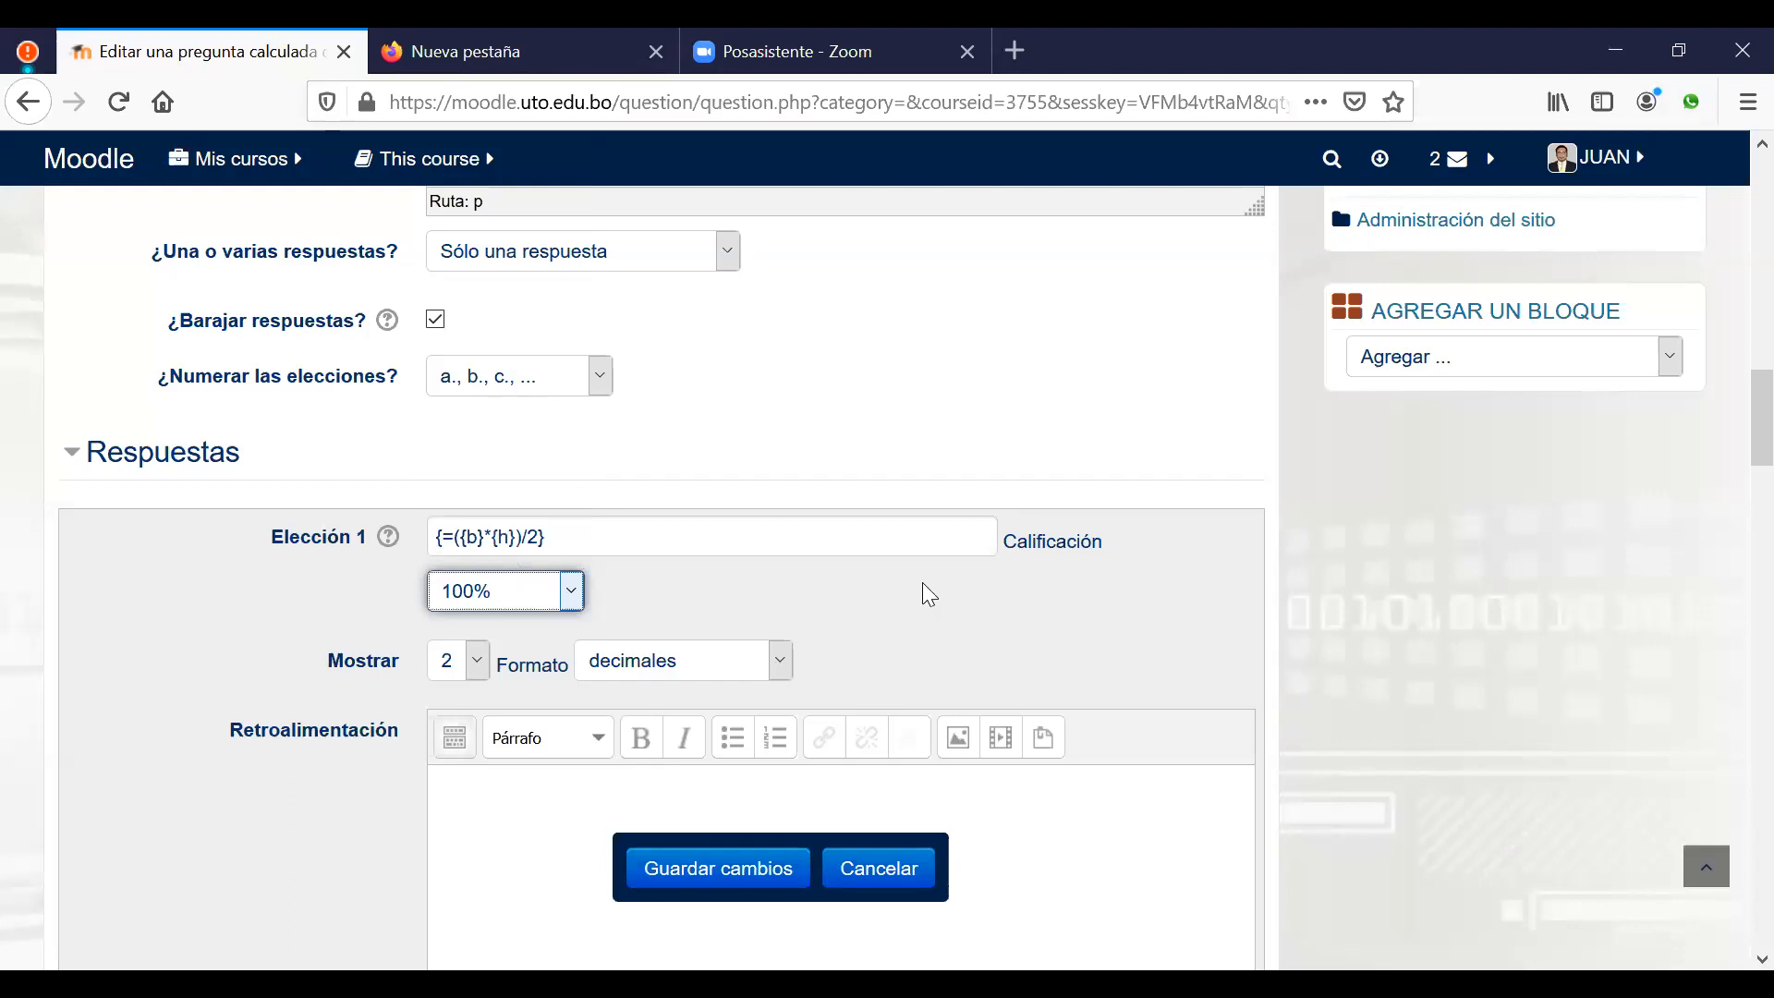
scroll(1053, 634, down, 3)
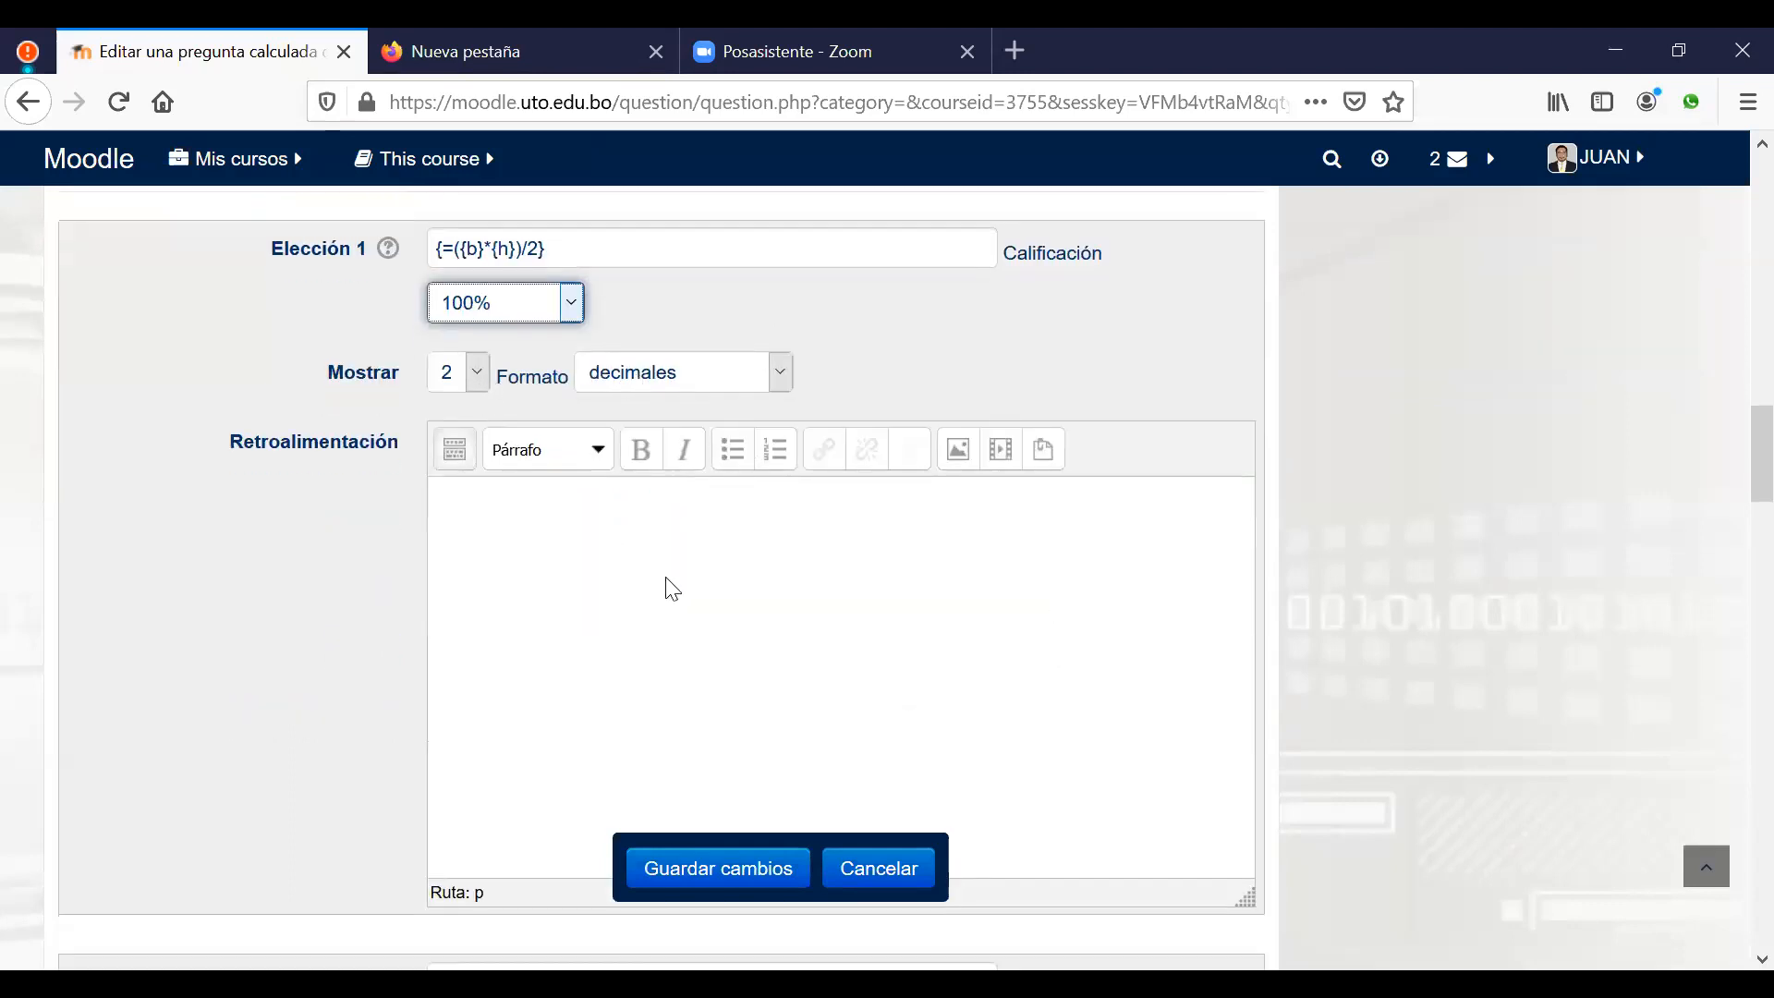
scroll(682, 597, down, 6)
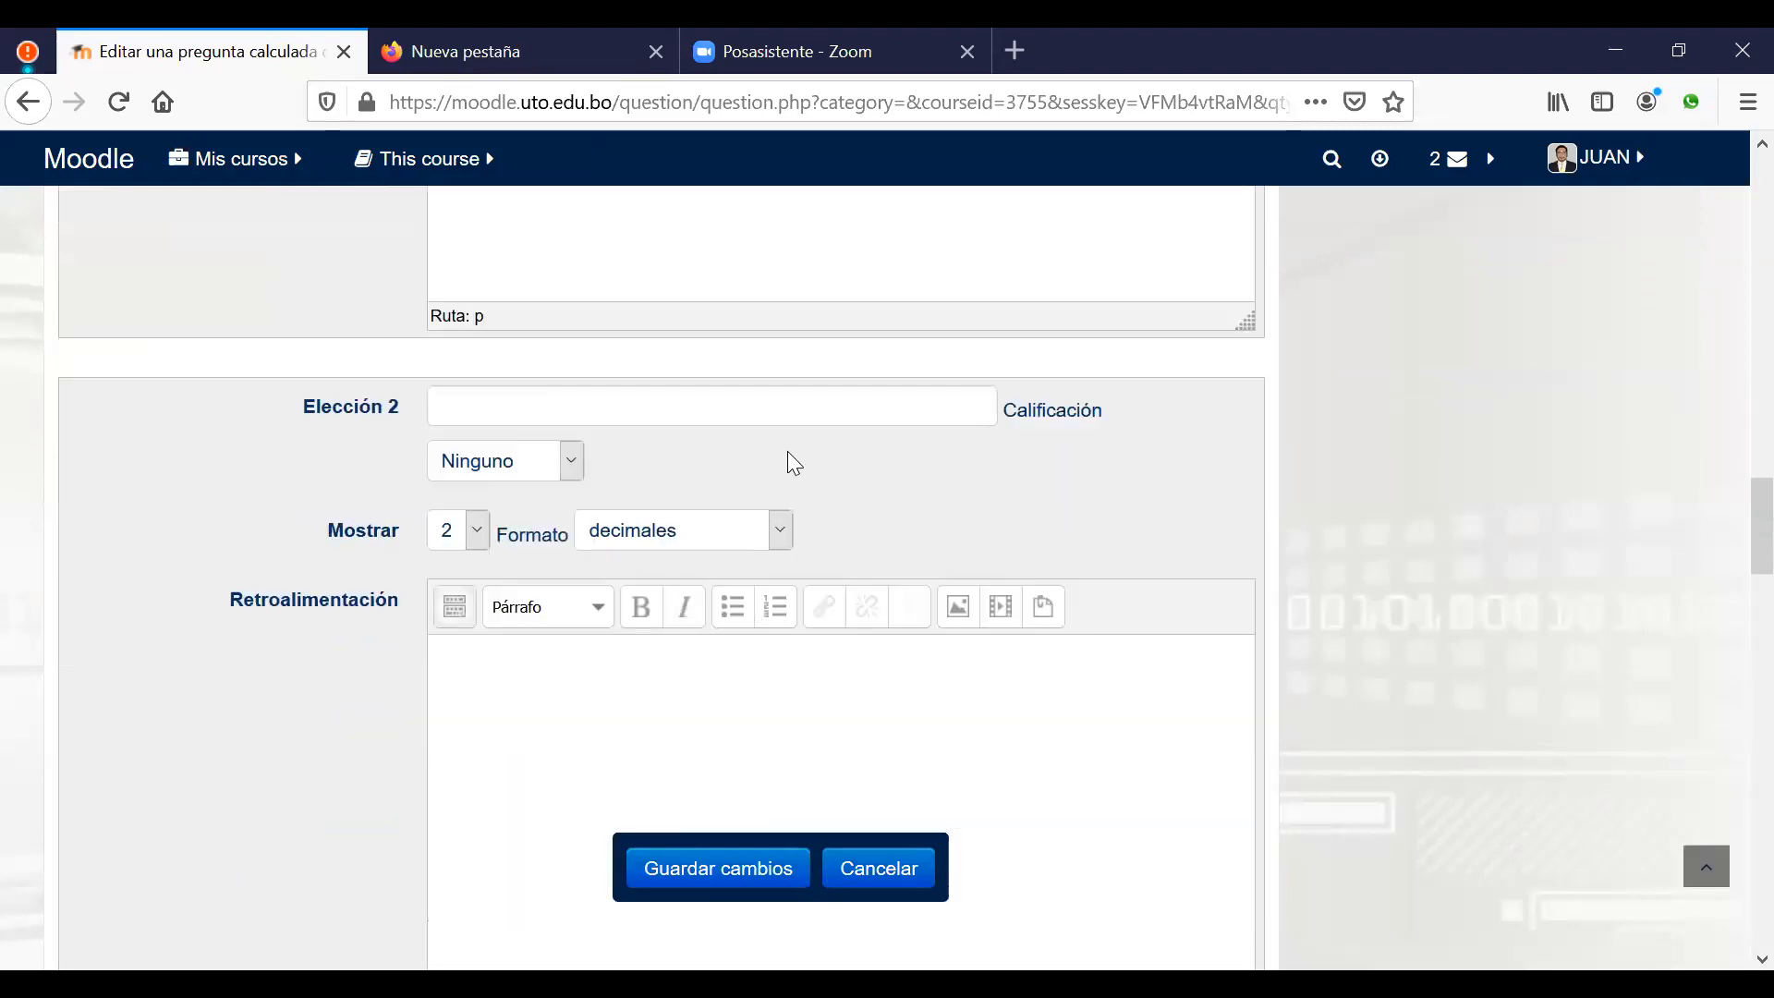
Step: Enter {={b}*{h}} as the formula for the second answer choice
click(668, 415)
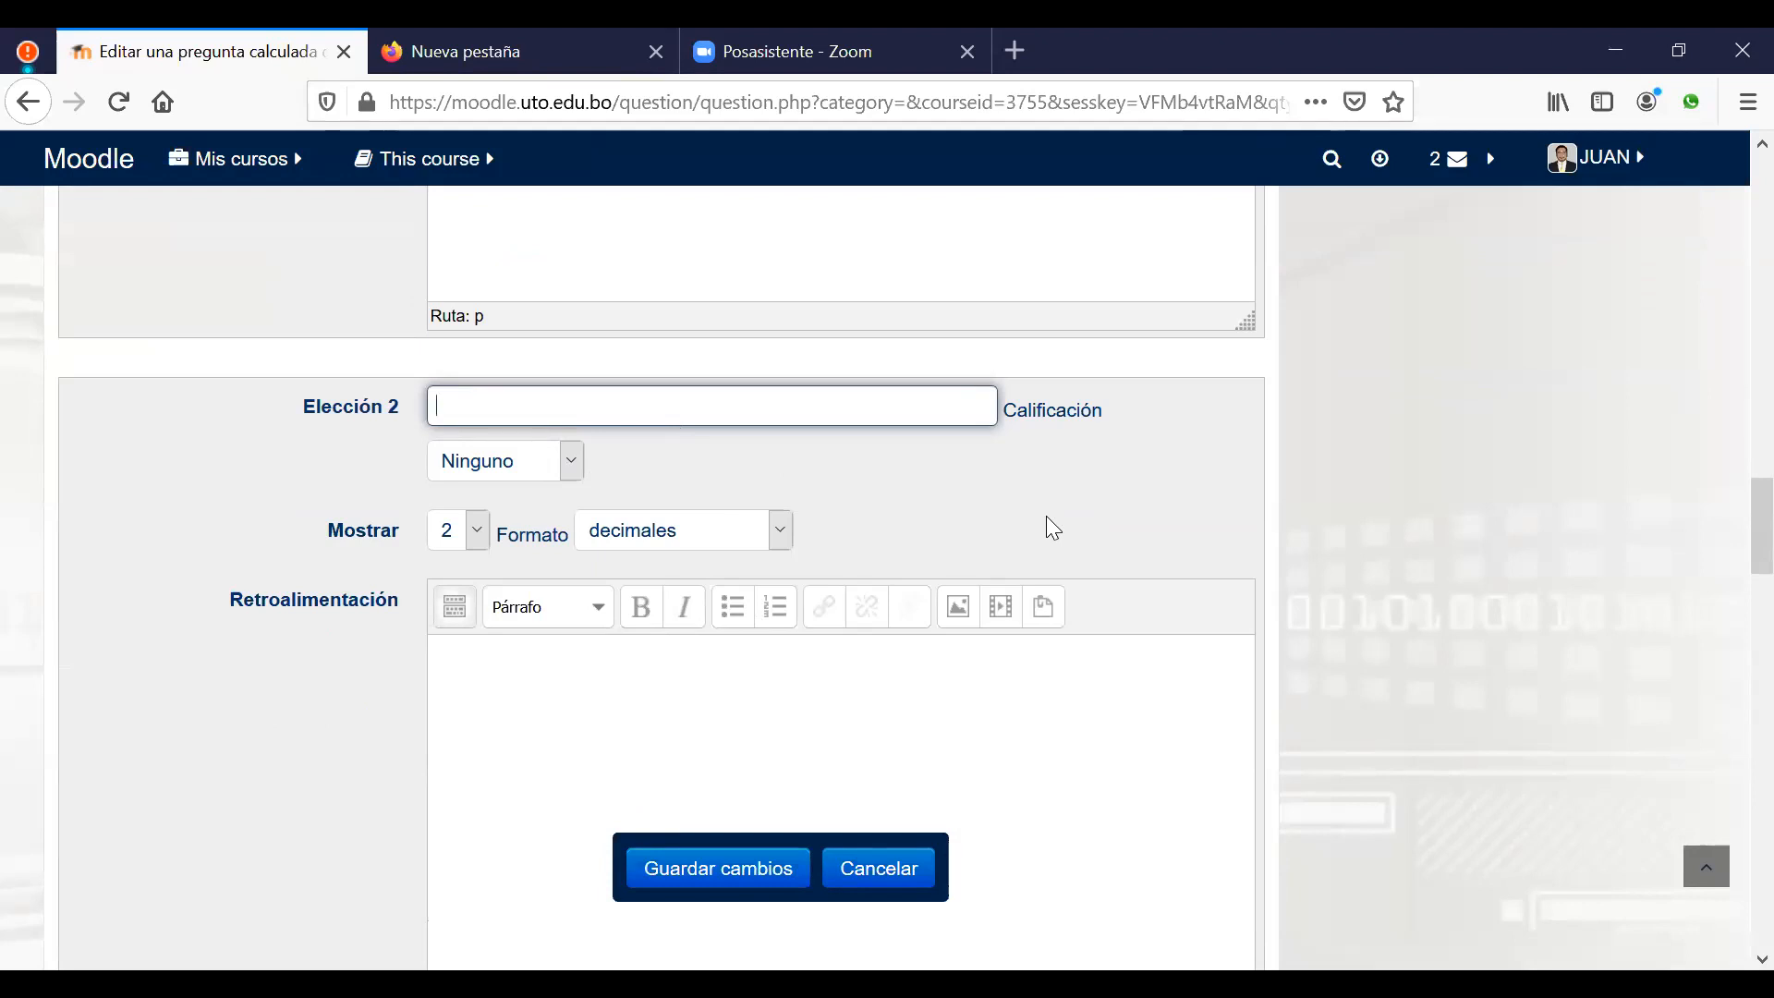
text({})
text(=)
text({})
text(8)
key(BackSpace)
text(*)
text({})
text(b)
text(h)
Step: Enter {={b}+{h}} as the formula for the third answer choice
scroll(763, 699, down, 8)
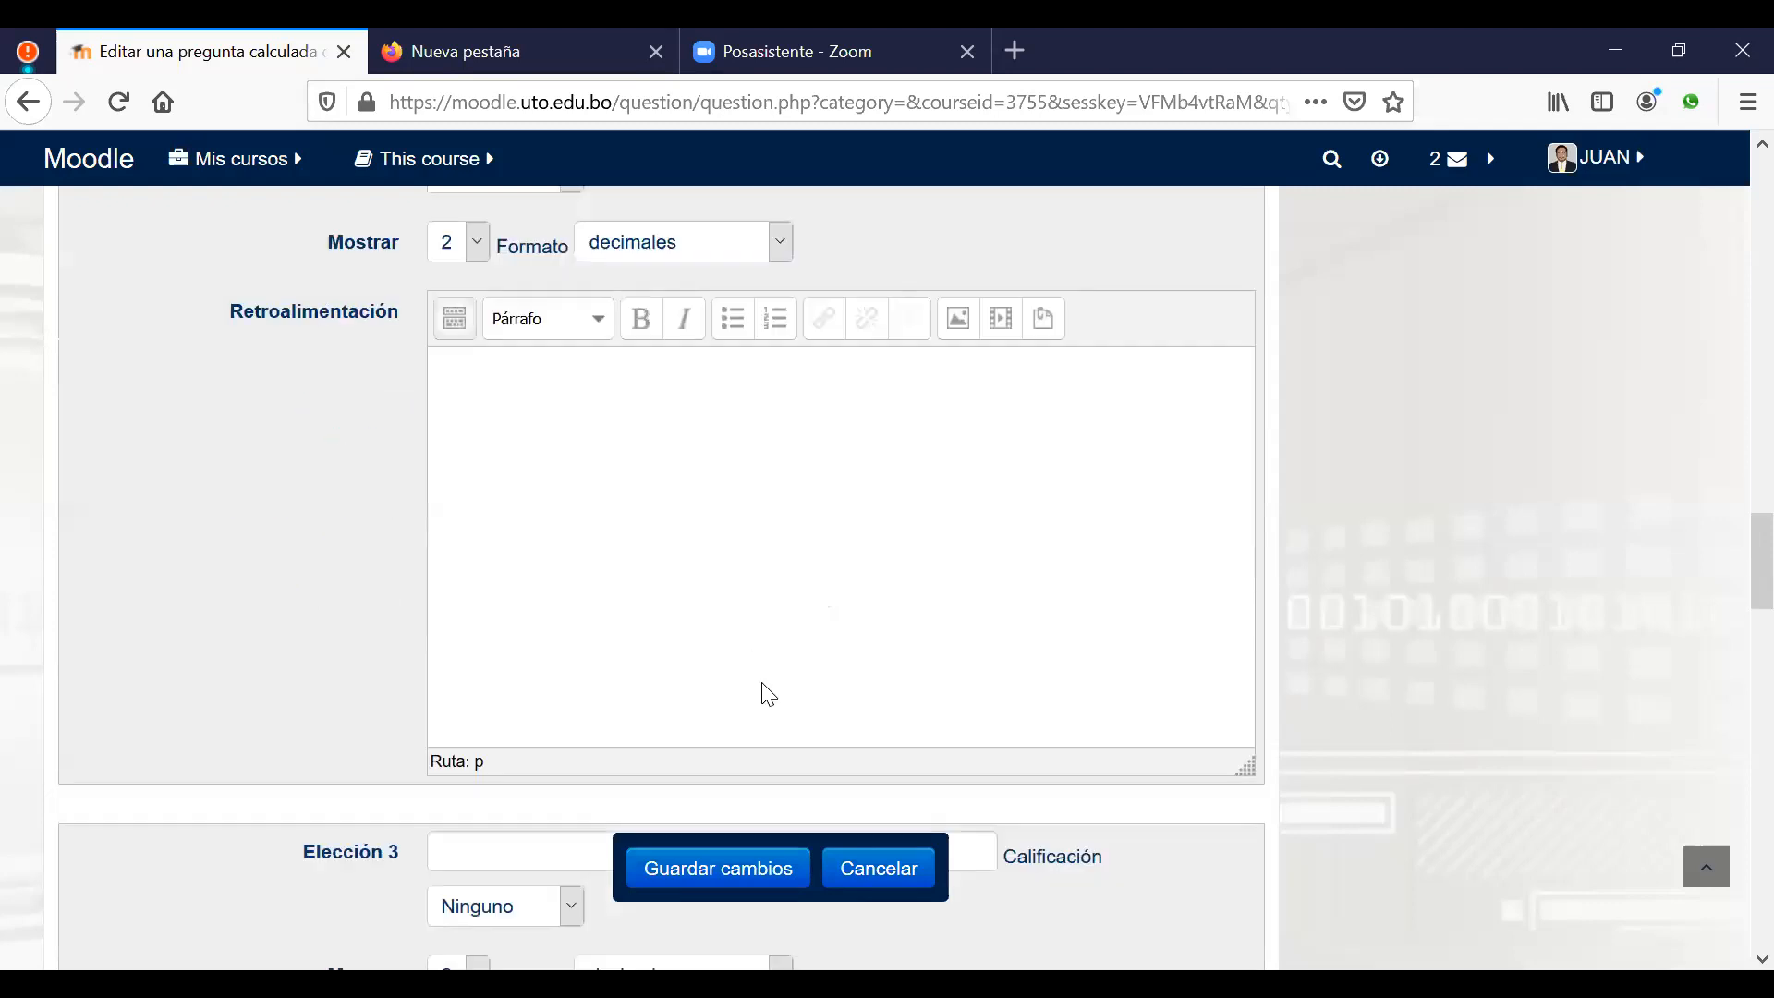
click(539, 421)
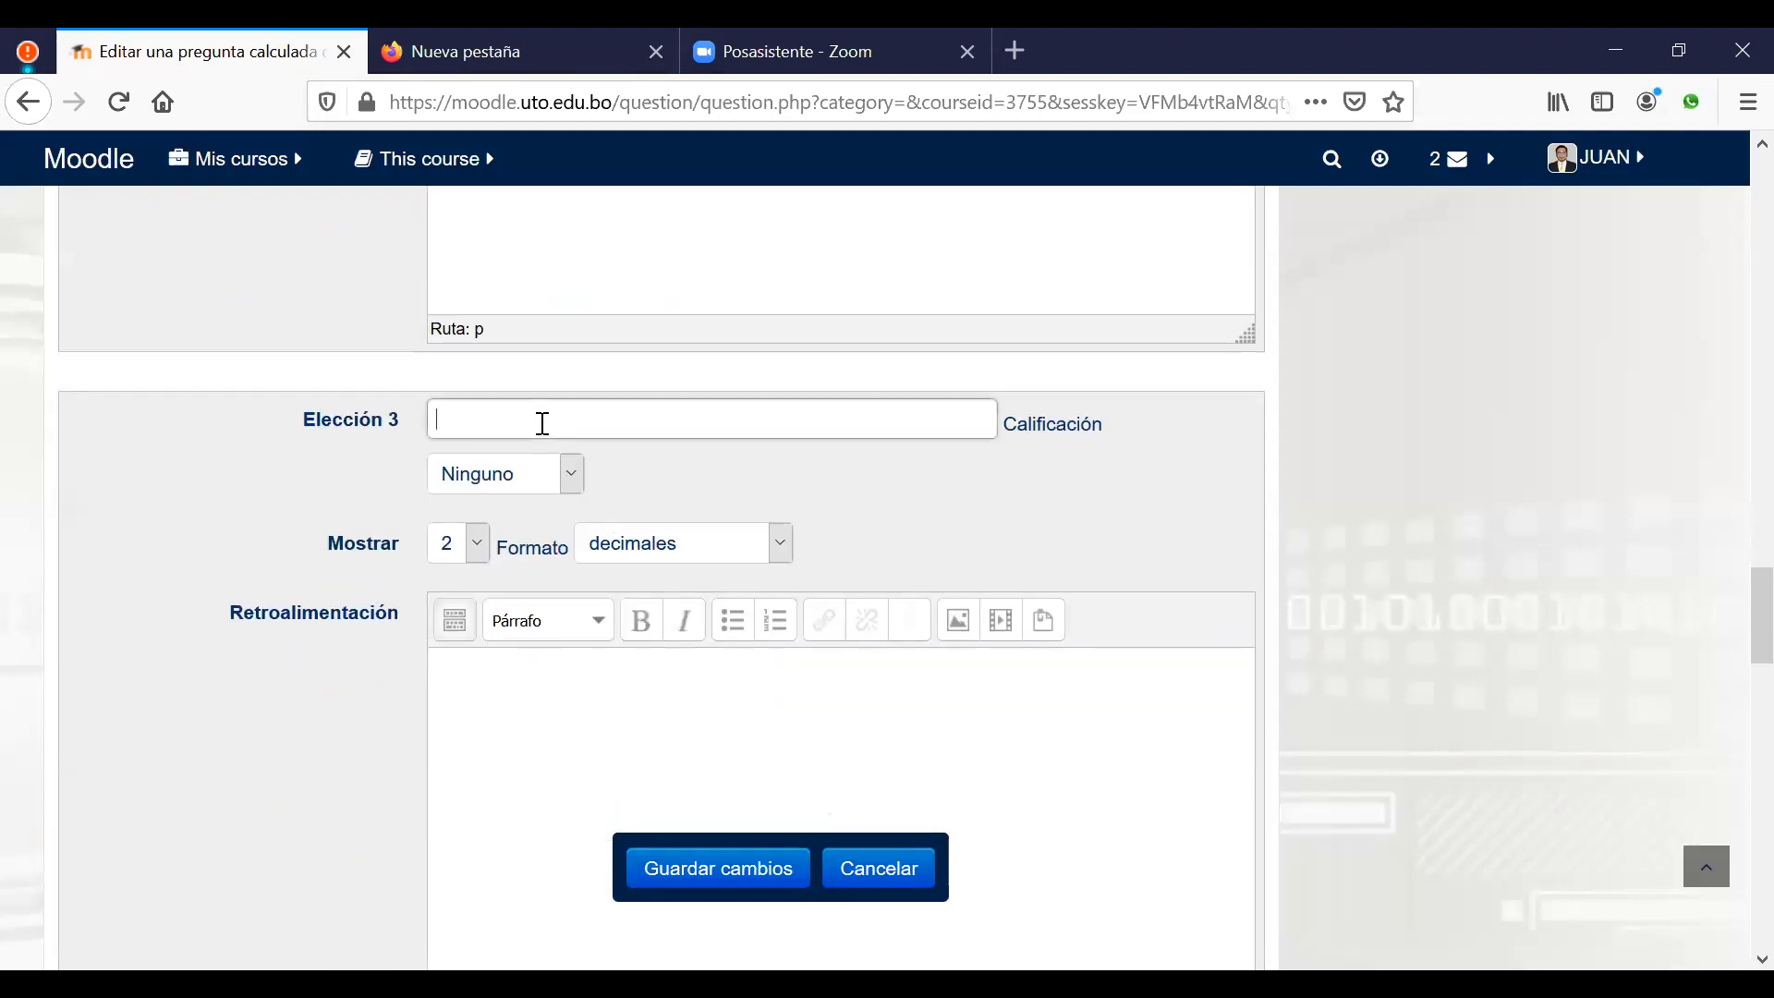
text({})
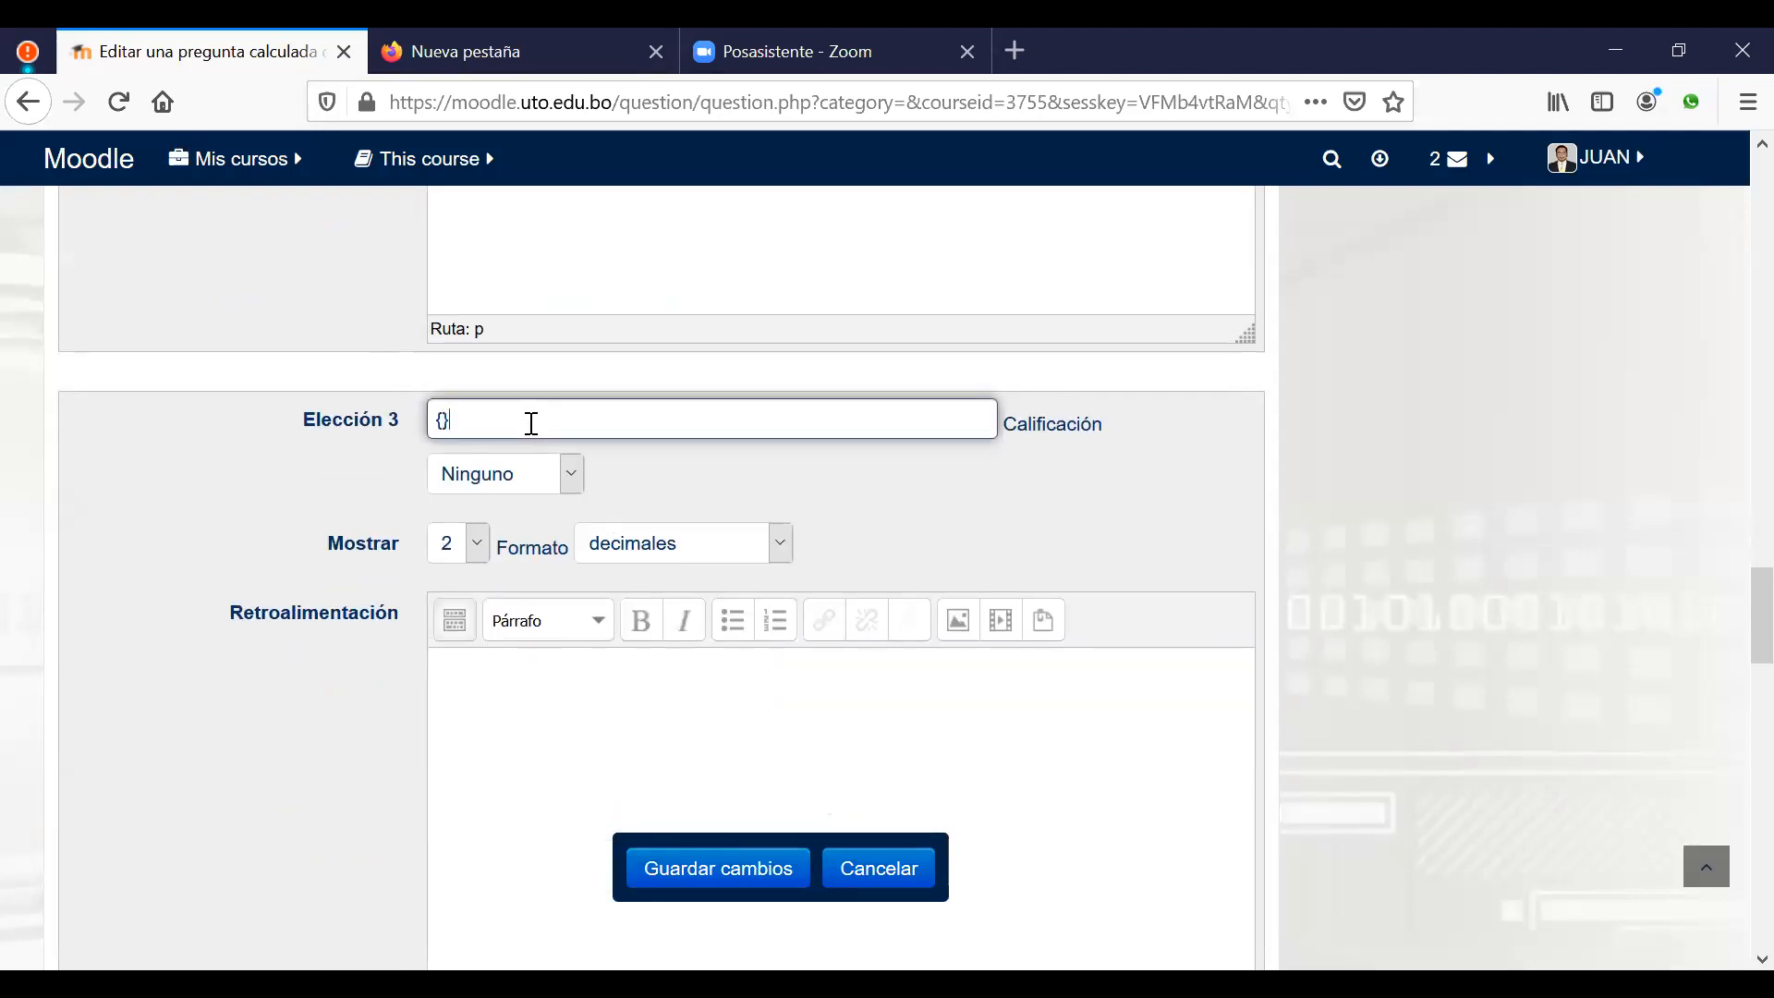
text(={}-{})
key(BackSpace)
text(+)
text(b)
text(h)
click(970, 513)
Step: Use 'Espacios en blanco para 3 opciones más' to add three empty choice blocks
scroll(981, 518, up, 10)
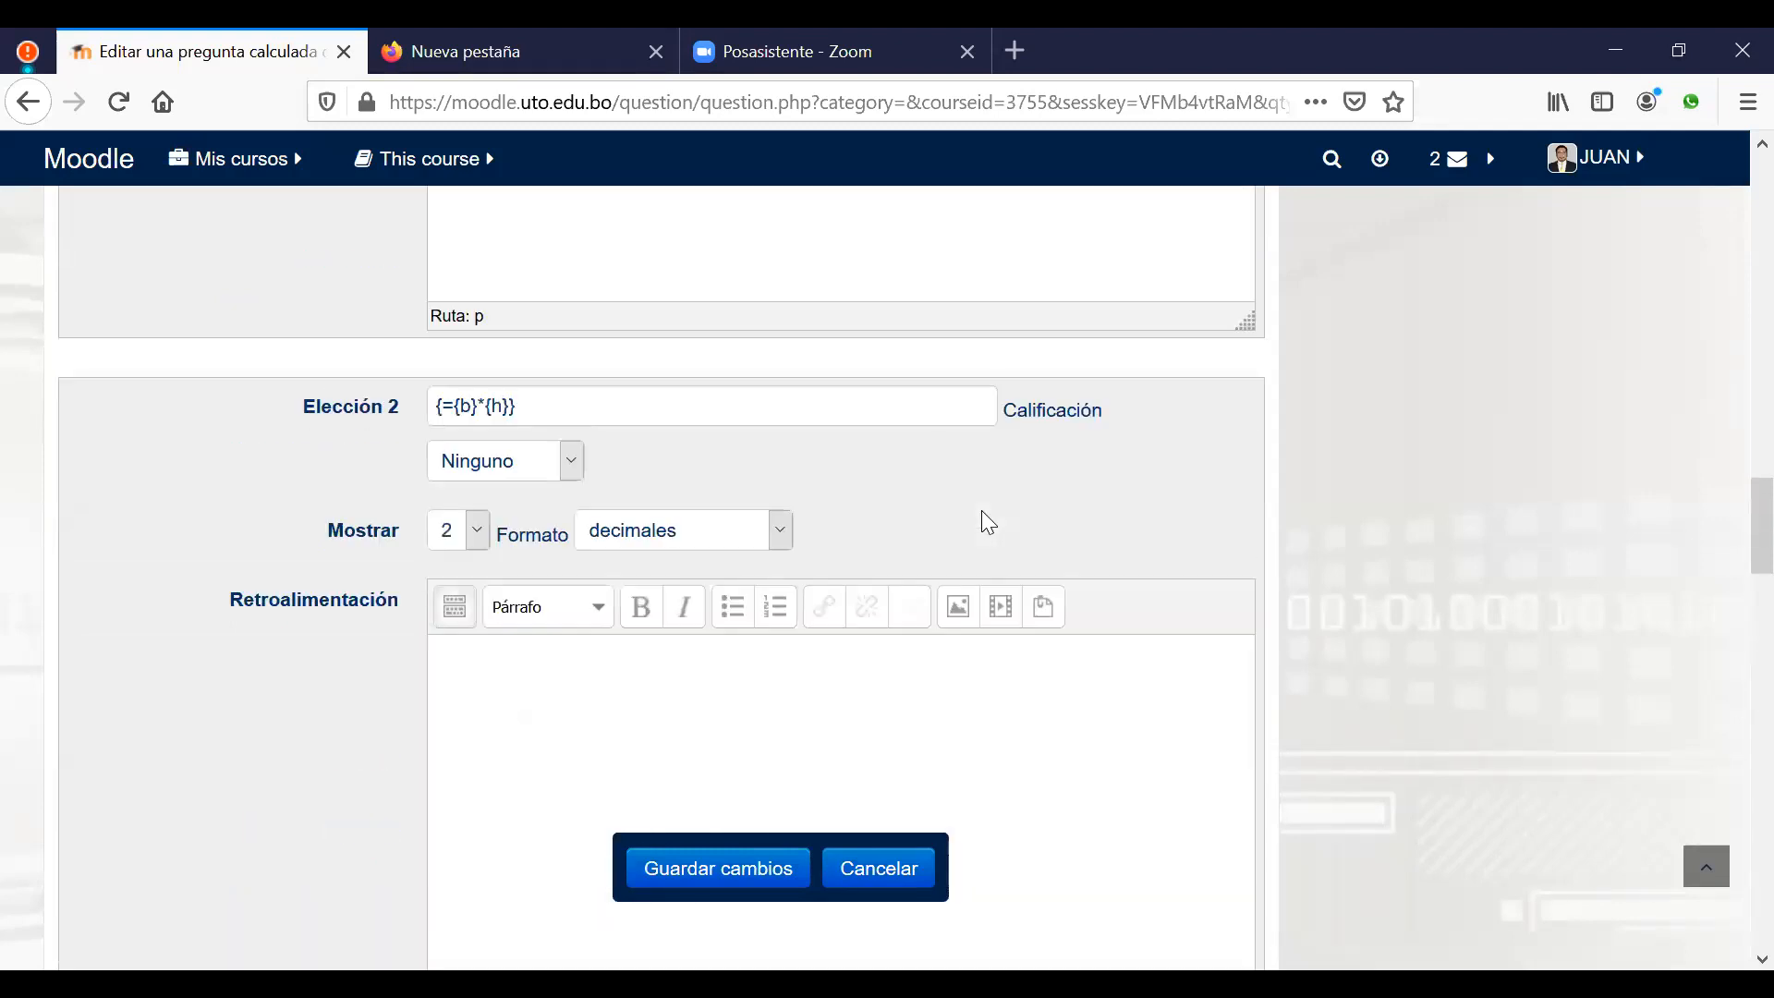
scroll(966, 462, up, 6)
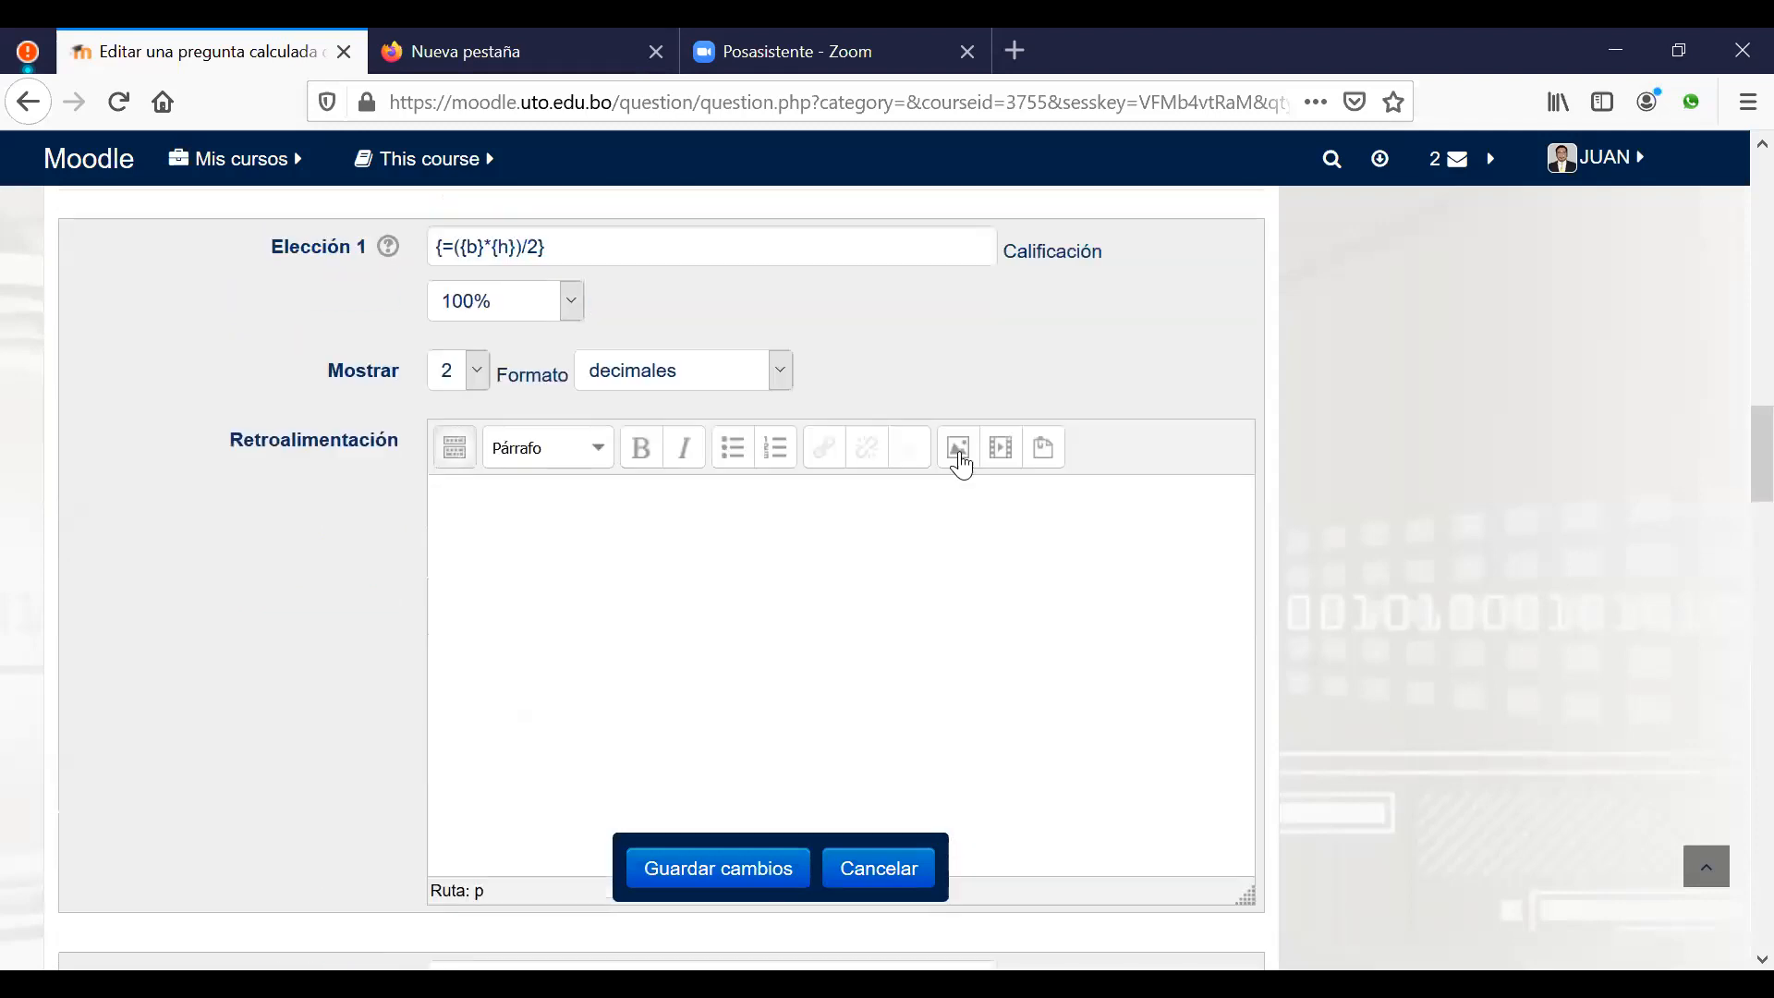
scroll(992, 511, down, 15)
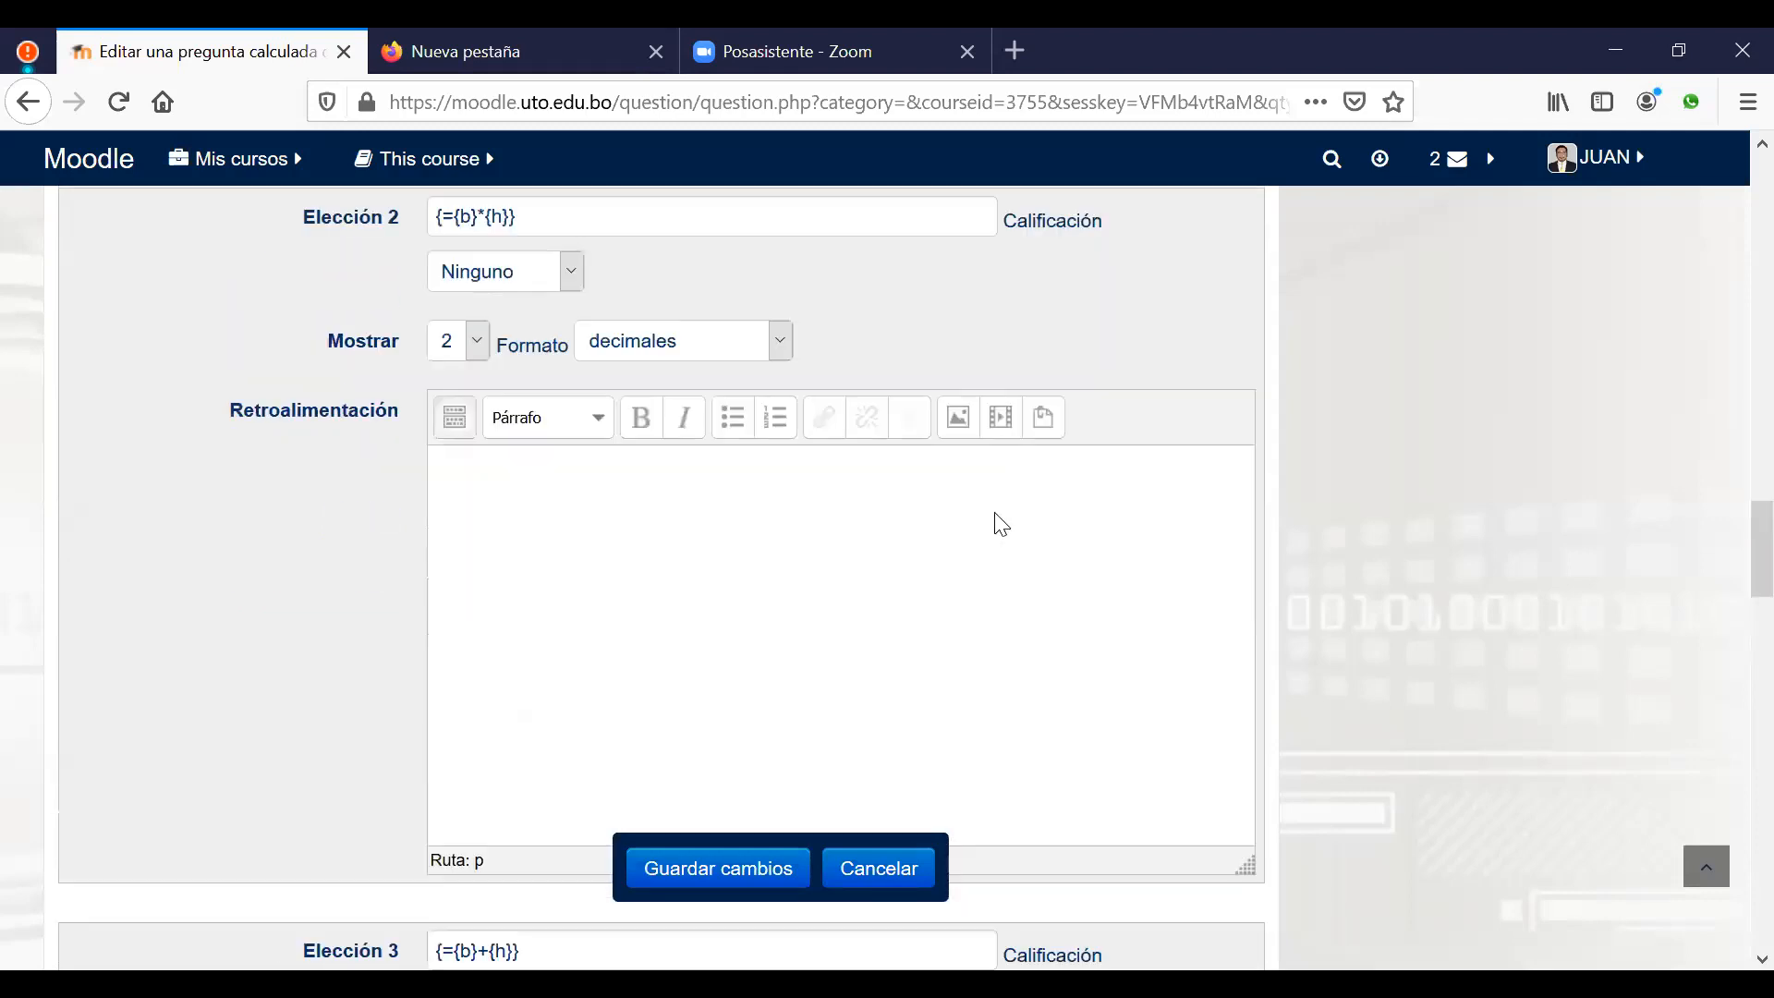
scroll(999, 520, down, 10)
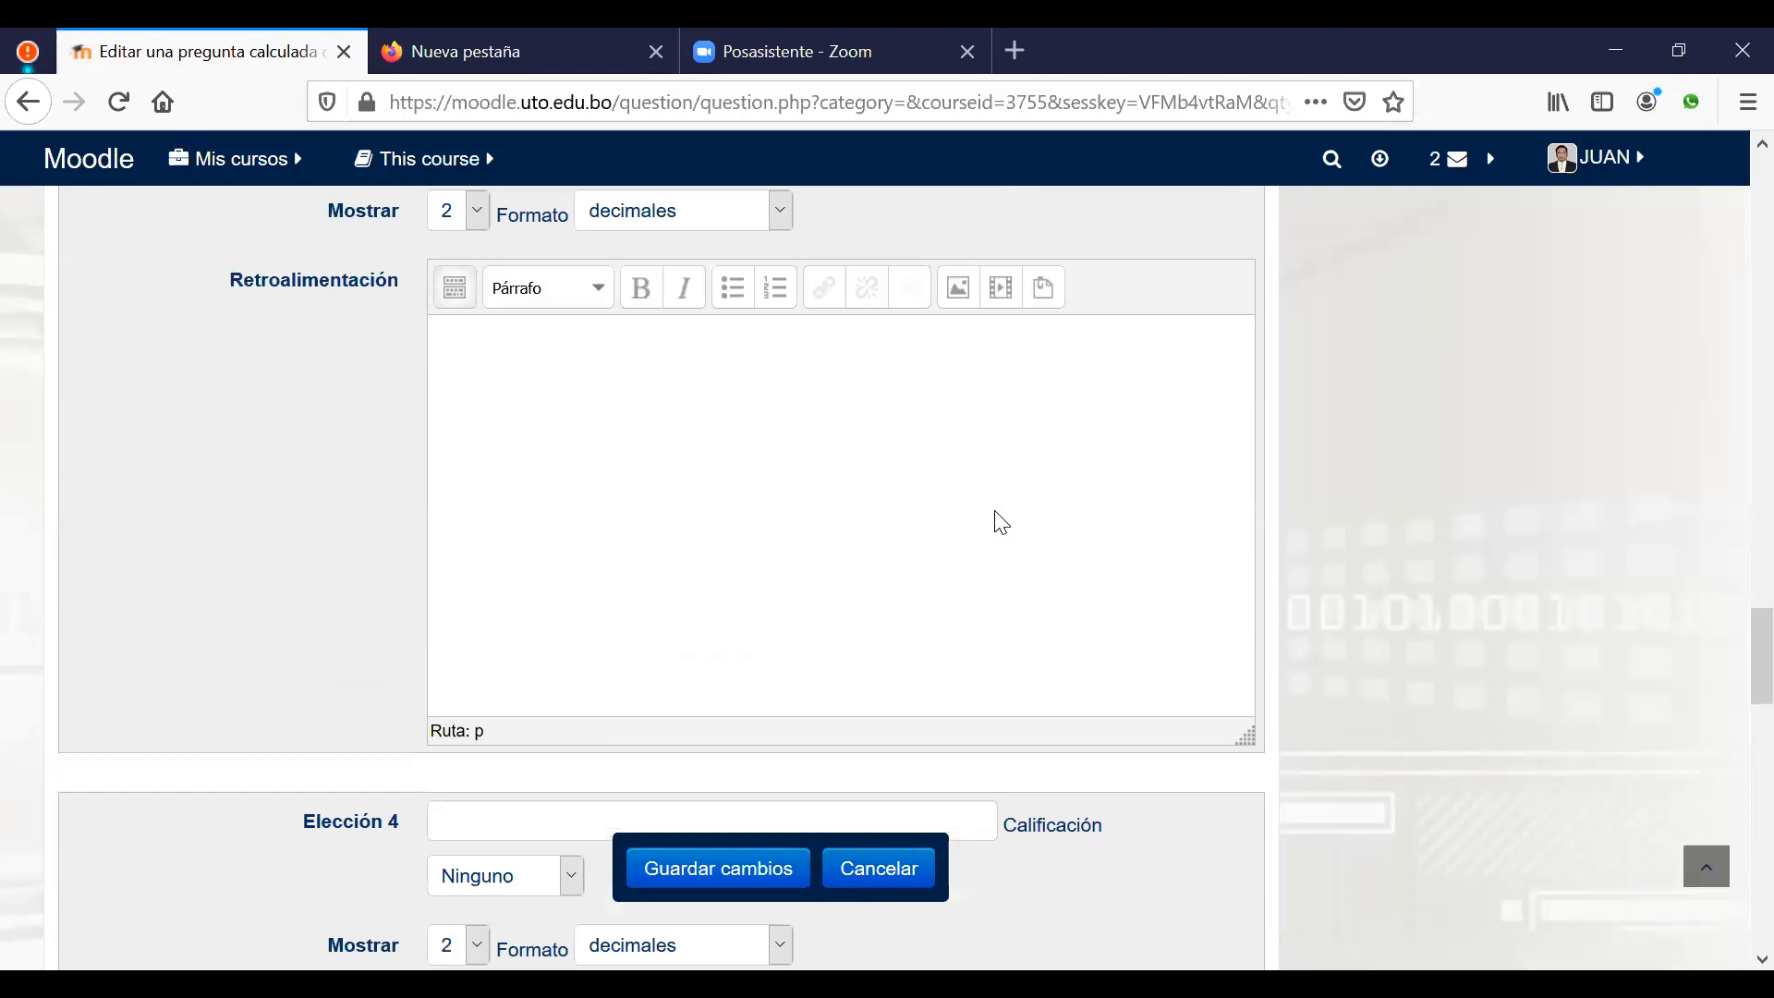
scroll(665, 452, down, 12)
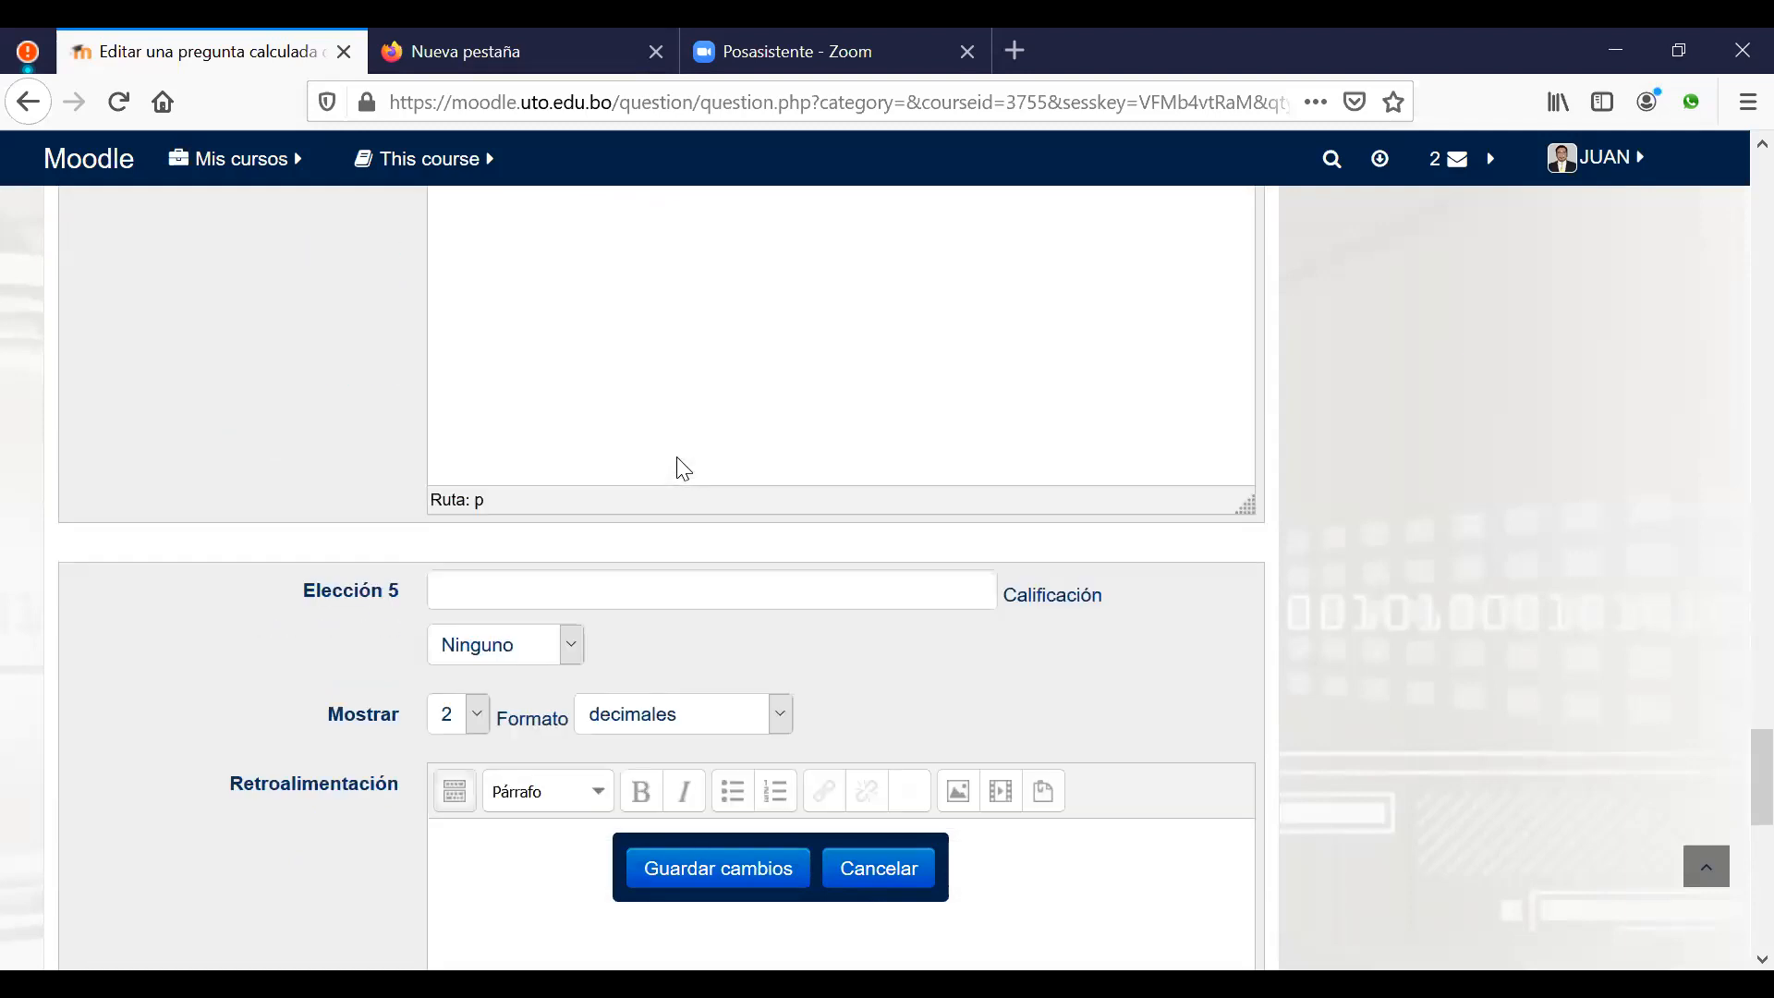
scroll(714, 555, down, 4)
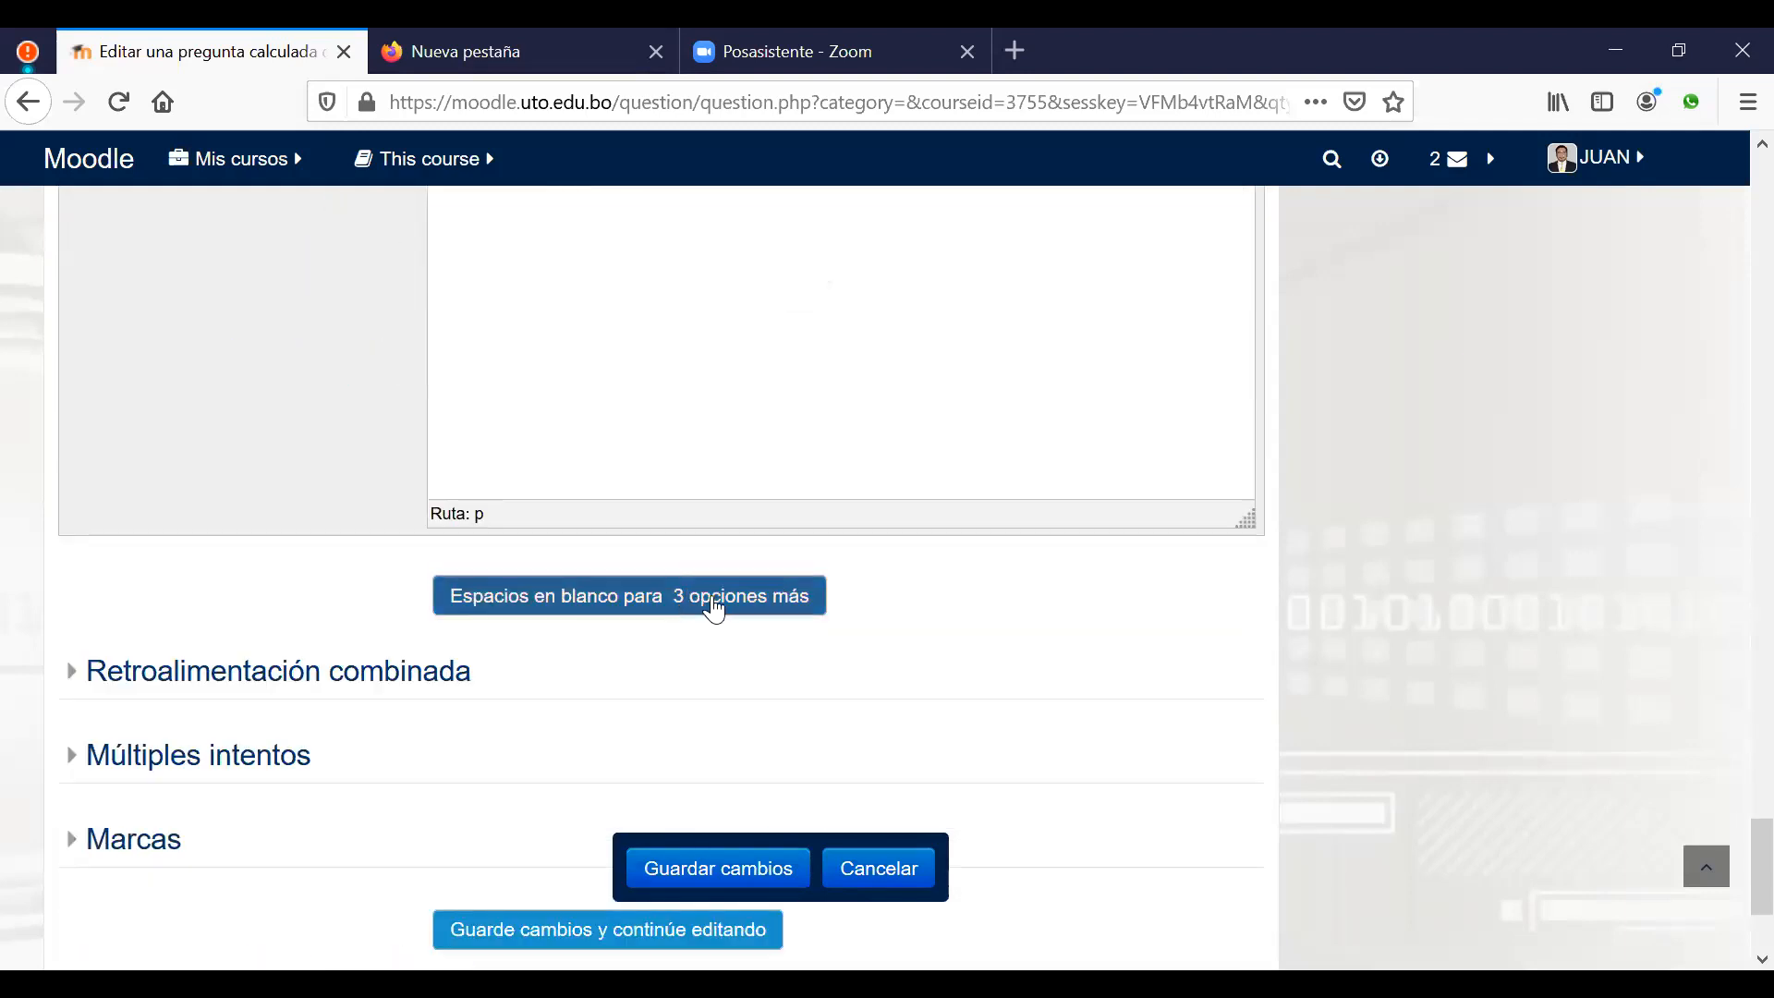
click(771, 597)
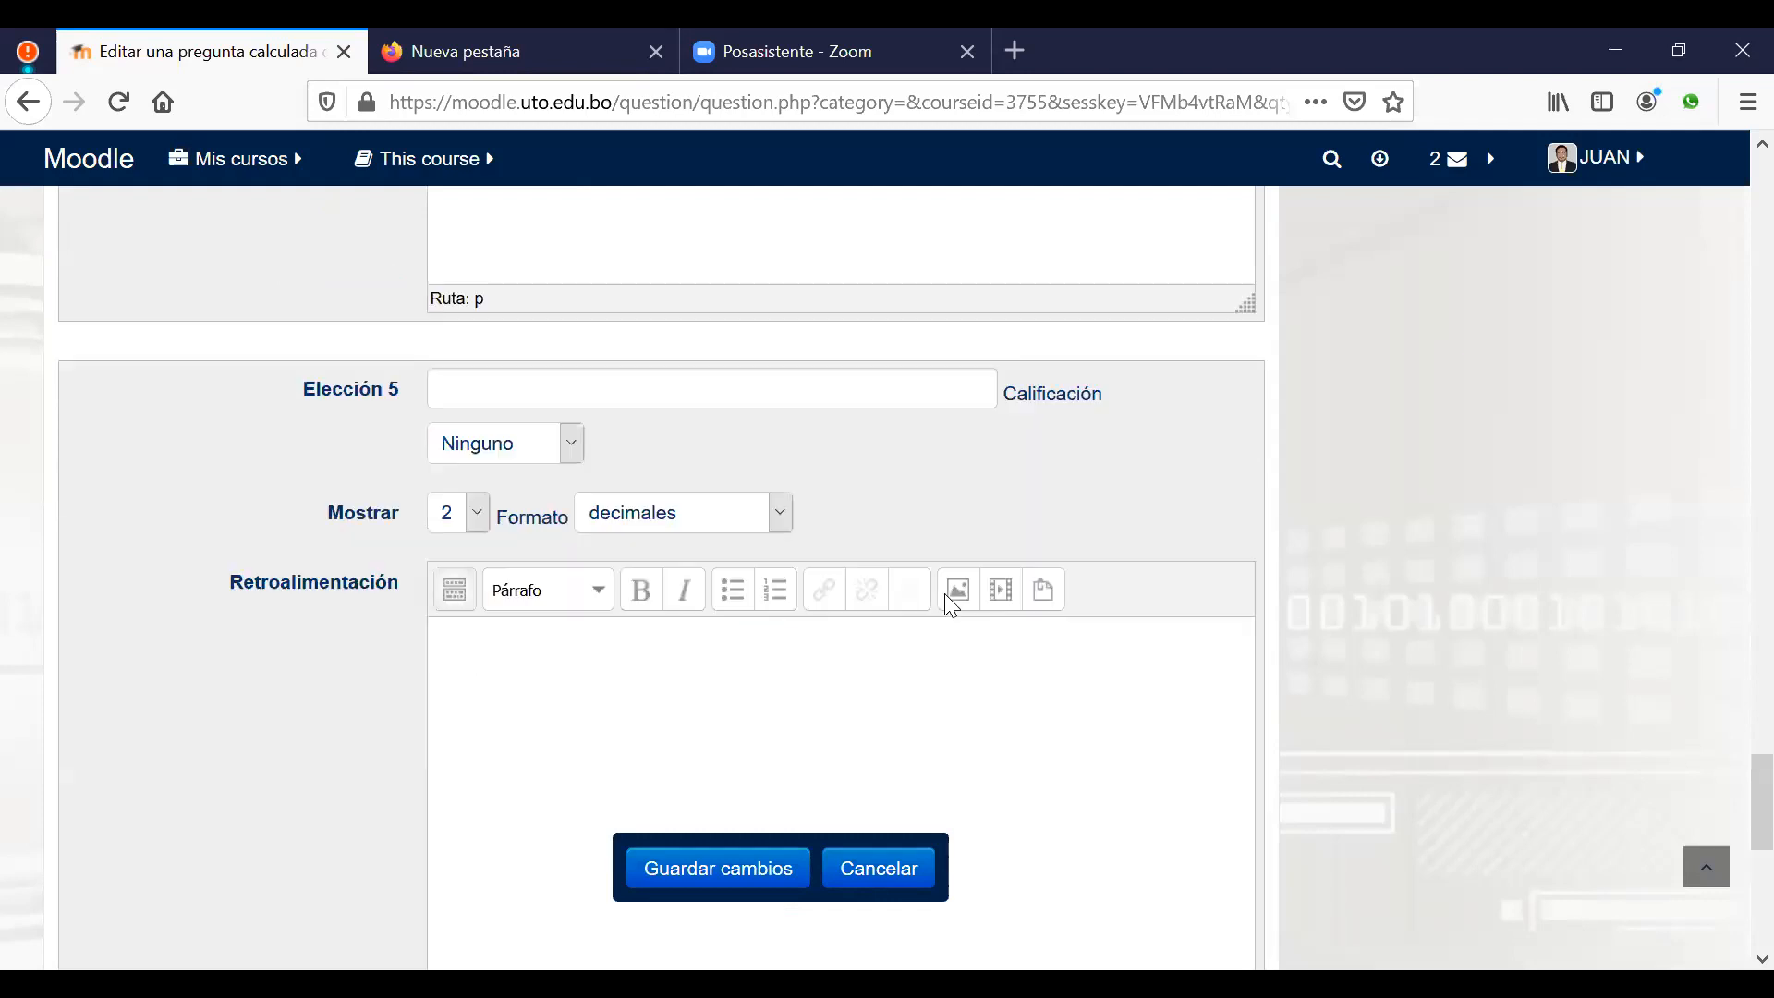
scroll(947, 600, down, 15)
scroll(952, 605, down, 3)
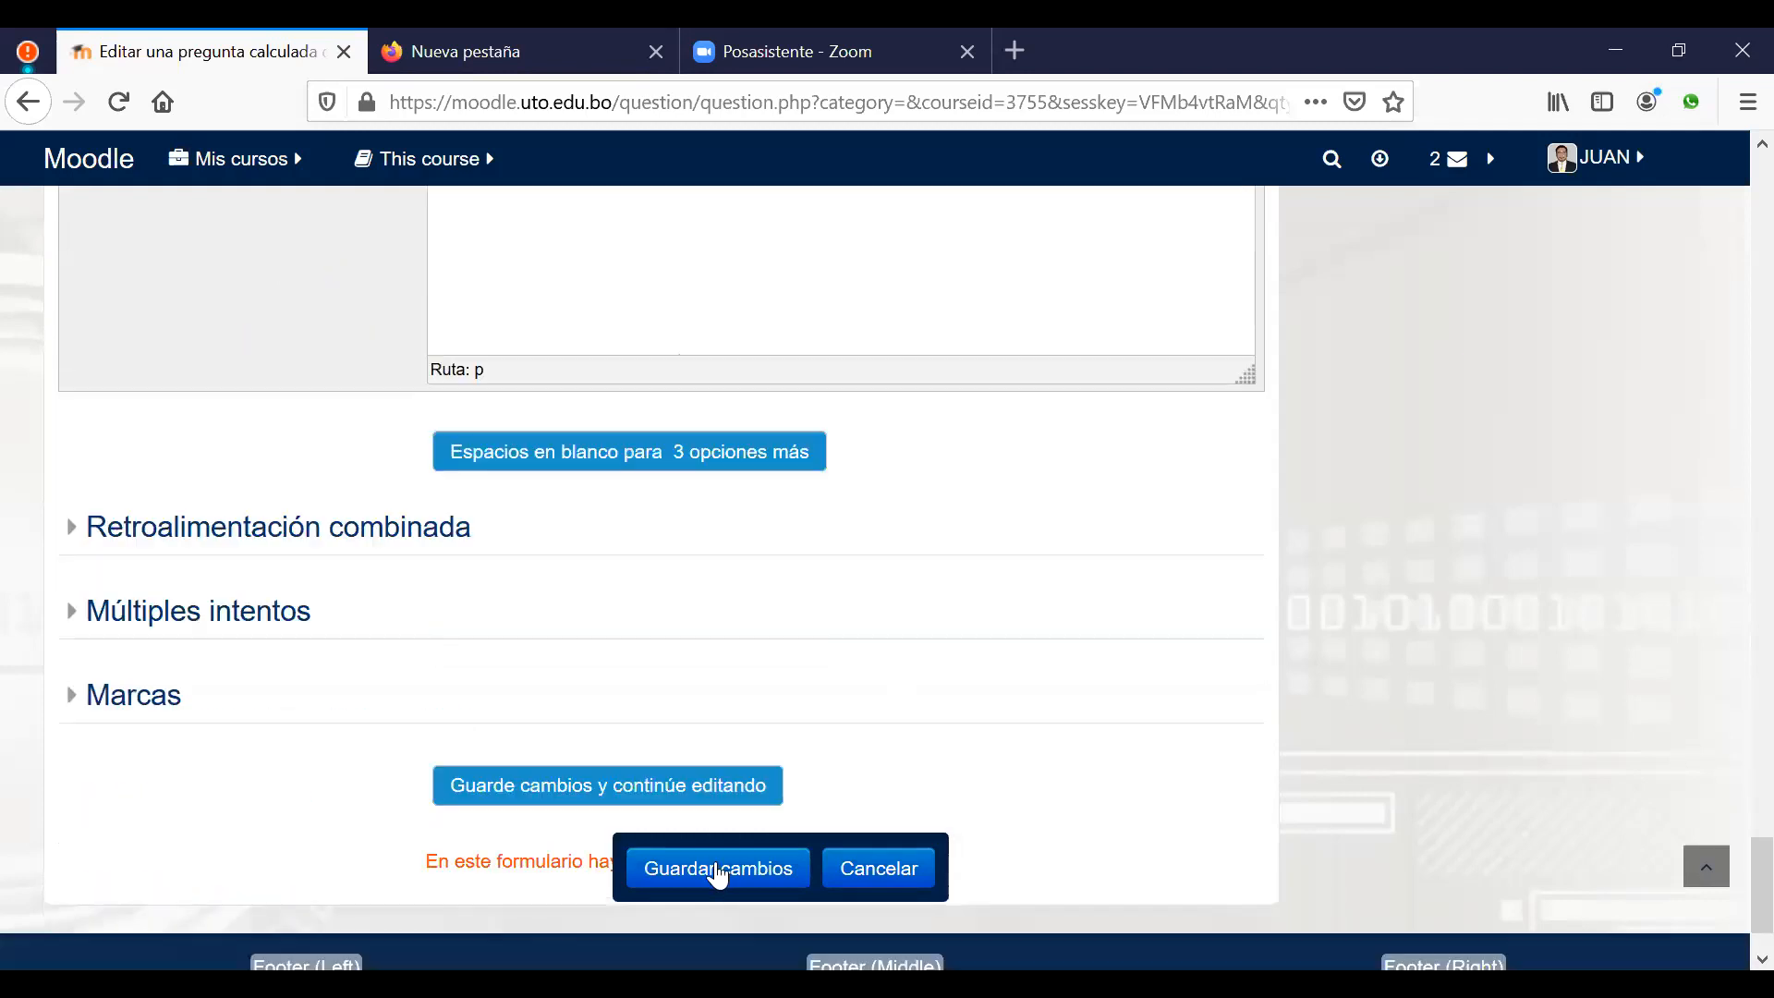
Step: Save the question, set wildcards b and h to a new shared dataset each, and continue
click(720, 869)
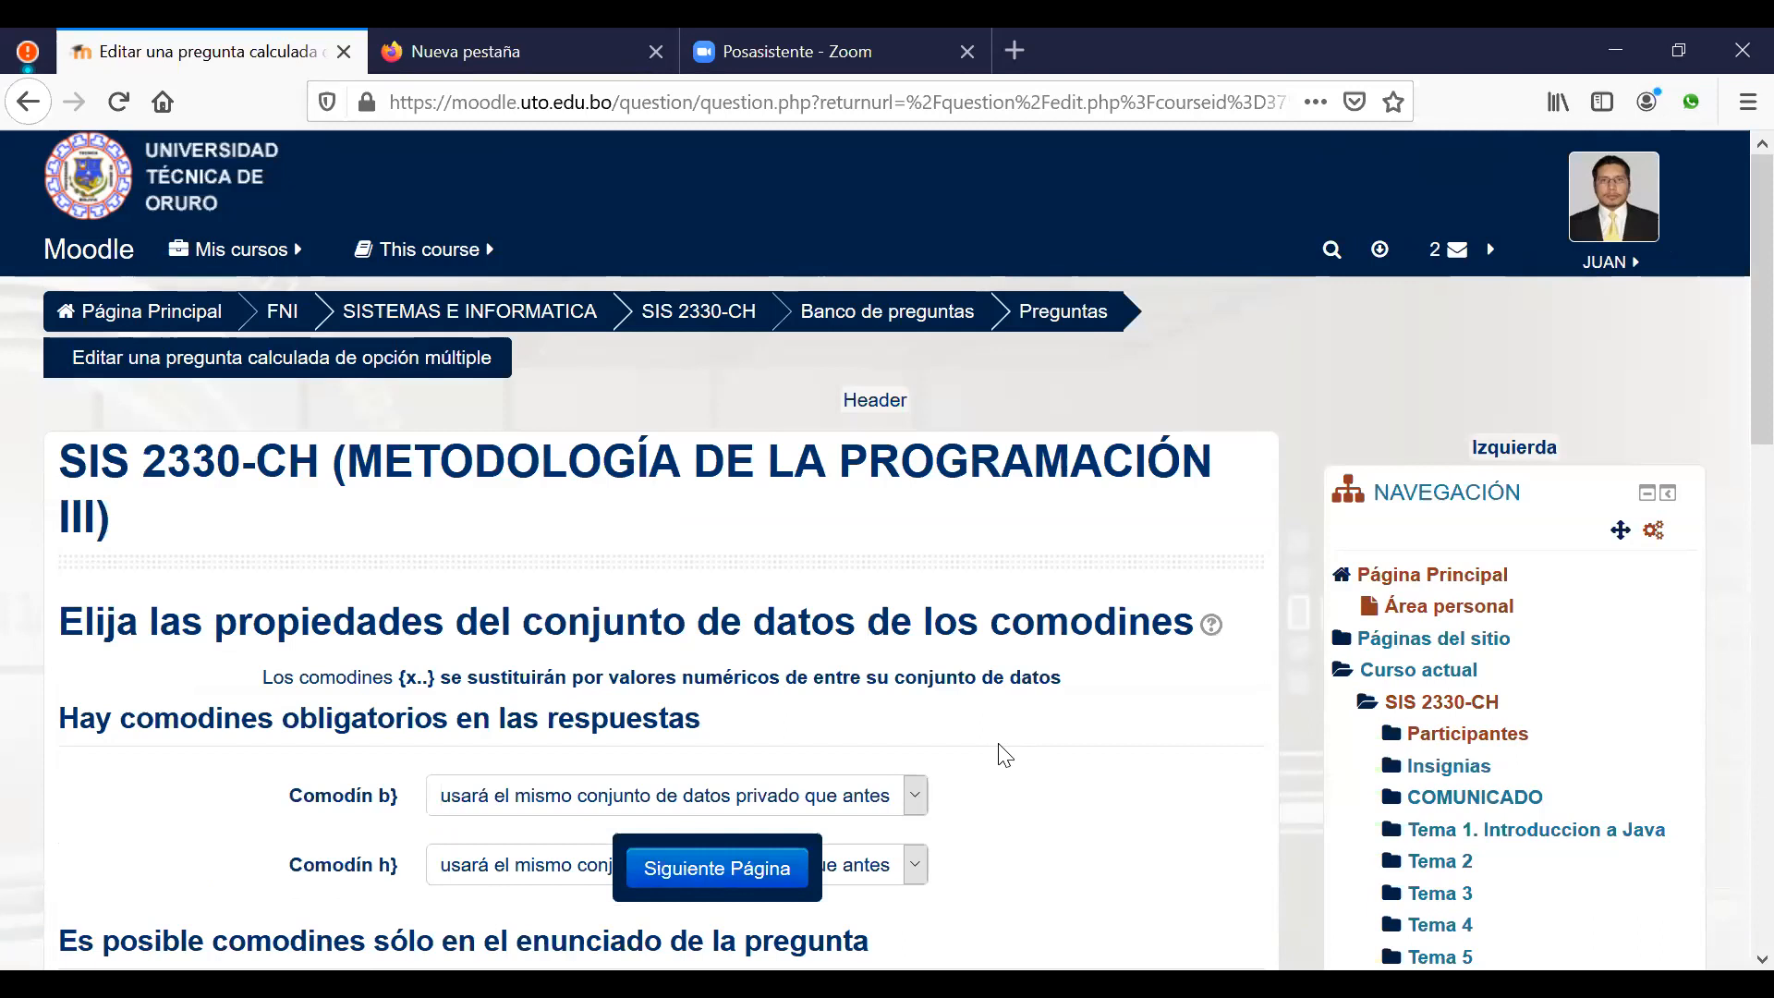
scroll(951, 674, down, 2)
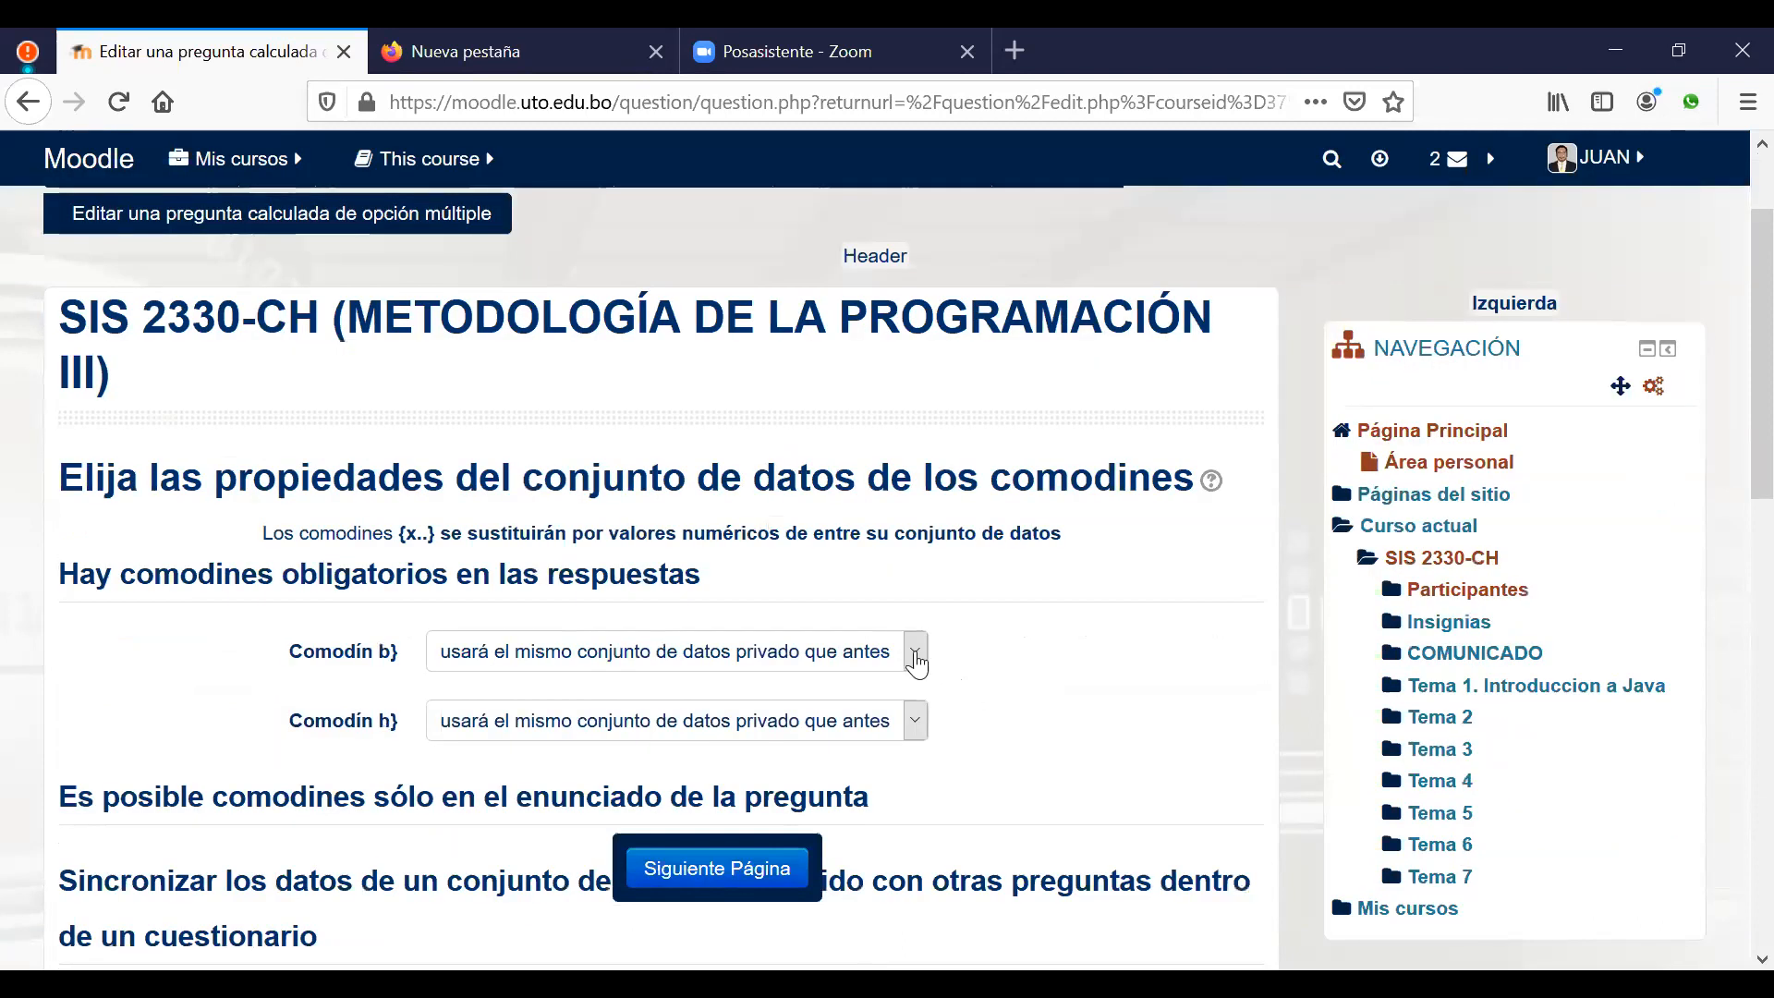
click(914, 654)
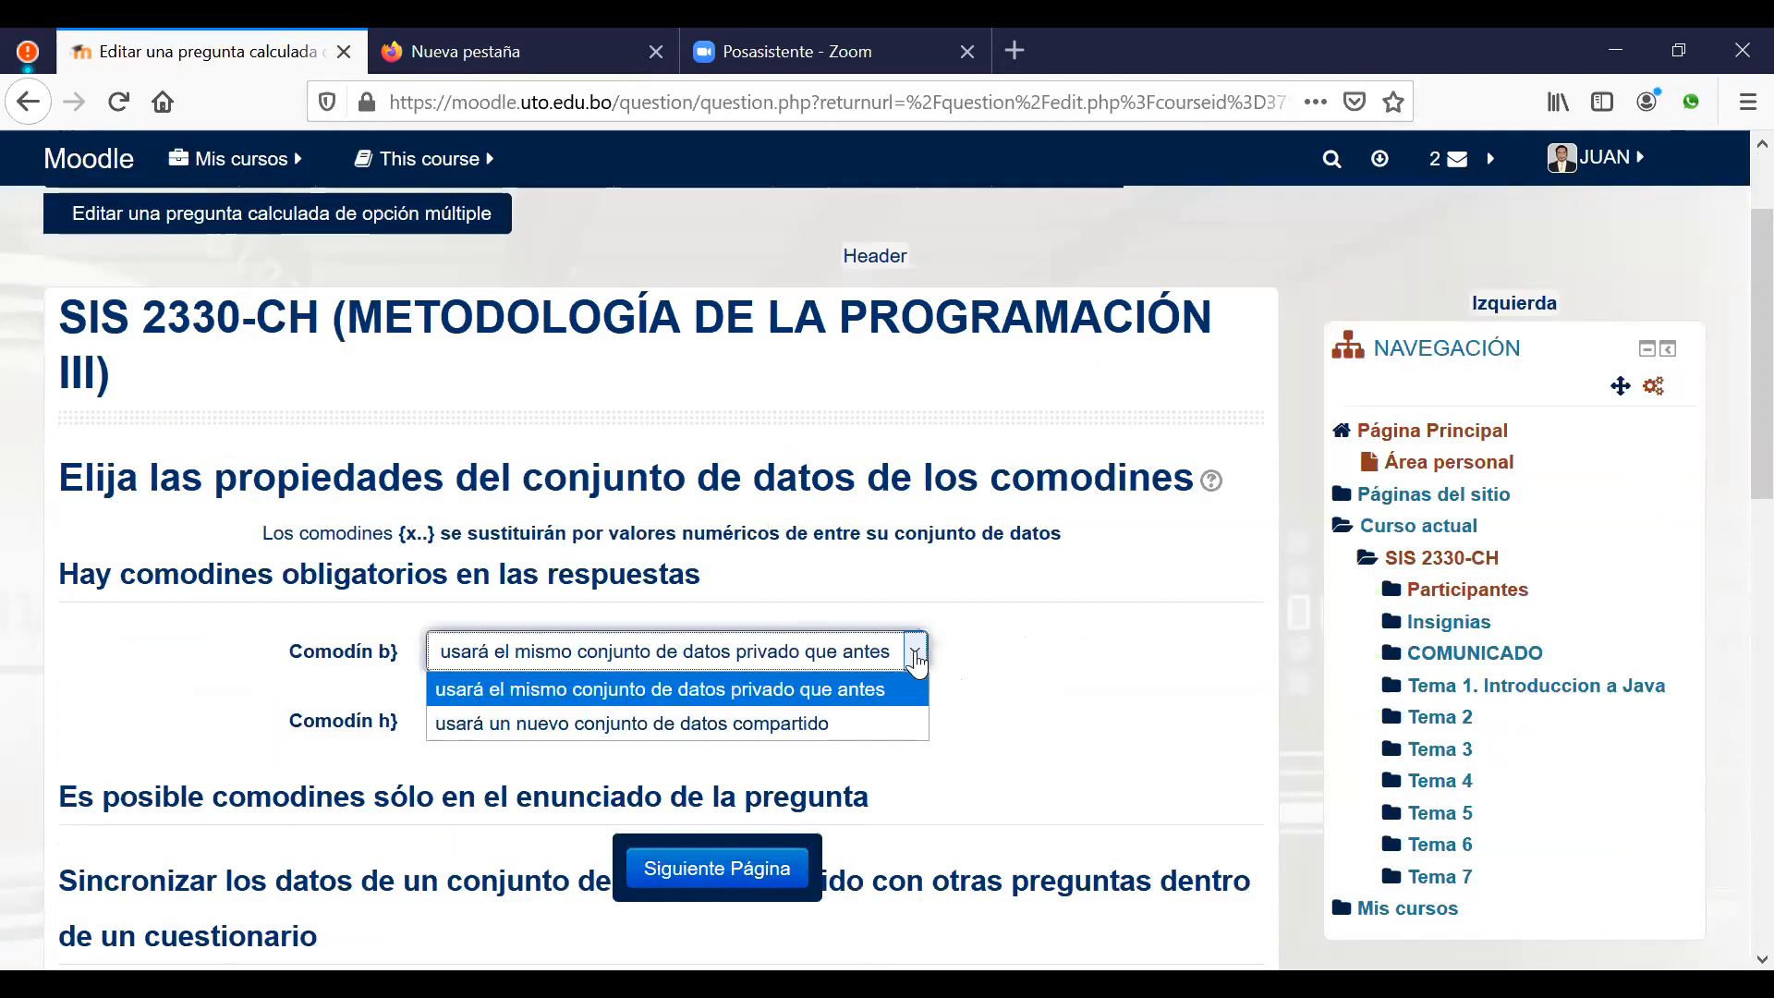
click(715, 726)
click(806, 731)
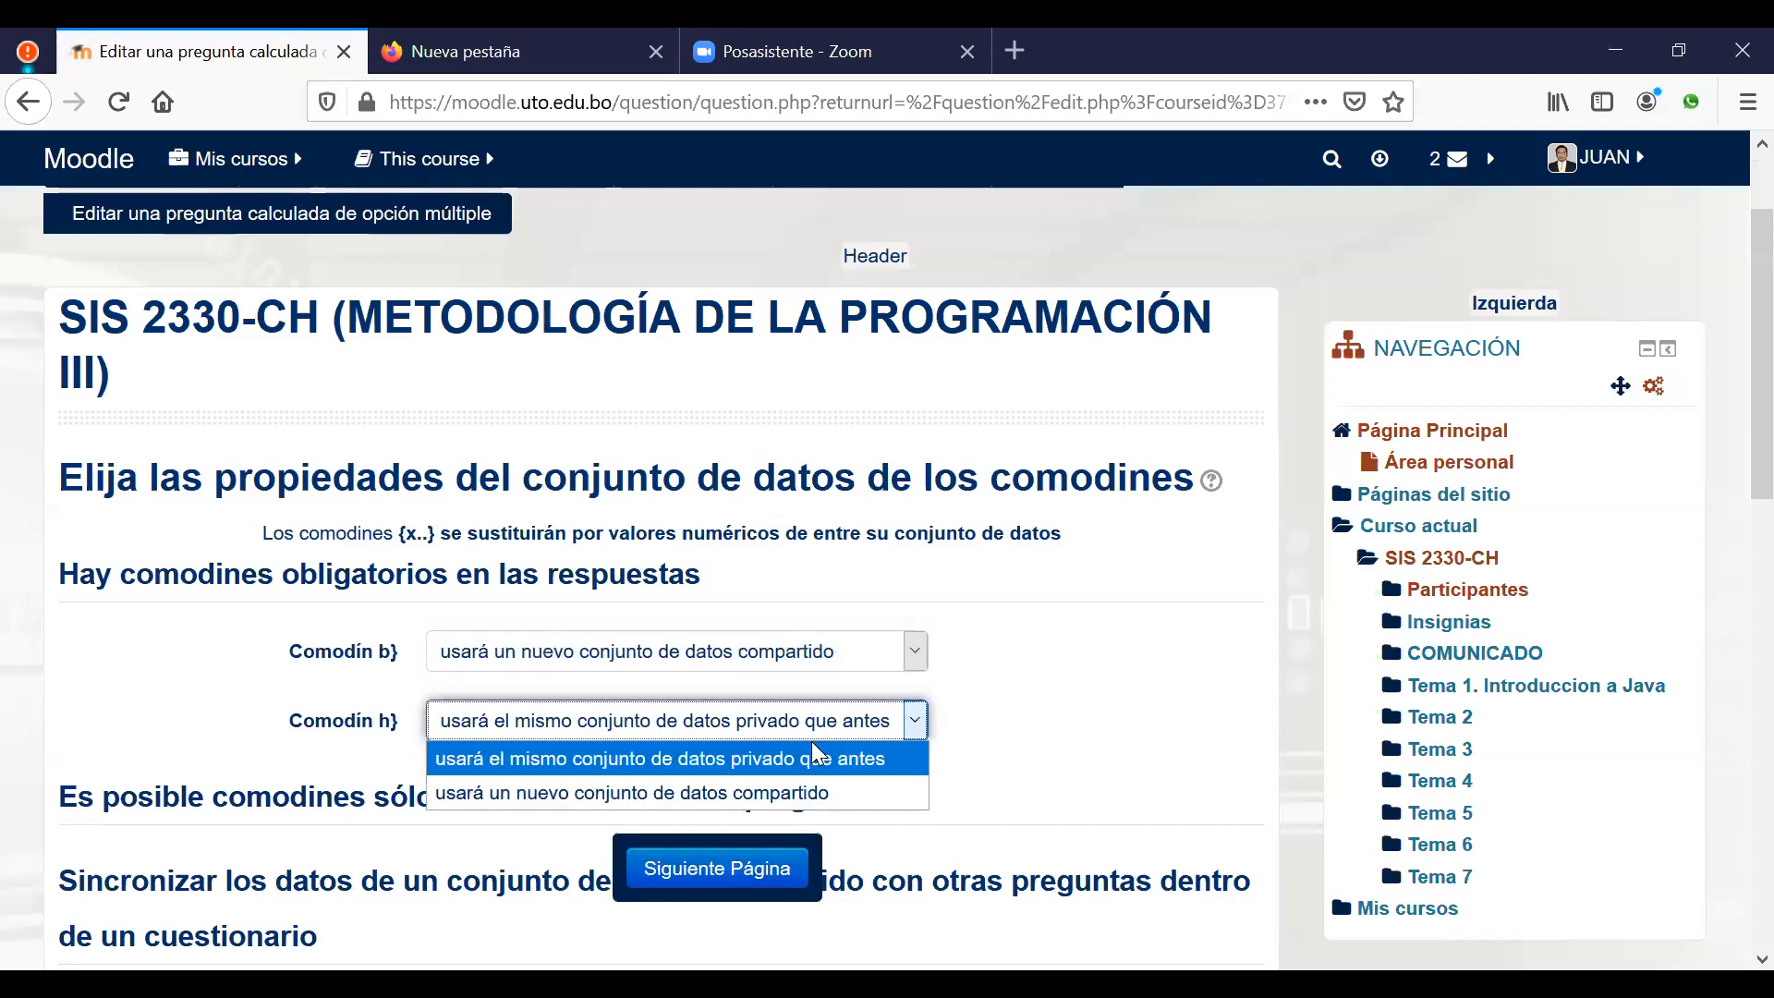
click(781, 789)
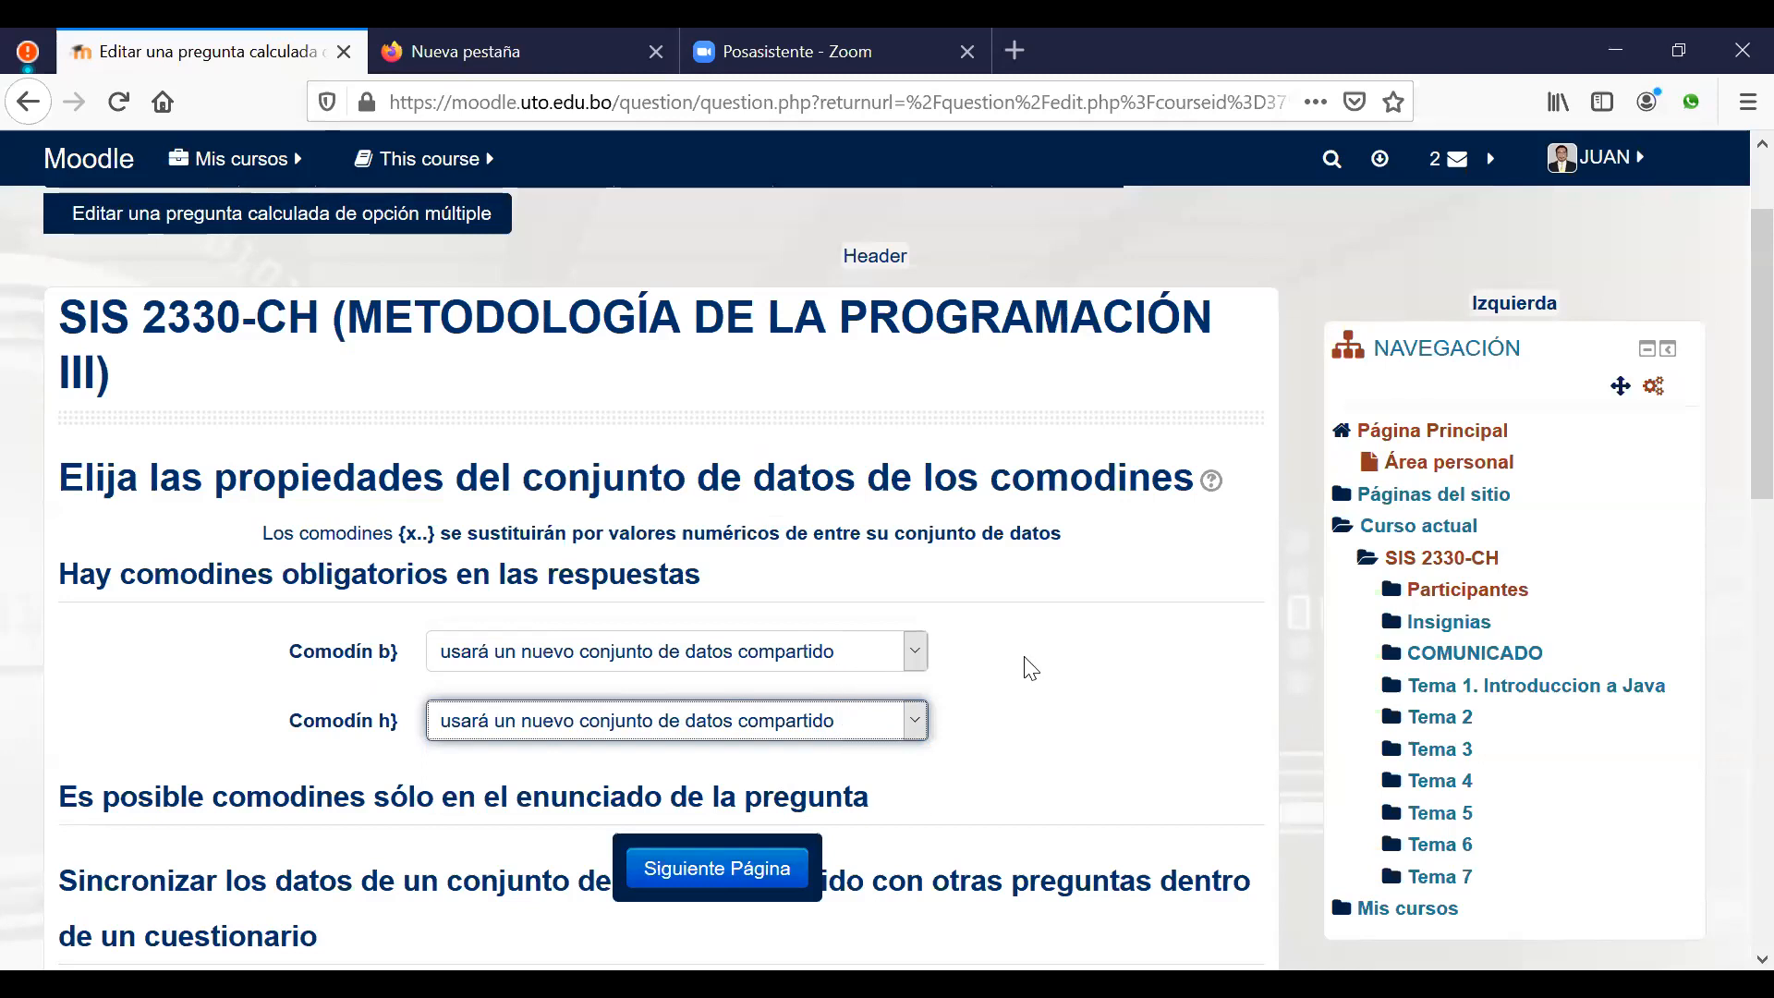
click(696, 882)
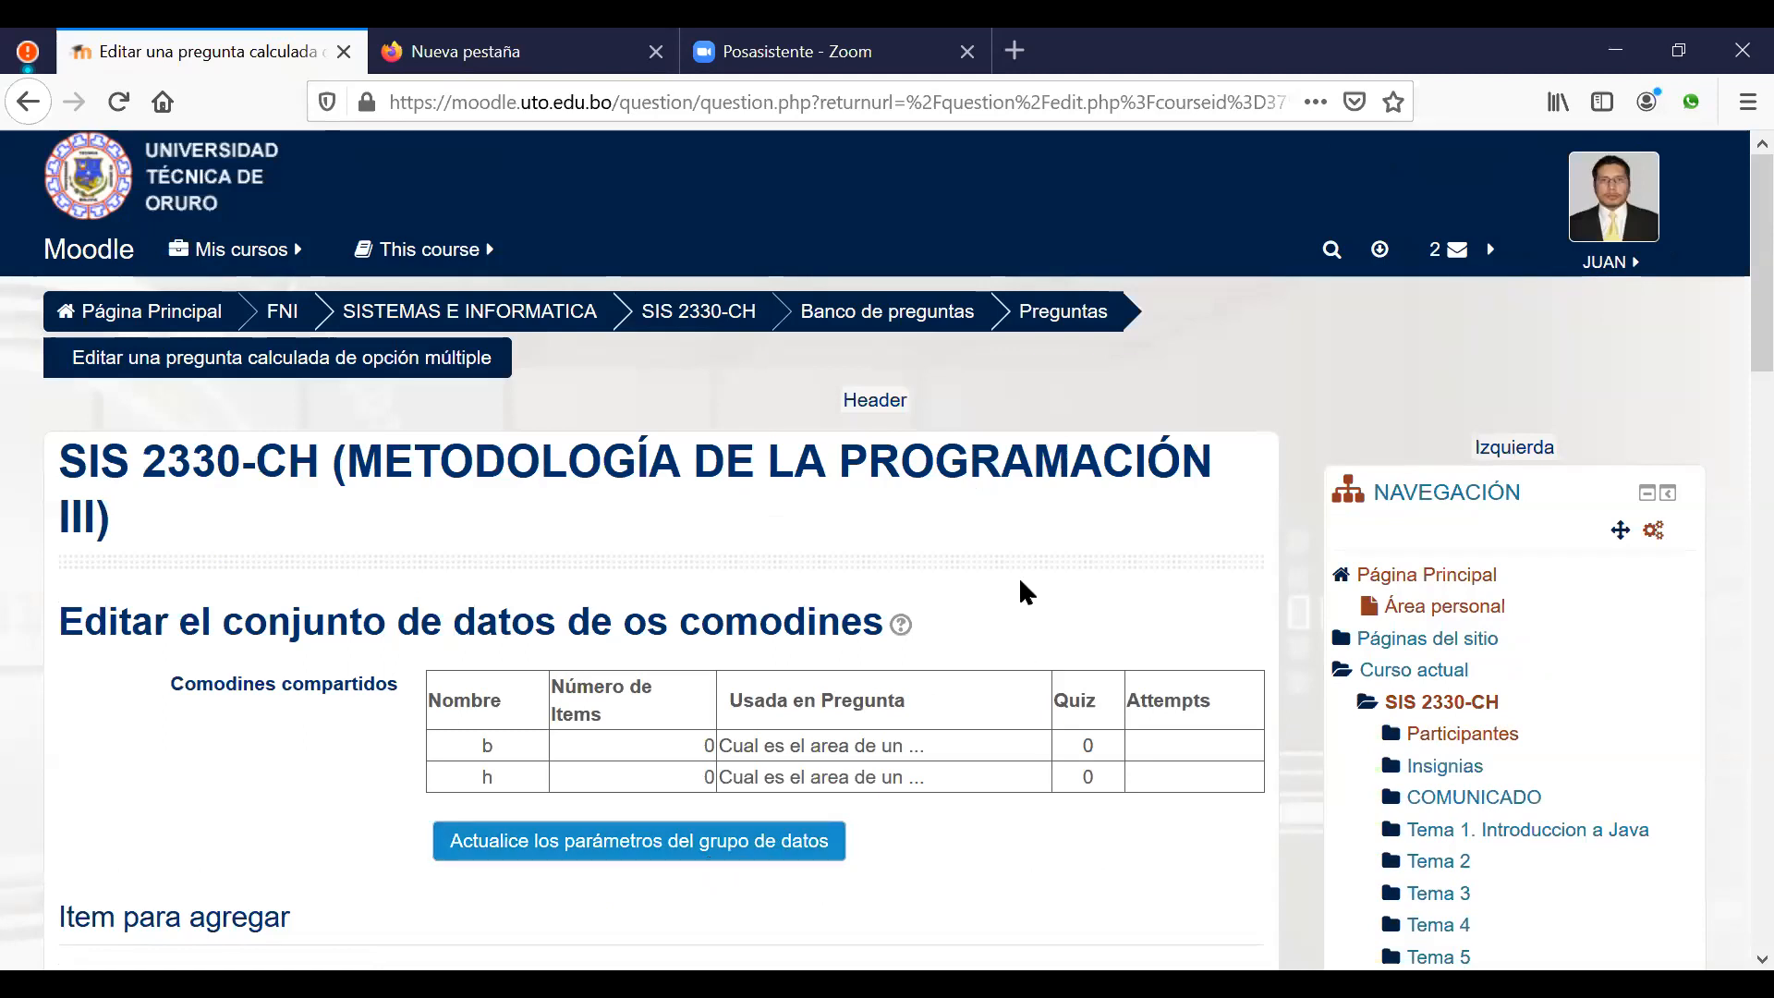
Step: Set shared wildcard b's range to minimum 5.0 and maximum 15.0
scroll(1025, 591, down, 3)
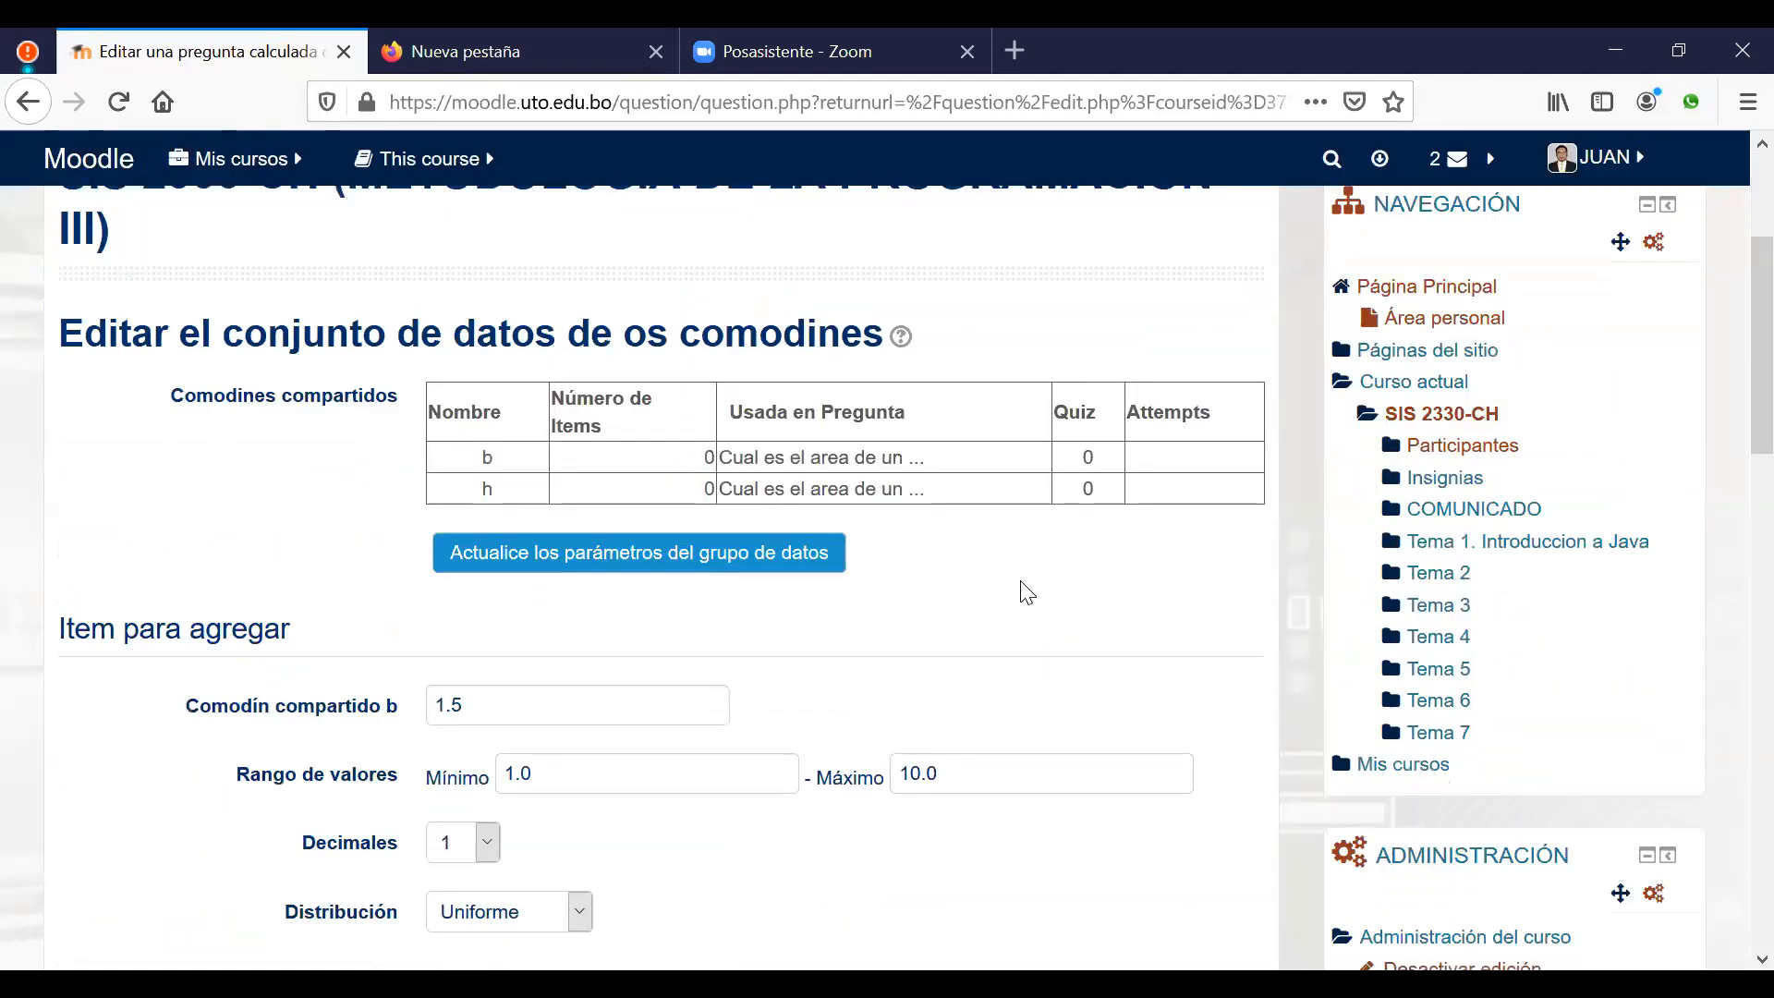
scroll(1026, 591, down, 2)
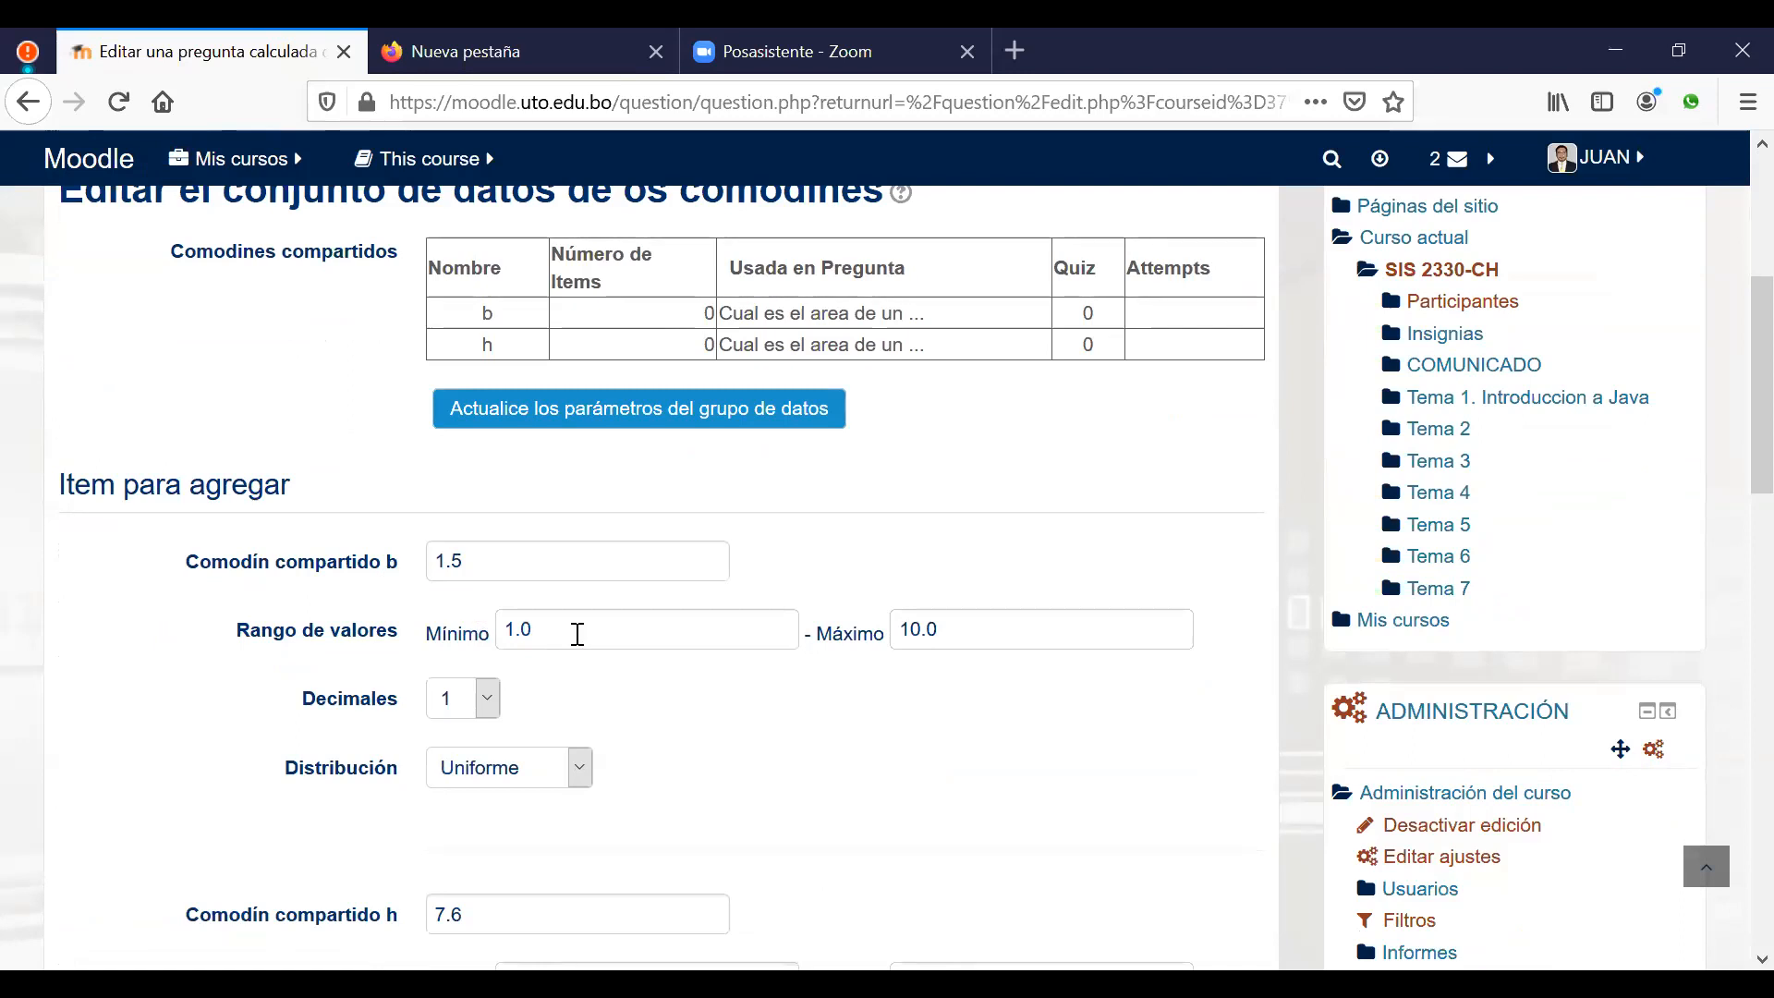
drag(514, 634, 499, 636)
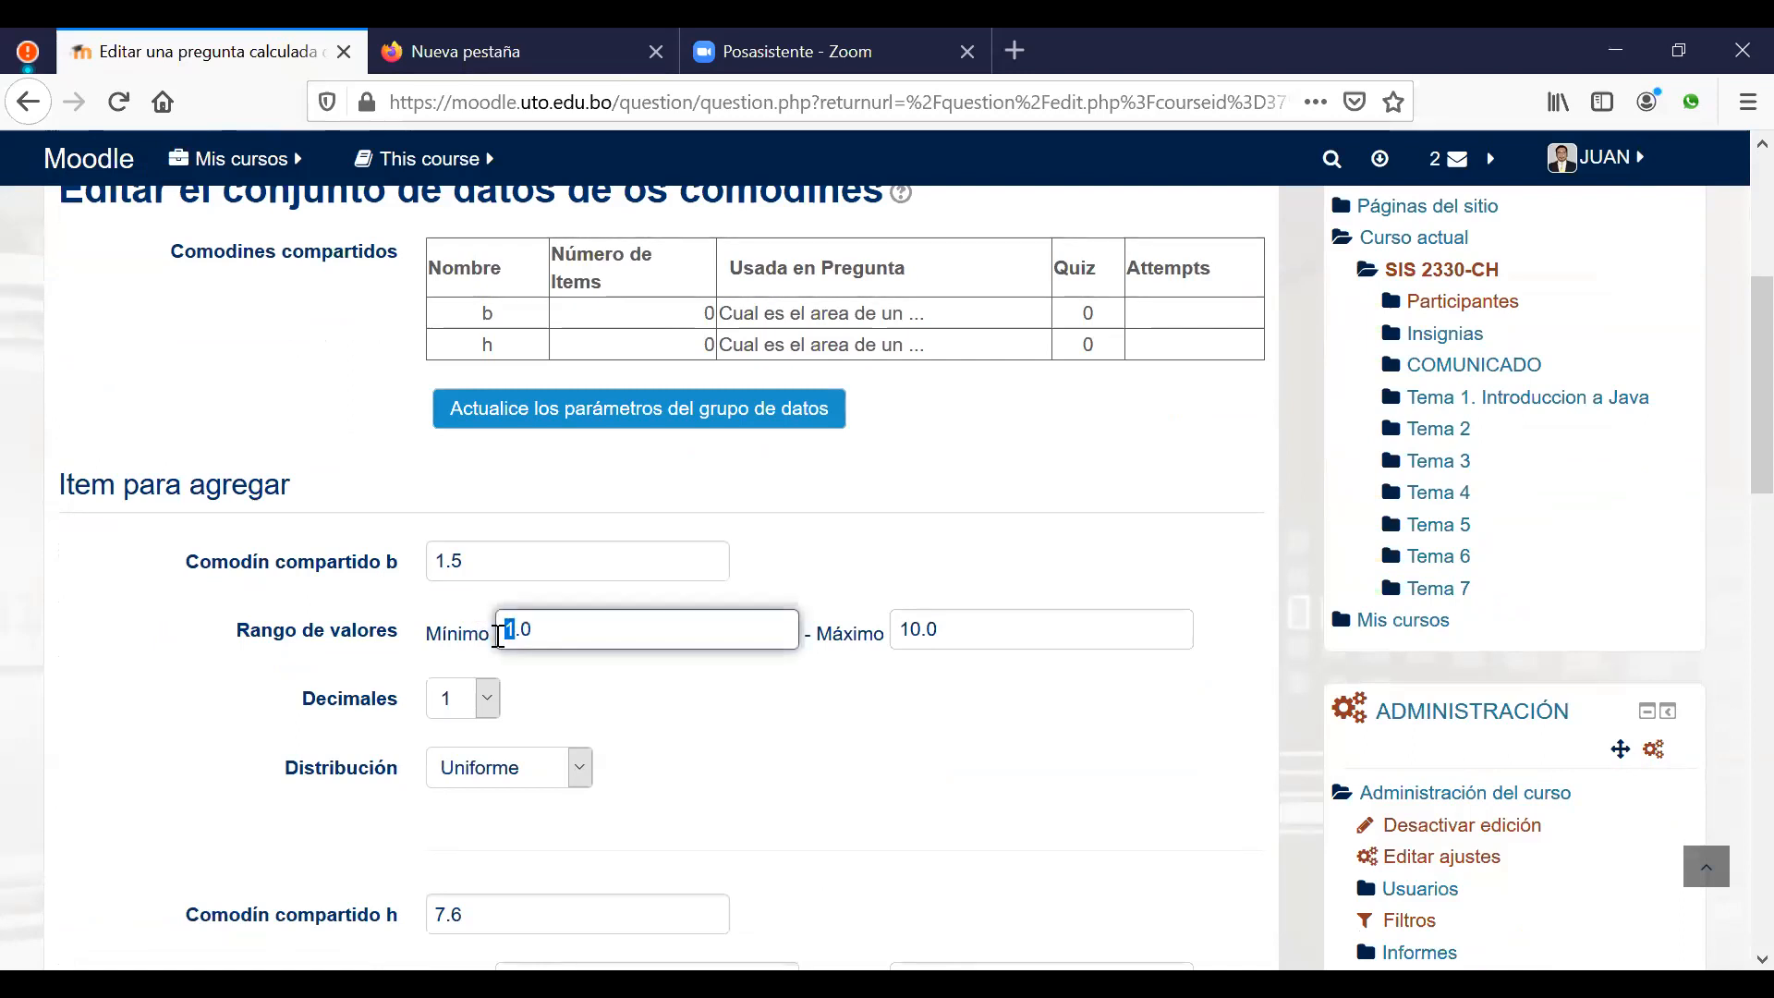
text(5)
click(917, 631)
text(5)
key(Delete)
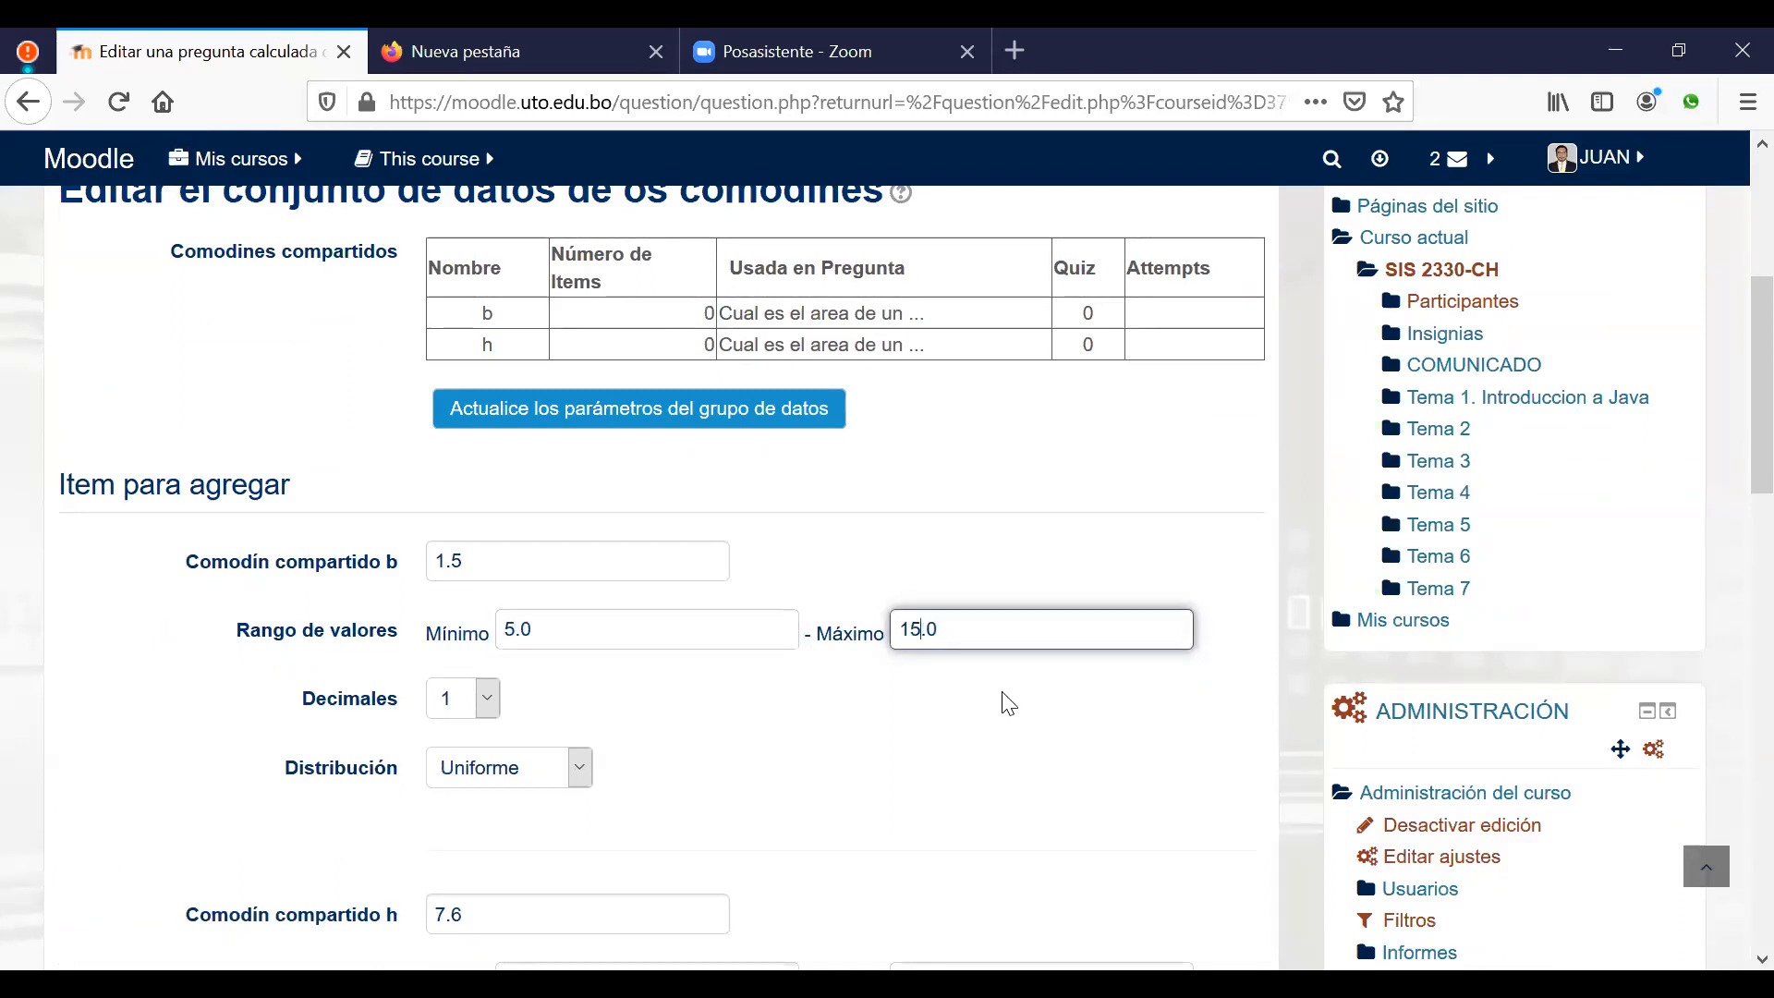
Step: Set shared wildcard h's range to minimum 10.0 and maximum 20.0
scroll(730, 697, down, 3)
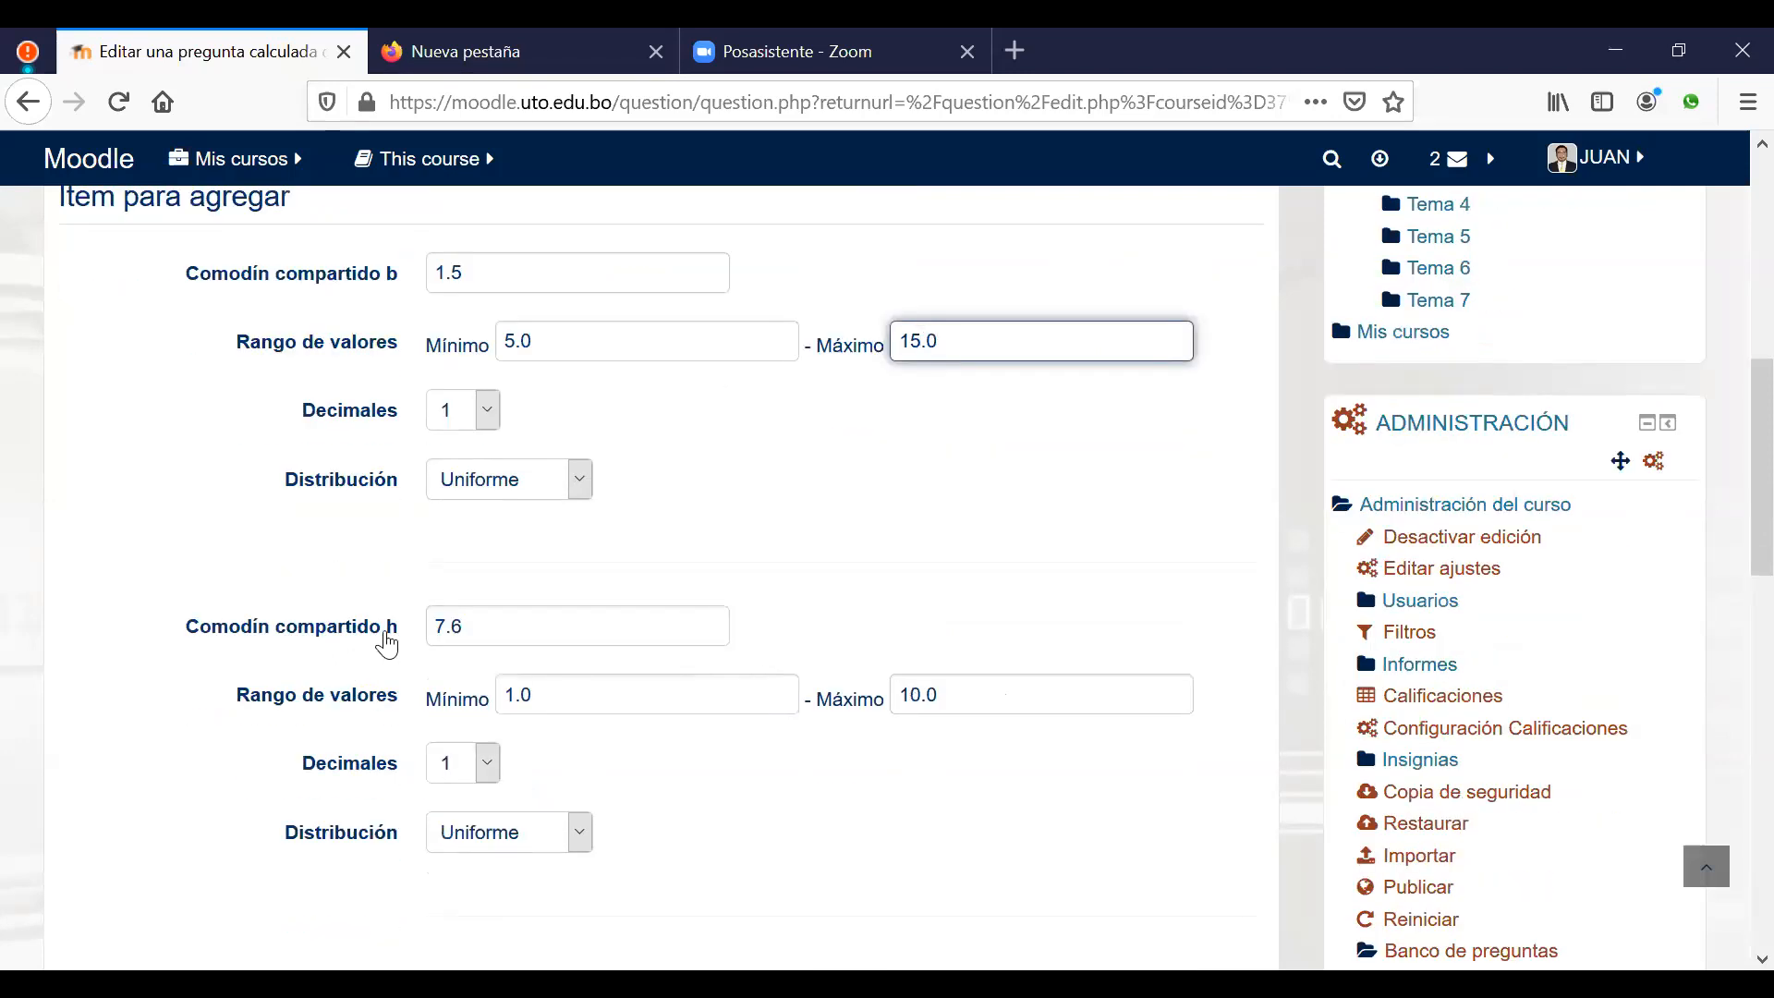
click(515, 692)
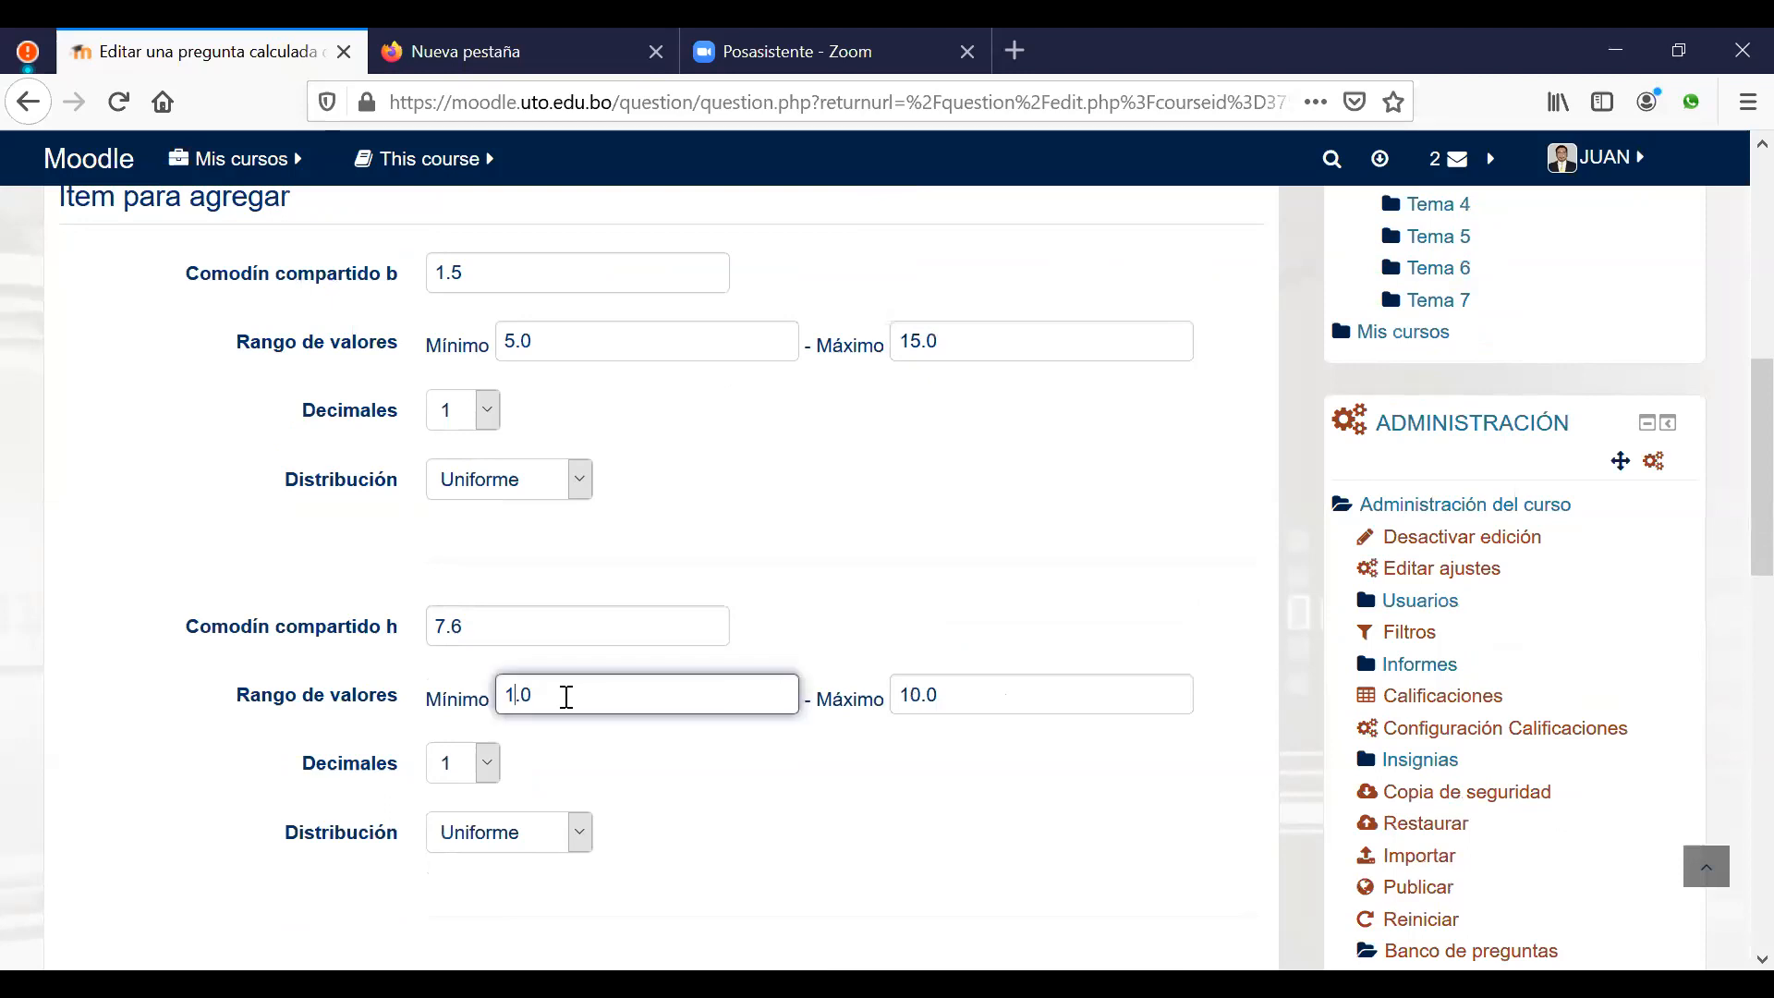
text(0)
drag(908, 693, 902, 694)
text(2)
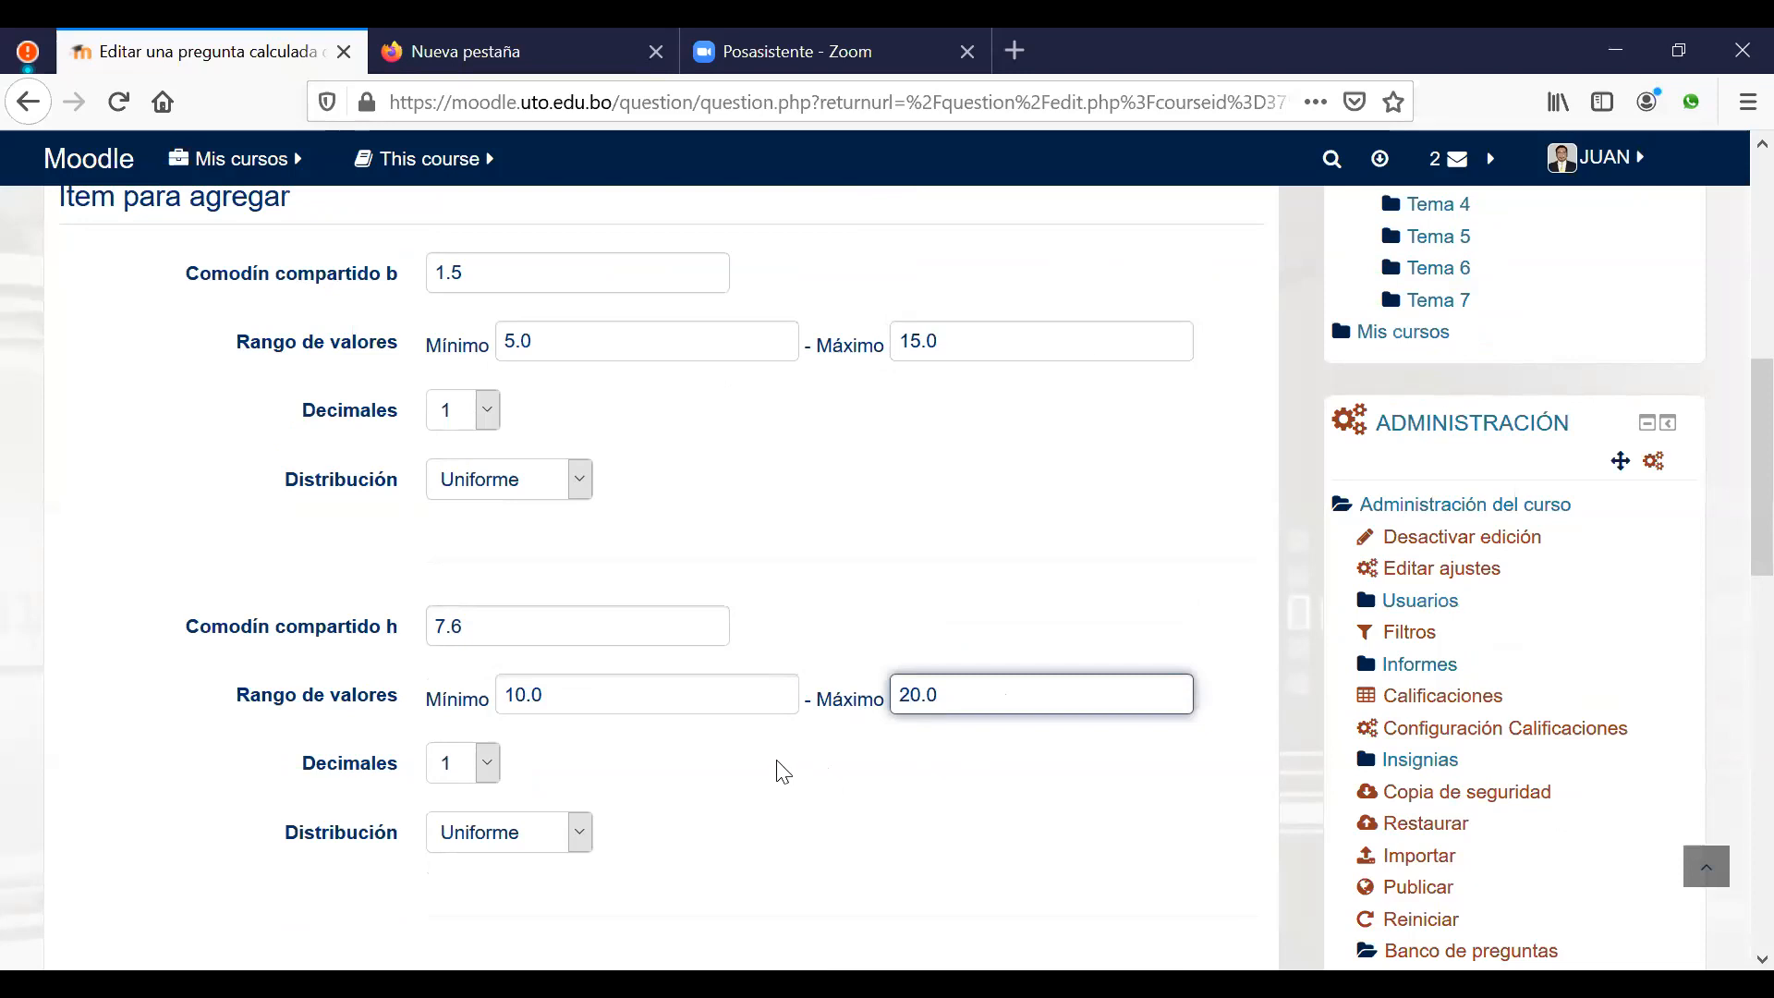
scroll(784, 771, down, 5)
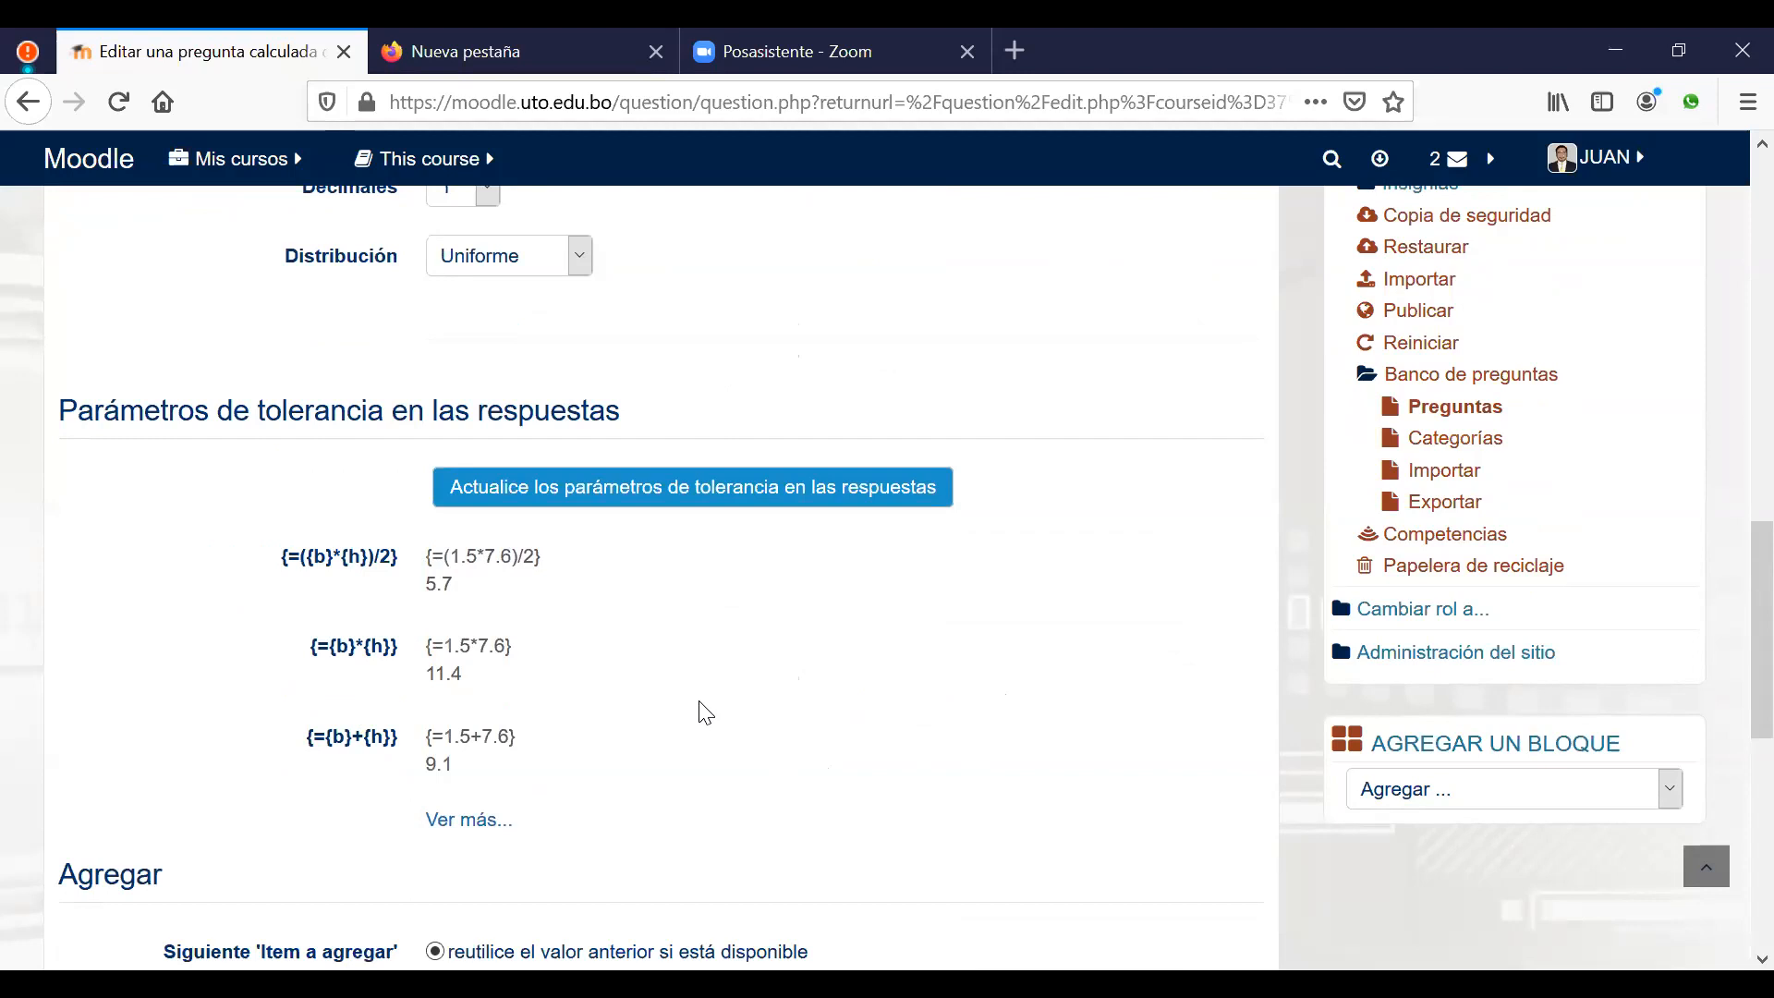
Step: Choose 20 in the Agregar item count and generate the 20 value sets
scroll(706, 711, down, 3)
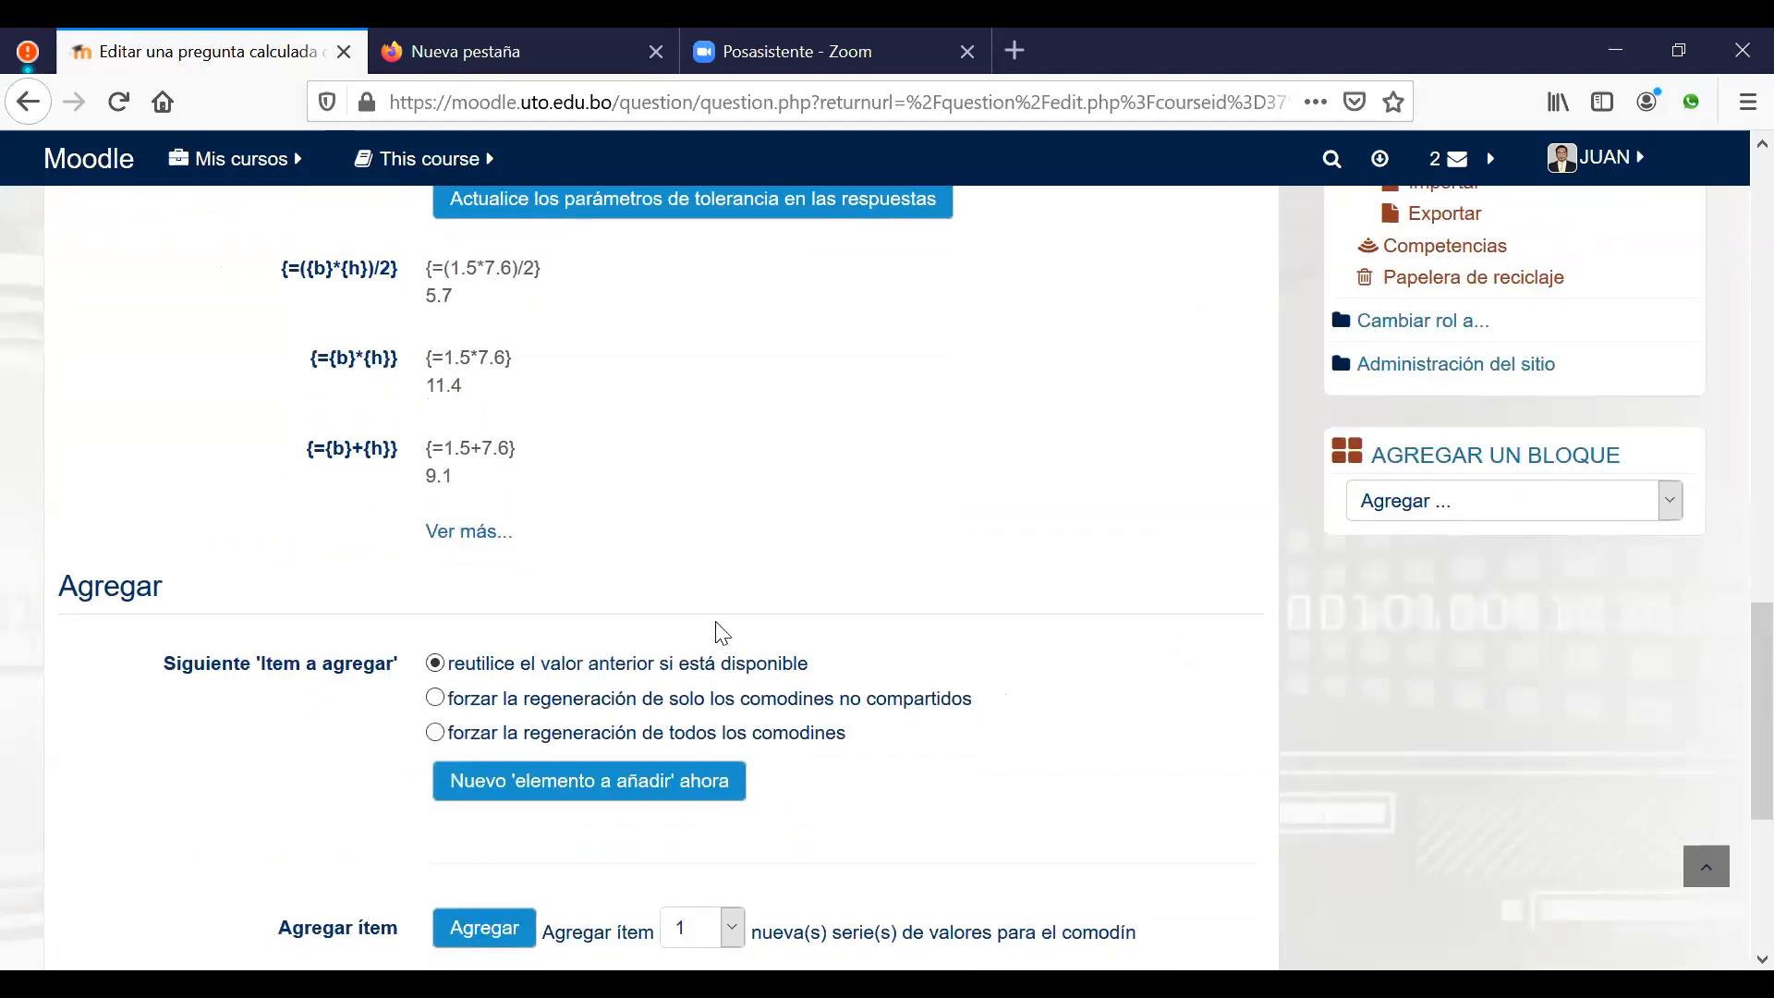
scroll(879, 566, down, 3)
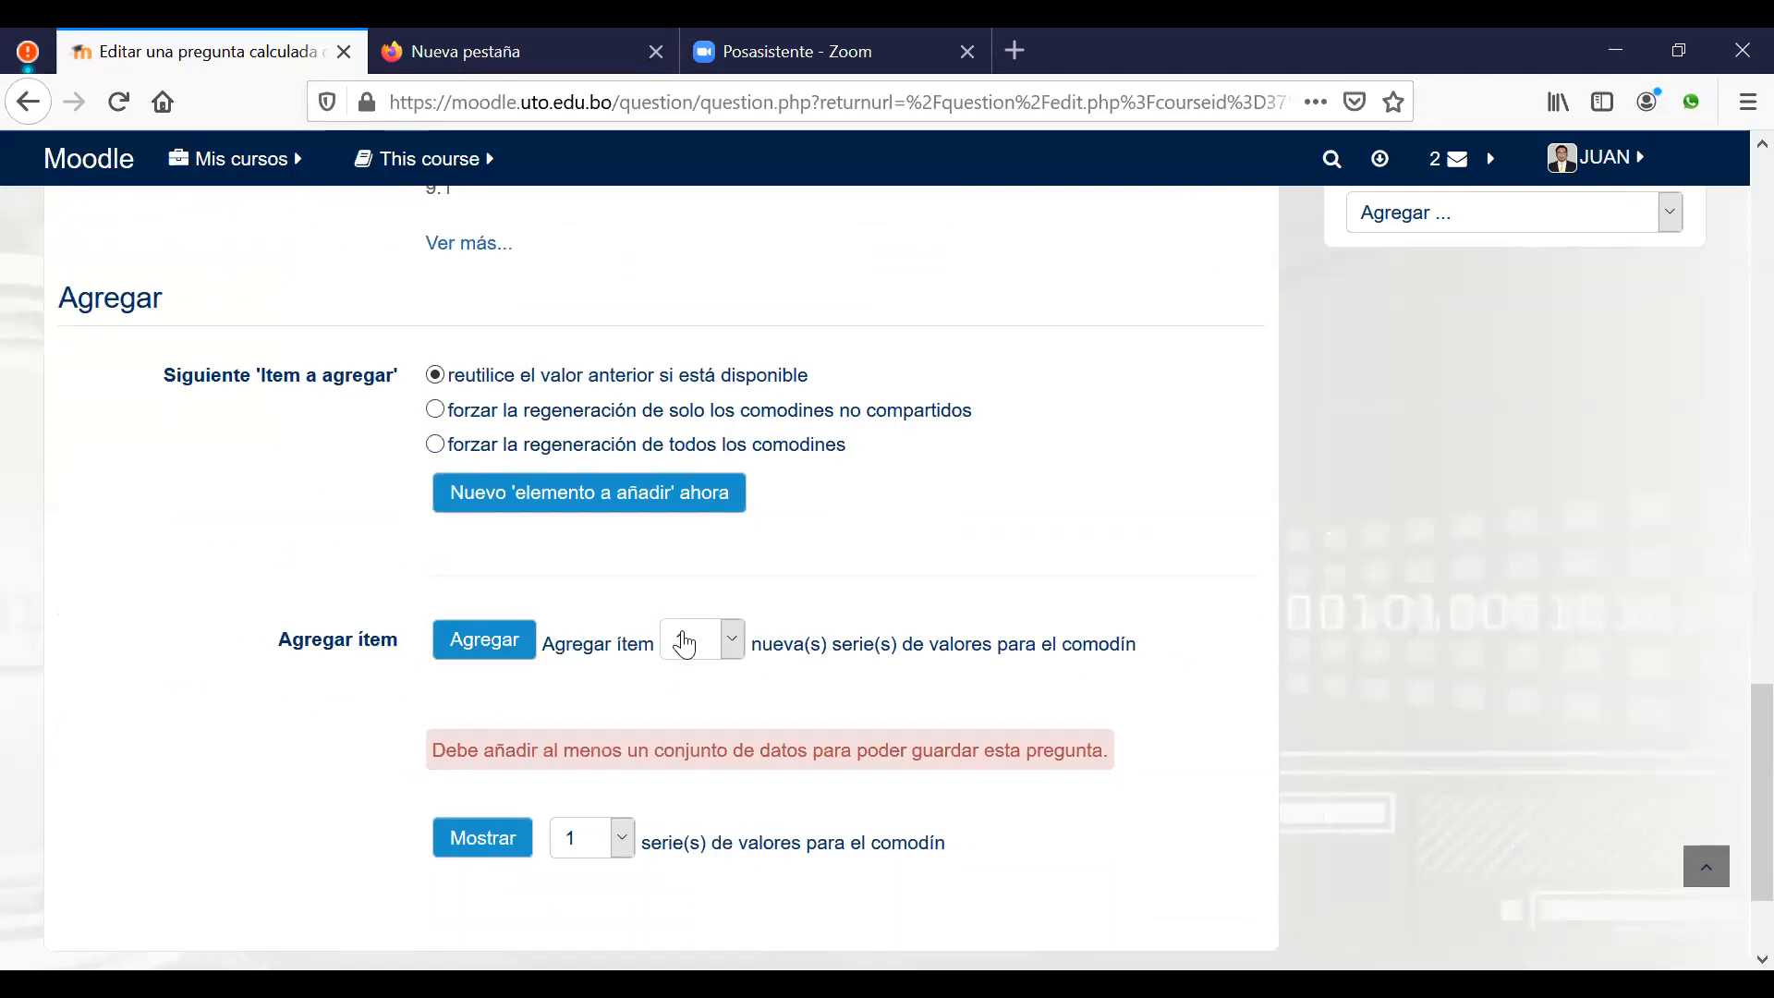
scroll(685, 644, down, 2)
click(698, 496)
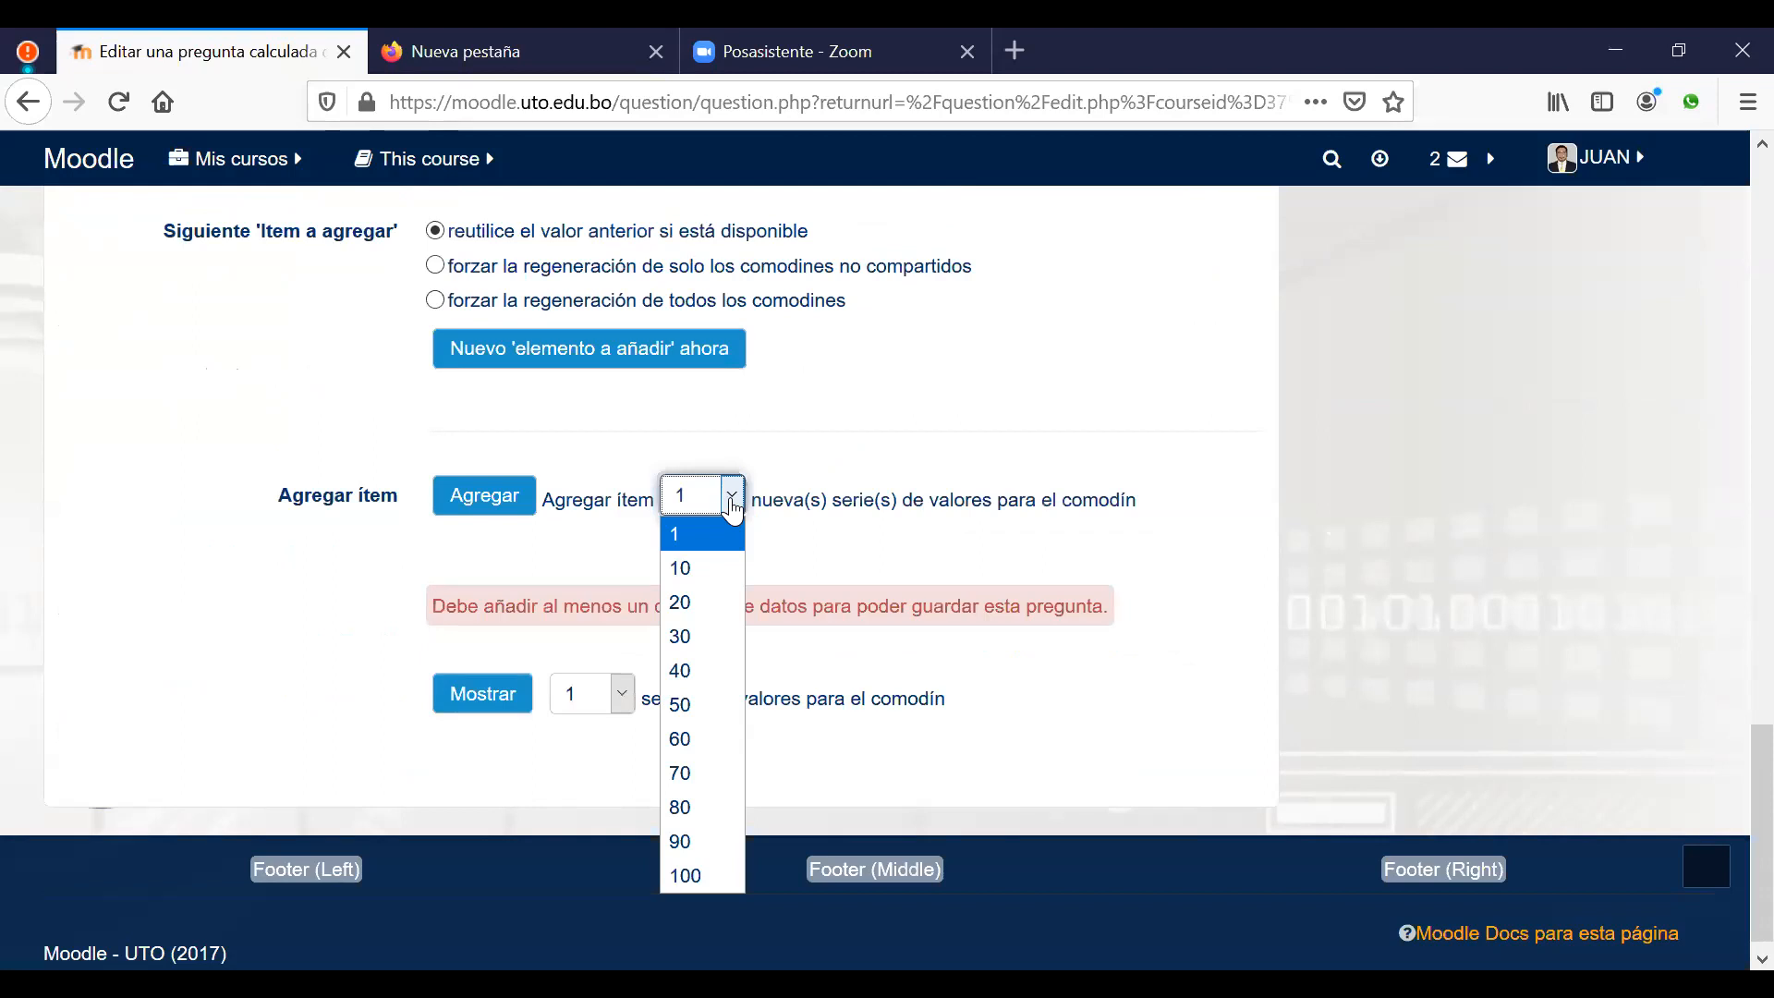
click(689, 569)
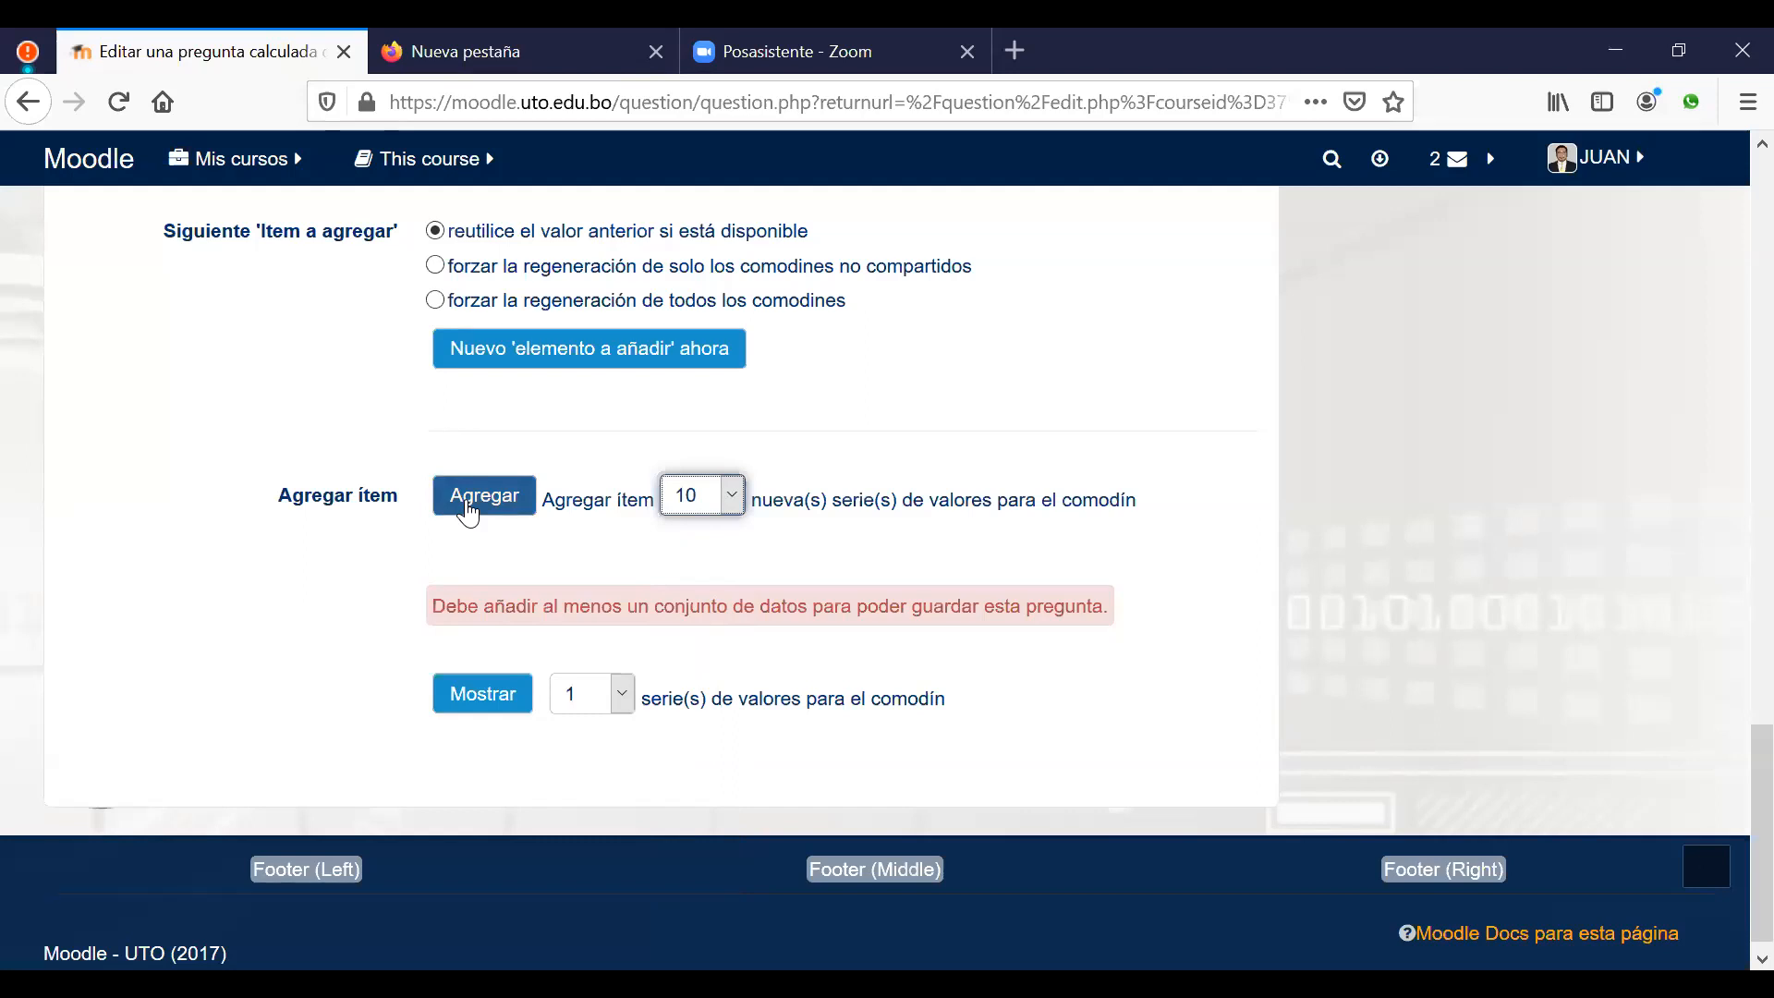
click(734, 499)
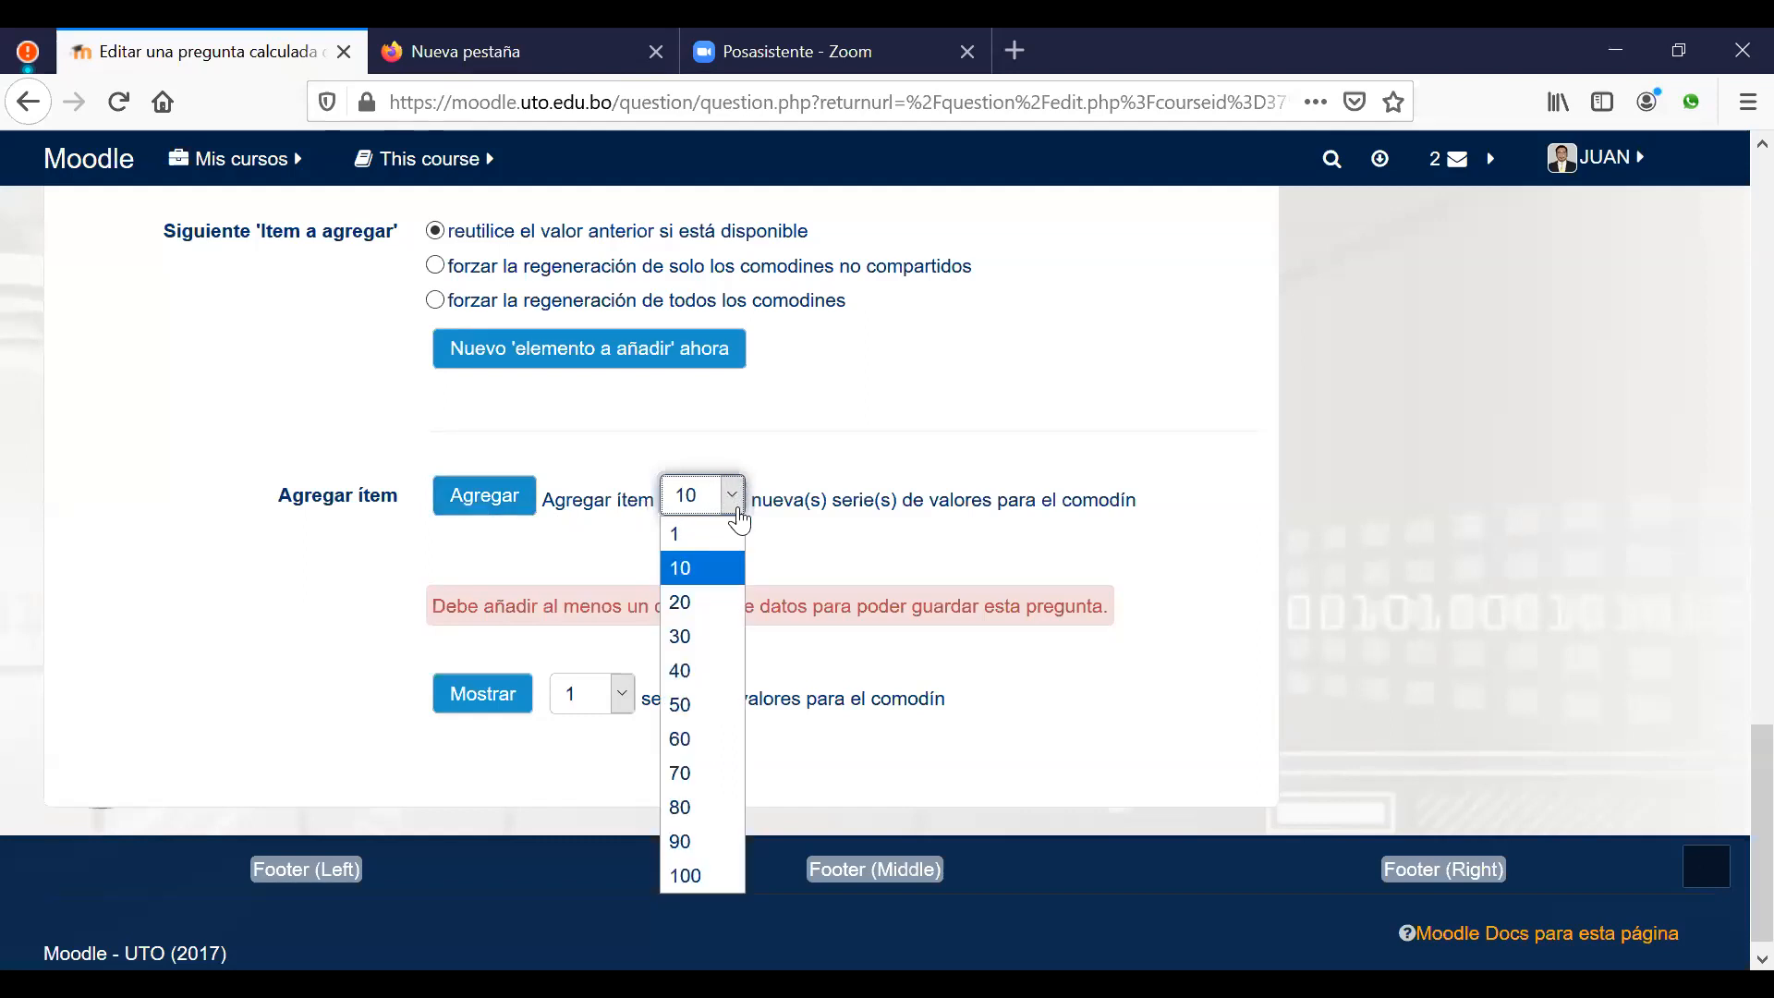
click(691, 601)
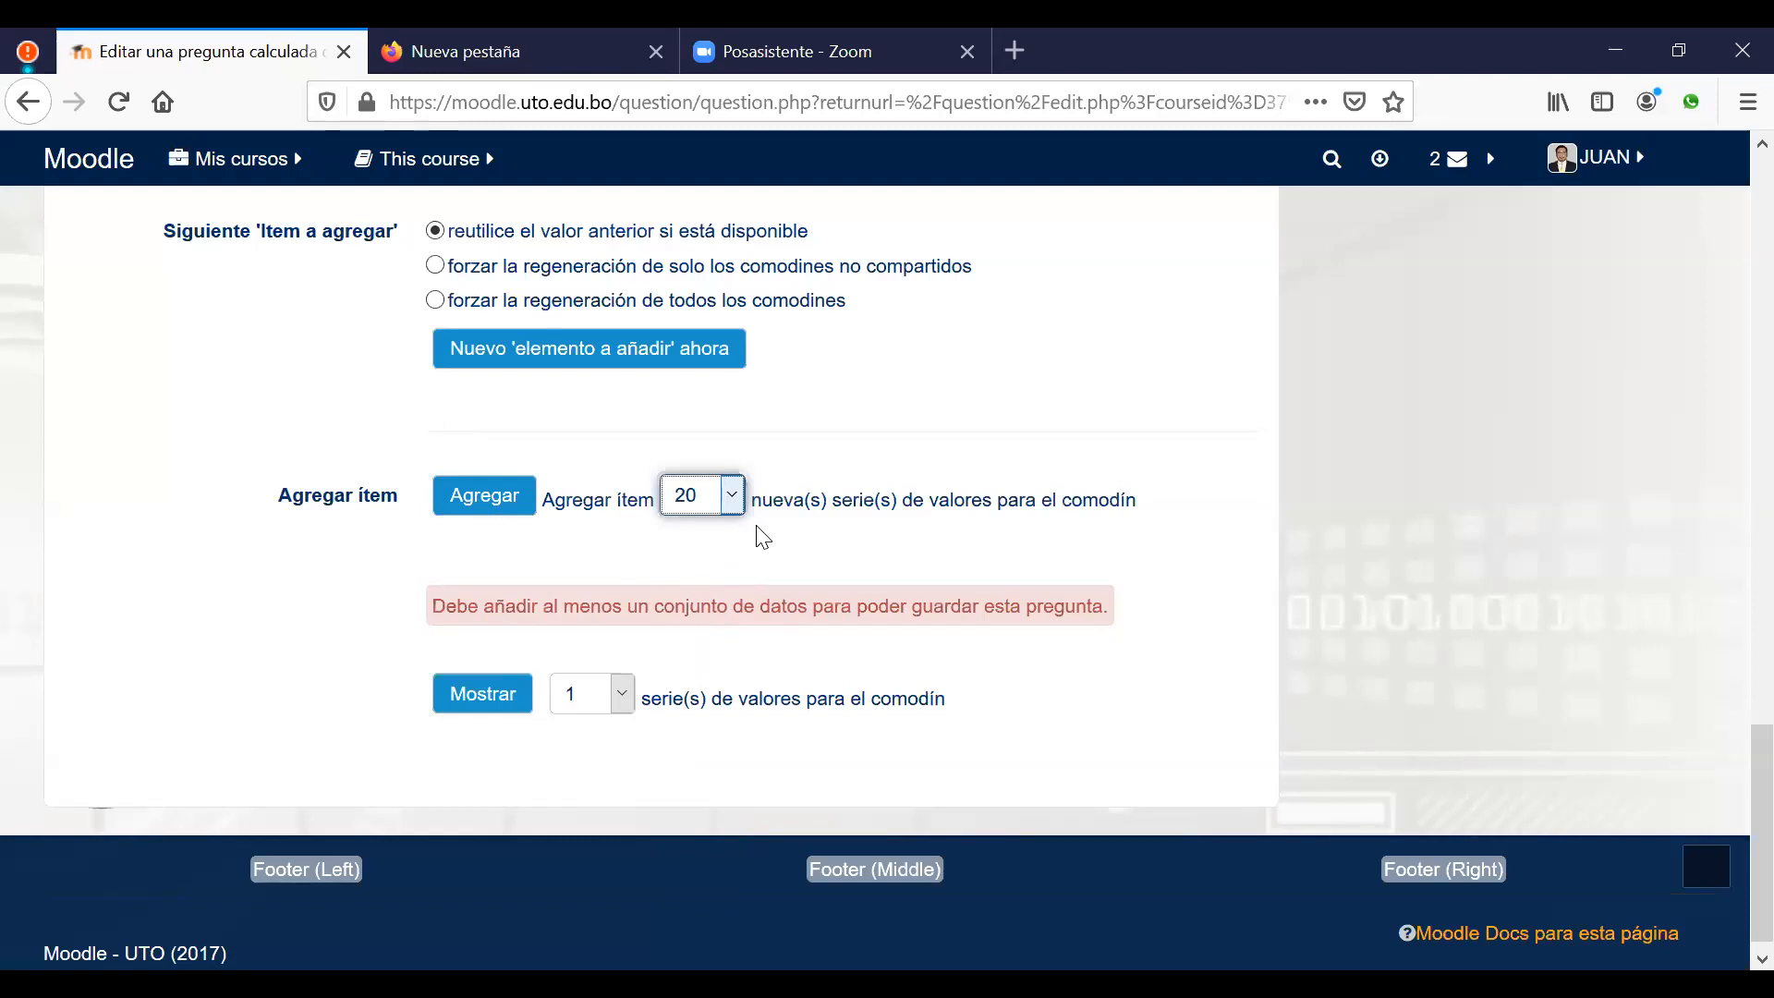
click(481, 503)
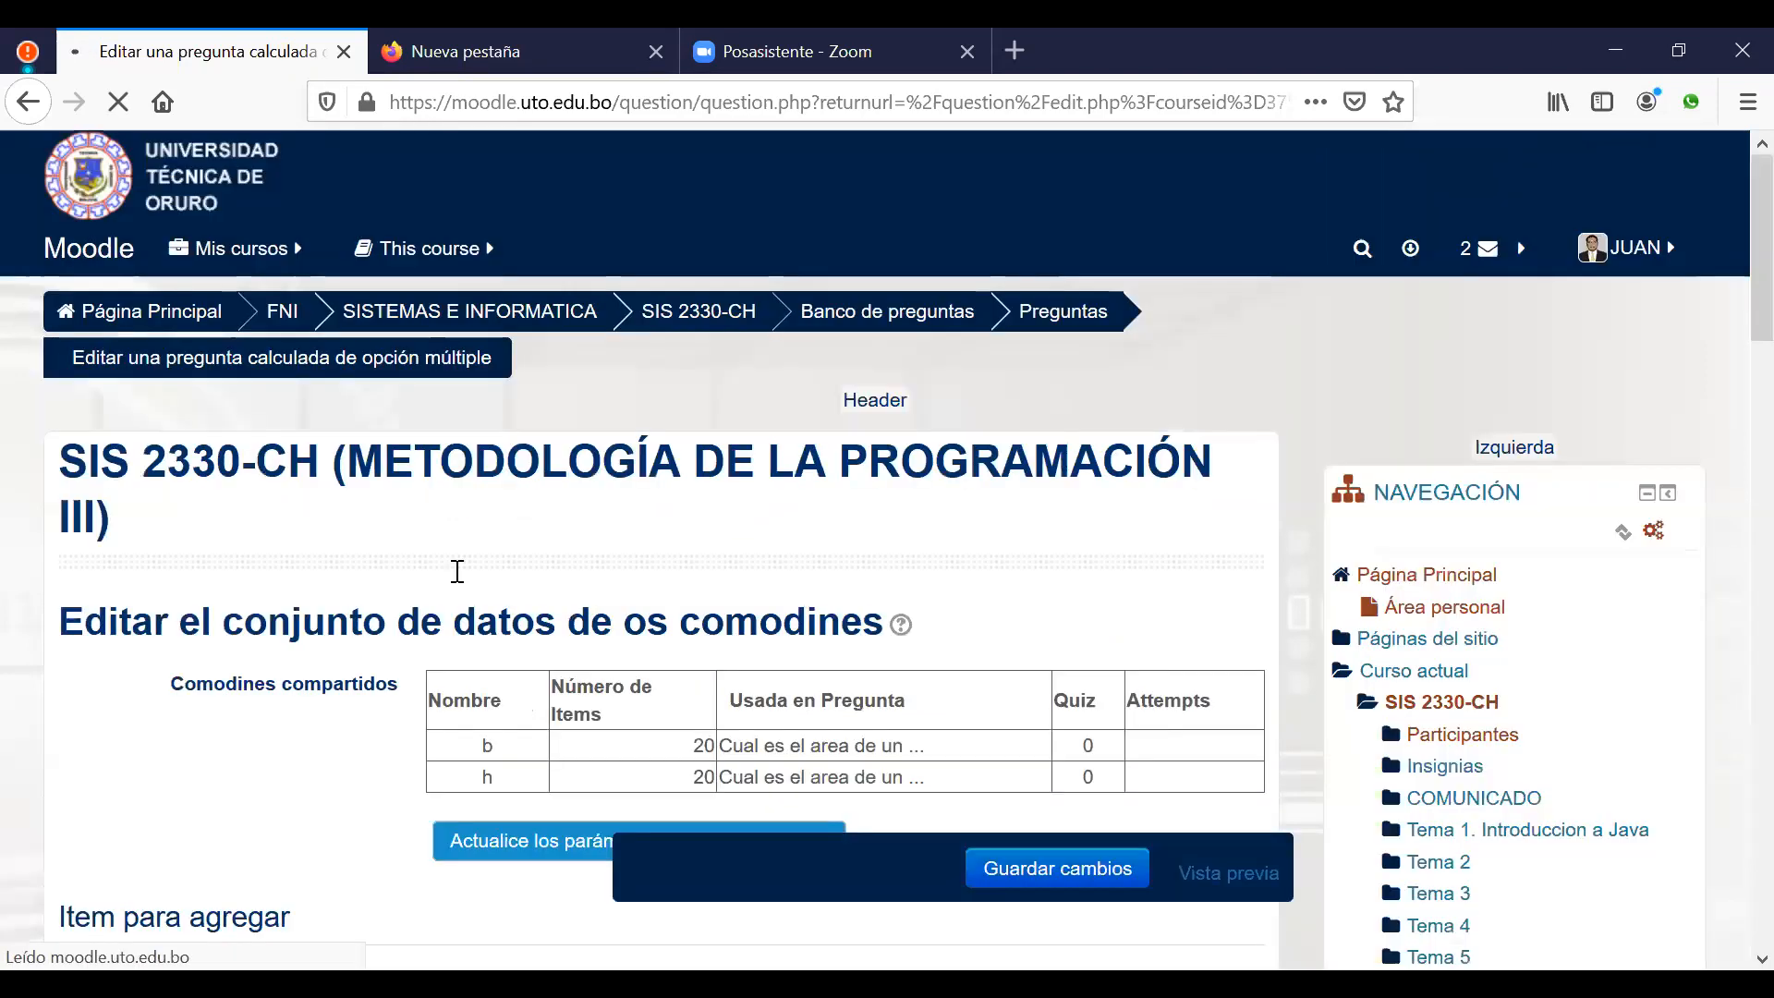
Step: Save the question and its 20-item dataset with Guardar cambios below value set 20
scroll(443, 605, down, 12)
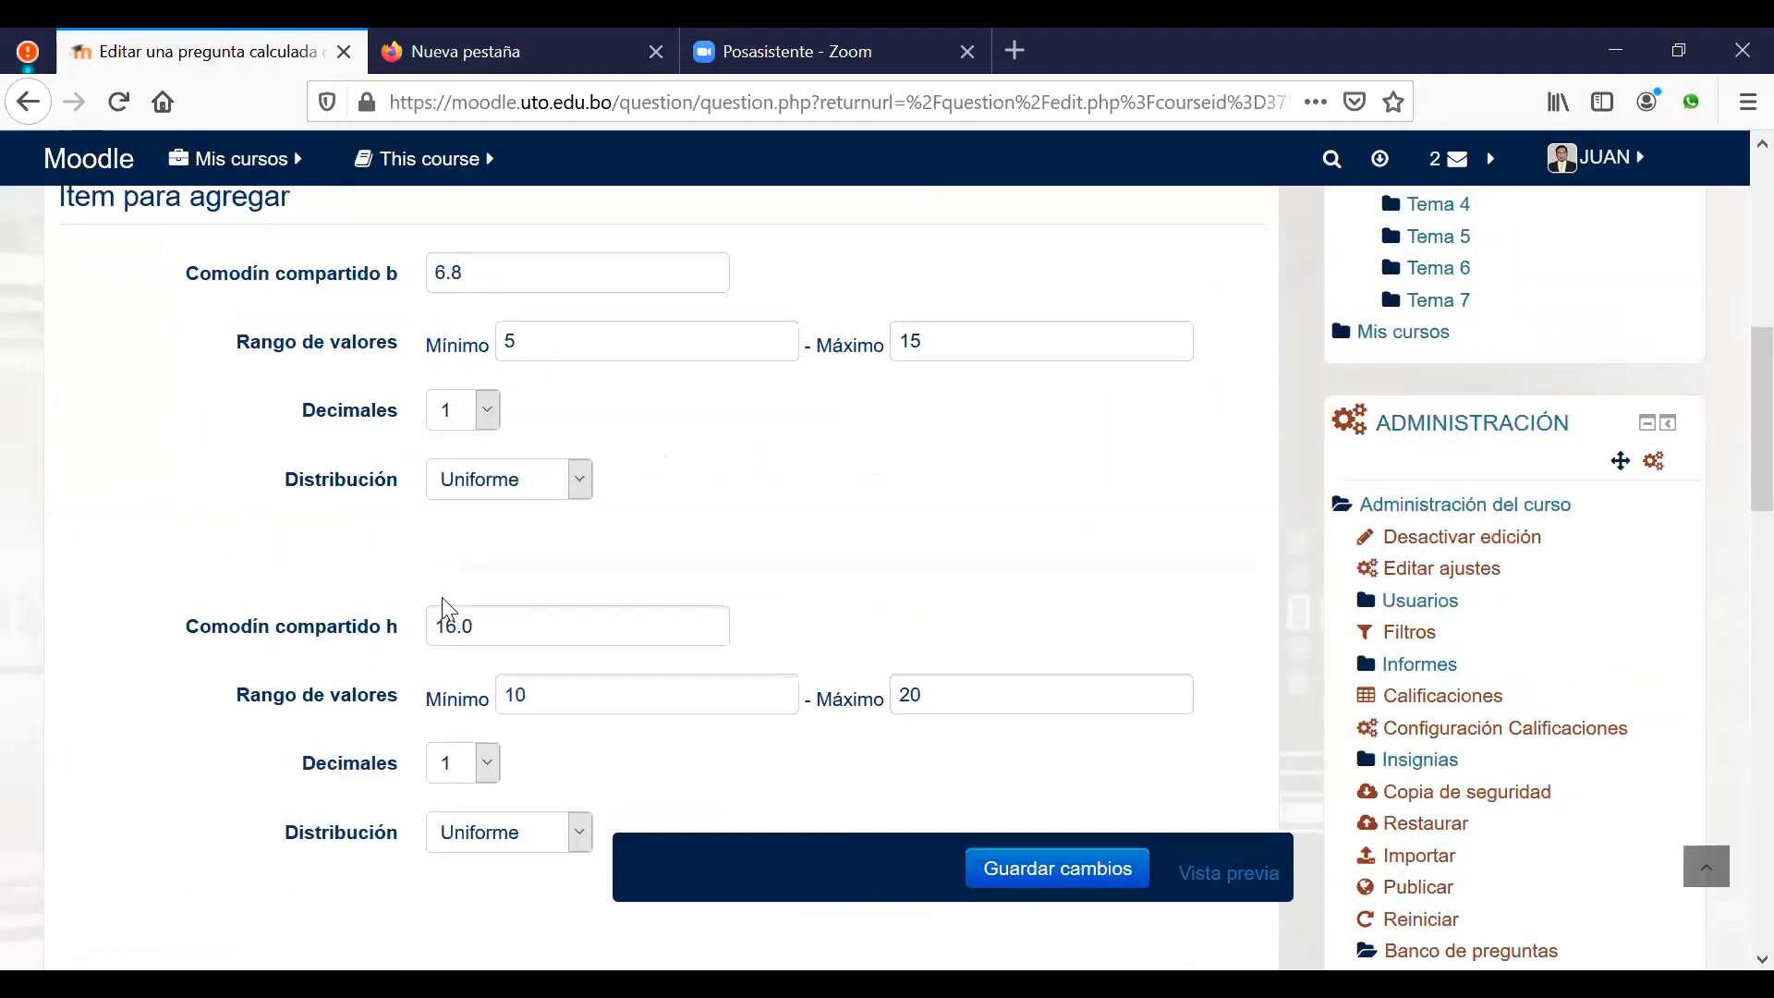
scroll(457, 610, down, 8)
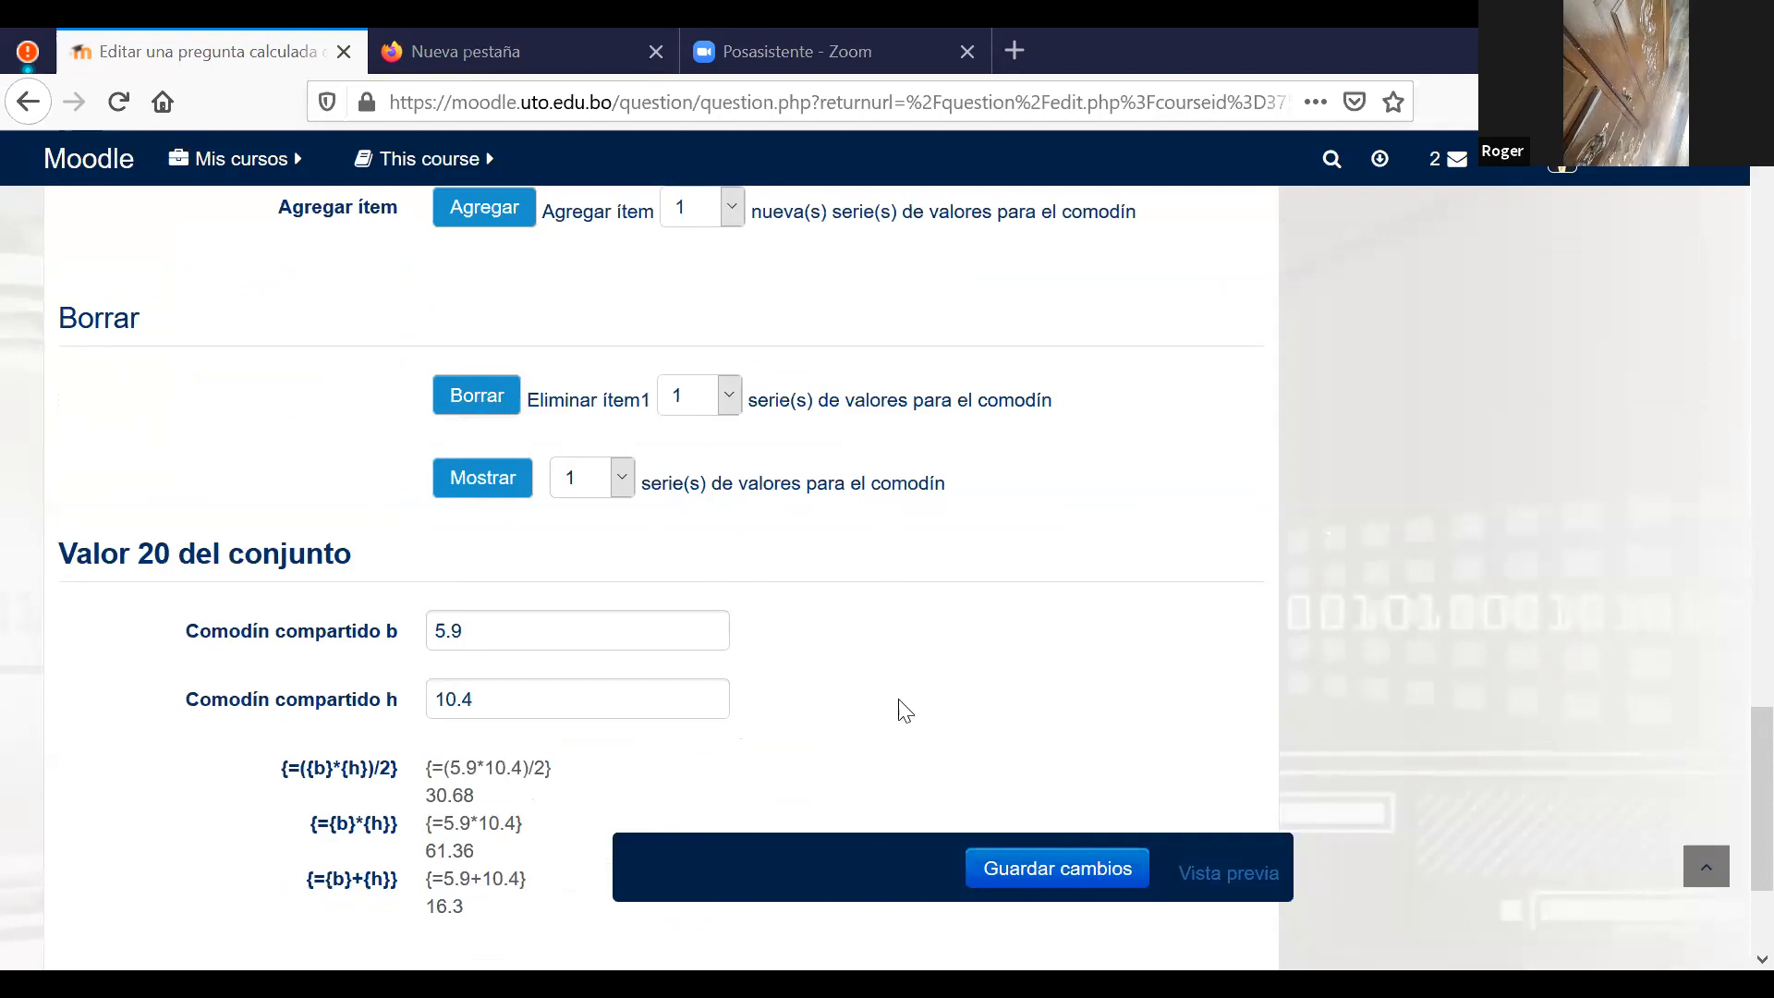
scroll(914, 730, down, 3)
click(1029, 873)
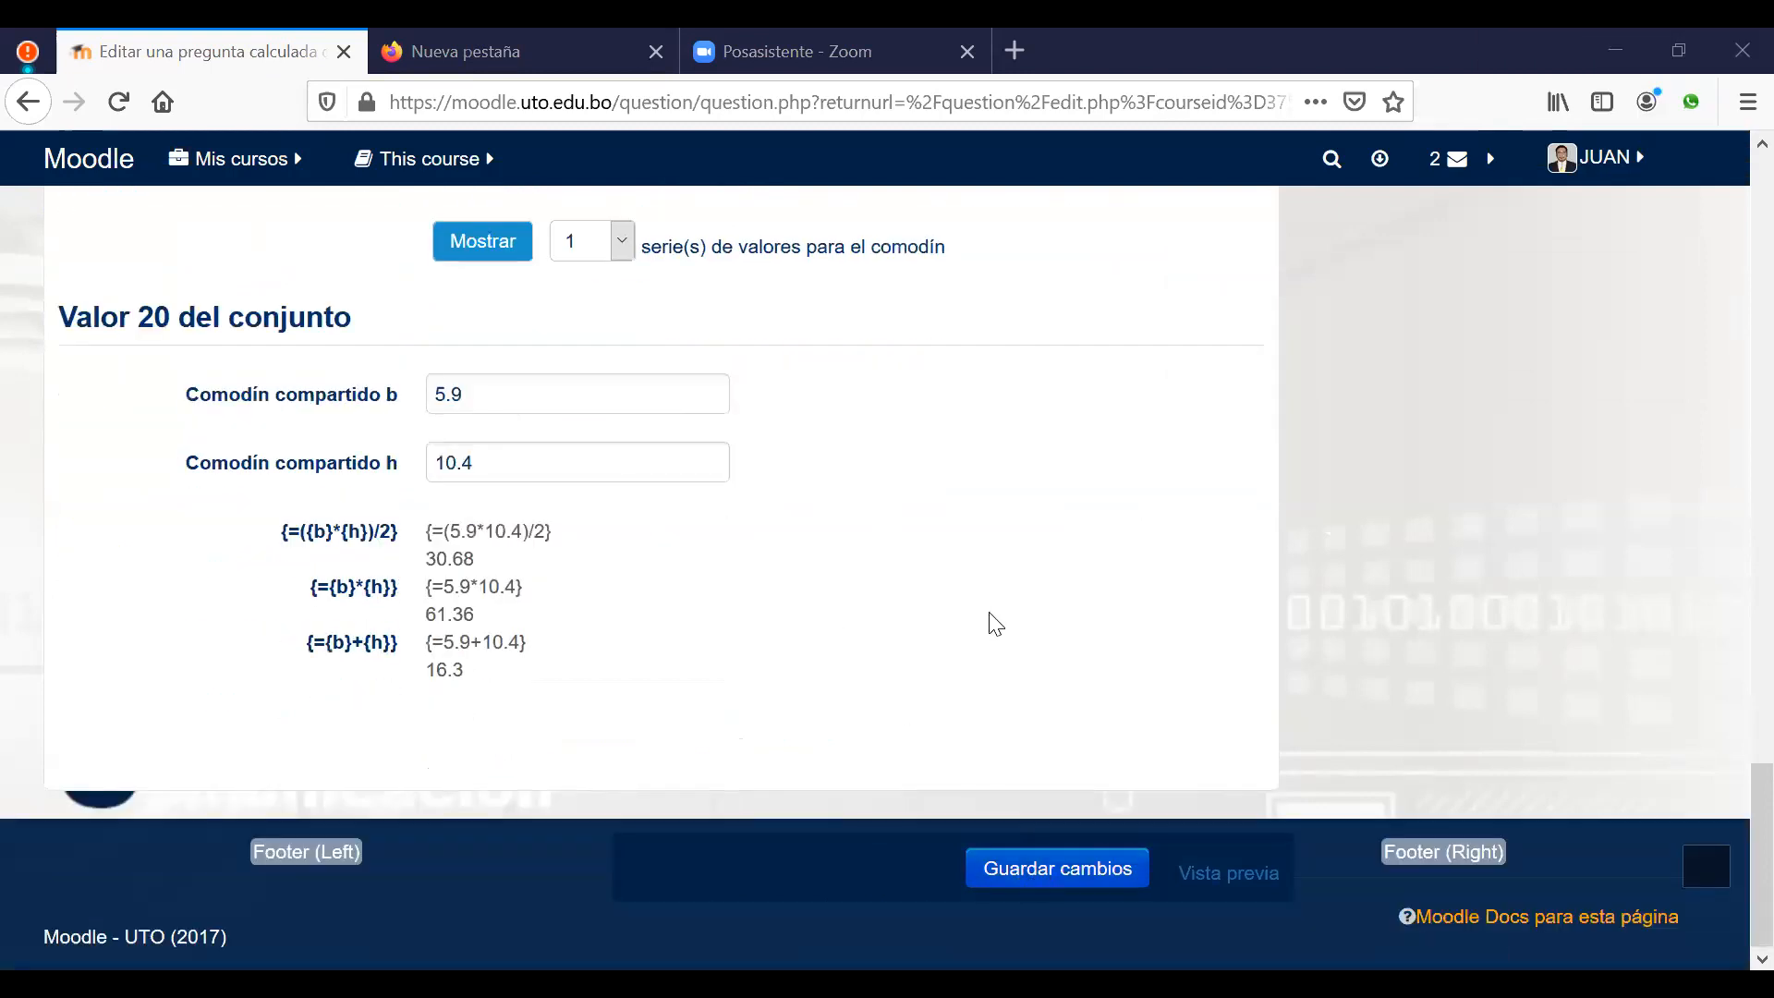
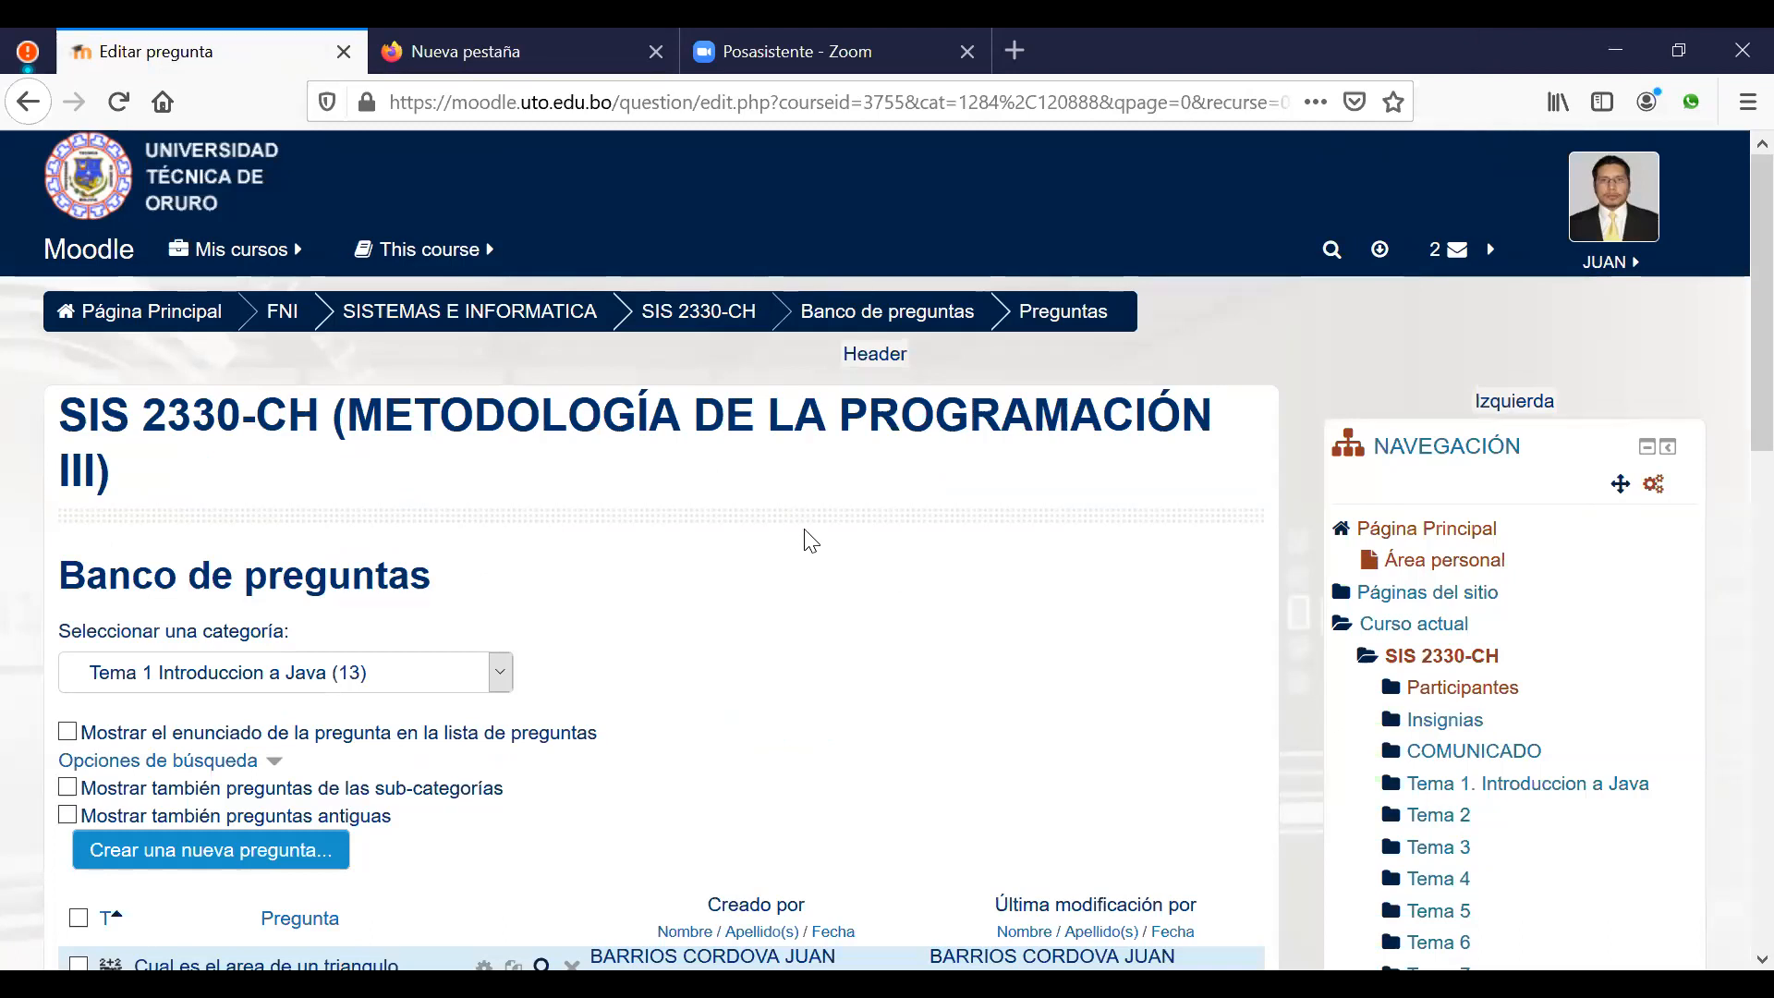
Step: Add a new Calculada opción múltiple question in the Tema 1 Introduccion a Java category
scroll(259, 739, down, 1)
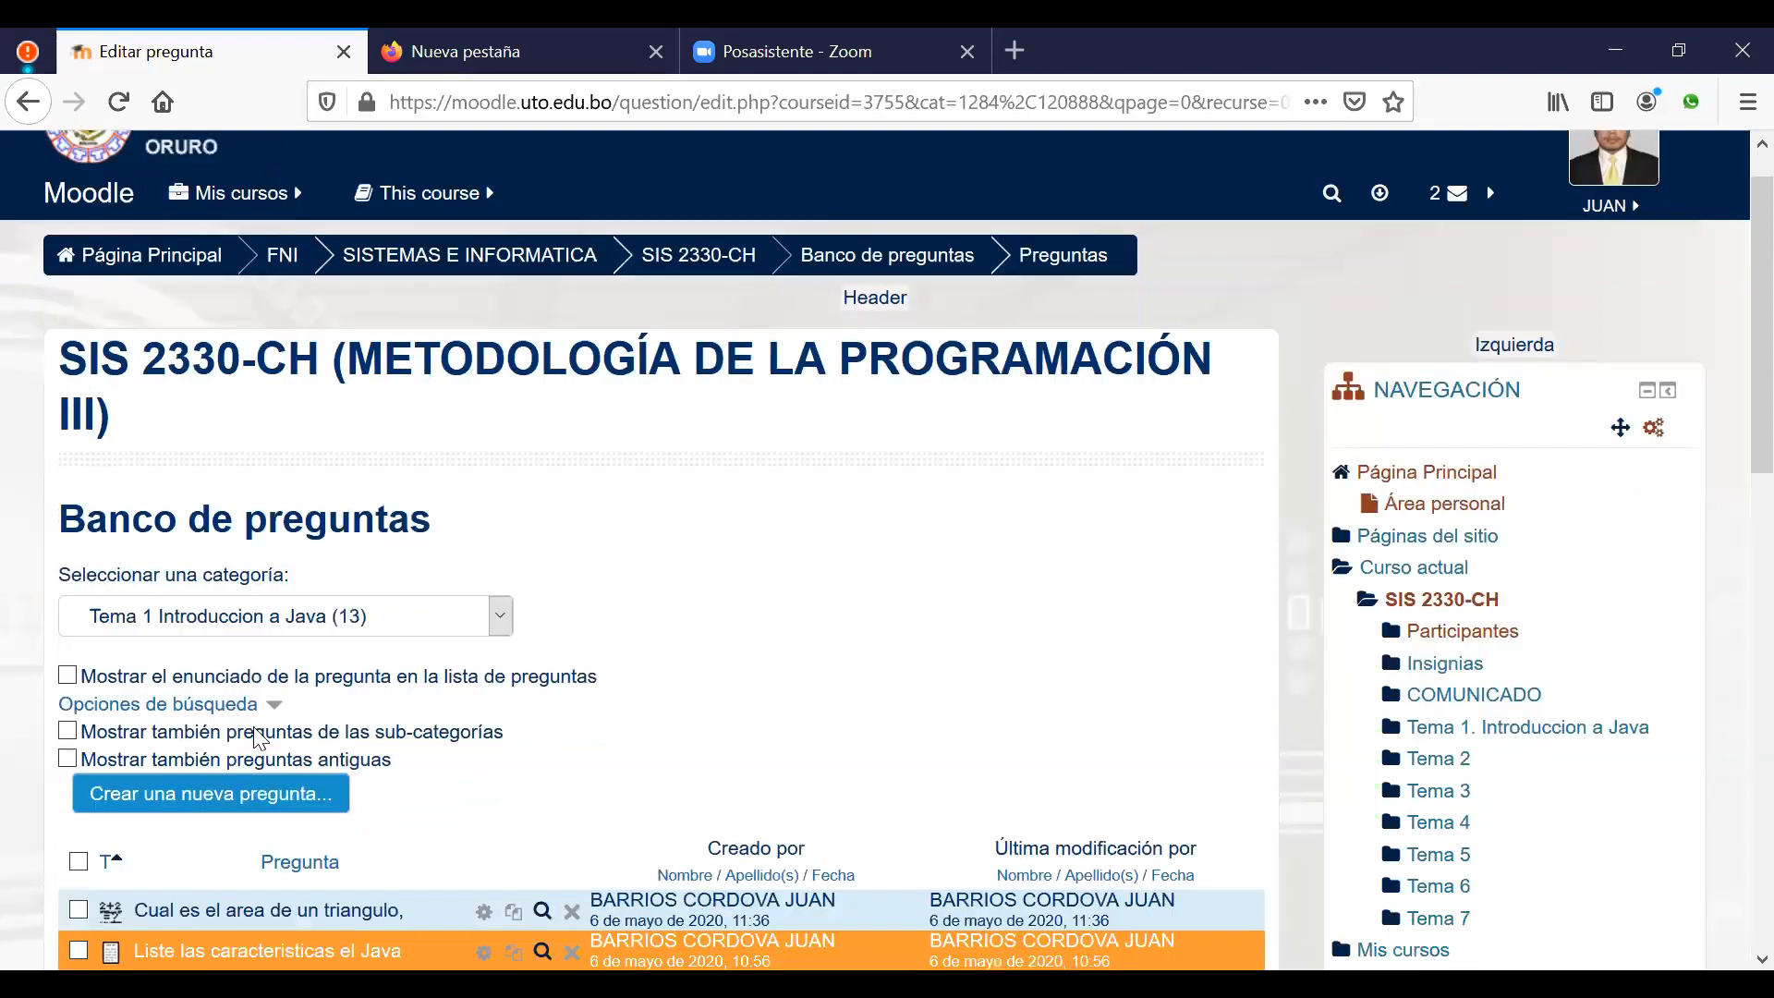
scroll(258, 739, down, 1)
click(215, 717)
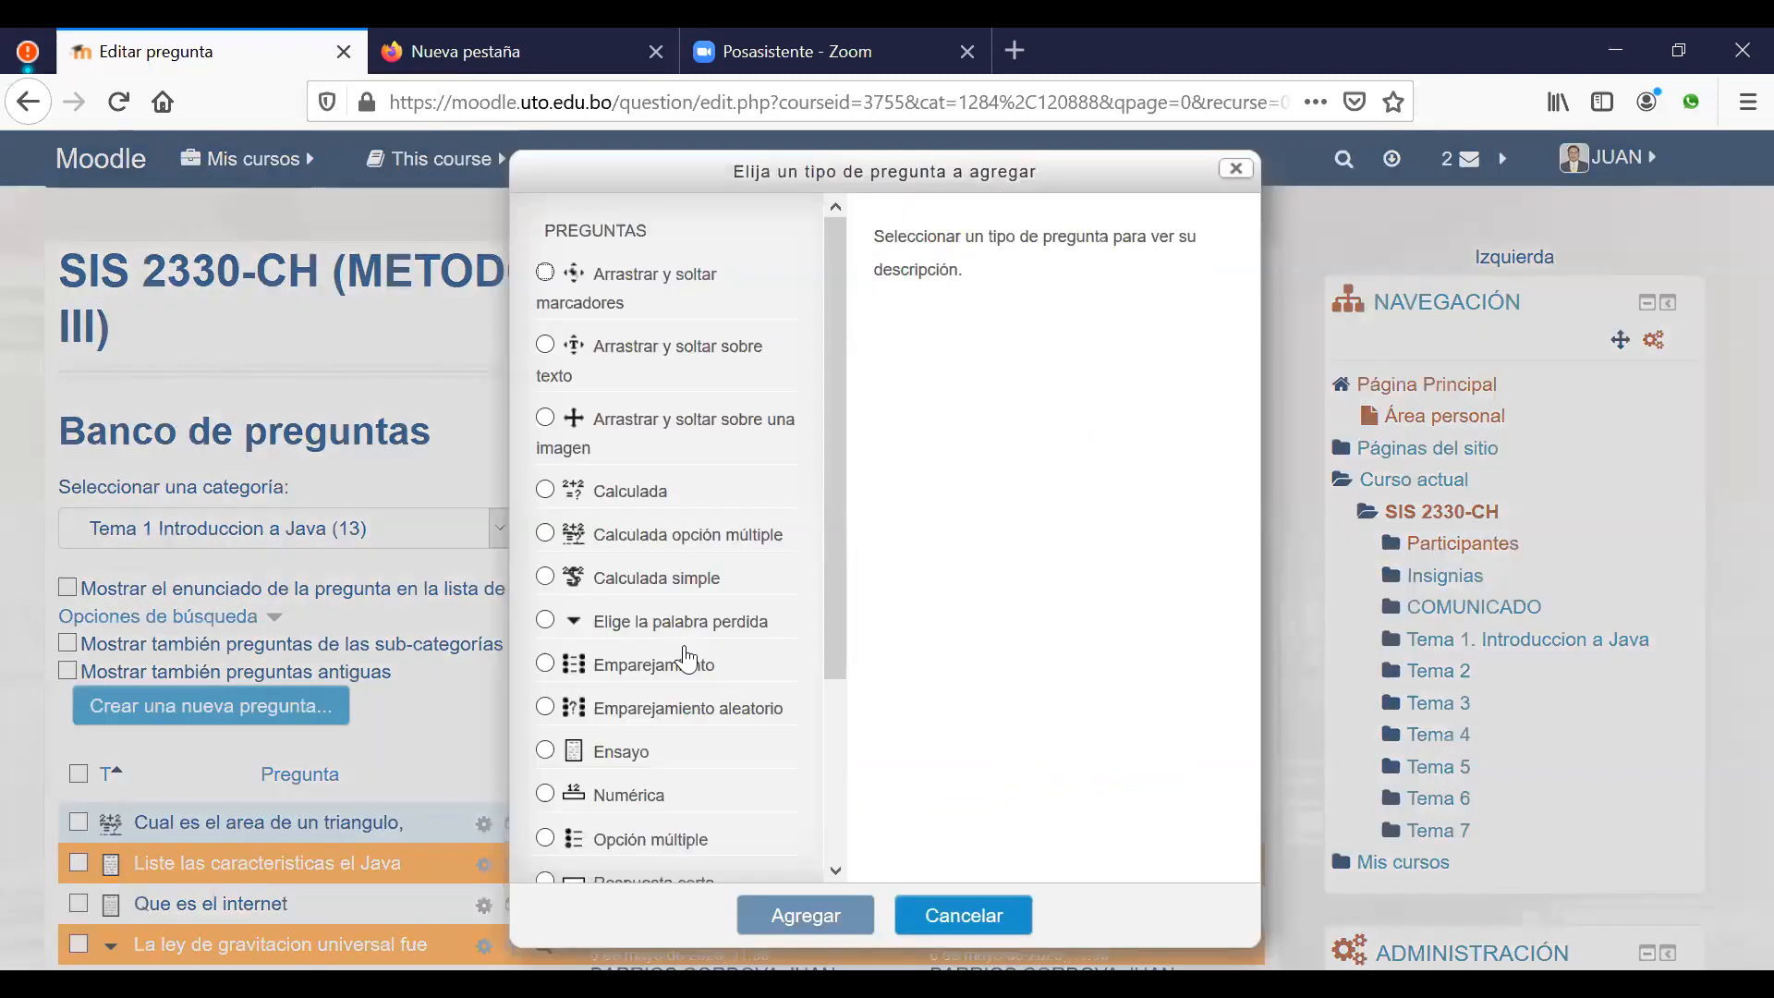
scroll(688, 660, down, 2)
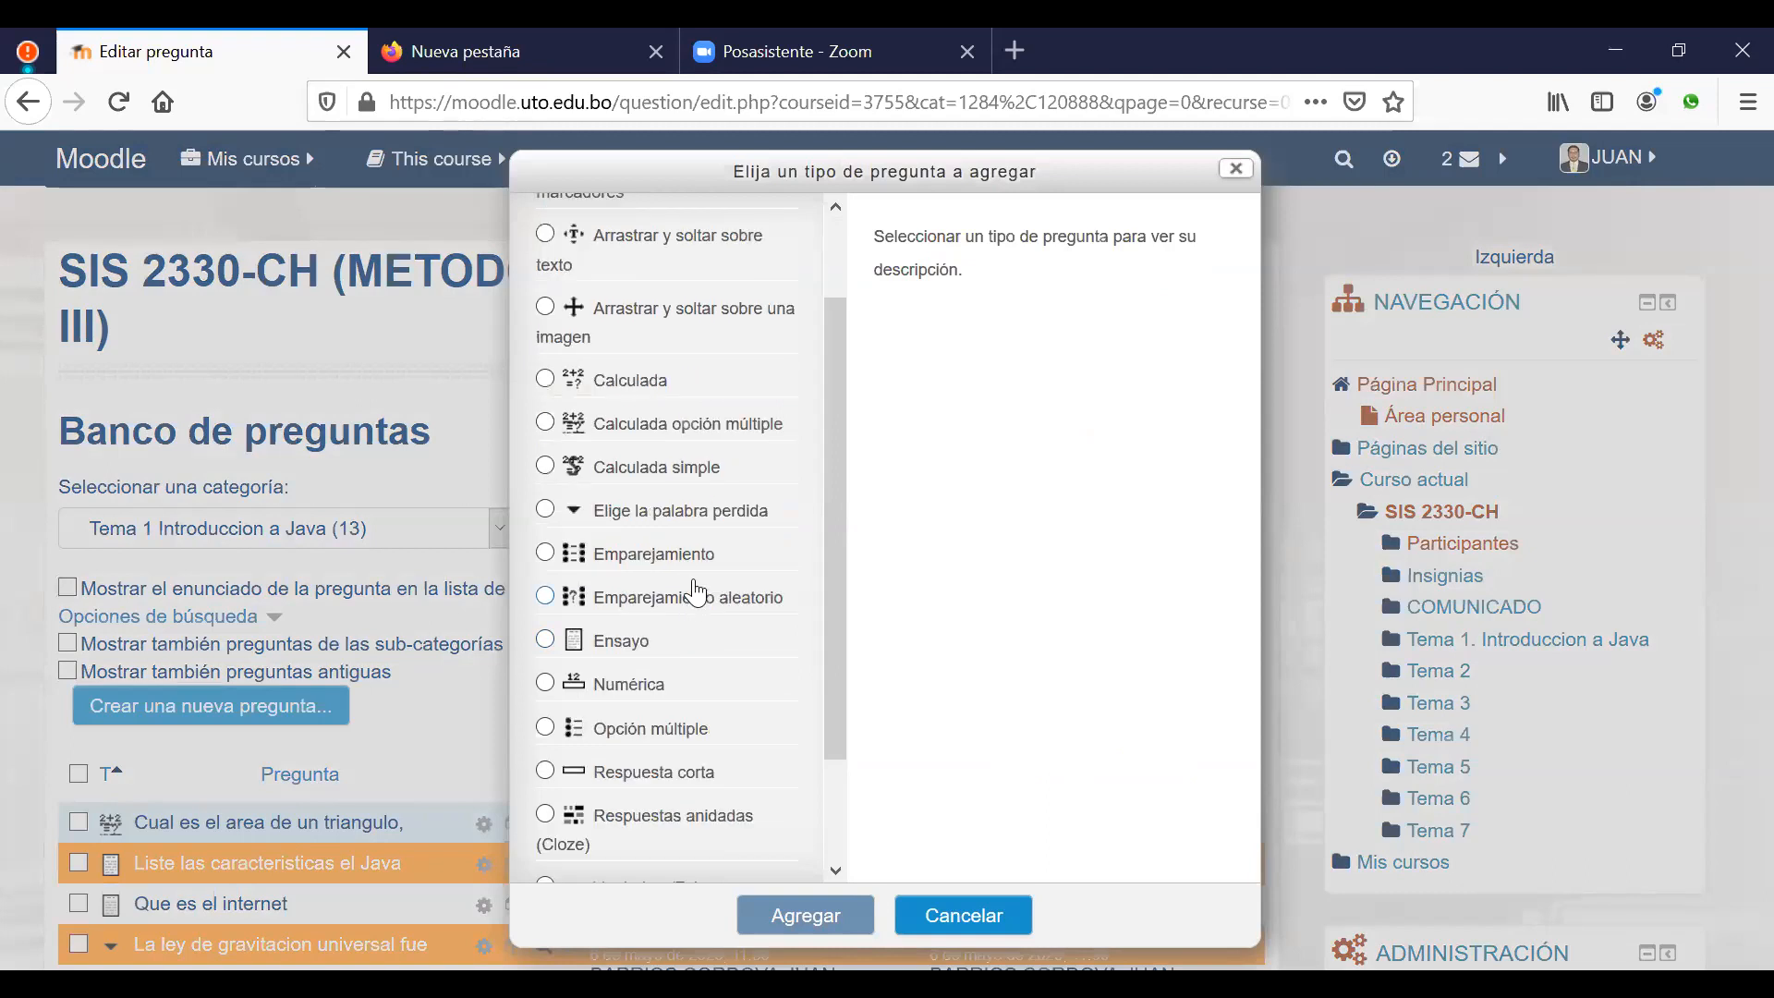
click(698, 428)
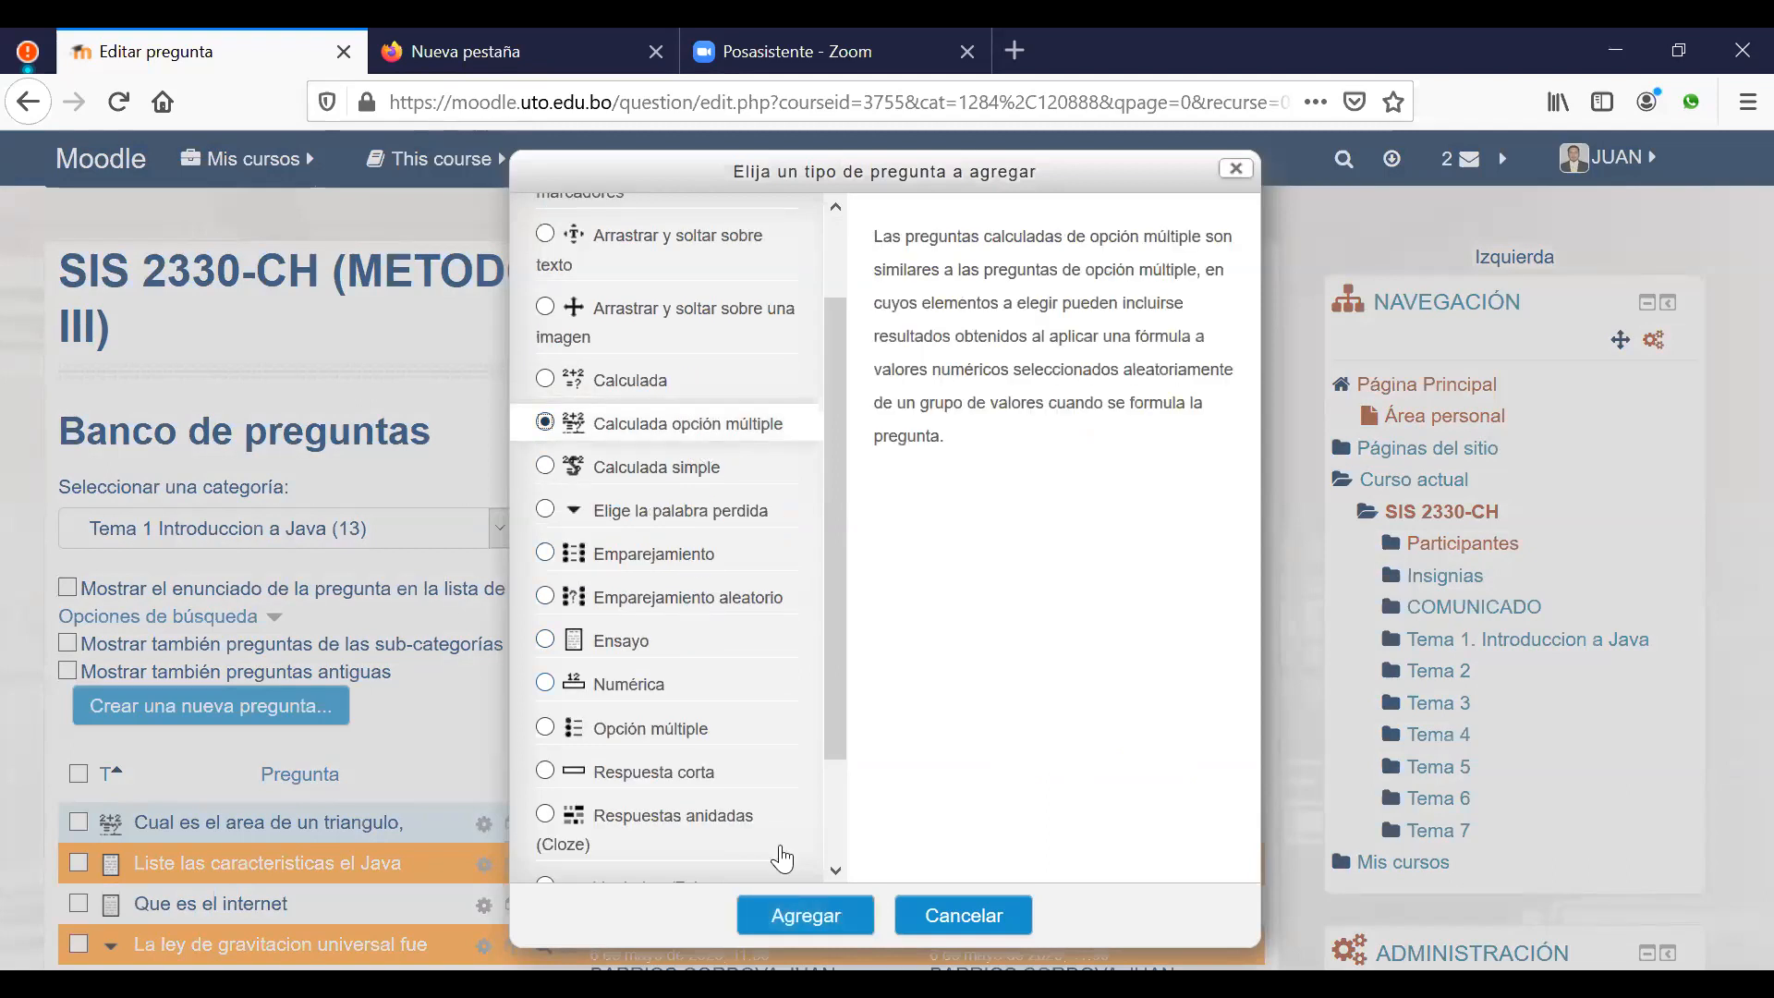
click(796, 912)
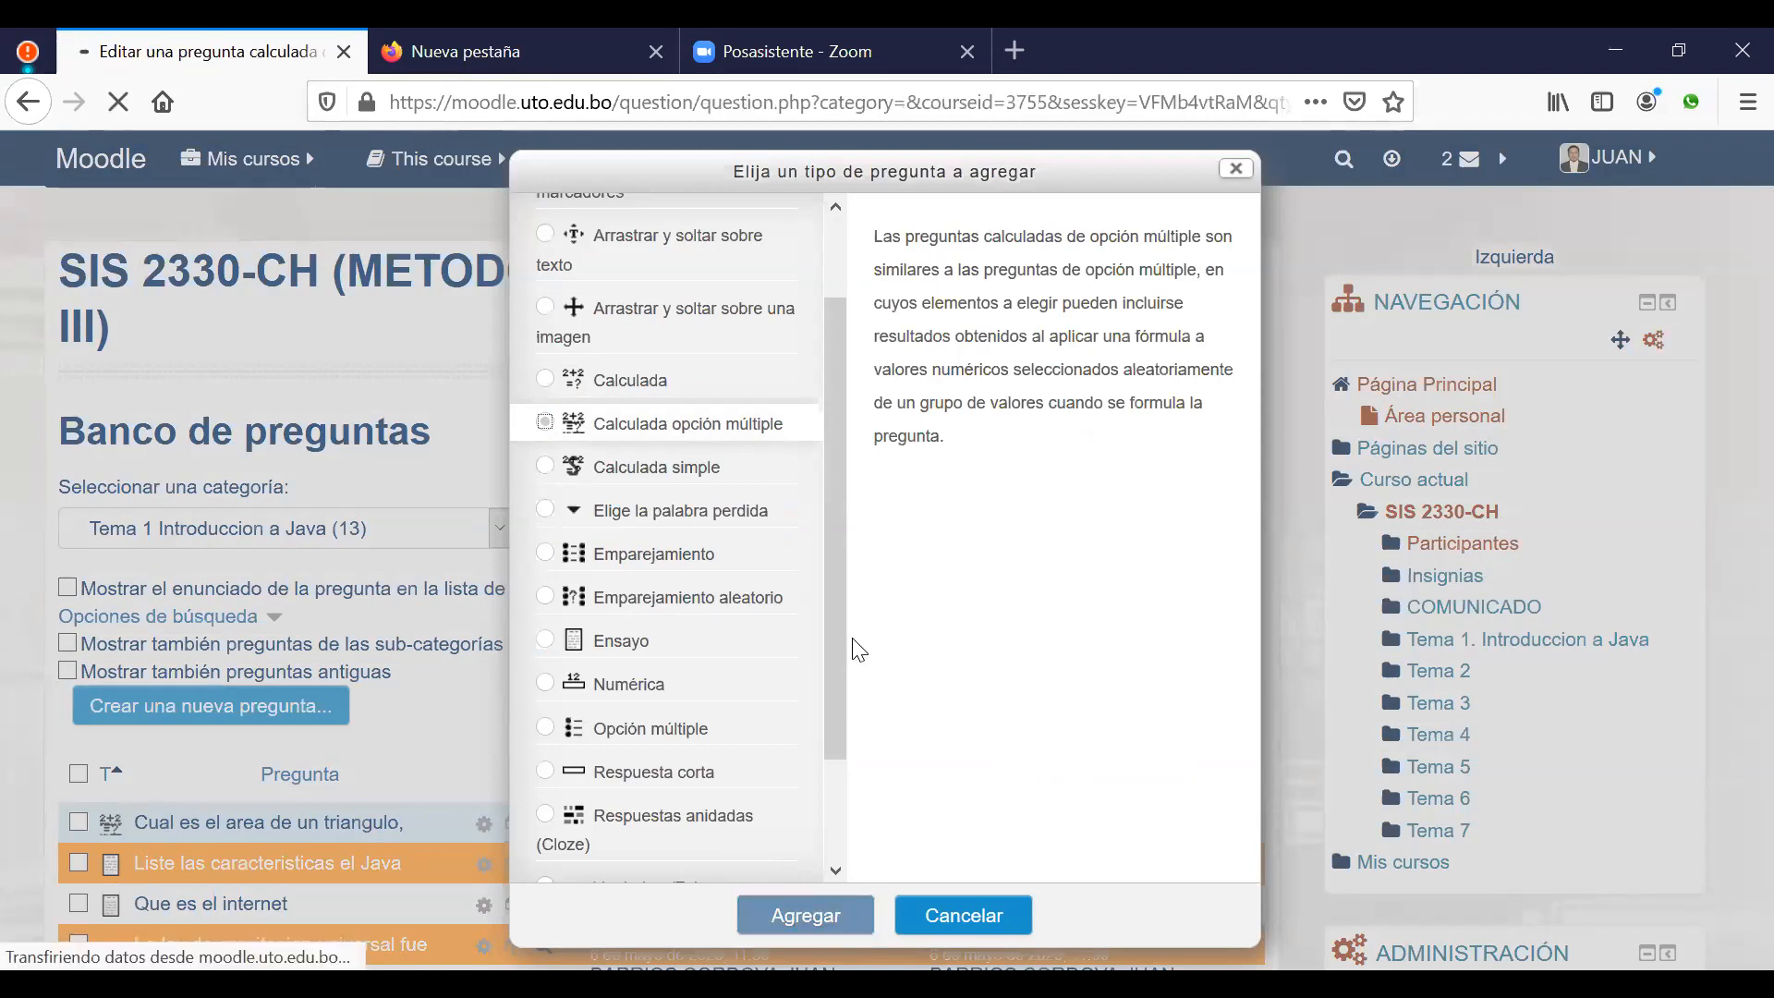
scroll(1019, 641, down, 5)
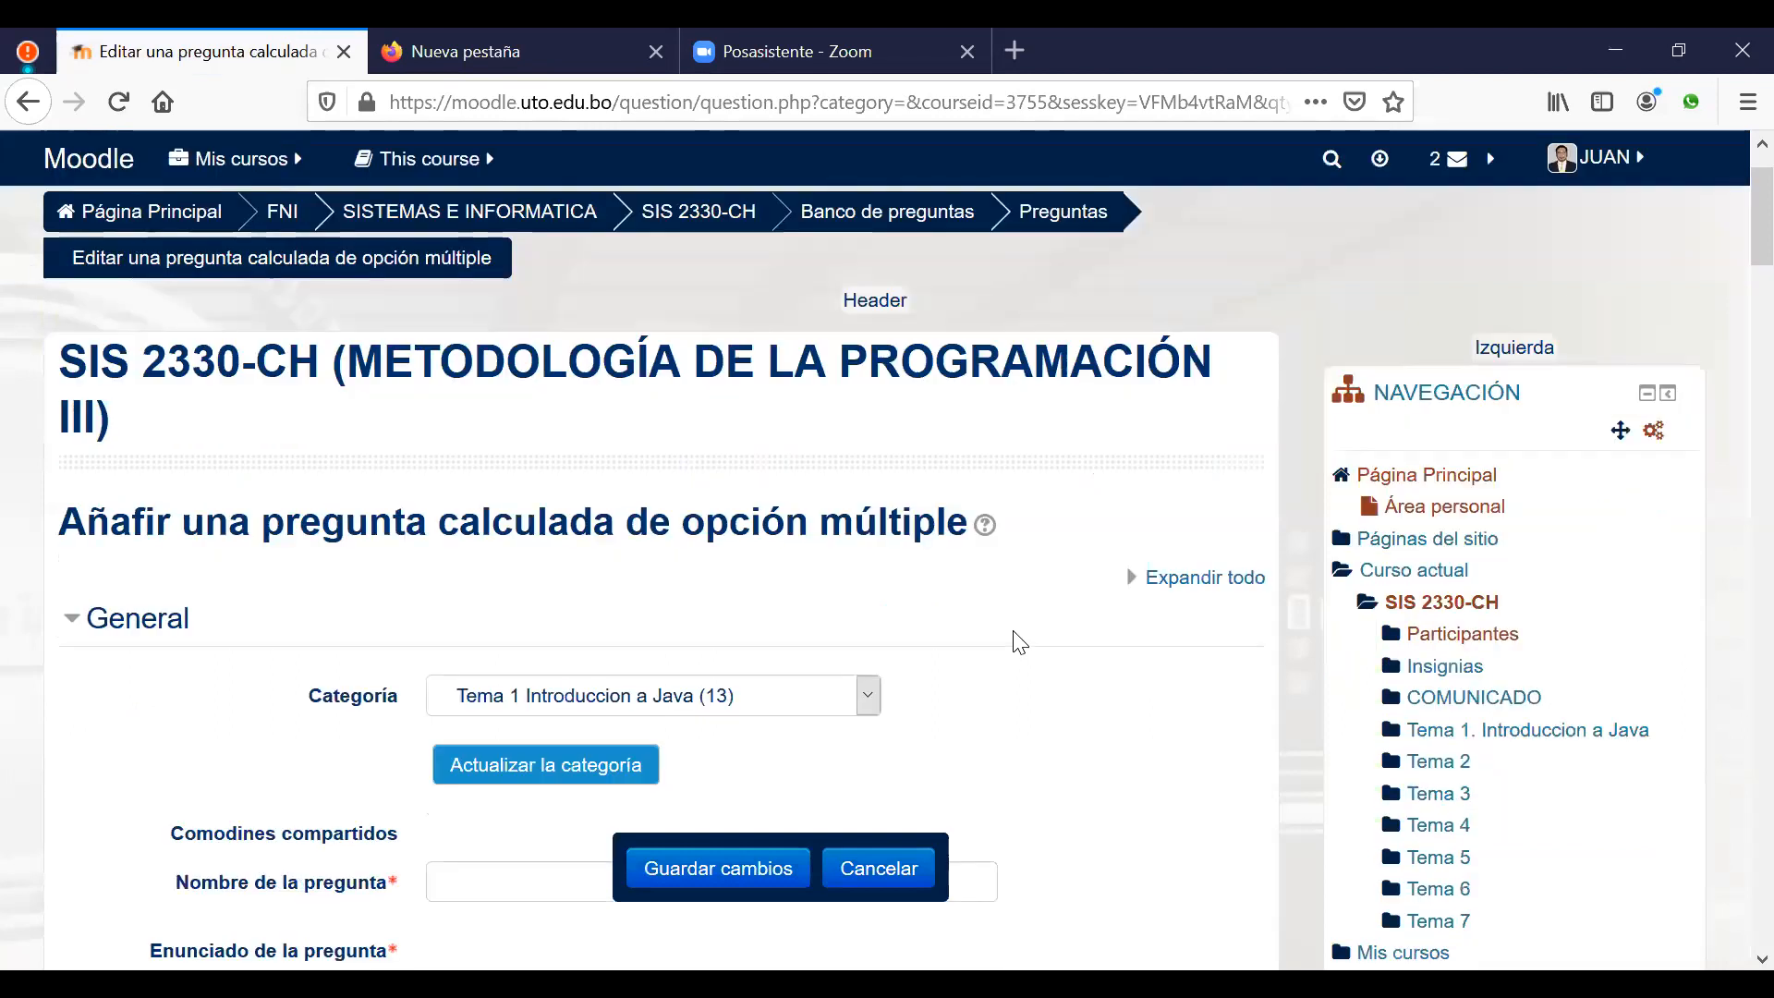
Step: Write the statement 'Cual es el area de una circunferencia circunscrita en un cuadrado de lado d'
scroll(1016, 641, down, 2)
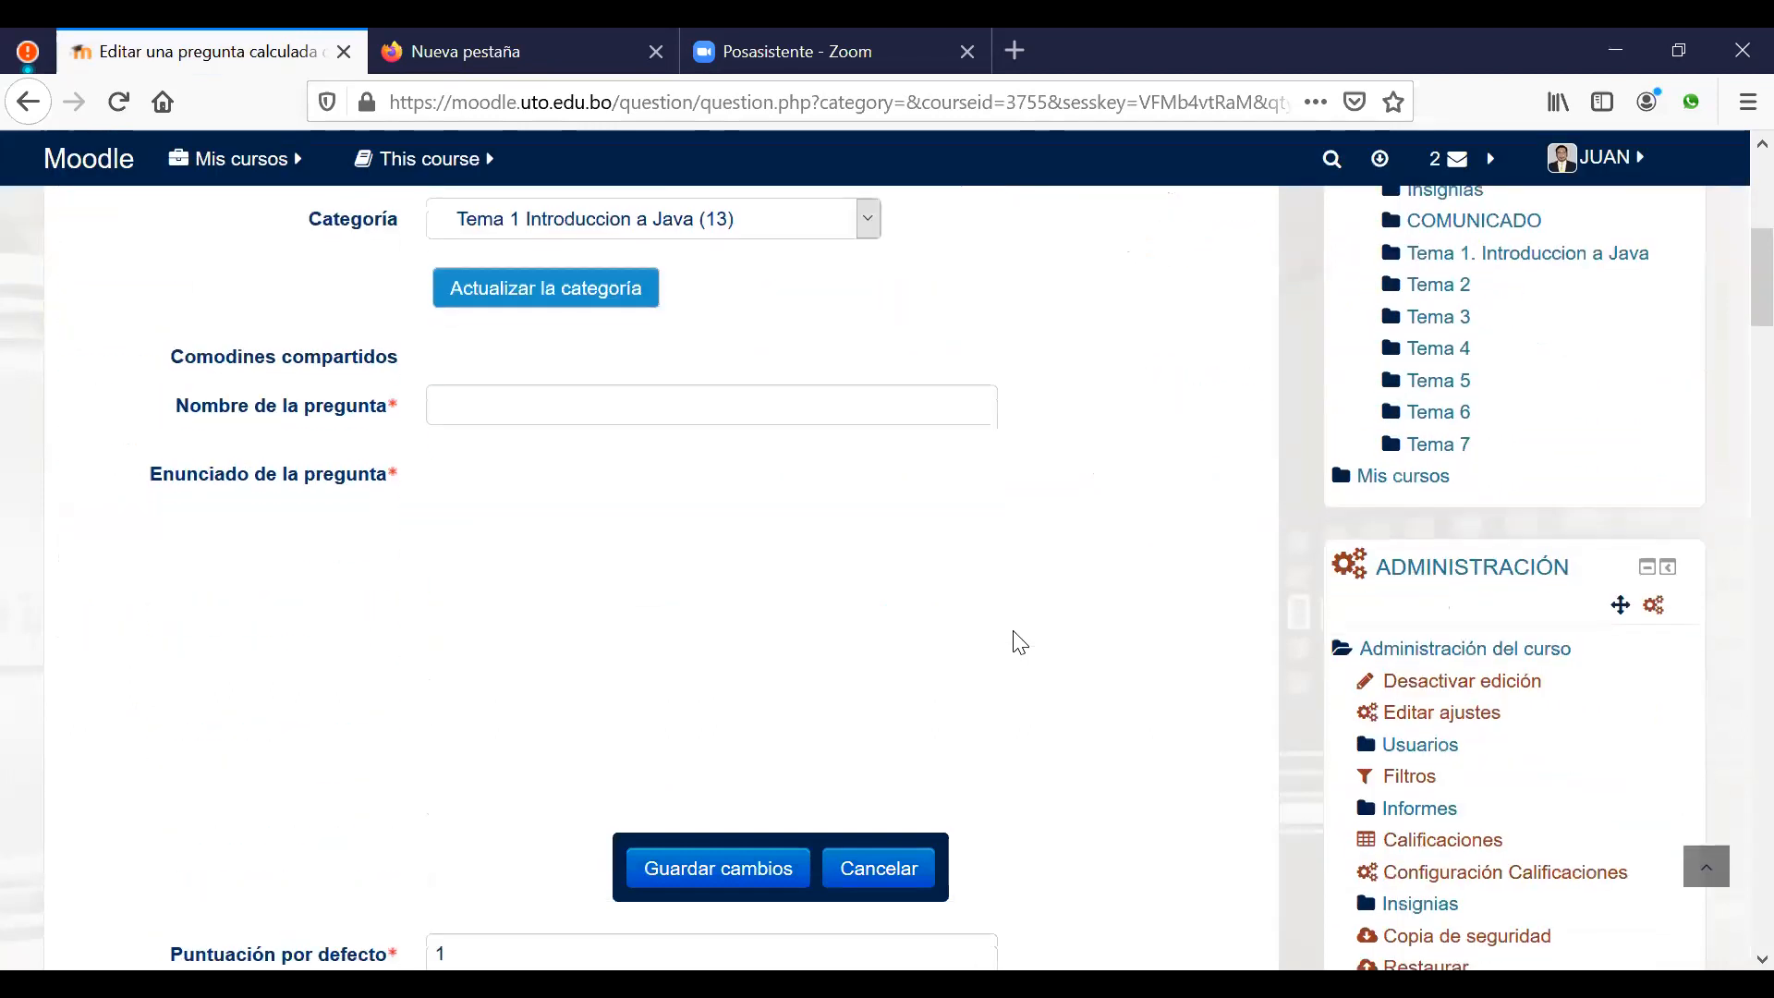
click(598, 560)
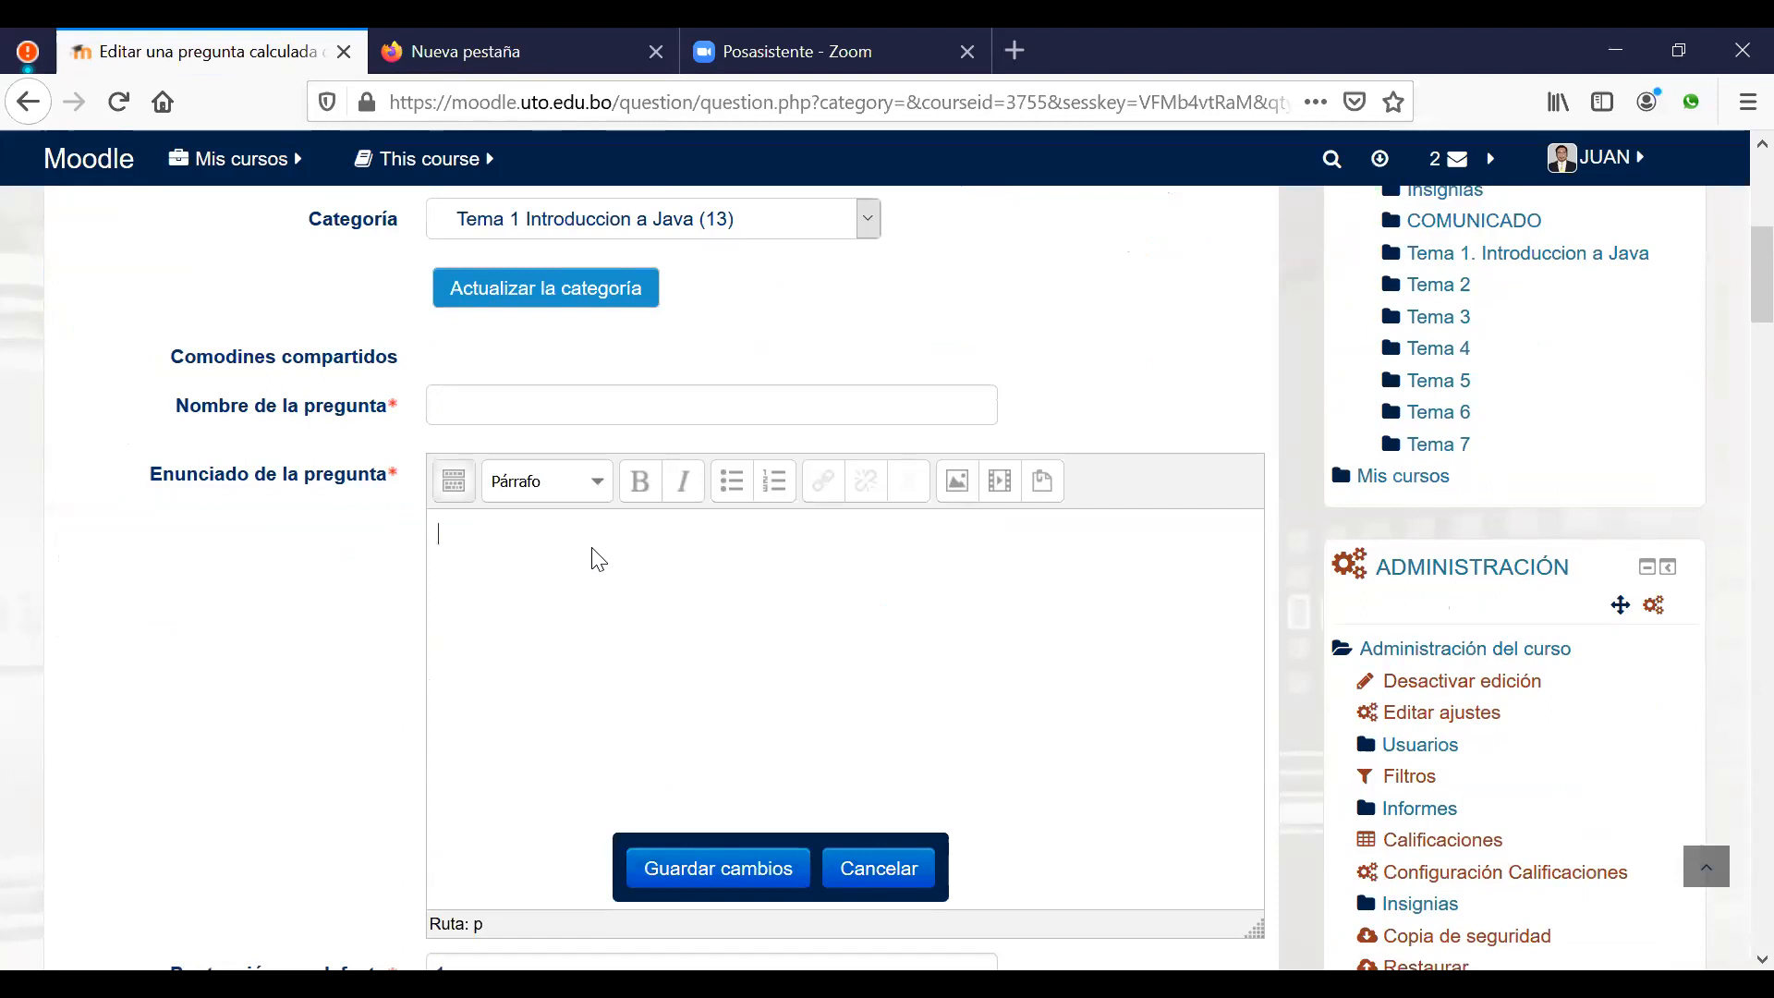
text(Cual es el are)
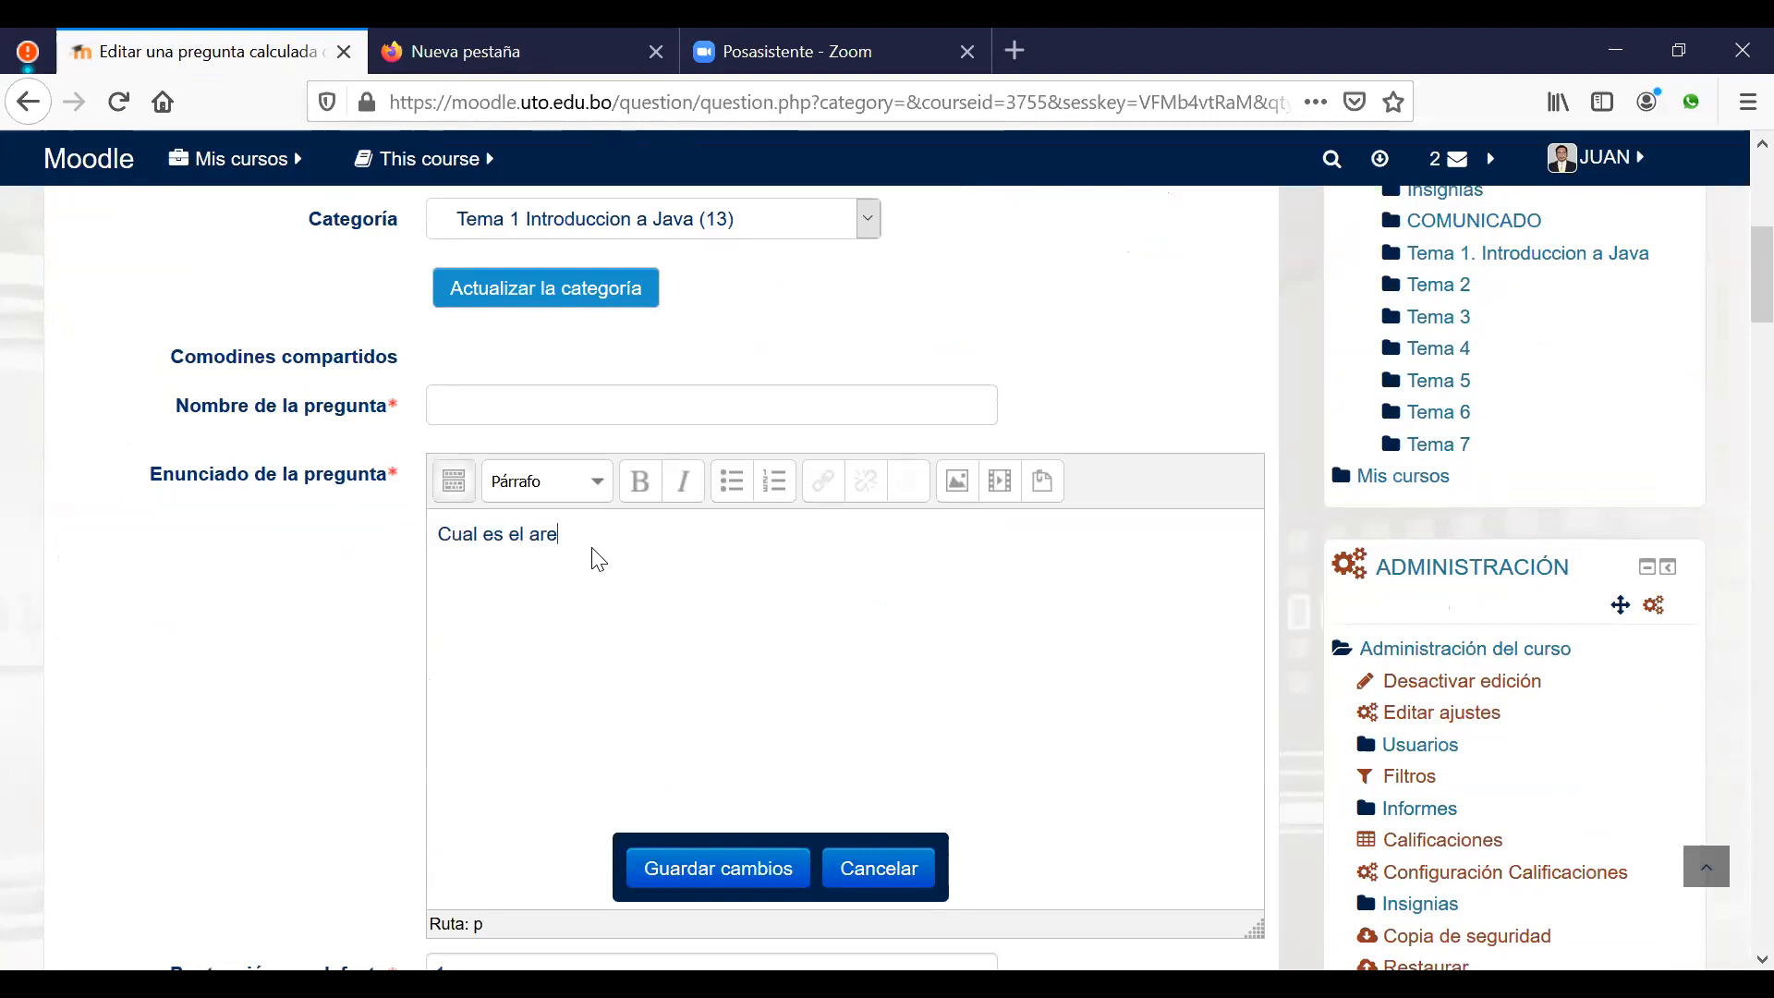
text(a de una circunferencia)
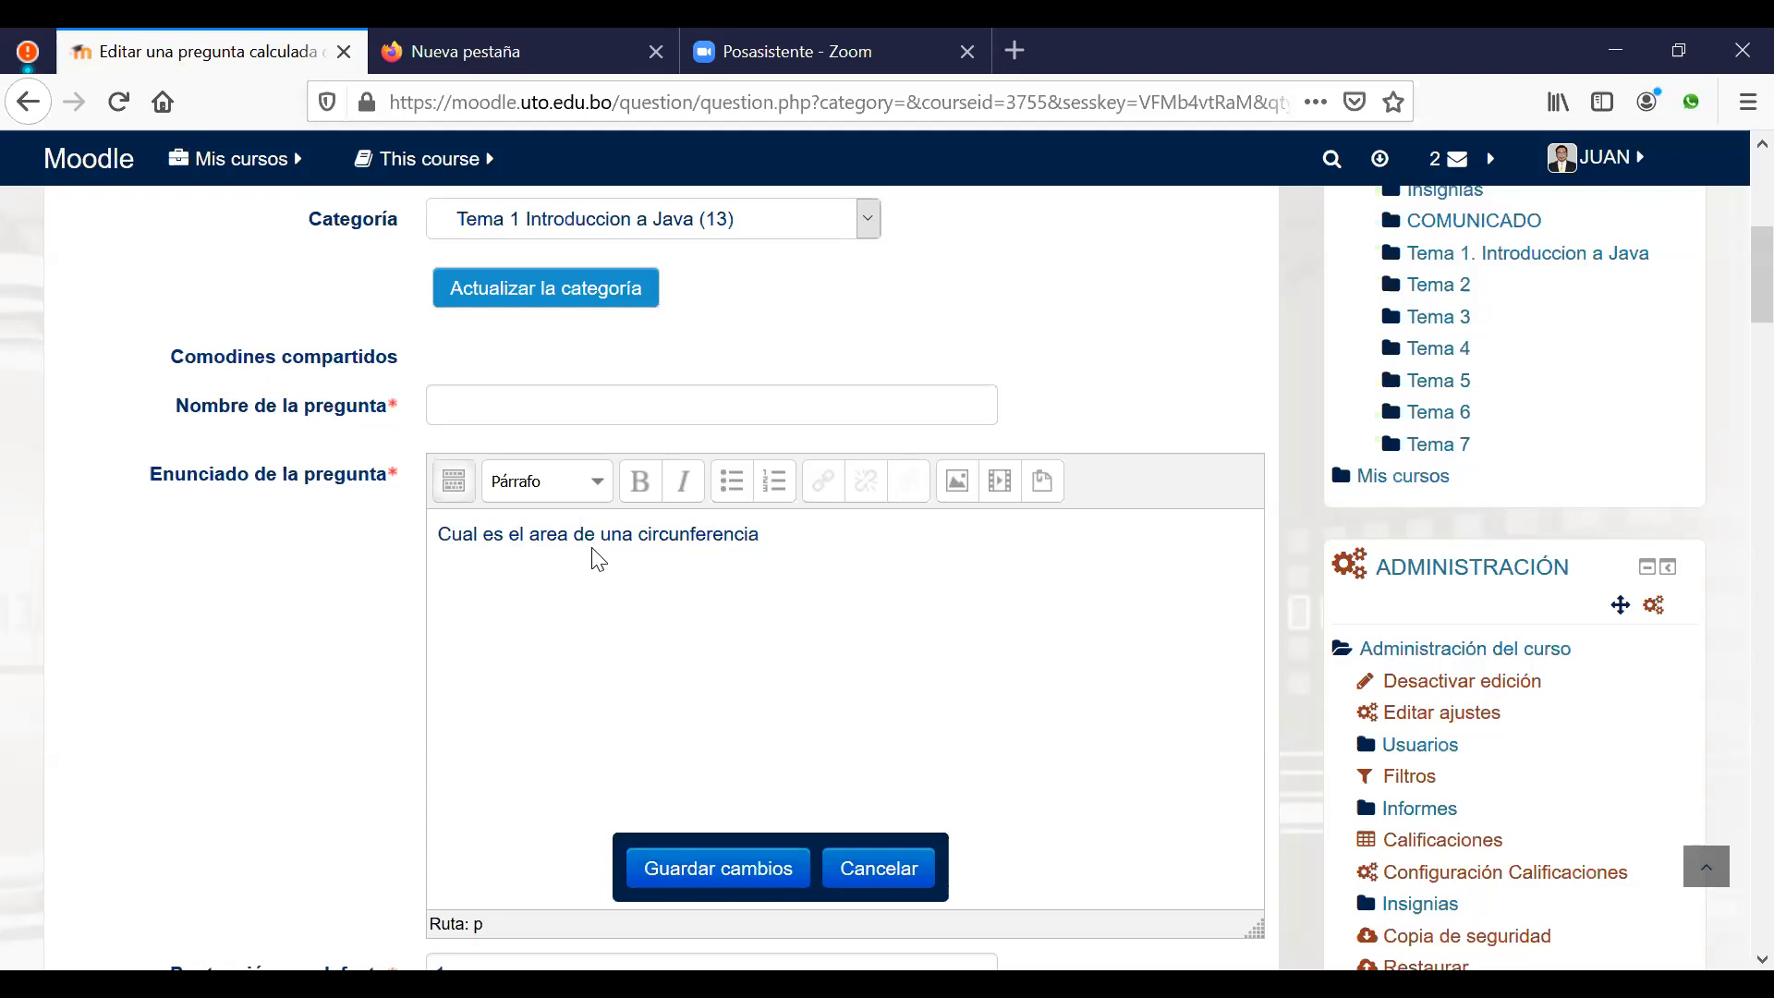
text( circunscrita en un cuadrado)
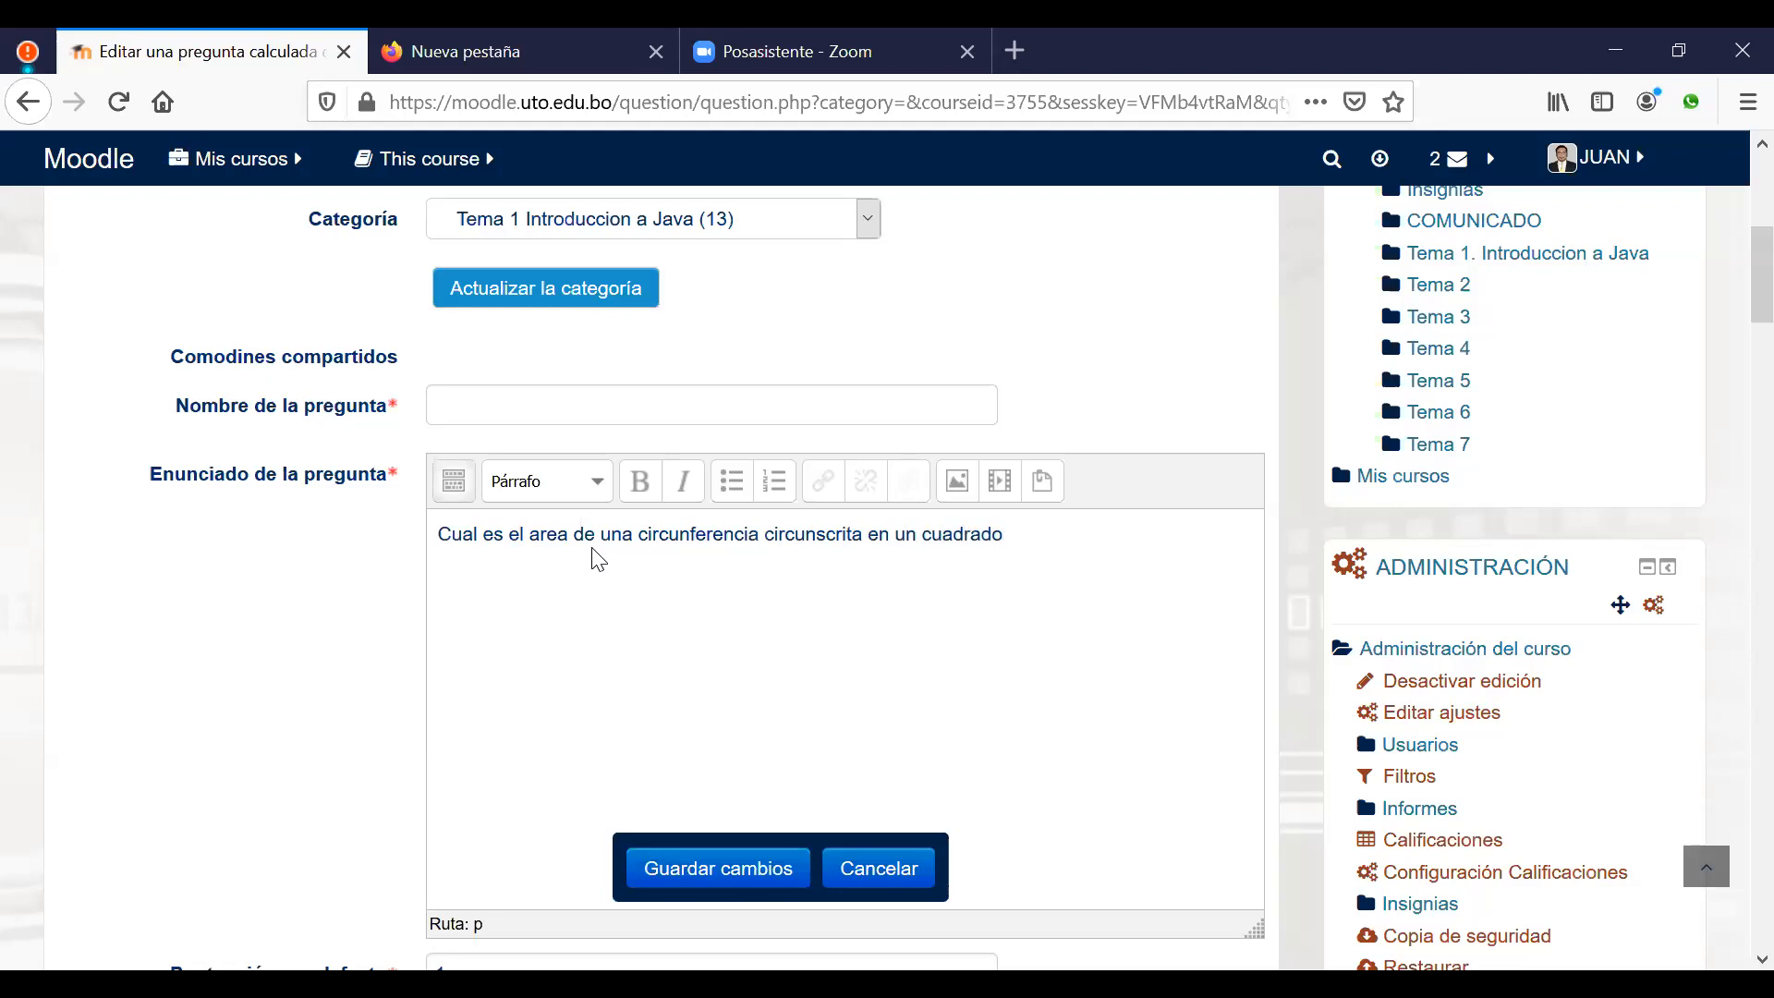
text( de lado d)
Step: Name the question 'Cual es el area de una circunferencia' using the statement's opening phrase
drag(443, 534, 760, 529)
key(ctrl+c)
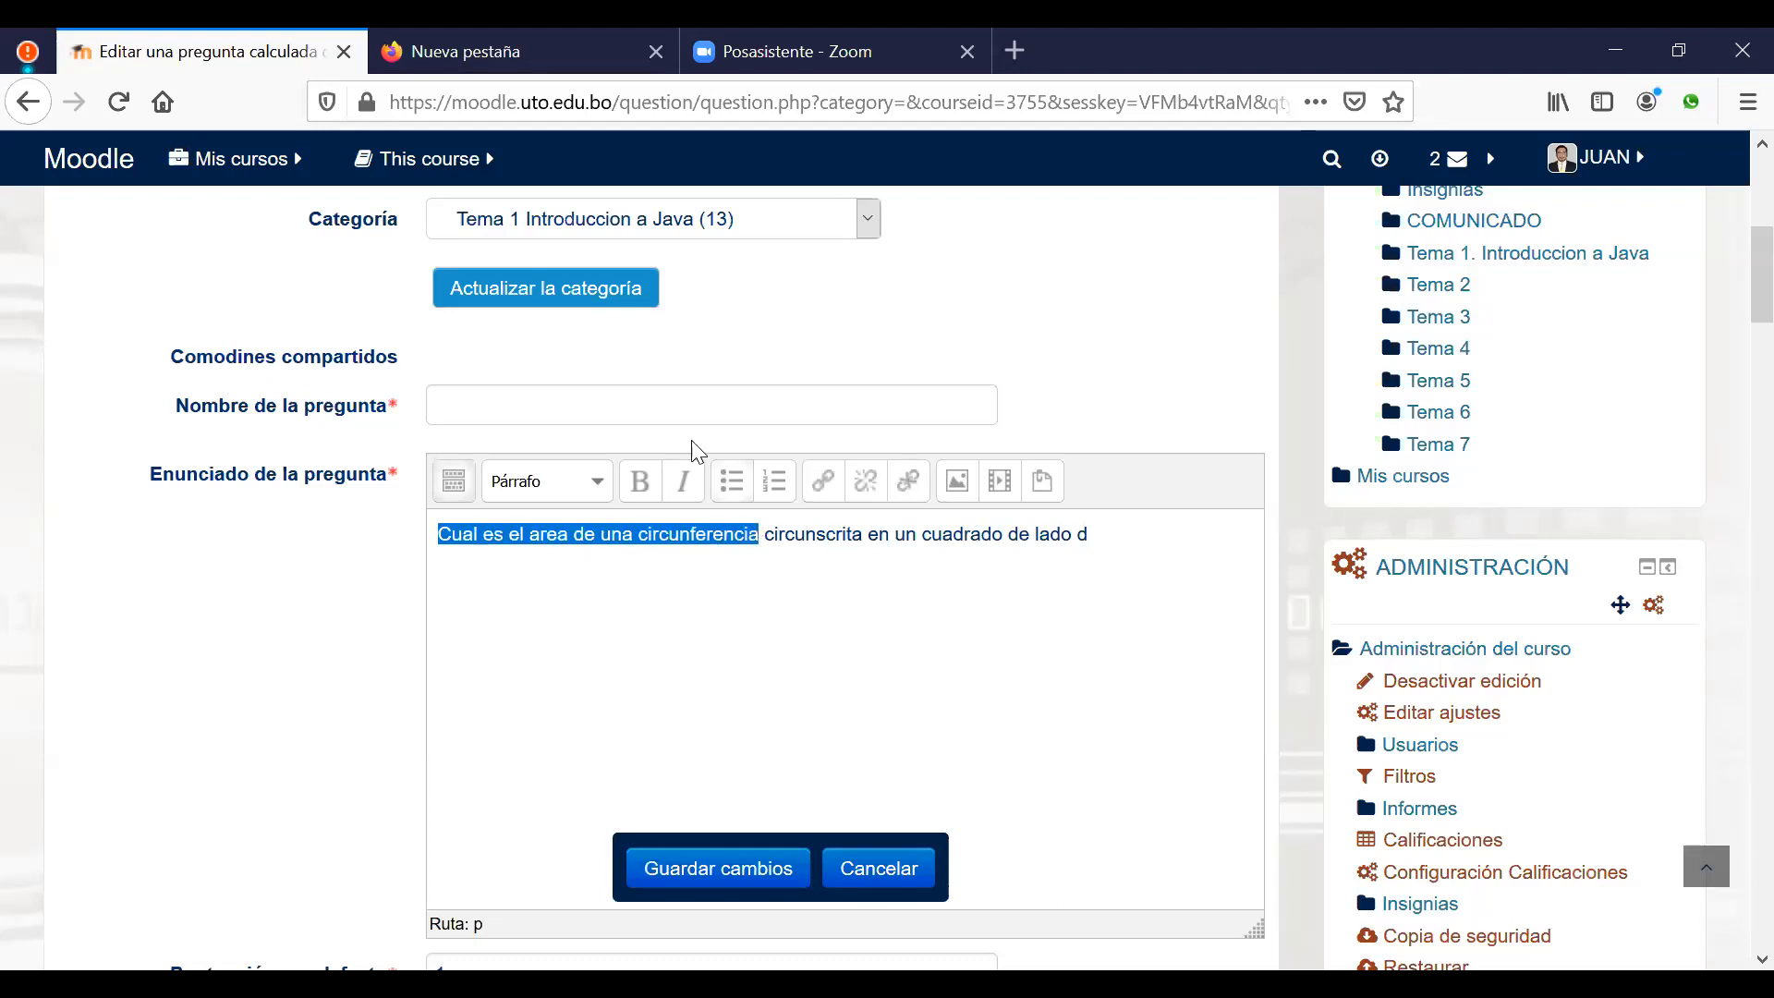
click(655, 407)
key(ctrl+v)
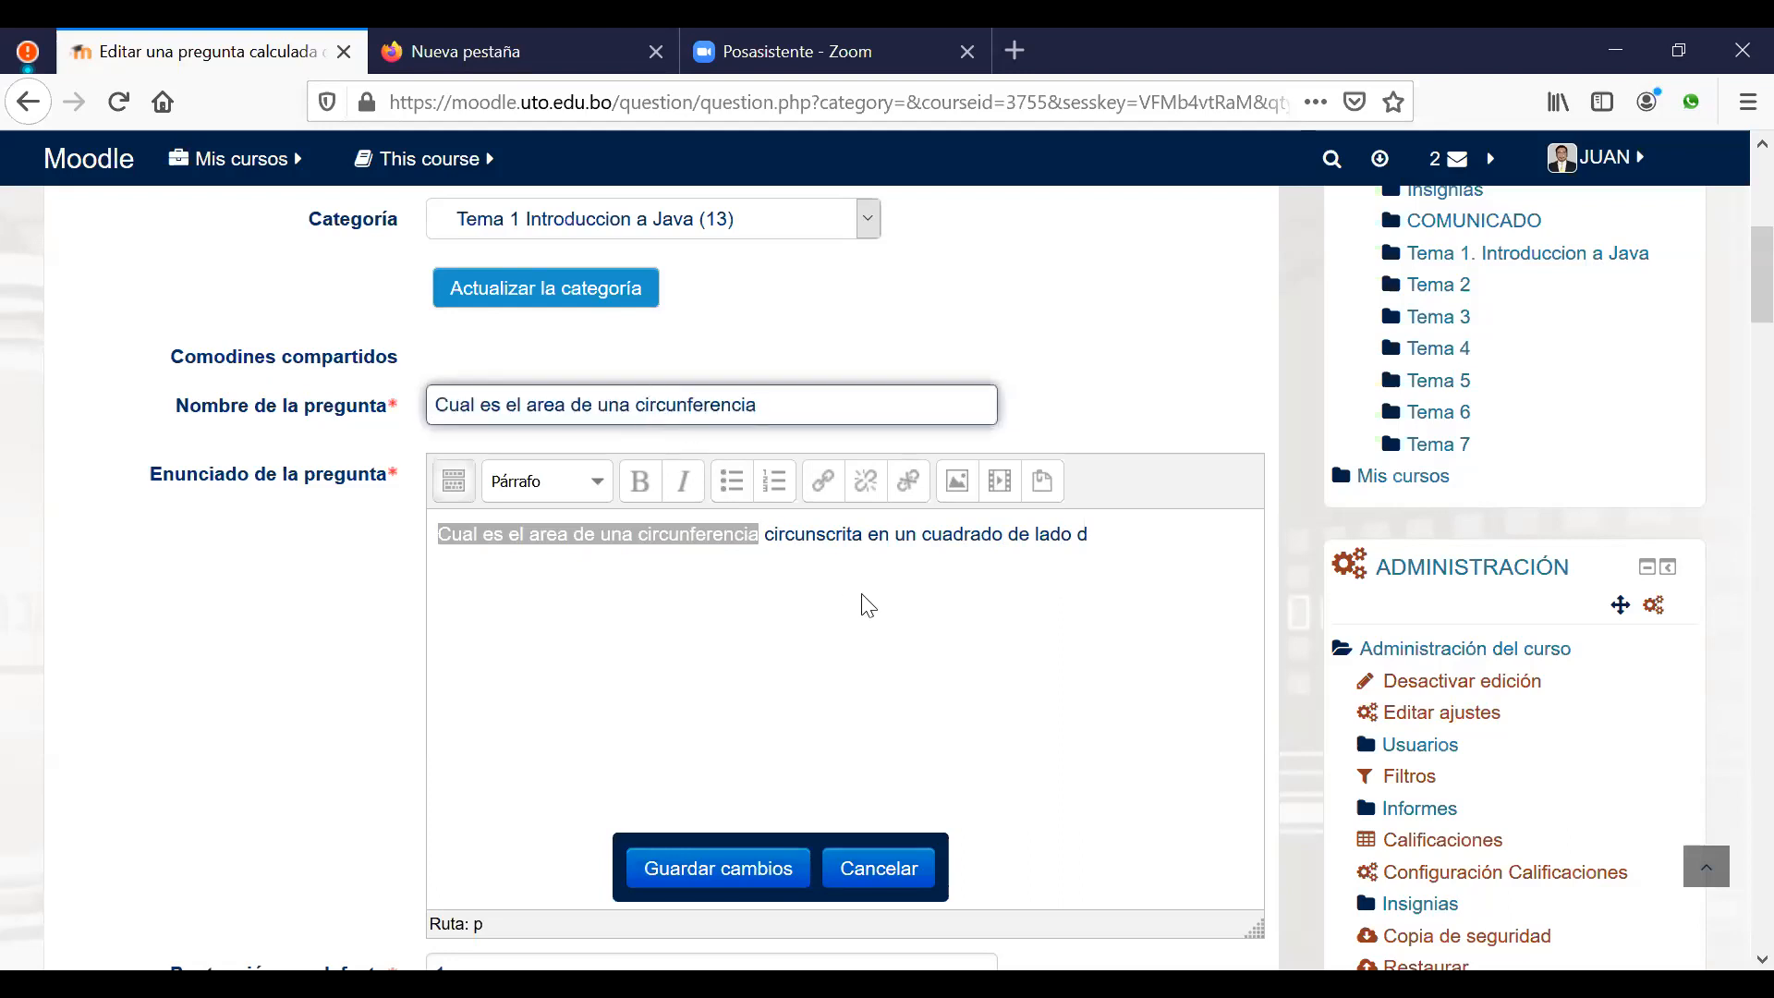
click(769, 647)
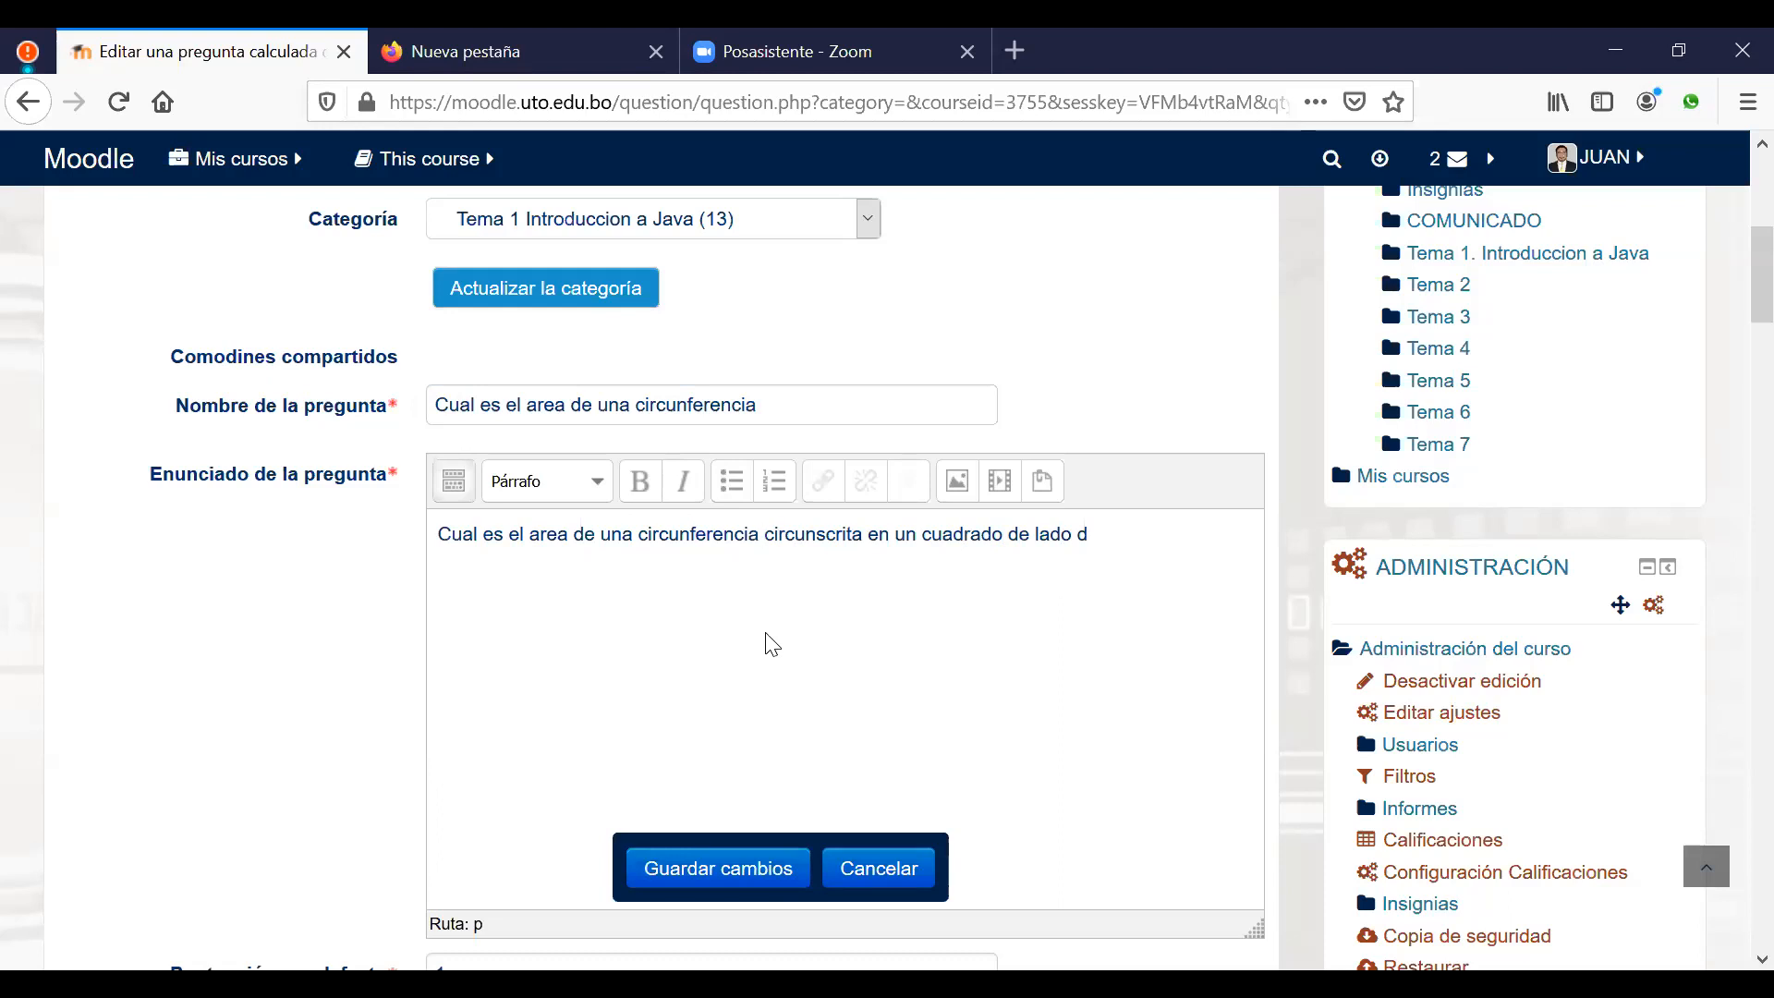
scroll(780, 641, down, 3)
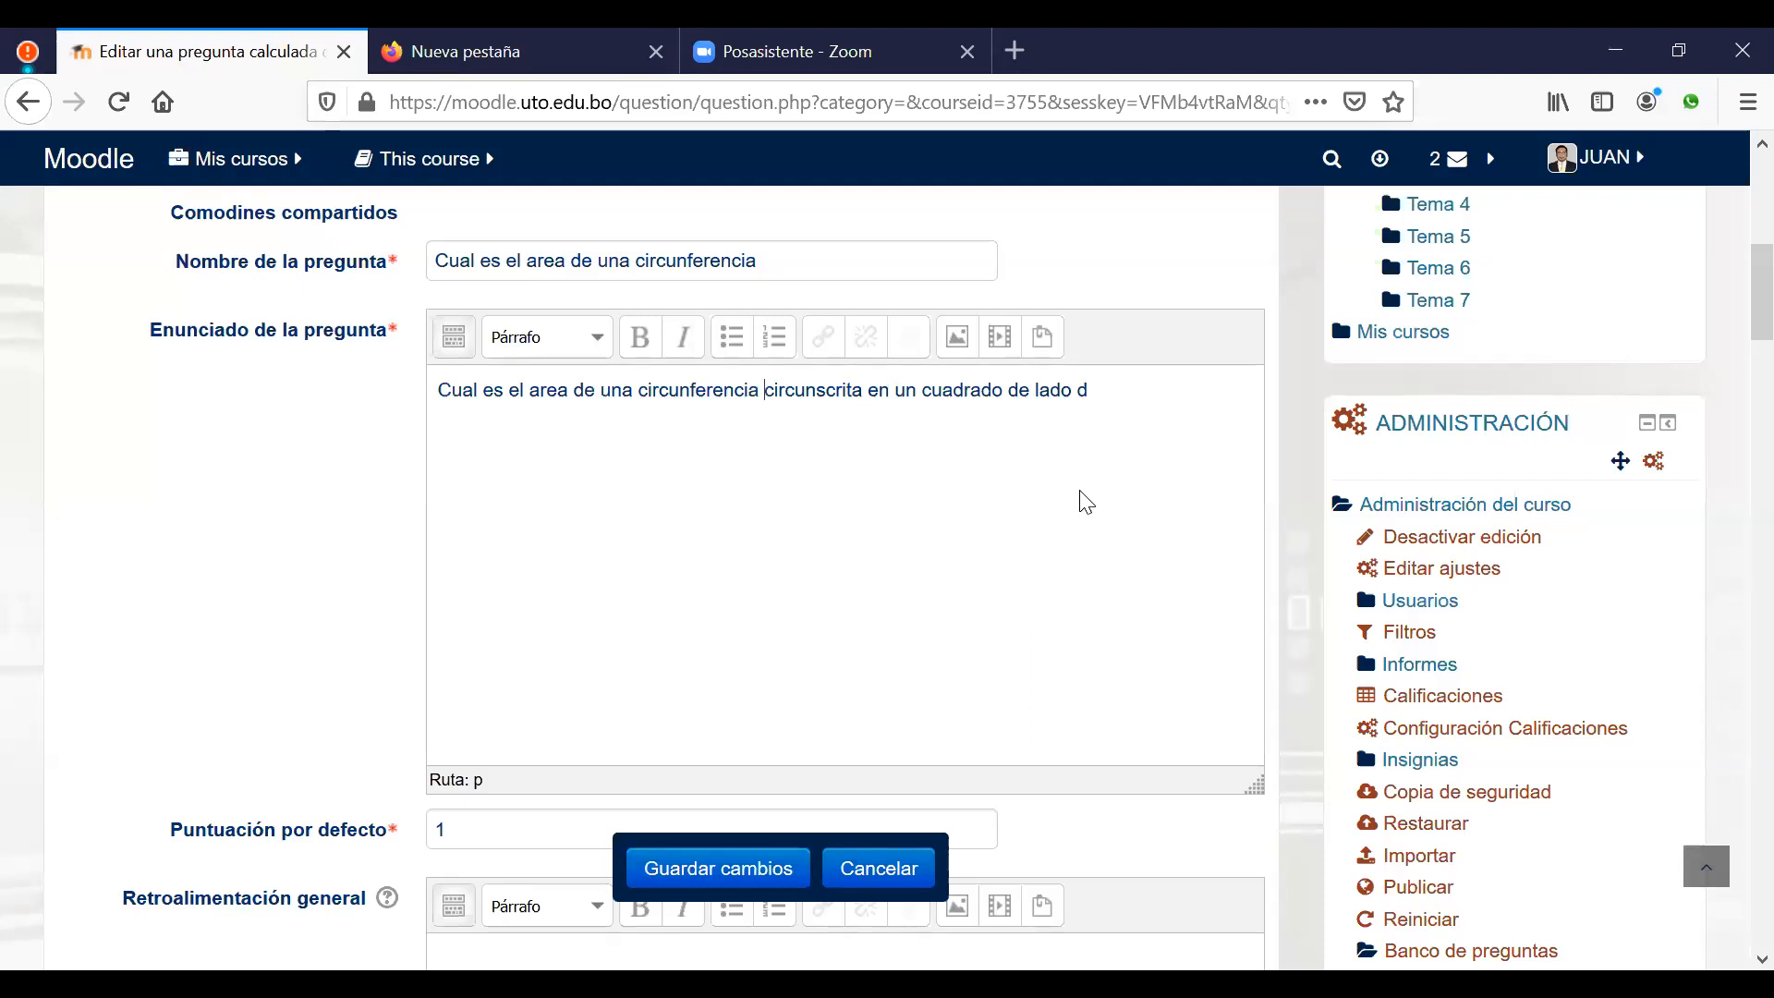
scroll(1085, 515, down, 6)
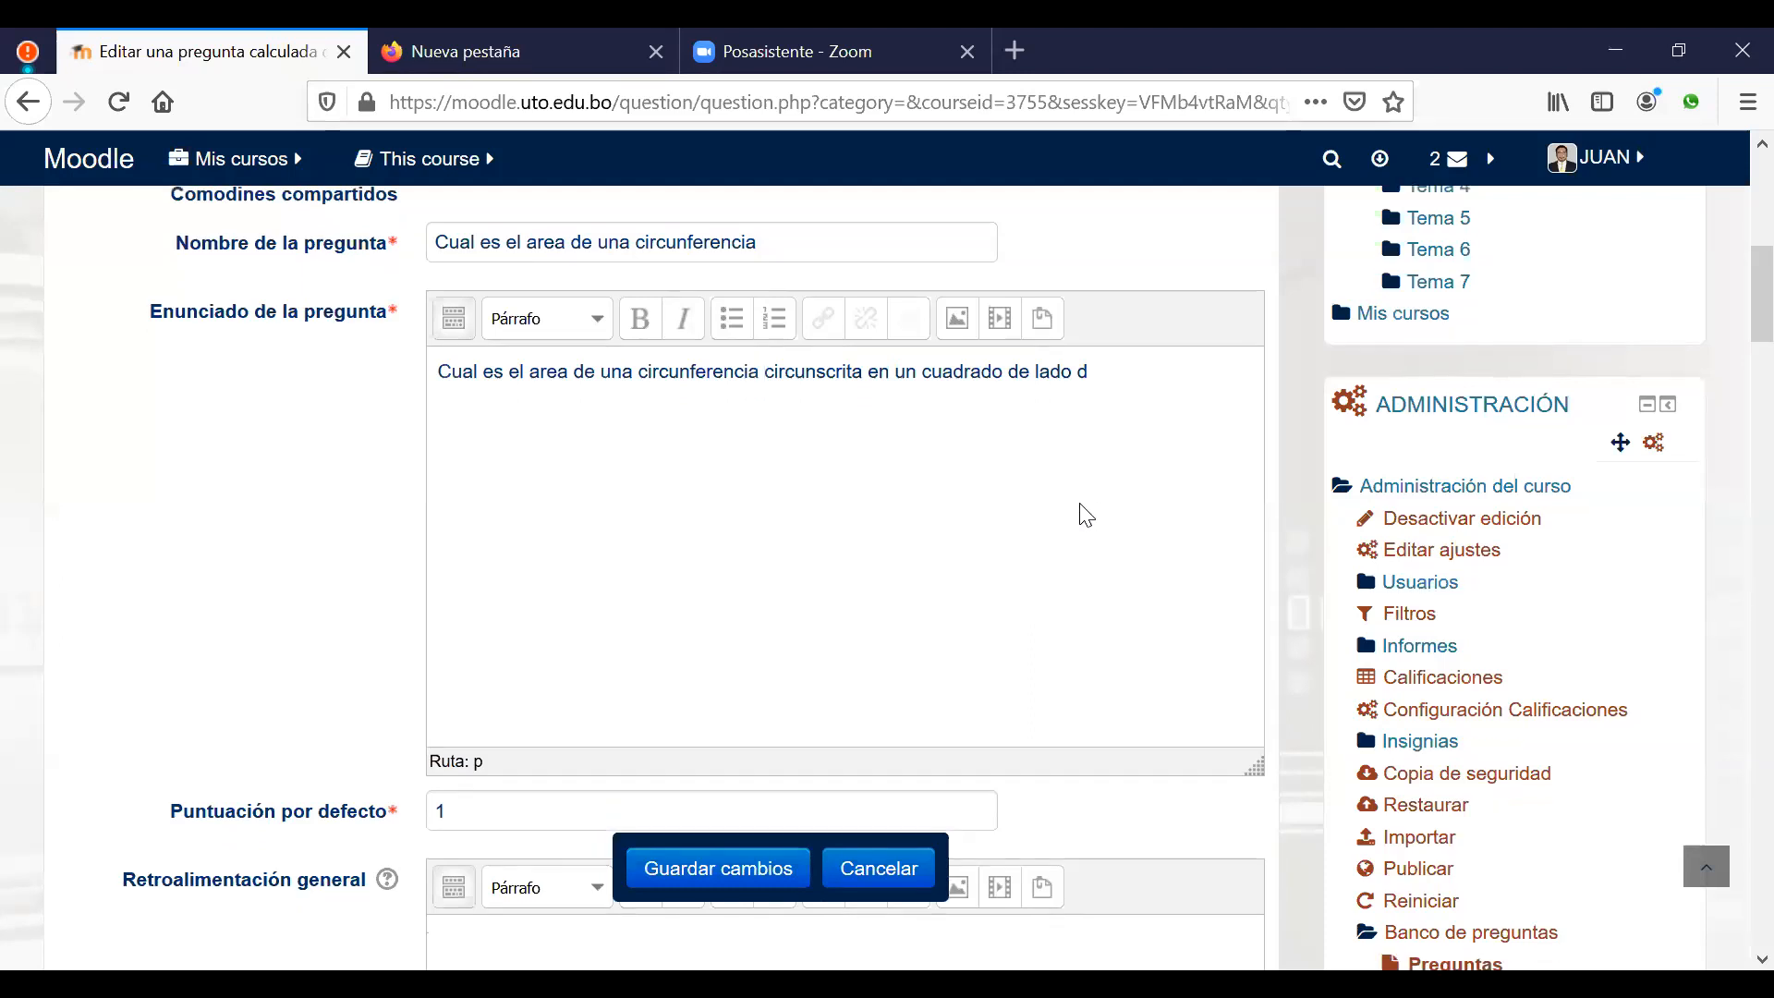
scroll(1085, 515, down, 5)
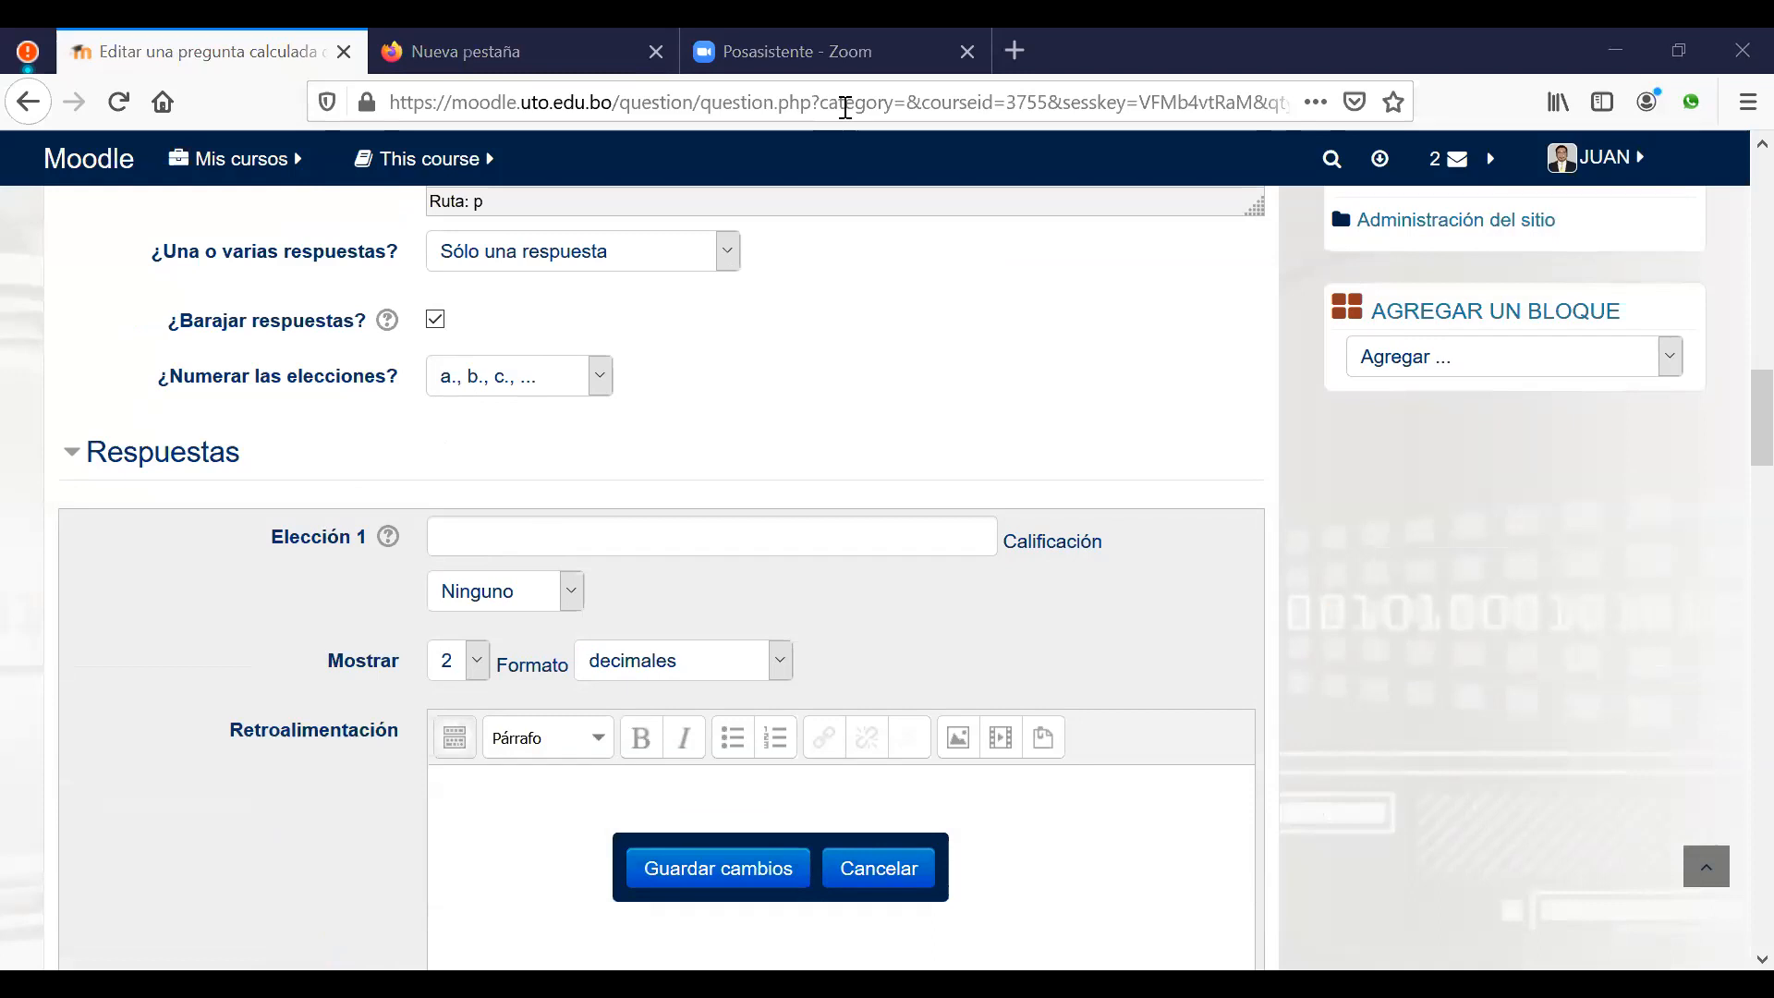
click(552, 528)
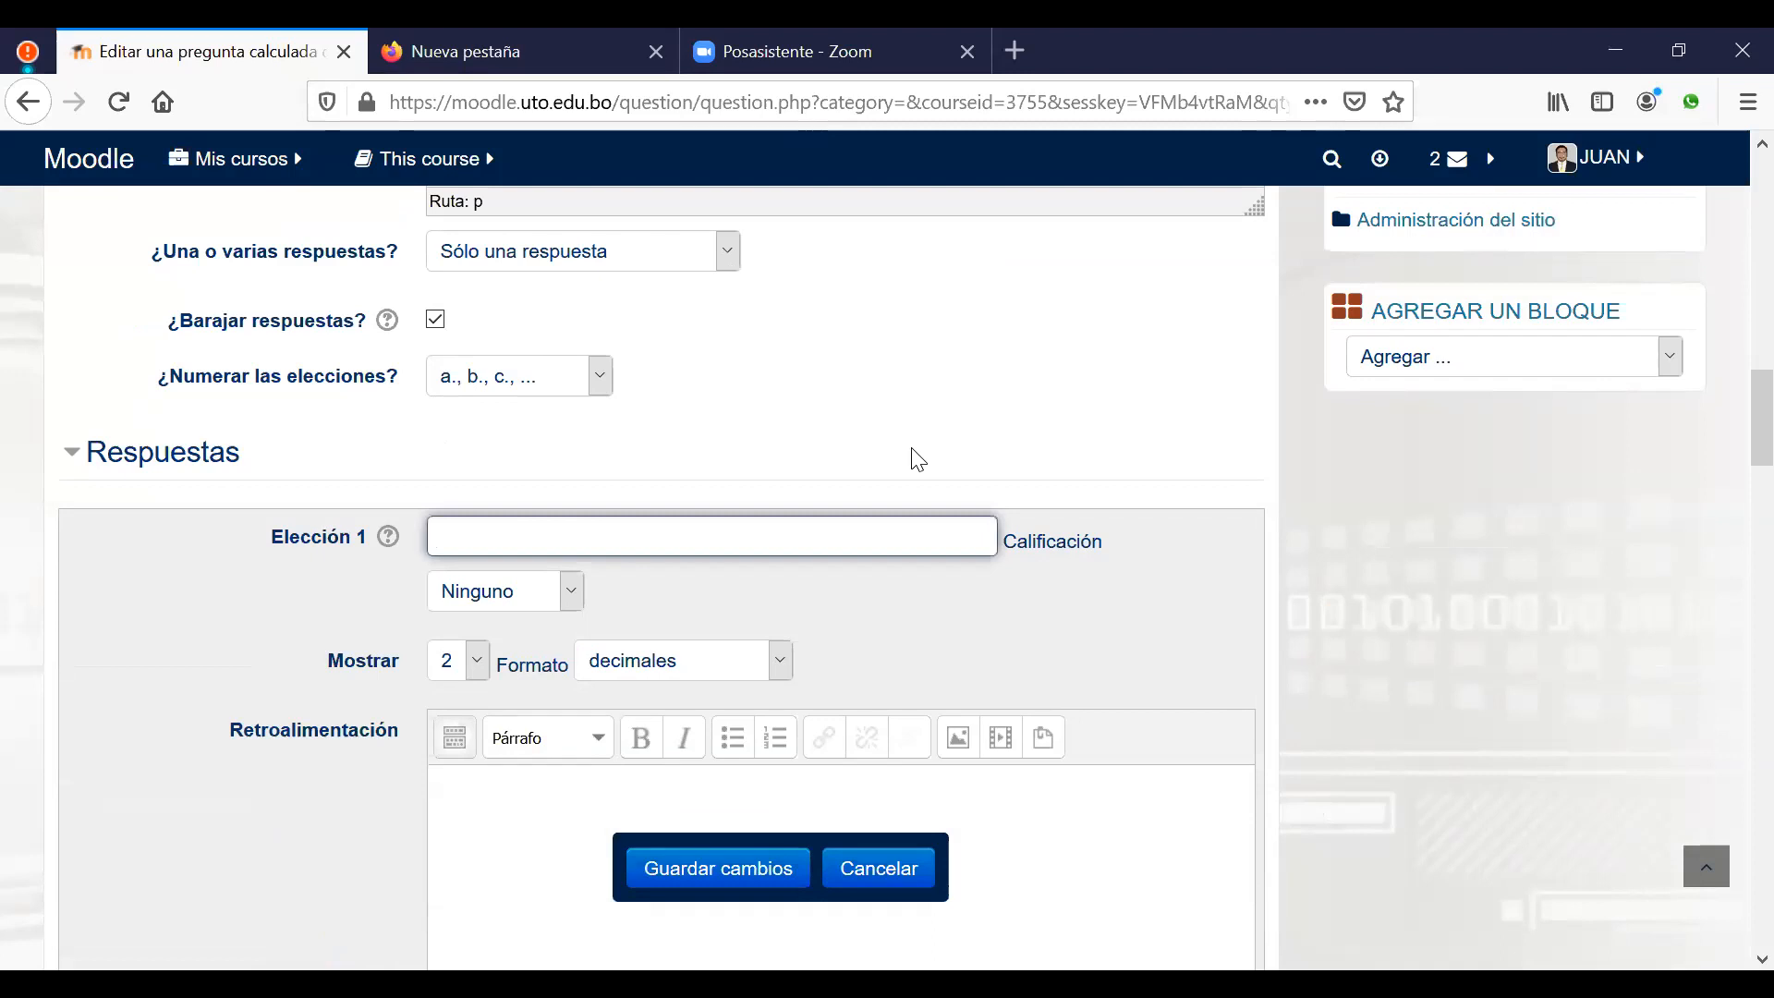
Step: Enter the formula {=3,1416*(({d}/2)*({d}/2))} as the first answer choice
text({})
text(==)
key(BackSpace)
text(3)
text(,)
text(1)
text(416)
text(*)
text(())
text(())
text(*)
text(())
text({})
text(d)
text(/2)
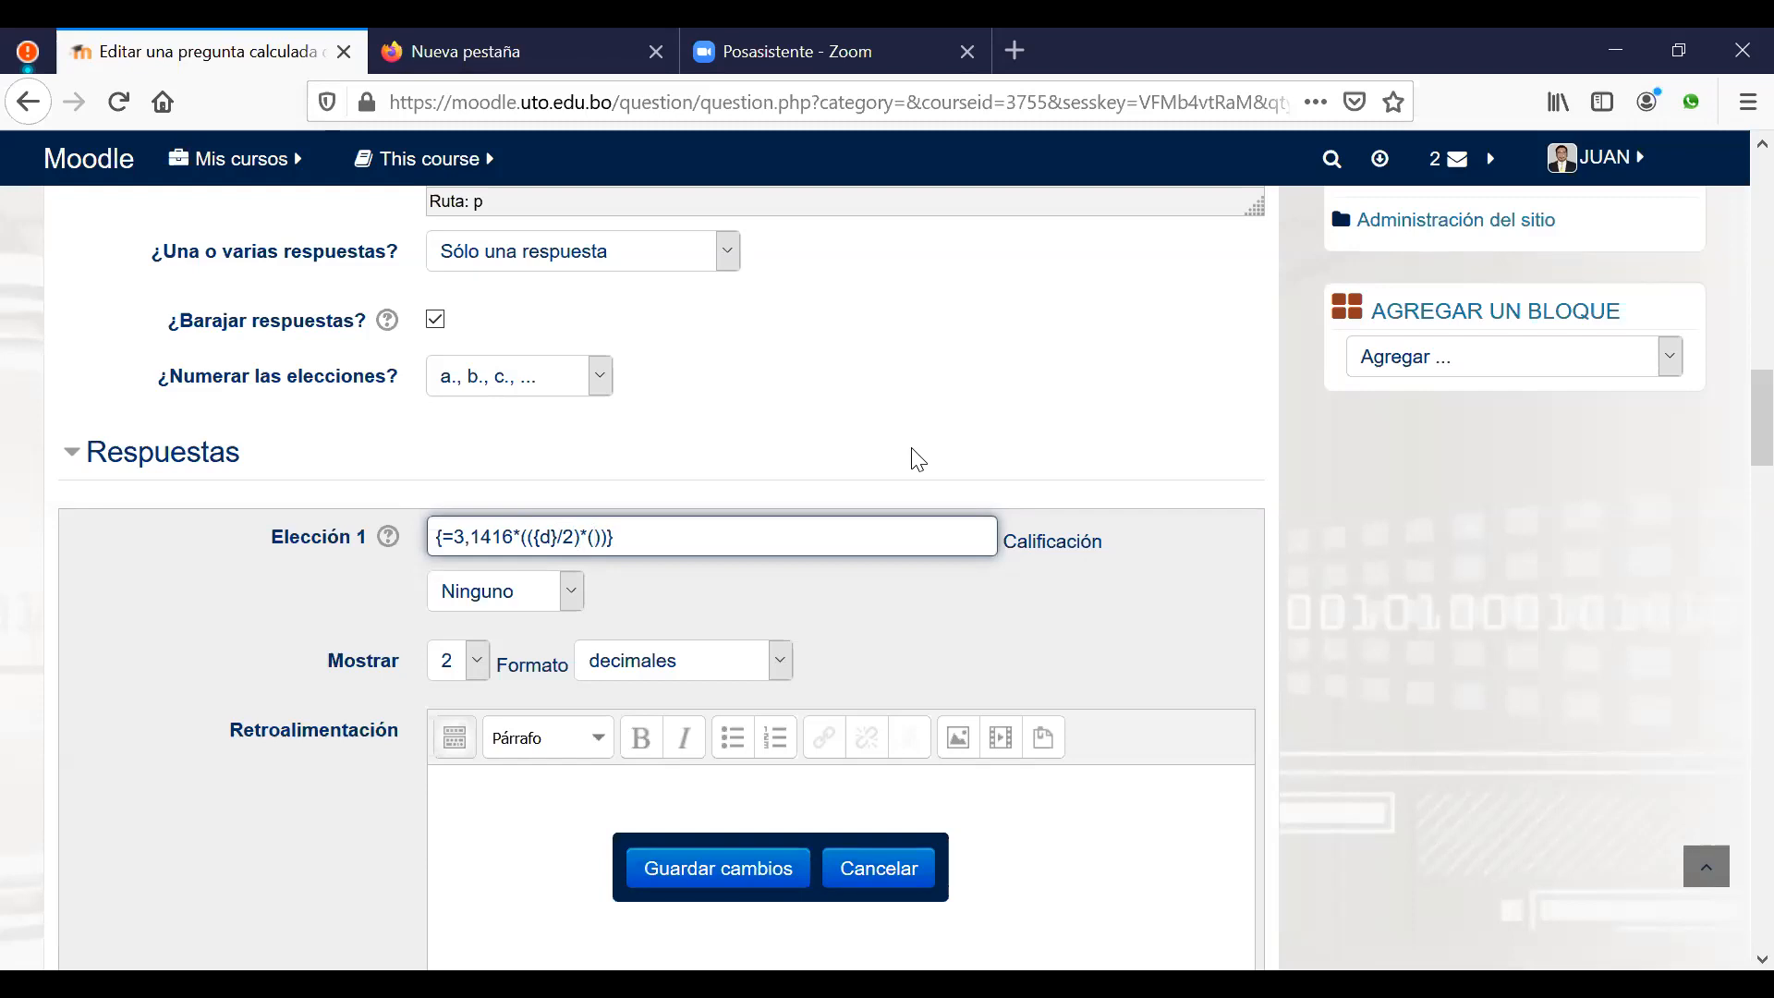
text({}d/2)
Step: Give the first answer choice a 100% grade
scroll(721, 556, down, 3)
click(559, 447)
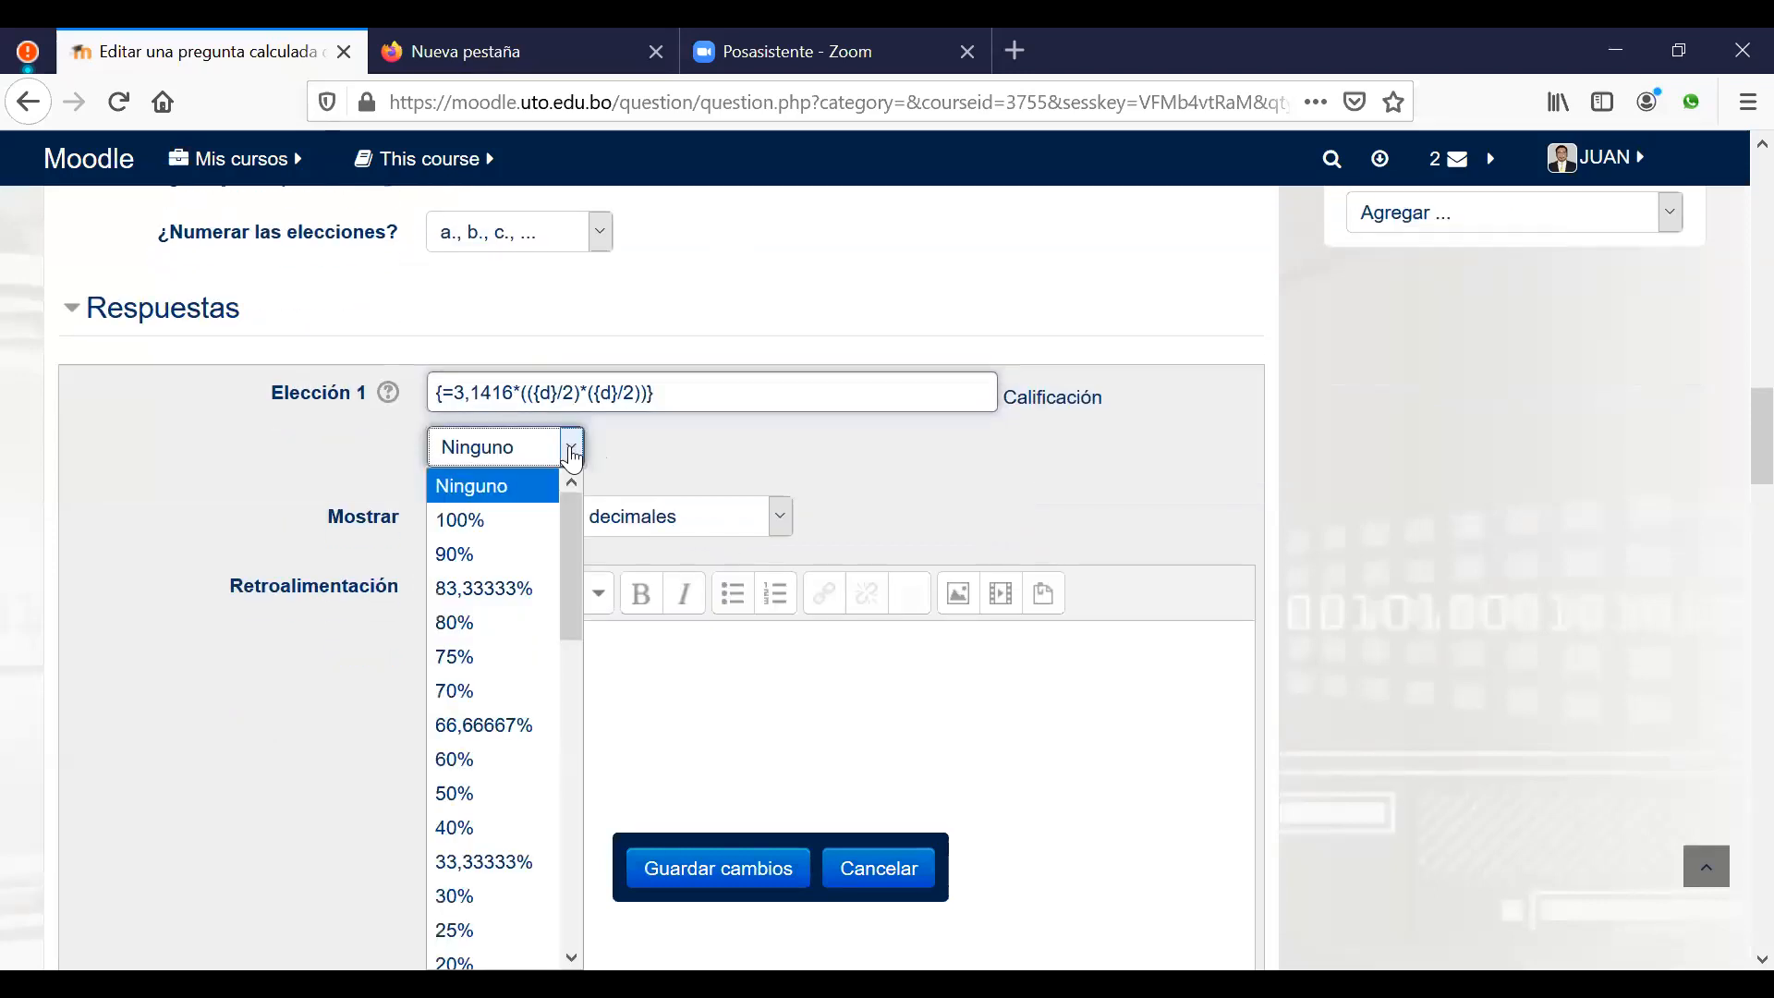
click(504, 521)
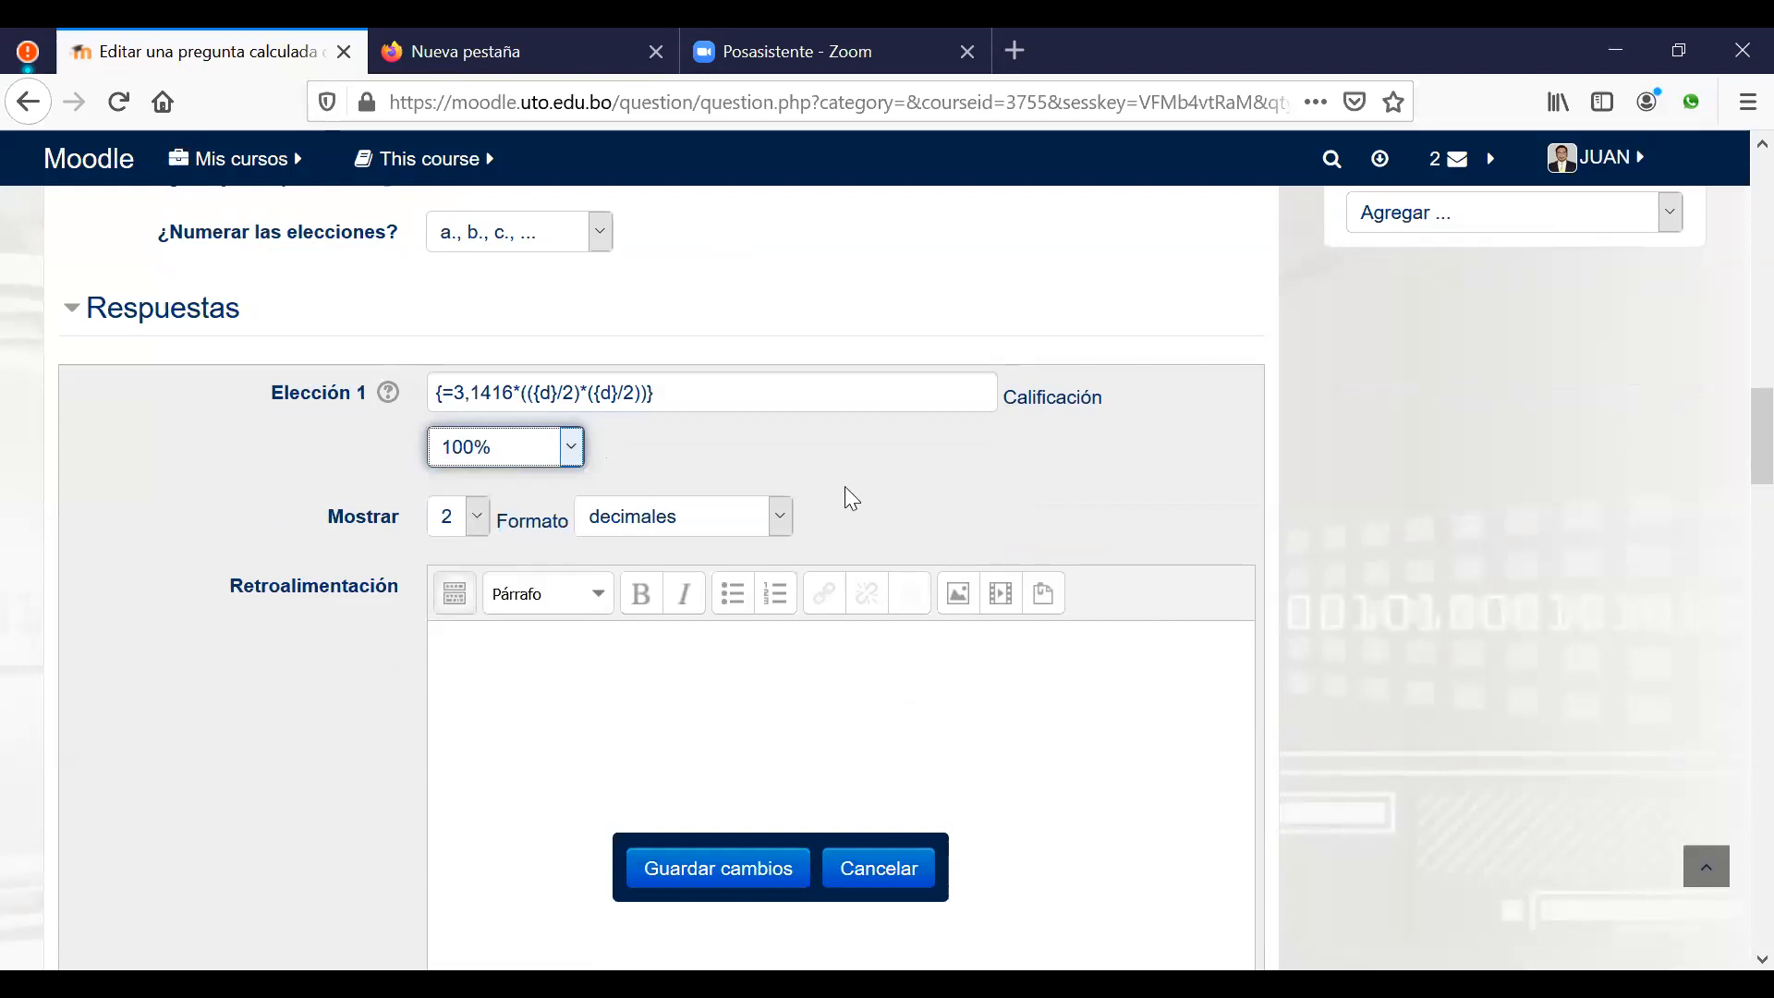
scroll(889, 510, down, 9)
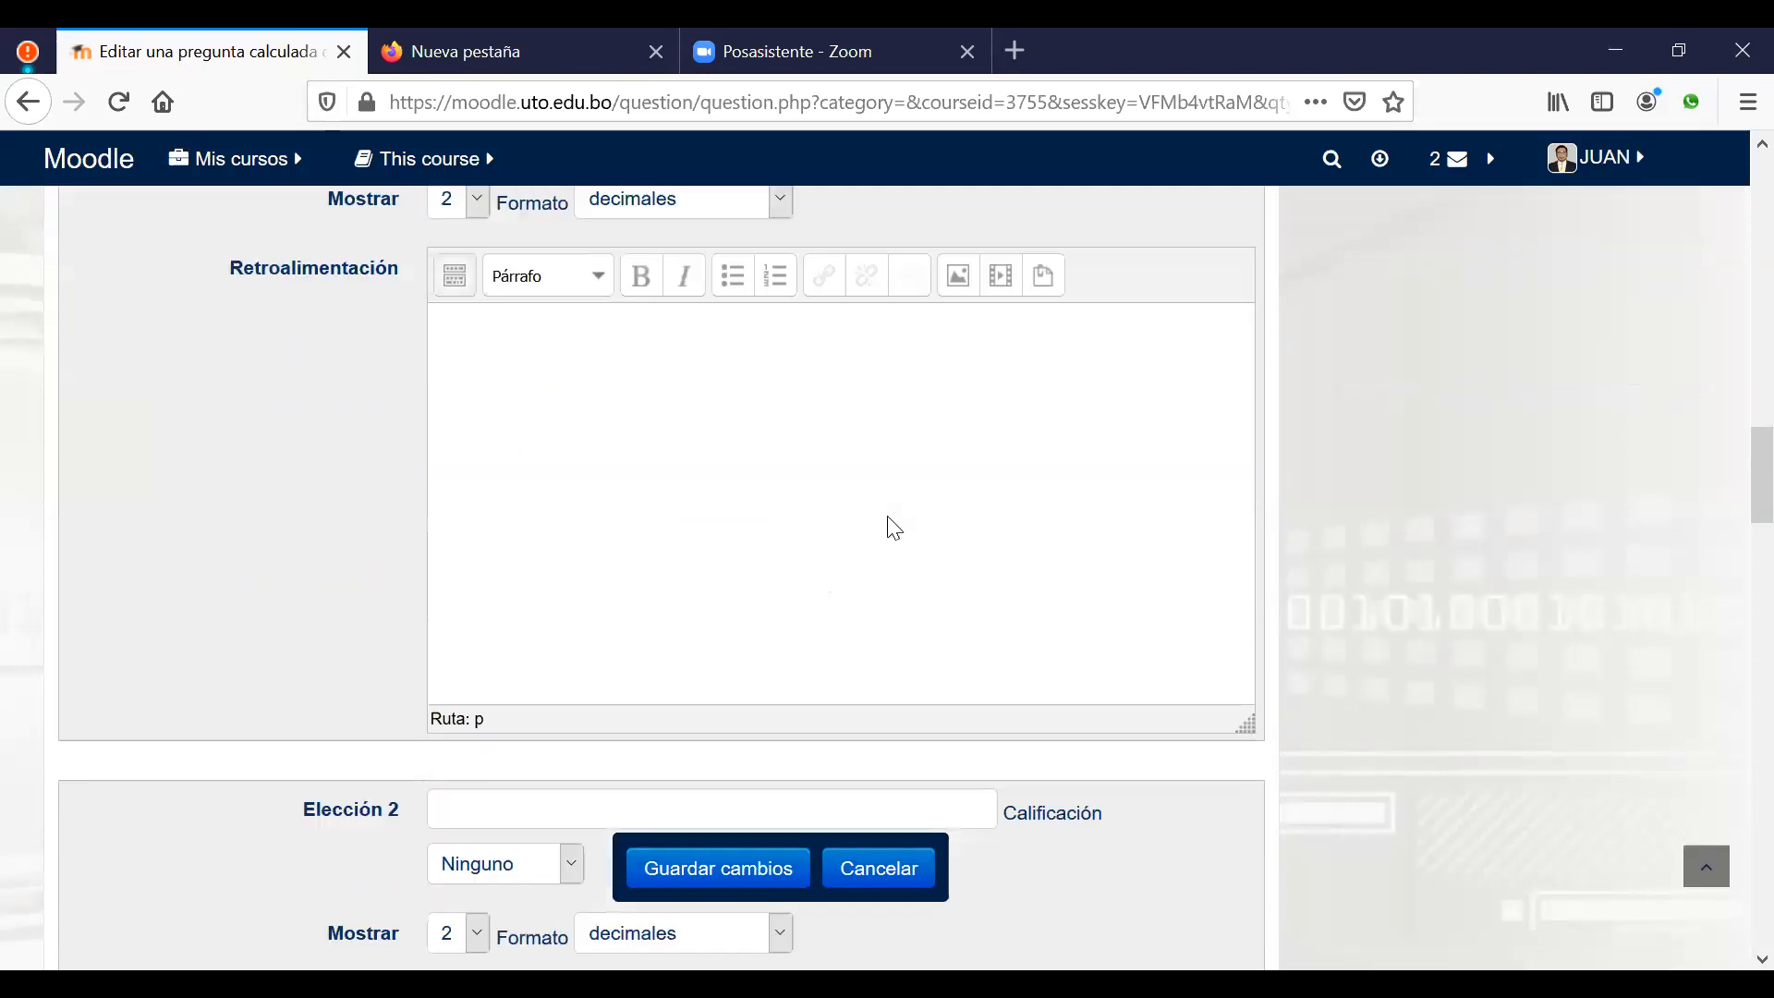
Step: Enter the formula {={d}/2} as the second answer choice
scroll(674, 471, up, 3)
click(599, 409)
text({})
text(=)
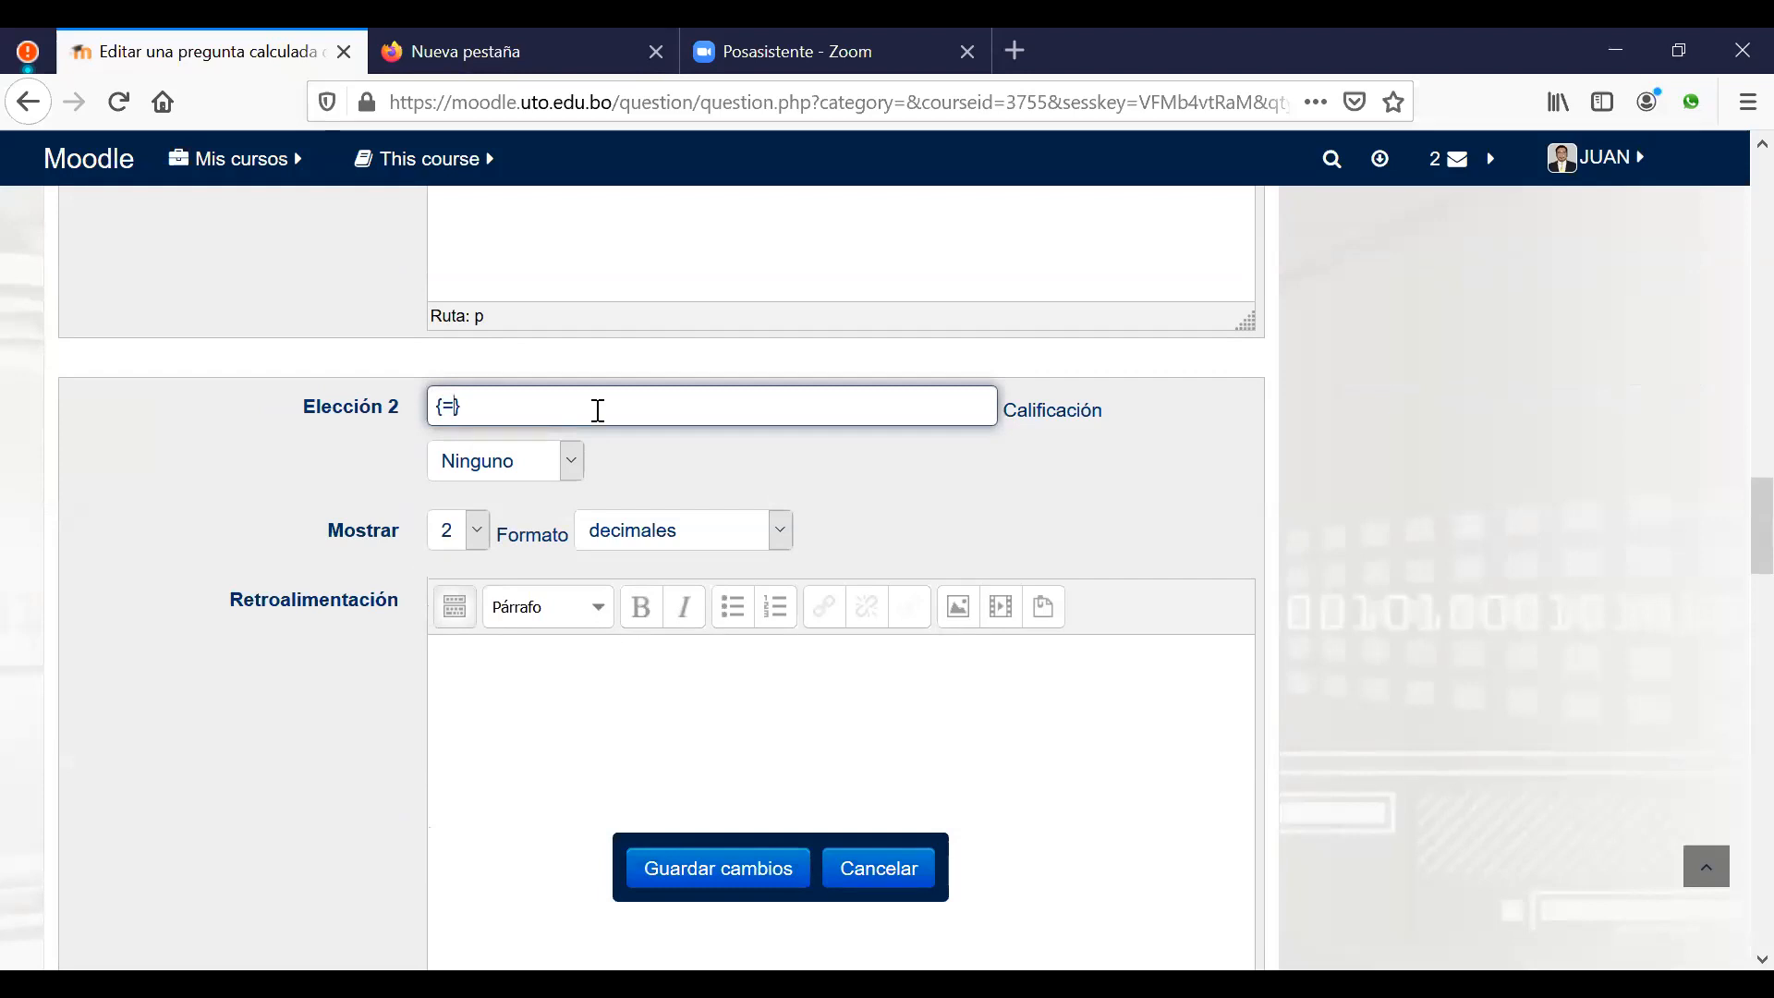
text({})
text(d)
text(/2)
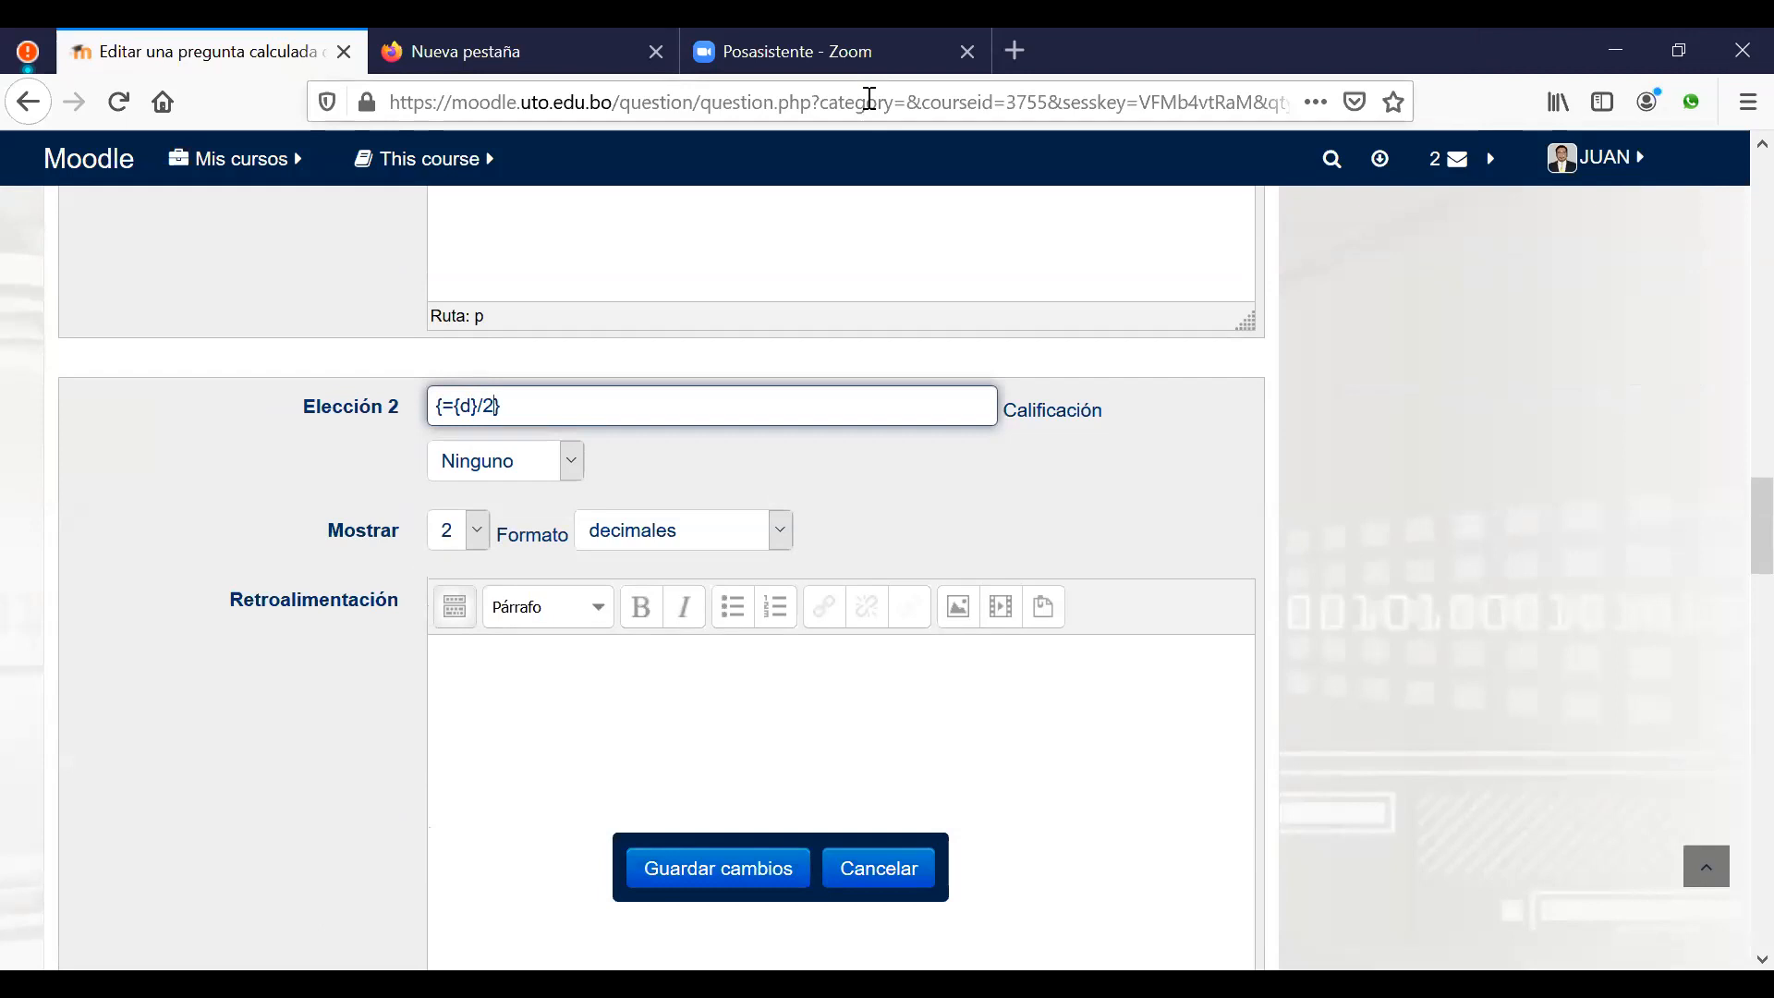
click(870, 98)
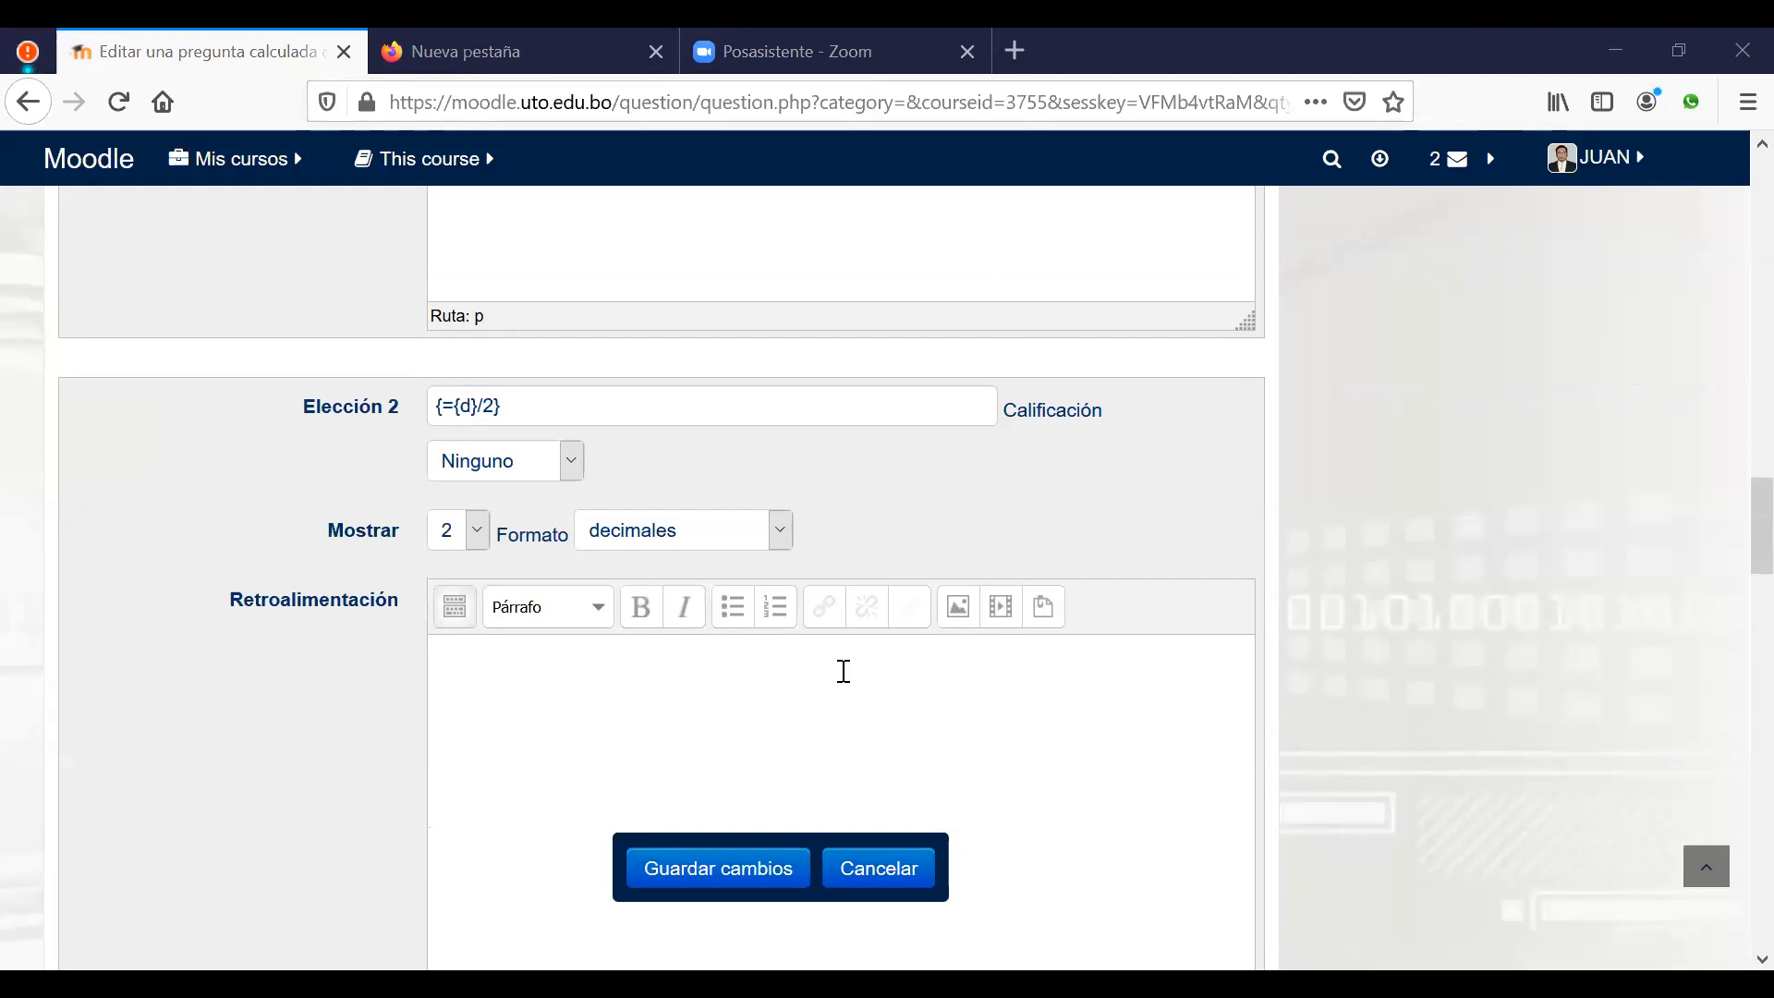
click(547, 397)
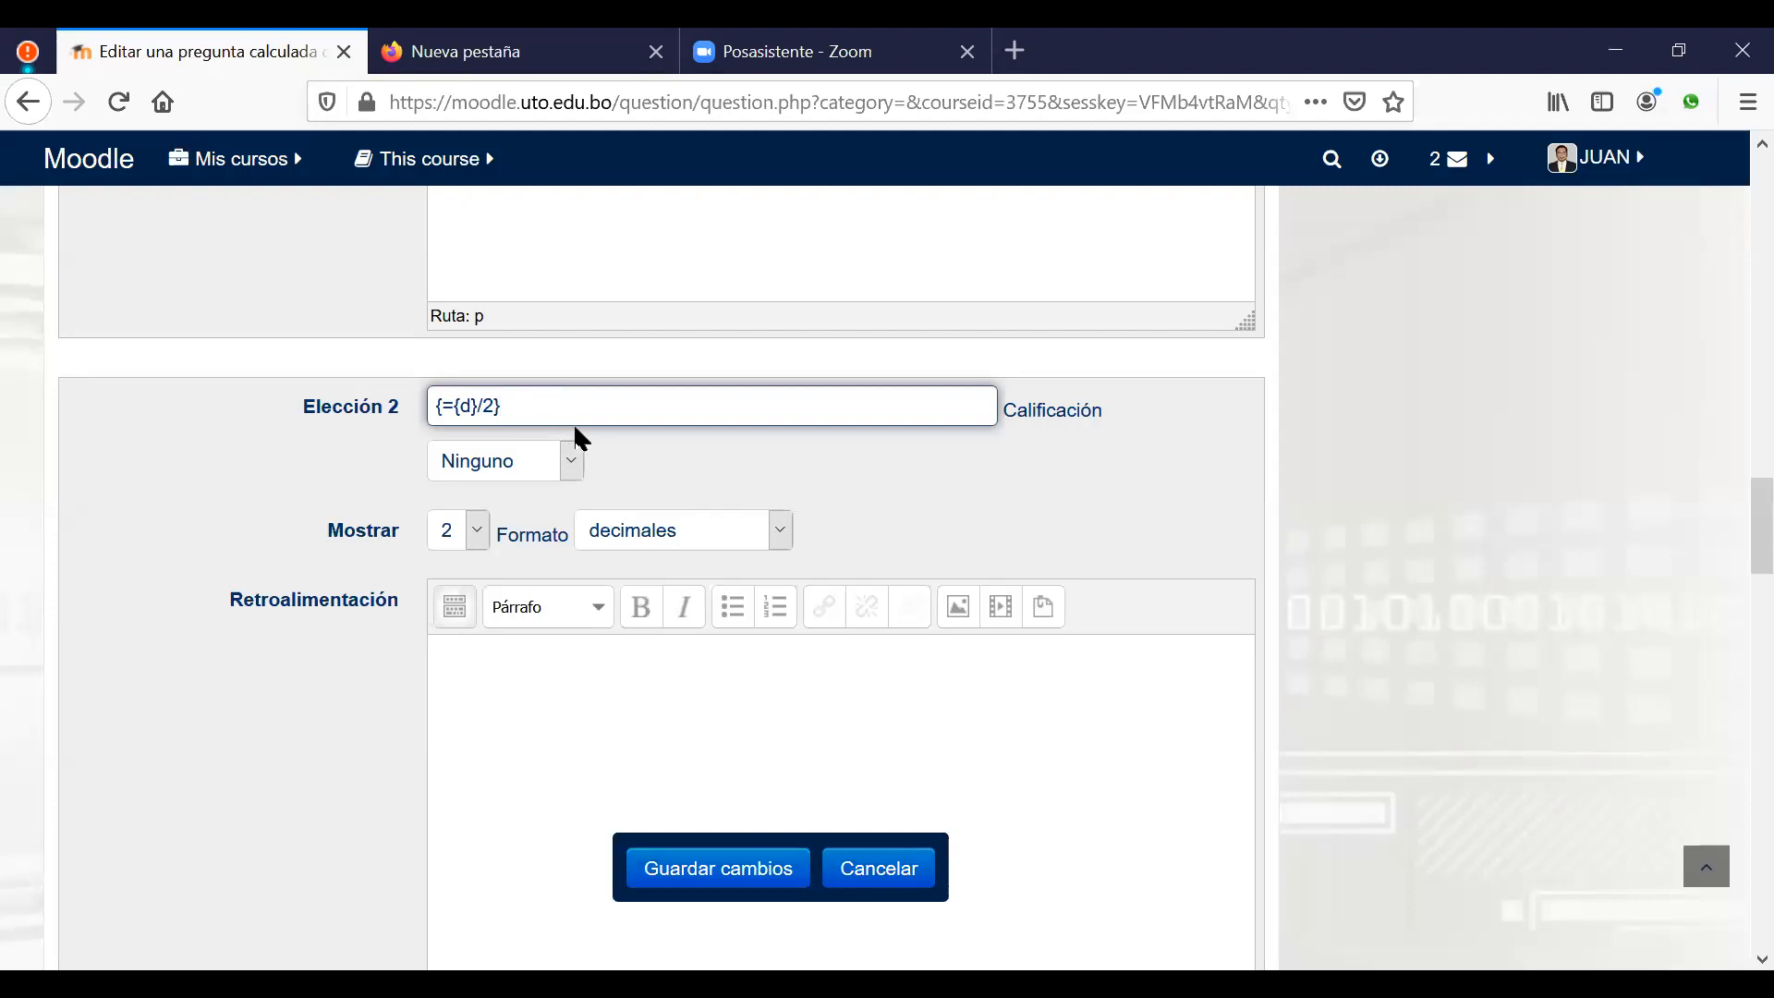
scroll(820, 564, down, 5)
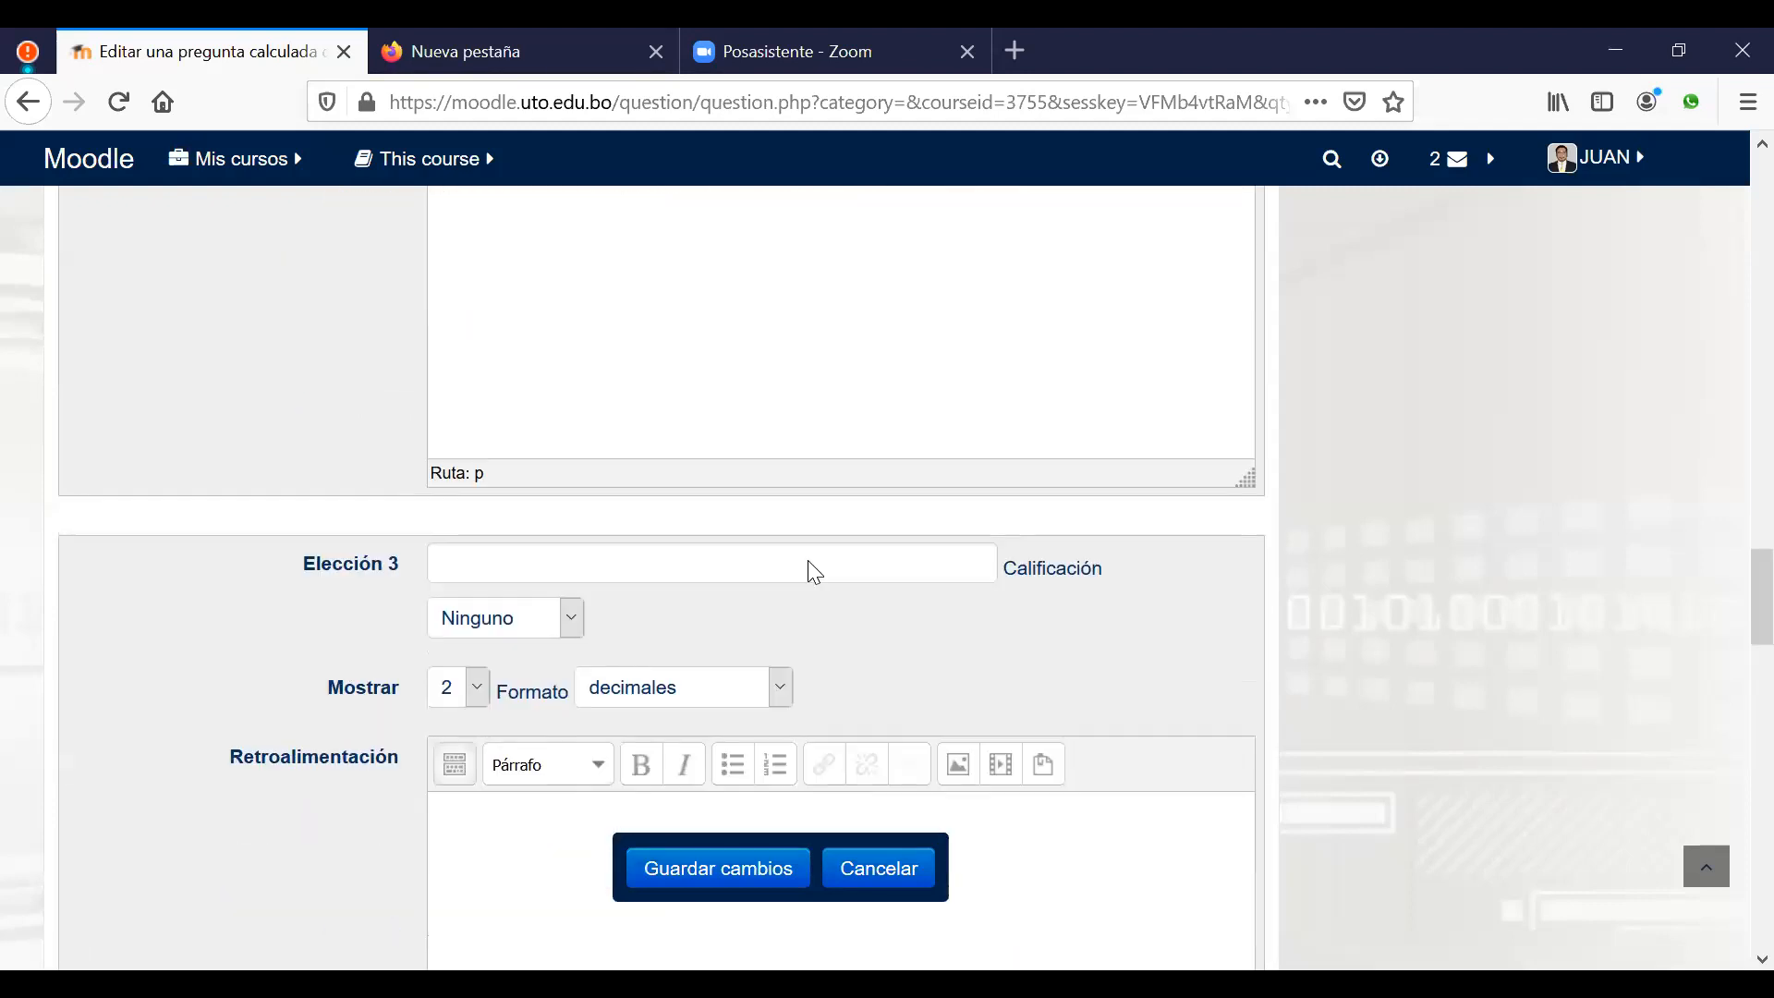
Step: Enter {={d}*2} as the third answer choice and submit with Guardar cambios
click(808, 562)
text({})
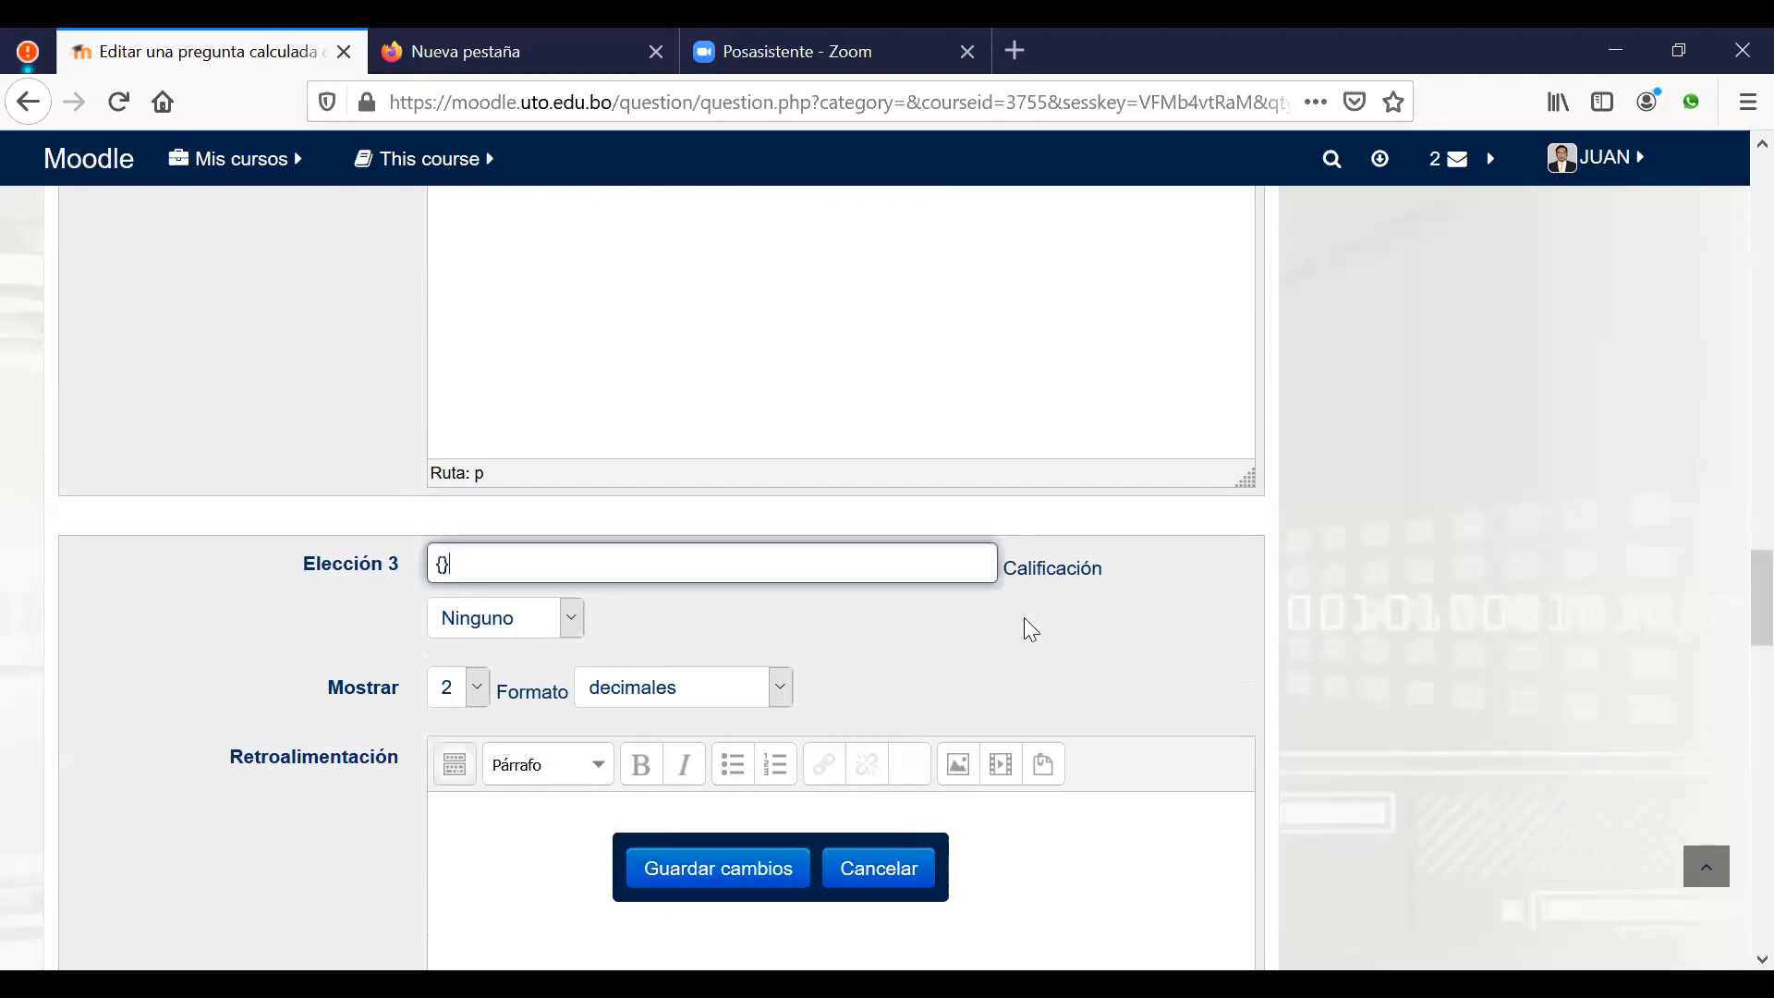
text(=)
text({})
text(d)
text(*)
text(2)
scroll(886, 606, down, 2)
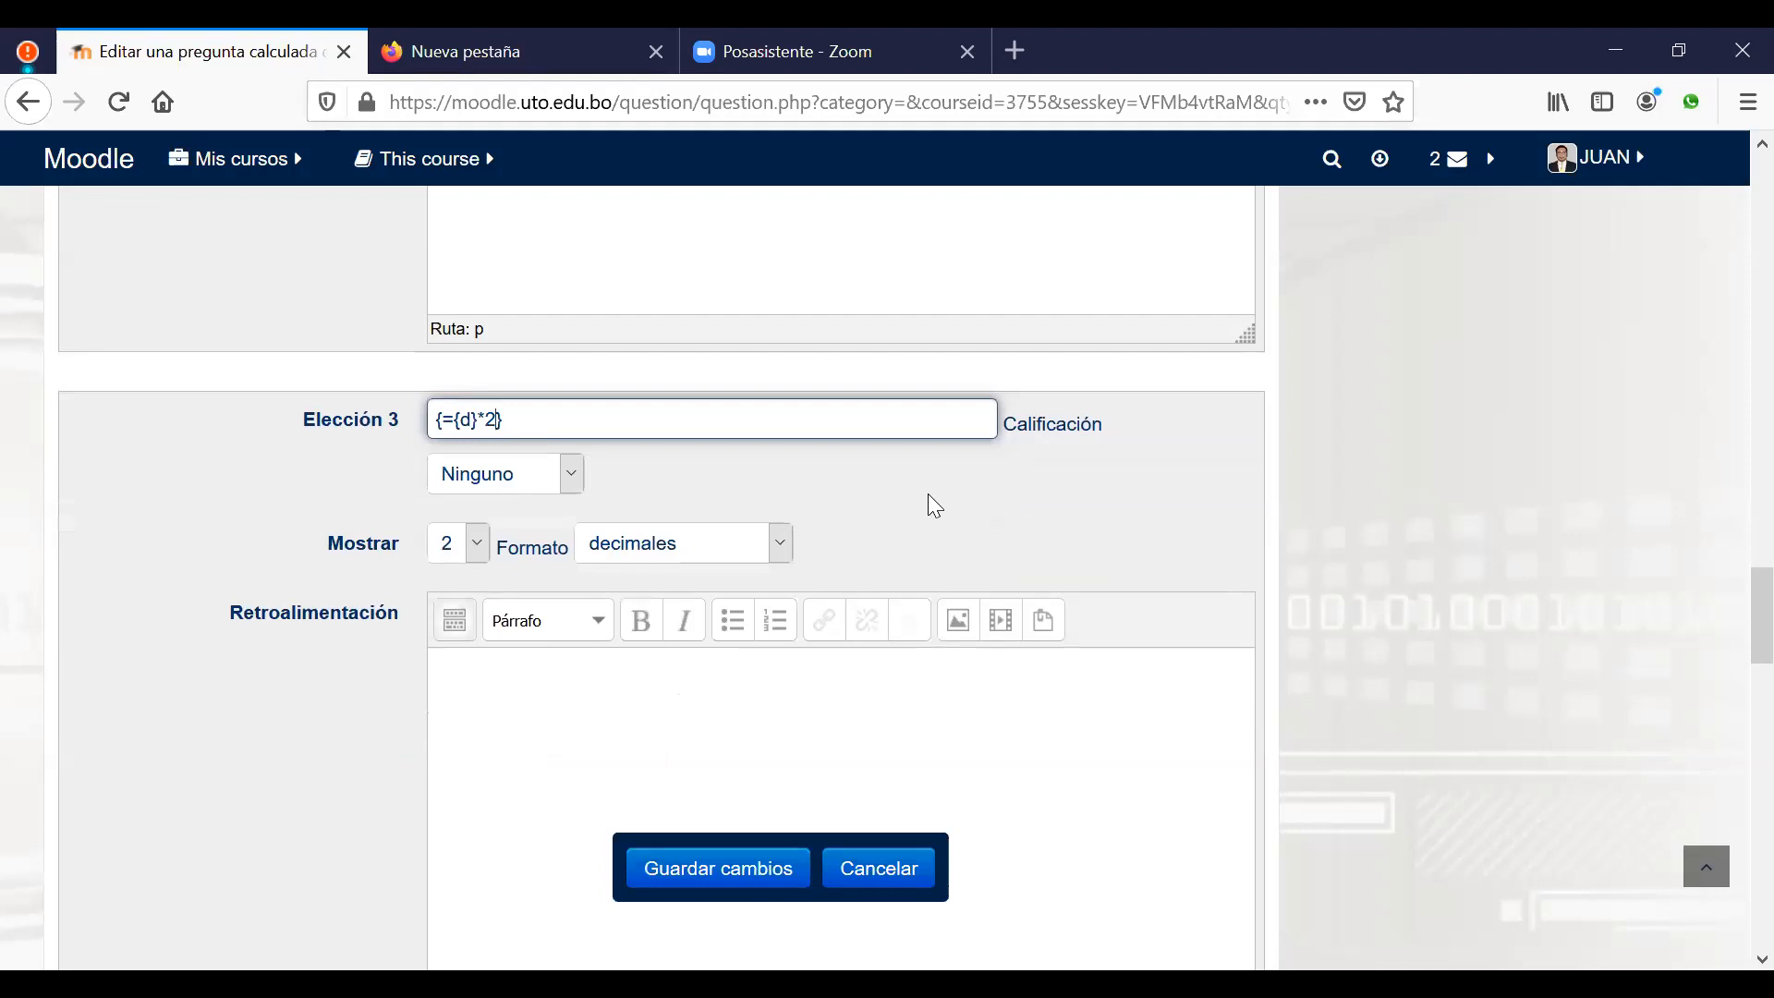
scroll(927, 495, down, 5)
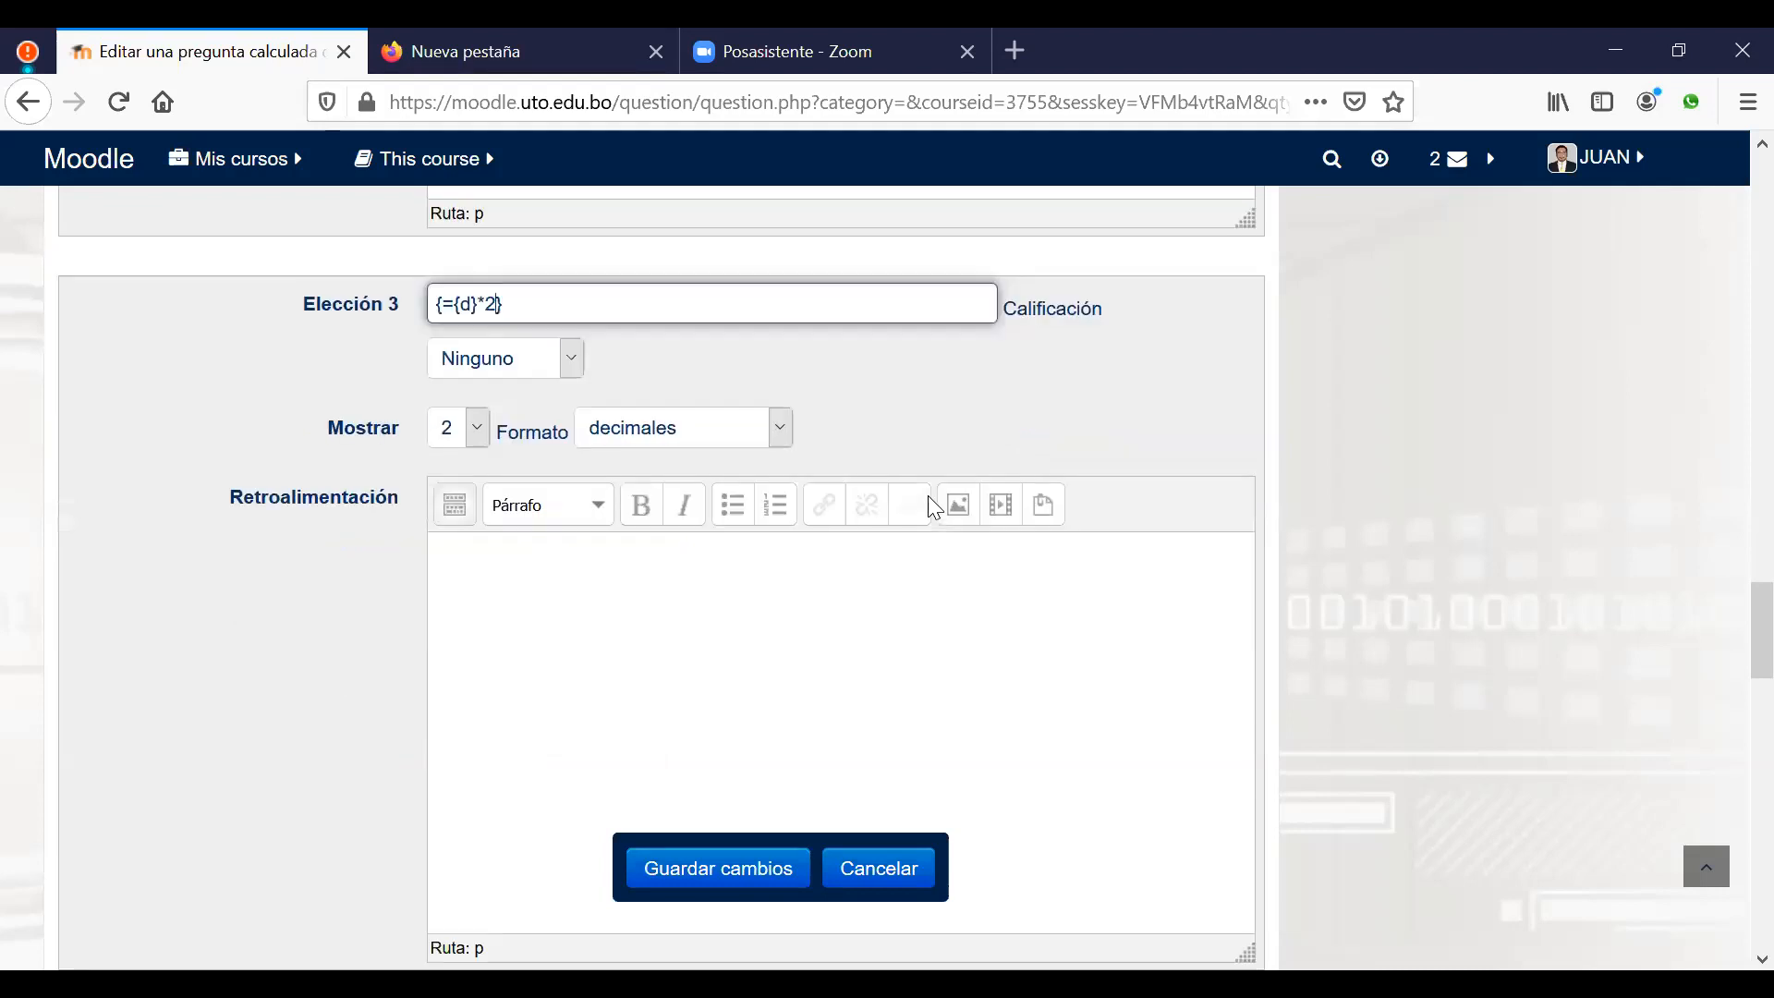
scroll(935, 507, down, 6)
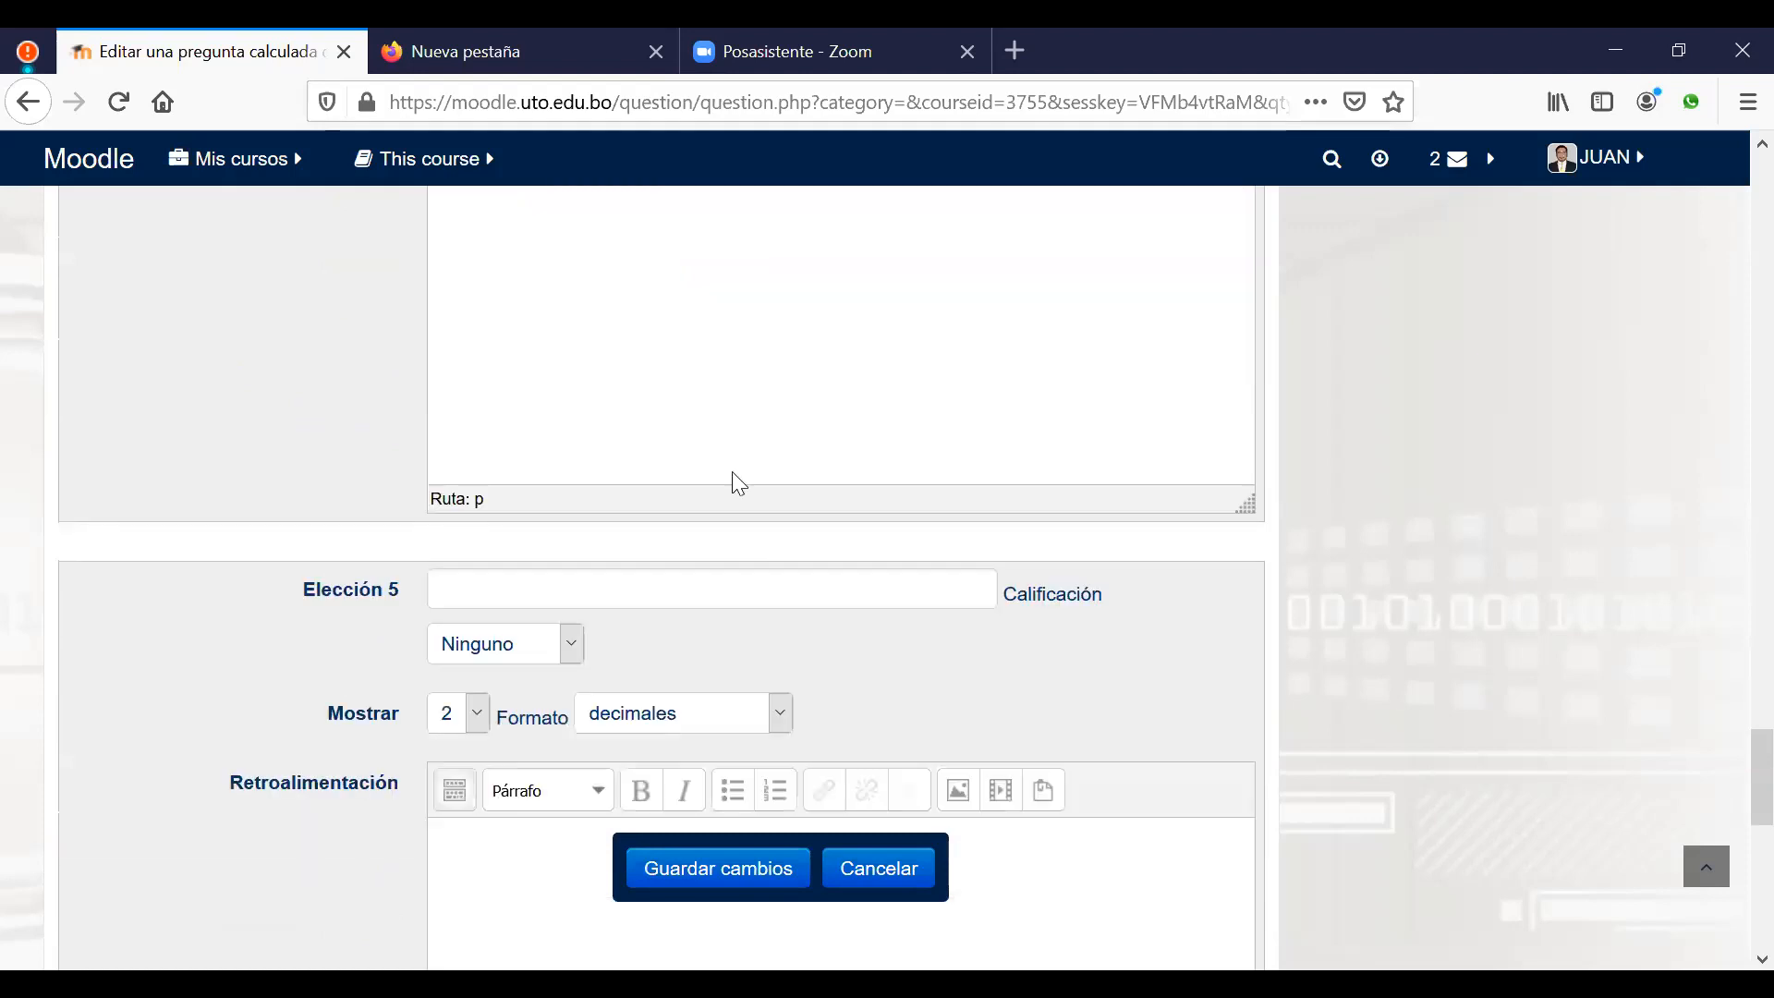
scroll(732, 483, down, 5)
scroll(806, 634, down, 3)
click(724, 873)
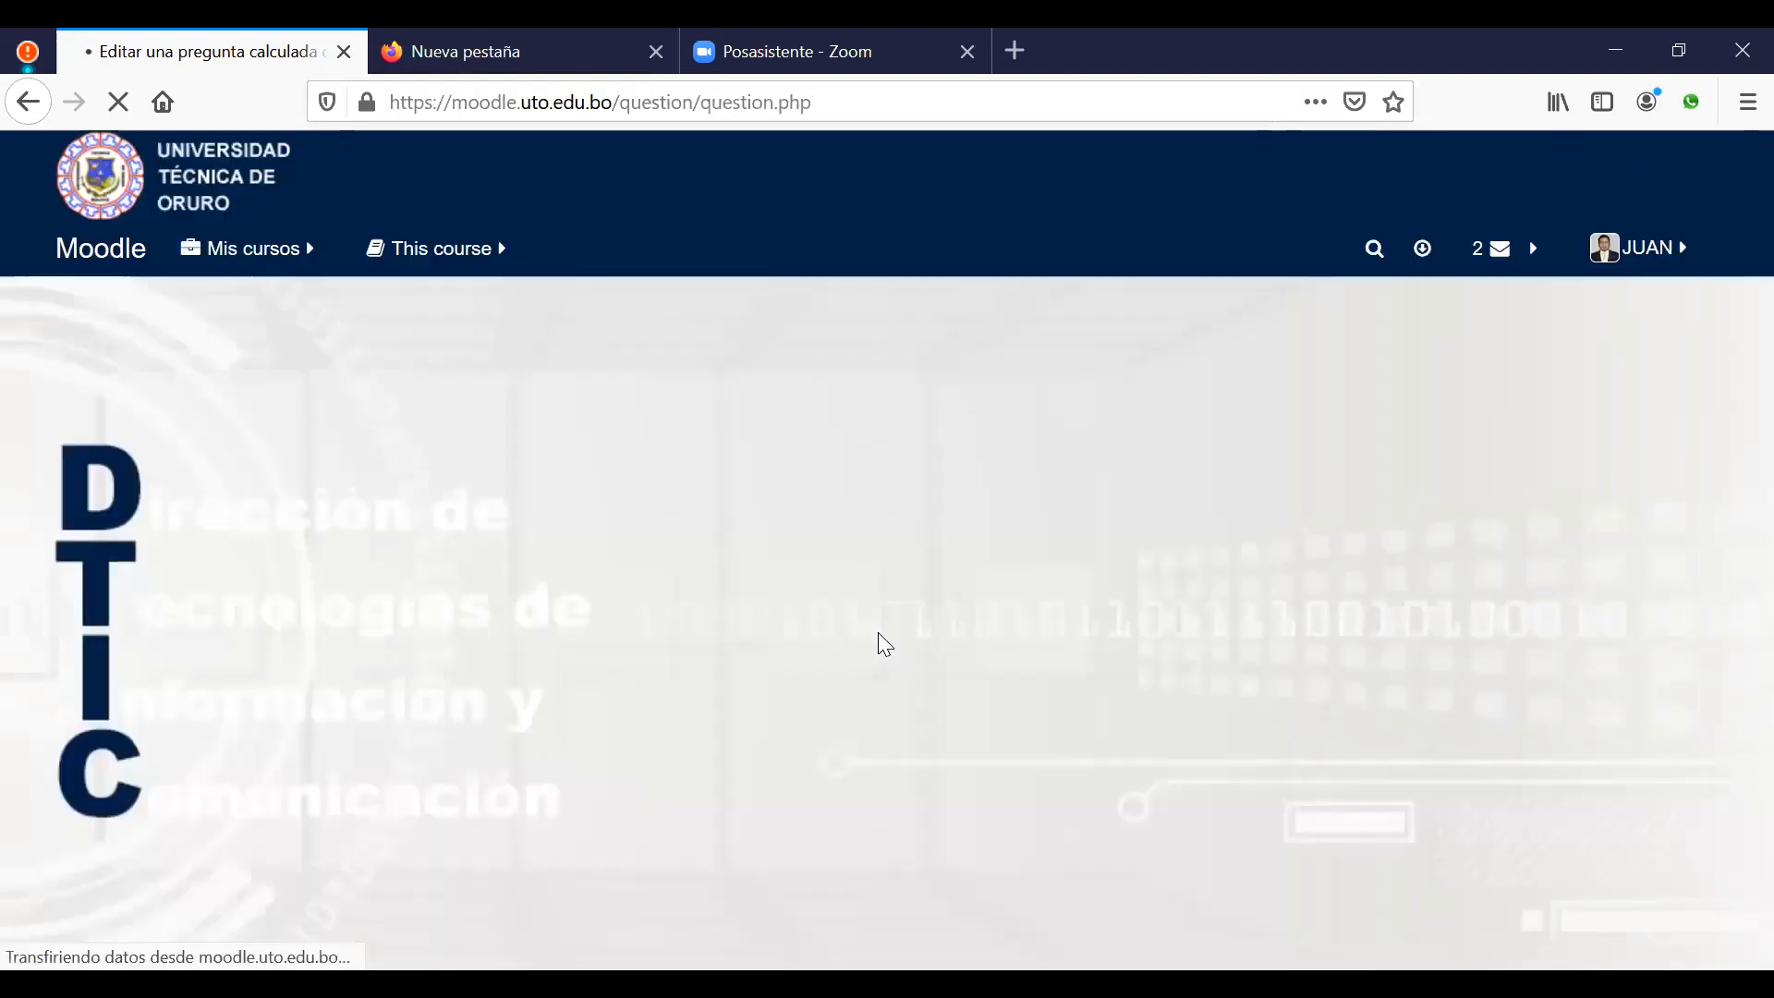
Step: Change 3,1416 to 3.1416 in the first choice formula and save
scroll(994, 736, down, 5)
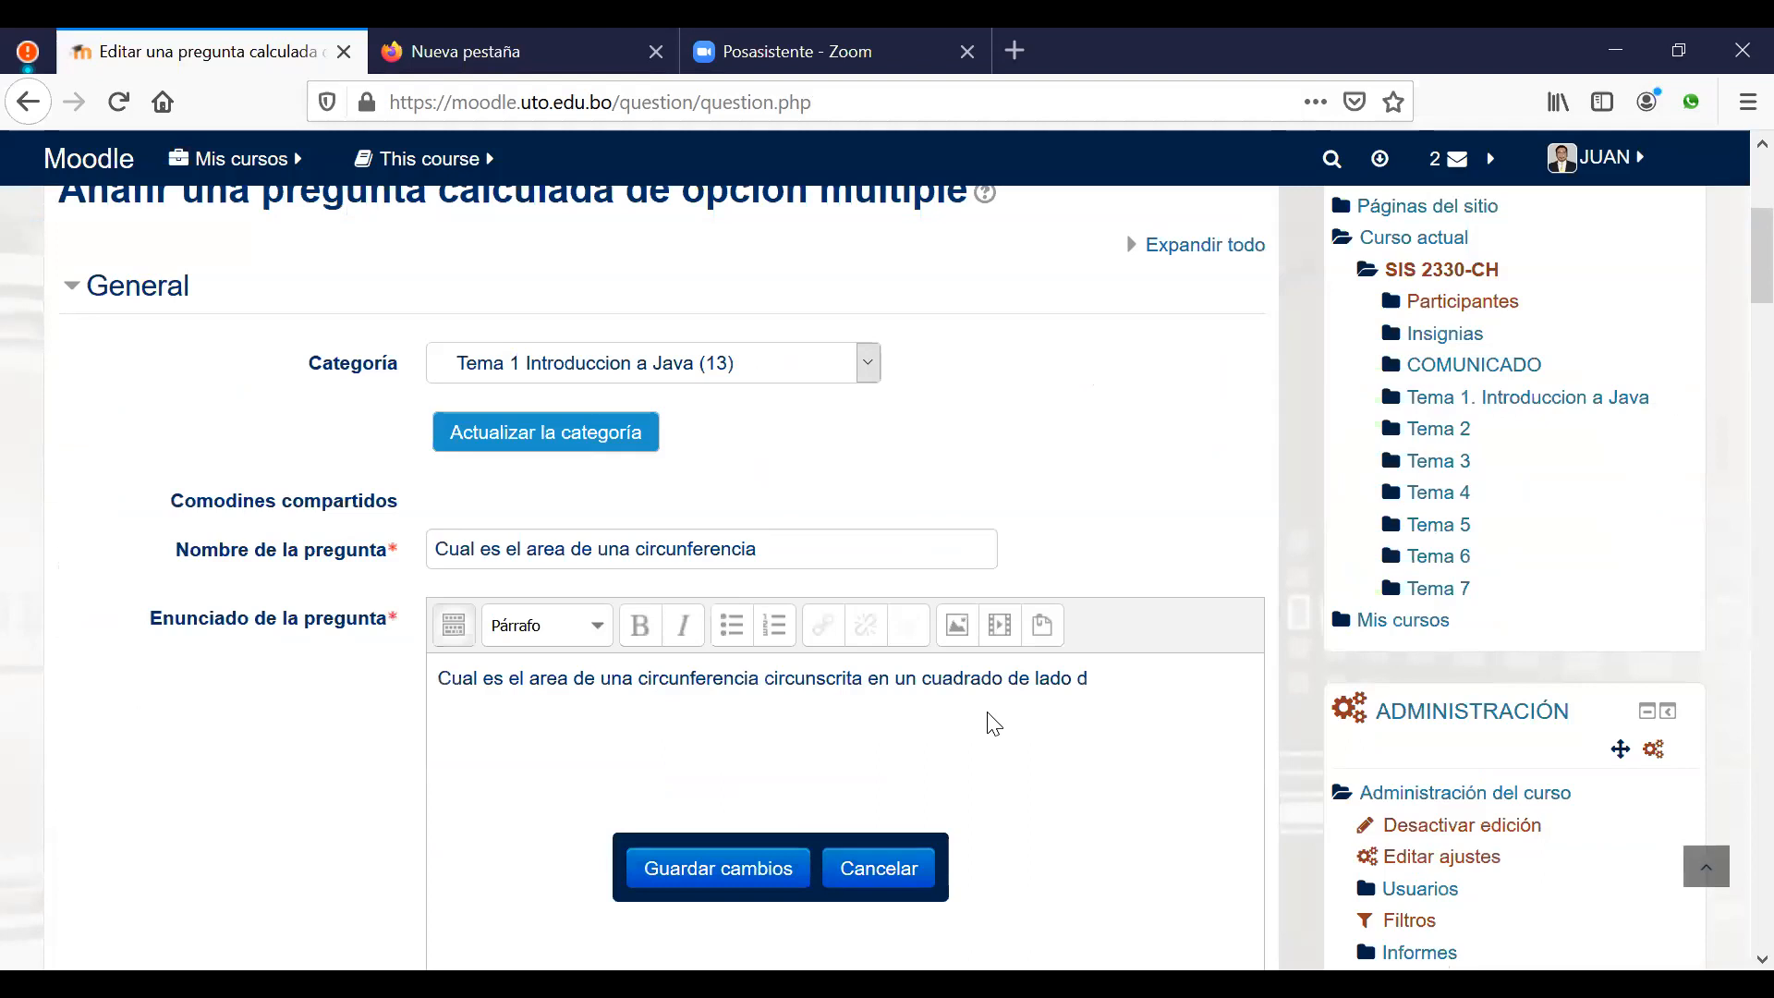
scroll(993, 723, down, 10)
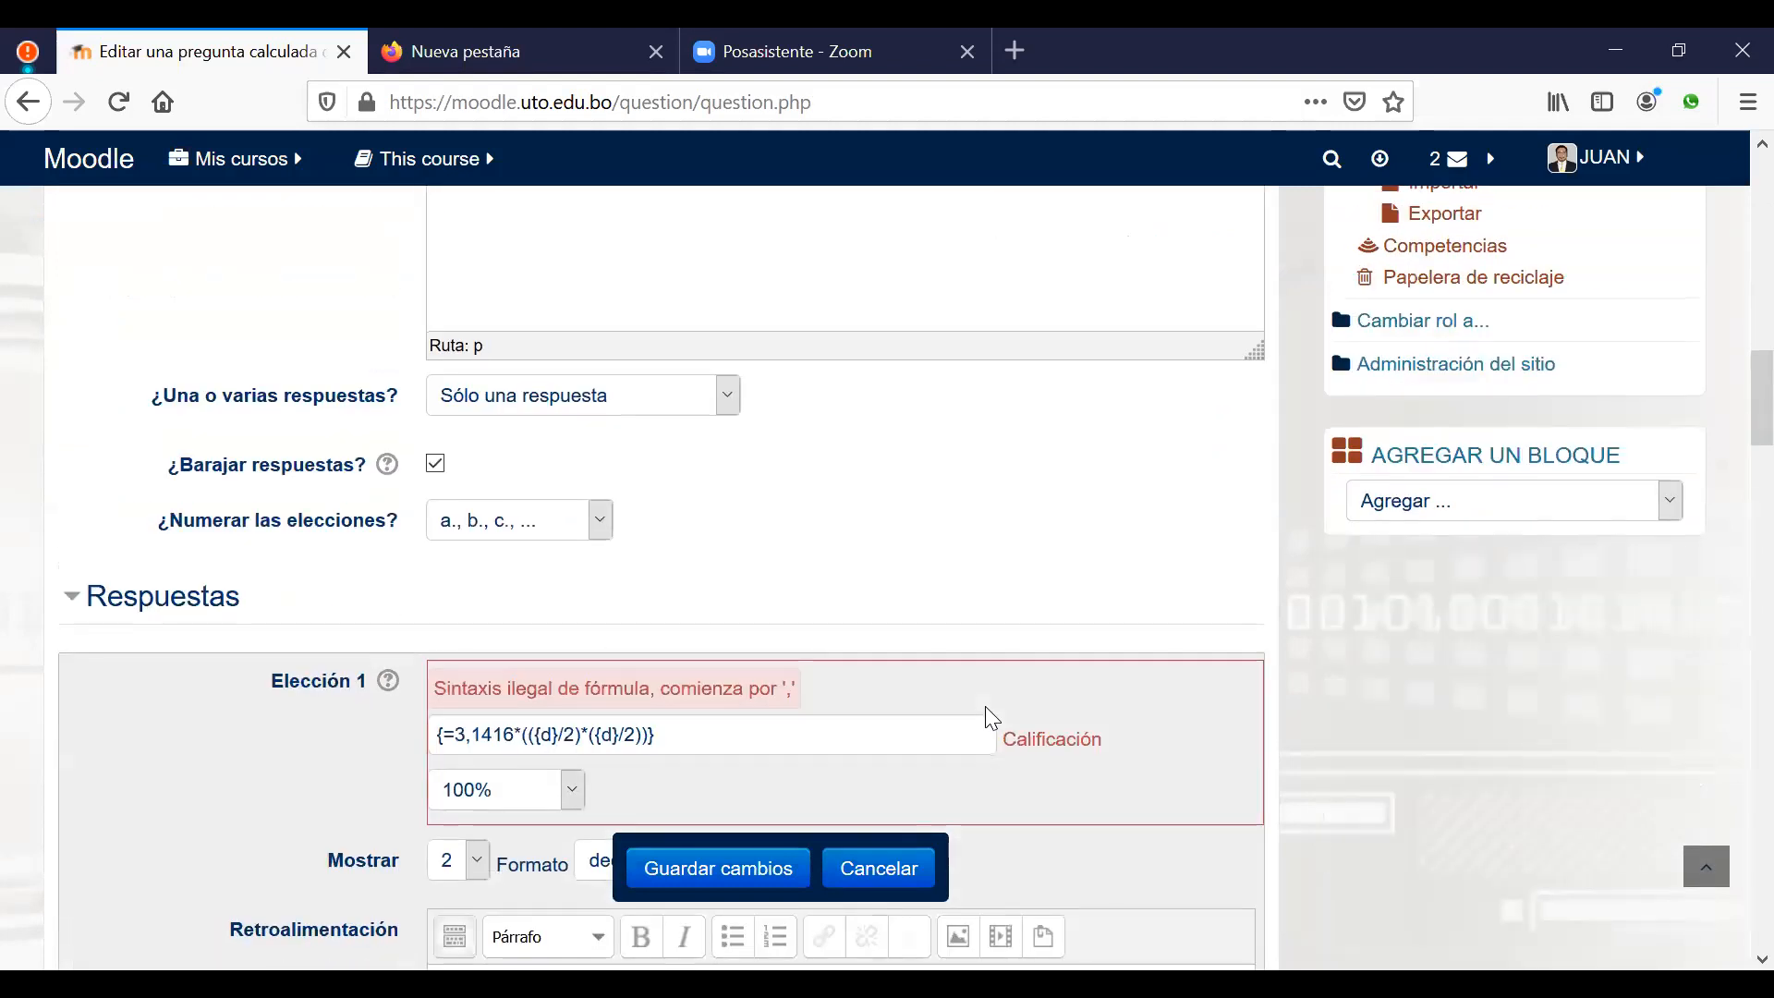
scroll(986, 711, down, 3)
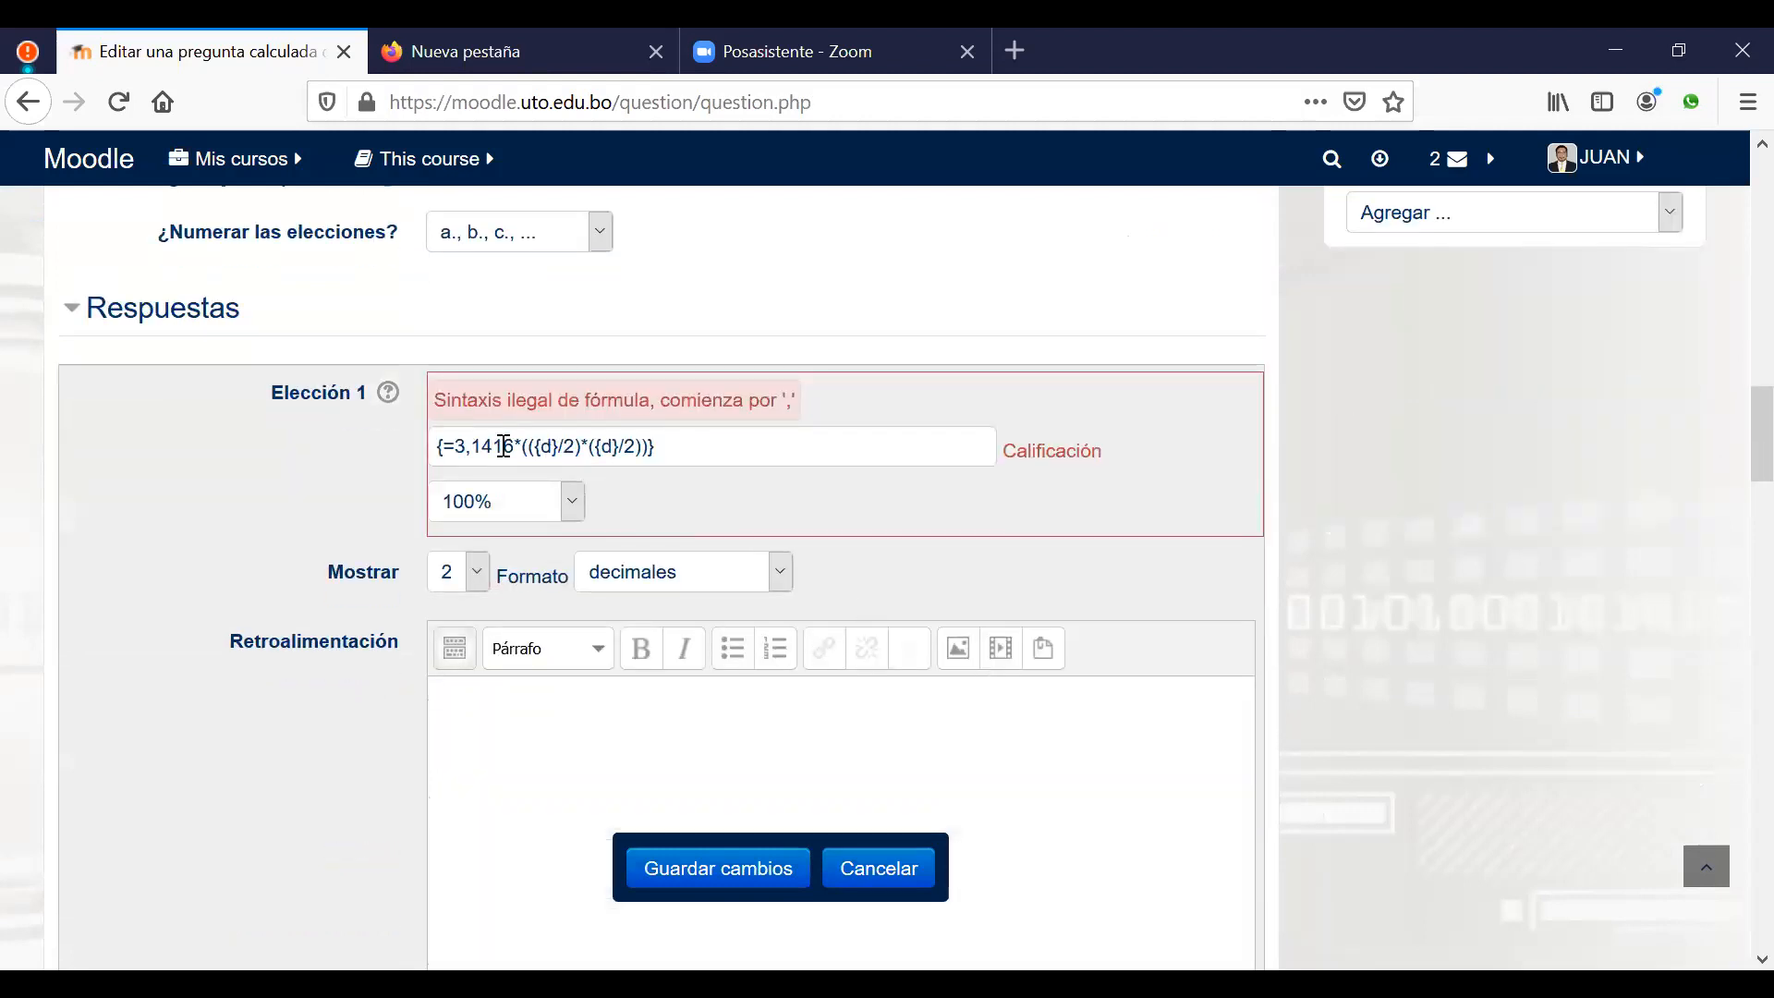
drag(466, 451, 475, 453)
text(.)
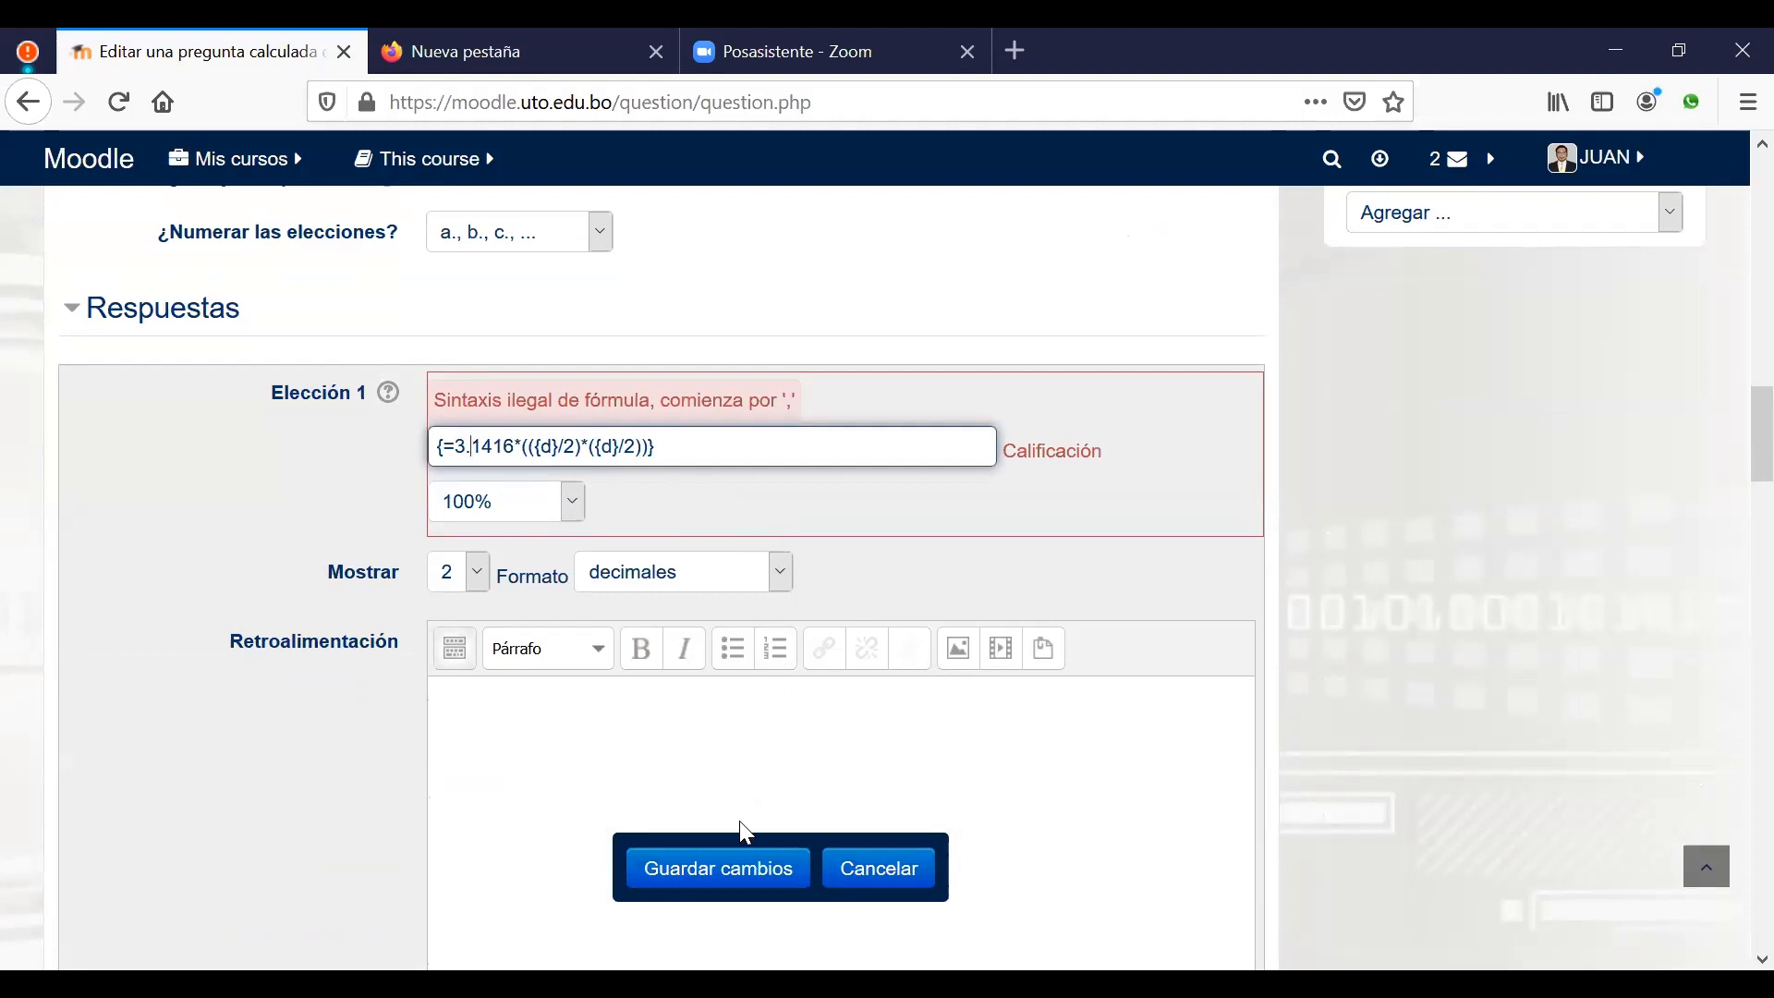
click(712, 865)
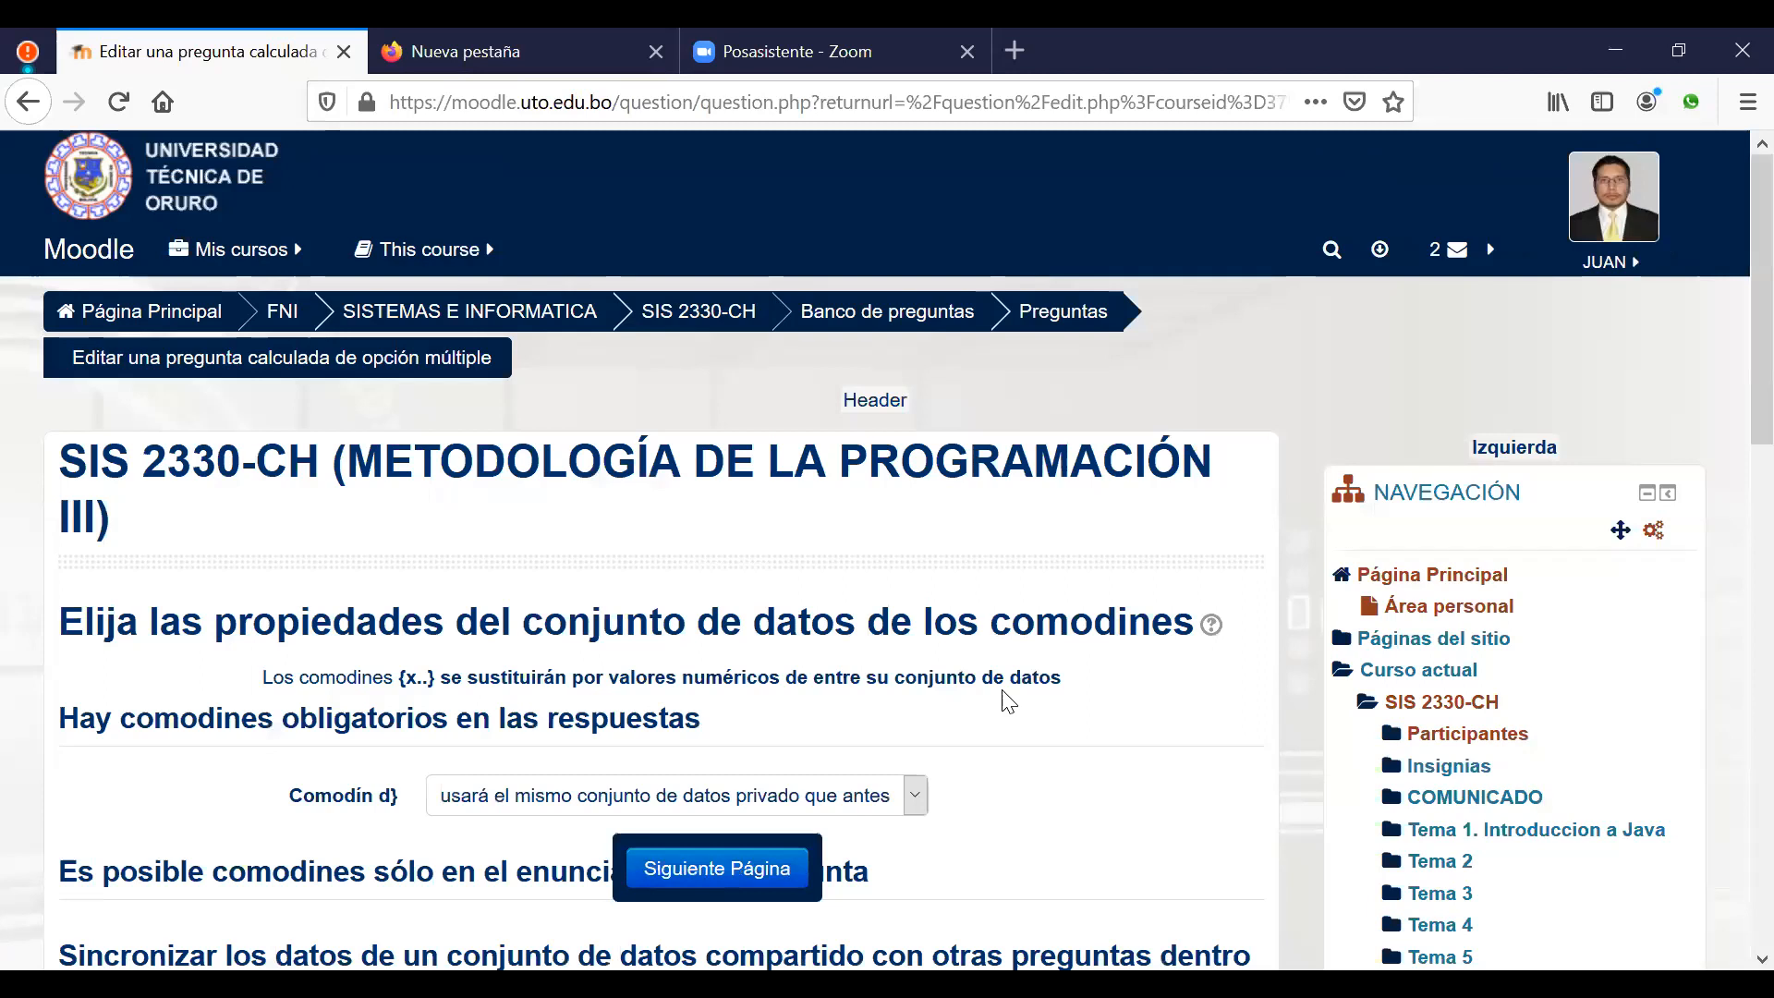
Step: Set wildcard d to use a new shared dataset and go to Siguiente Página
scroll(1007, 702, down, 2)
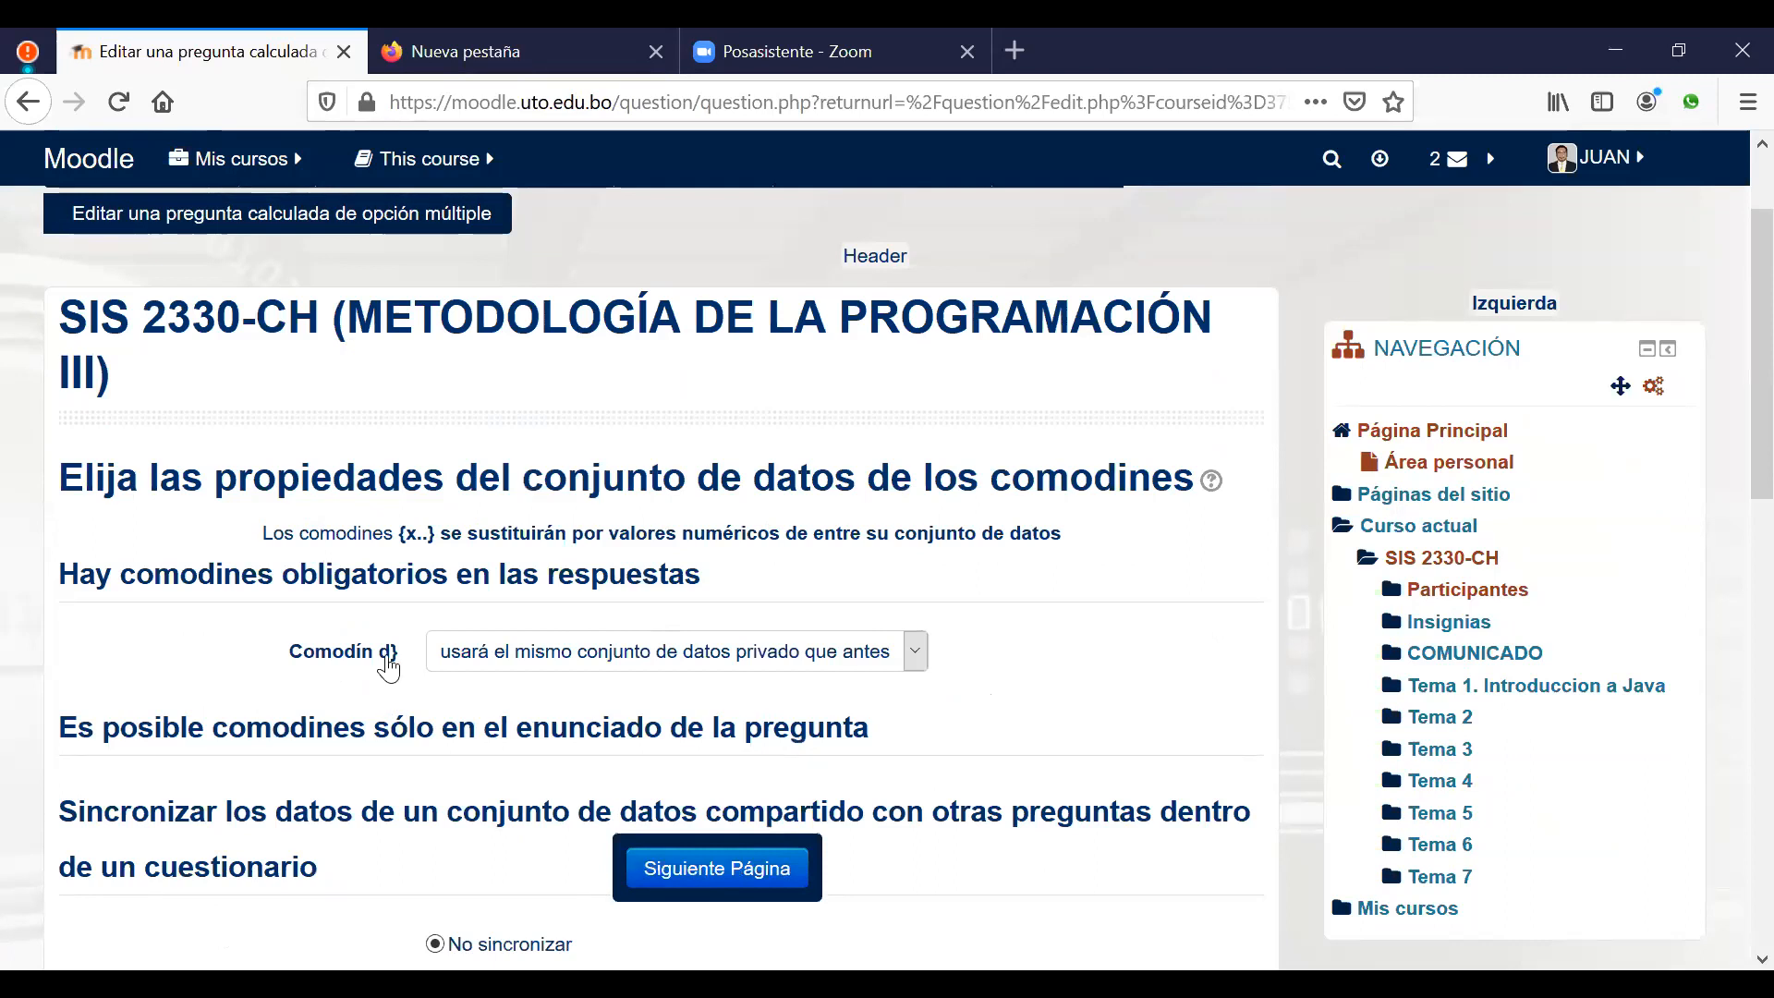
click(887, 658)
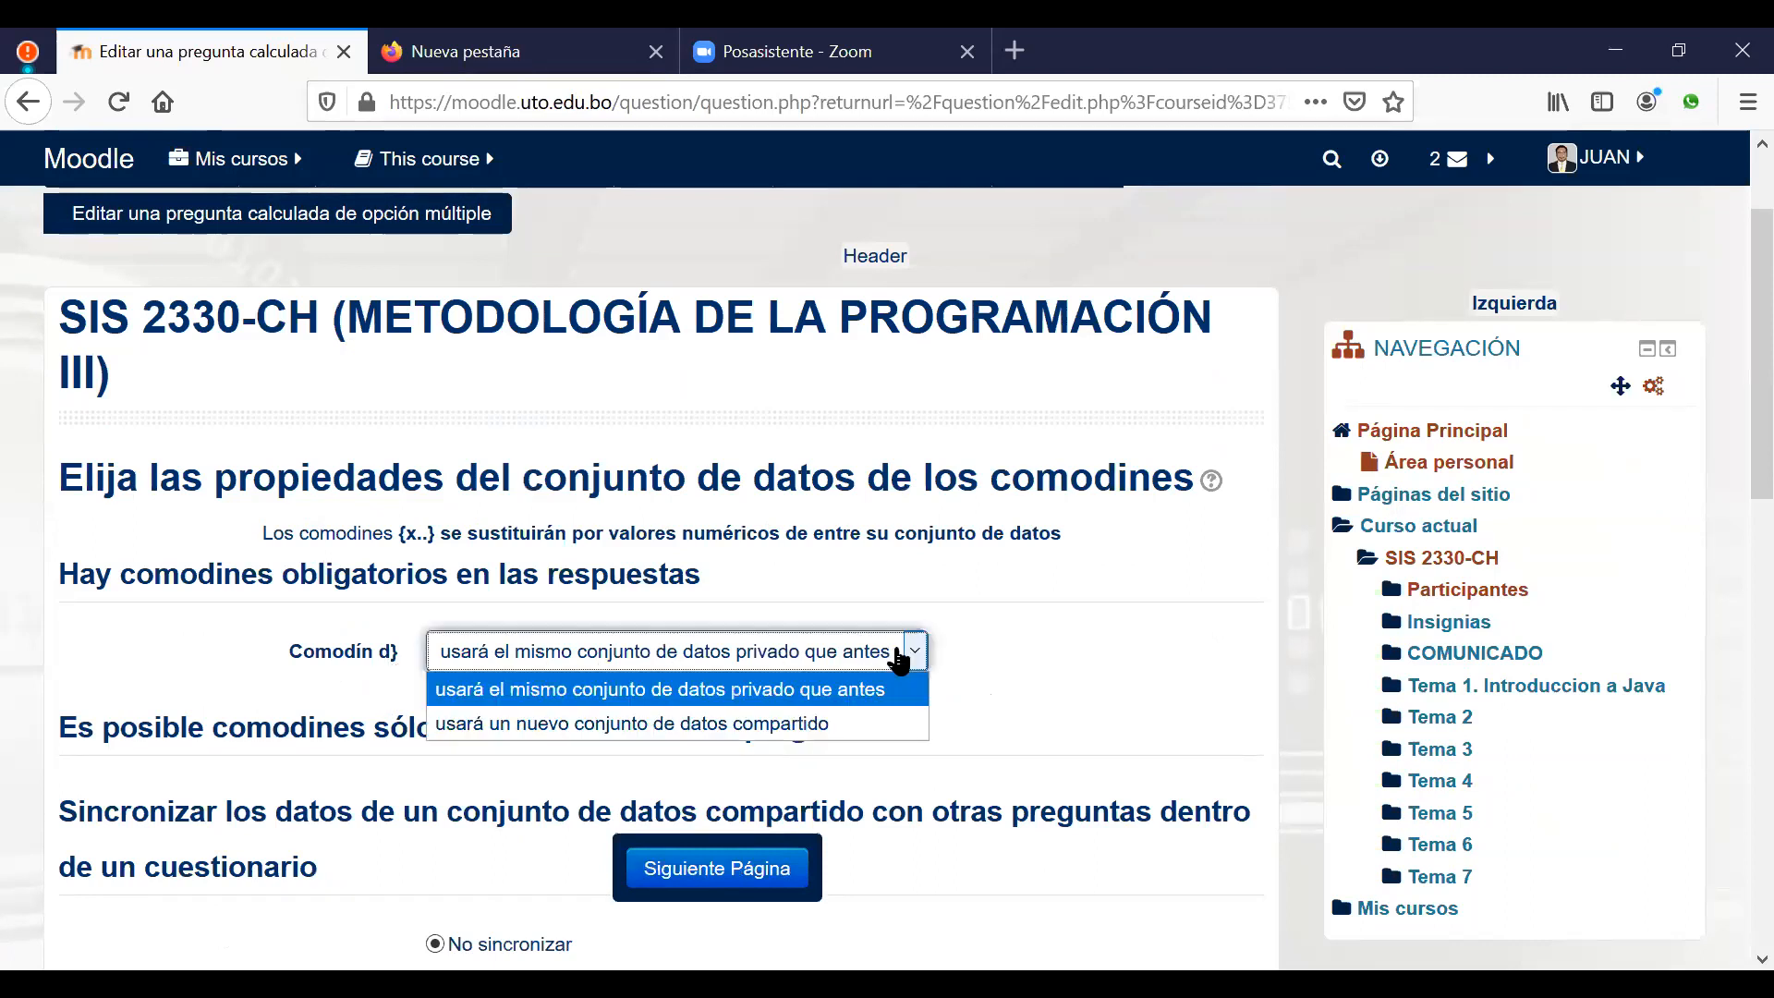
click(577, 725)
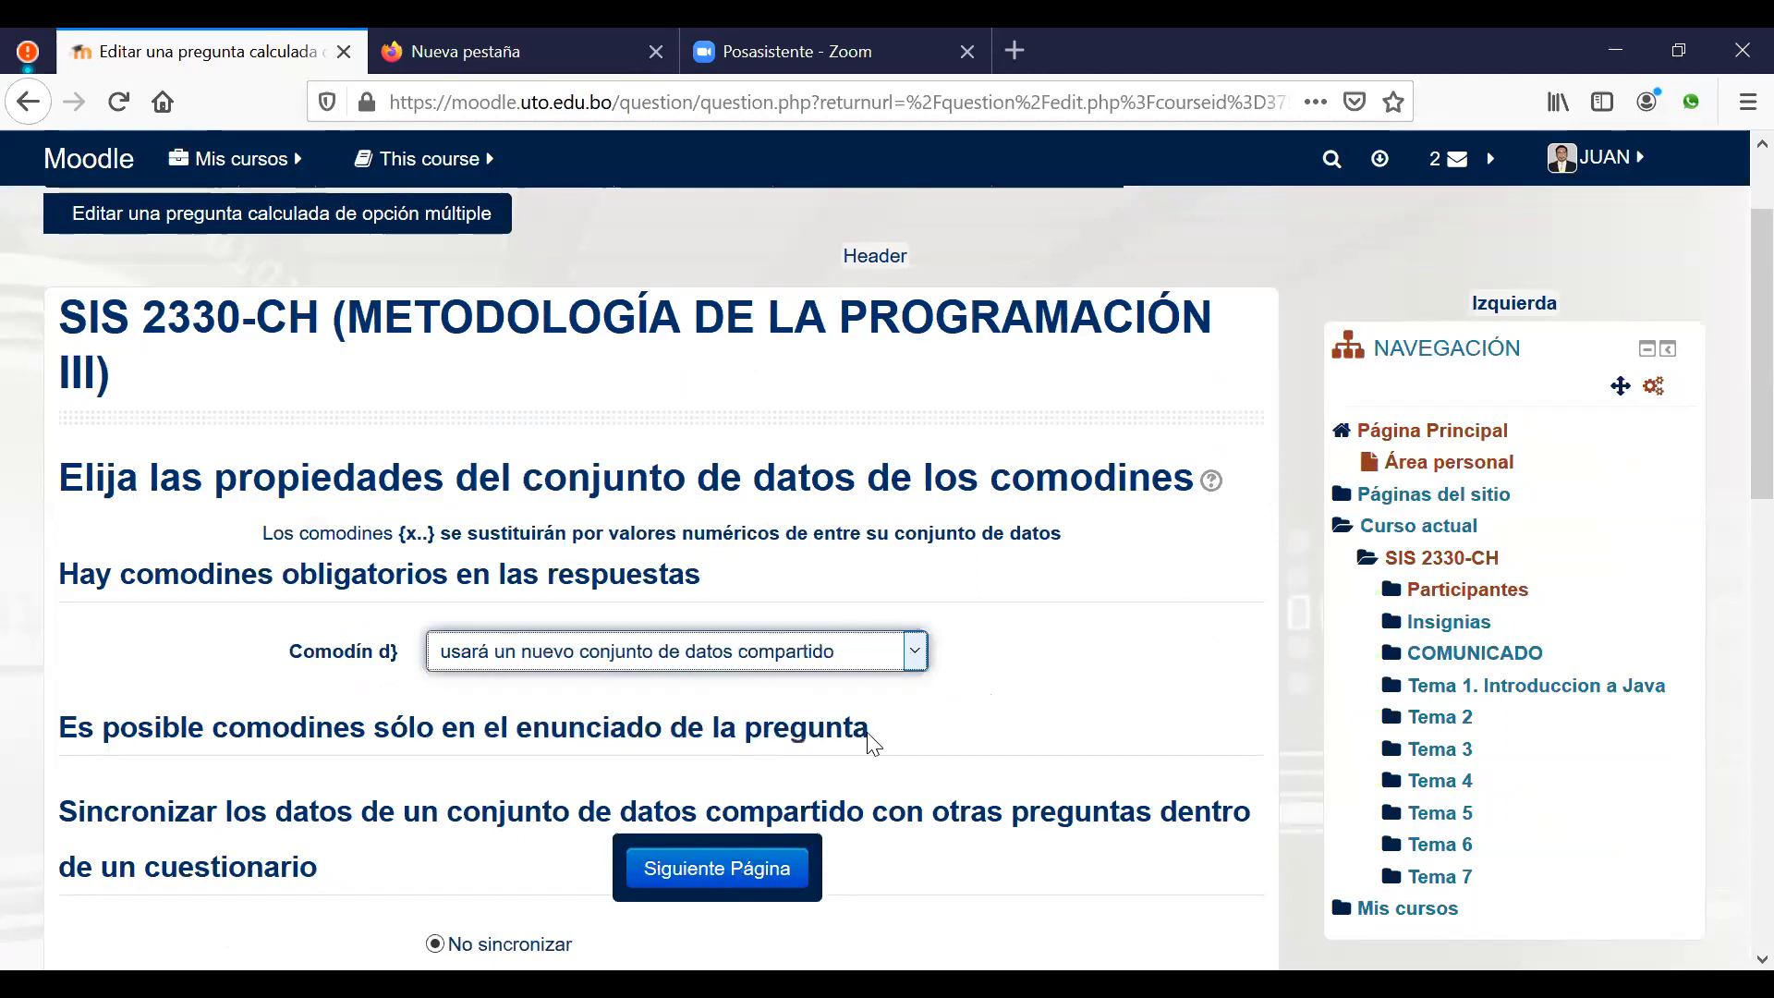
click(743, 871)
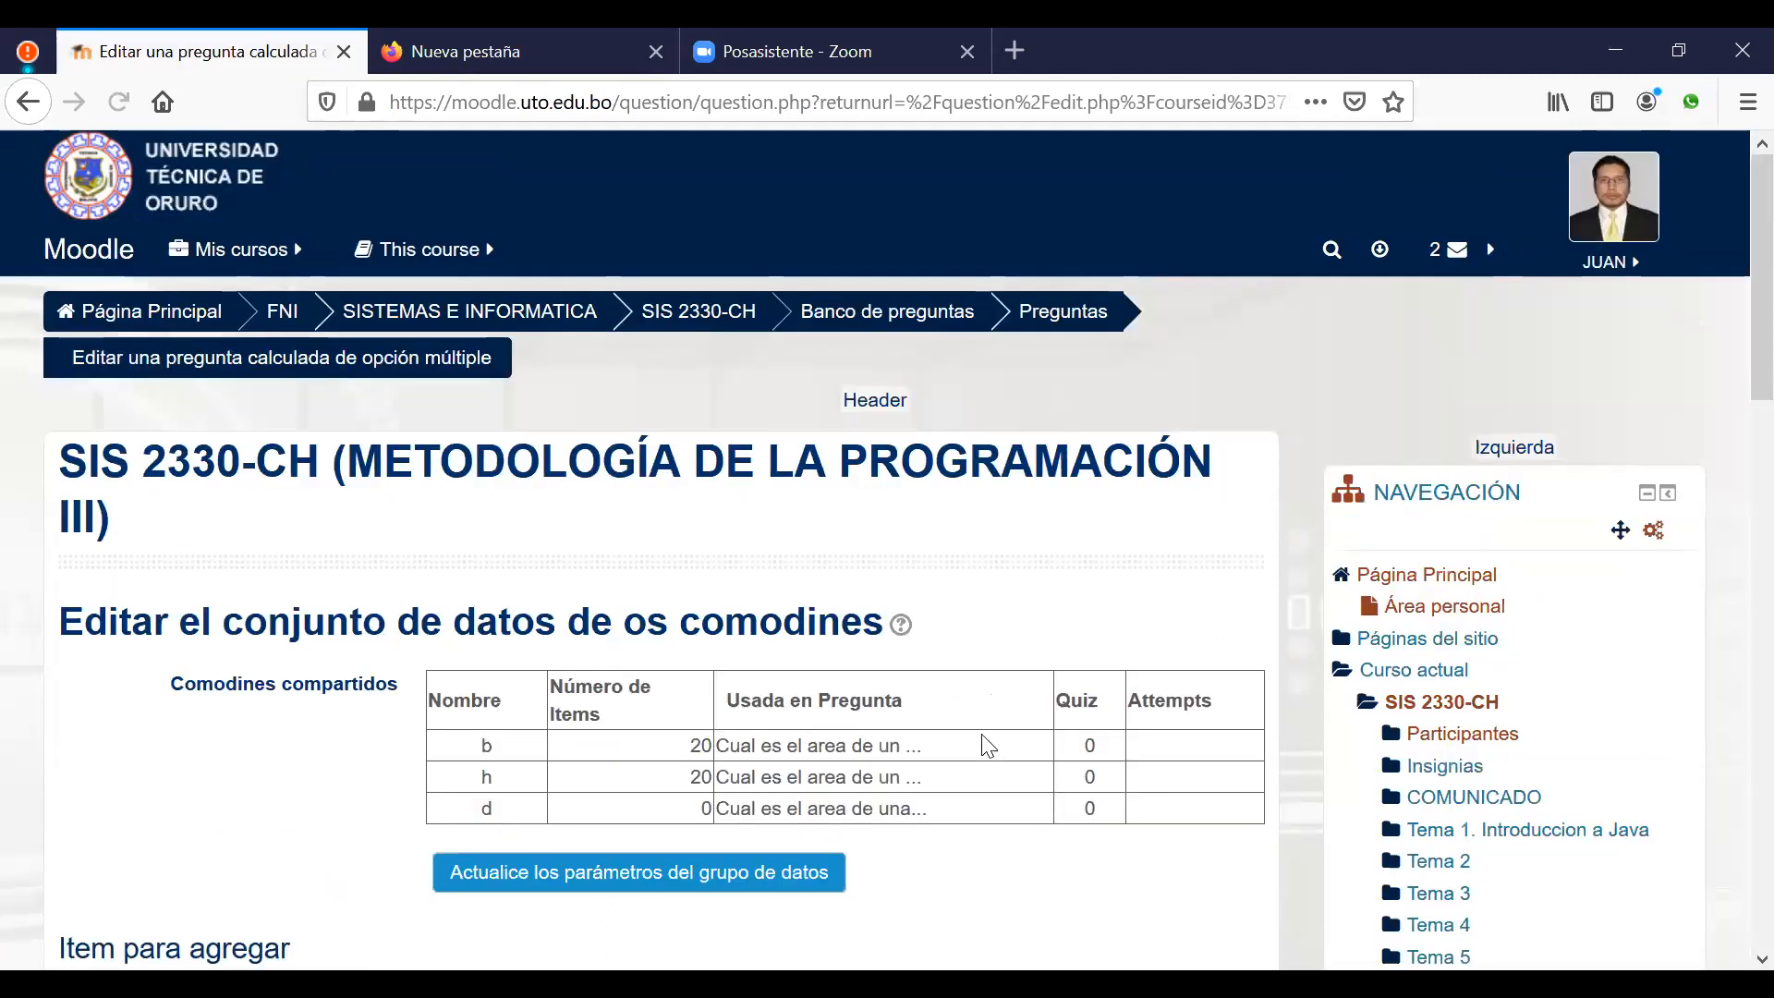
Step: Set wildcard d's range to minimum 5.0 and maximum 20.0
scroll(984, 742, down, 5)
scroll(688, 685, down, 1)
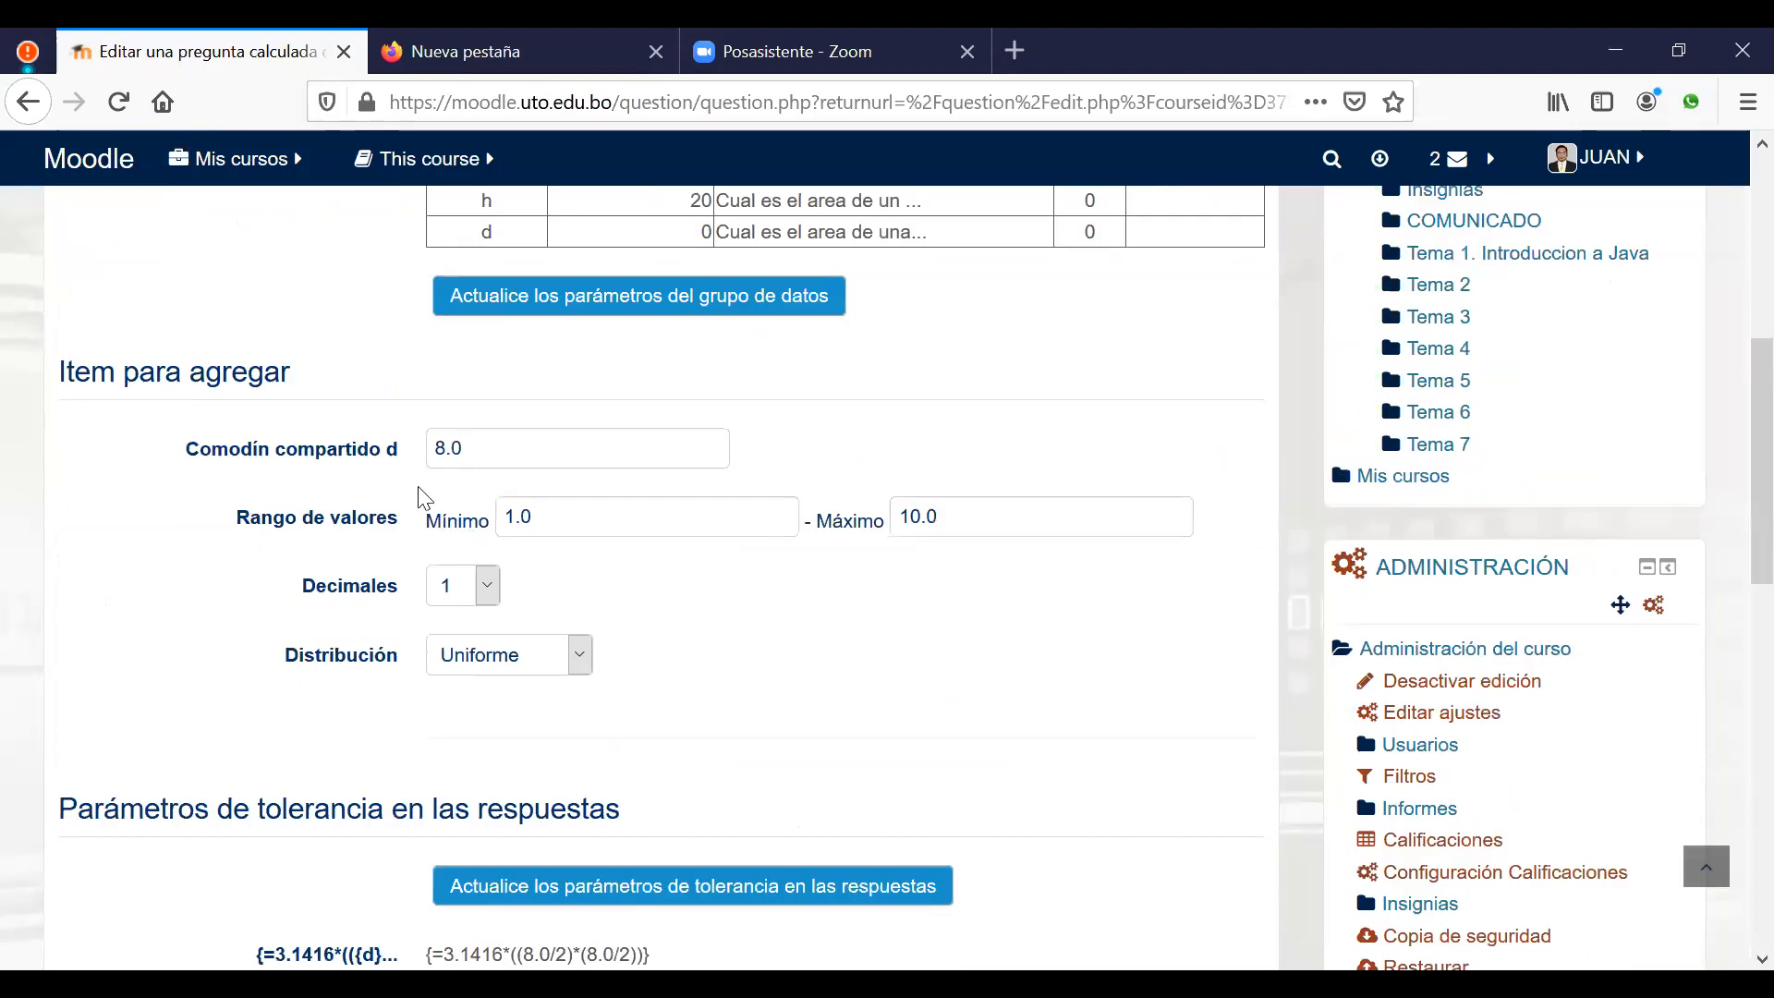
click(500, 515)
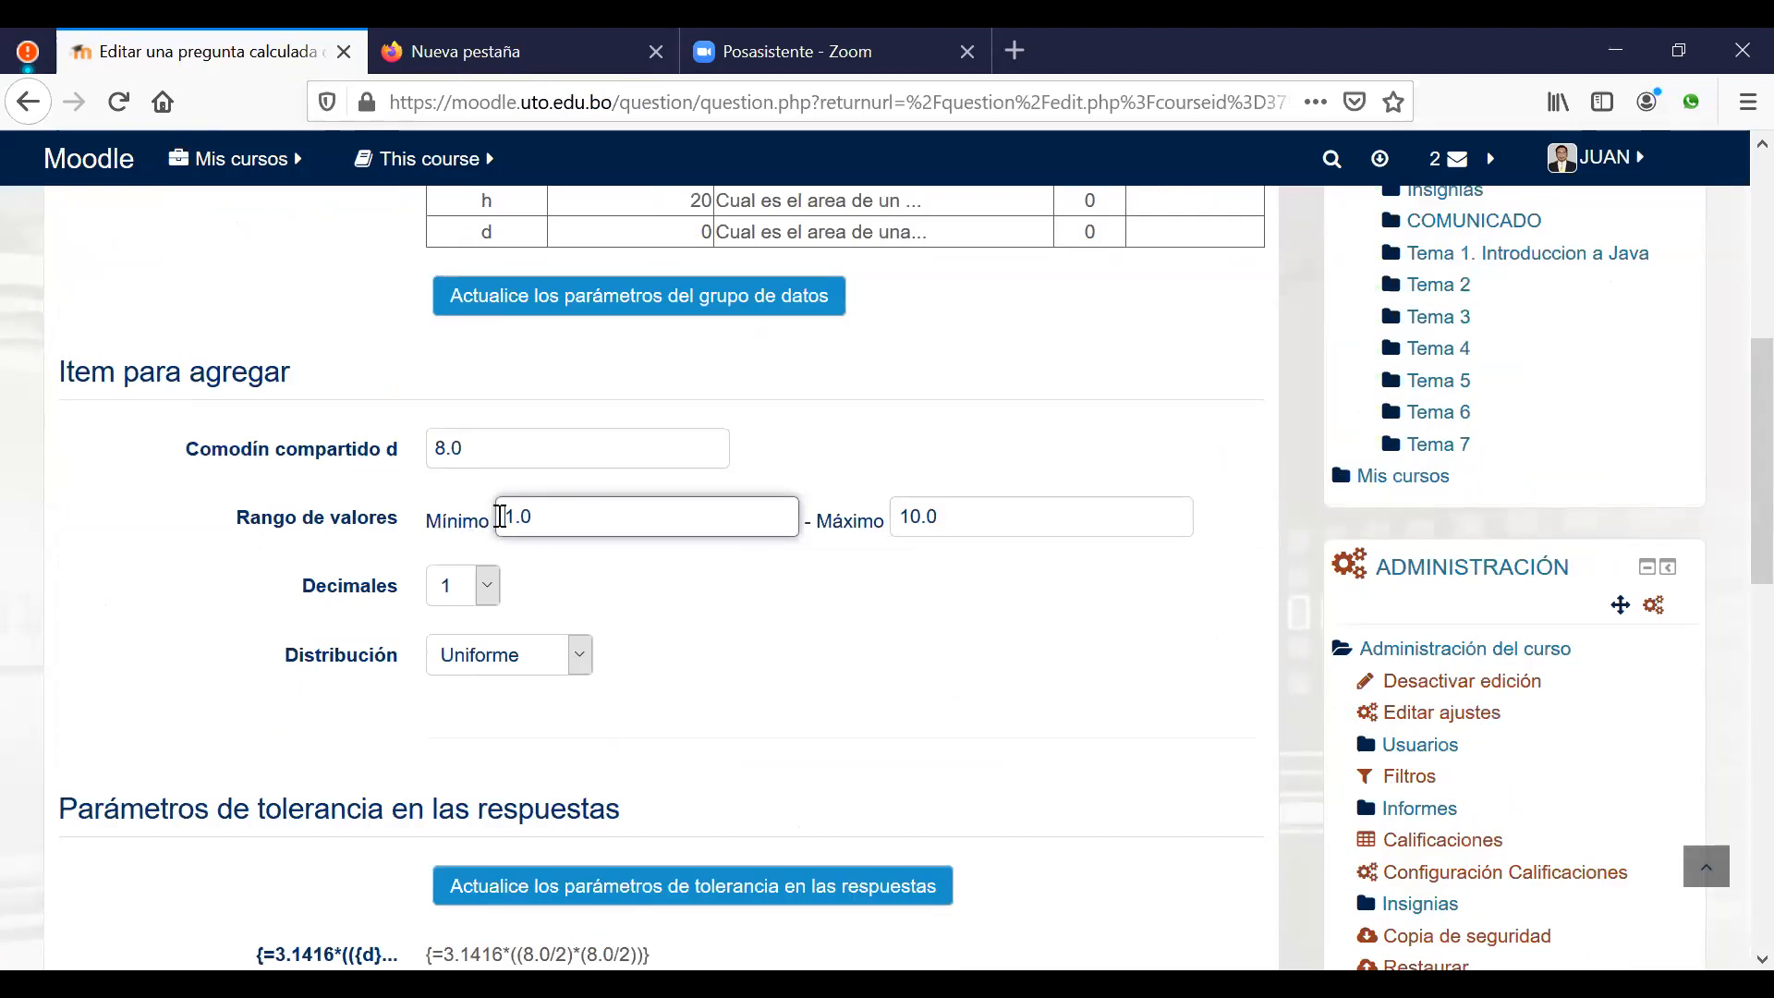
key(Delete)
text(5)
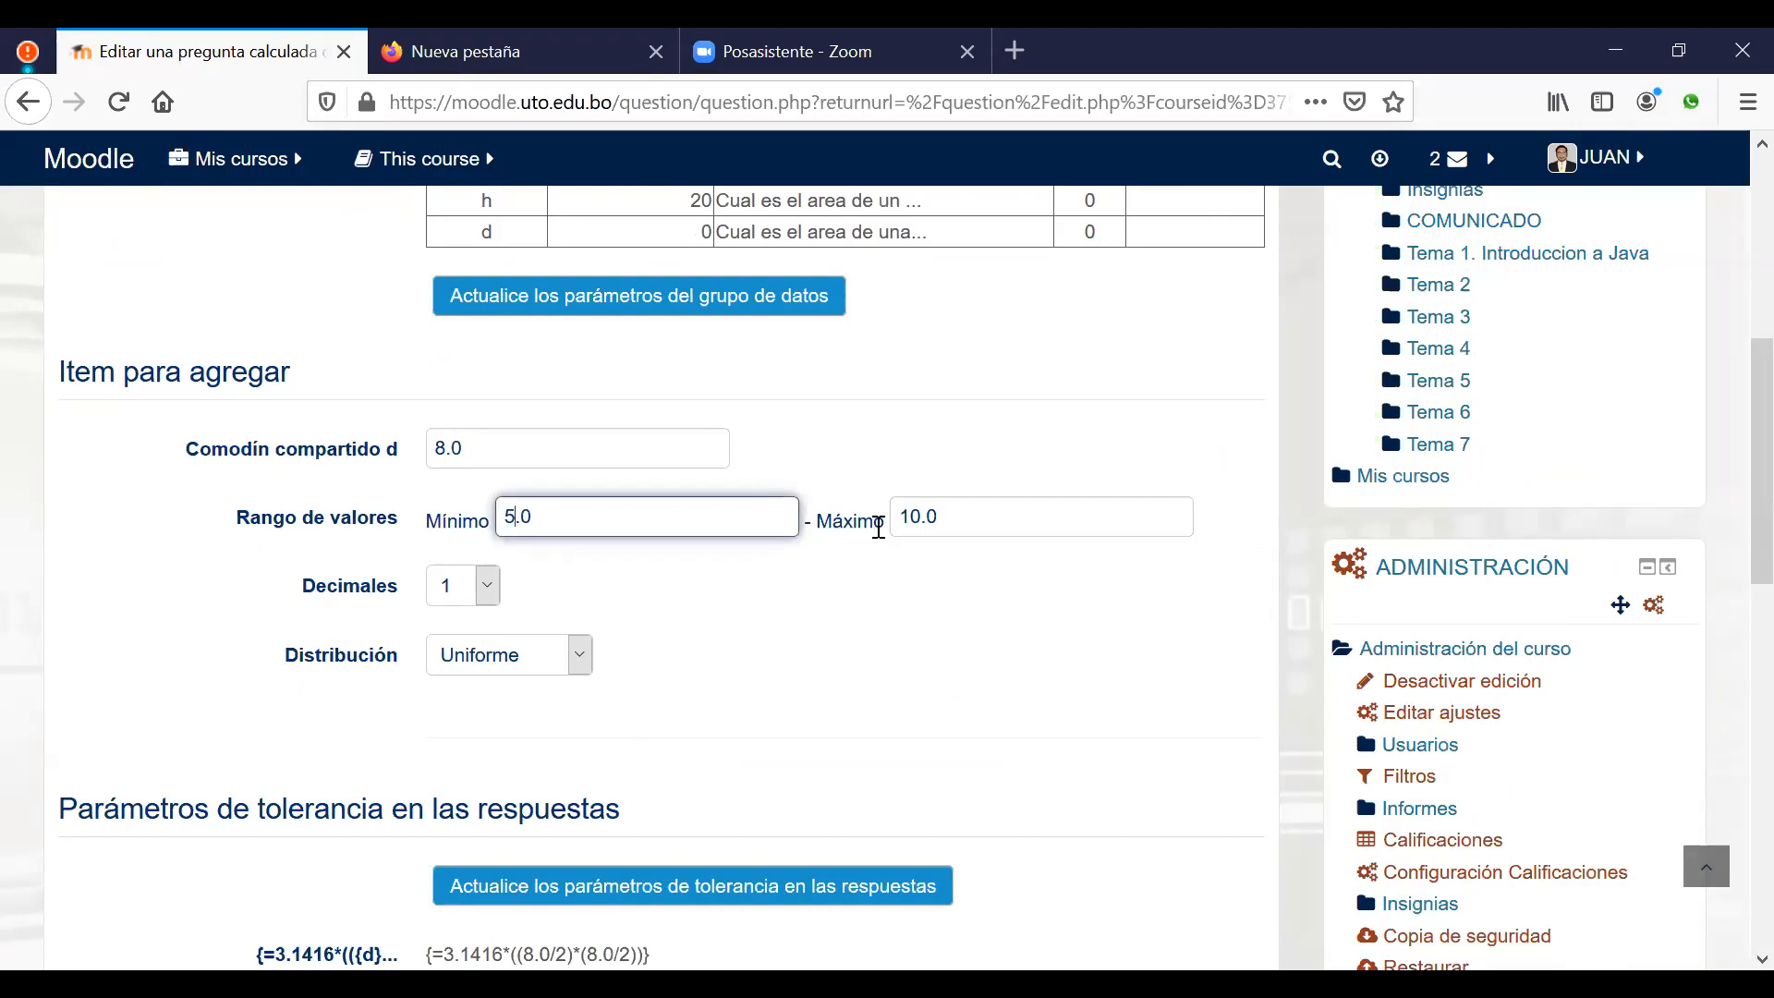
drag(901, 515, 909, 514)
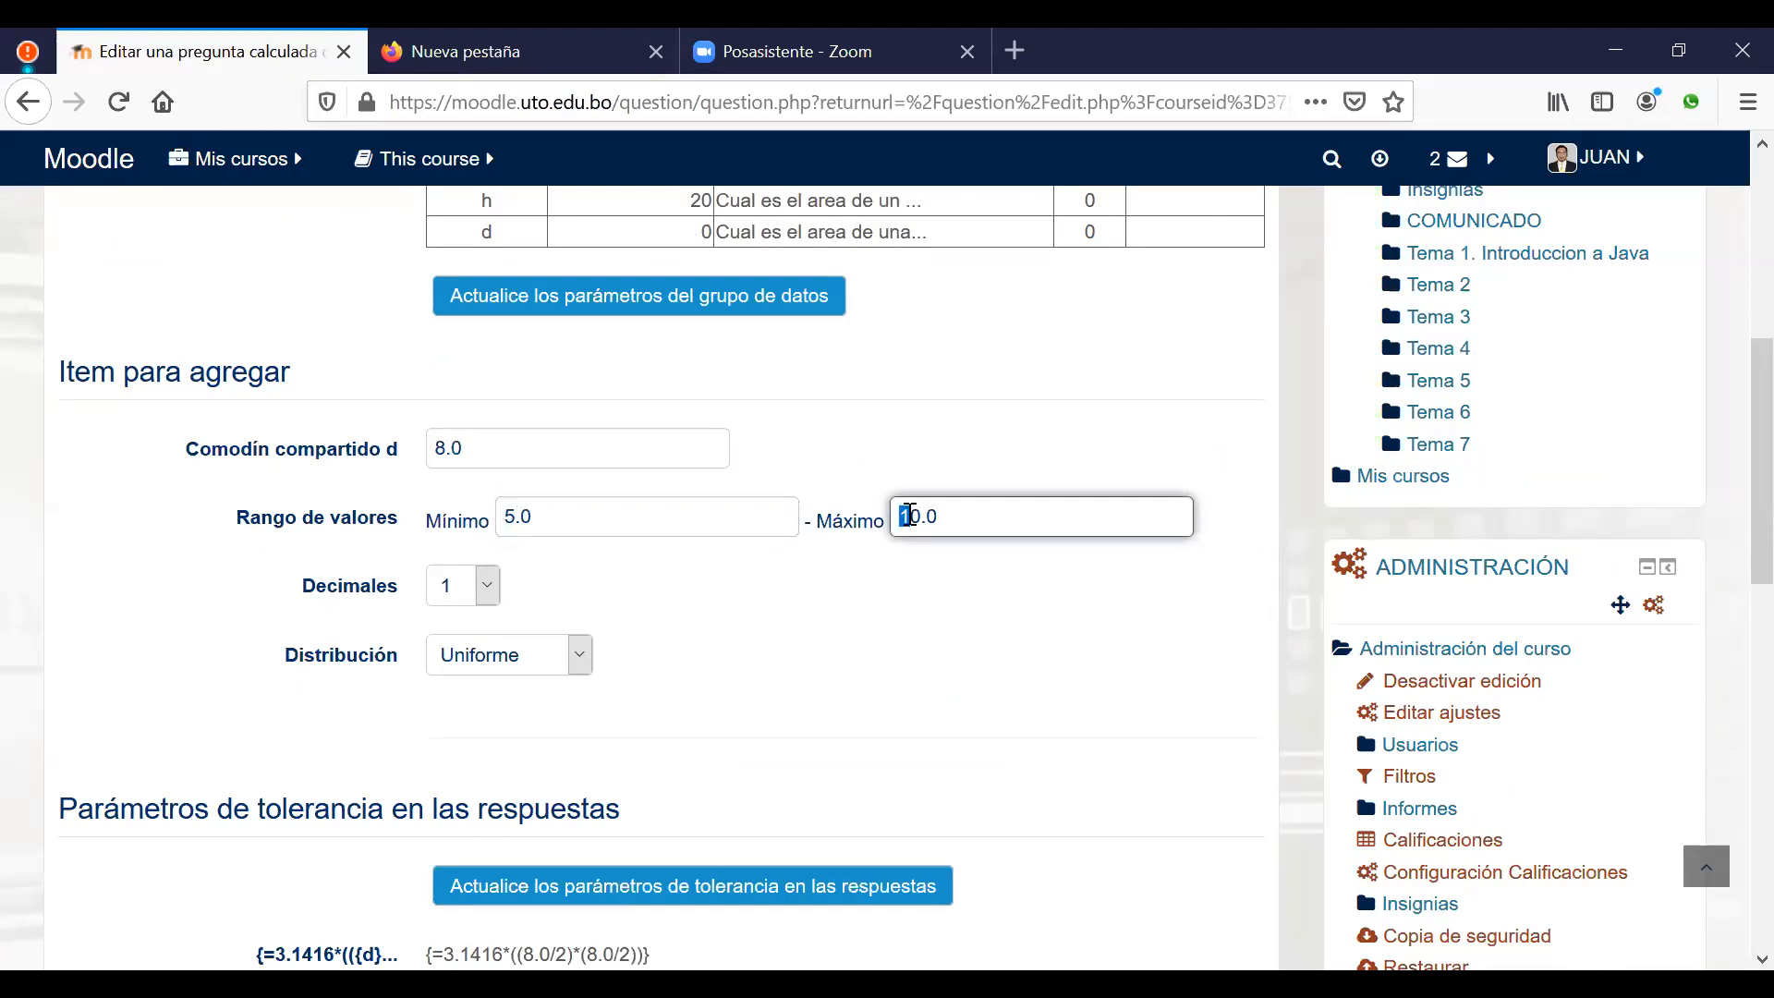
text(2)
Step: Generate 10 dataset values for d and save the question with its dataset
scroll(855, 647, down, 5)
scroll(859, 652, down, 5)
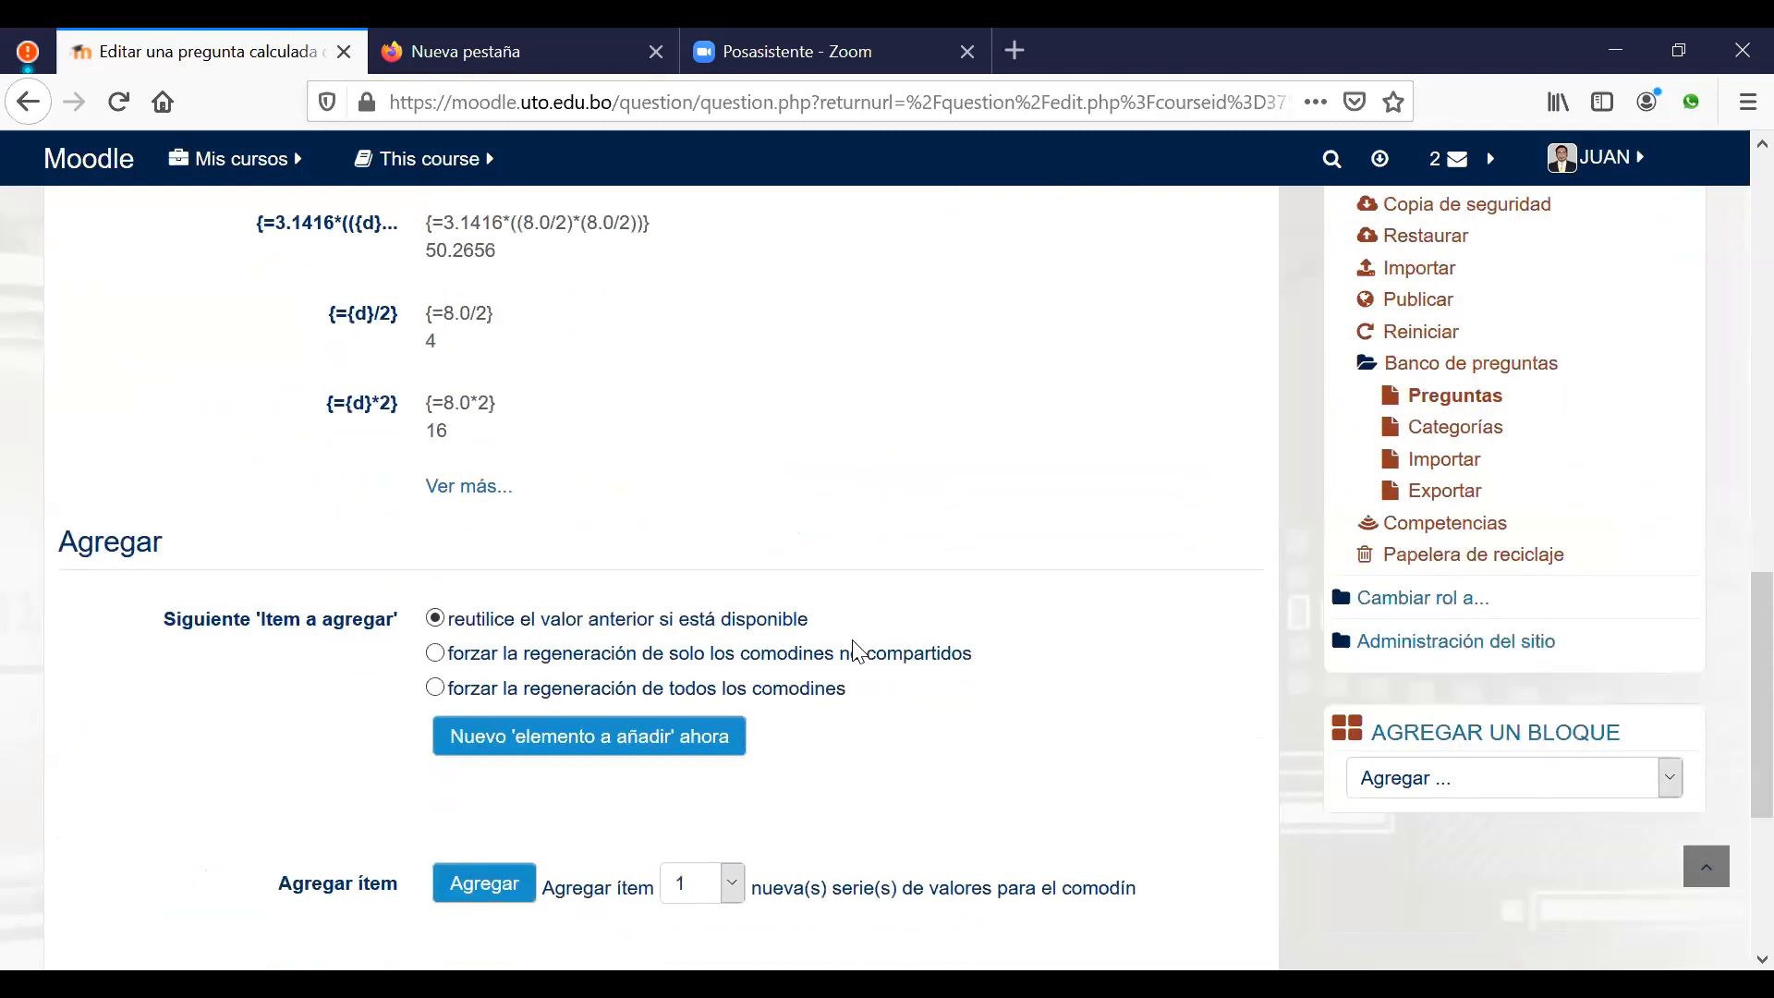
scroll(803, 578, down, 1)
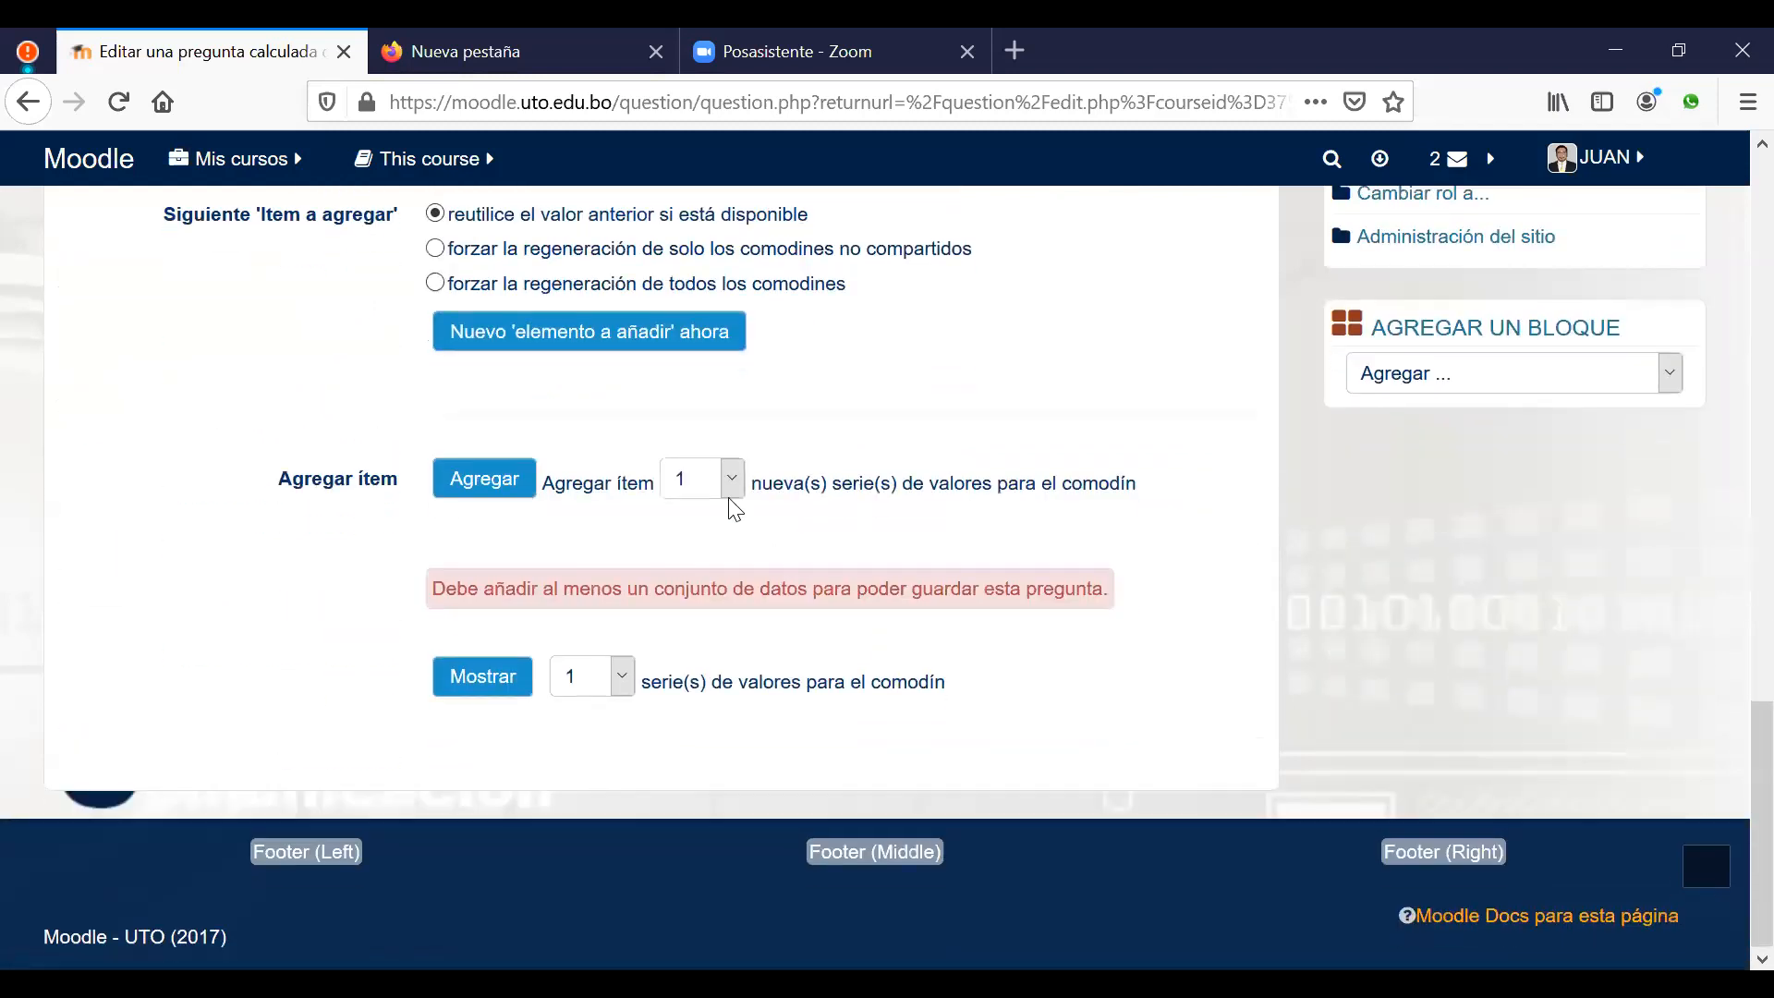
click(731, 481)
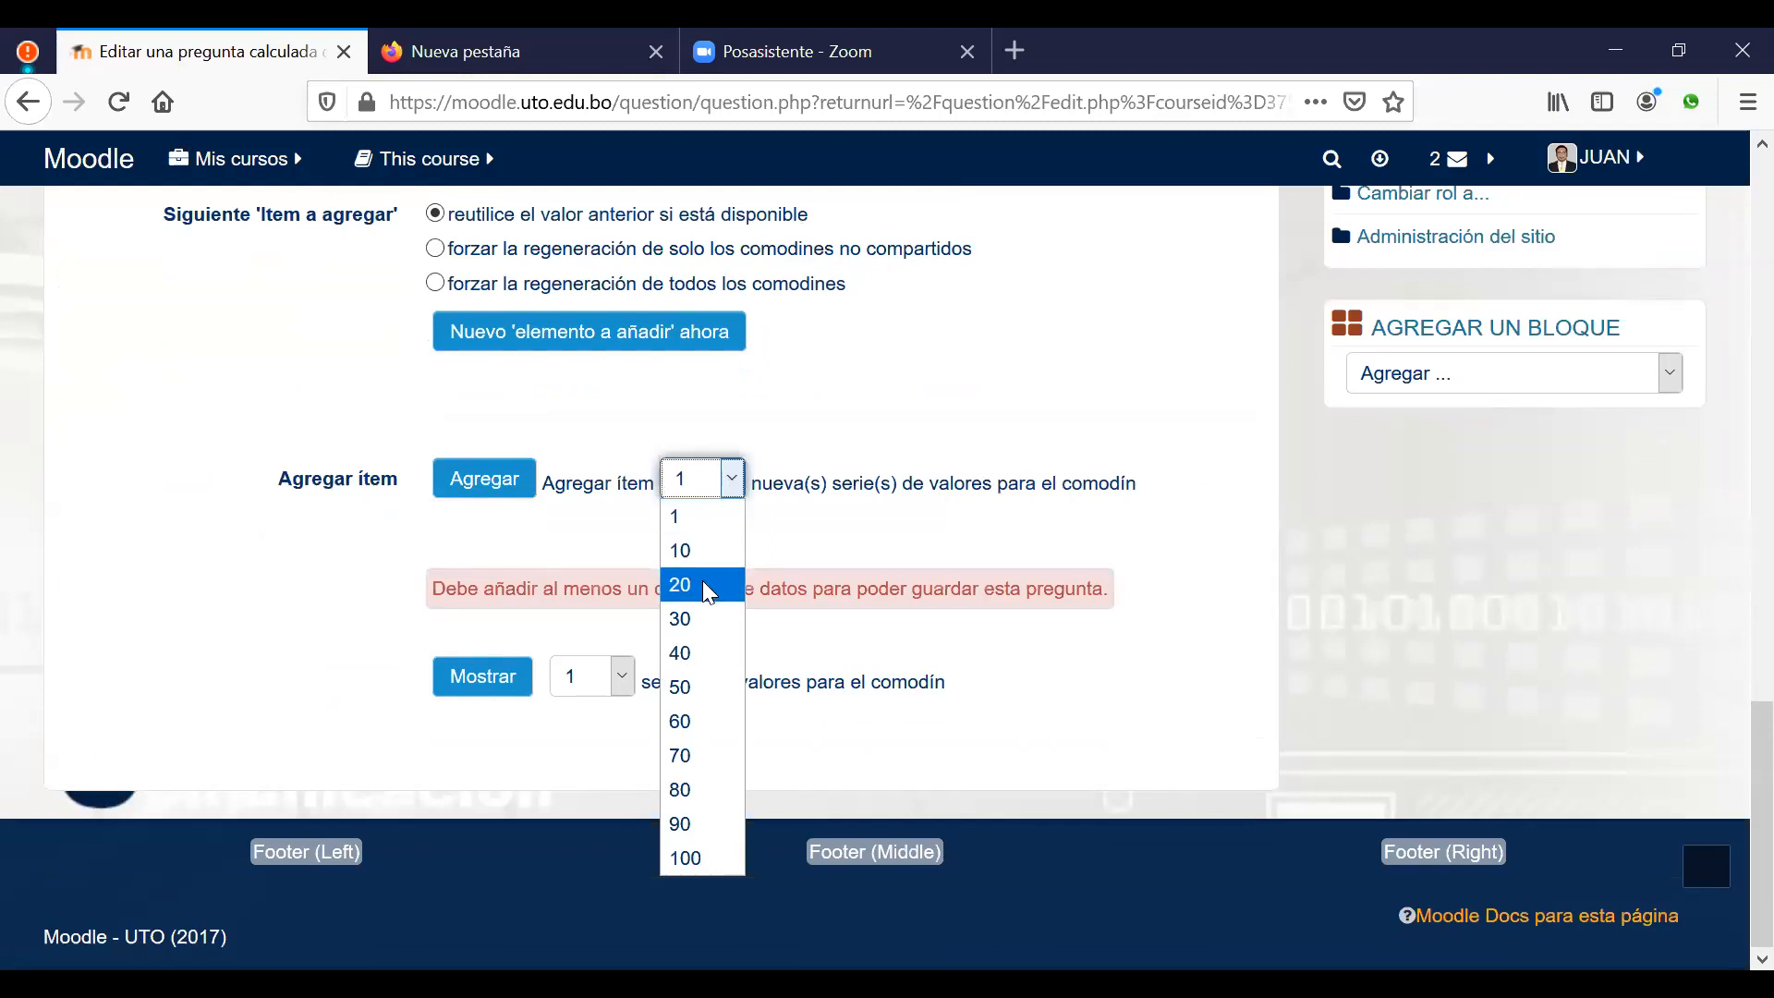
click(698, 549)
click(485, 487)
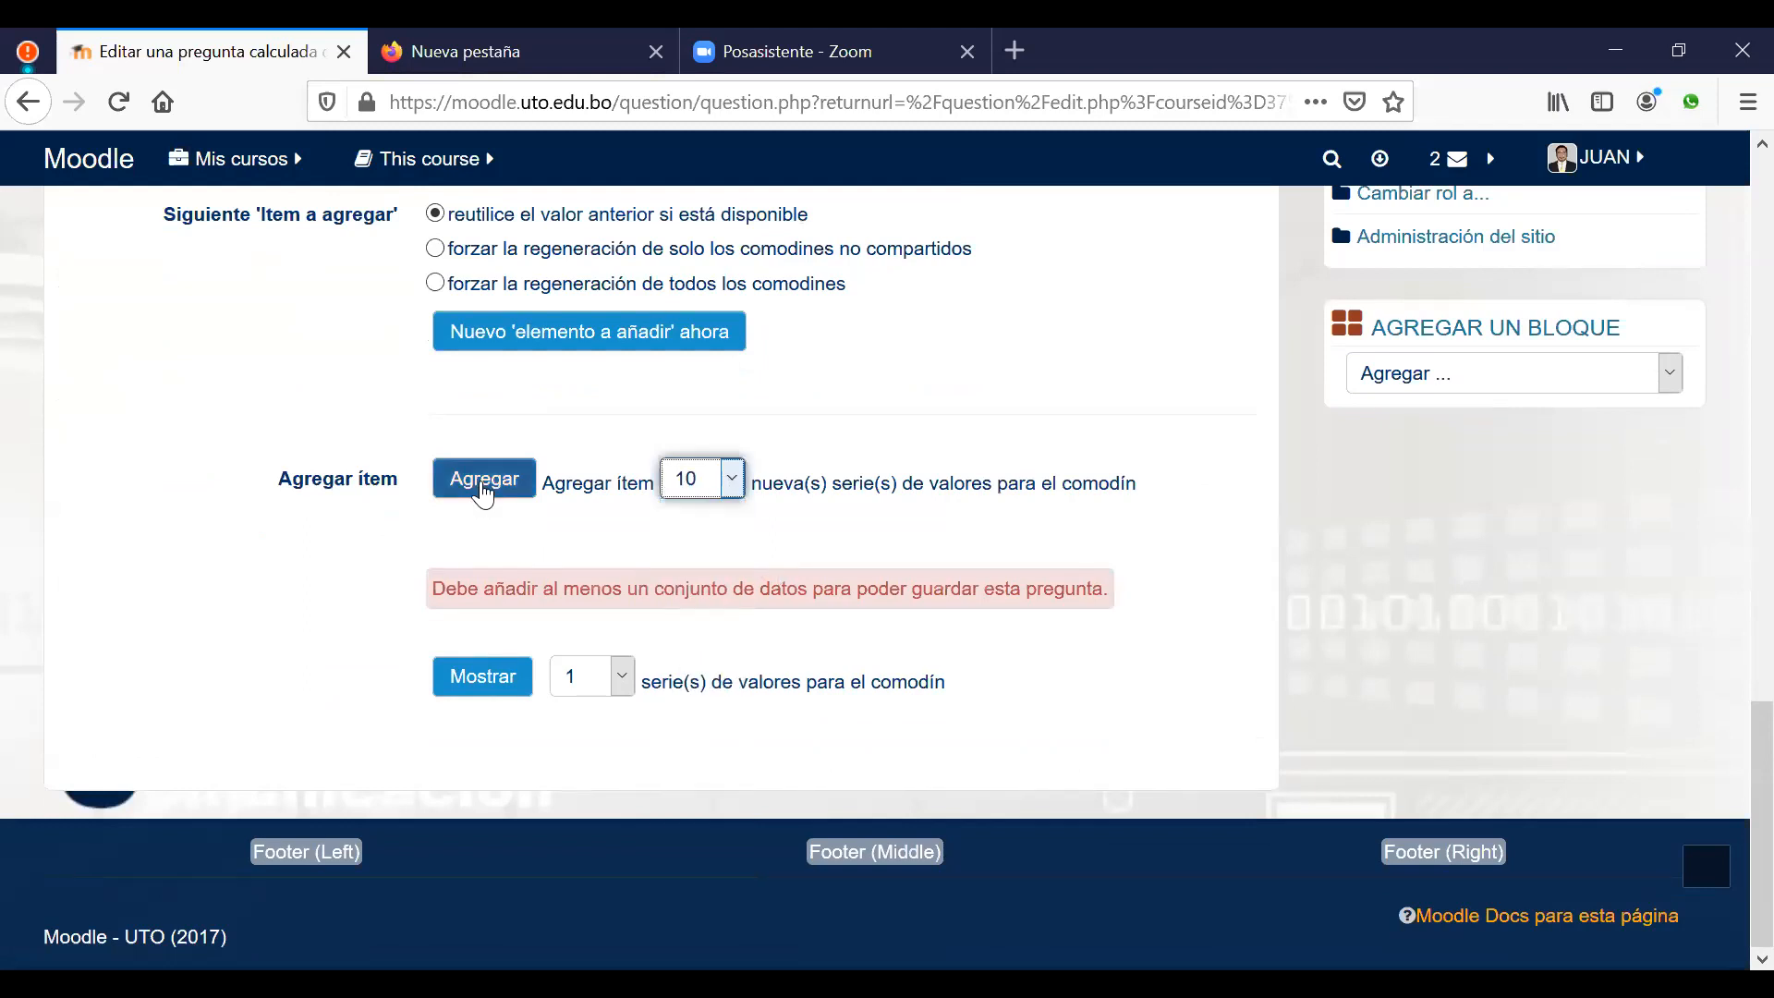
click(485, 480)
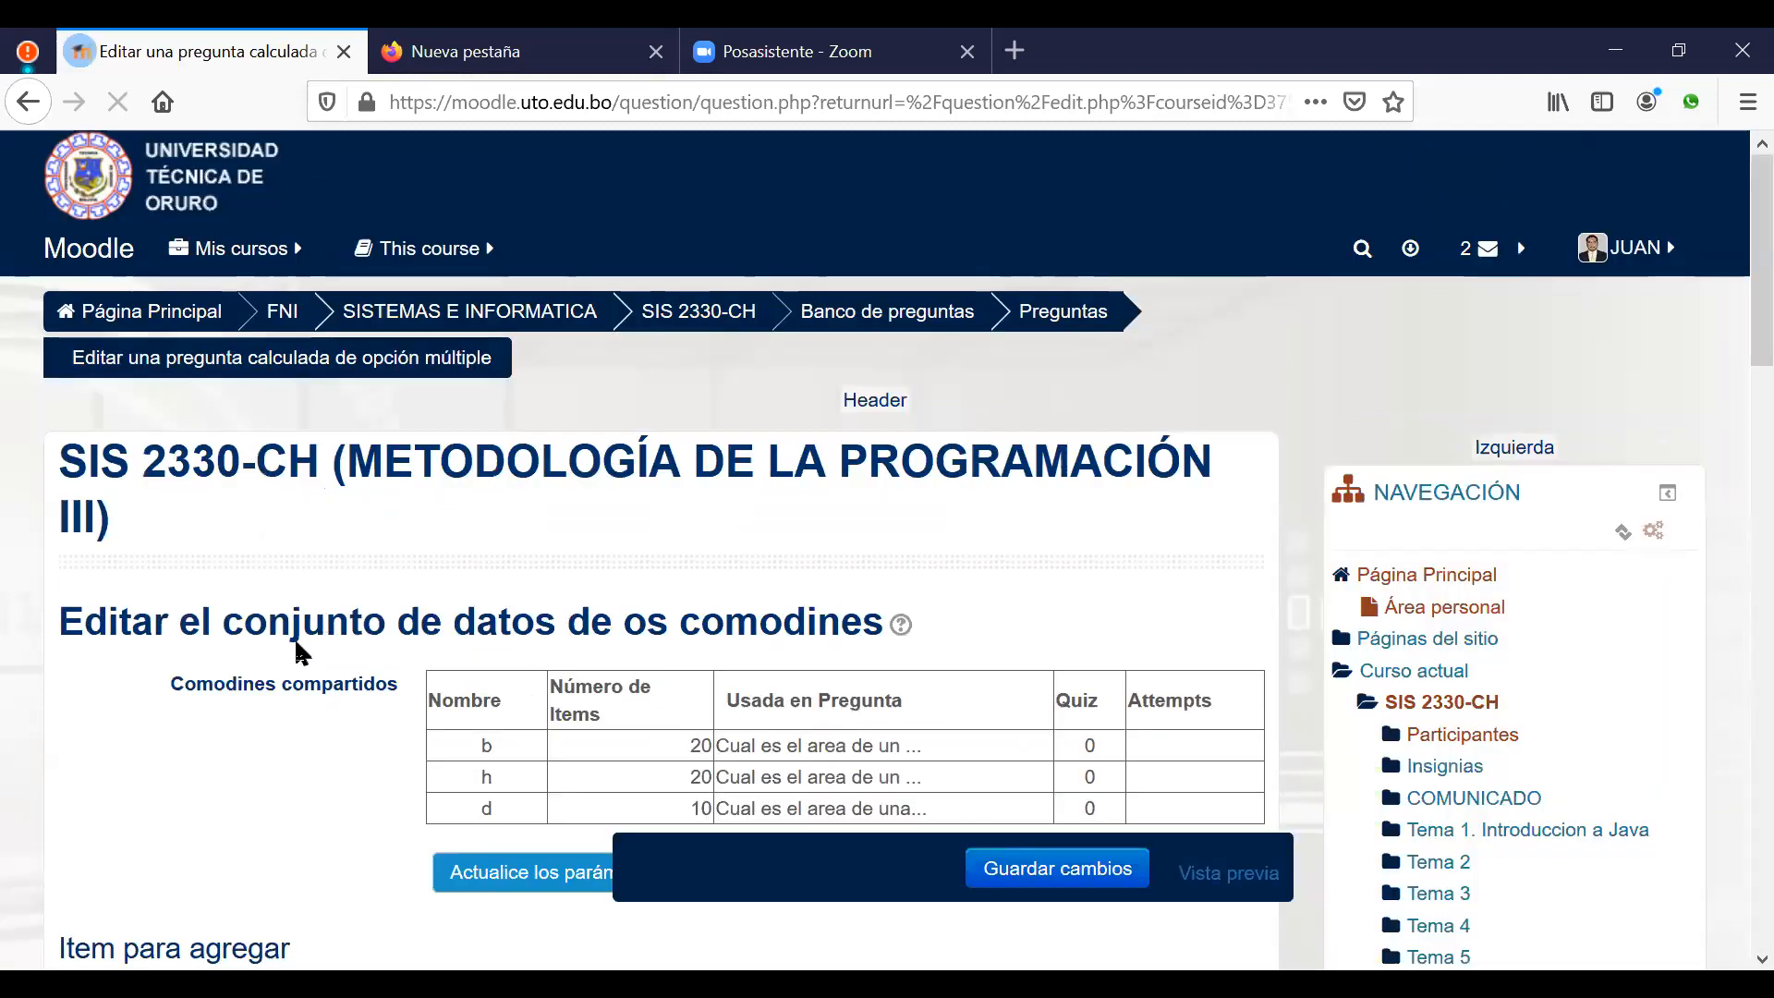
scroll(291, 660, down, 20)
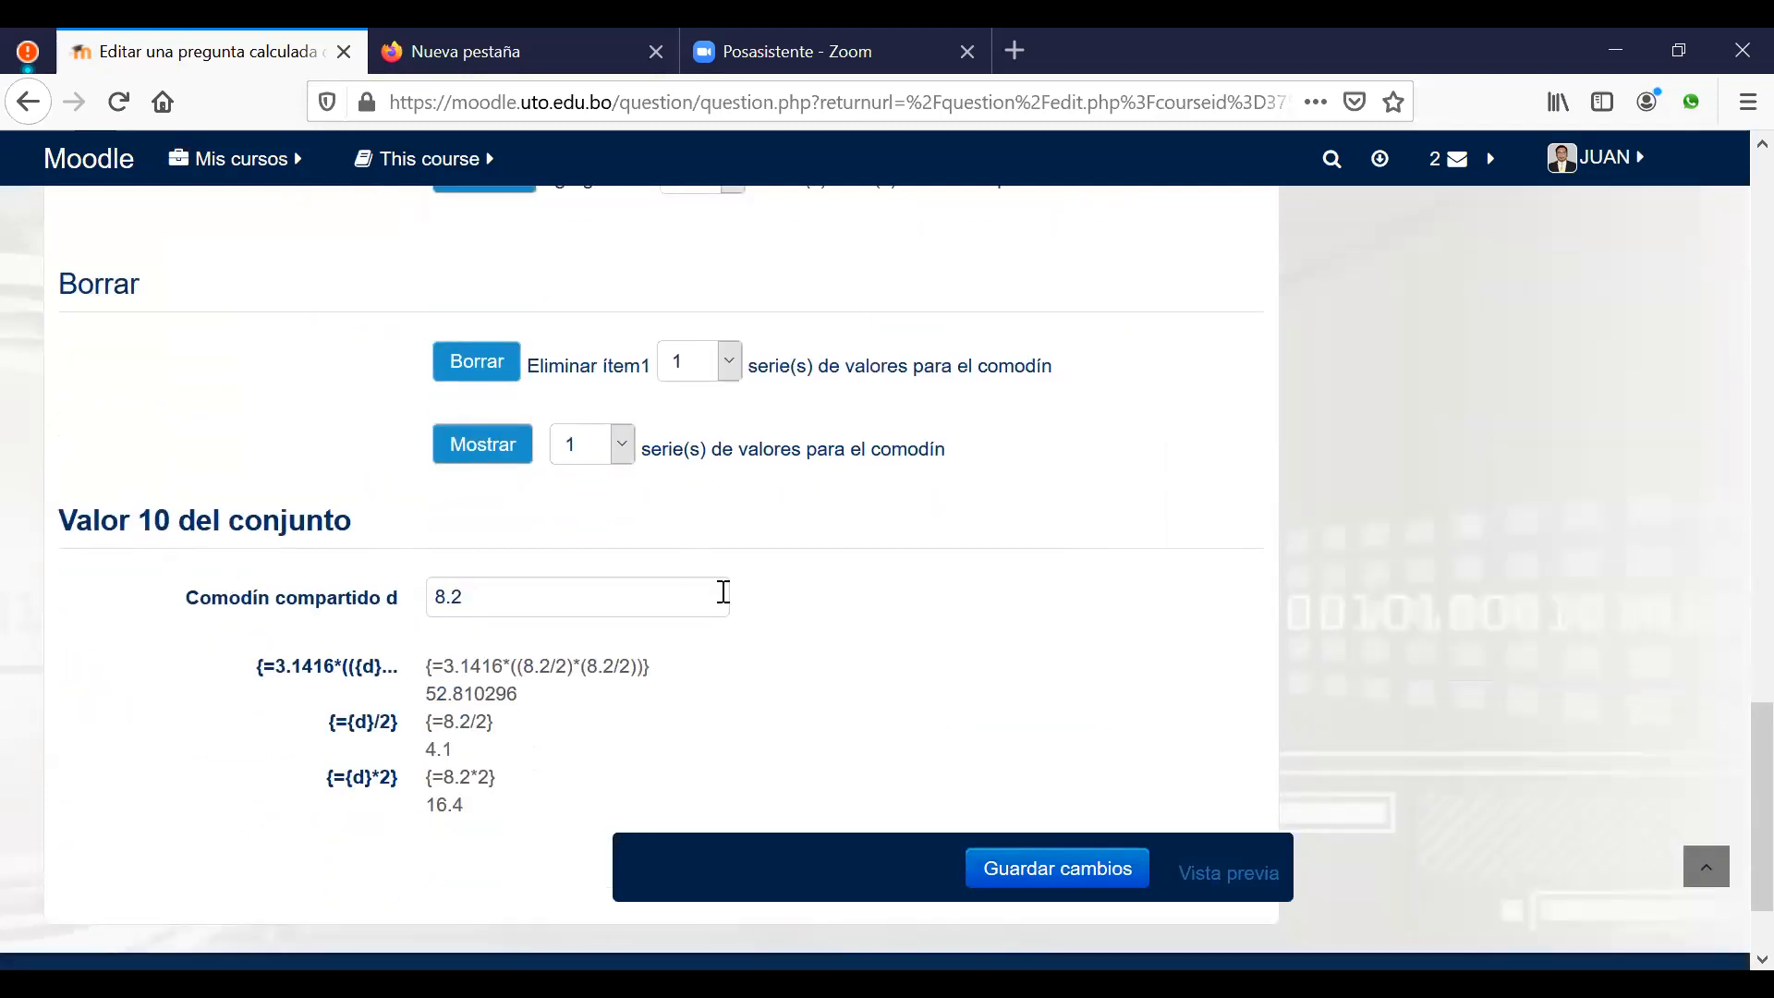
scroll(803, 605, down, 3)
scroll(931, 717, up, 5)
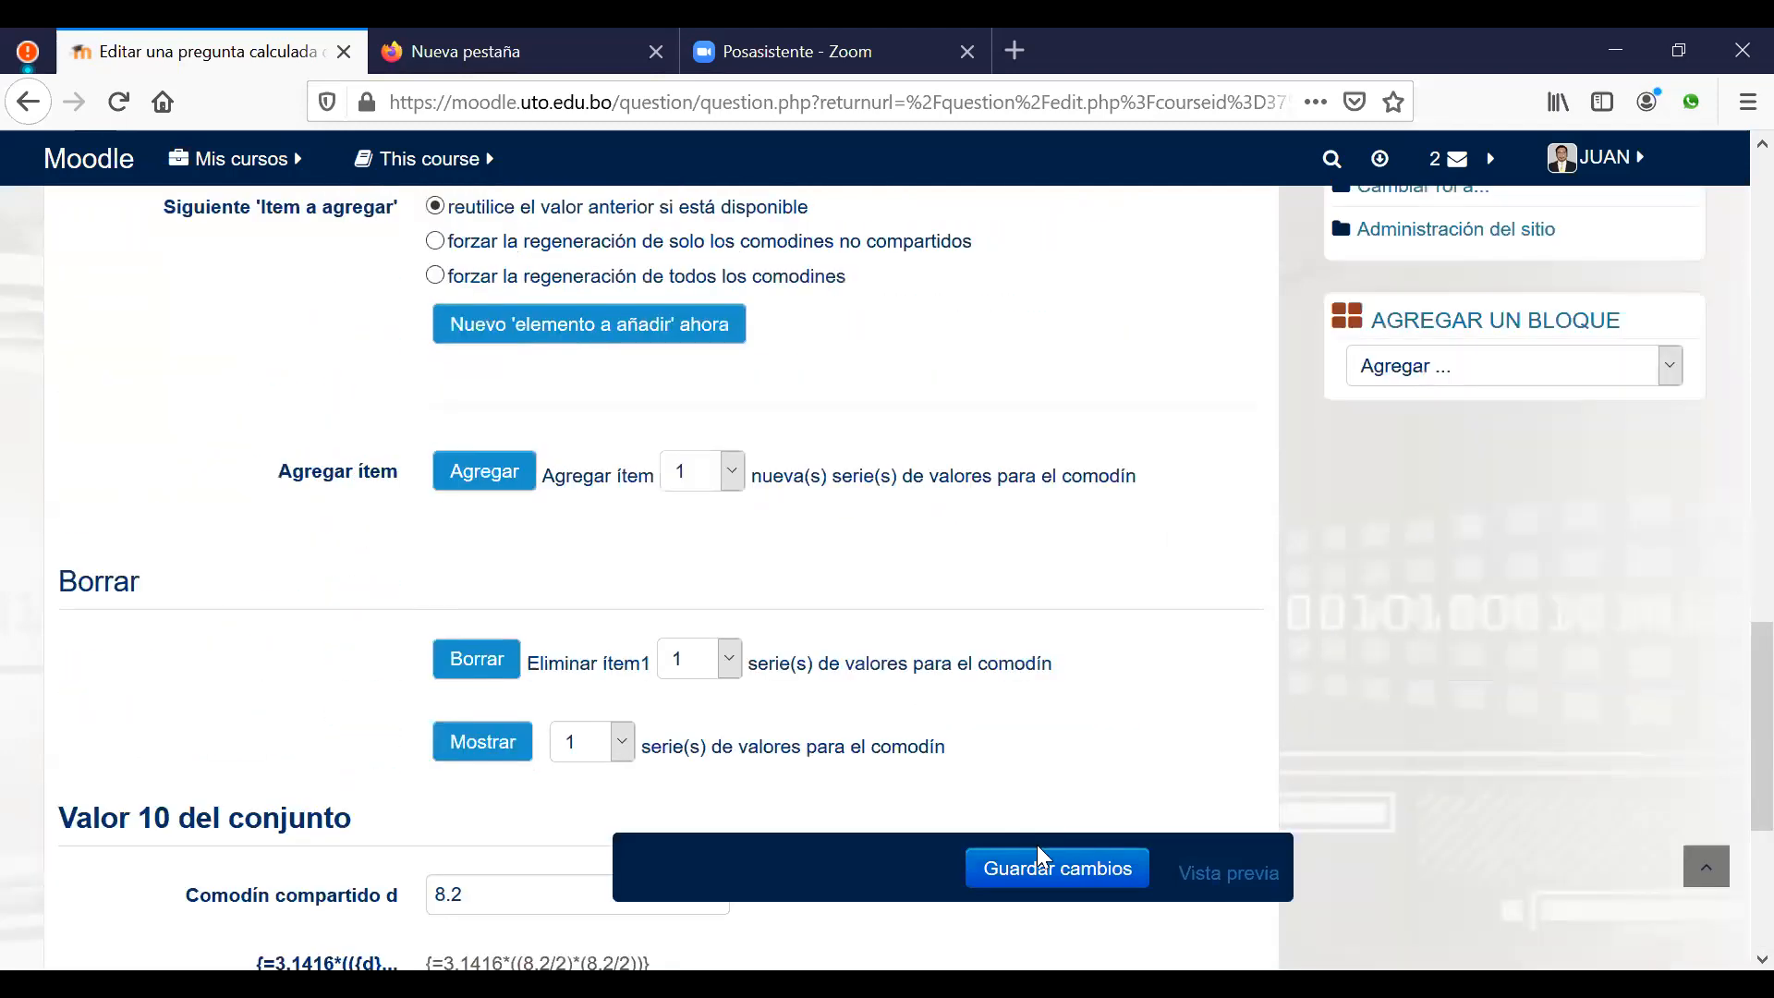
click(1042, 878)
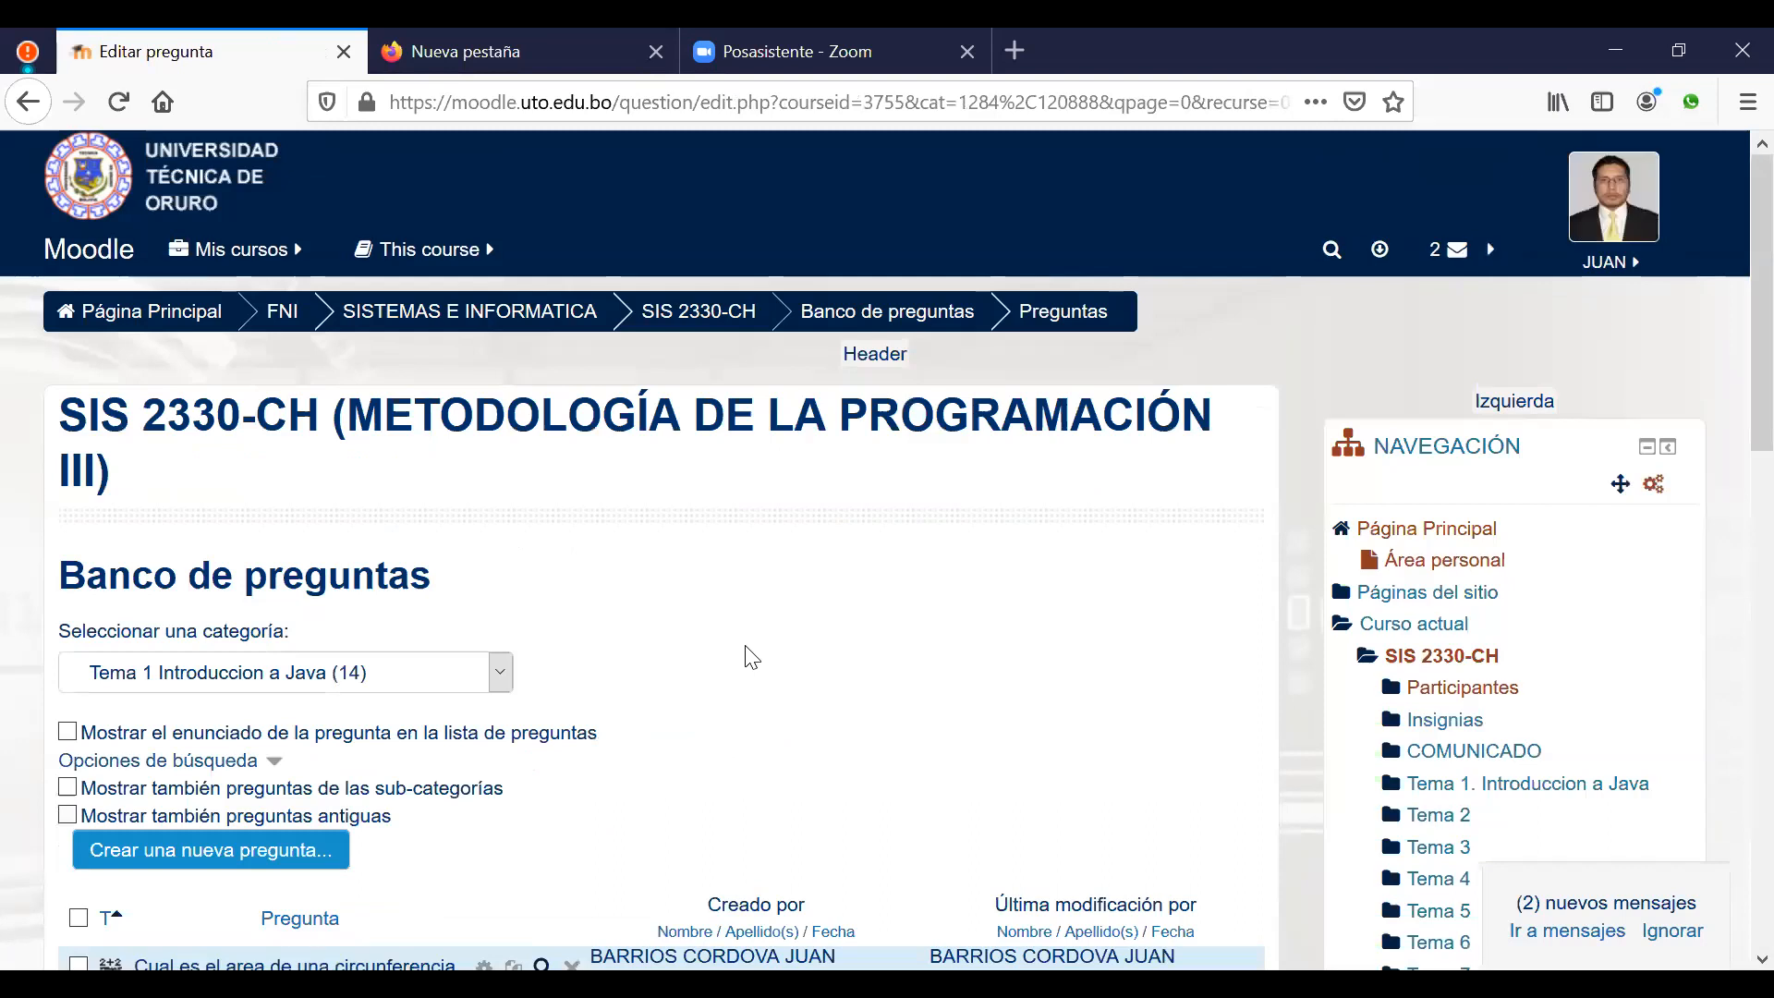
scroll(792, 448, down, 2)
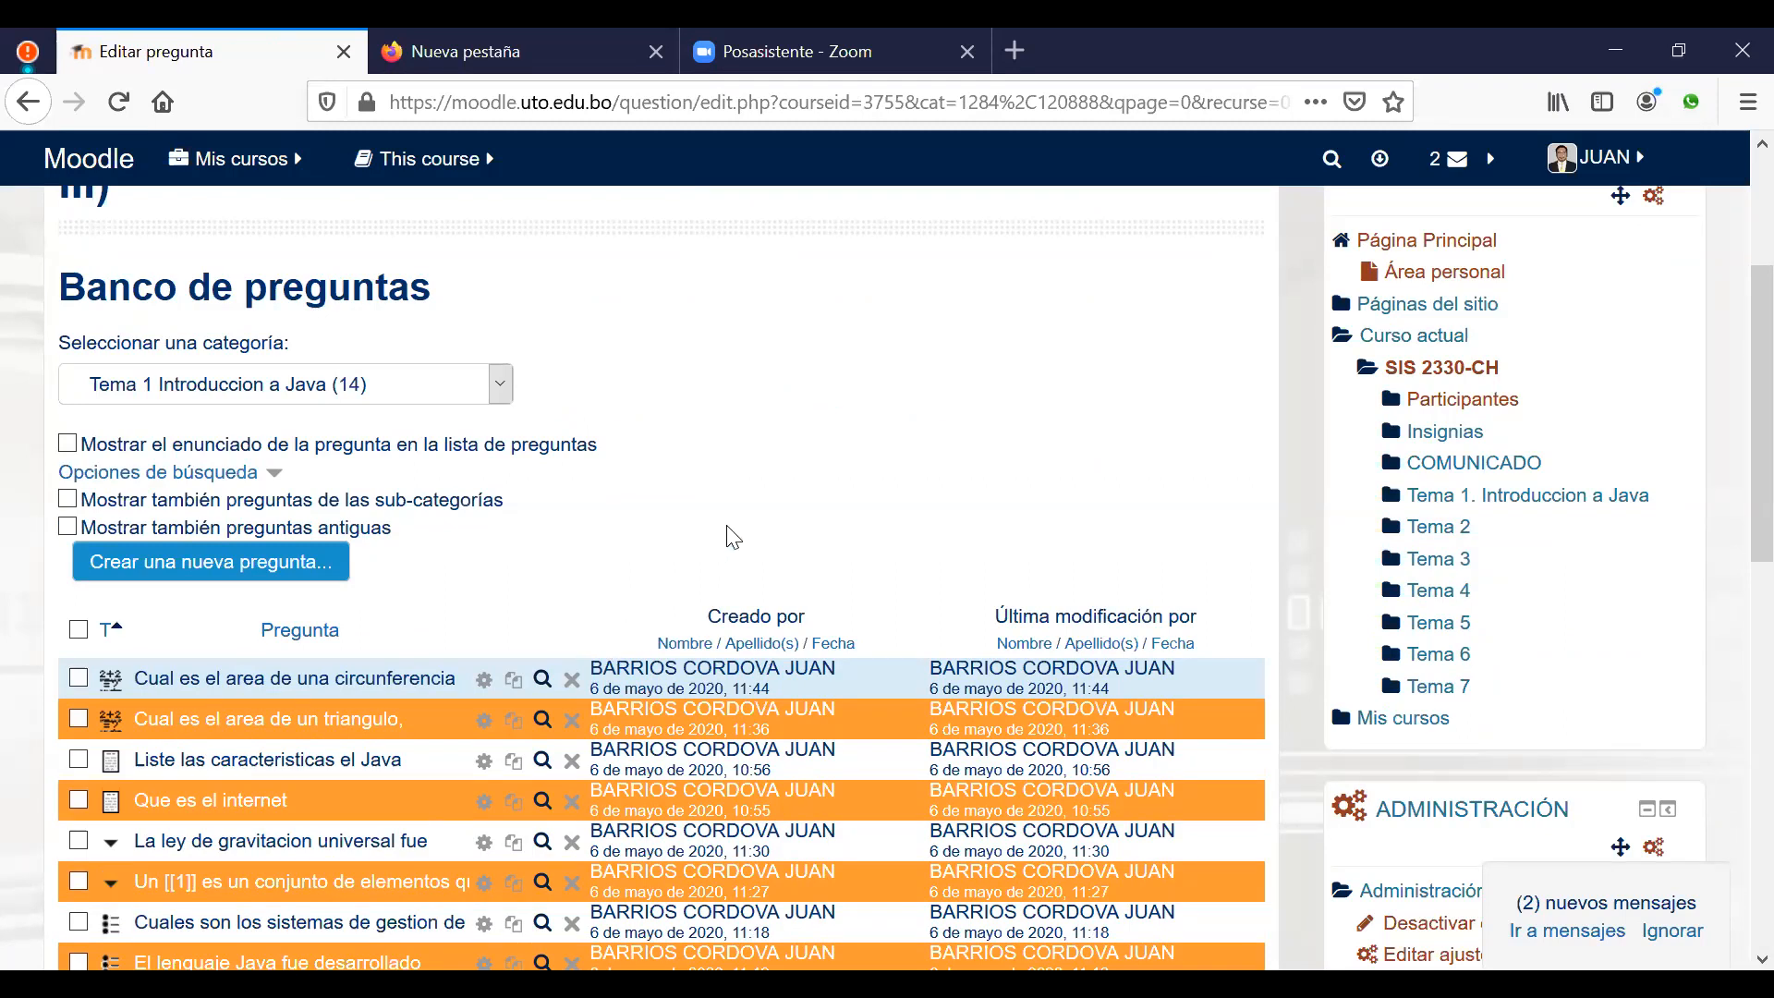
scroll(559, 559, down, 2)
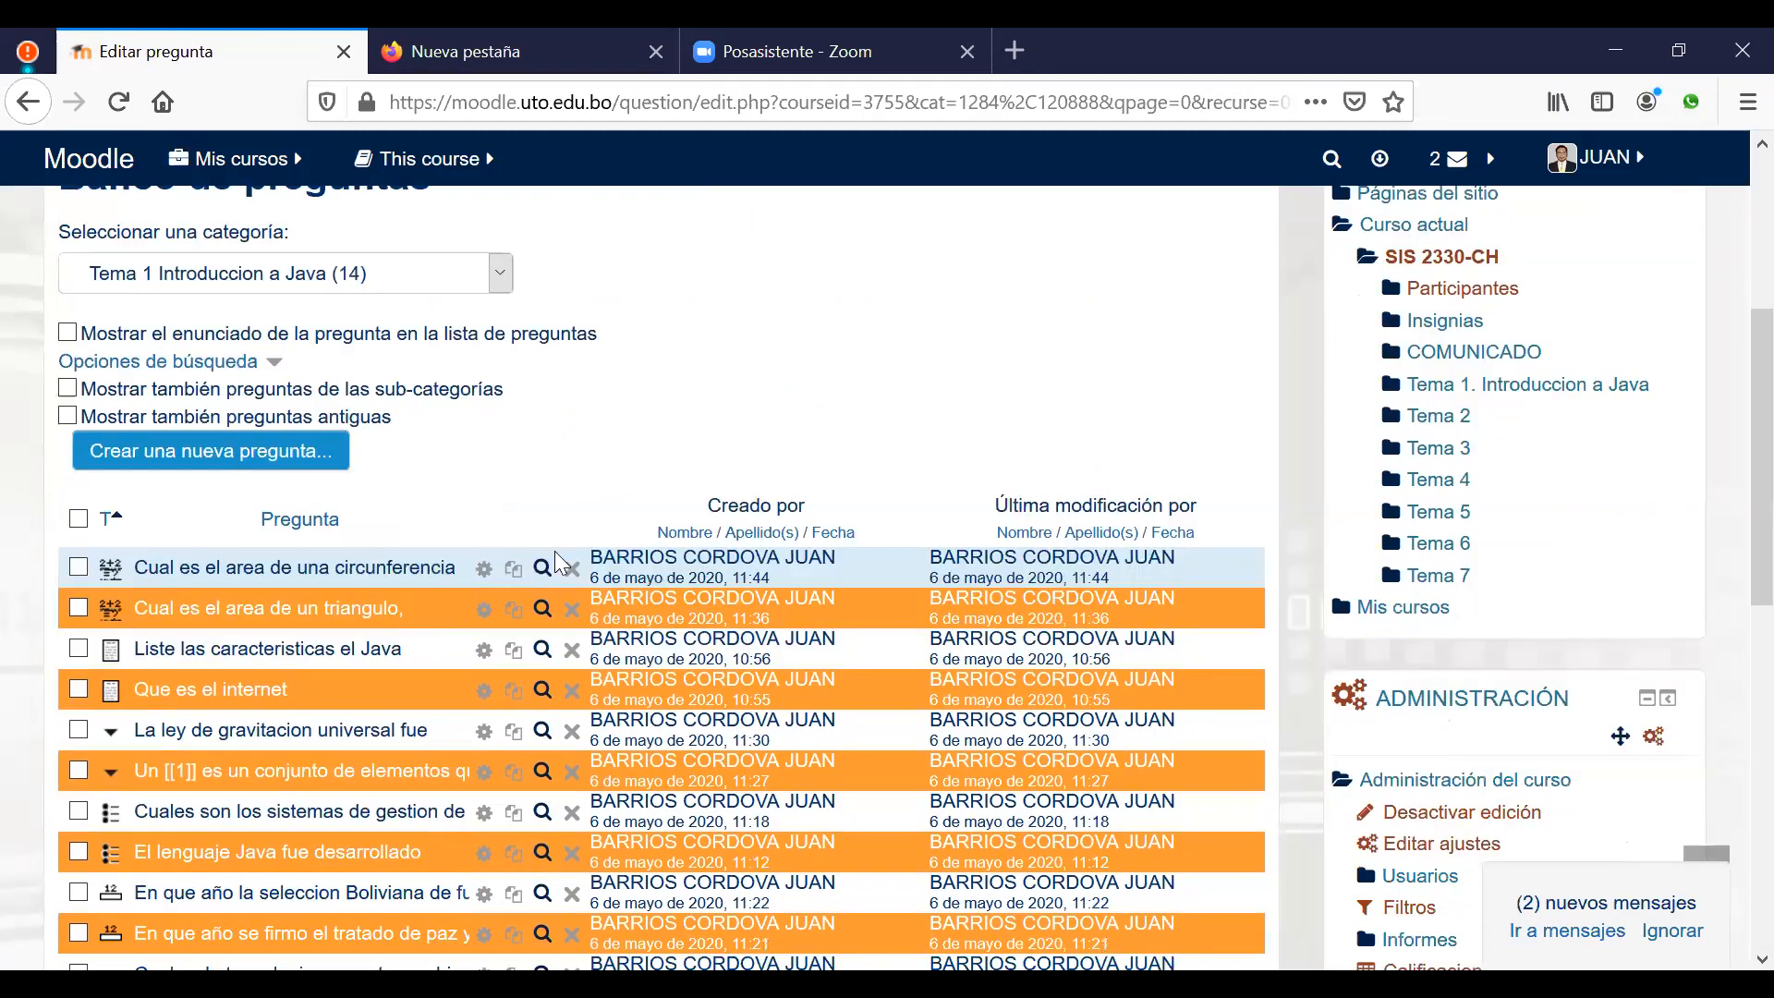
click(538, 536)
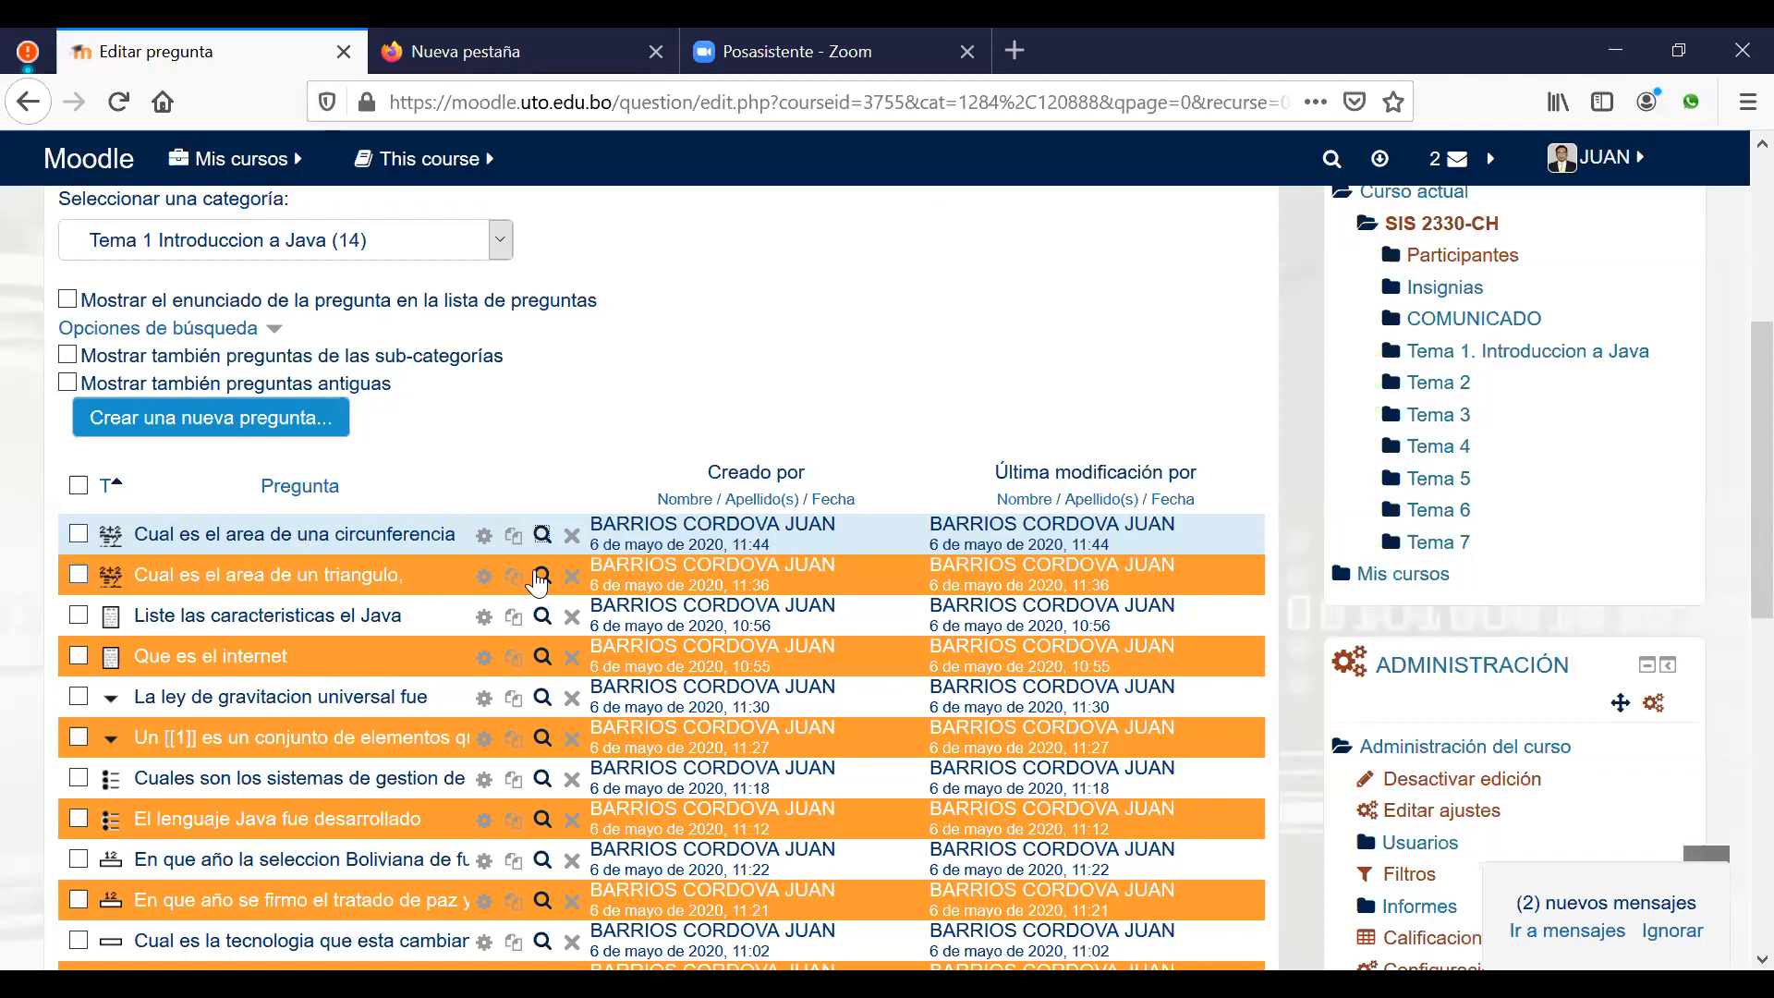
click(542, 582)
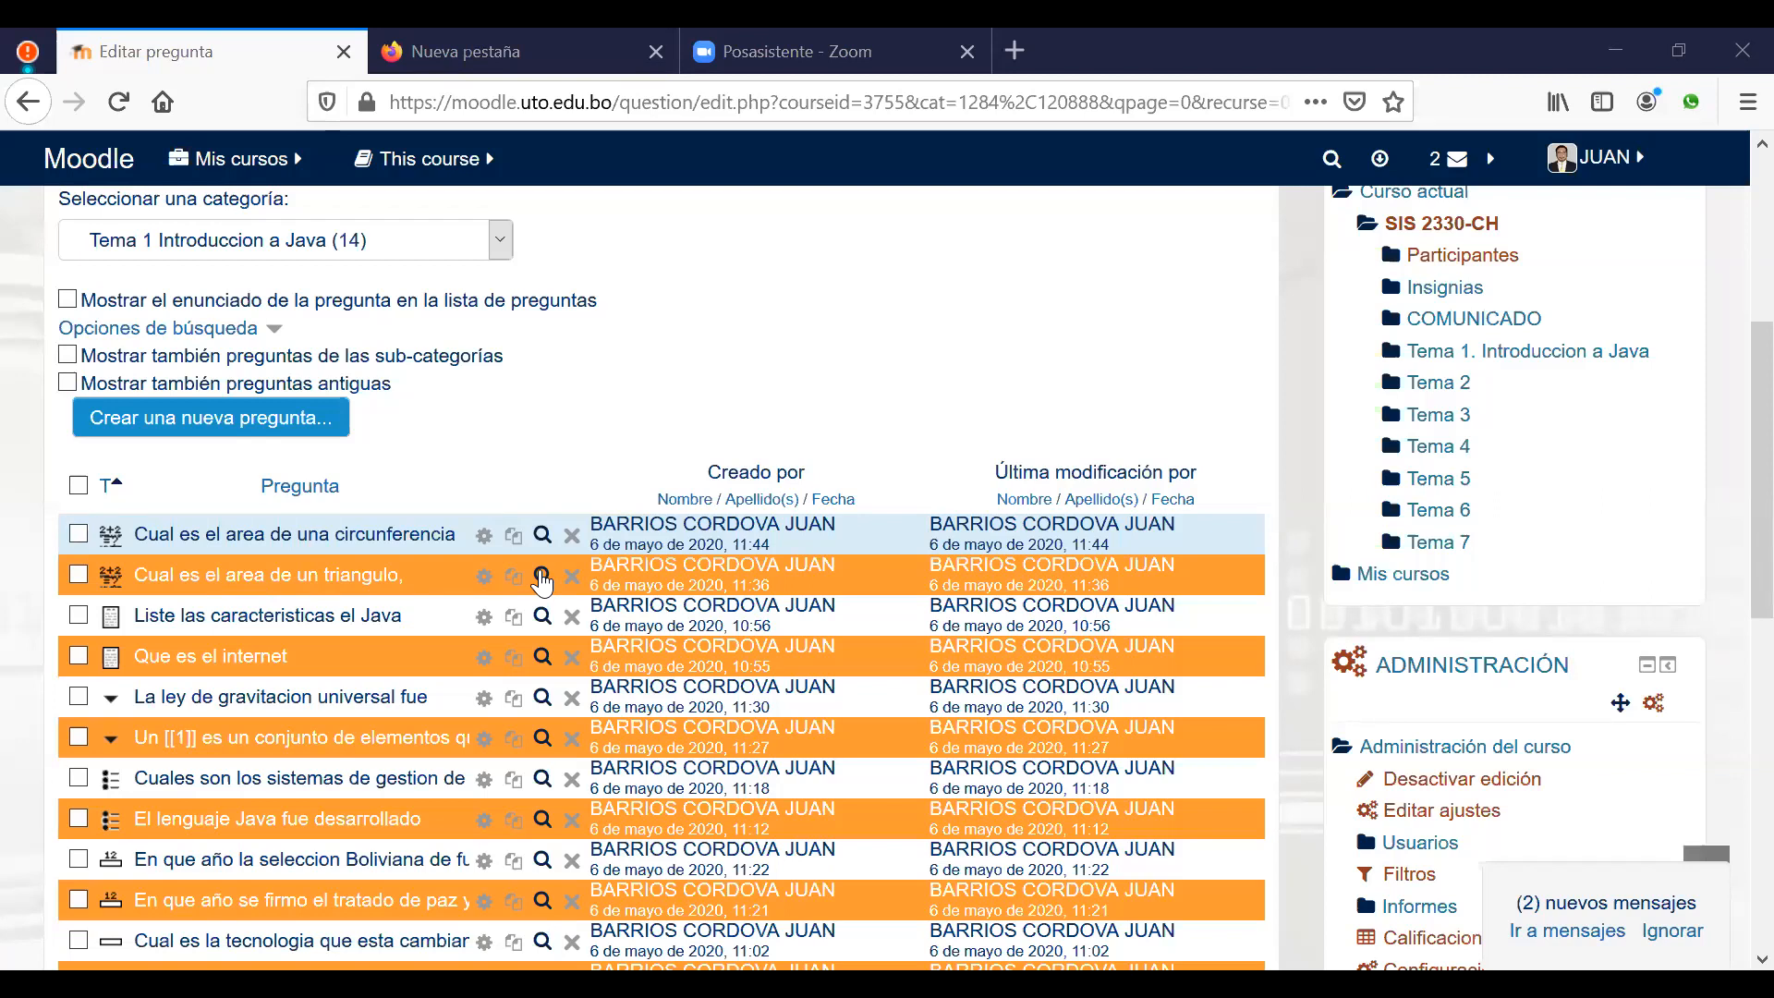
click(542, 576)
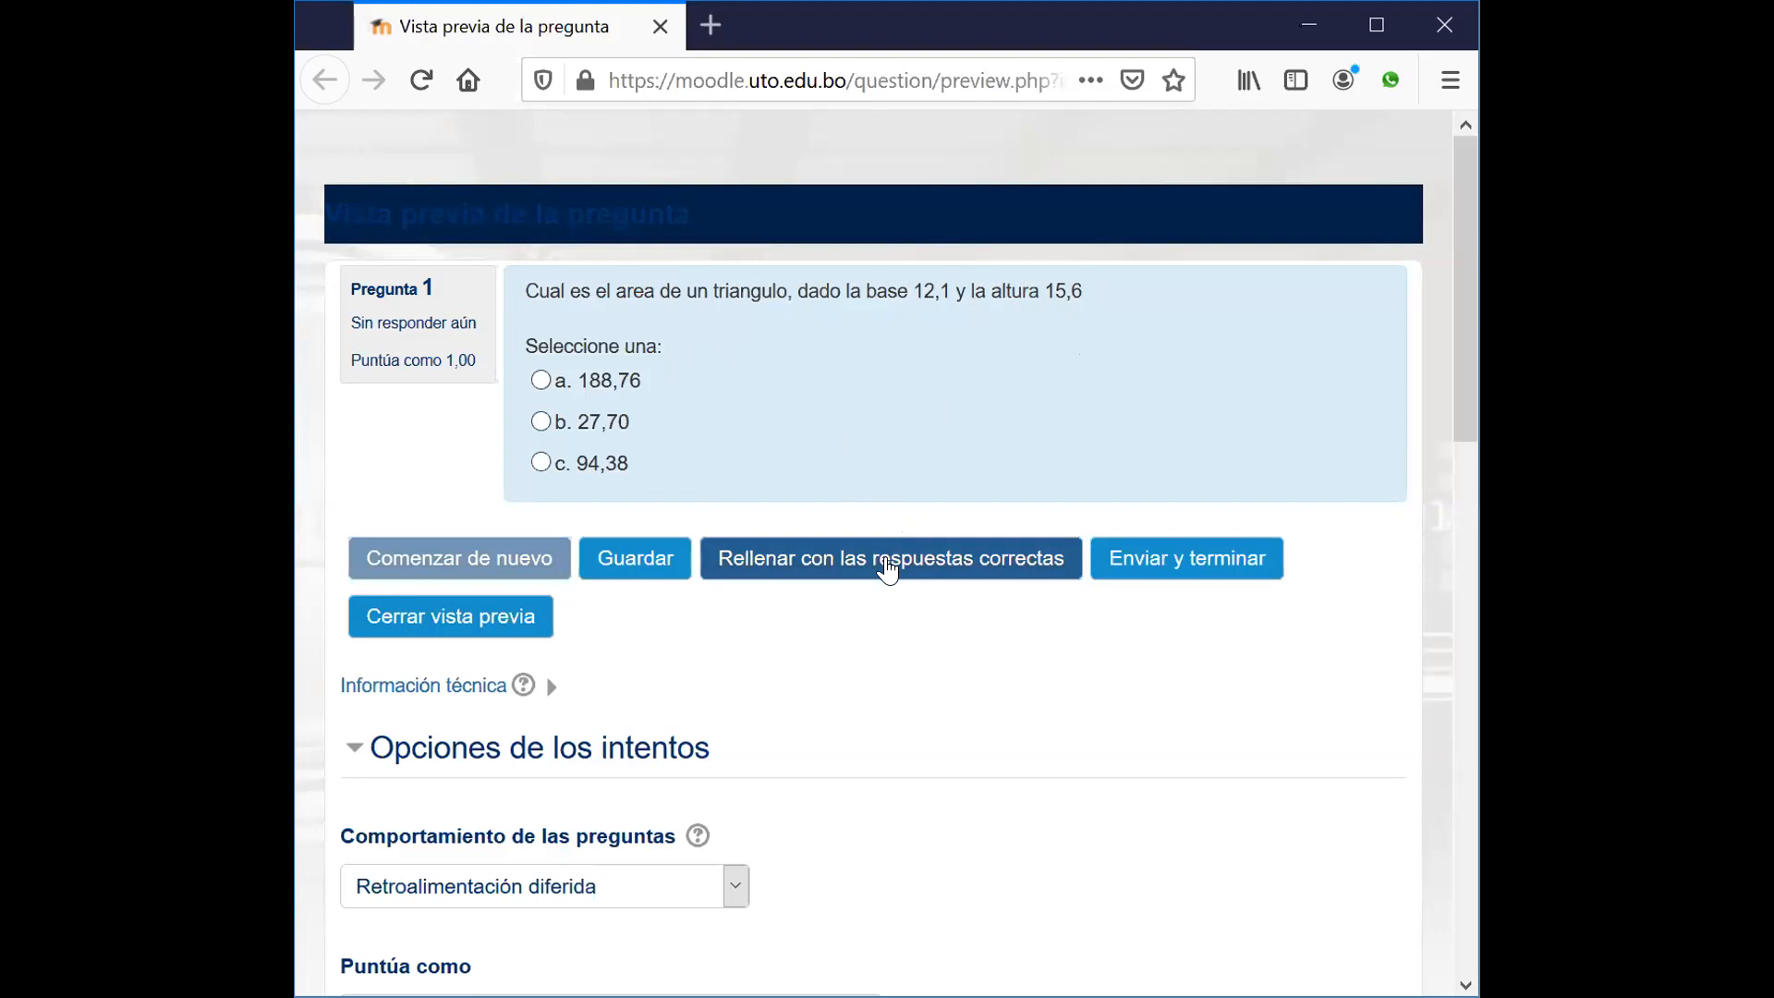
click(888, 570)
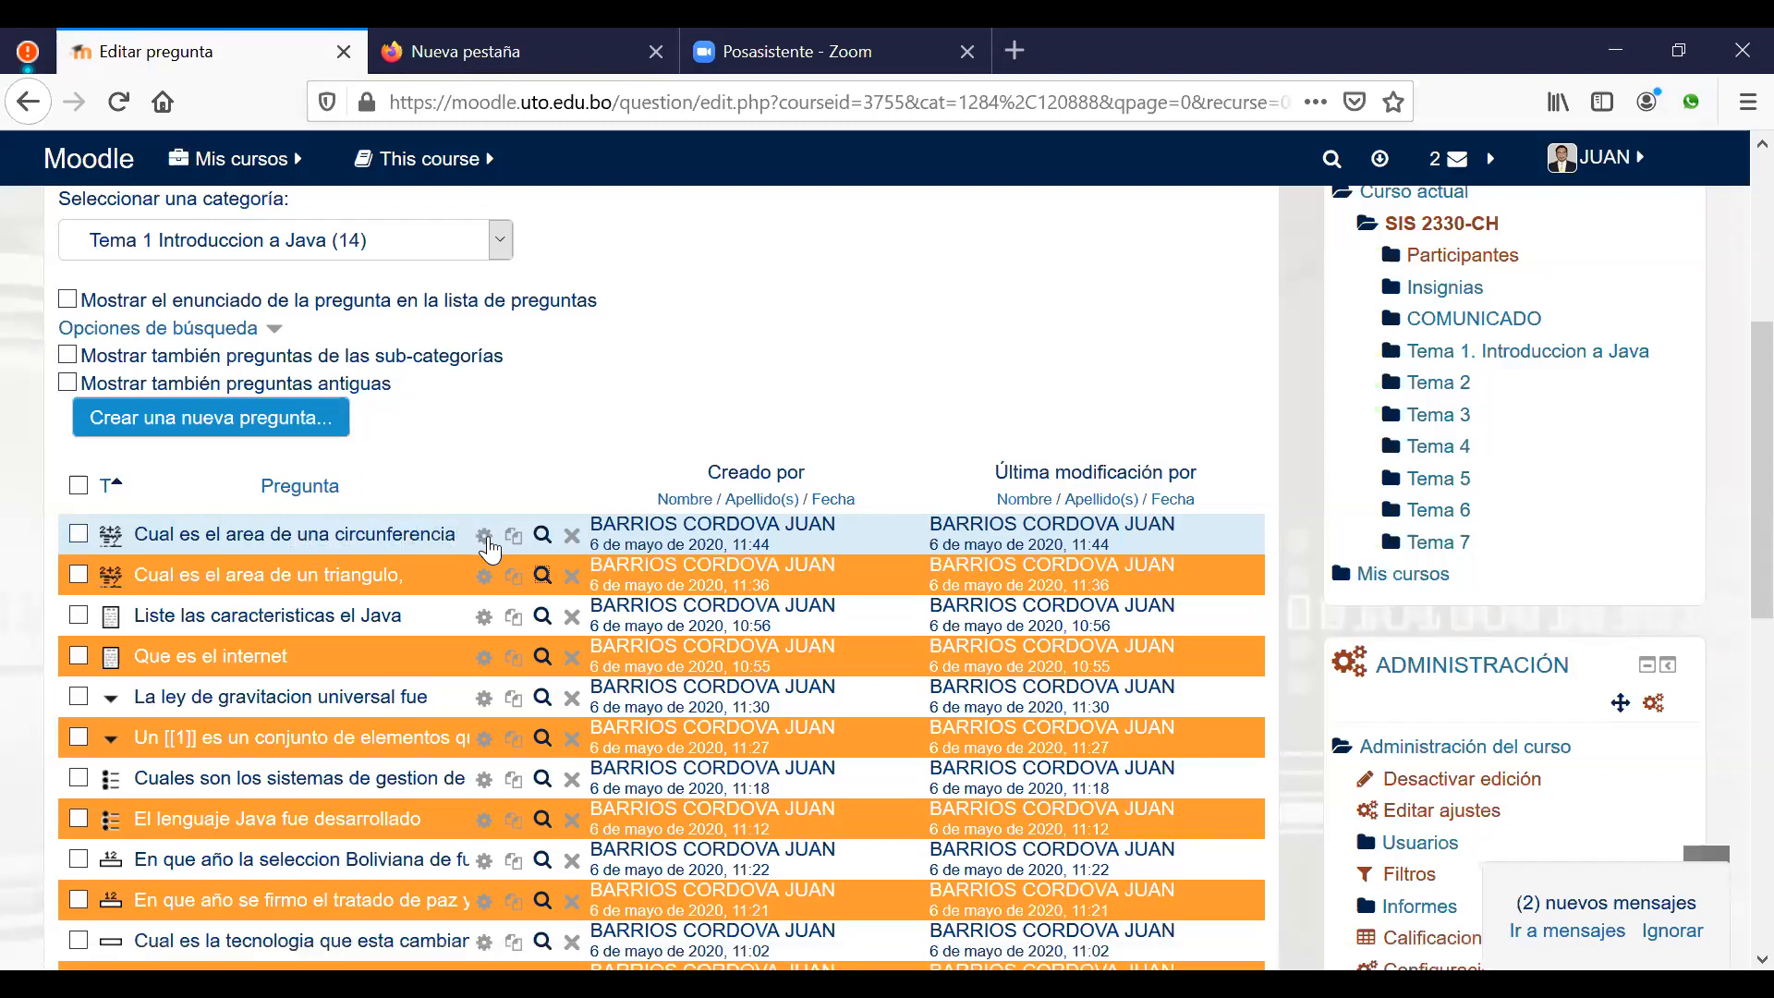
click(485, 539)
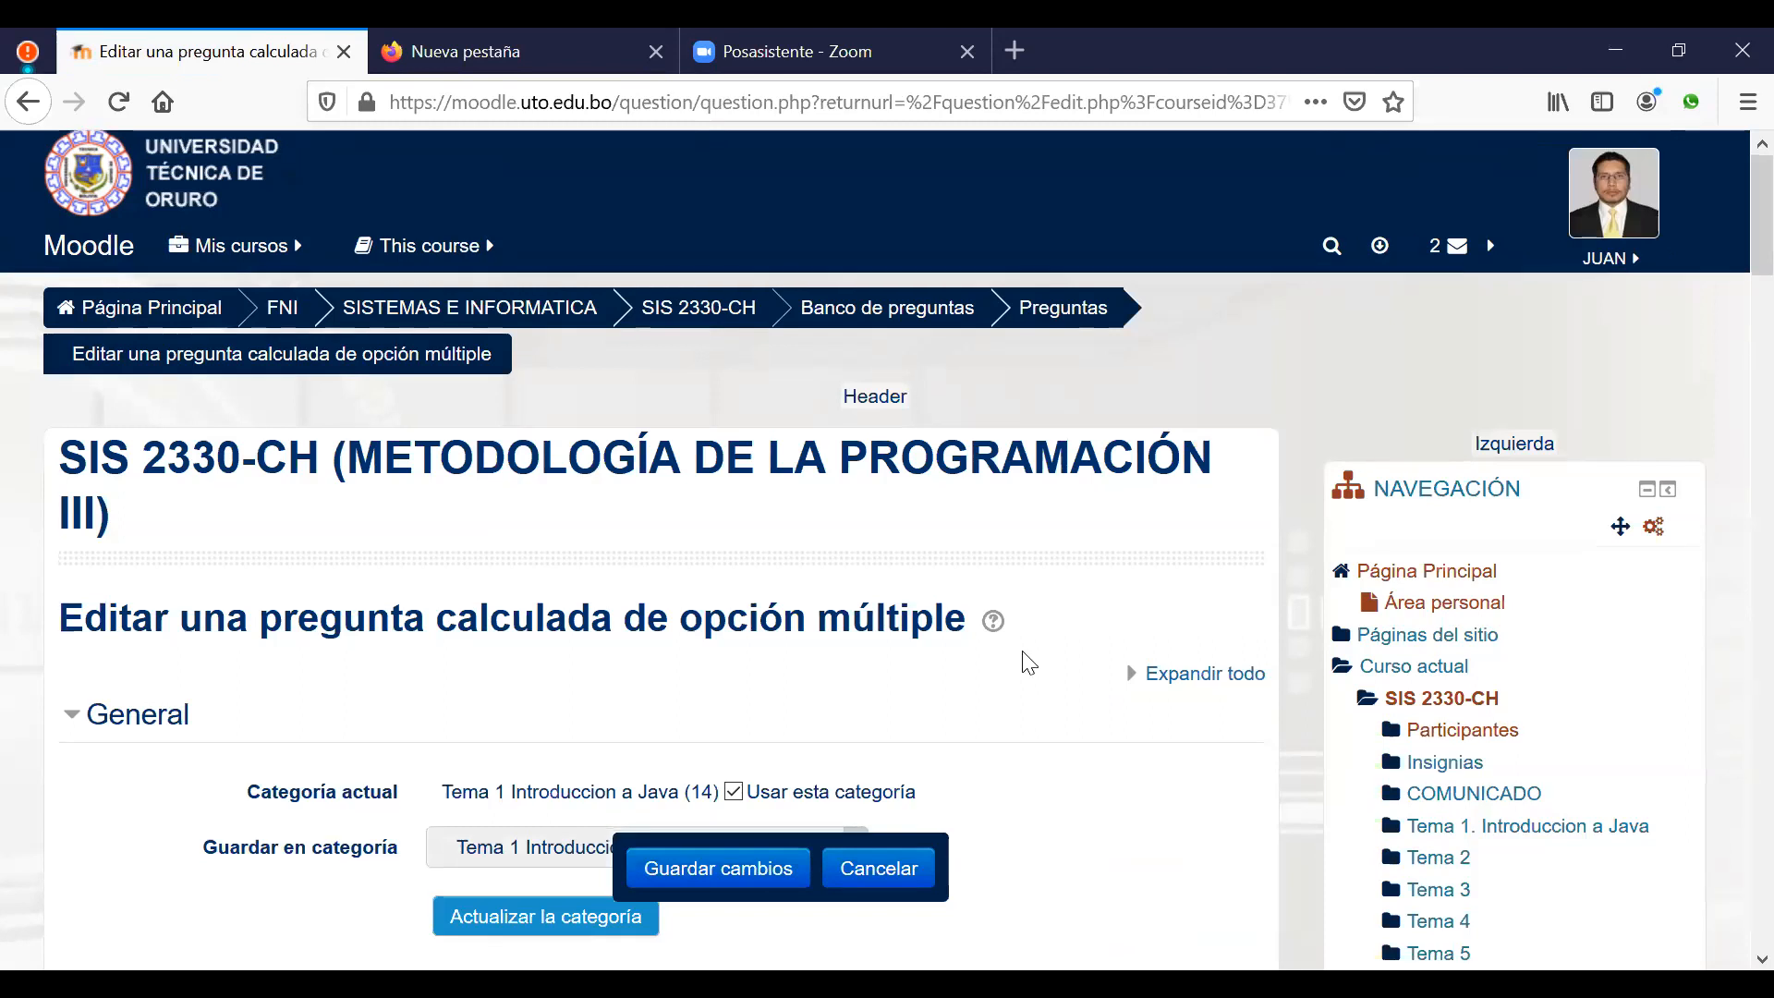
Step: Turn the statement's final side length into the {d} wildcard and save the text
scroll(1028, 663, down, 6)
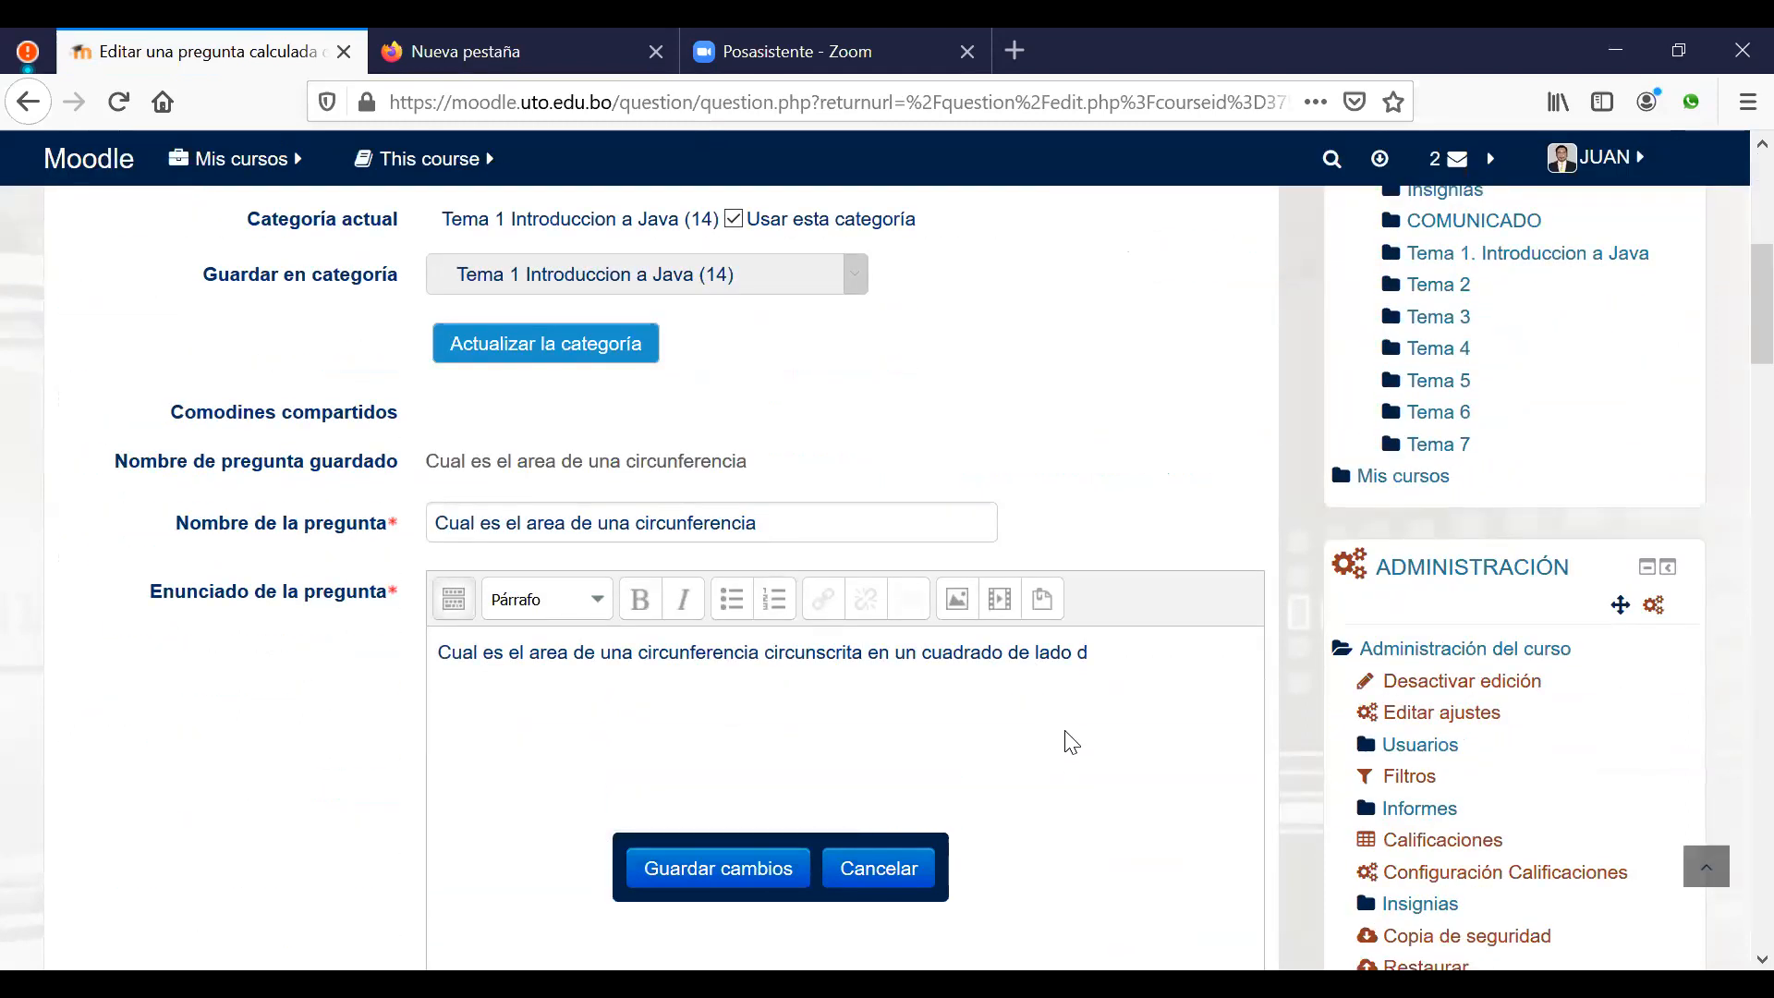
click(1079, 655)
text({d})
click(756, 879)
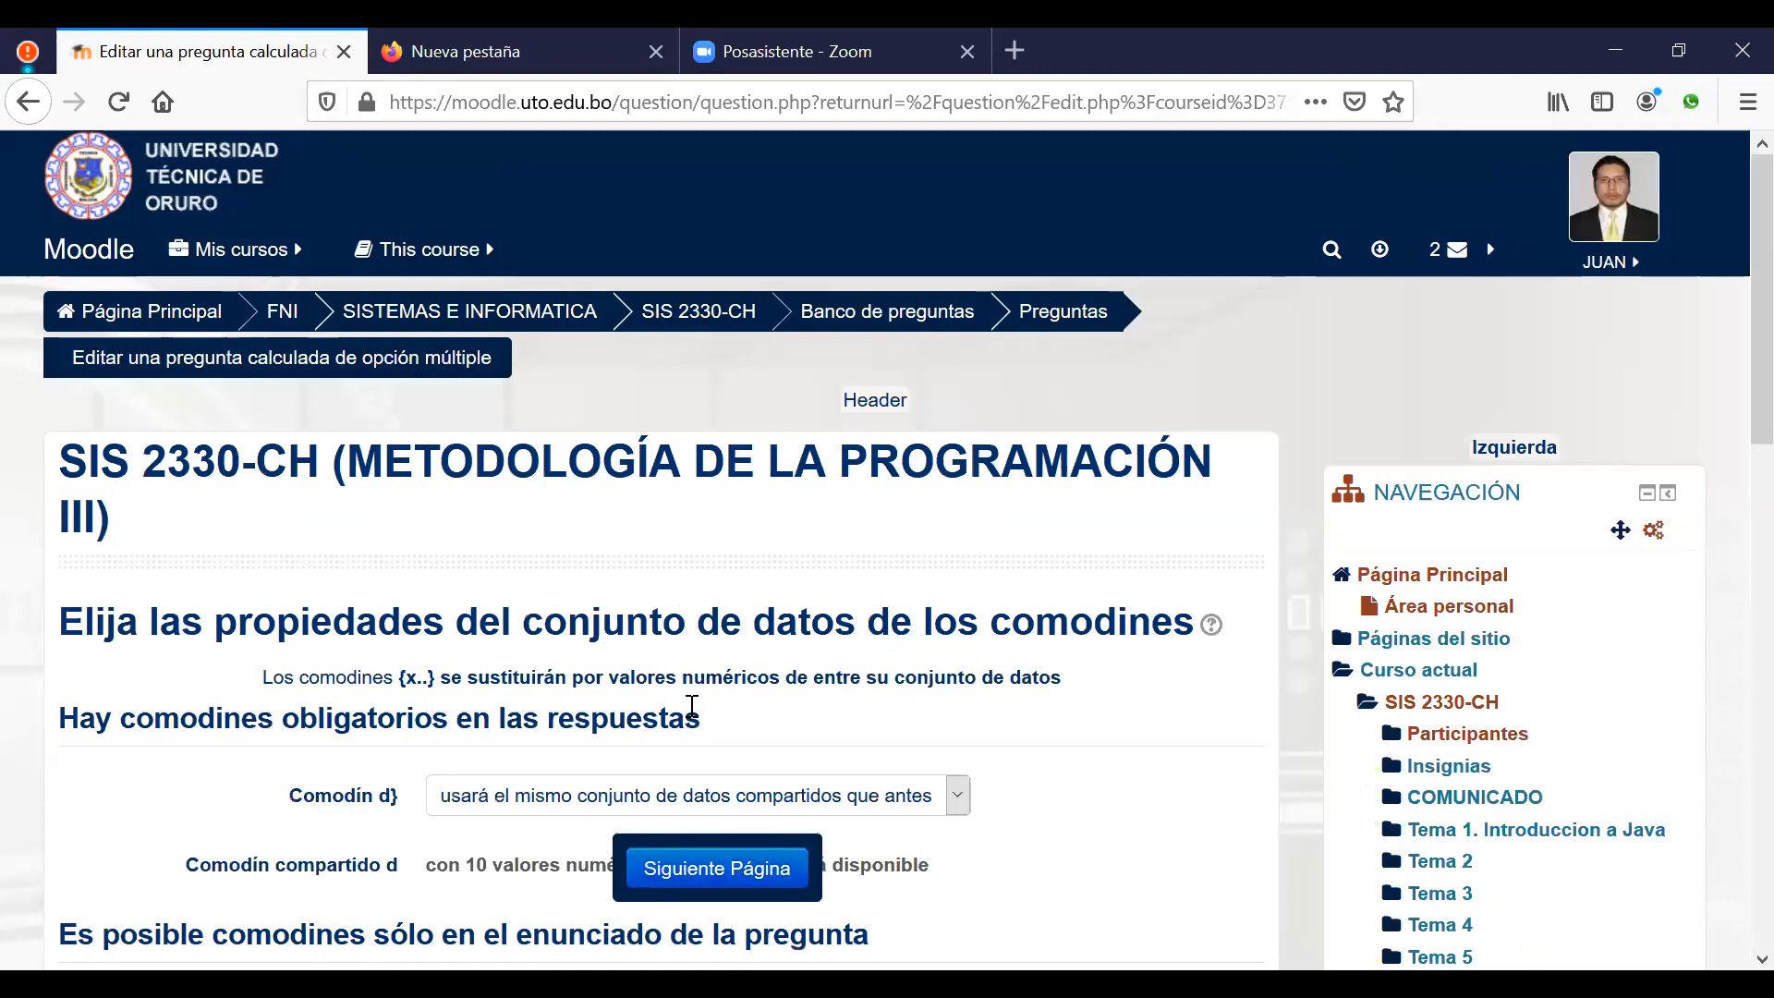
Step: Keep d's existing shared dataset and save the question again
scroll(707, 427, down, 4)
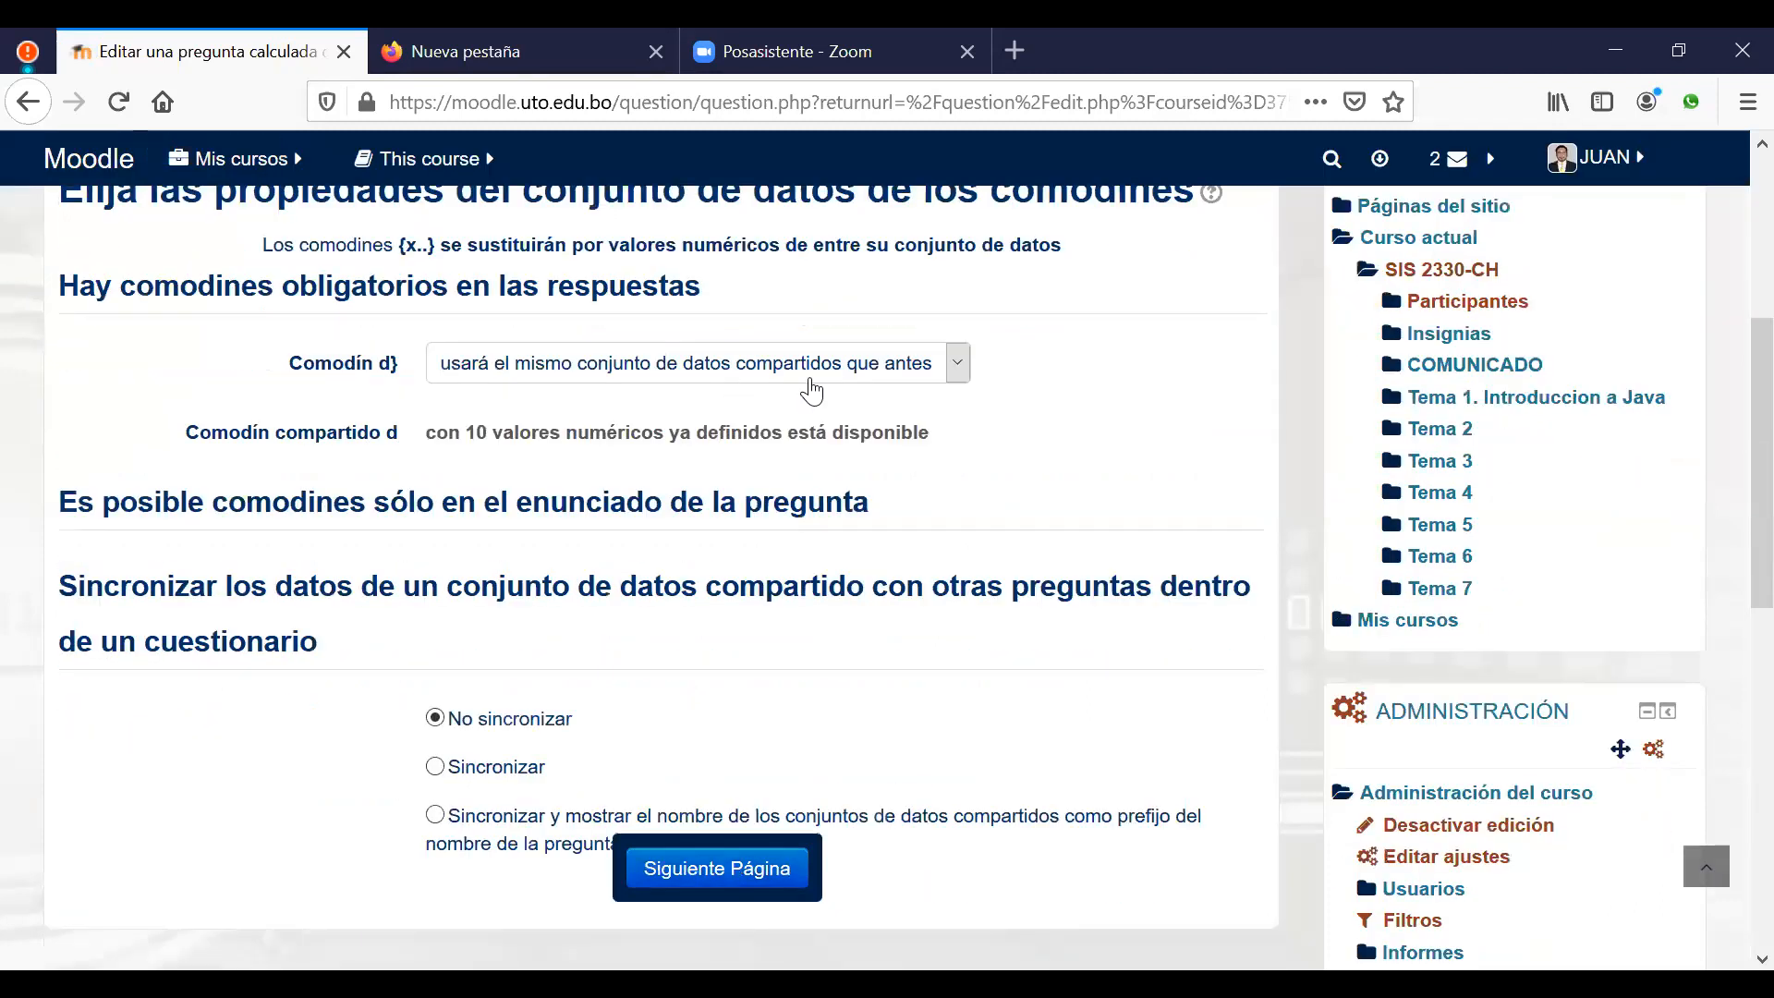
click(961, 364)
click(744, 434)
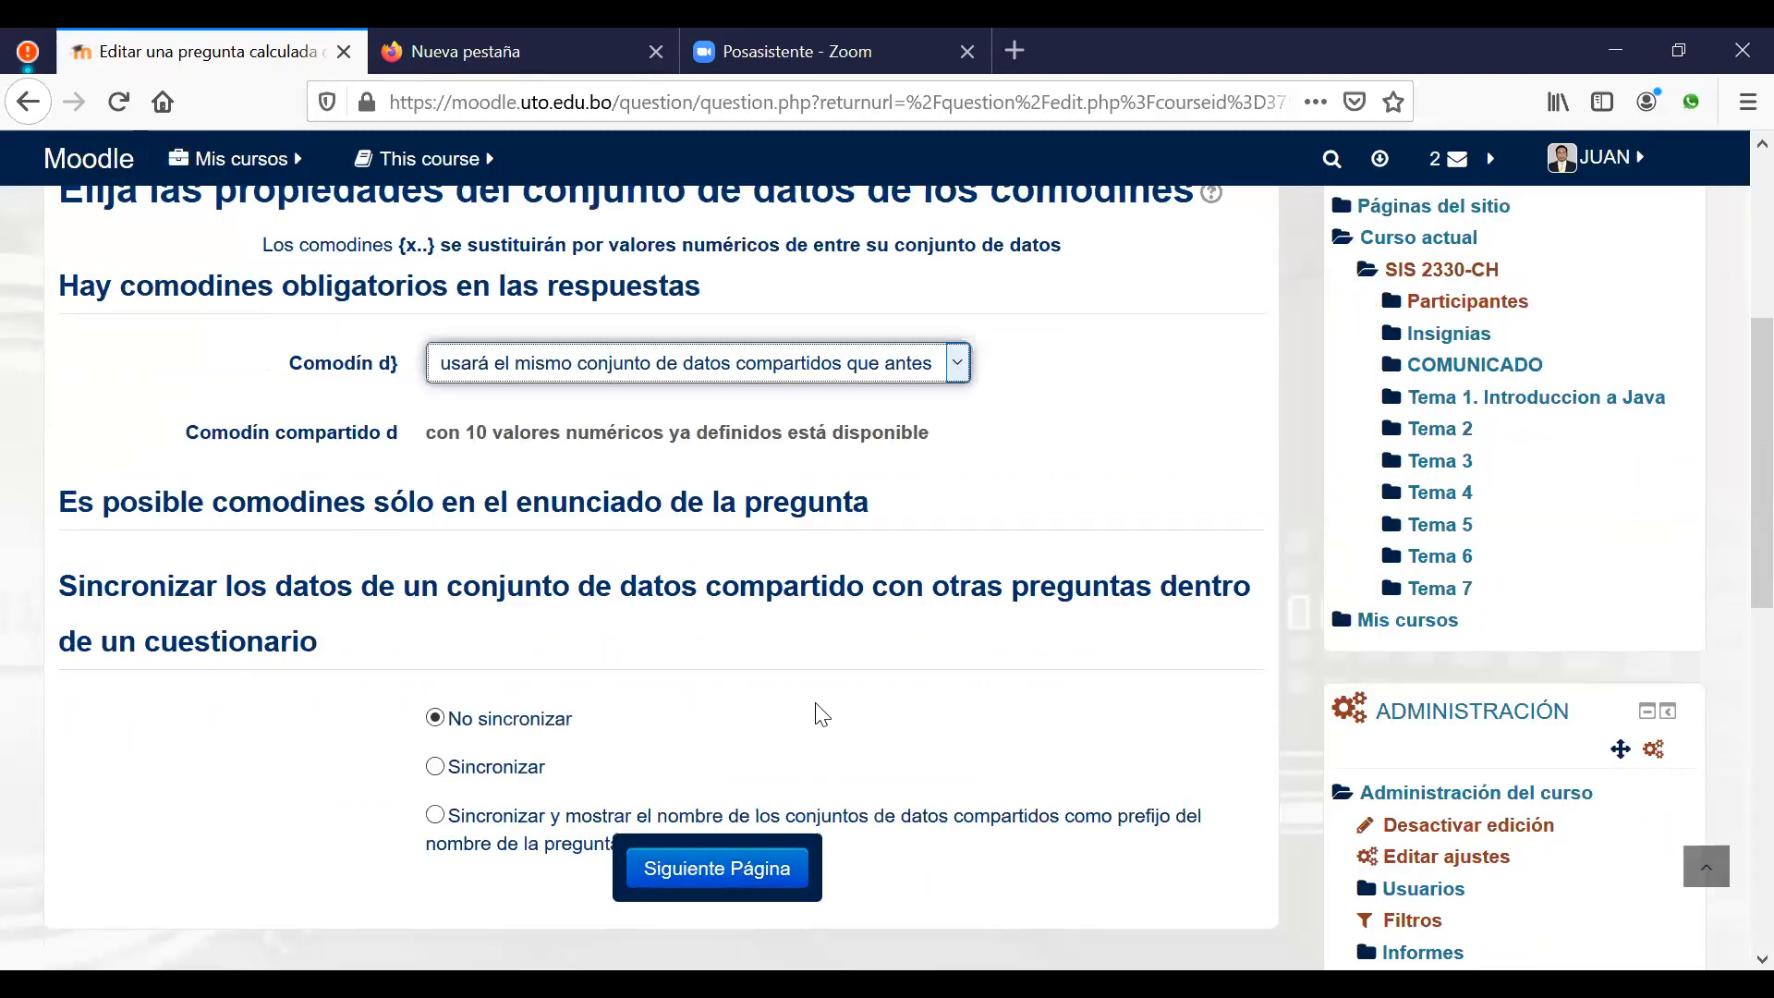
click(710, 876)
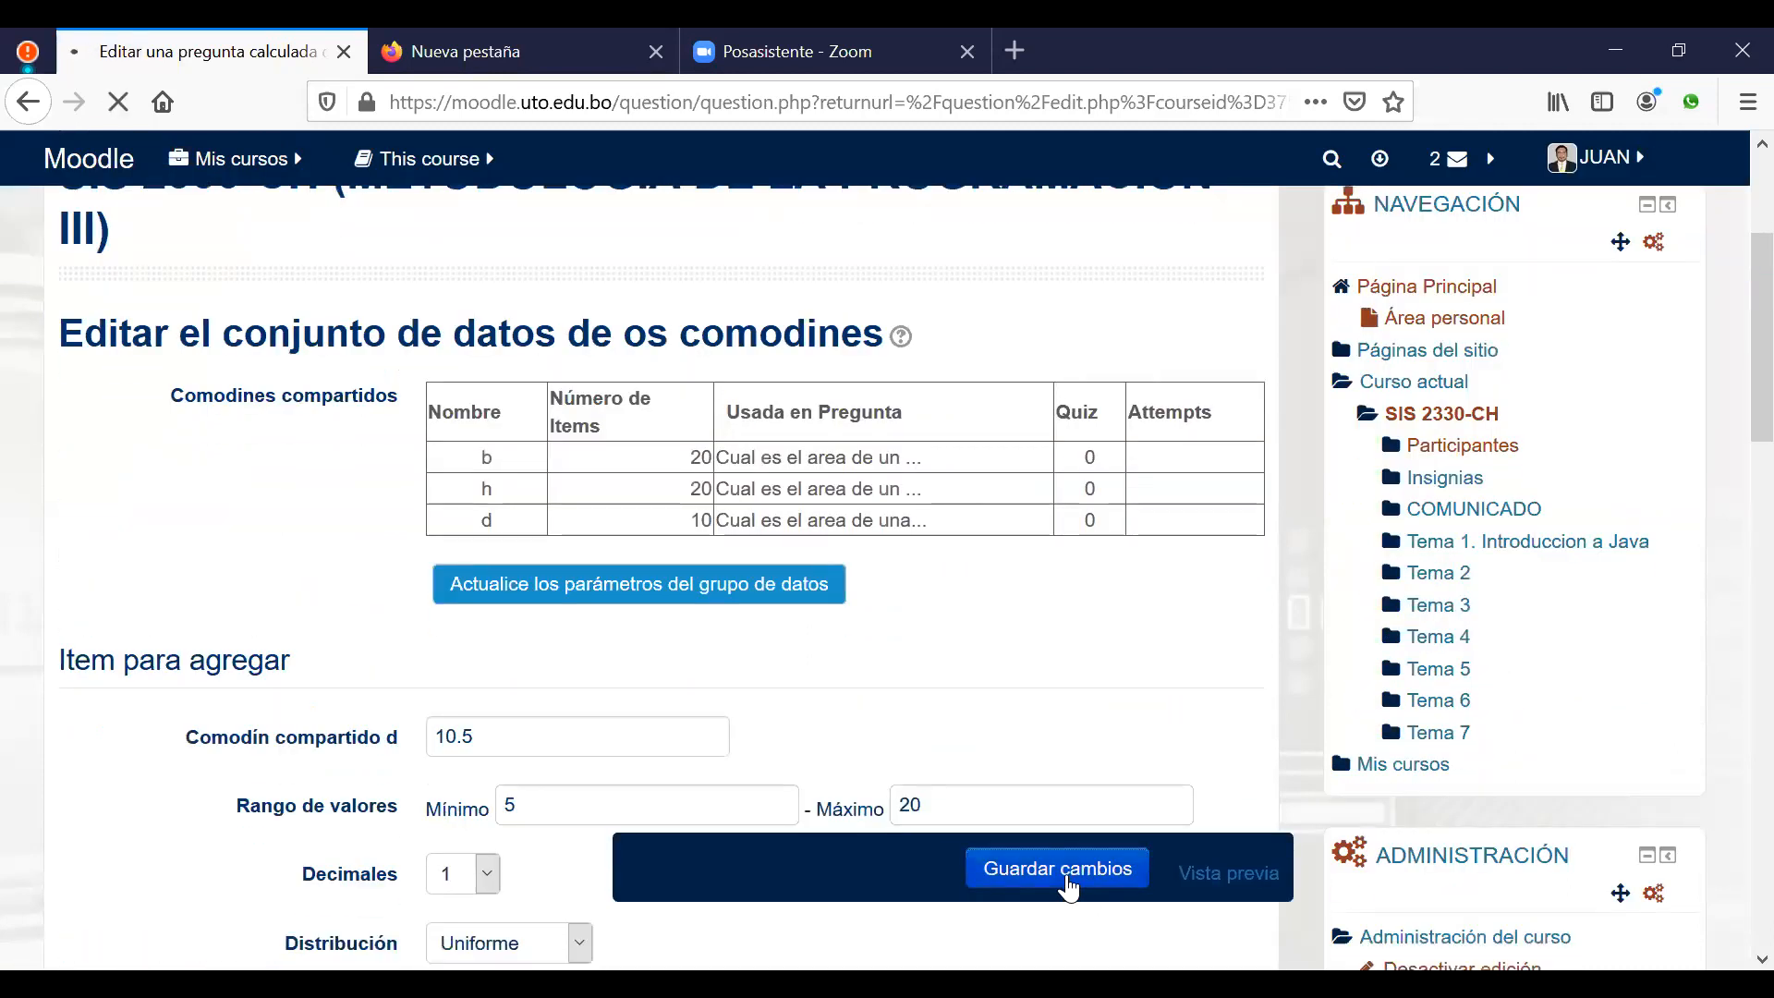
click(1070, 885)
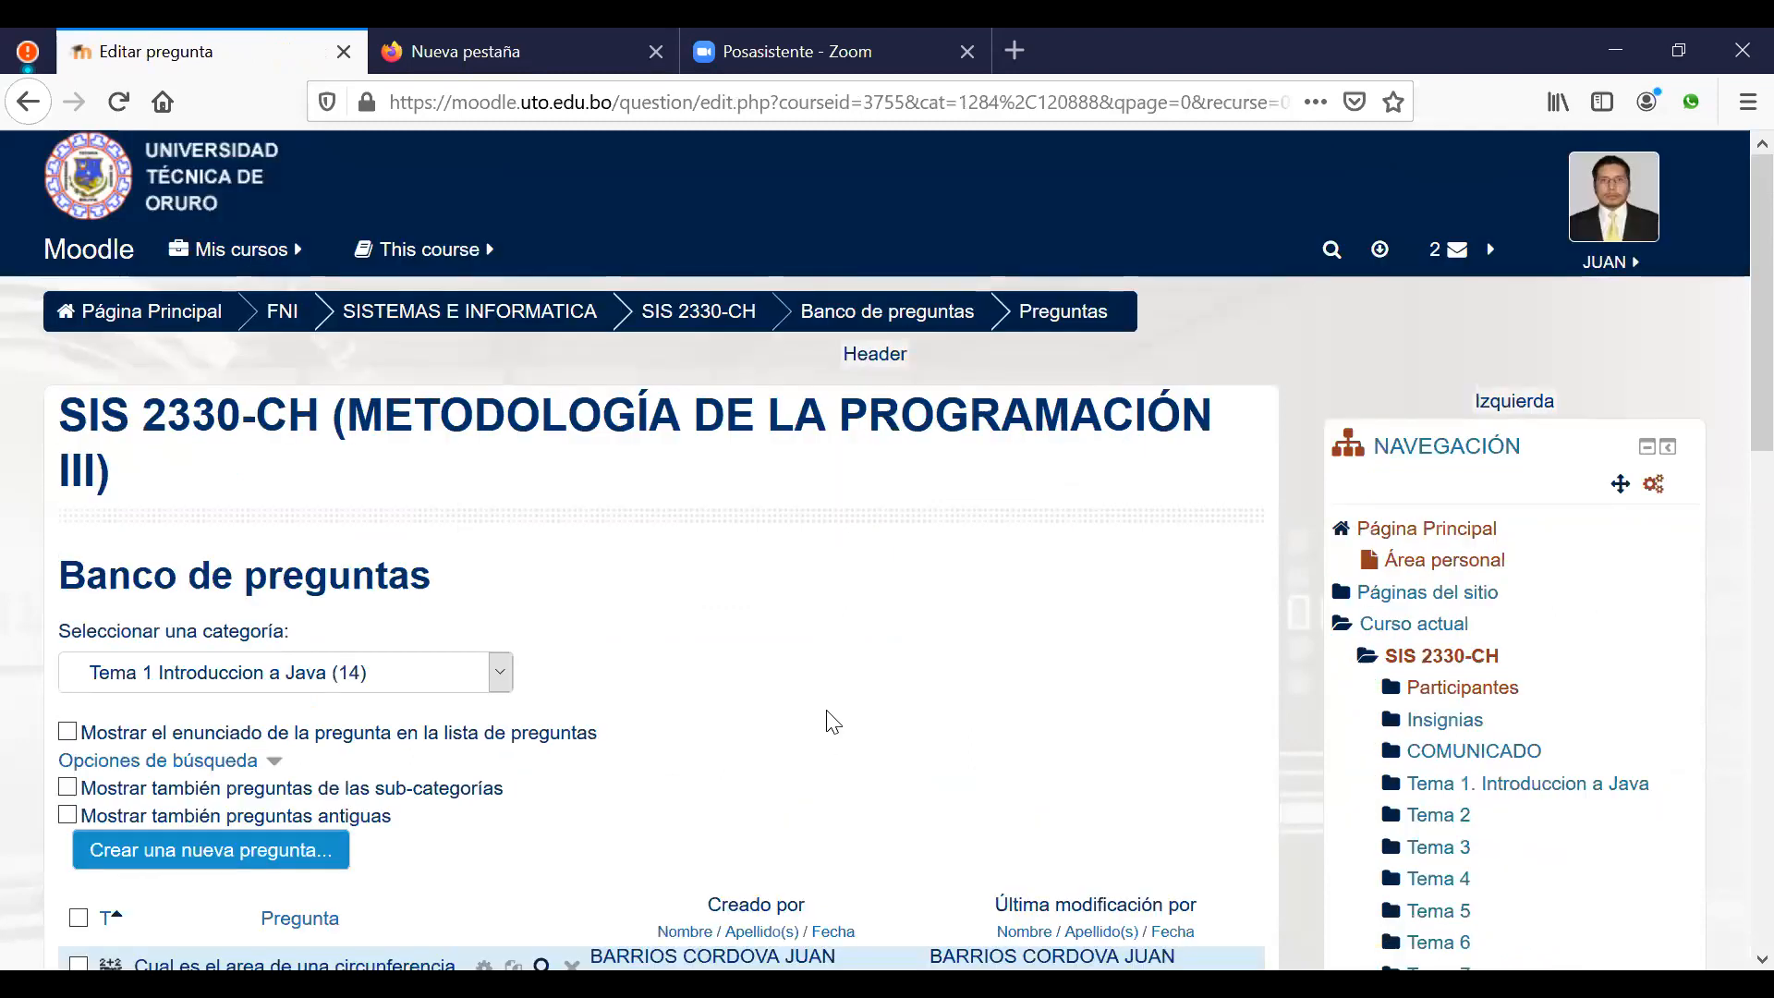
scroll(827, 716, down, 5)
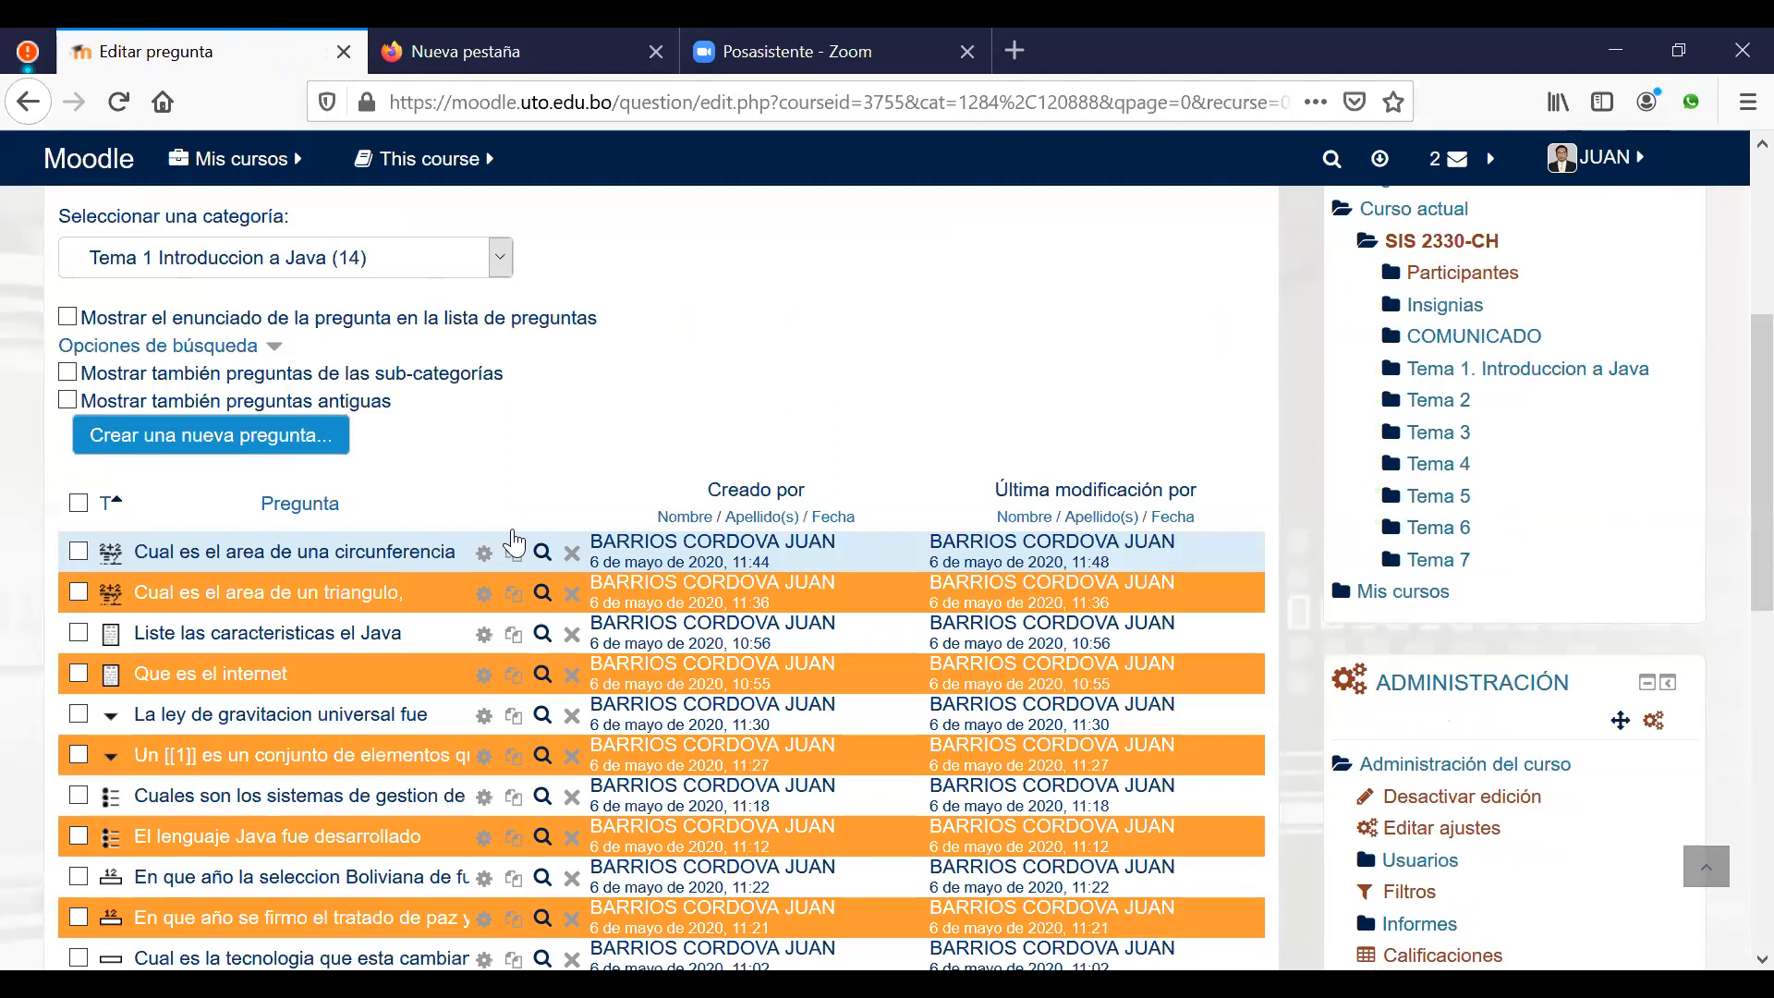
scroll(528, 545, down, 1)
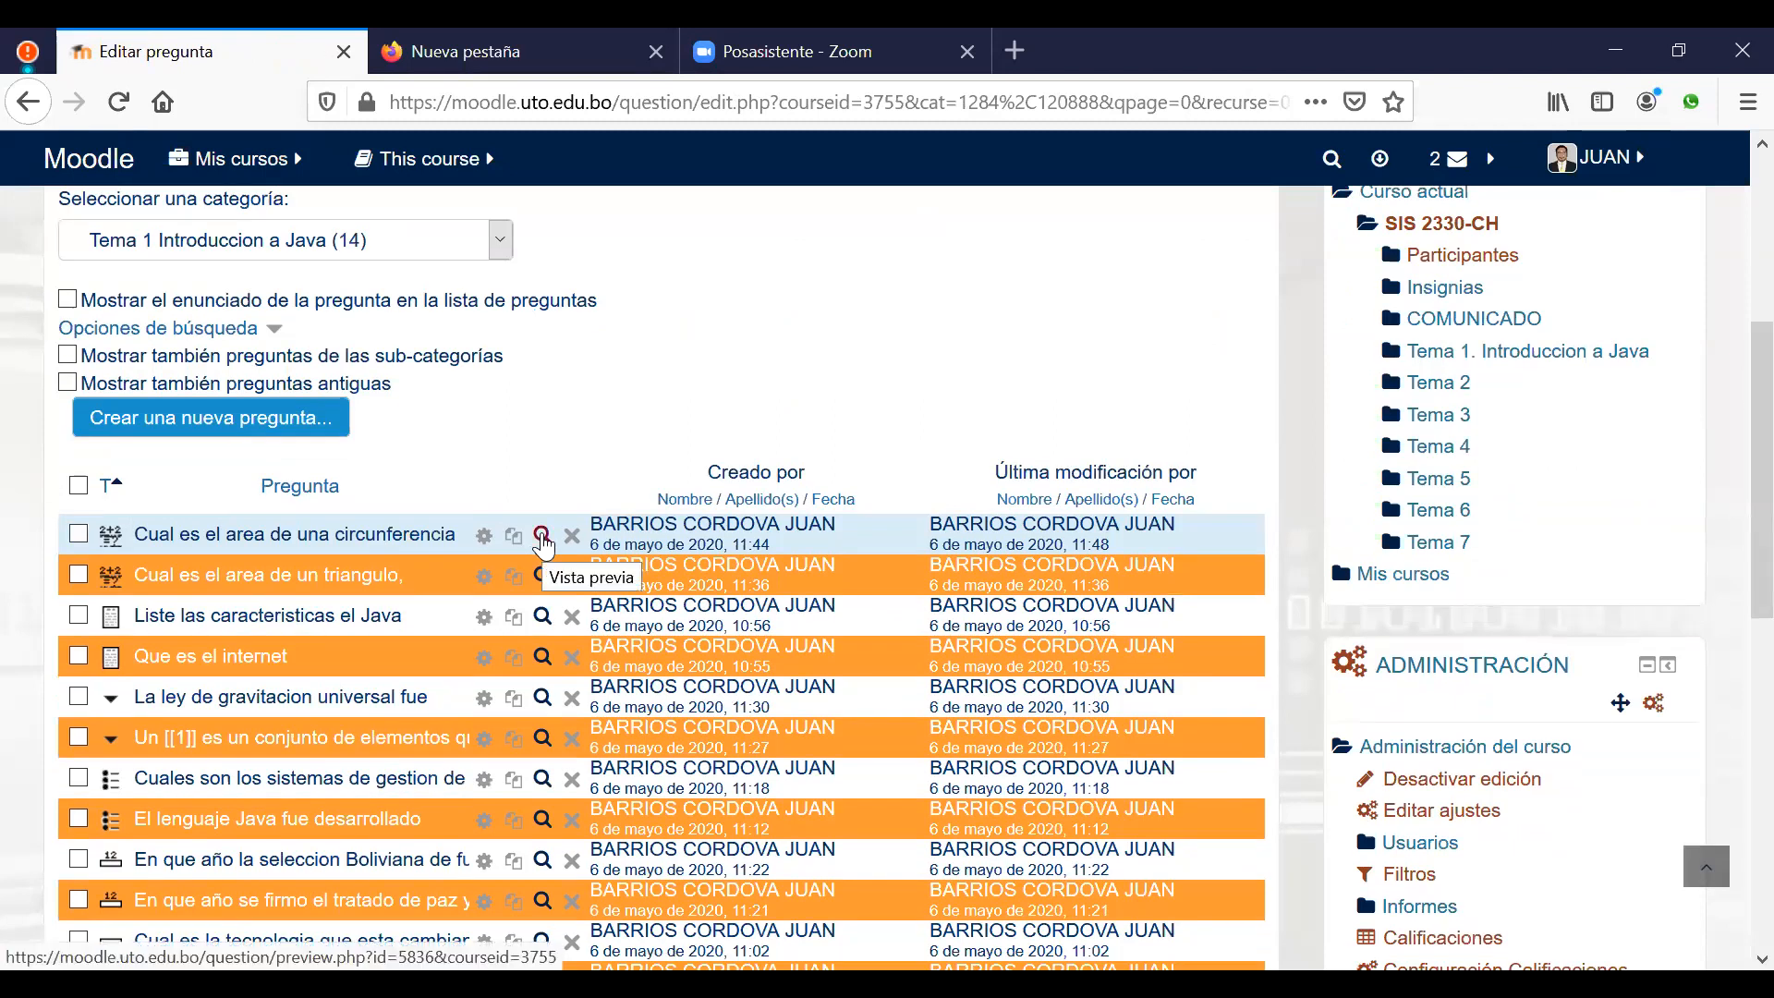
click(542, 536)
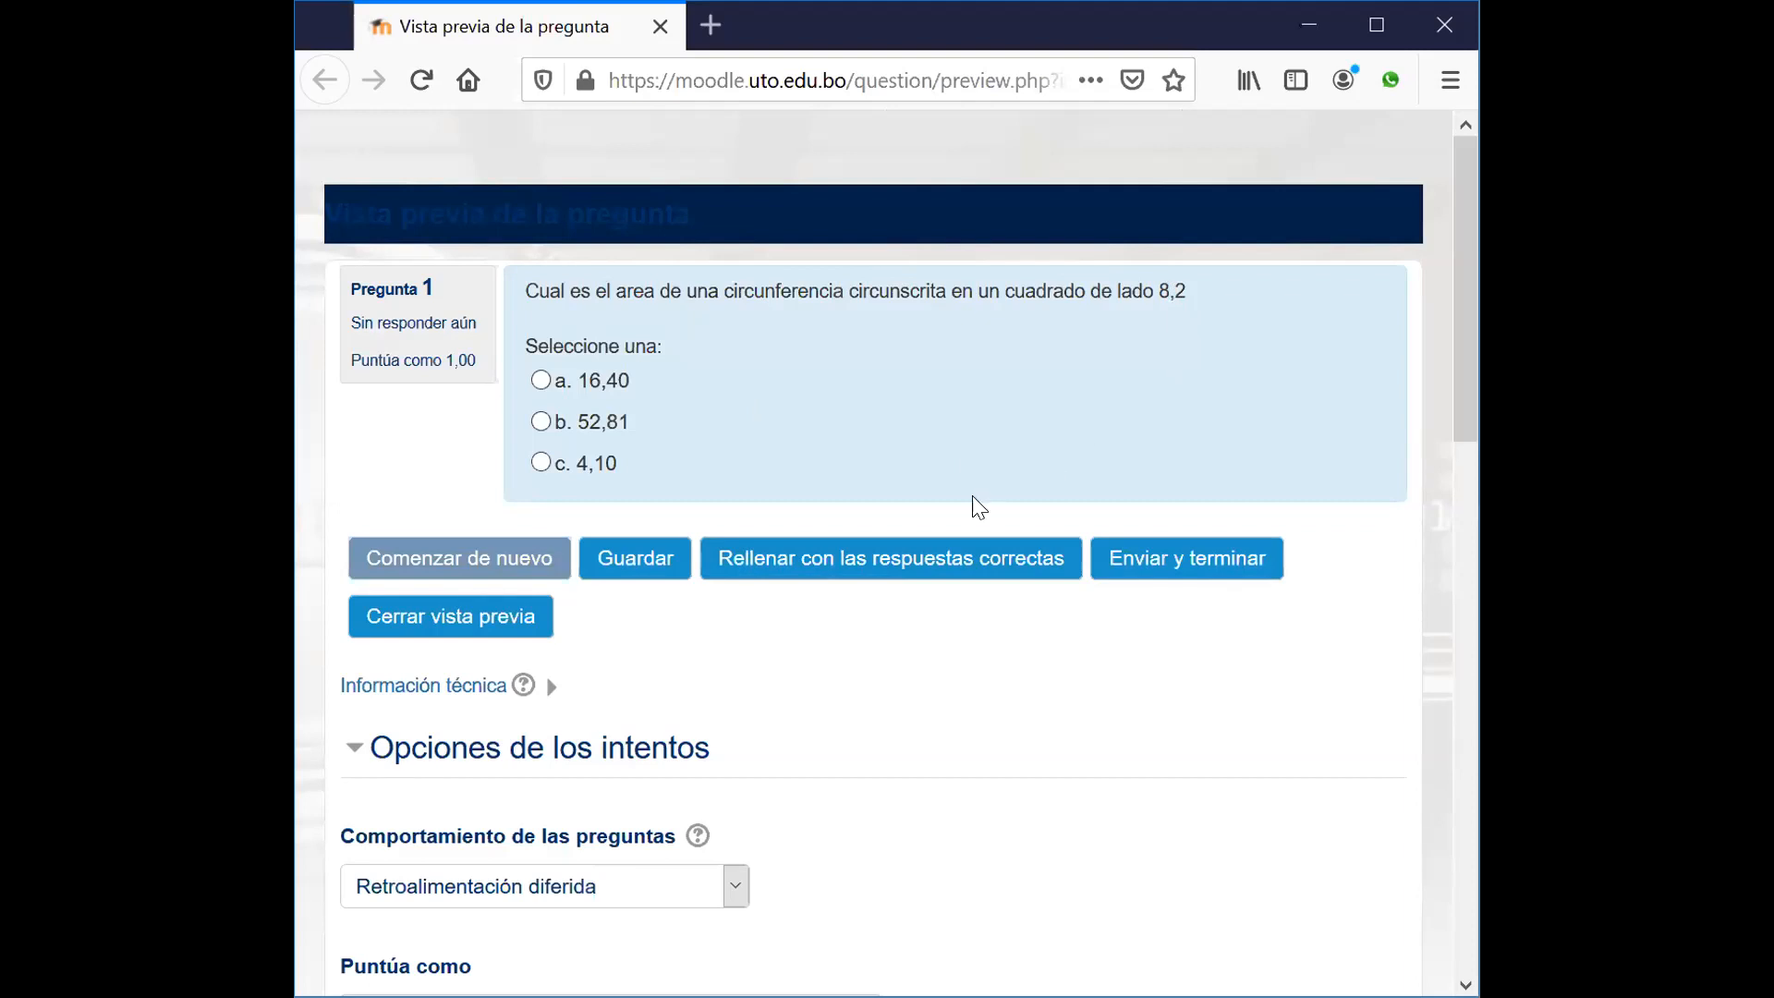
click(931, 565)
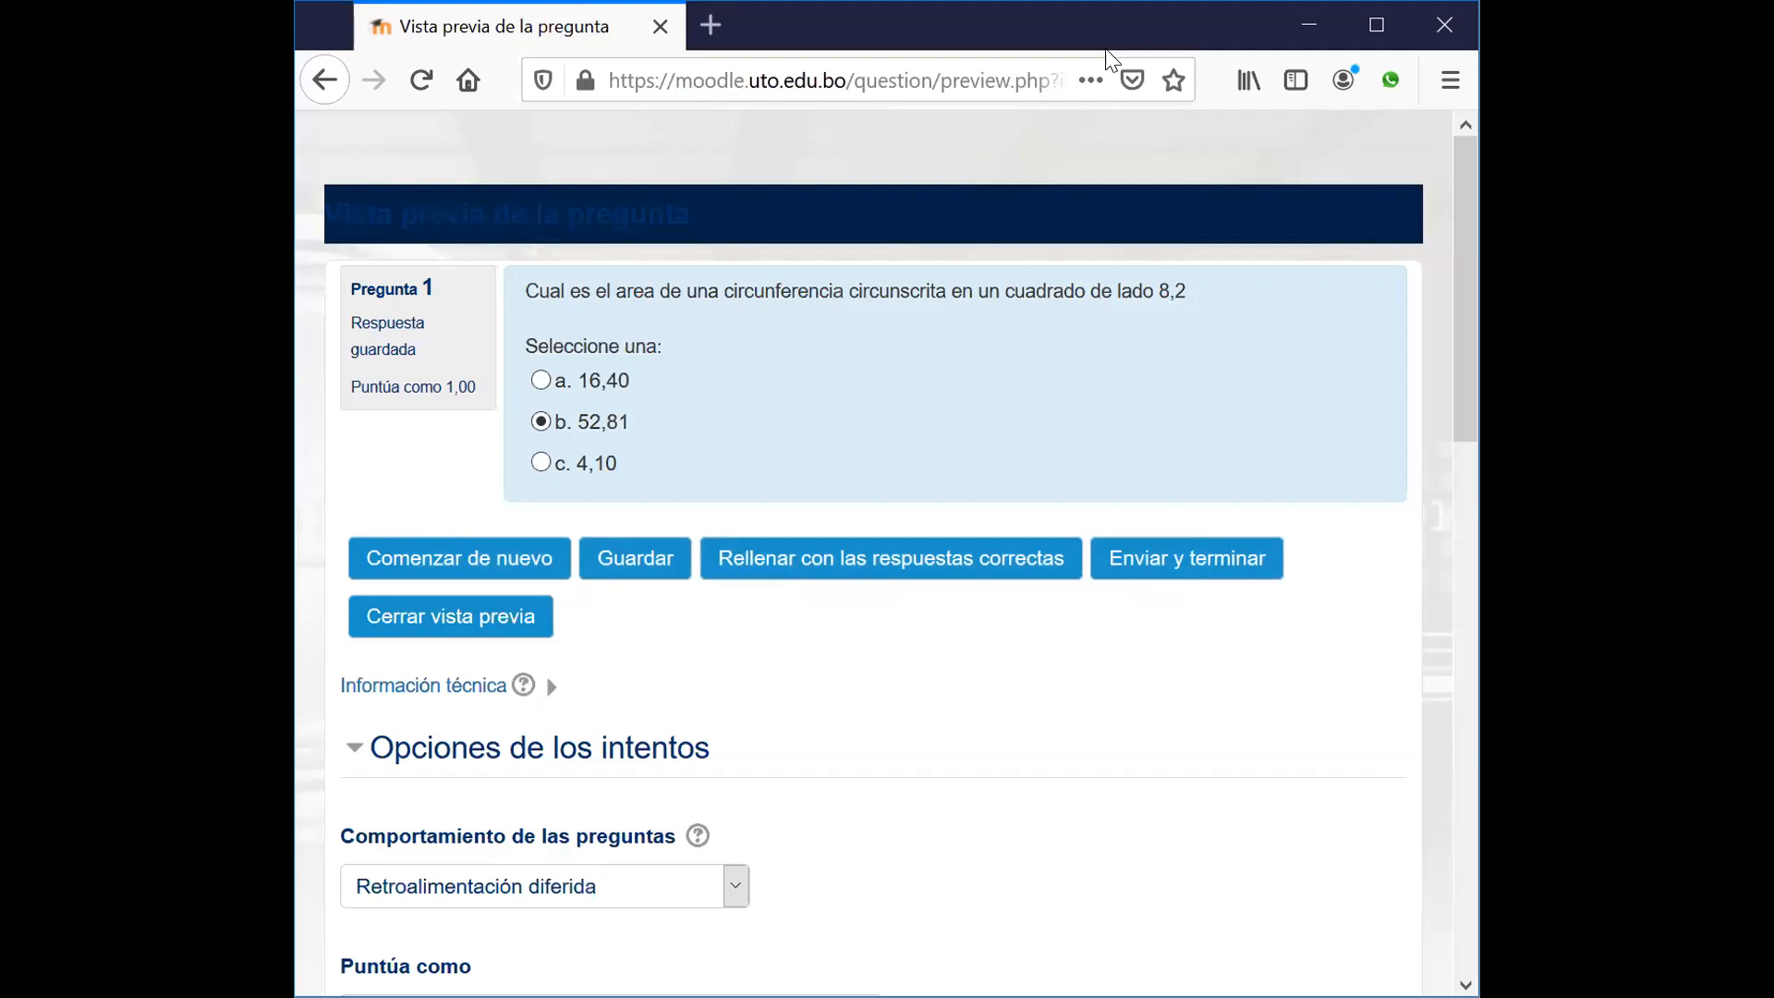
click(1444, 25)
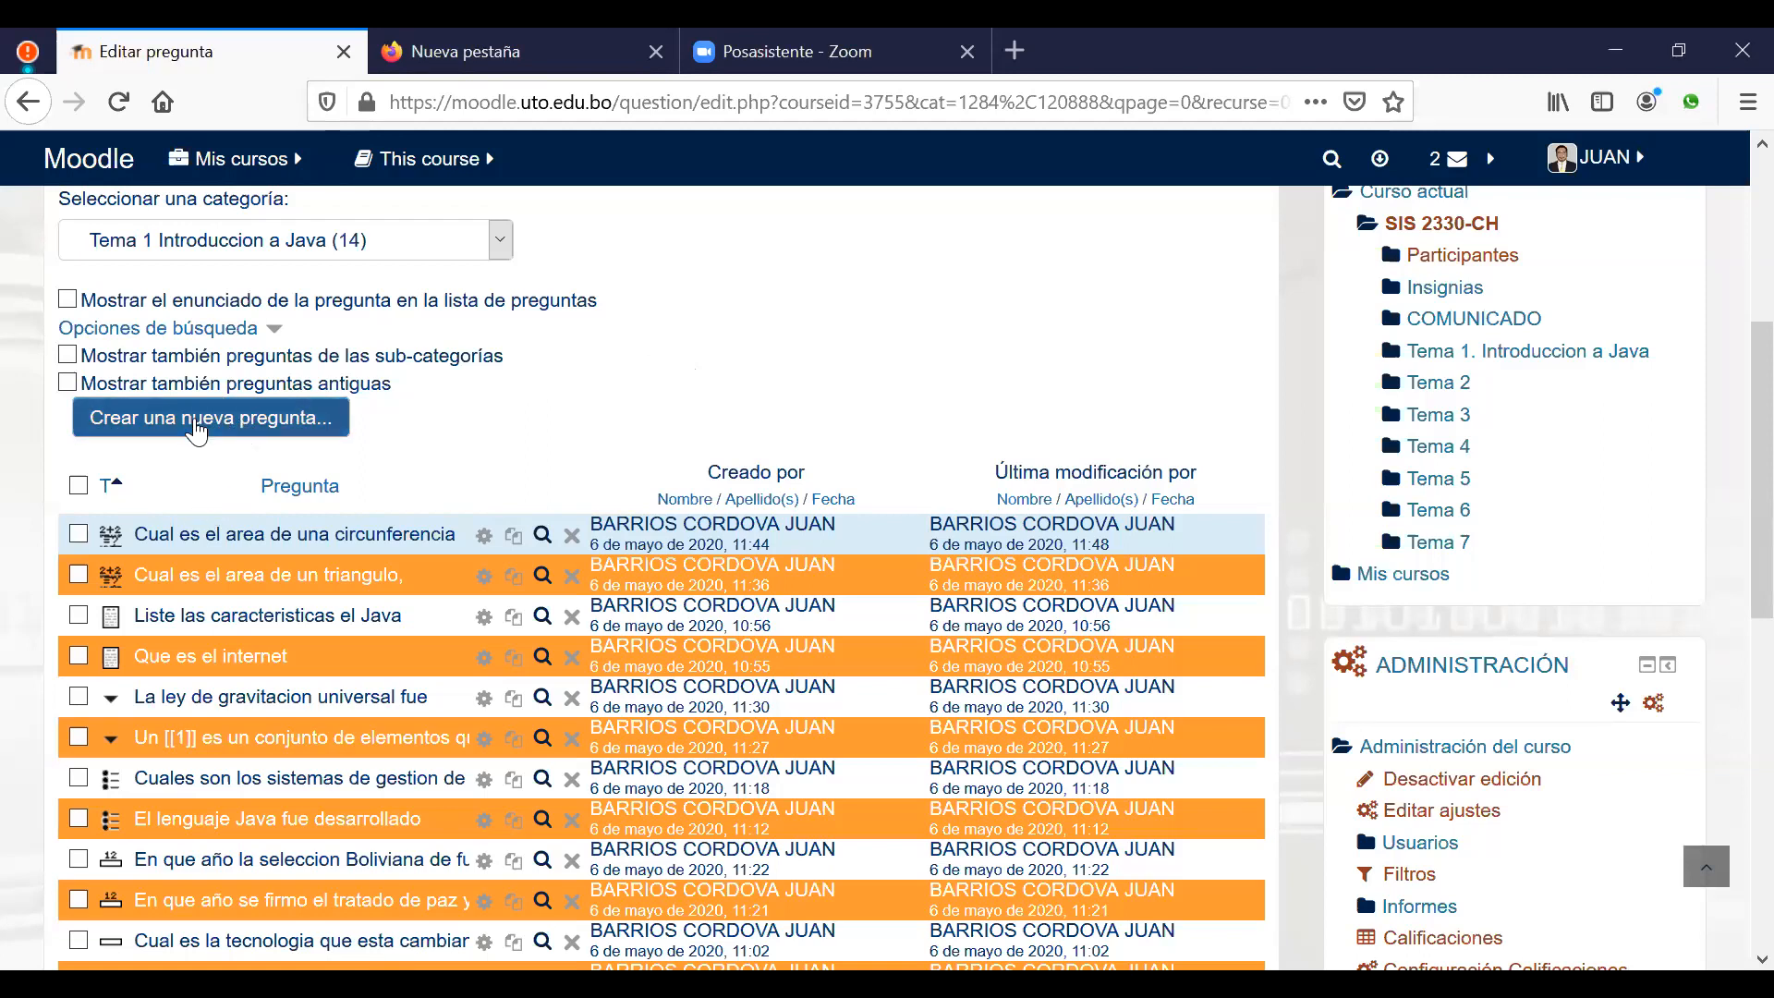
Step: Add a new Emparejamiento (matching) question
click(196, 422)
click(621, 669)
click(814, 923)
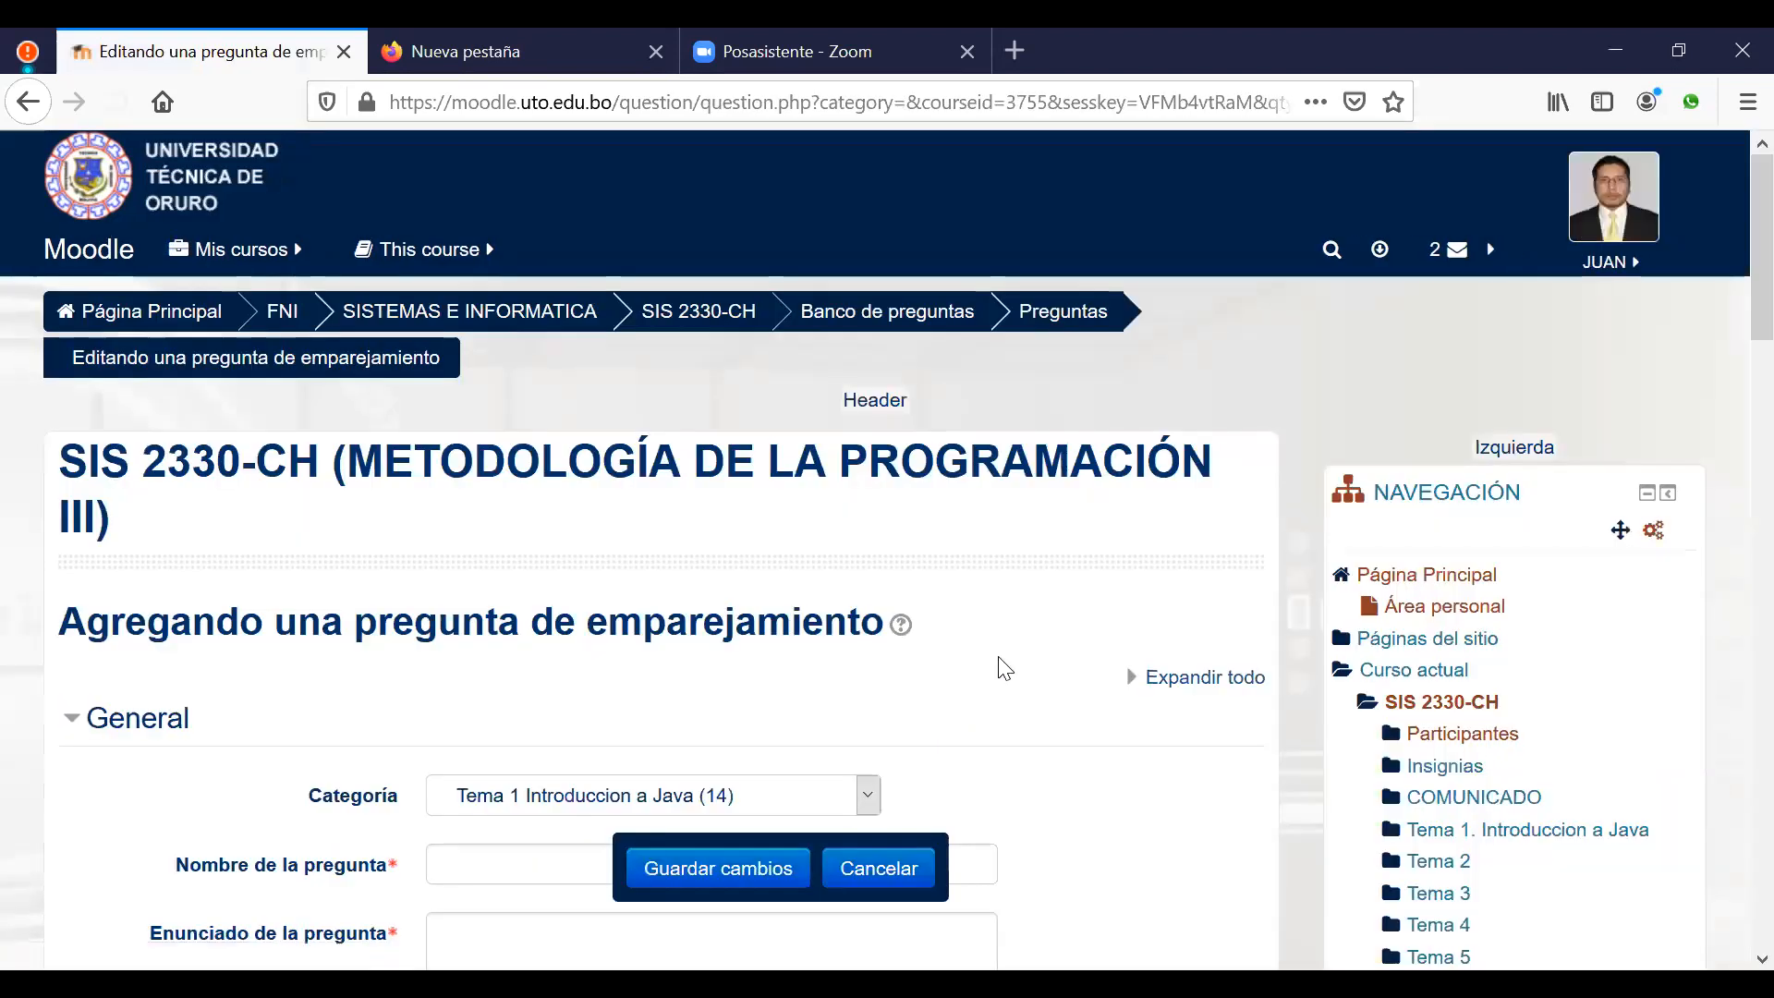
scroll(1005, 653, down, 1)
scroll(1005, 652, down, 2)
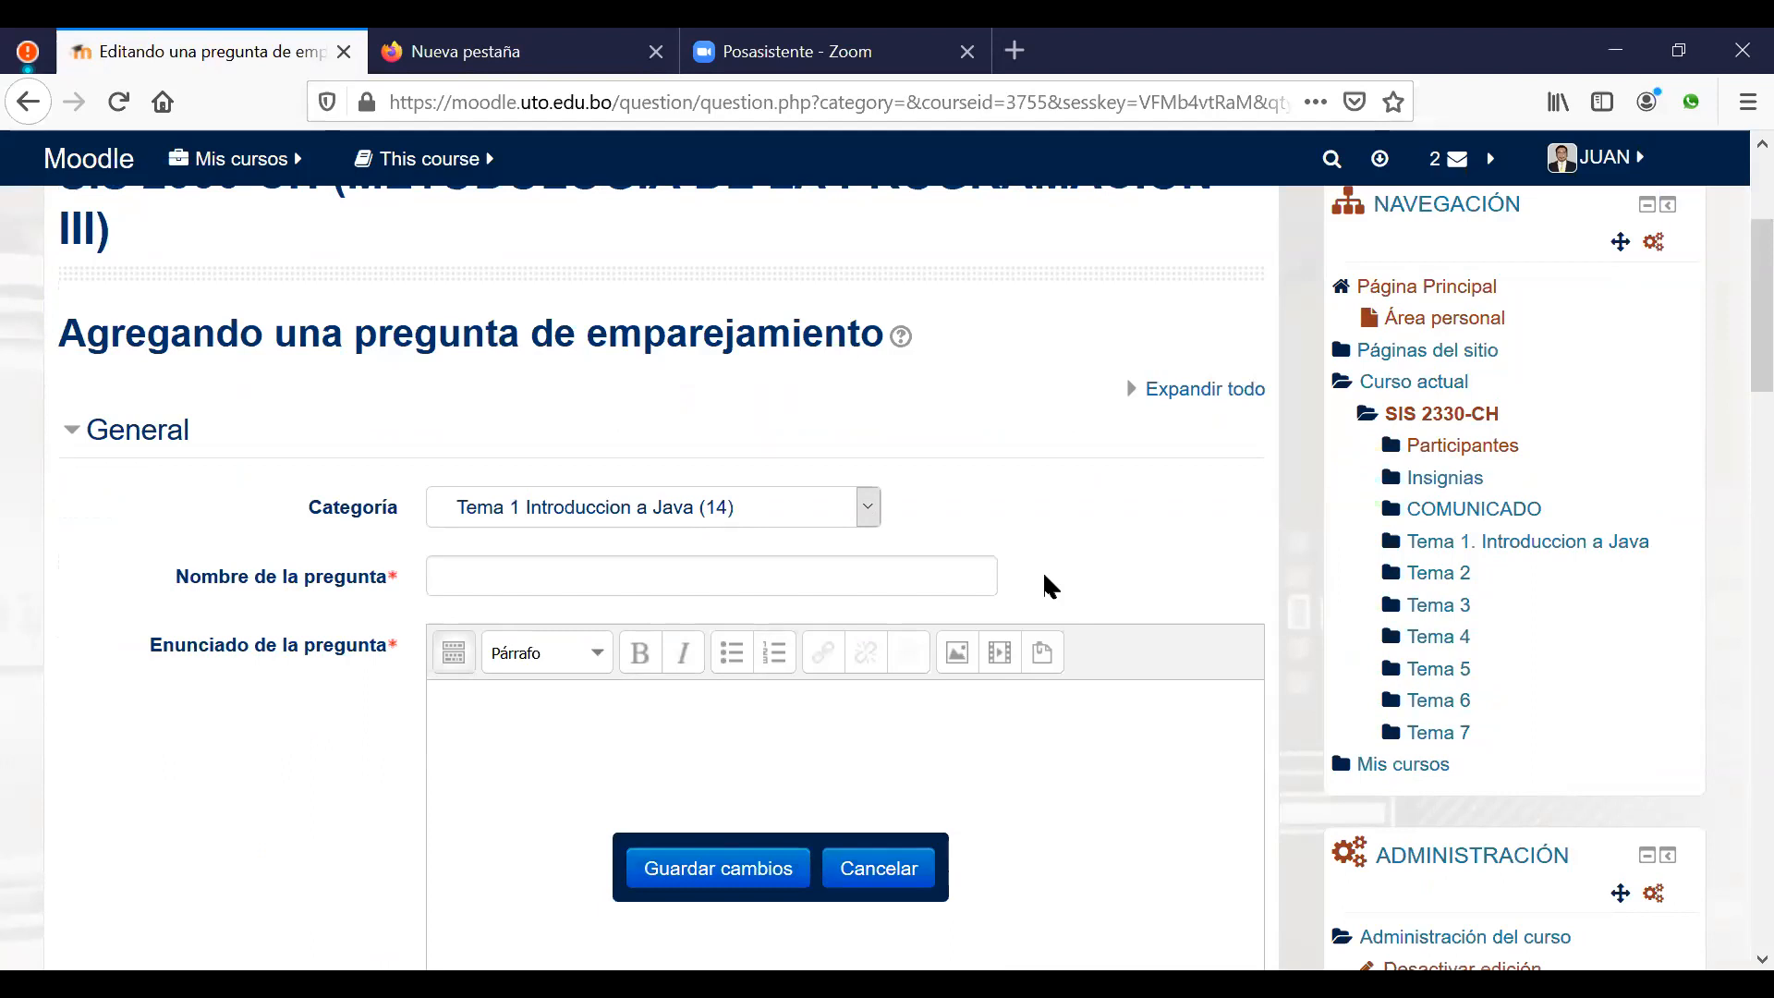
Step: Use 'Asociar las tecnologias siguientes' as both the statement and the question name
click(618, 693)
text(Asociar las tecnologias )
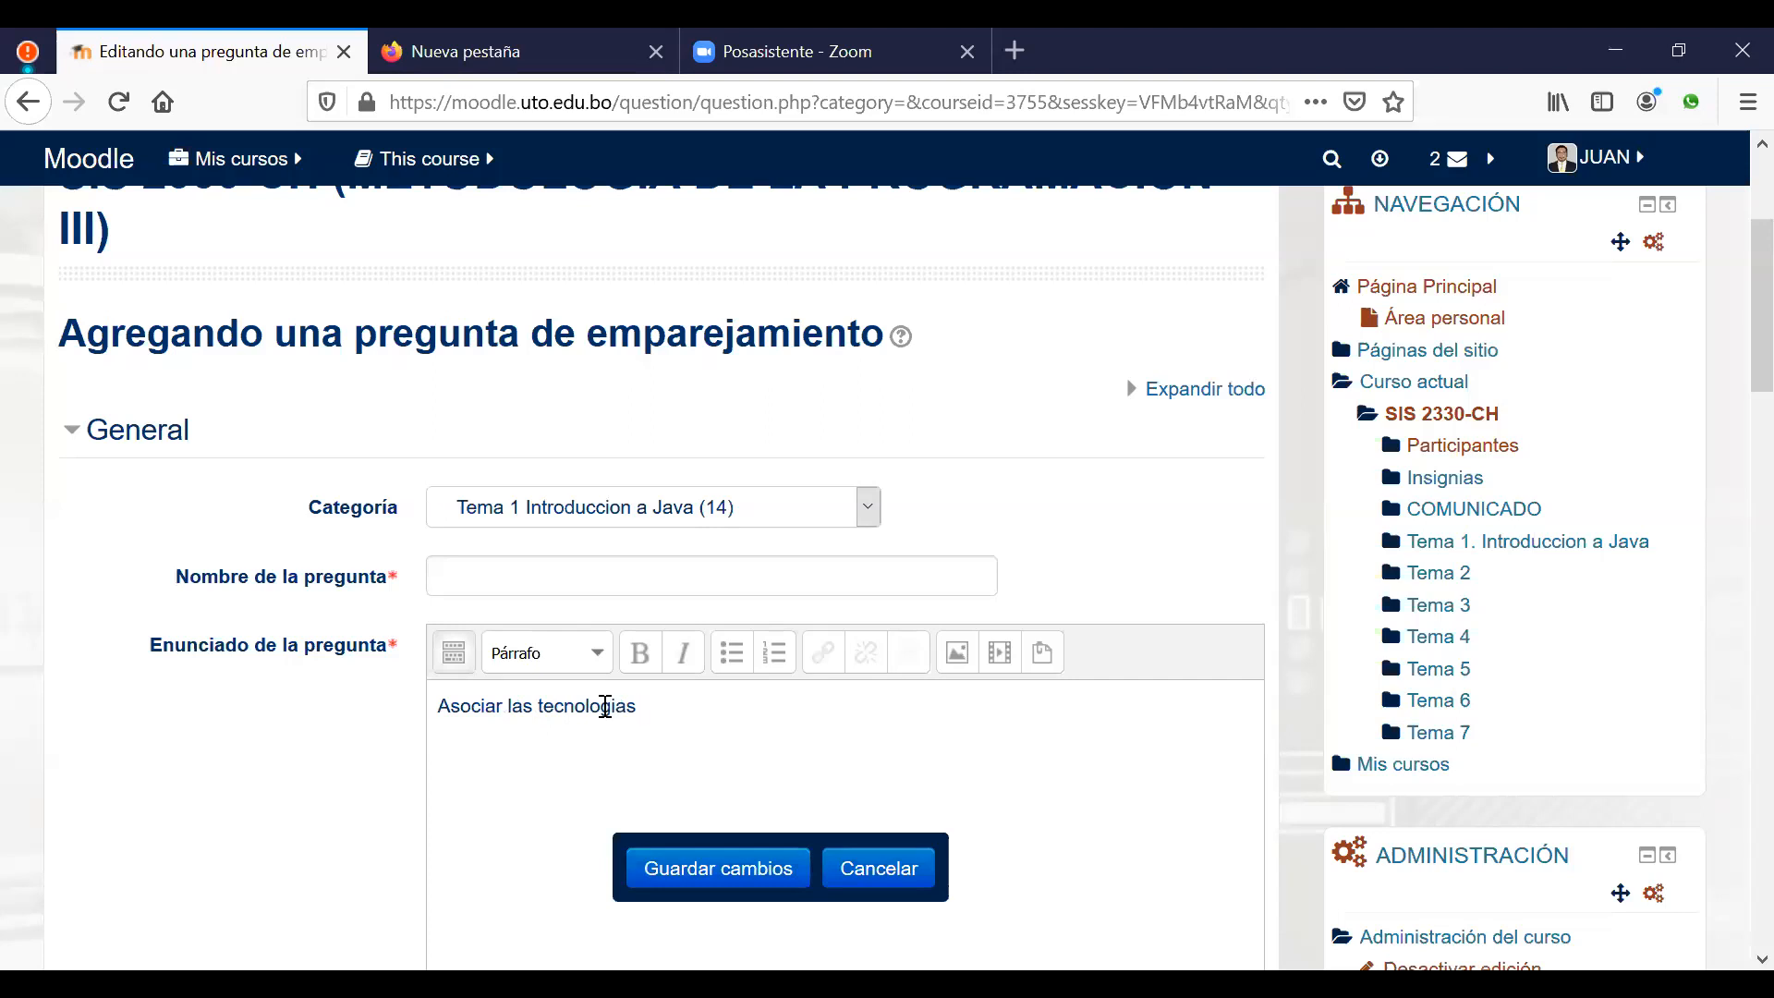
text(siguientes)
drag(730, 707, 448, 708)
key(ctrl+c)
click(495, 575)
key(ctrl+v)
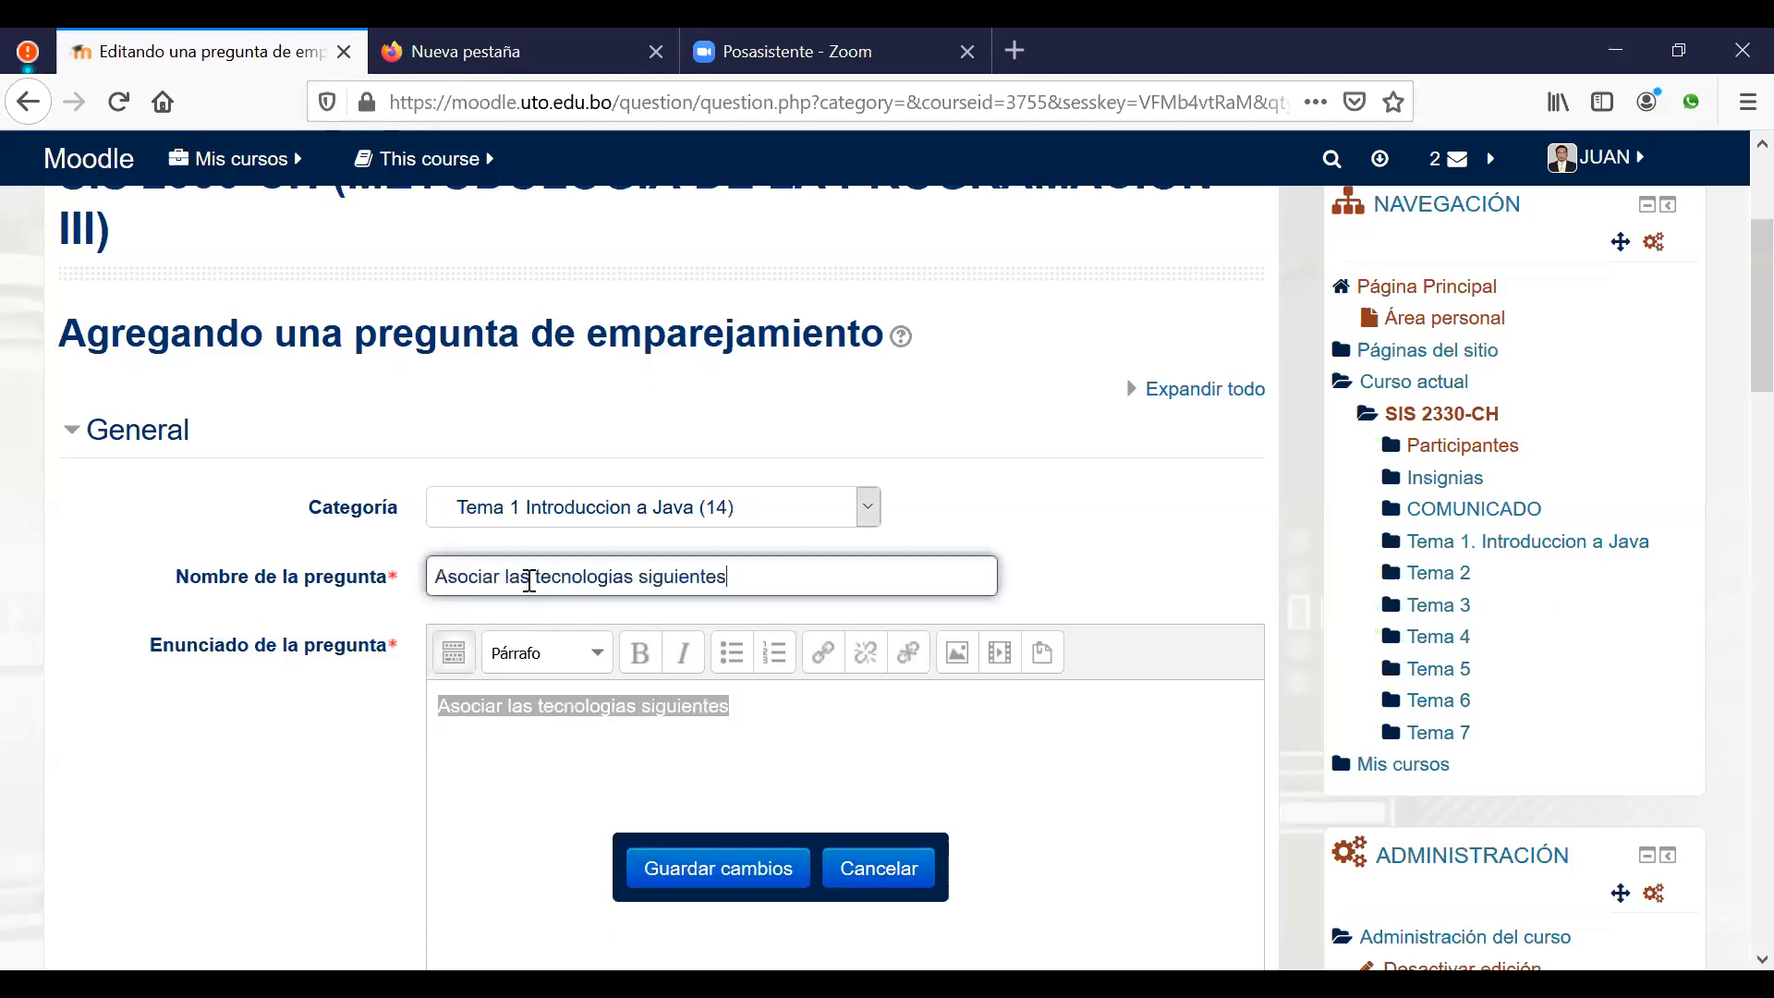
click(830, 717)
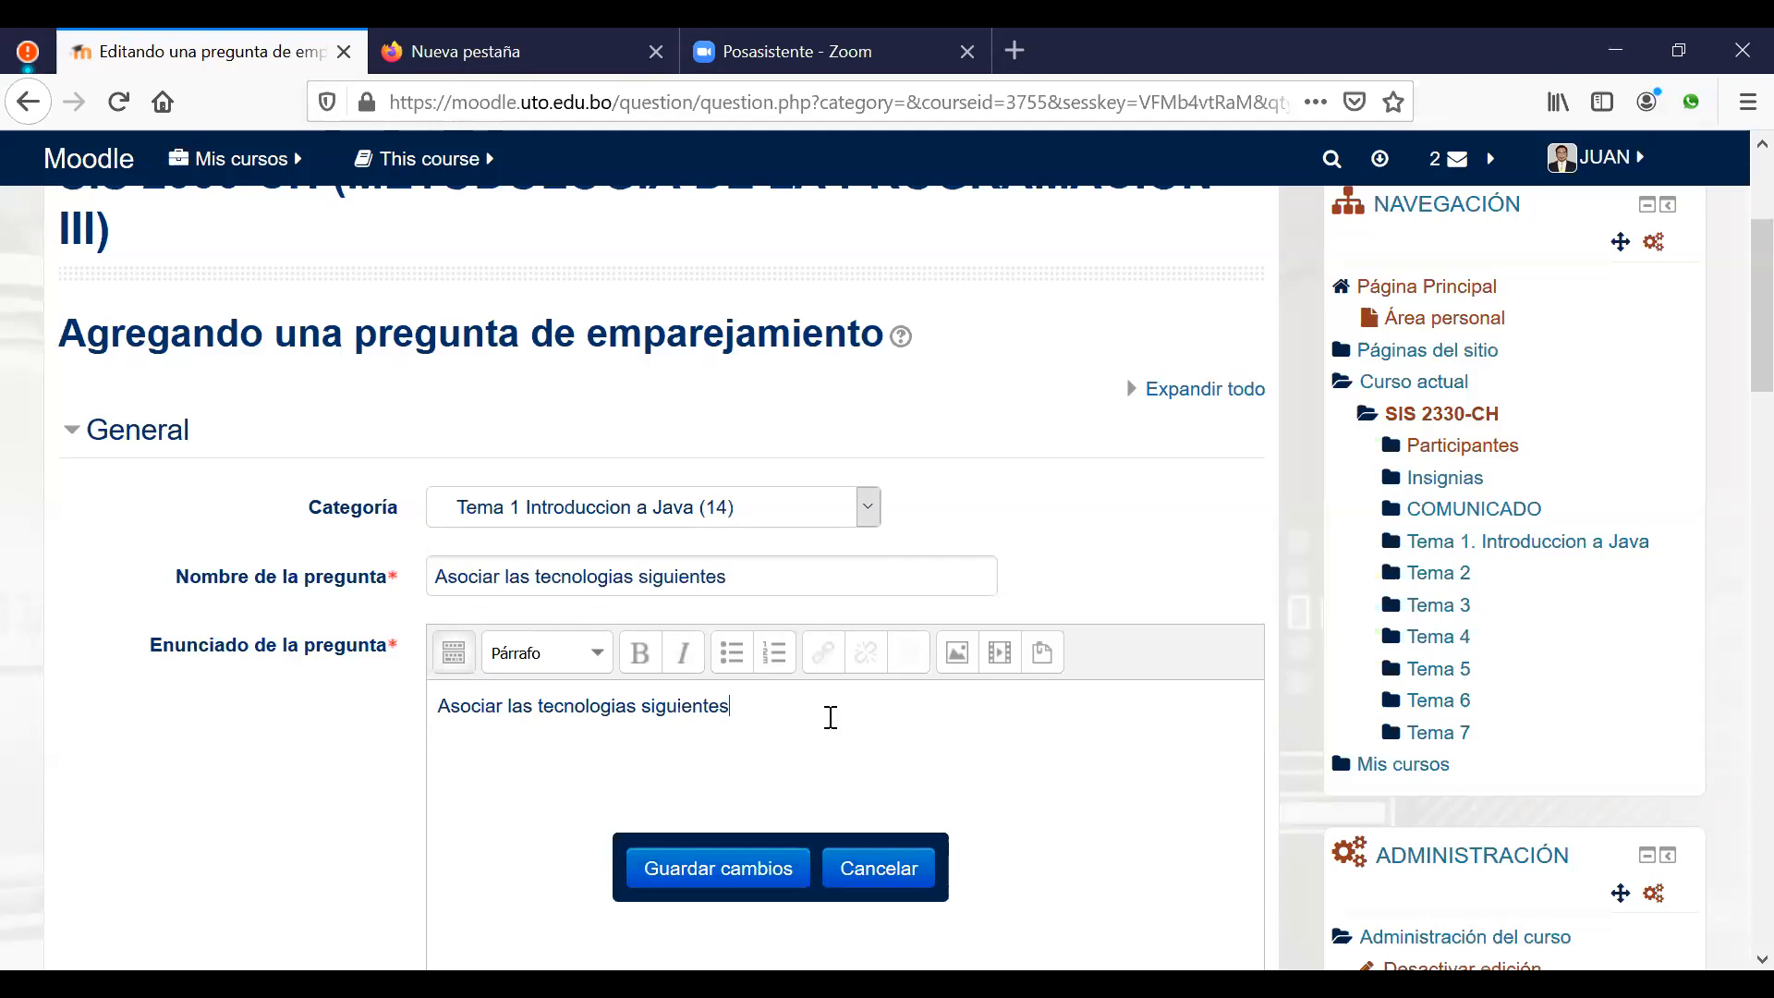
scroll(834, 720, down, 5)
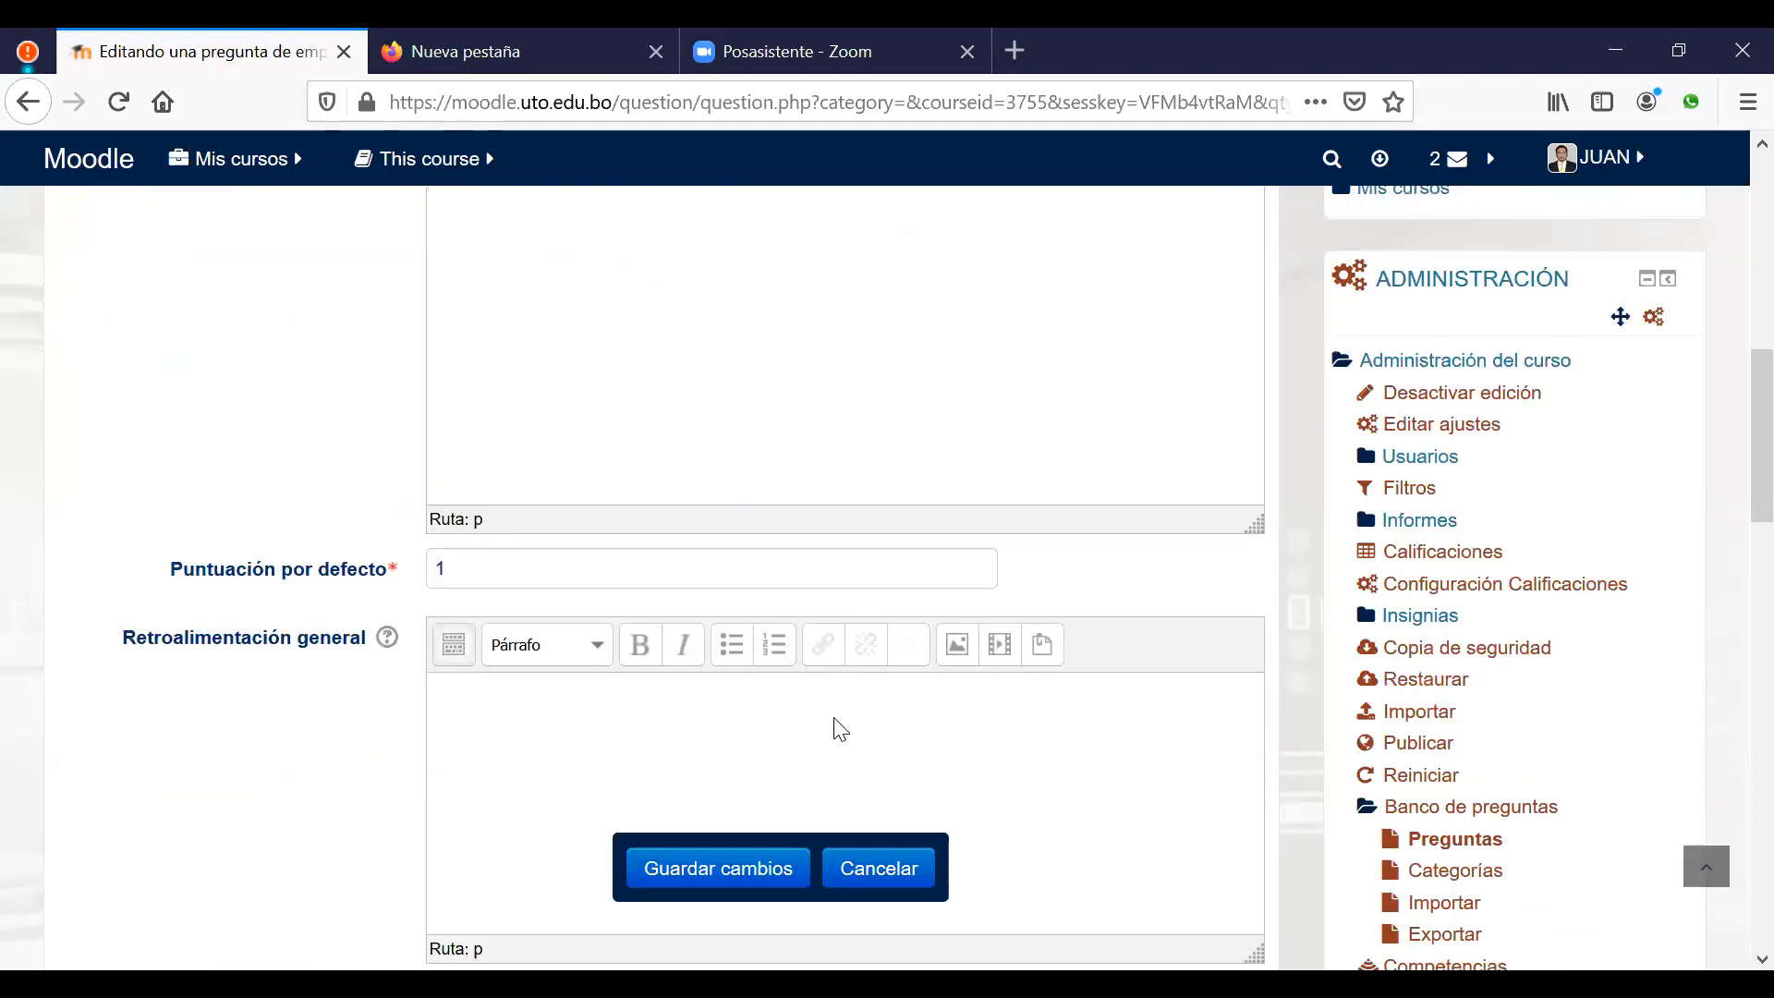
Step: Pair 'Tecnologia de comunicacion por par de cobre' with the answer ADSL
scroll(839, 730, down, 6)
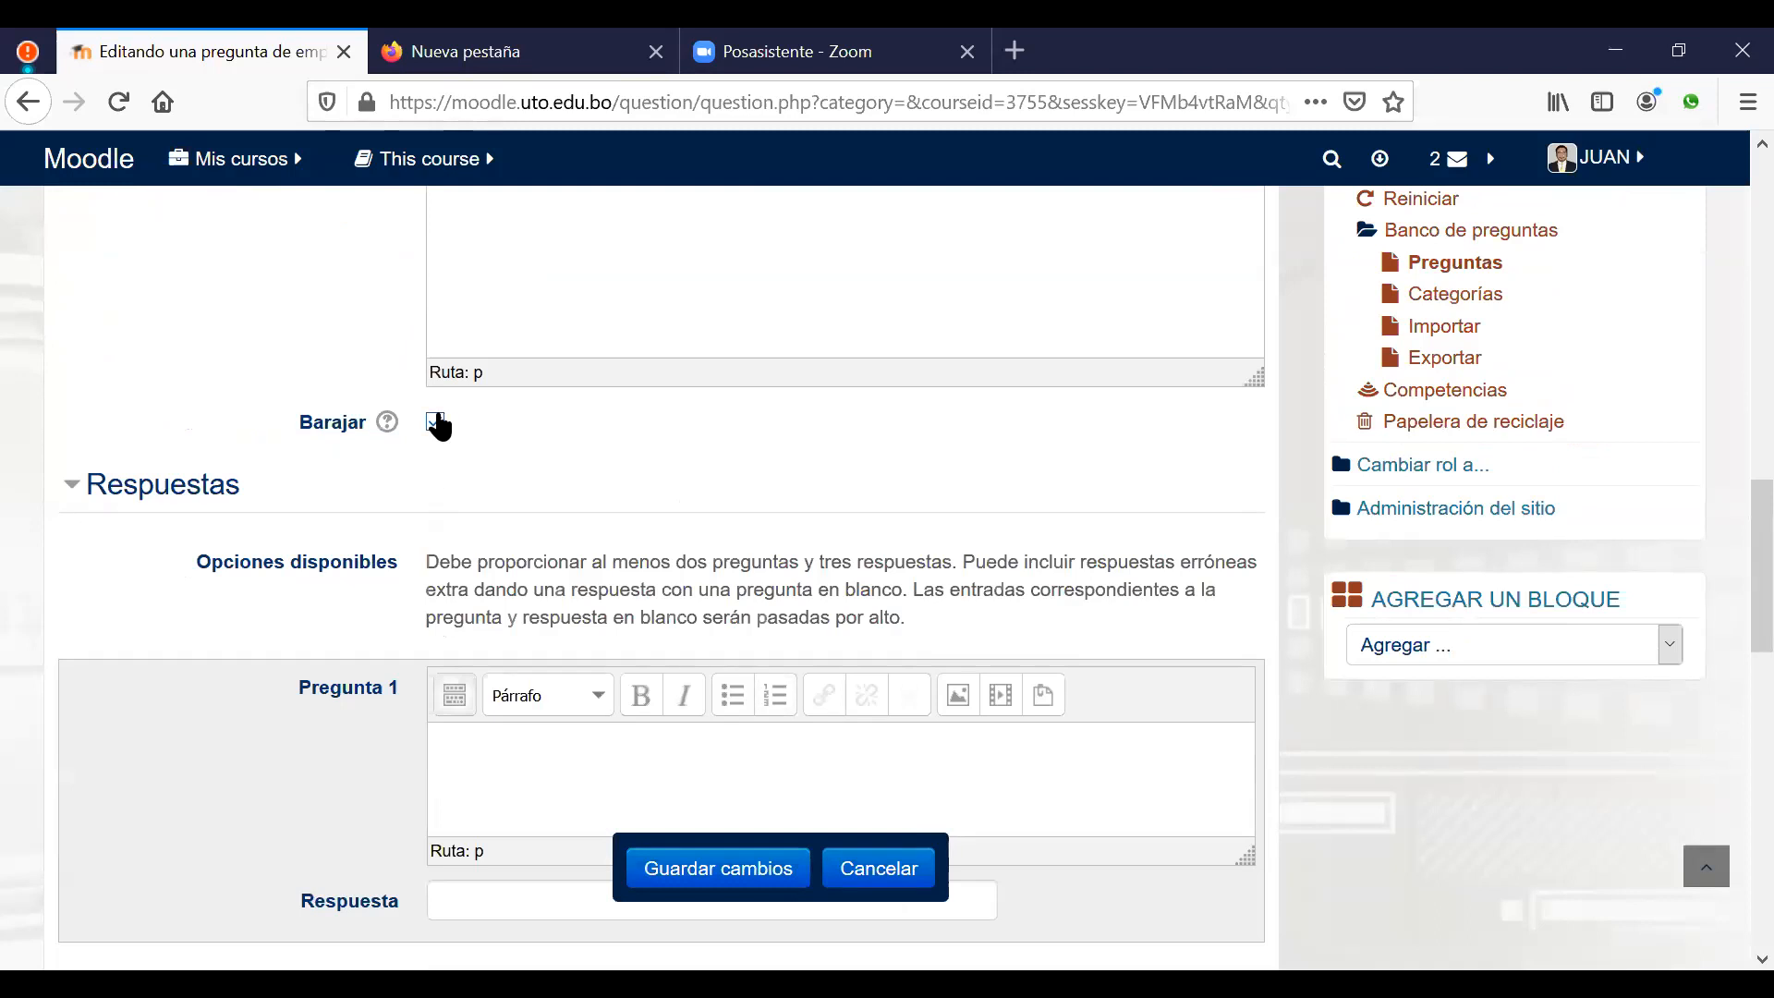
scroll(730, 573, down, 3)
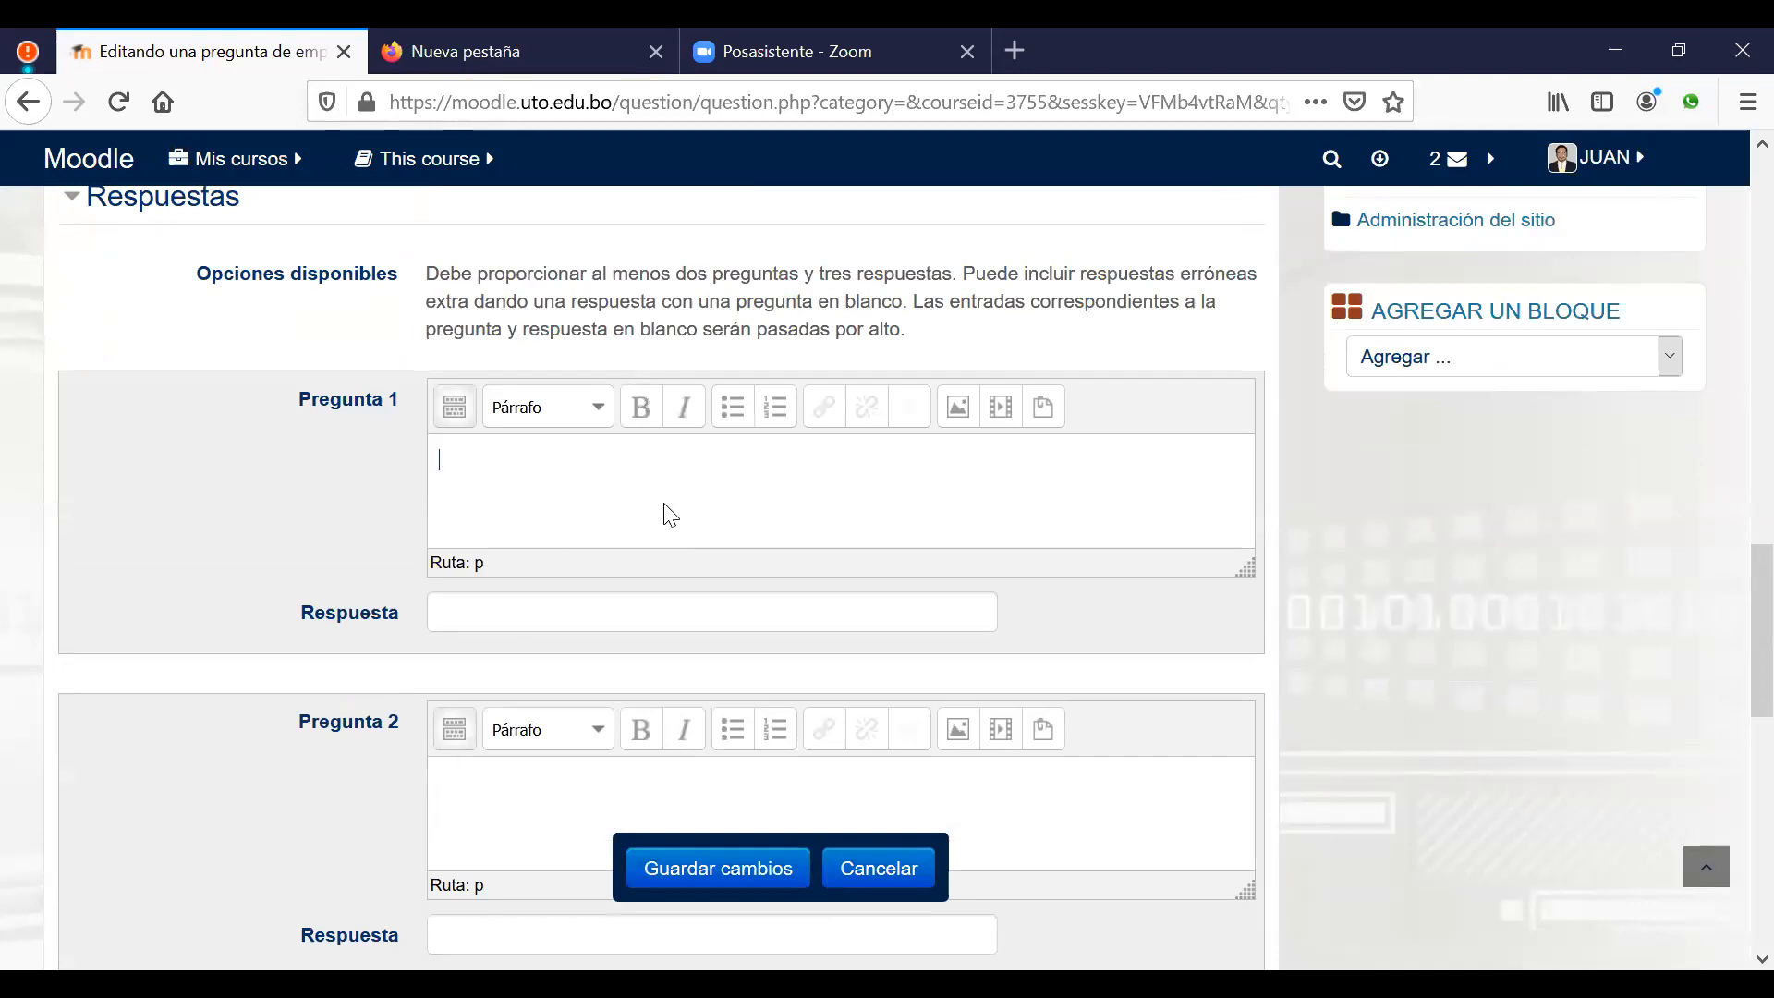
text(Tecnologia de comunn)
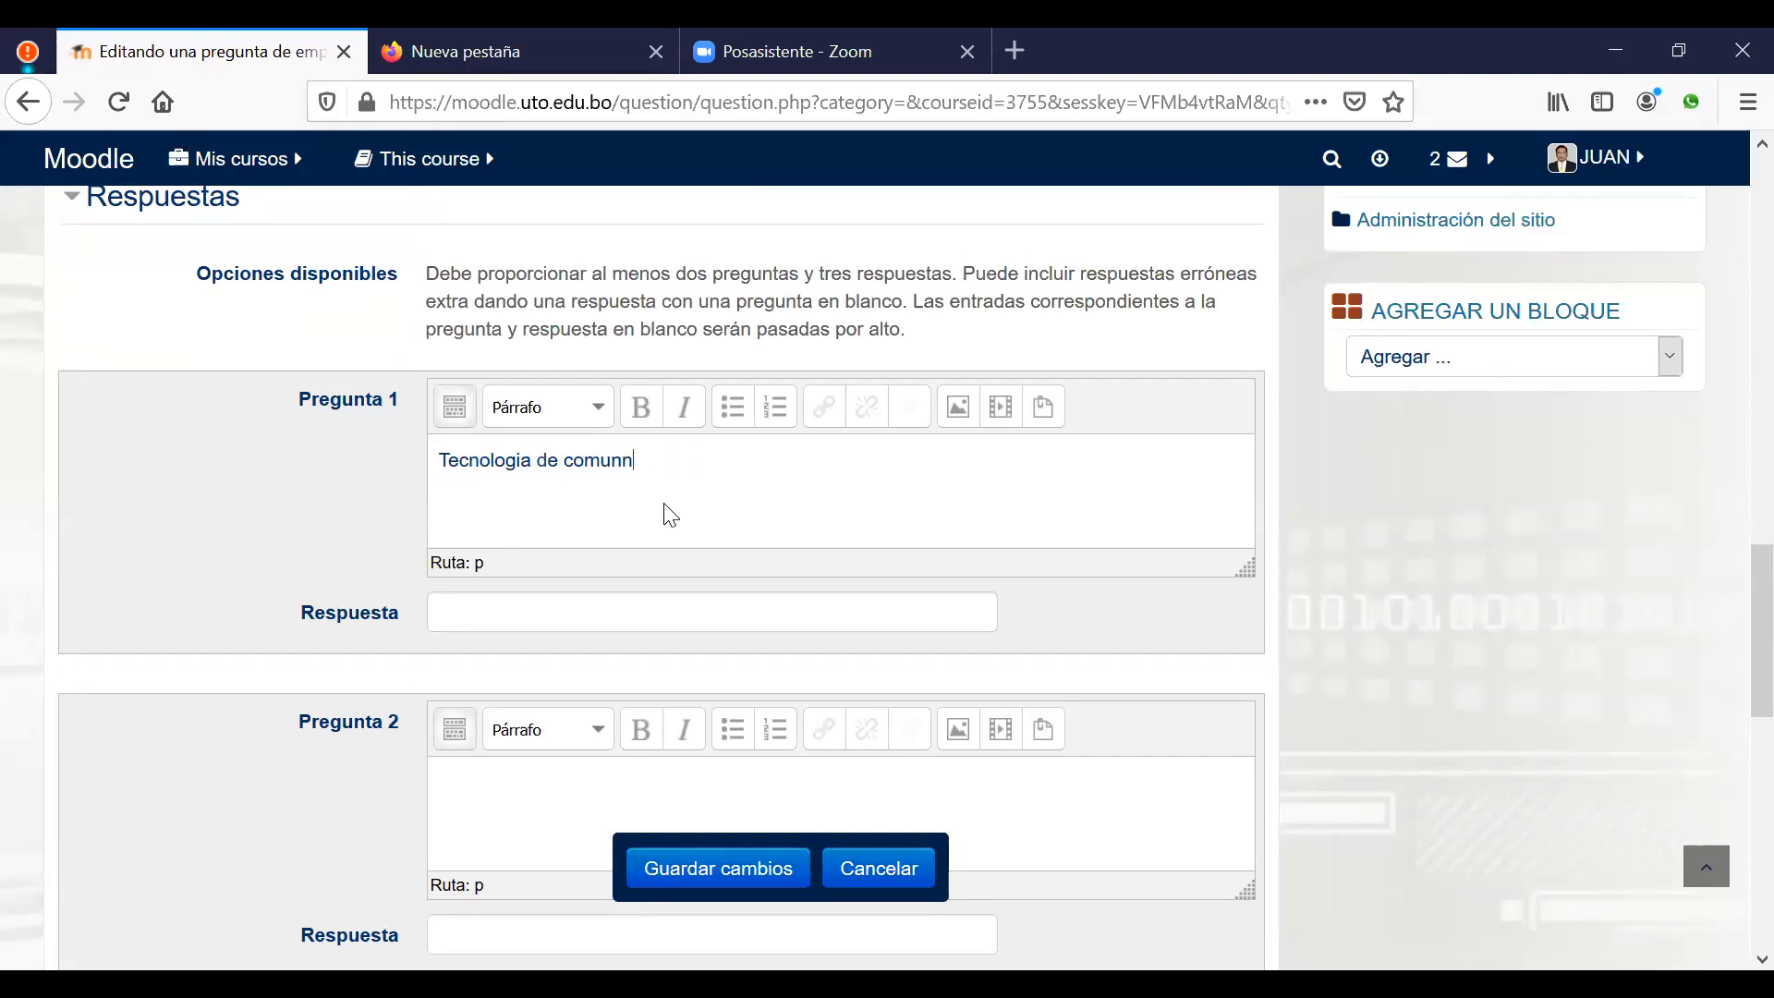
key(BackSpace)
text(iacion)
key(BackSpace)
key(BackSpace)
key(BackSpace)
key(BackSpace)
key(BackSpace)
key(BackSpace)
text(cacion por par de cobre)
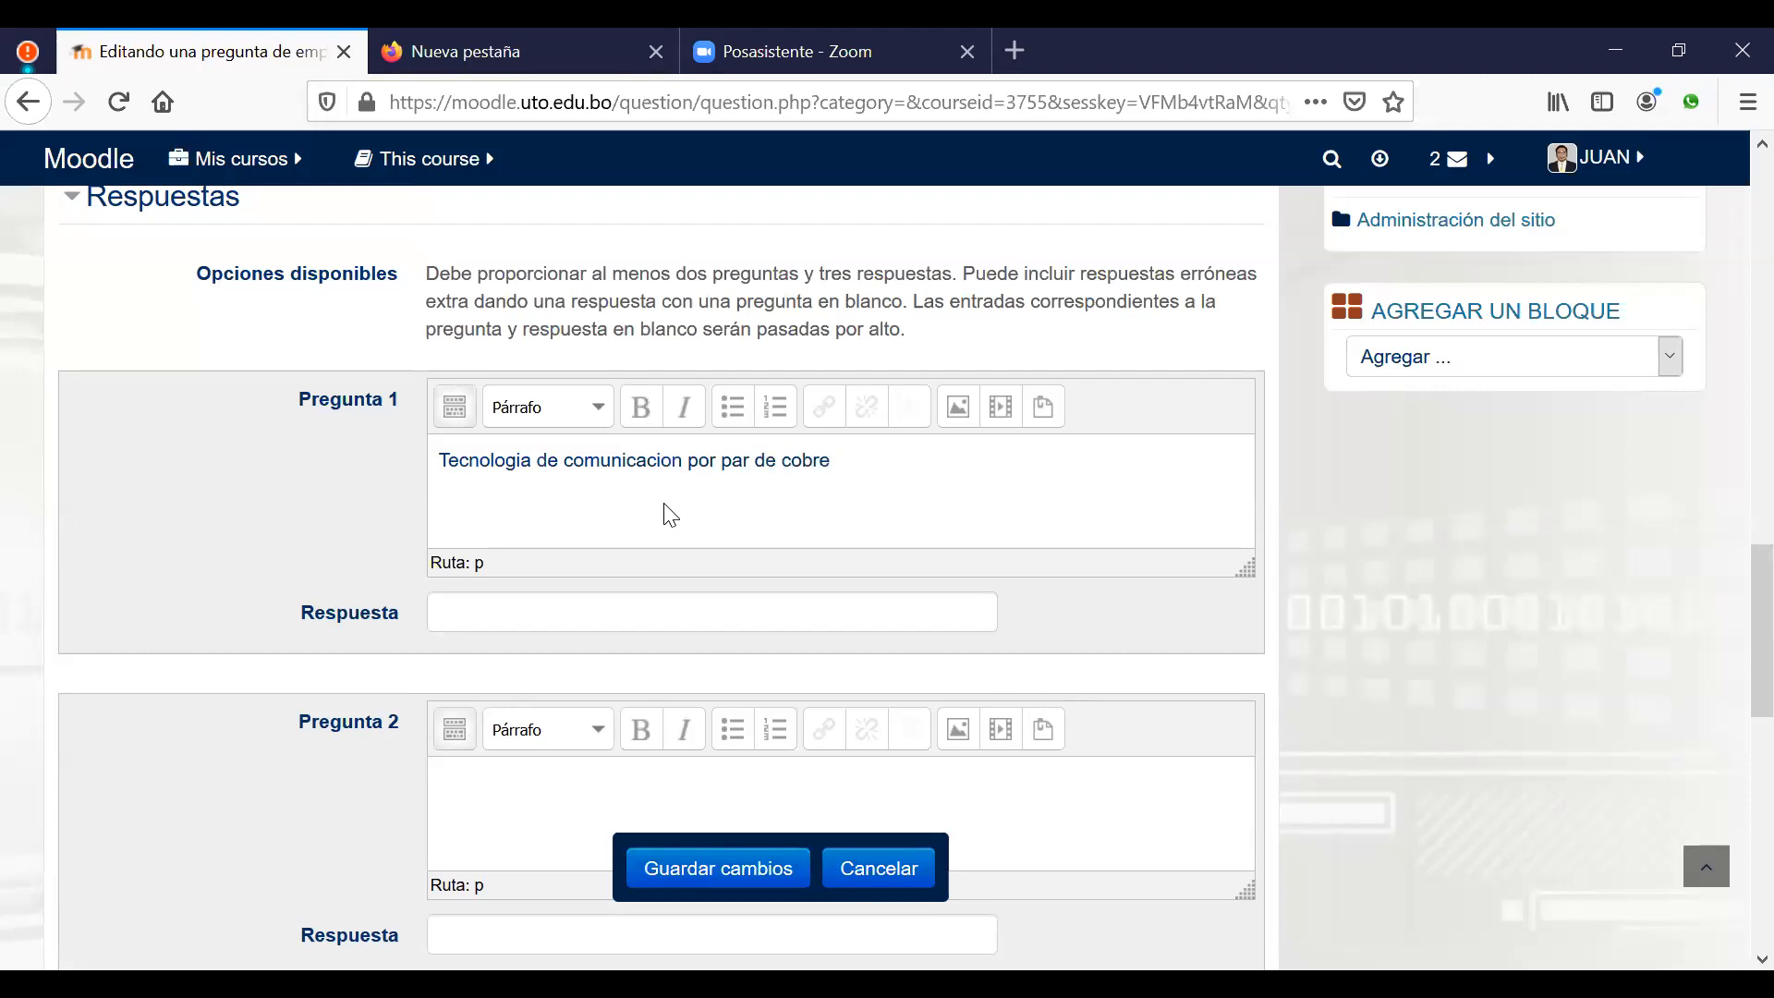
click(524, 621)
text(ADSL)
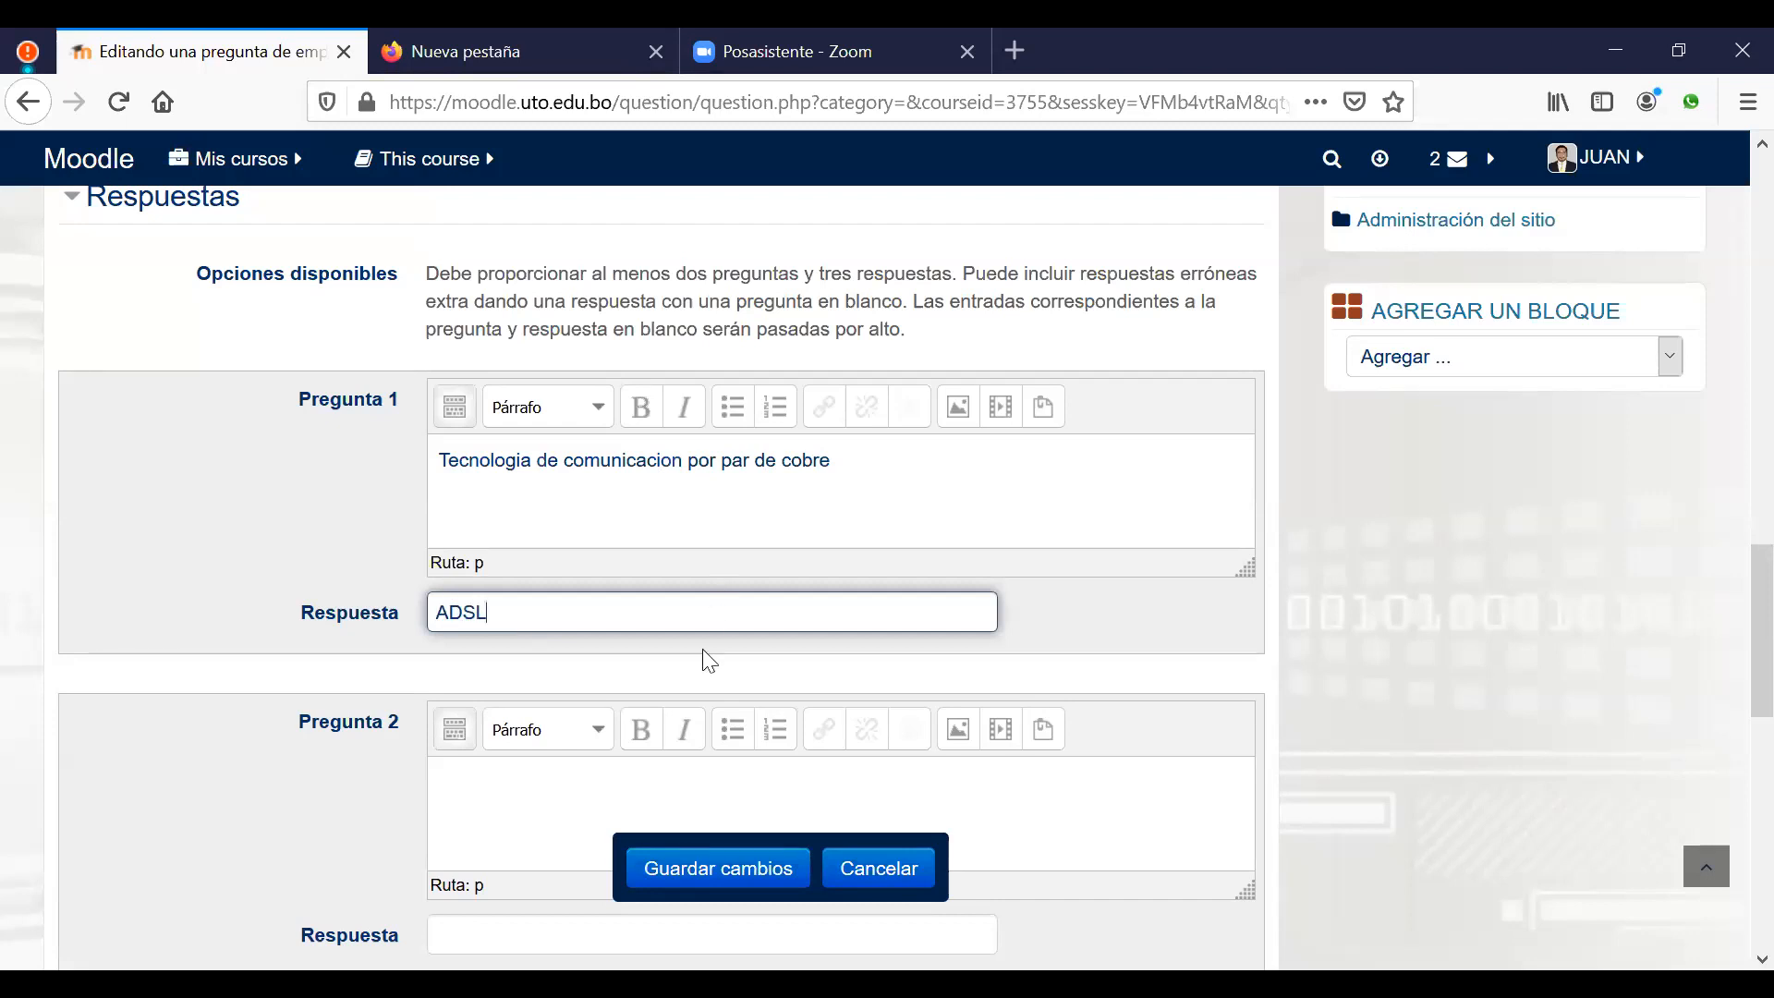
Step: Pair 'Tecnologia de comunicacion inhalambrica' with the answer WIMAX
scroll(681, 700, down, 2)
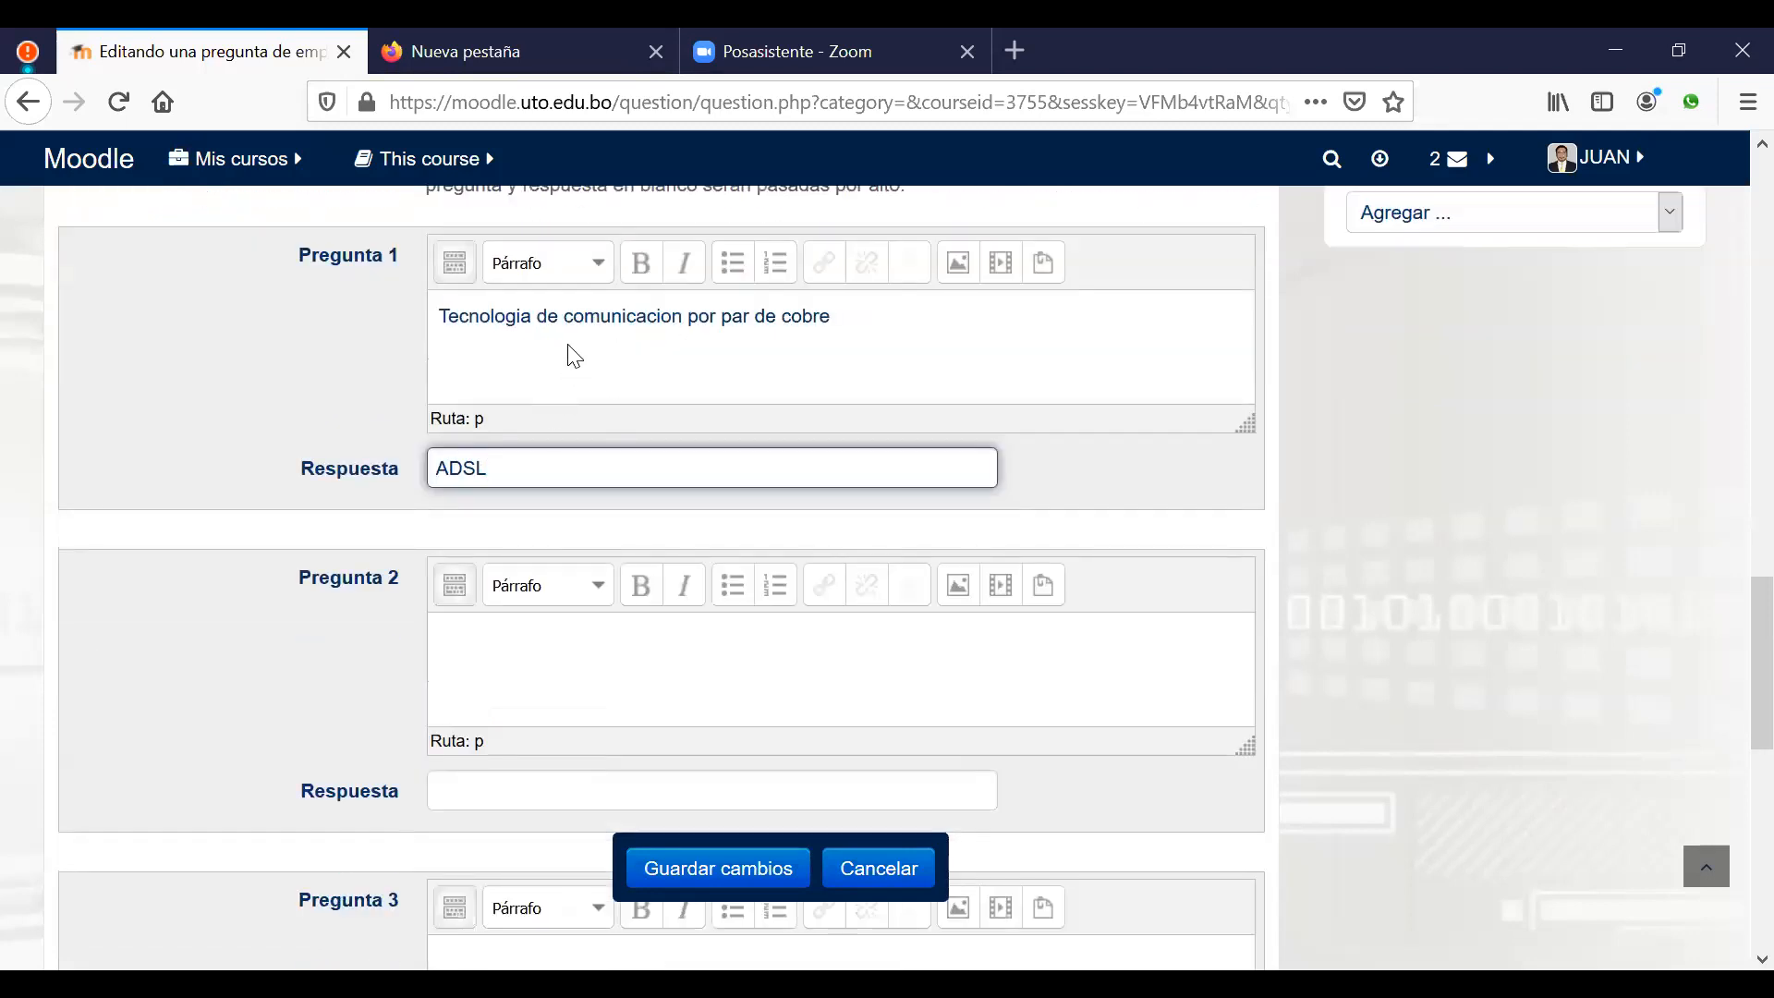
click(555, 665)
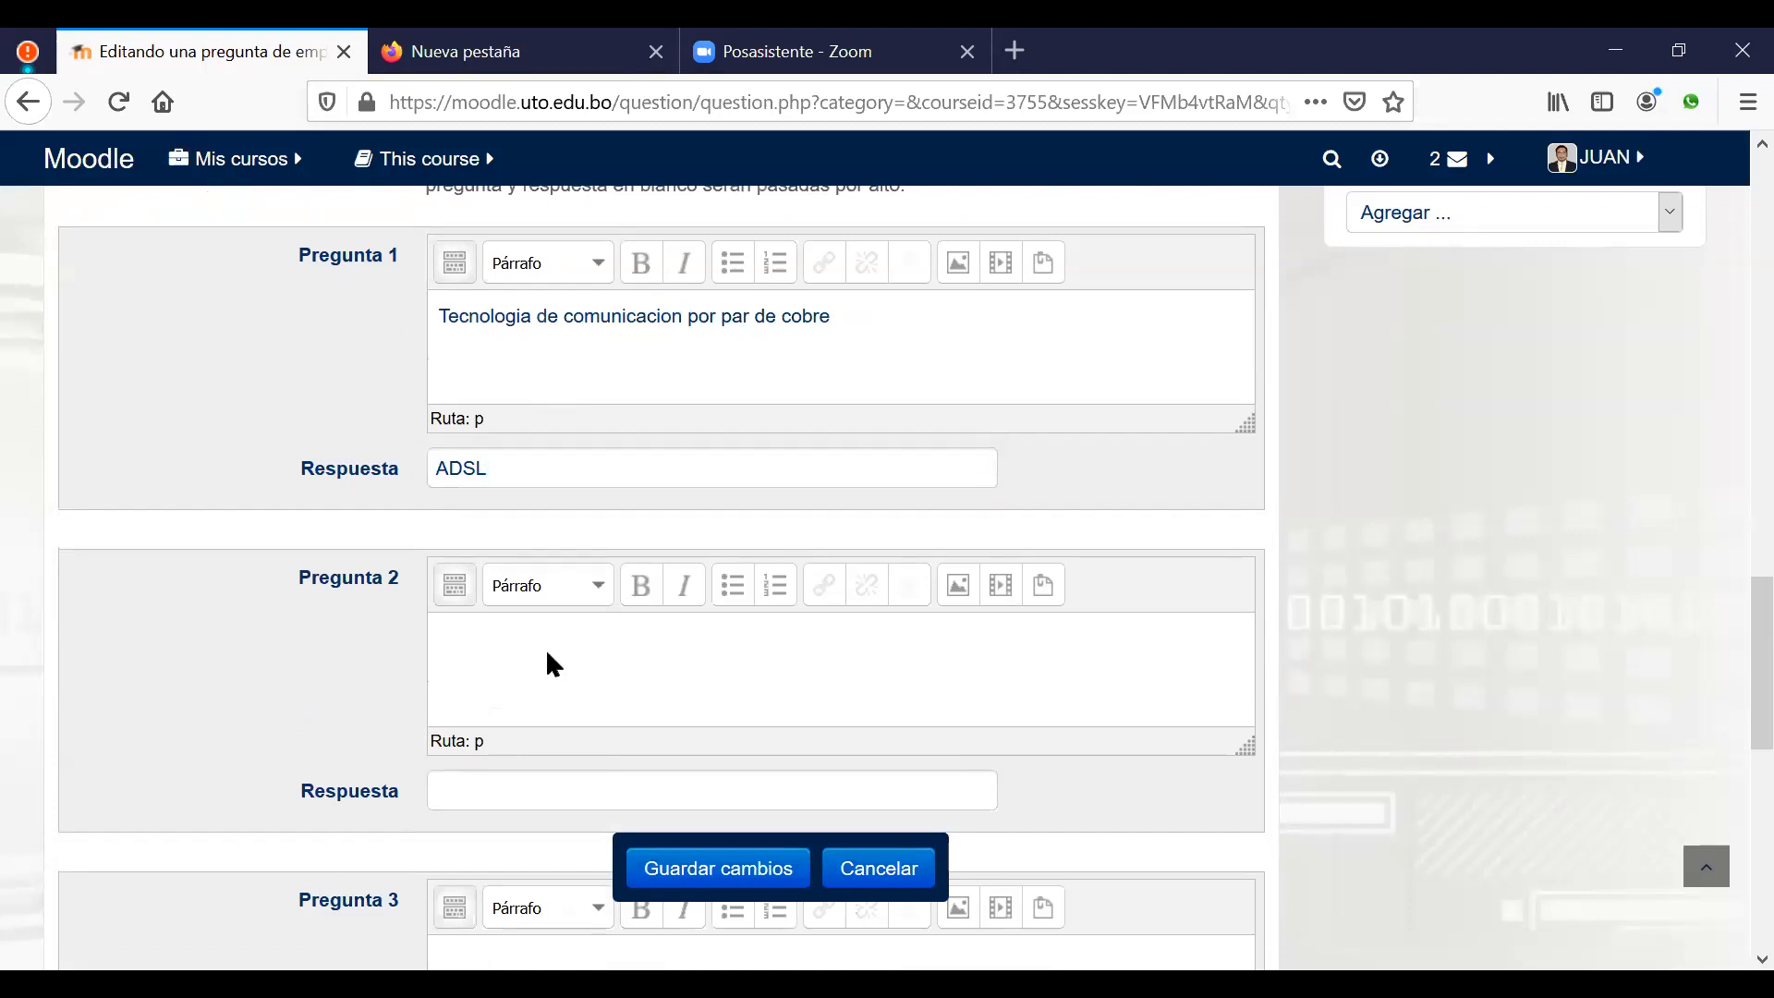
text(Tecnologia de comnunica)
key(BackSpace)
key(BackSpace)
key(BackSpace)
key(BackSpace)
key(BackSpace)
key(BackSpace)
text(unicacion)
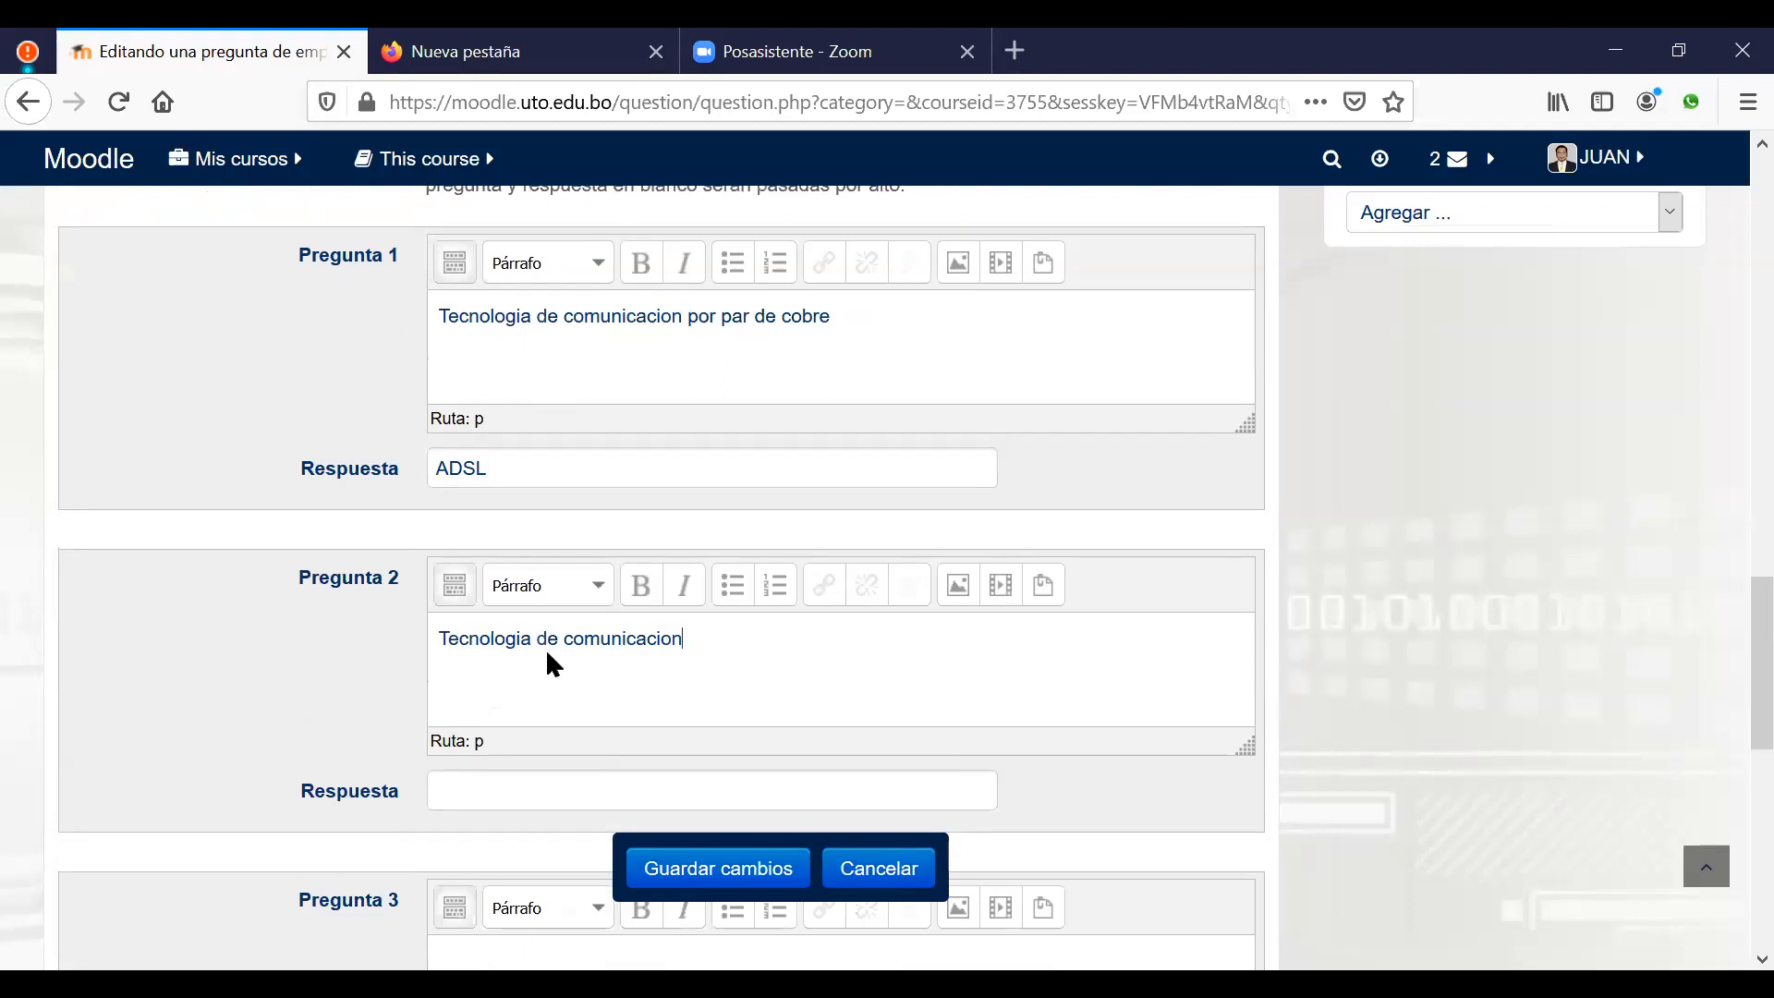
text( inhalambrica)
scroll(619, 573, down, 5)
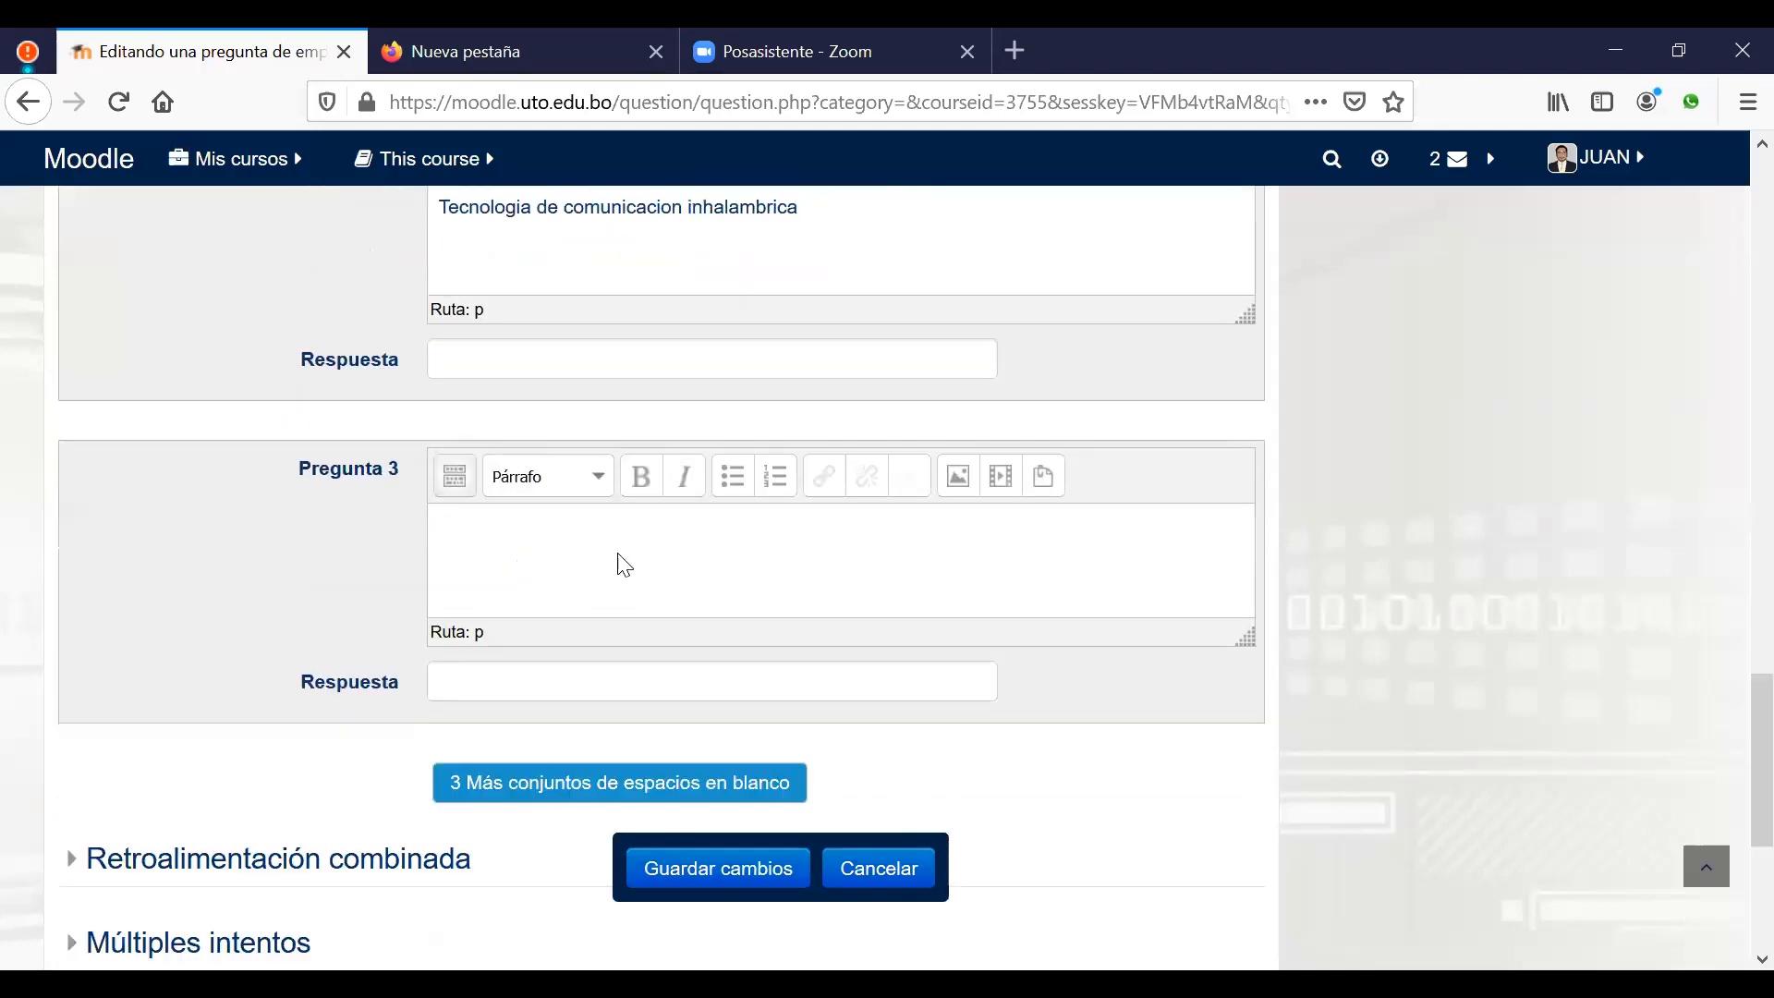
click(555, 355)
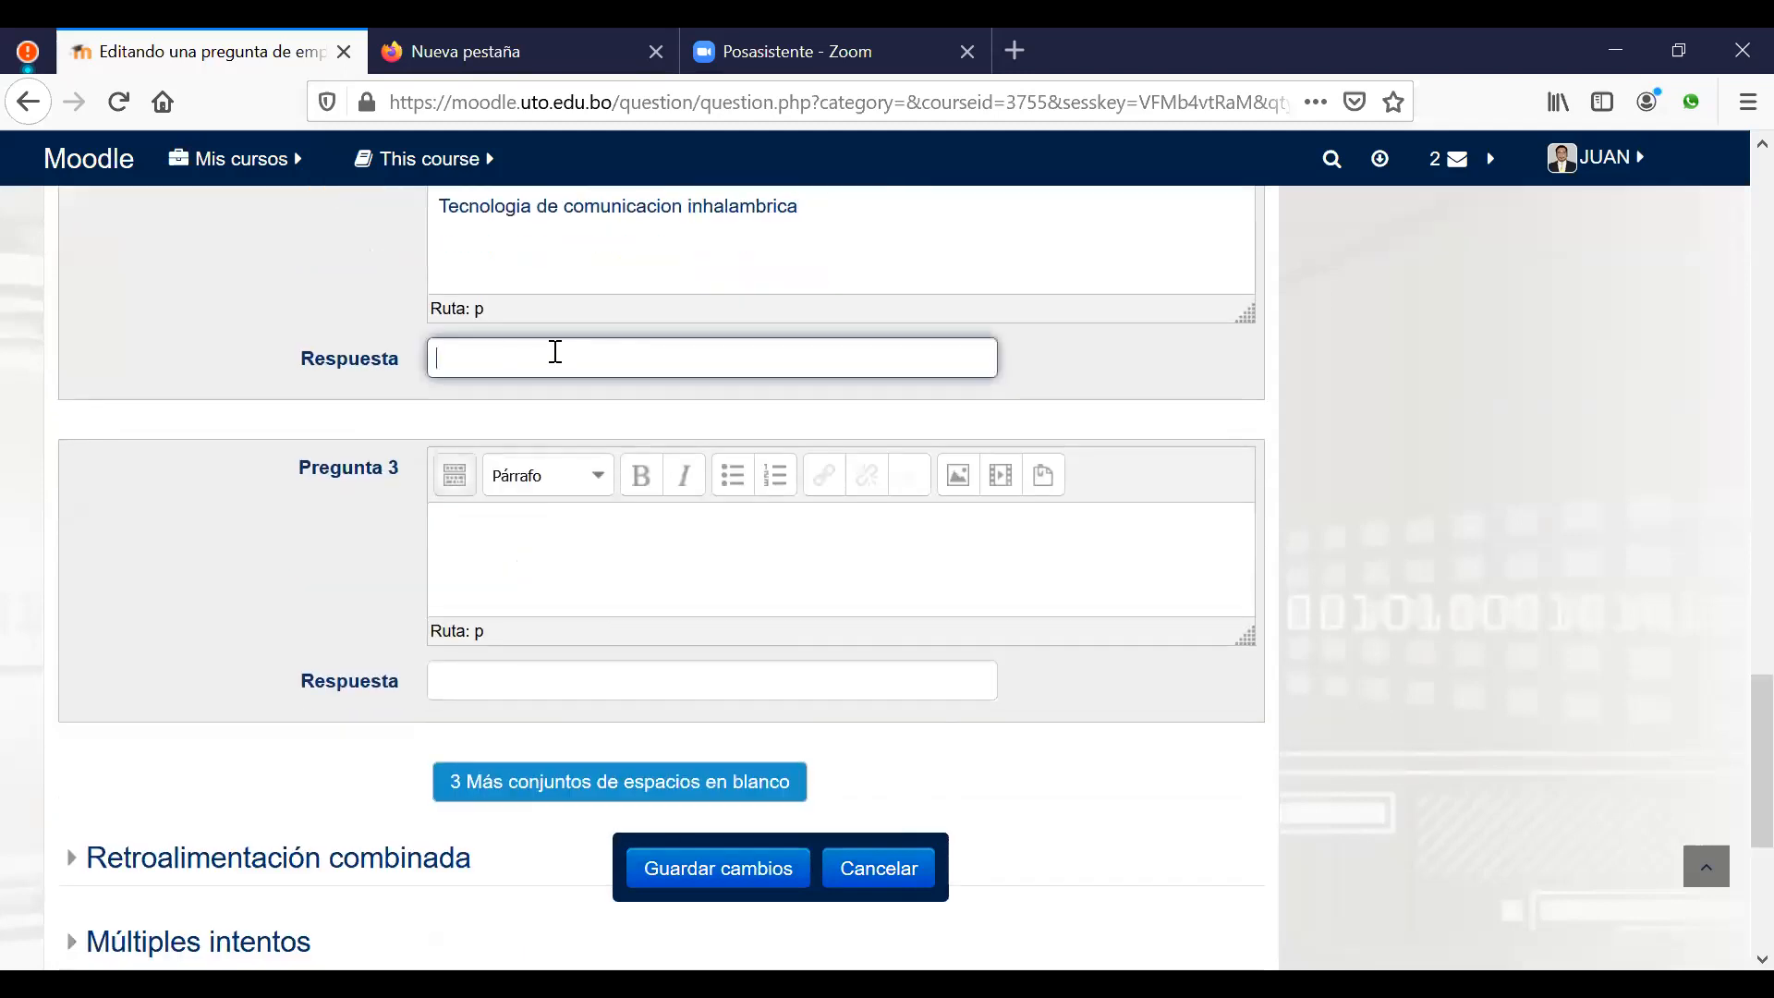
text(WIMAX)
Step: Pair 'SGA comercial' with the answer Edmodo
click(575, 574)
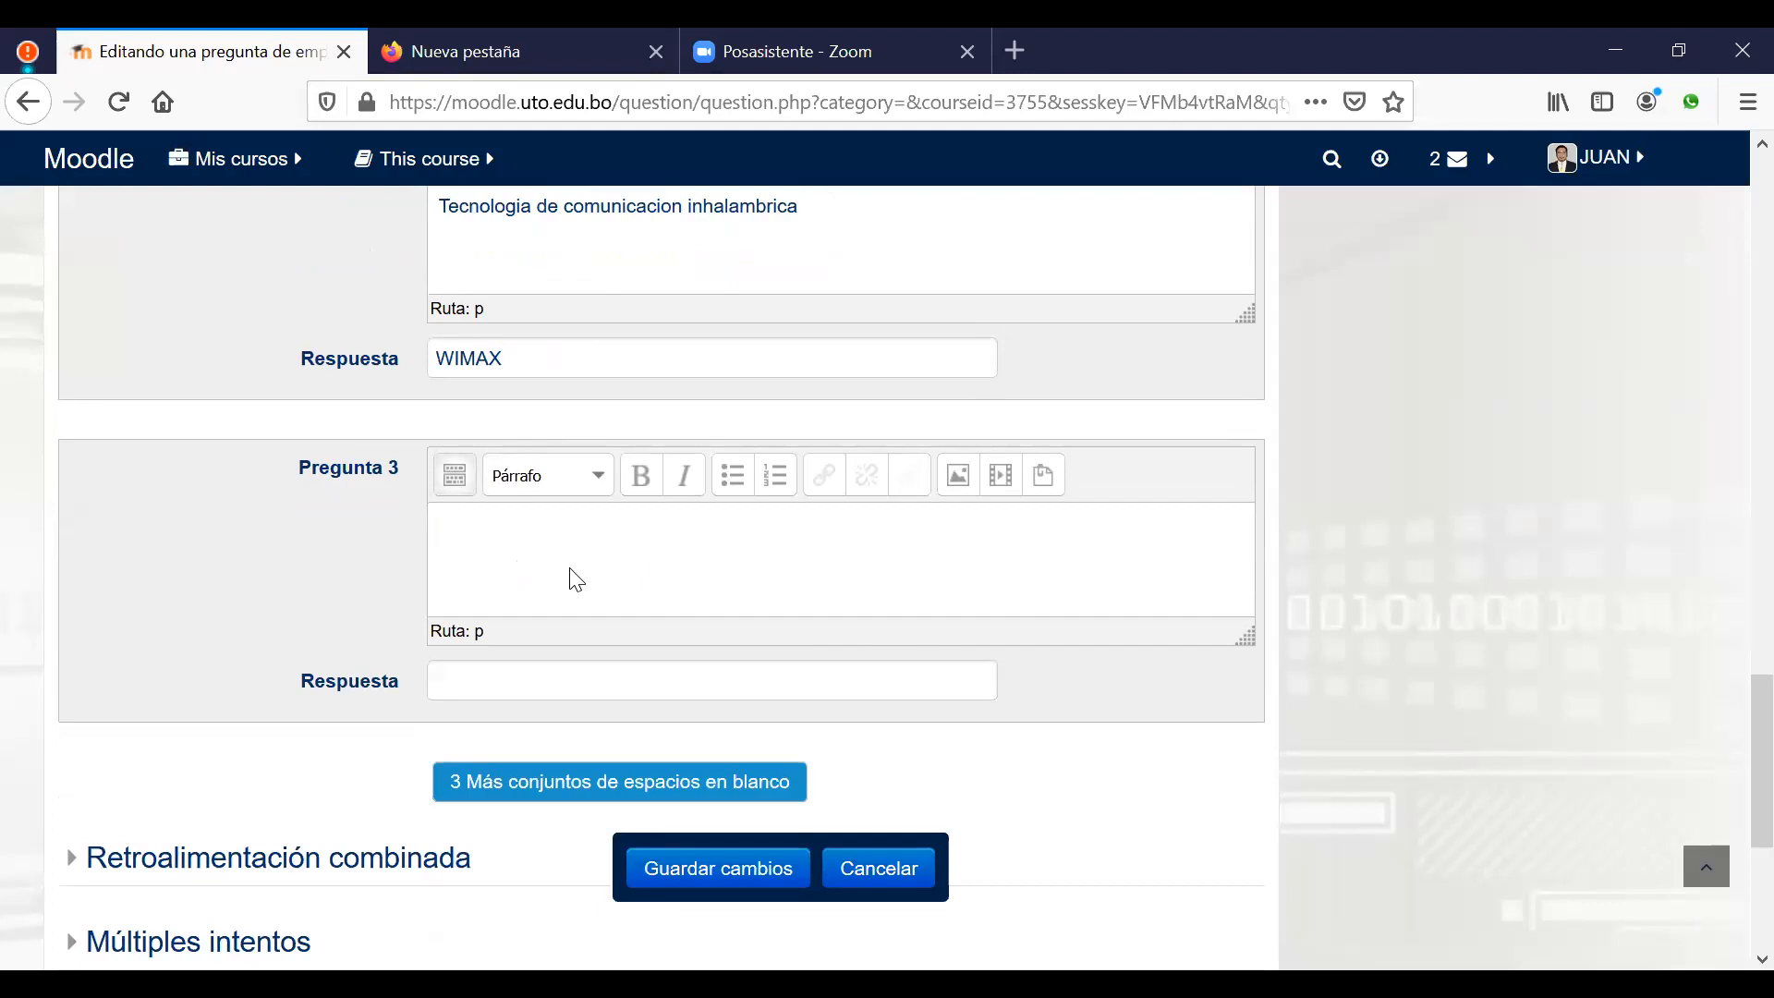
text(SGA comercial)
click(675, 676)
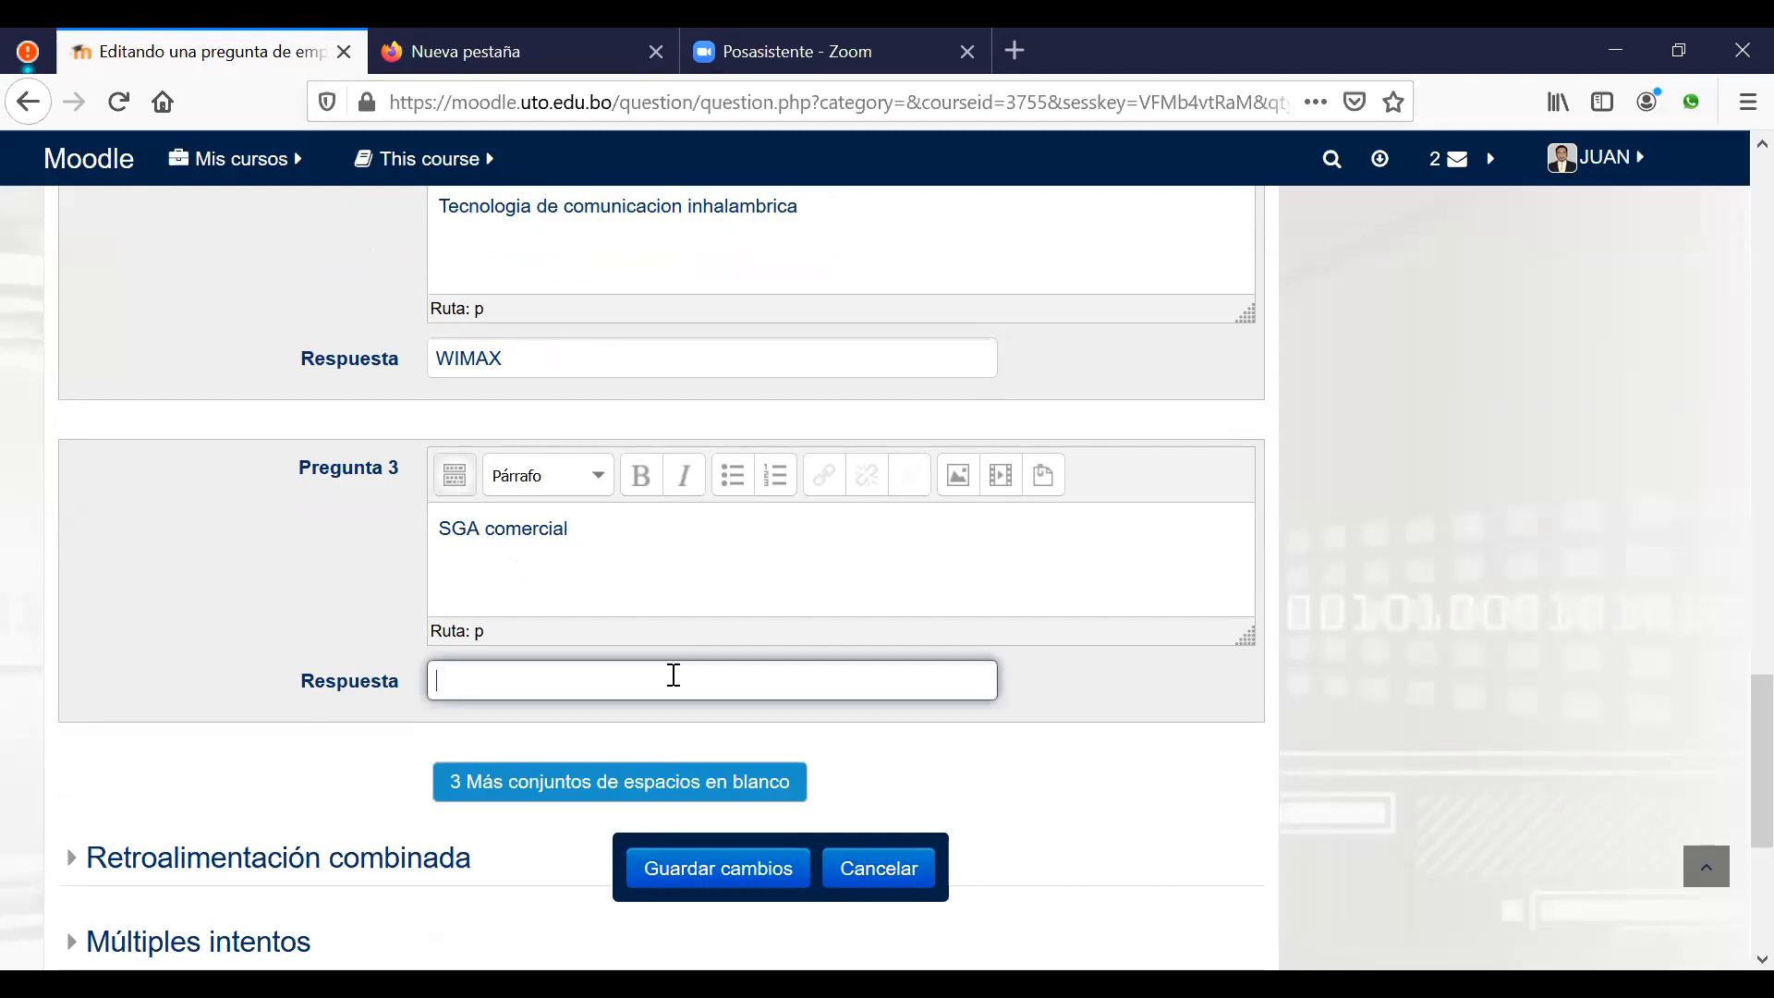
text(ED)
key(BackSpace)
text(dmodo)
Step: Save the finished matching question and start a new Emparejamiento question in the same category
click(709, 875)
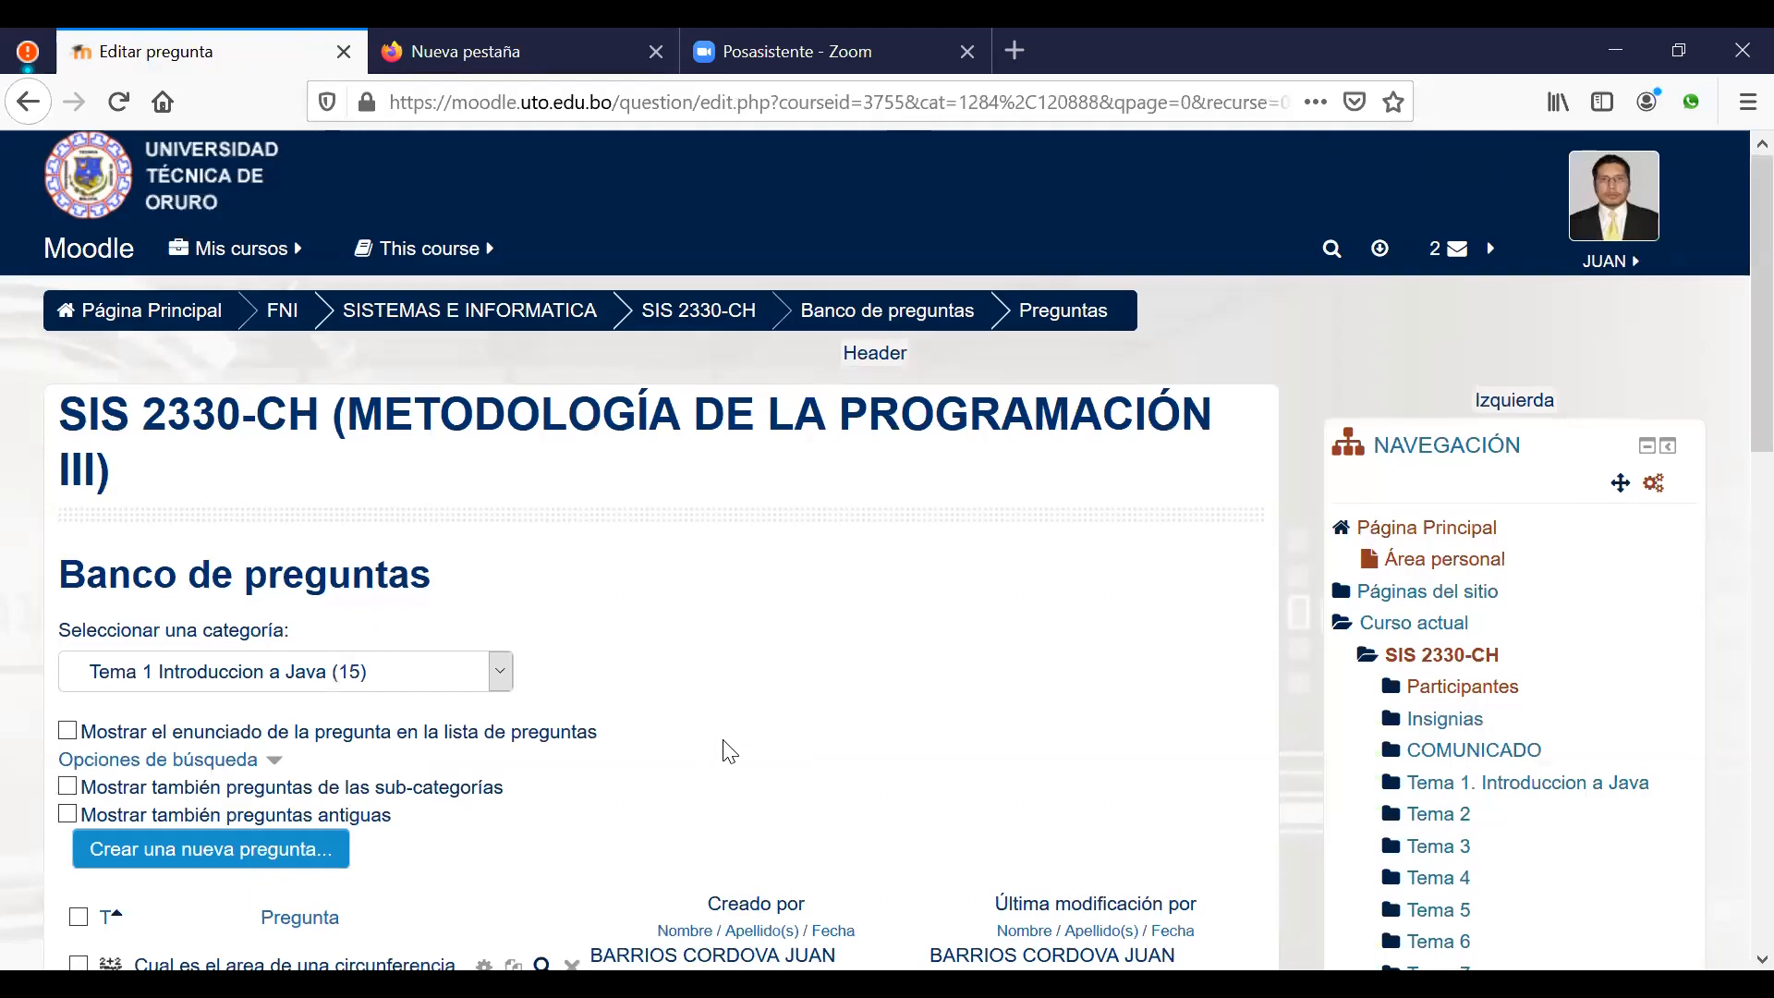
scroll(742, 702, down, 2)
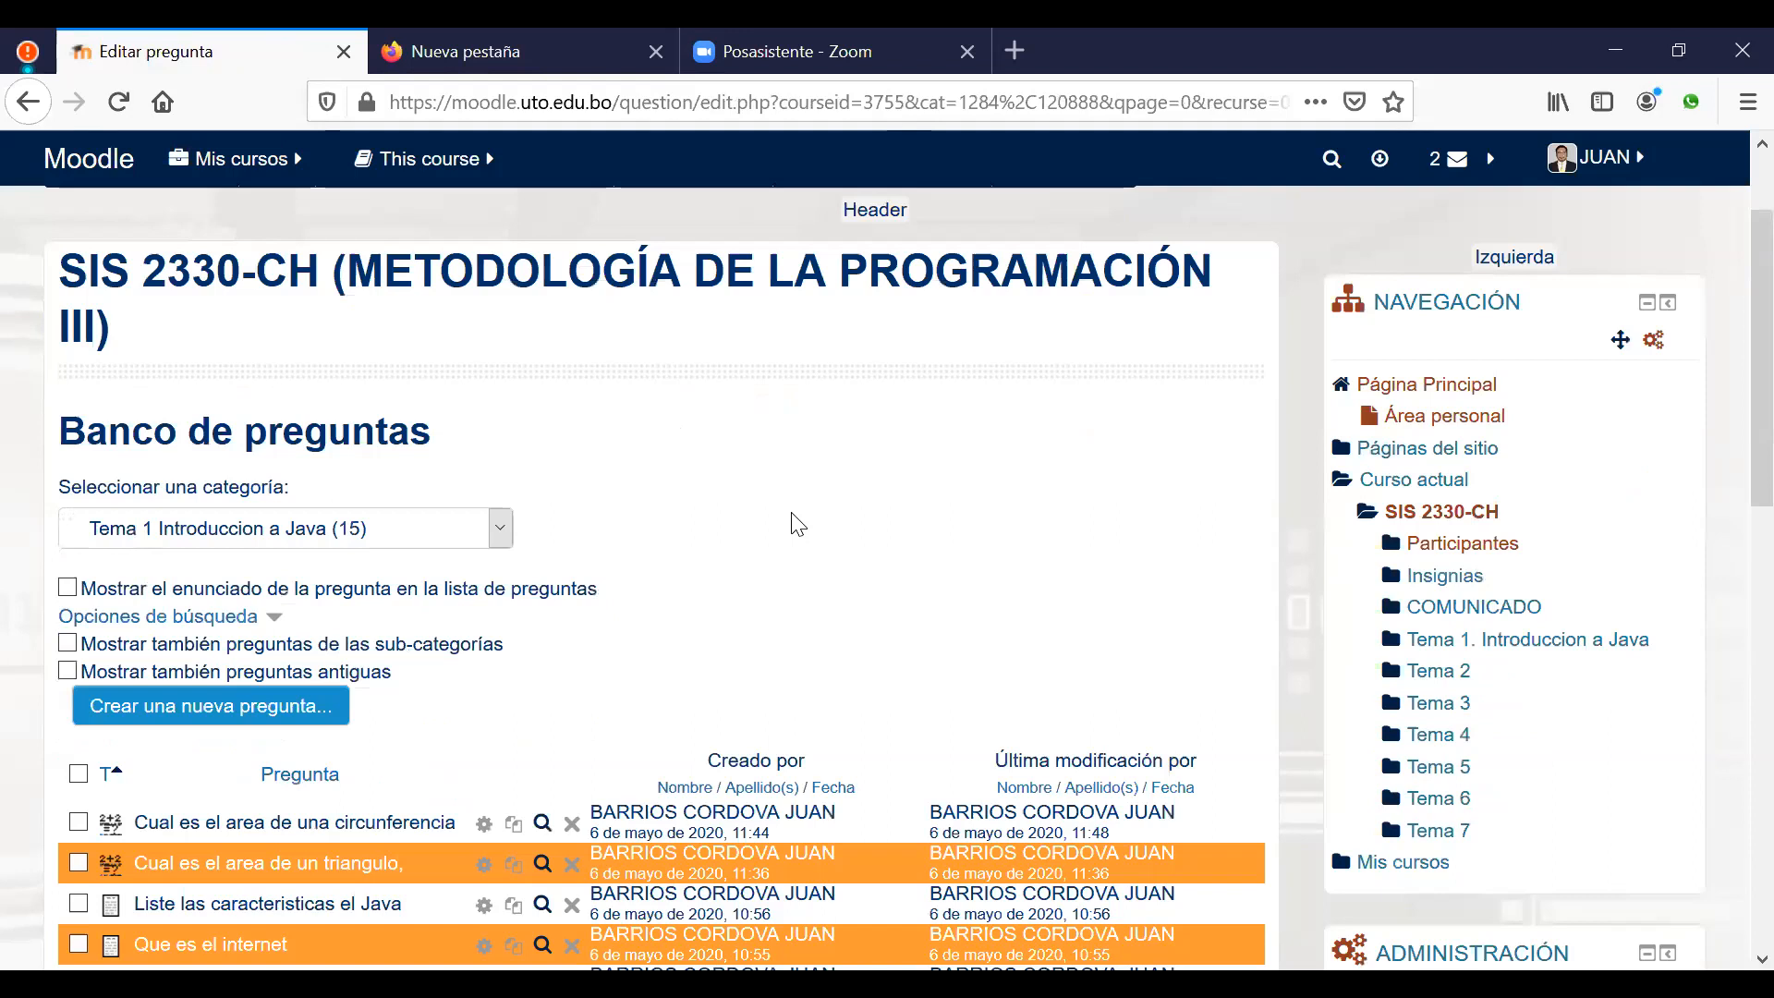
click(260, 712)
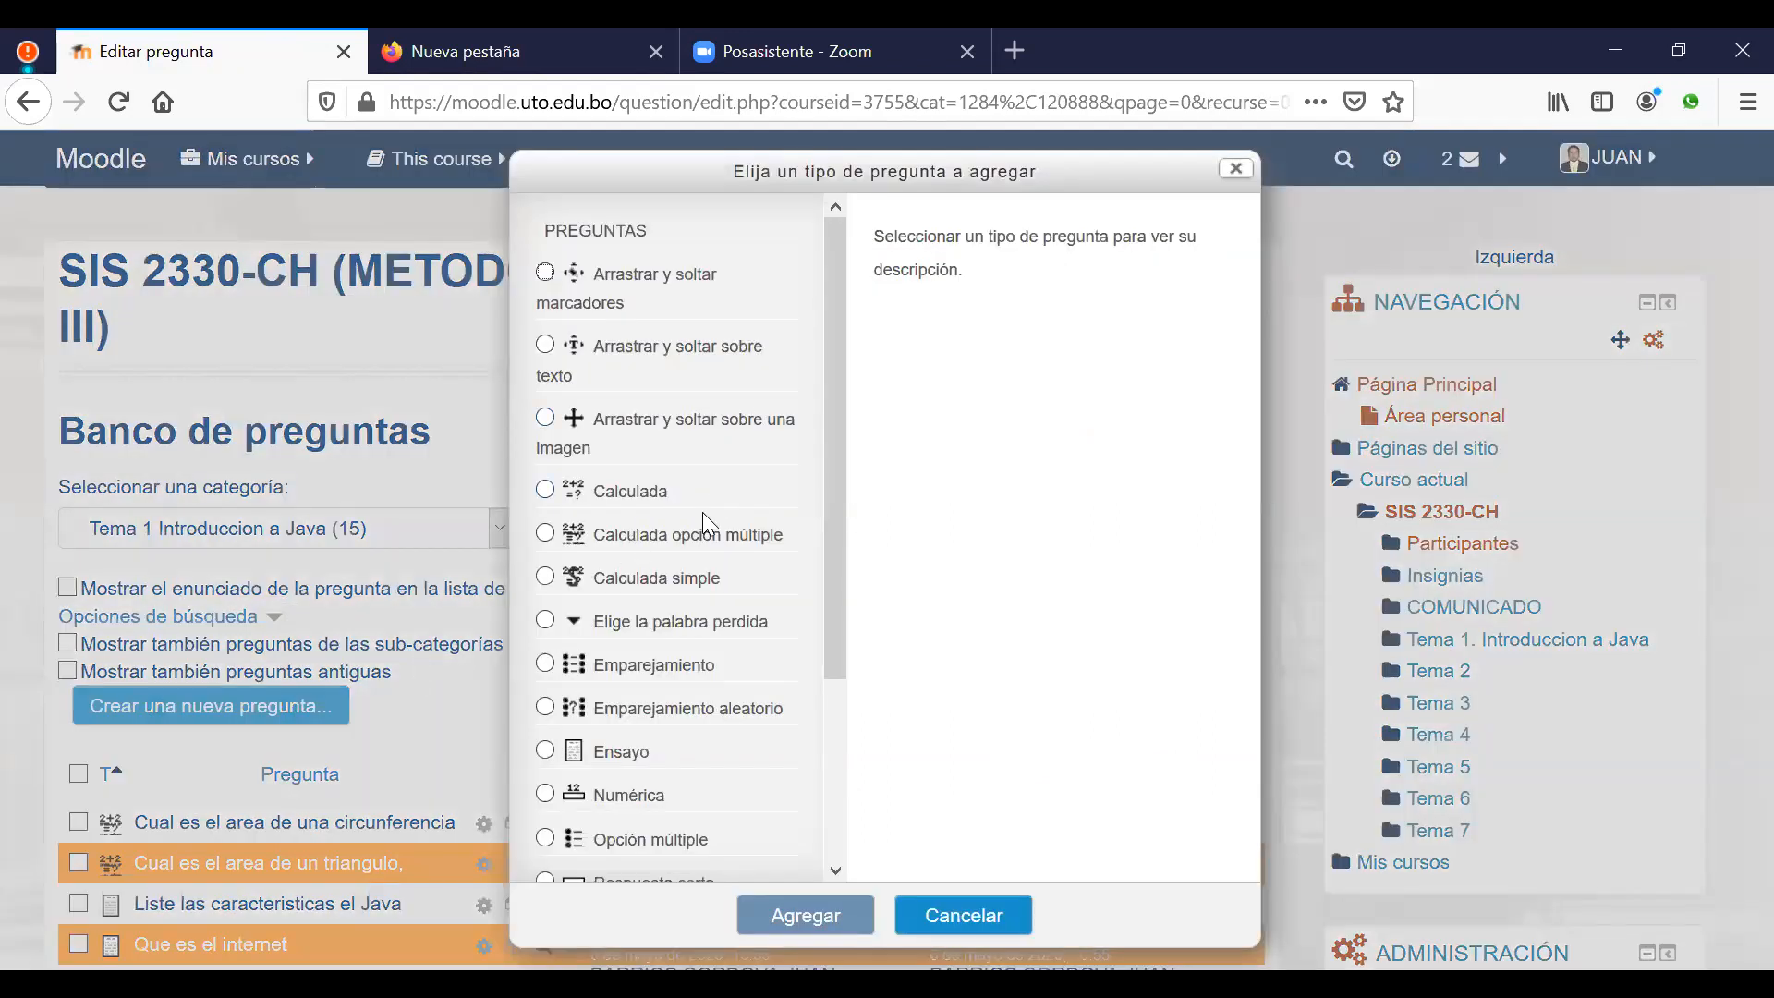
scroll(706, 534, down, 2)
scroll(706, 534, down, 2)
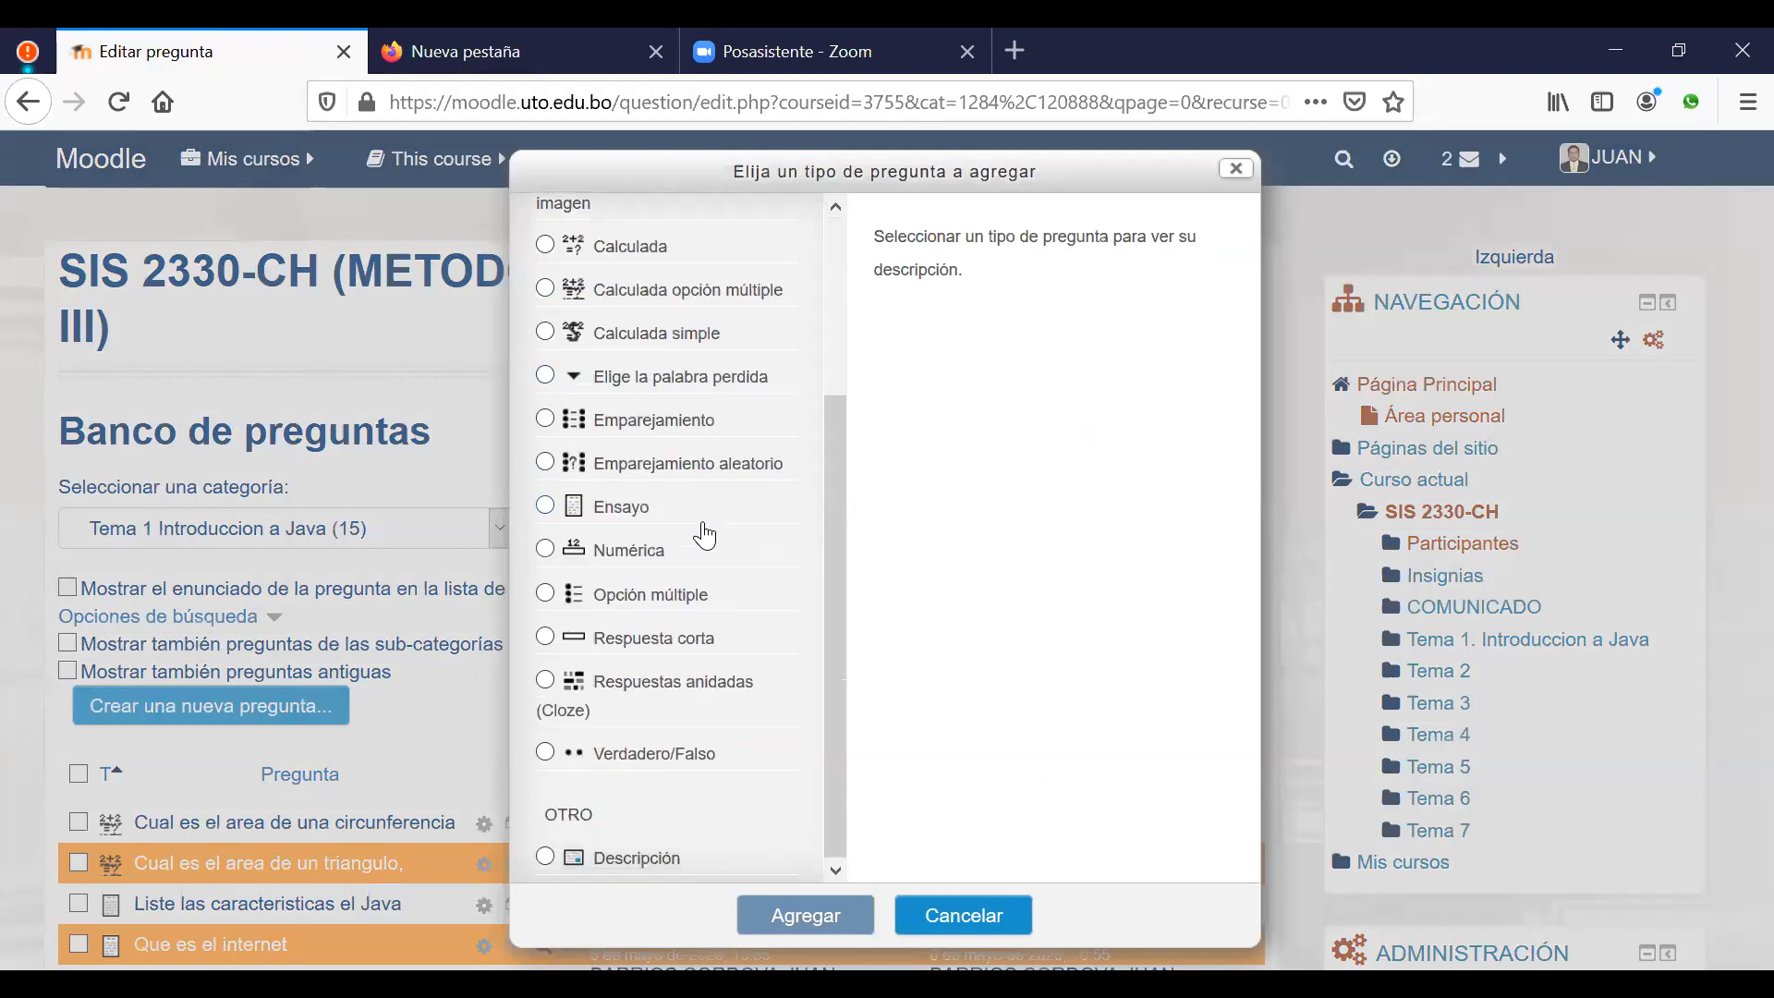
click(692, 441)
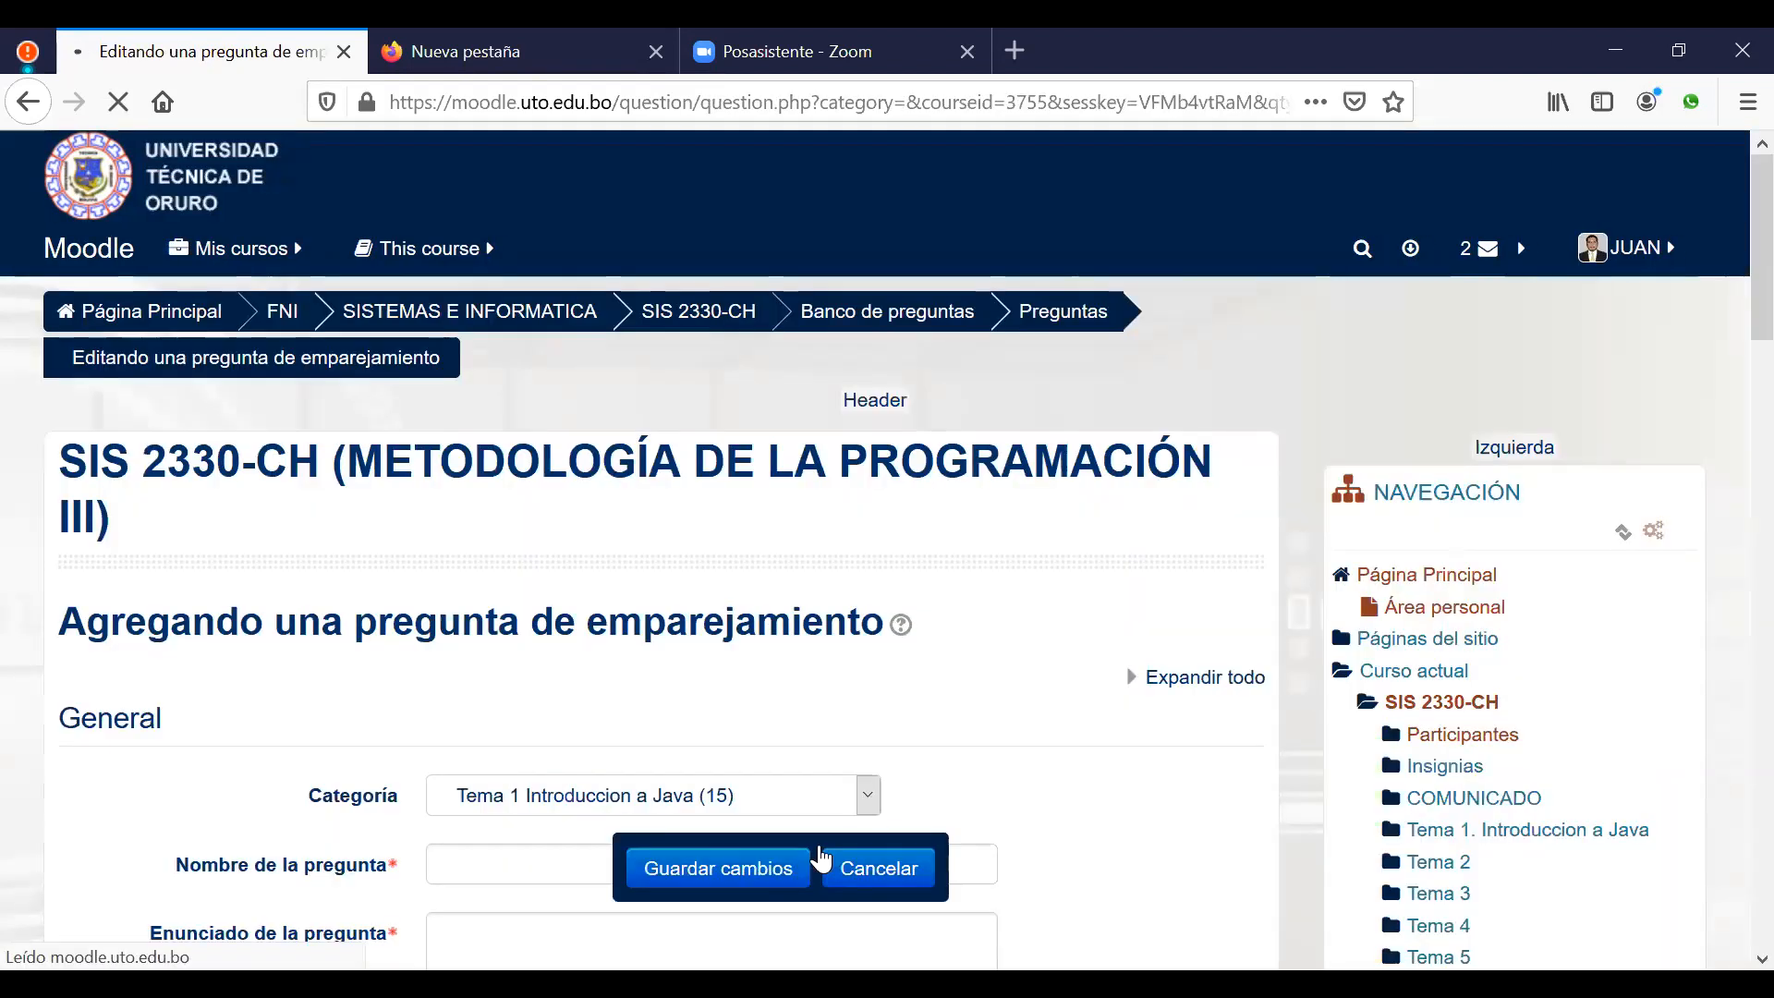
Step: Enter the question text 'Asociar las actividades de enseñanza con los recursos y actividades del Moodle'
scroll(545, 582, down, 5)
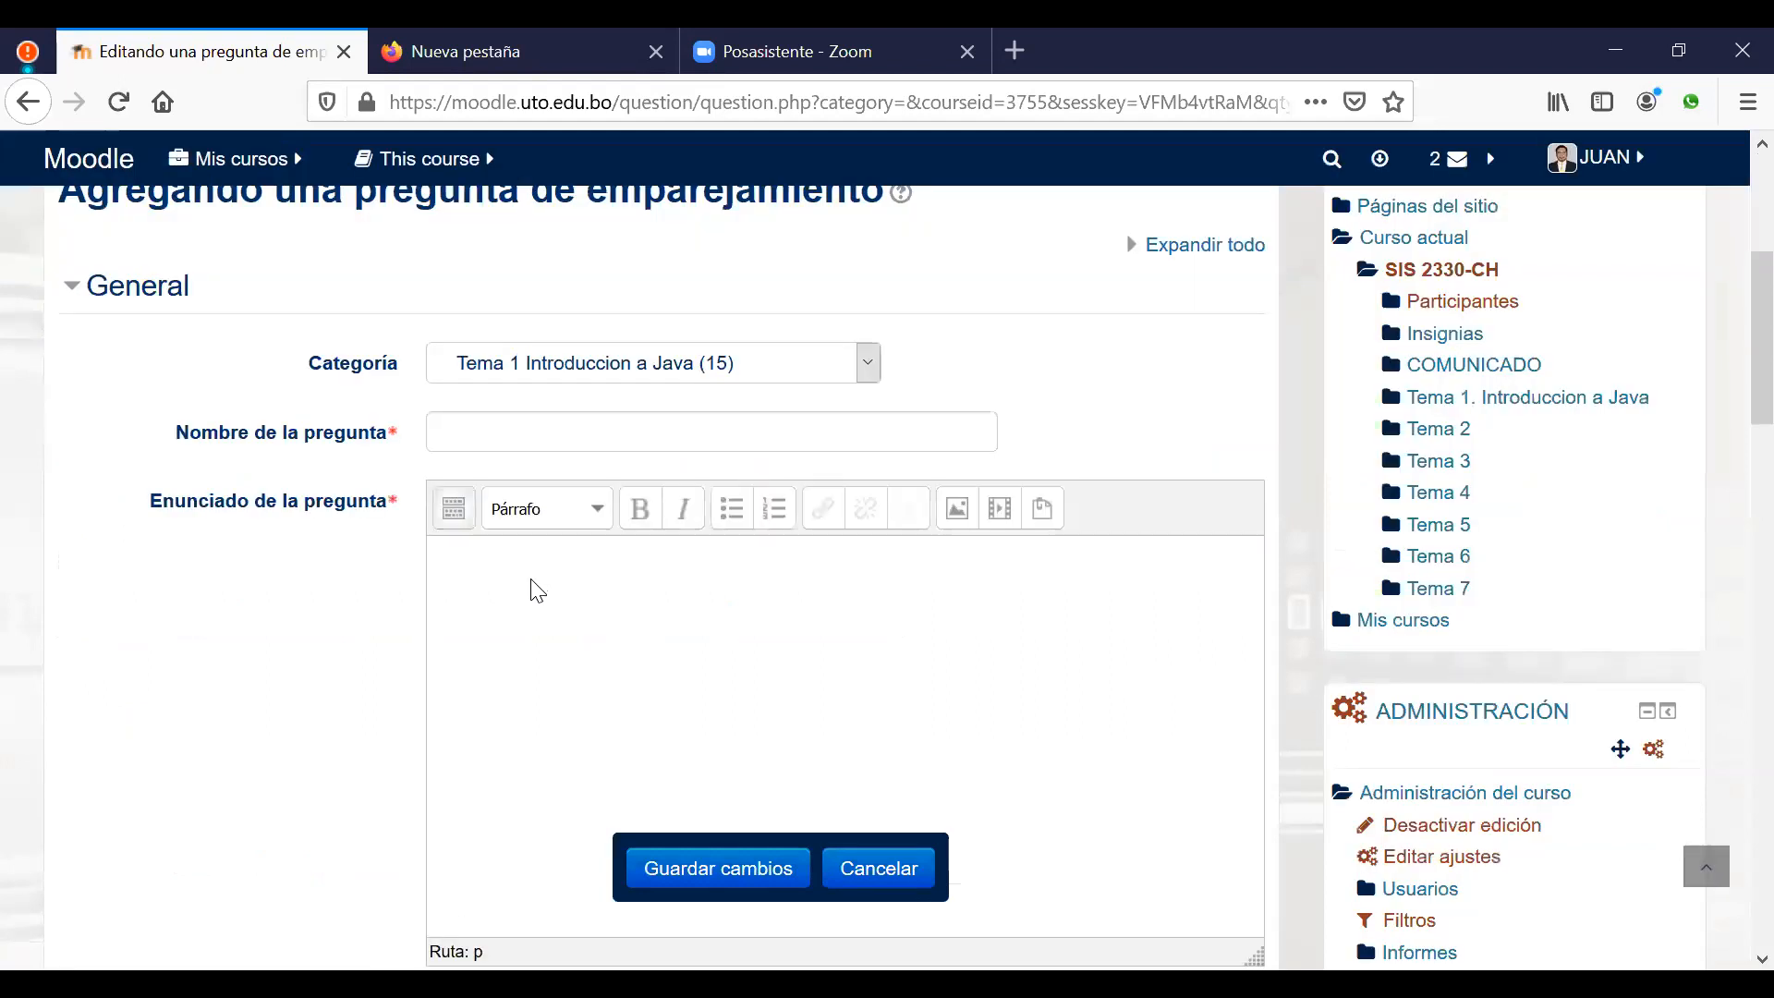
click(757, 622)
text(Asociar las actividades de ense;anza)
key(BackSpace)
key(BackSpace)
key(BackSpace)
key(BackSpace)
key(BackSpace)
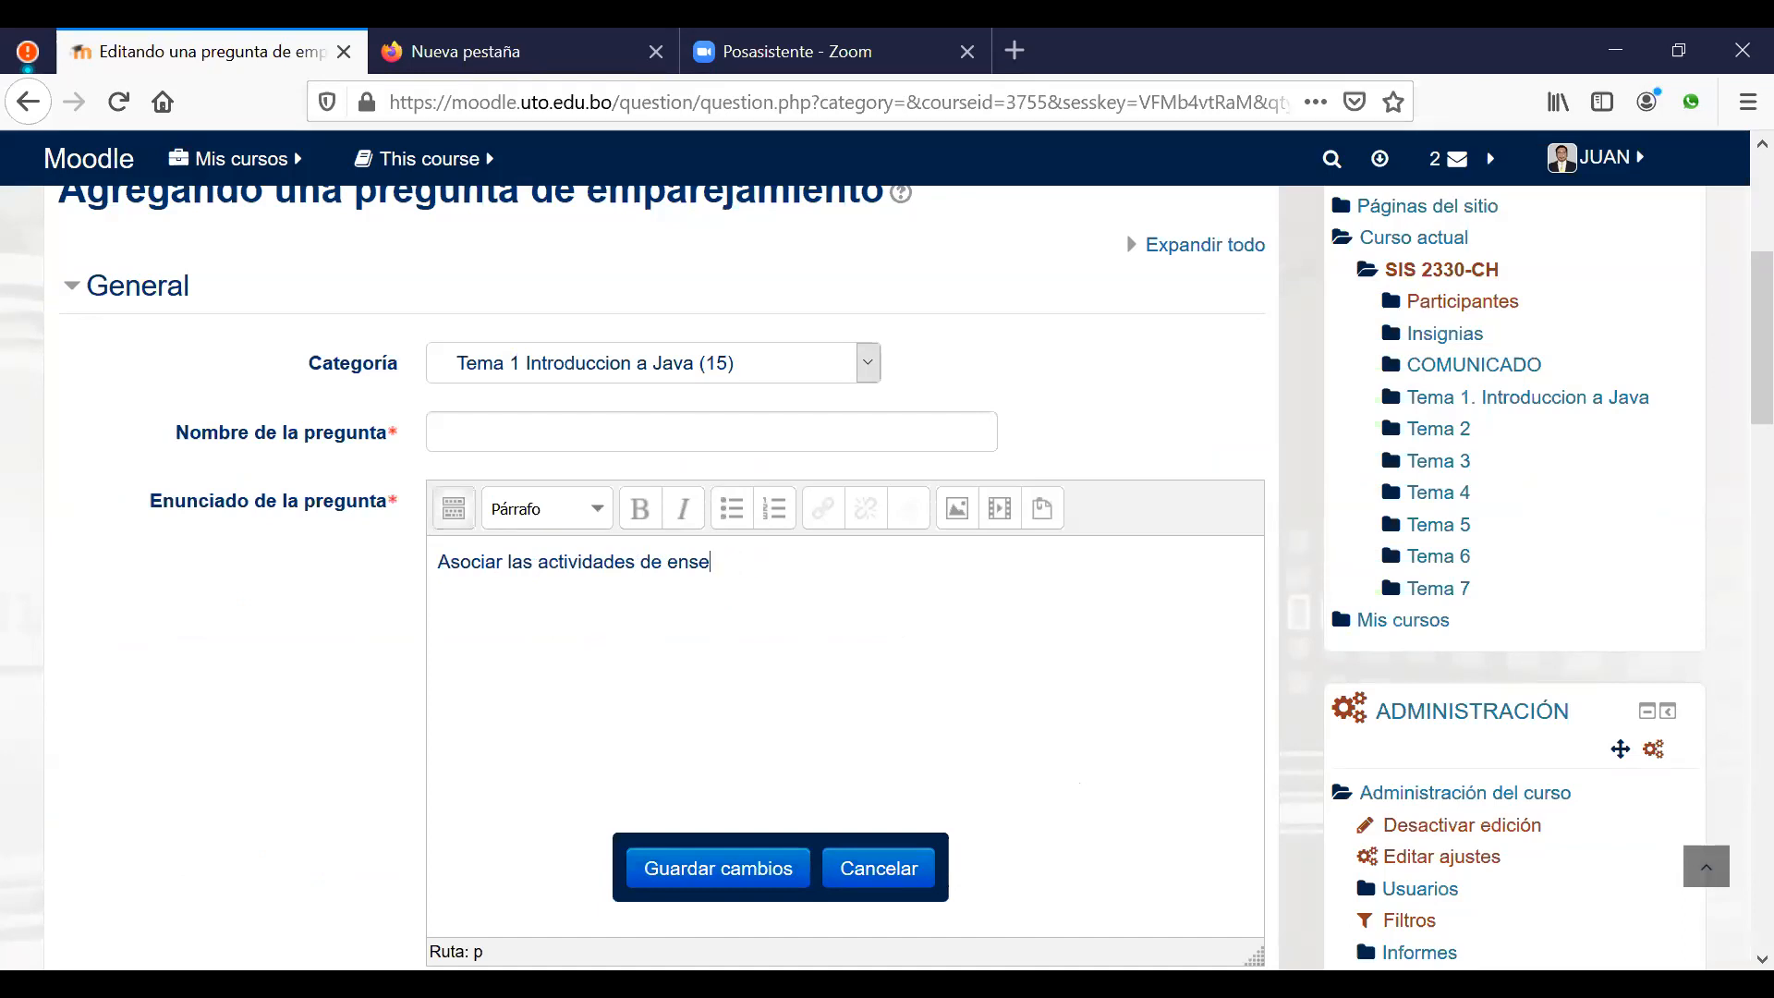
text(ñanza con los recus)
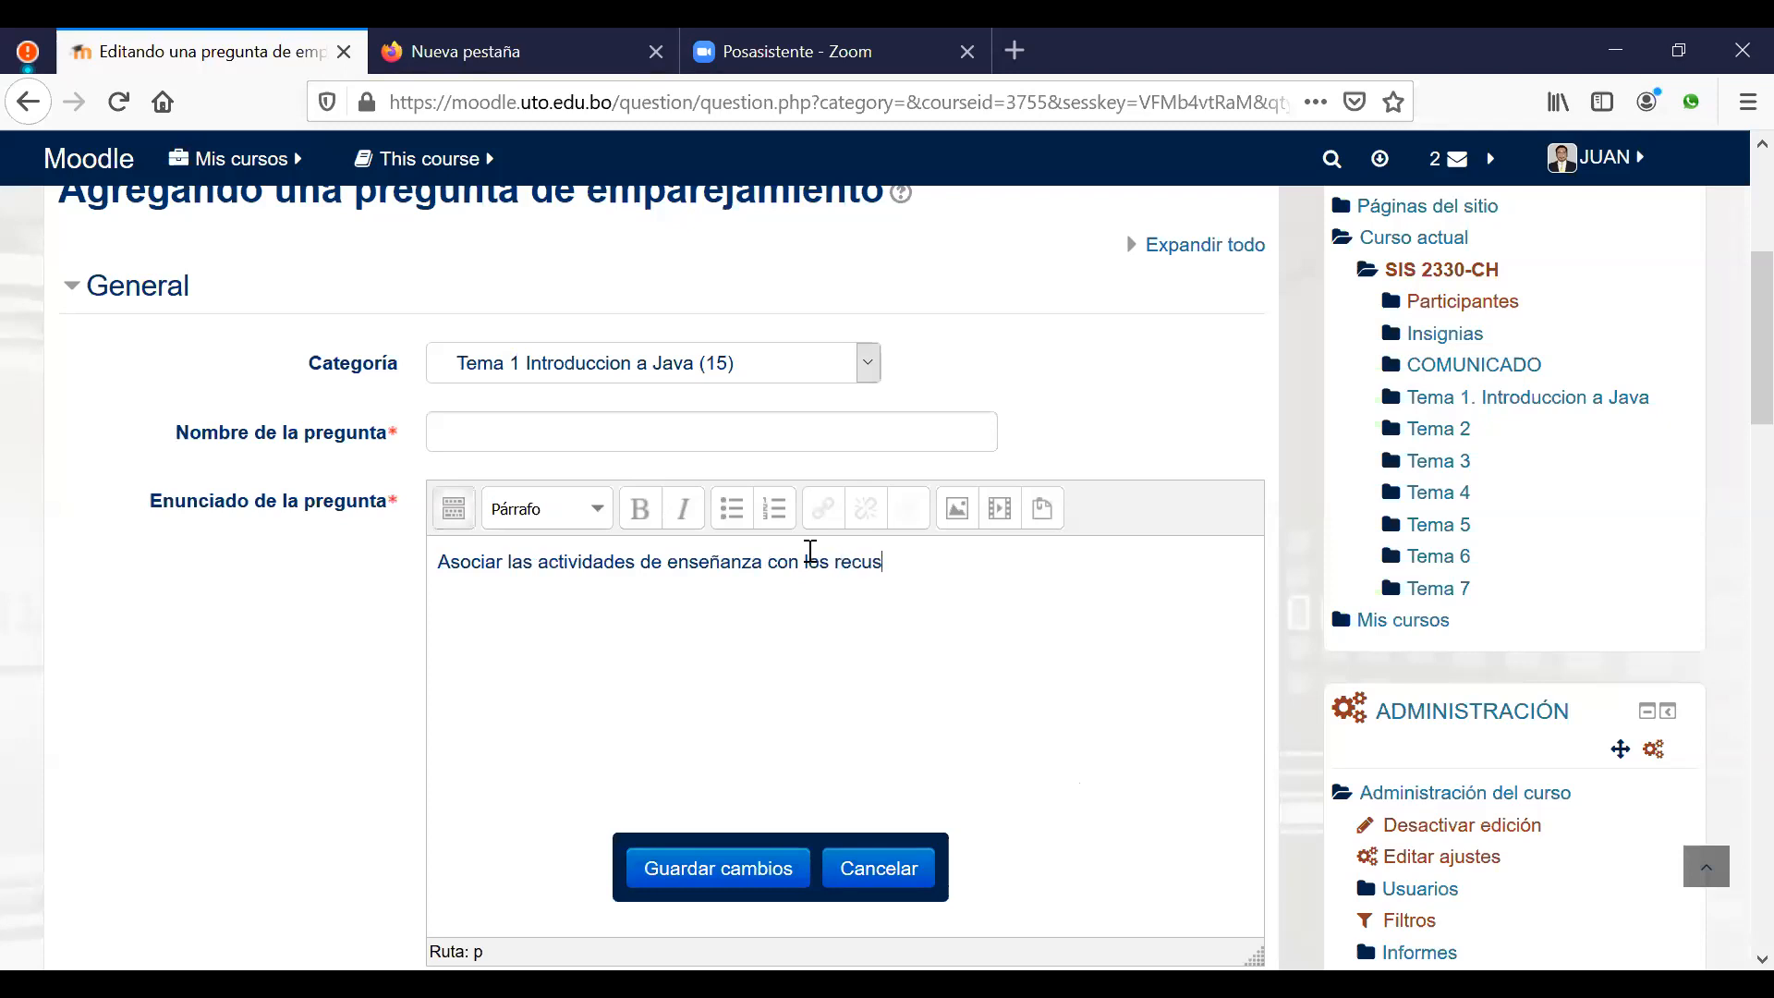
key(BackSpace)
text(rsos y actividades del Moodle)
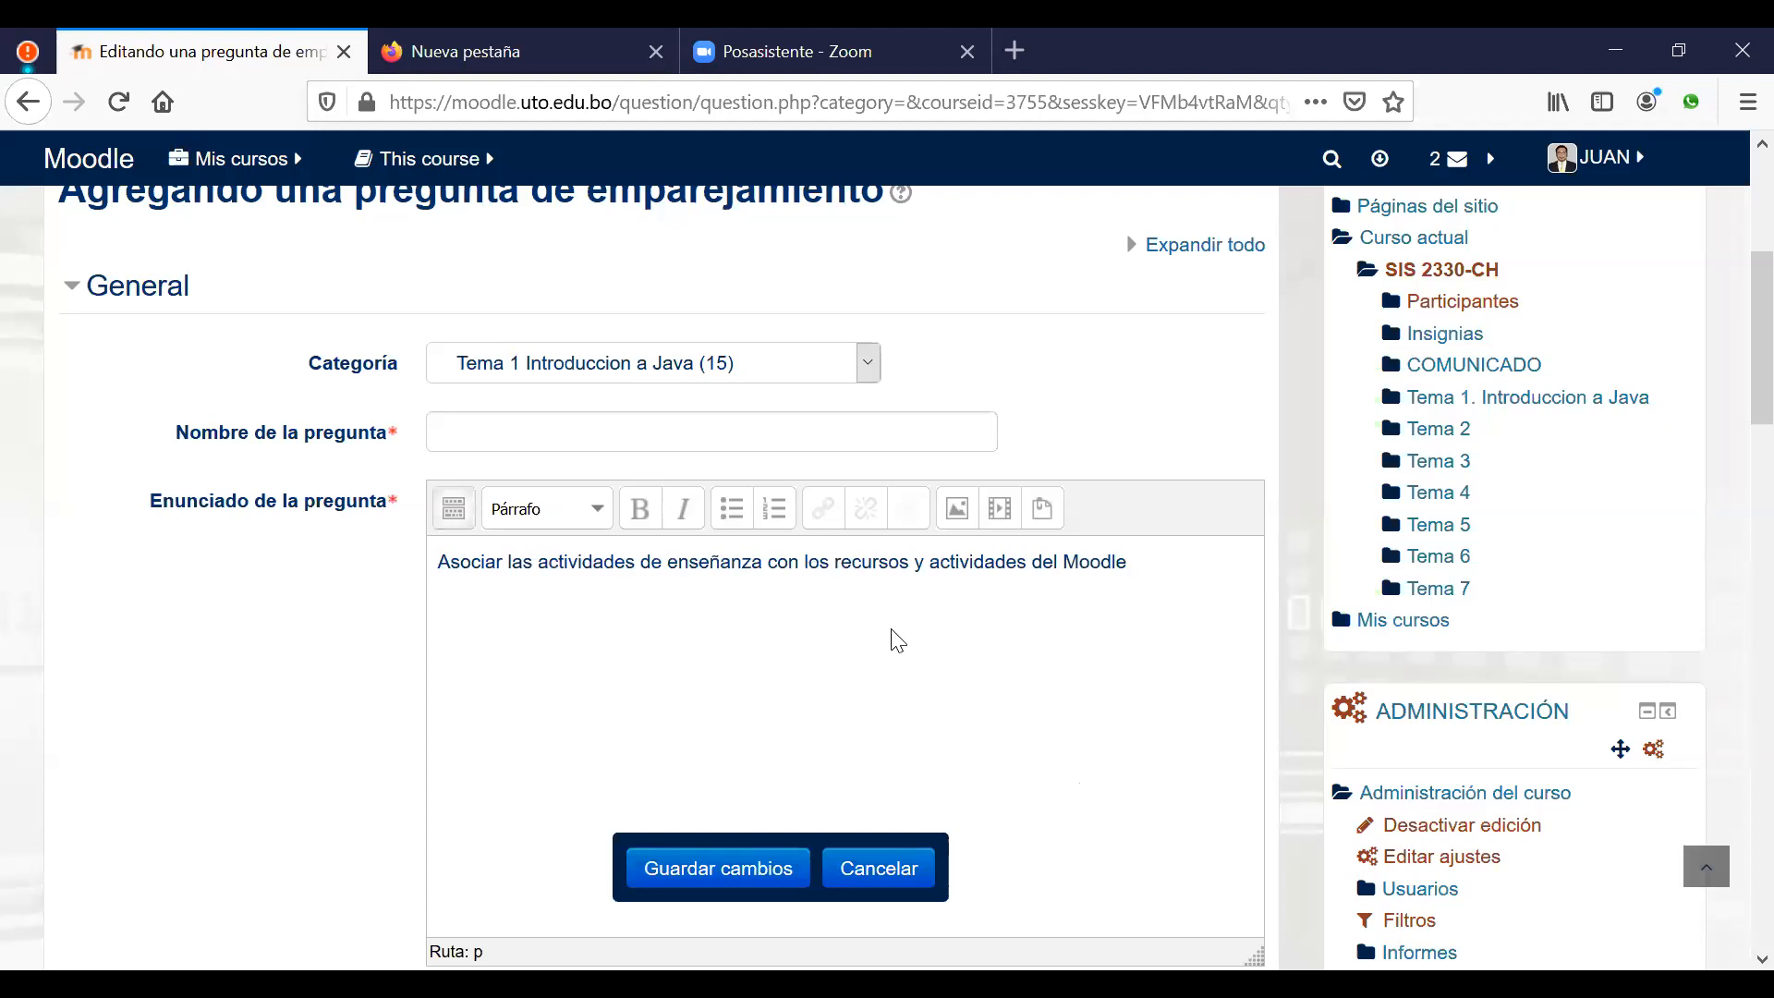
scroll(898, 640, down, 2)
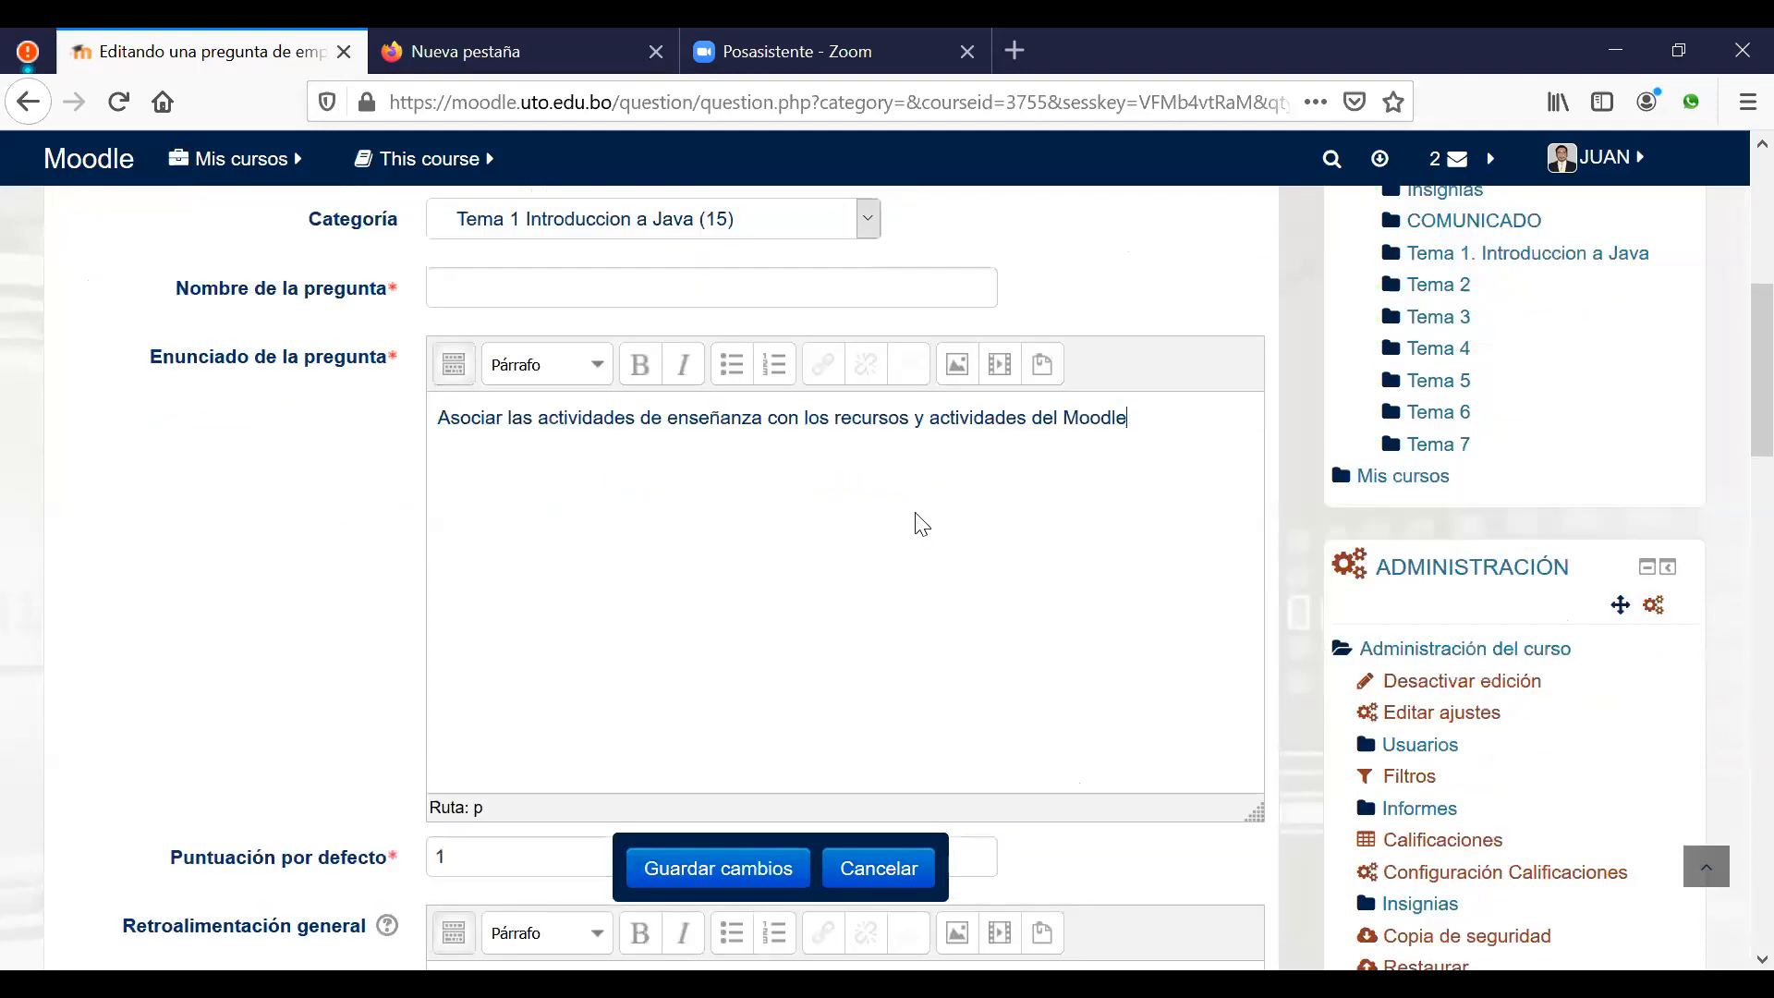
Step: Name the question 'Asociar las actividades de enseñanza' by copying the text's opening phrase
drag(744, 421, 435, 422)
key(ctrl+c)
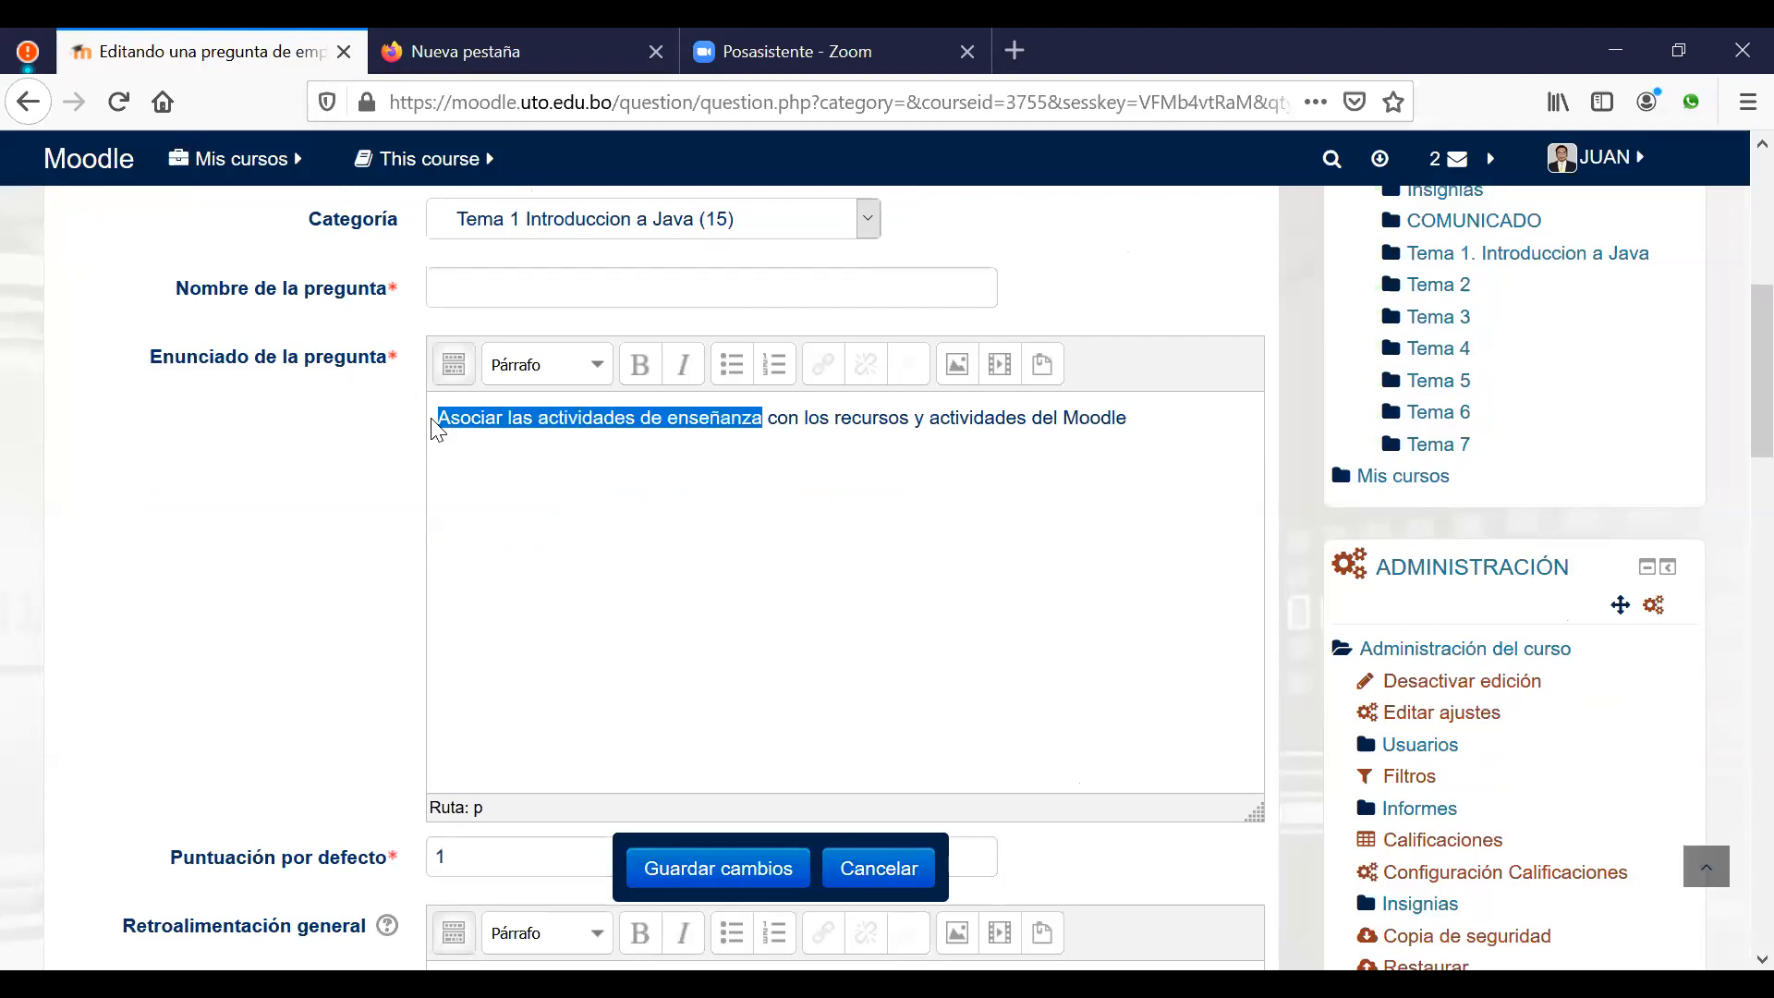
click(501, 284)
key(ctrl+v)
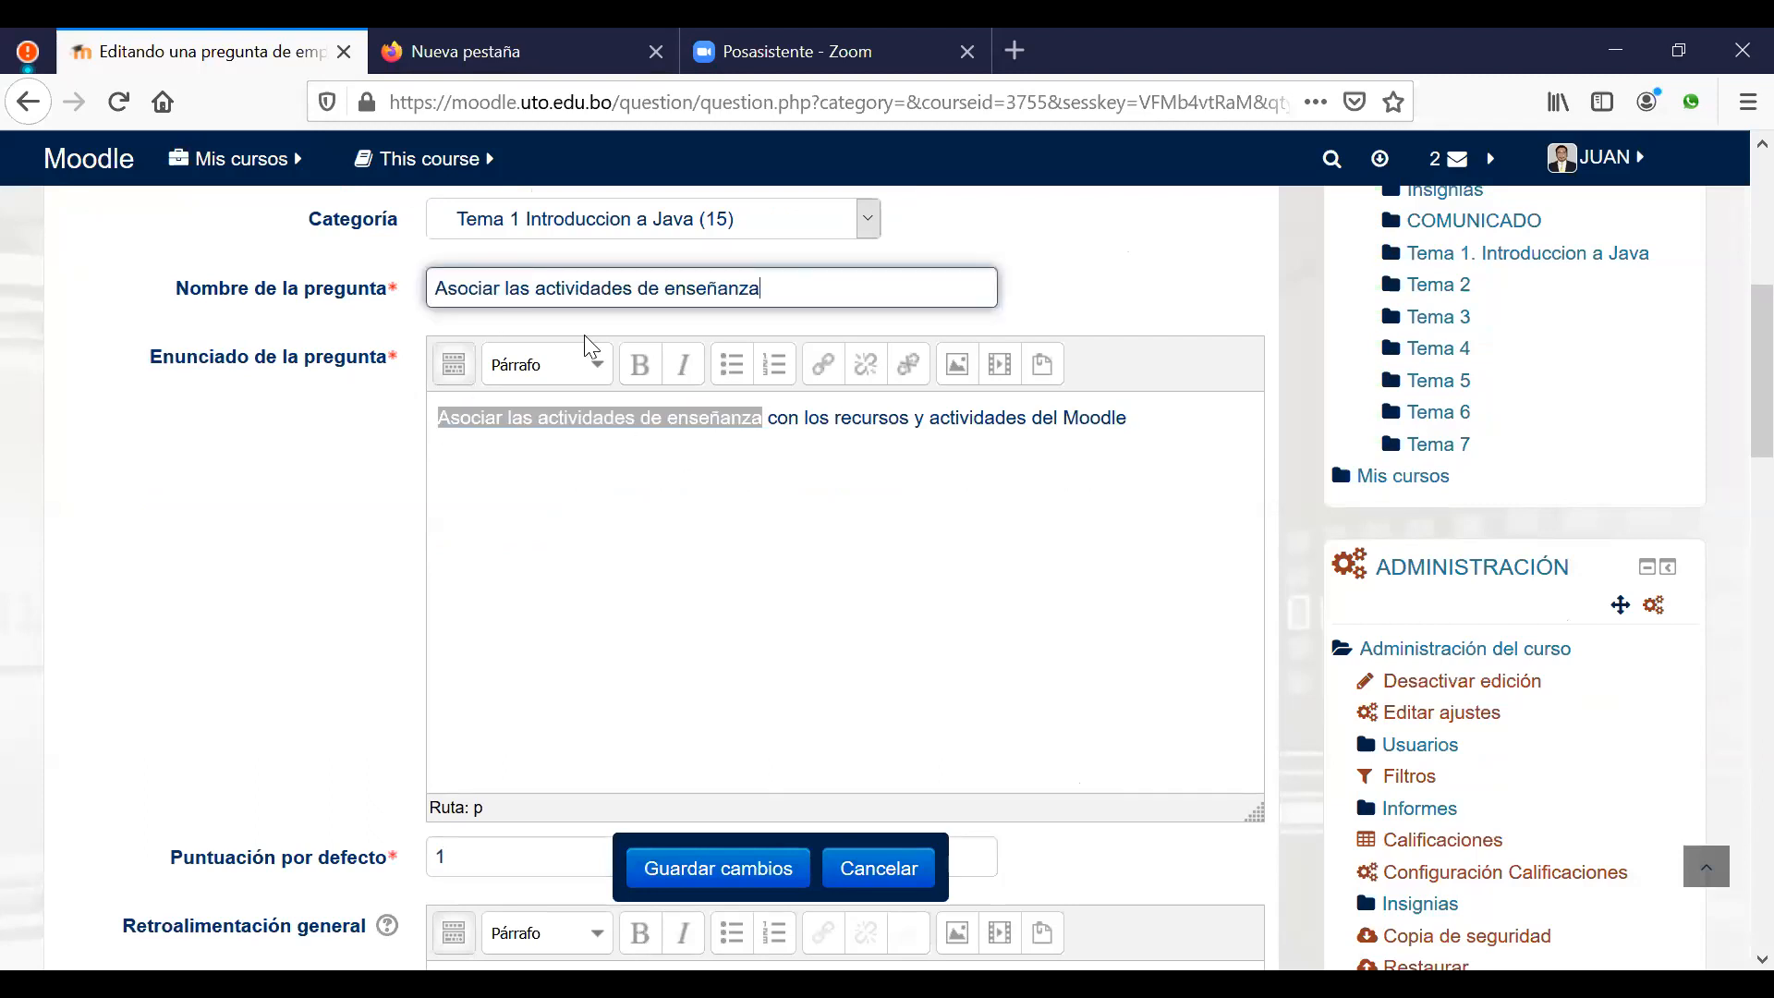
click(667, 504)
scroll(675, 515, down, 10)
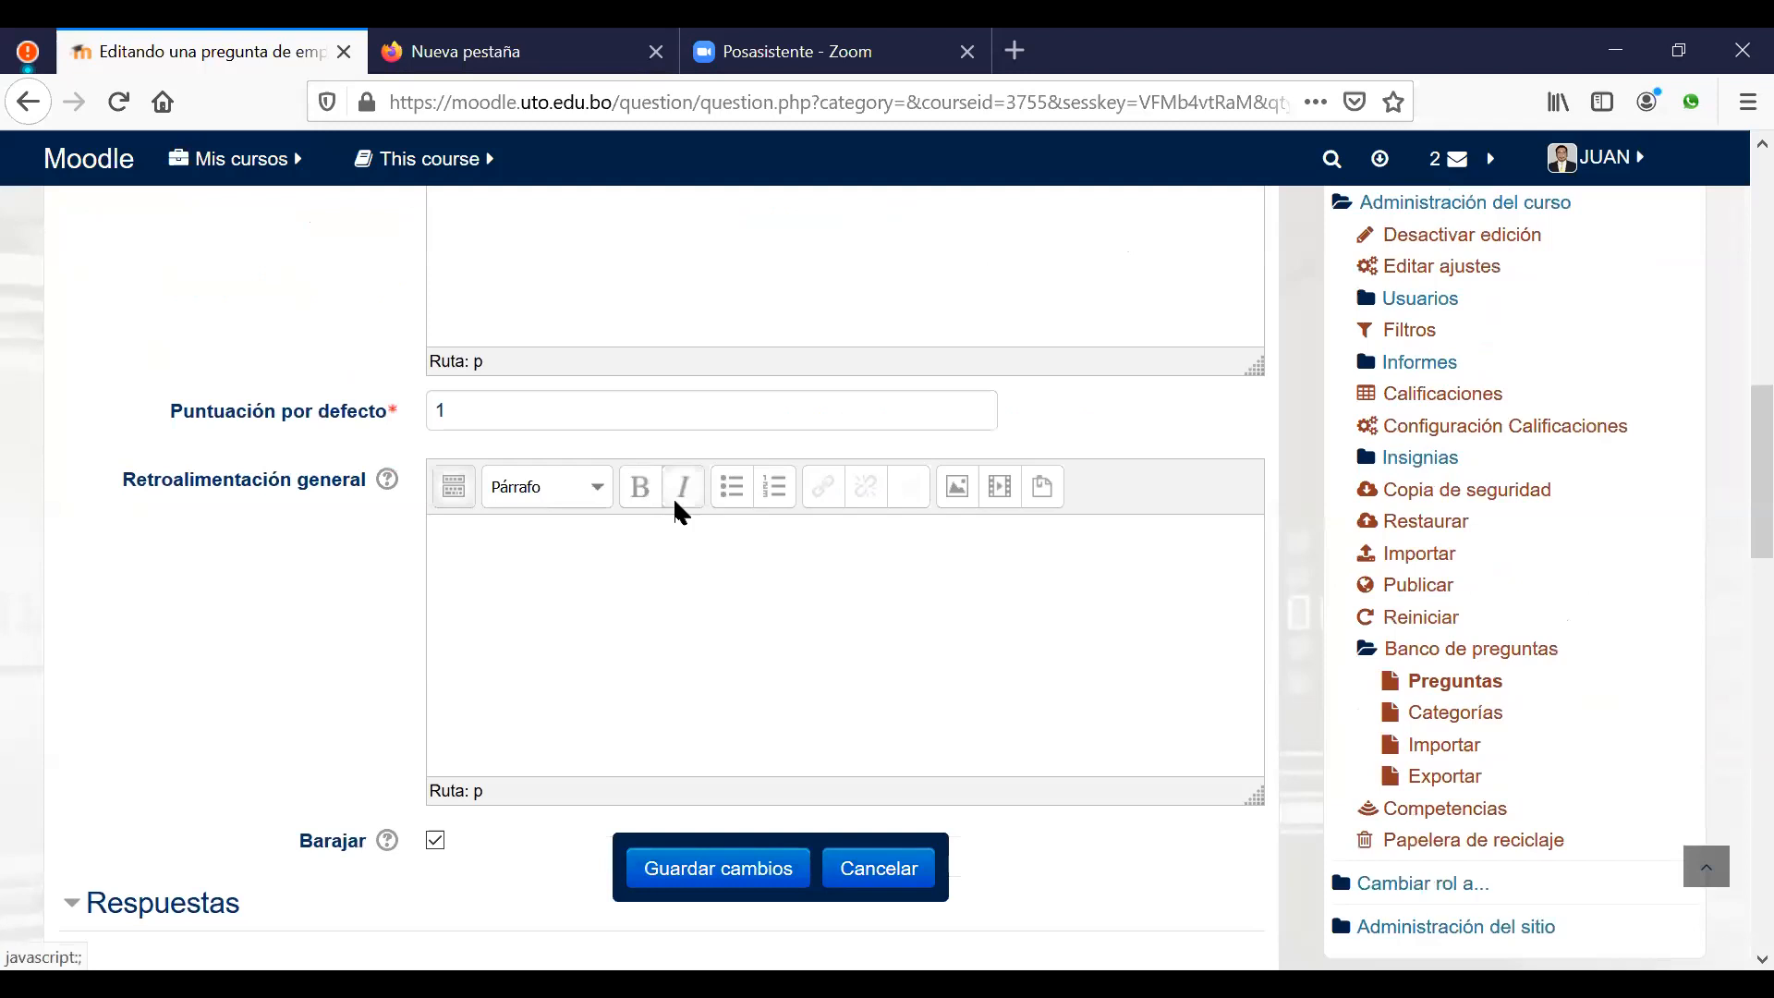
Step: Enter the pairs Practica–Tarea and Examen–Cuestionario as Preguntas 1 and 2
click(615, 628)
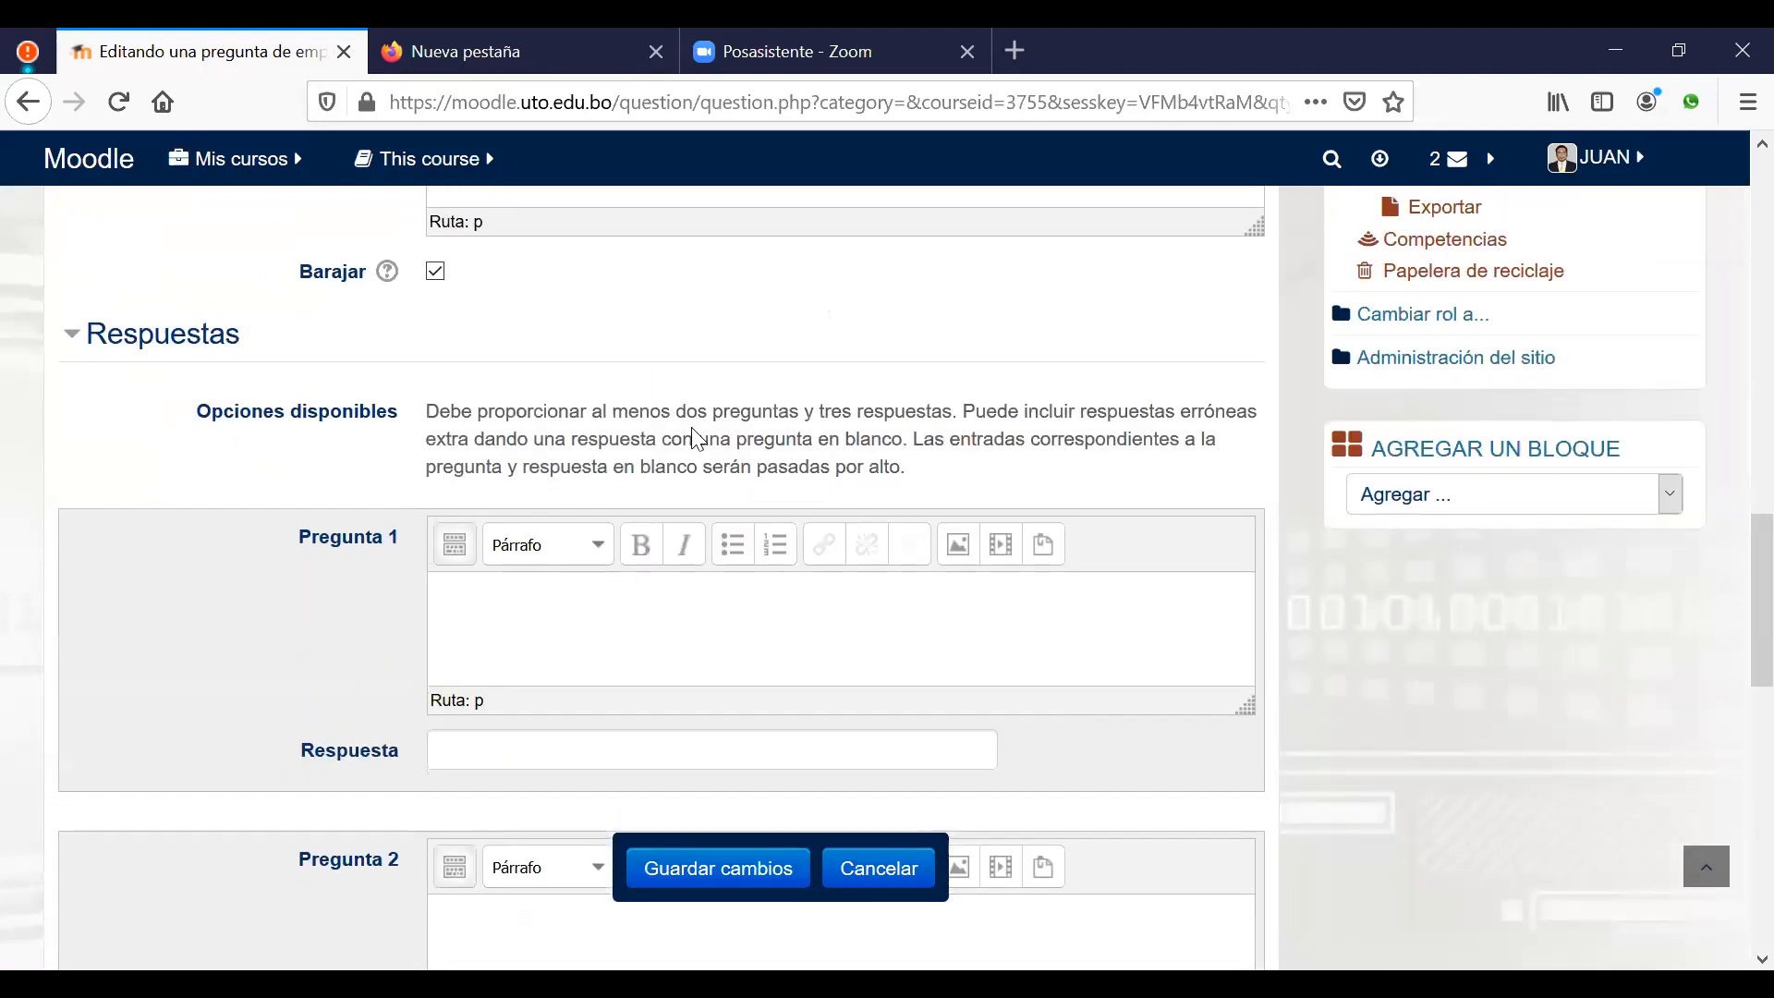
scroll(614, 499, down, 2)
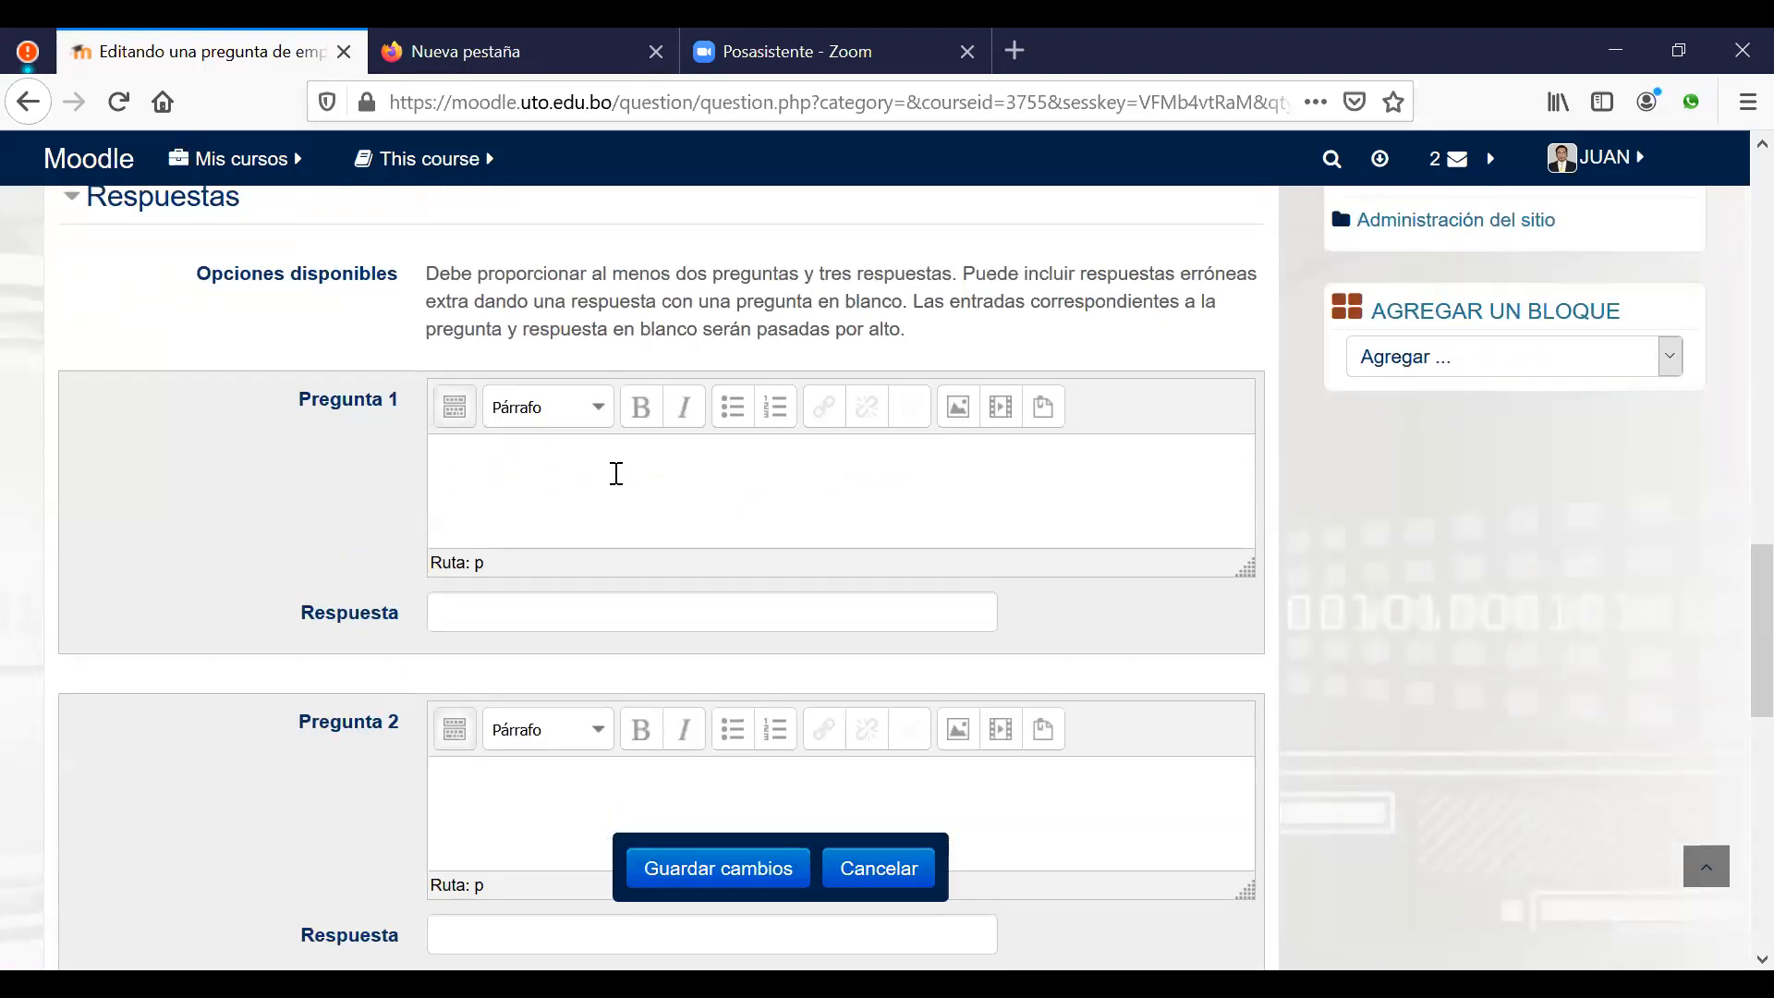
text(Practica)
click(660, 614)
text(T)
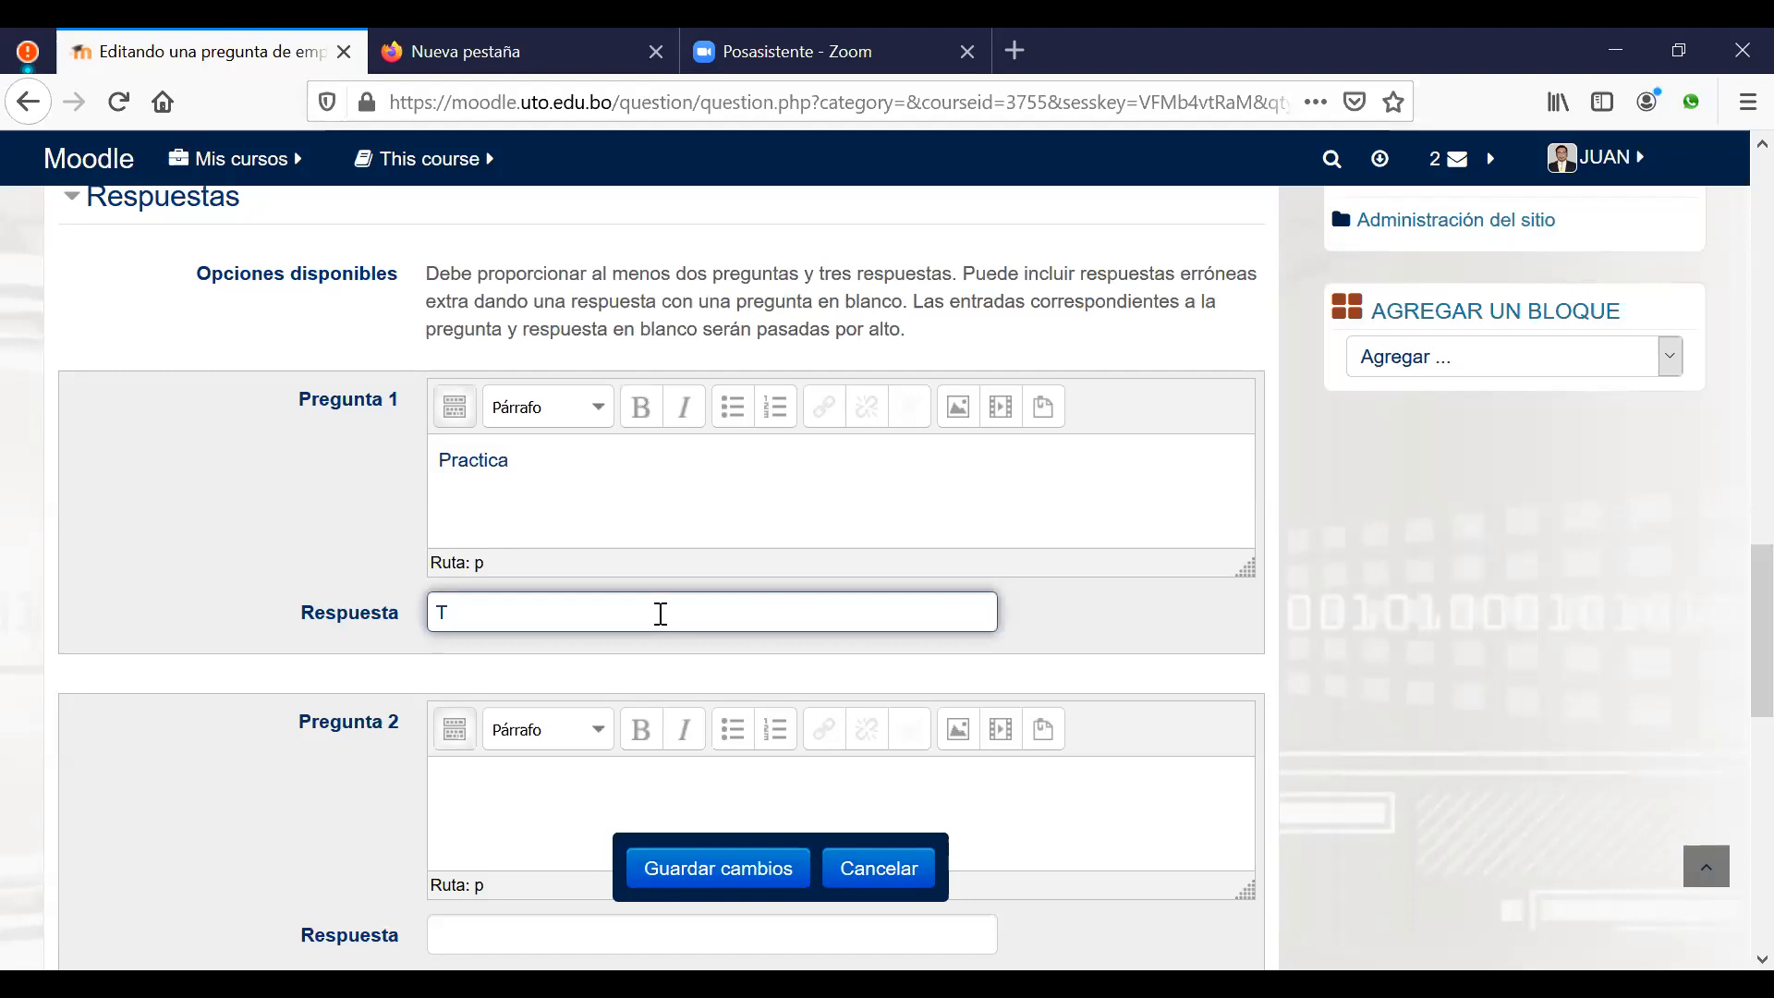
text(area)
scroll(618, 698, down, 3)
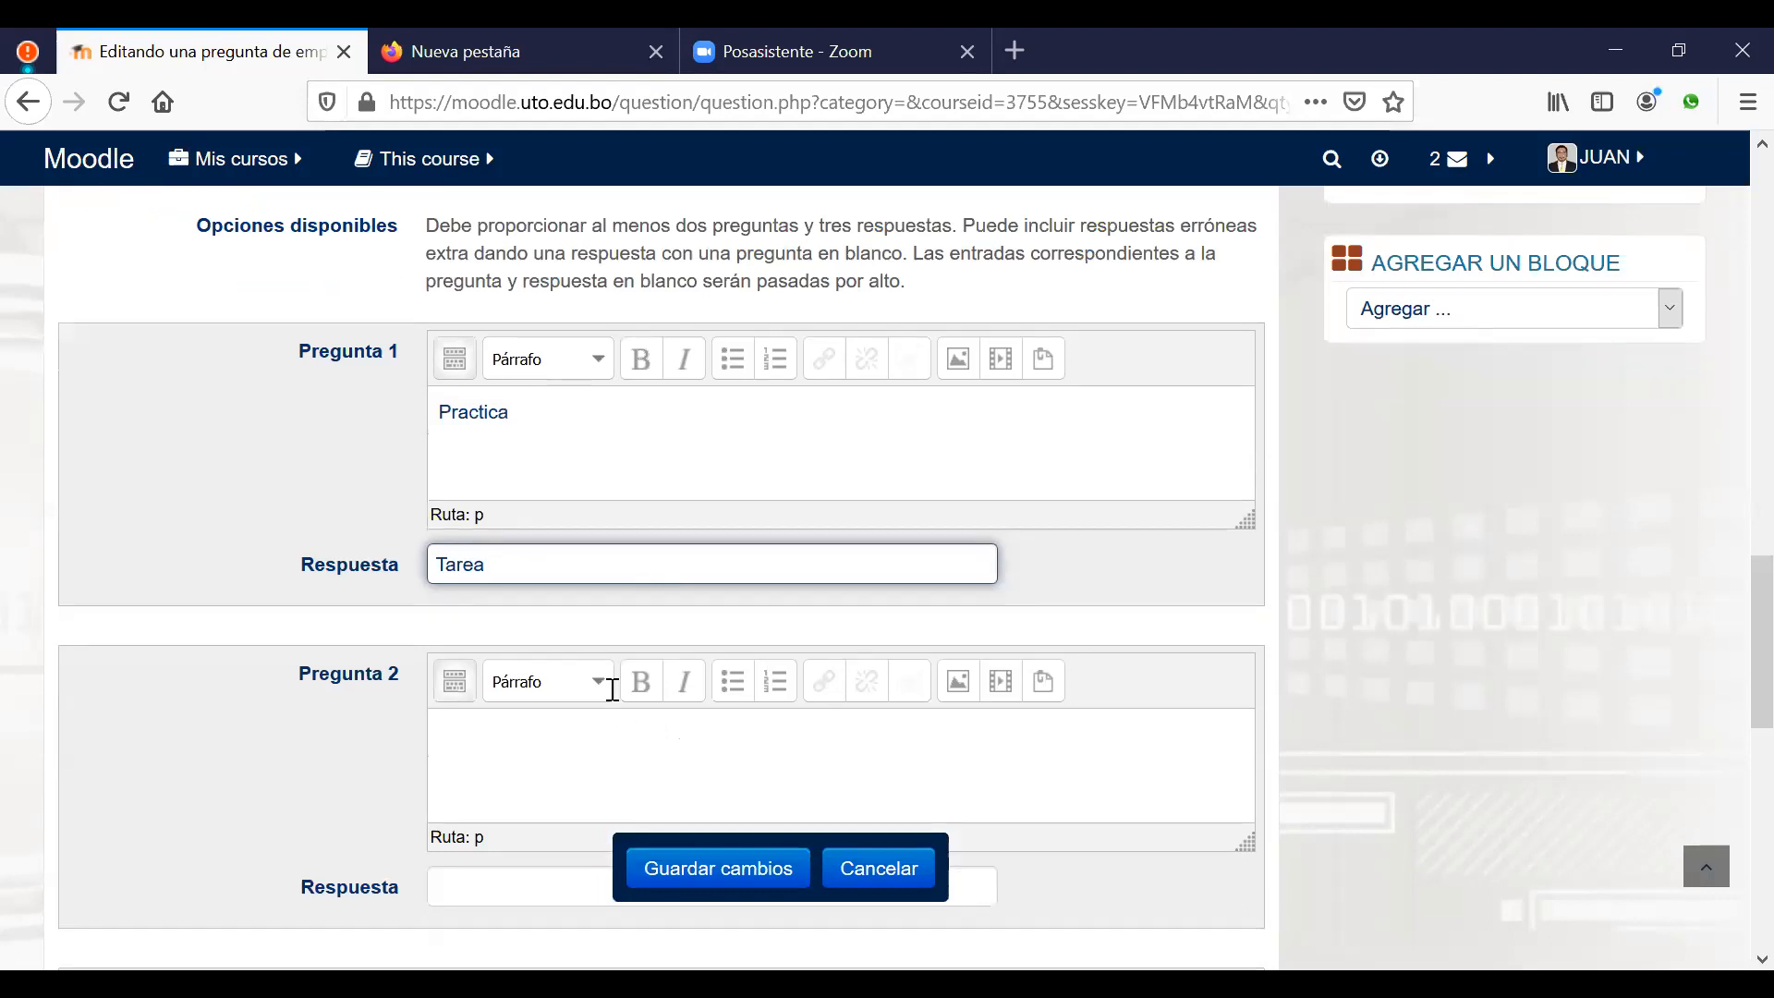
click(503, 488)
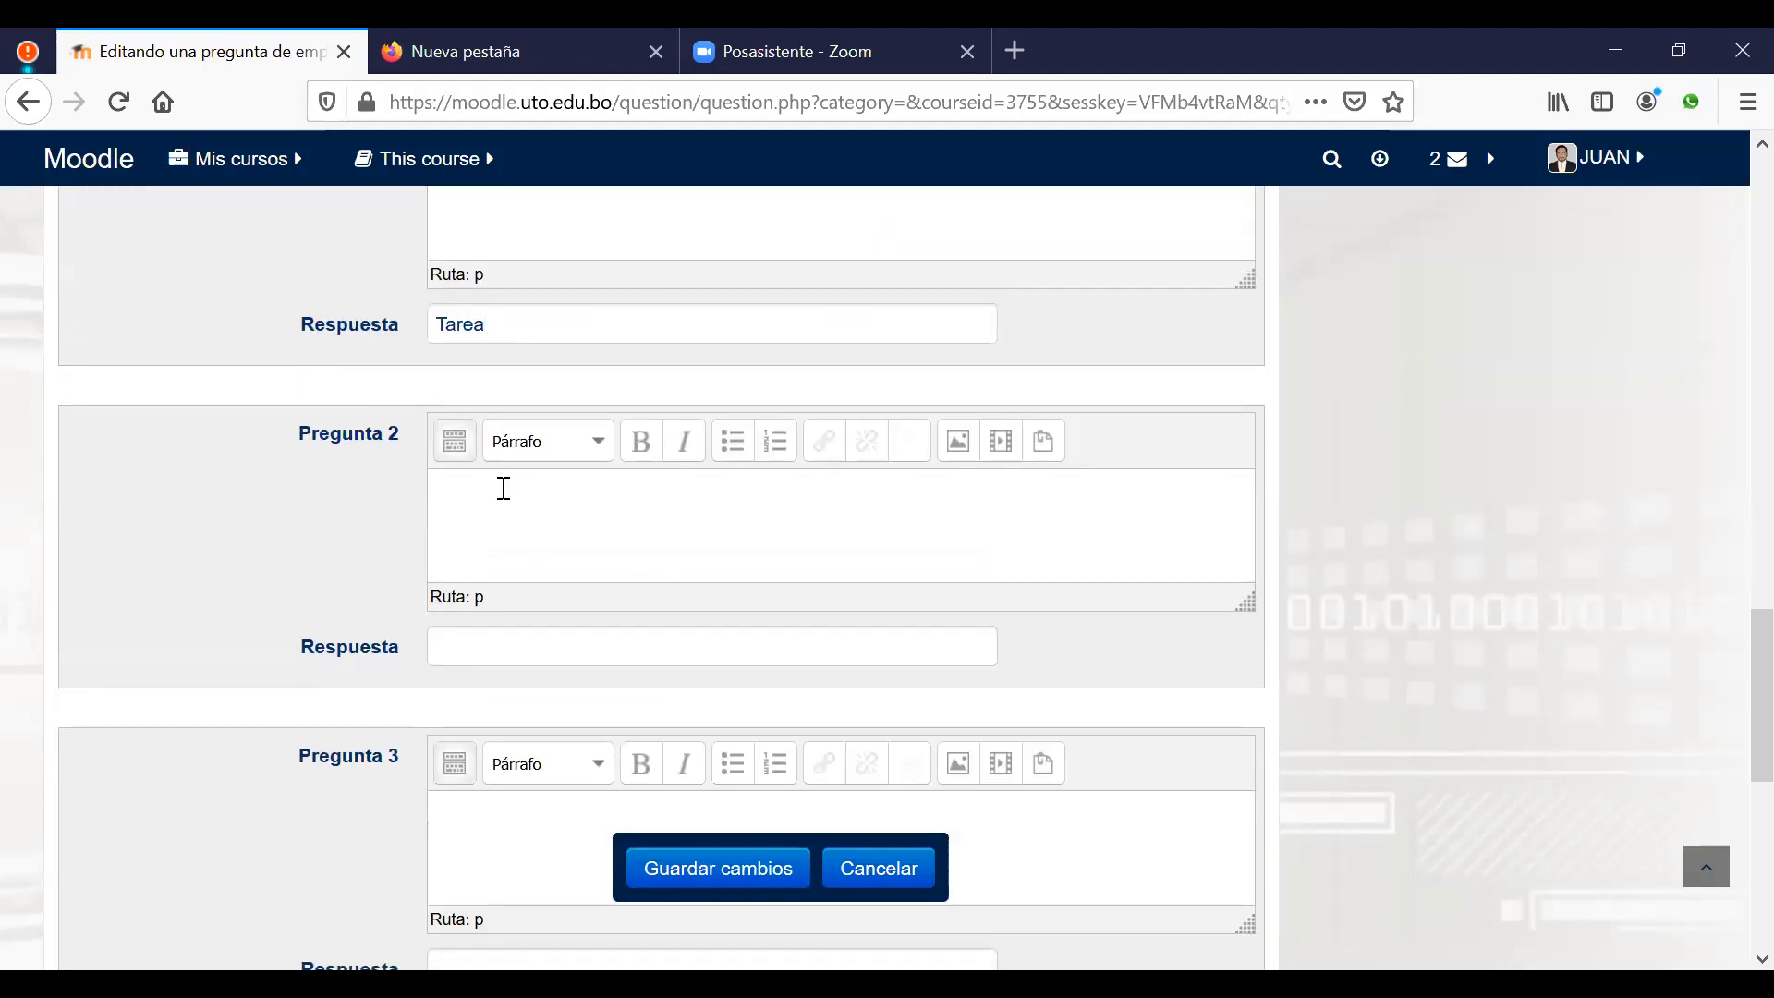
text(Examen)
click(548, 652)
text(Cuestionario)
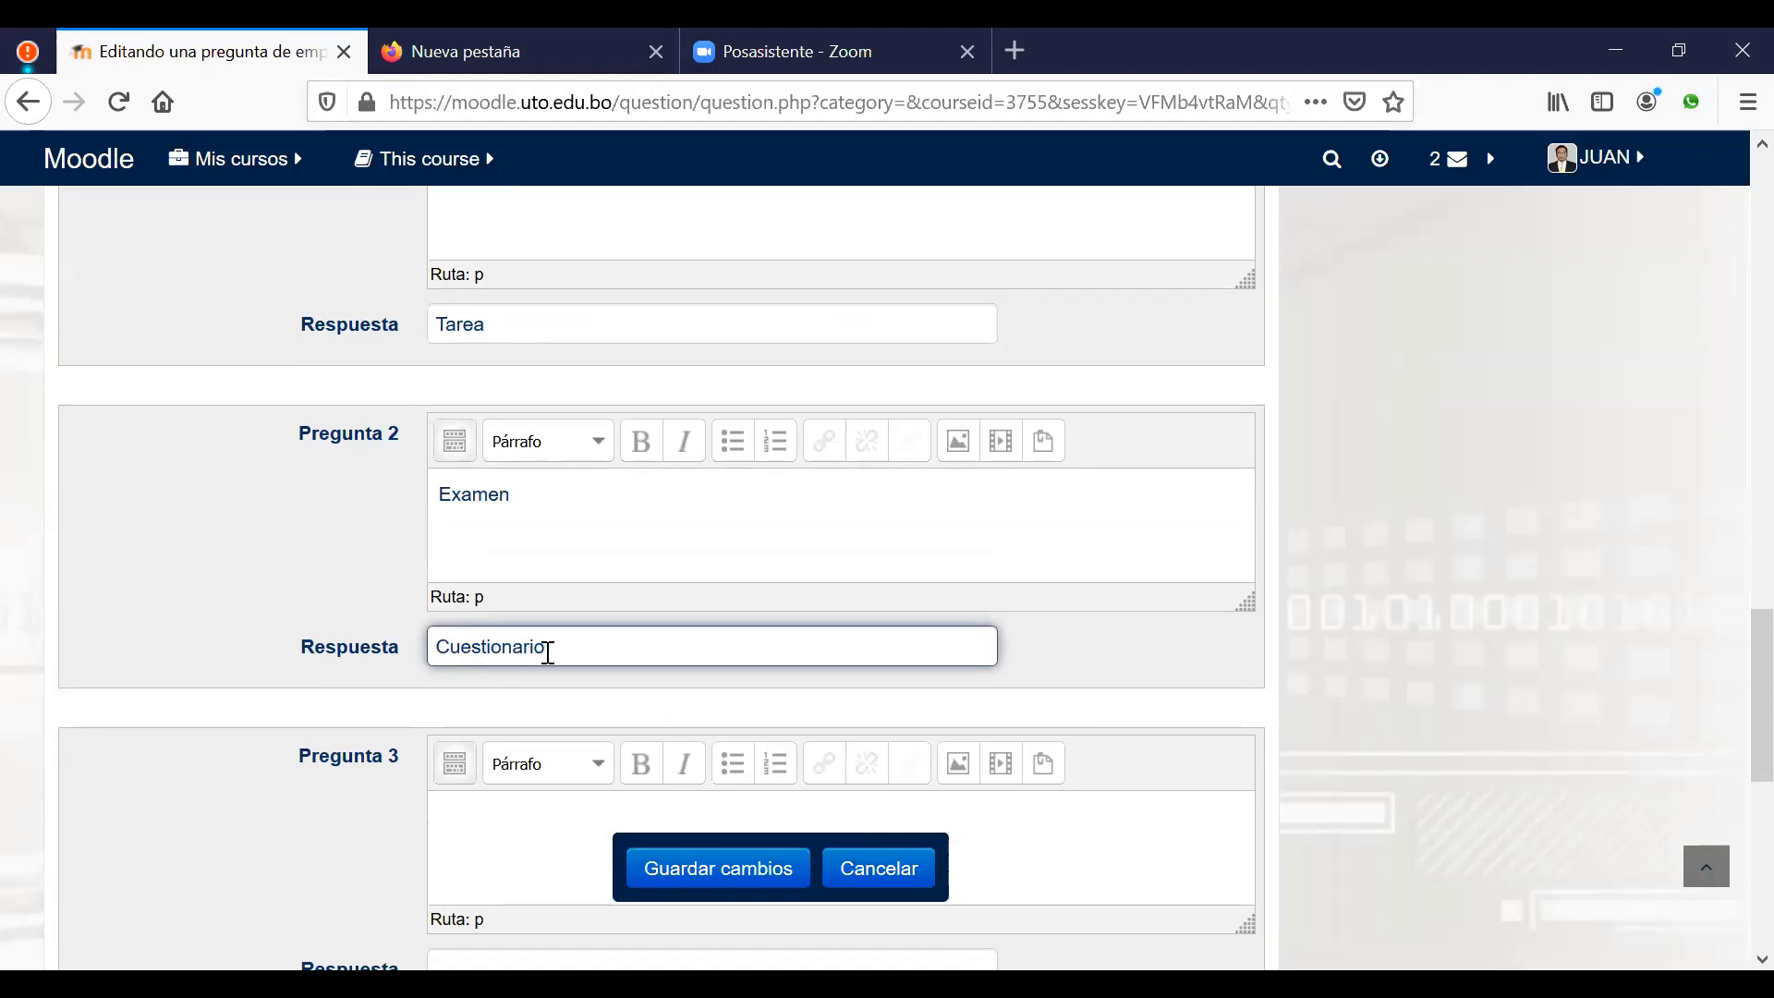
Step: Add the third pair Consultas–Foro and save the matching question
scroll(517, 730, down, 3)
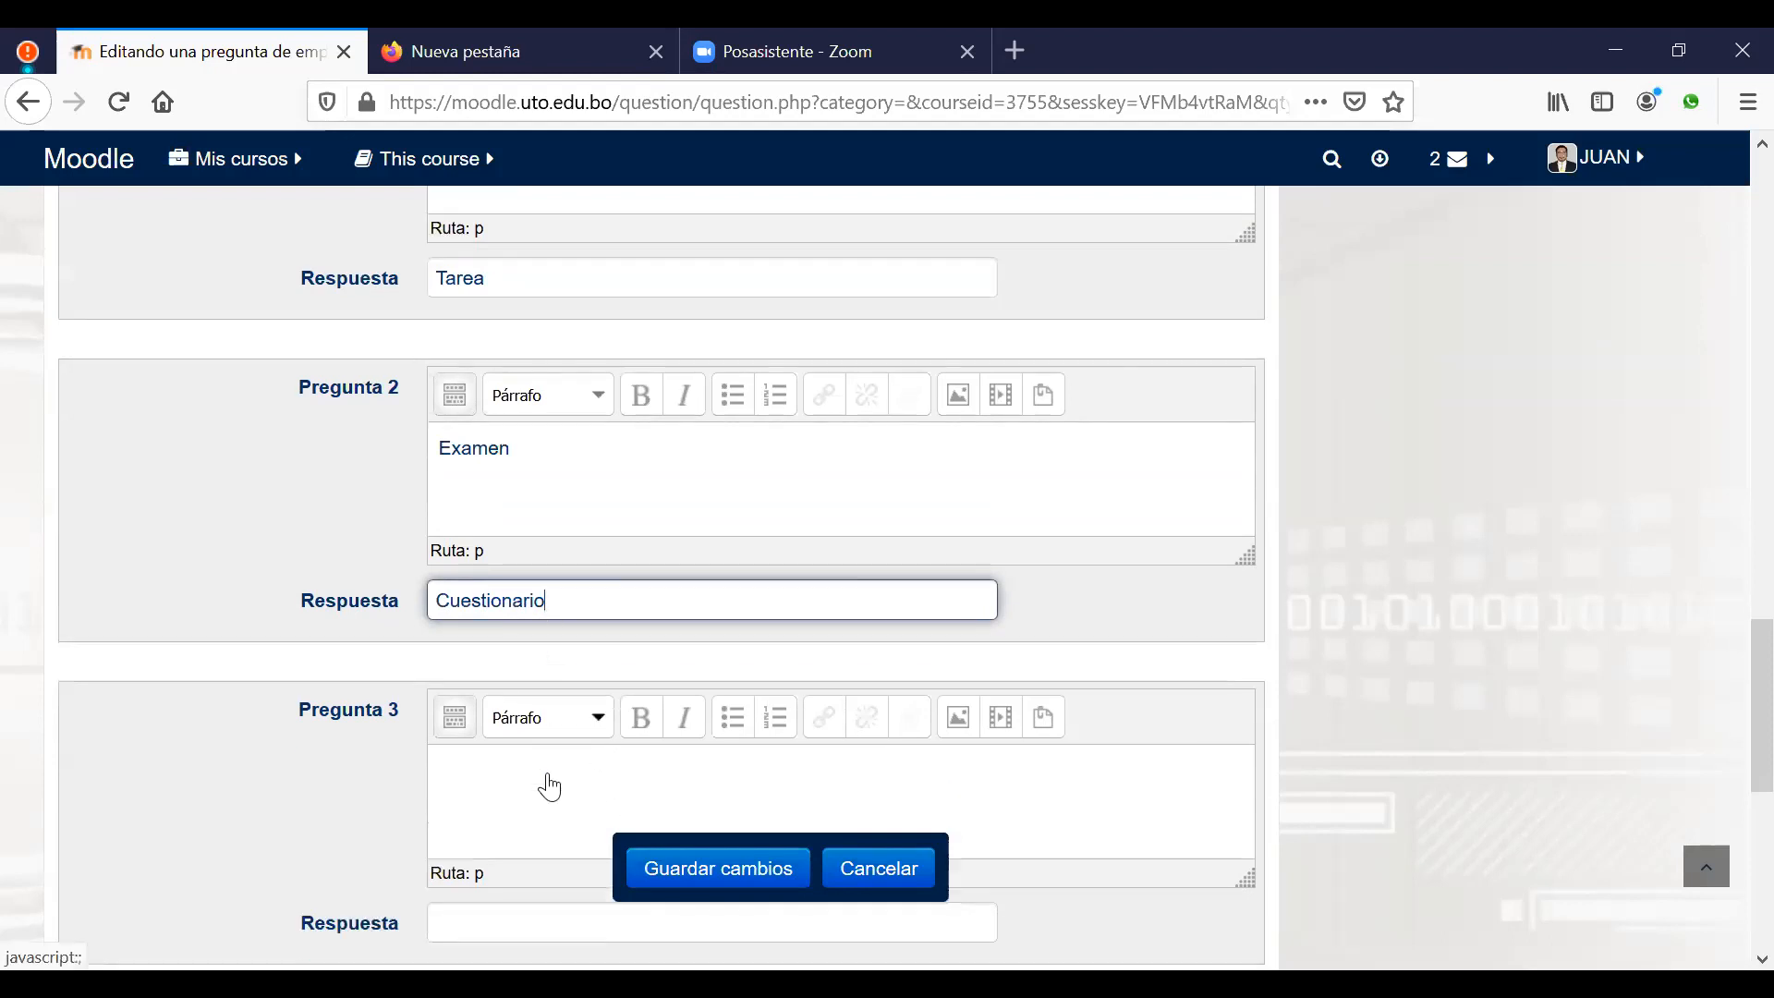
click(506, 540)
text(Consultas)
click(557, 697)
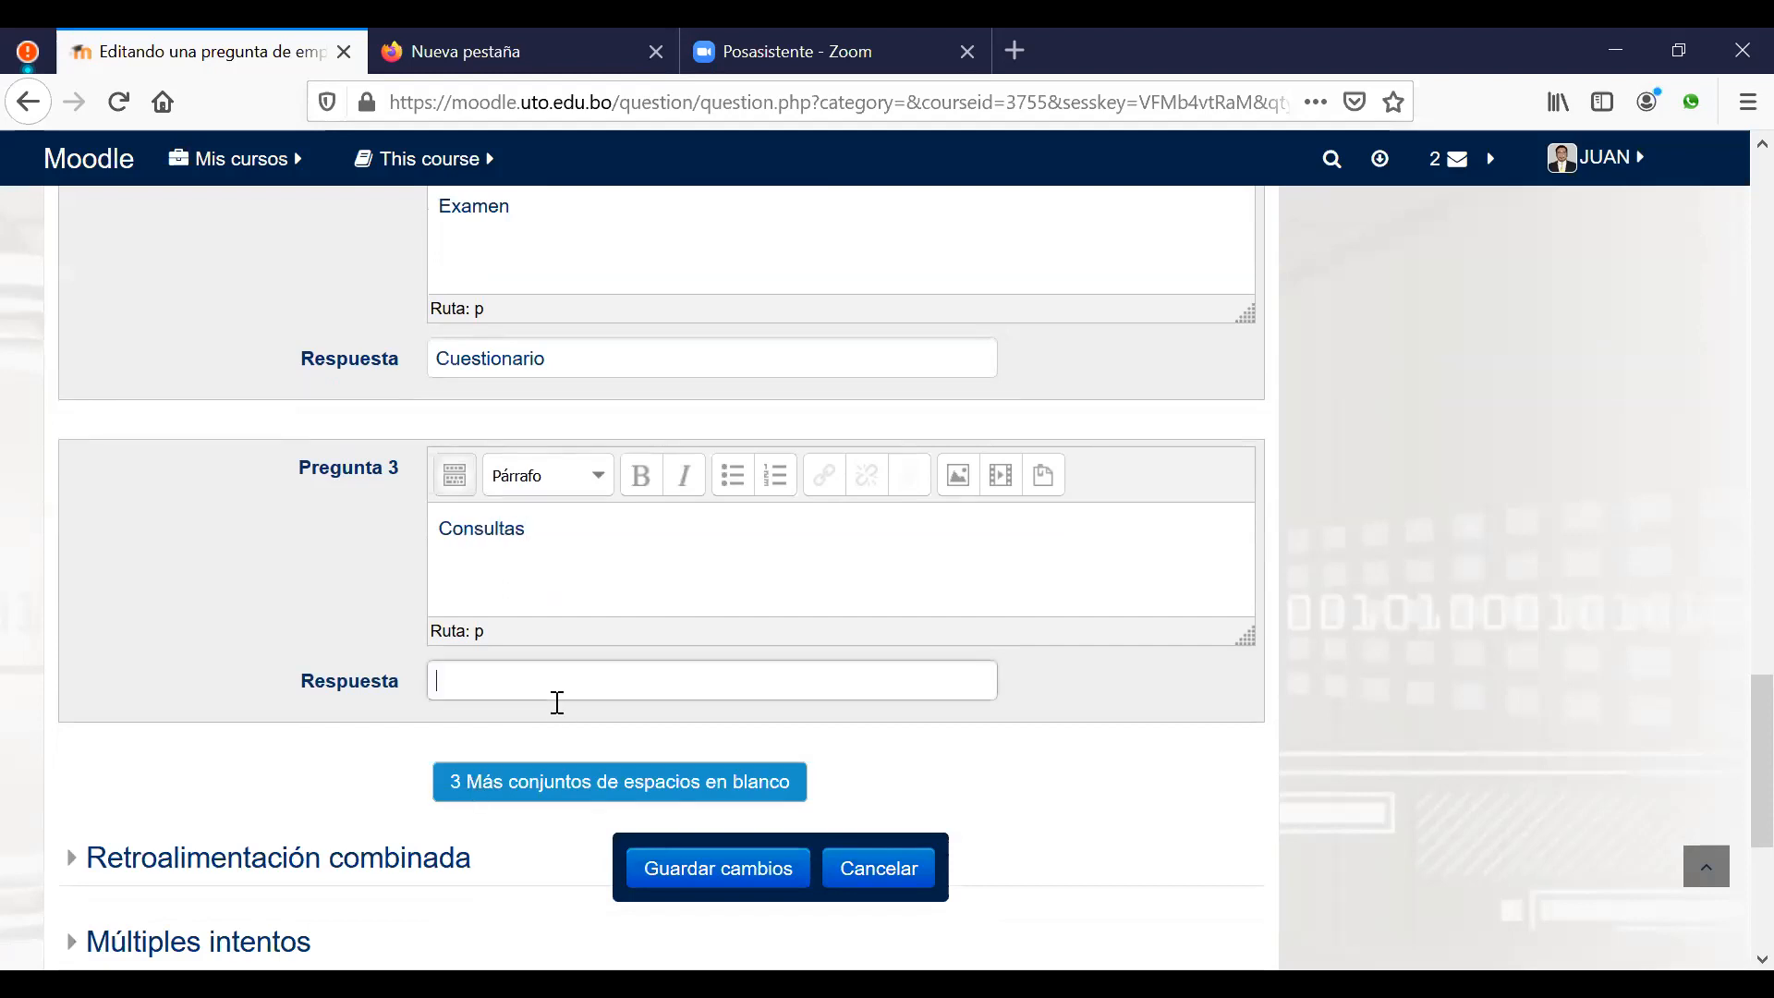
text(Foro)
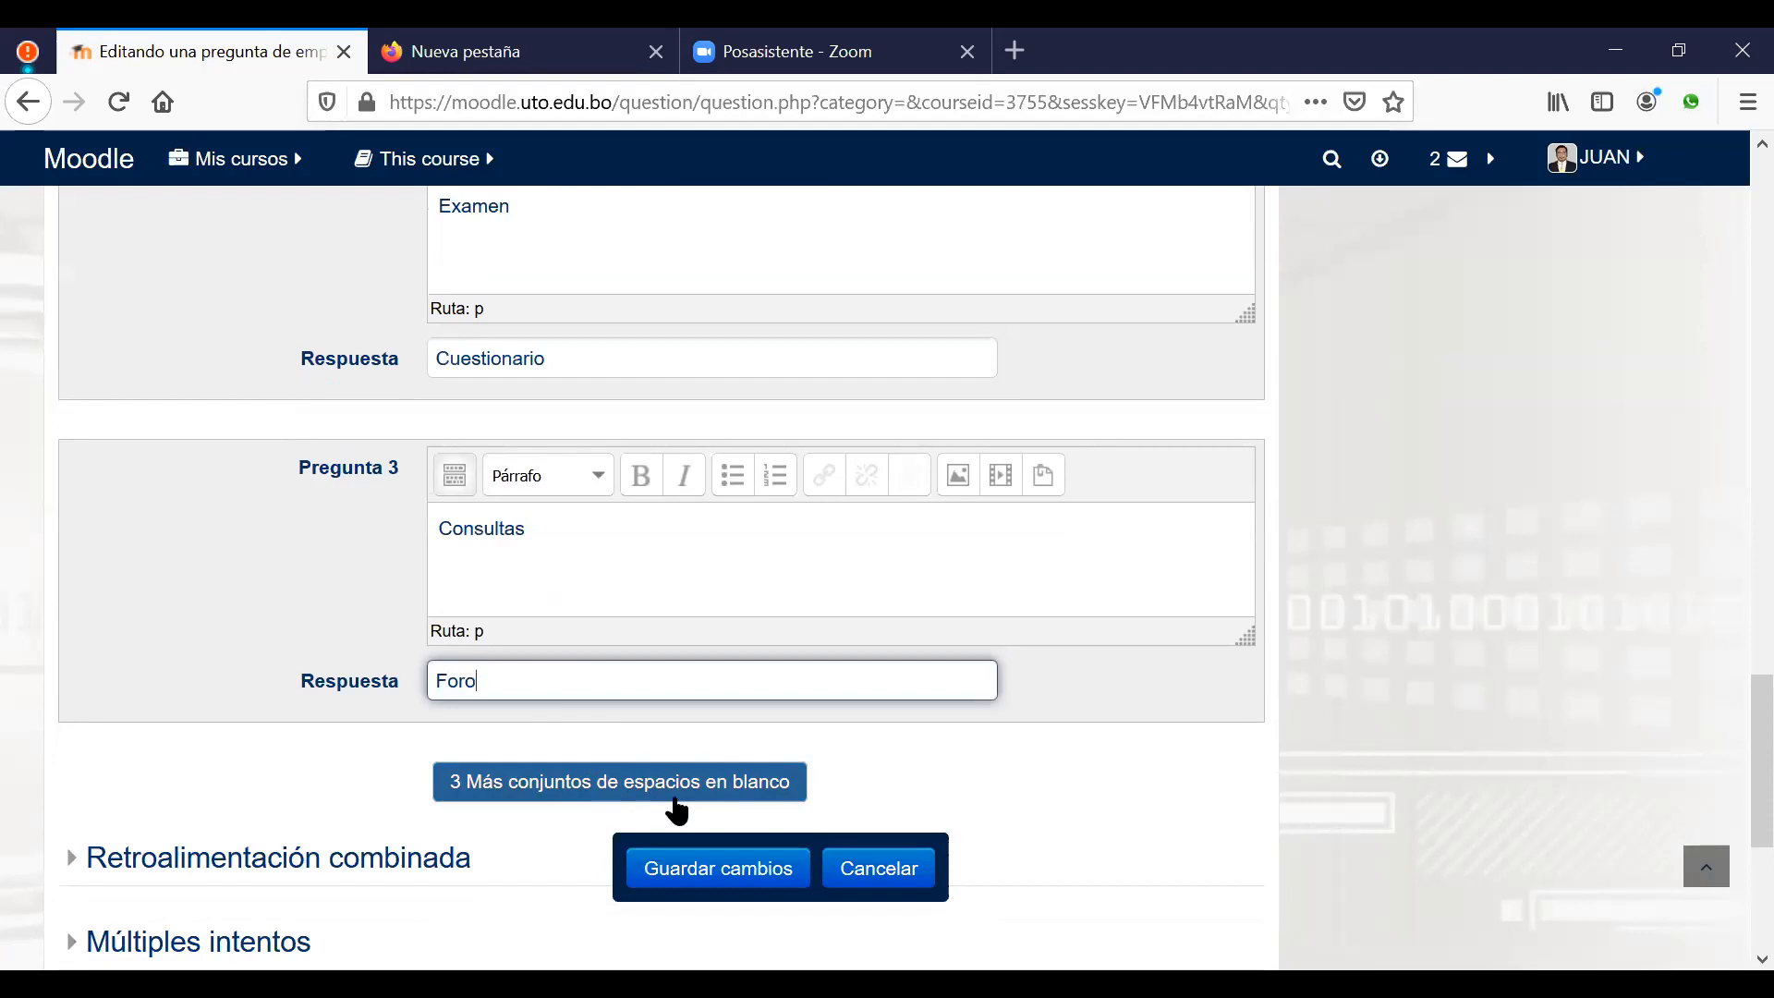
click(699, 877)
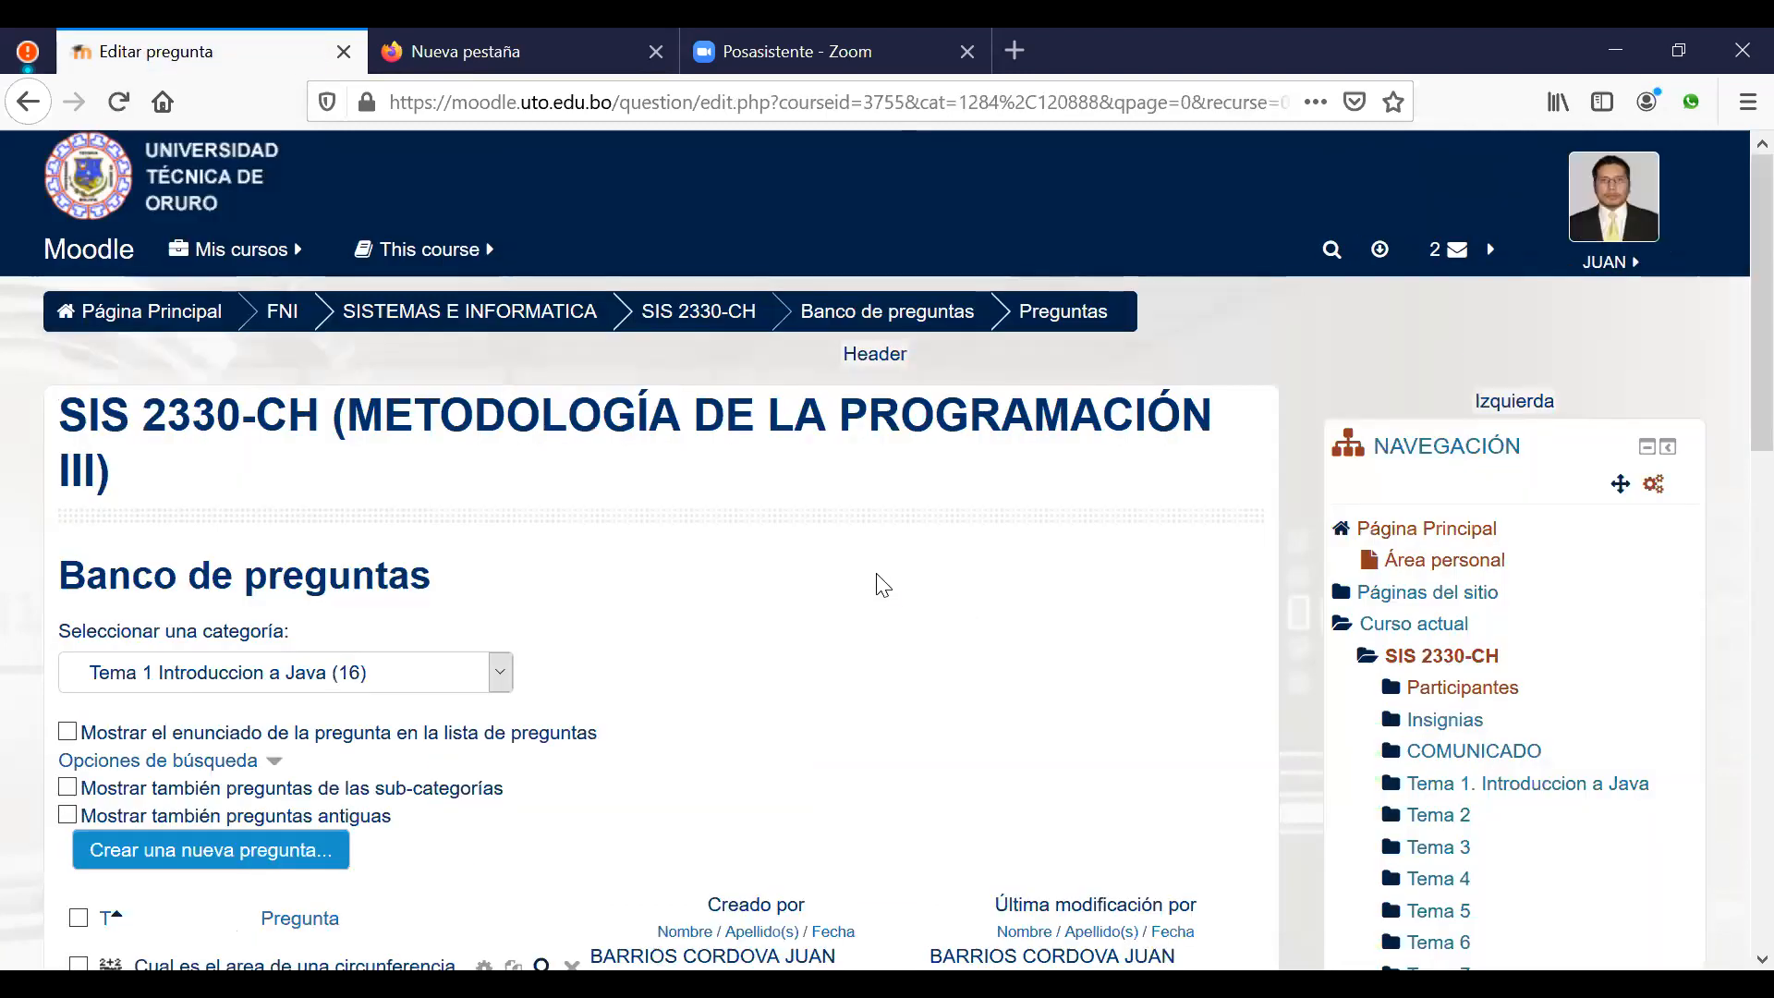
Step: Keep the question bank on the Tema 1 Introduccion a Java category and scroll its list
scroll(879, 586, down, 3)
click(504, 384)
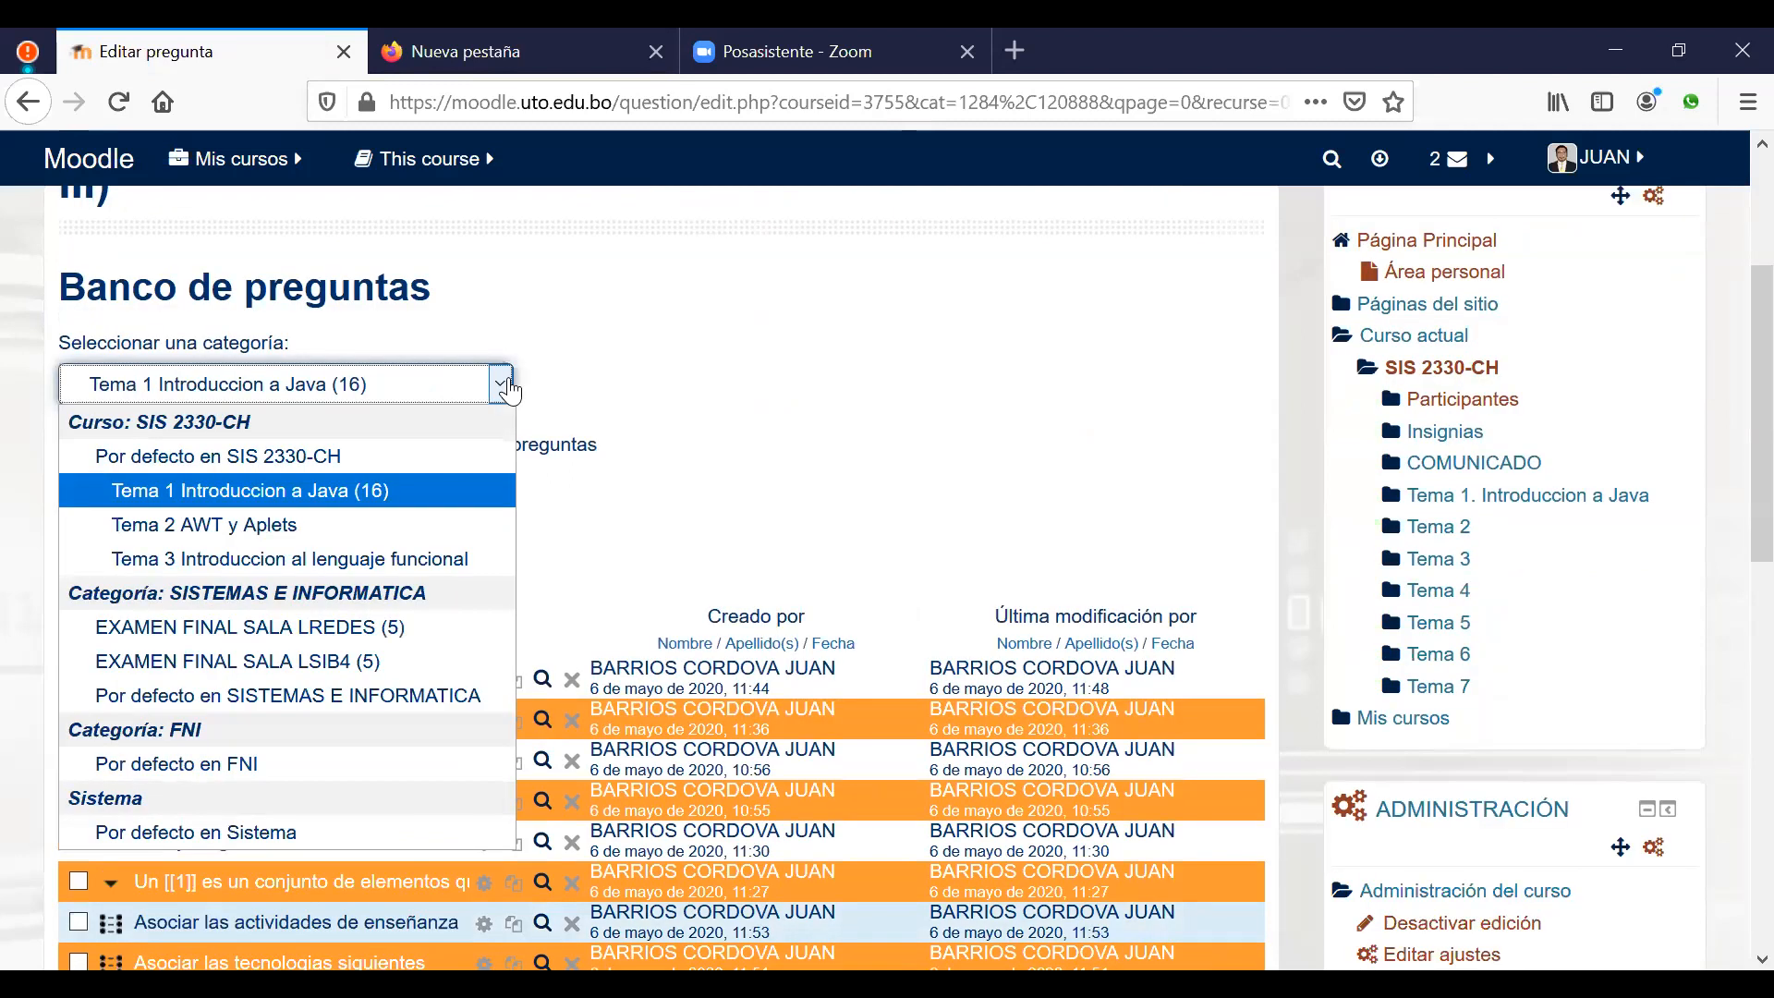
click(364, 489)
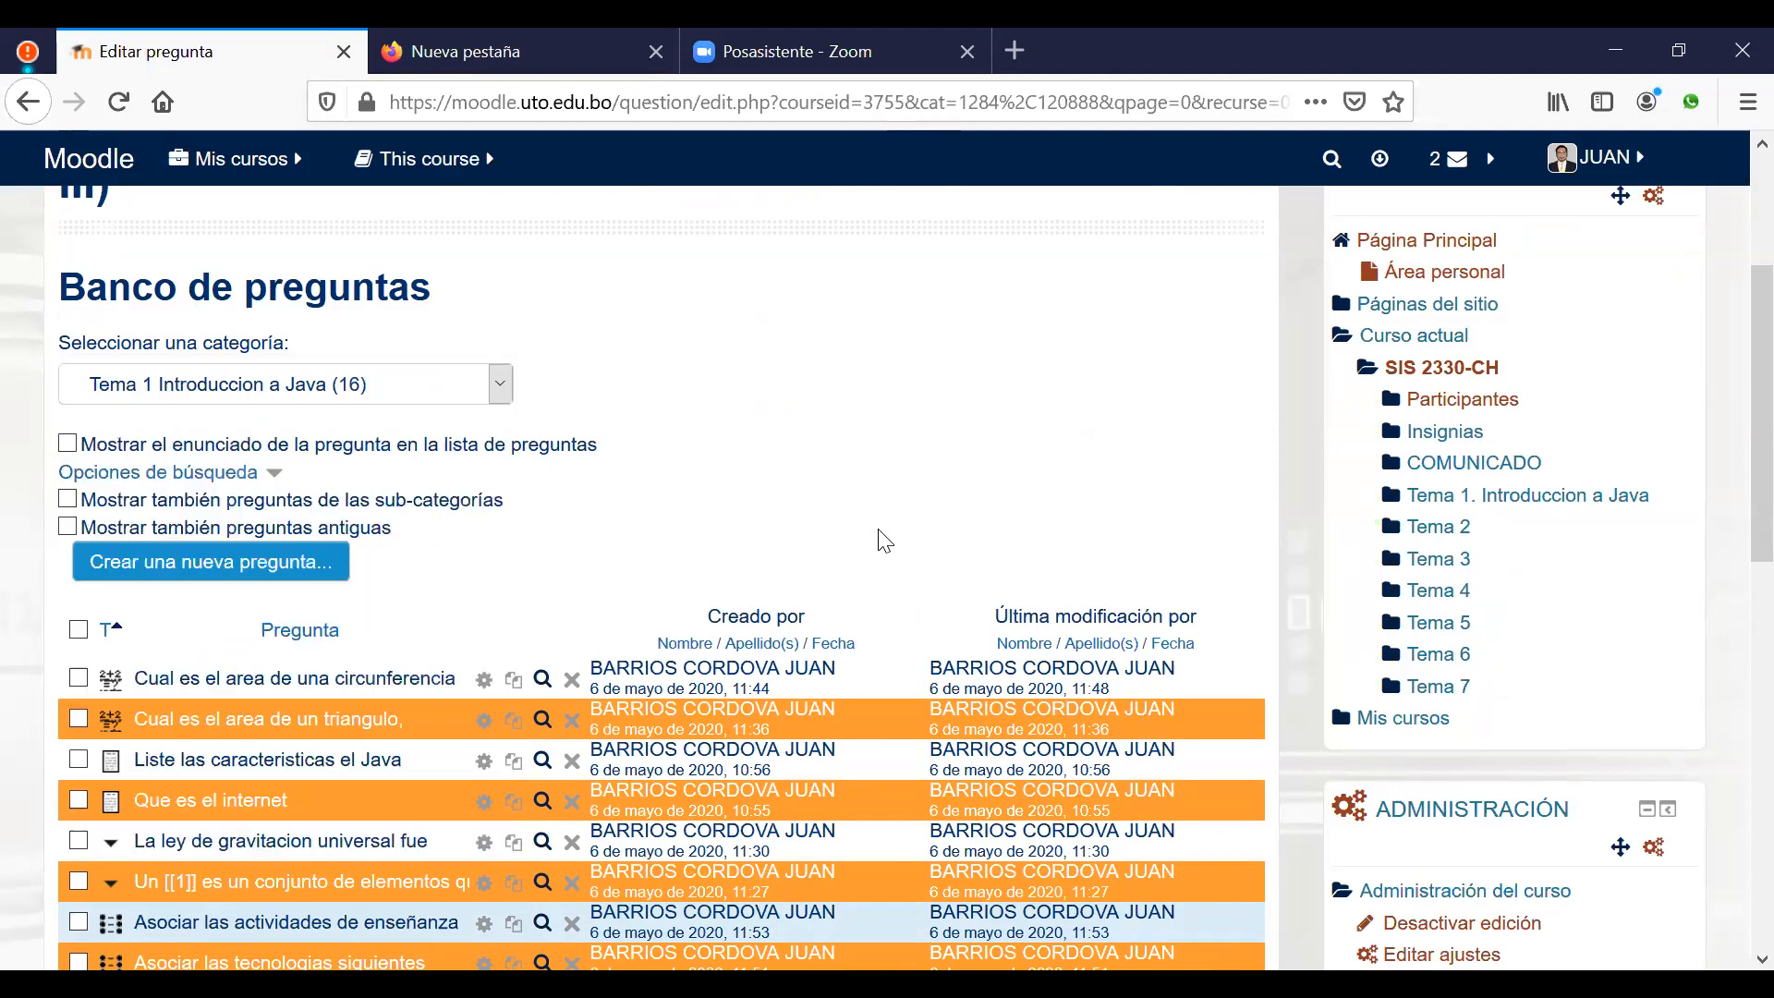
scroll(882, 535, down, 3)
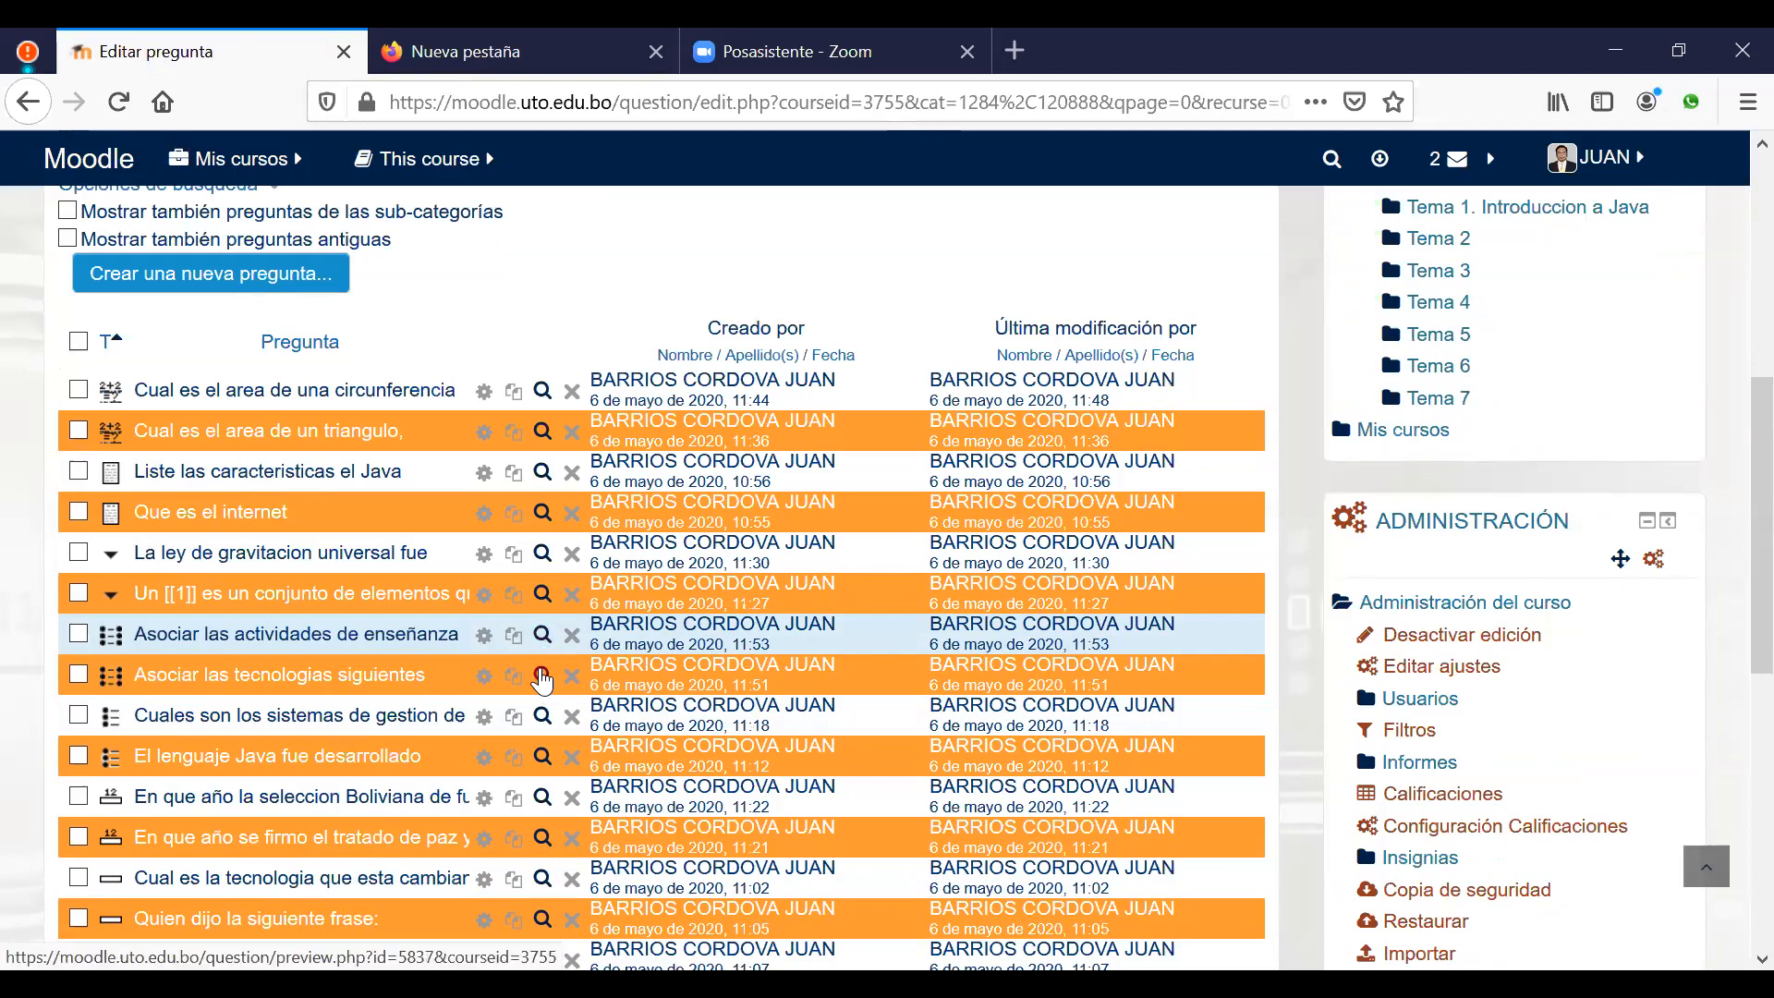
Step: Preview the matching question, inspect each item's choices, and fill in the correct answers
click(543, 676)
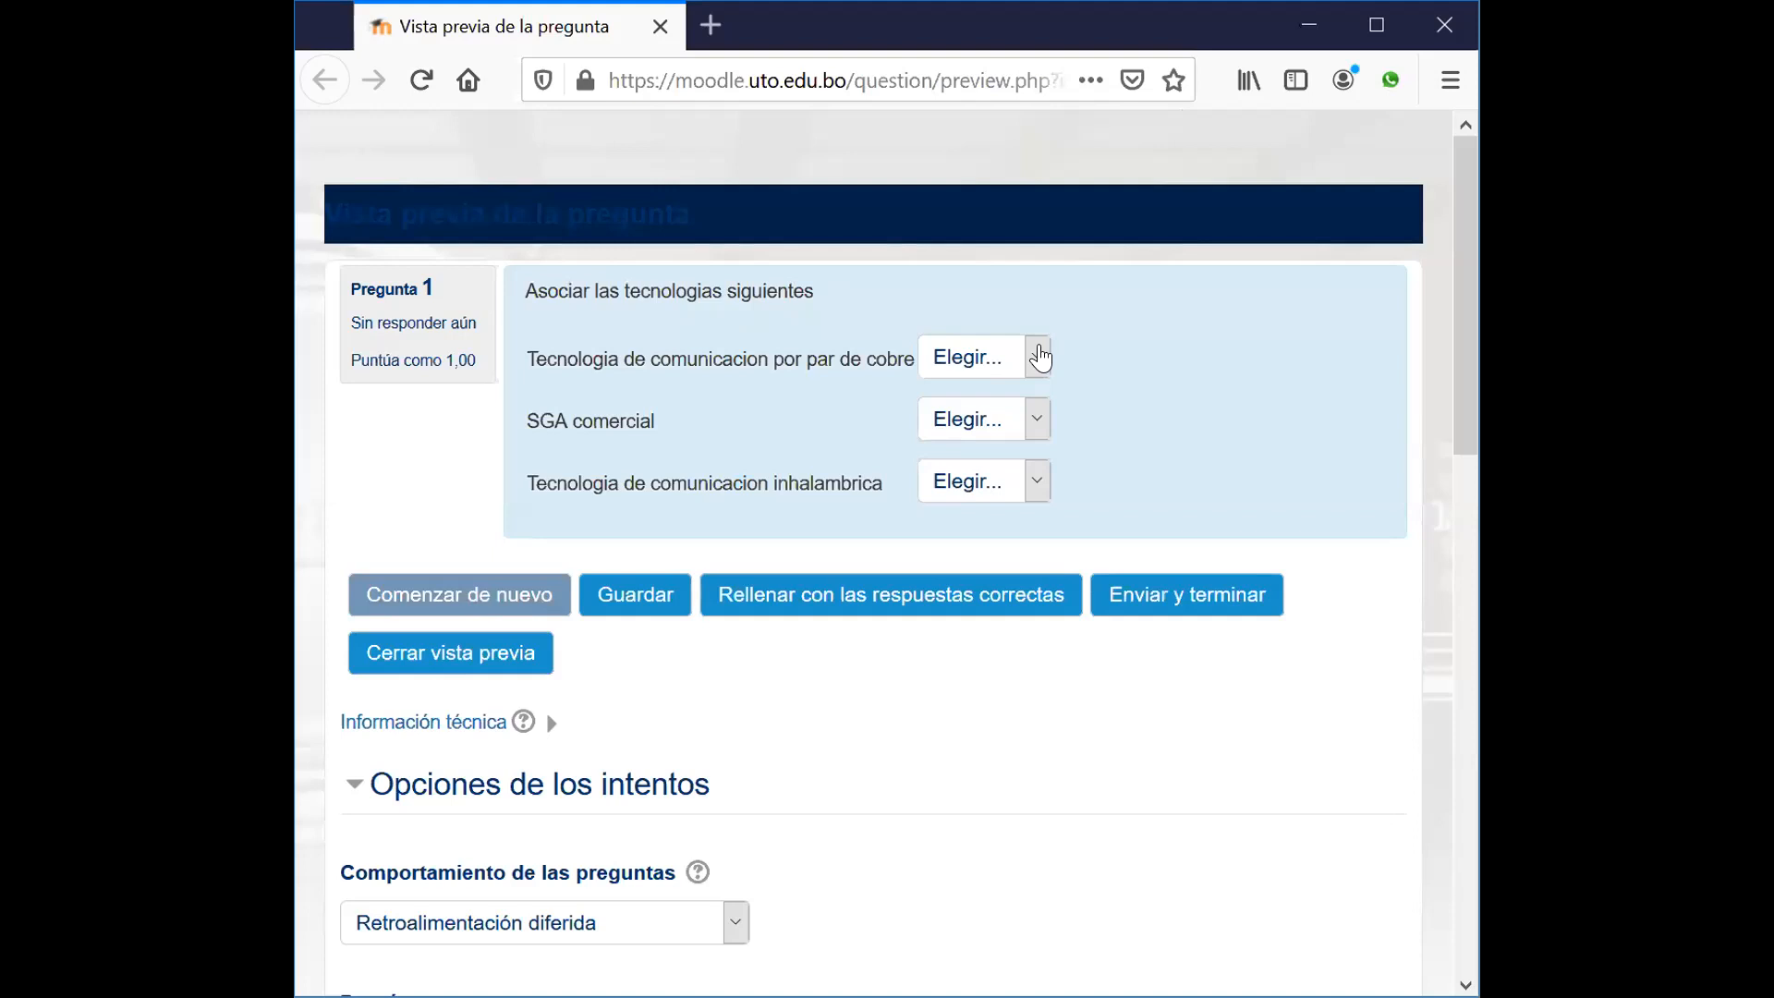
click(1038, 356)
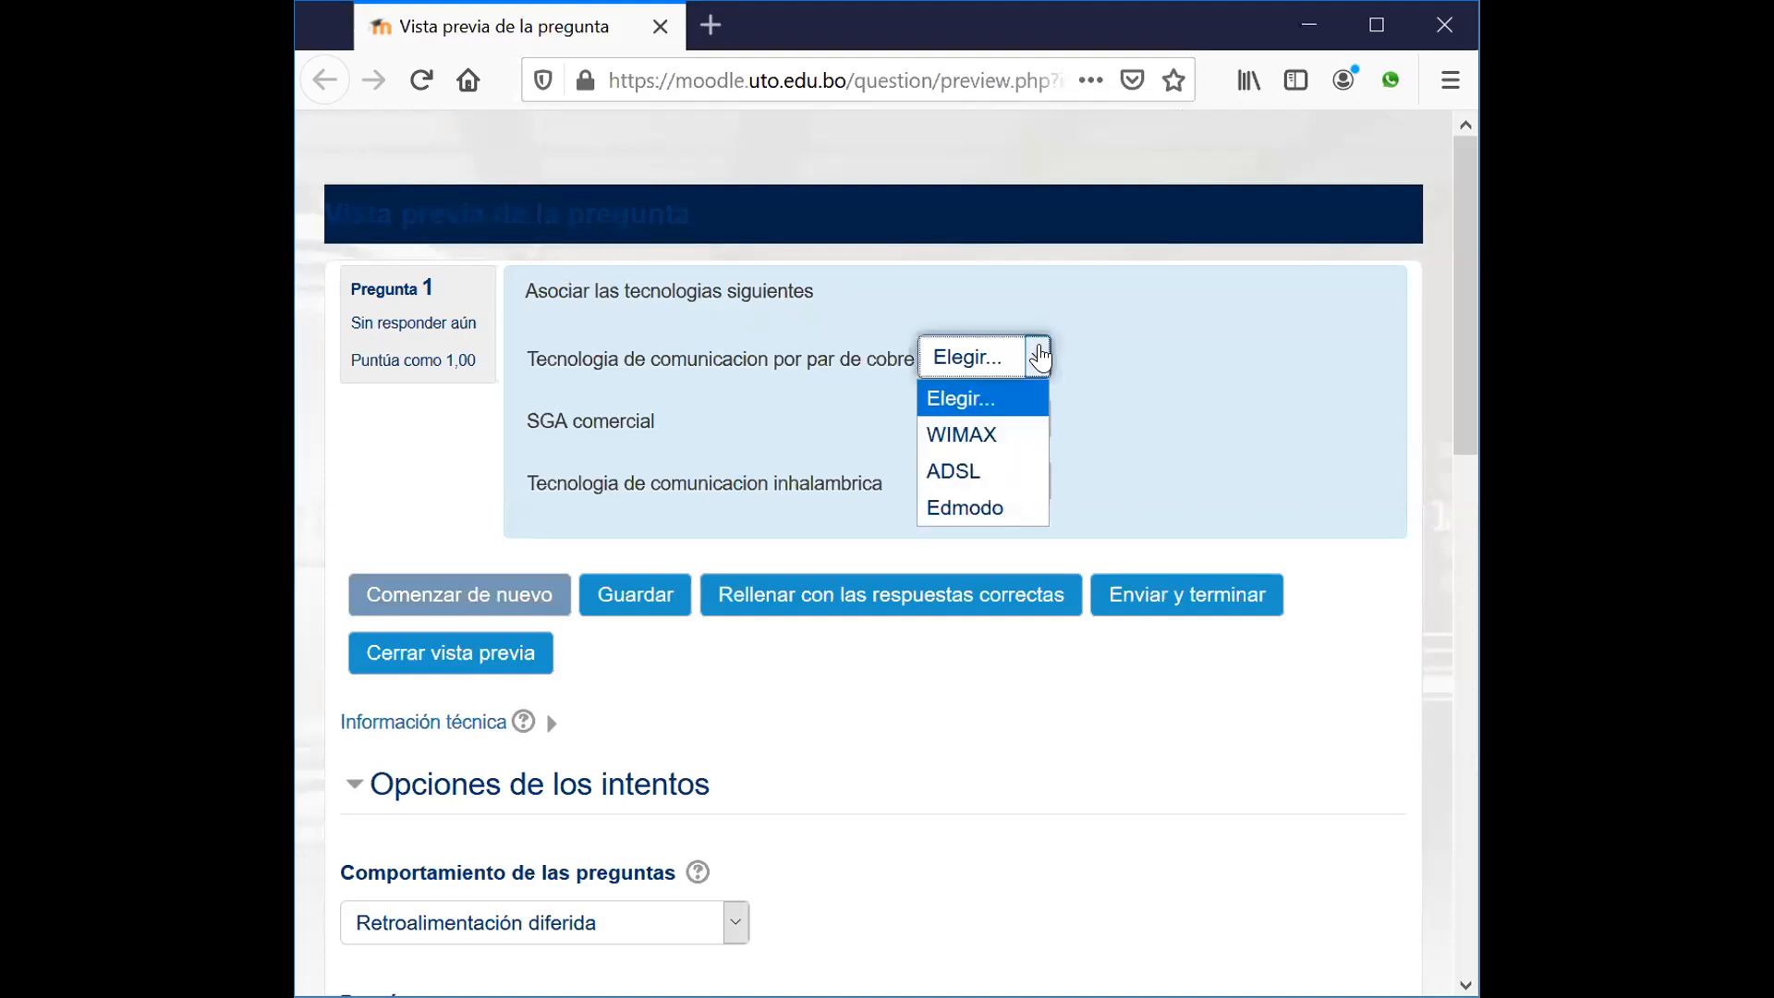
click(1037, 418)
click(1251, 412)
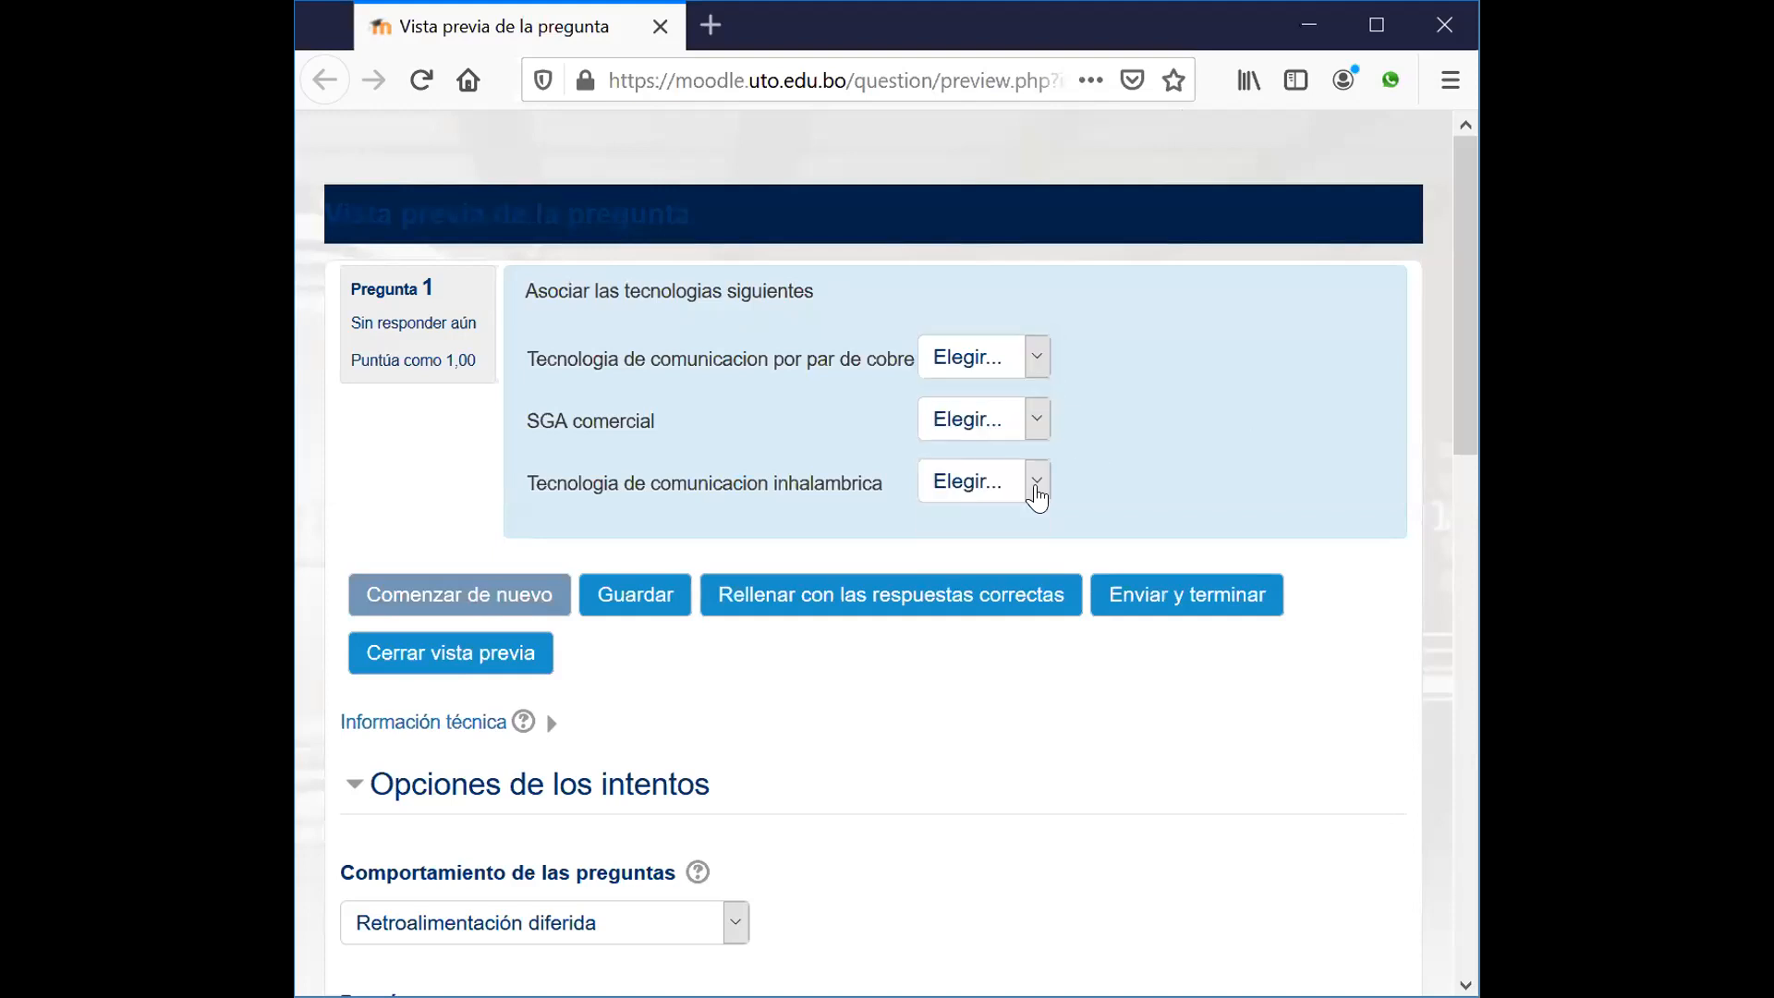
click(1037, 481)
click(1196, 409)
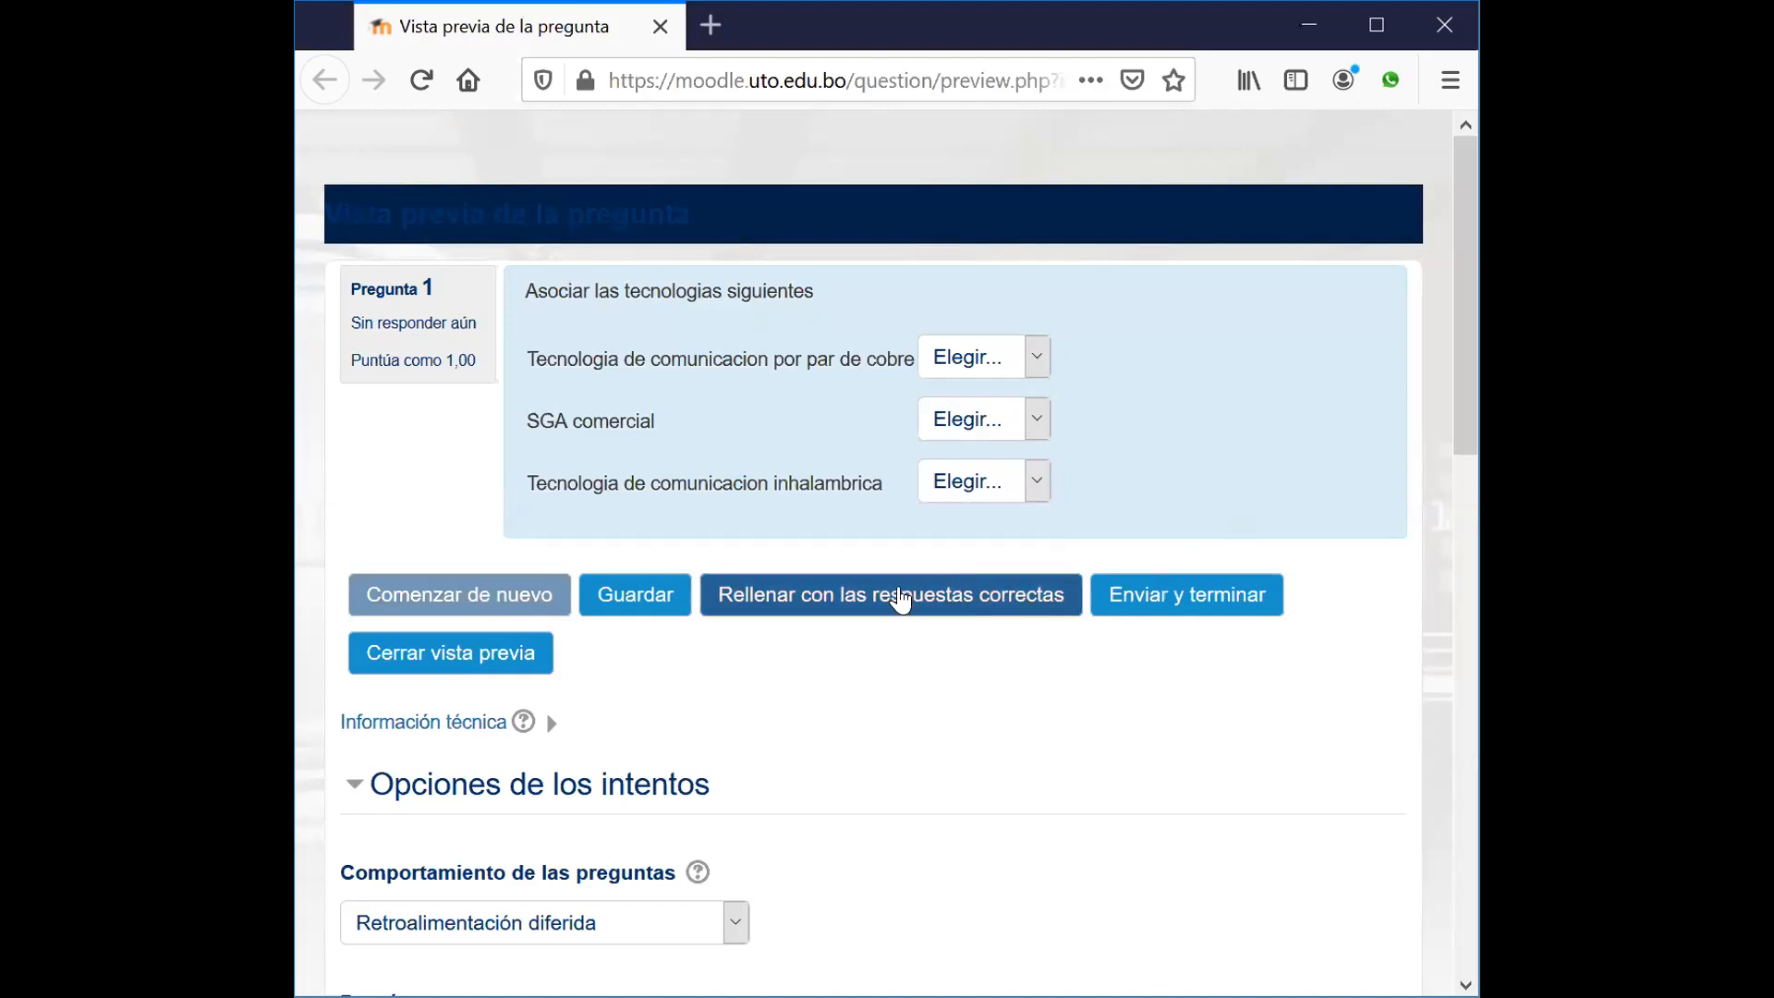
click(901, 600)
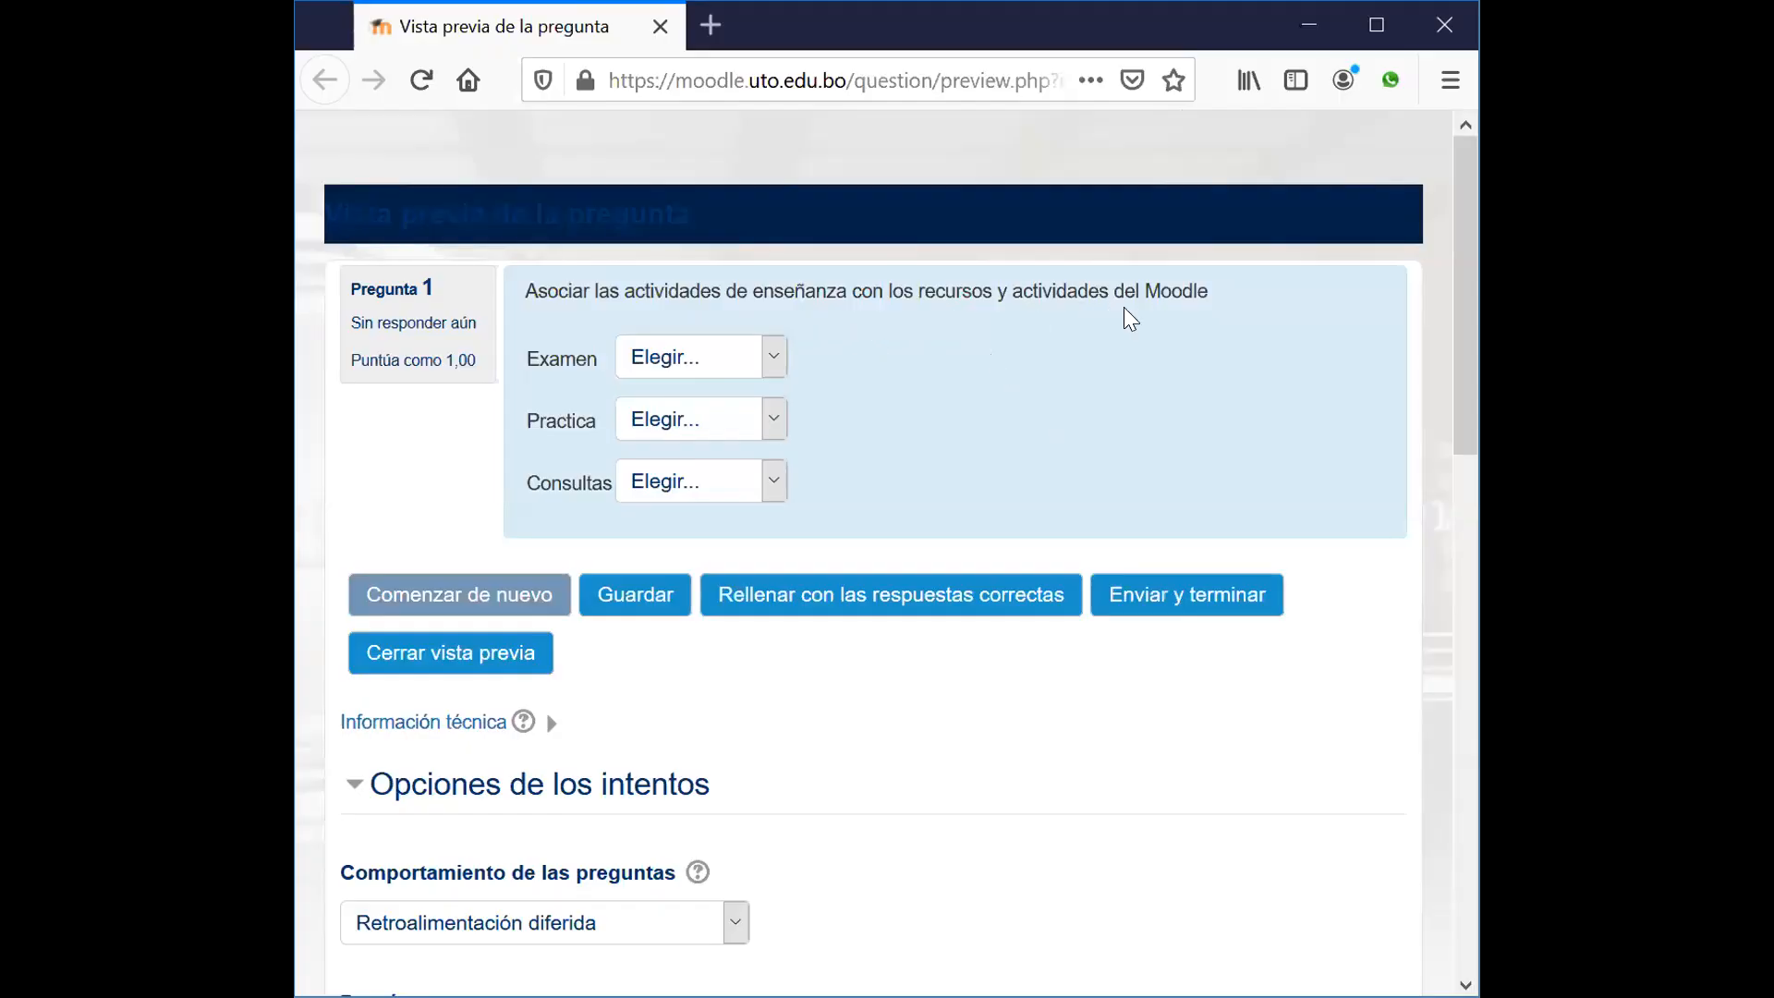
Step: Check the Examen, Practica and Consultas choices, fill in correct answers, and close the preview
click(774, 360)
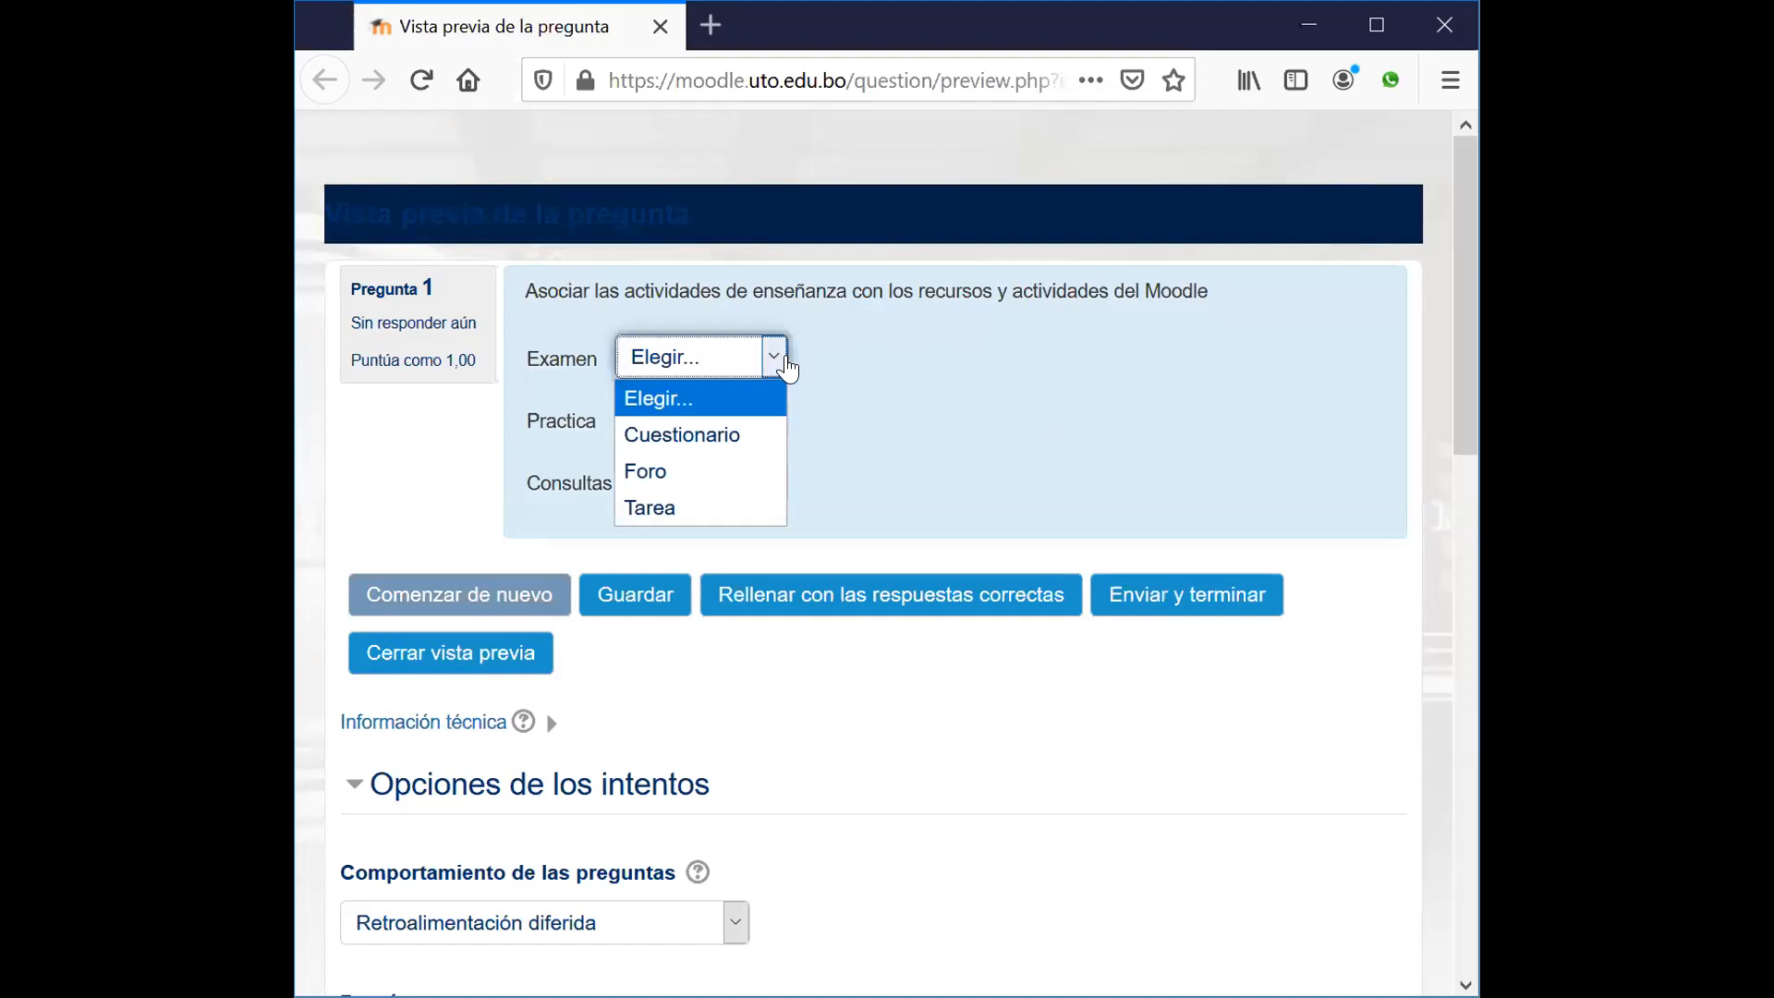
click(911, 358)
click(771, 427)
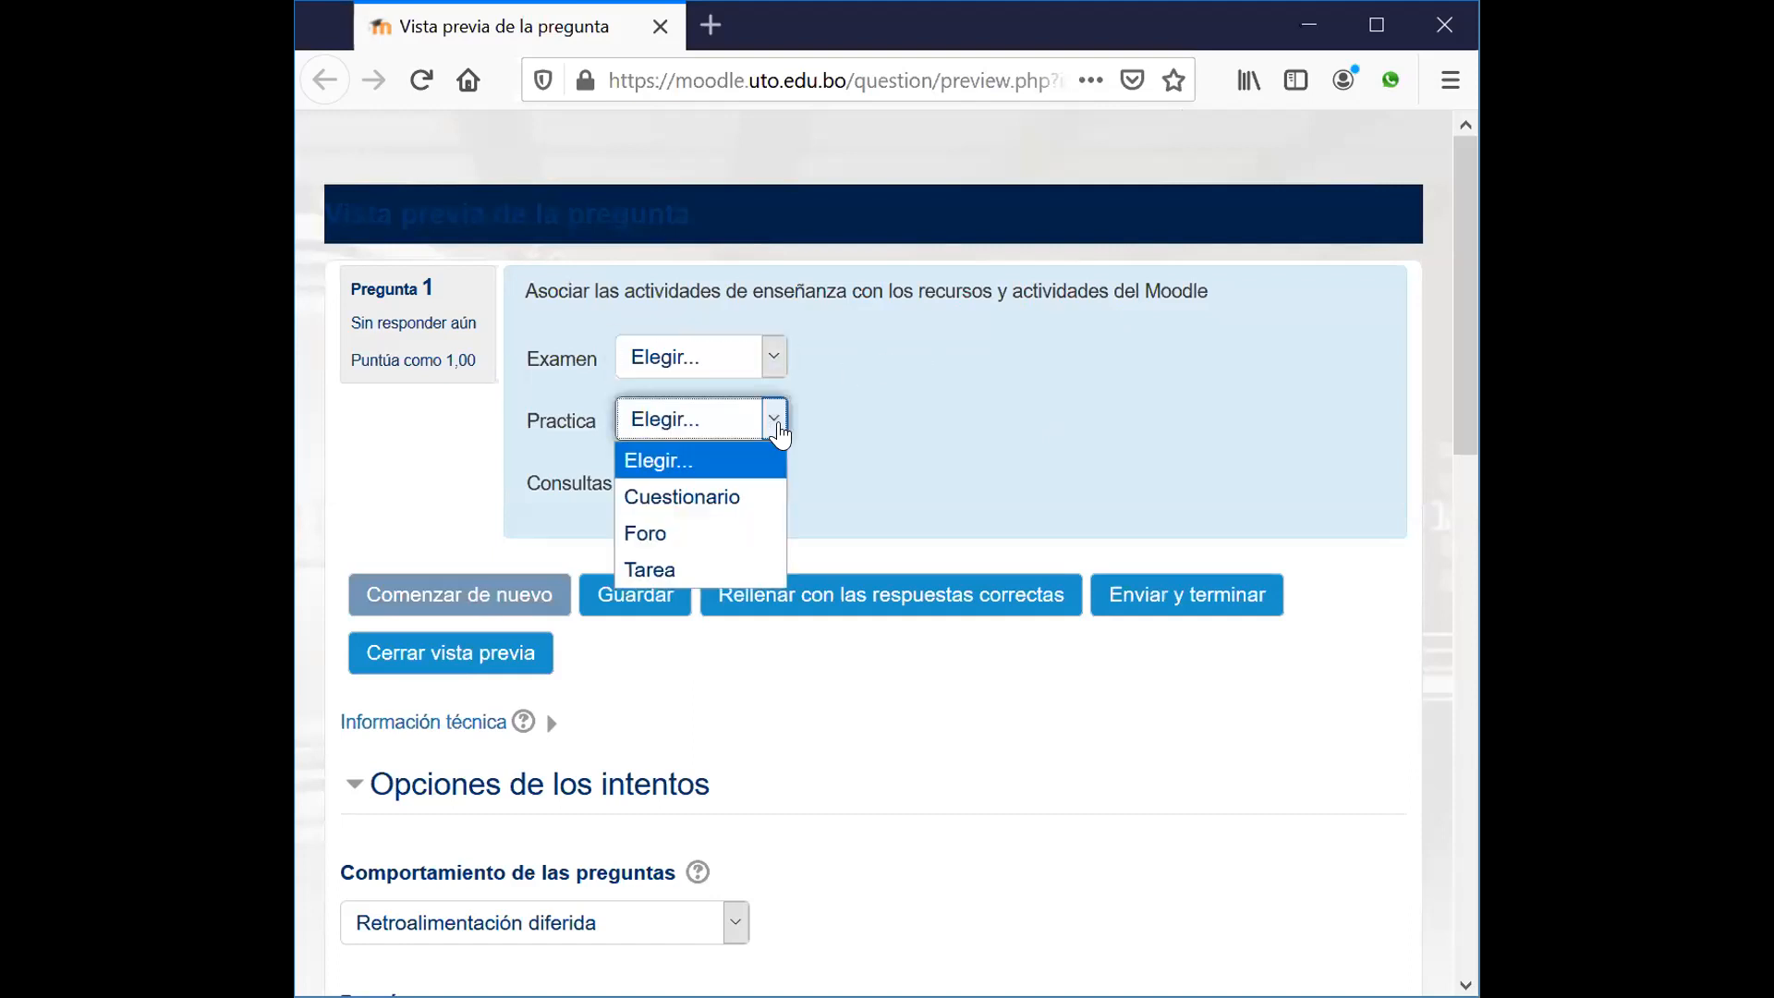
click(977, 421)
click(774, 482)
click(981, 442)
click(882, 596)
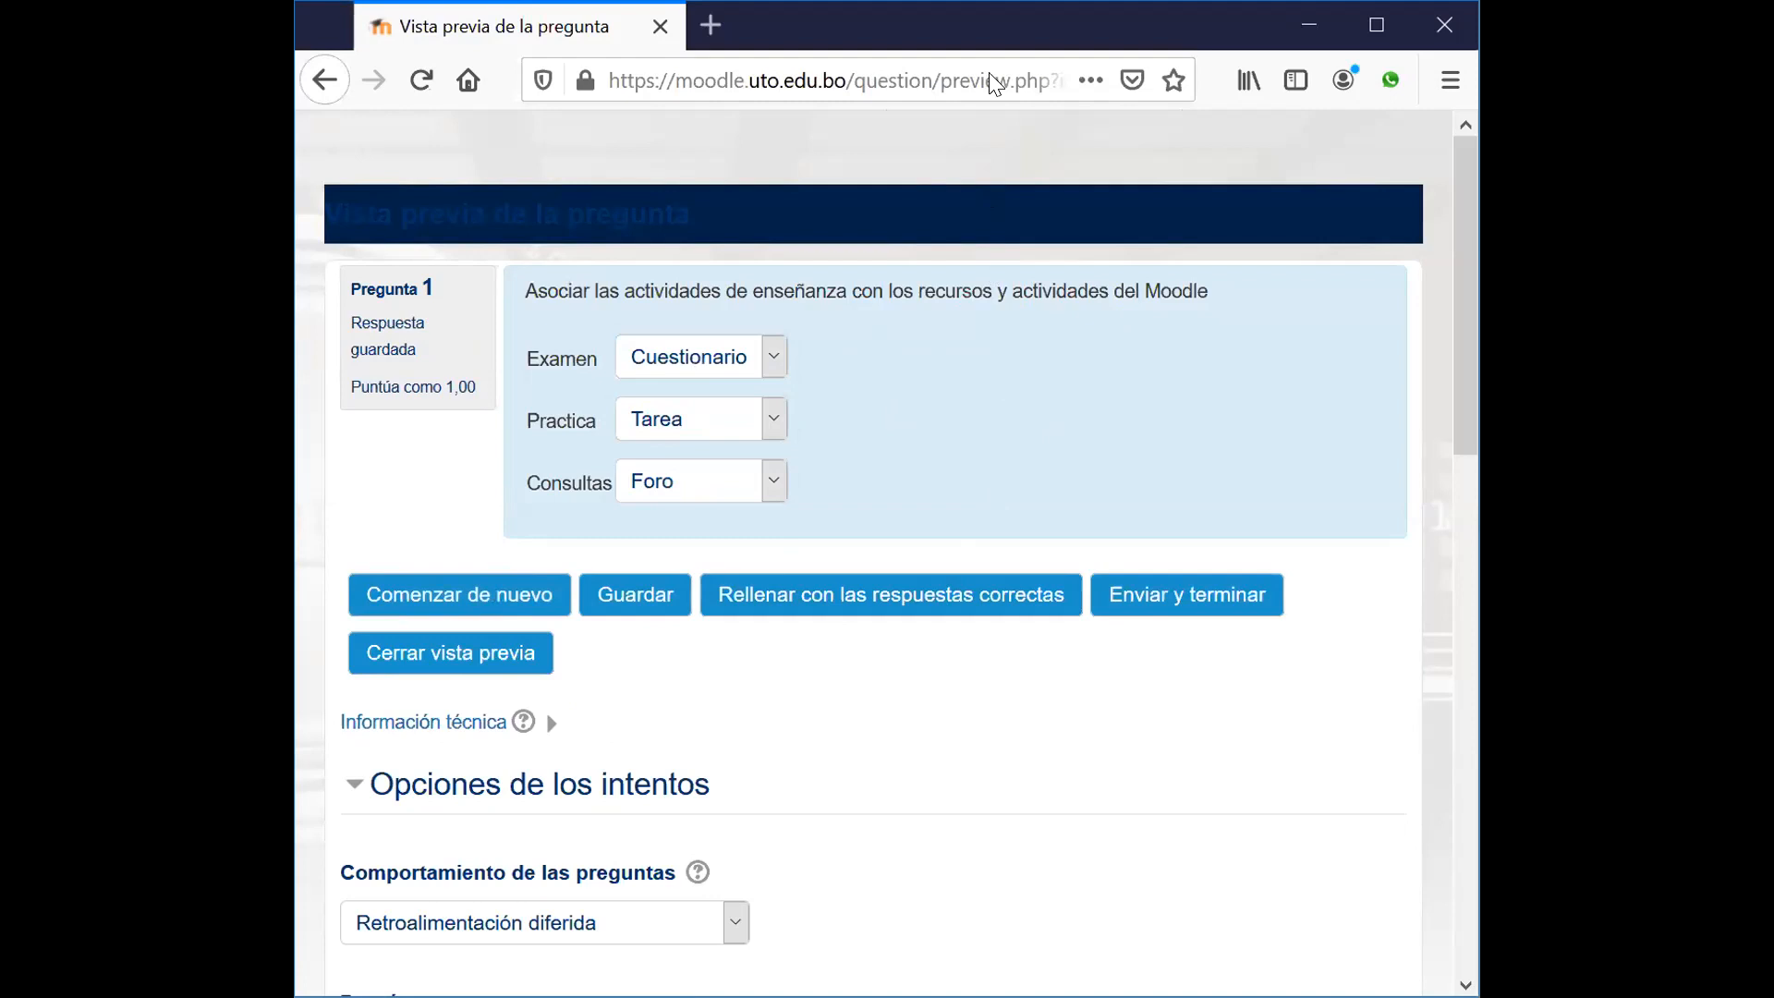
click(975, 50)
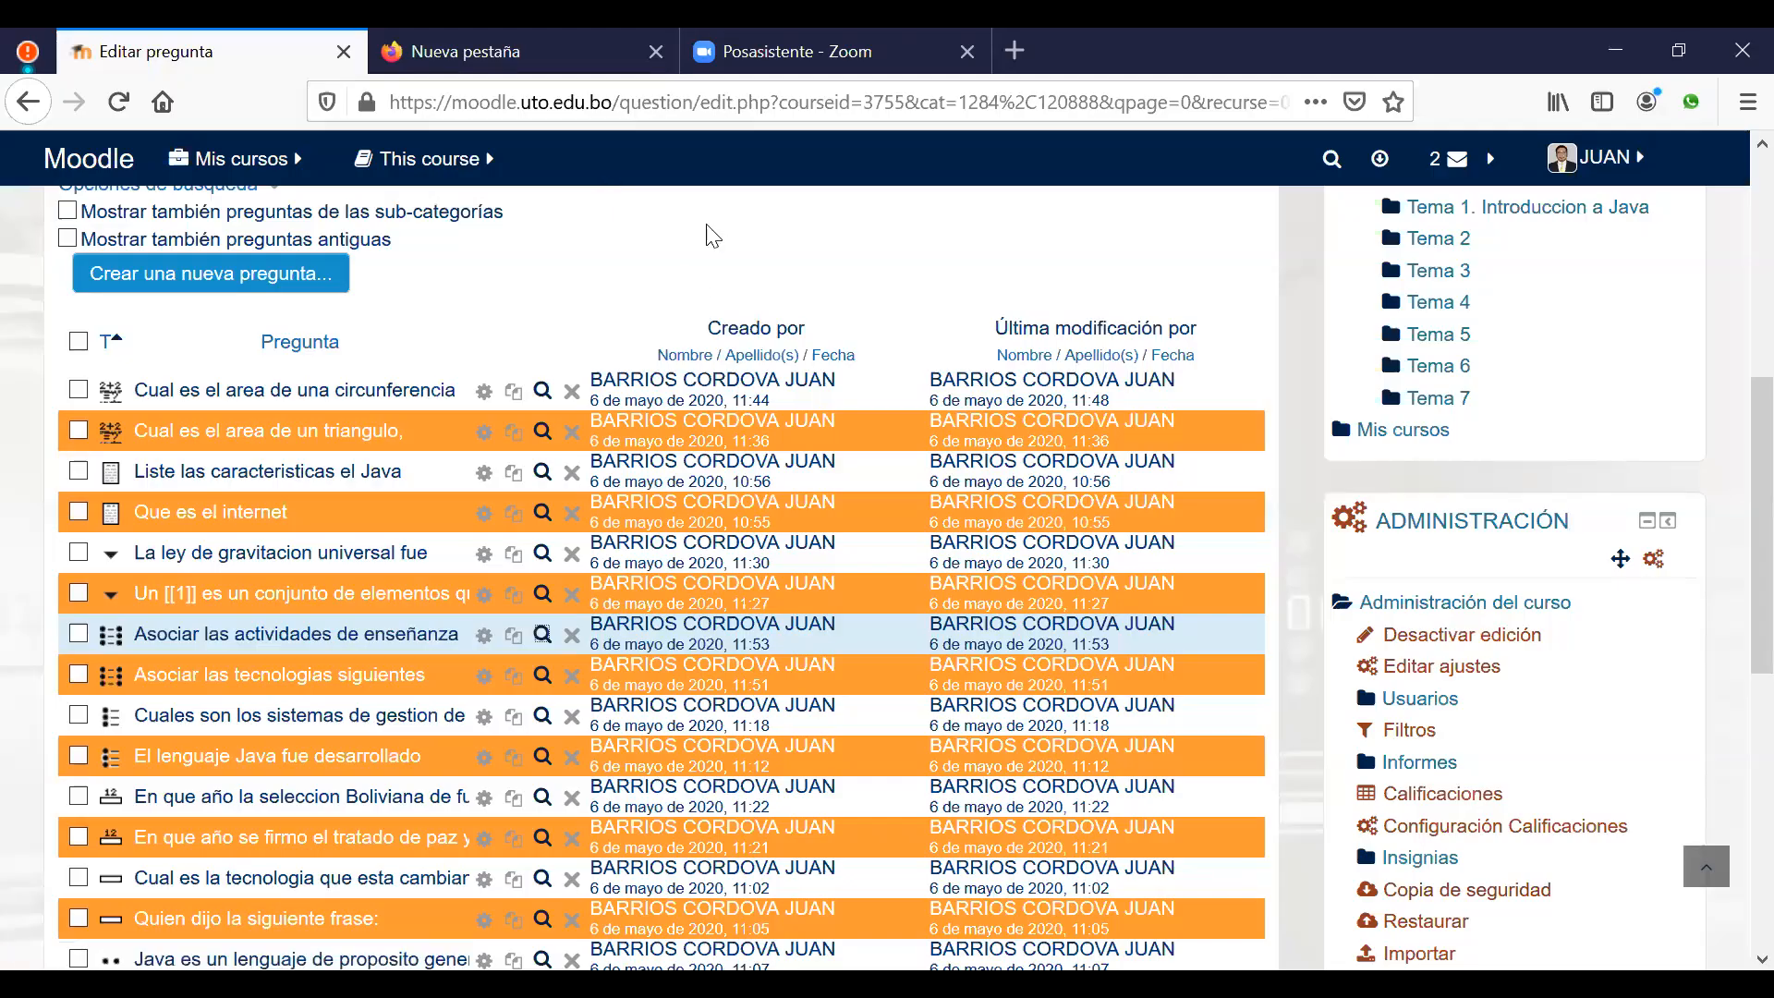
Step: Go through SISTEMAS E INFORMATICA and the home page to the SIS 2330-CH course's Tema 1
scroll(813, 305, up, 3)
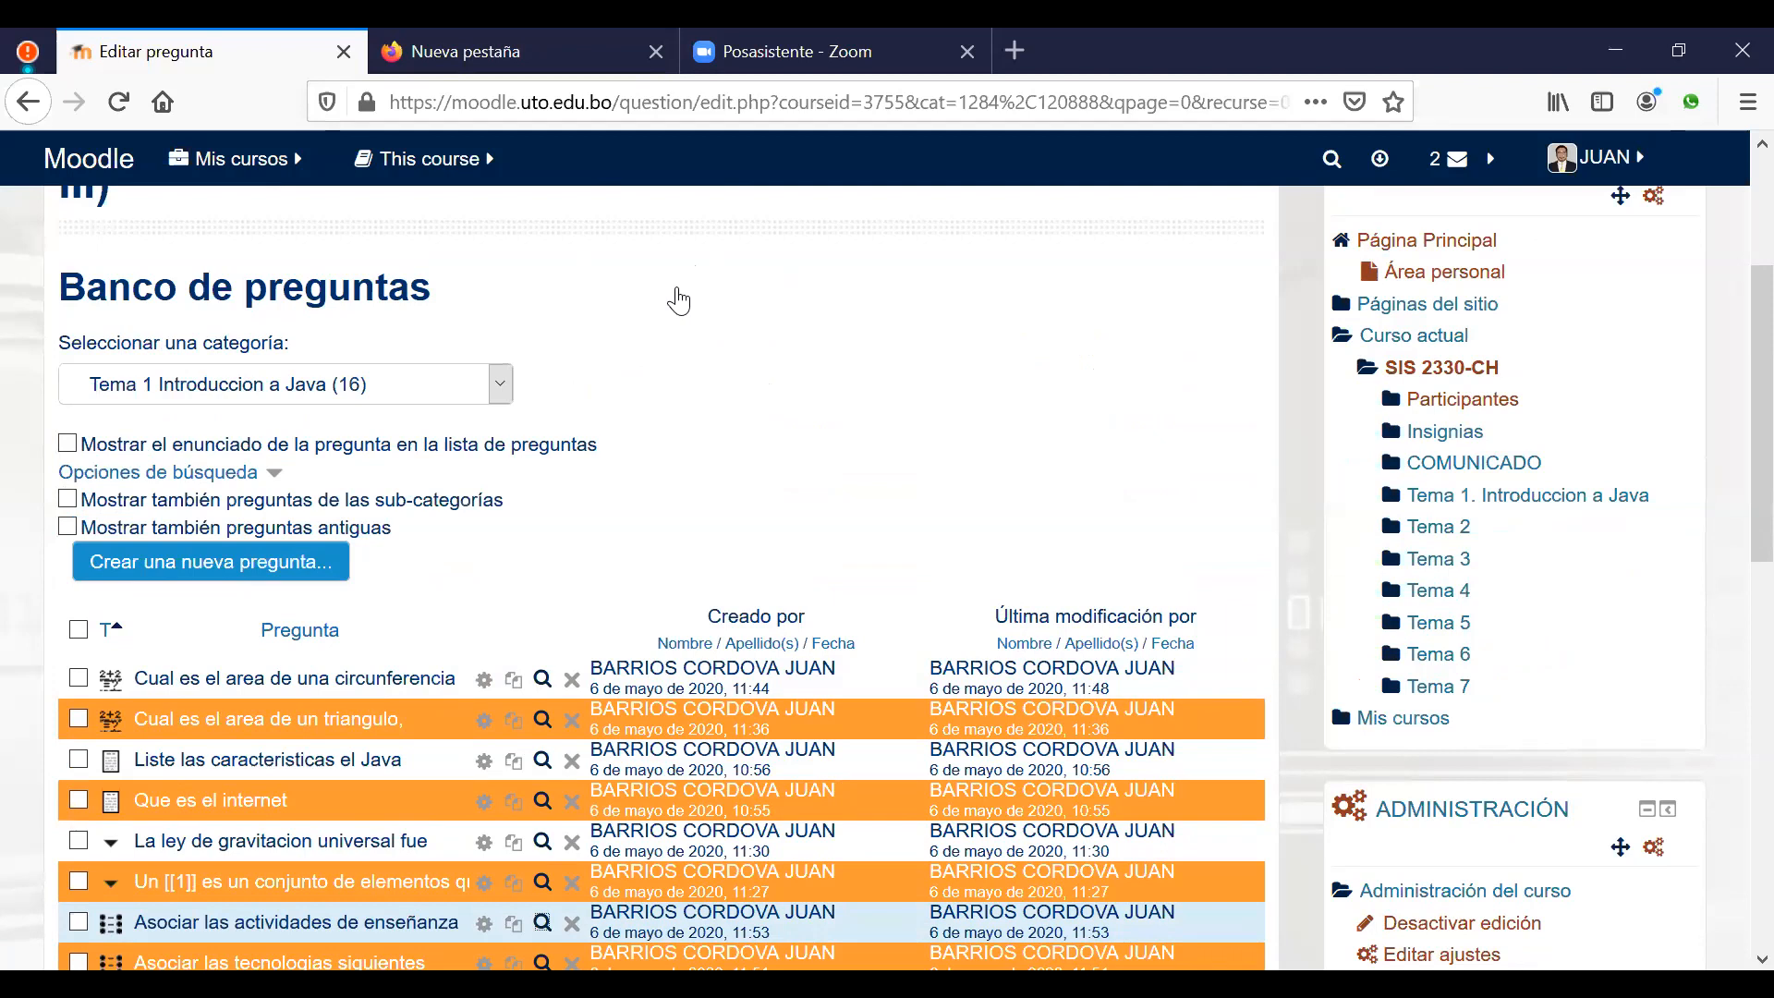
scroll(582, 364, up, 3)
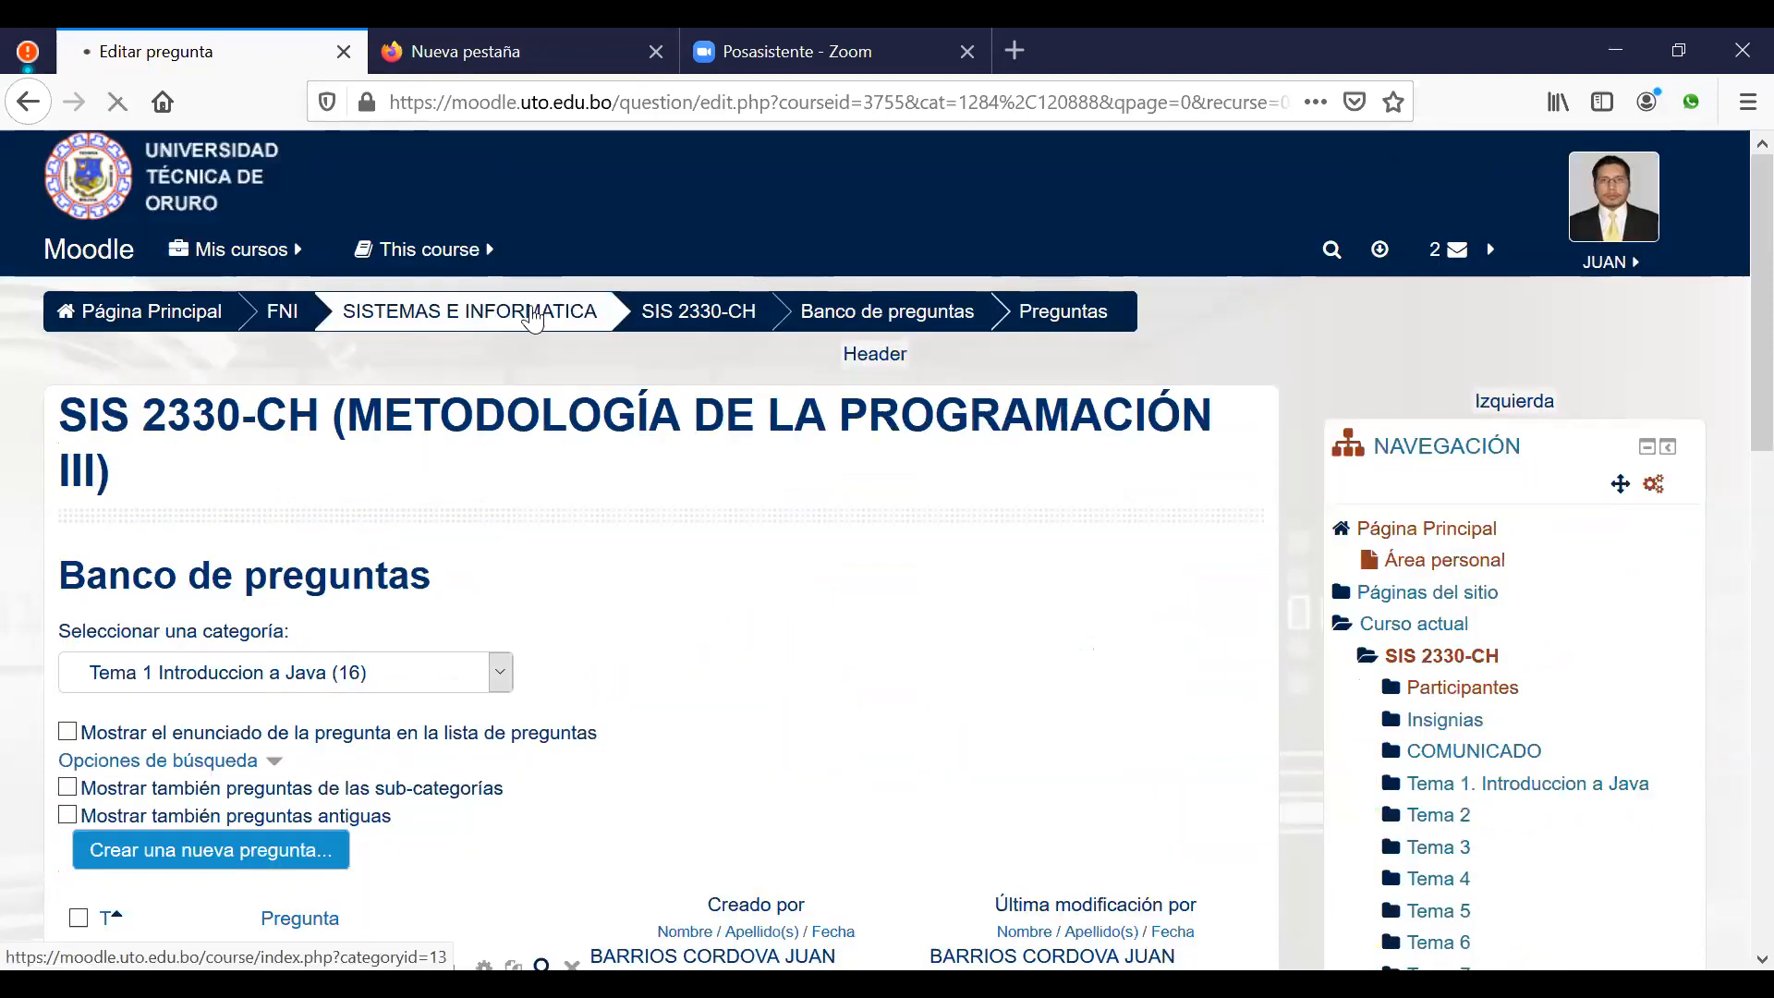
click(669, 317)
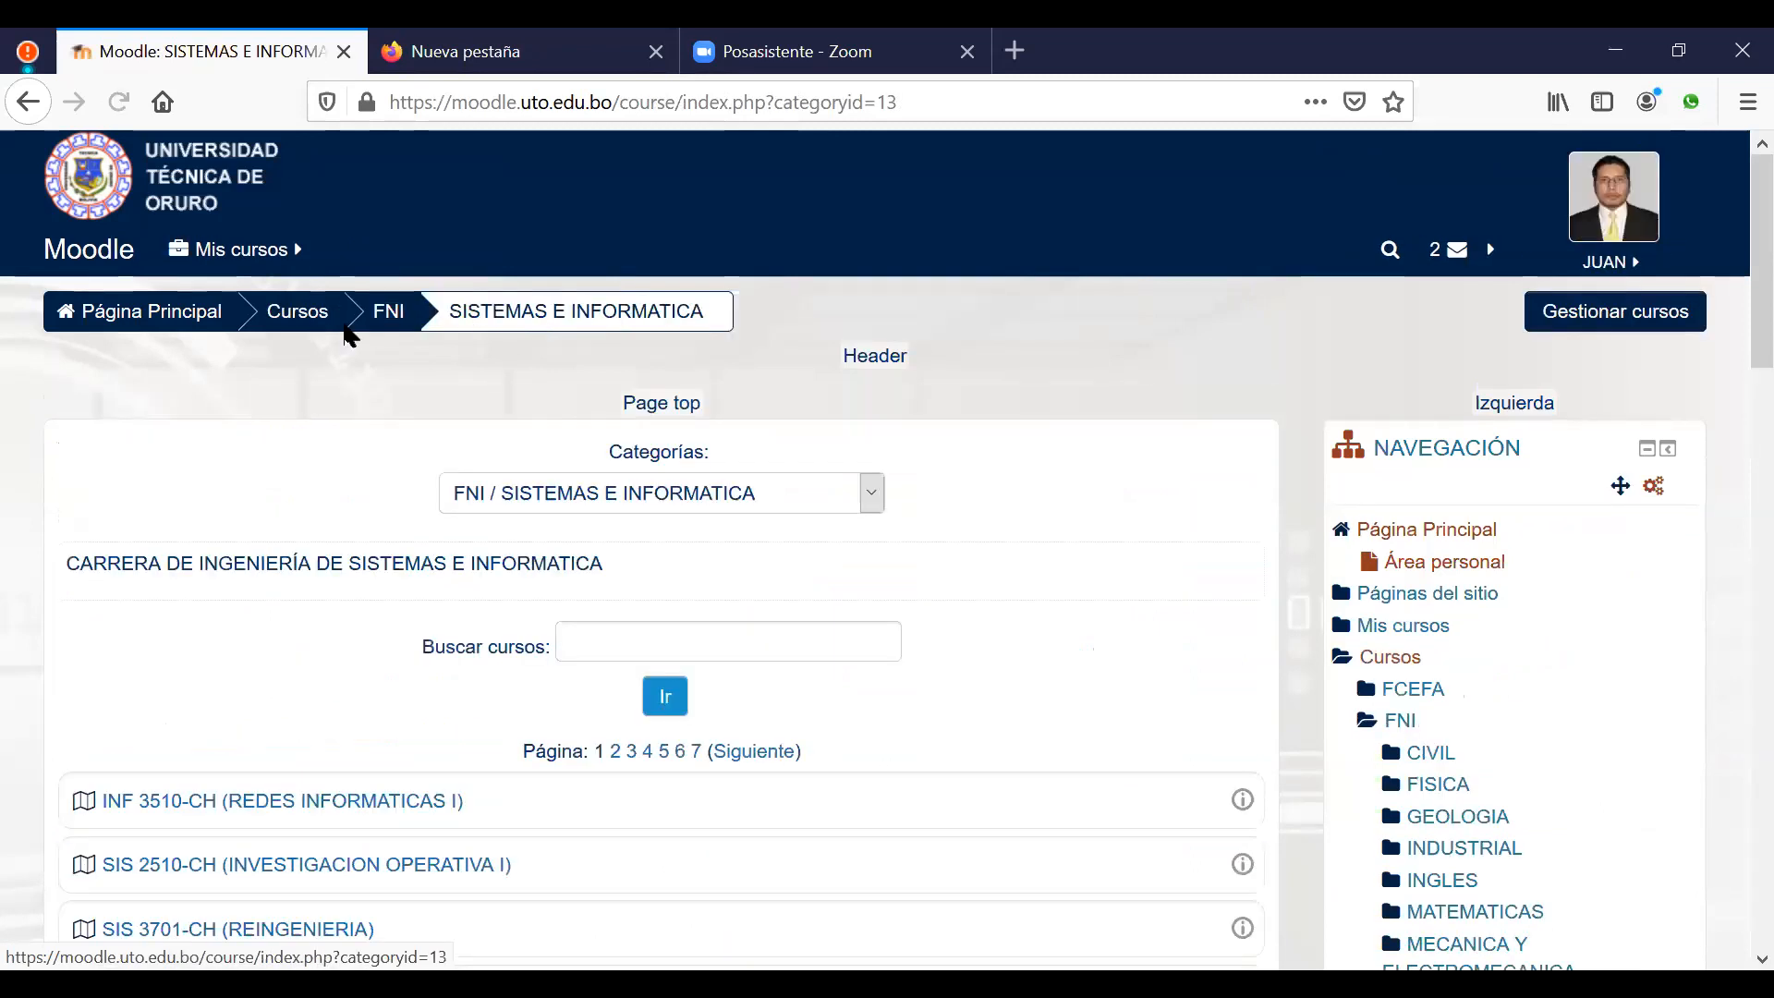
click(143, 331)
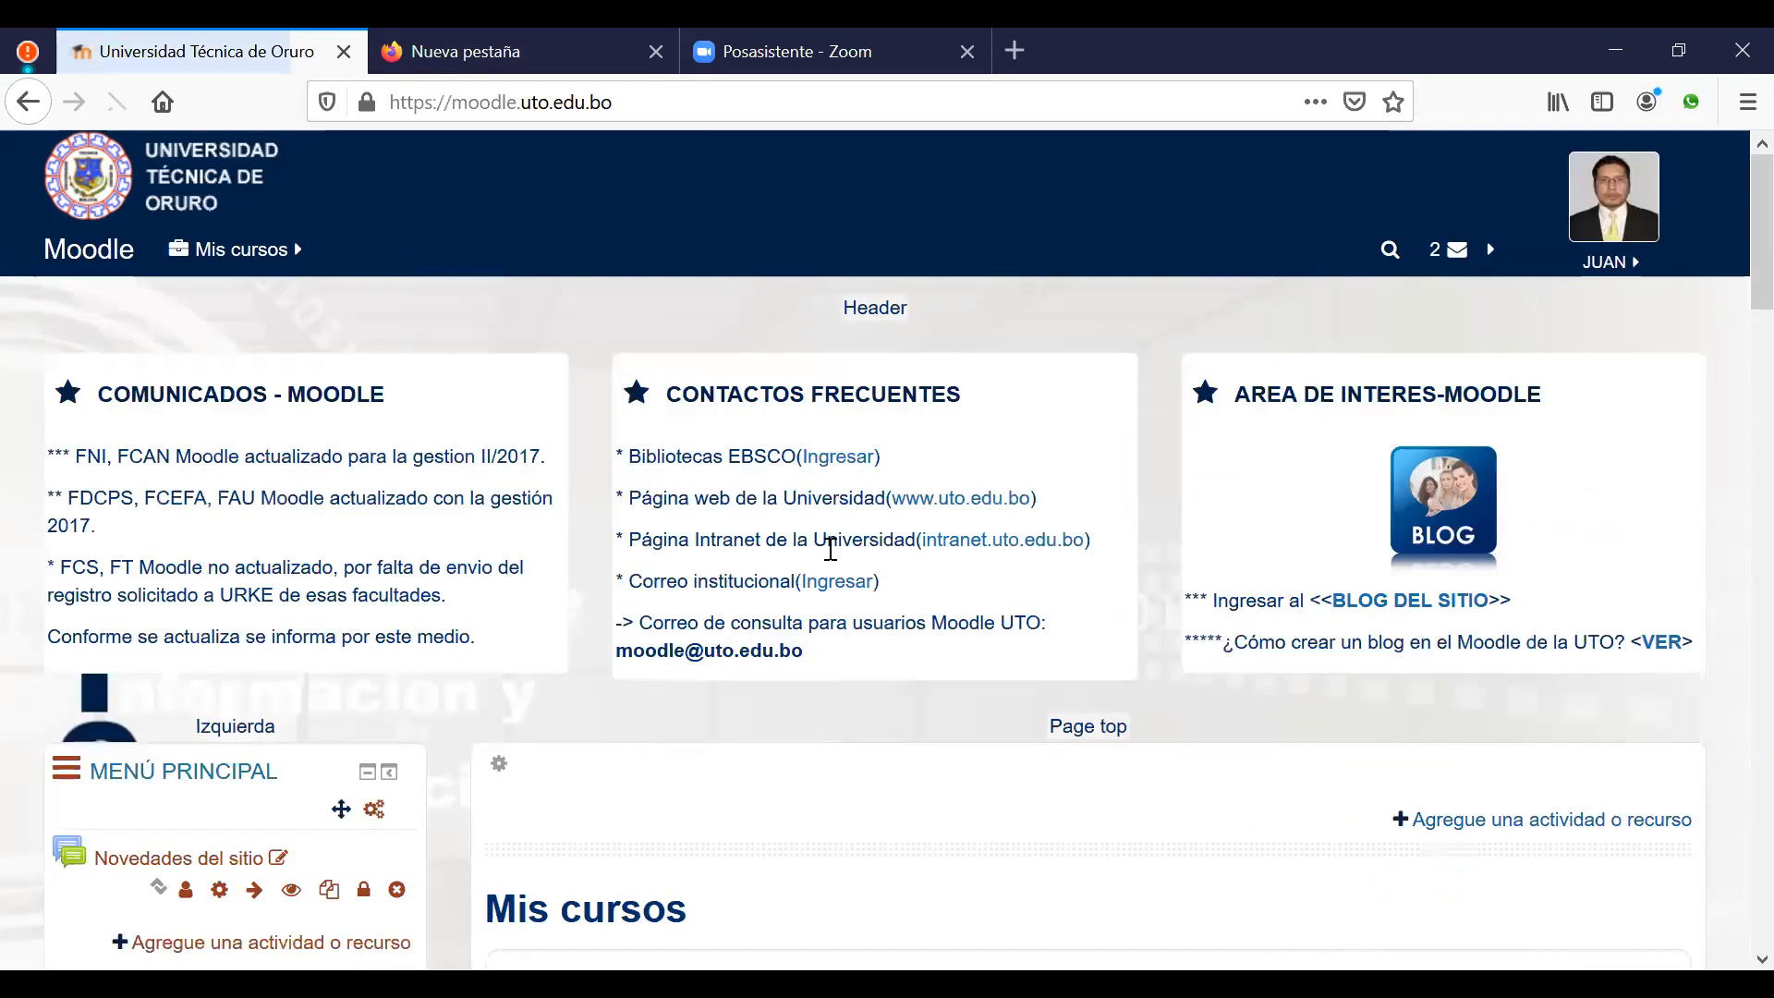
scroll(805, 554, down, 5)
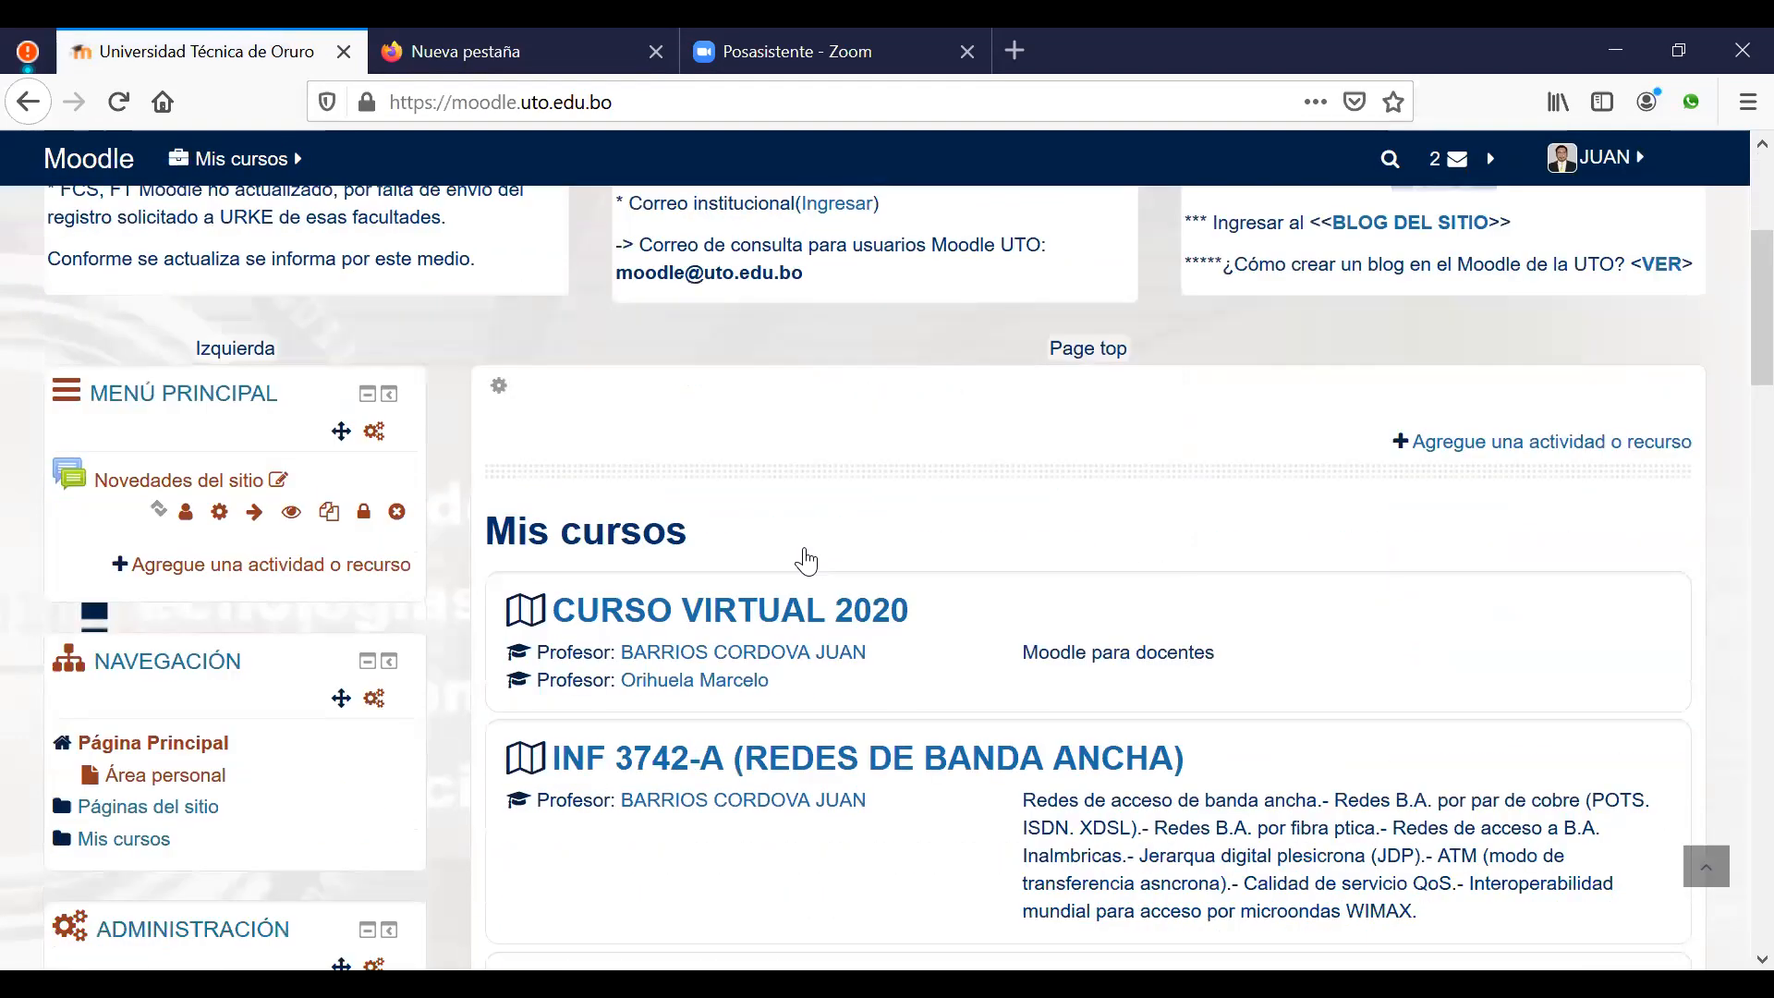
scroll(805, 559, down, 6)
click(841, 525)
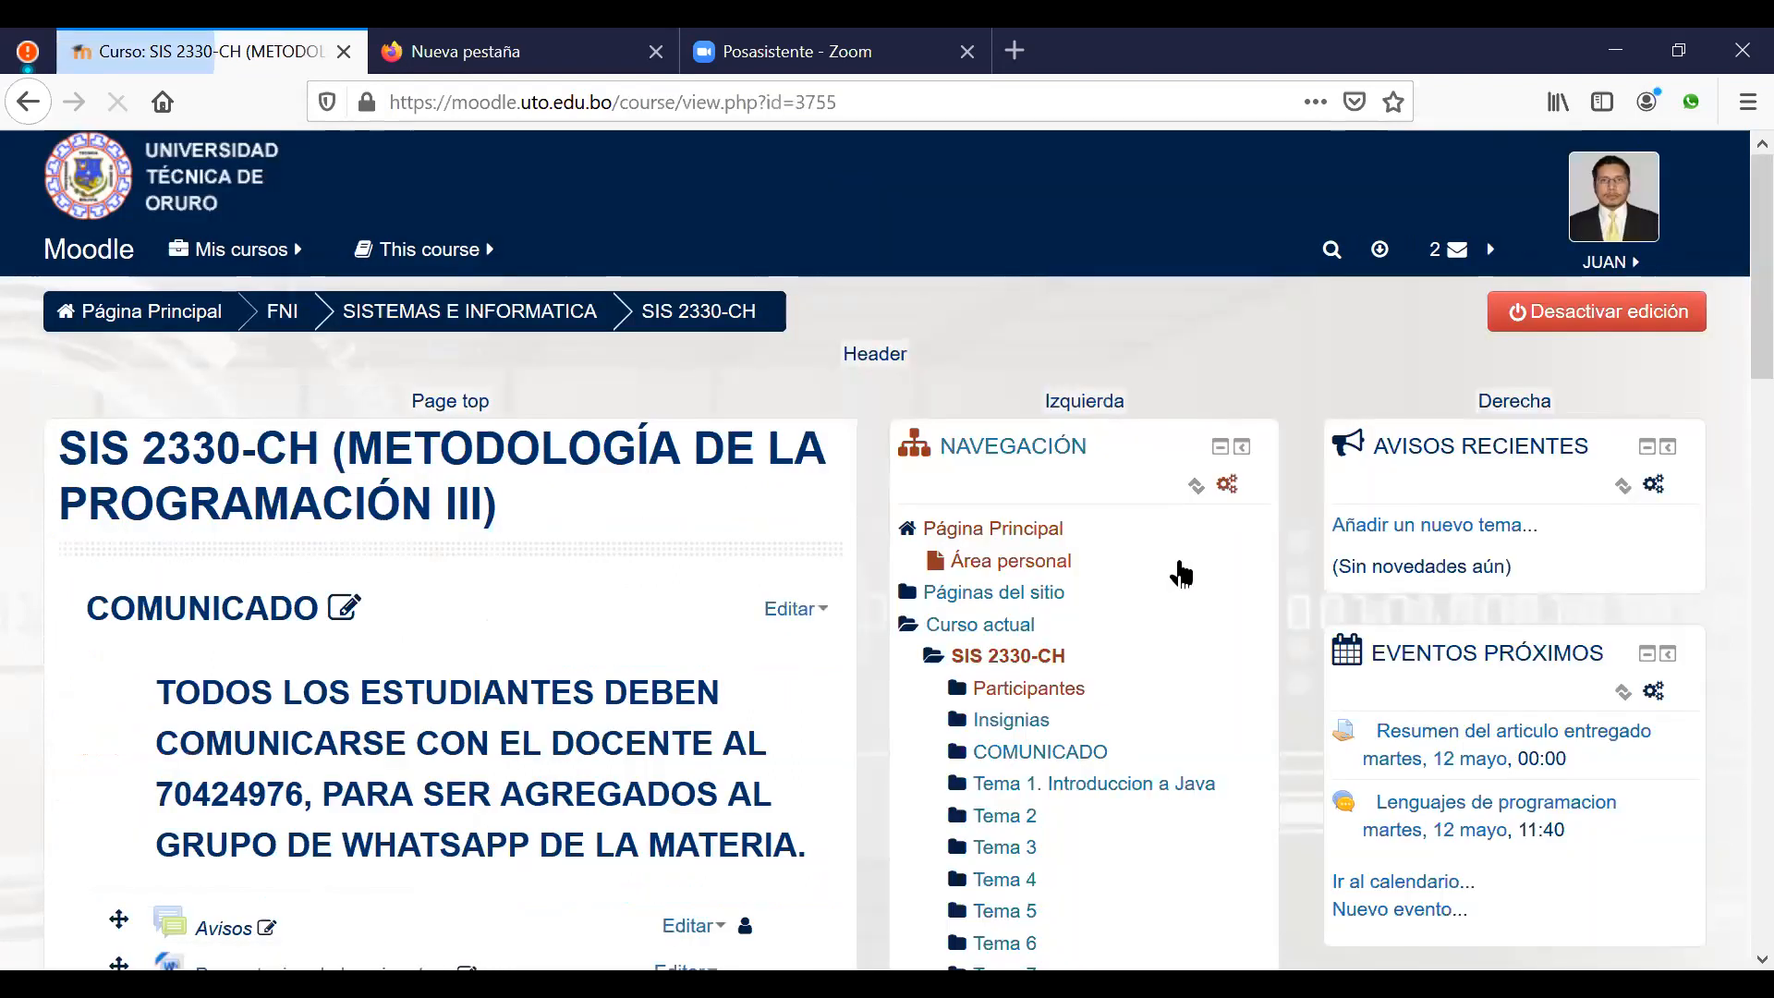
scroll(1180, 568, down, 14)
scroll(1180, 551, down, 3)
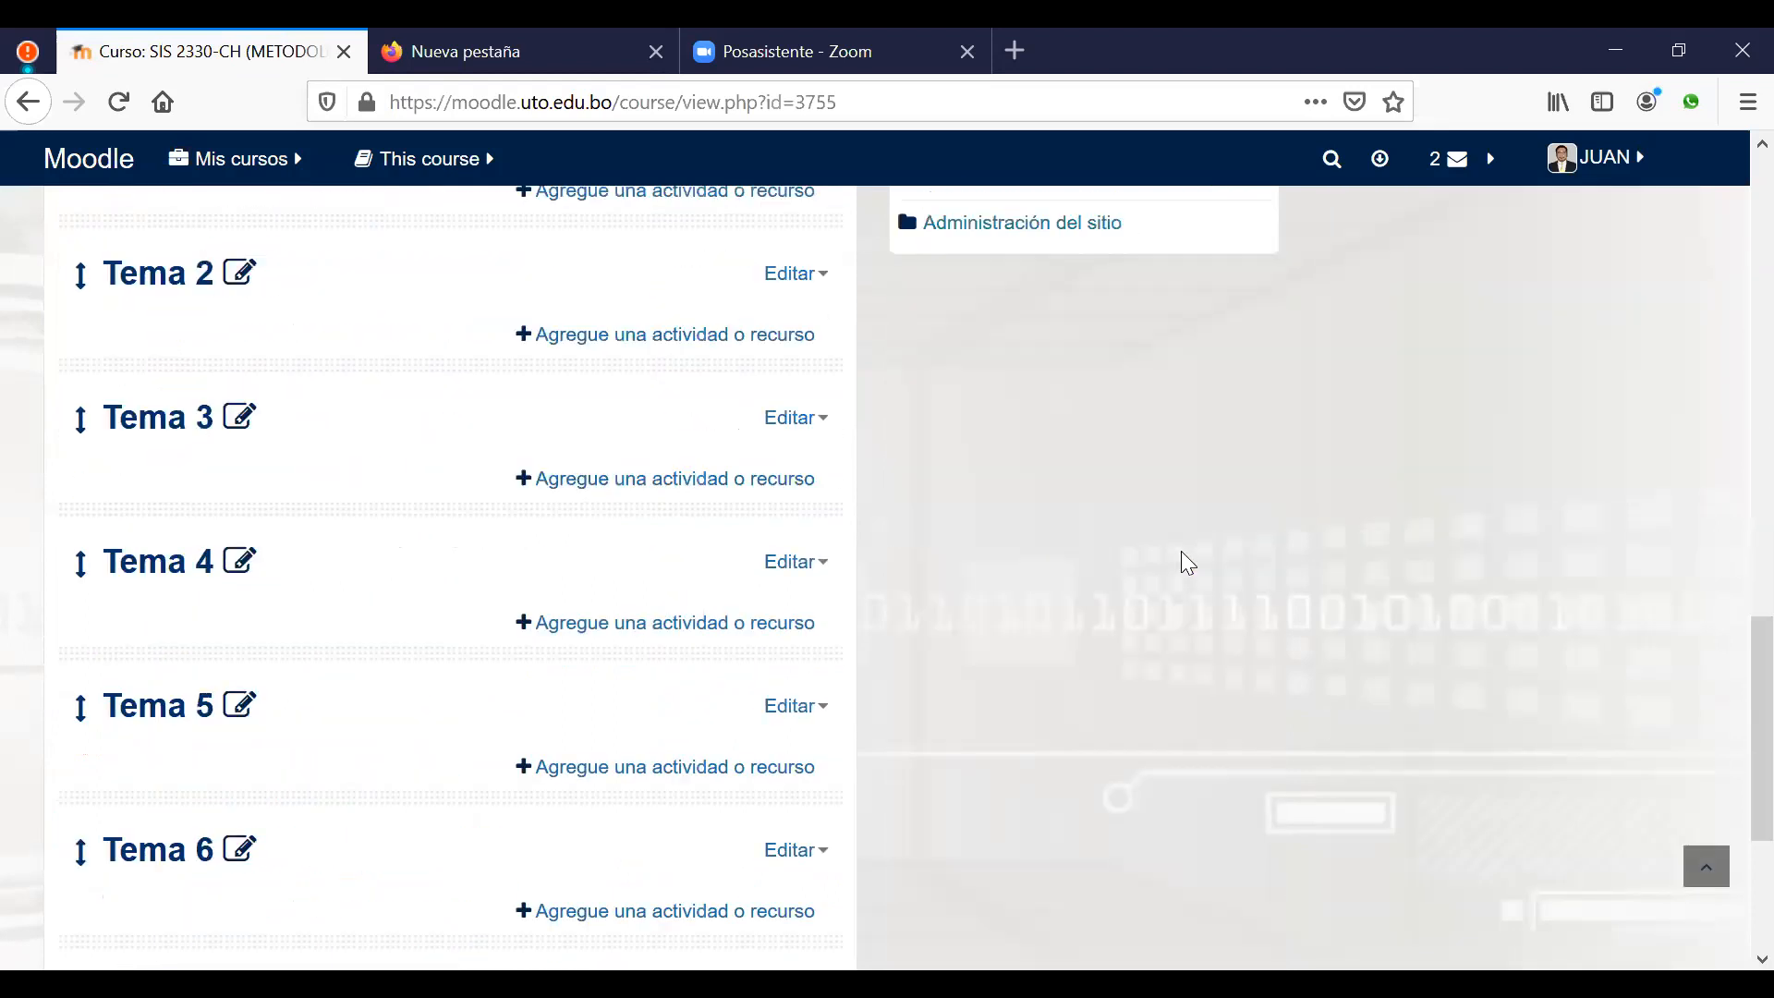
scroll(1180, 550, up, 6)
scroll(1183, 564, up, 1)
scroll(1183, 564, up, 1)
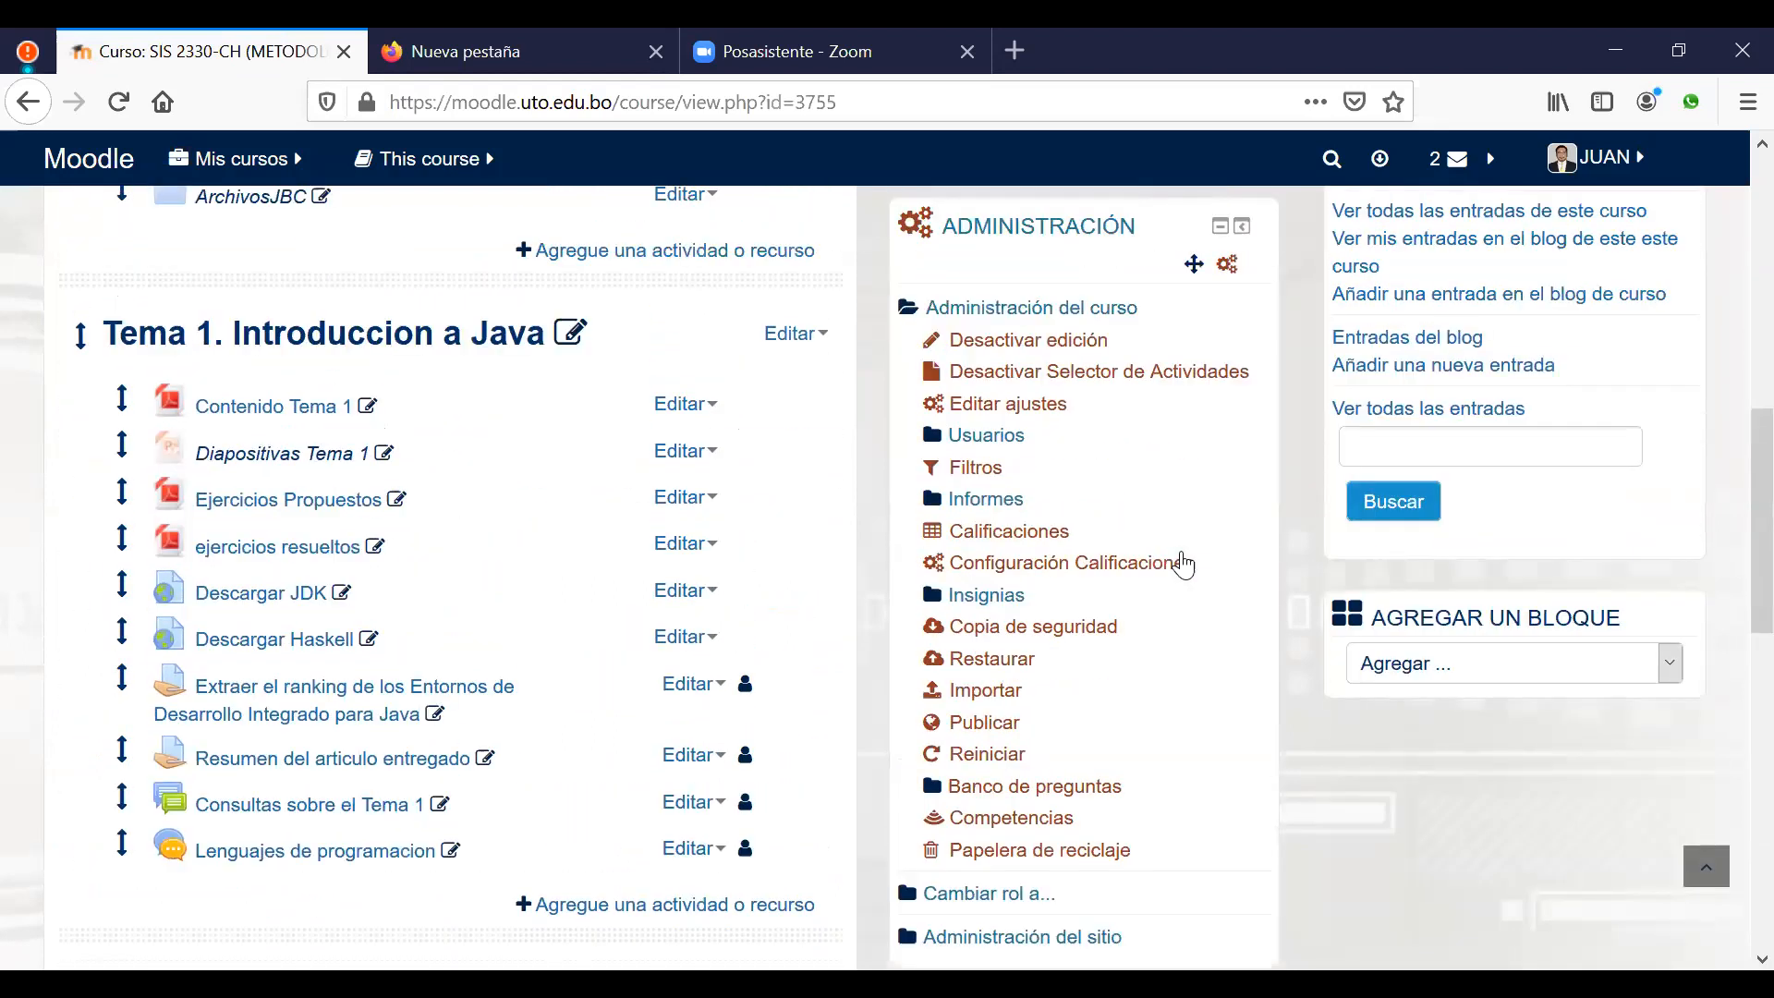